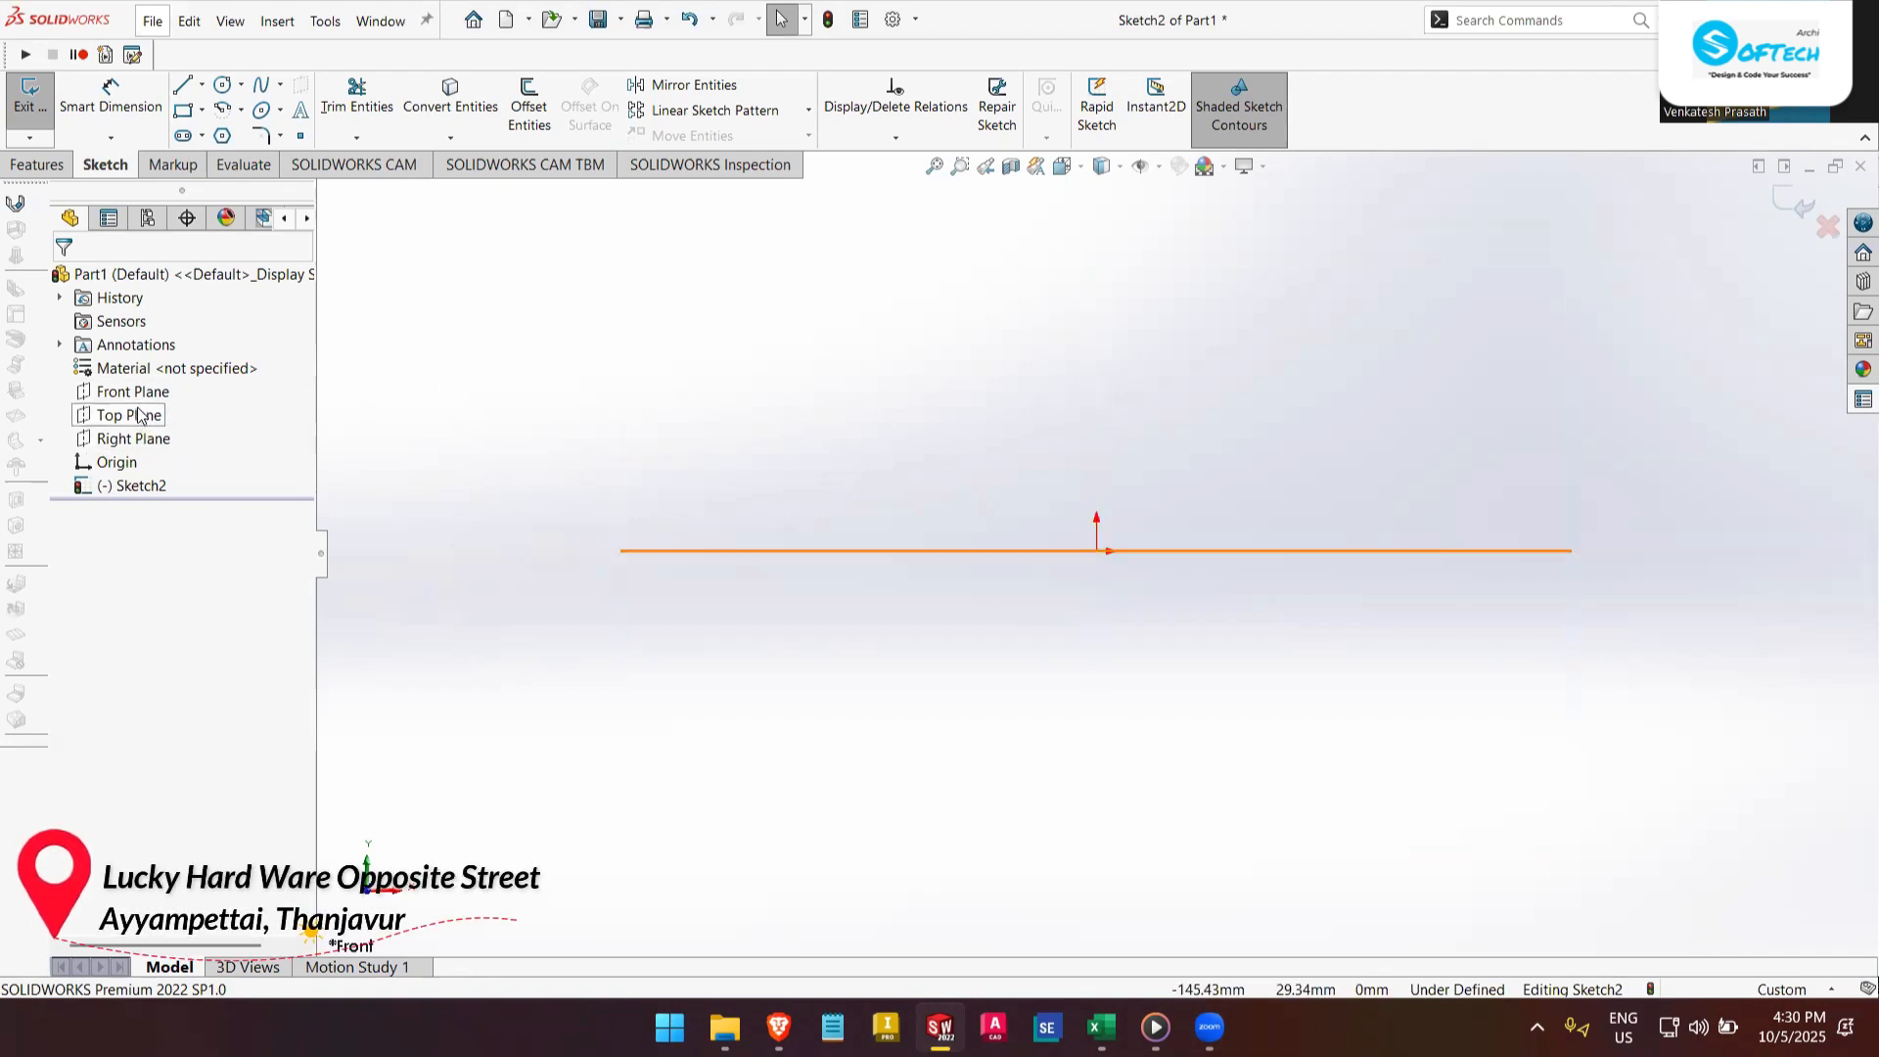
- Start a new sketch on the Front Plane
{"action": "left_click", "coordinate": [133, 391]}
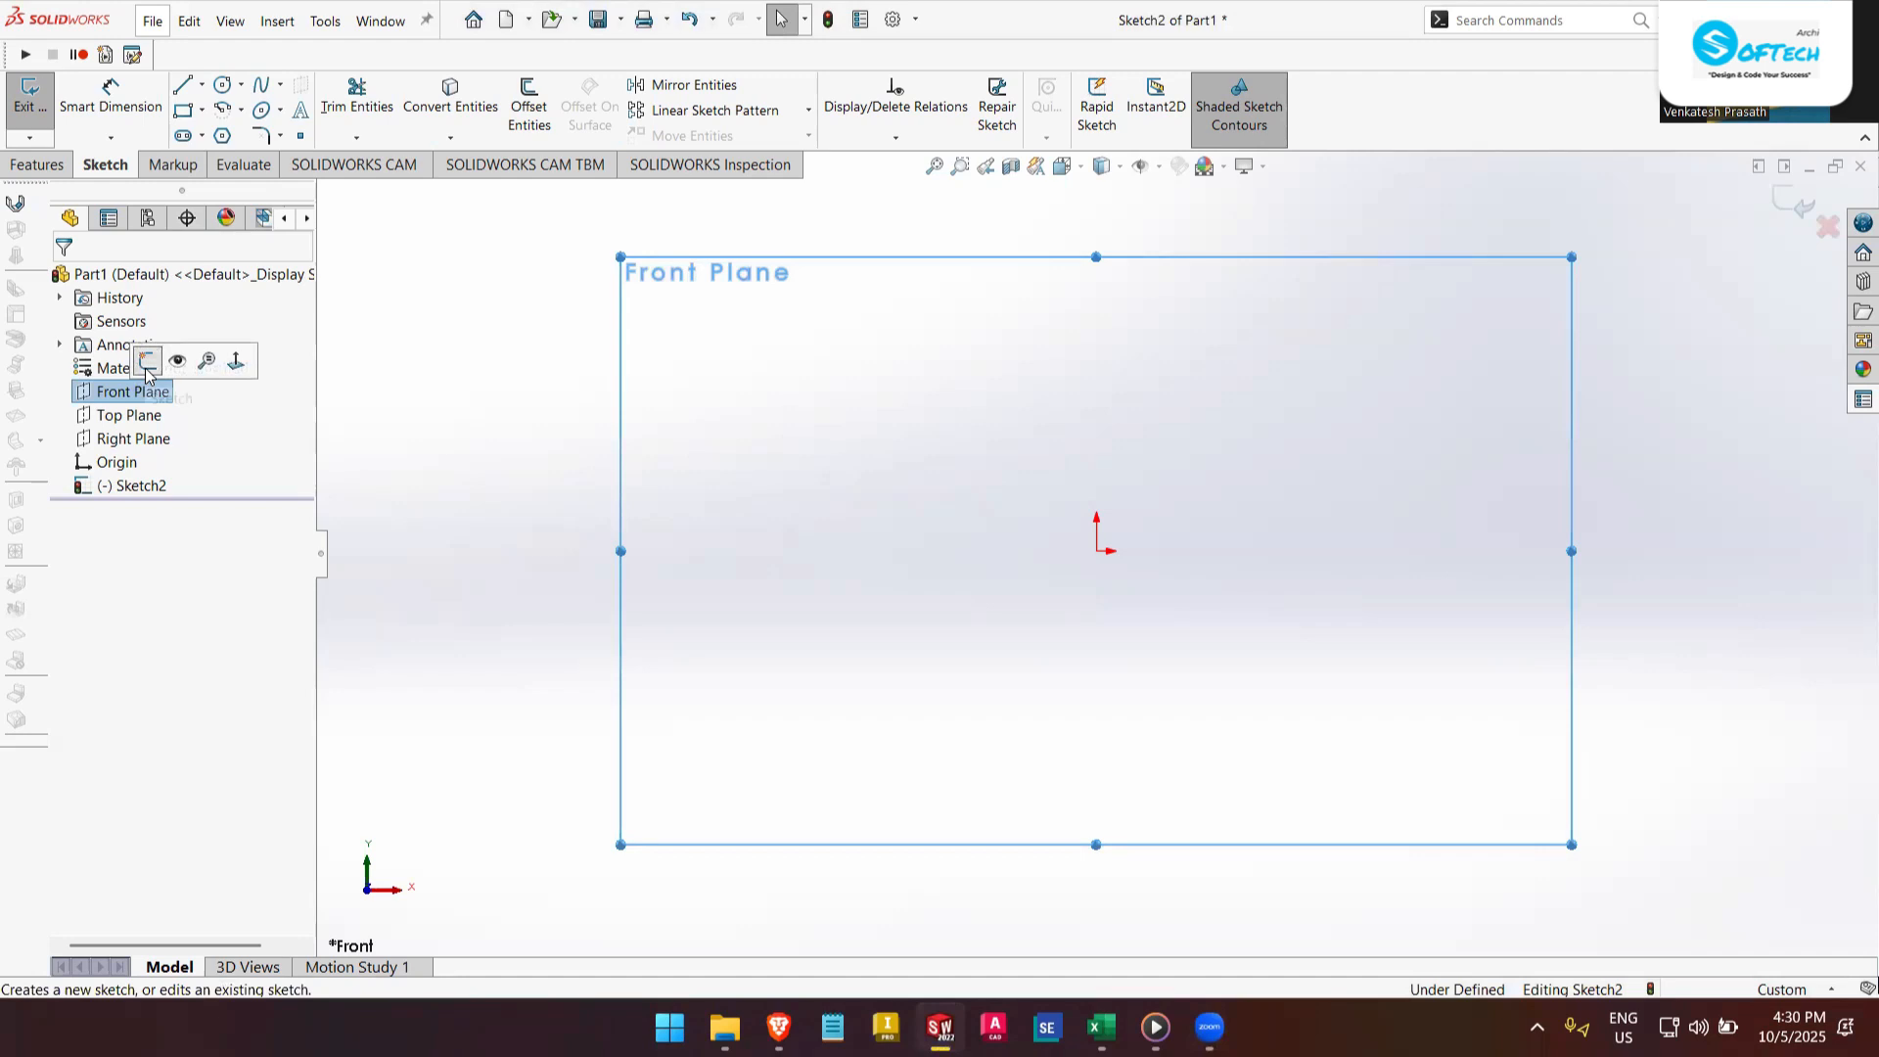
{"action": "left_click", "coordinate": [147, 370]}
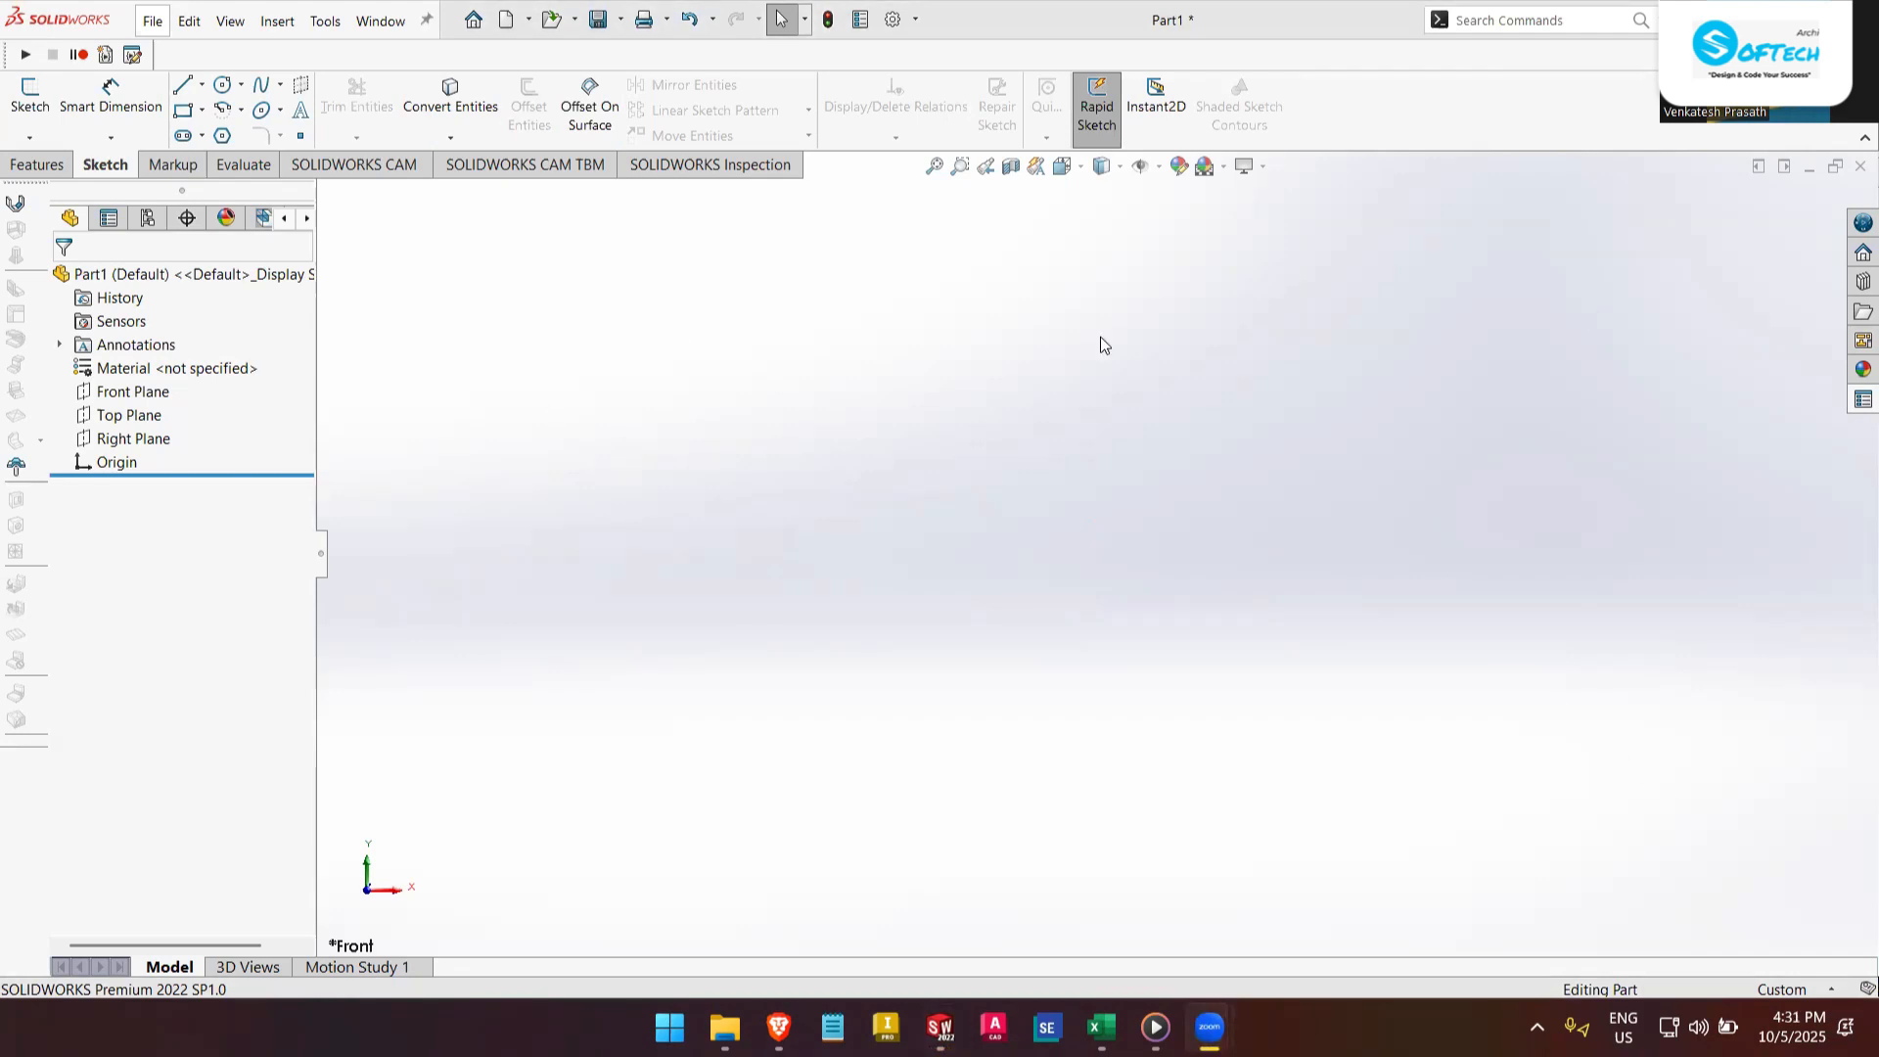
{"action": "left_click", "coordinate": [132, 392]}
{"action": "left_click", "coordinate": [146, 370]}
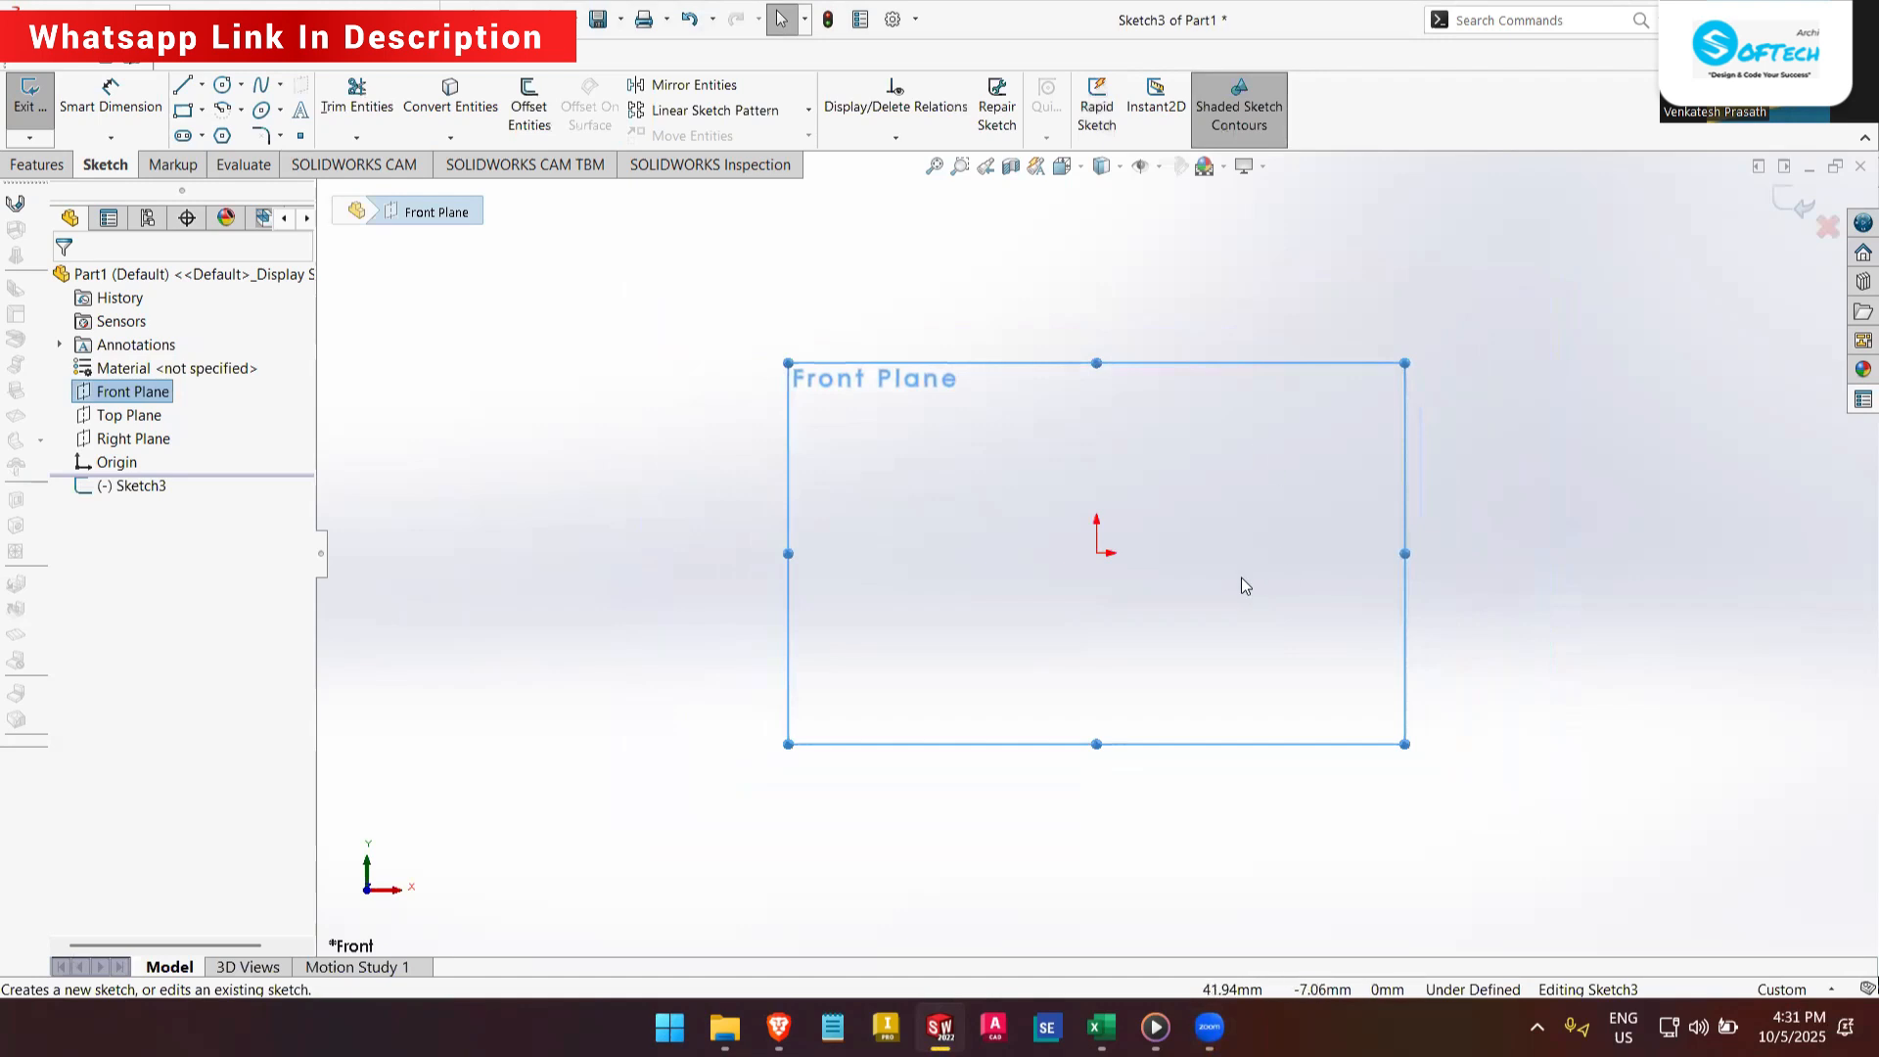
{"action": "left_click", "coordinate": [907, 317]}
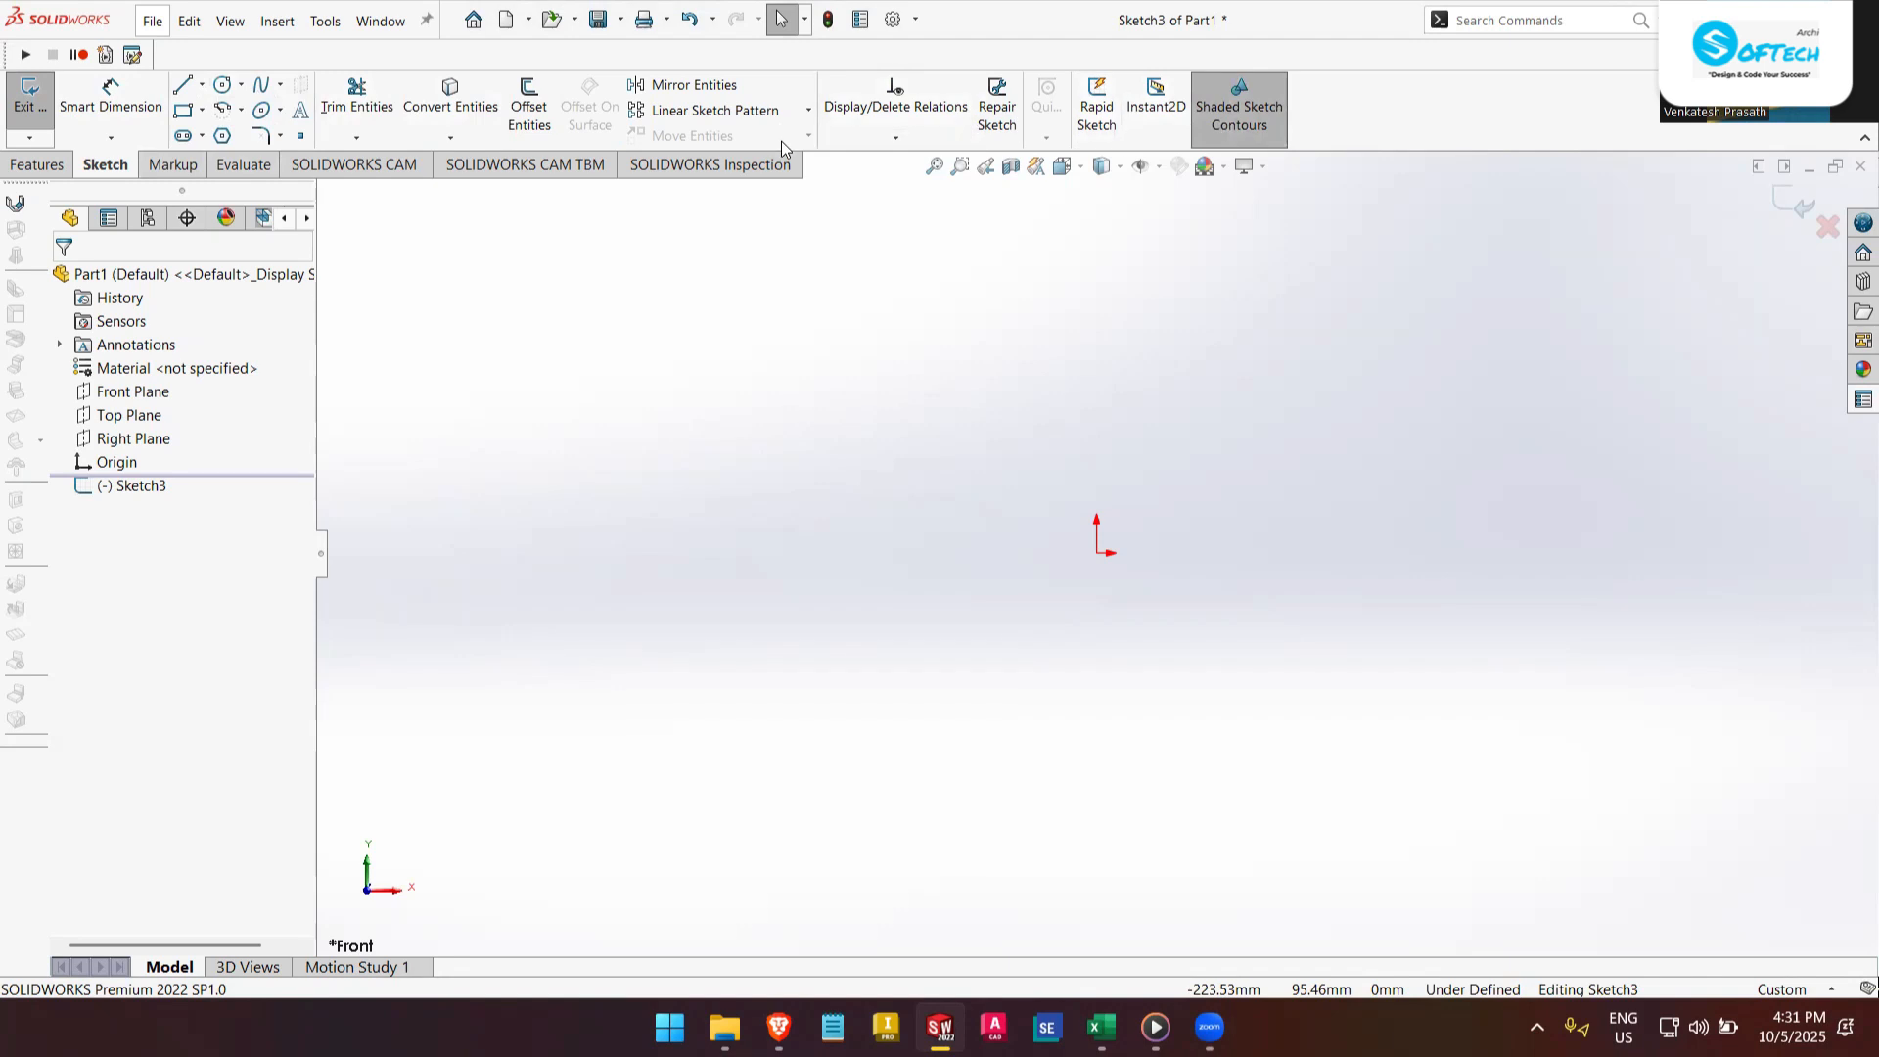
{"action": "left_click", "coordinate": [202, 88]}
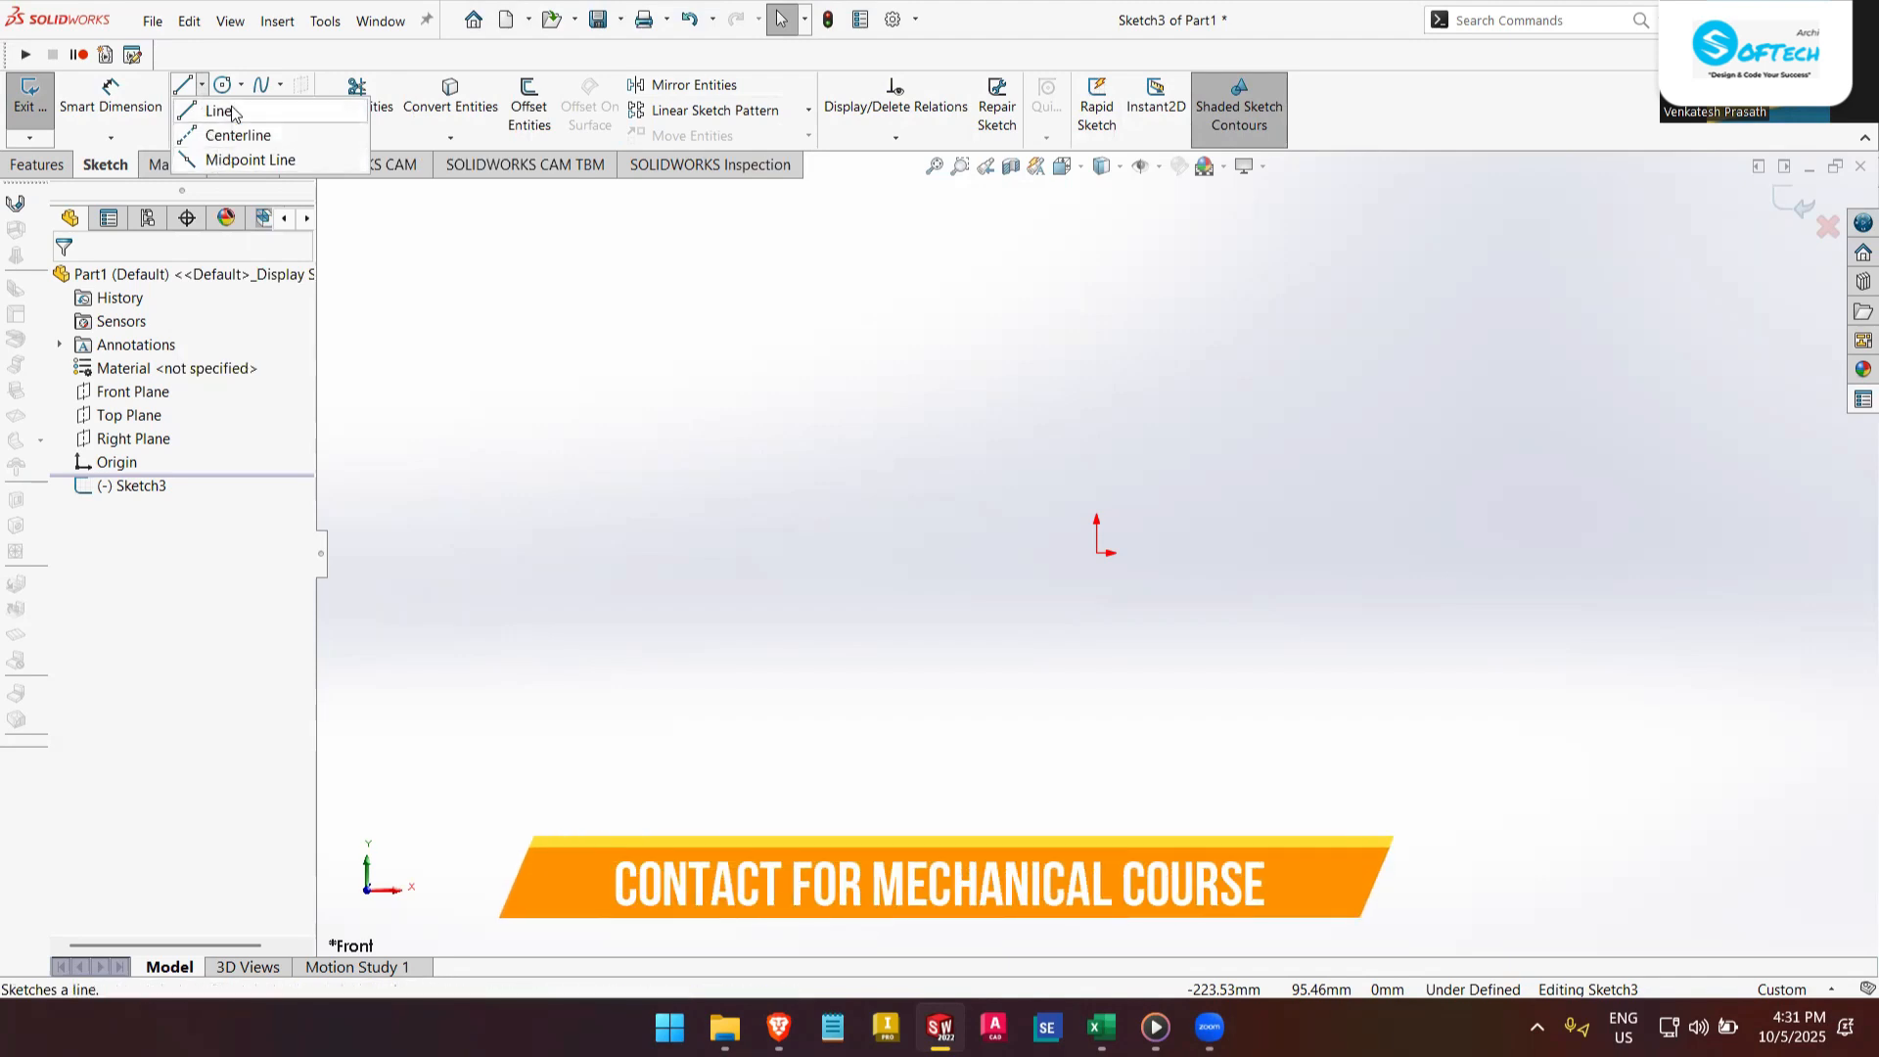
{"action": "left_click", "coordinate": [232, 112]}
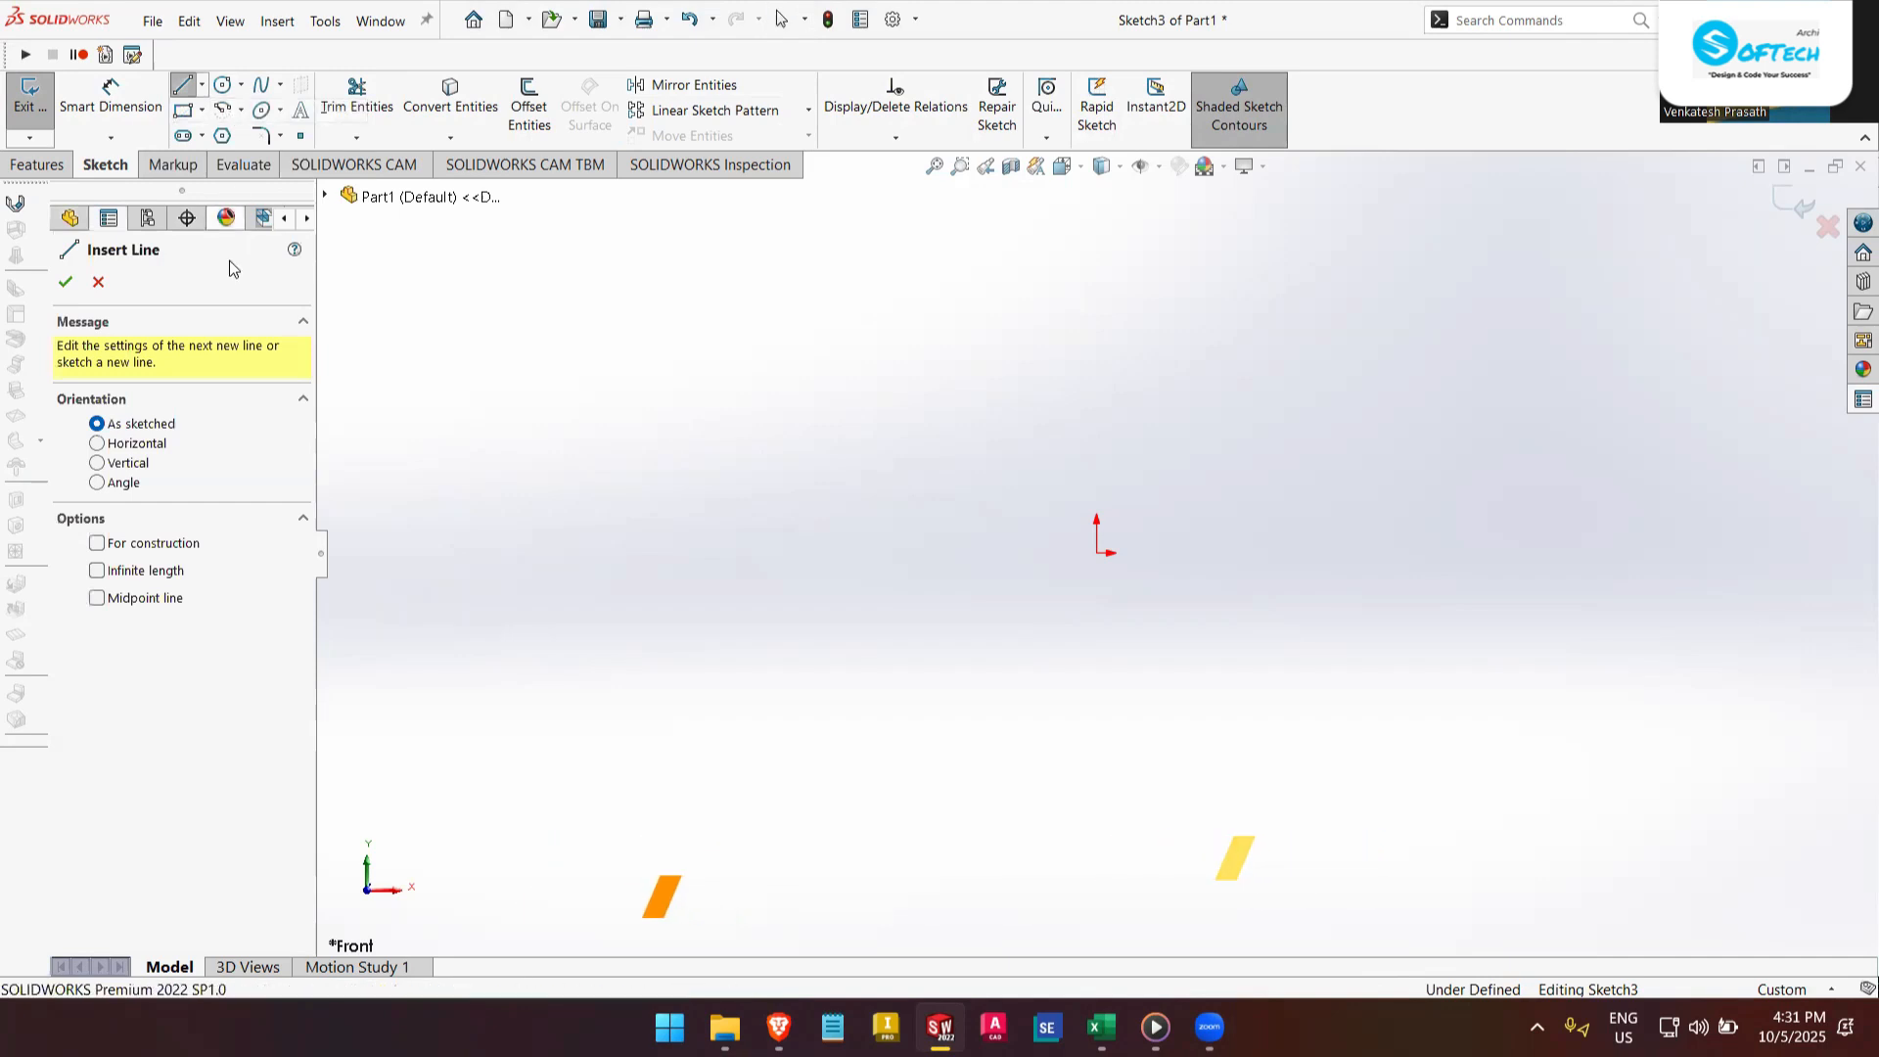
{"action": "left_click", "coordinate": [616, 403]}
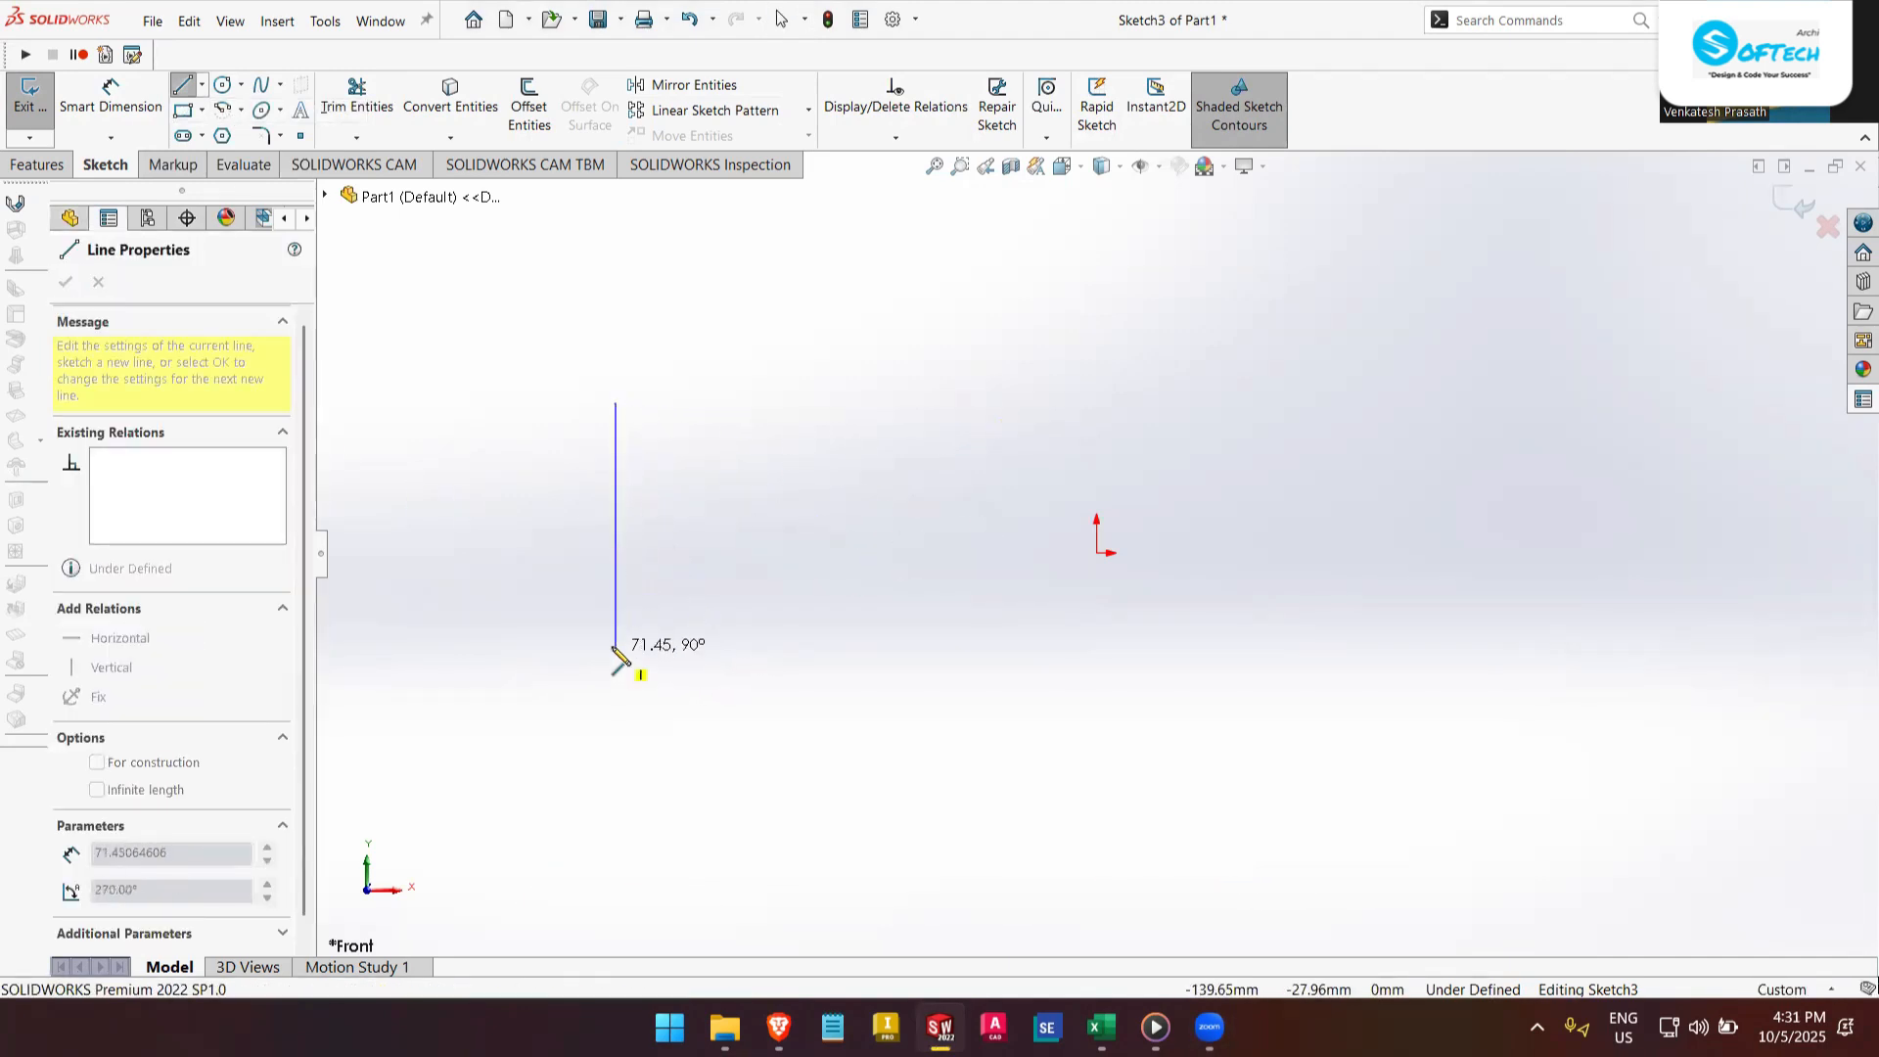
{"action": "right_click", "coordinate": [959, 559]}
{"action": "left_click", "coordinate": [982, 554]}
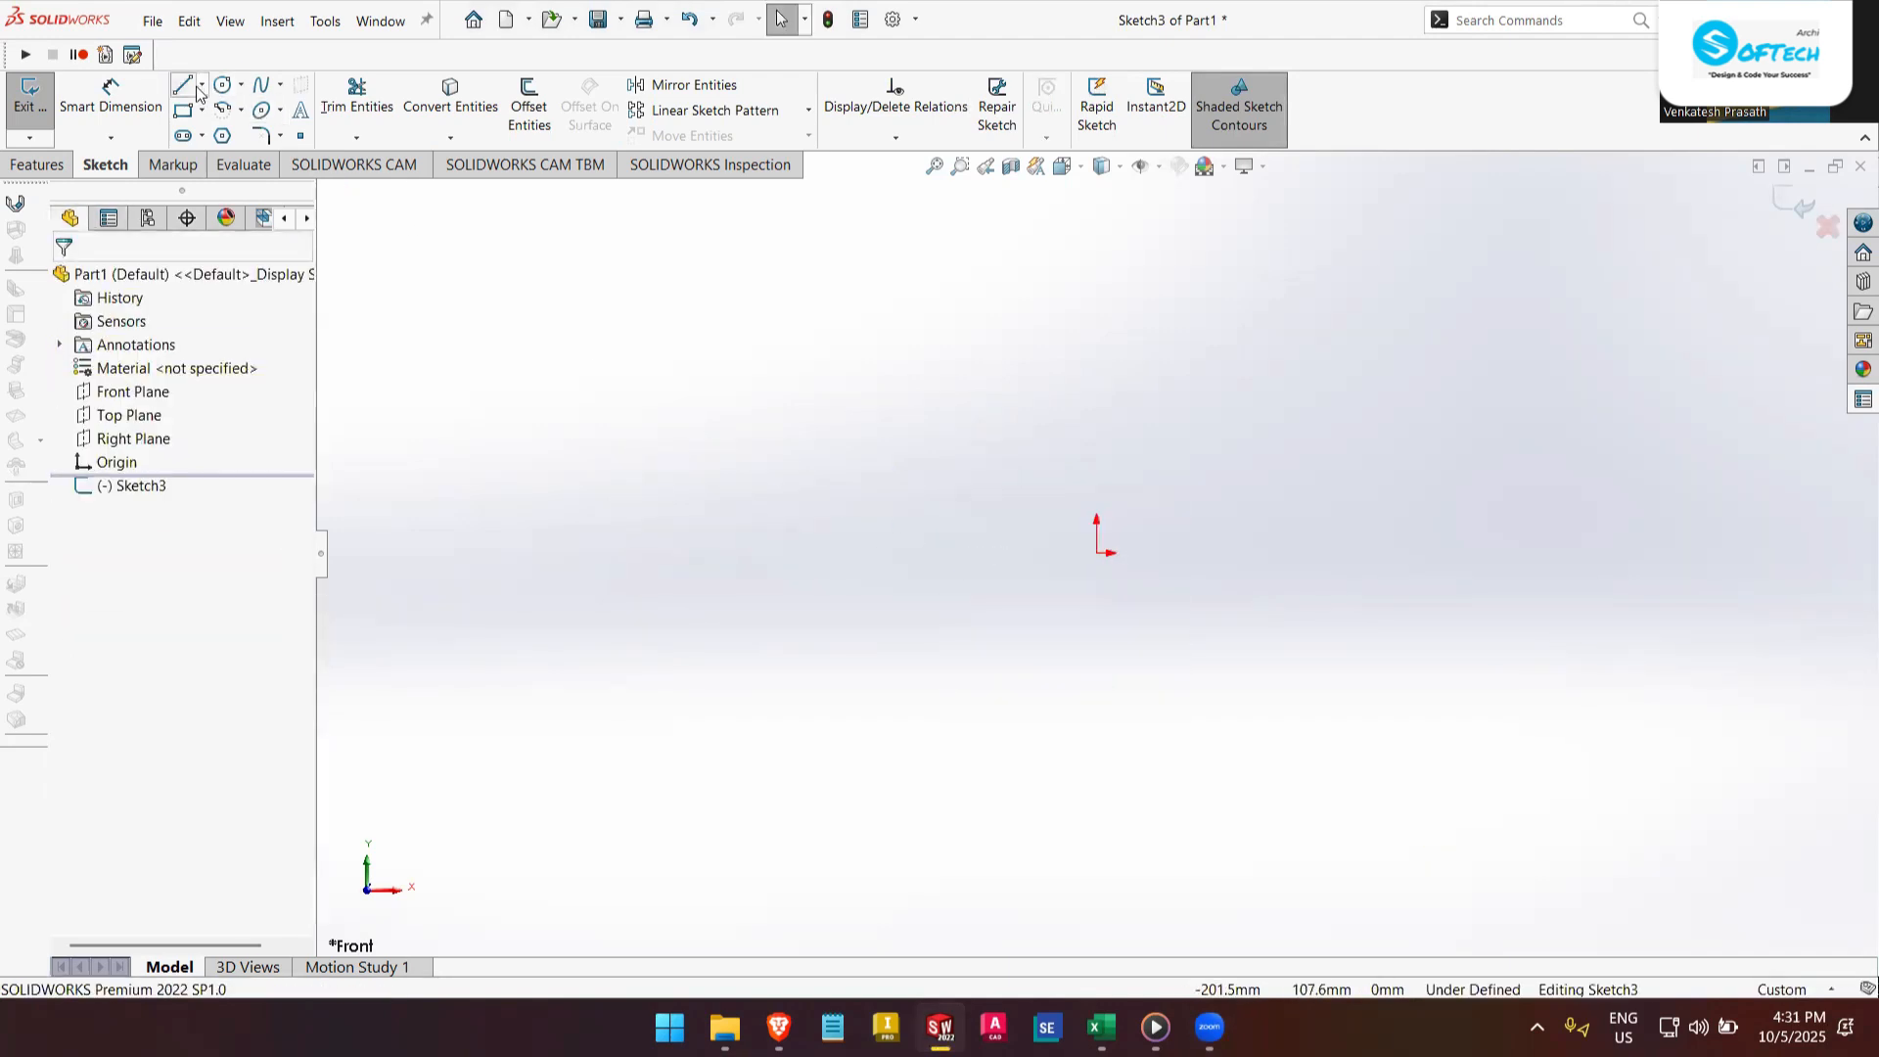
- Sketch a vertical centerline running upward from the origin
{"action": "left_click", "coordinate": [240, 85]}
{"action": "left_click", "coordinate": [202, 86]}
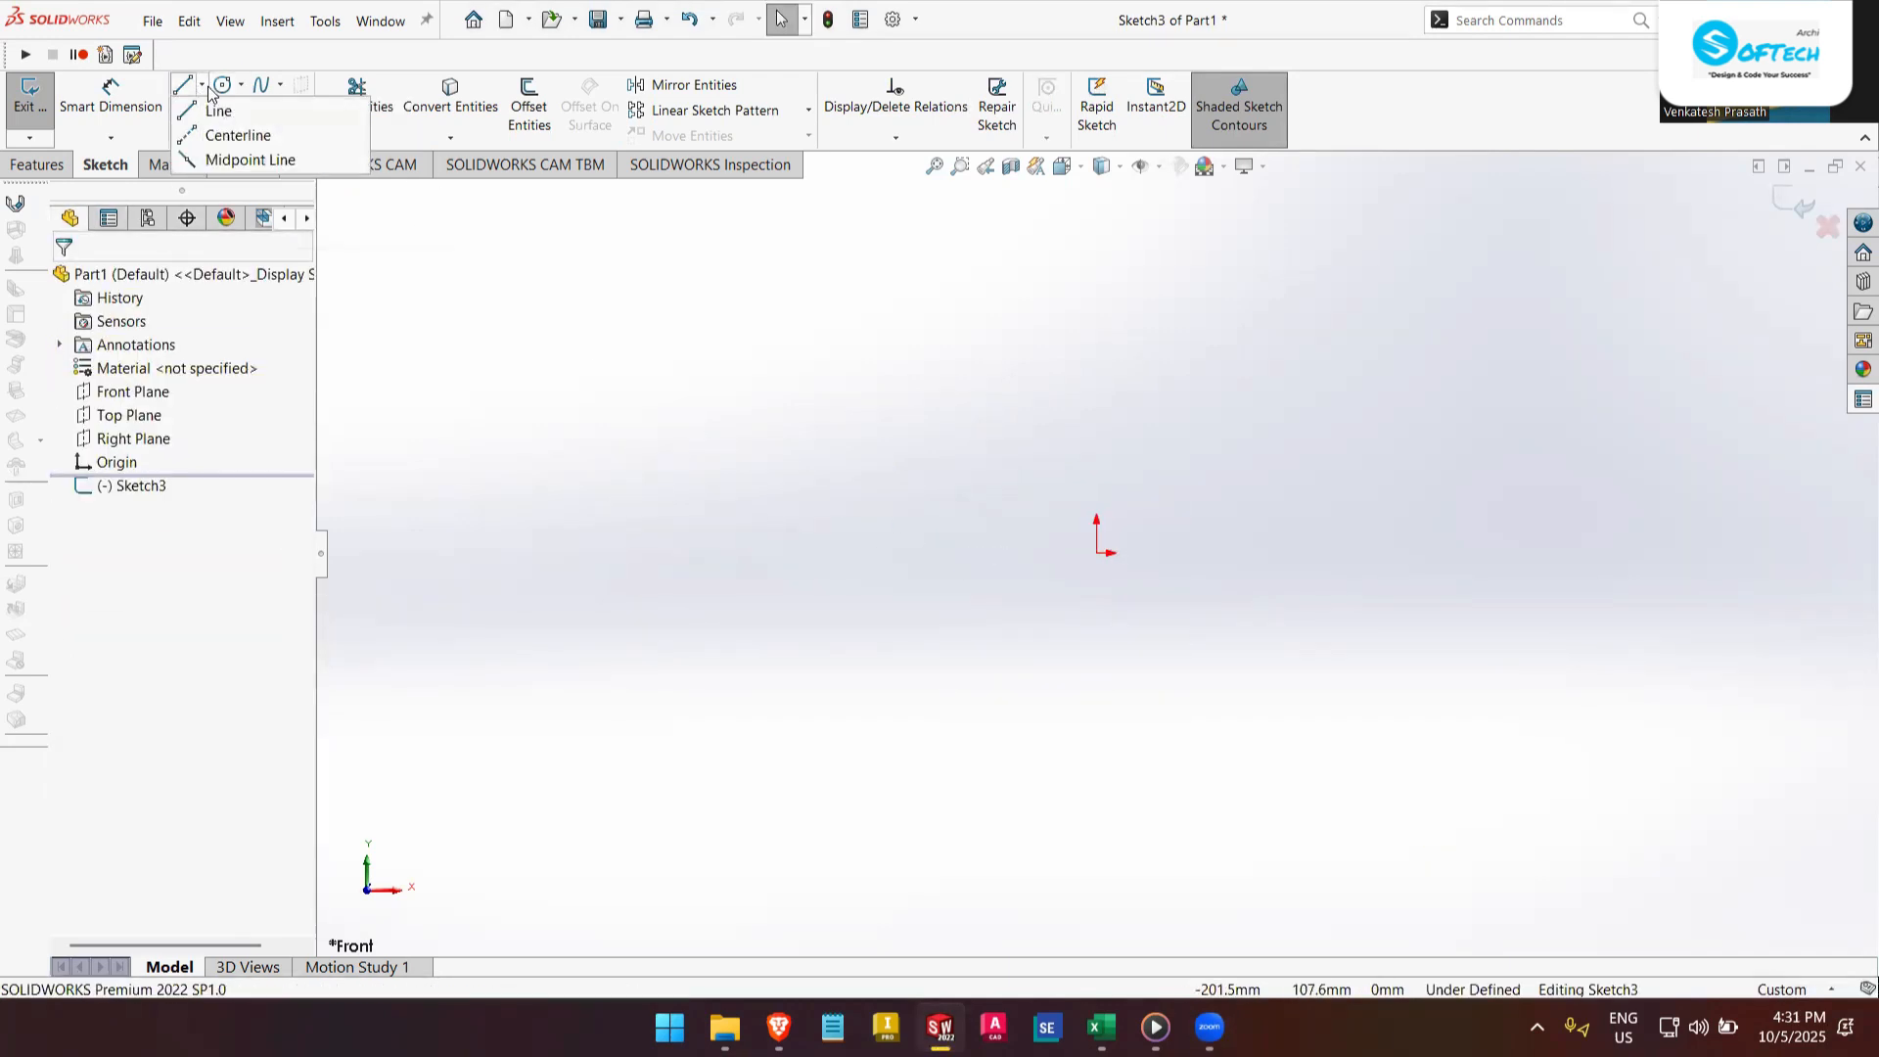
{"action": "left_click", "coordinate": [221, 137]}
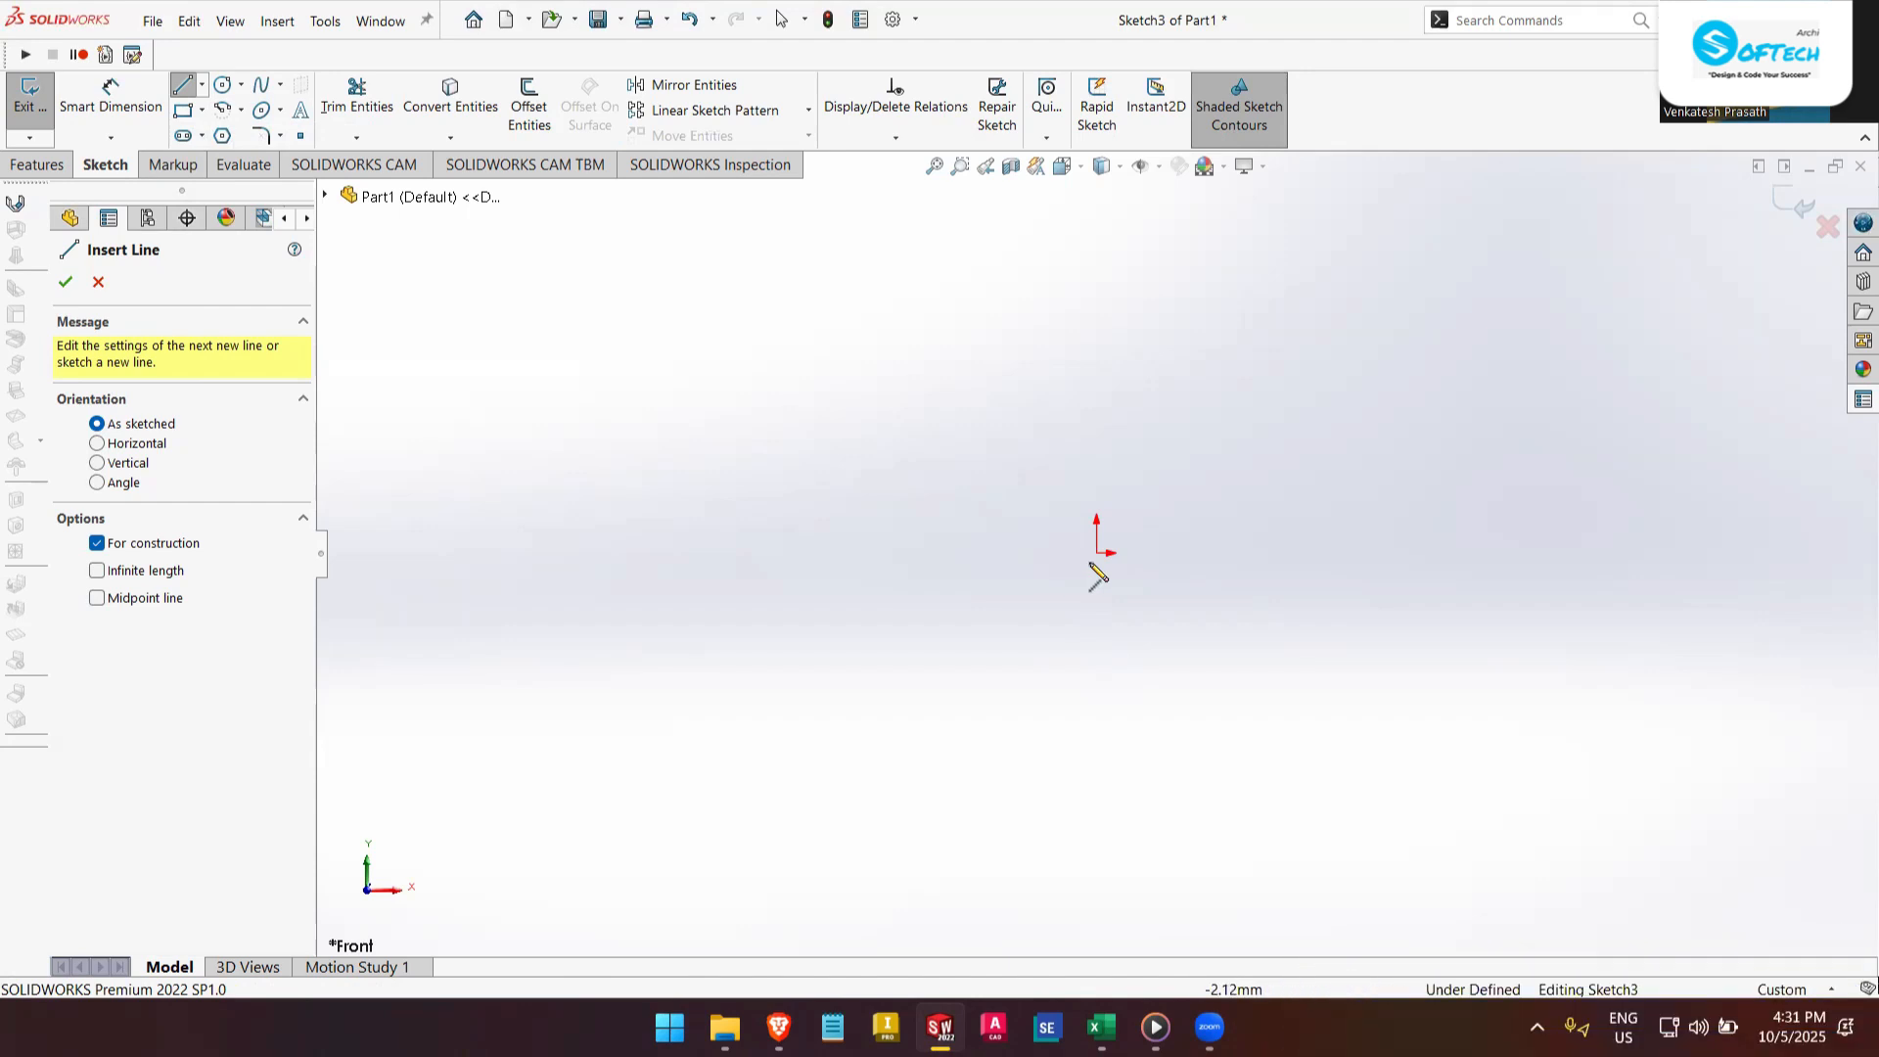
{"action": "left_click", "coordinate": [1096, 553]}
{"action": "left_click", "coordinate": [1096, 204]}
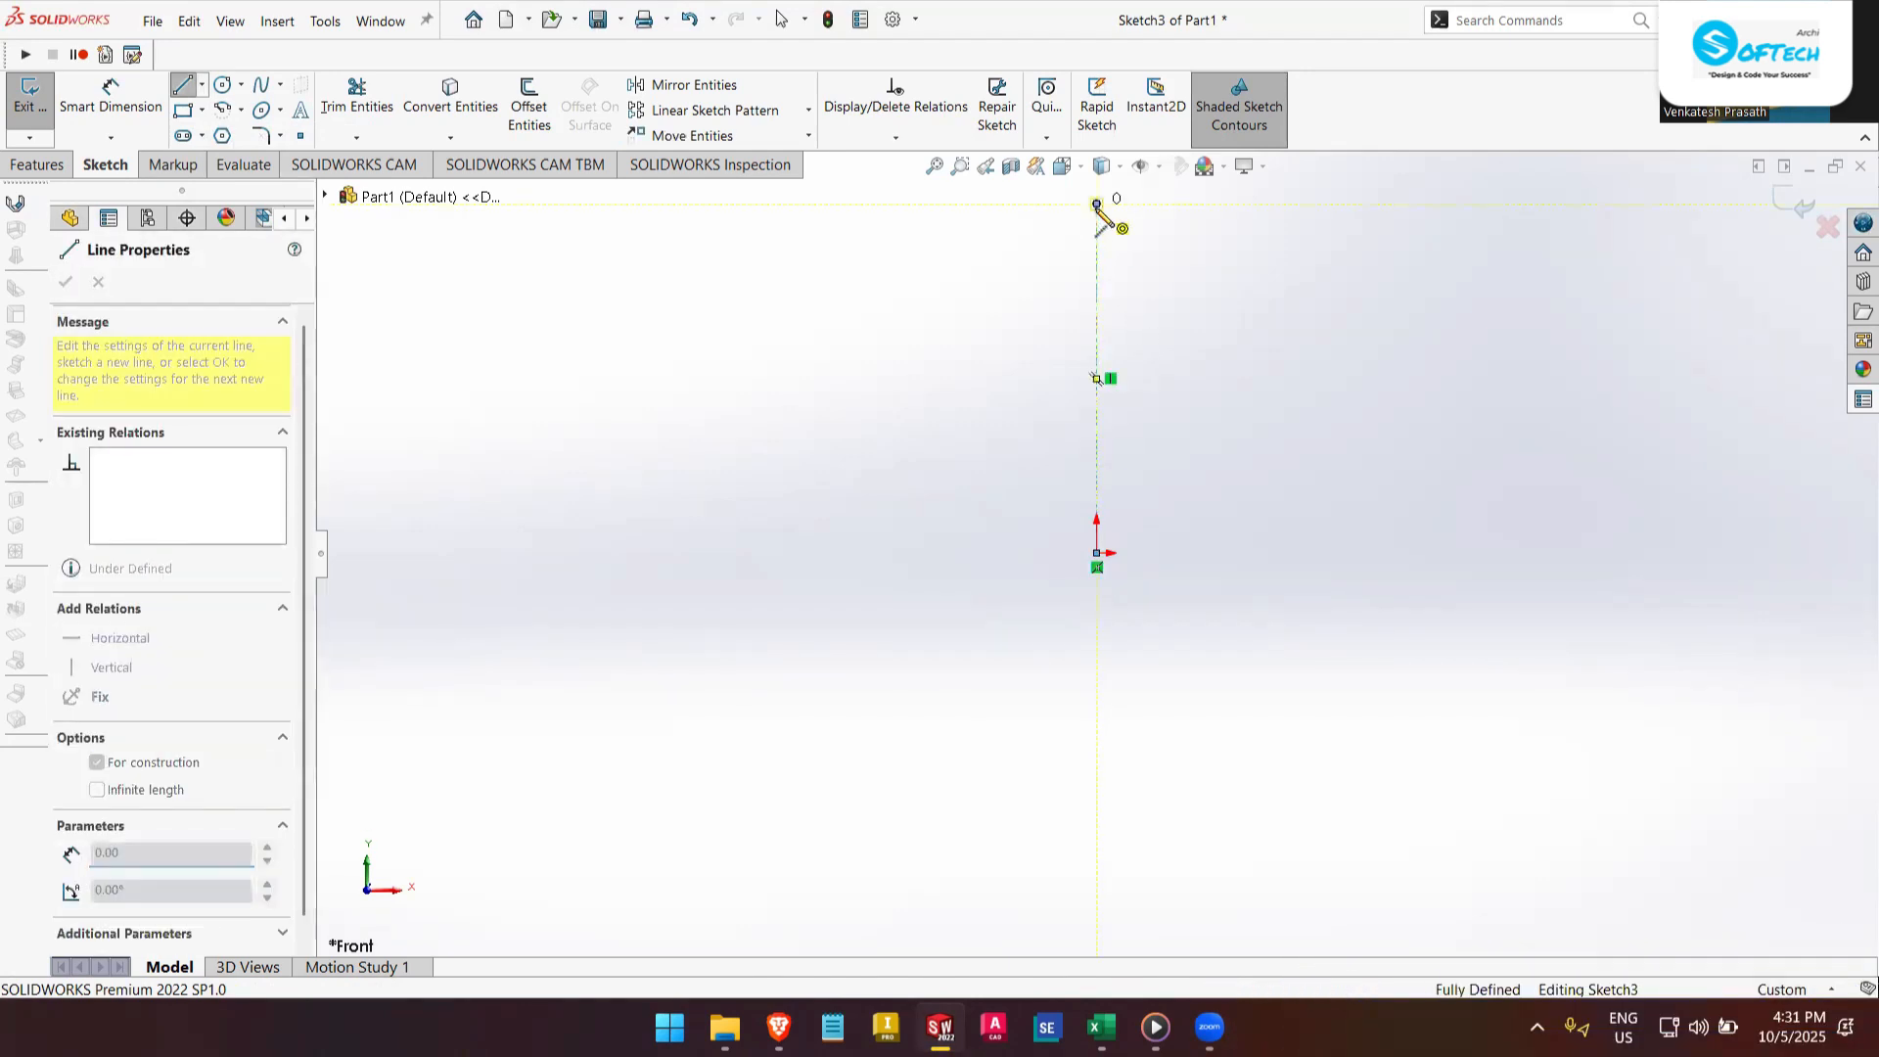
{"action": "right_click", "coordinate": [1210, 431]}
{"action": "left_click", "coordinate": [1257, 437]}
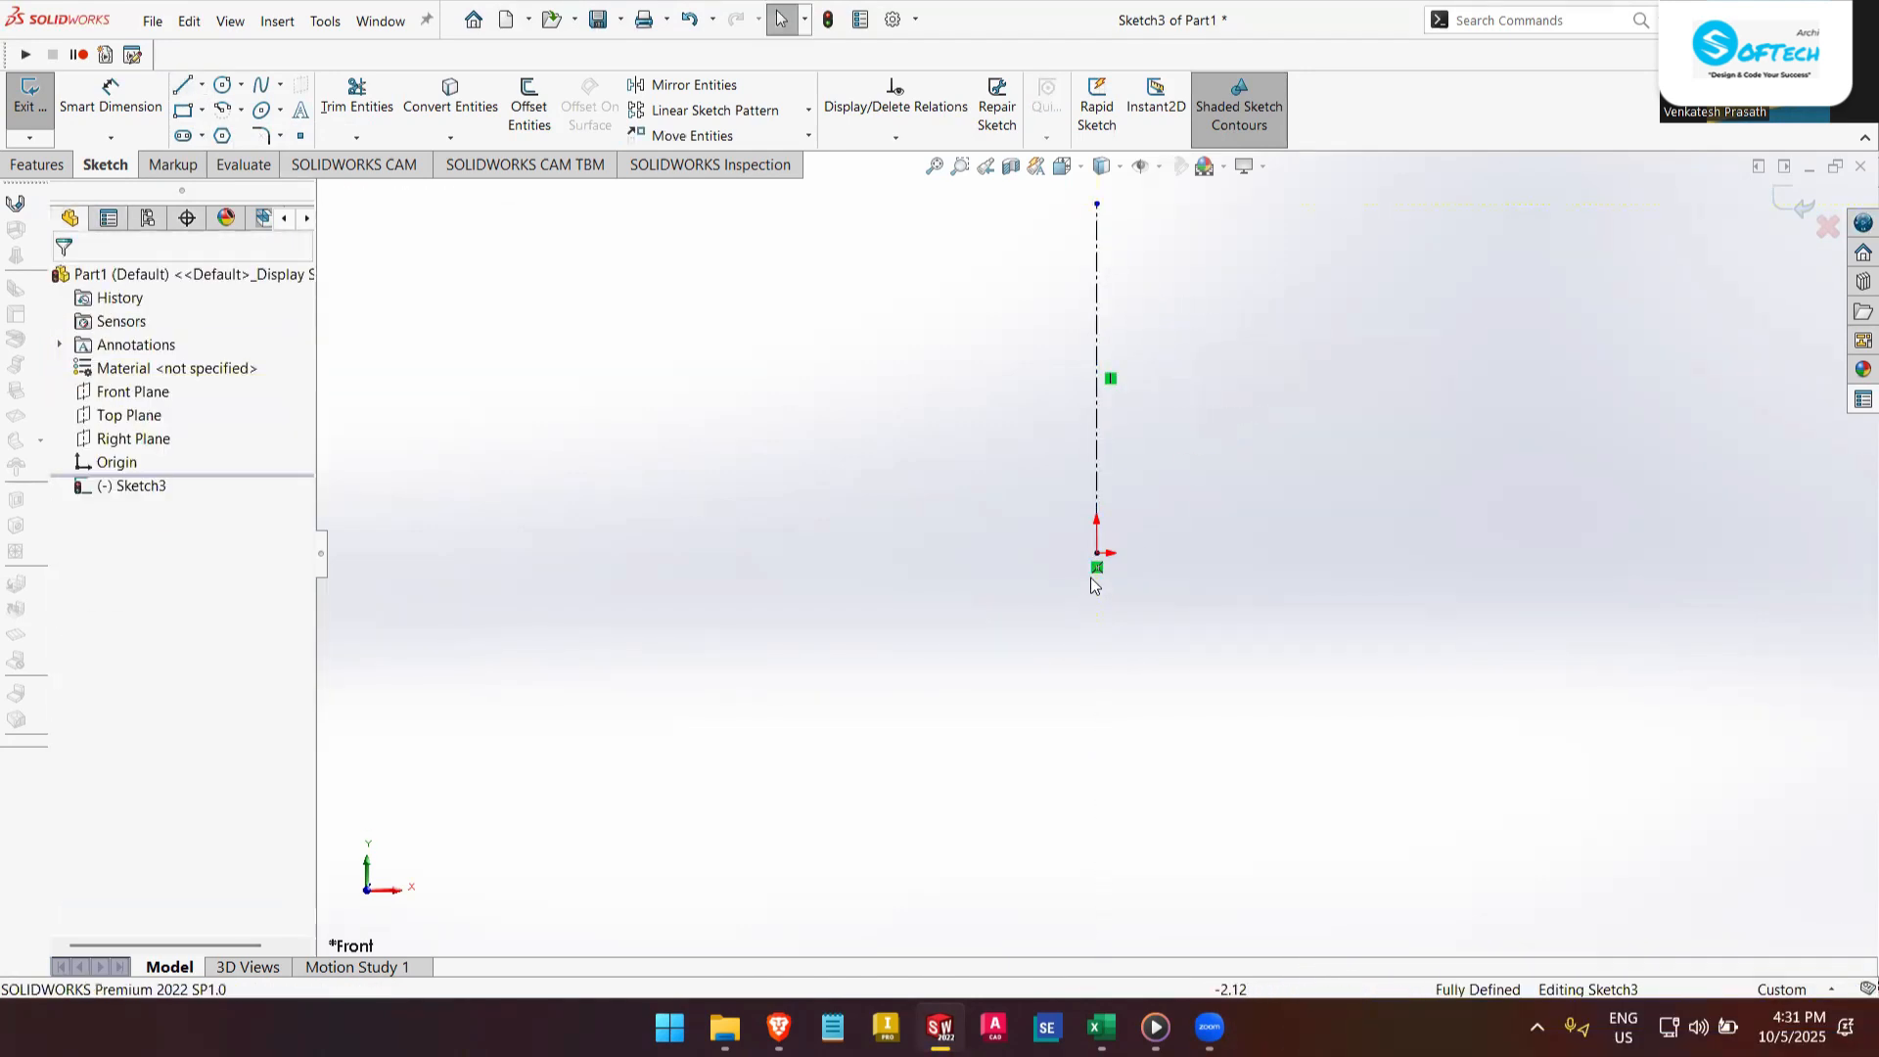
- Sketch a horizontal centerline about 134 mm long from the origin in the positive X direction
{"action": "left_click", "coordinate": [202, 86]}
{"action": "left_click", "coordinate": [231, 131]}
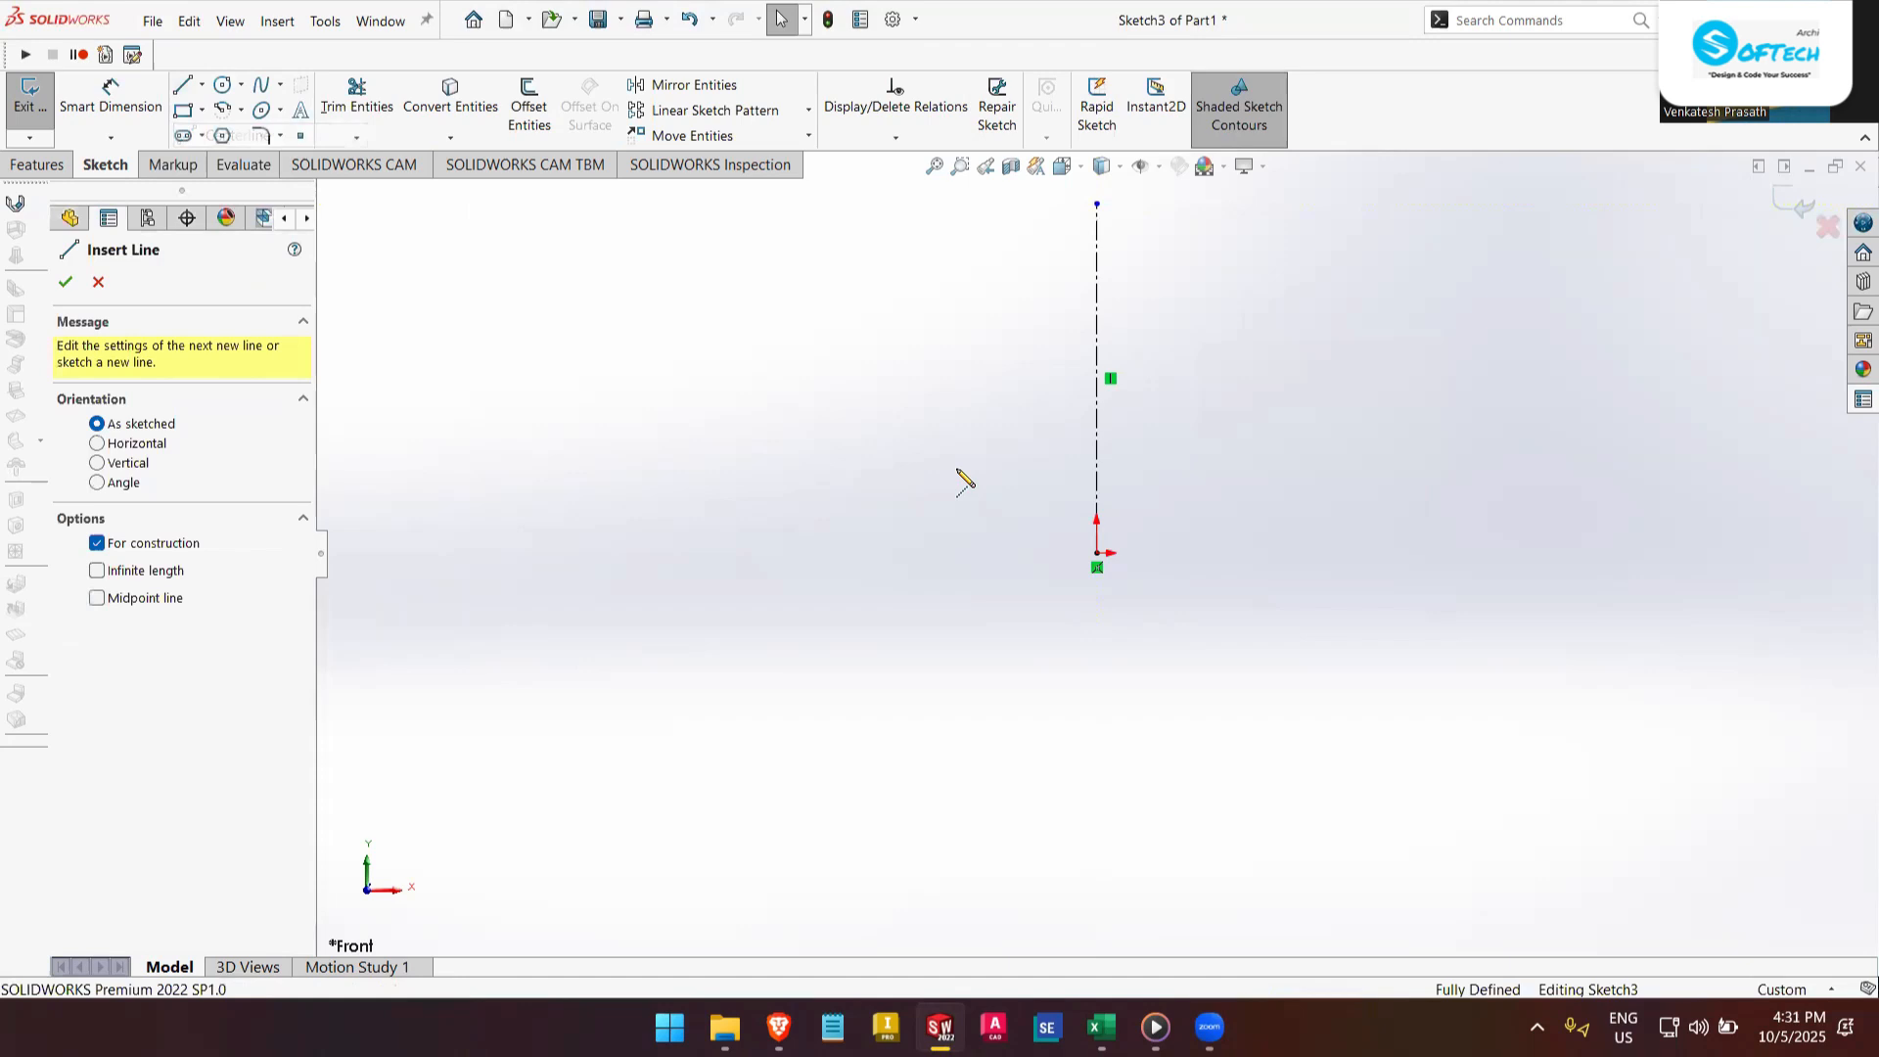
{"action": "left_click", "coordinate": [1096, 552]}
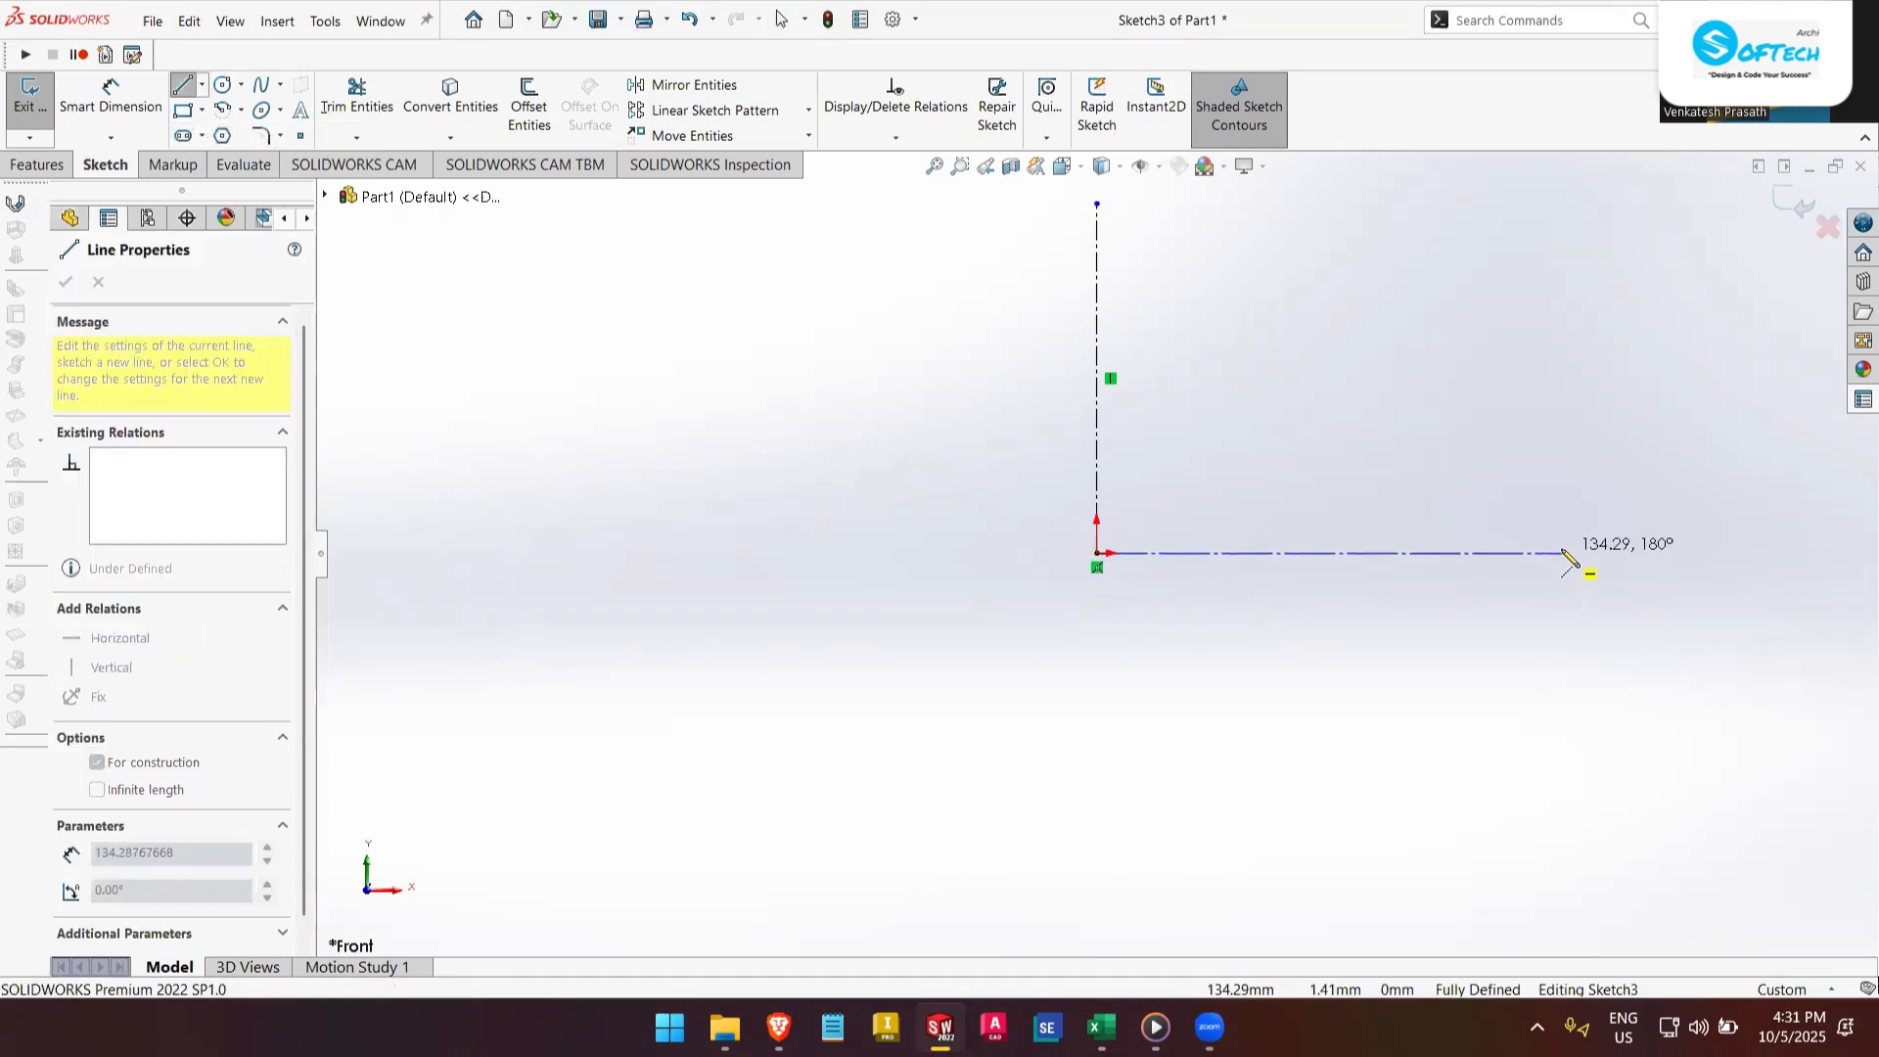
{"action": "left_click", "coordinate": [1563, 553]}
{"action": "right_click", "coordinate": [1564, 554]}
{"action": "left_click", "coordinate": [1605, 561]}
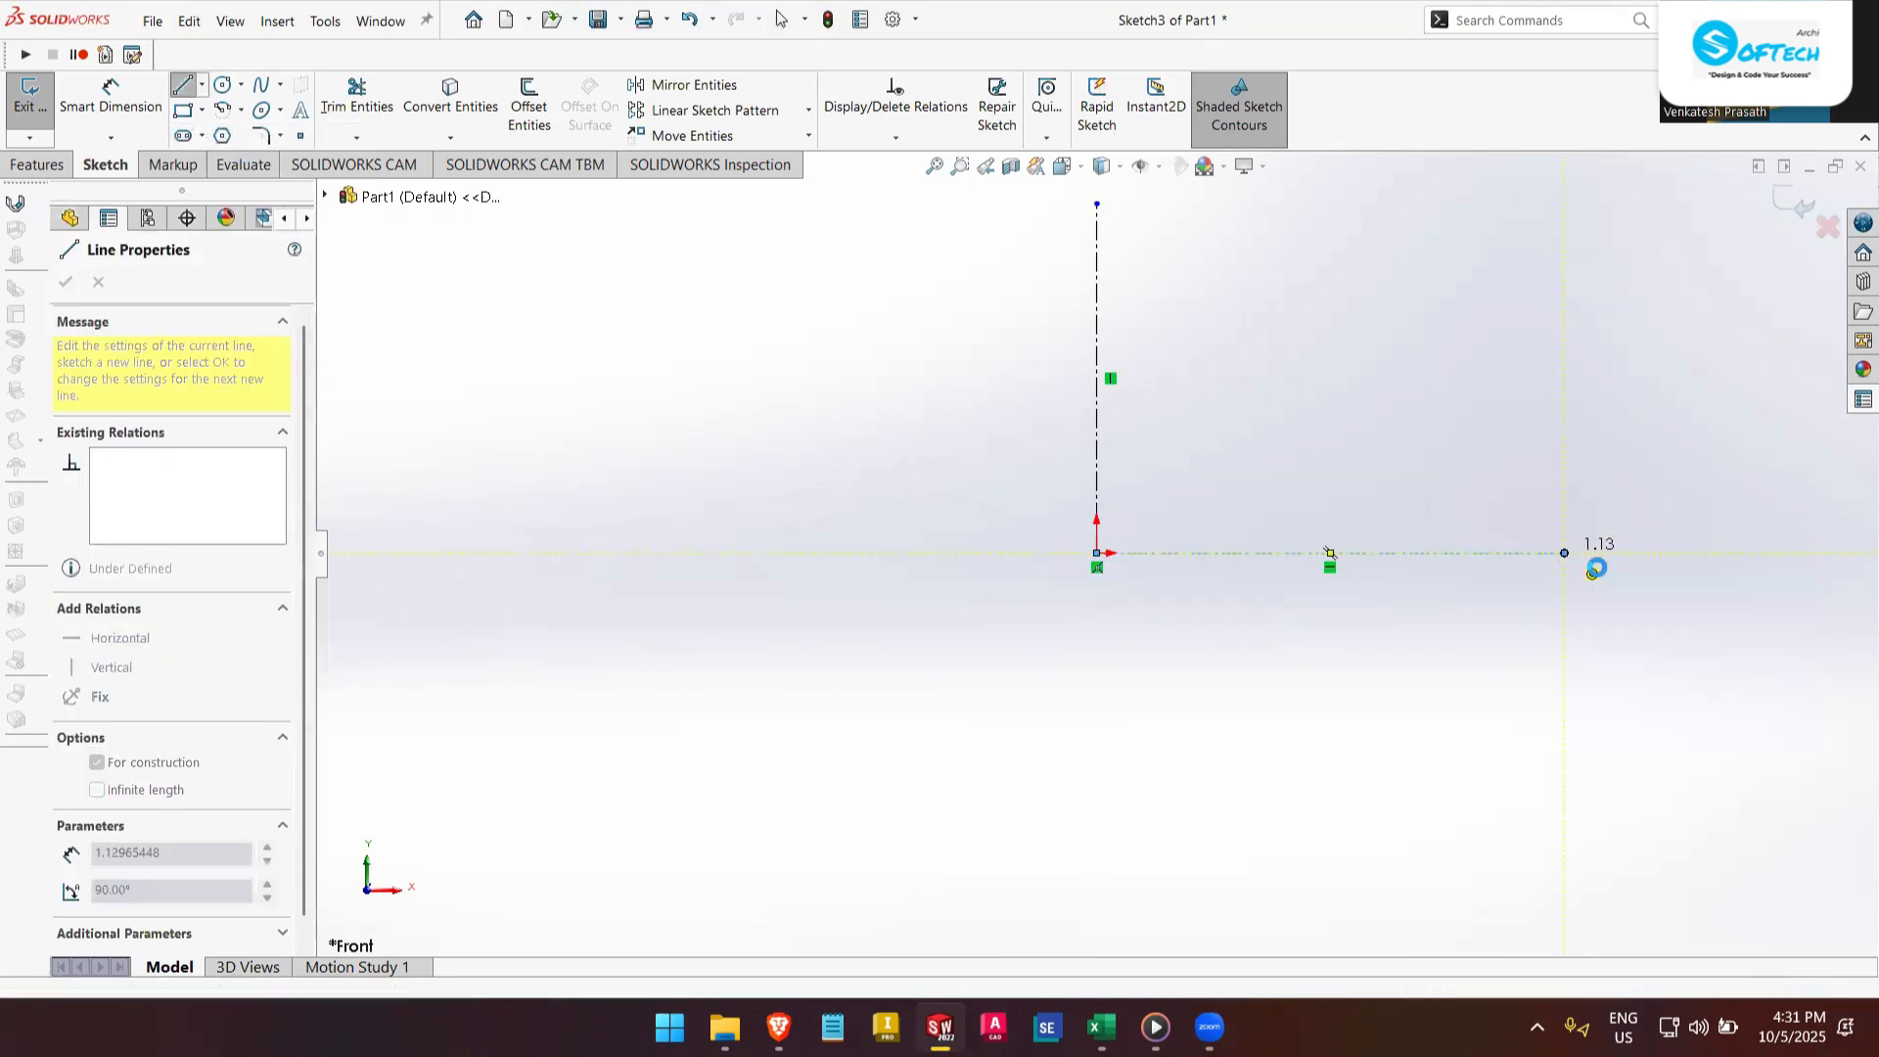
{"action": "left_click", "coordinate": [203, 87]}
{"action": "left_click", "coordinate": [256, 160]}
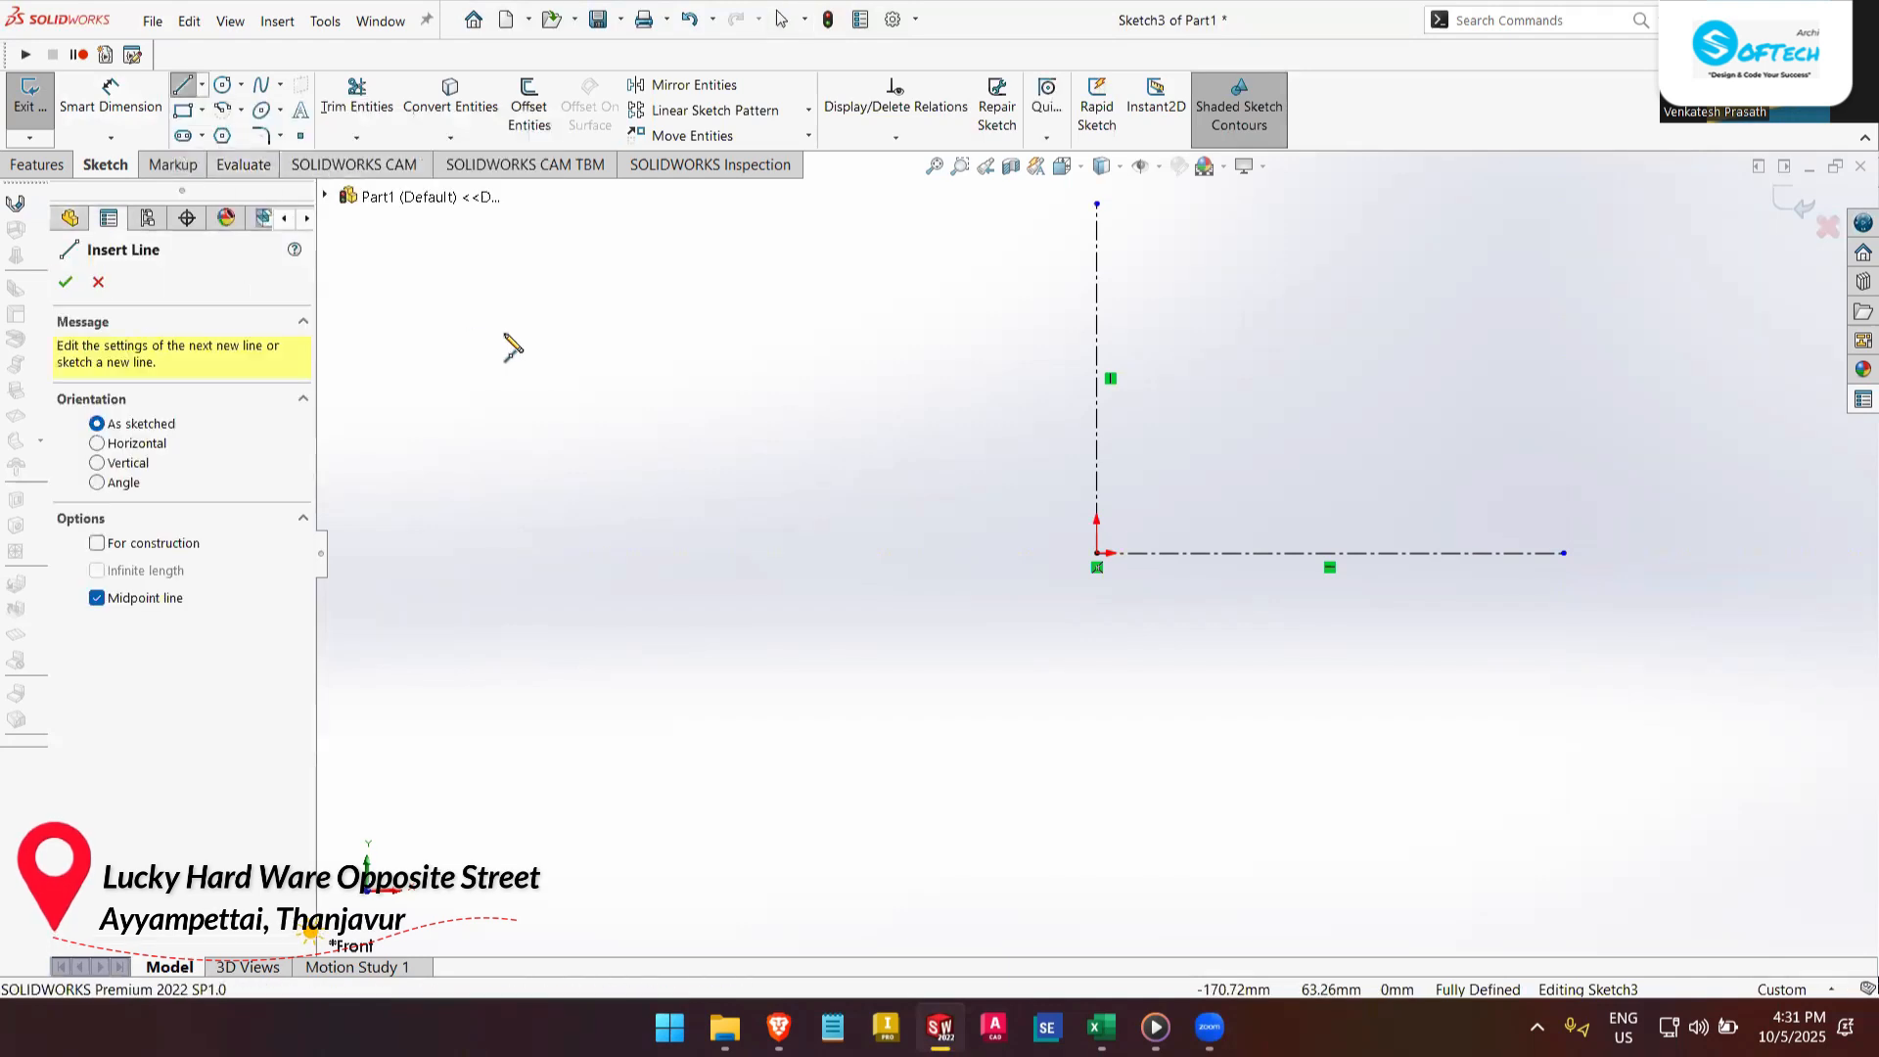
{"action": "left_click", "coordinate": [741, 613]}
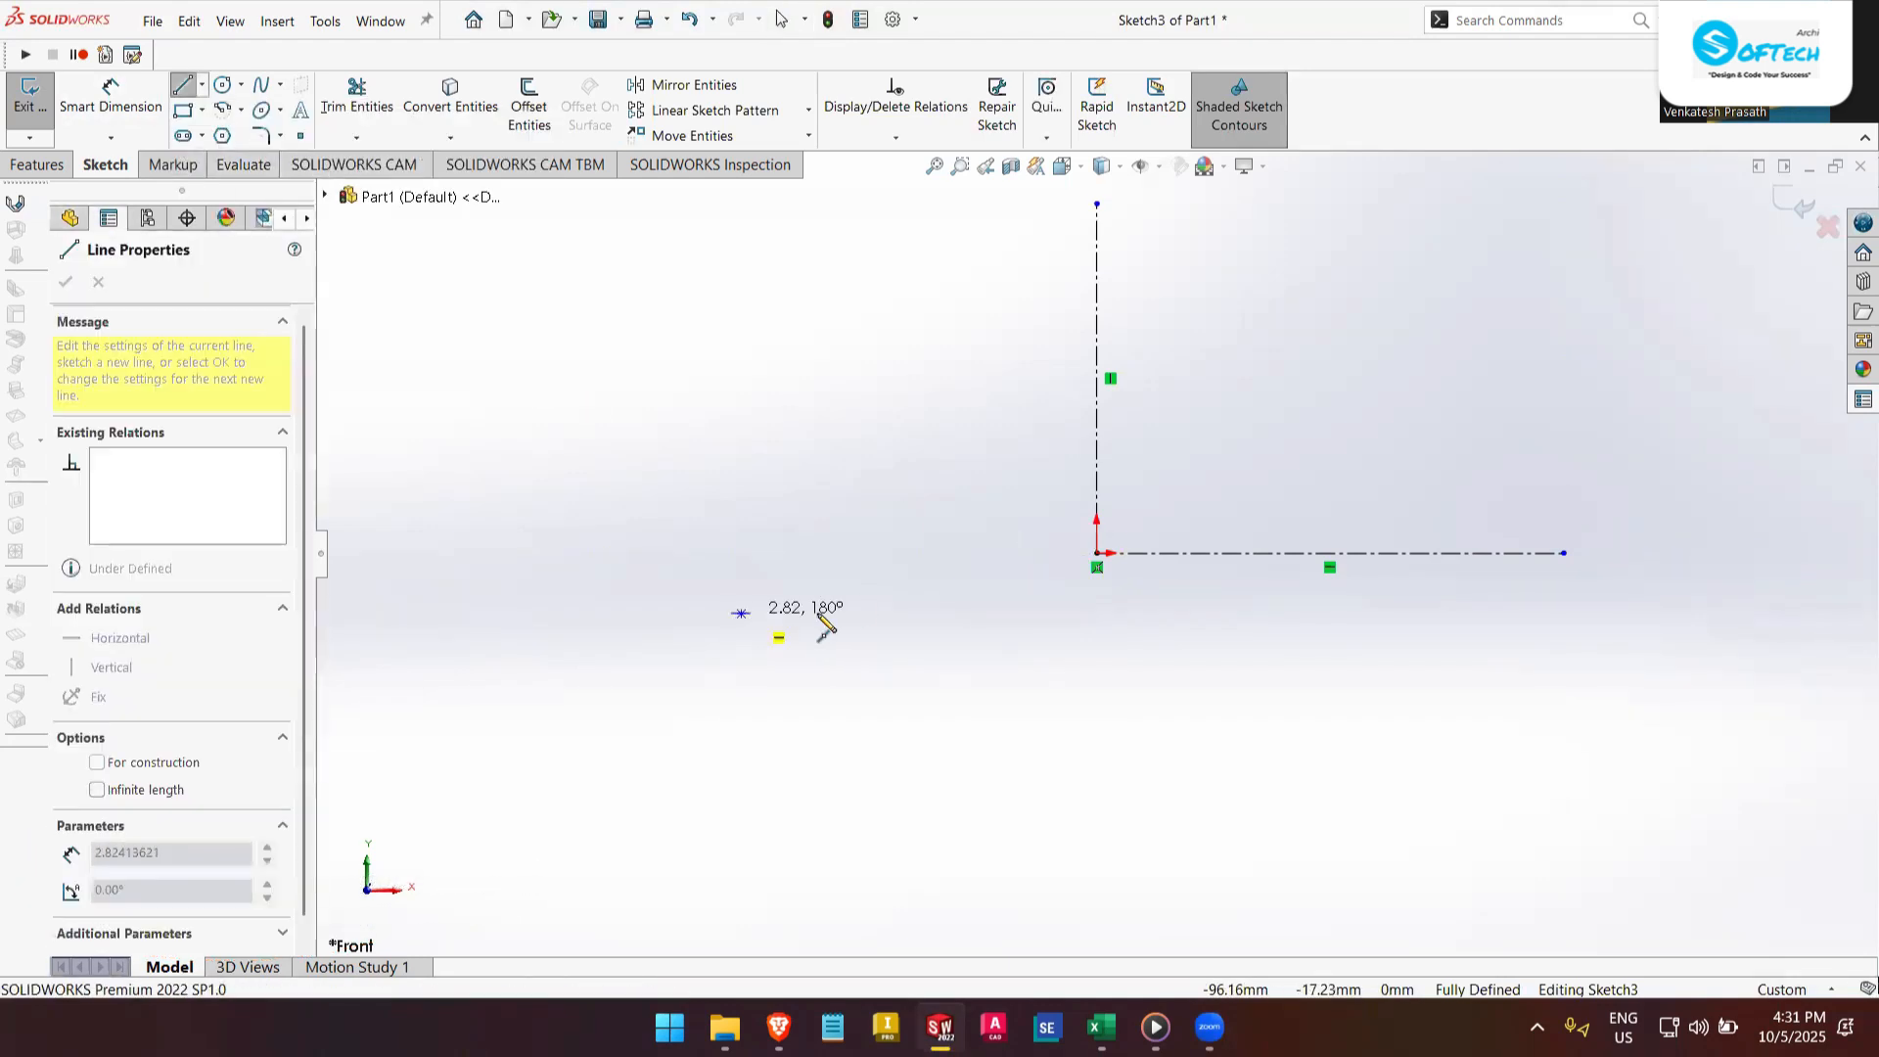
{"action": "right_click", "coordinate": [1275, 634]}
{"action": "left_click", "coordinate": [1316, 634]}
- Delete the vertical and horizontal centerlines from the sketch
{"action": "left_click_drag", "start_coordinate": [1104, 395], "coordinate": [1063, 387]}
{"action": "key", "text": "Delete"}
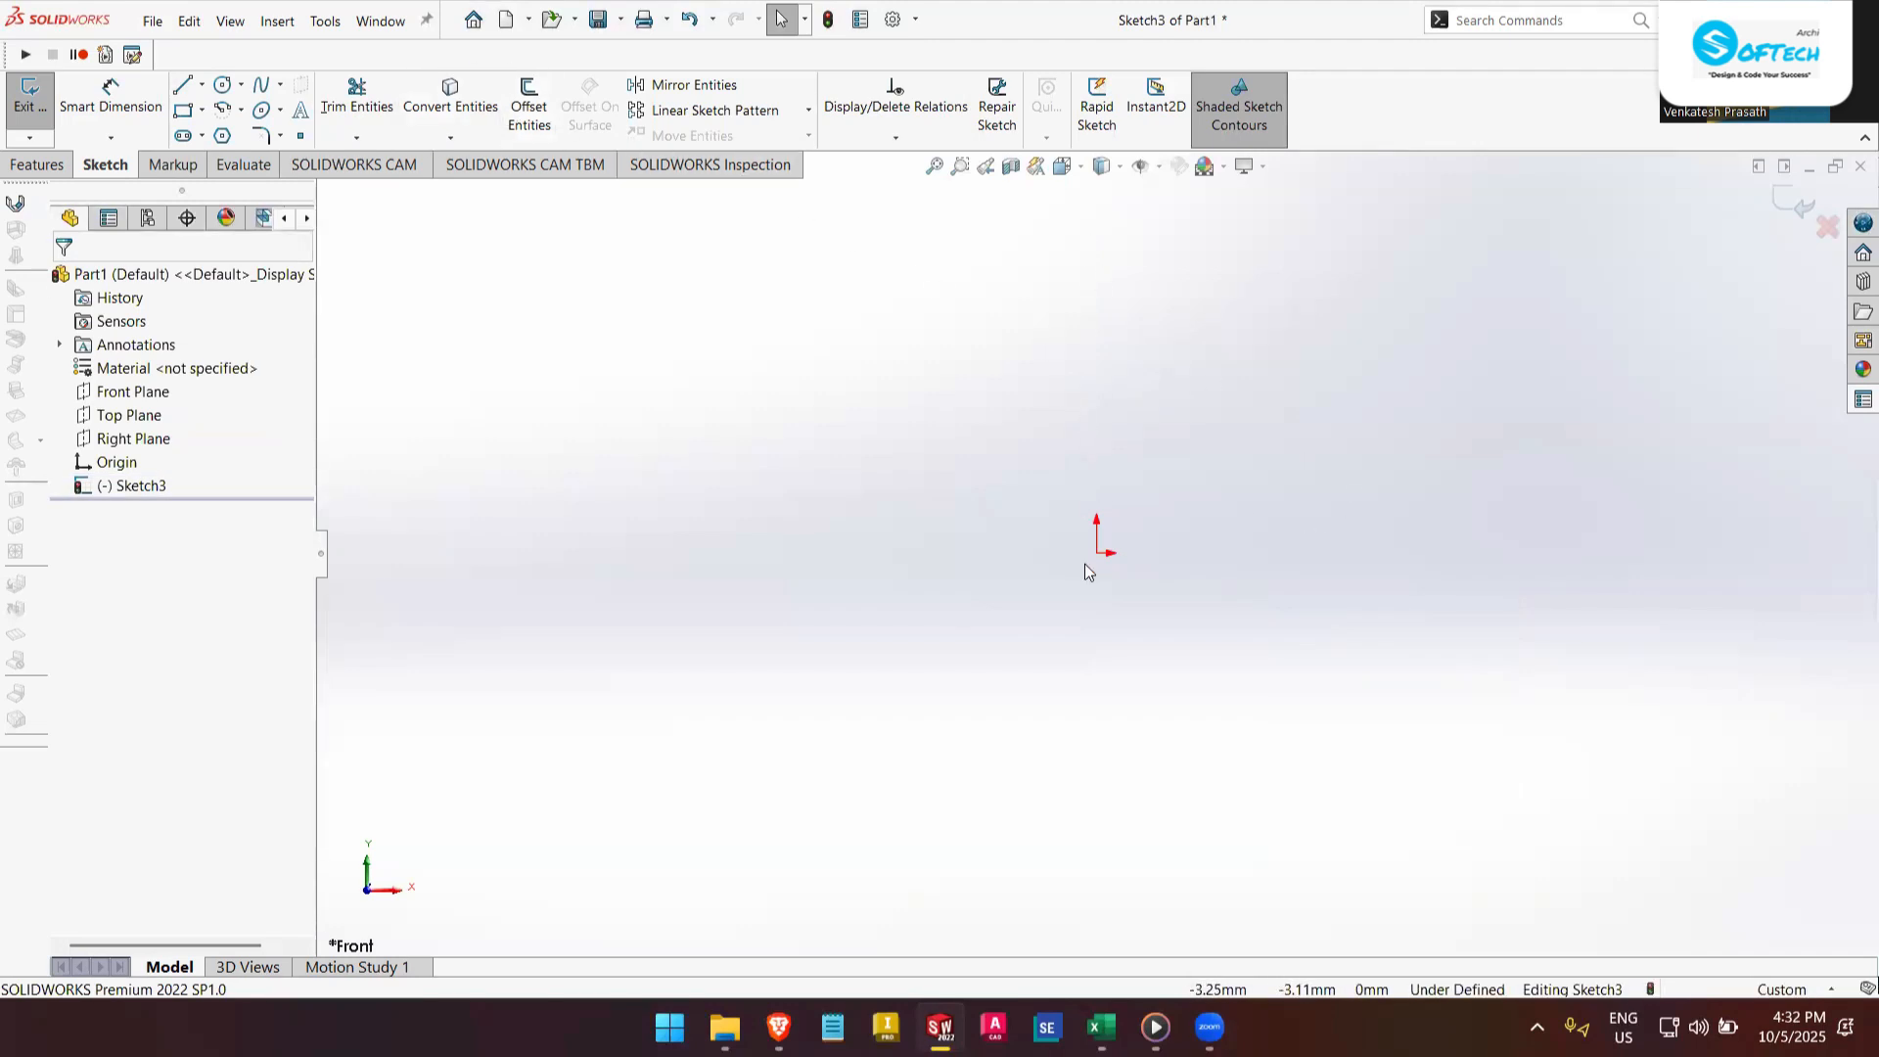
- Sketch a horizontal construction line about 447 mm long with its midpoint at the origin, using Midpoint Line
{"action": "left_click", "coordinate": [202, 84]}
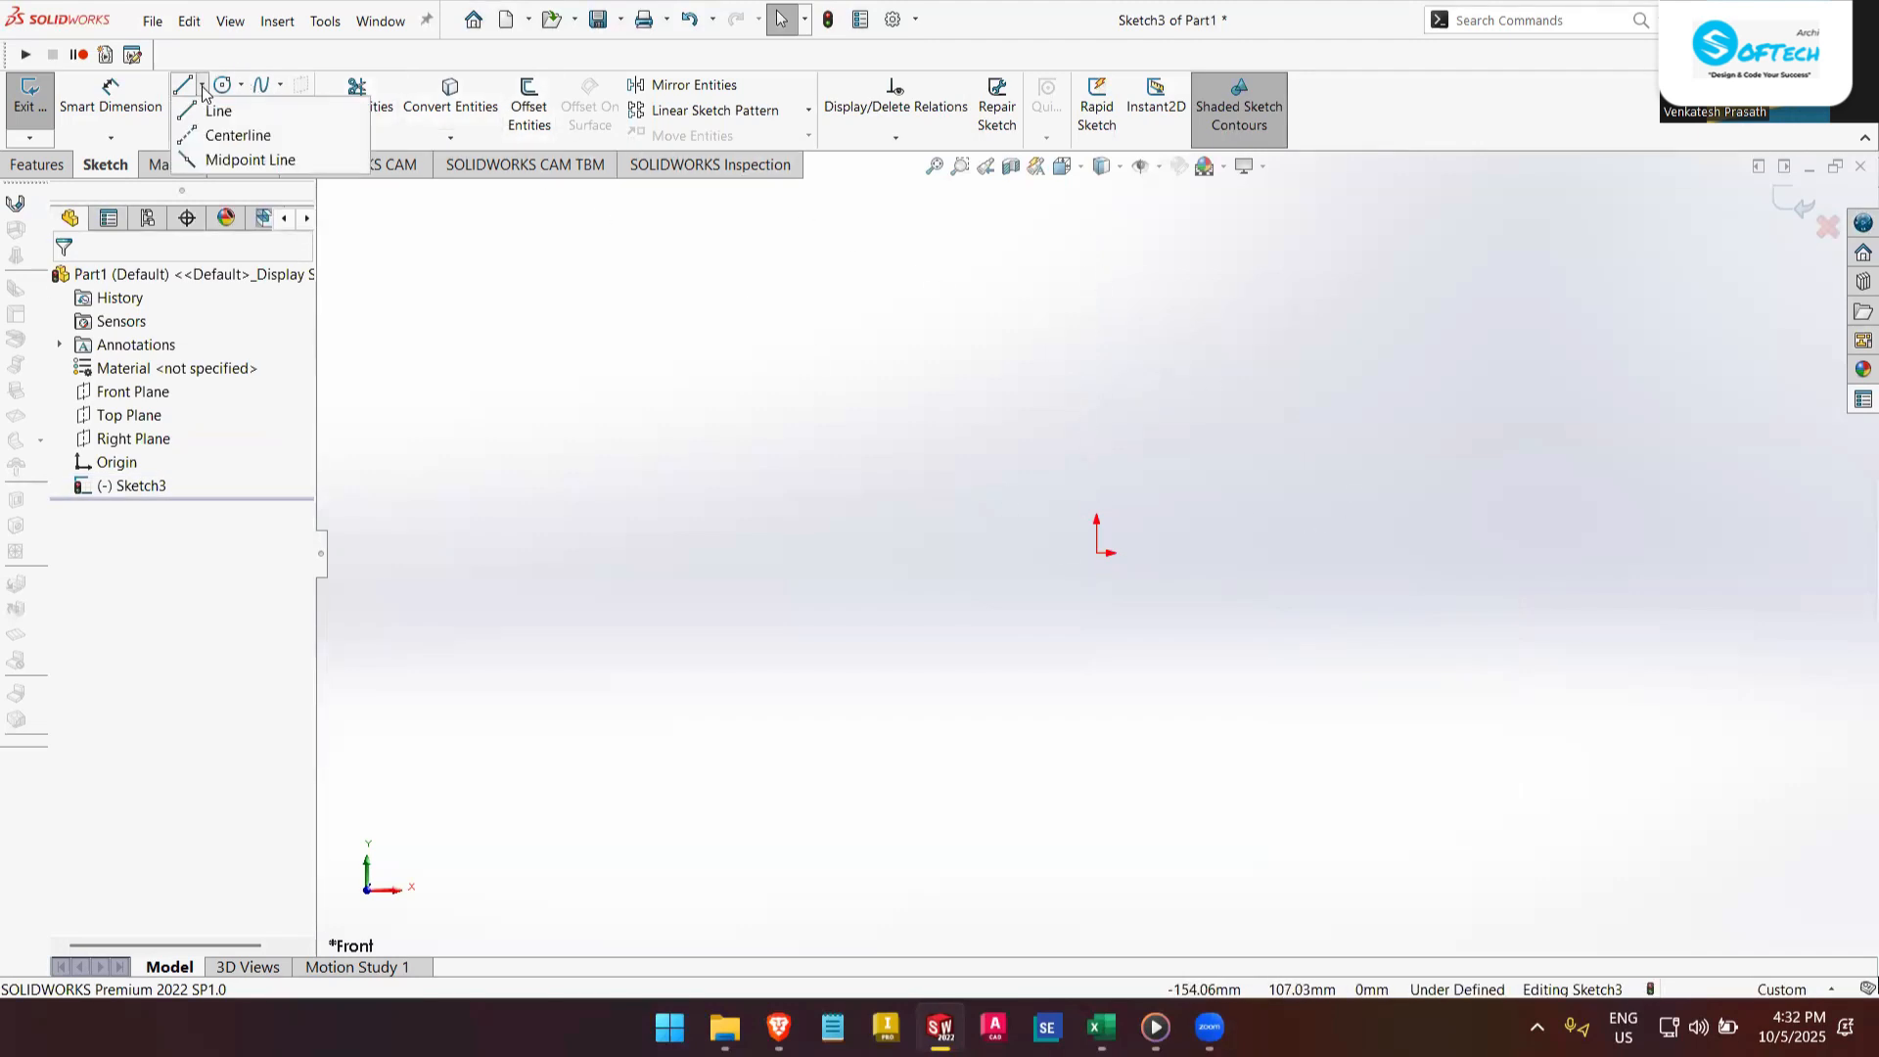
{"action": "left_click", "coordinate": [247, 159]}
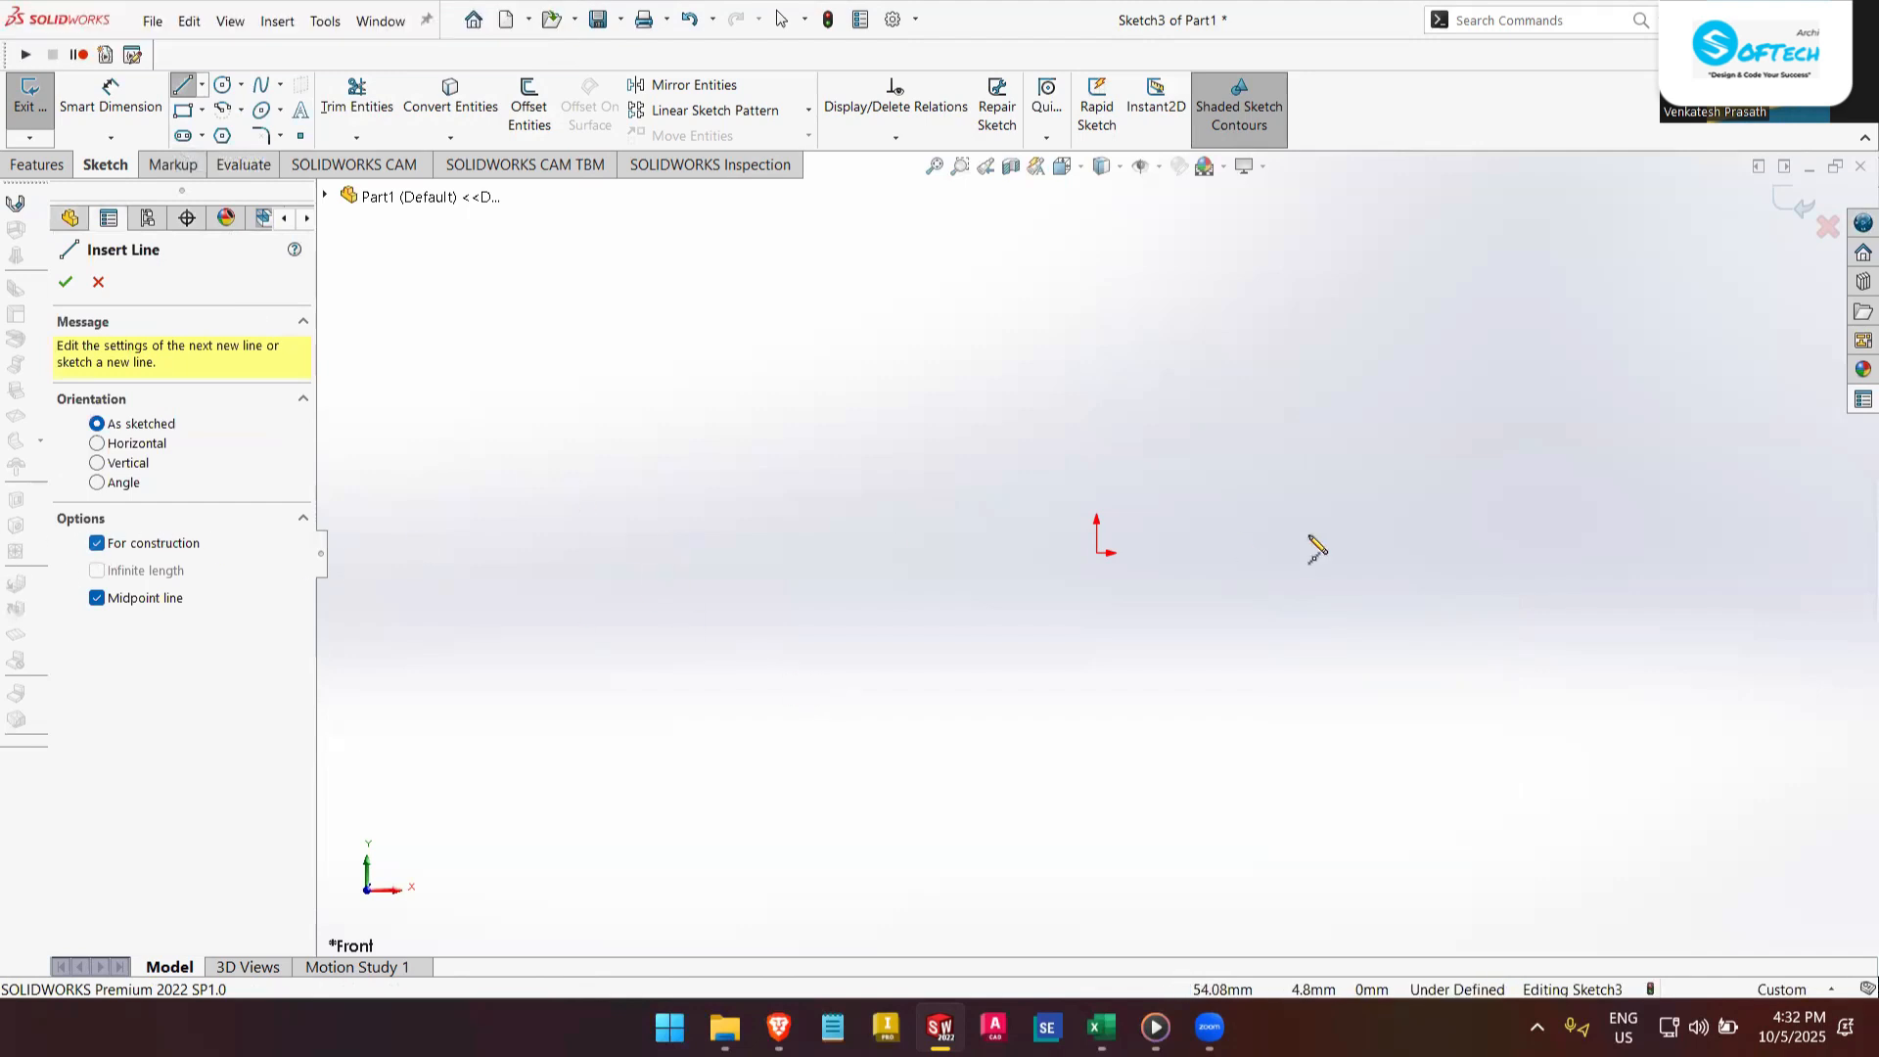
{"action": "left_click", "coordinate": [1096, 553]}
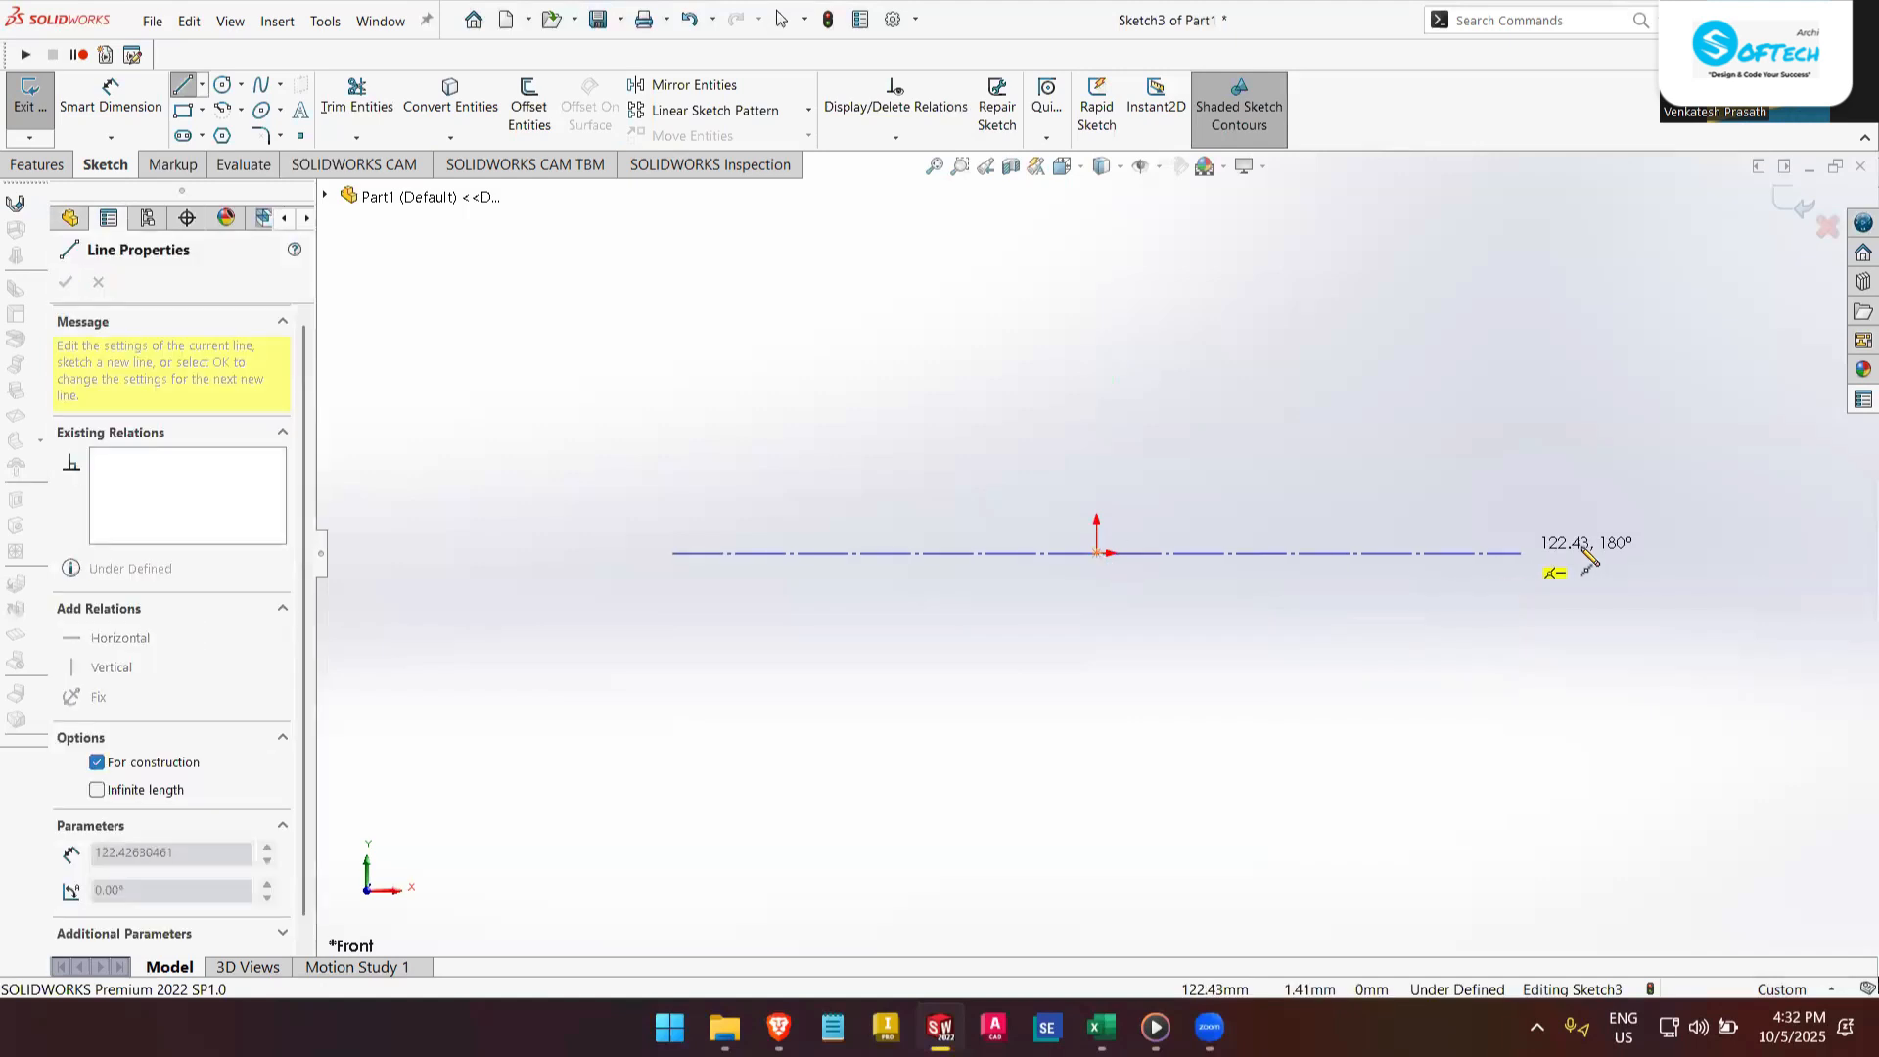
{"action": "left_click", "coordinate": [1864, 555]}
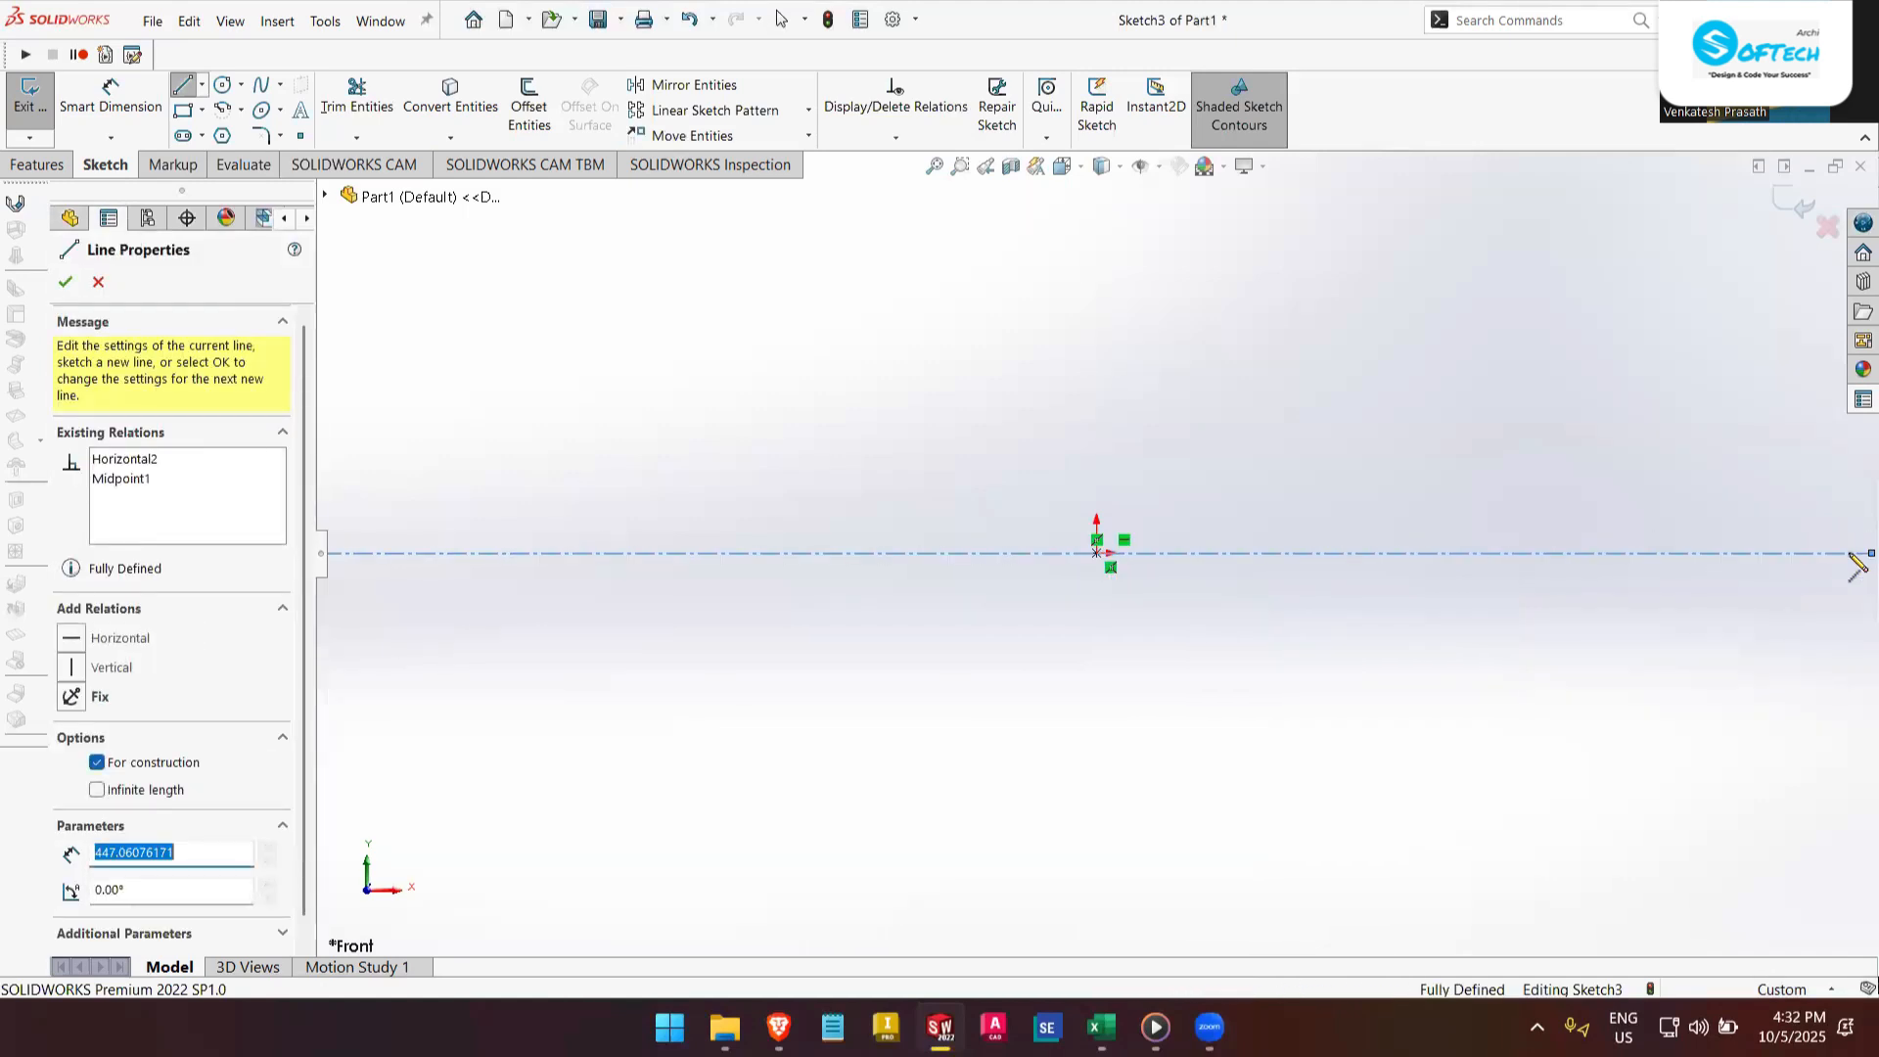
{"action": "right_click", "coordinate": [1363, 495]}
{"action": "left_click", "coordinate": [1374, 502]}
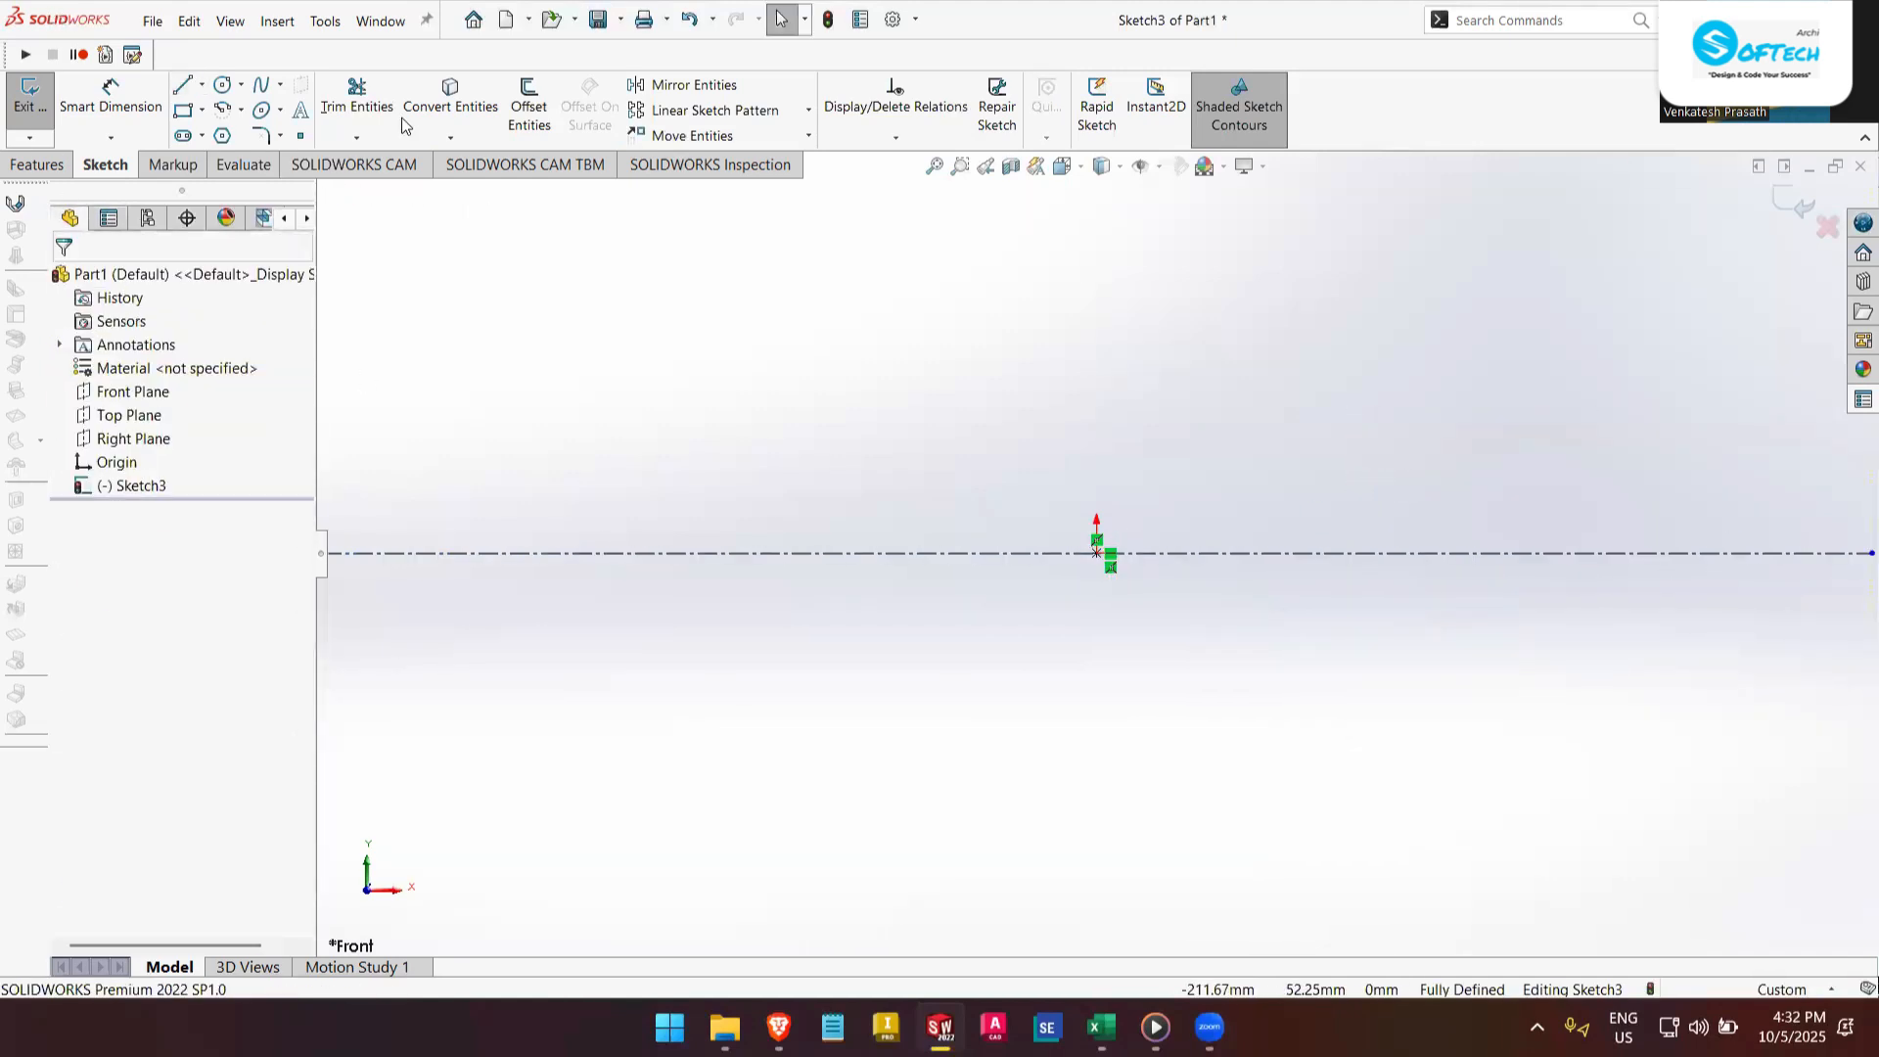
- Sketch a vertical construction line with its midpoint at the origin, using Midpoint Line
{"action": "left_click", "coordinate": [202, 84]}
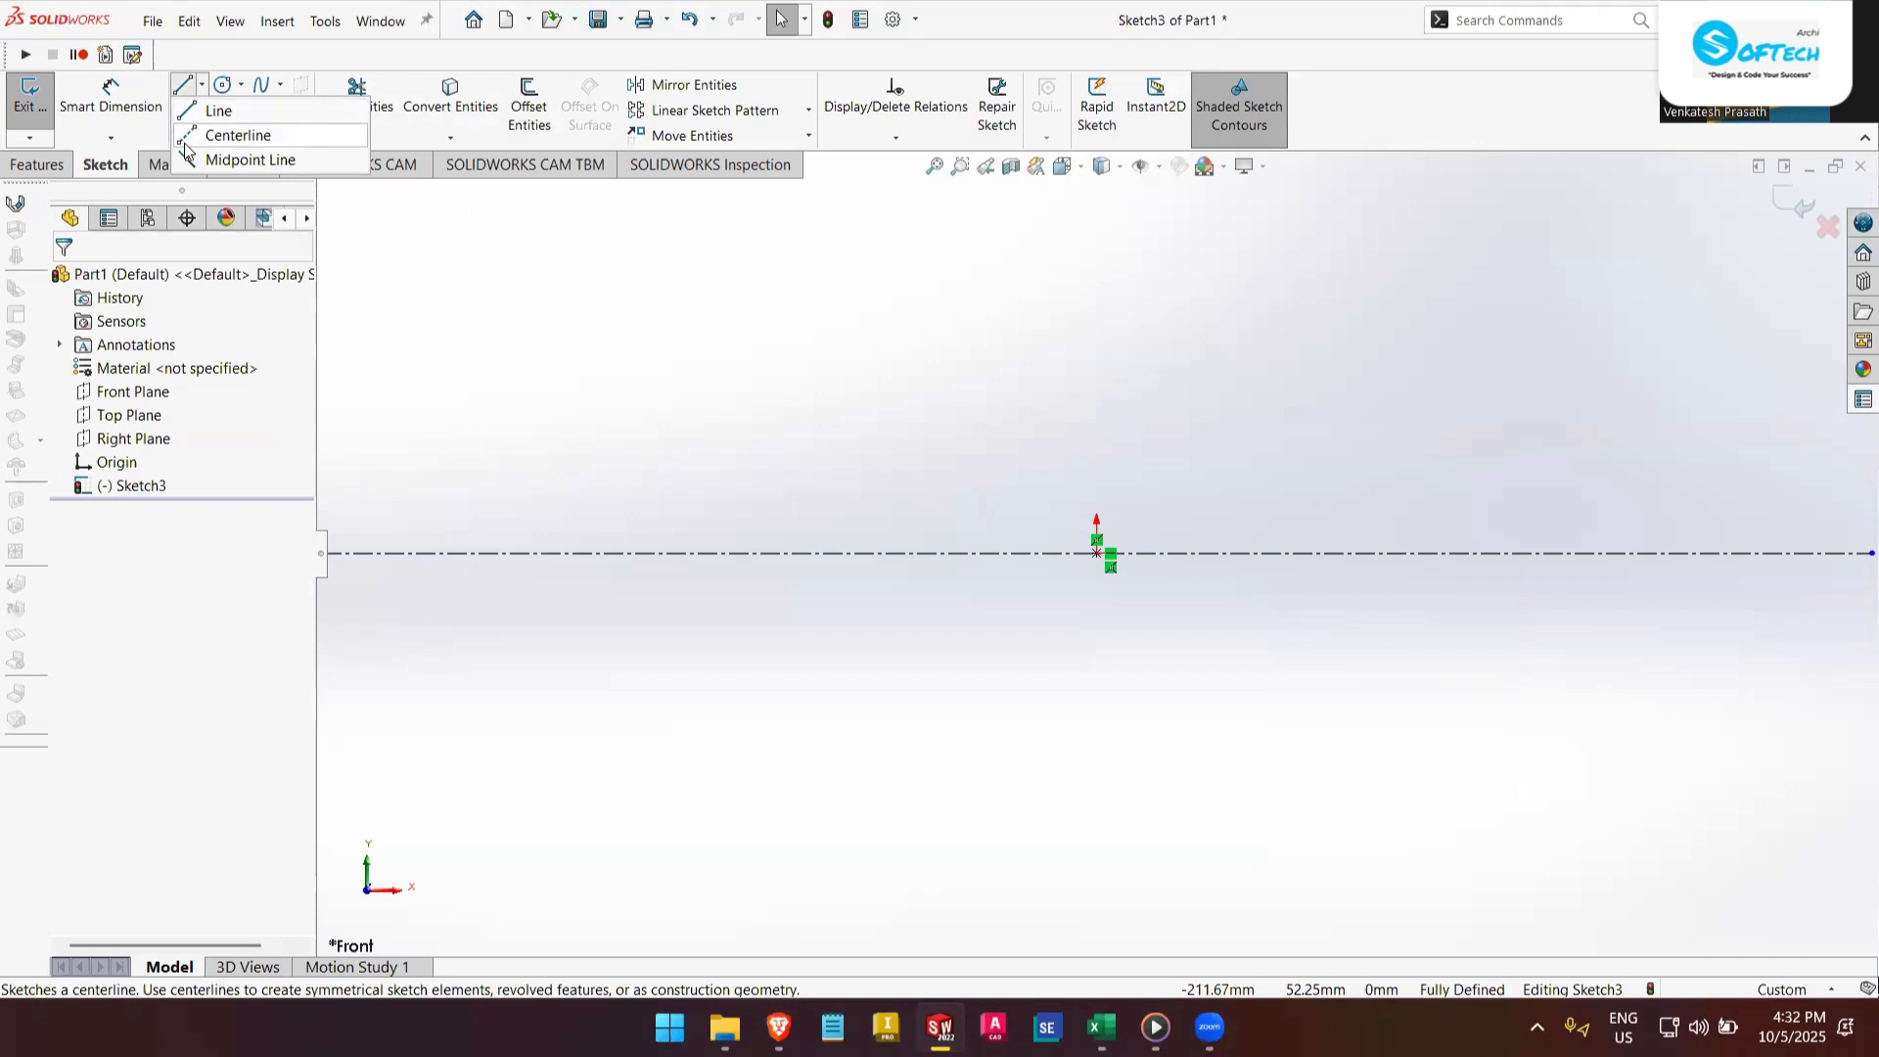
{"action": "left_click", "coordinate": [251, 159]}
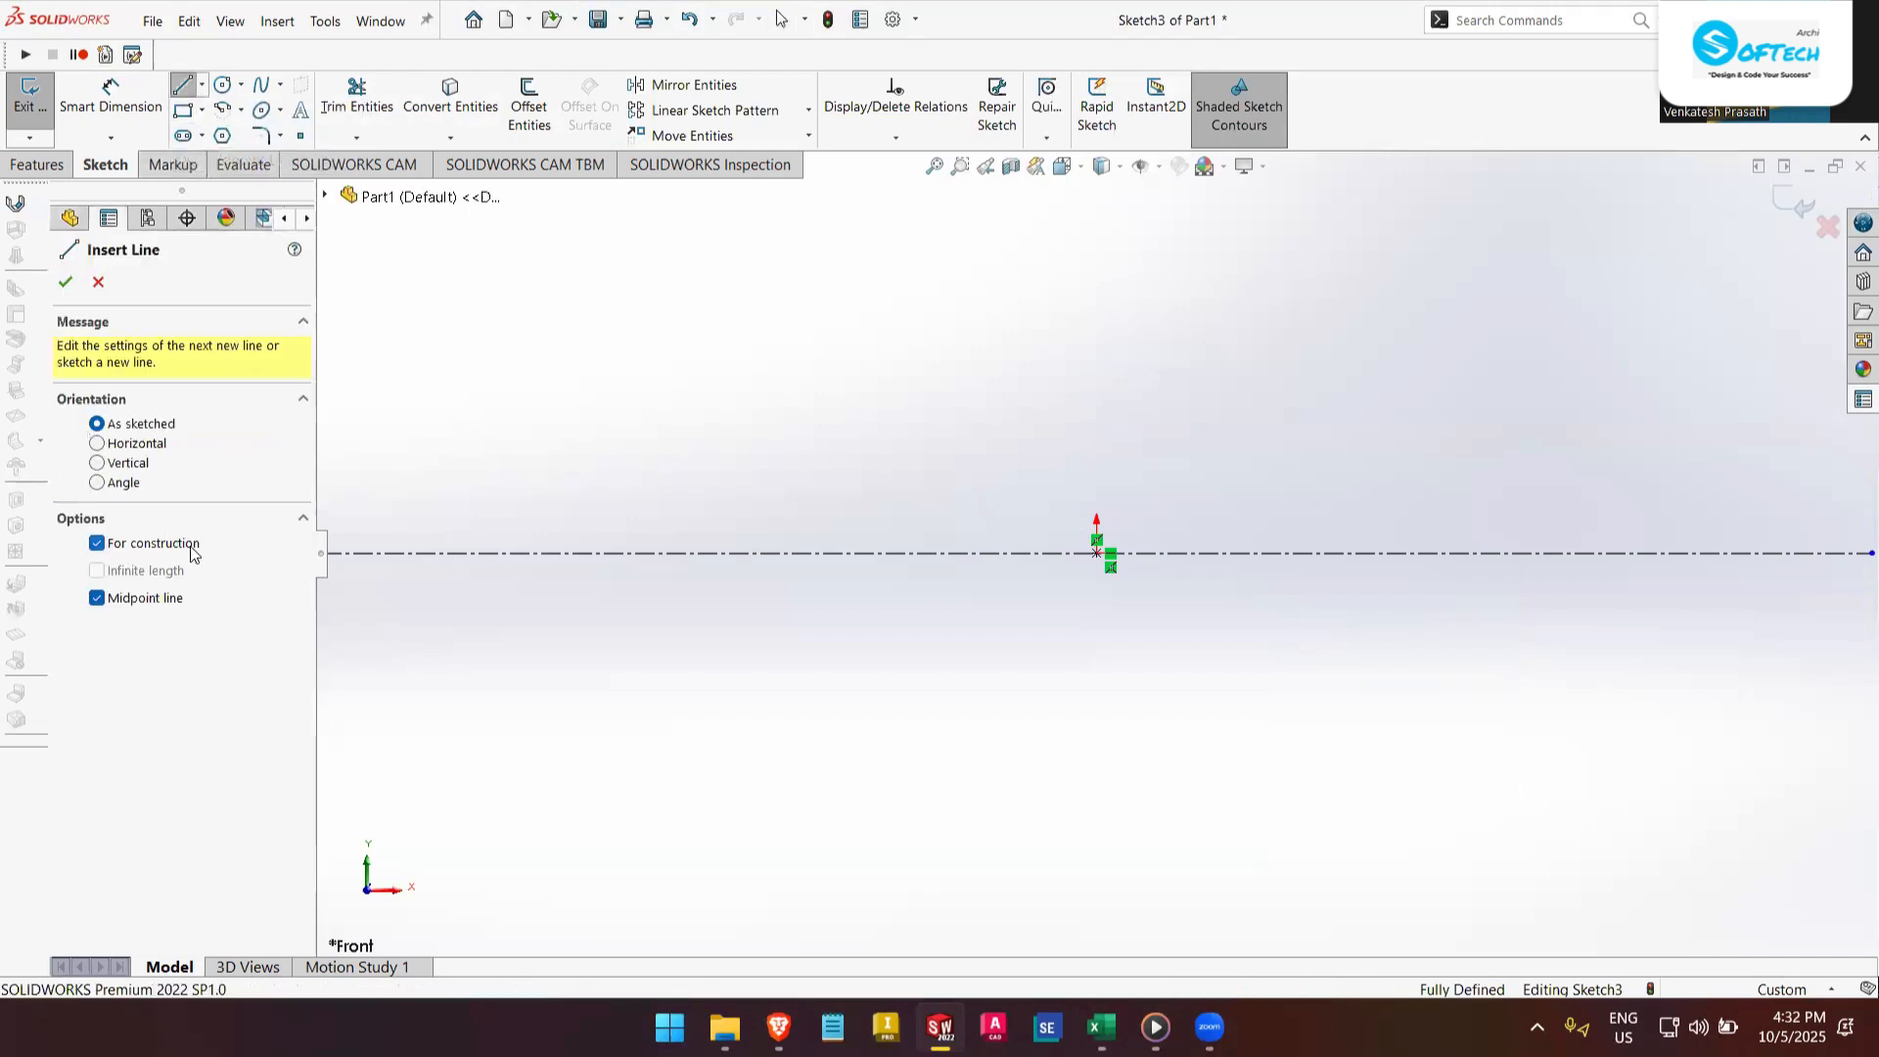
{"action": "left_click", "coordinate": [1096, 553]}
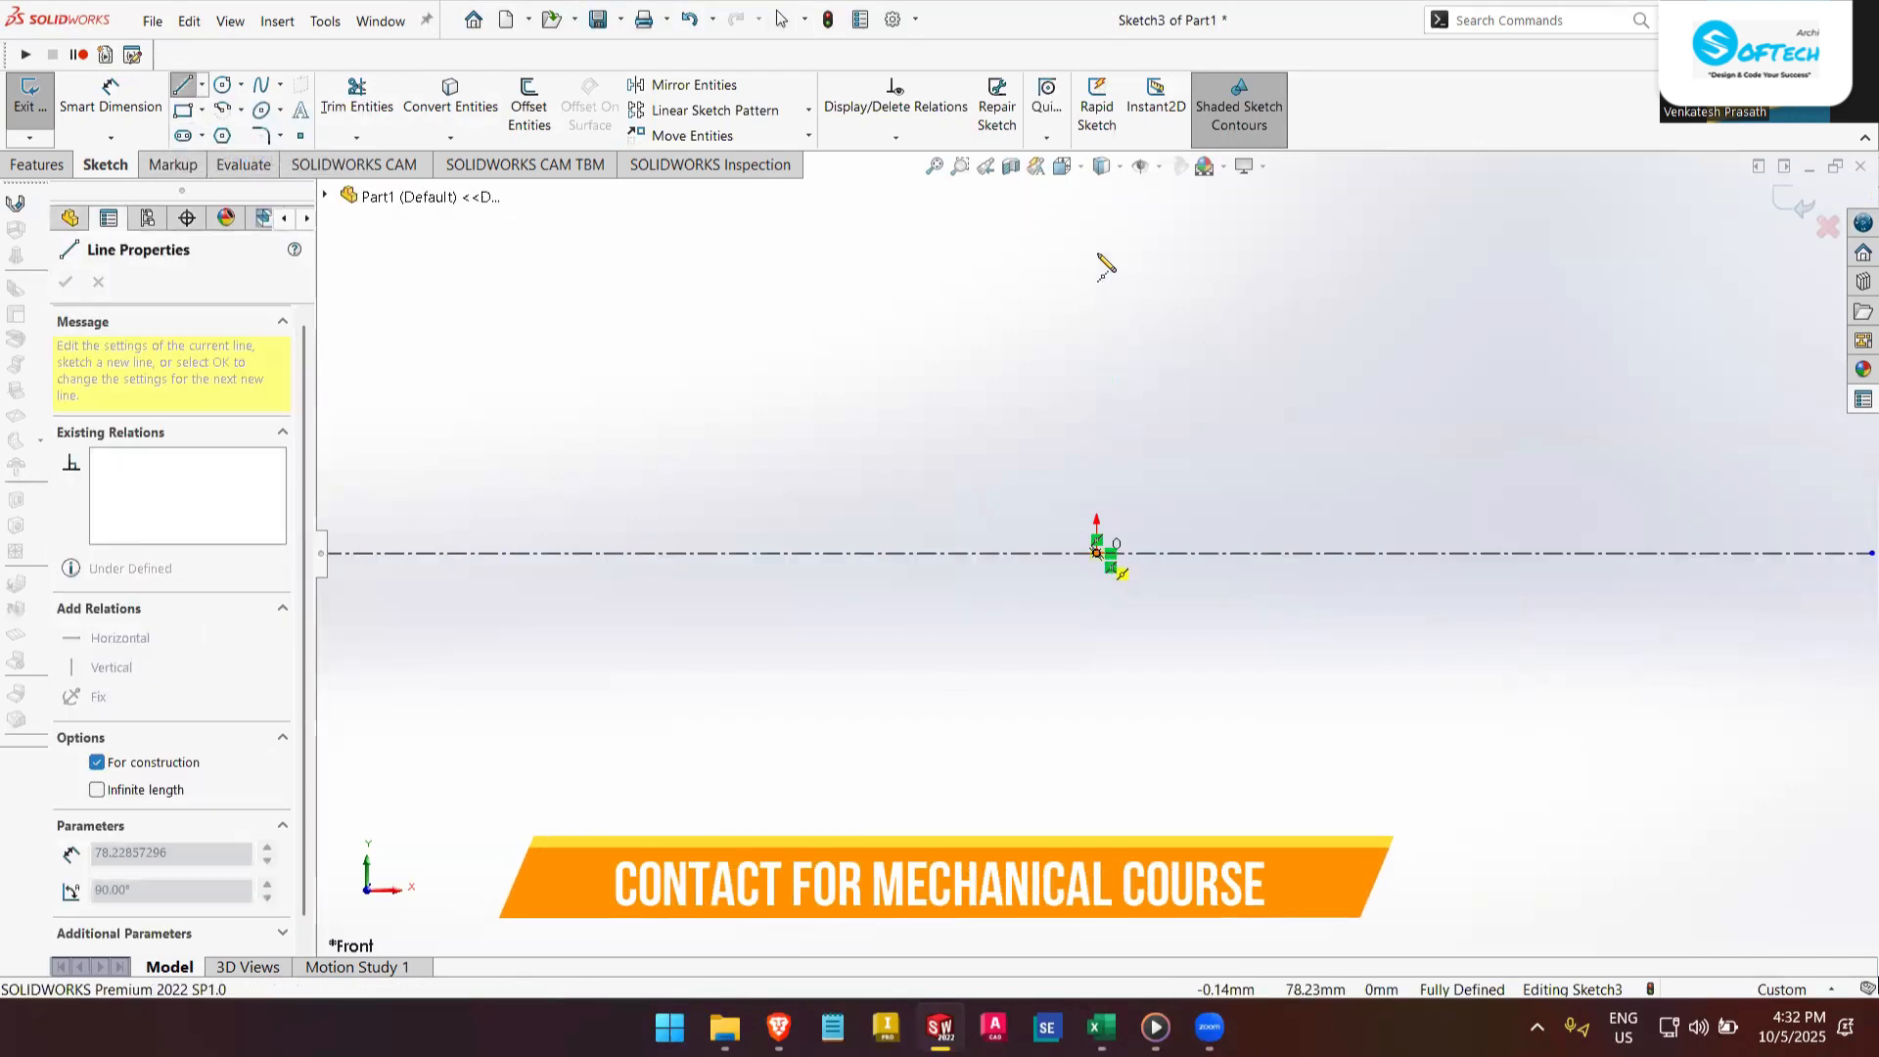
{"action": "left_click", "coordinate": [1097, 185]}
{"action": "right_click", "coordinate": [1238, 335]}
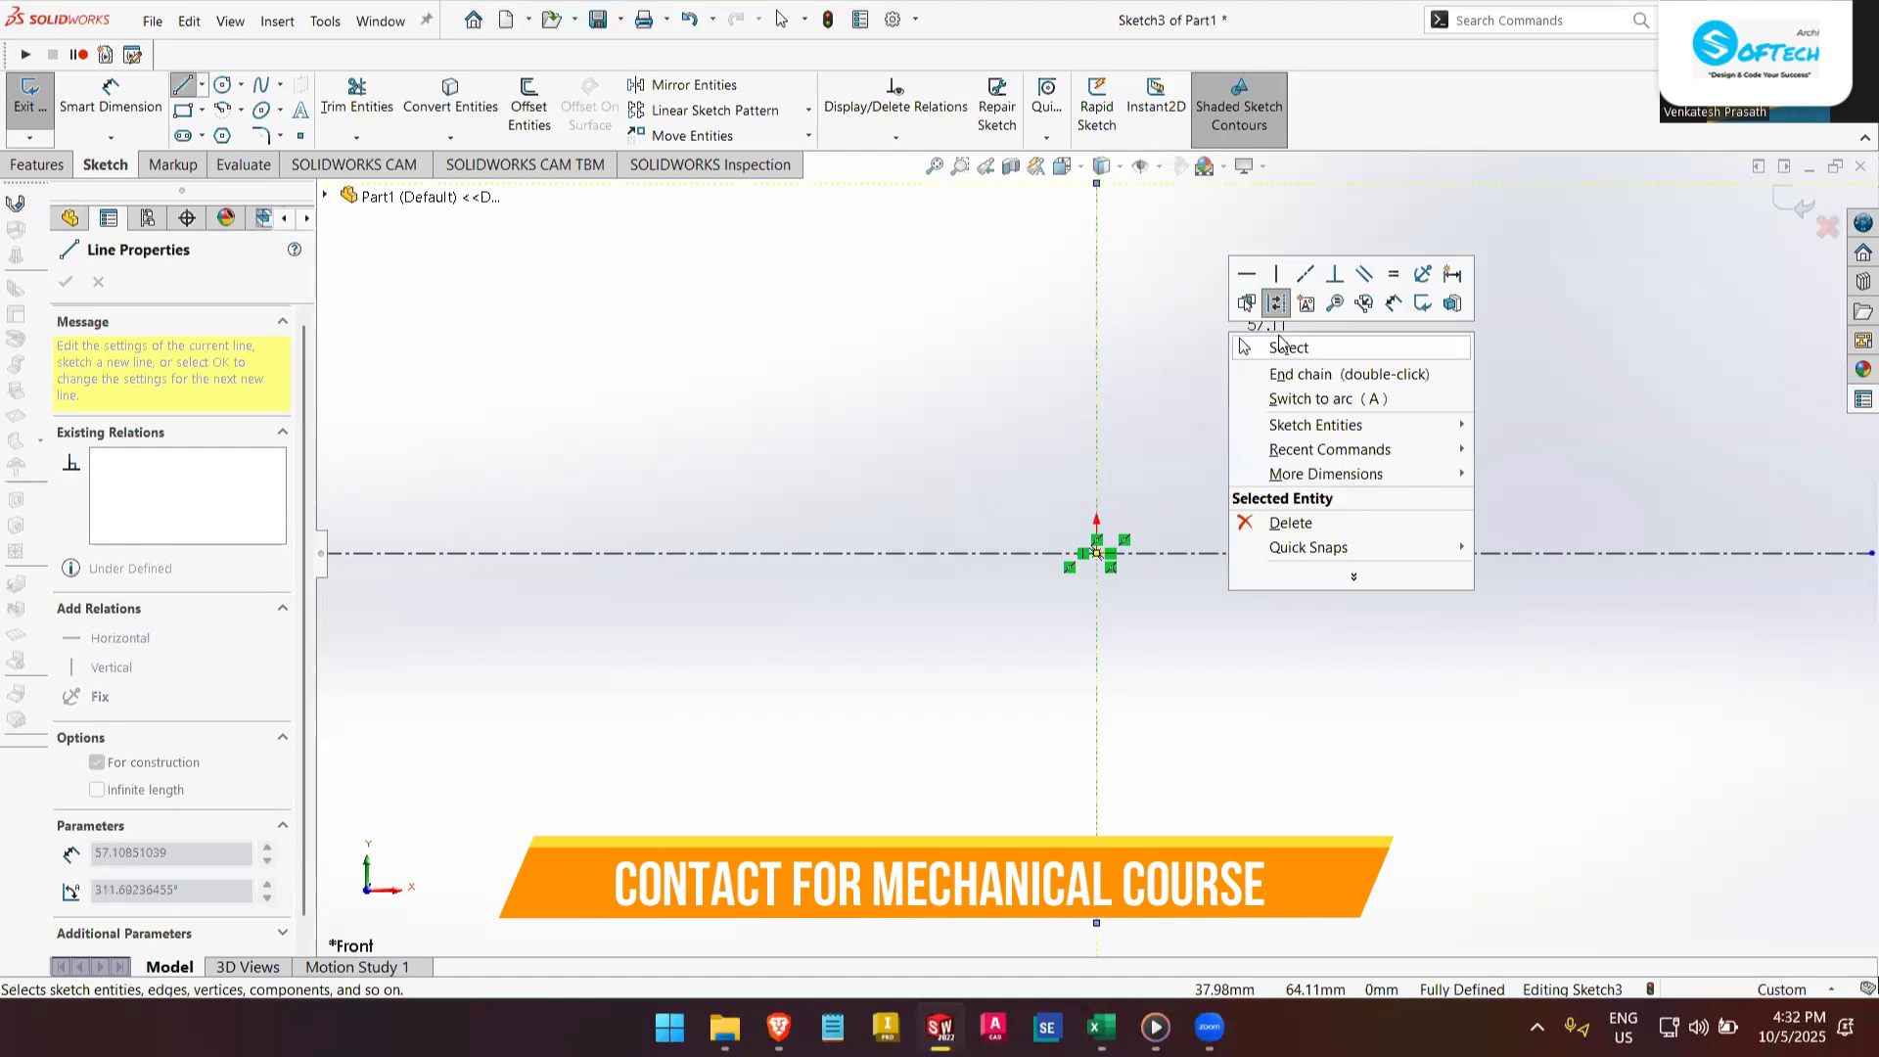
{"action": "left_click", "coordinate": [1270, 349]}
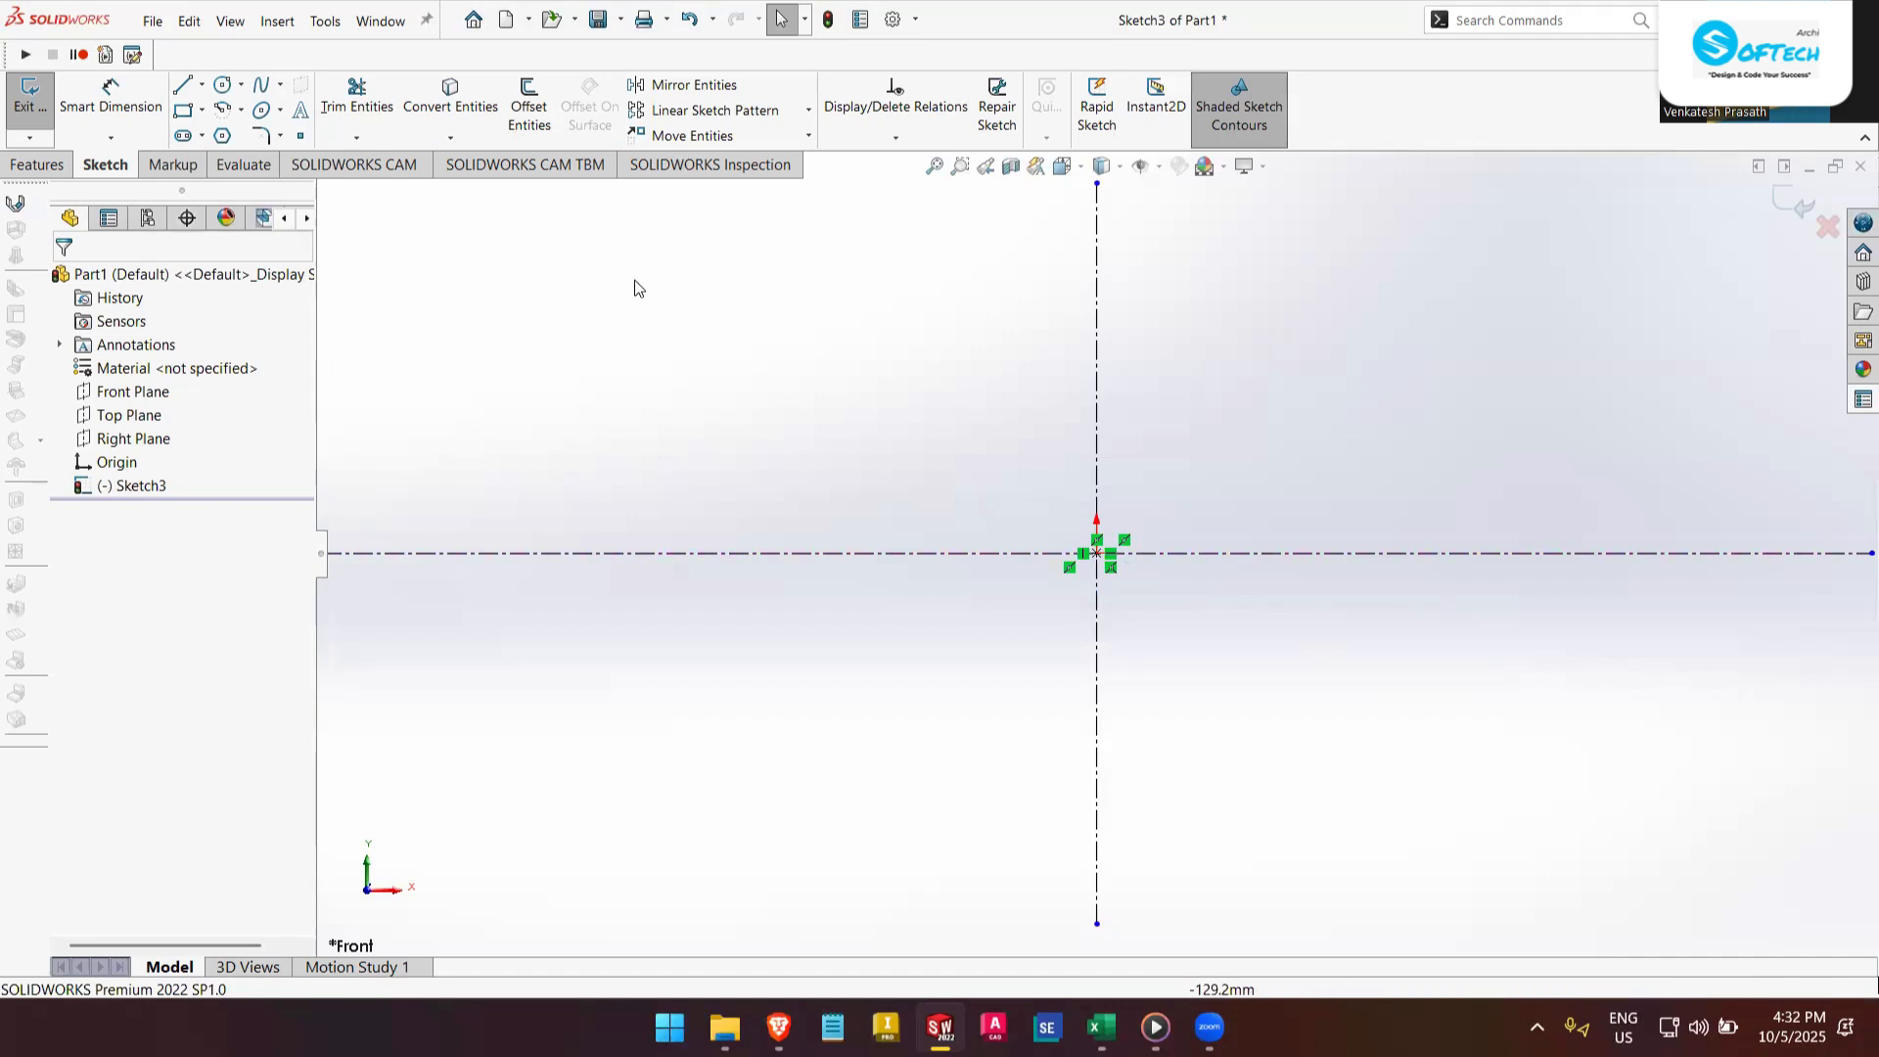
- Sketch a corner rectangle about 94 mm wide and 66 mm high in the quadrant above and left of the origin
{"action": "left_click", "coordinate": [201, 109]}
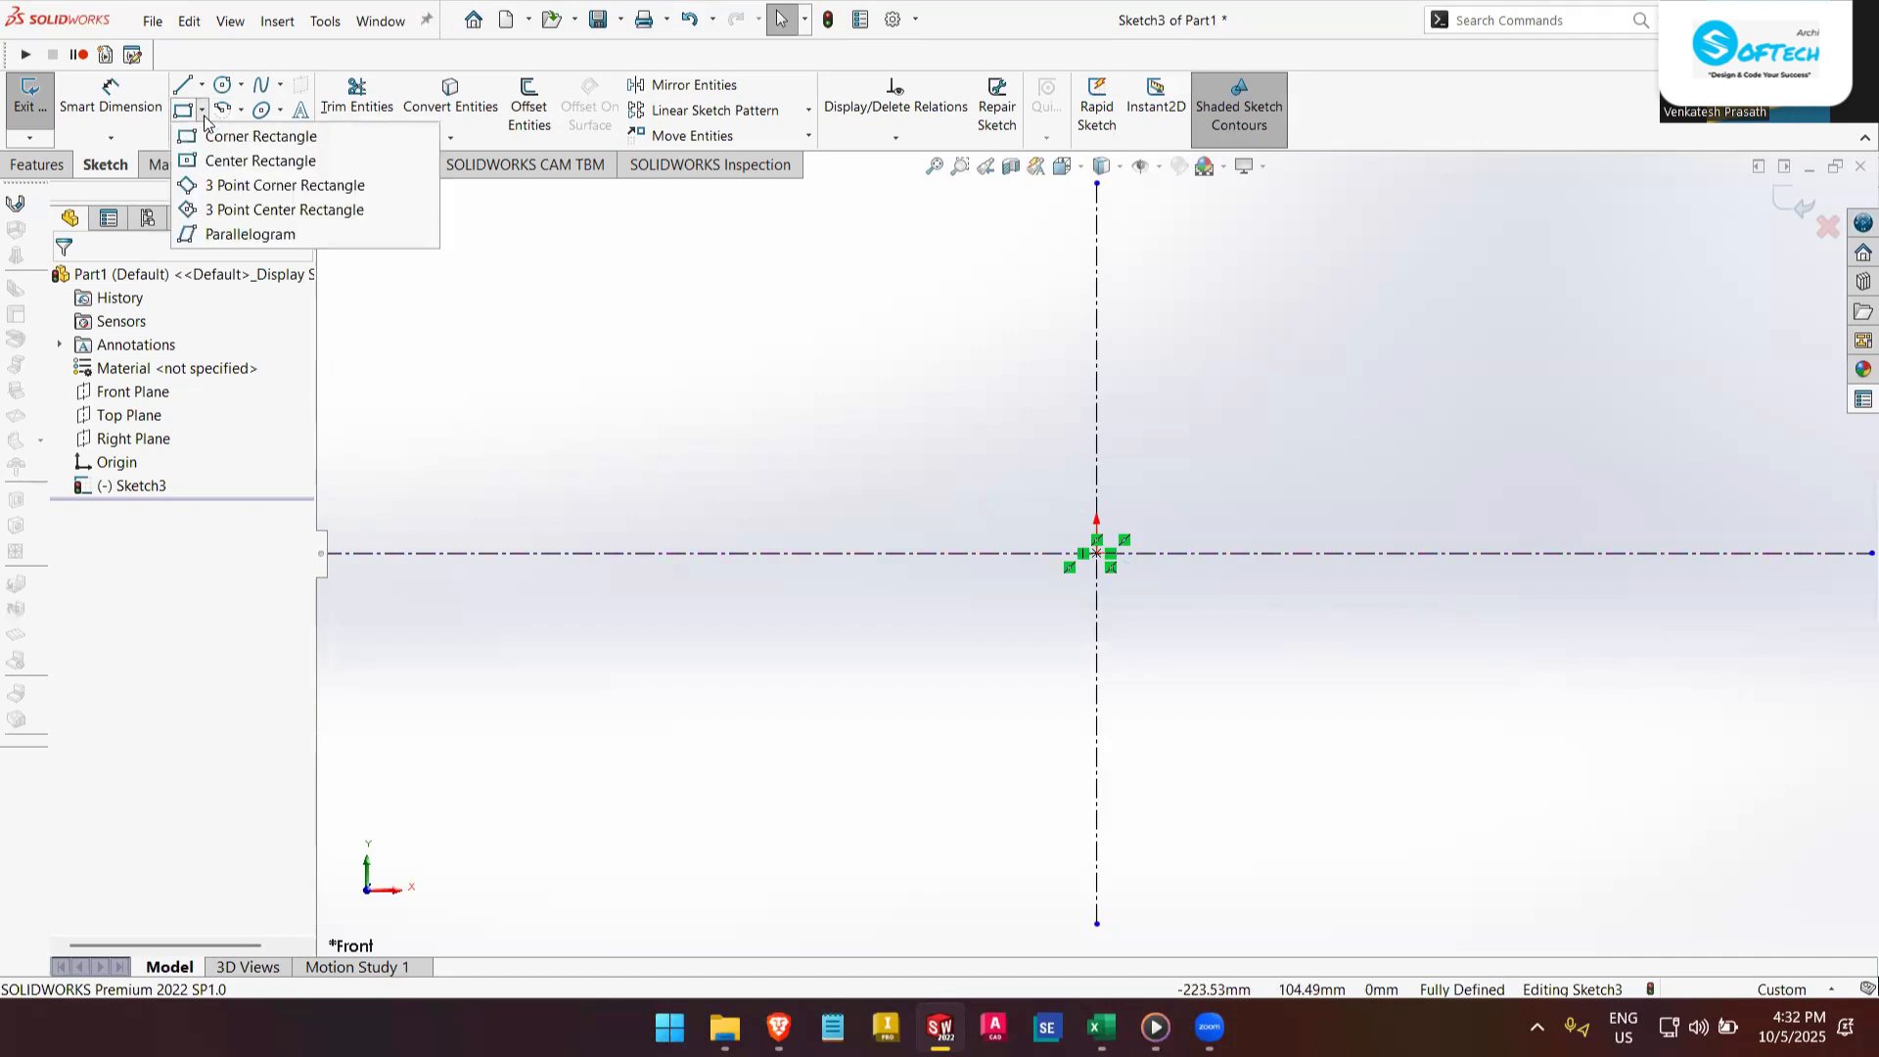
{"action": "mouse_move", "coordinate": [216, 113]}
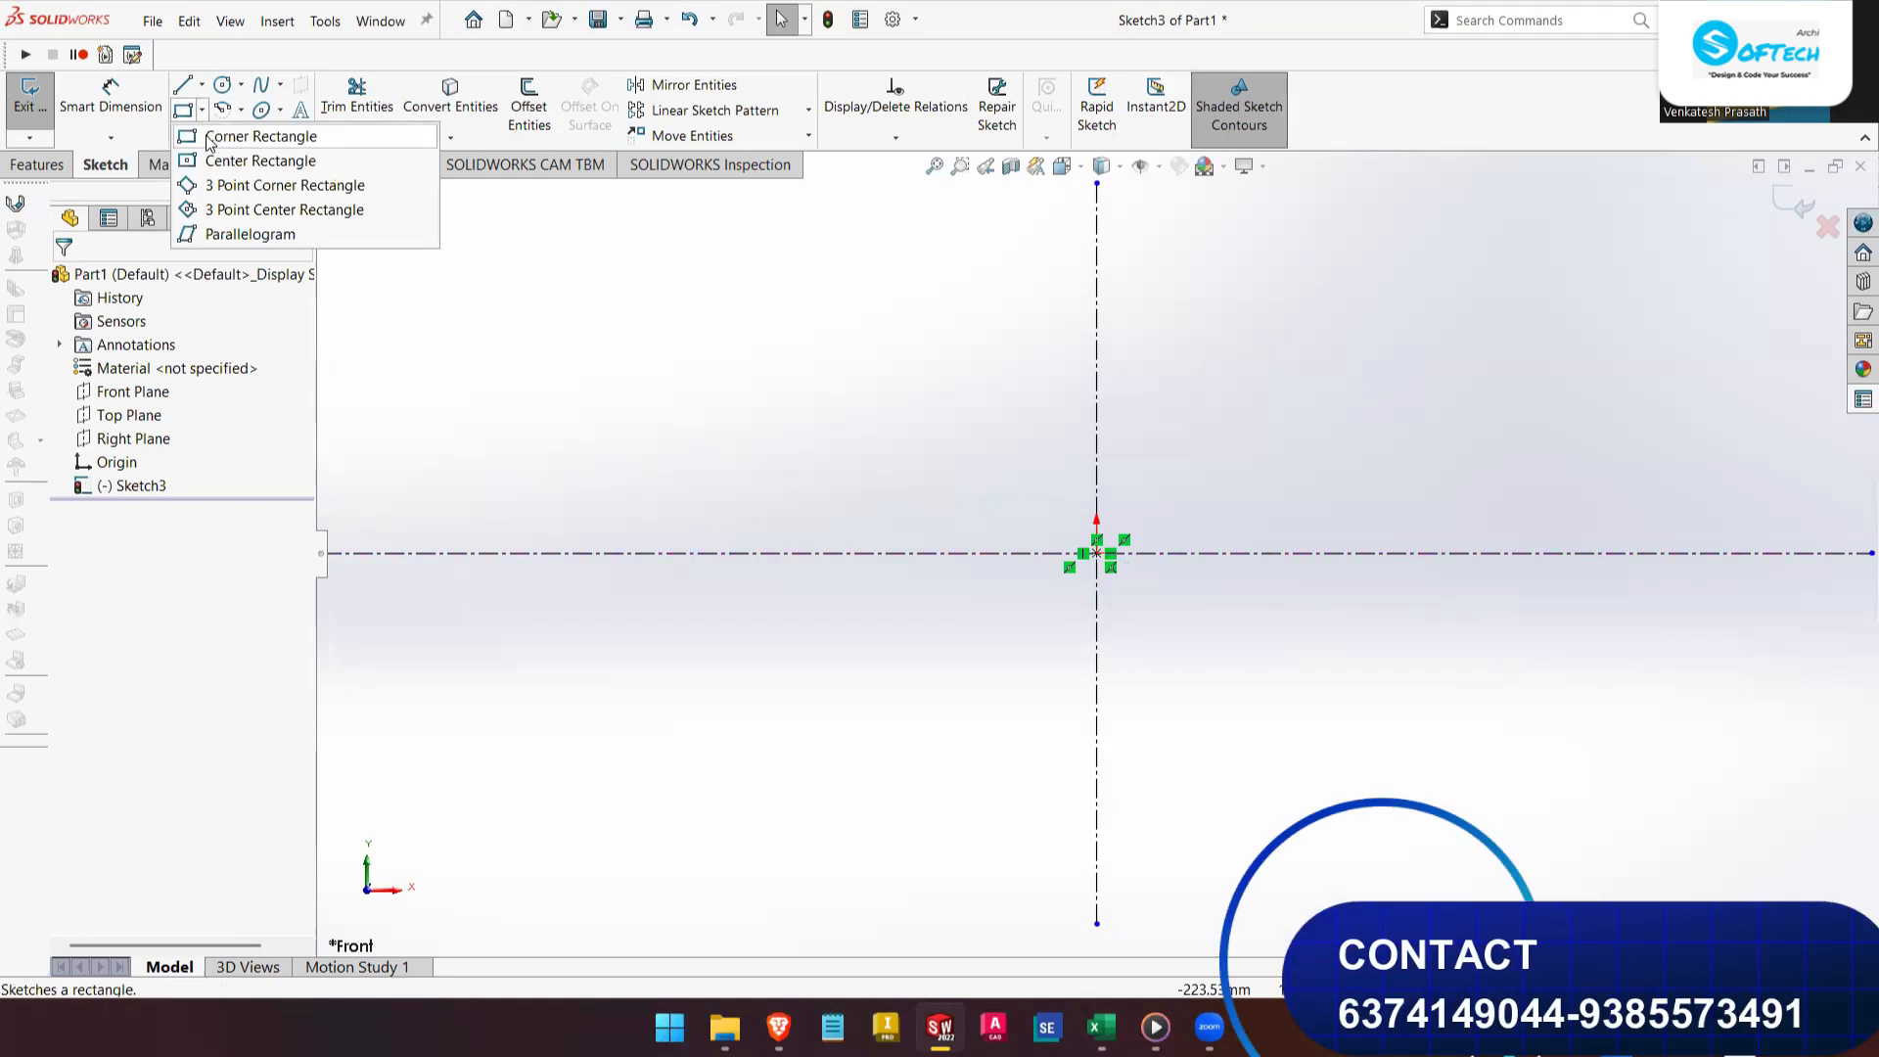
{"action": "left_click", "coordinate": [209, 138]}
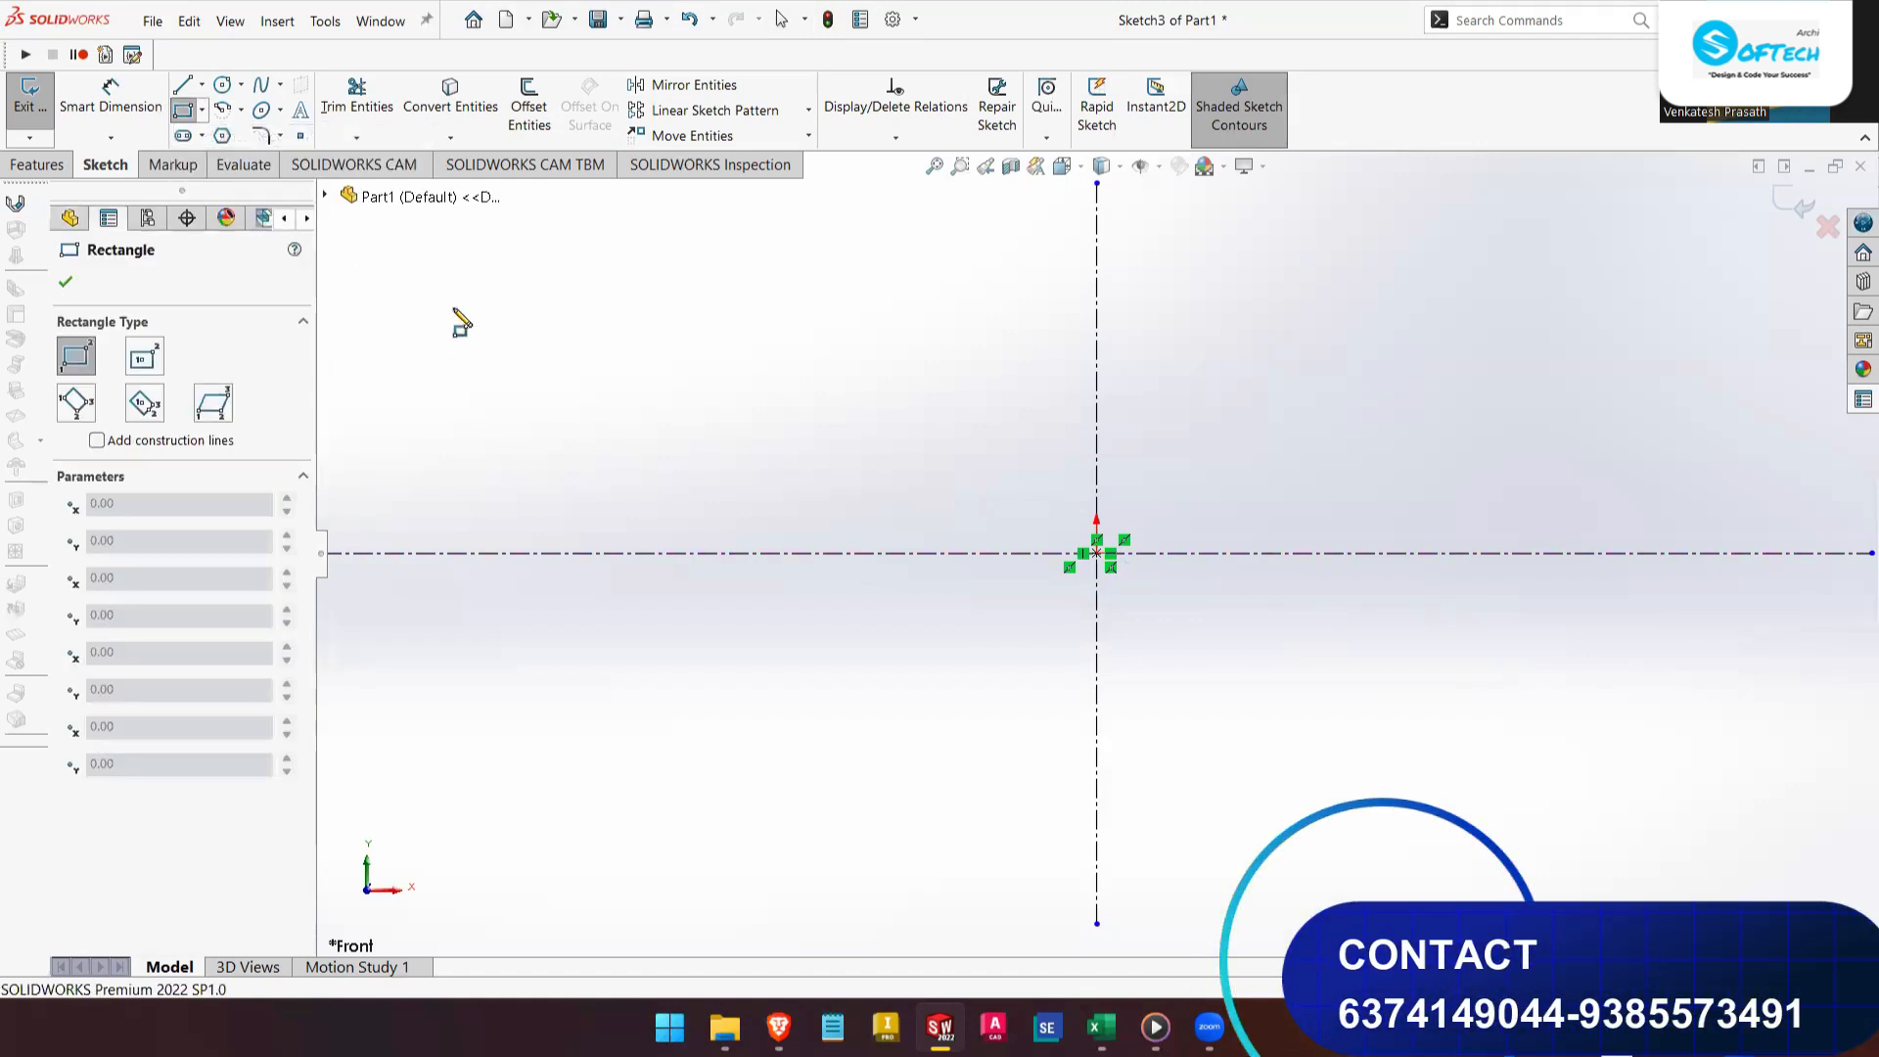
{"action": "left_click", "coordinate": [468, 252]}
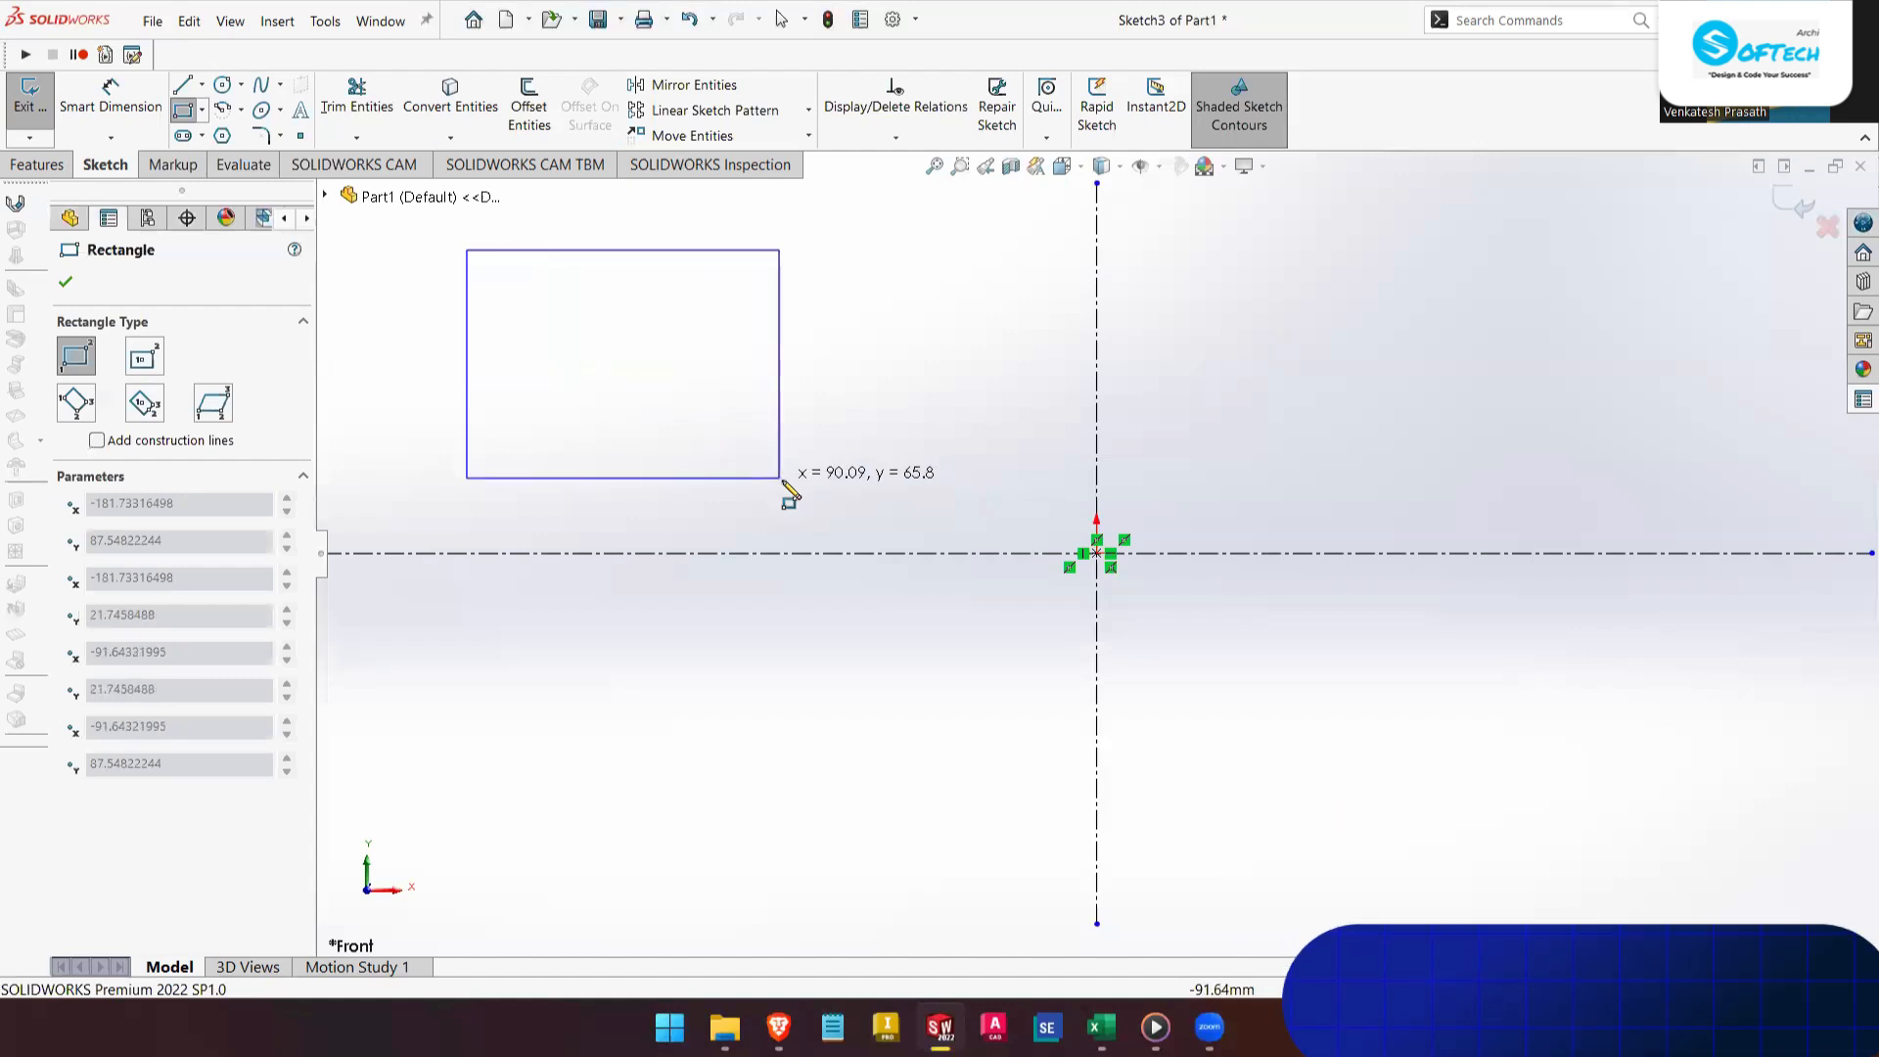
{"action": "left_click", "coordinate": [793, 477]}
{"action": "right_click", "coordinate": [834, 453]}
{"action": "left_click", "coordinate": [857, 458]}
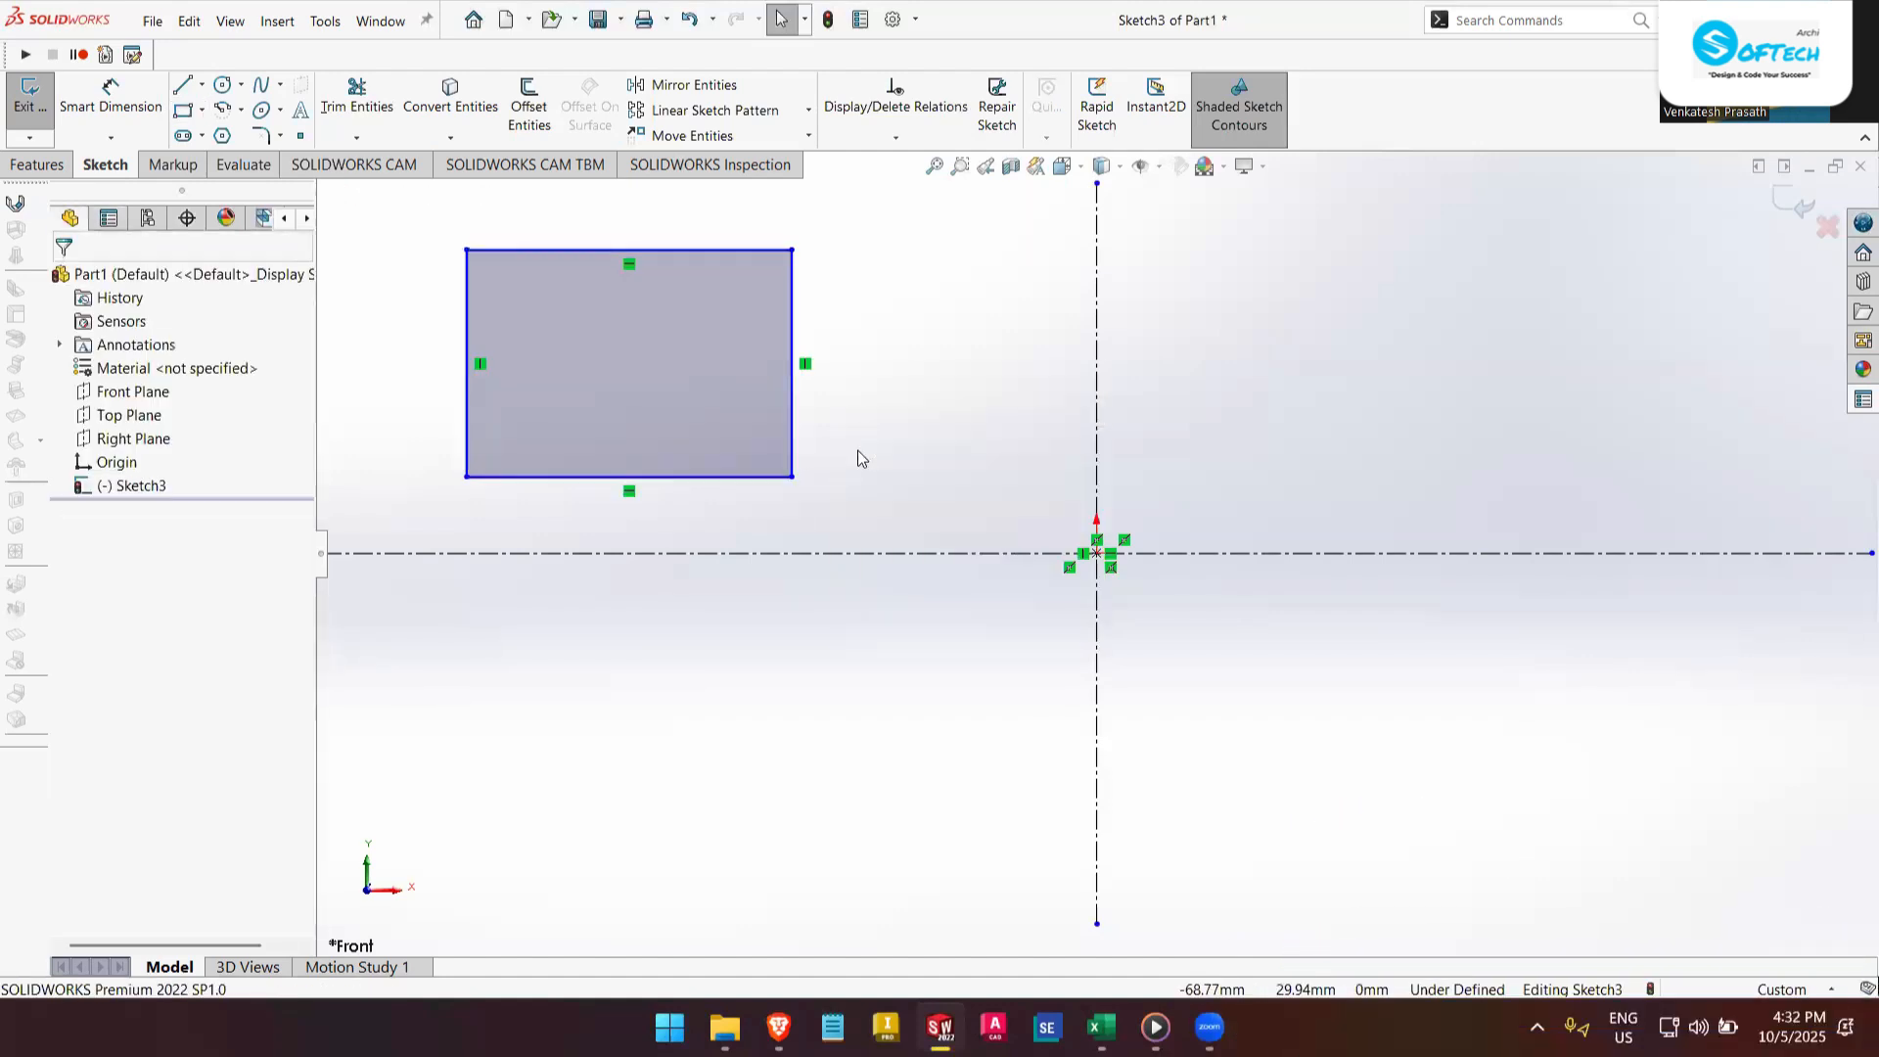
- Dimension the lower horizontal edge of the rectangle with Smart Dimension and set the width to 100 mm
{"action": "left_click", "coordinate": [135, 110]}
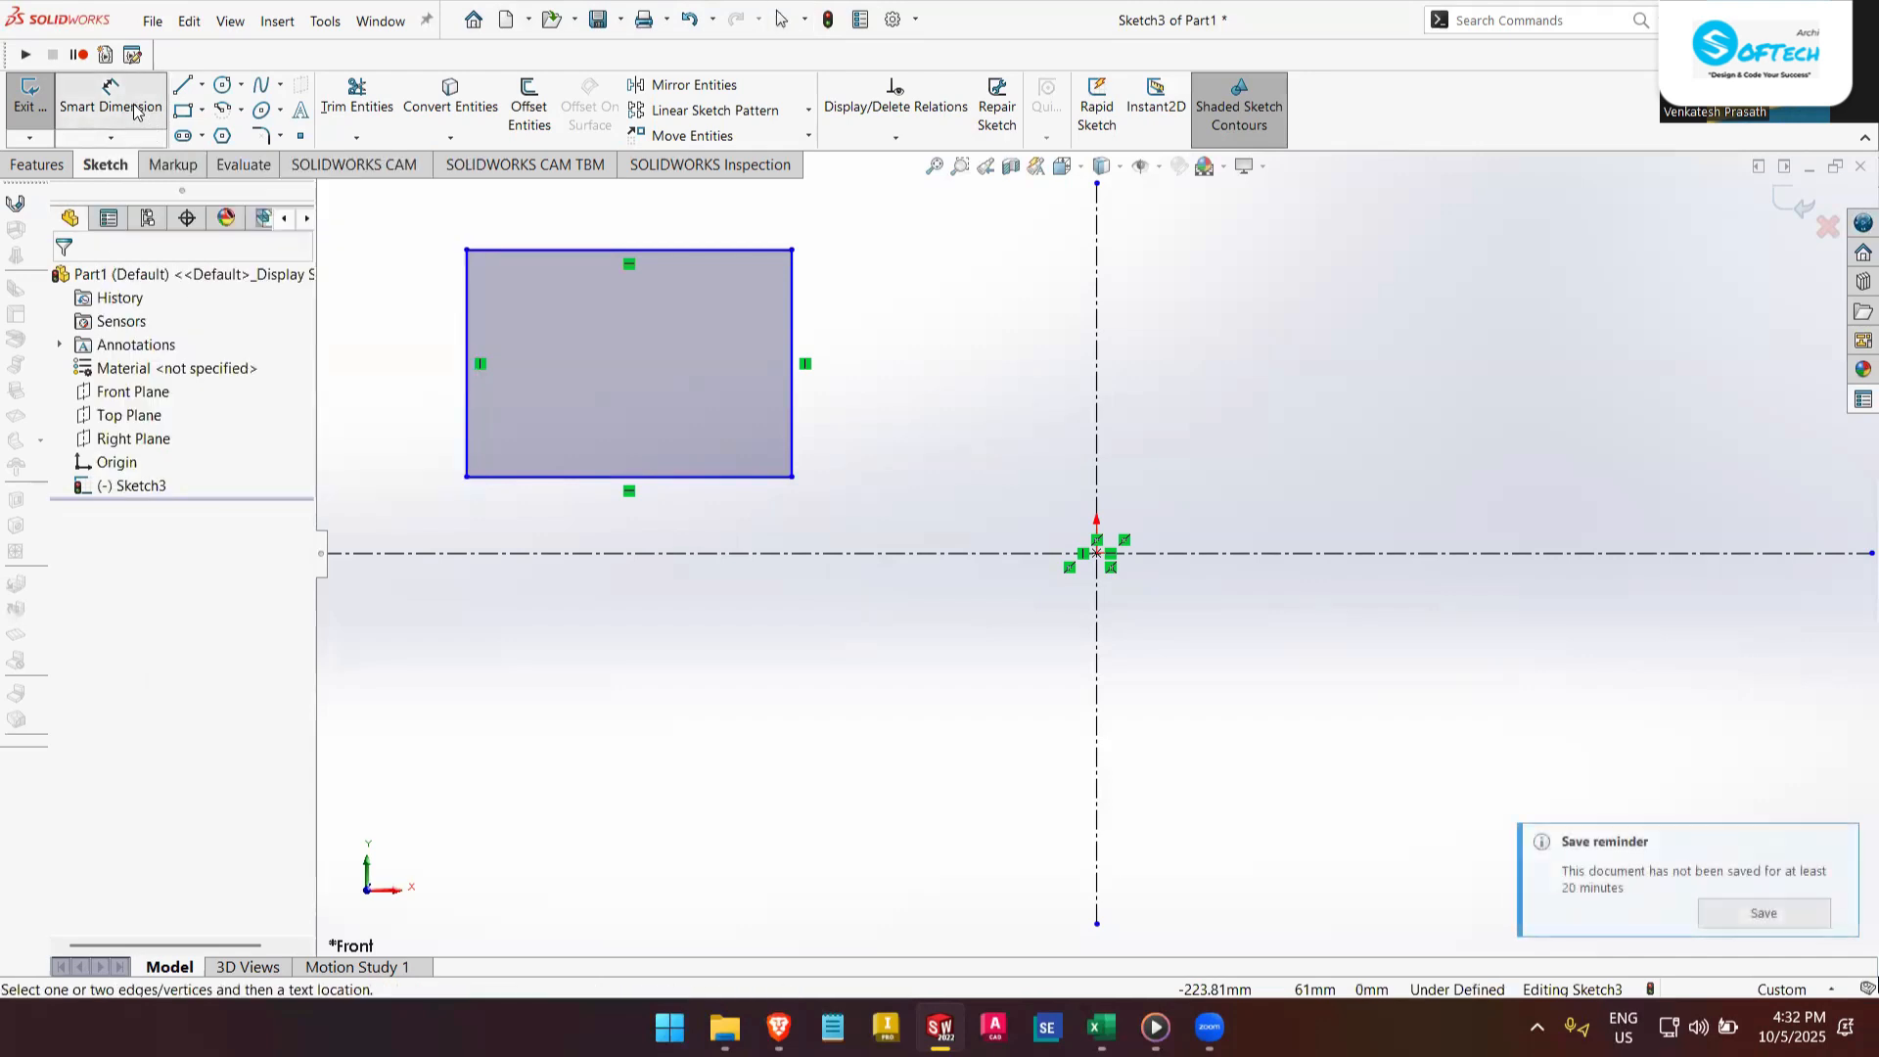
{"action": "left_click", "coordinate": [594, 478]}
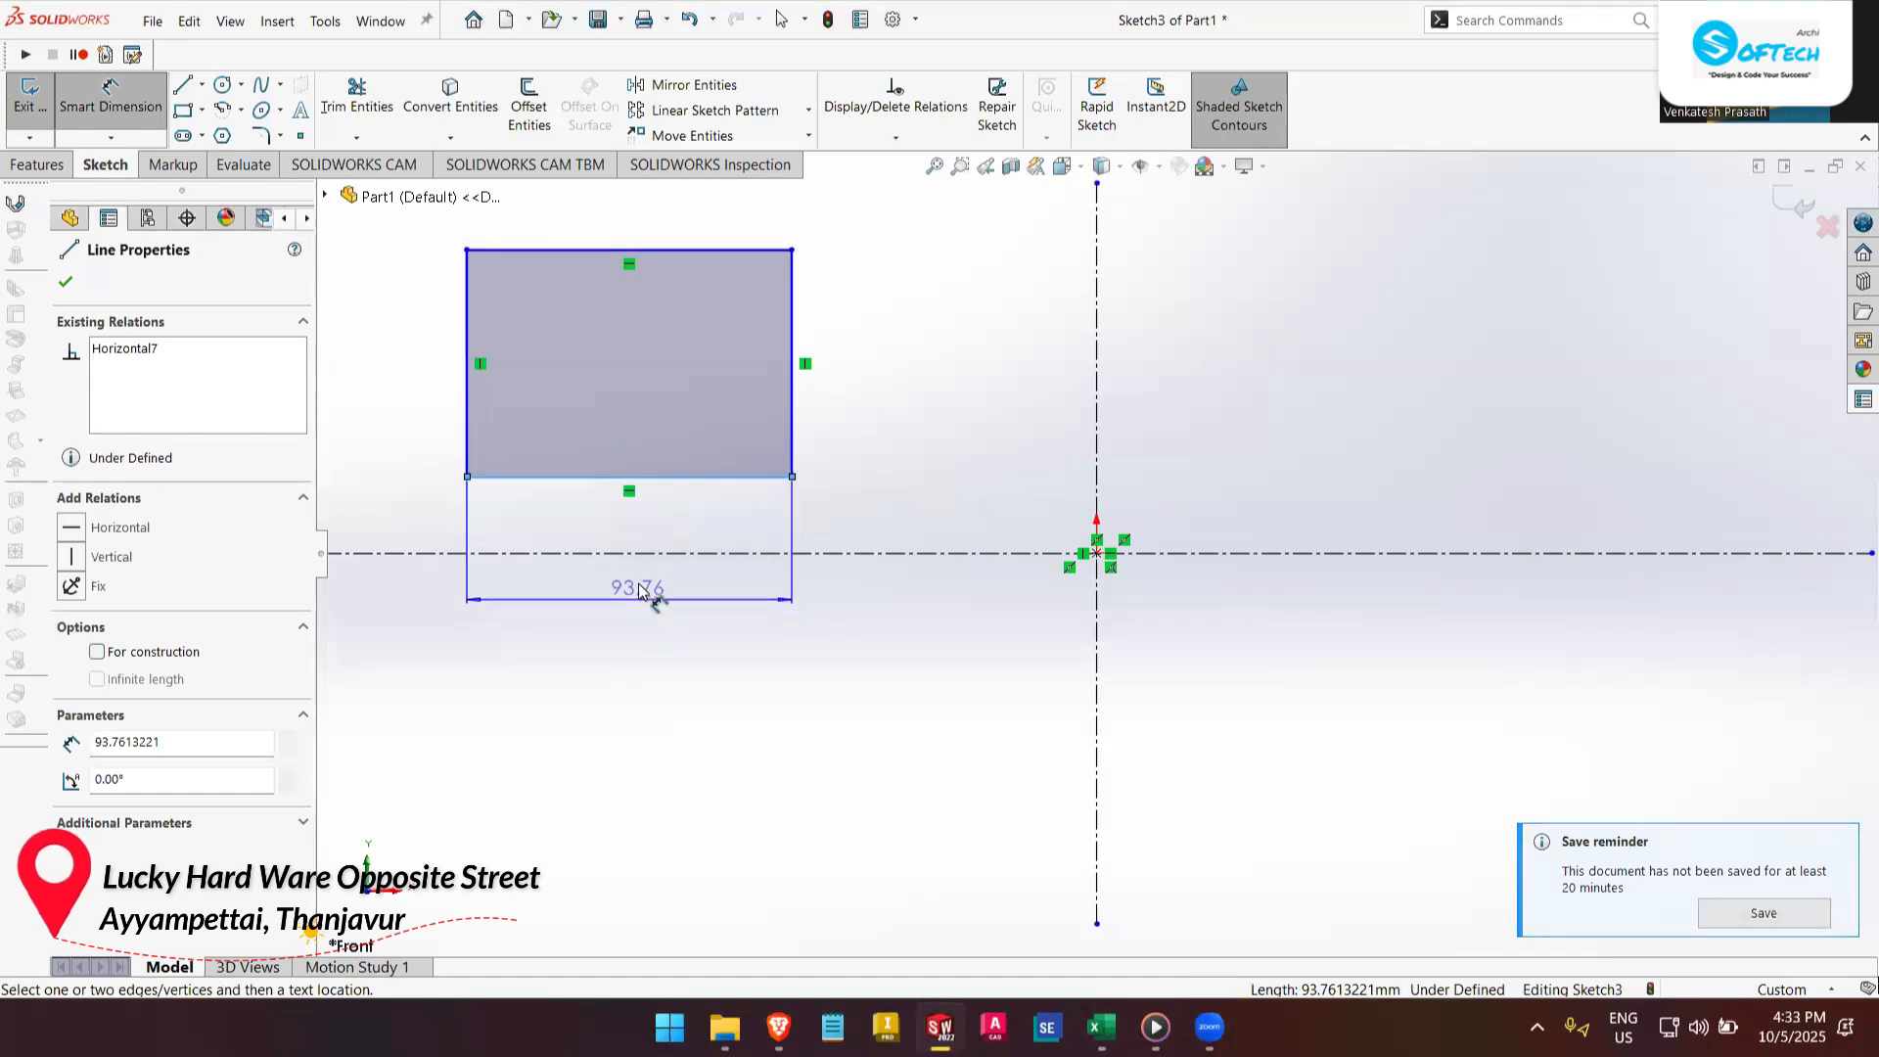
{"action": "left_click", "coordinate": [626, 531]}
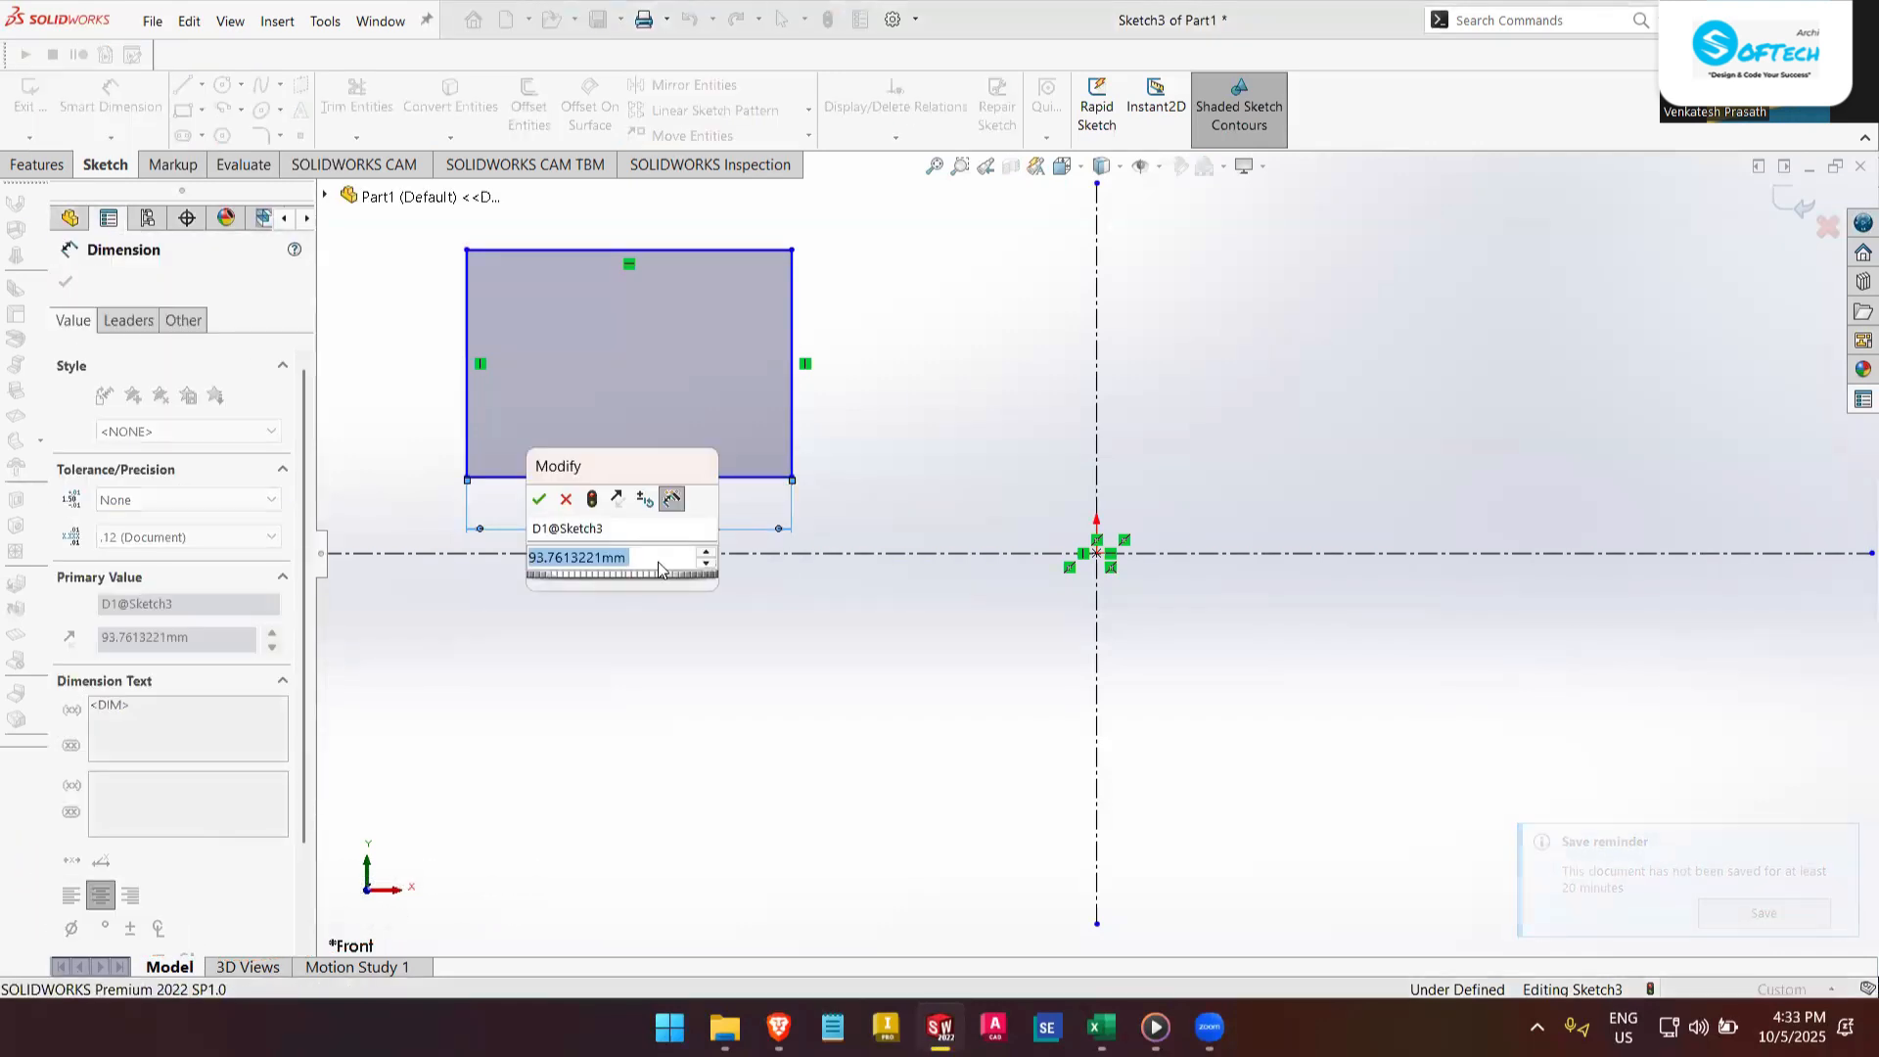
{"action": "type", "text": "100"}
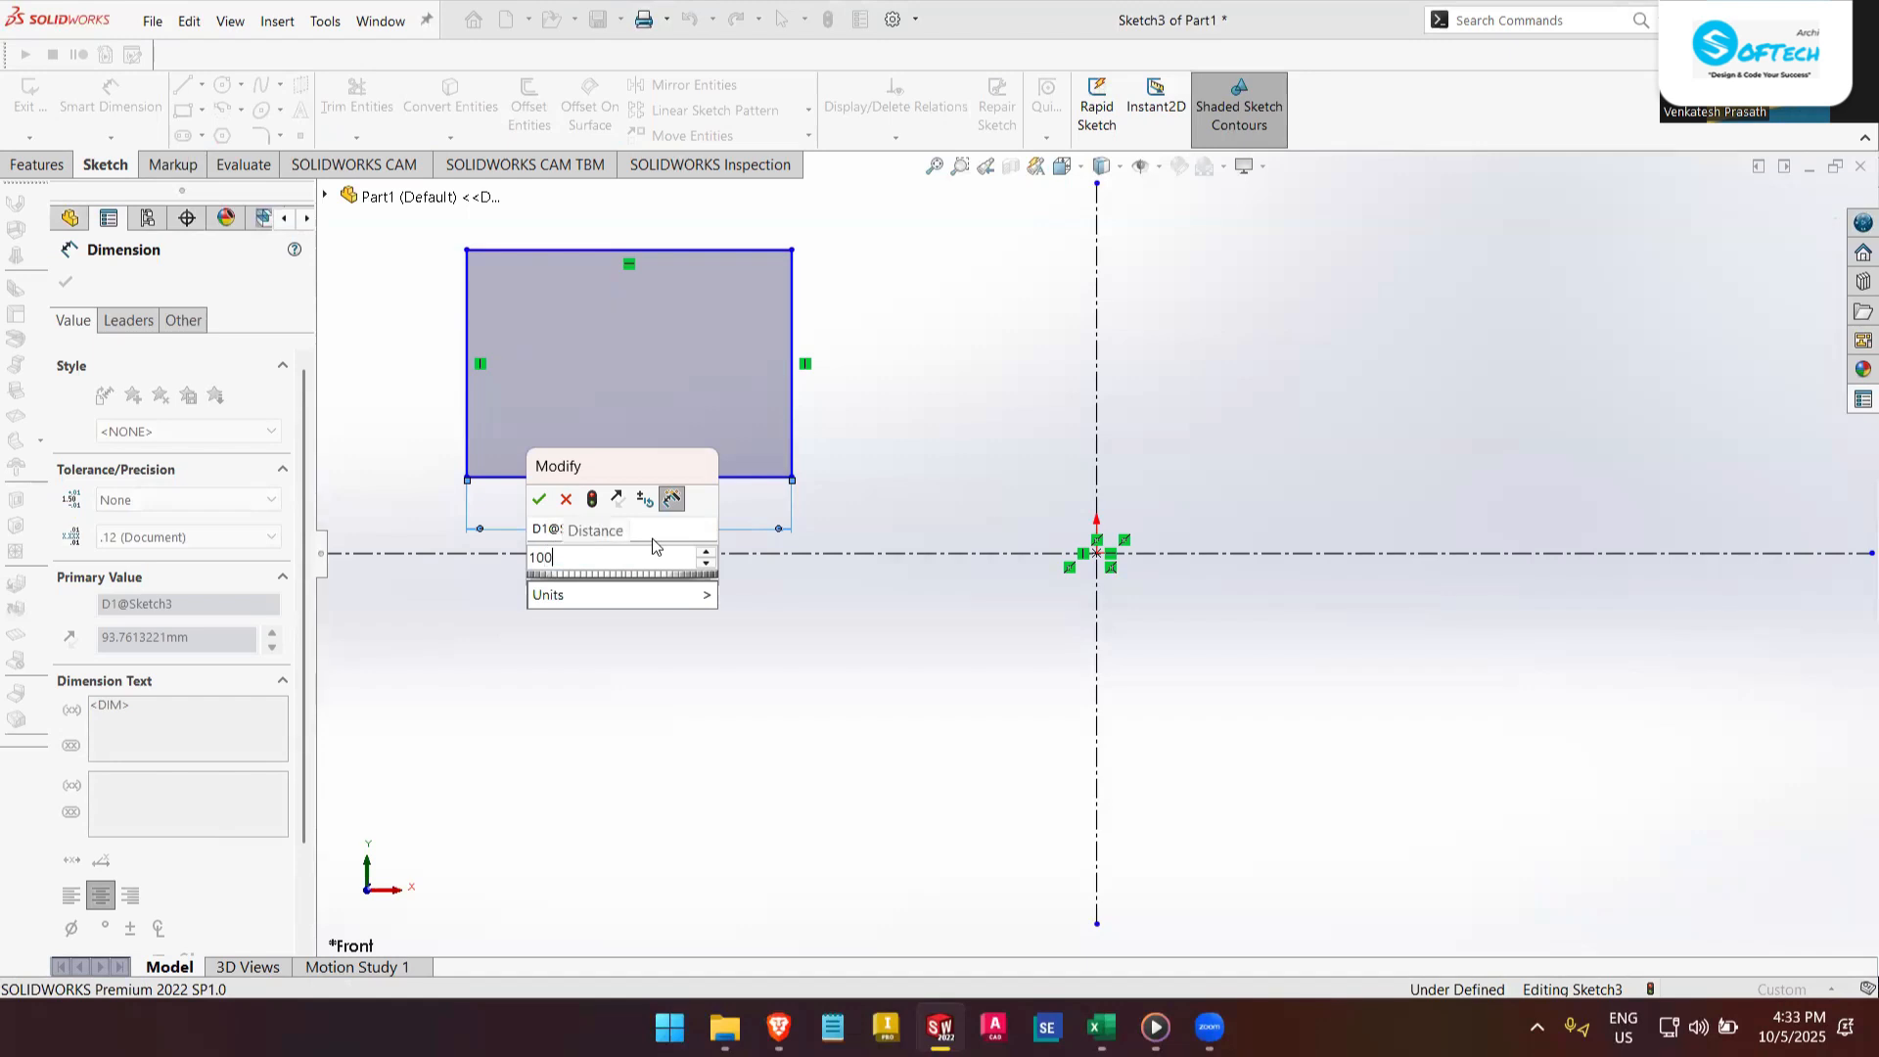
{"action": "key", "text": "Return"}
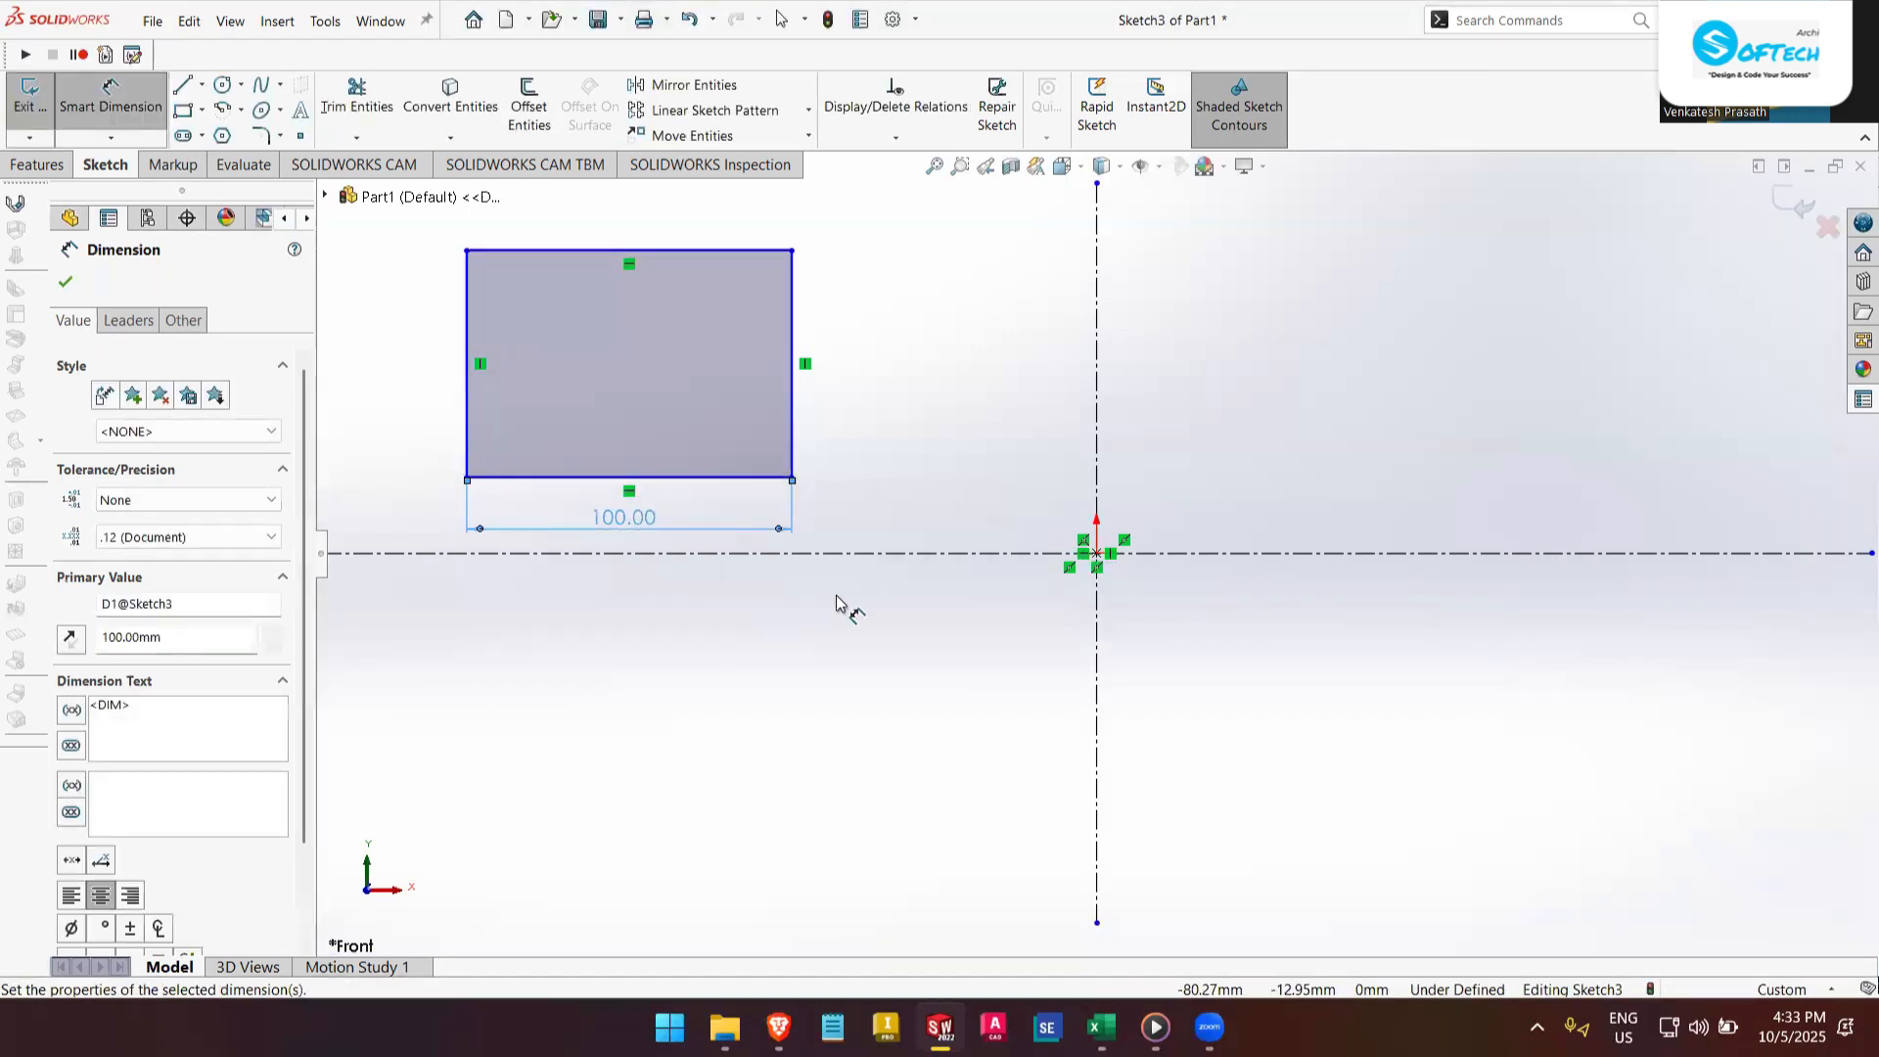
- Dimension the rectangle's vertical edge nearest the origin and set the height to 100 mm
{"action": "left_click", "coordinate": [791, 354]}
{"action": "left_click", "coordinate": [861, 358]}
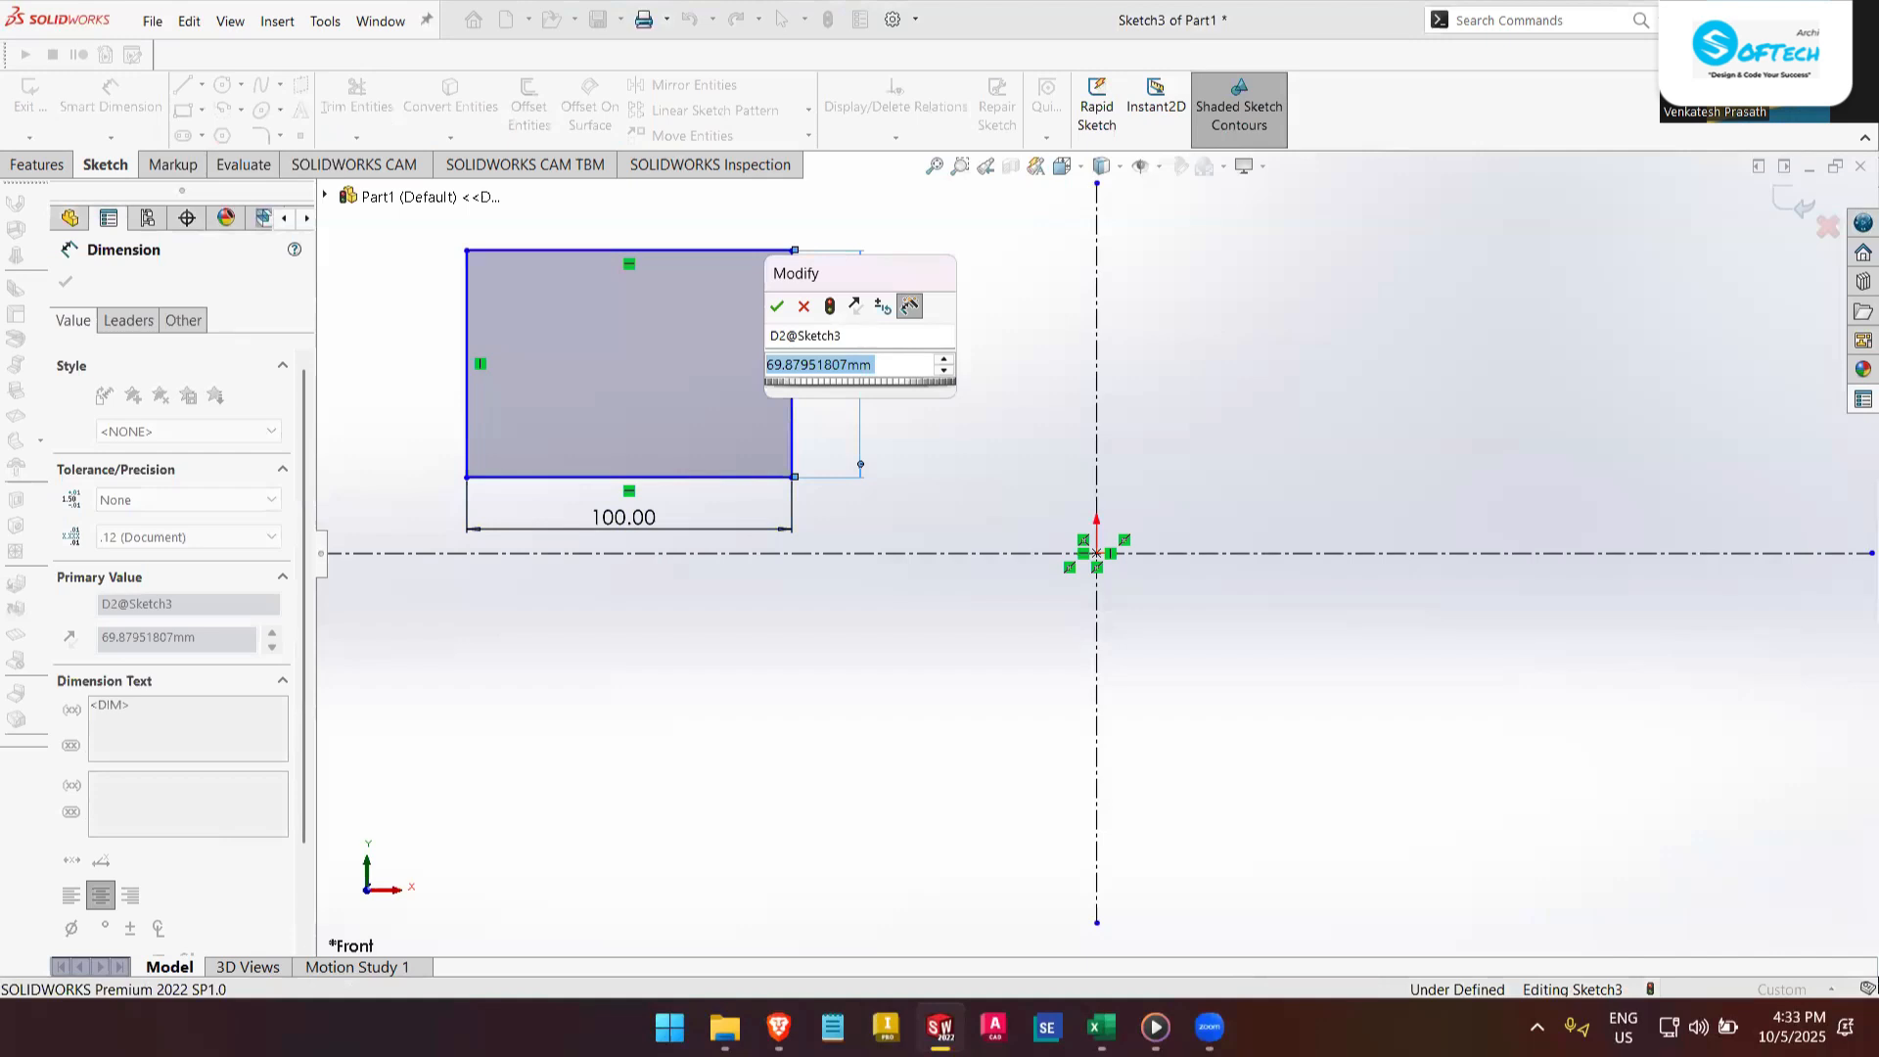
{"action": "type", "text": "100"}
{"action": "key", "text": "Return"}
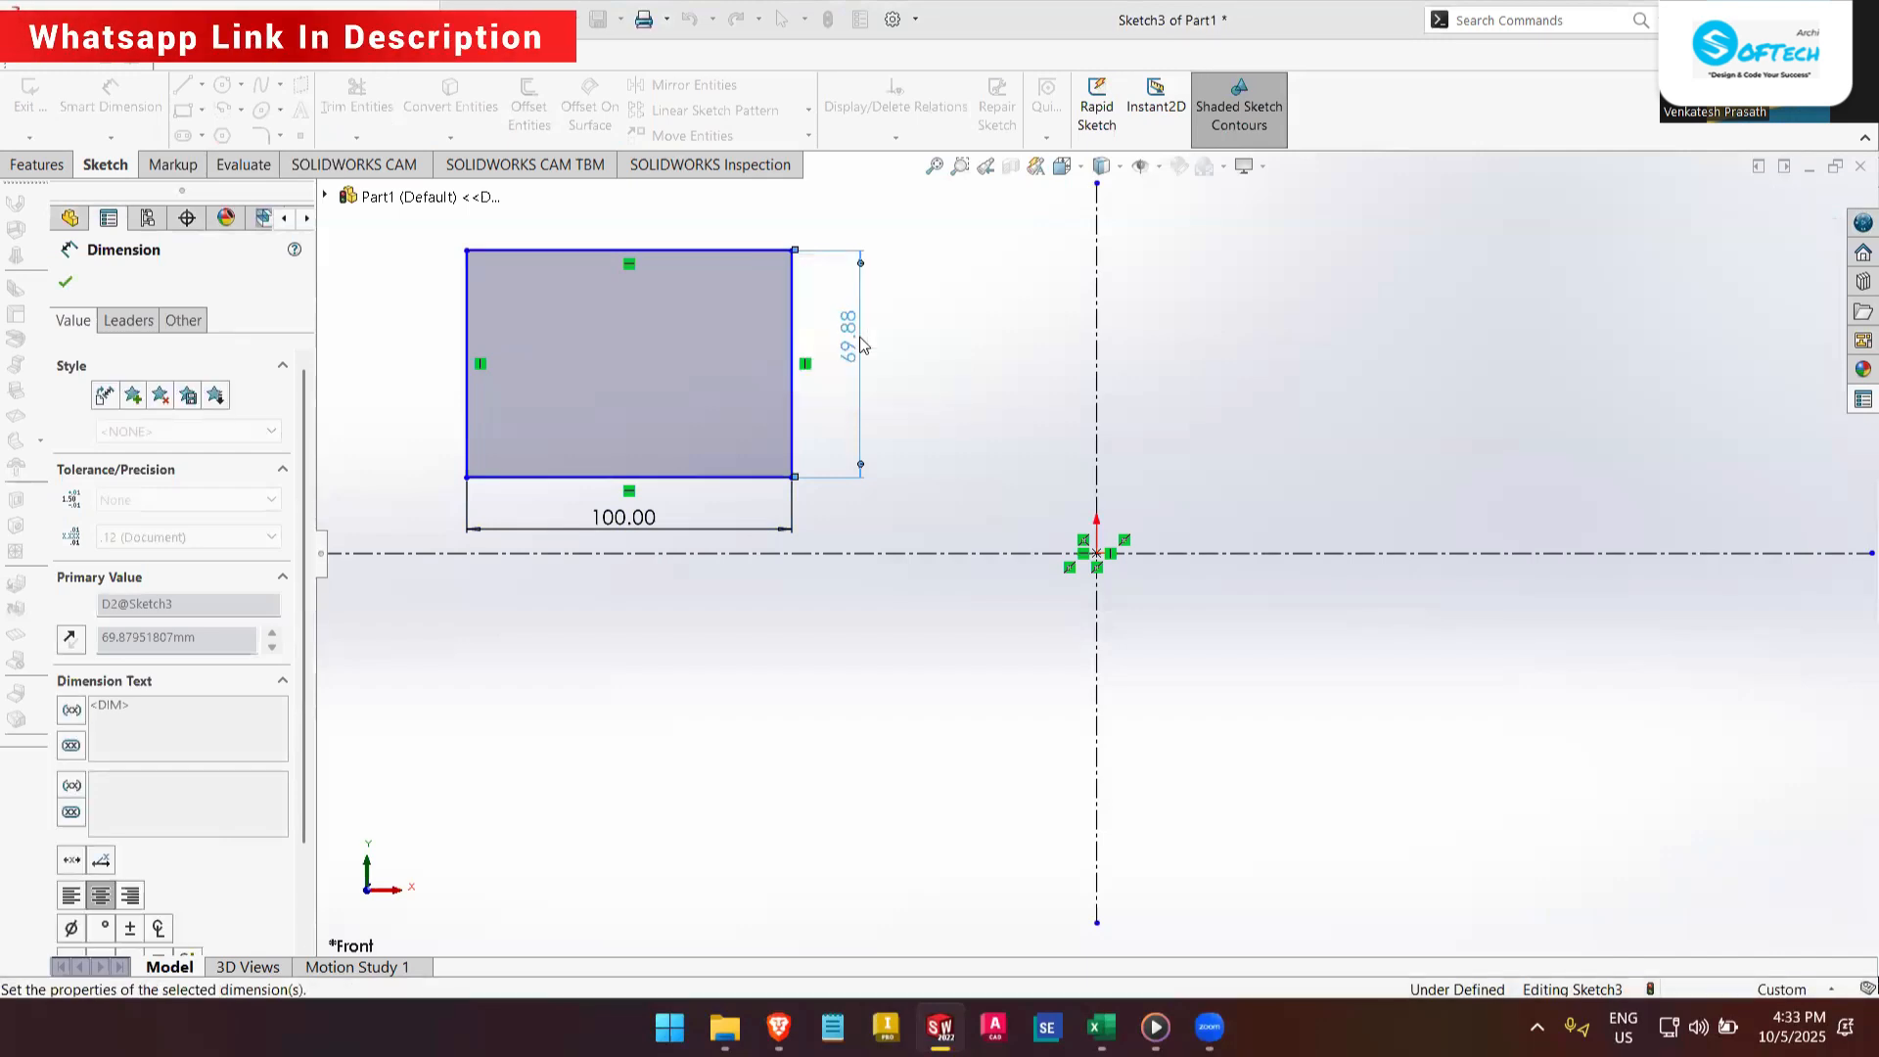
{"action": "scroll", "coordinate": [877, 348], "scroll_direction": "up", "scroll_amount": 3}
{"action": "scroll", "coordinate": [967, 333], "scroll_direction": "down", "scroll_amount": 1}
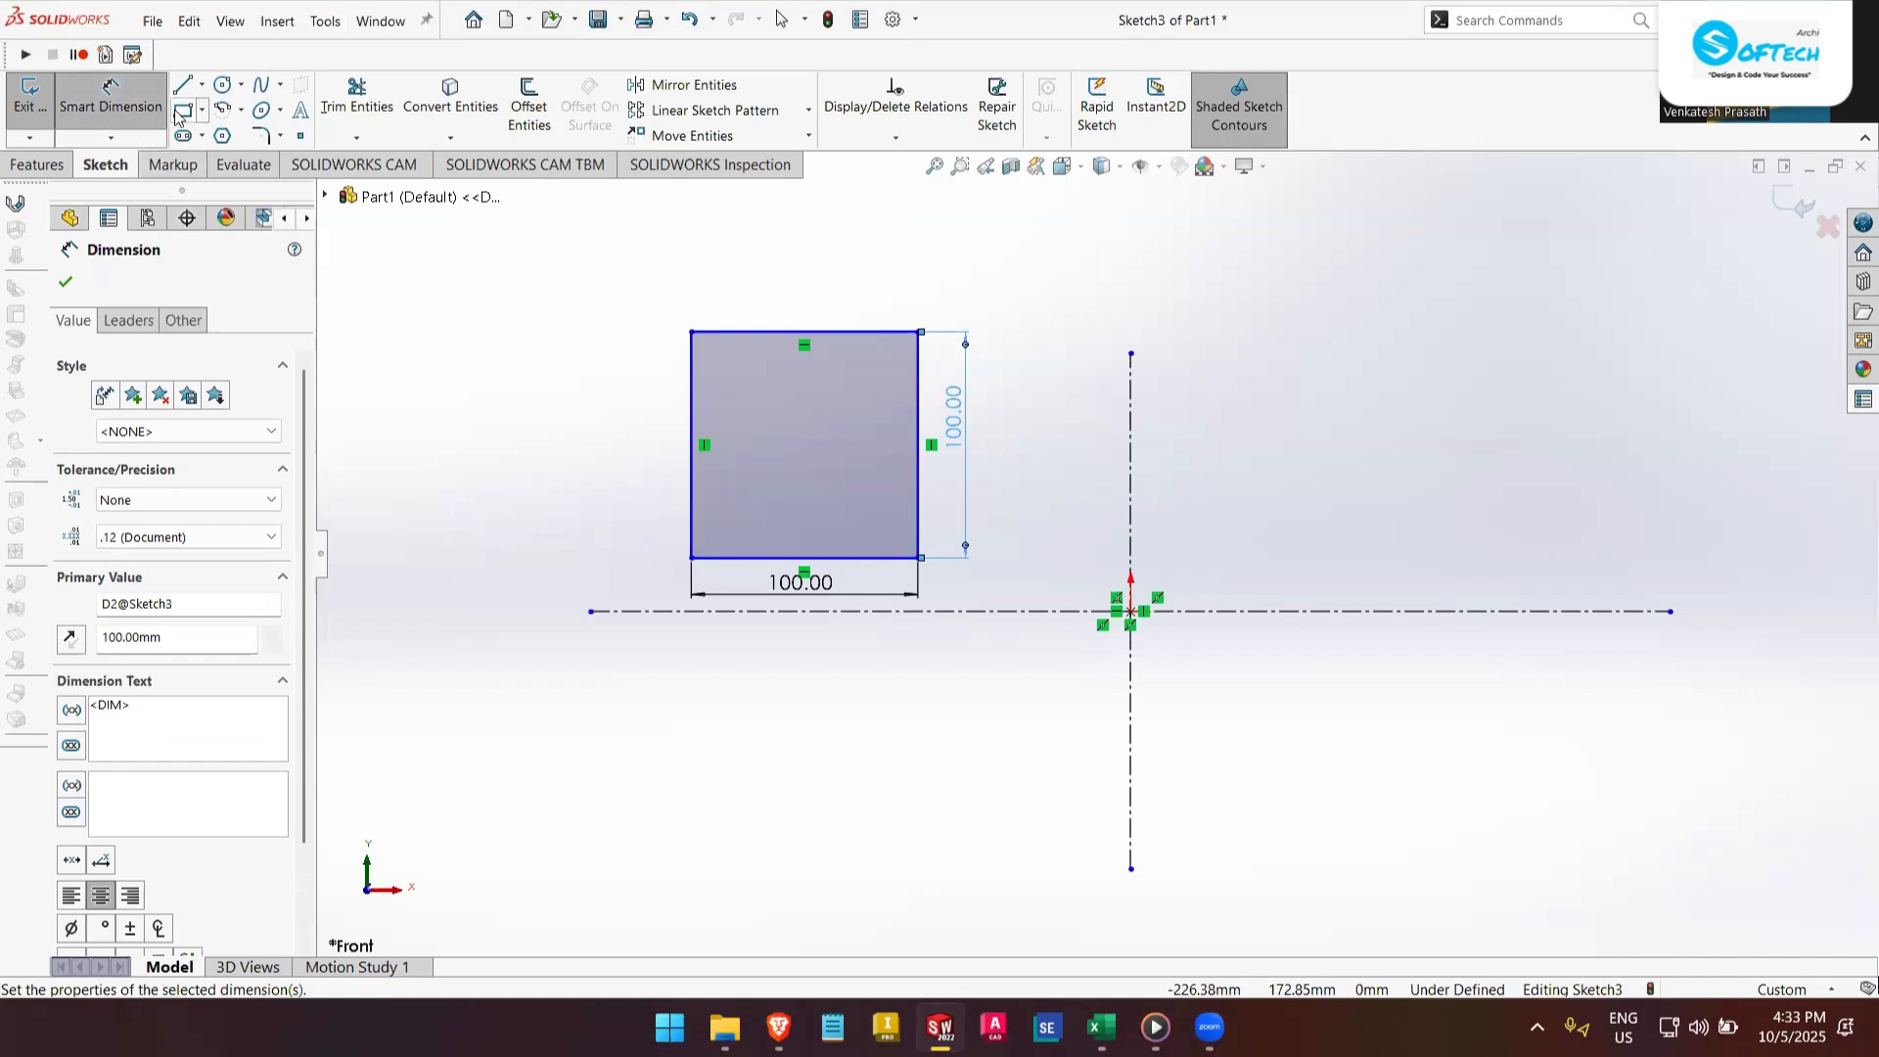
{"action": "right_click", "coordinate": [859, 271]}
{"action": "left_click", "coordinate": [906, 328]}
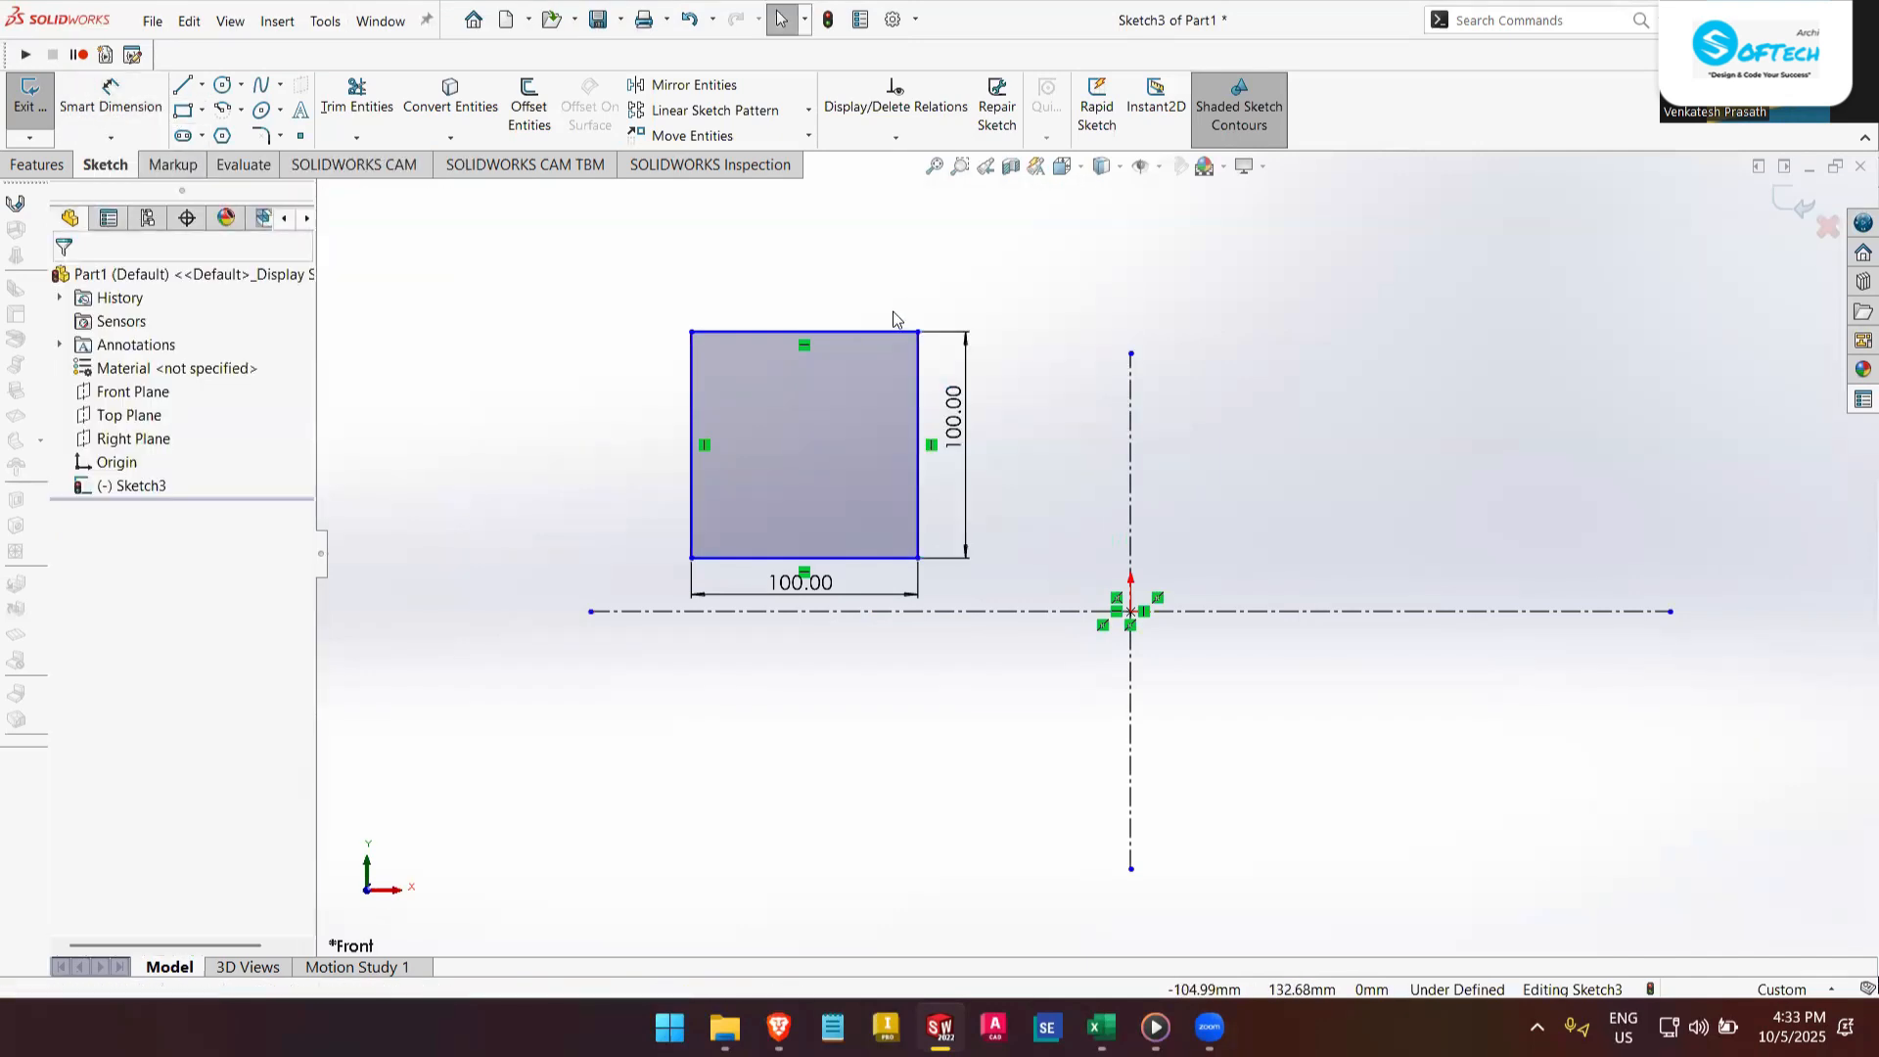
- Set the rectangle's height dimension to 90 mm
{"action": "double_click", "coordinate": [954, 409]}
{"action": "type", "text": "90"}
{"action": "key", "text": "Return"}
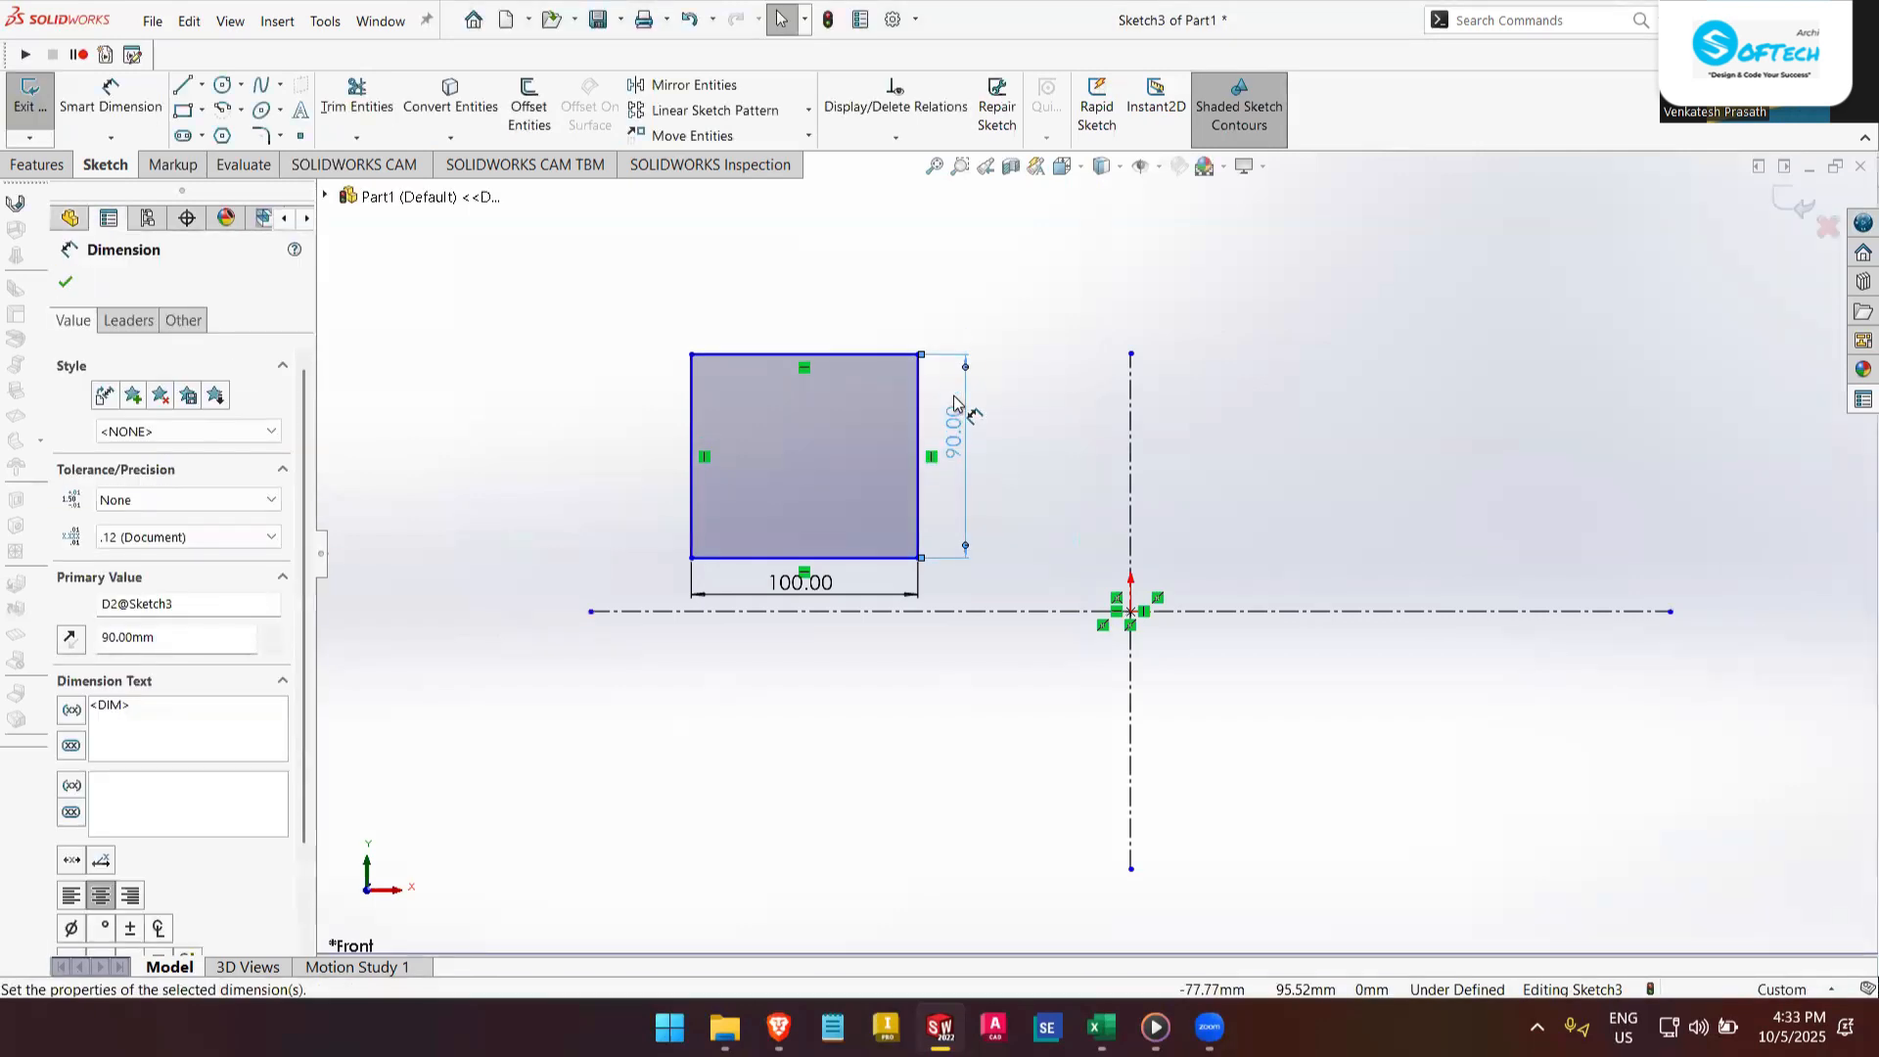
{"action": "left_click", "coordinate": [998, 385]}
- Shift the rectangle slightly by its corner nearest the origin
{"action": "mouse_move", "coordinate": [977, 378]}
{"action": "middle_mouse_down"}
{"action": "mouse_move", "coordinate": [994, 557]}
{"action": "mouse_move", "coordinate": [1036, 453]}
{"action": "mouse_move", "coordinate": [1069, 504]}
{"action": "middle_mouse_up"}
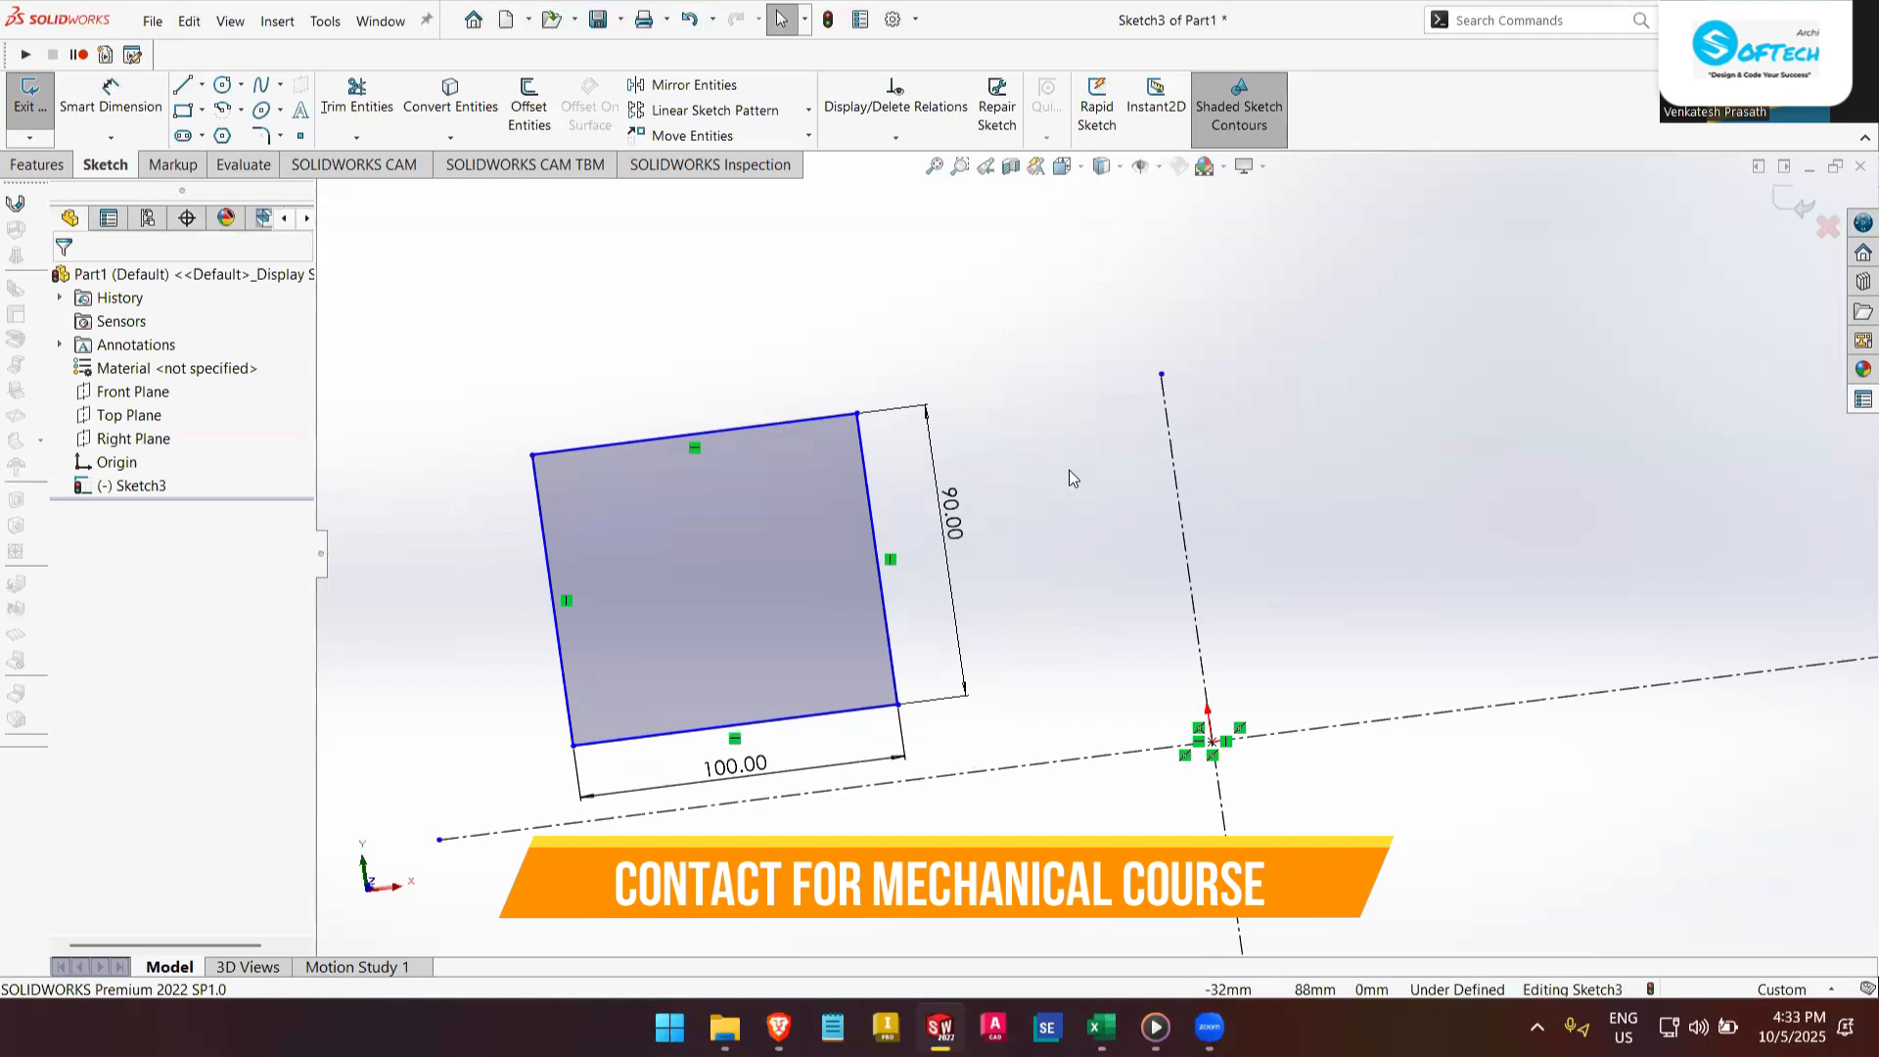
{"action": "key", "text": "space"}
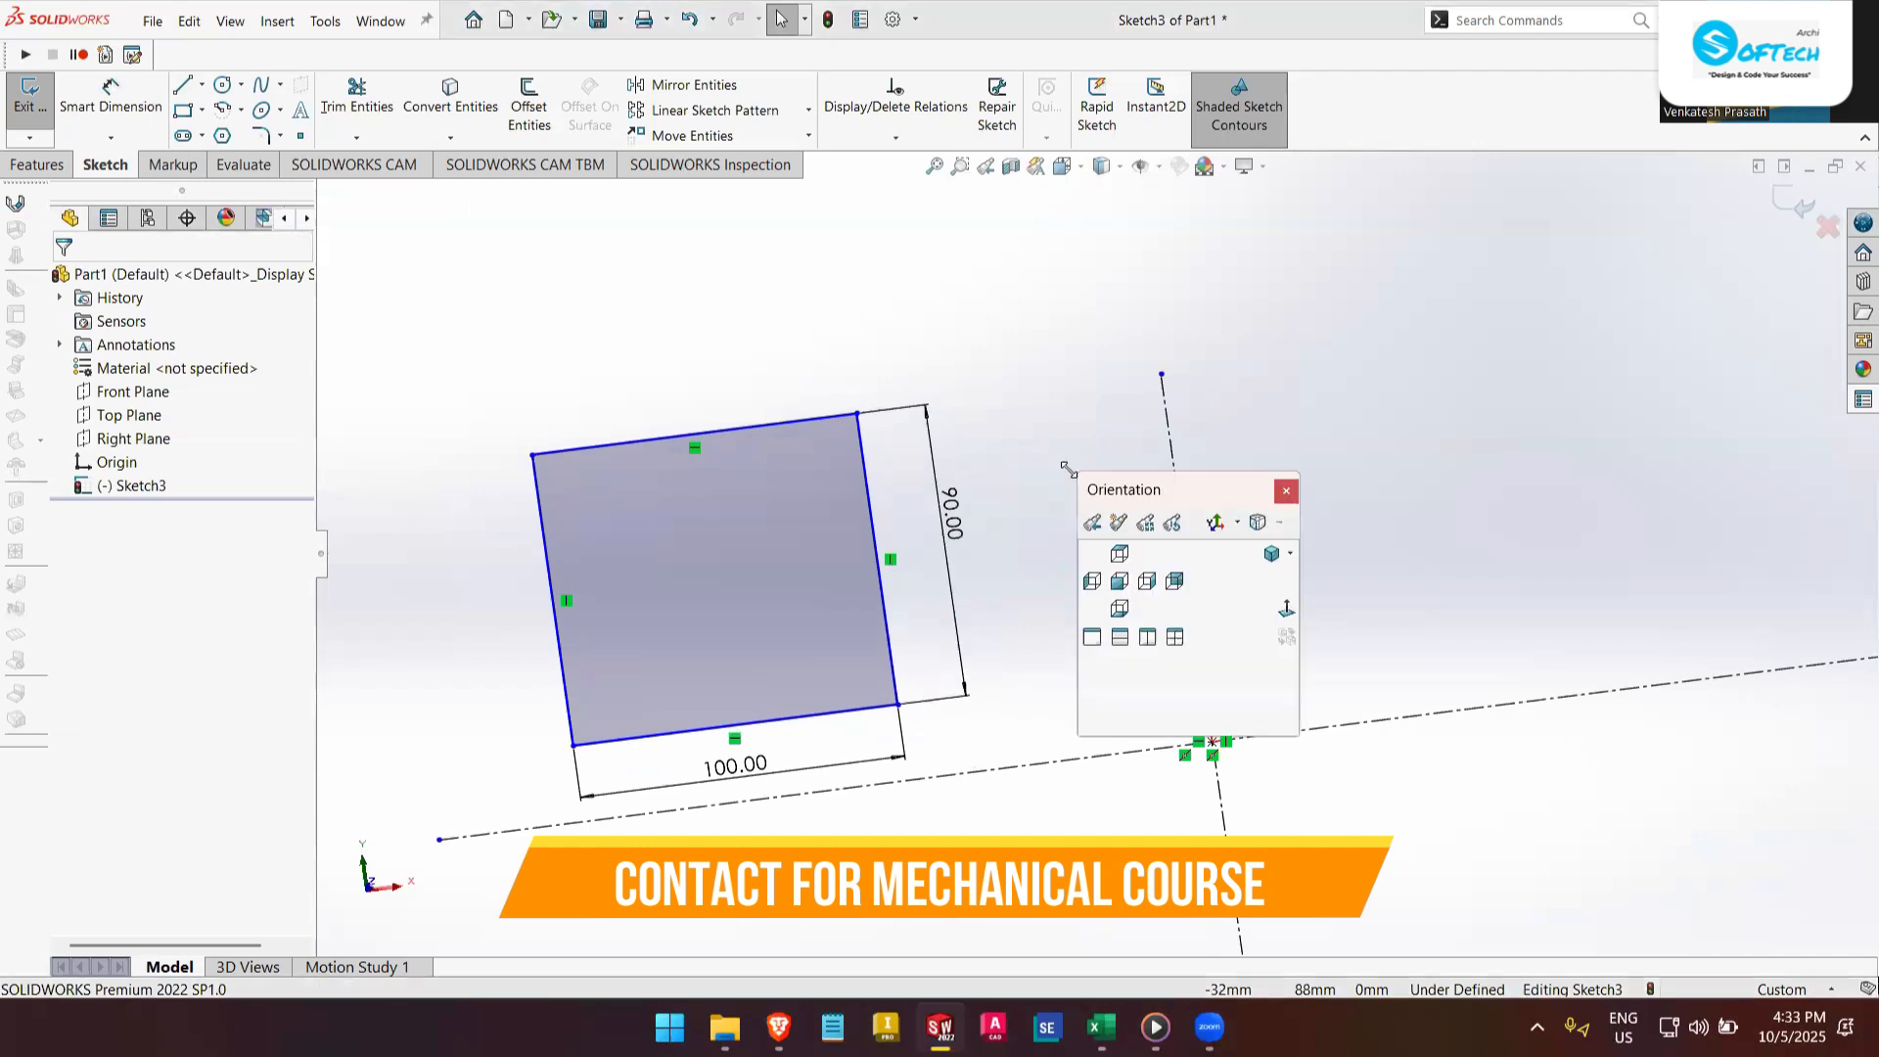
{"action": "left_click", "coordinate": [1282, 611]}
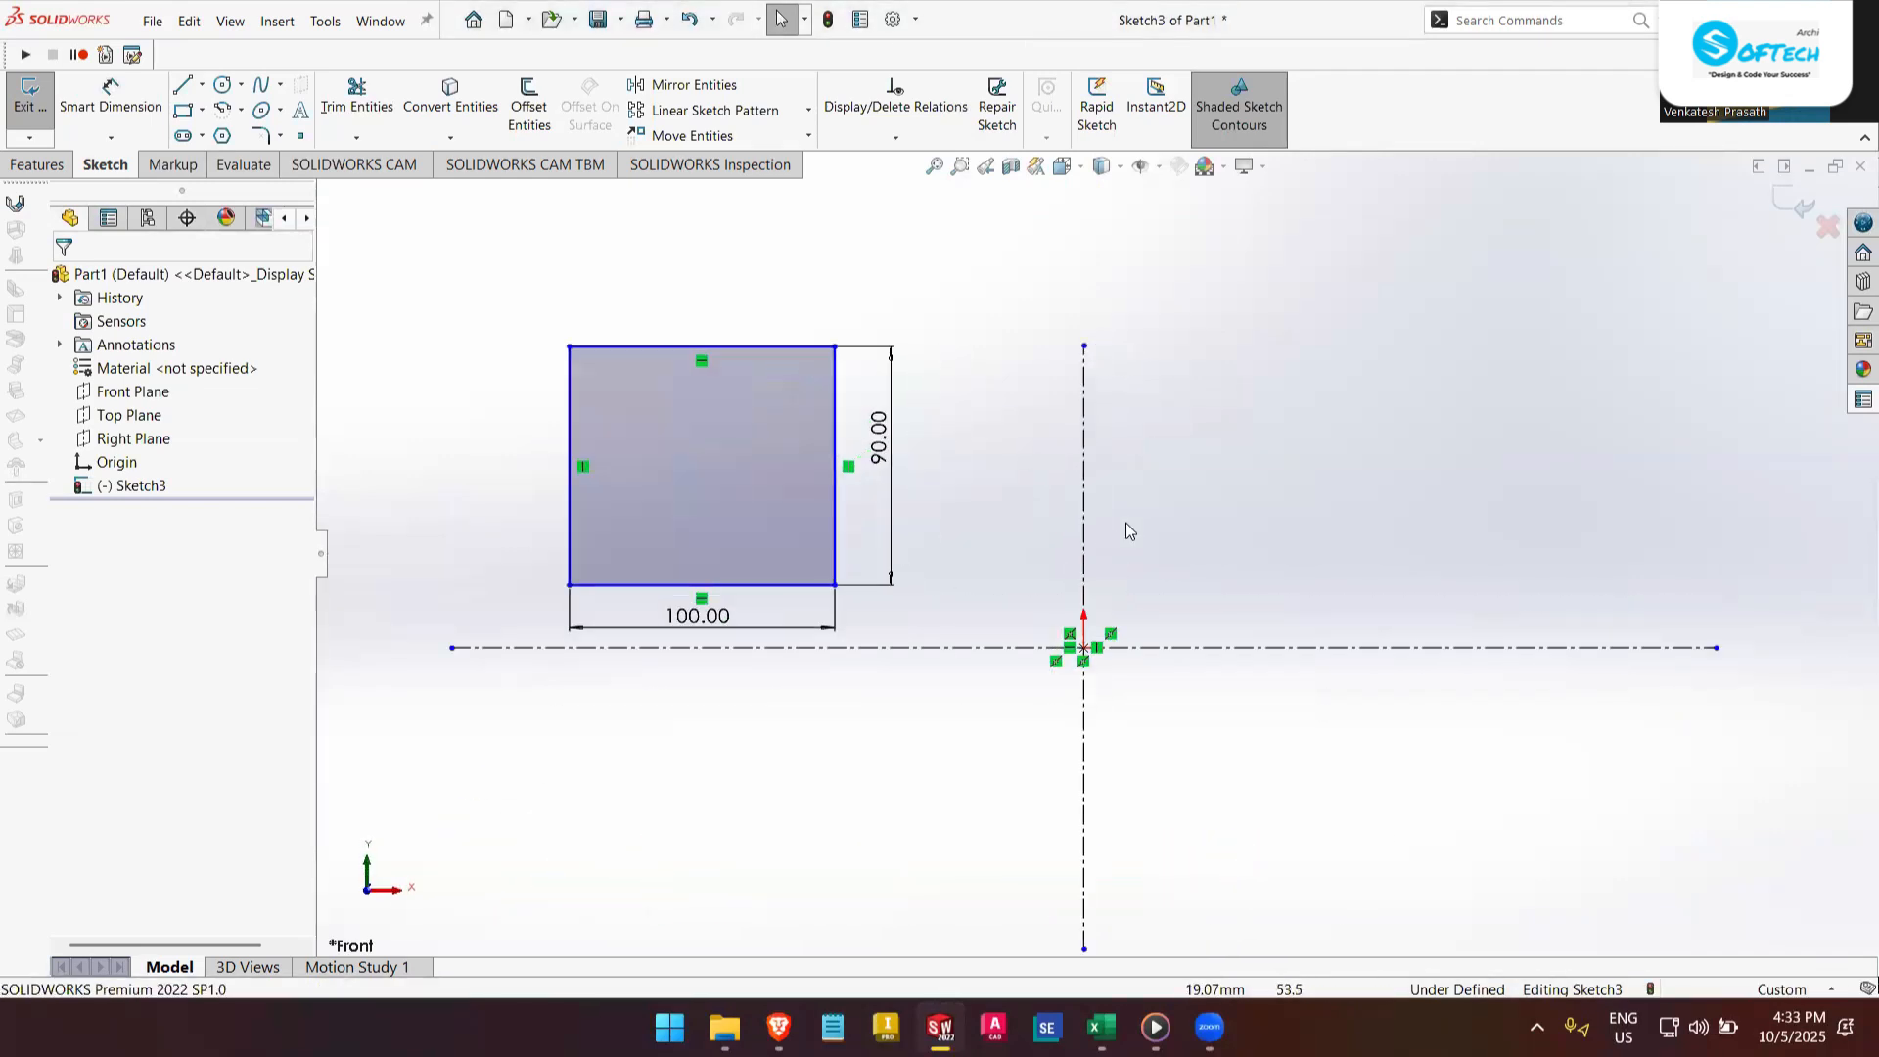
{"action": "scroll", "coordinate": [889, 679], "scroll_direction": "down", "scroll_amount": 1}
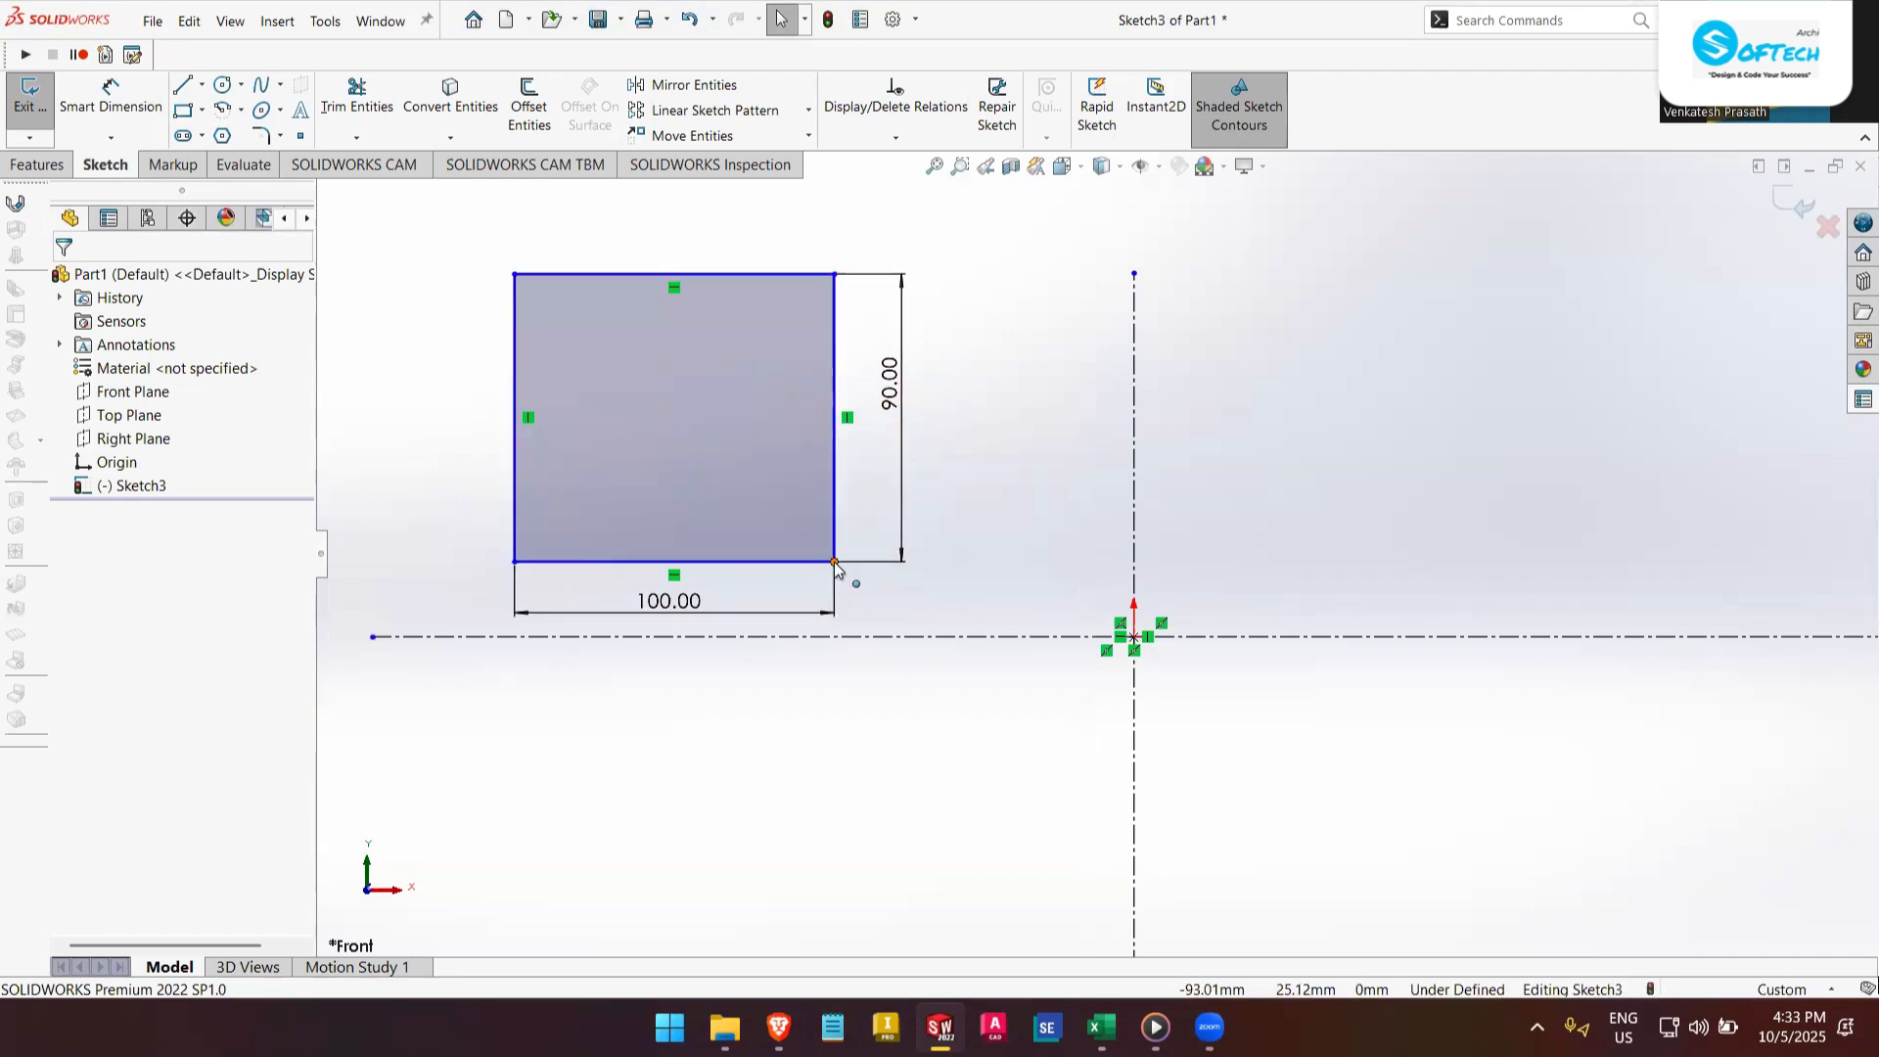
{"action": "mouse_move", "coordinate": [833, 566]}
{"action": "left_mouse_down"}
{"action": "mouse_move", "coordinate": [1290, 595]}
{"action": "mouse_move", "coordinate": [988, 592]}
{"action": "mouse_move", "coordinate": [1424, 567]}
{"action": "mouse_move", "coordinate": [824, 556]}
{"action": "mouse_move", "coordinate": [844, 565]}
{"action": "left_mouse_up"}
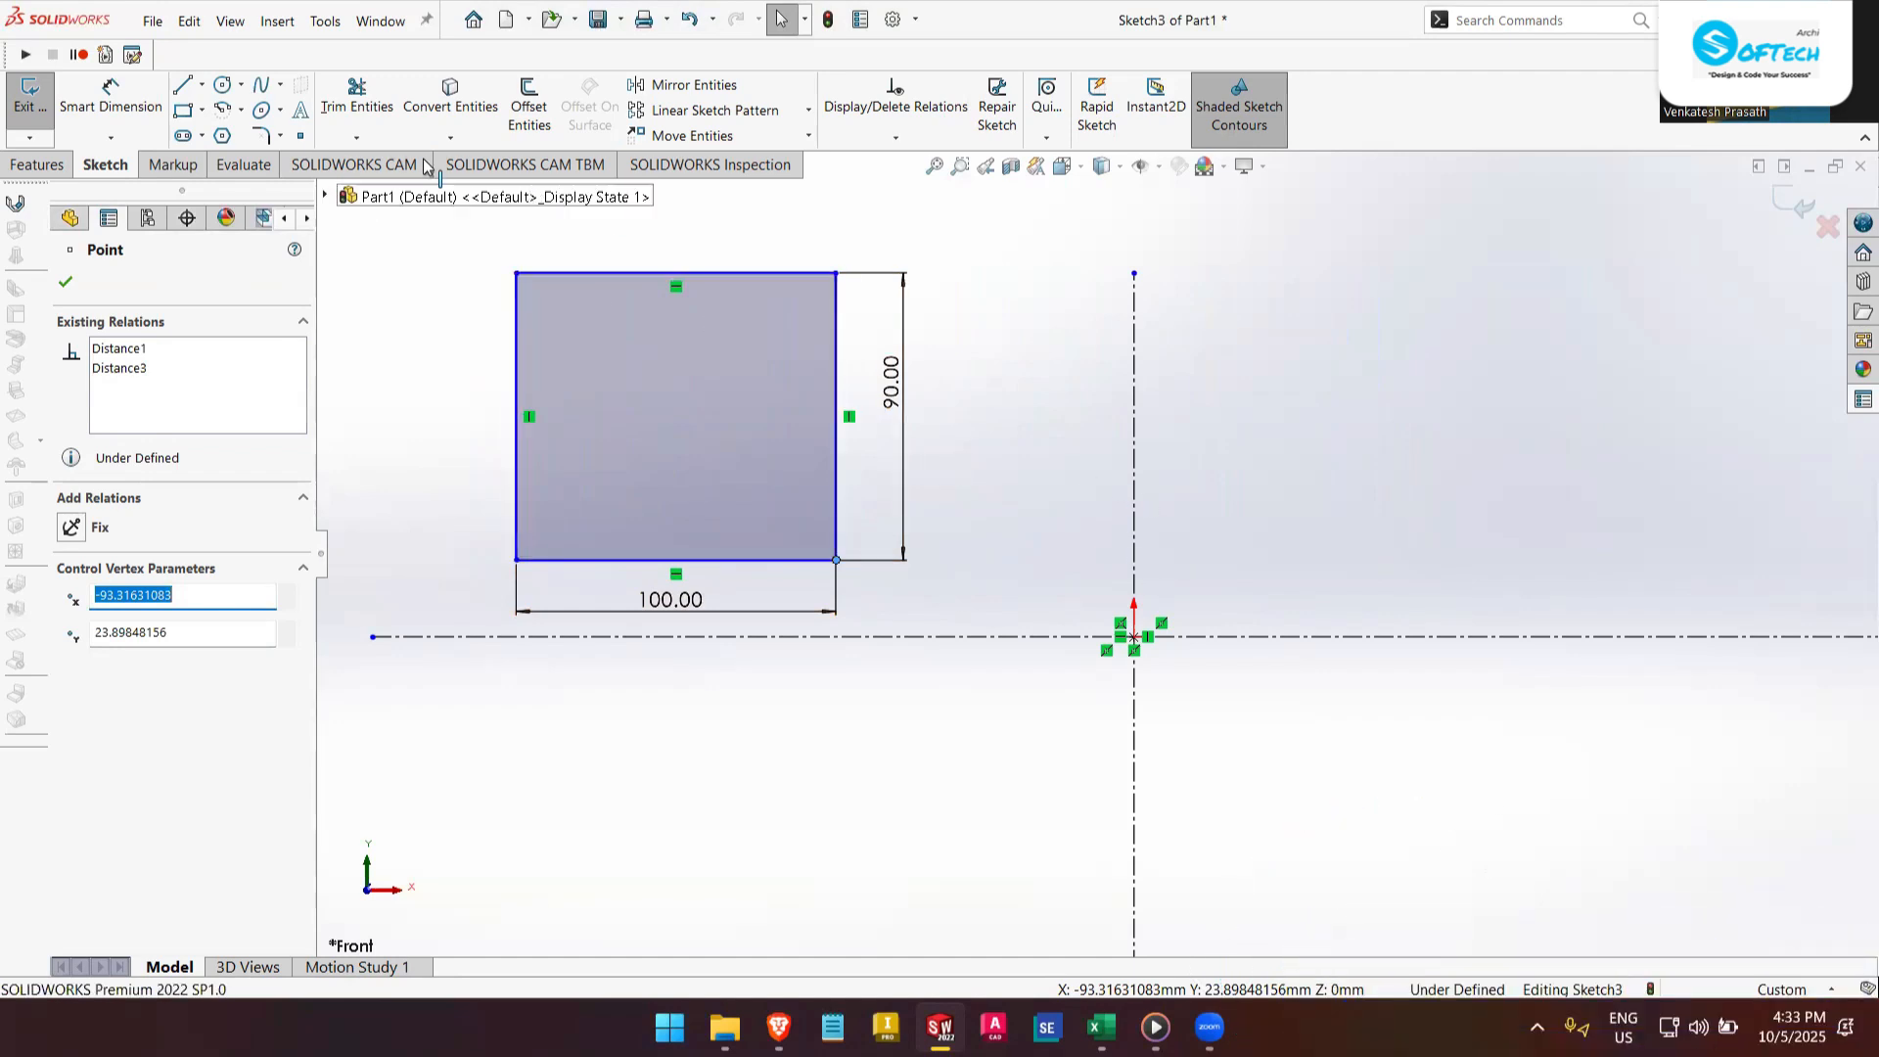
- Dimension the distance from the rectangle's nearest vertical edge to the vertical construction line, keeping the current spacing
{"action": "left_click", "coordinate": [110, 98]}
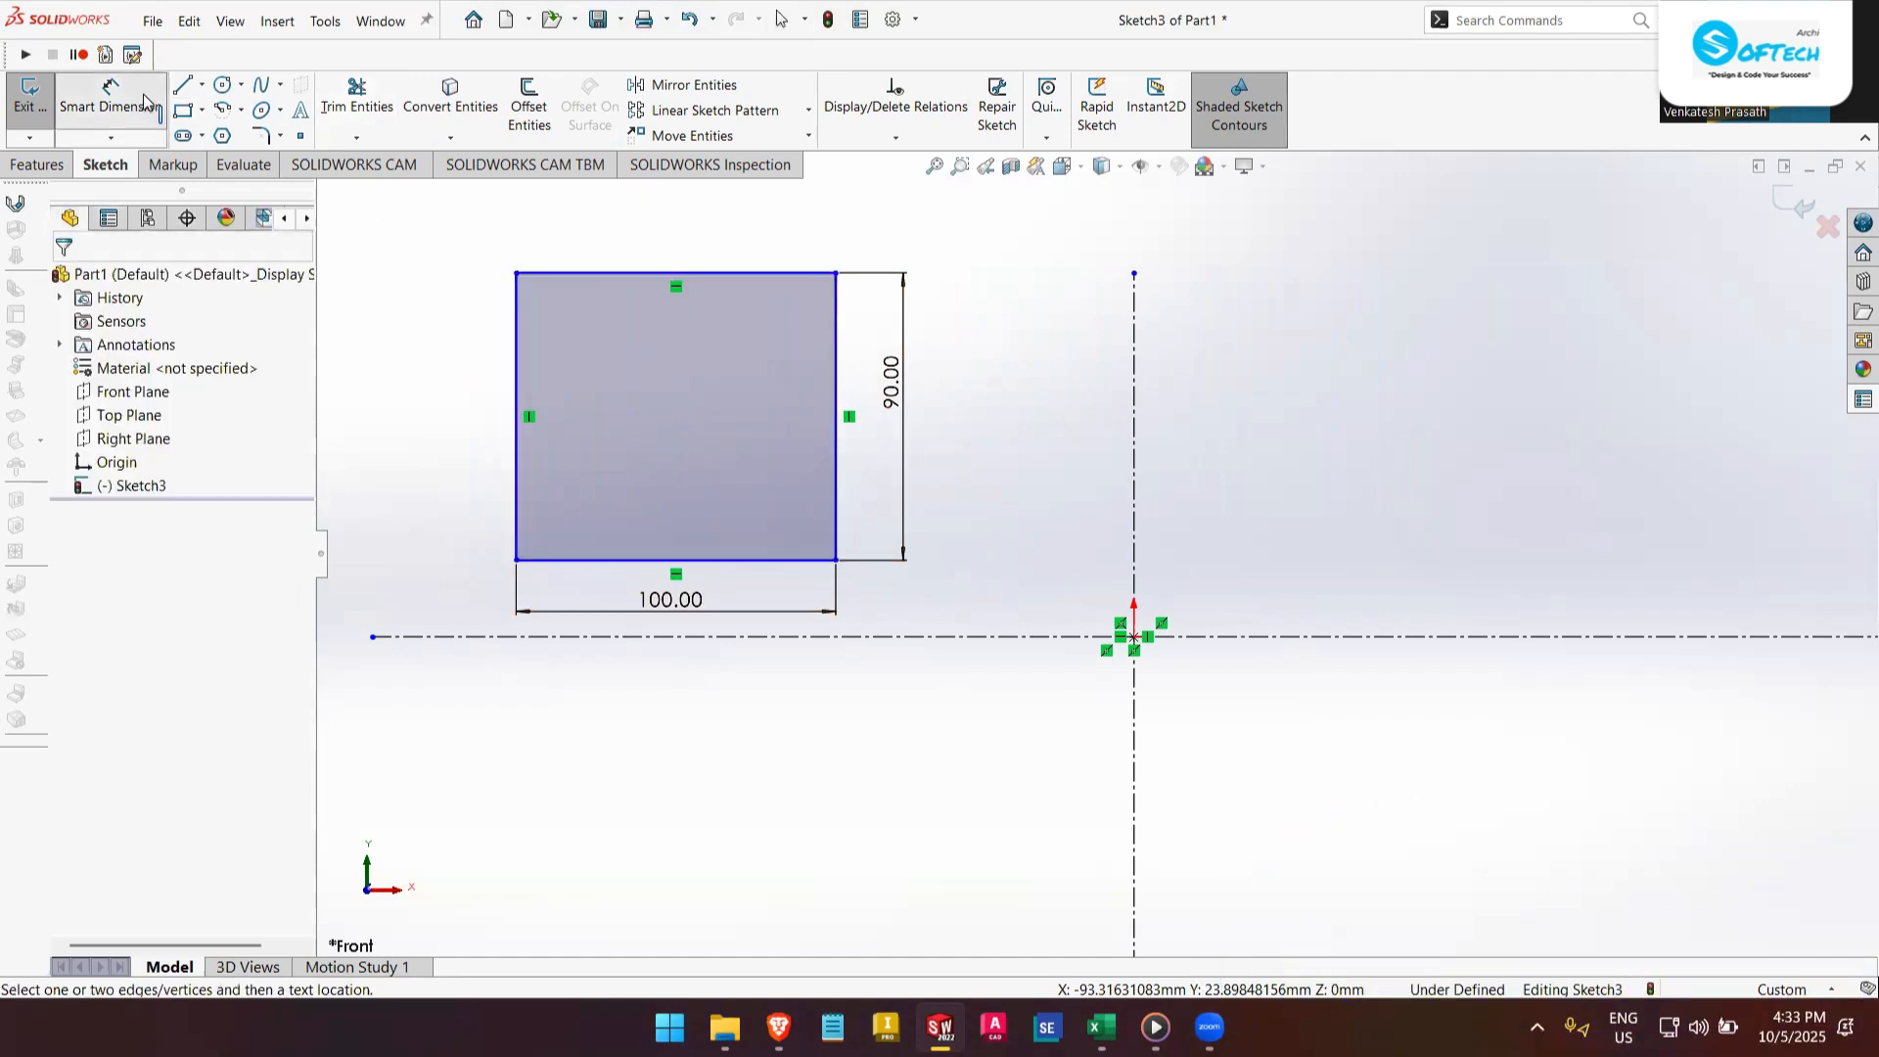
{"action": "left_click", "coordinate": [837, 522]}
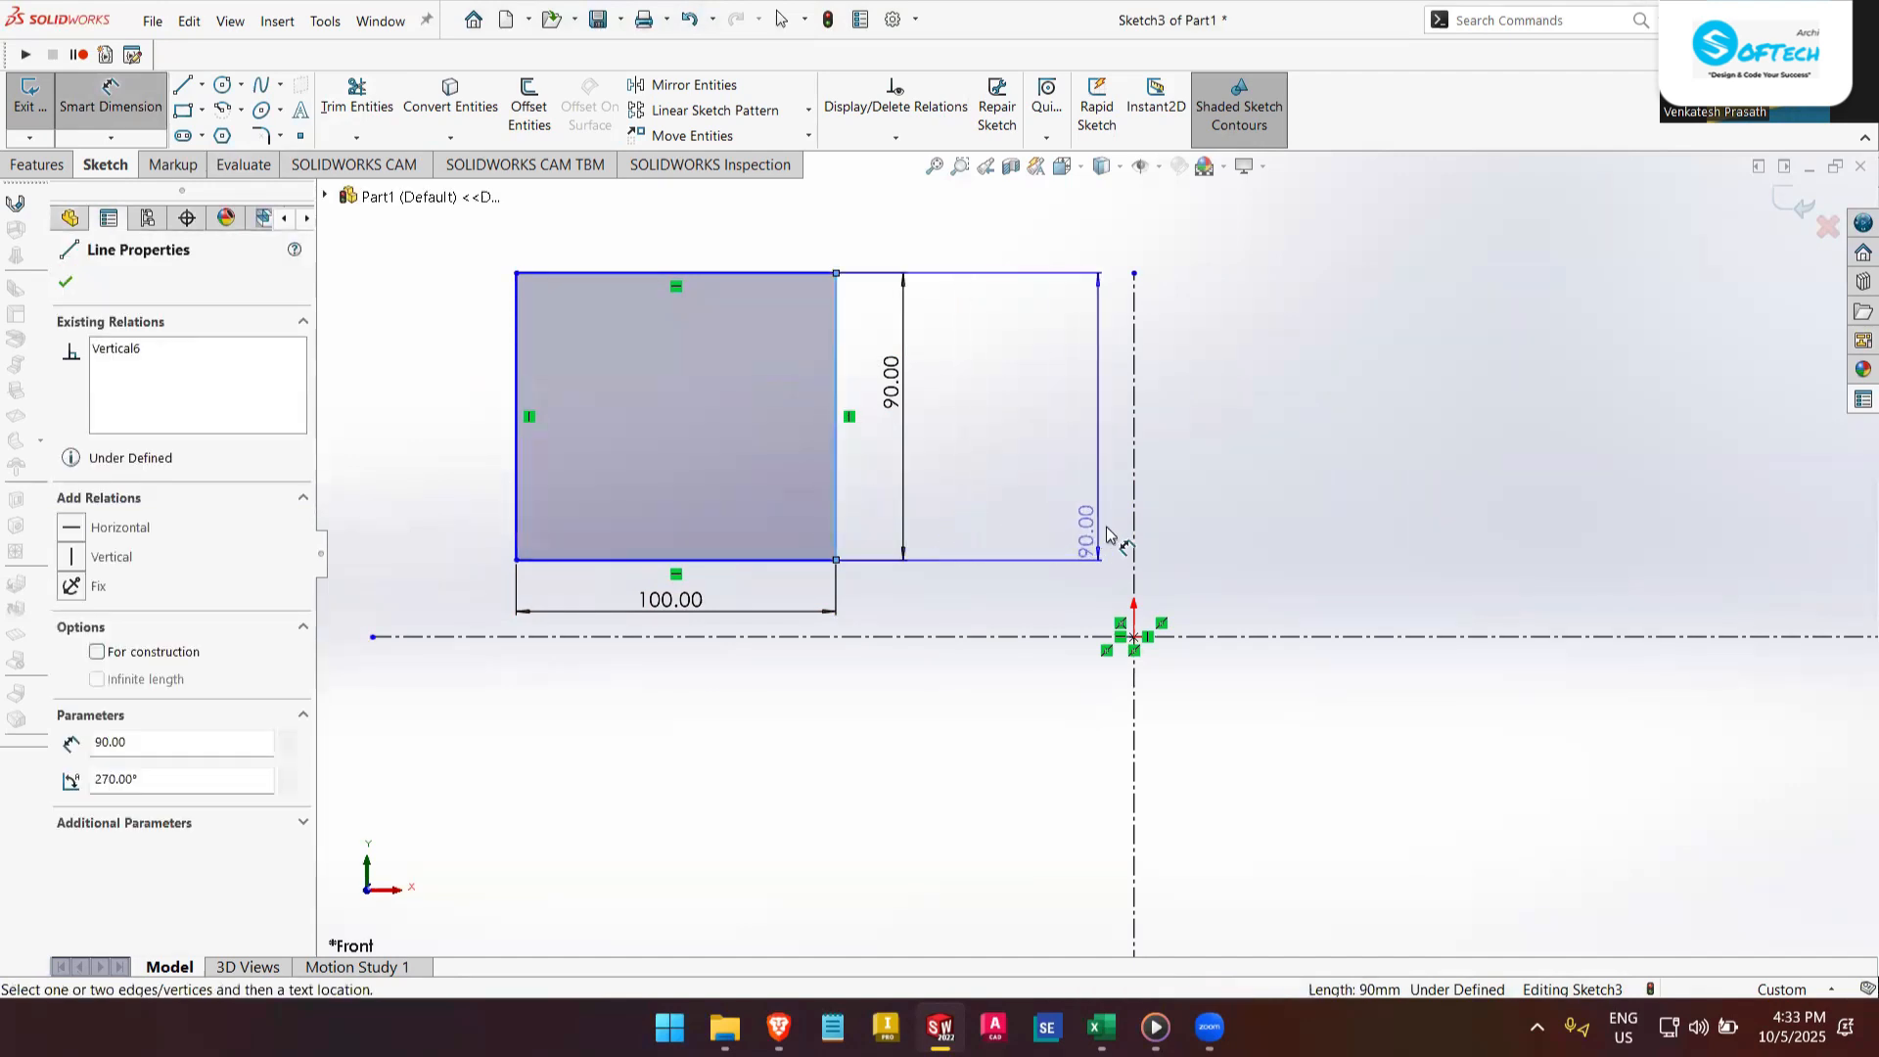
{"action": "left_click", "coordinate": [1135, 508]}
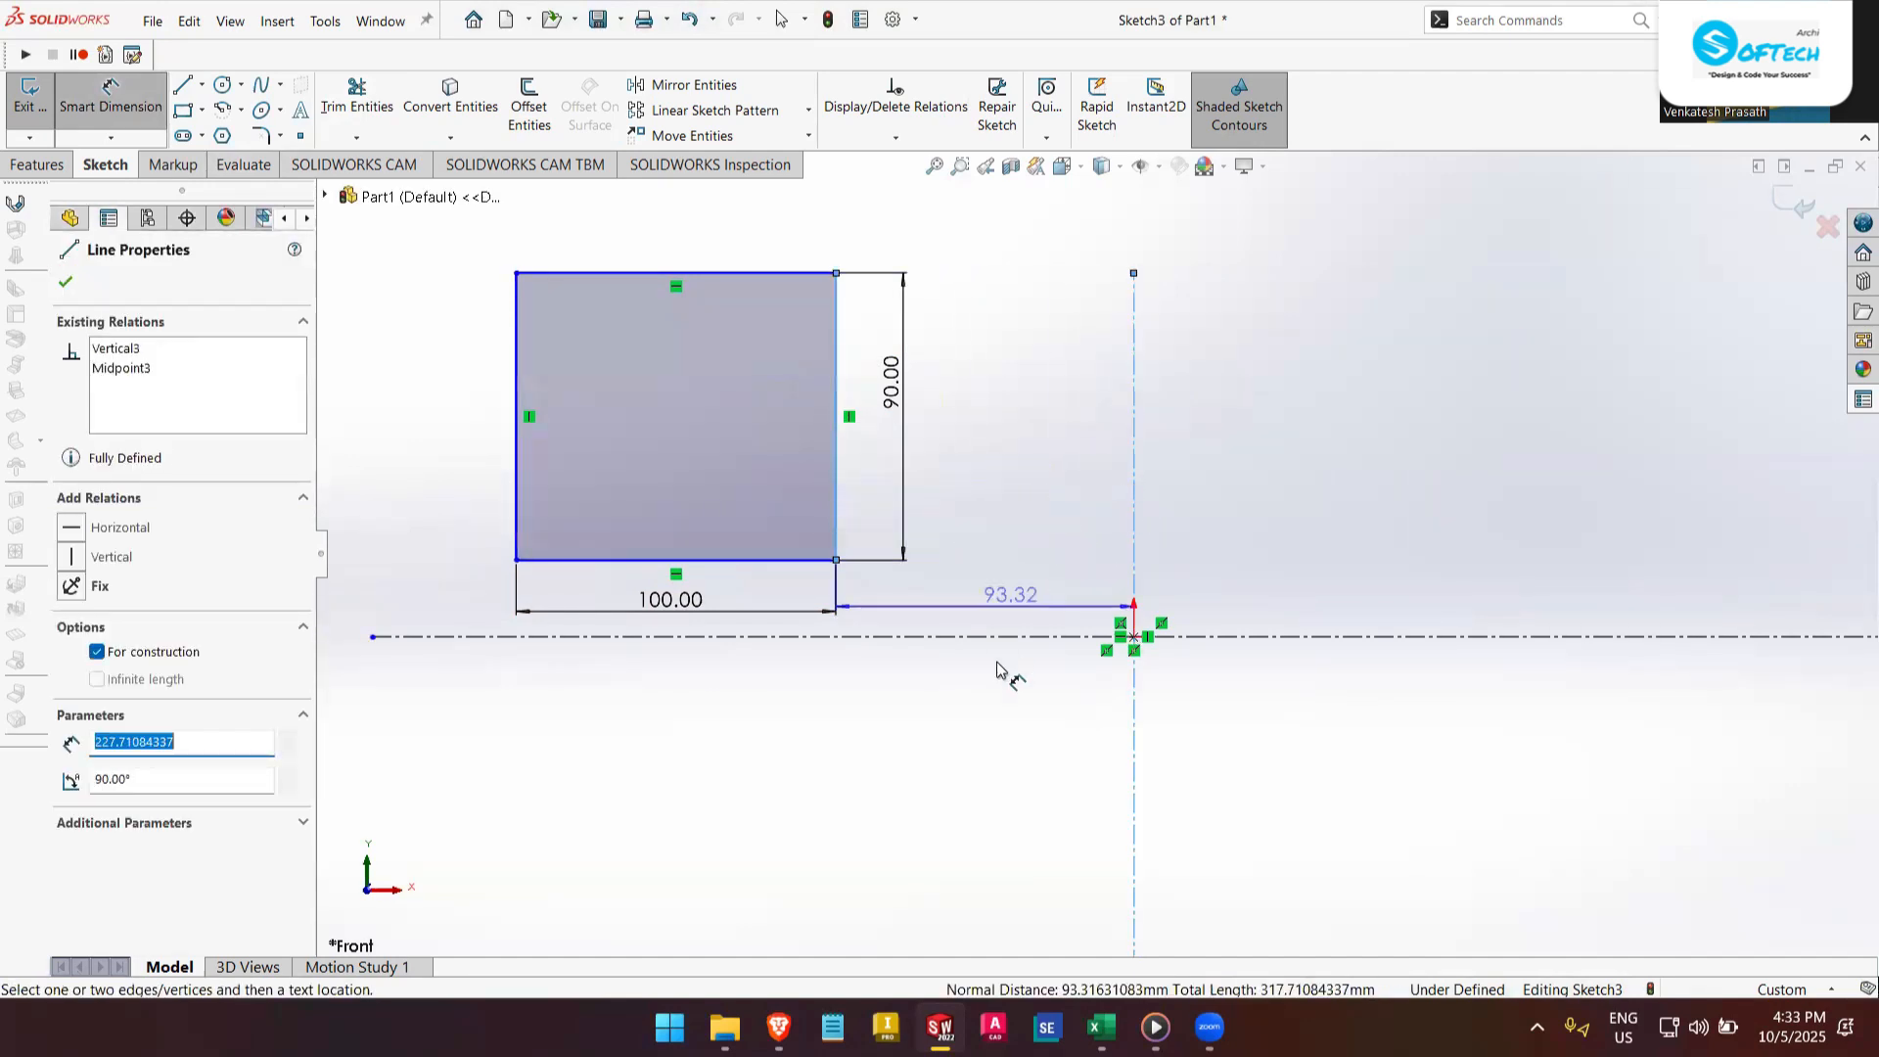
{"action": "left_click", "coordinate": [1008, 729]}
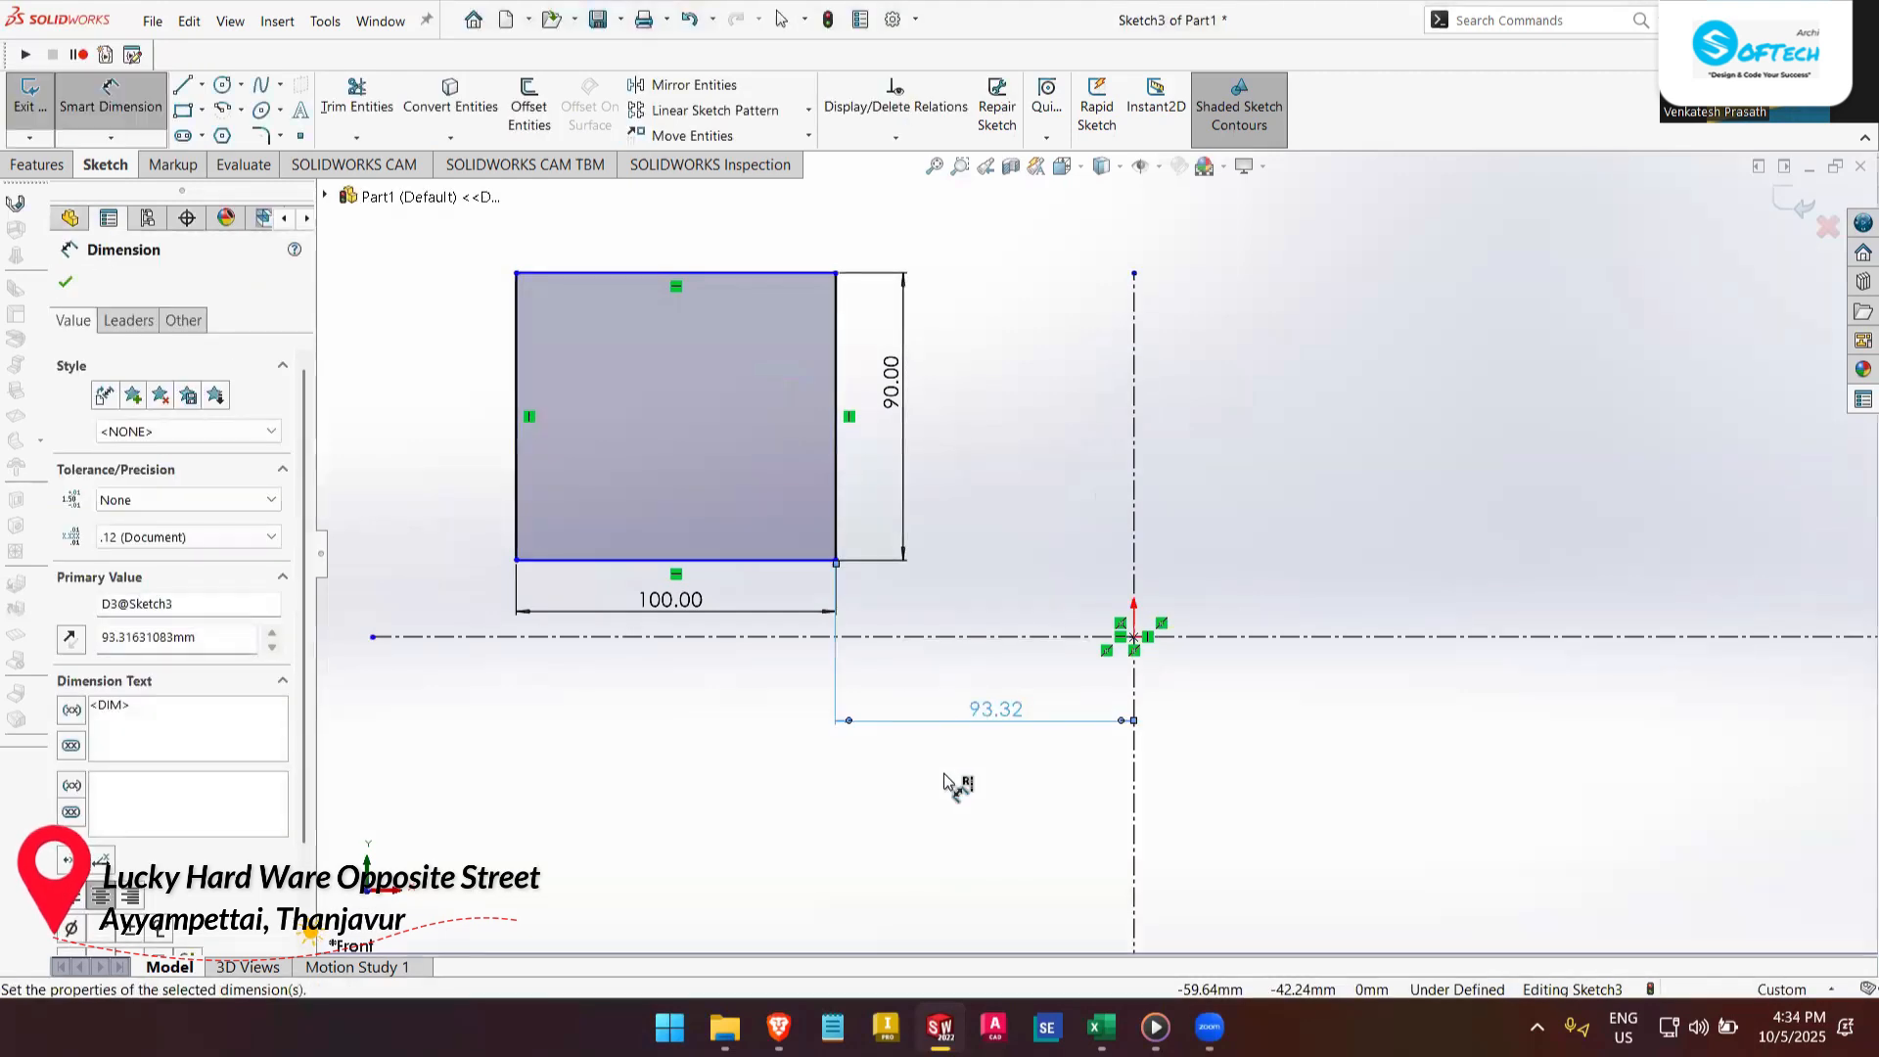
{"action": "left_click", "coordinate": [947, 775]}
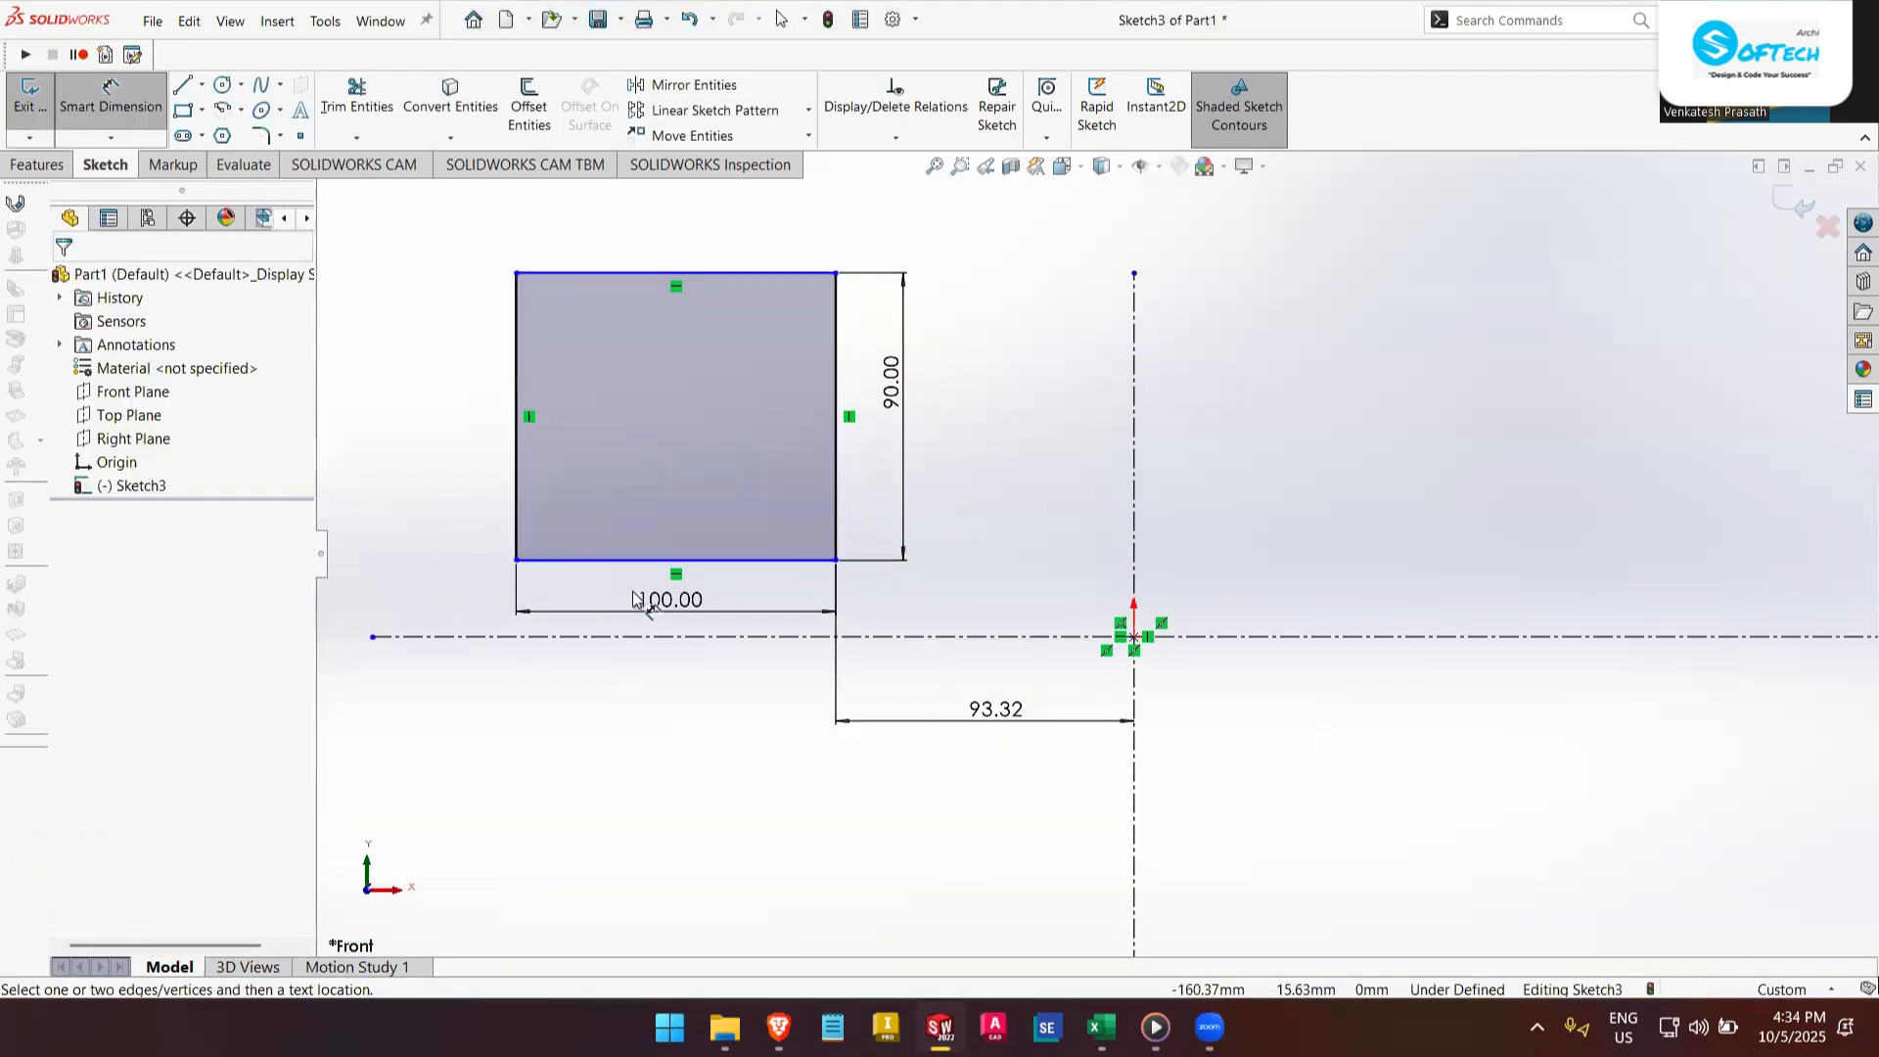
{"action": "left_click", "coordinate": [838, 516]}
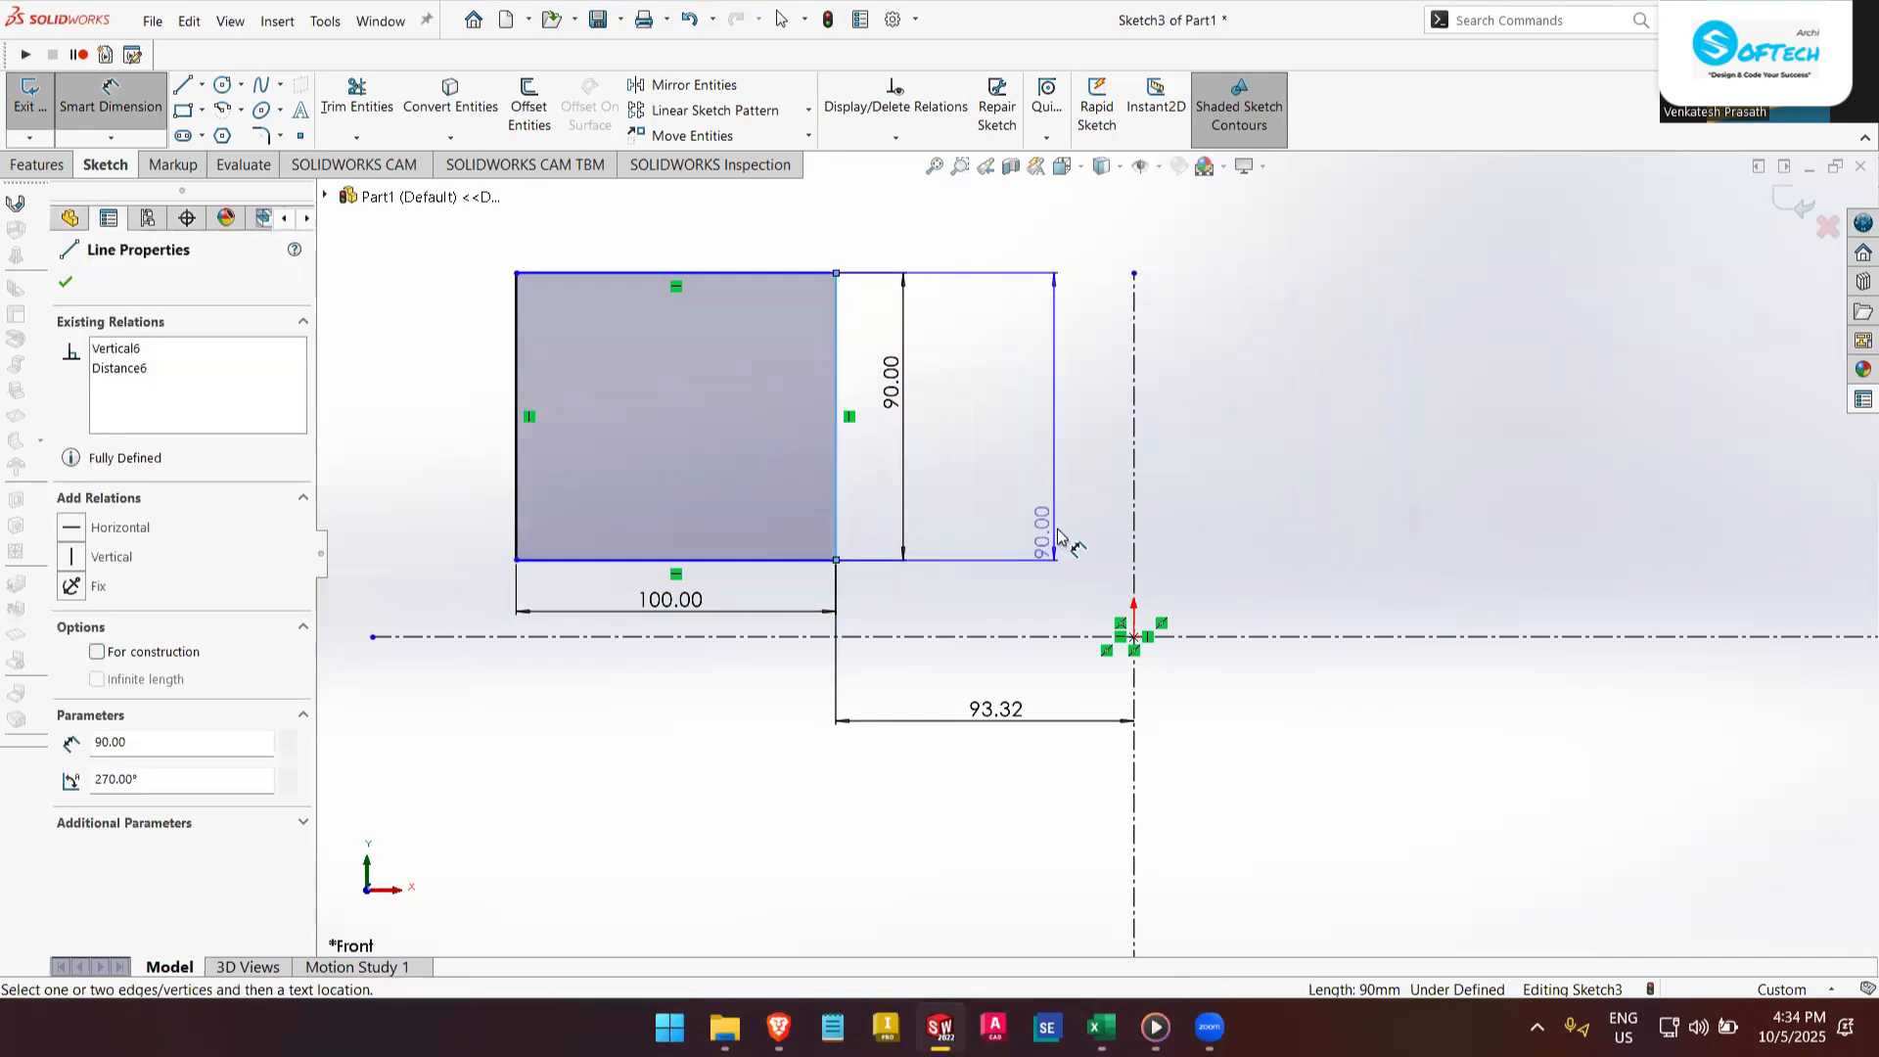
{"action": "key", "text": "Escape"}
{"action": "key", "text": "Escape"}
{"action": "left_click", "coordinate": [838, 524]}
{"action": "left_click", "coordinate": [1250, 525]}
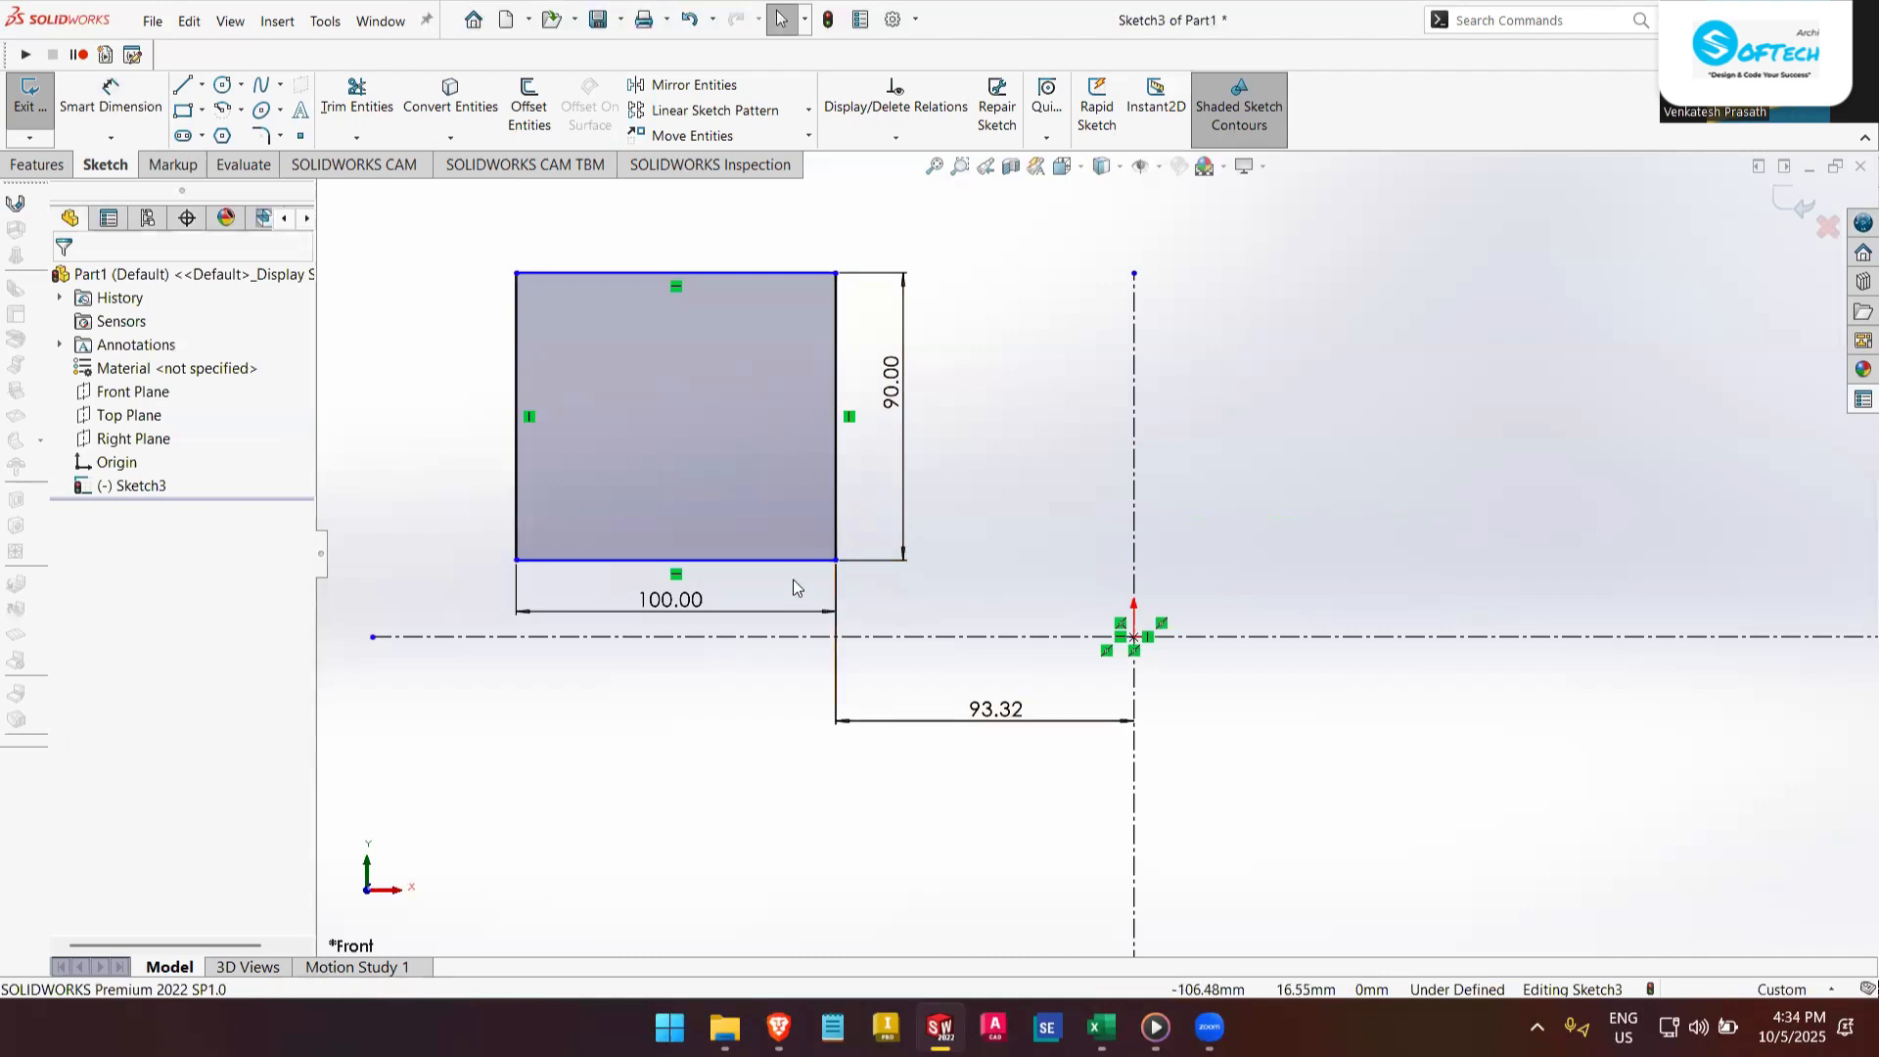
- Nudge the rectangle vertically by its lower edge and dimension that edge's distance to the horizontal construction line, keeping the current spacing
{"action": "mouse_move", "coordinate": [797, 563]}
{"action": "left_mouse_down"}
{"action": "mouse_move", "coordinate": [790, 781]}
{"action": "mouse_move", "coordinate": [830, 814]}
{"action": "mouse_move", "coordinate": [820, 871]}
{"action": "mouse_move", "coordinate": [792, 585]}
{"action": "left_mouse_up"}
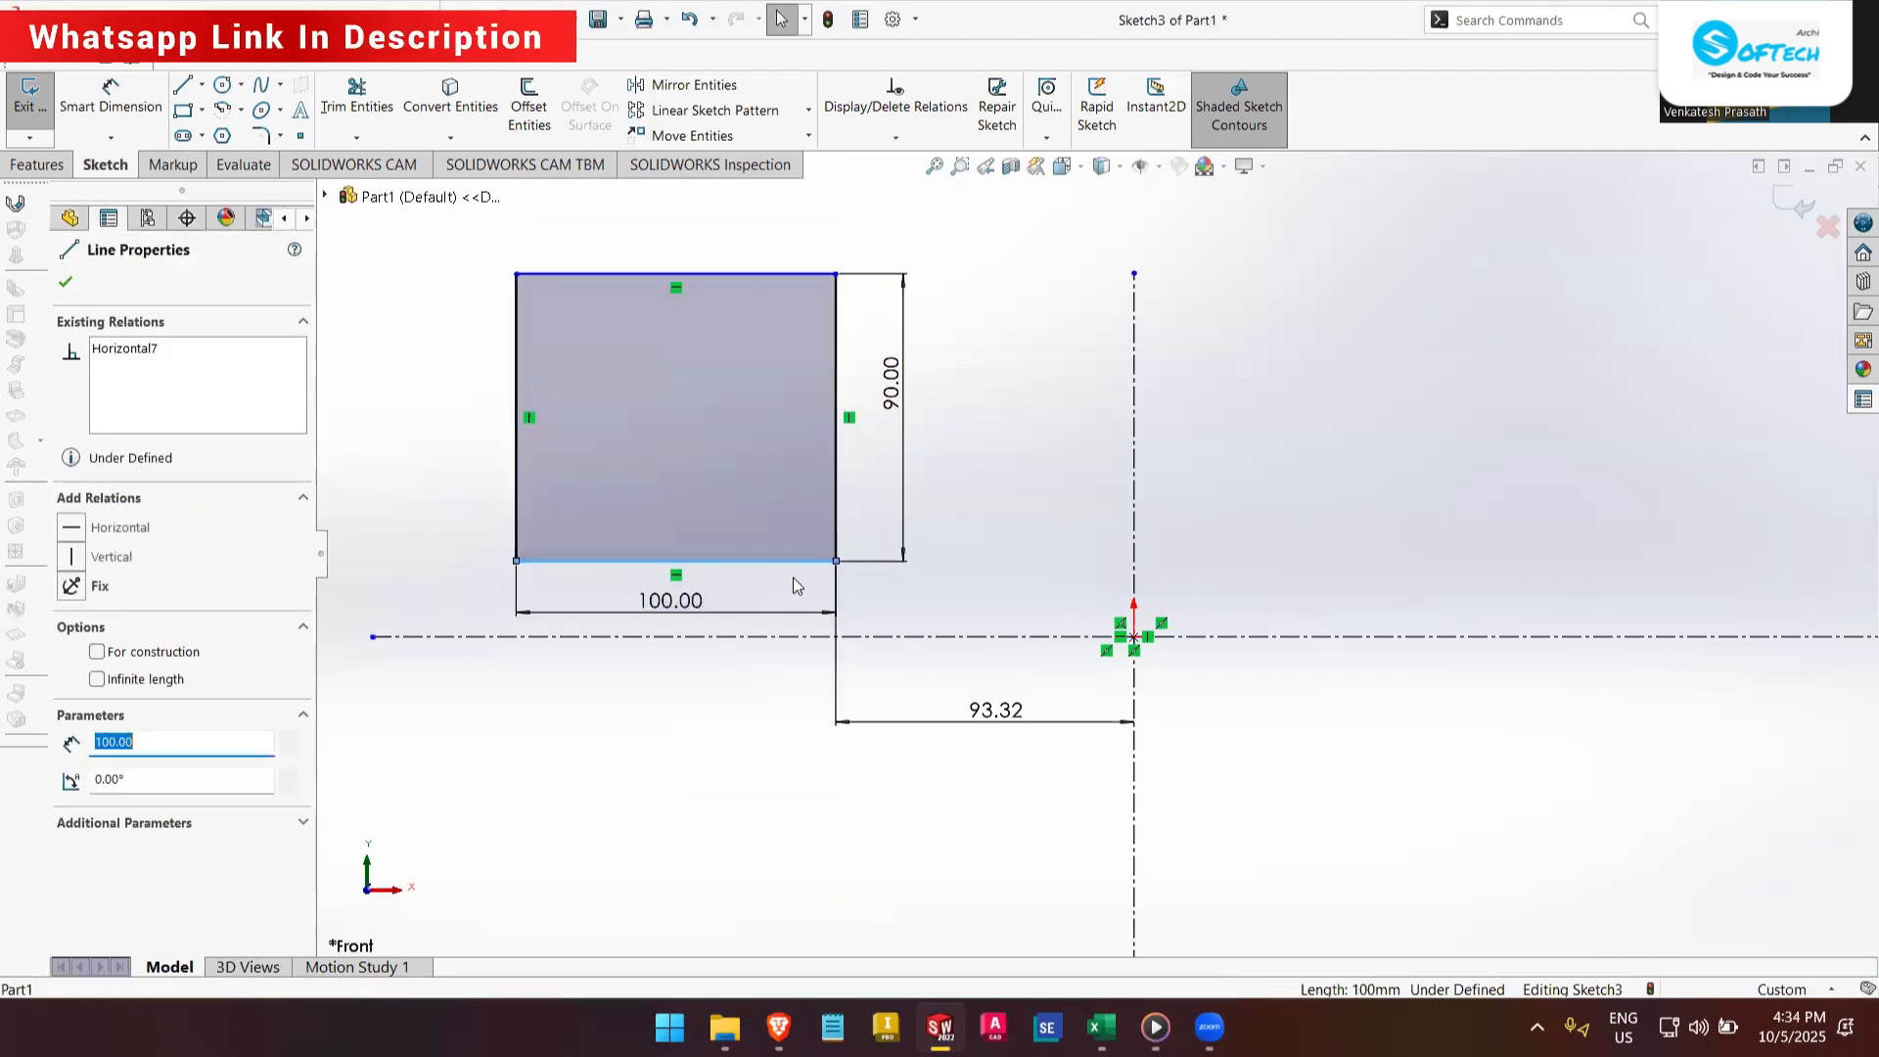
{"action": "left_click", "coordinate": [111, 98]}
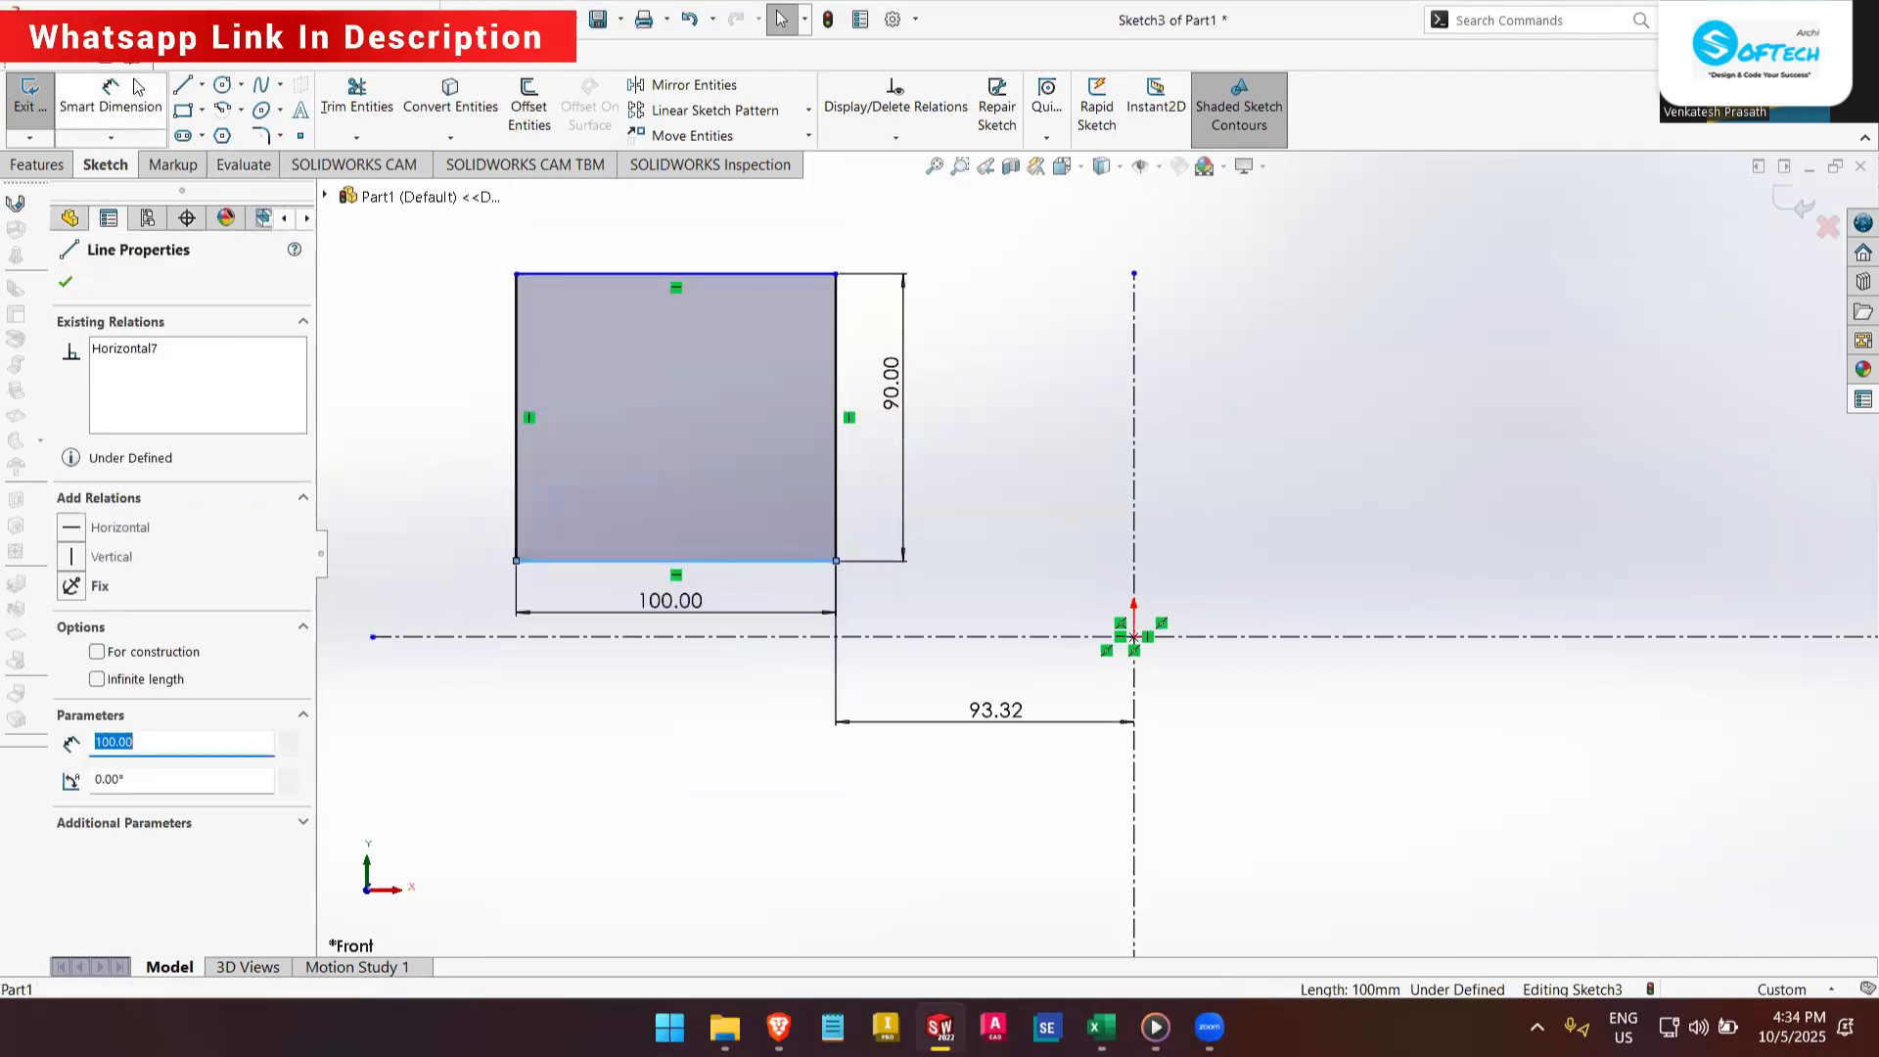
{"action": "left_click", "coordinate": [711, 637]}
{"action": "left_click", "coordinate": [746, 562]}
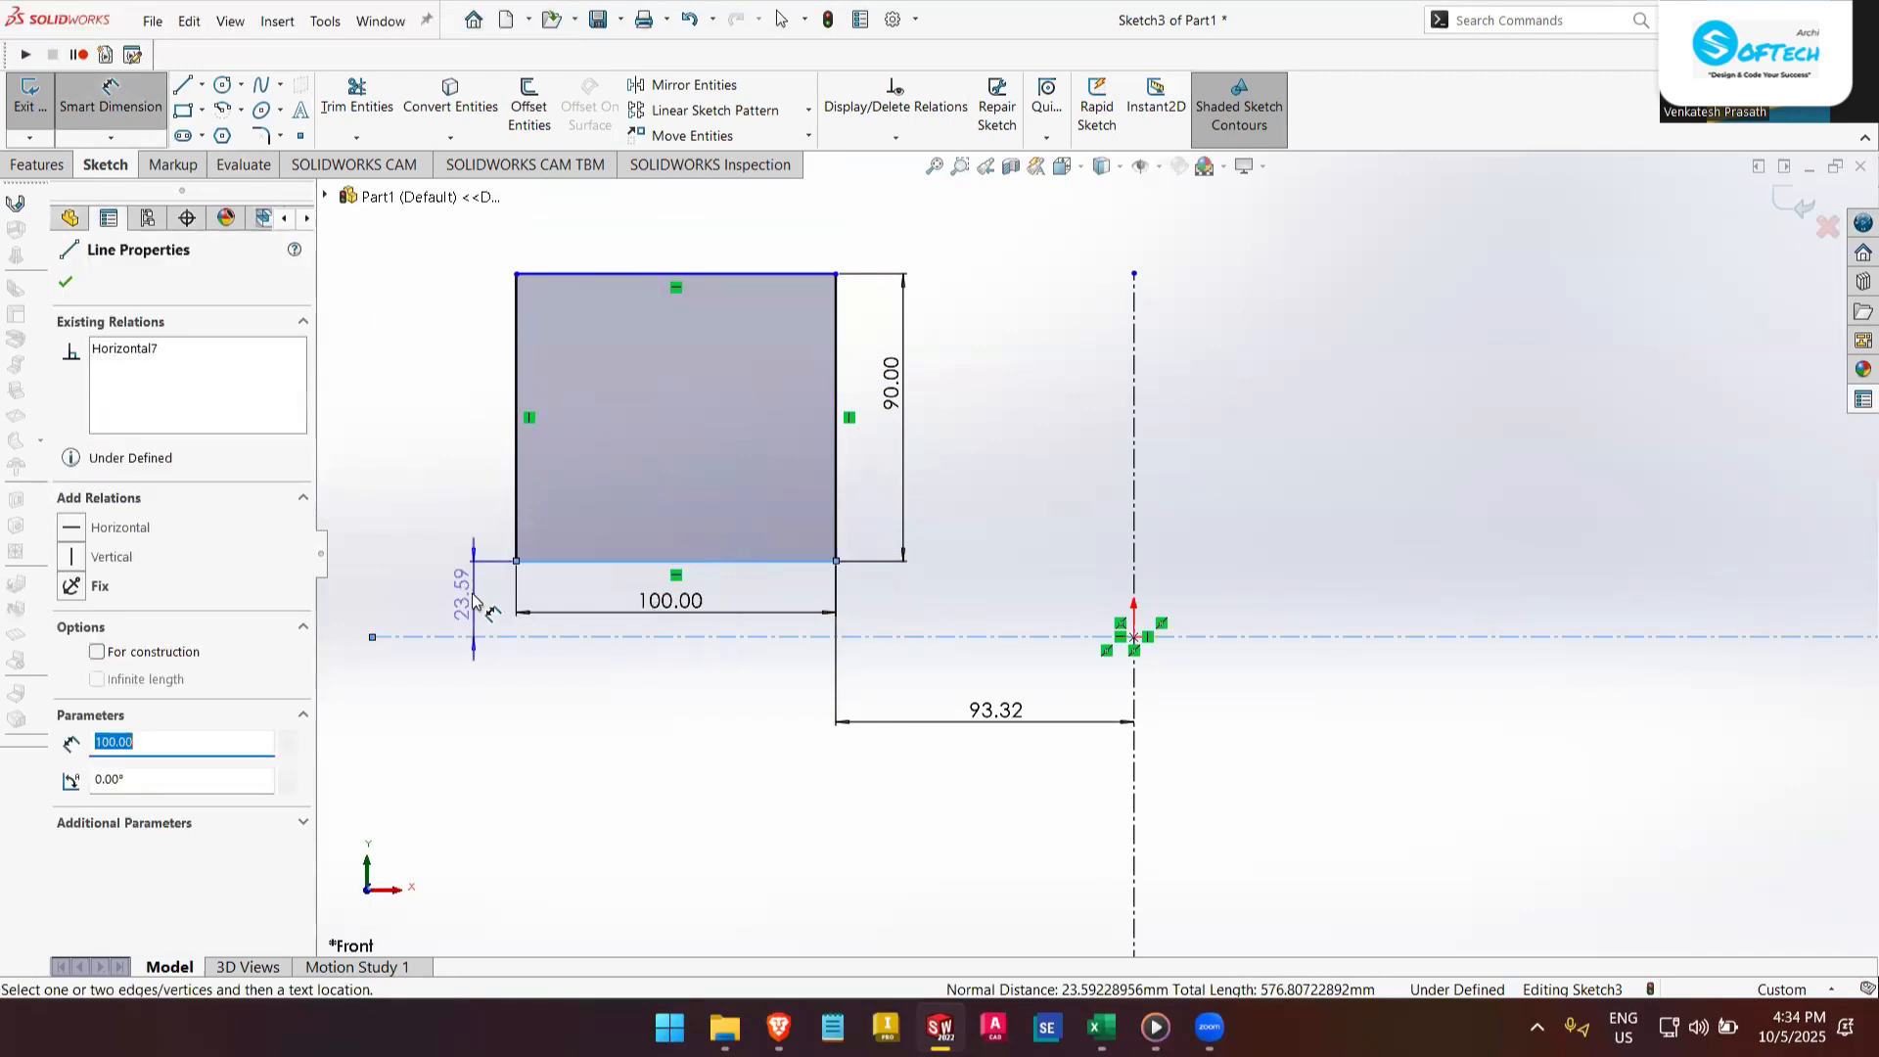
{"action": "left_click", "coordinate": [471, 591]}
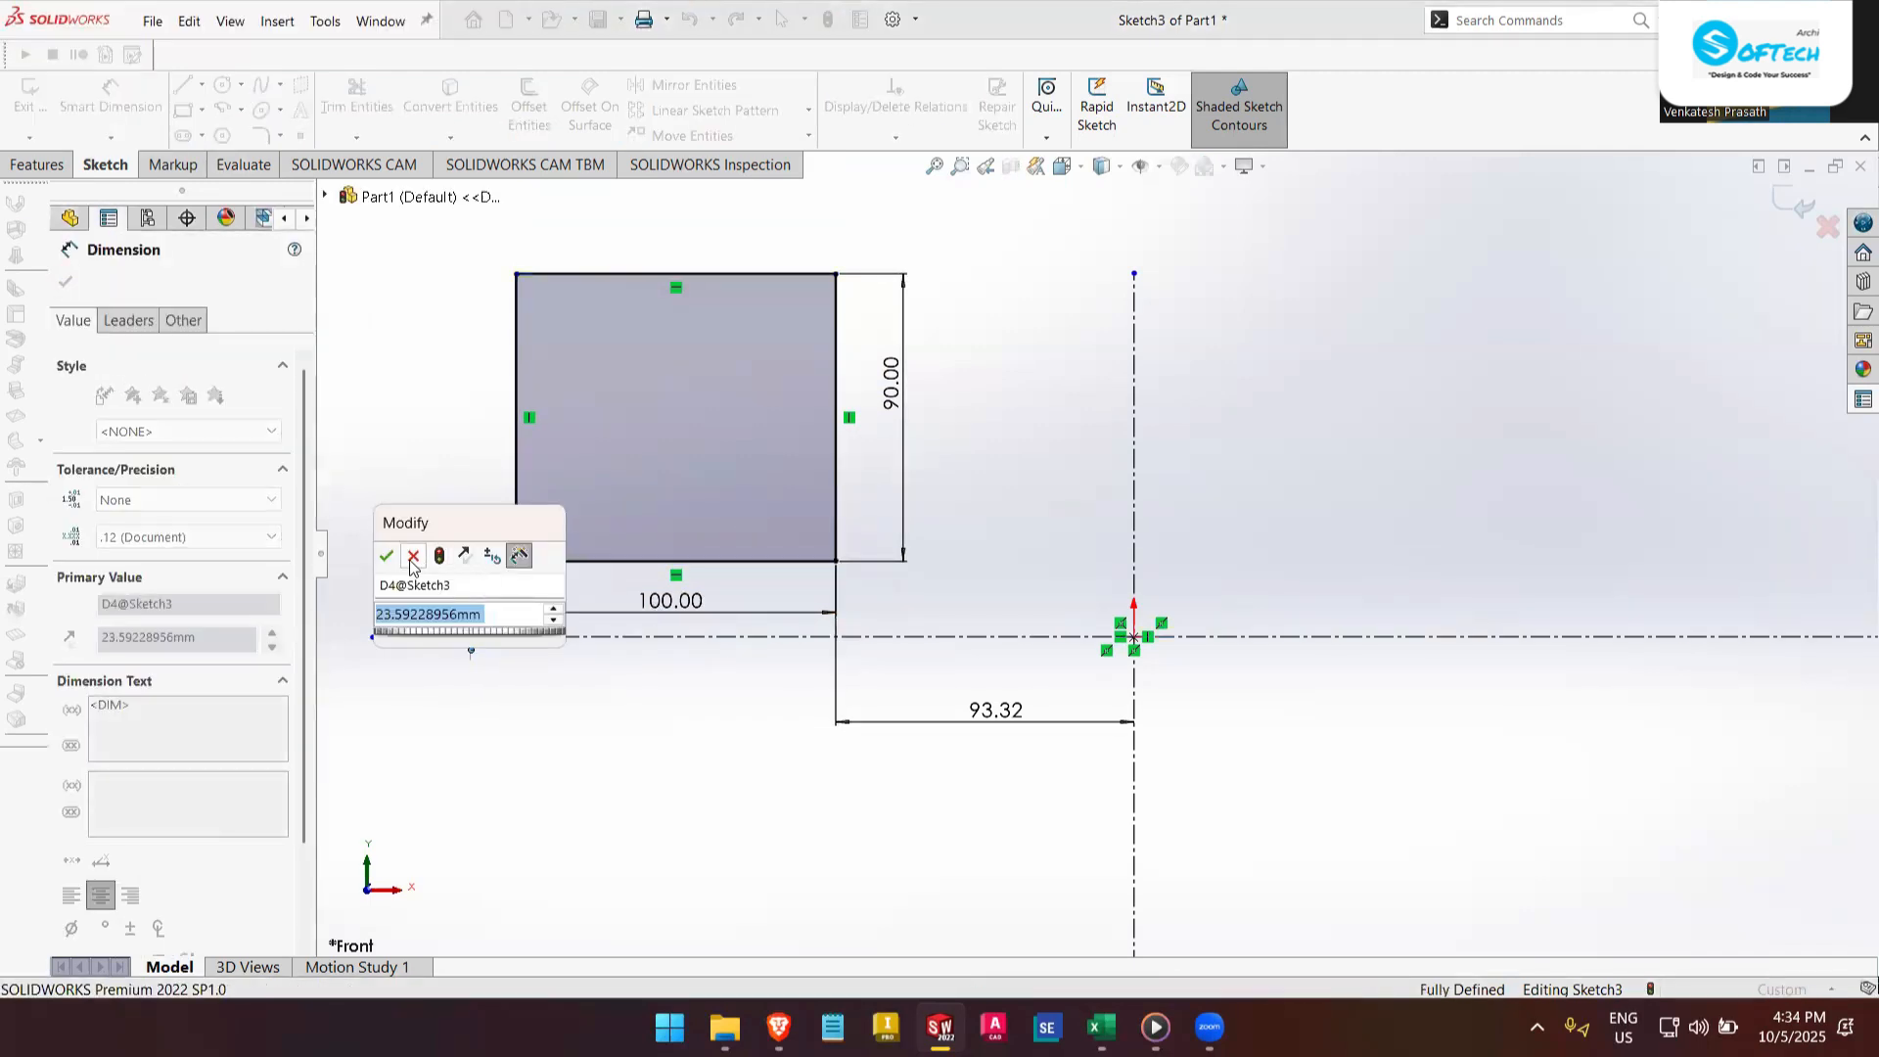
{"action": "left_click", "coordinate": [387, 557]}
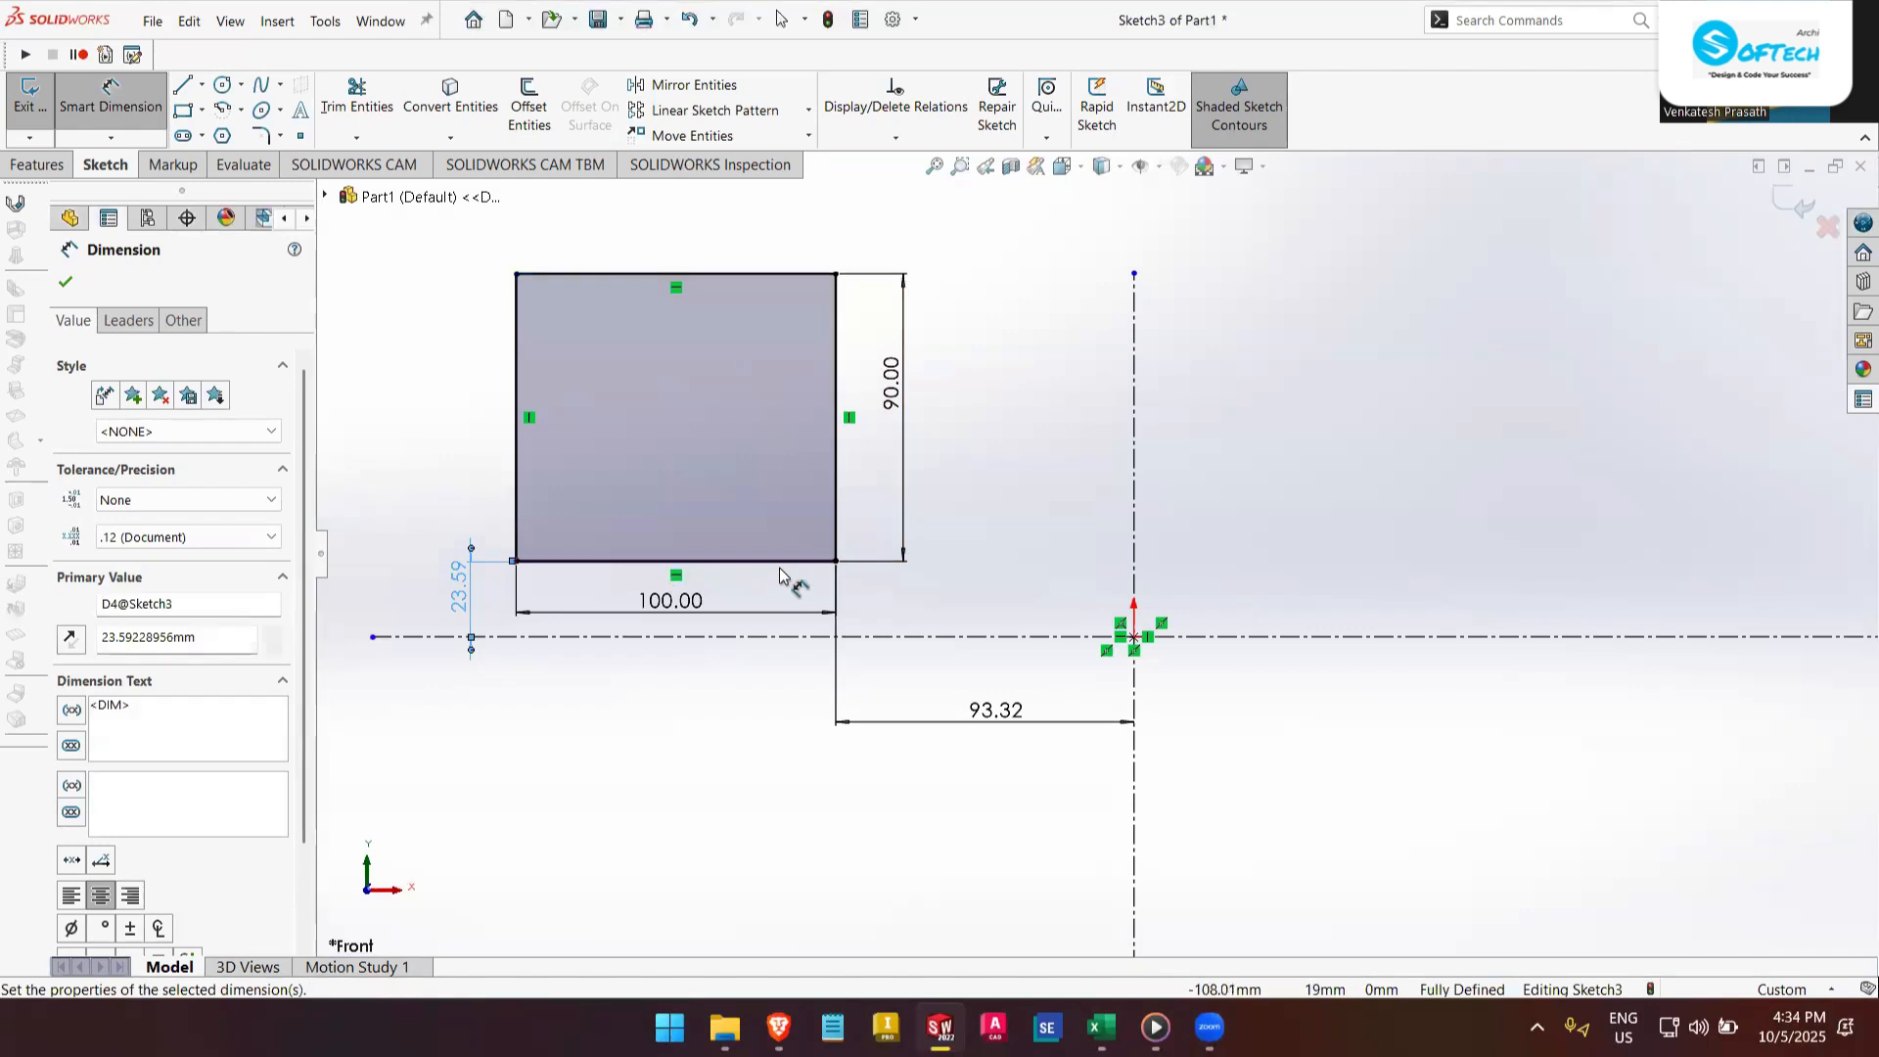
{"action": "key", "text": "Escape"}
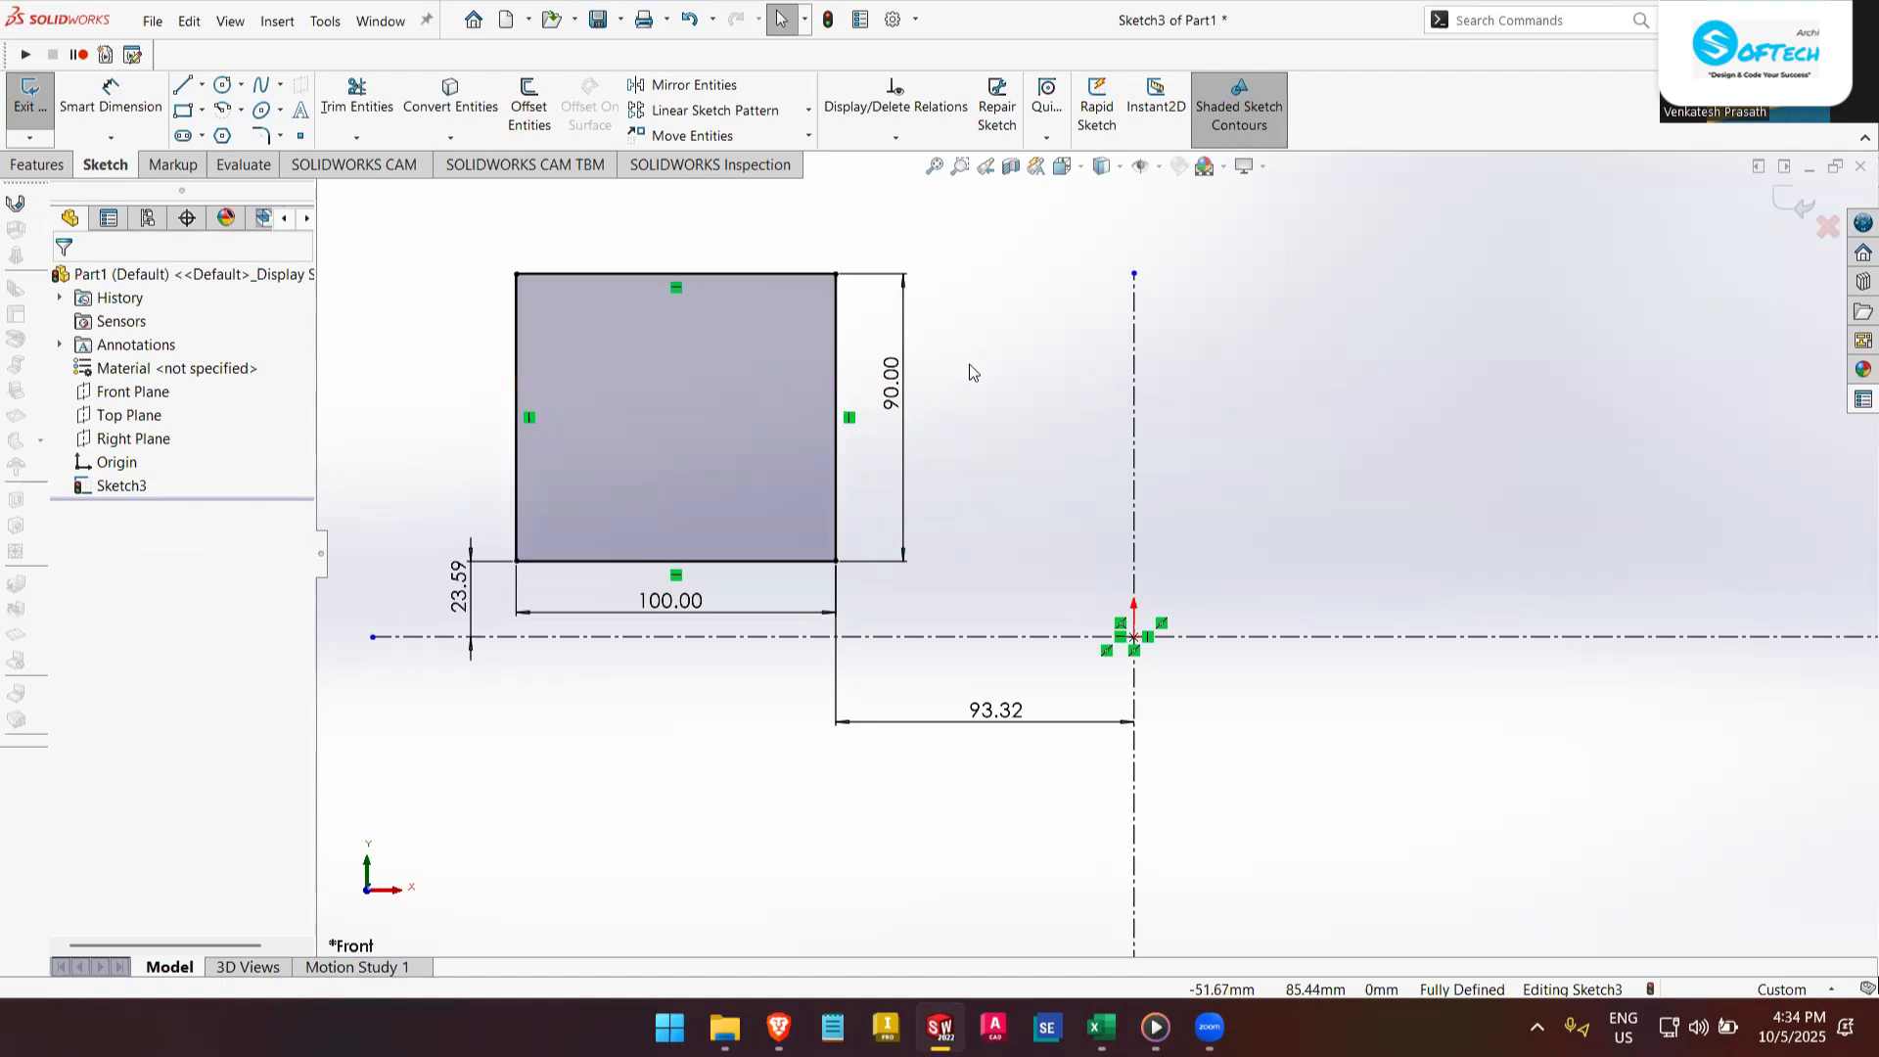
{"action": "scroll", "coordinate": [766, 493], "scroll_direction": "down", "scroll_amount": 2}
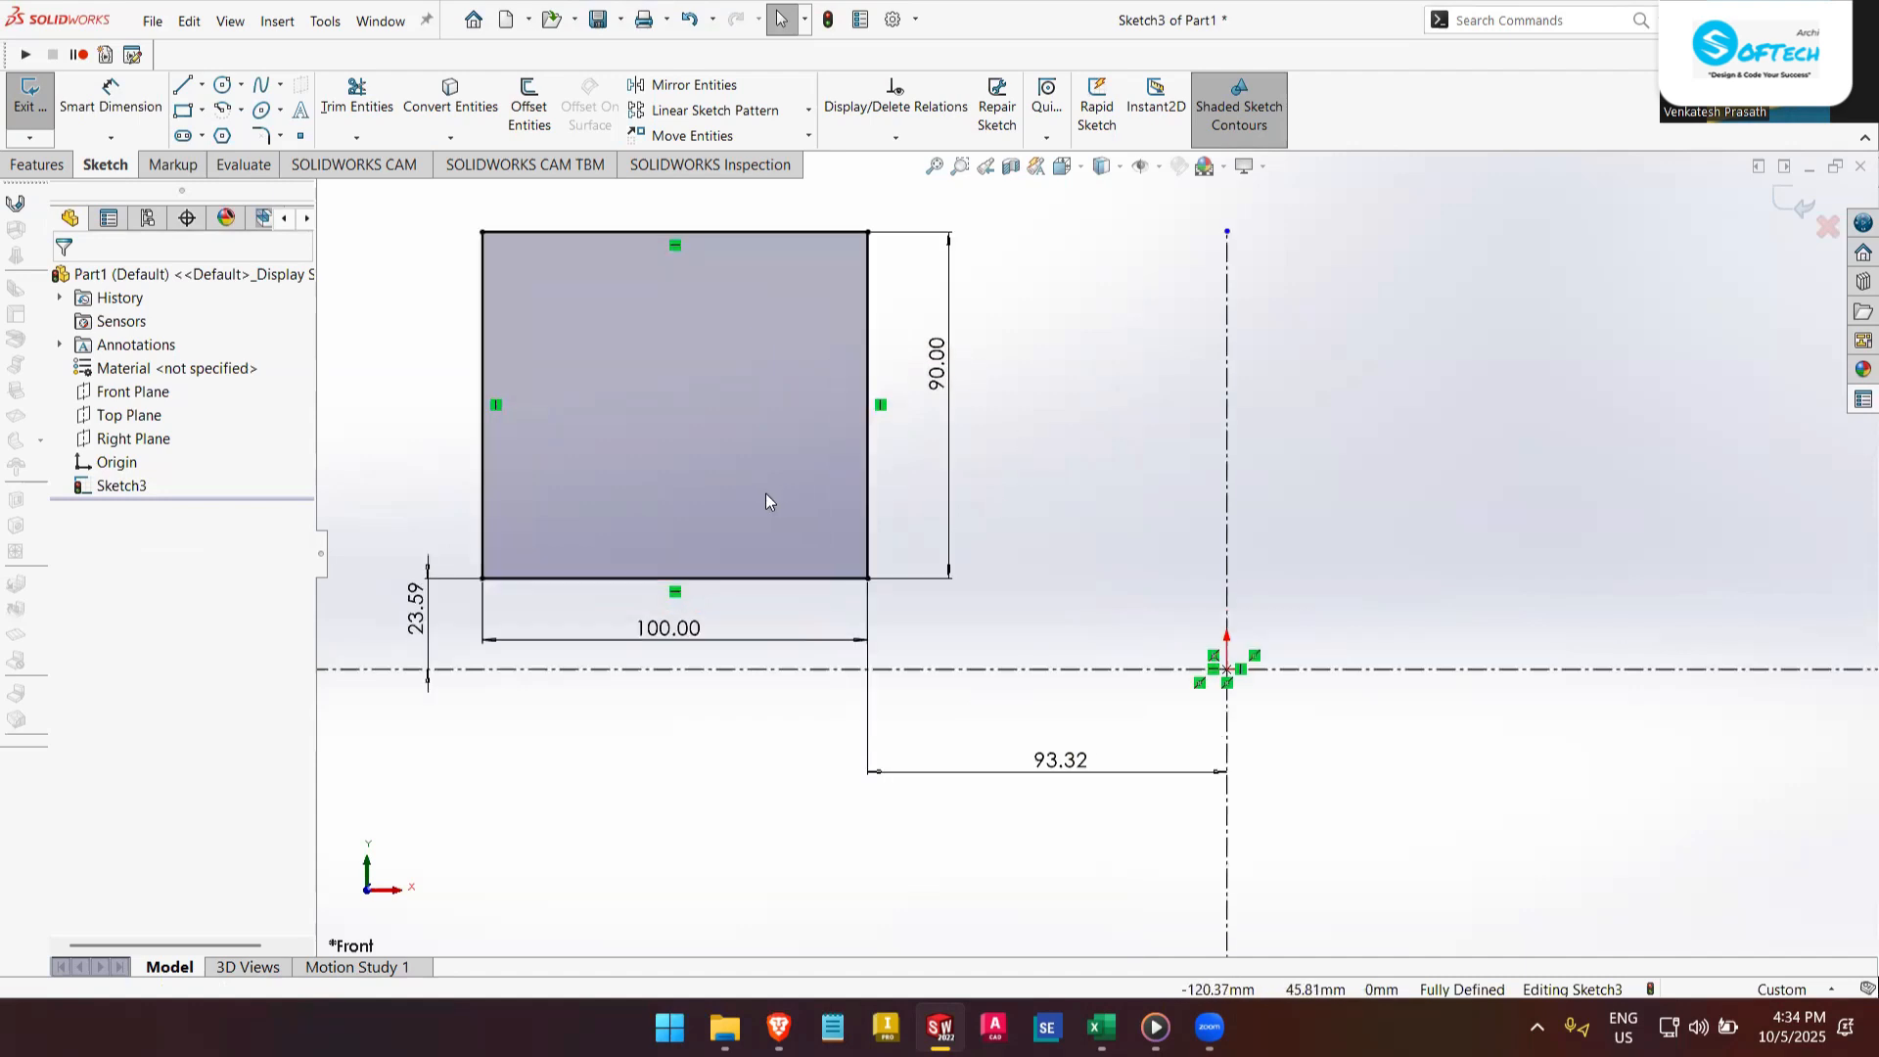
{"action": "middle_click_drag", "start_coordinate": [765, 493], "coordinate": [823, 516]}
{"action": "scroll", "coordinate": [795, 513], "scroll_direction": "down", "scroll_amount": 8}
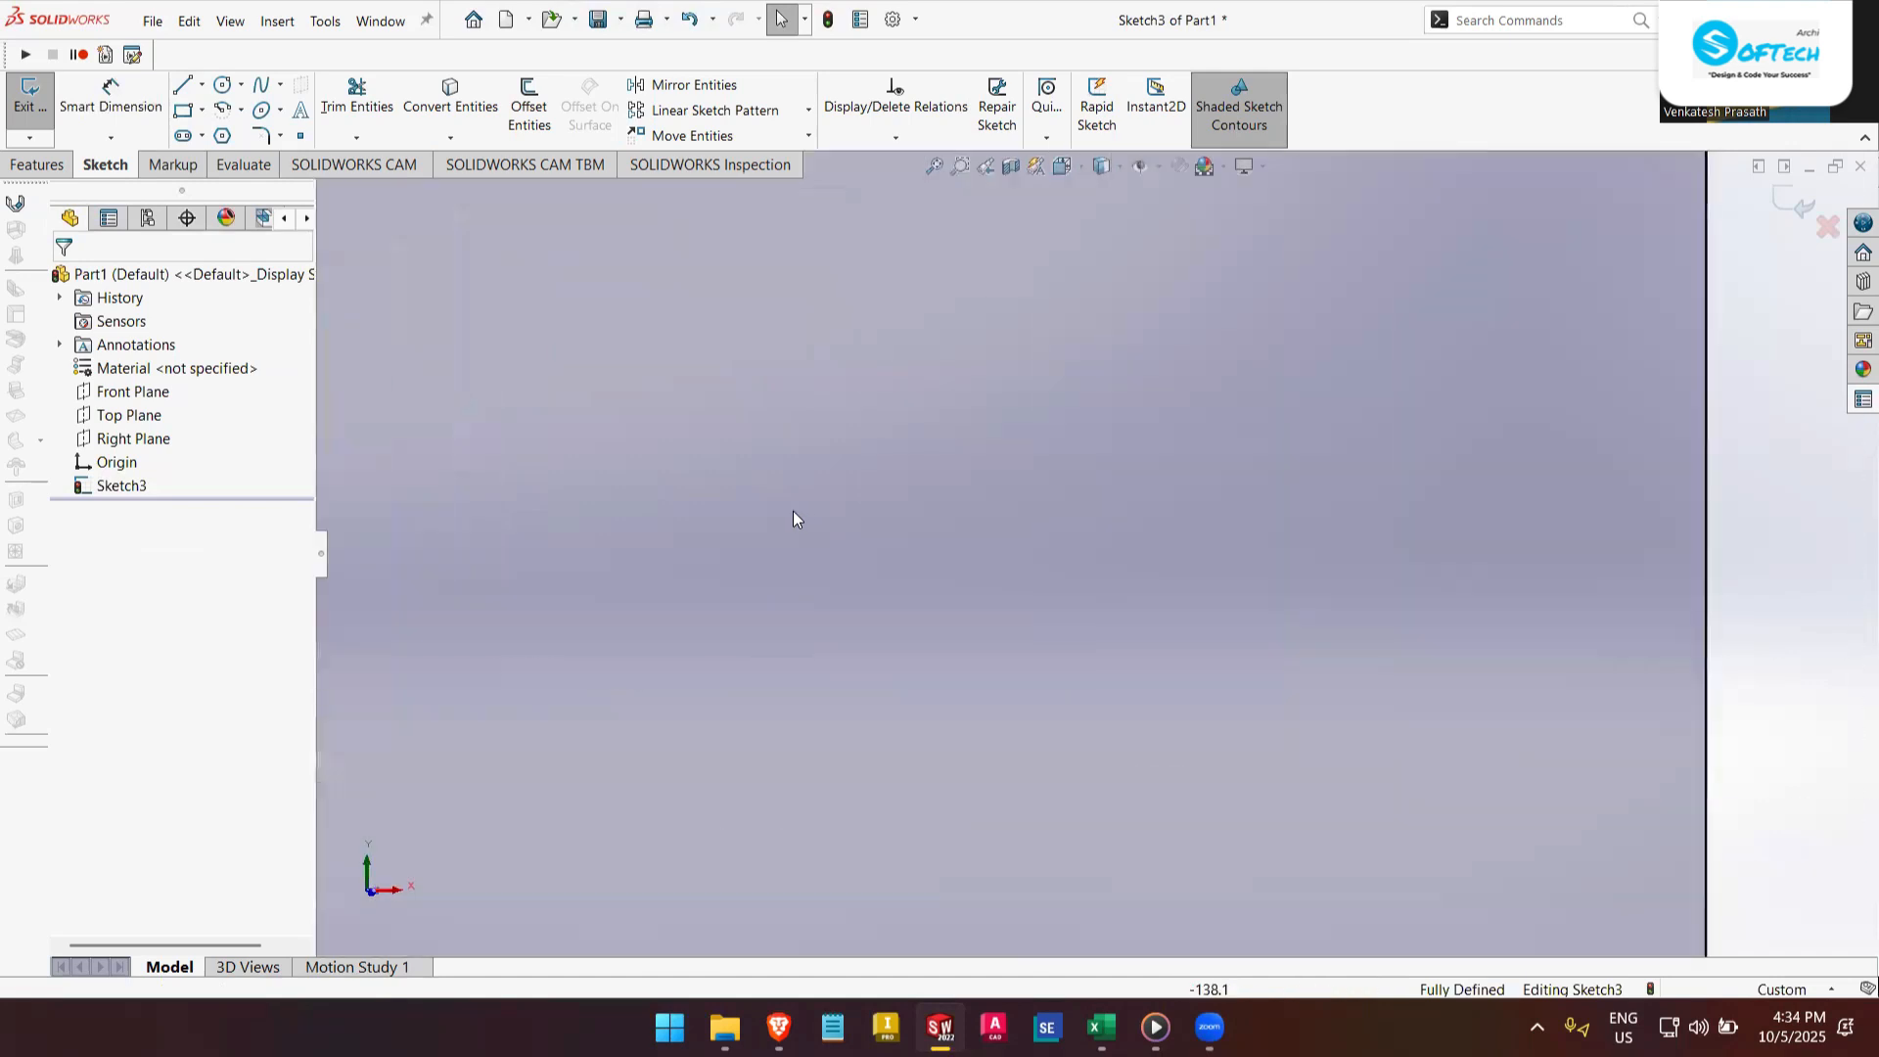
{"action": "scroll", "coordinate": [815, 510], "scroll_direction": "up", "scroll_amount": 5}
{"action": "key", "text": "space"}
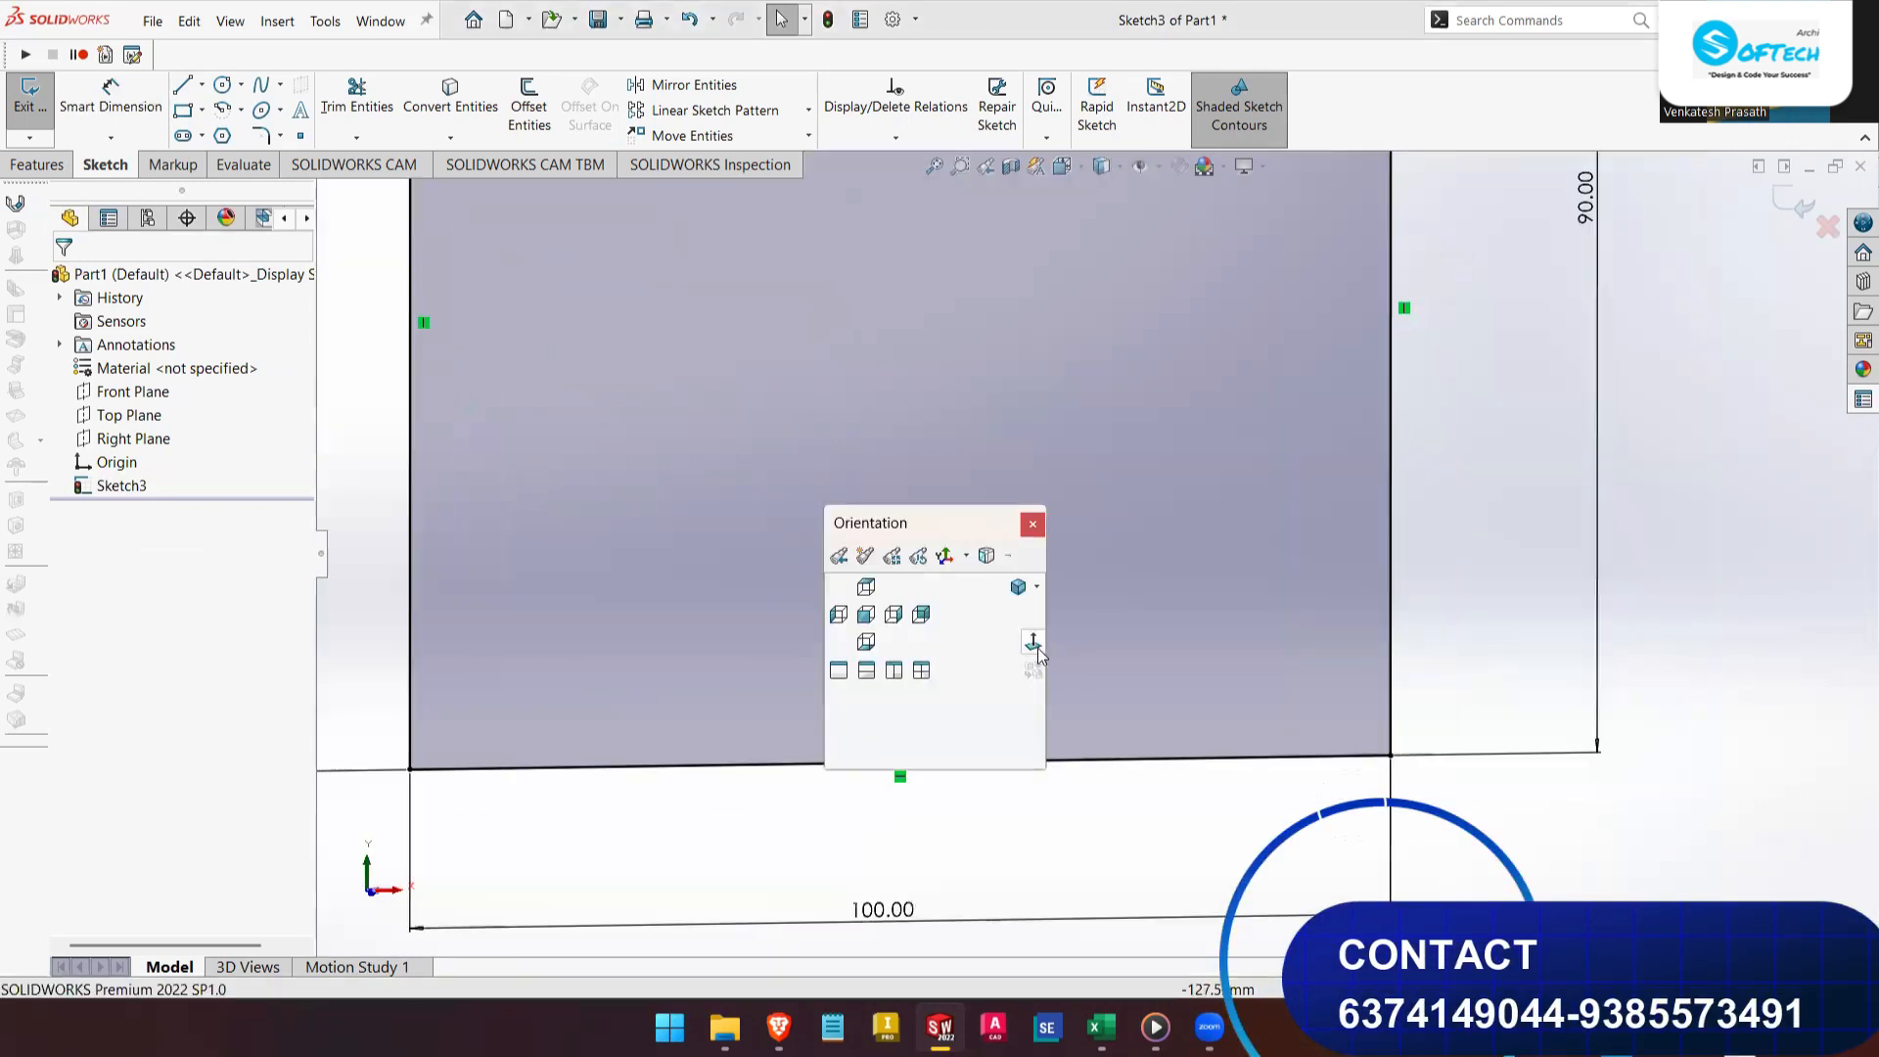
{"action": "left_click", "coordinate": [1037, 650]}
{"action": "scroll", "coordinate": [1077, 699], "scroll_direction": "up", "scroll_amount": 3}
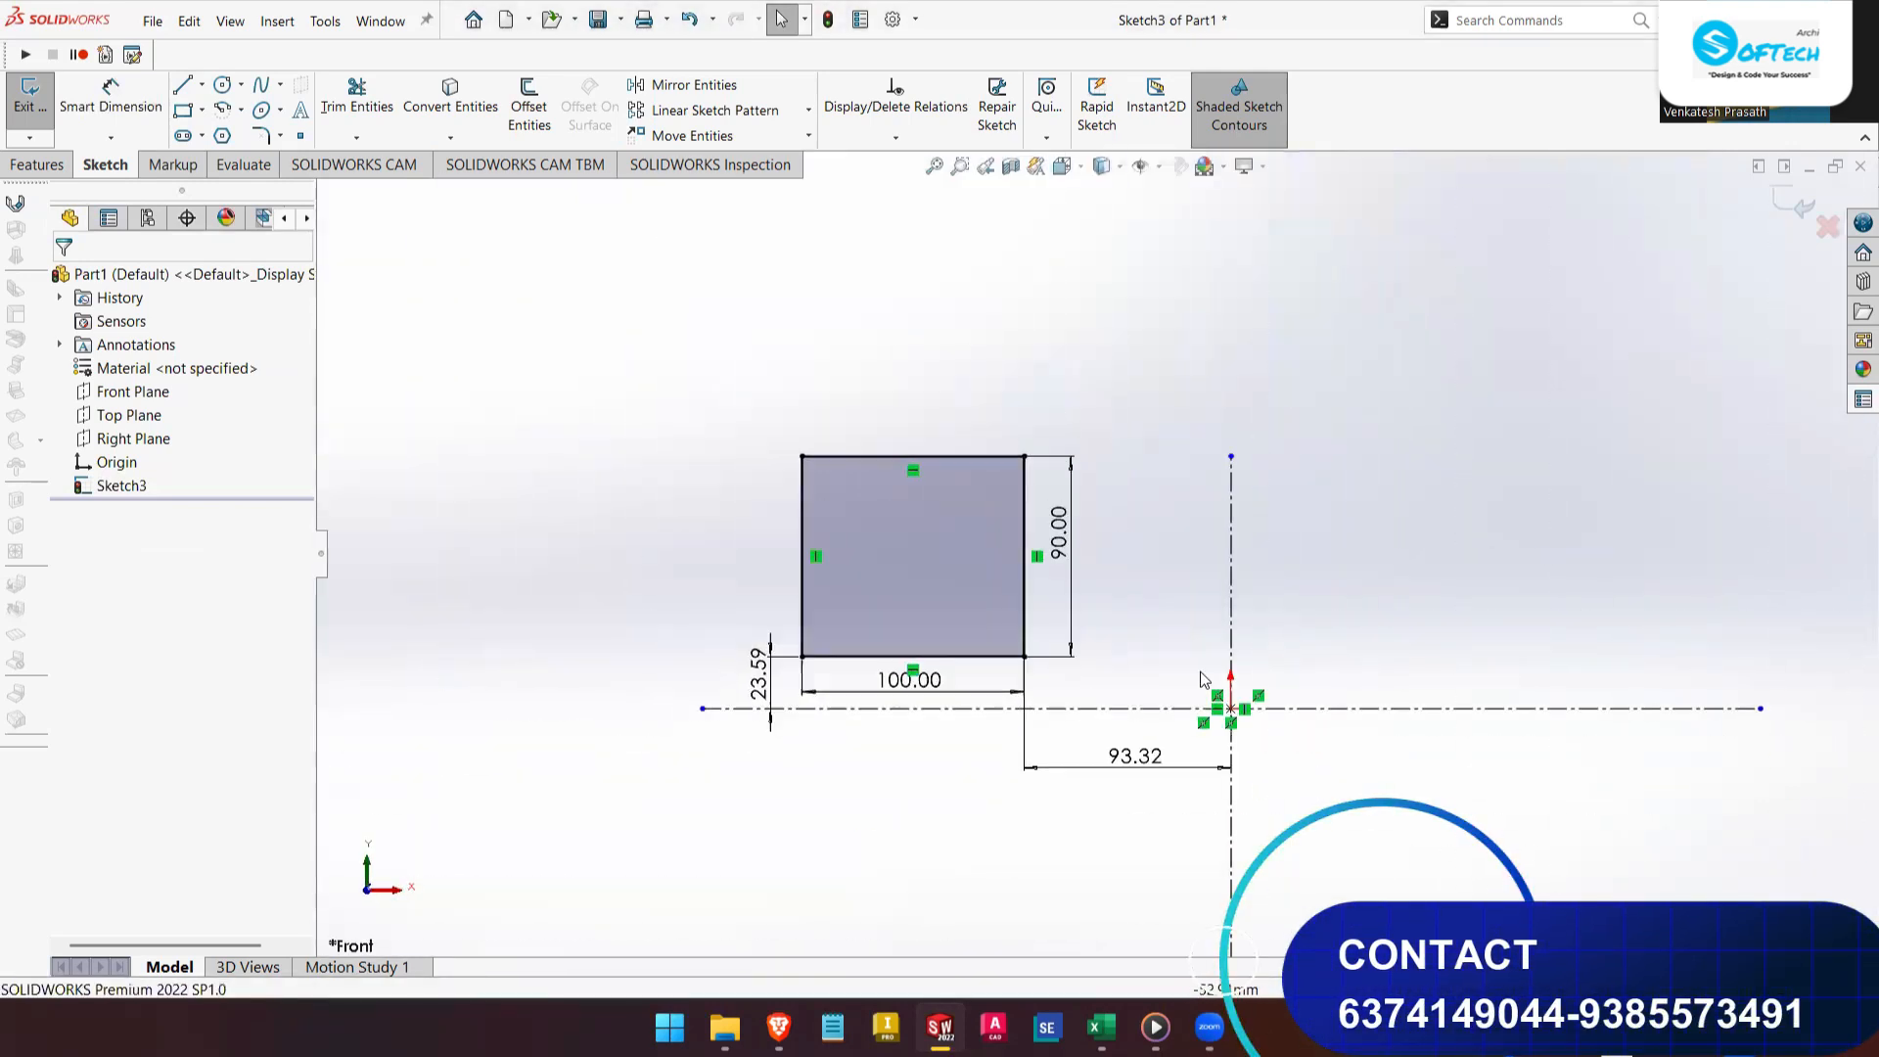
- Sketch a center rectangle about 149 by 126 mm, centred on the horizontal construction line's endpoint farthest from the existing rectangle
{"action": "scroll", "coordinate": [1408, 583], "scroll_direction": "down", "scroll_amount": 5}
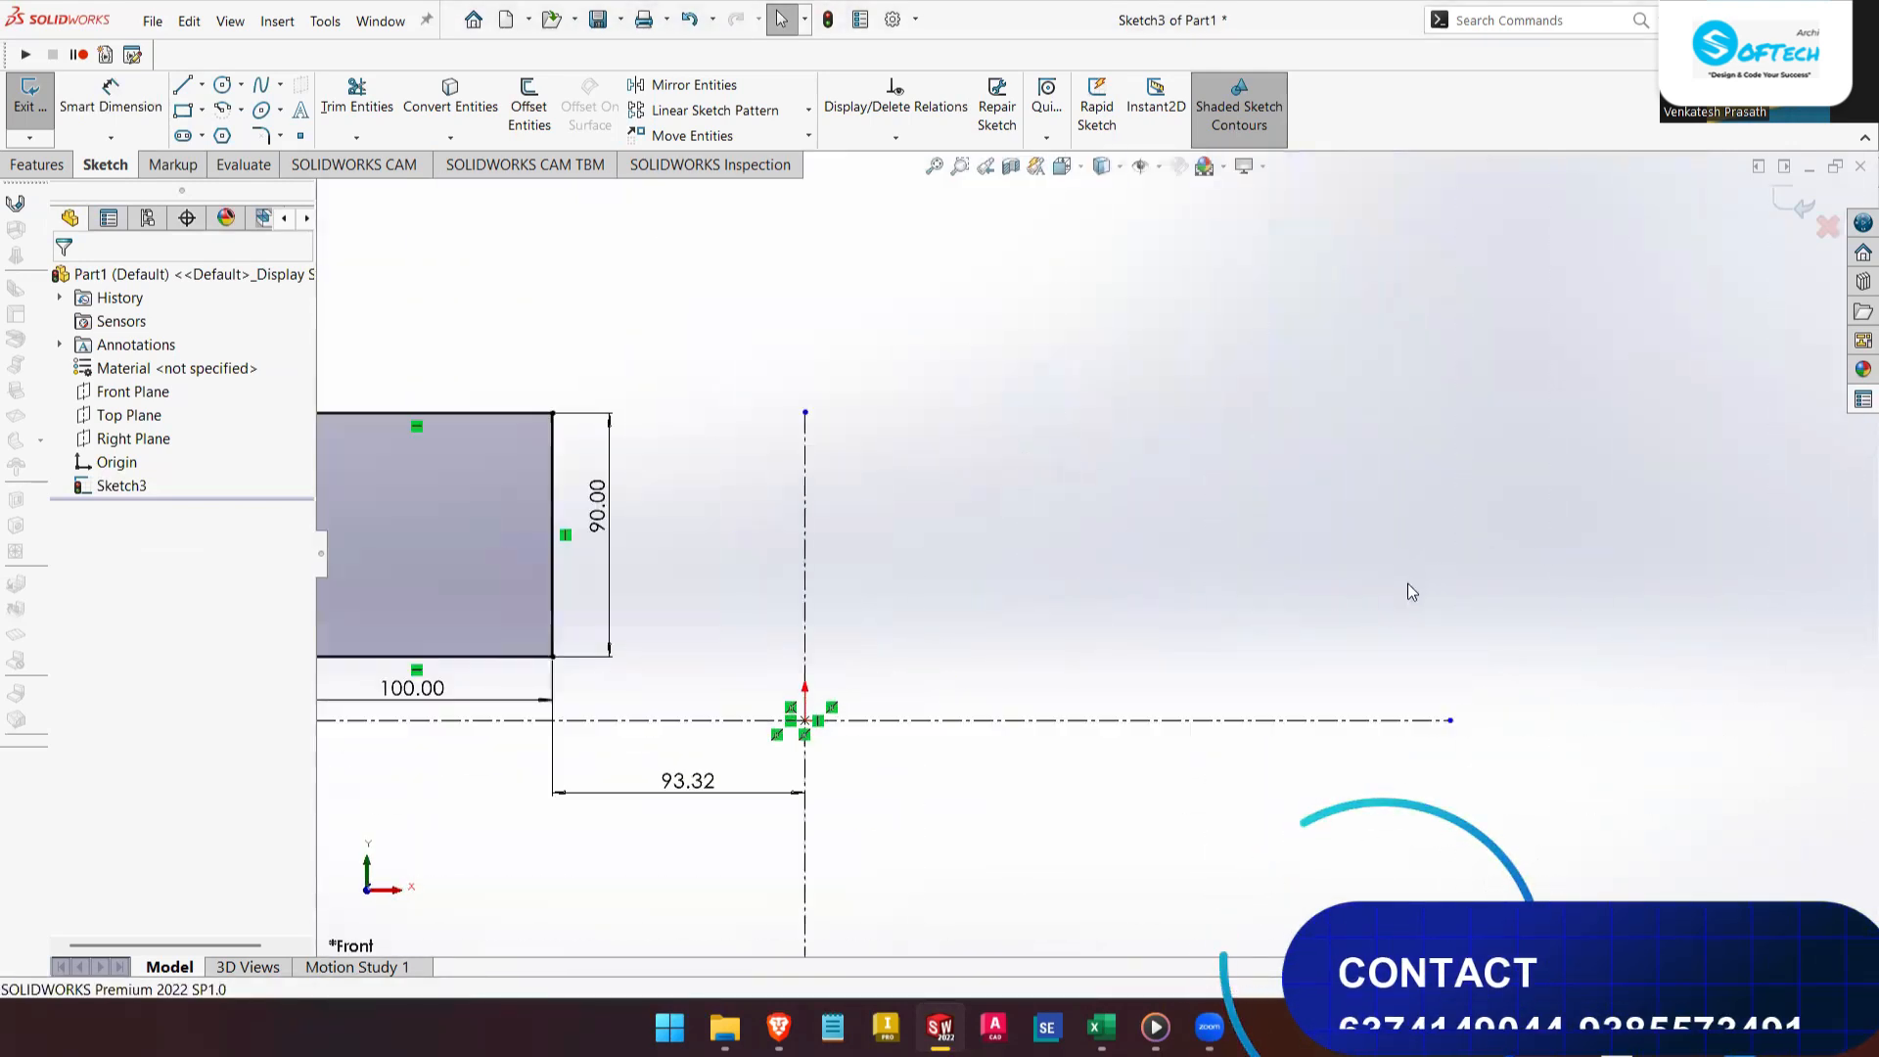
{"action": "left_click", "coordinate": [200, 113]}
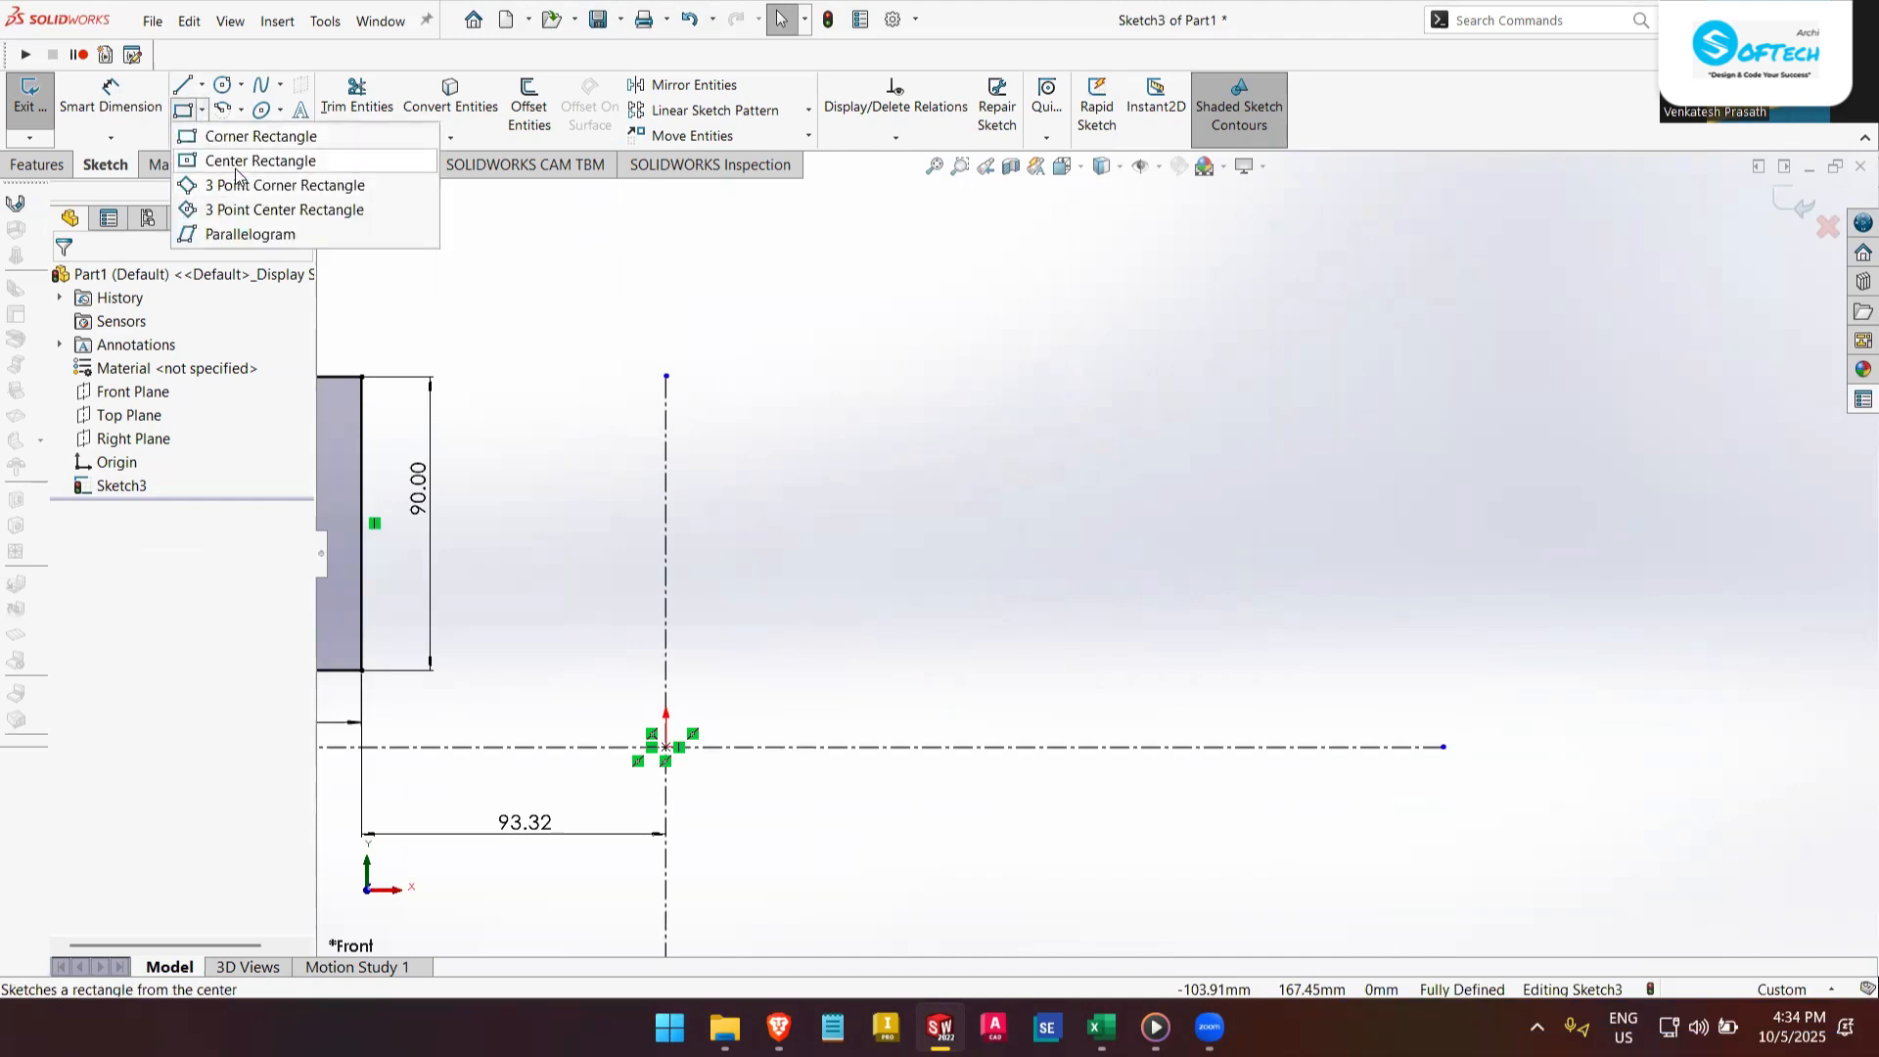
{"action": "left_click", "coordinate": [235, 167]}
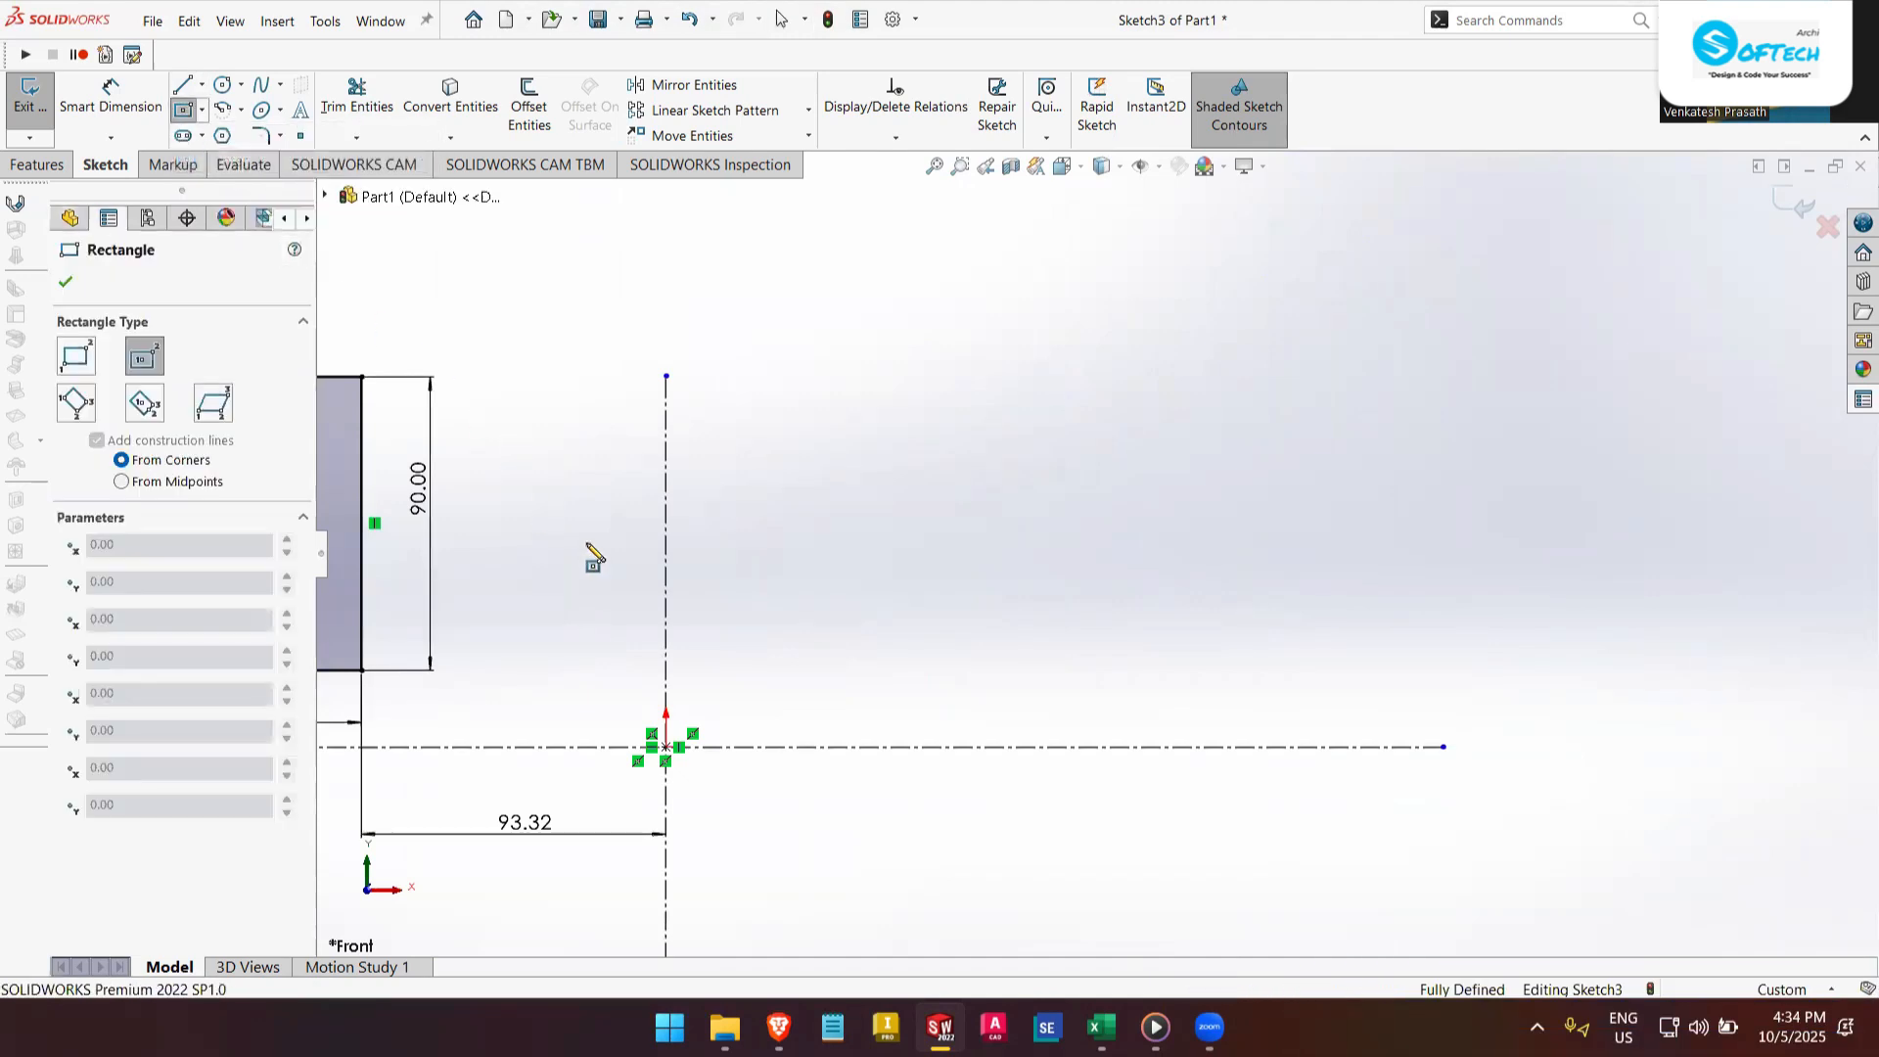
{"action": "scroll", "coordinate": [510, 493], "scroll_direction": "up", "scroll_amount": 1}
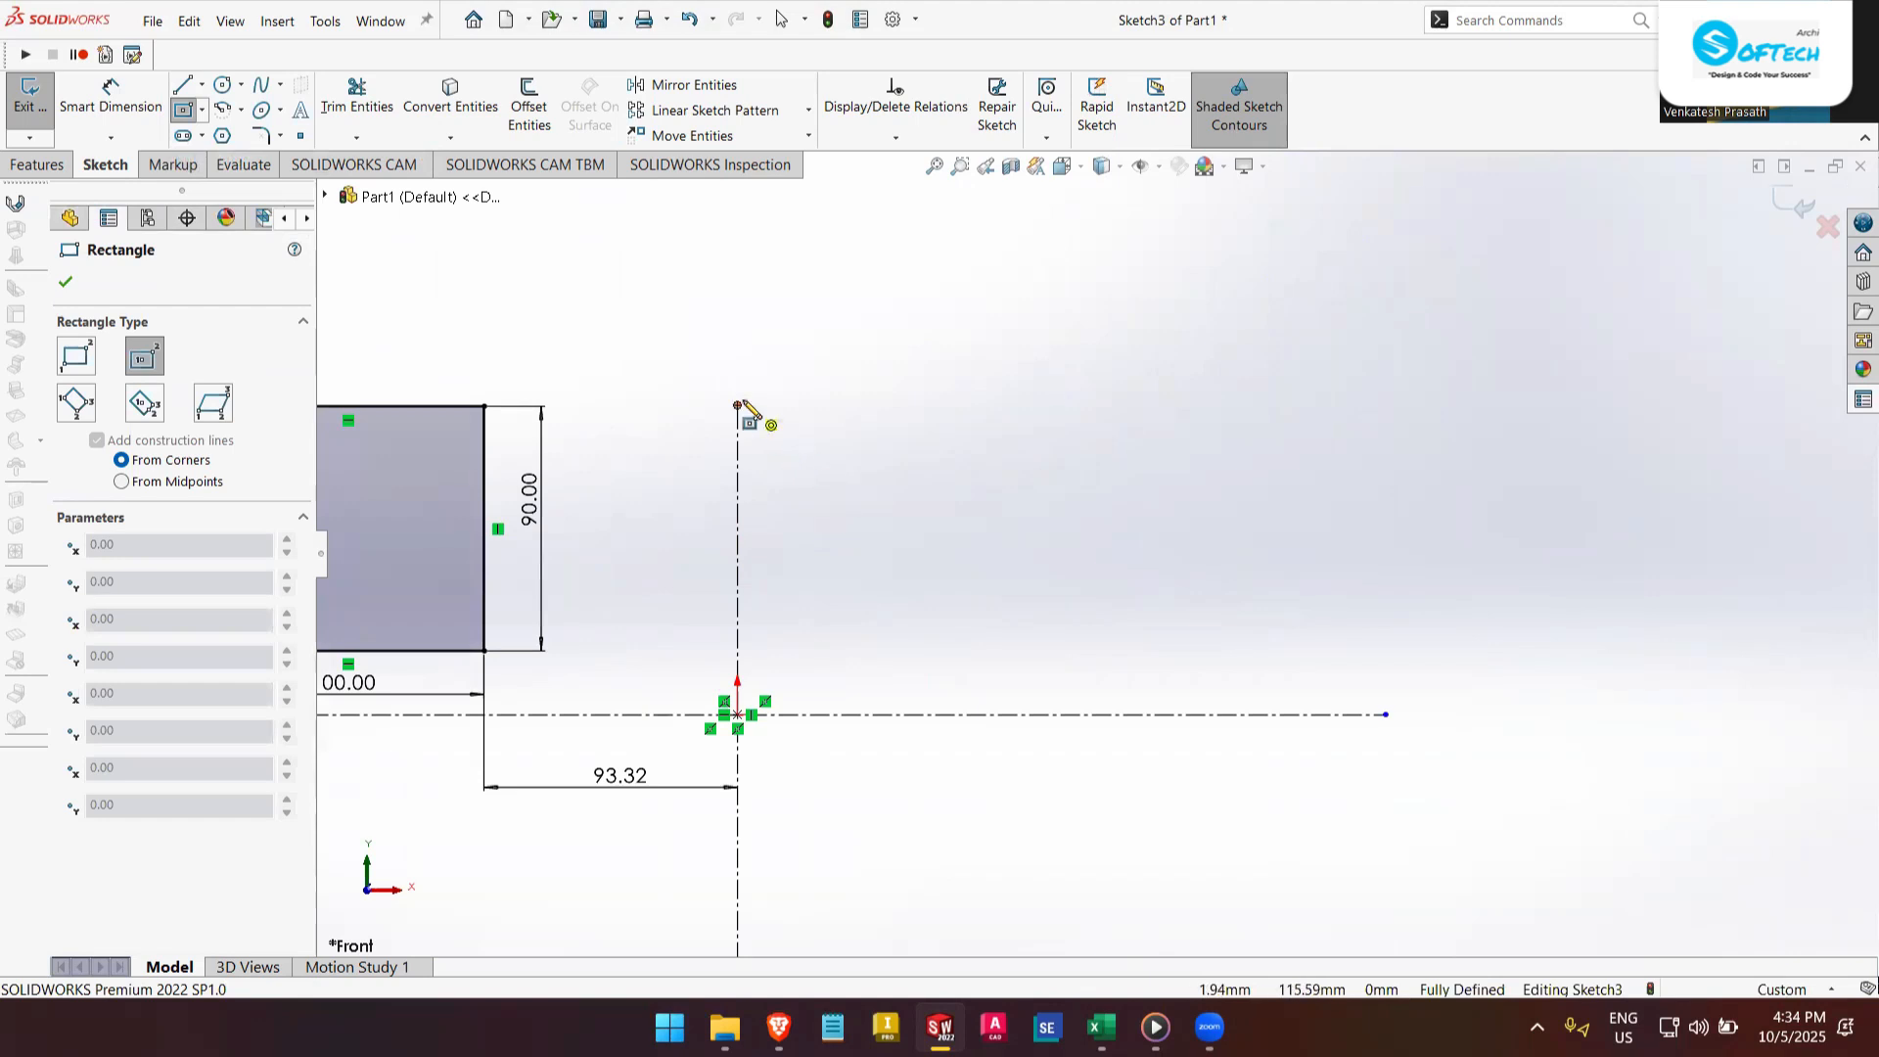
{"action": "left_click", "coordinate": [1385, 714]}
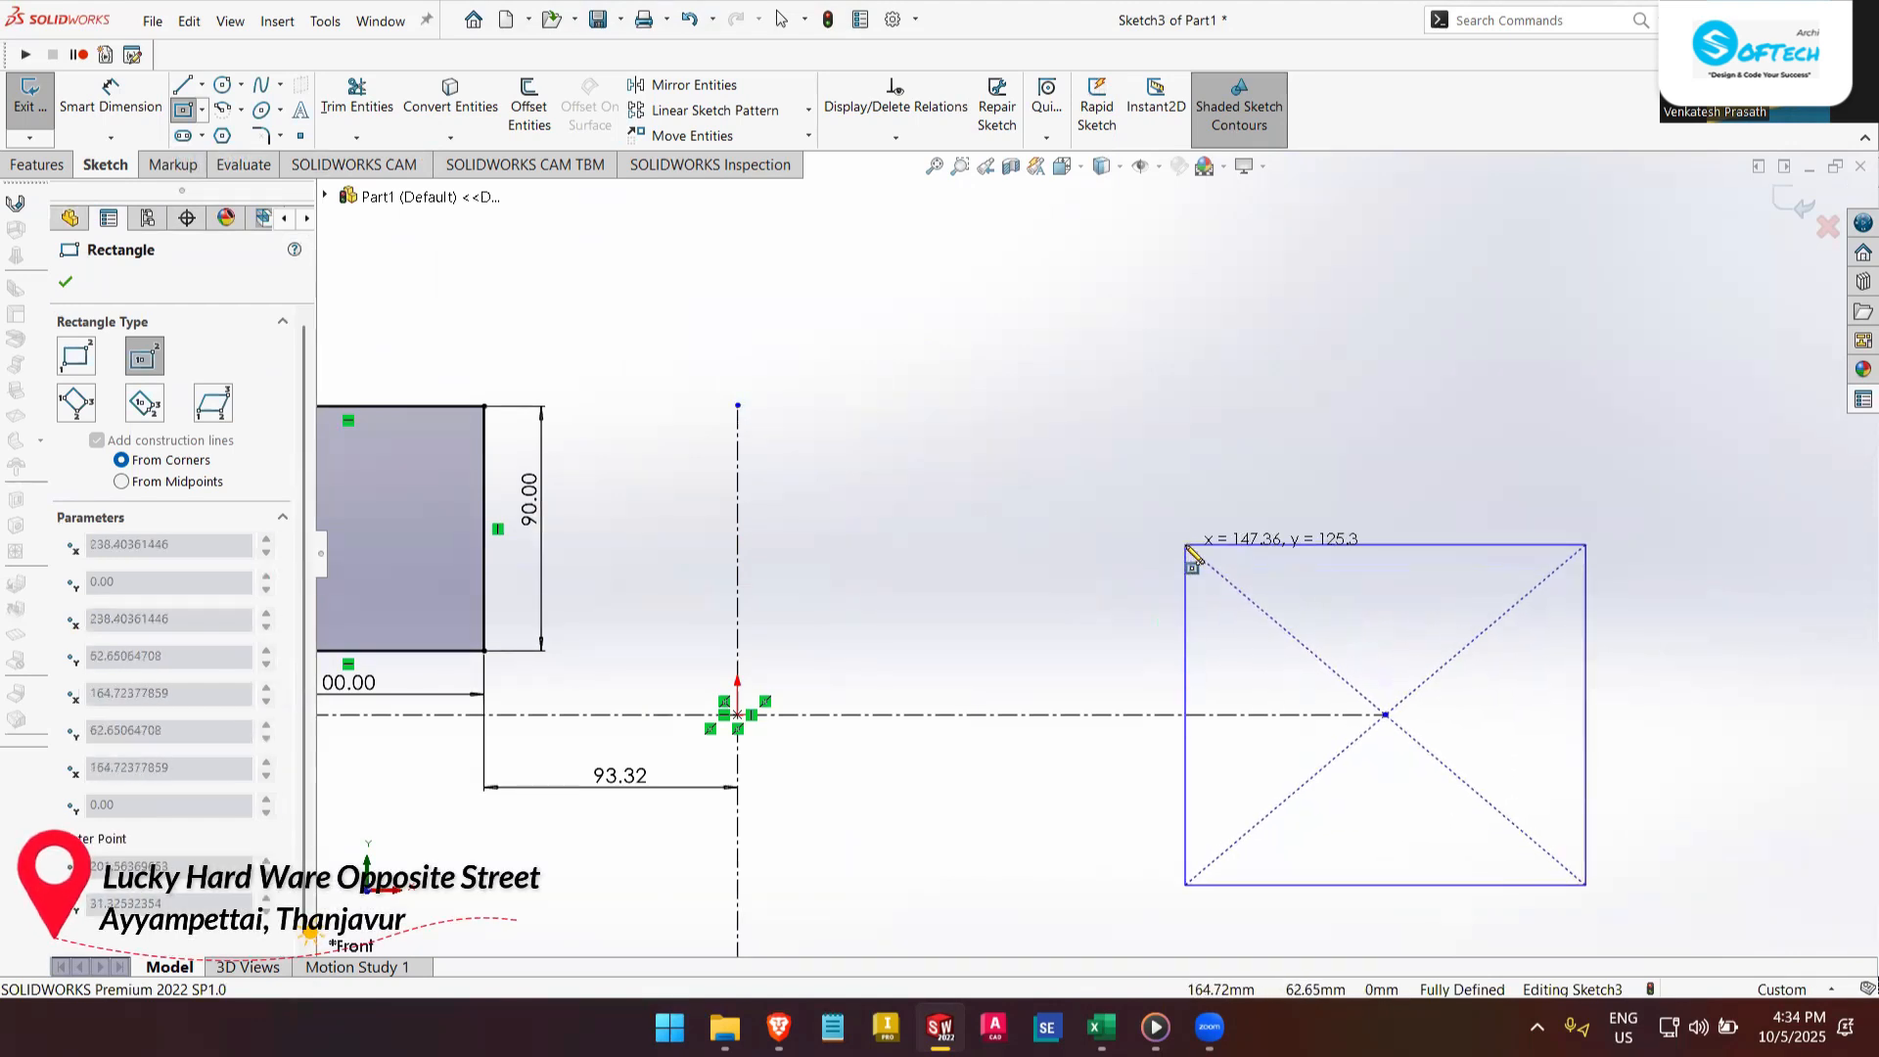
{"action": "left_click", "coordinate": [1183, 543]}
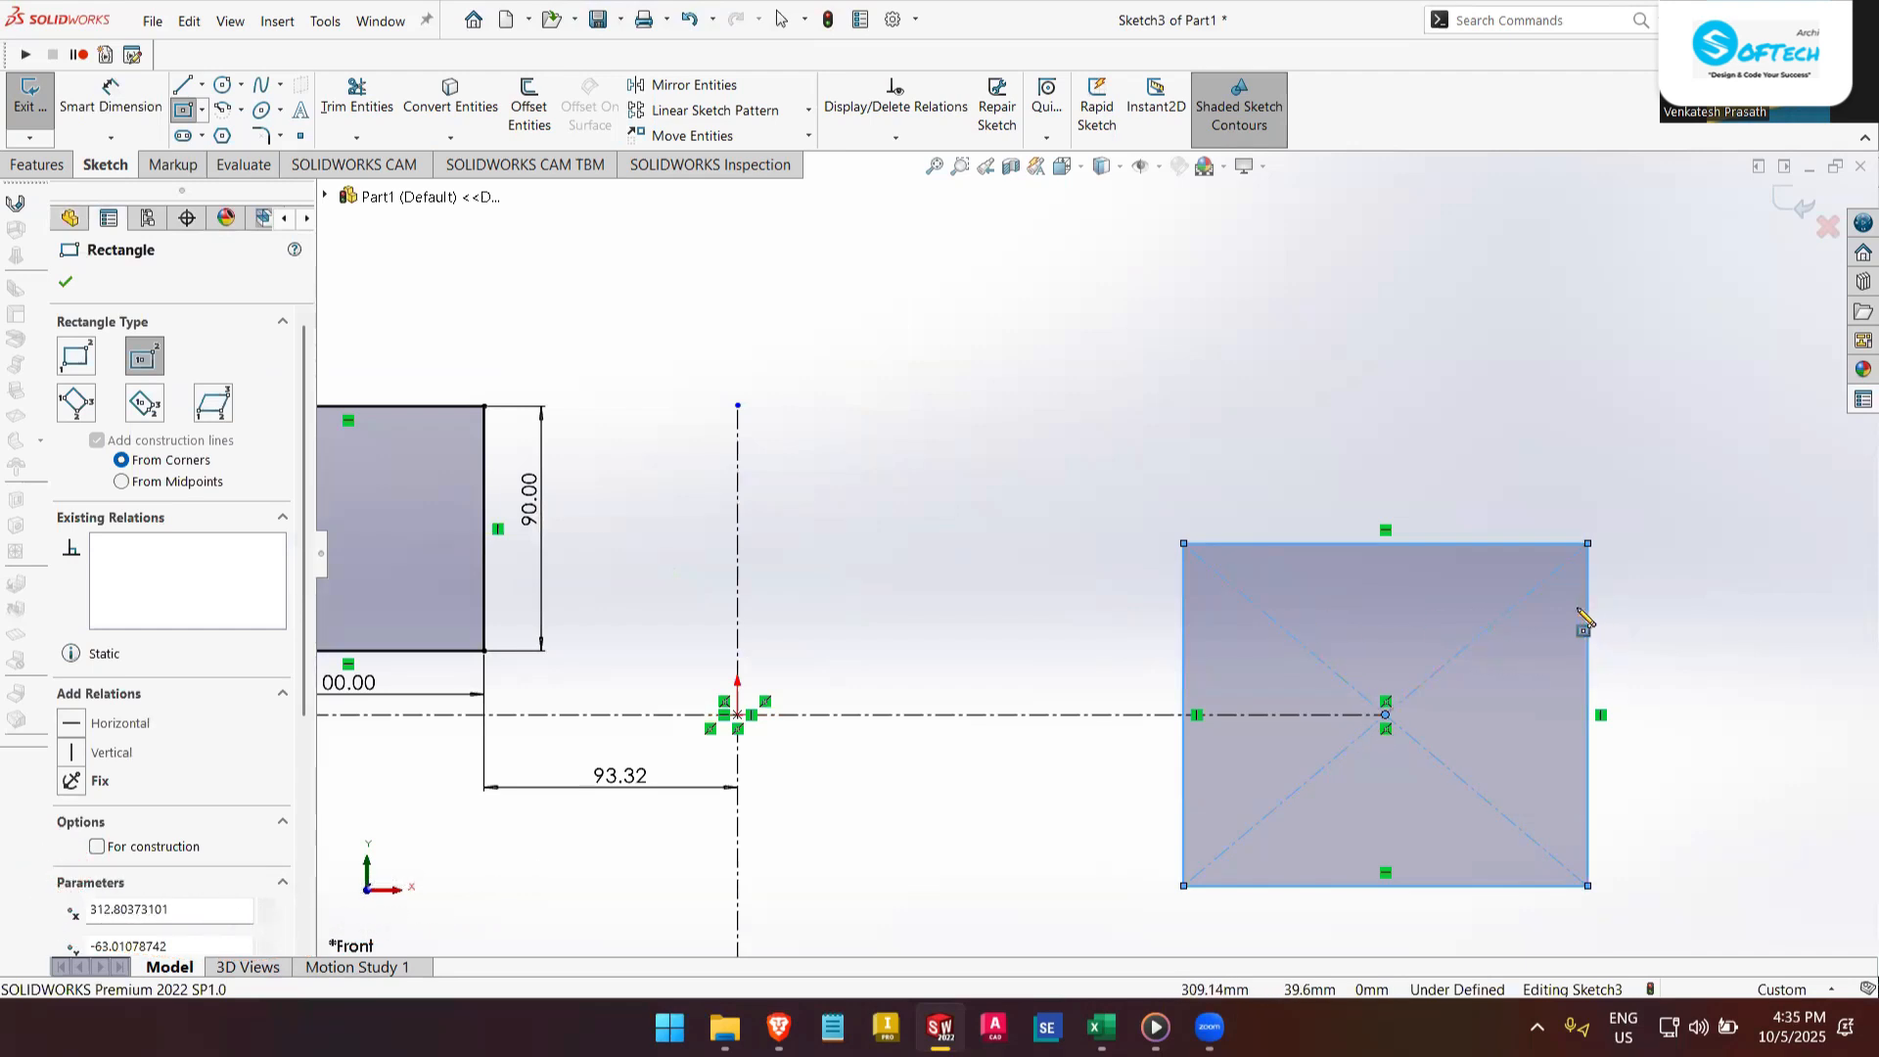
{"action": "key", "text": "Escape"}
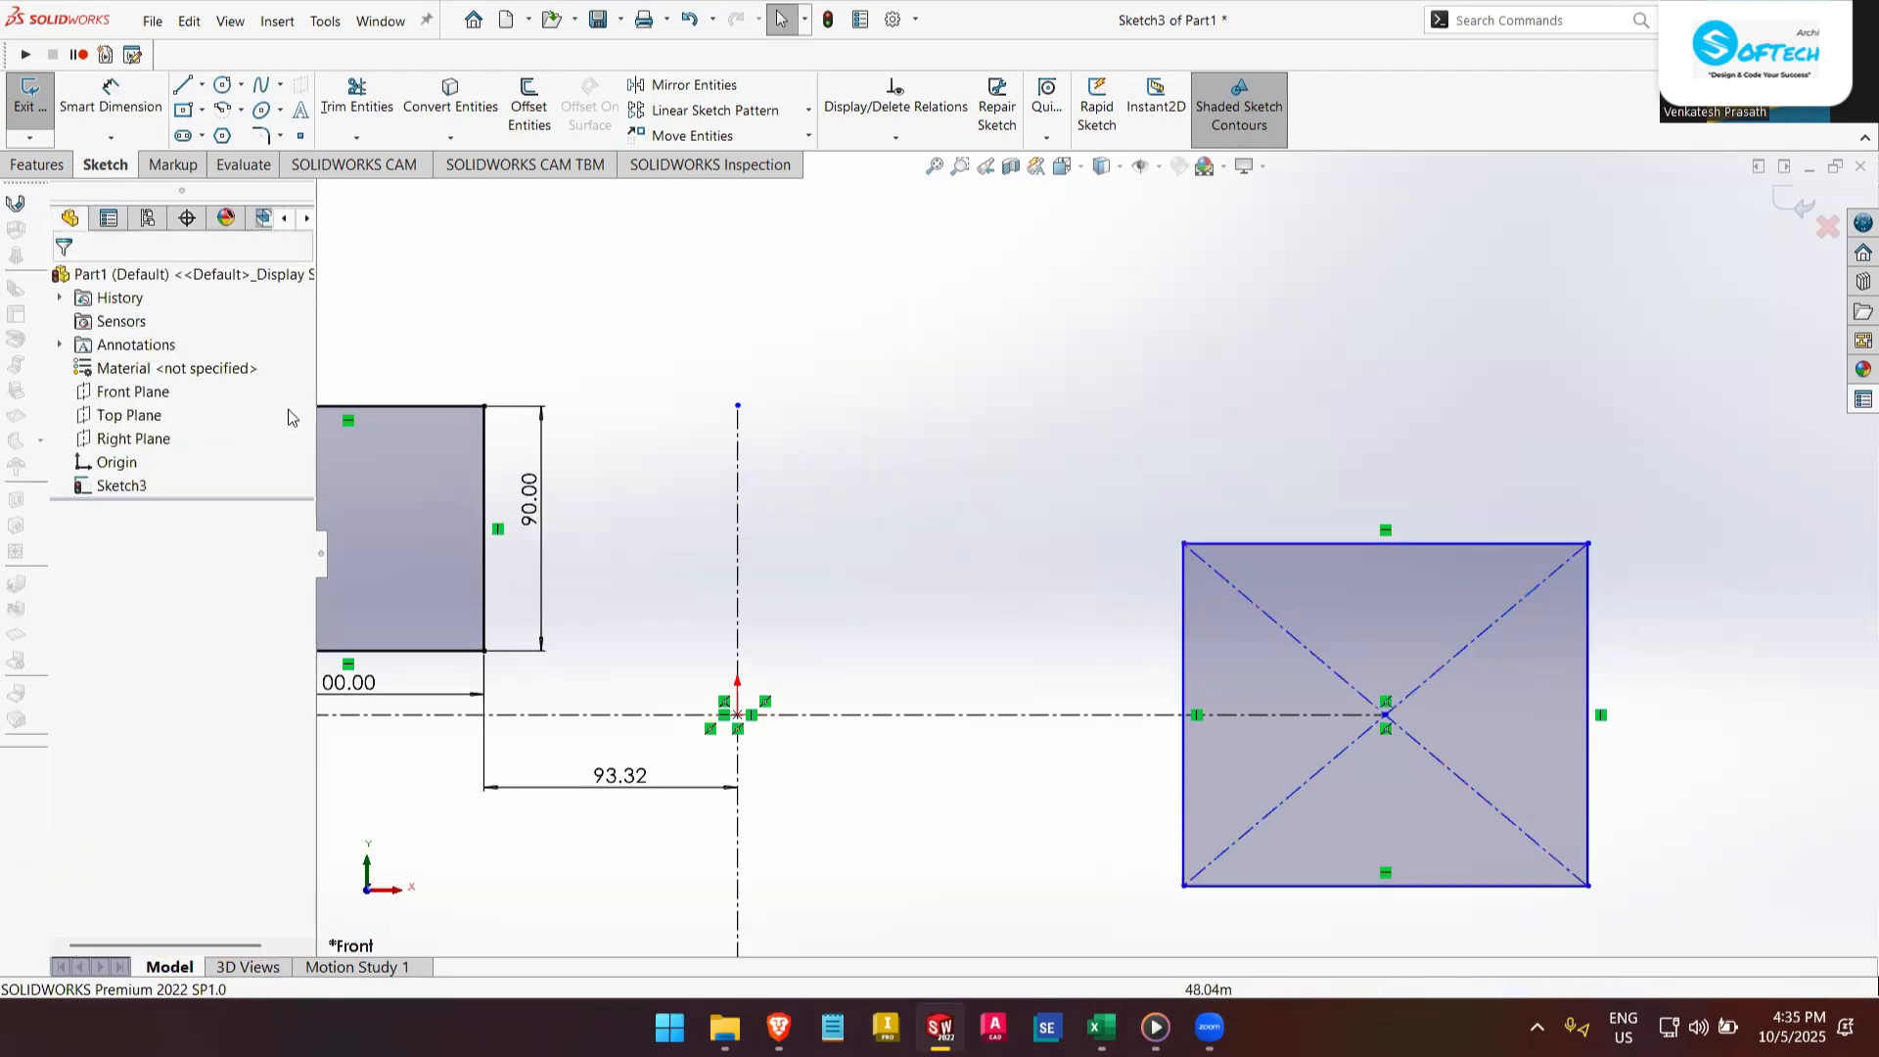
- Dimension the center rectangle's width and height, keeping both sizes as drawn
{"action": "left_click", "coordinate": [115, 101]}
{"action": "left_click", "coordinate": [1426, 532]}
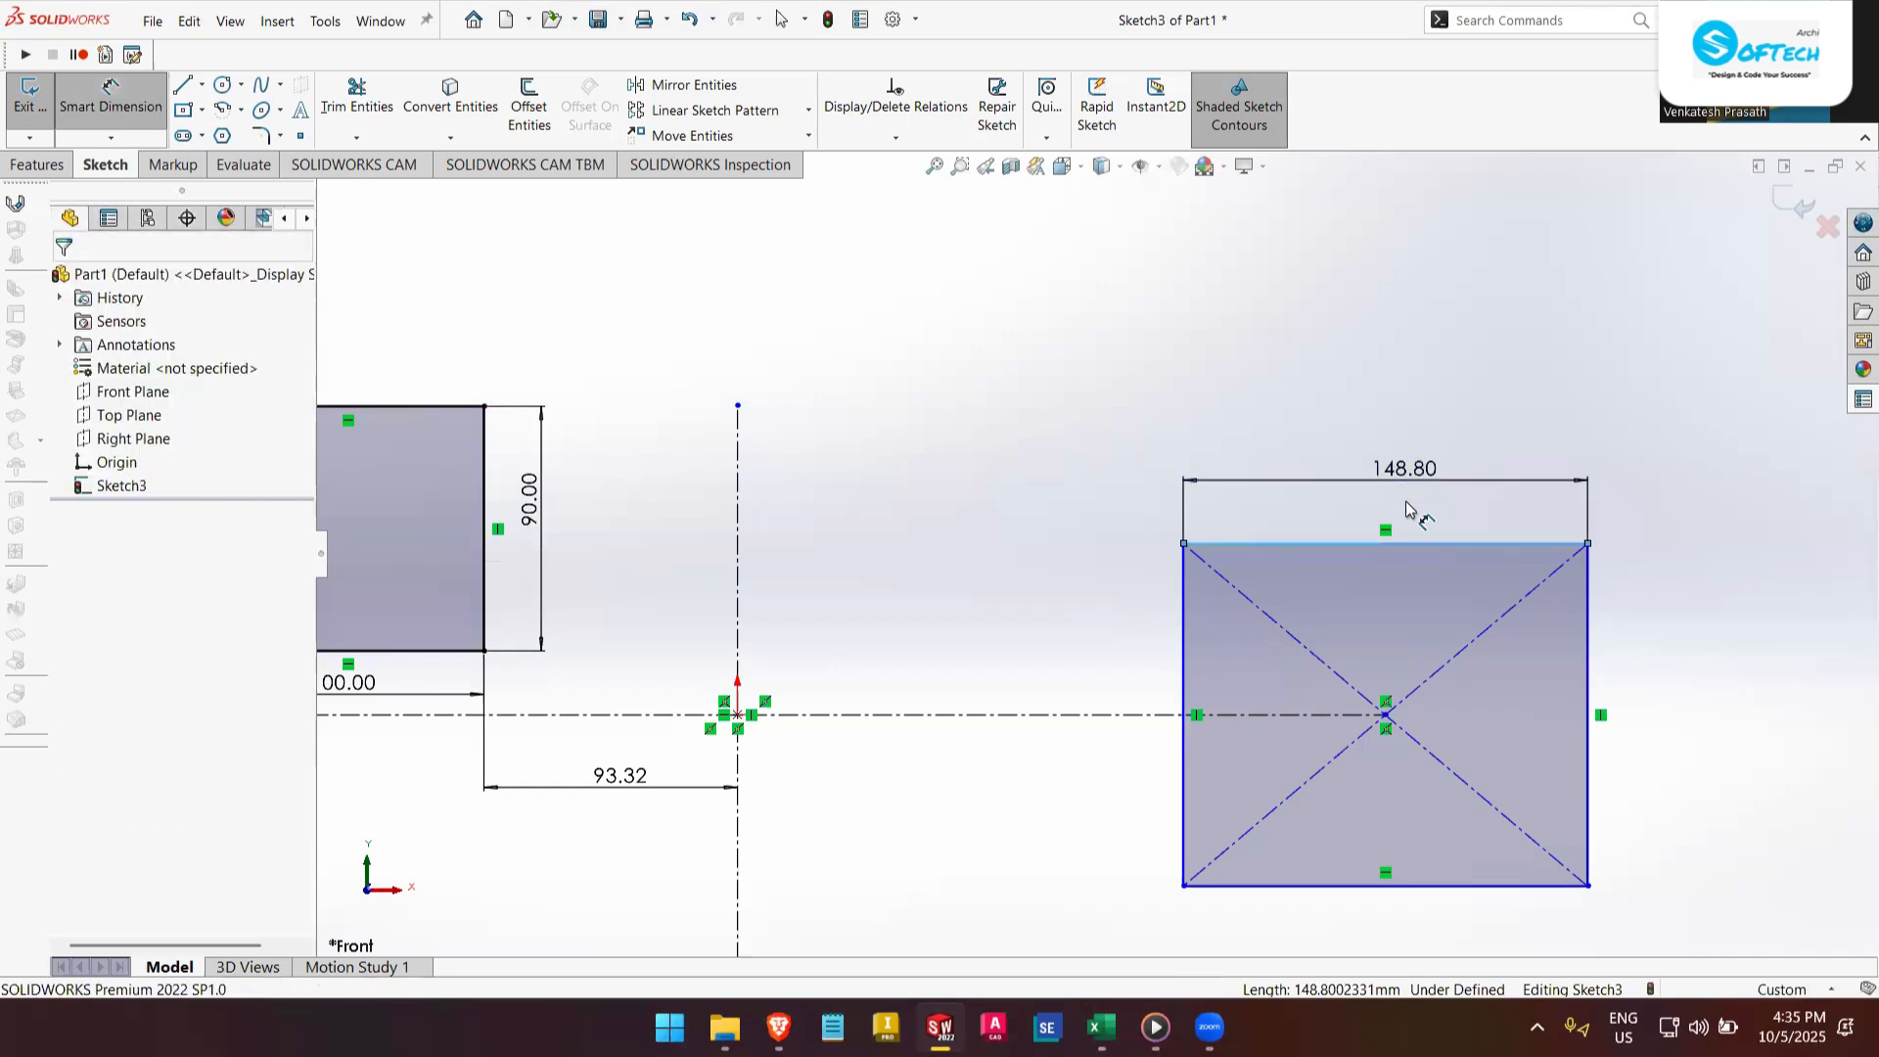
{"action": "left_click", "coordinate": [1409, 468]}
{"action": "key", "text": "Return"}
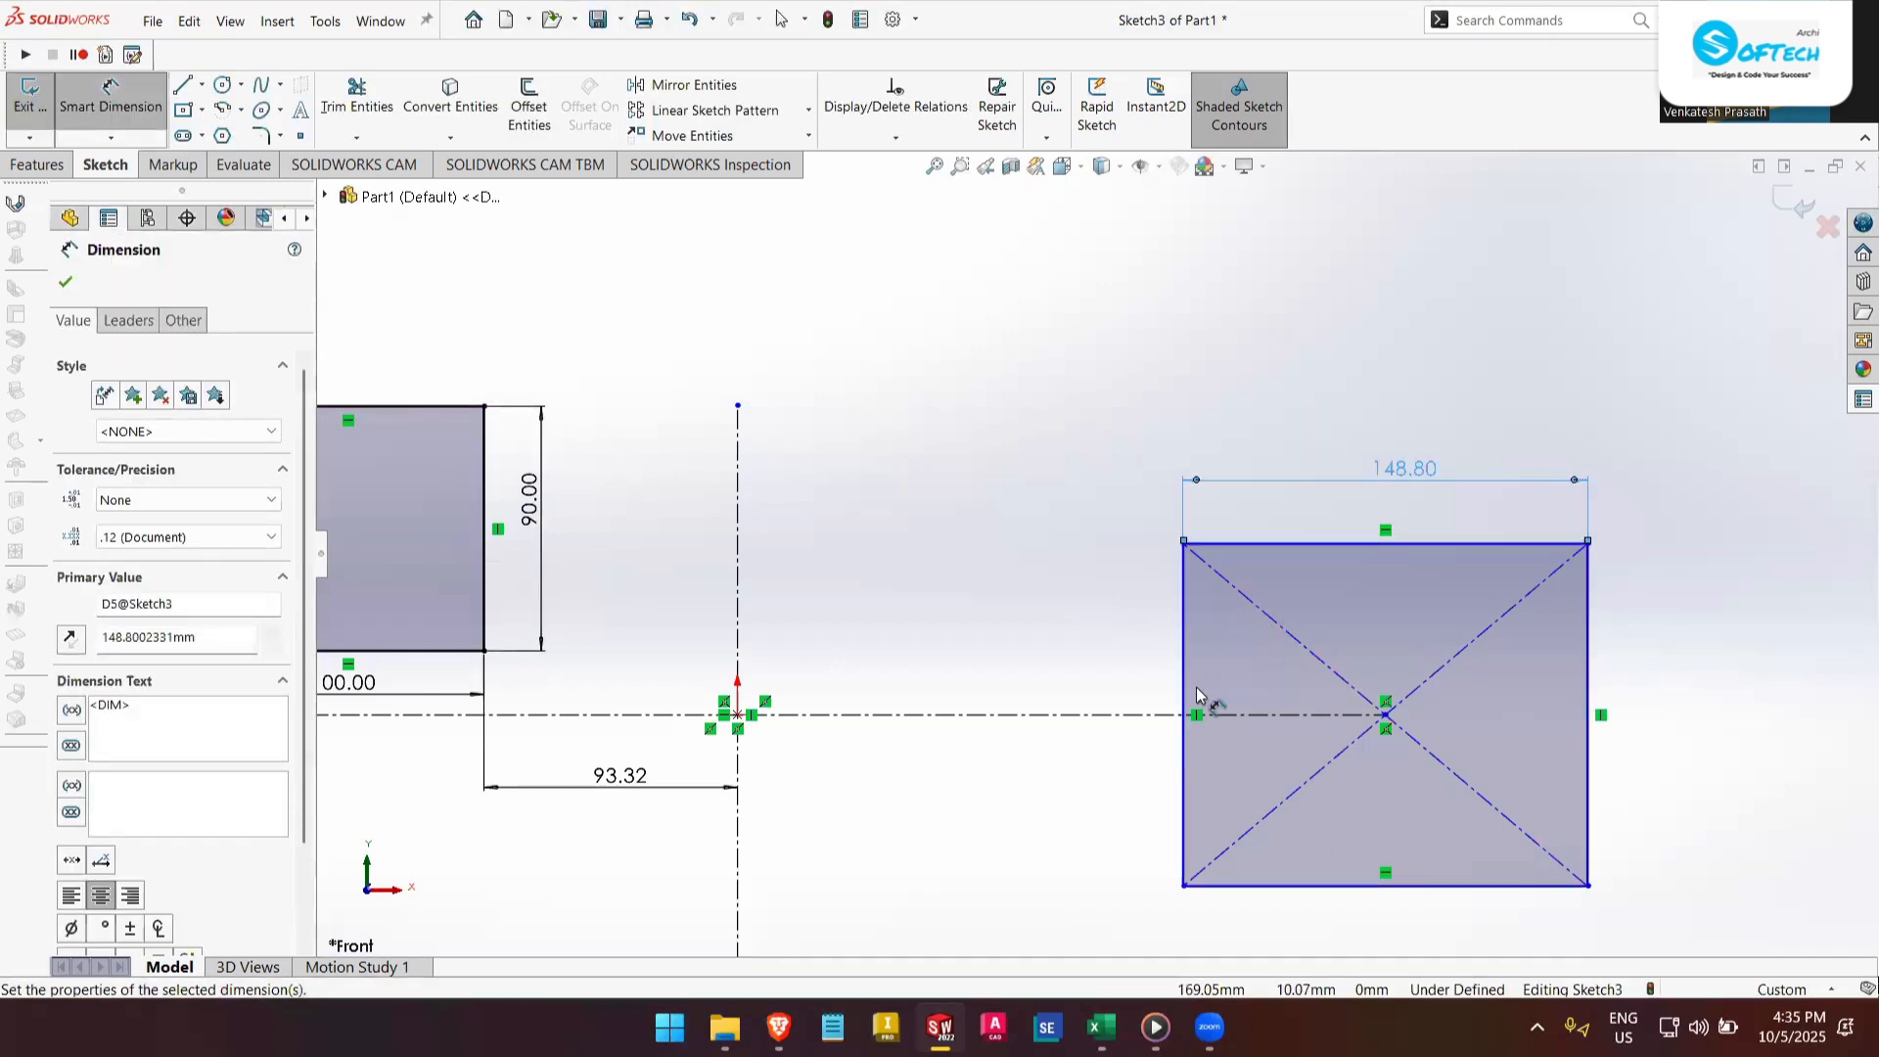
{"action": "left_click", "coordinate": [1186, 687]}
{"action": "left_click", "coordinate": [1125, 688]}
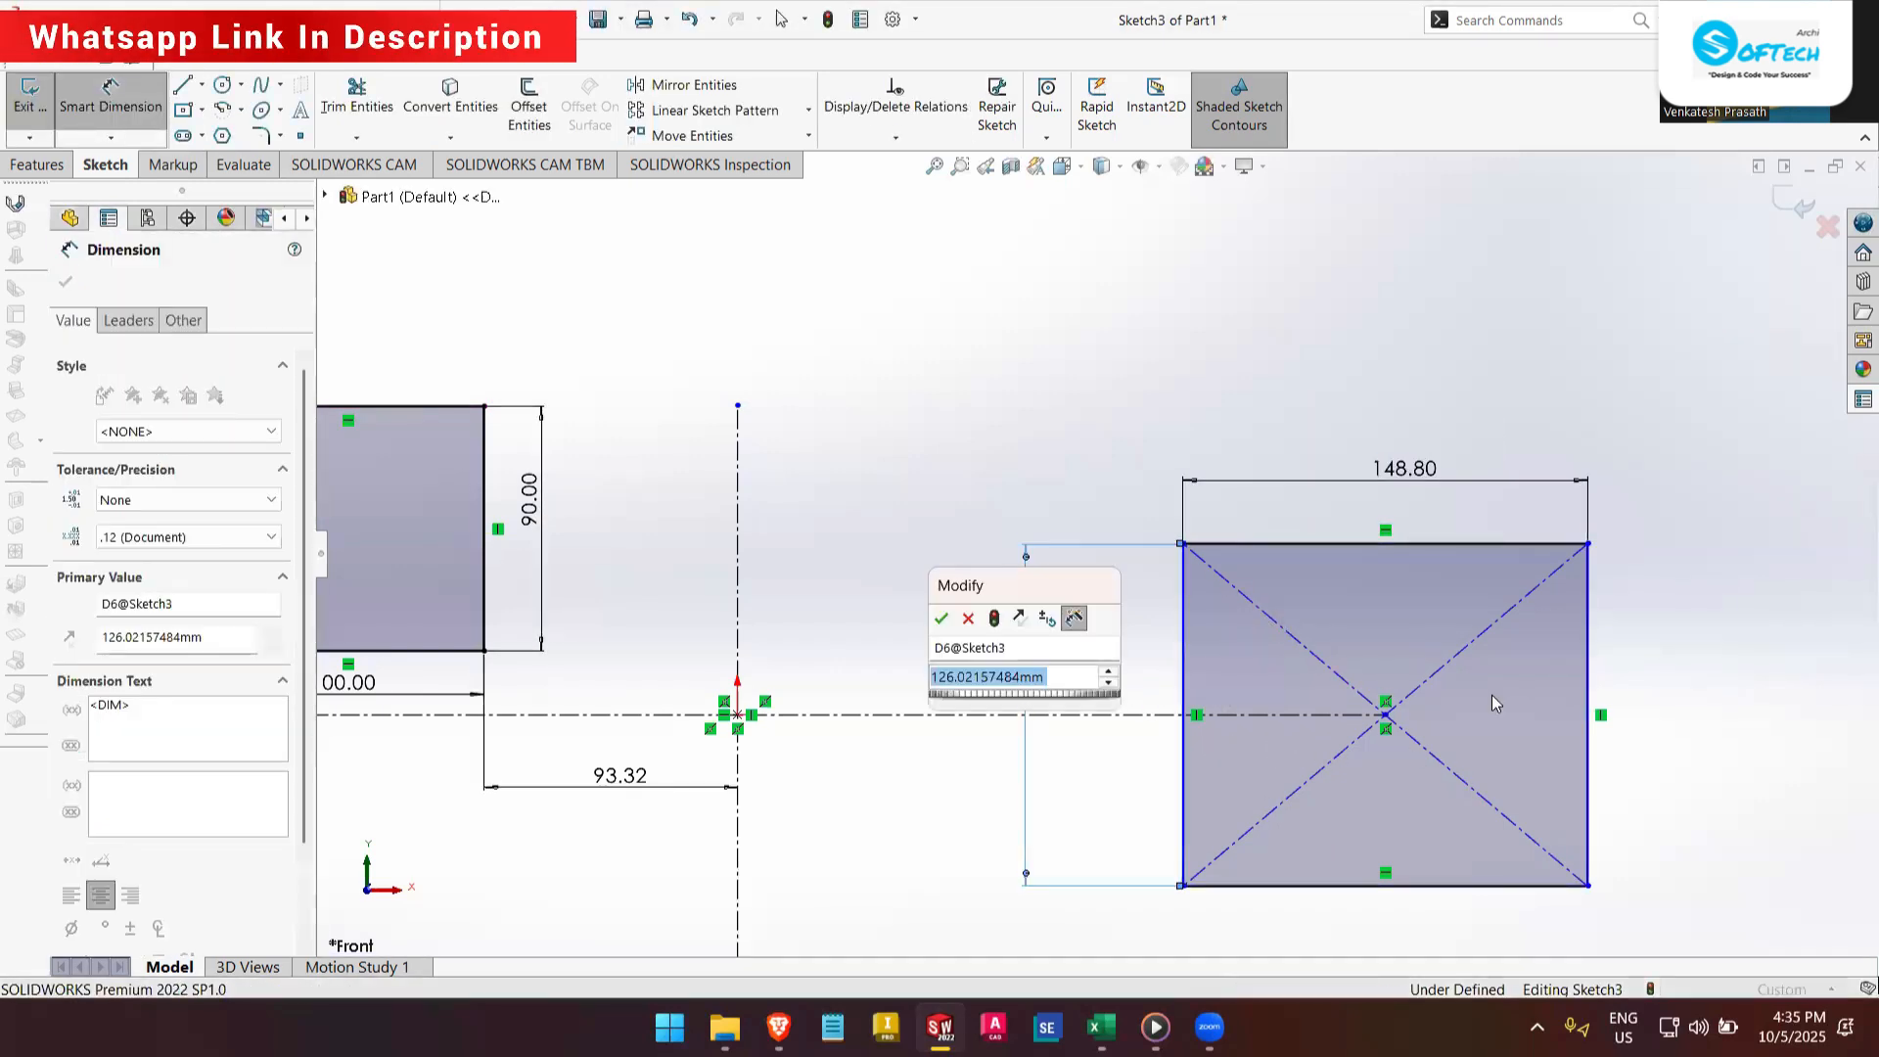
{"action": "key", "text": "Return"}
{"action": "key", "text": "Escape"}
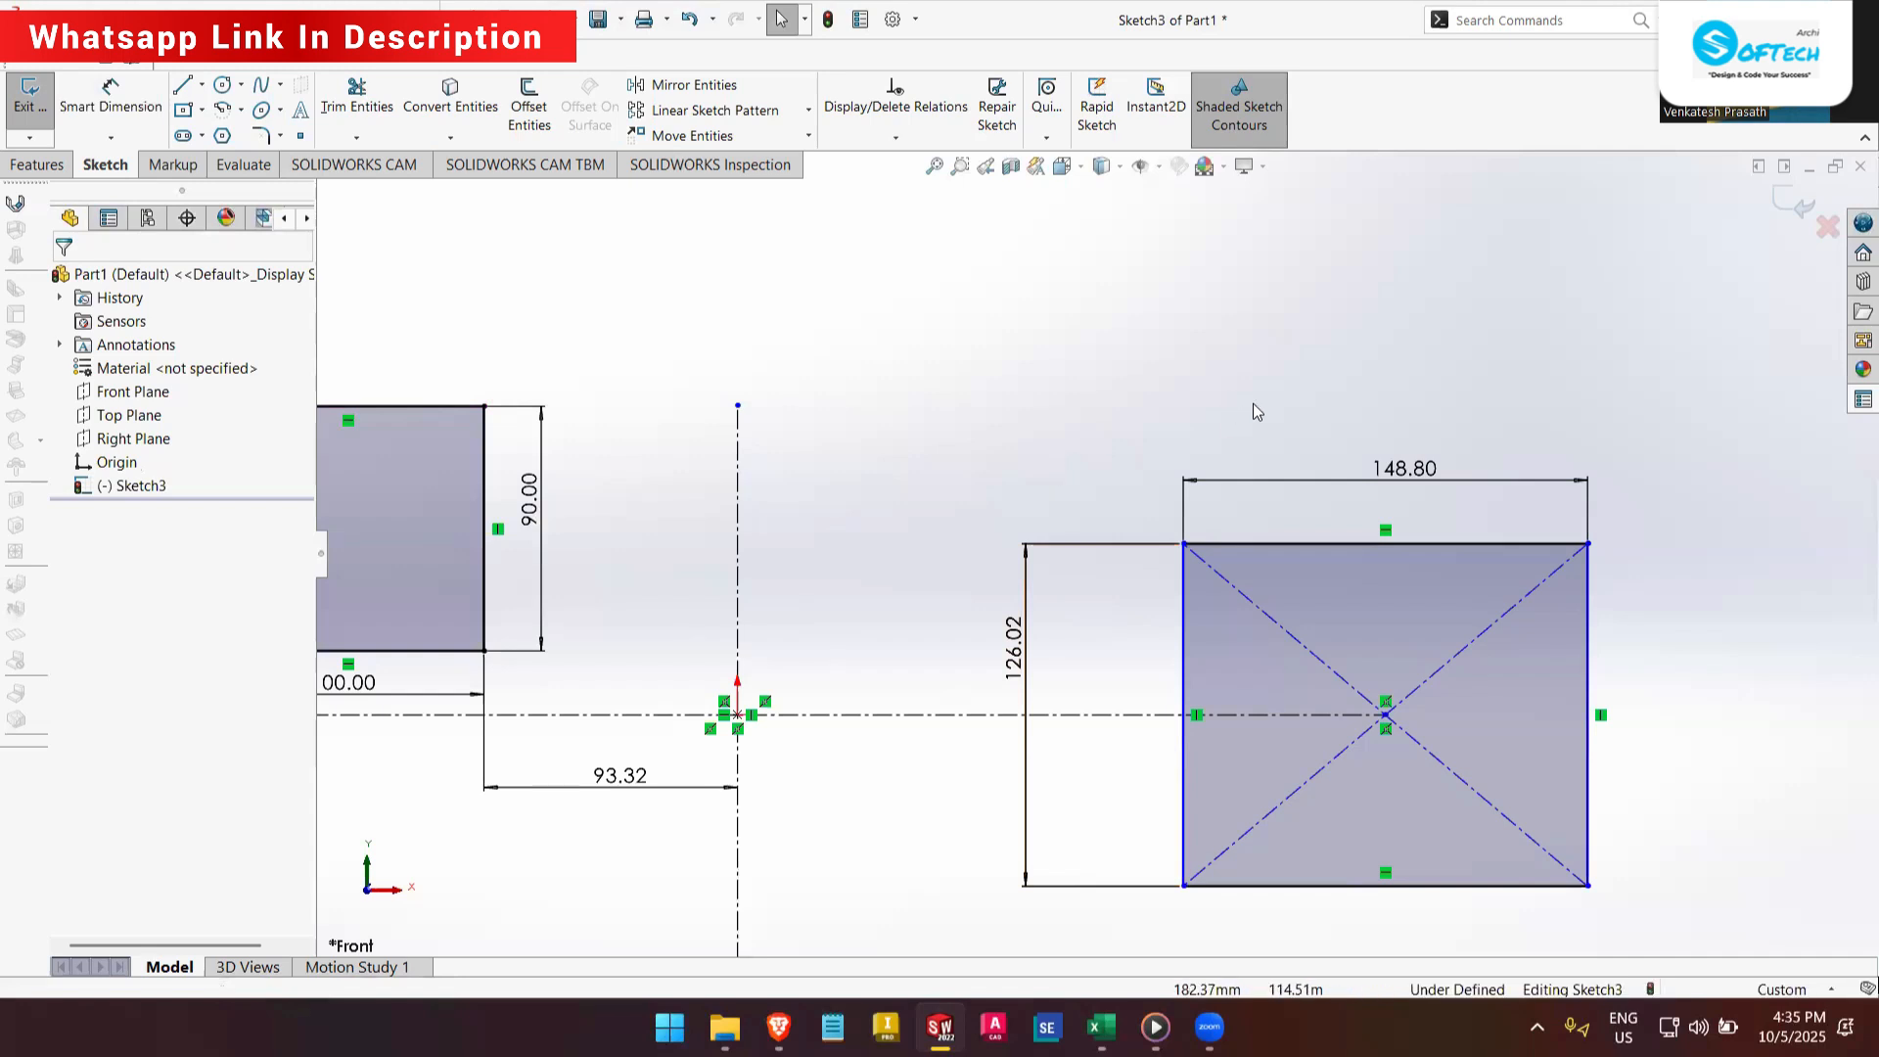
- Sketch a 3 point corner rectangle about 44 by 35 mm with level edges, above and just beyond the vertical construction line's upper end
{"action": "left_click", "coordinate": [201, 110]}
{"action": "mouse_move", "coordinate": [179, 83]}
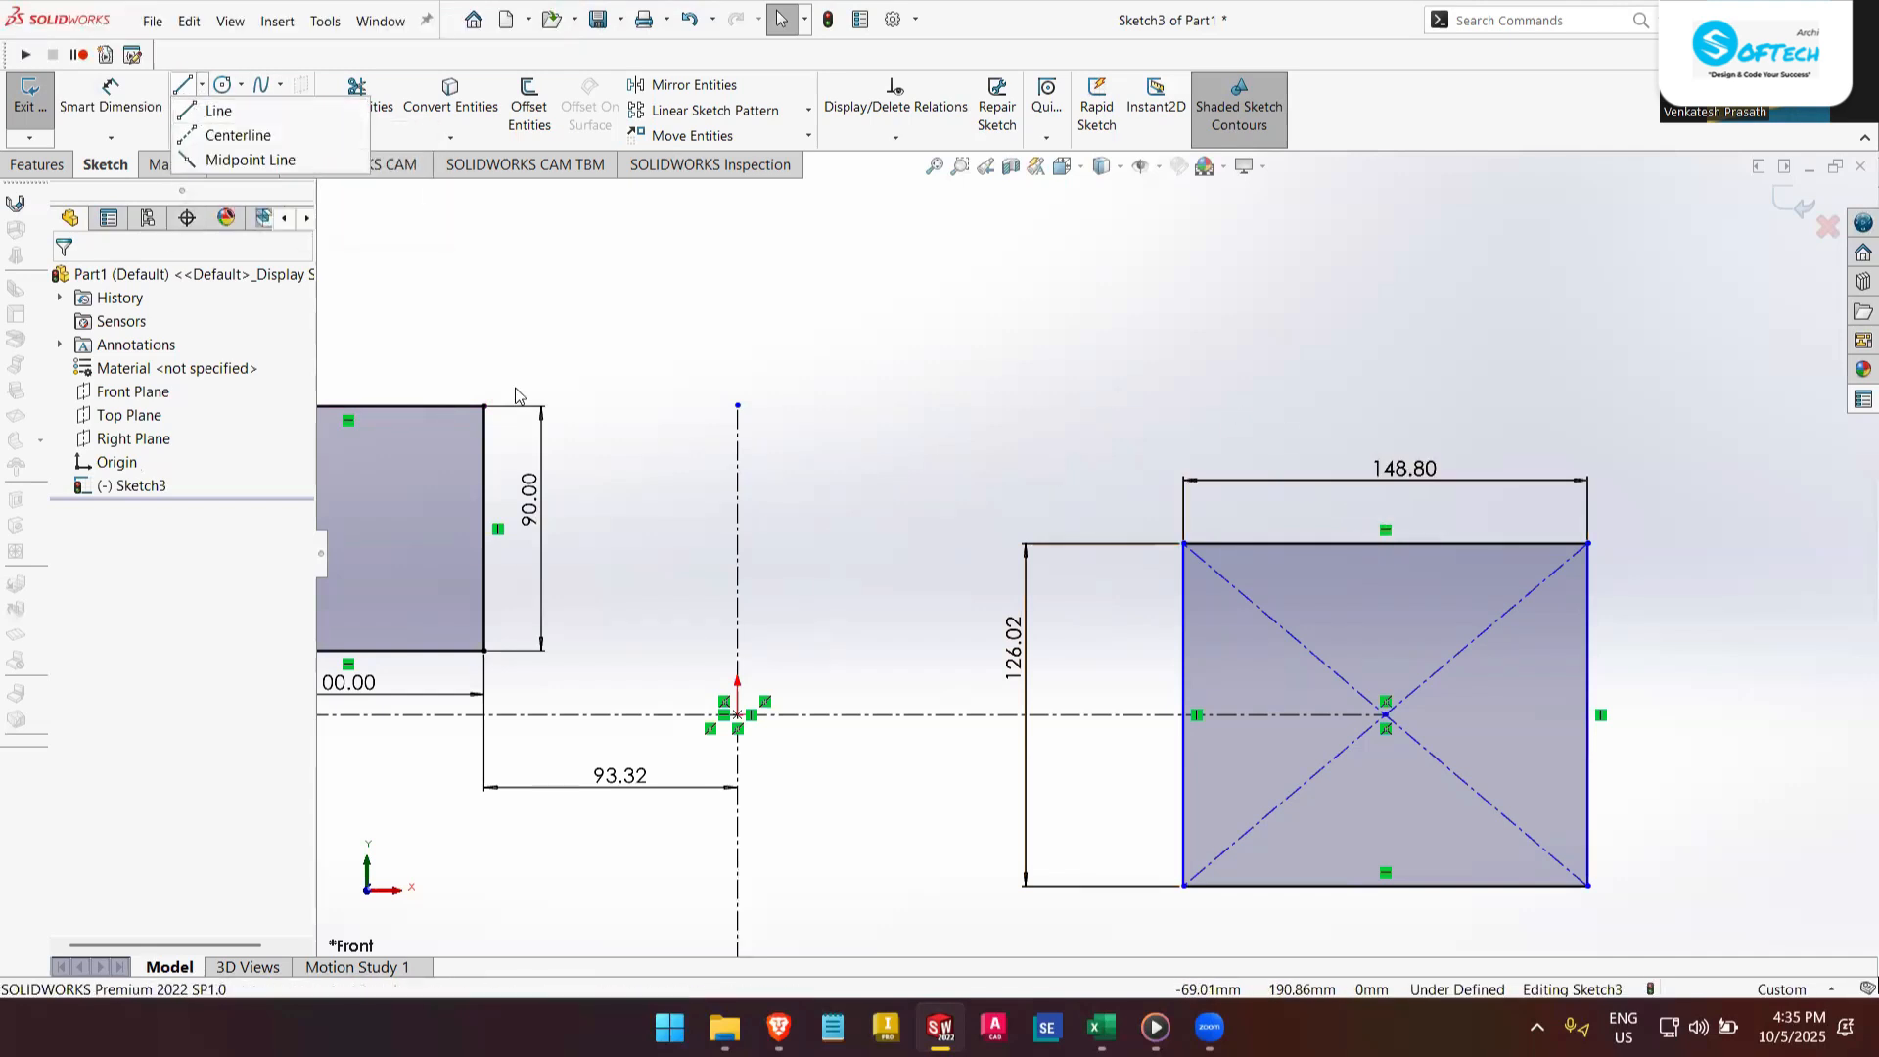
{"action": "left_click", "coordinate": [201, 110]}
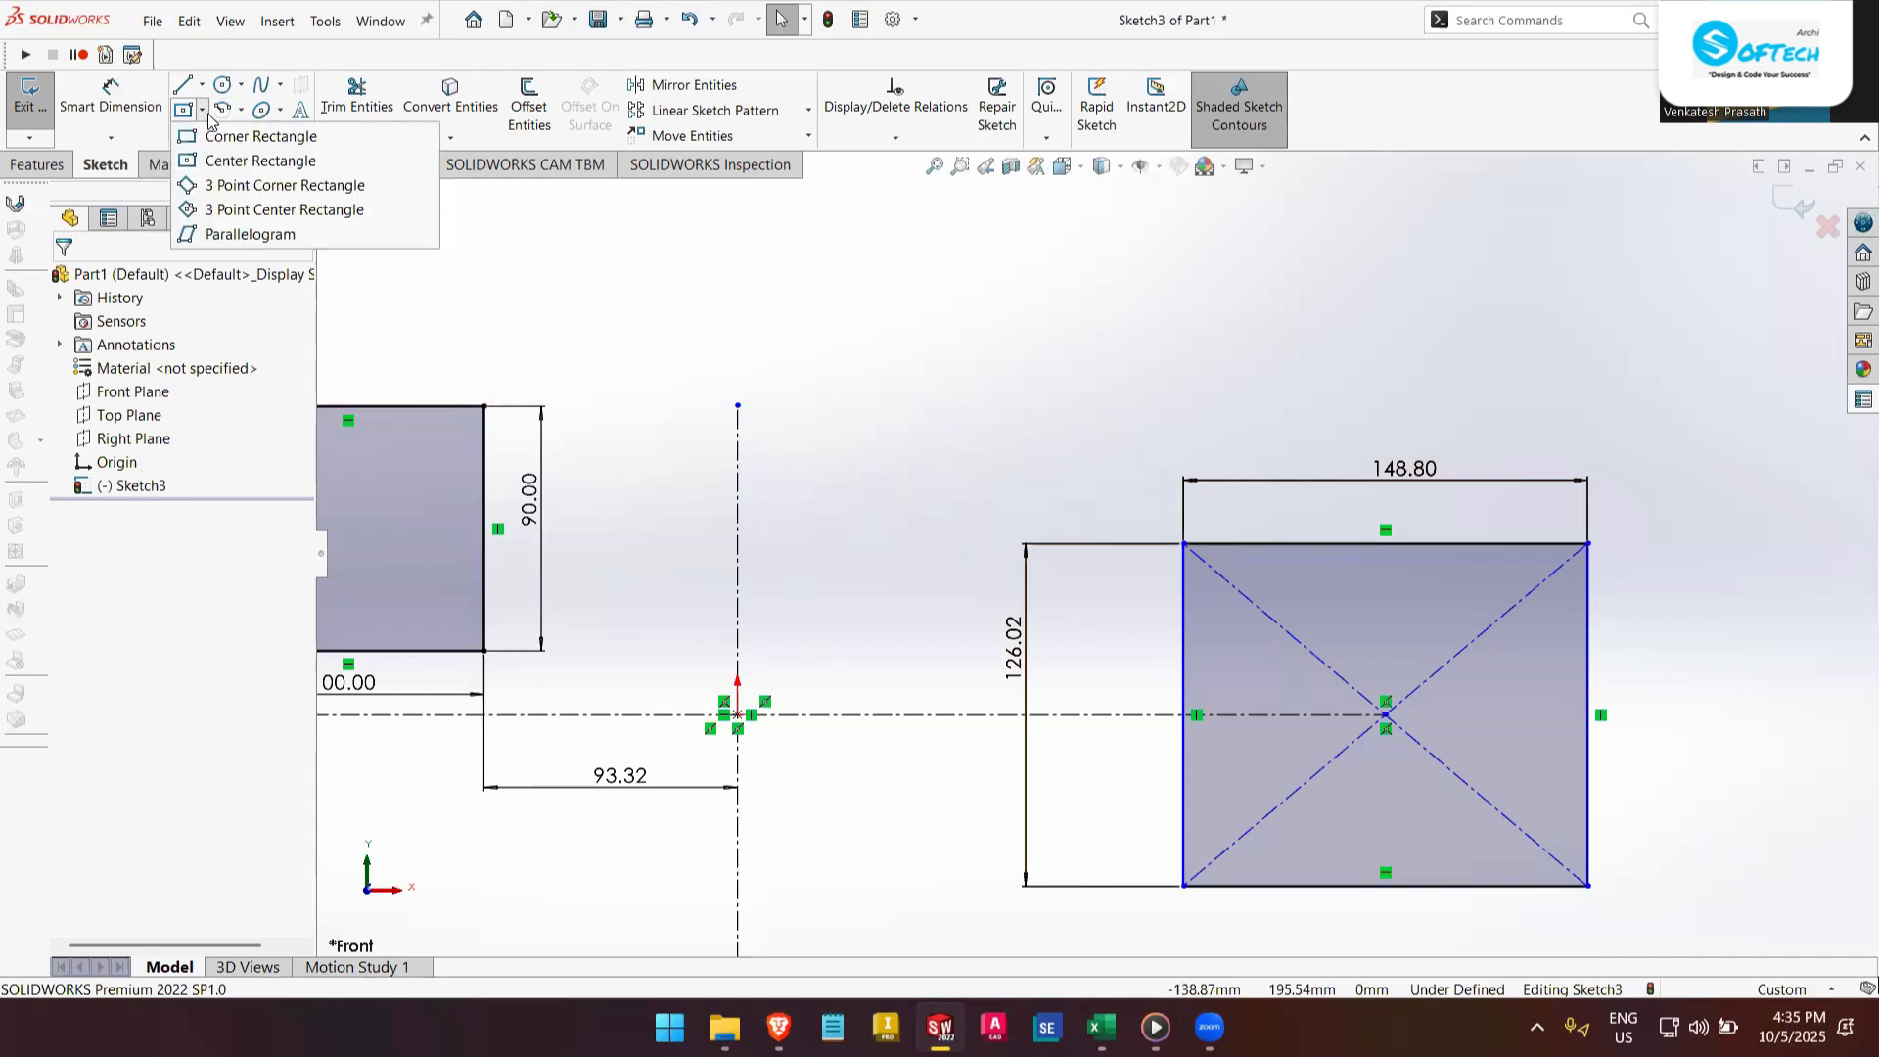
{"action": "left_click", "coordinate": [240, 195]}
{"action": "left_click", "coordinate": [797, 242]}
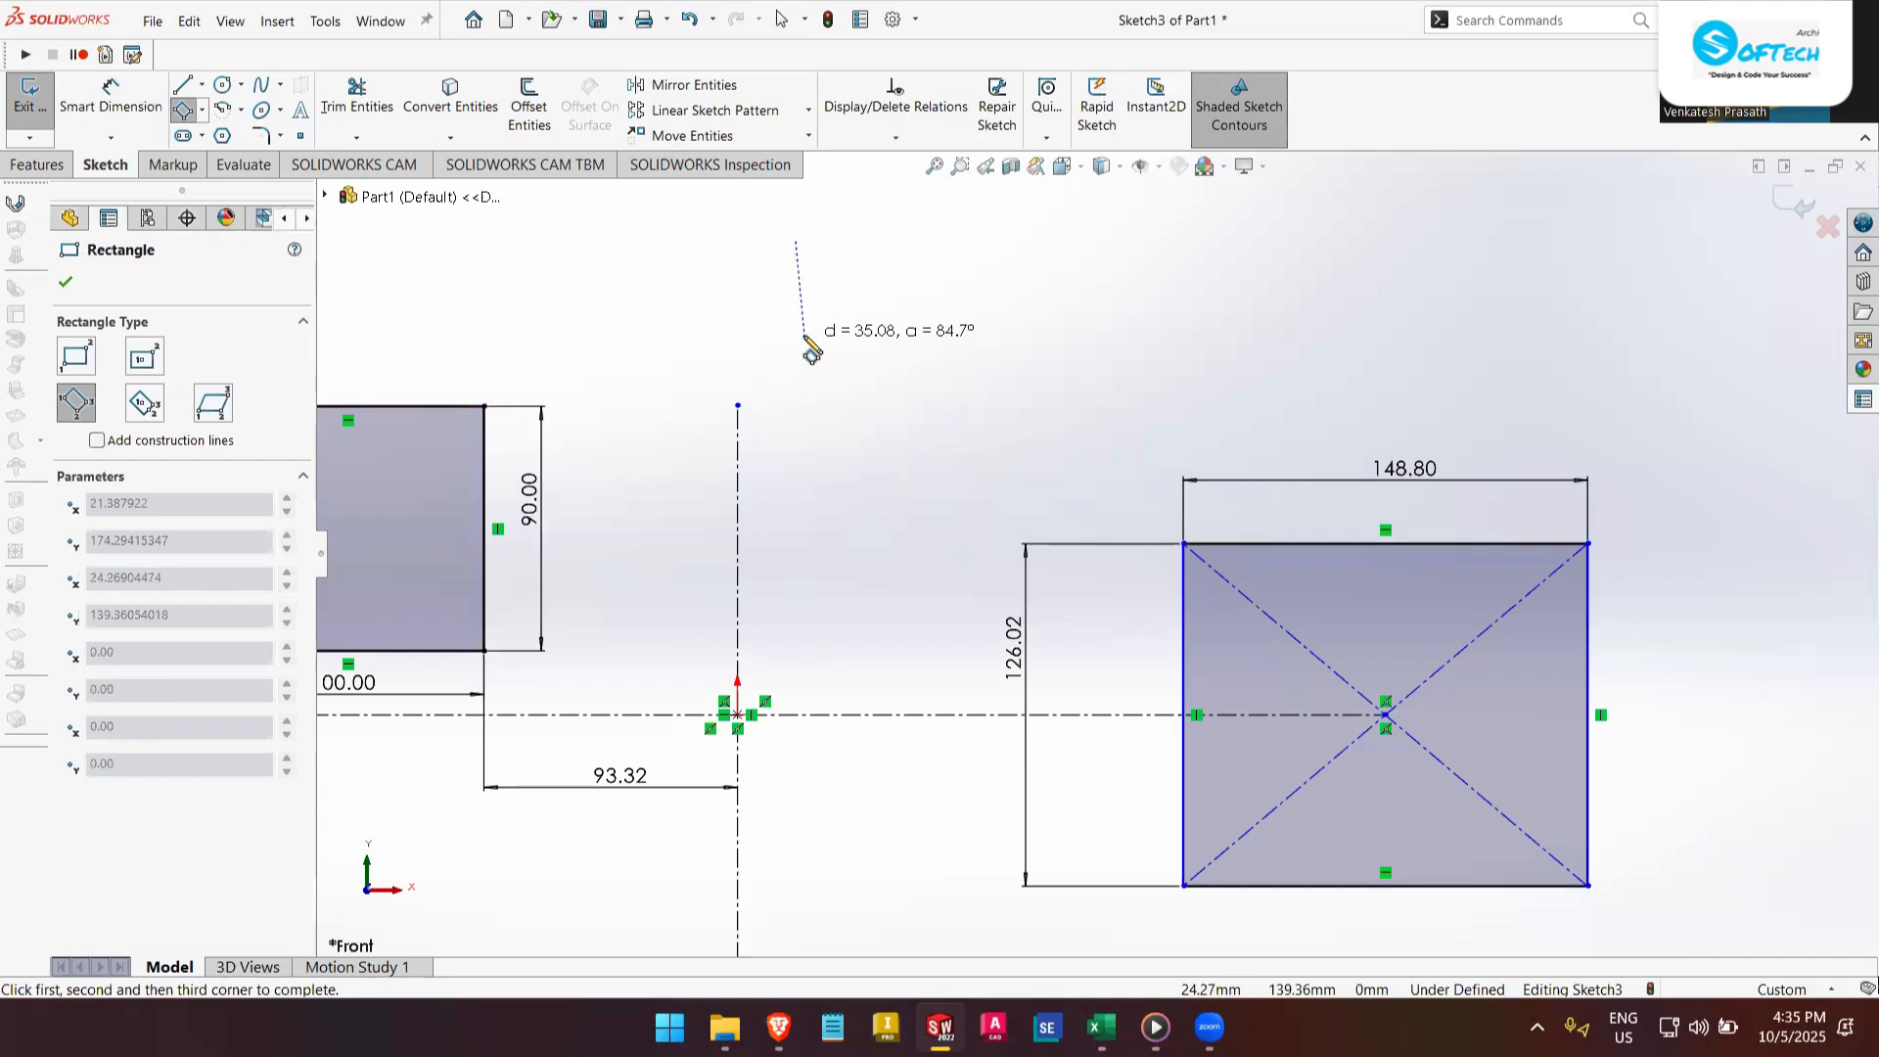
{"action": "left_click", "coordinate": [916, 242]}
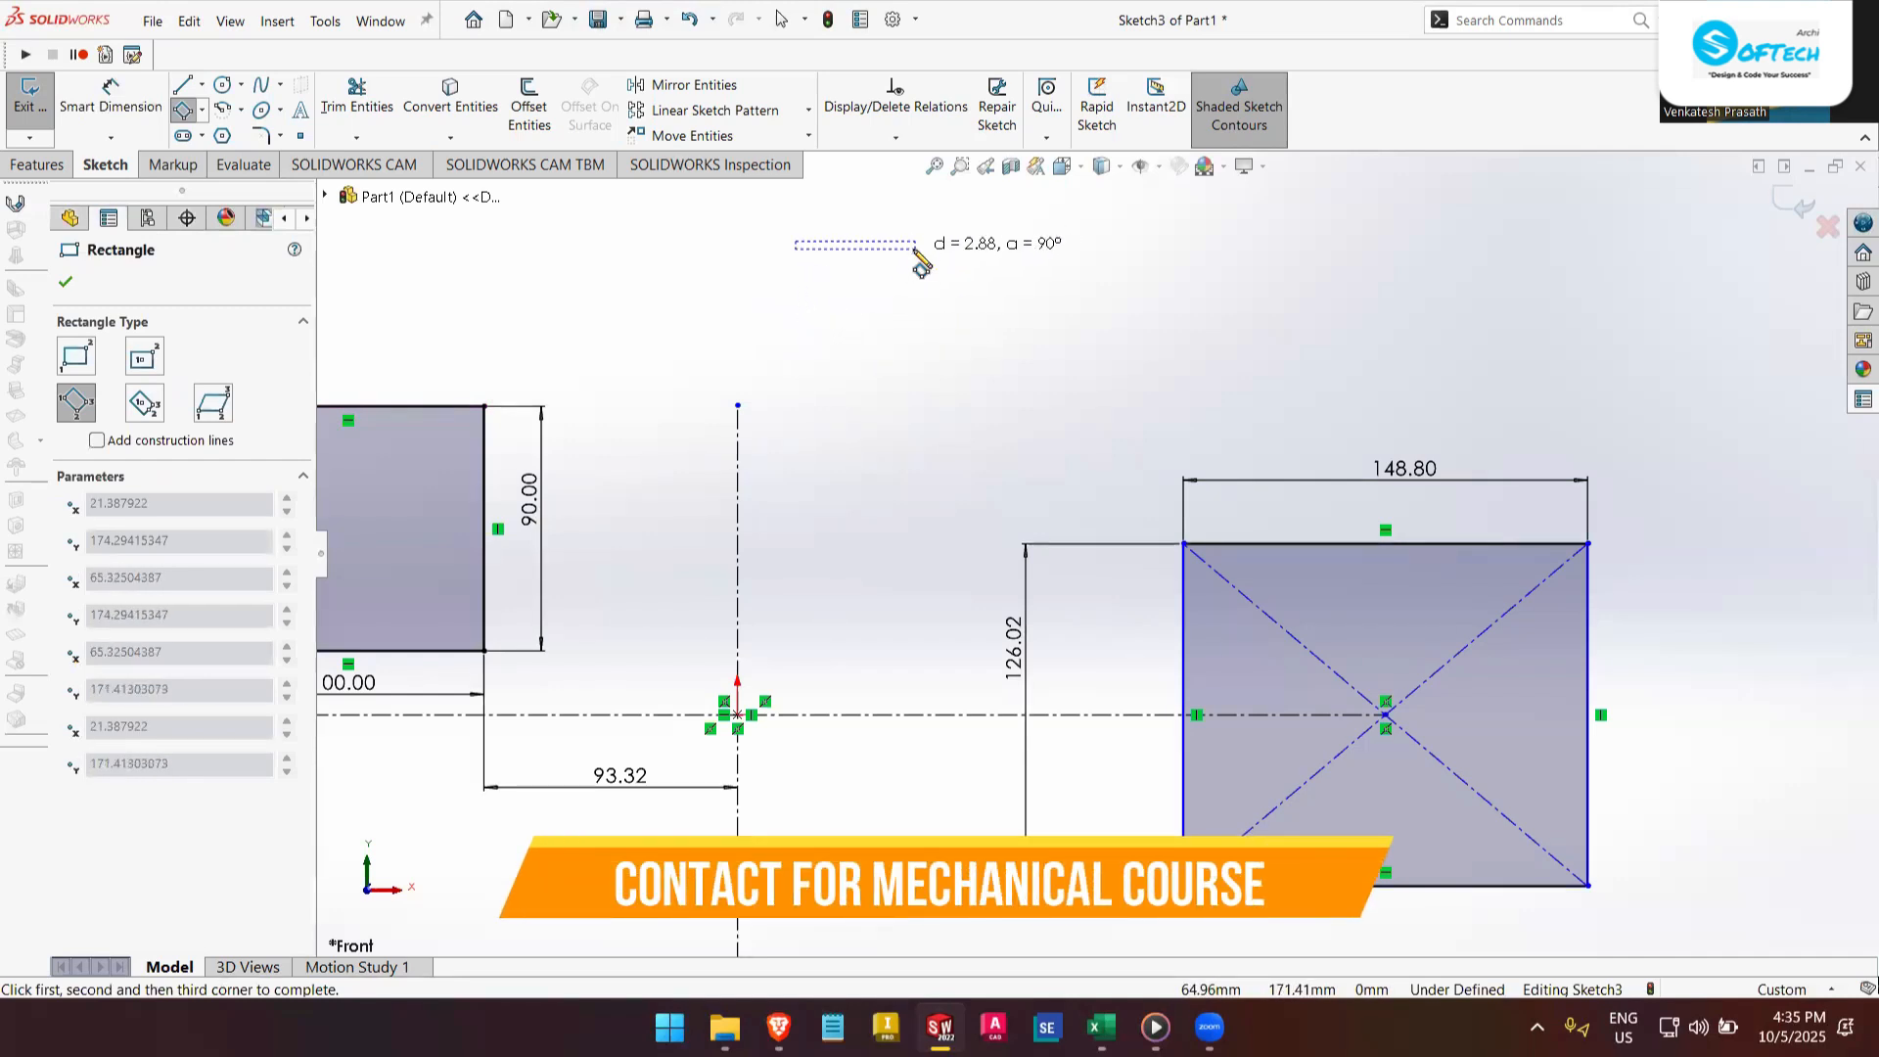
{"action": "left_click", "coordinate": [915, 339]}
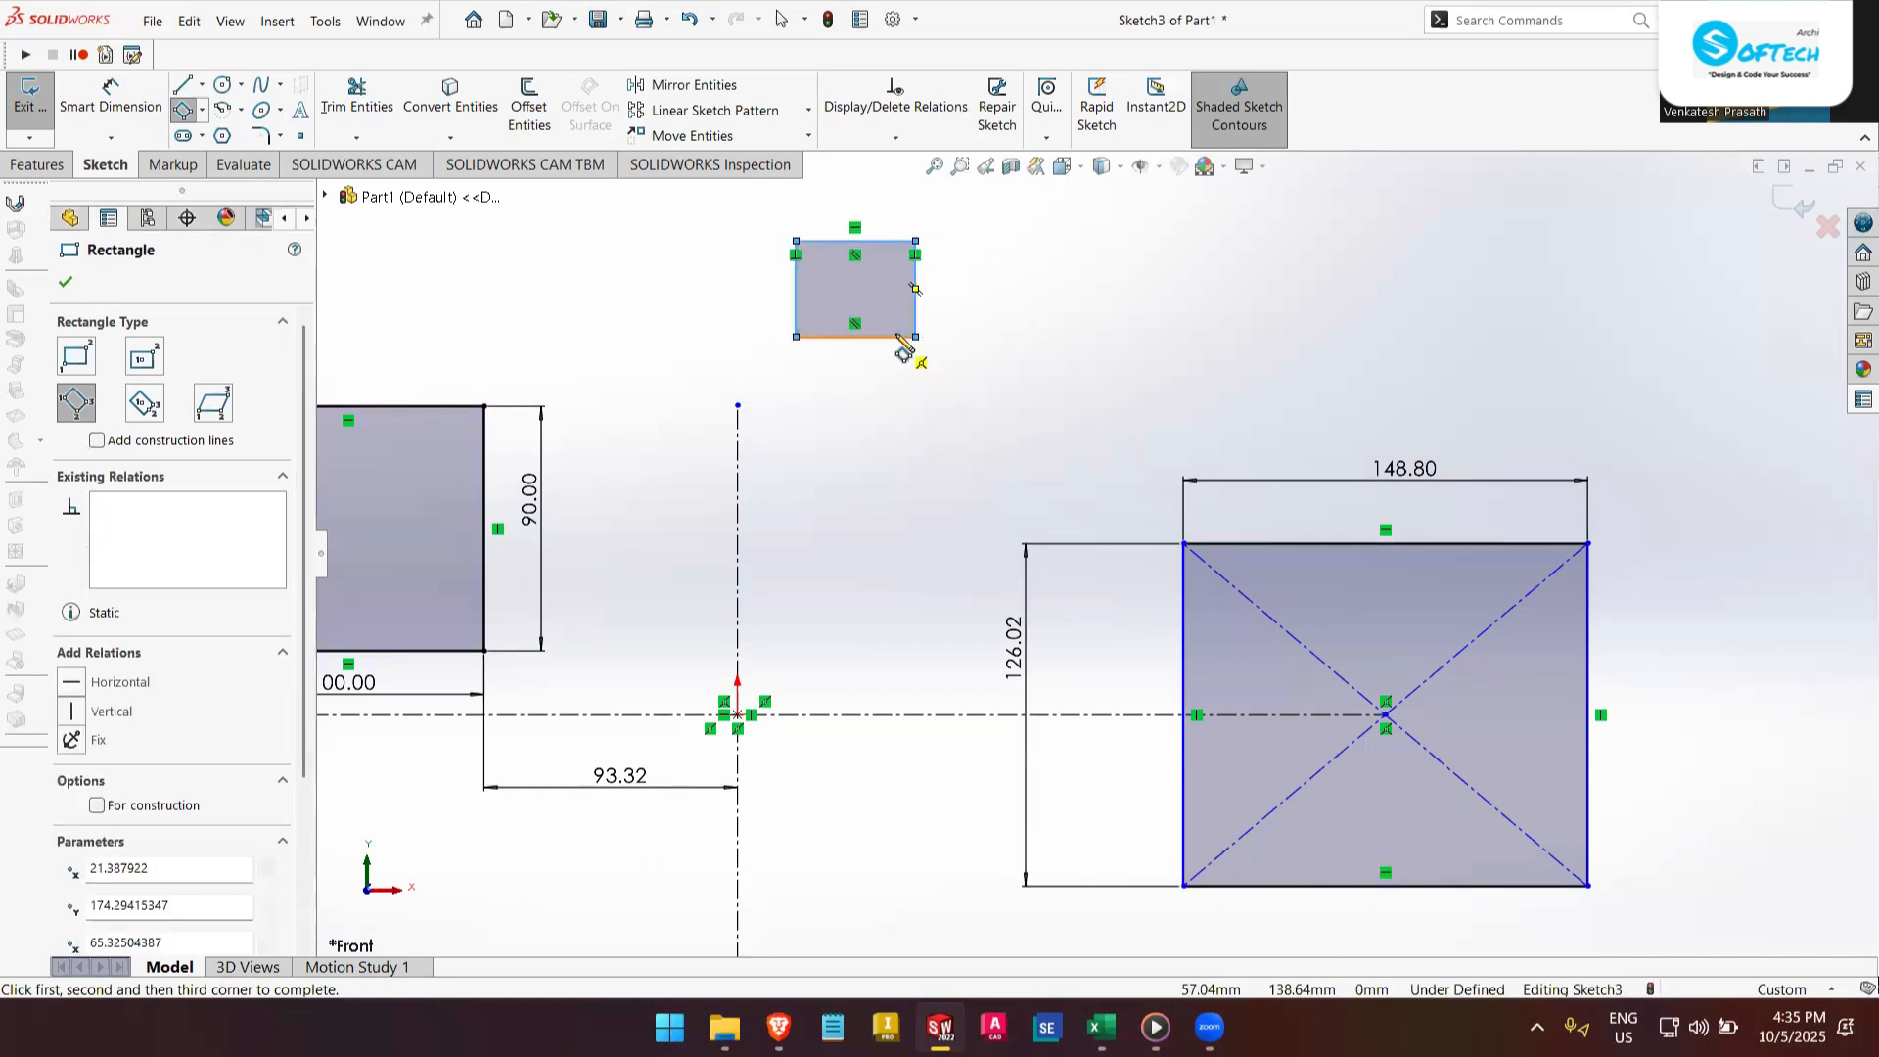
- Sketch a 3 point center rectangle about 86 by 75 mm with level edges, just above the dimensioned center rectangle
{"action": "left_click", "coordinate": [201, 110]}
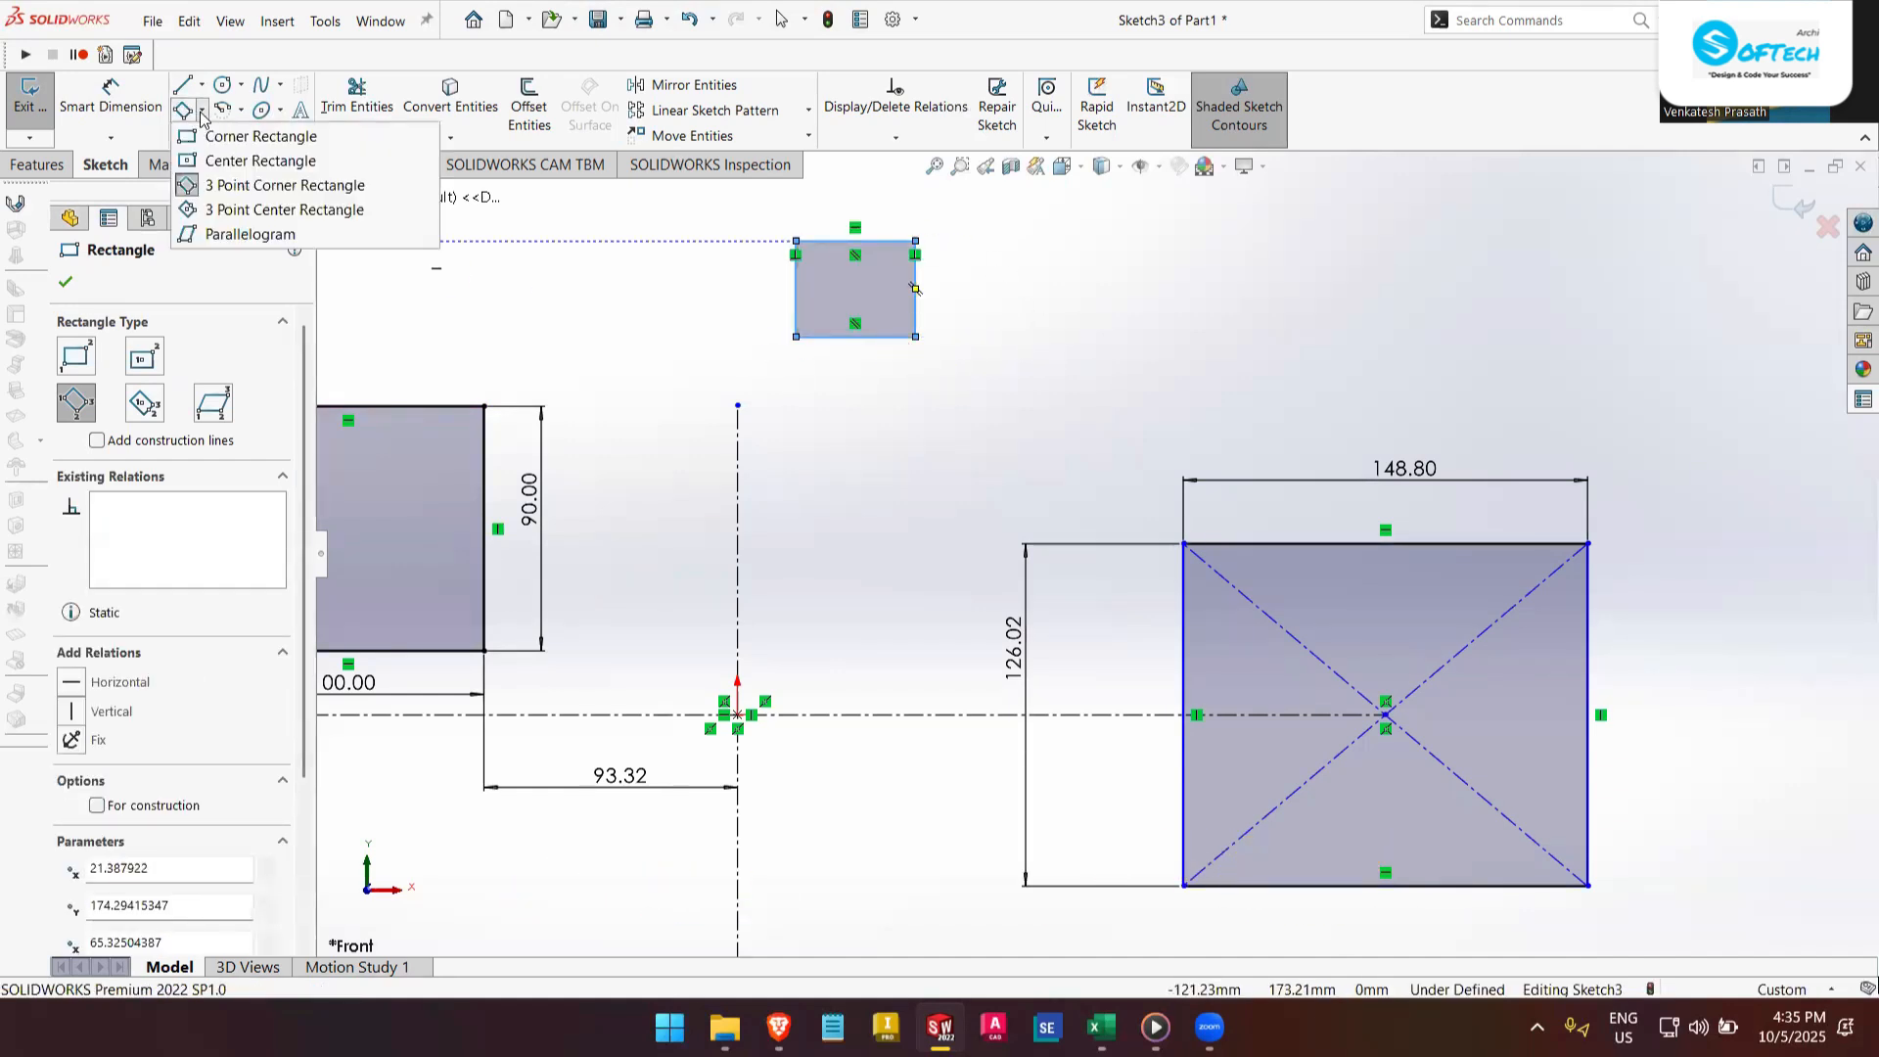
{"action": "left_click", "coordinate": [305, 210]}
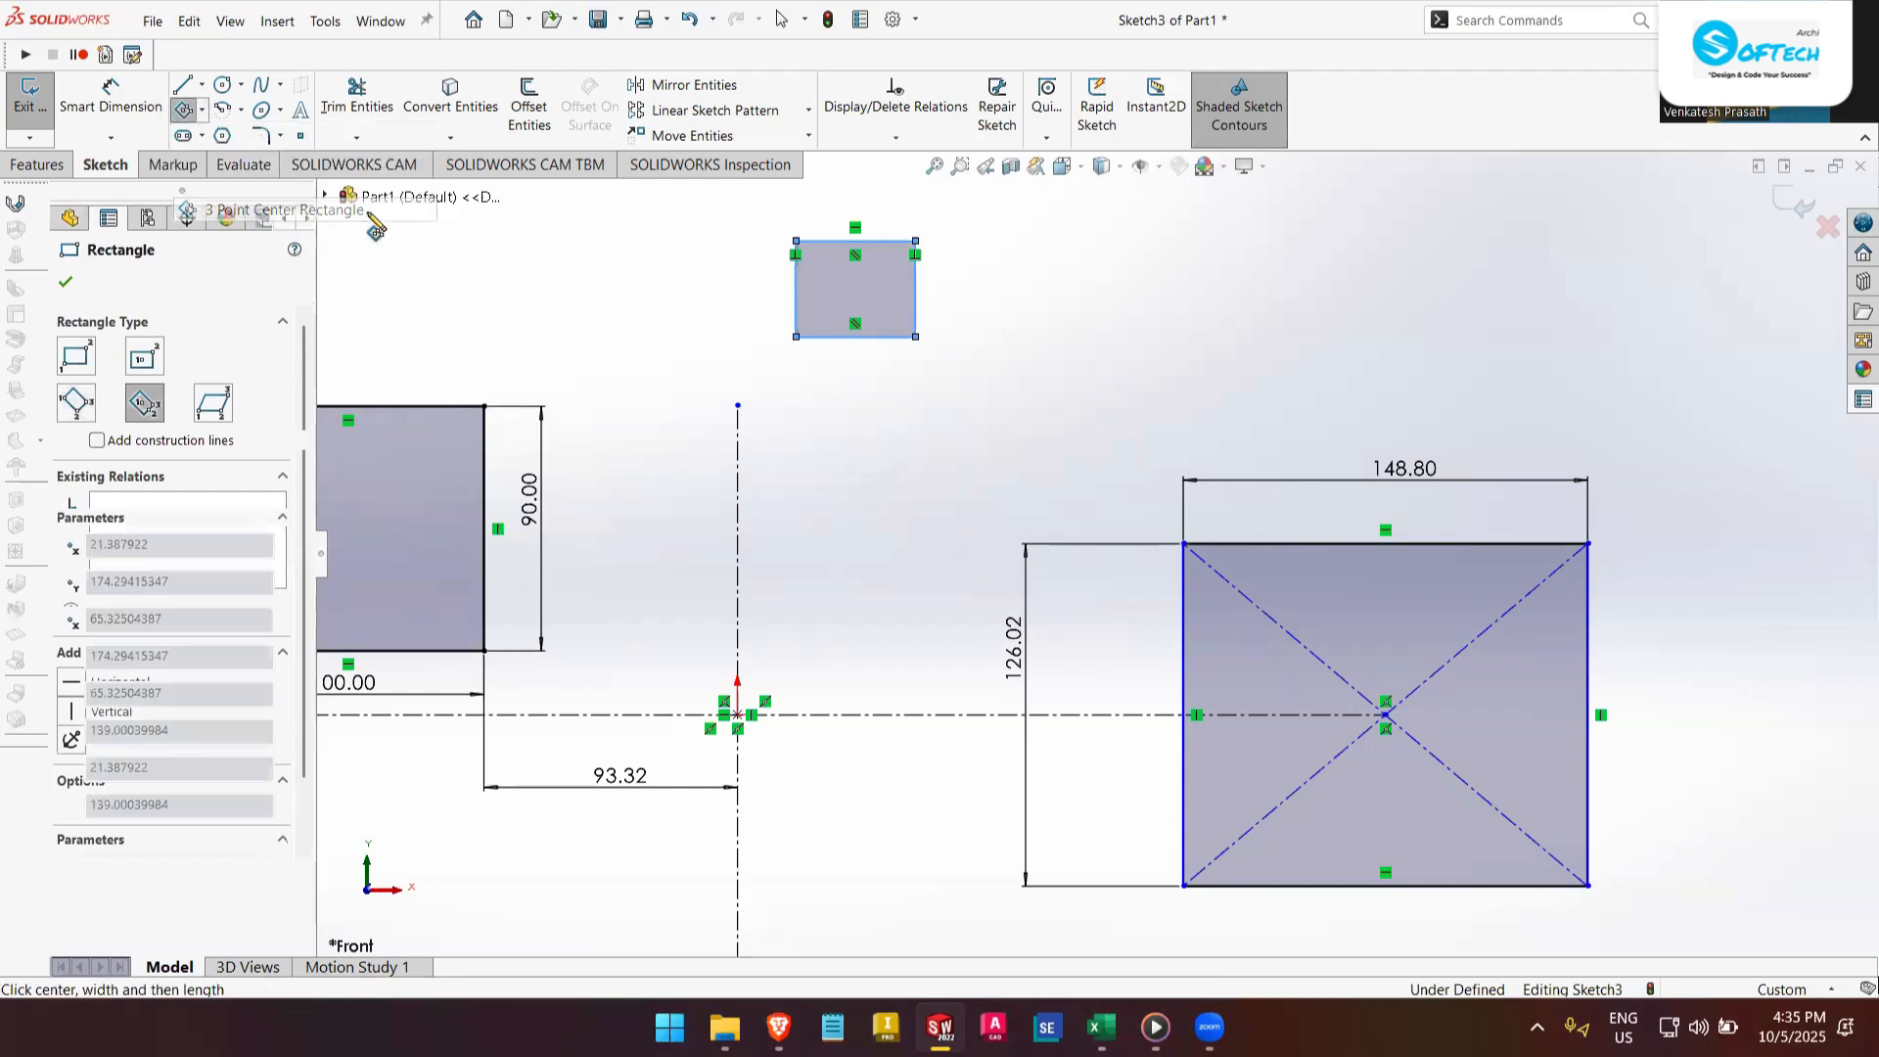
{"action": "left_click", "coordinate": [1262, 338]}
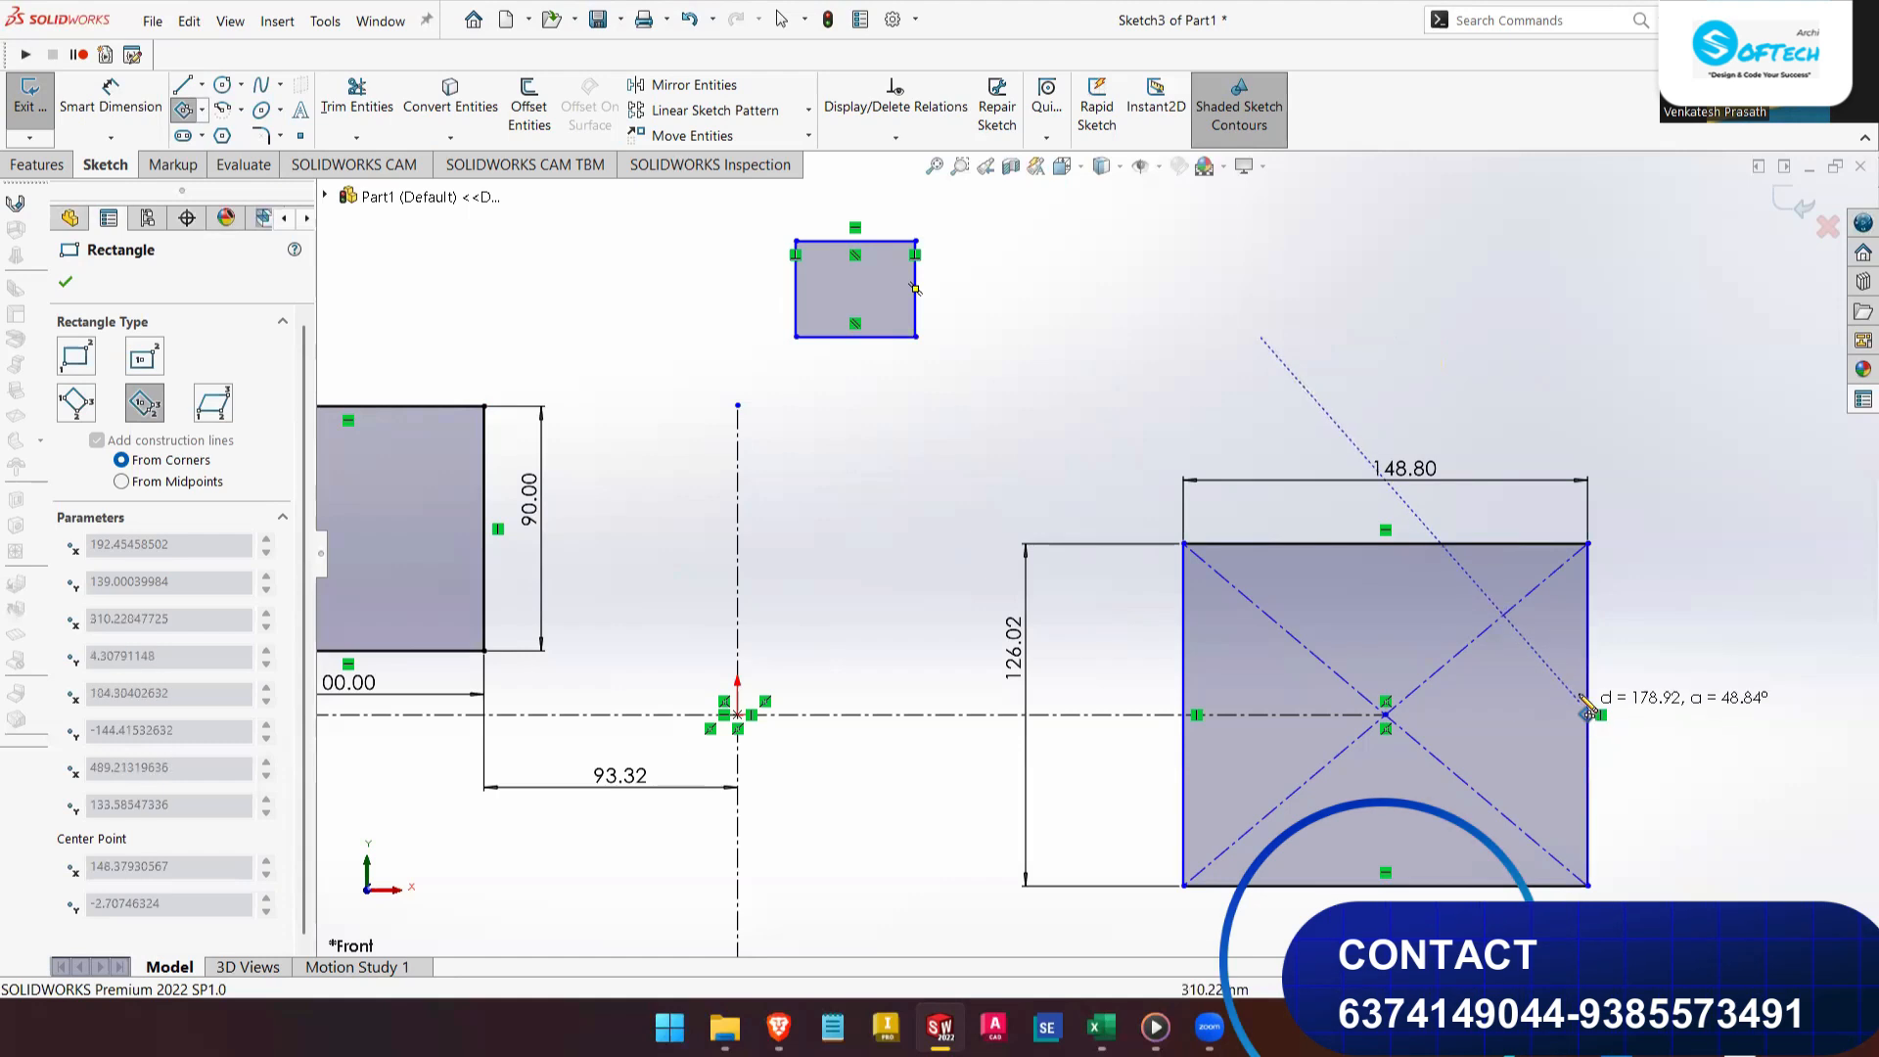
{"action": "left_click", "coordinate": [1380, 337]}
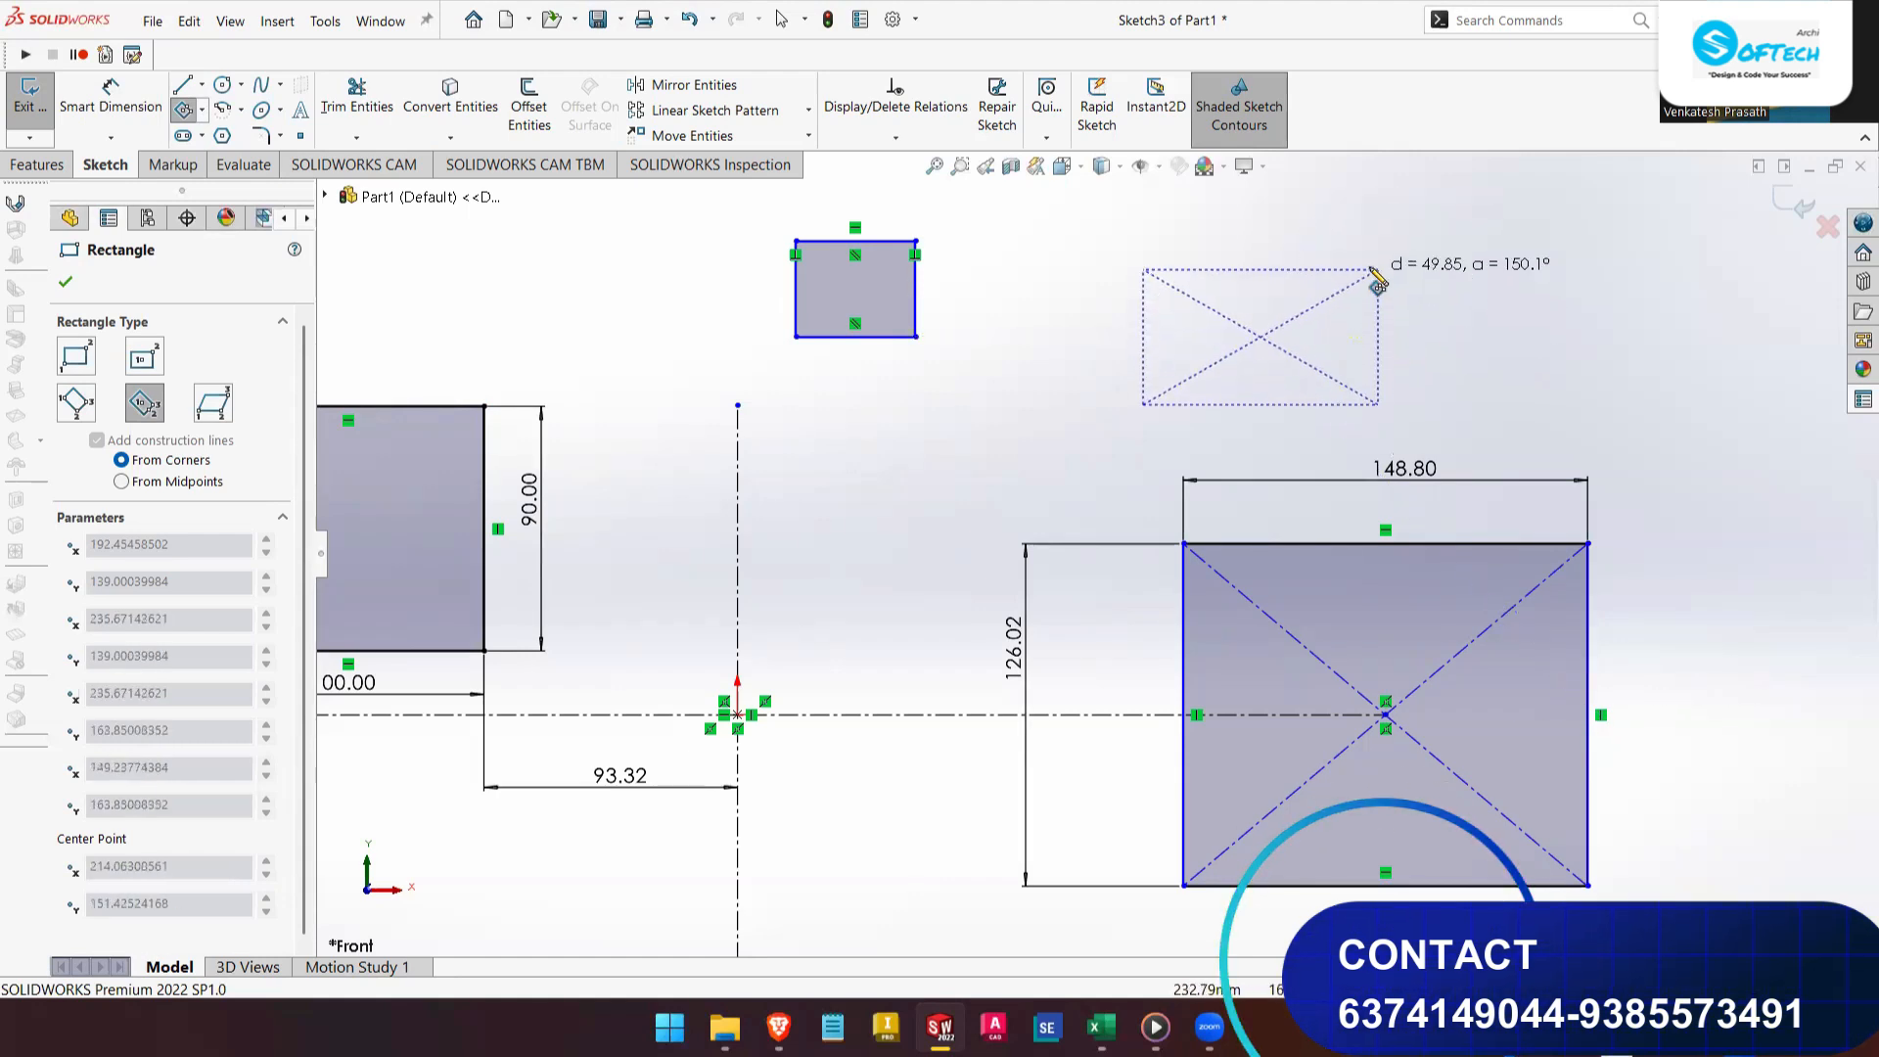
{"action": "left_click", "coordinate": [1376, 237]}
{"action": "right_click", "coordinate": [1550, 282]}
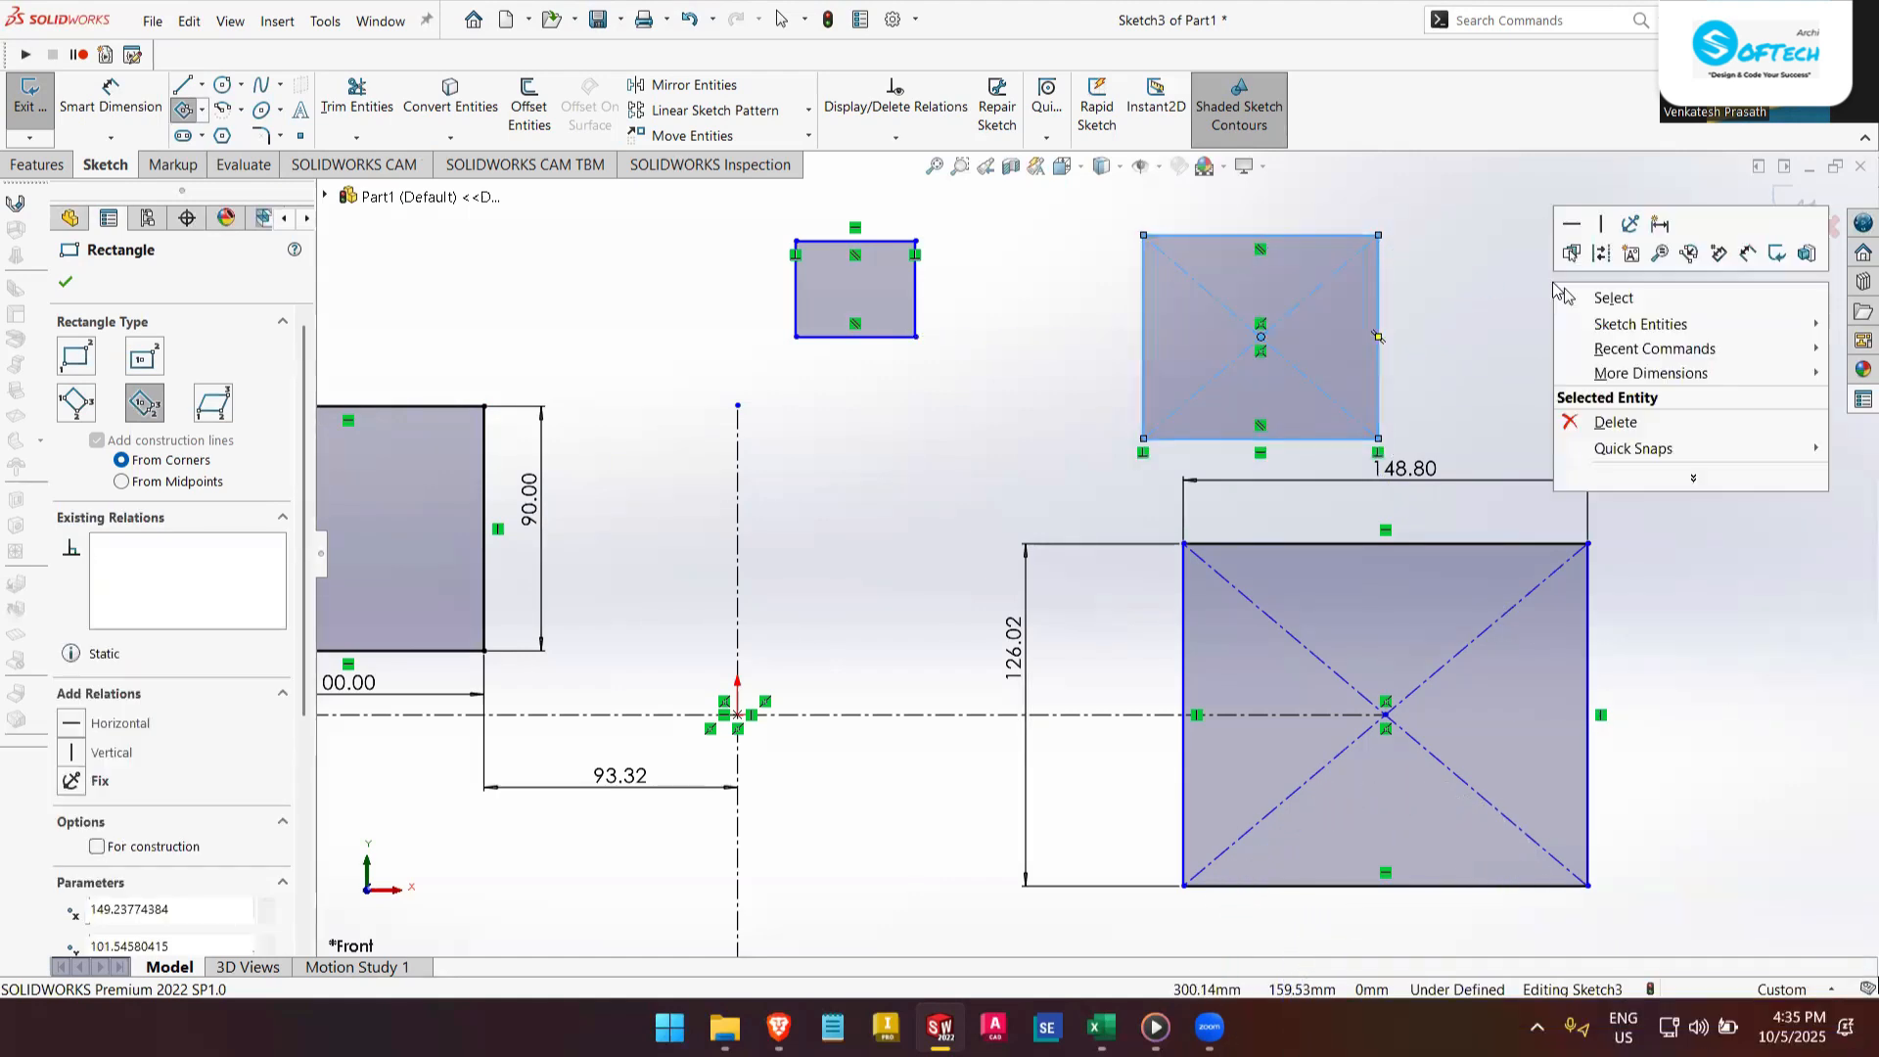
{"action": "left_click", "coordinate": [1590, 293]}
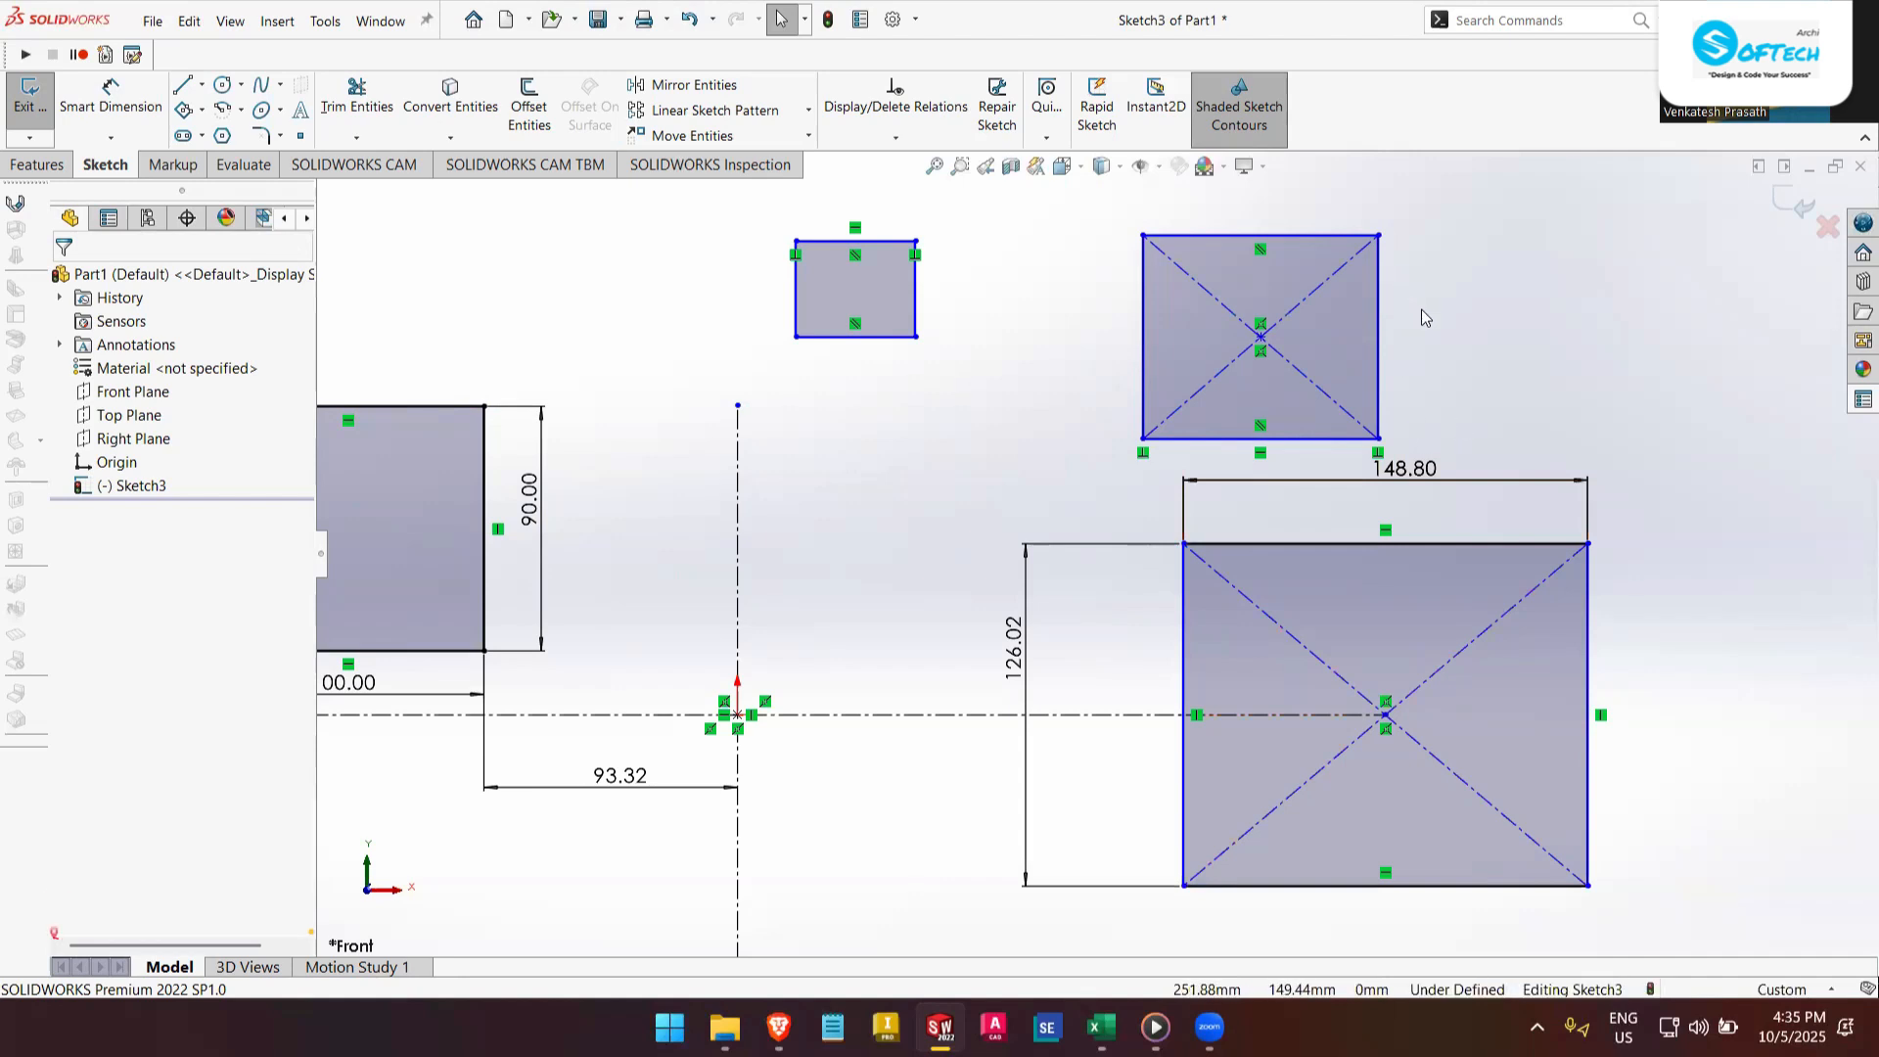
{"action": "scroll", "coordinate": [1420, 305], "scroll_direction": "up", "scroll_amount": 3}
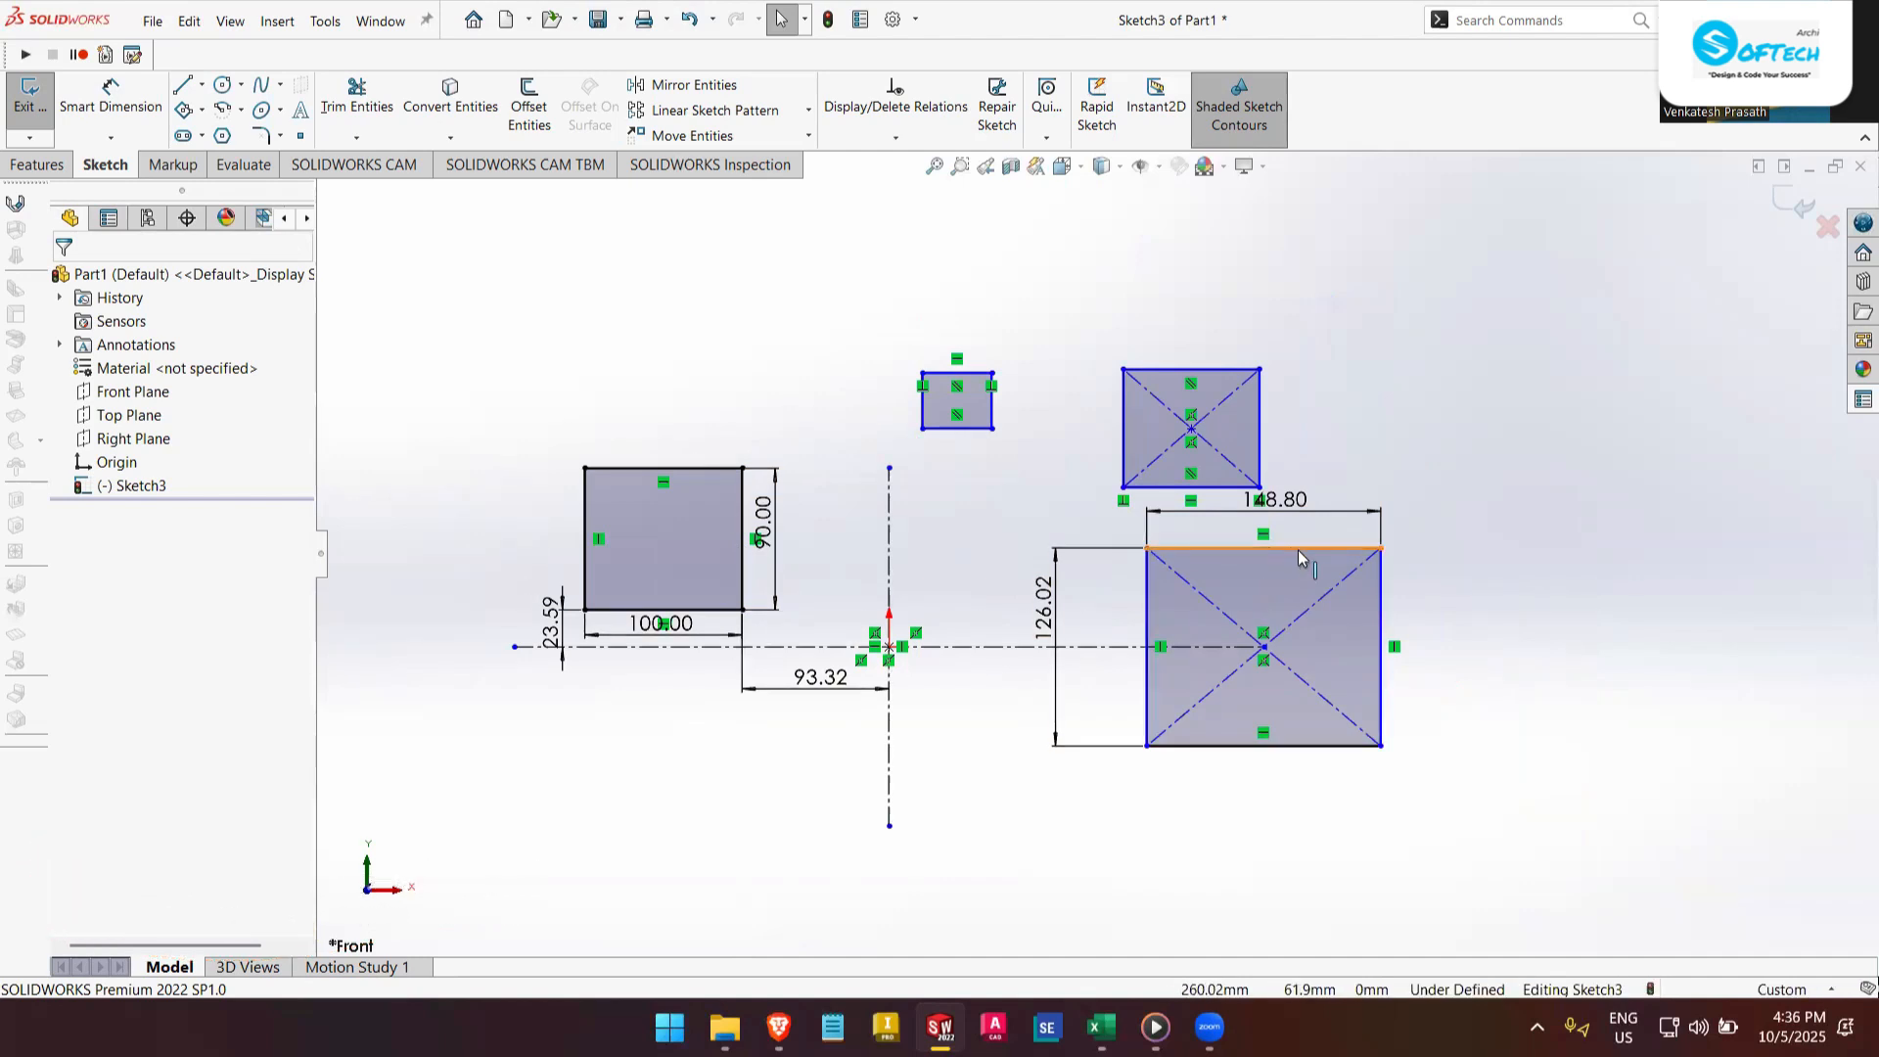
{"action": "scroll", "coordinate": [1294, 518], "scroll_direction": "down", "scroll_amount": 1}
{"action": "mouse_move", "coordinate": [804, 293]}
{"action": "left_mouse_down"}
{"action": "mouse_move", "coordinate": [958, 421]}
{"action": "mouse_move", "coordinate": [1029, 352]}
{"action": "mouse_move", "coordinate": [1086, 455]}
{"action": "mouse_move", "coordinate": [1242, 273]}
{"action": "mouse_move", "coordinate": [1211, 258]}
{"action": "left_mouse_up"}
{"action": "left_click", "coordinate": [1343, 310]}
- Sketch a parallelogram above the 100 by 90 mm rectangle, with level edges about 103 mm long and slanted sides about 69 mm long
{"action": "left_click", "coordinate": [202, 111]}
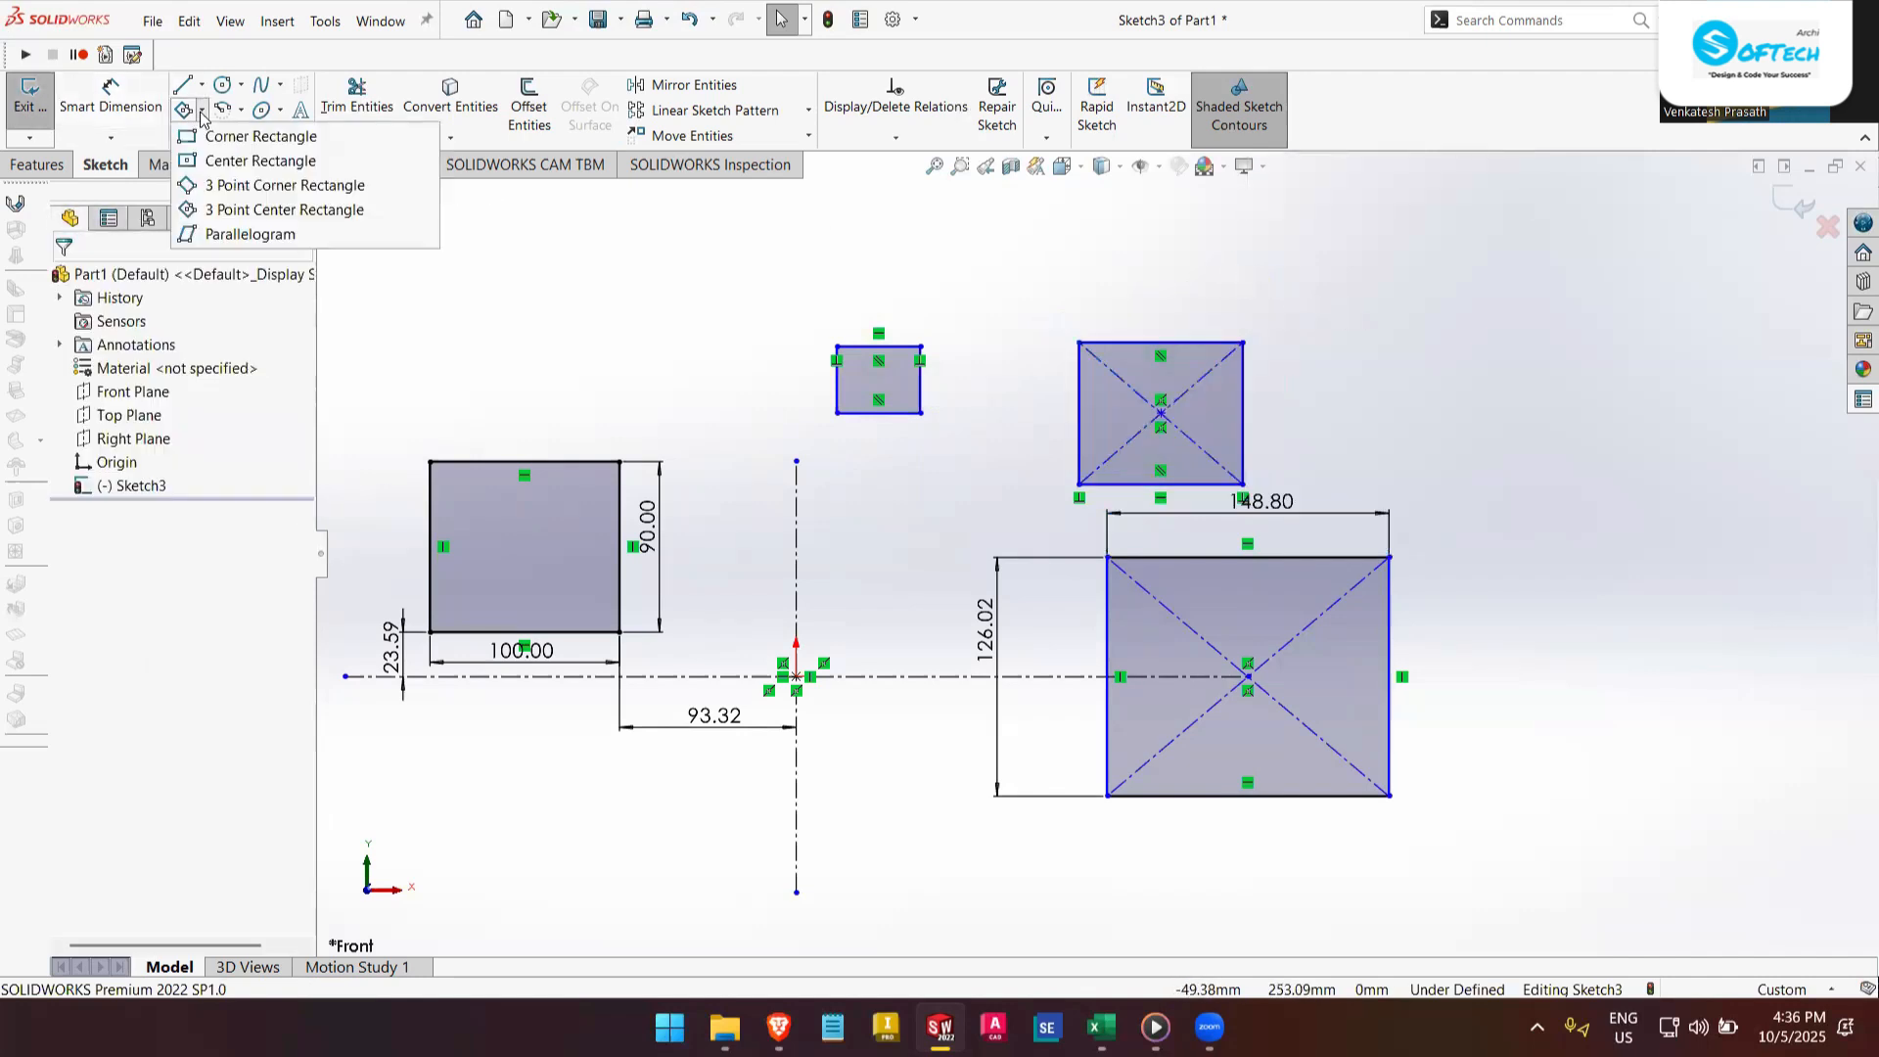
{"action": "left_click", "coordinate": [250, 234]}
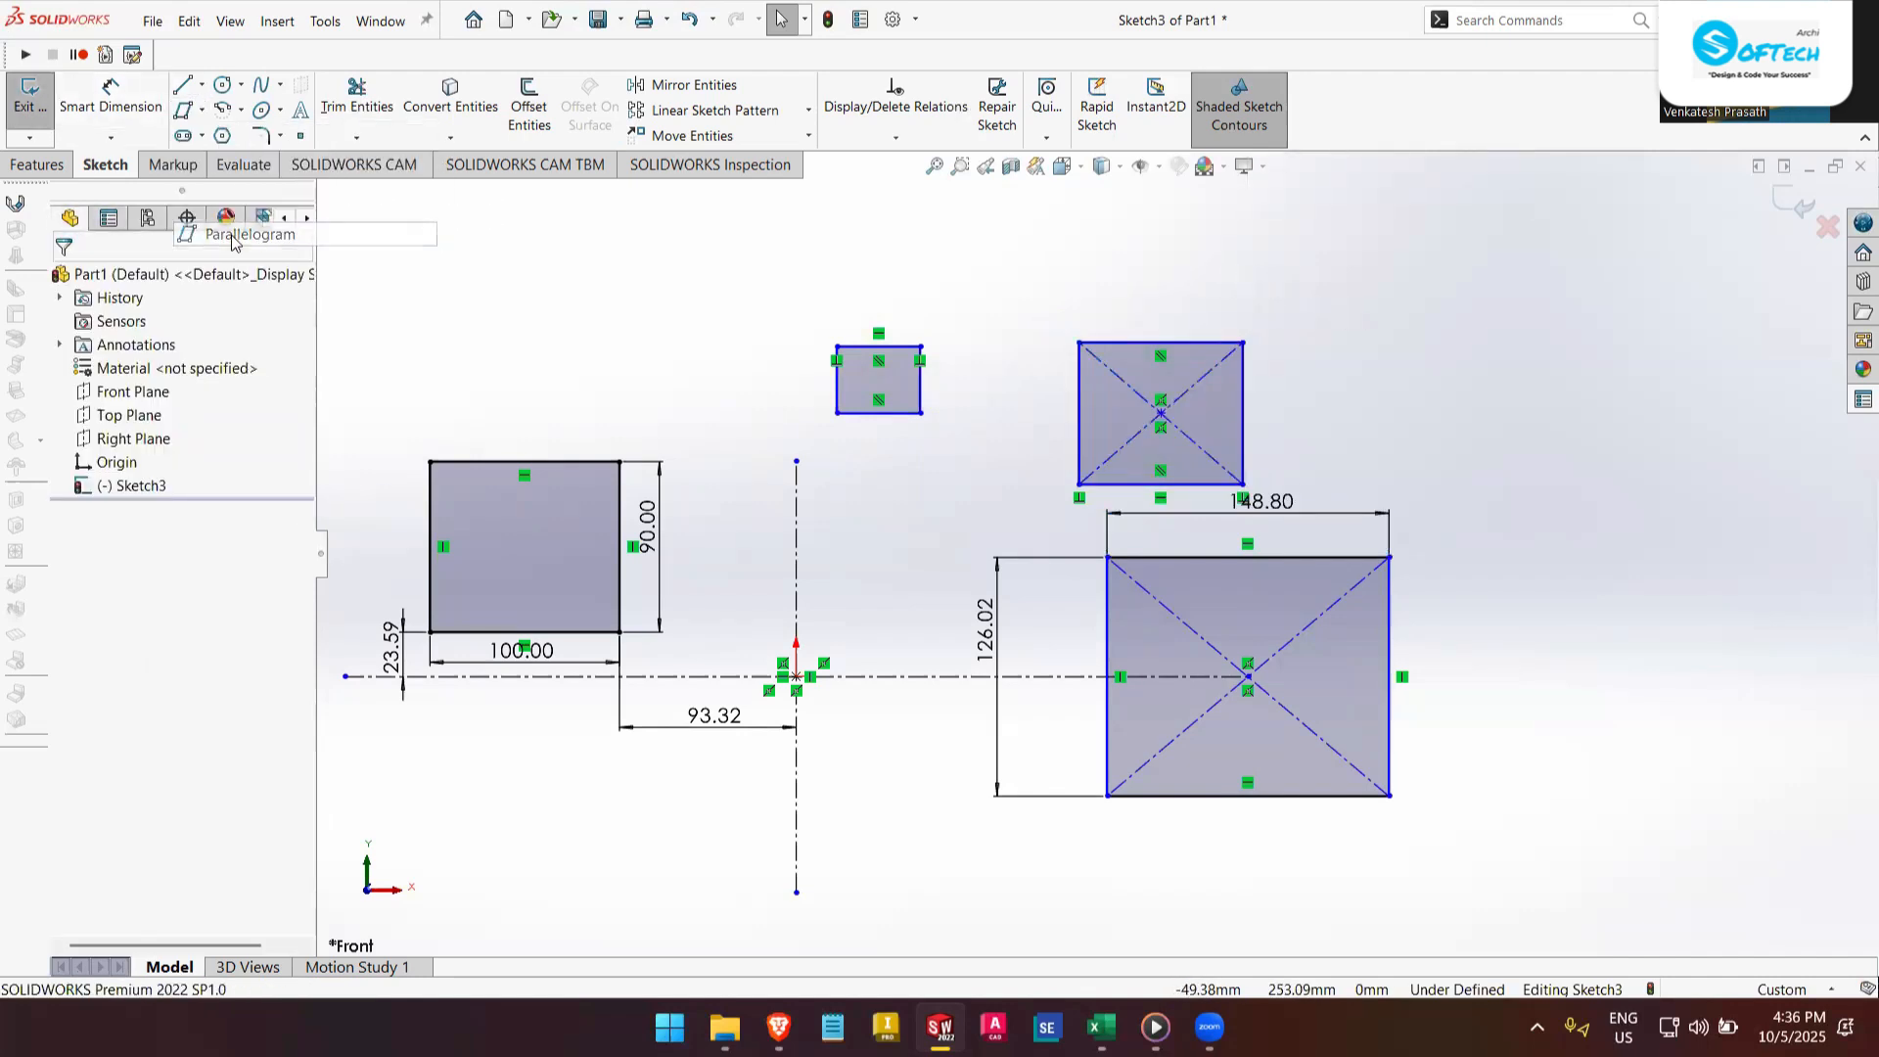
{"action": "key", "text": "z"}
{"action": "left_click", "coordinate": [505, 301]}
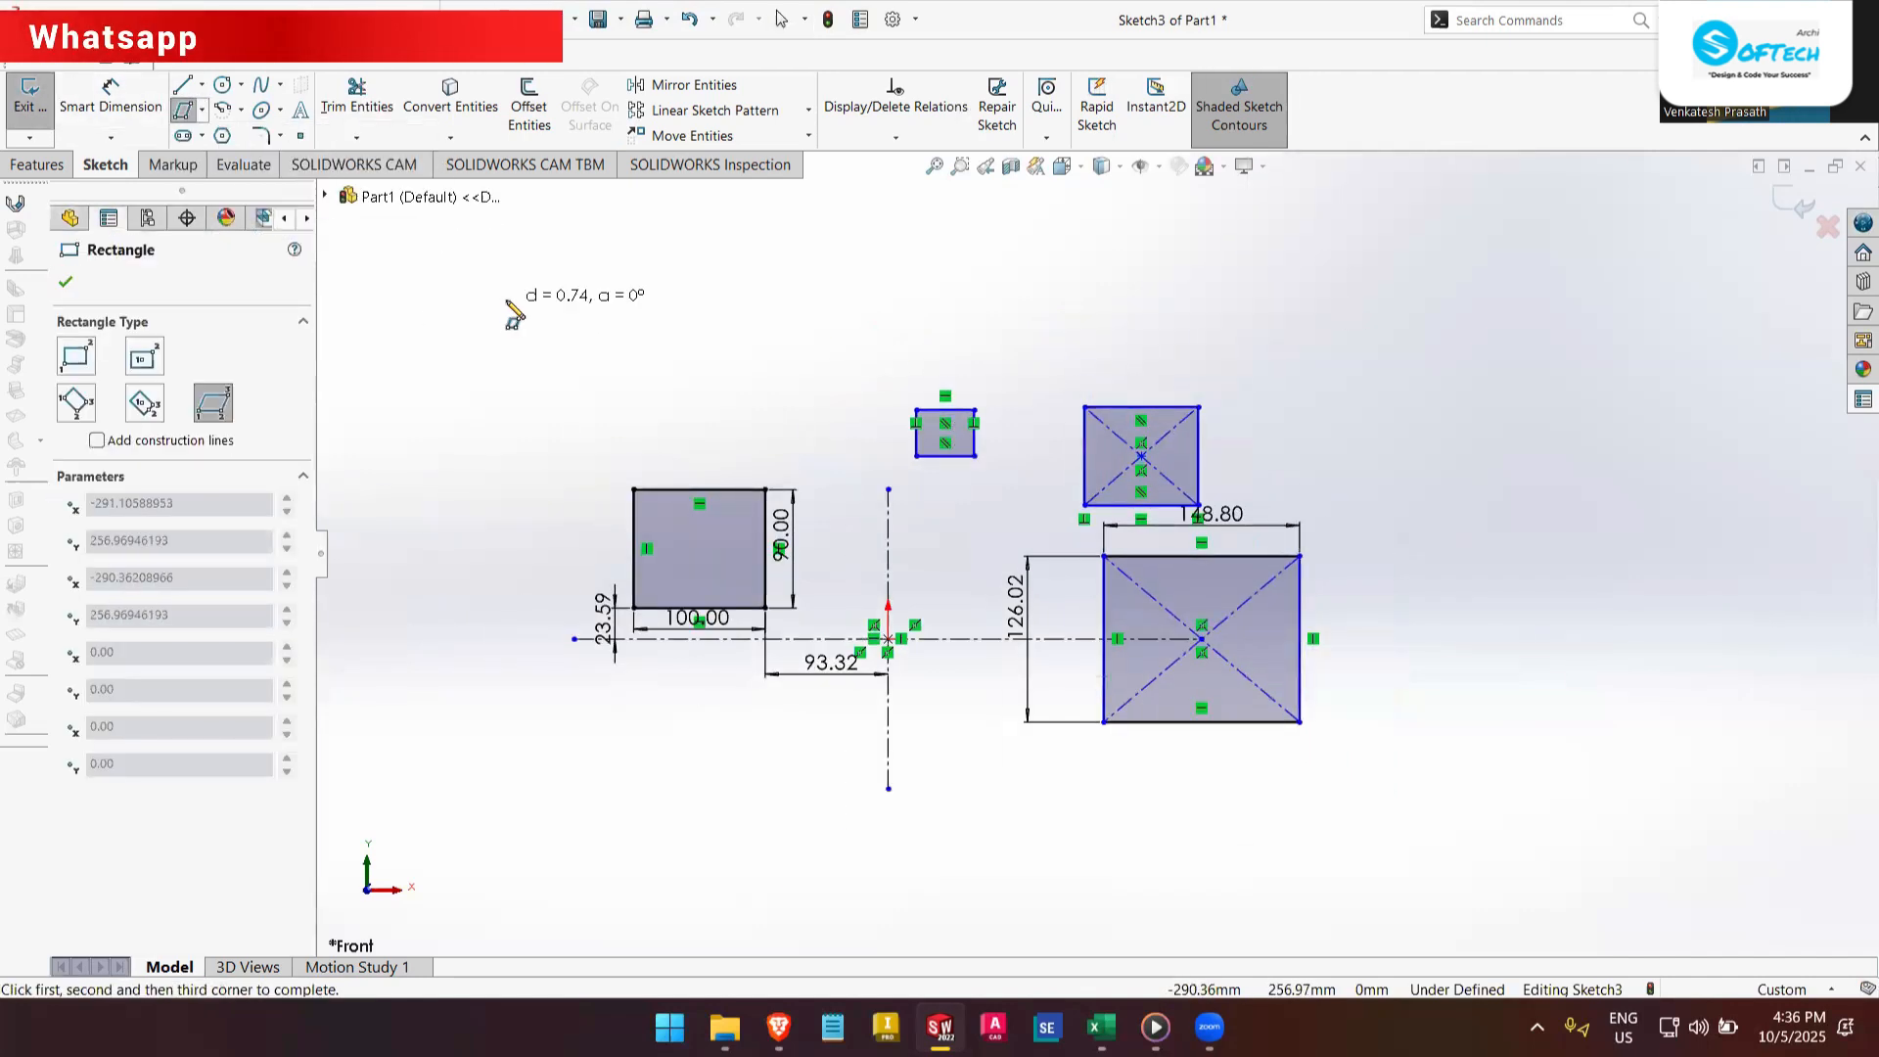
{"action": "left_click", "coordinate": [640, 300]}
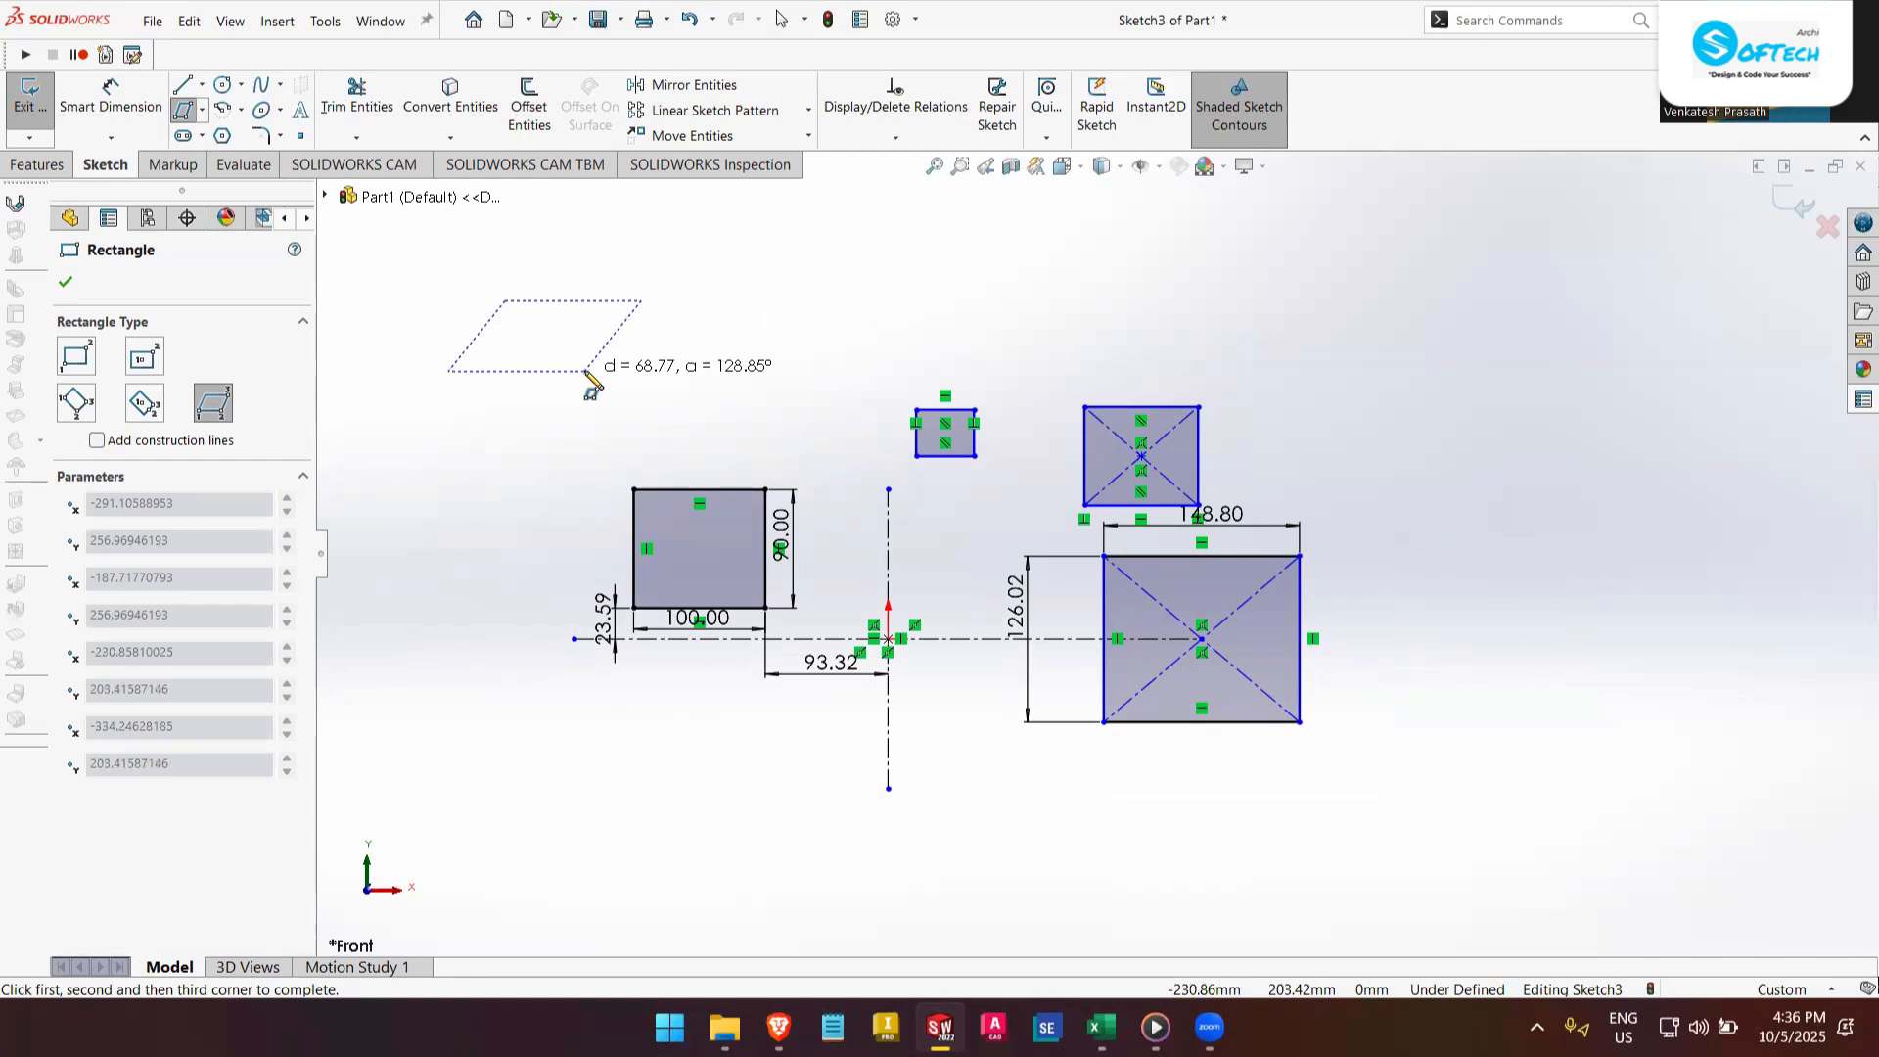
{"action": "left_click", "coordinate": [585, 371]}
{"action": "scroll", "coordinate": [524, 263], "scroll_direction": "down", "scroll_amount": 3}
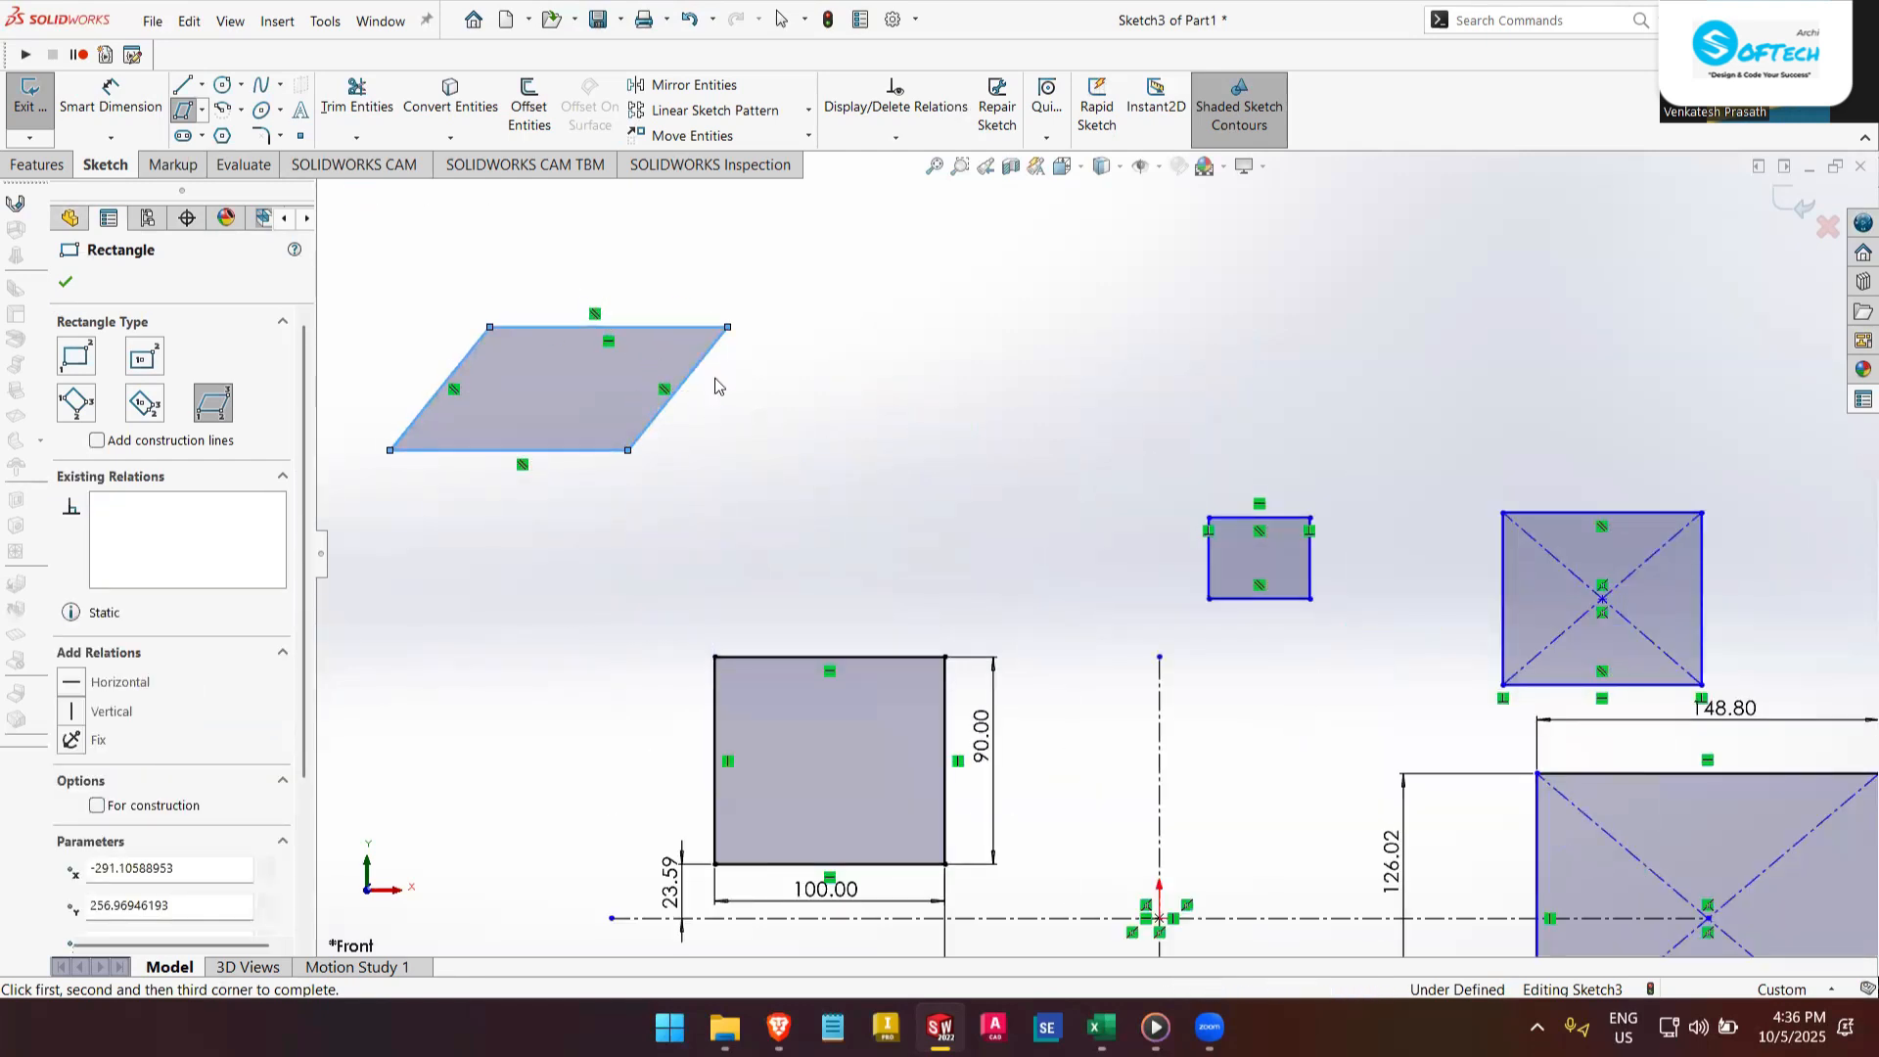
{"action": "key", "text": "Escape"}
- Remove all four sides of the parallelogram with Power trim
{"action": "scroll", "coordinate": [742, 404], "scroll_direction": "up", "scroll_amount": 4}
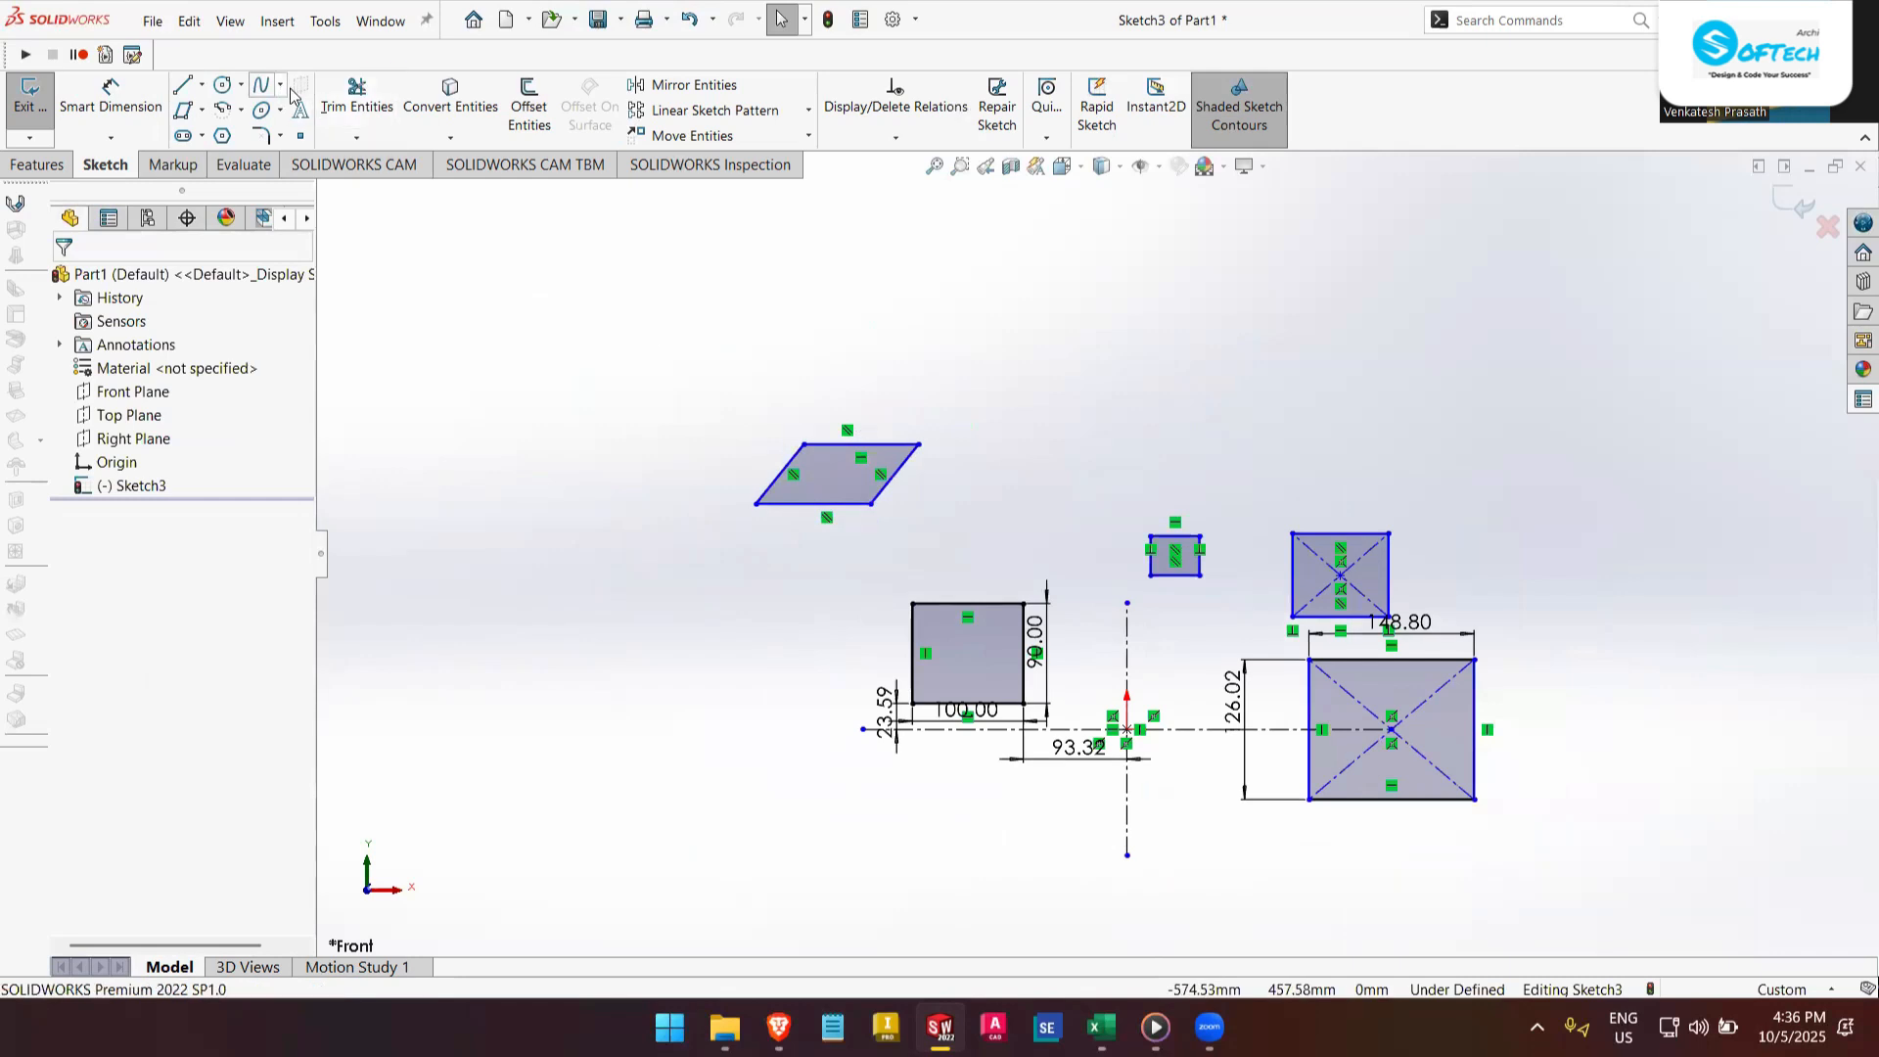
{"action": "scroll", "coordinate": [988, 490], "scroll_direction": "down", "scroll_amount": 2}
{"action": "scroll", "coordinate": [798, 588], "scroll_direction": "down", "scroll_amount": 2}
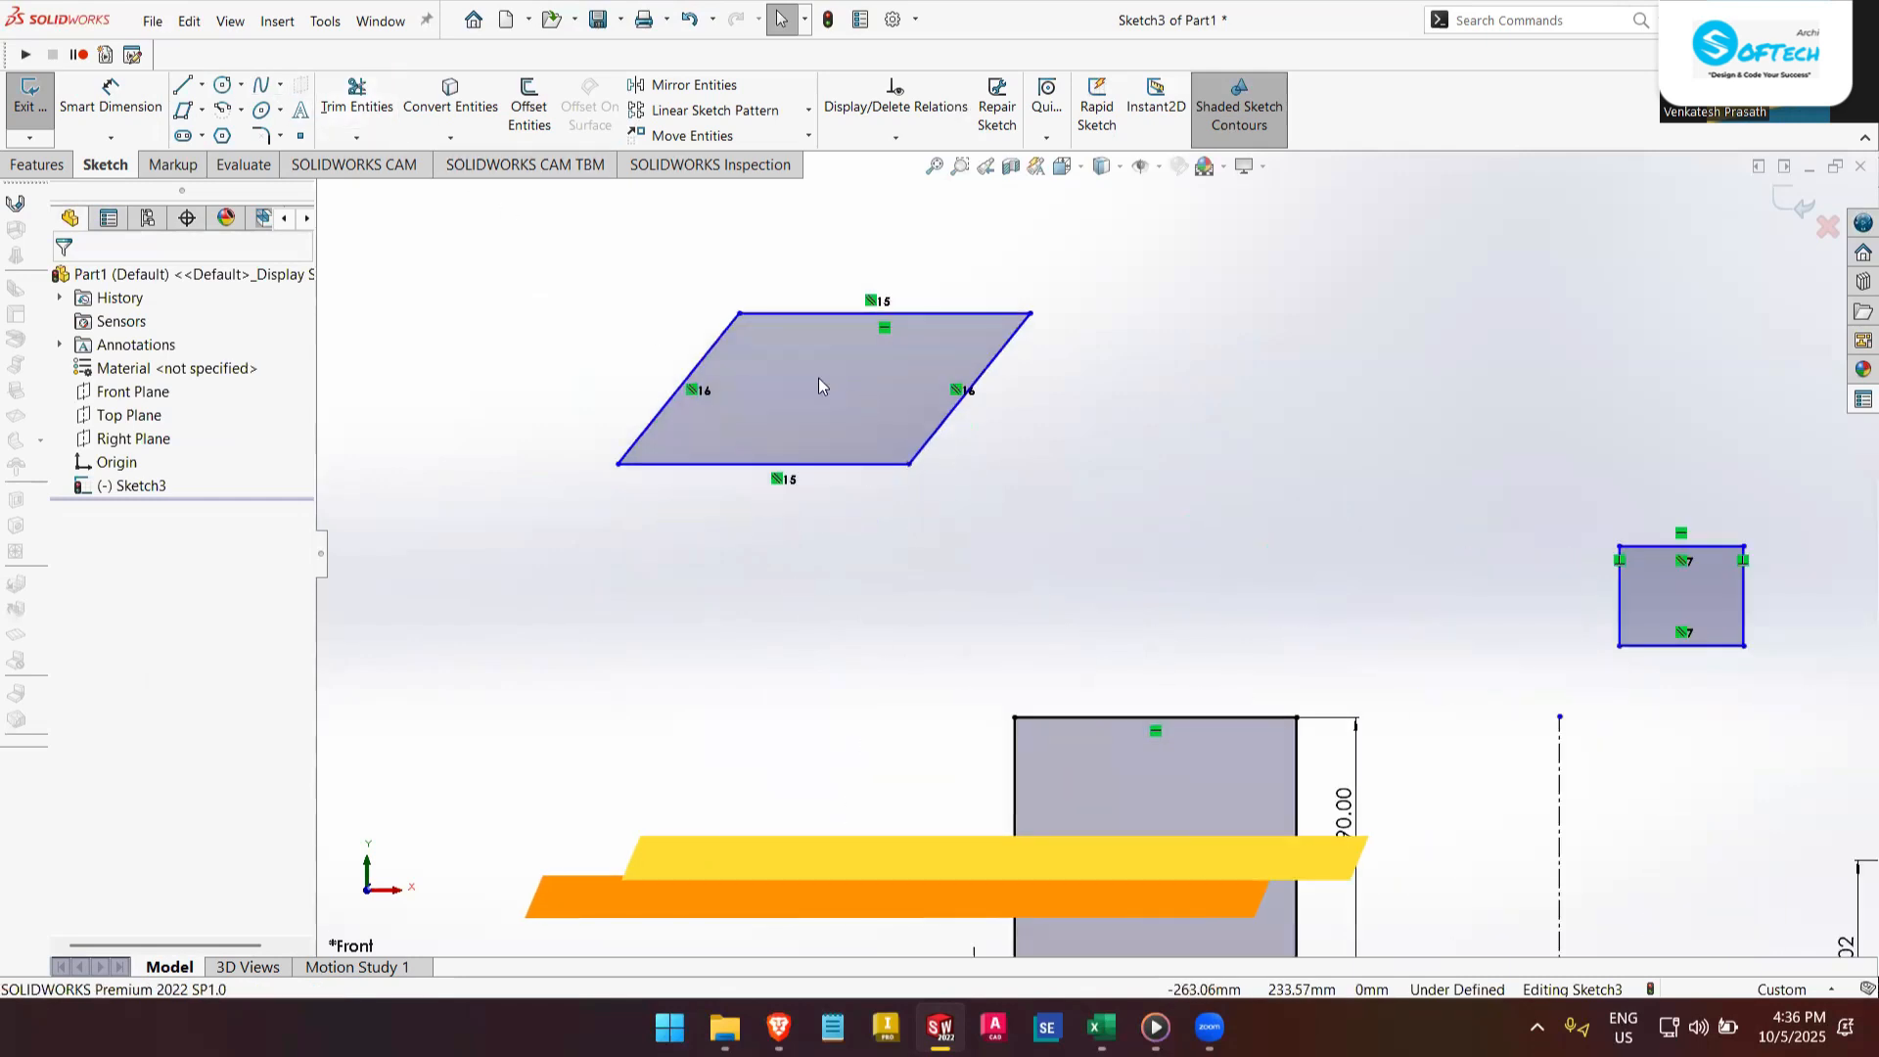
{"action": "scroll", "coordinate": [1140, 450], "scroll_direction": "up", "scroll_amount": 3}
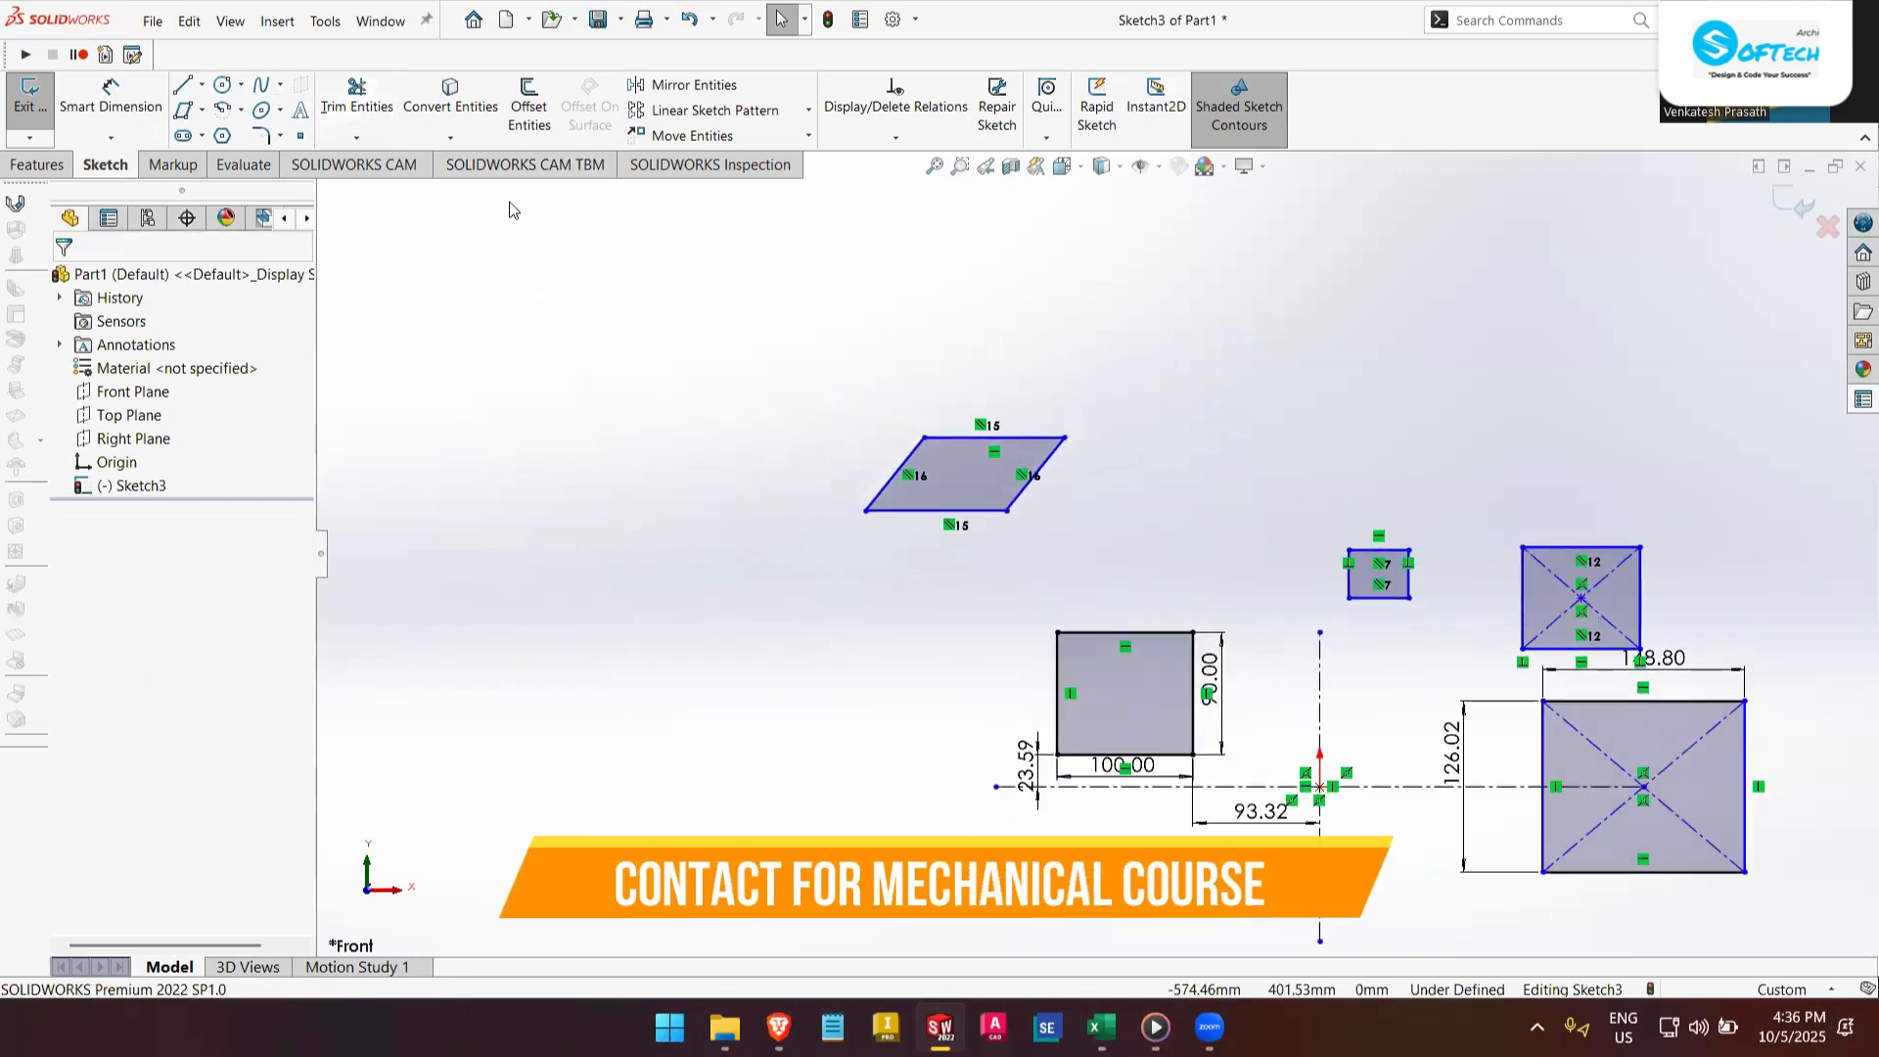
{"action": "left_click", "coordinate": [378, 102]}
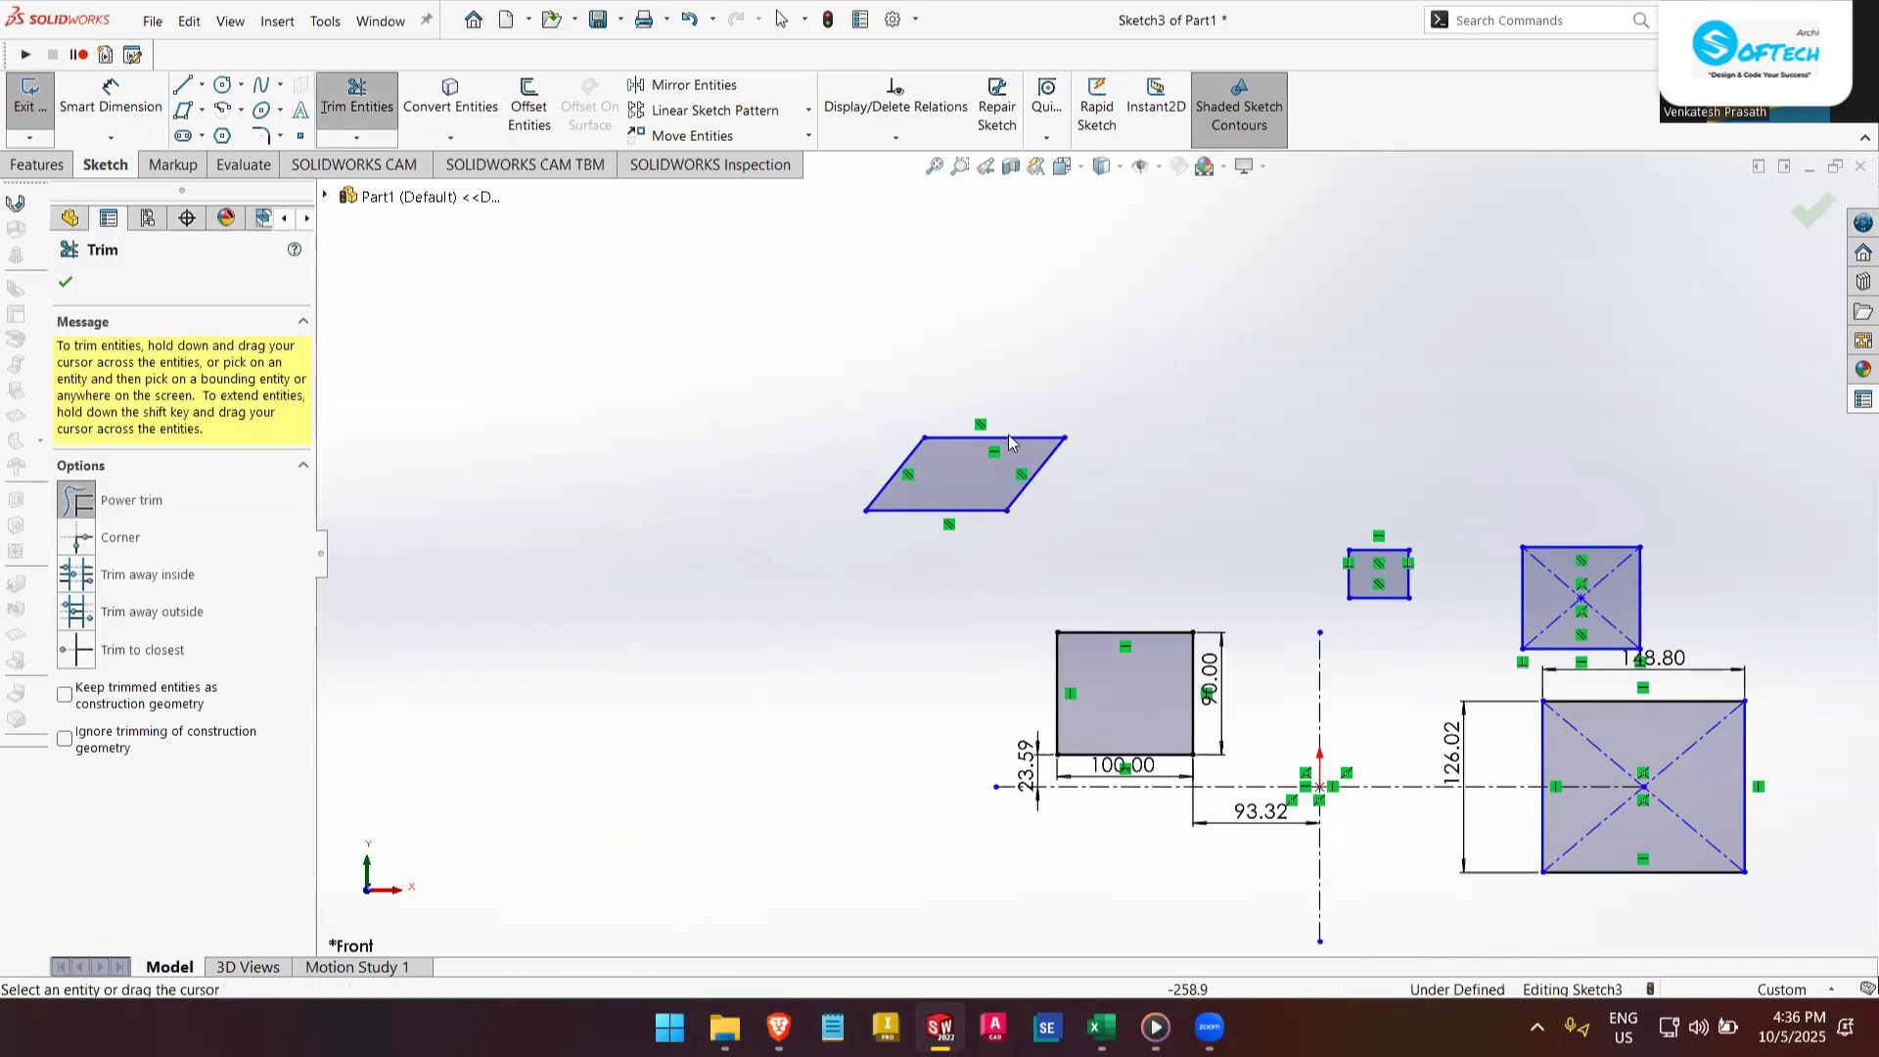
{"action": "scroll", "coordinate": [1098, 466], "scroll_direction": "down", "scroll_amount": 2}
{"action": "left_click_drag", "start_coordinate": [1016, 485], "coordinate": [827, 494]}
{"action": "left_click_drag", "start_coordinate": [946, 395], "coordinate": [855, 579]}
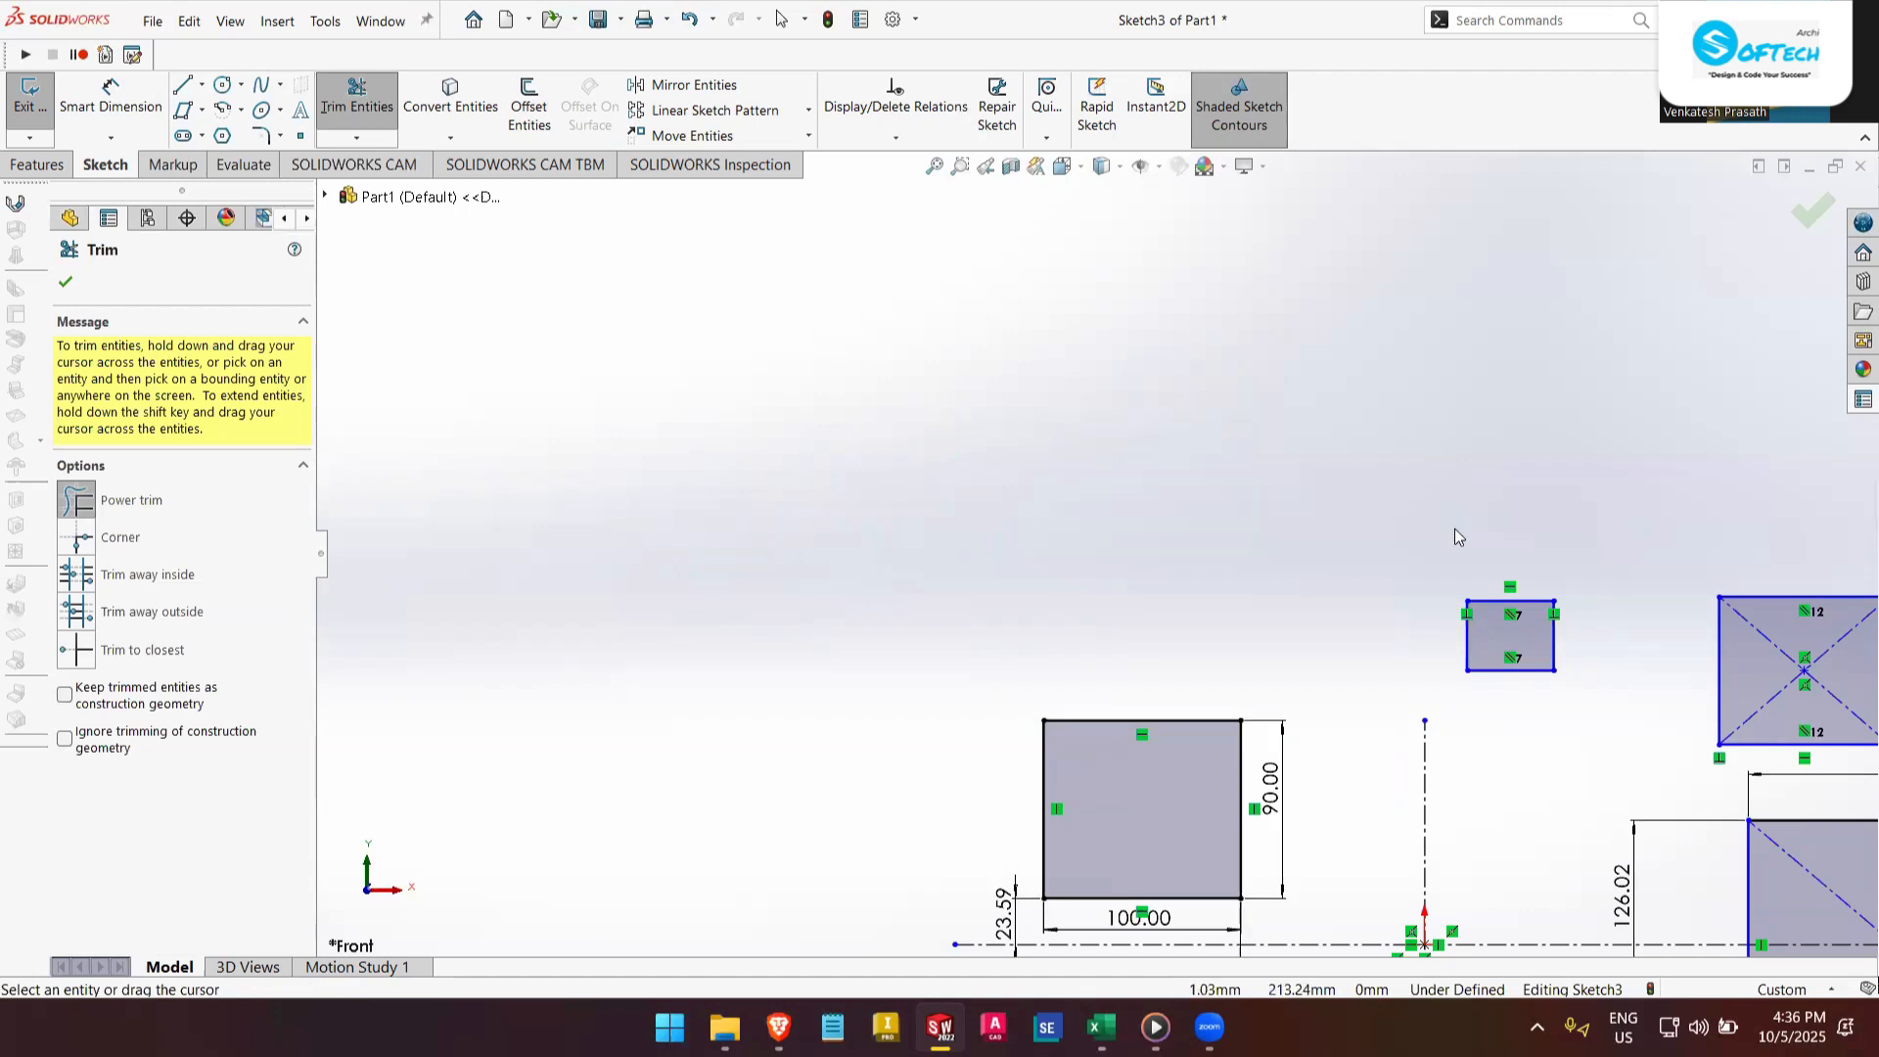
- Power trim the lower edge and the diagonal construction lines of the 3 point center rectangle, and leave the trim command
{"action": "scroll", "coordinate": [1539, 676], "scroll_direction": "up", "scroll_amount": 2}
{"action": "scroll", "coordinate": [1539, 687], "scroll_direction": "down", "scroll_amount": 5}
{"action": "mouse_move", "coordinate": [1505, 711]}
{"action": "left_mouse_down"}
{"action": "mouse_move", "coordinate": [1435, 528]}
{"action": "mouse_move", "coordinate": [1544, 472]}
{"action": "mouse_move", "coordinate": [1605, 578]}
{"action": "left_mouse_up"}
{"action": "right_click", "coordinate": [1588, 608]}
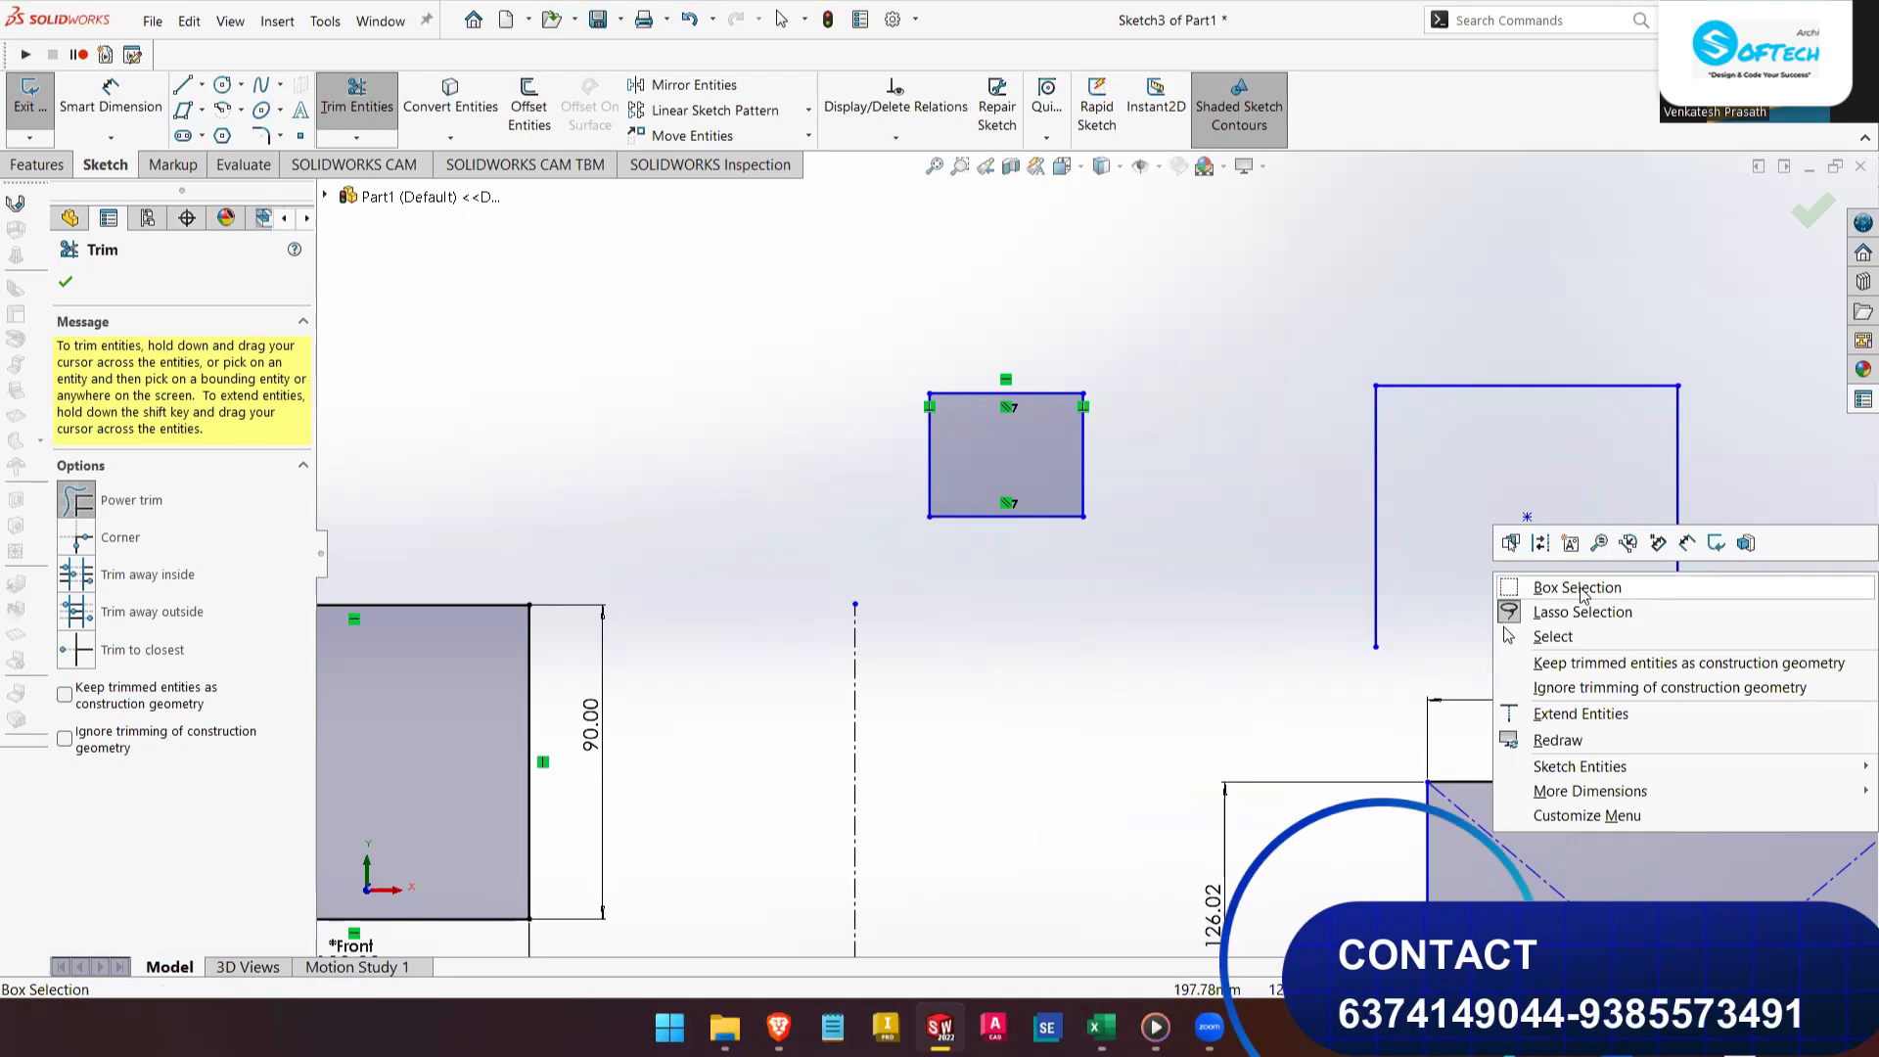
{"action": "left_click", "coordinate": [1551, 631]}
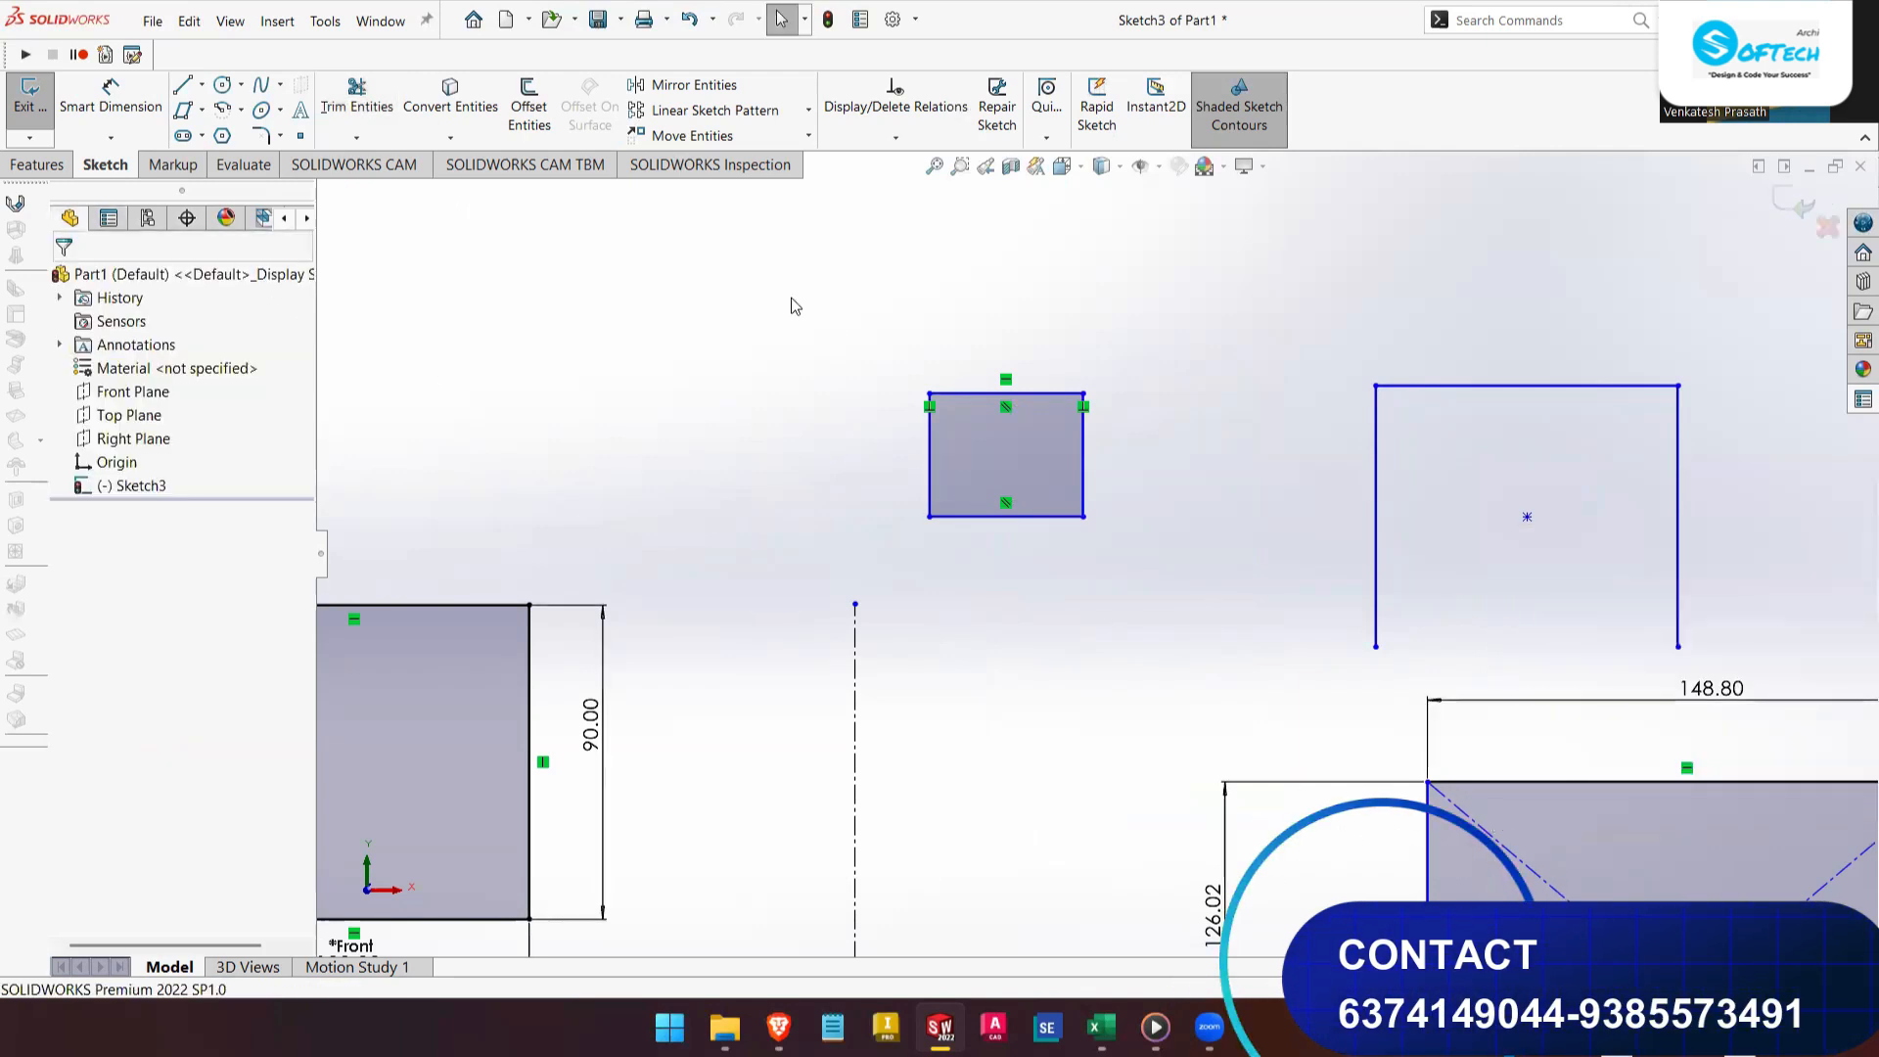
- Sketch a horizontal straight slot above the 100 by 90 mm rectangle, about 90 mm between centers and about 37 mm wide
{"action": "scroll", "coordinate": [1105, 435], "scroll_direction": "up", "scroll_amount": 2}
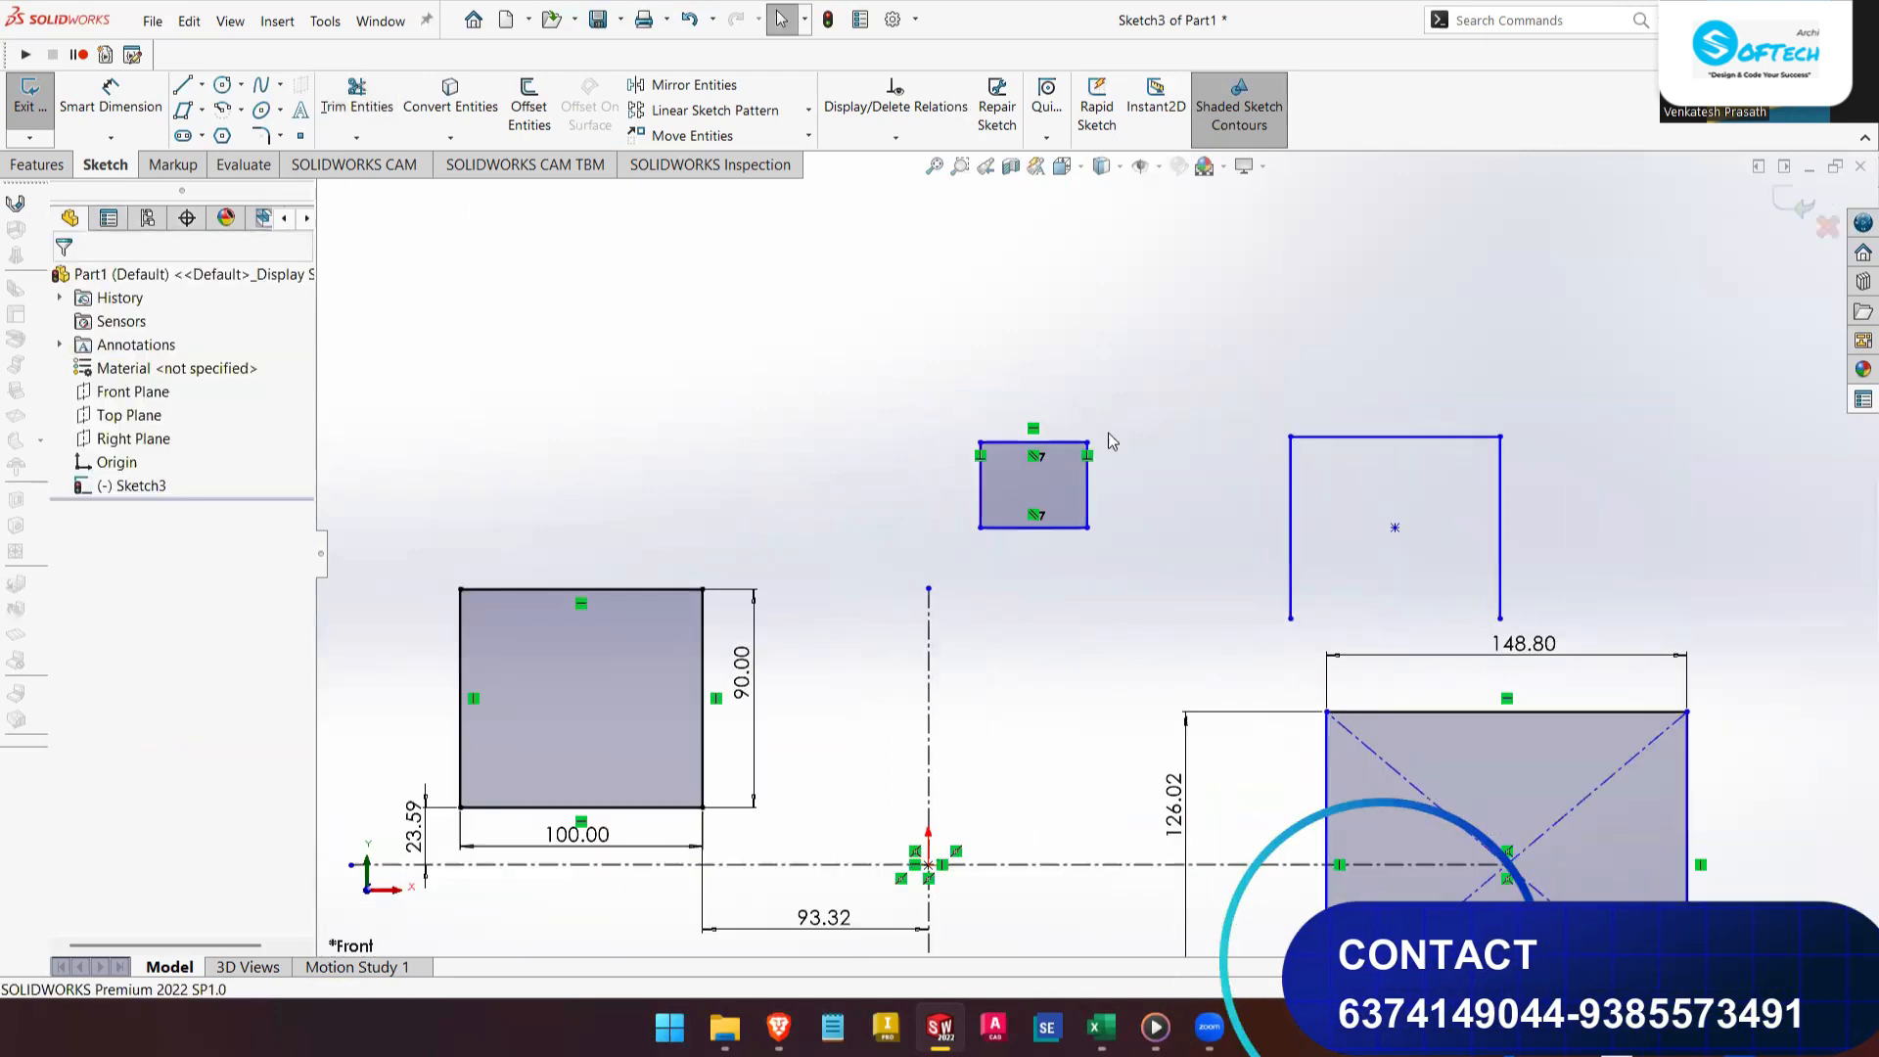
{"action": "left_click", "coordinate": [203, 142]}
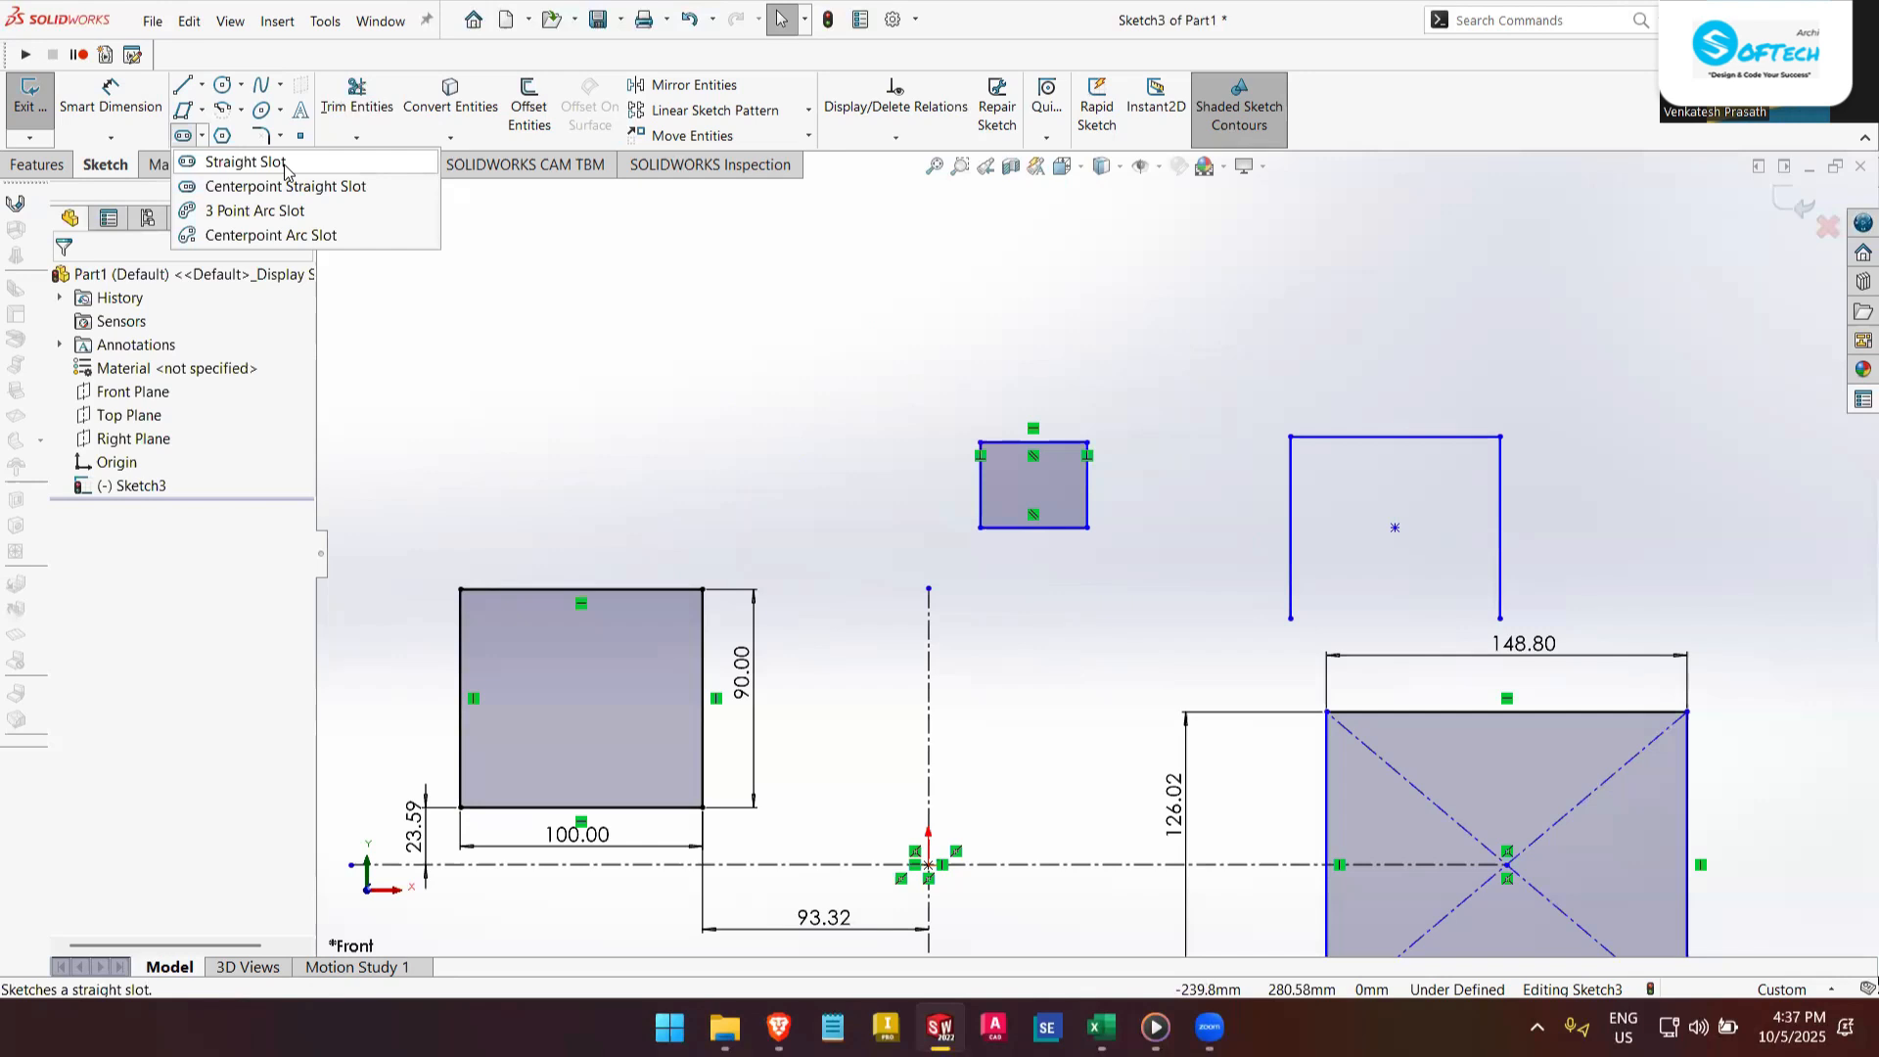
{"action": "left_click", "coordinate": [246, 163]}
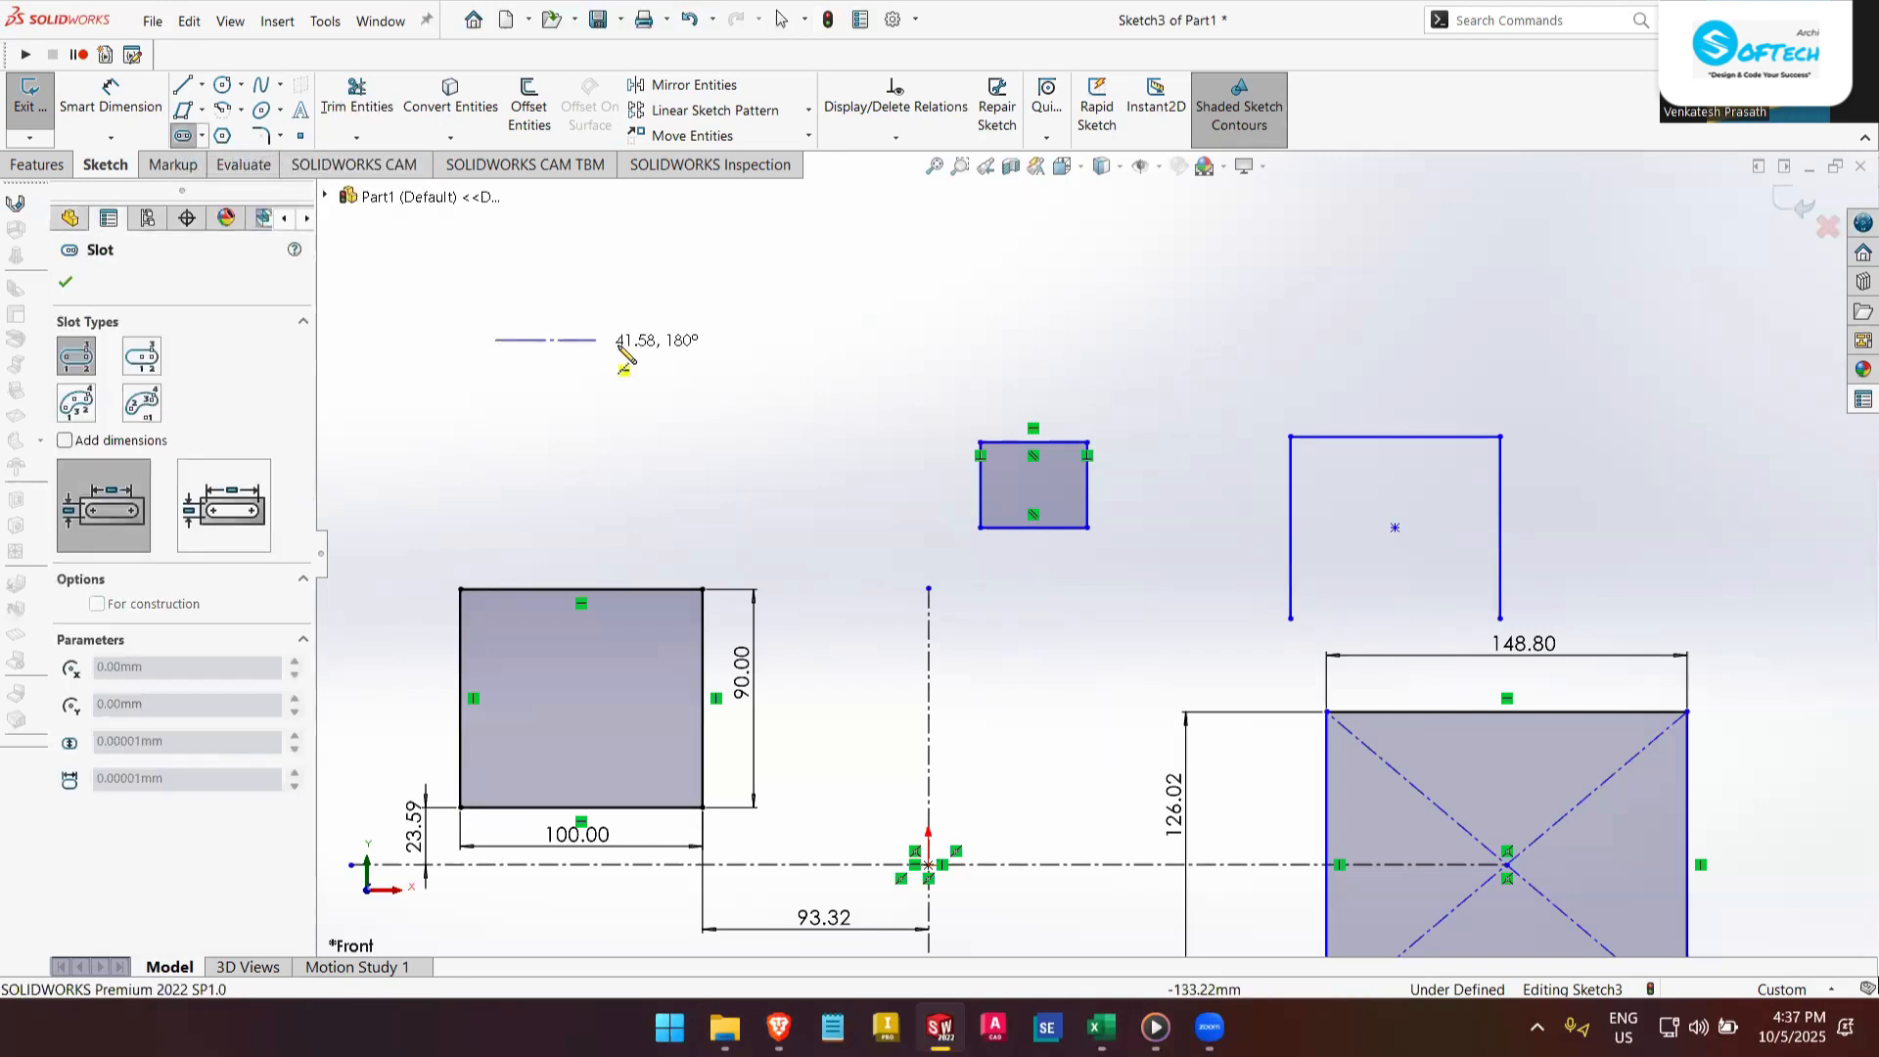
{"action": "left_click", "coordinate": [711, 339]}
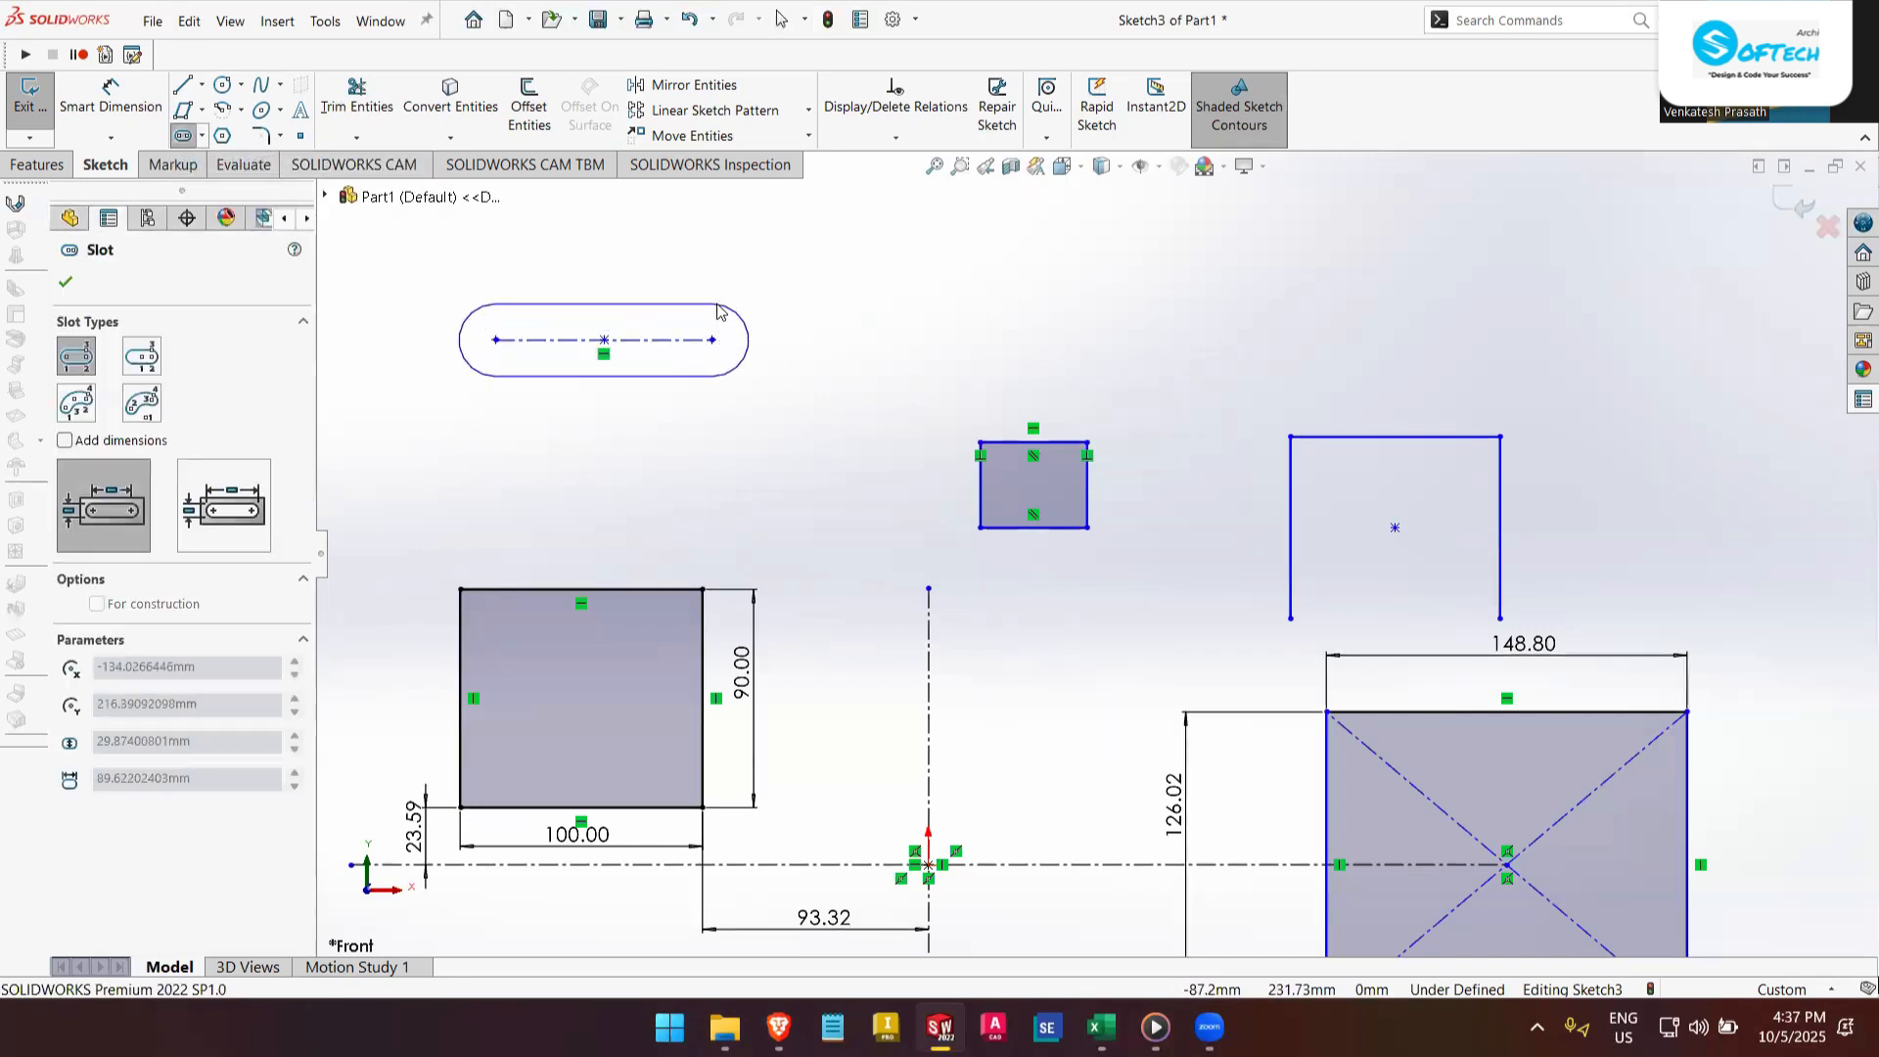
{"action": "left_click", "coordinate": [739, 337]}
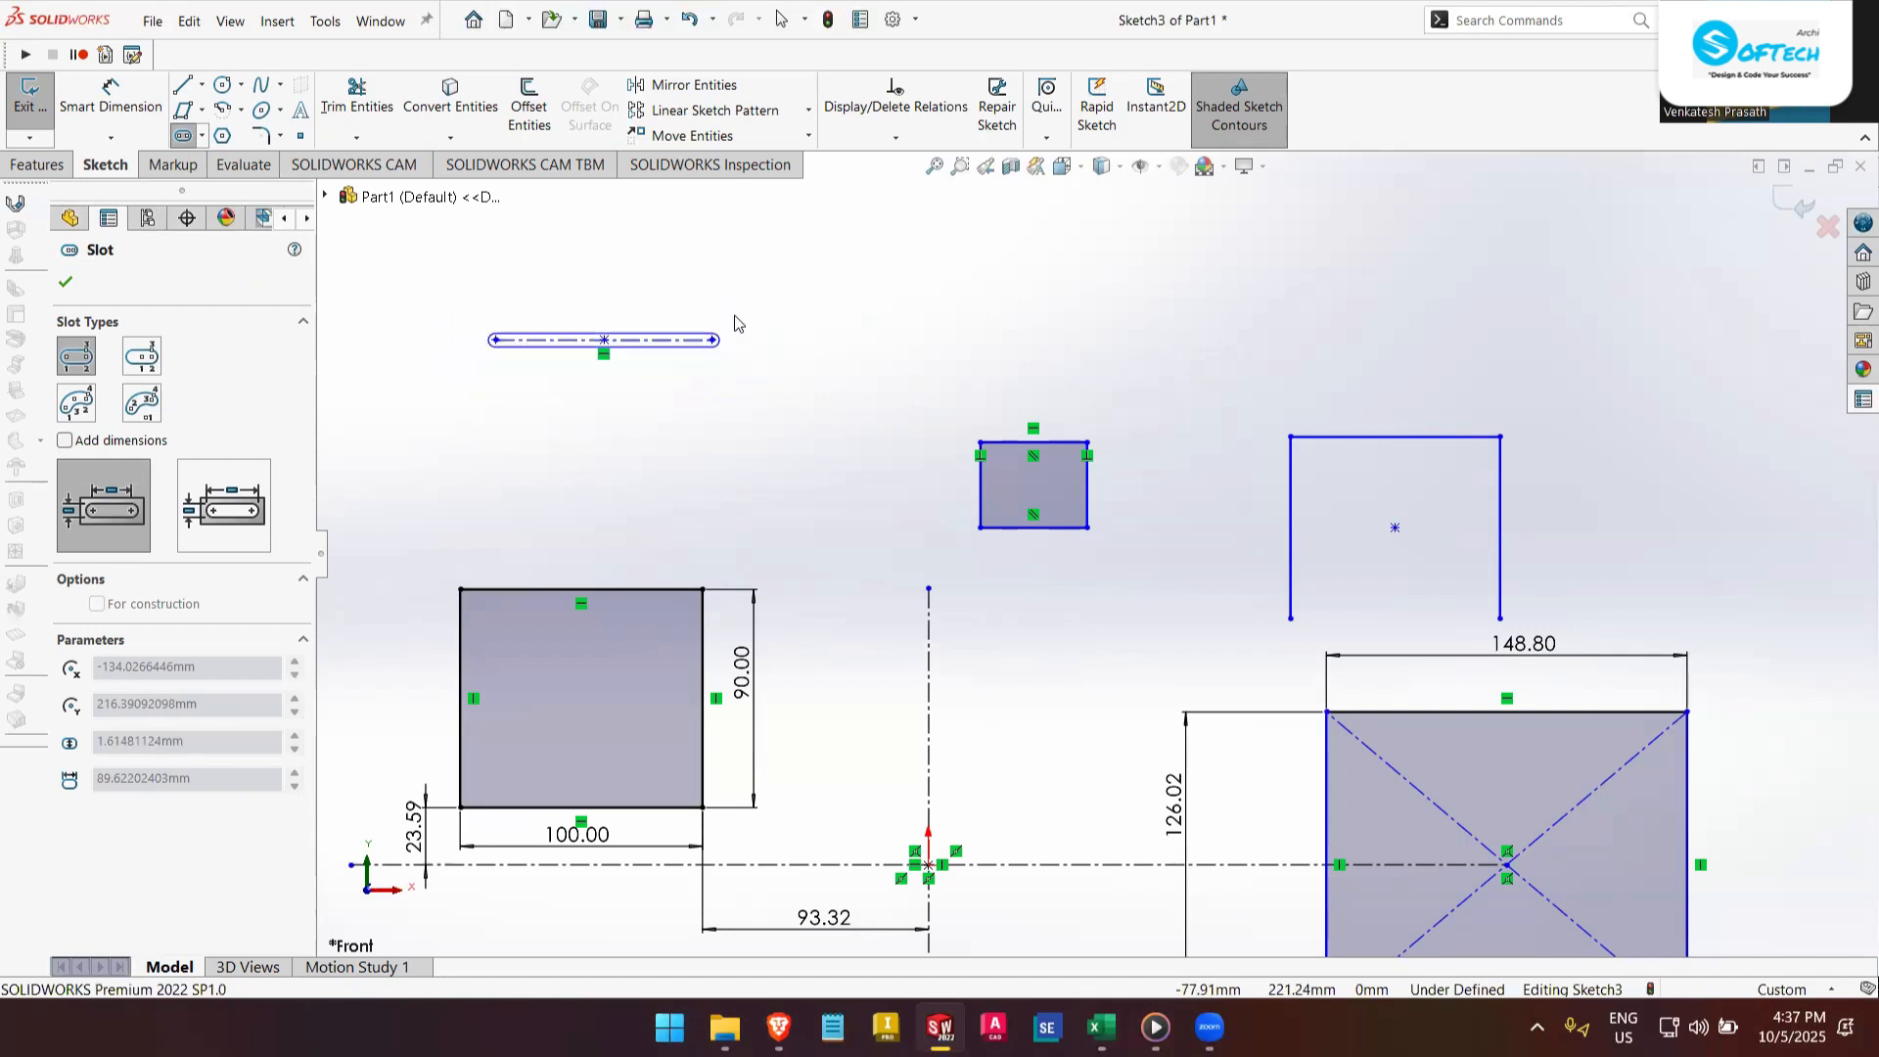
{"action": "left_click", "coordinate": [755, 292]}
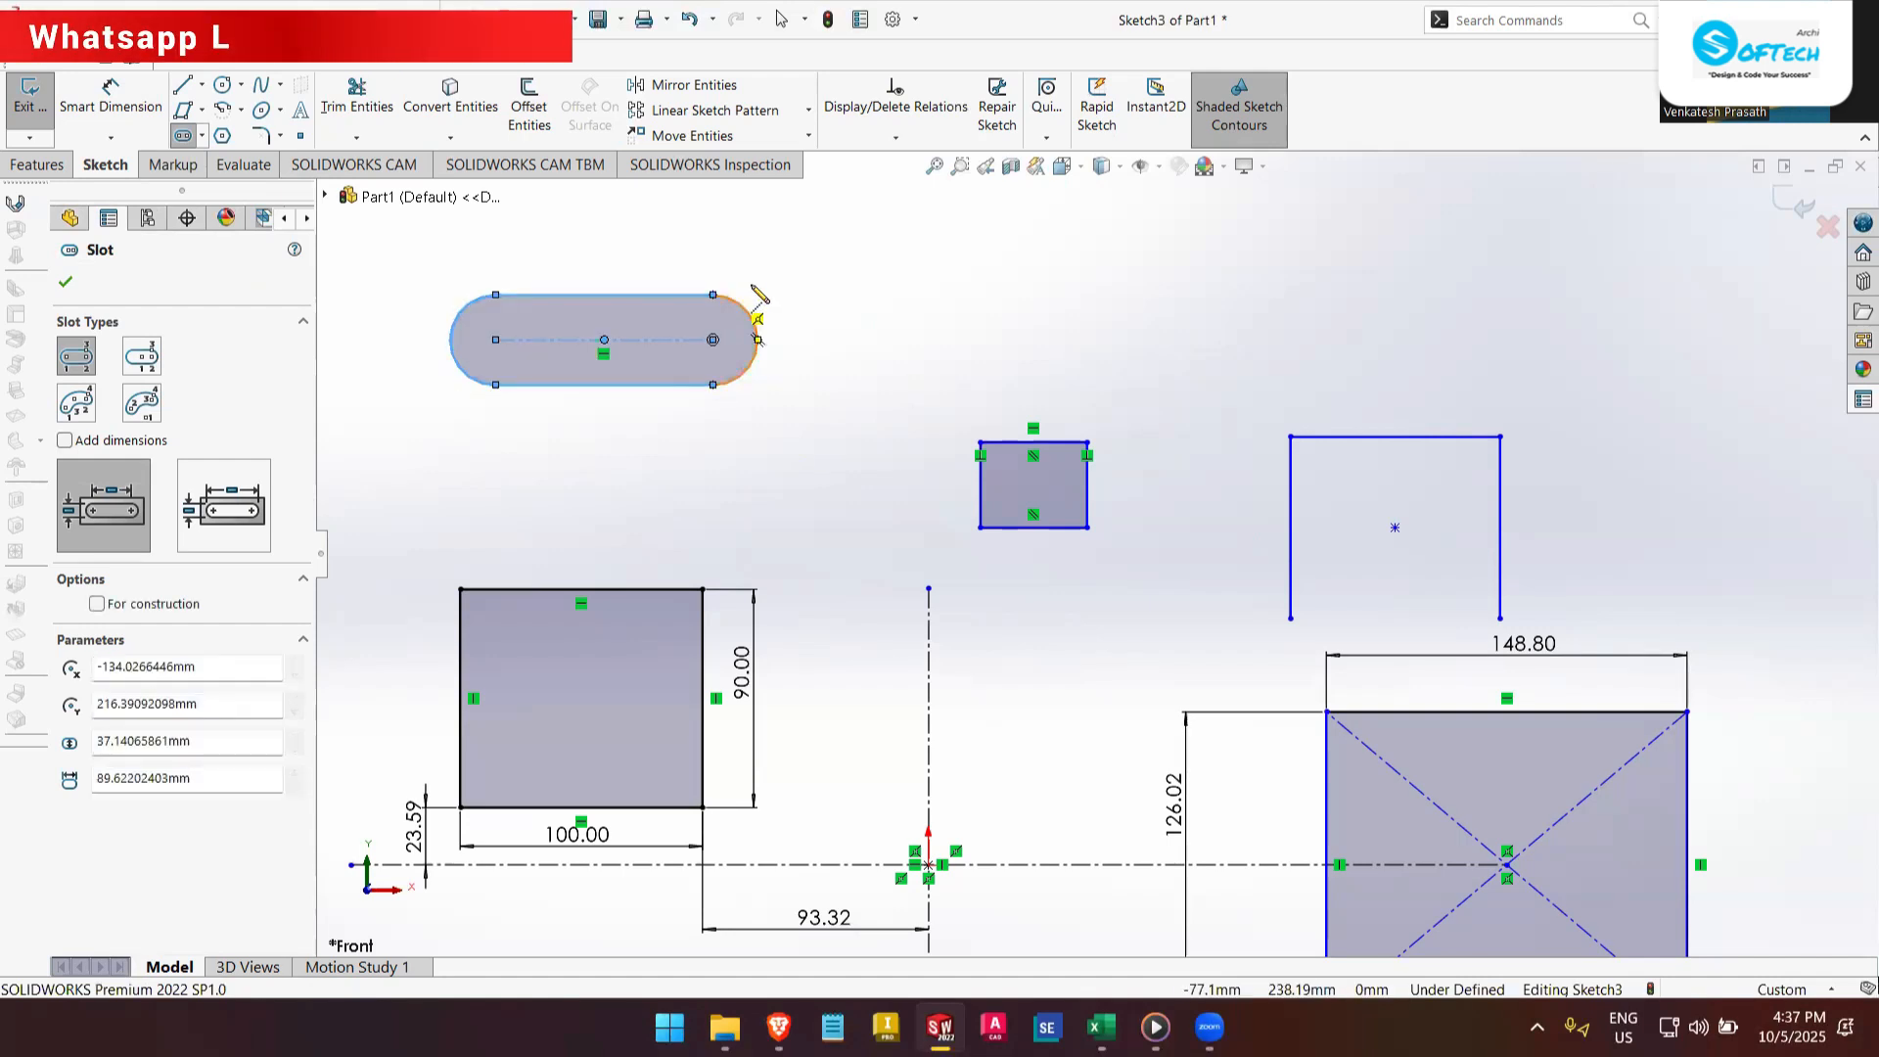
- Dimension the end arc radius of the straight slot as 20 mm
{"action": "right_click_drag", "start_coordinate": [854, 435], "coordinate": [843, 331]}
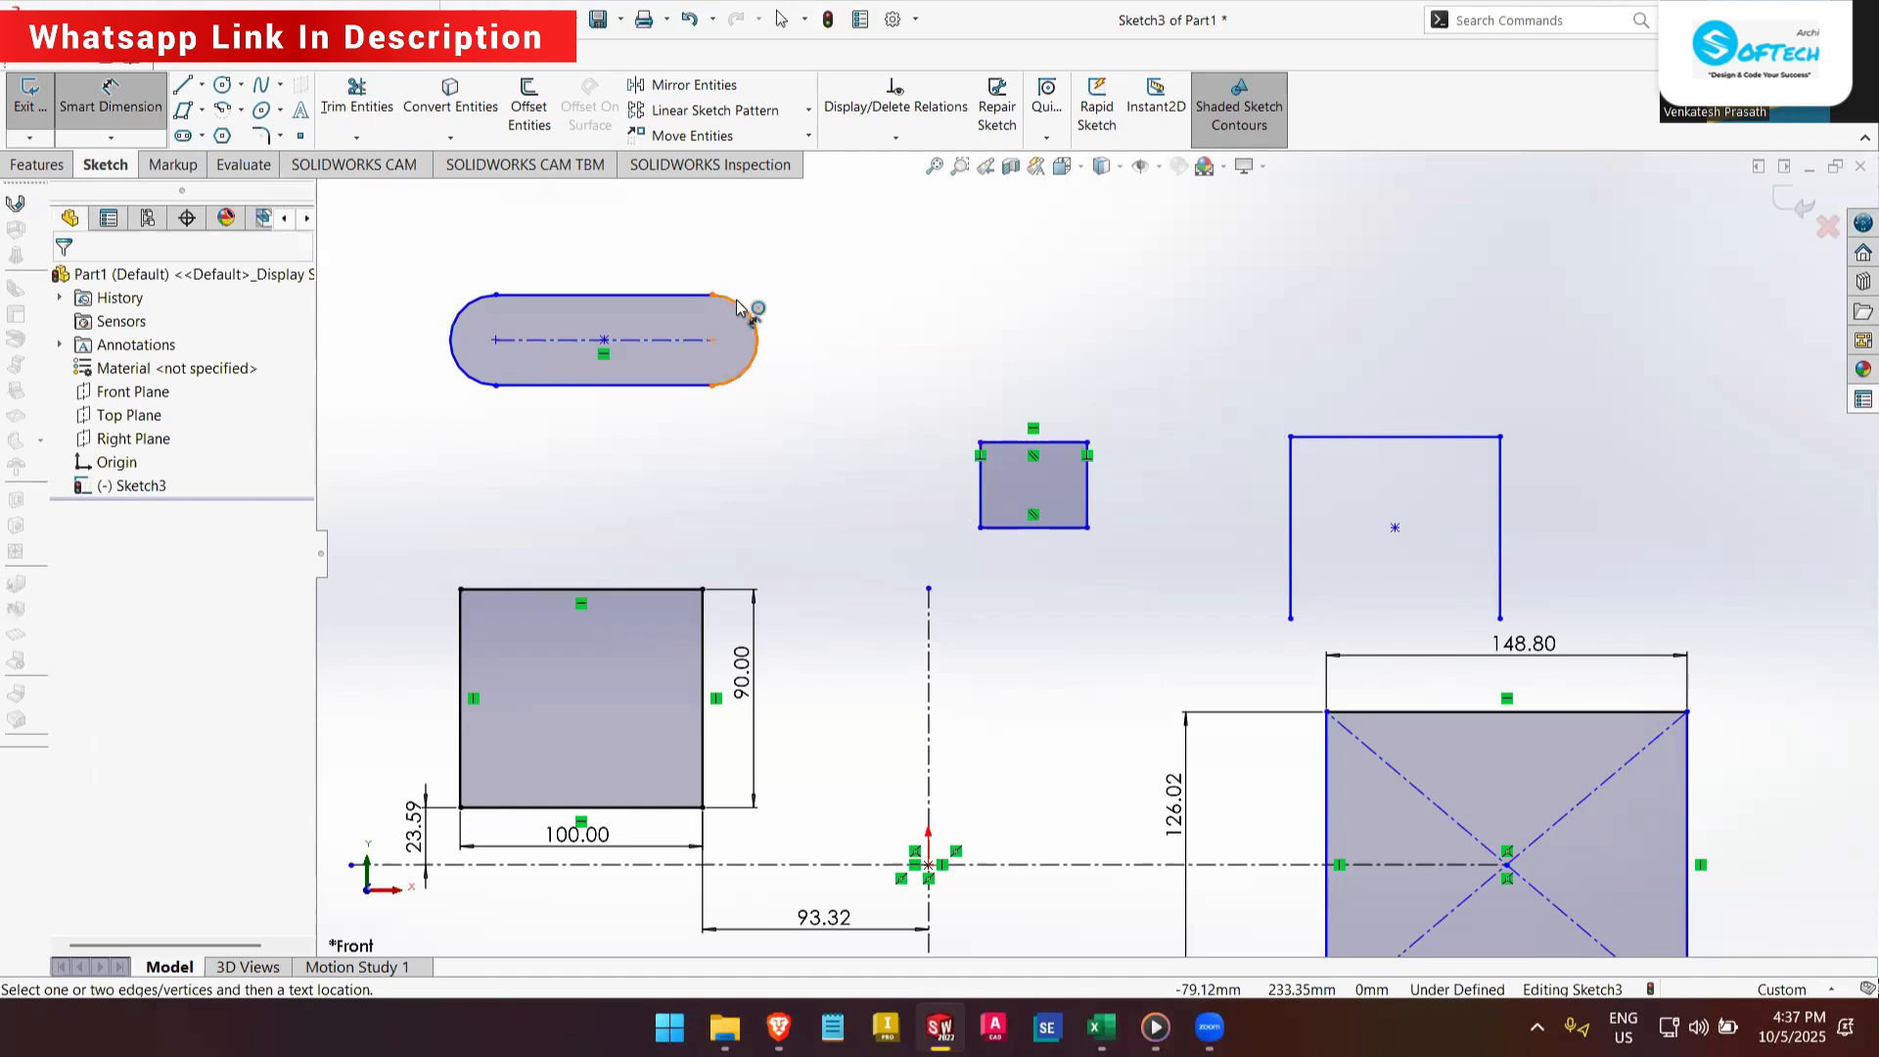
{"action": "left_click", "coordinate": [756, 351]}
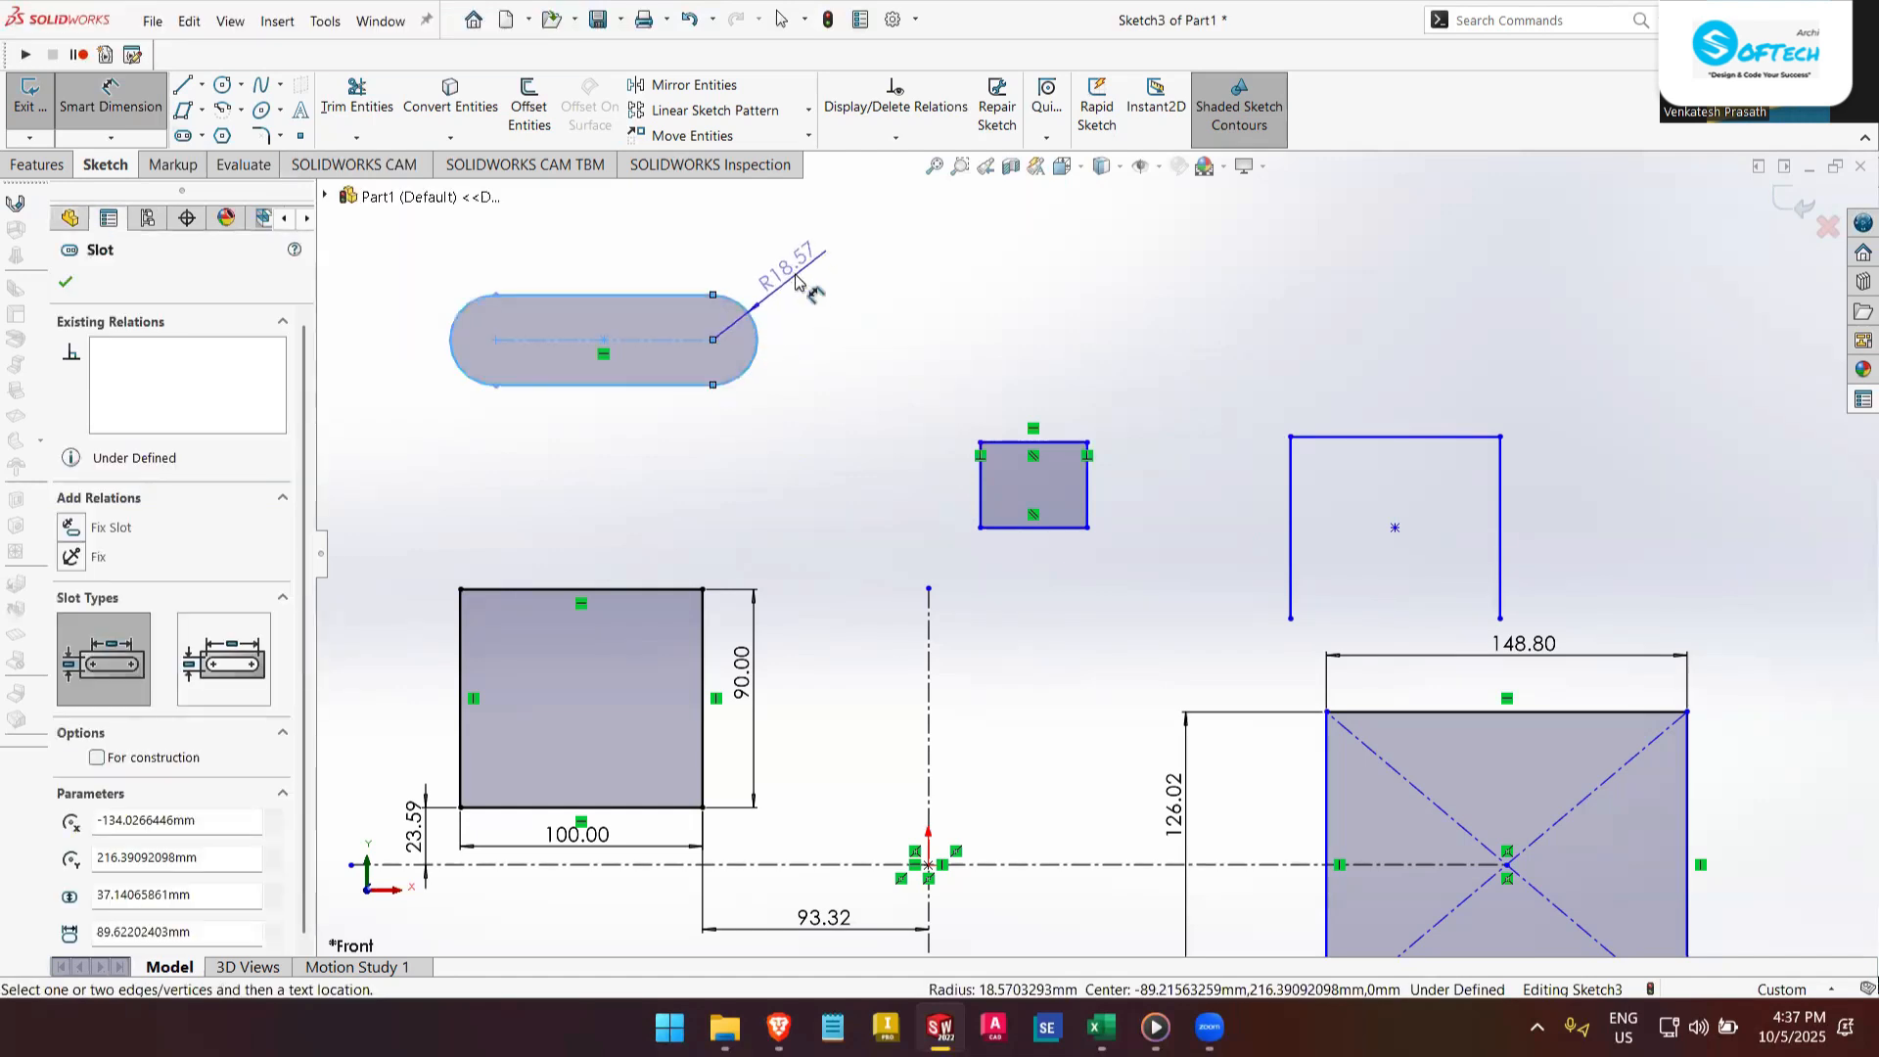
{"action": "left_click", "coordinate": [837, 323]}
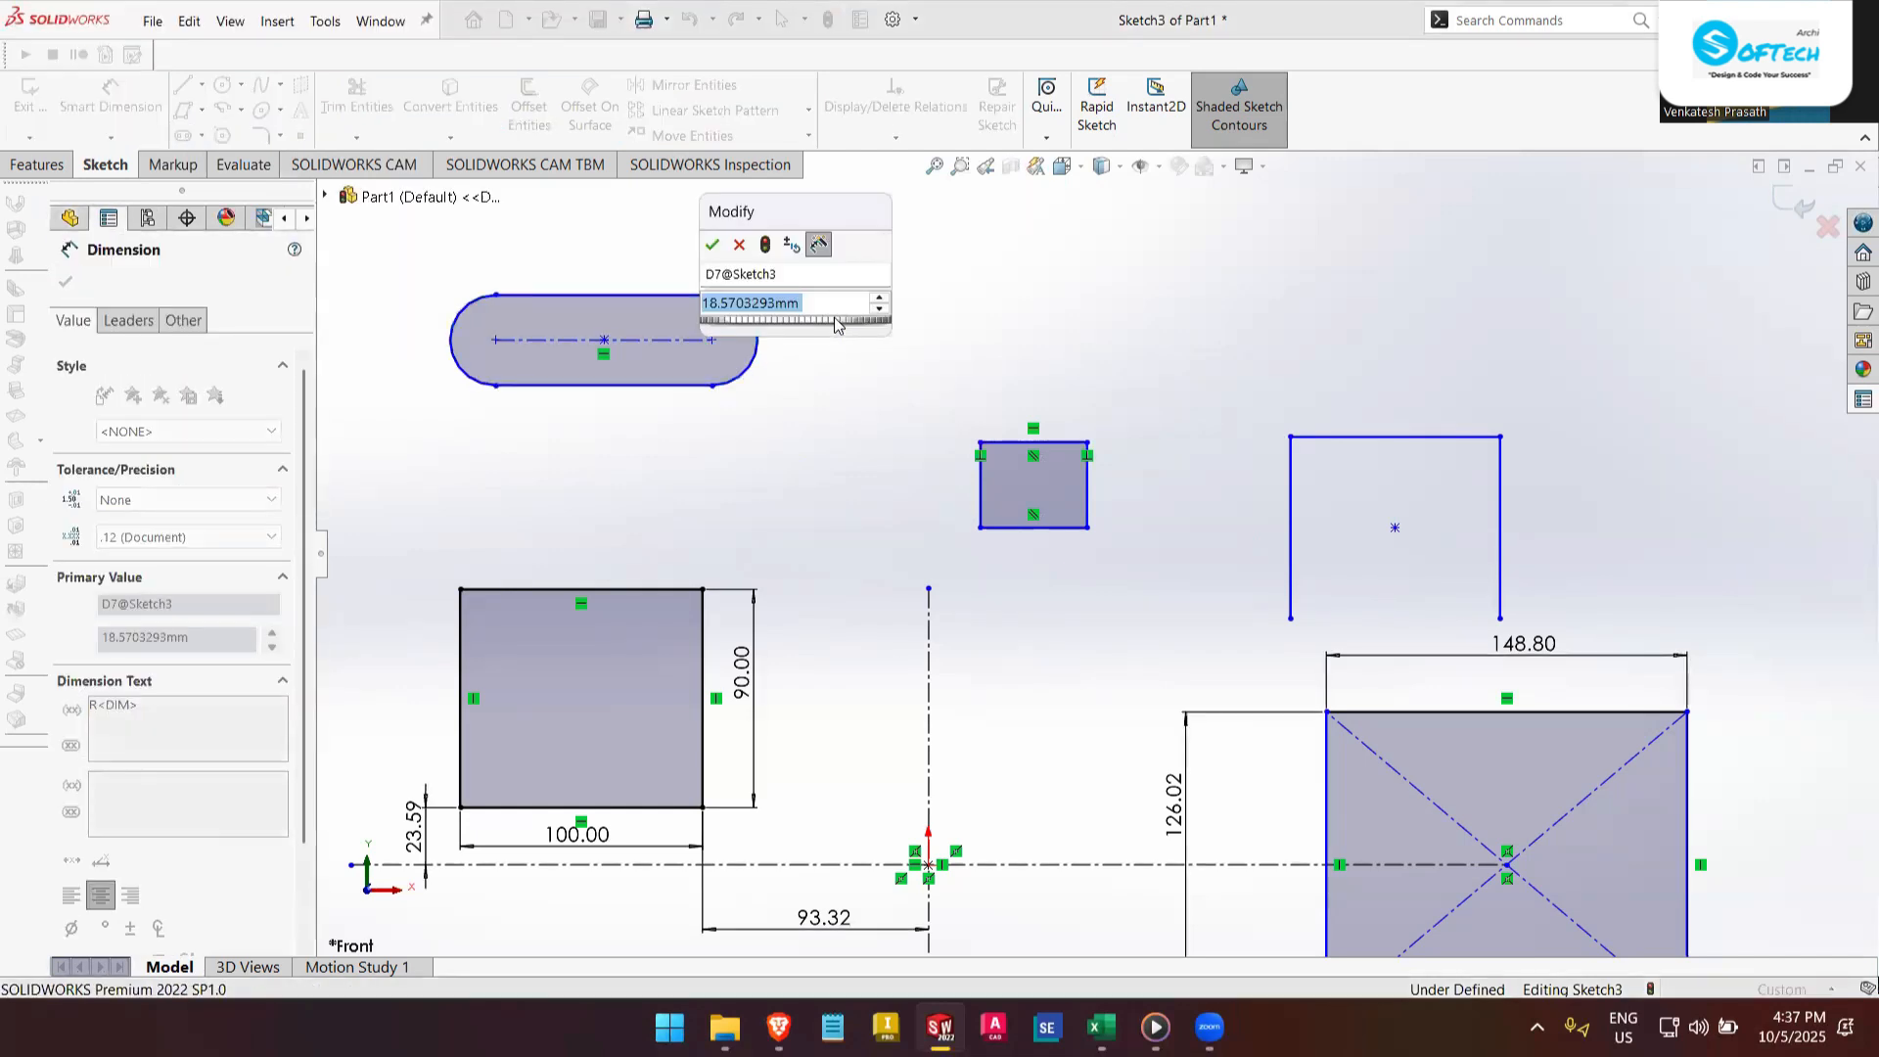
{"action": "type", "text": "20"}
{"action": "key", "text": "Return"}
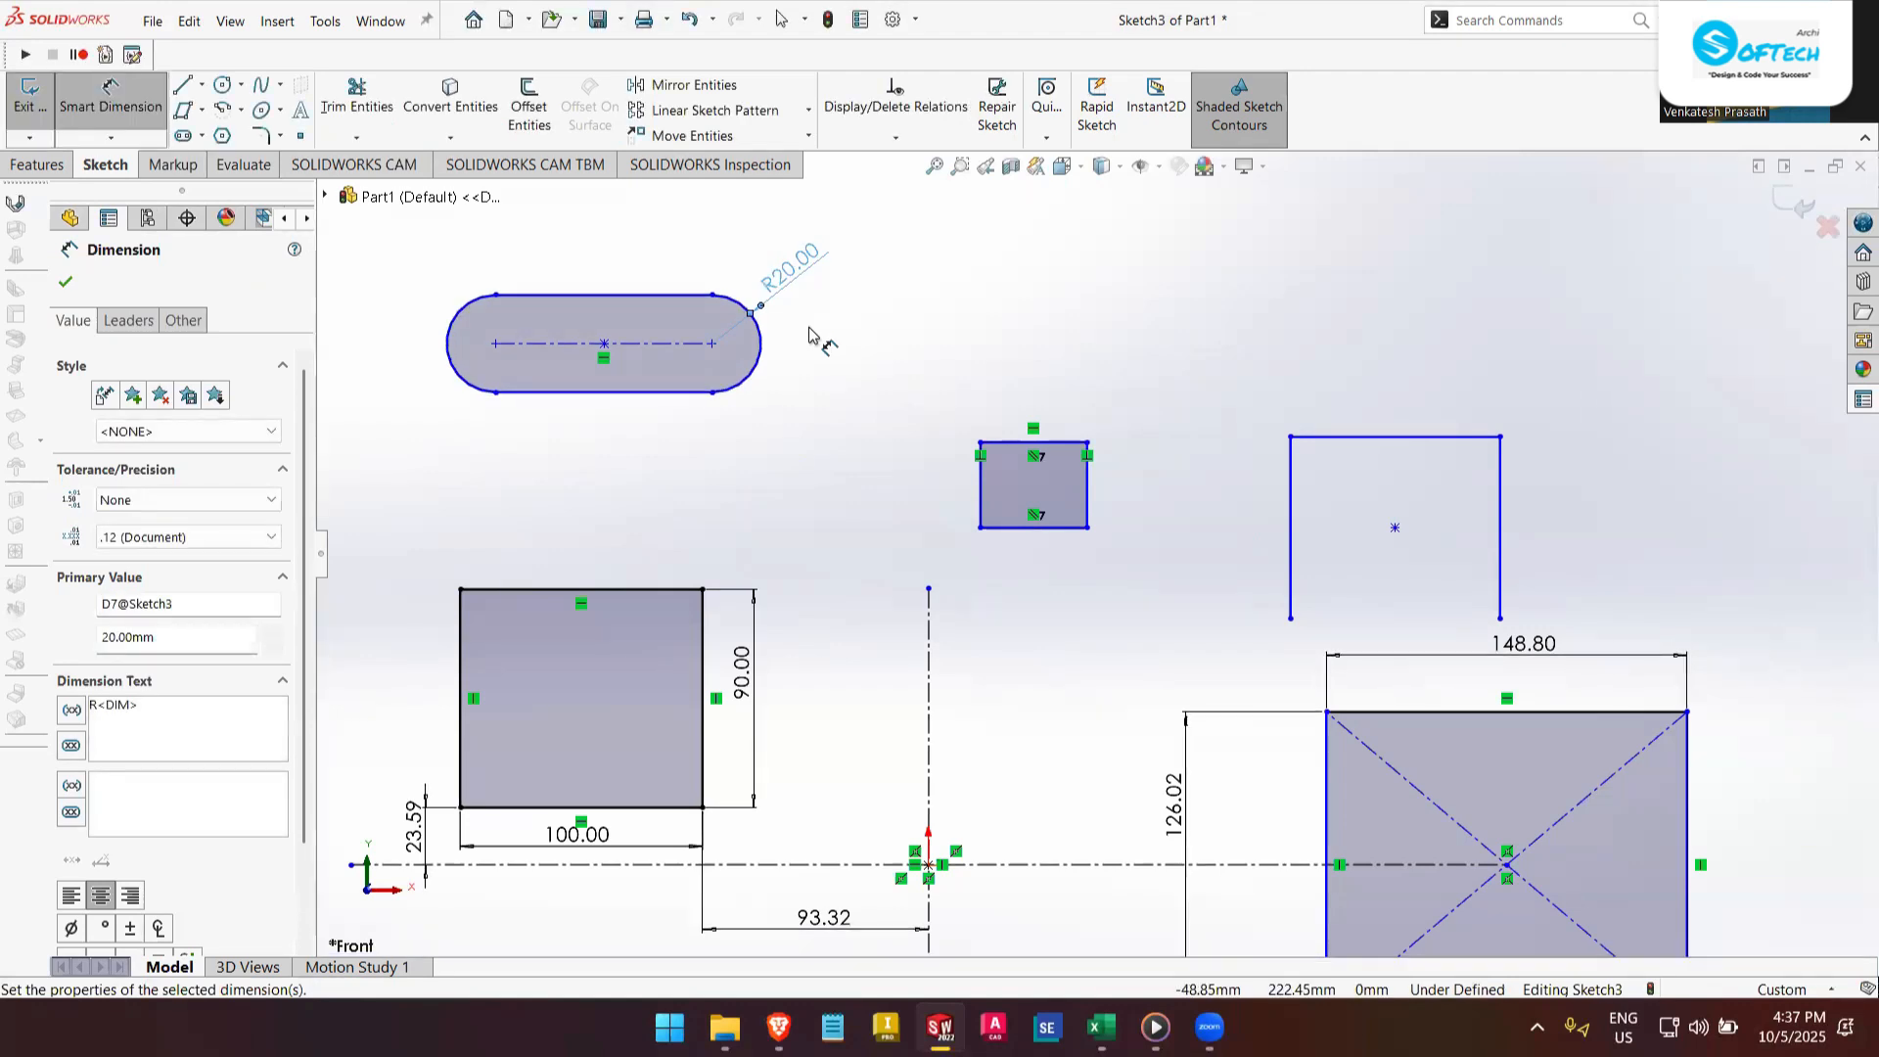
- Dimension the straight slot's center-to-center length as 70 mm and leave the dimension command
{"action": "left_click", "coordinate": [658, 351]}
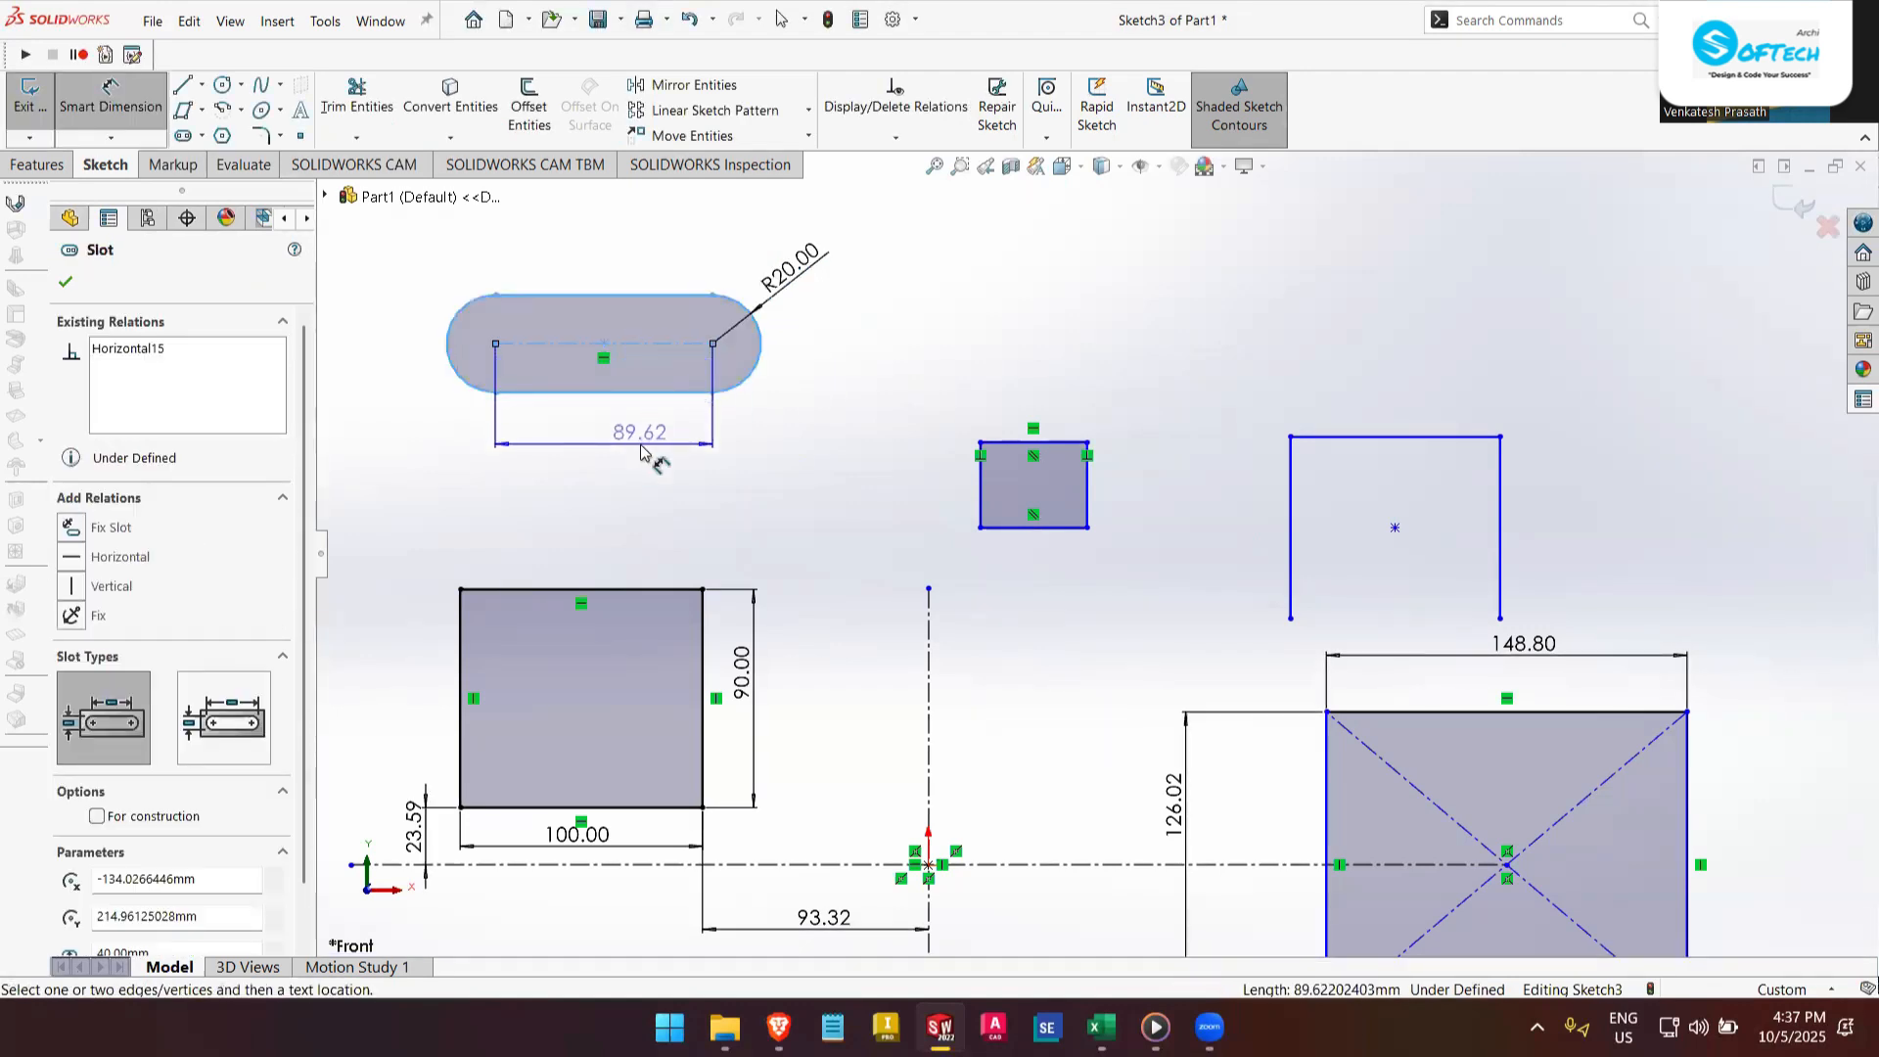
{"action": "left_click", "coordinate": [648, 446]}
{"action": "type", "text": "70"}
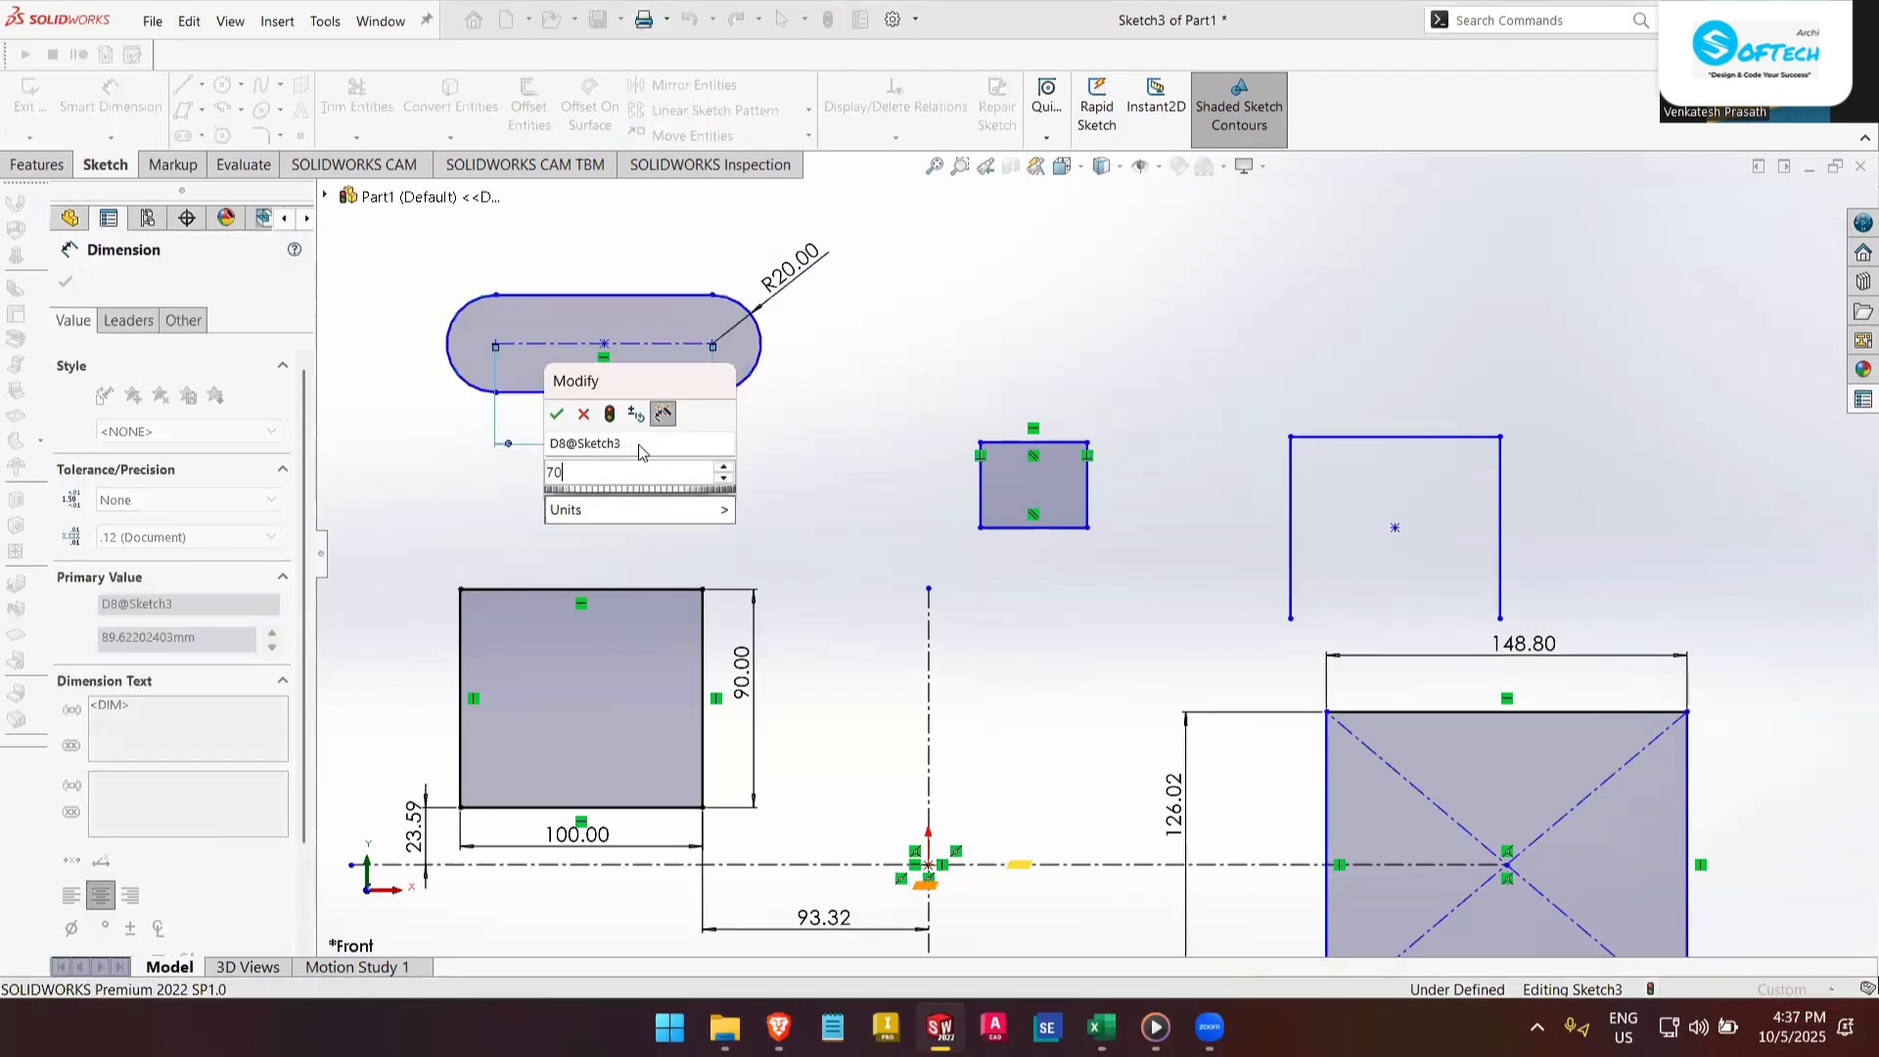
{"action": "key", "text": "Return"}
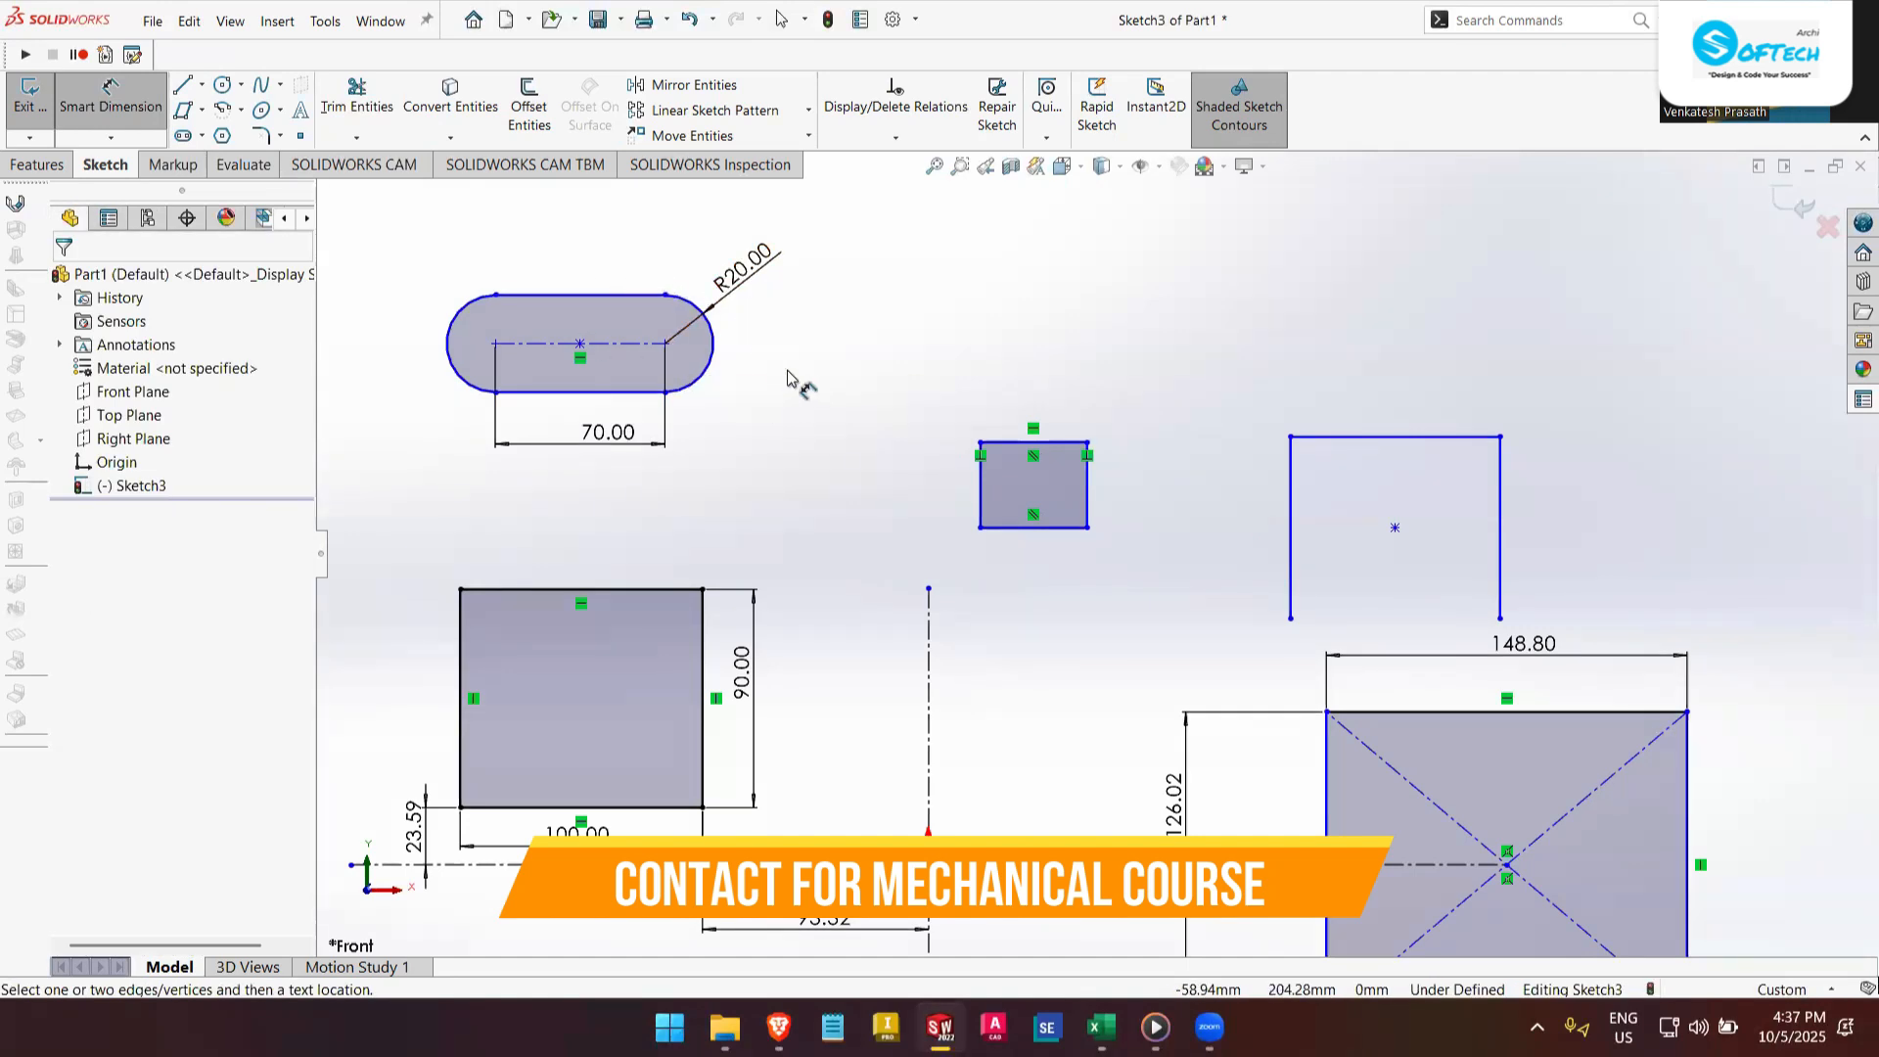
{"action": "key", "text": "Escape"}
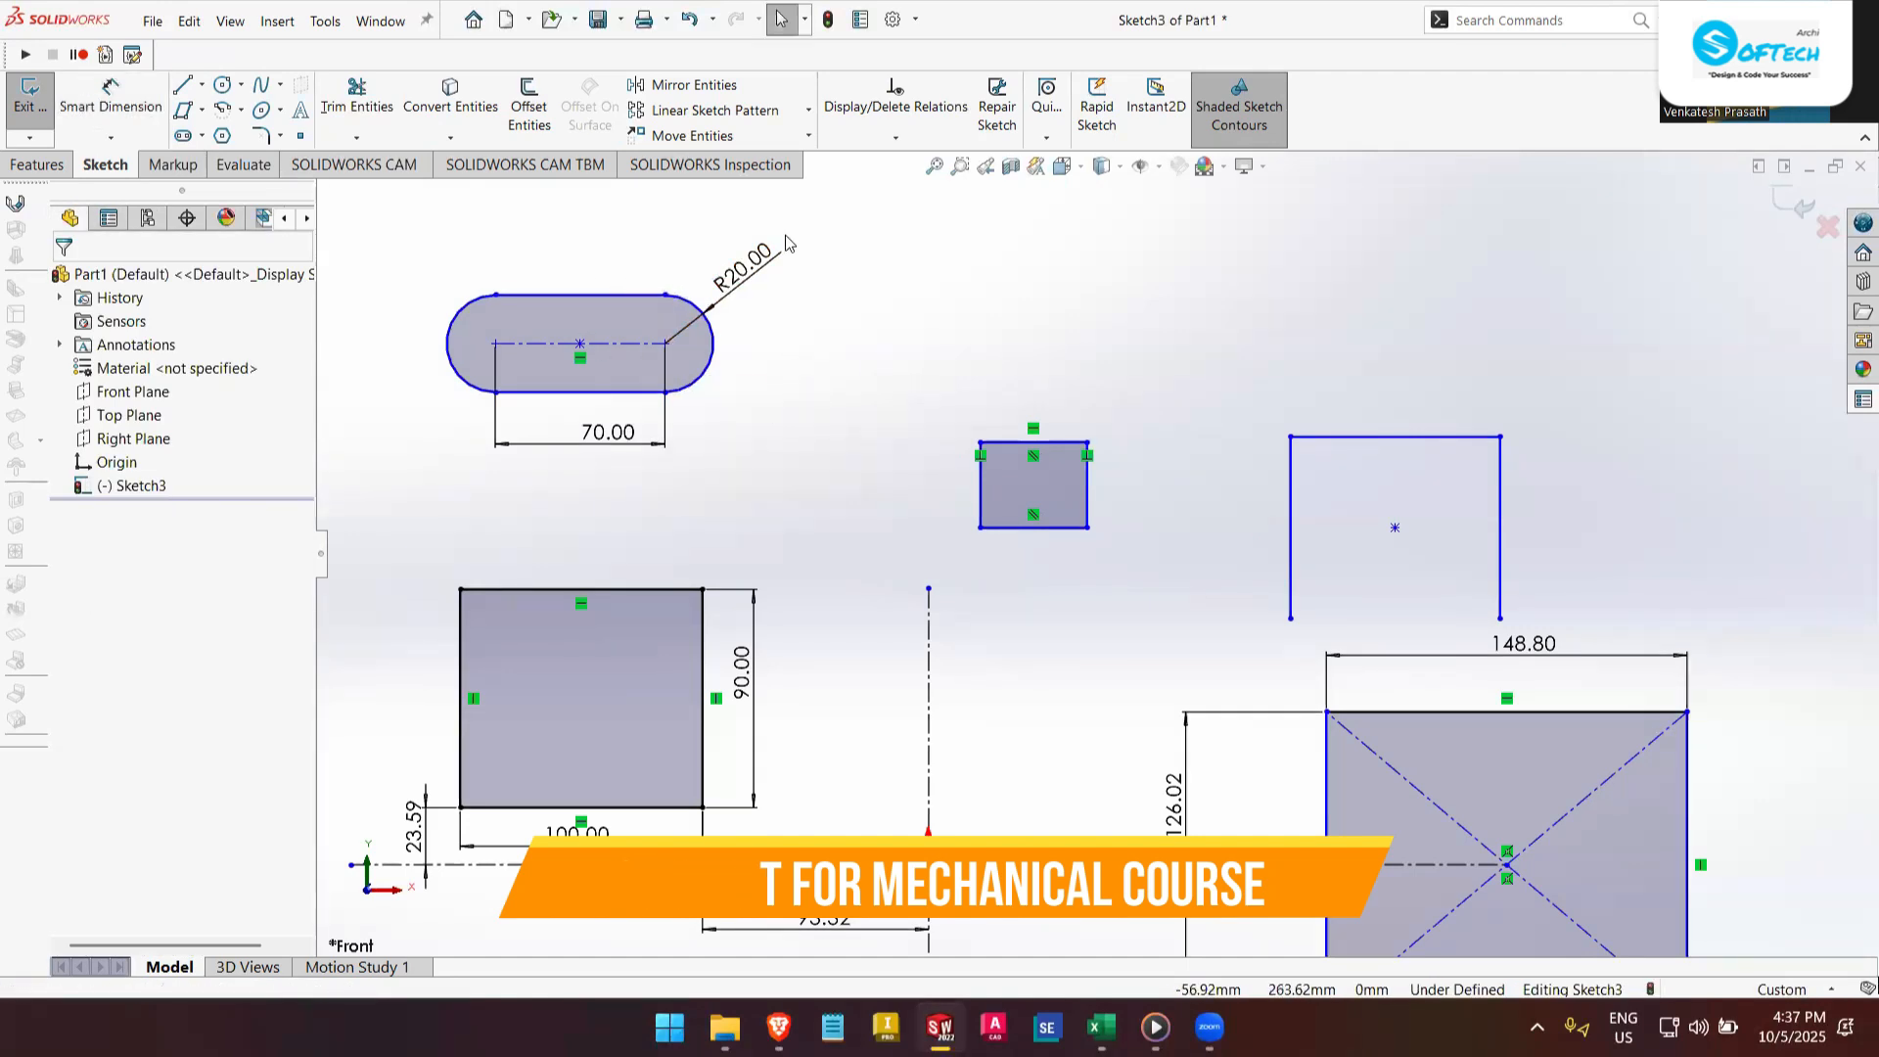
- Sketch a horizontal centerpoint straight slot above the small rectangle, about 107 mm between centers and about 42 mm wide
{"action": "left_click", "coordinate": [202, 137]}
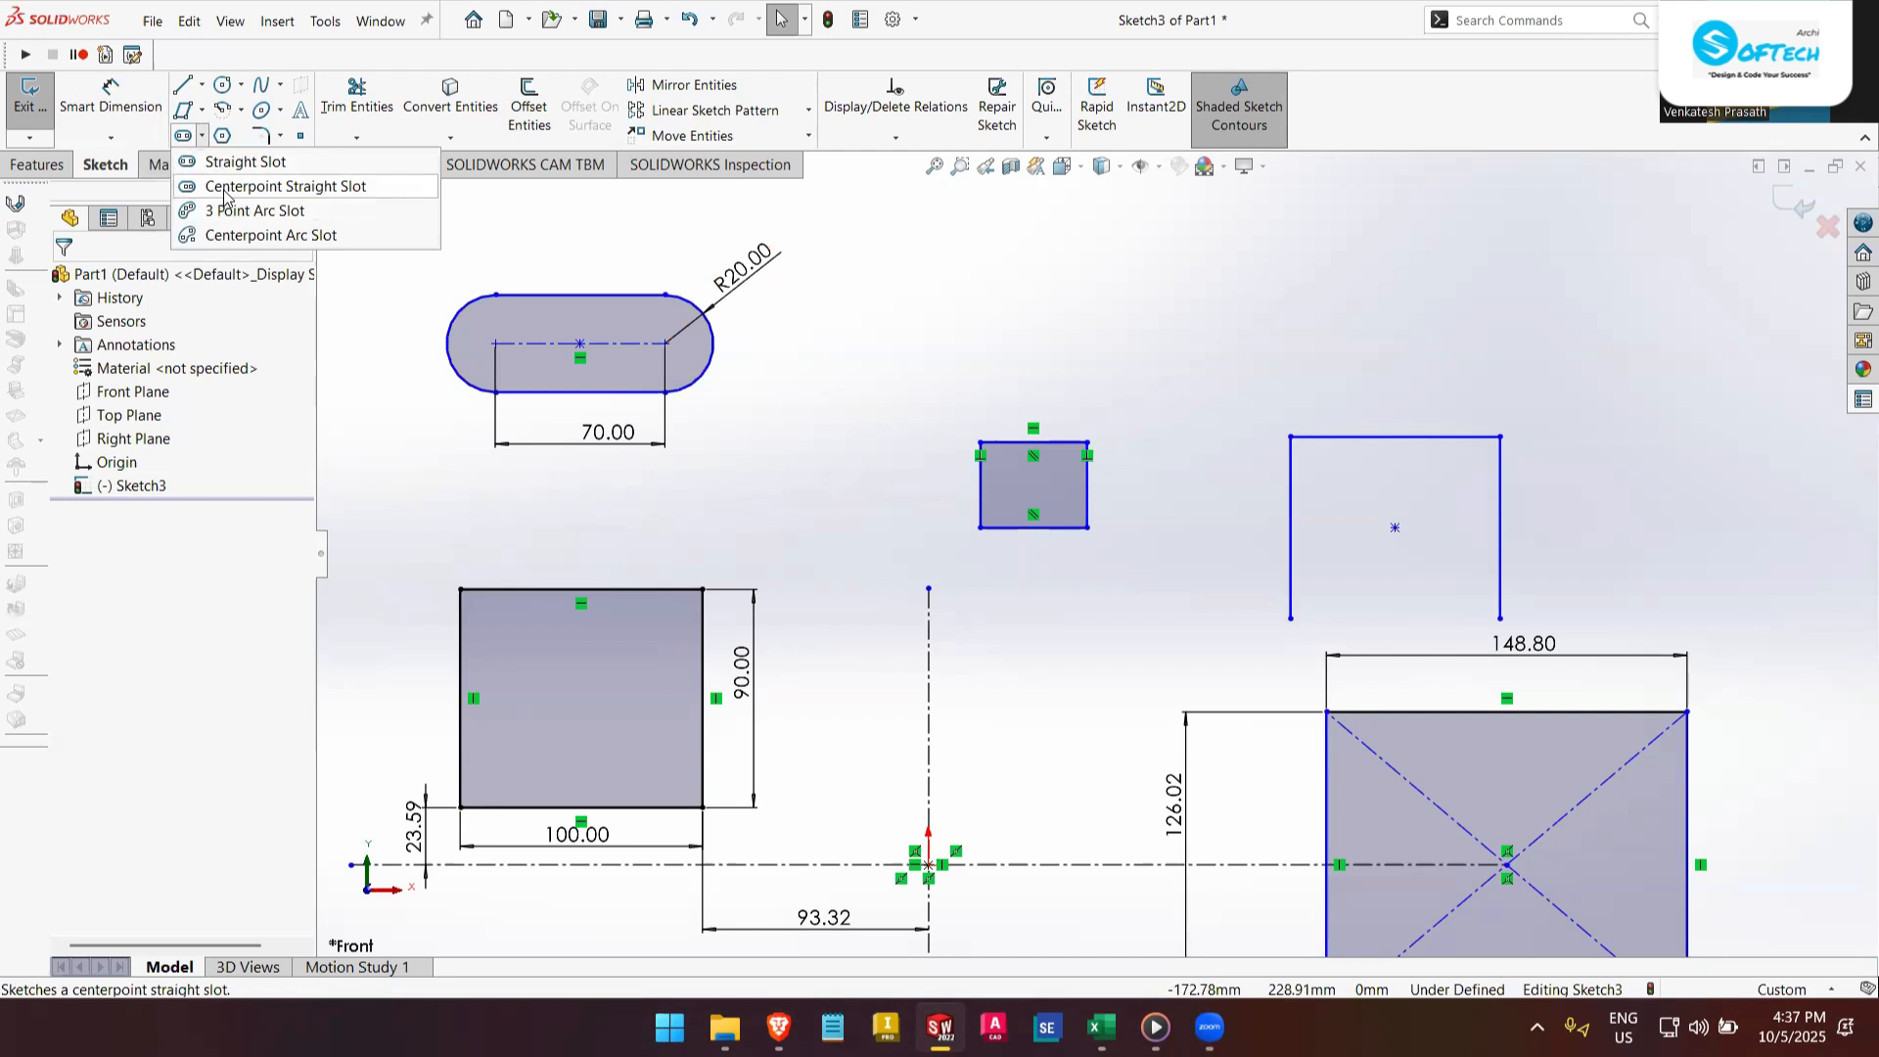
{"action": "left_click", "coordinate": [224, 187]}
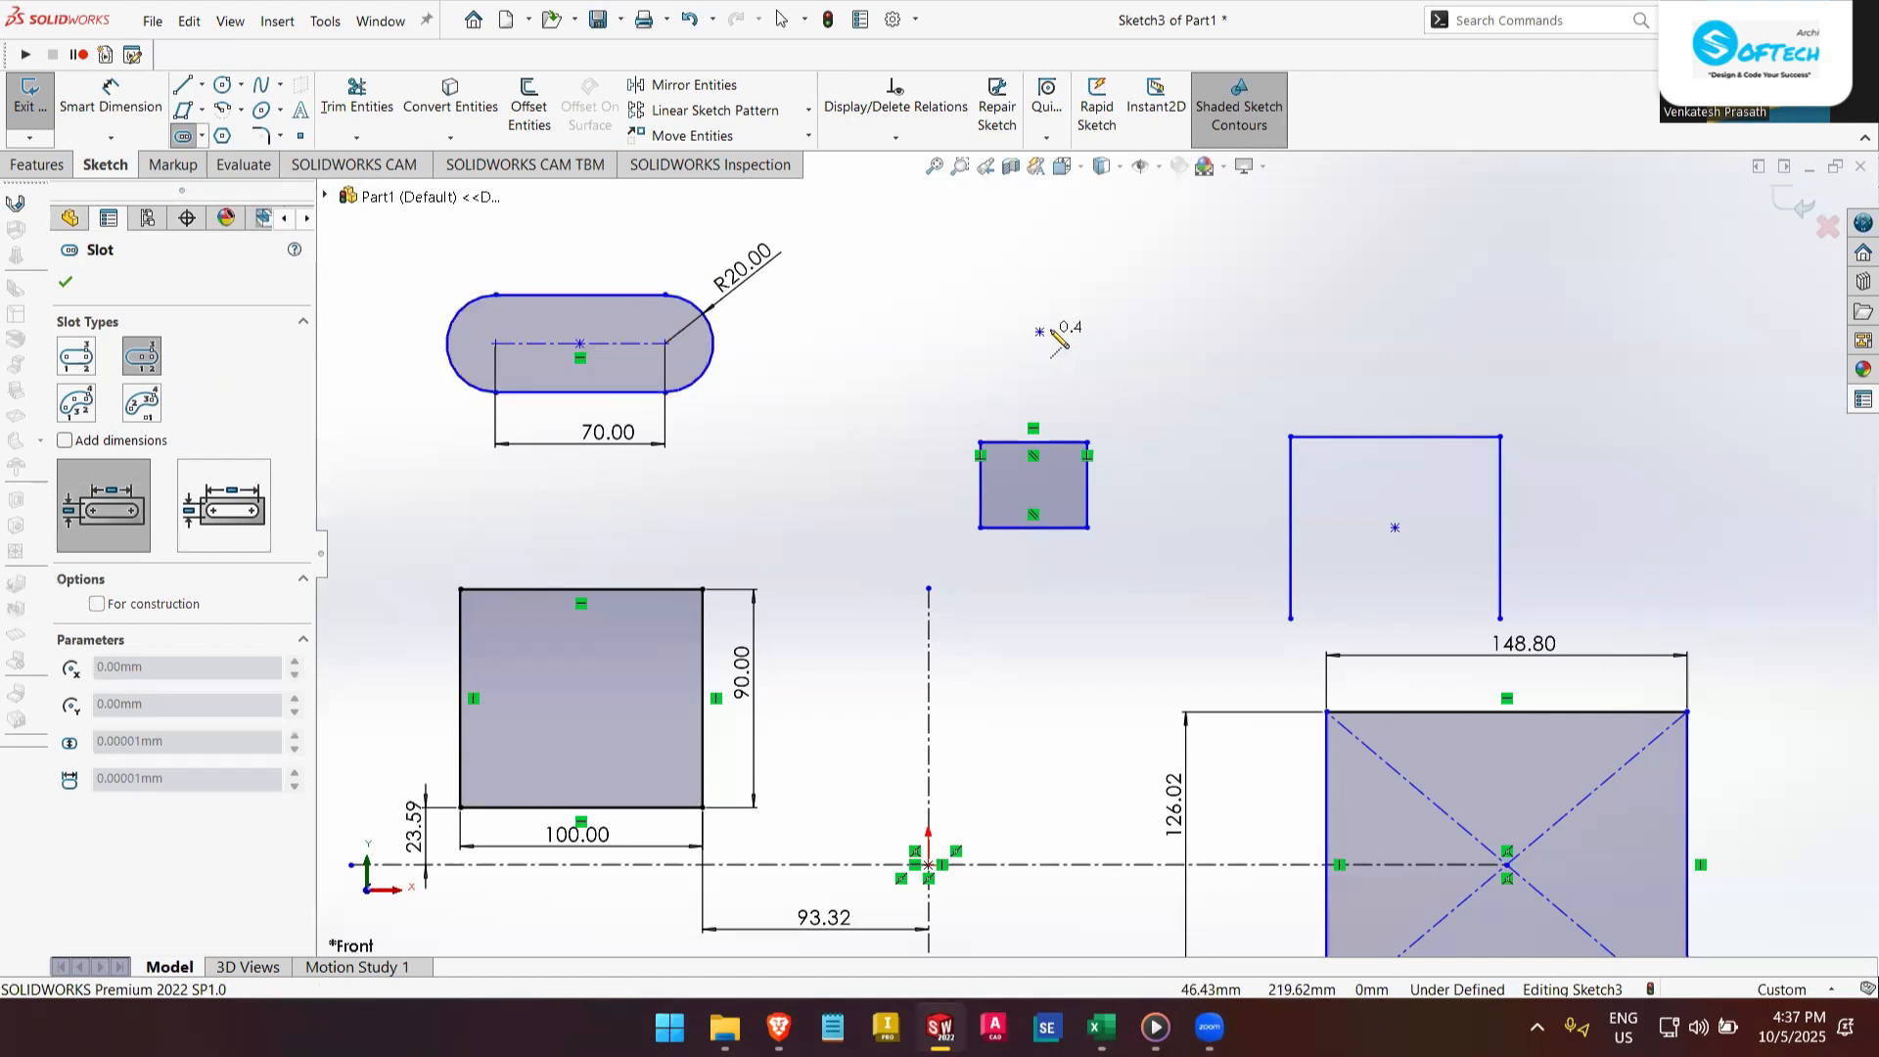
{"action": "left_click", "coordinate": [1170, 331]}
{"action": "left_click", "coordinate": [1018, 280]}
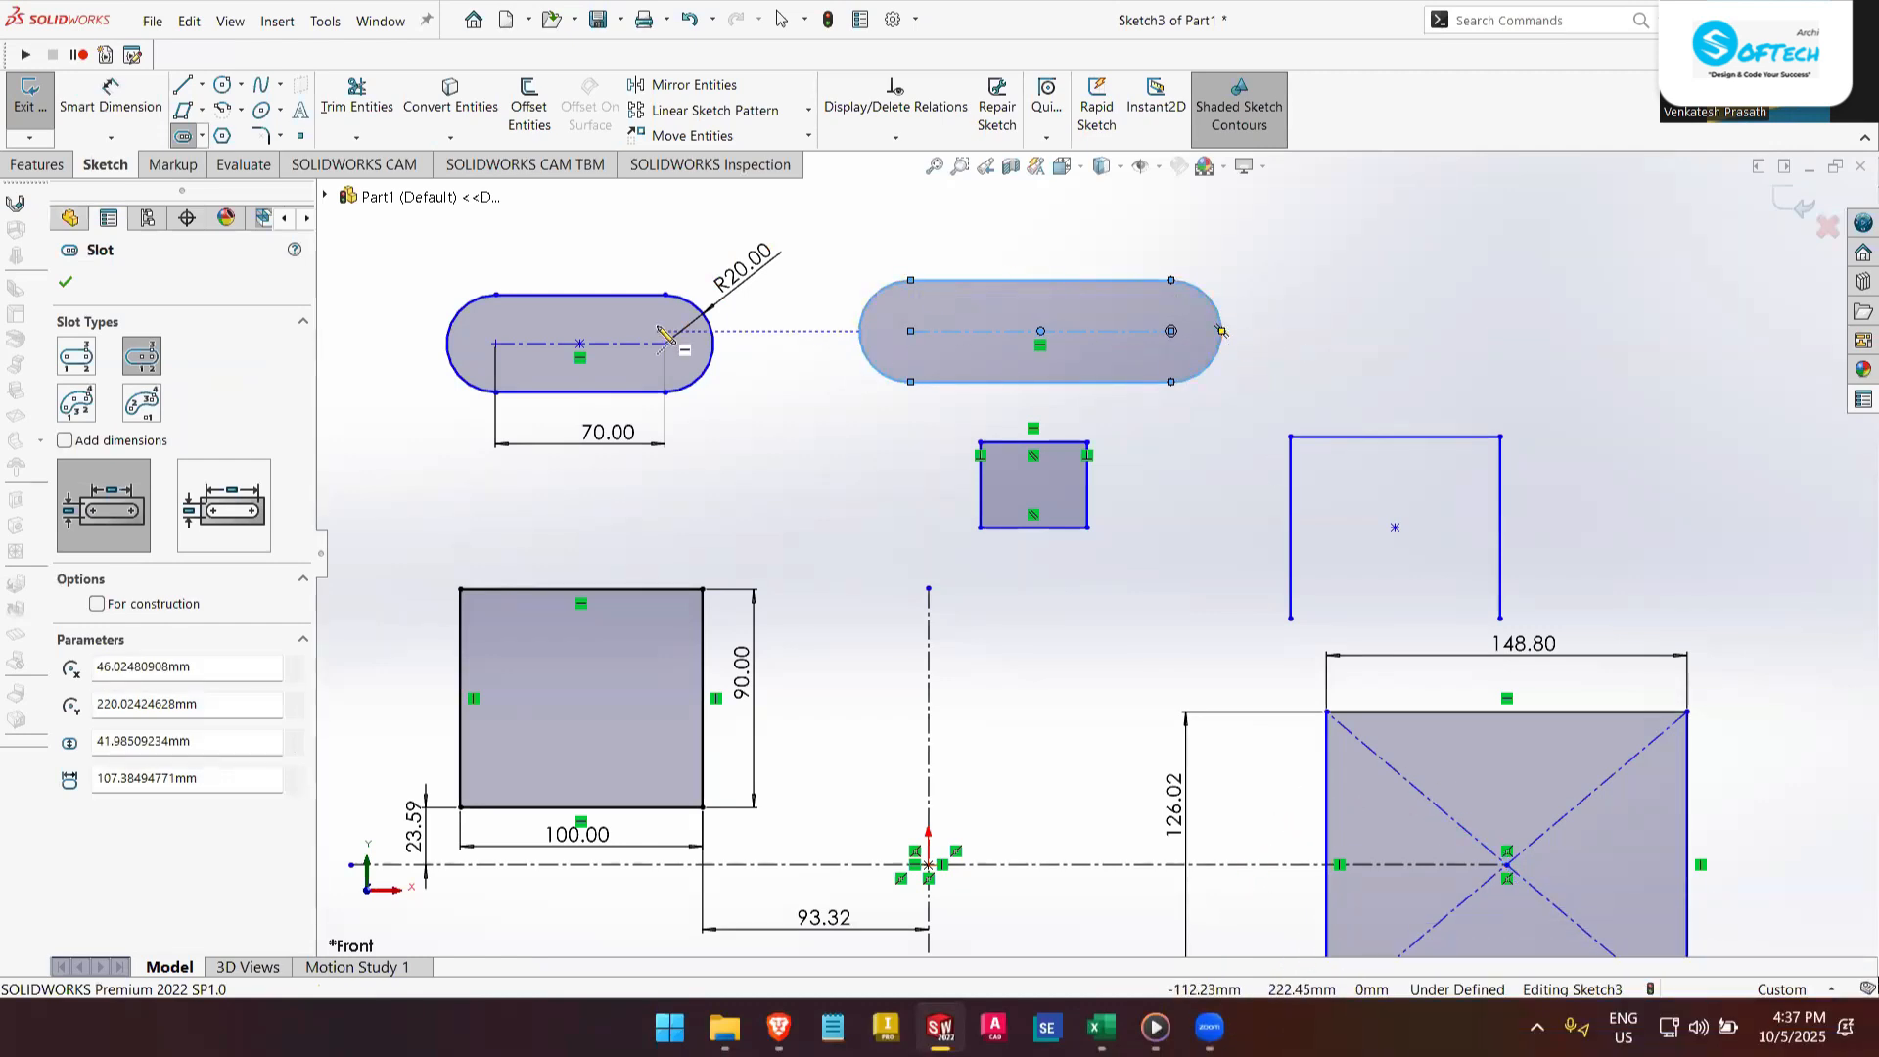
- Sketch a 3 point arc slot in the empty area left of the straight slot, about 37 mm in centerline radius and 34 mm wide
{"action": "left_click", "coordinate": [203, 137]}
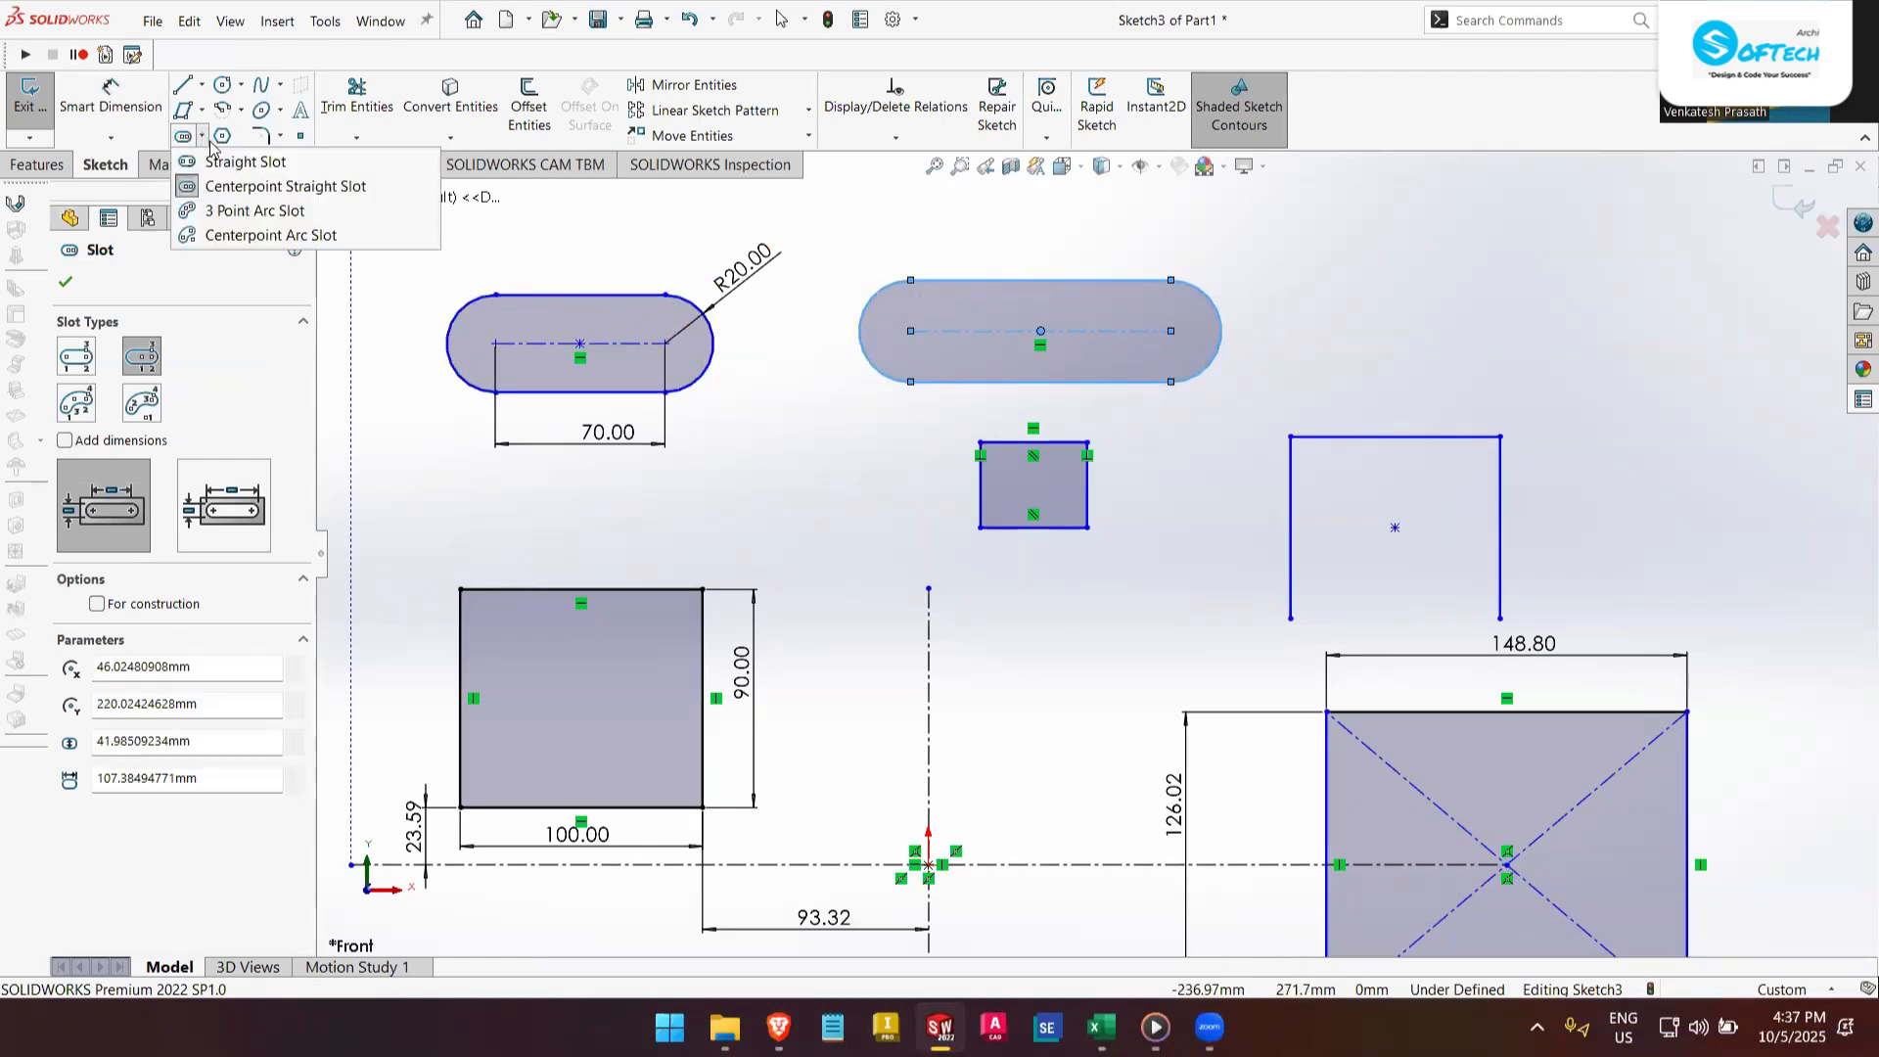
{"action": "left_click", "coordinate": [256, 211]}
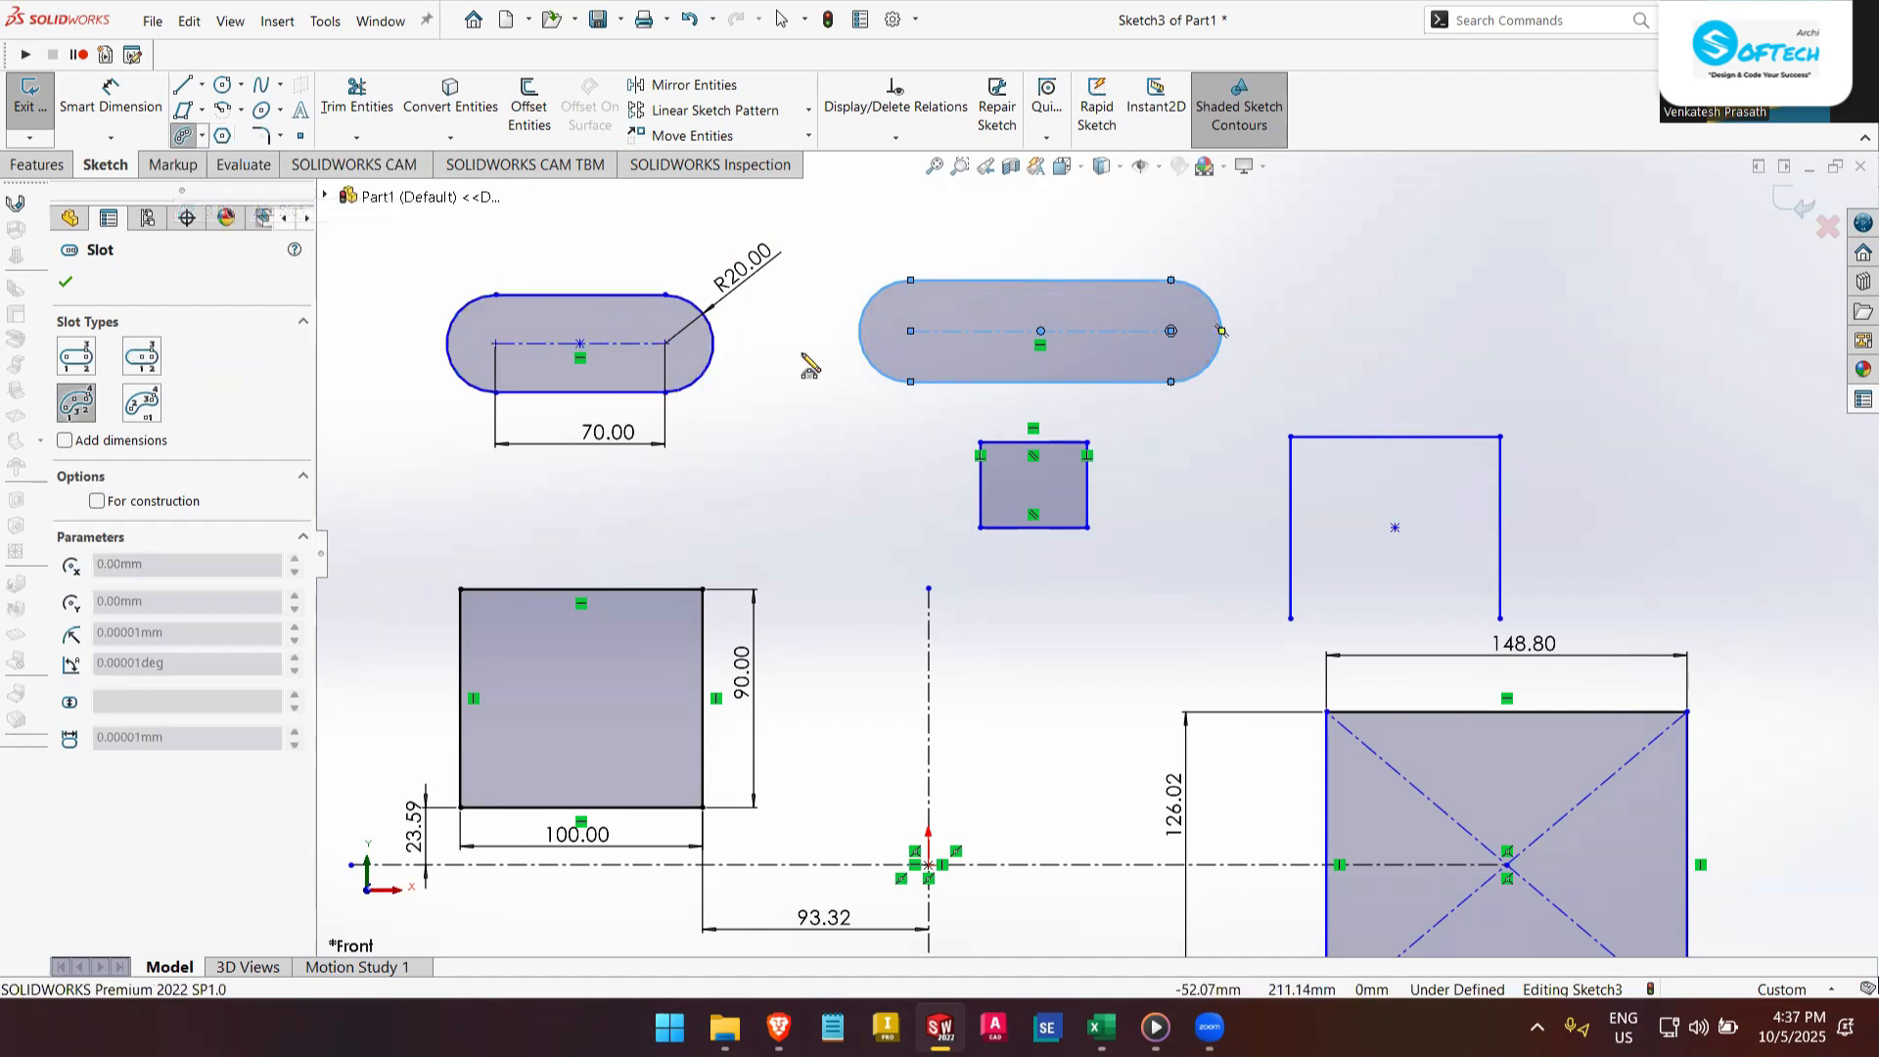
{"action": "scroll", "coordinate": [574, 512], "scroll_direction": "up", "scroll_amount": 3}
{"action": "scroll", "coordinate": [549, 516], "scroll_direction": "down", "scroll_amount": 4}
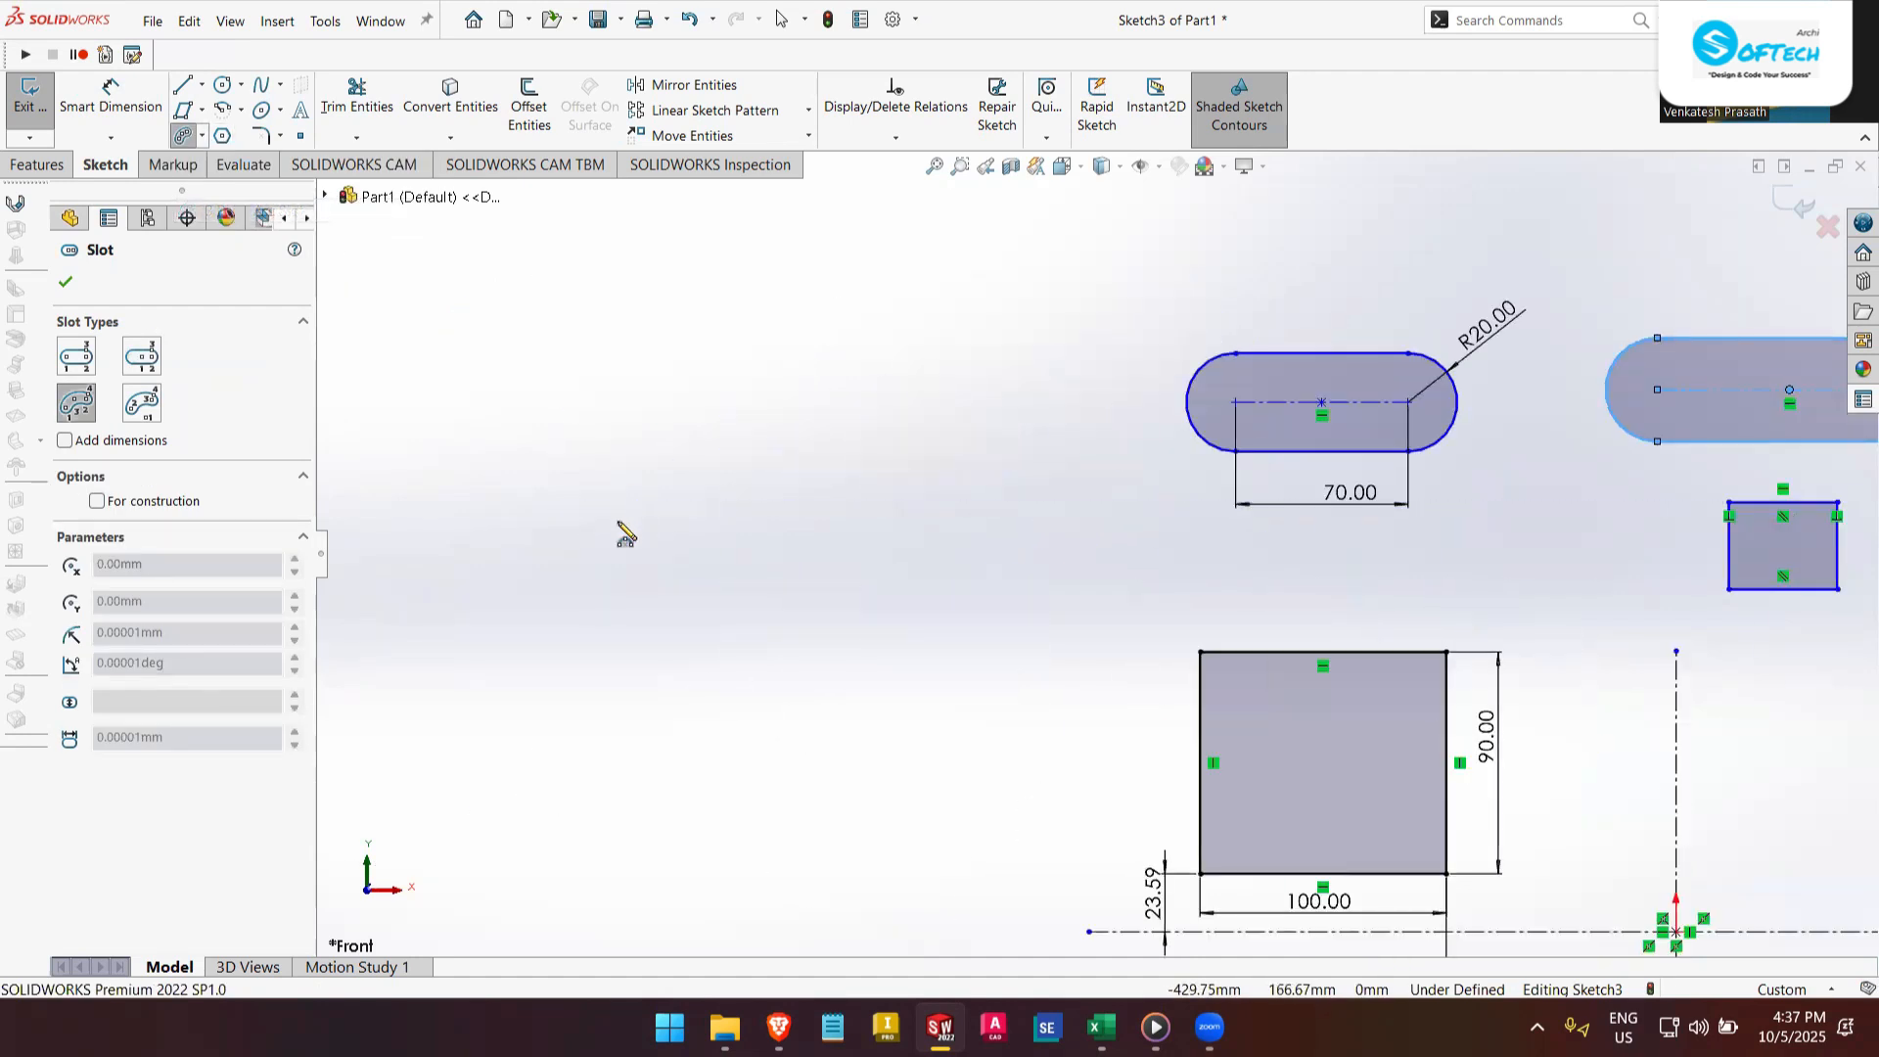
{"action": "left_click", "coordinate": [622, 541]}
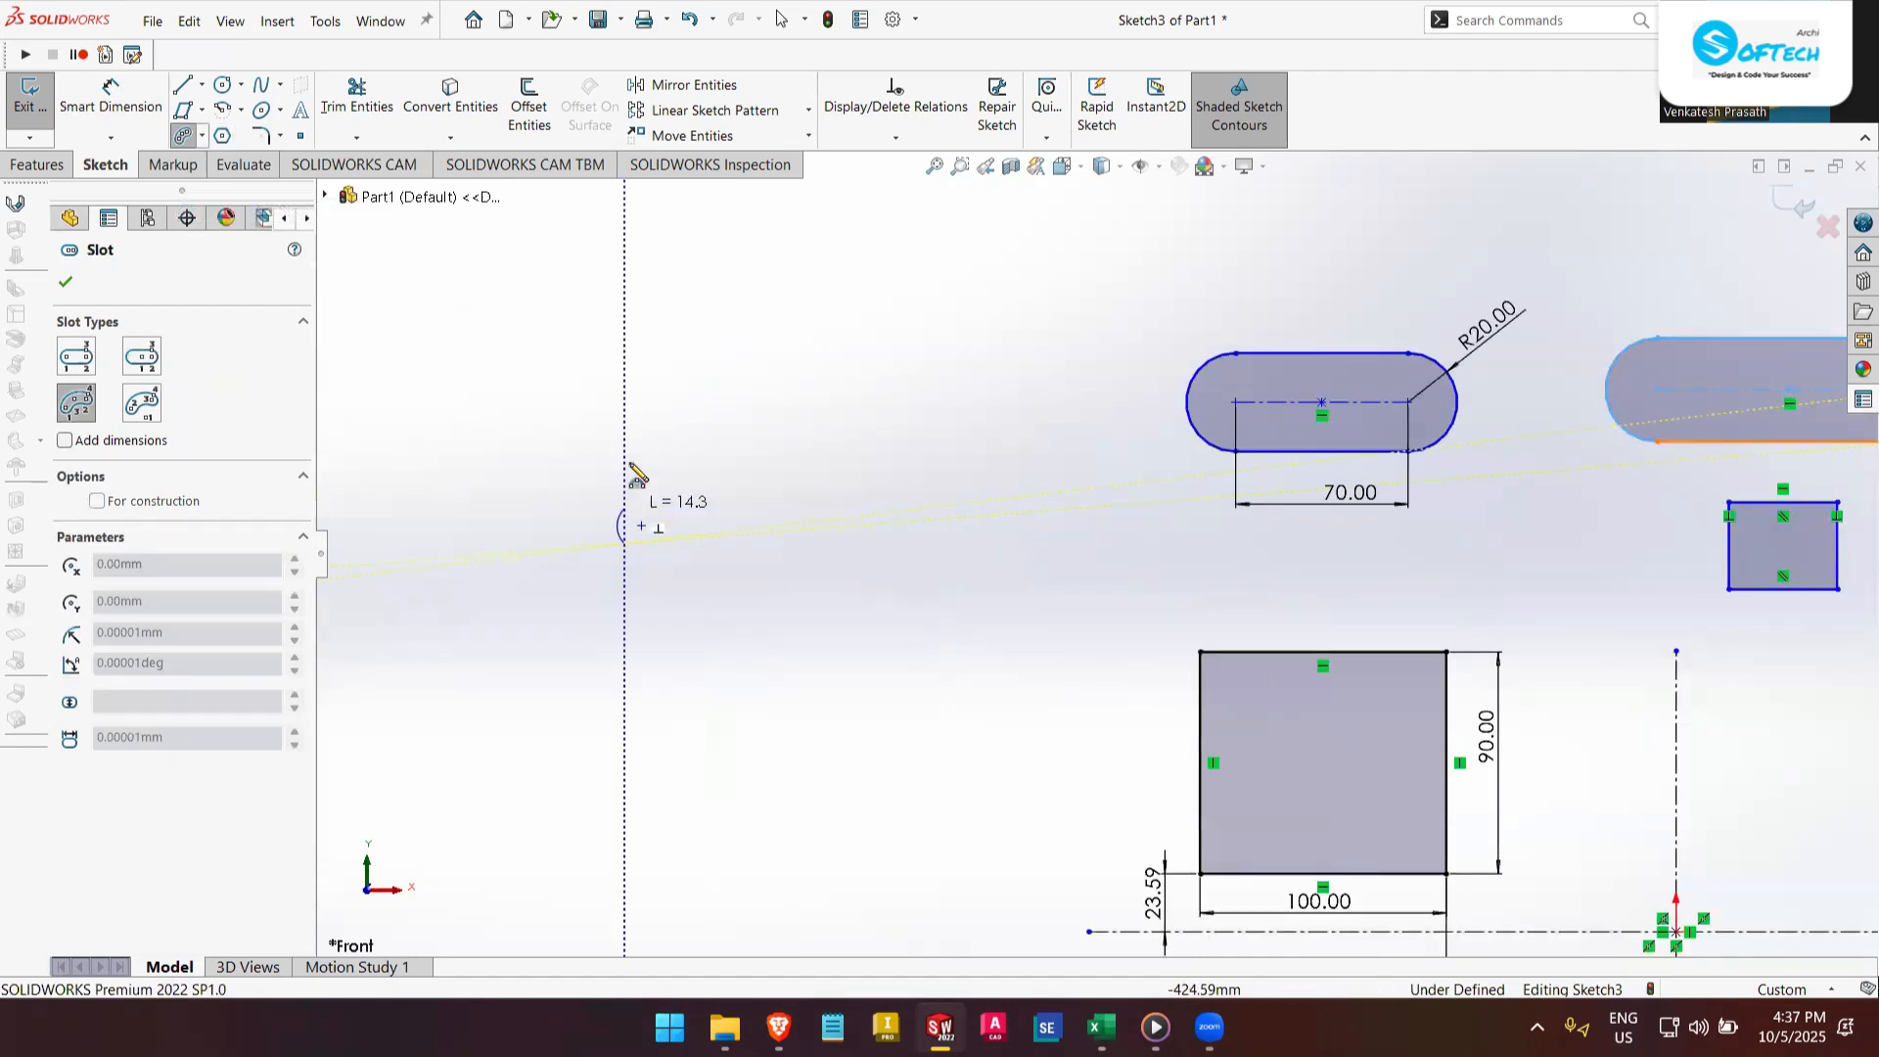
{"action": "left_click", "coordinate": [712, 415]}
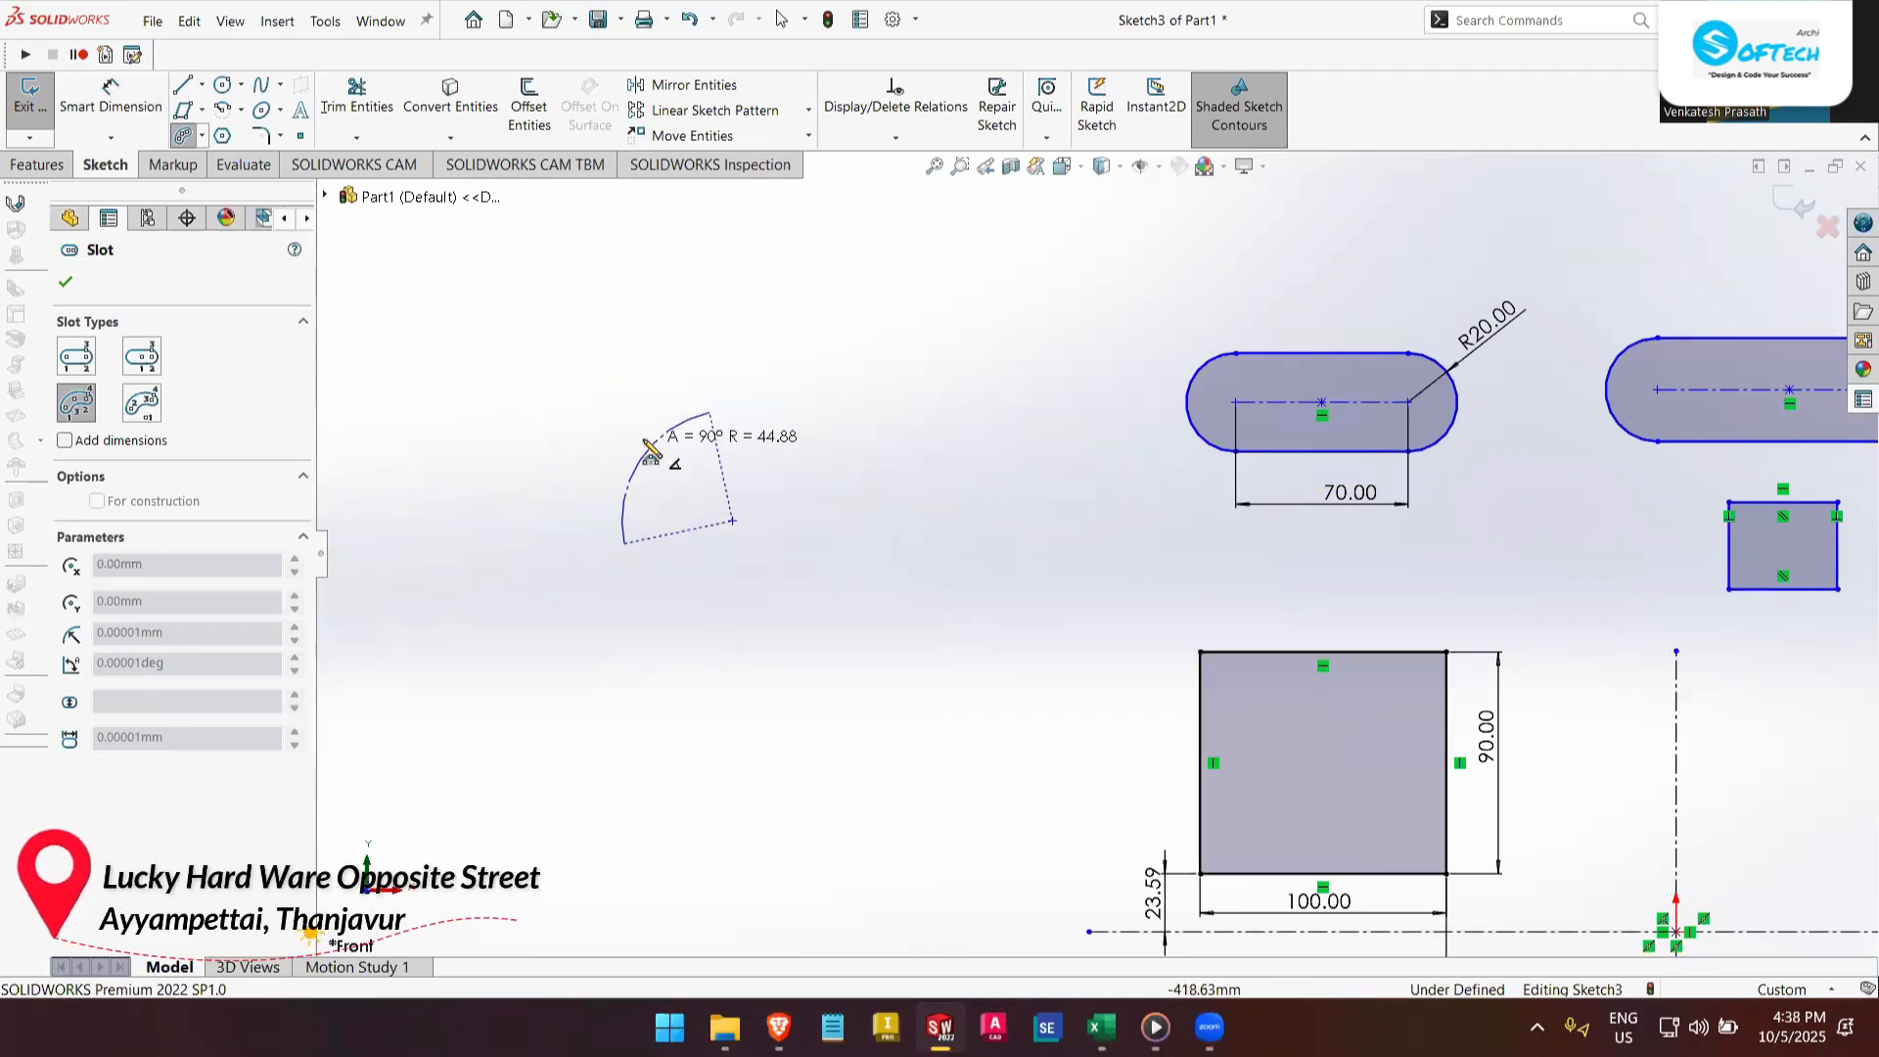
{"action": "left_click", "coordinate": [637, 439]}
{"action": "left_click", "coordinate": [643, 433]}
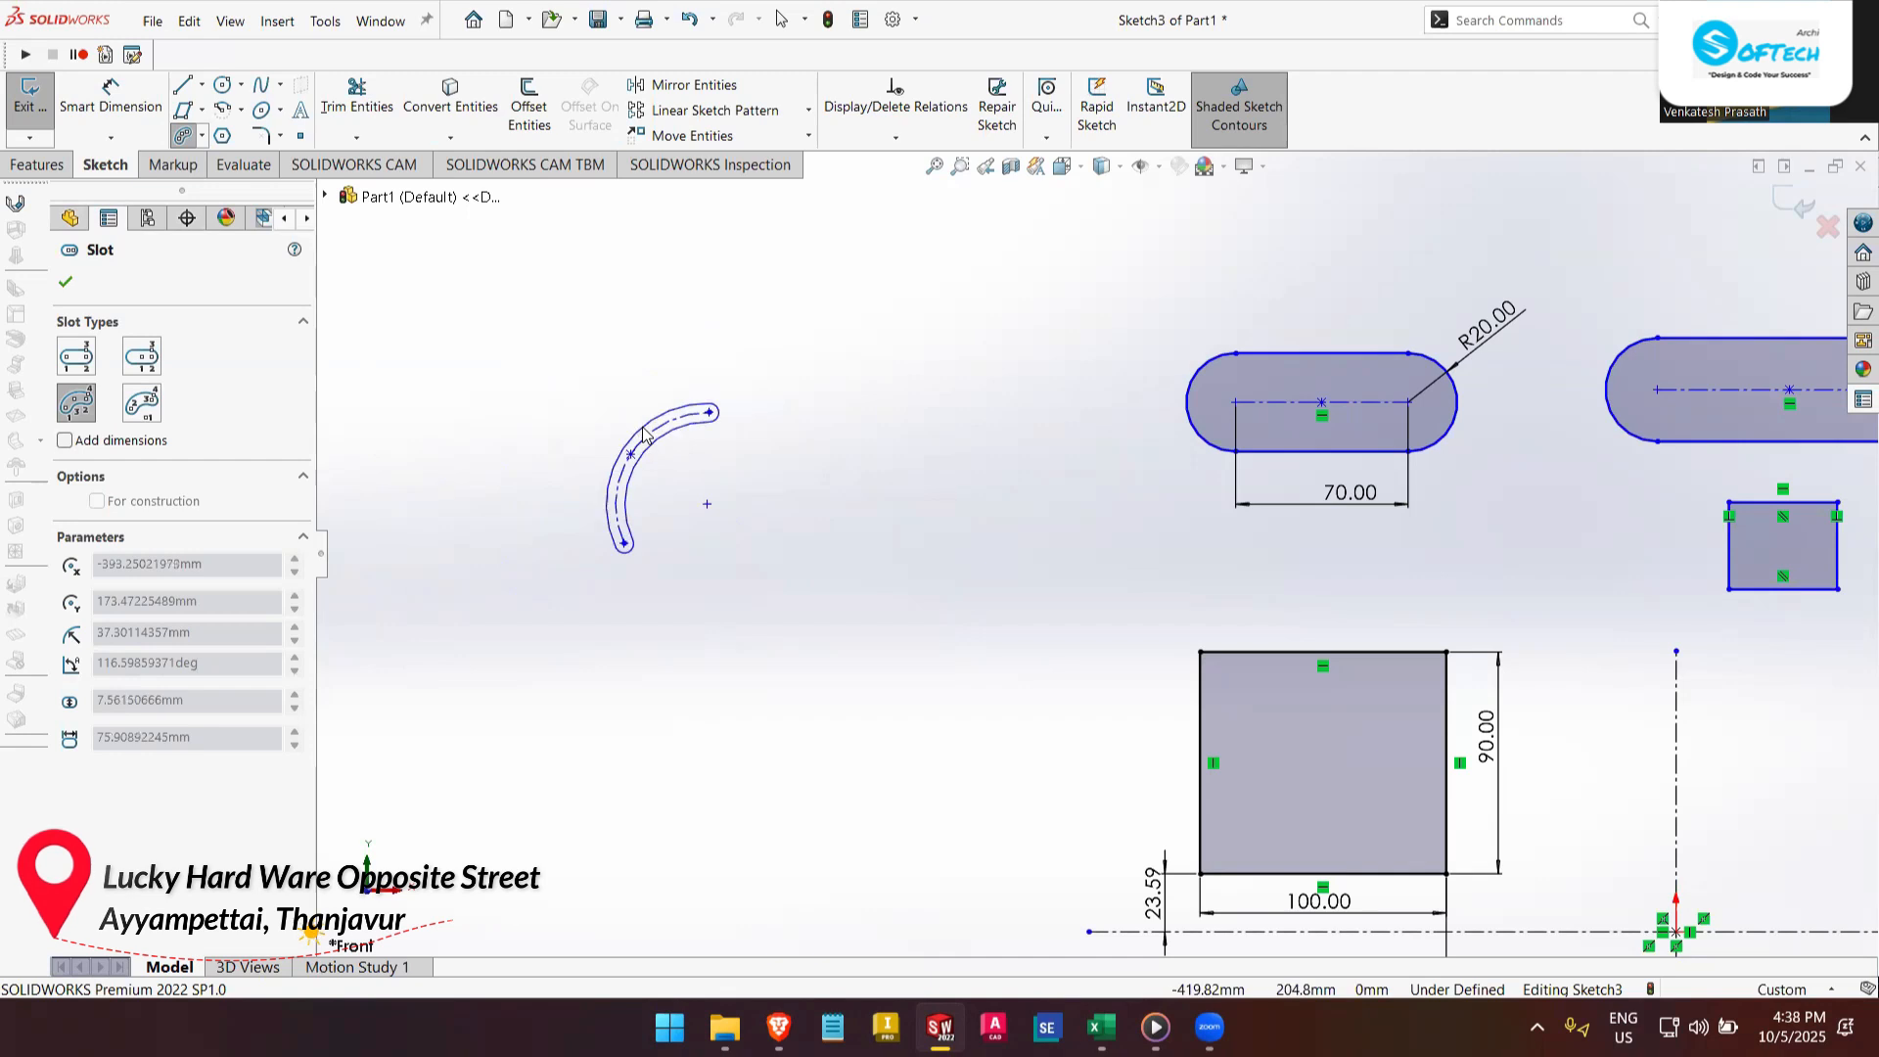
{"action": "left_click", "coordinate": [624, 412]}
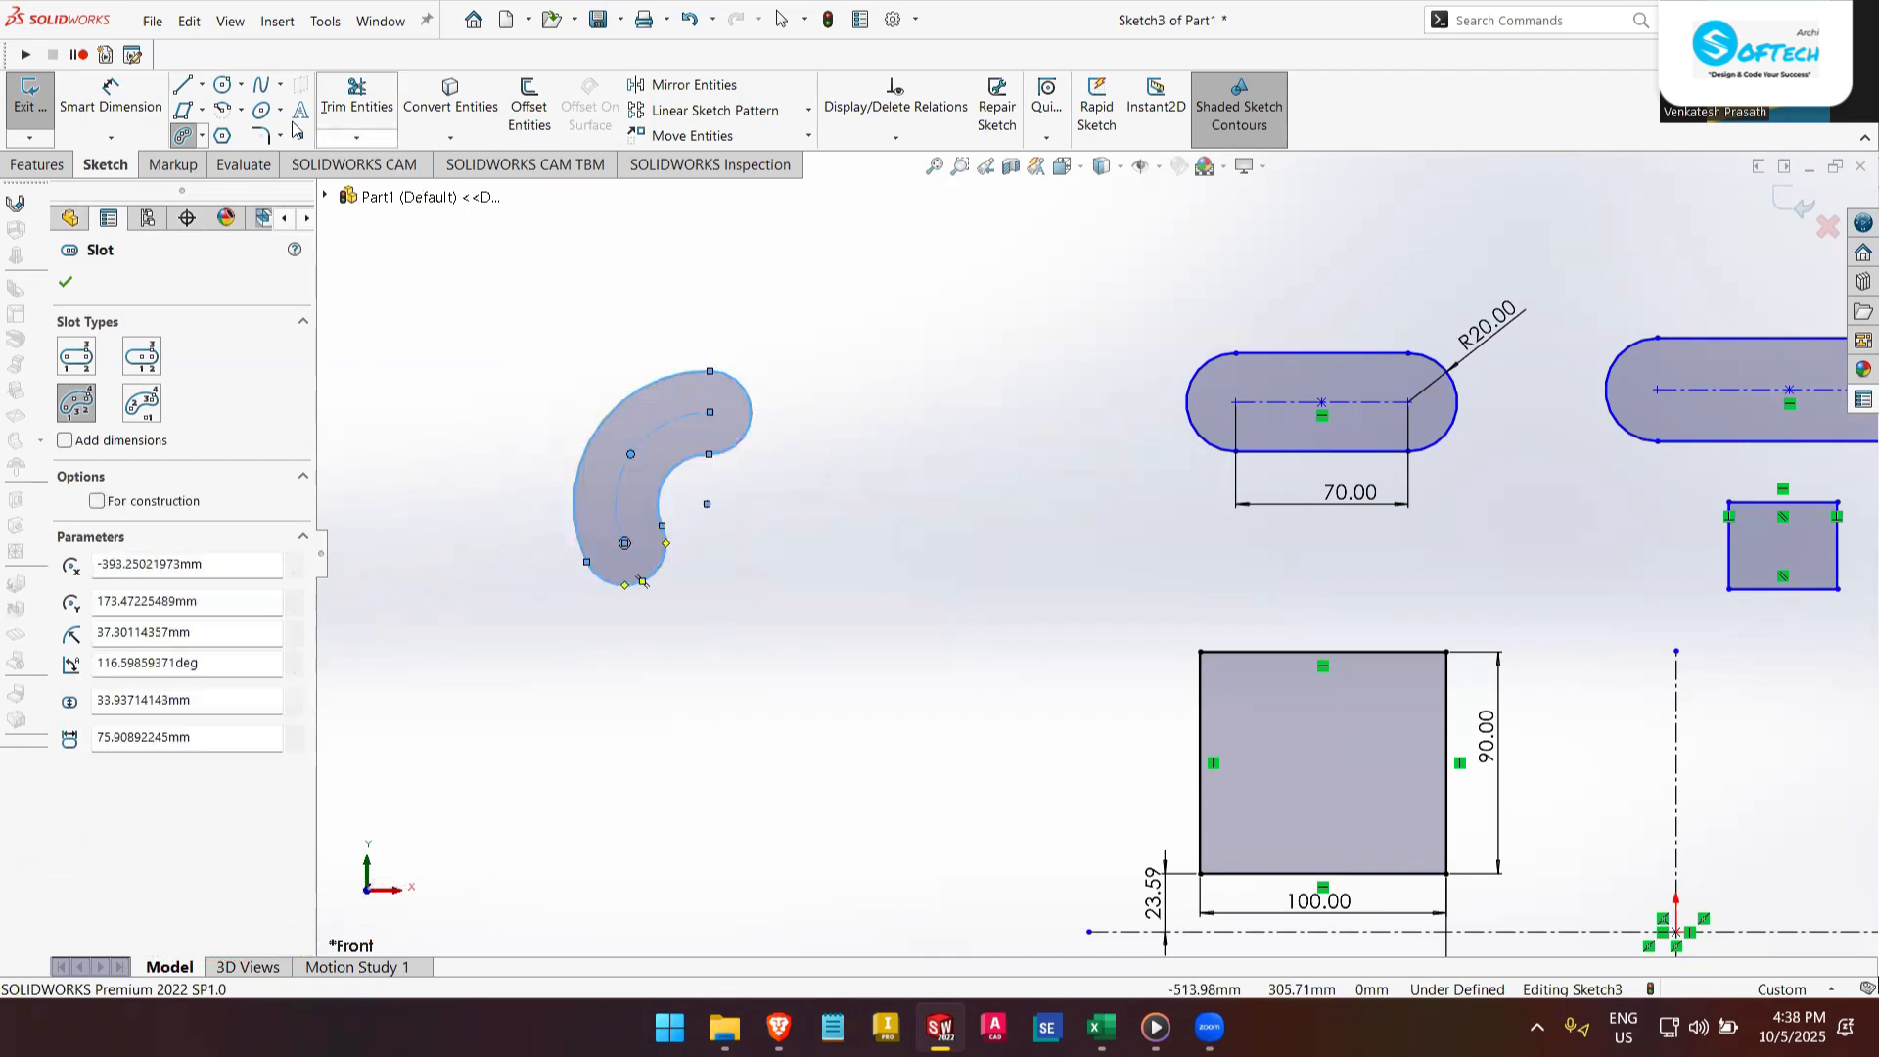
- Dimension the centerline arc radius of the arc slot as 40 mm
{"action": "left_click", "coordinate": [140, 108]}
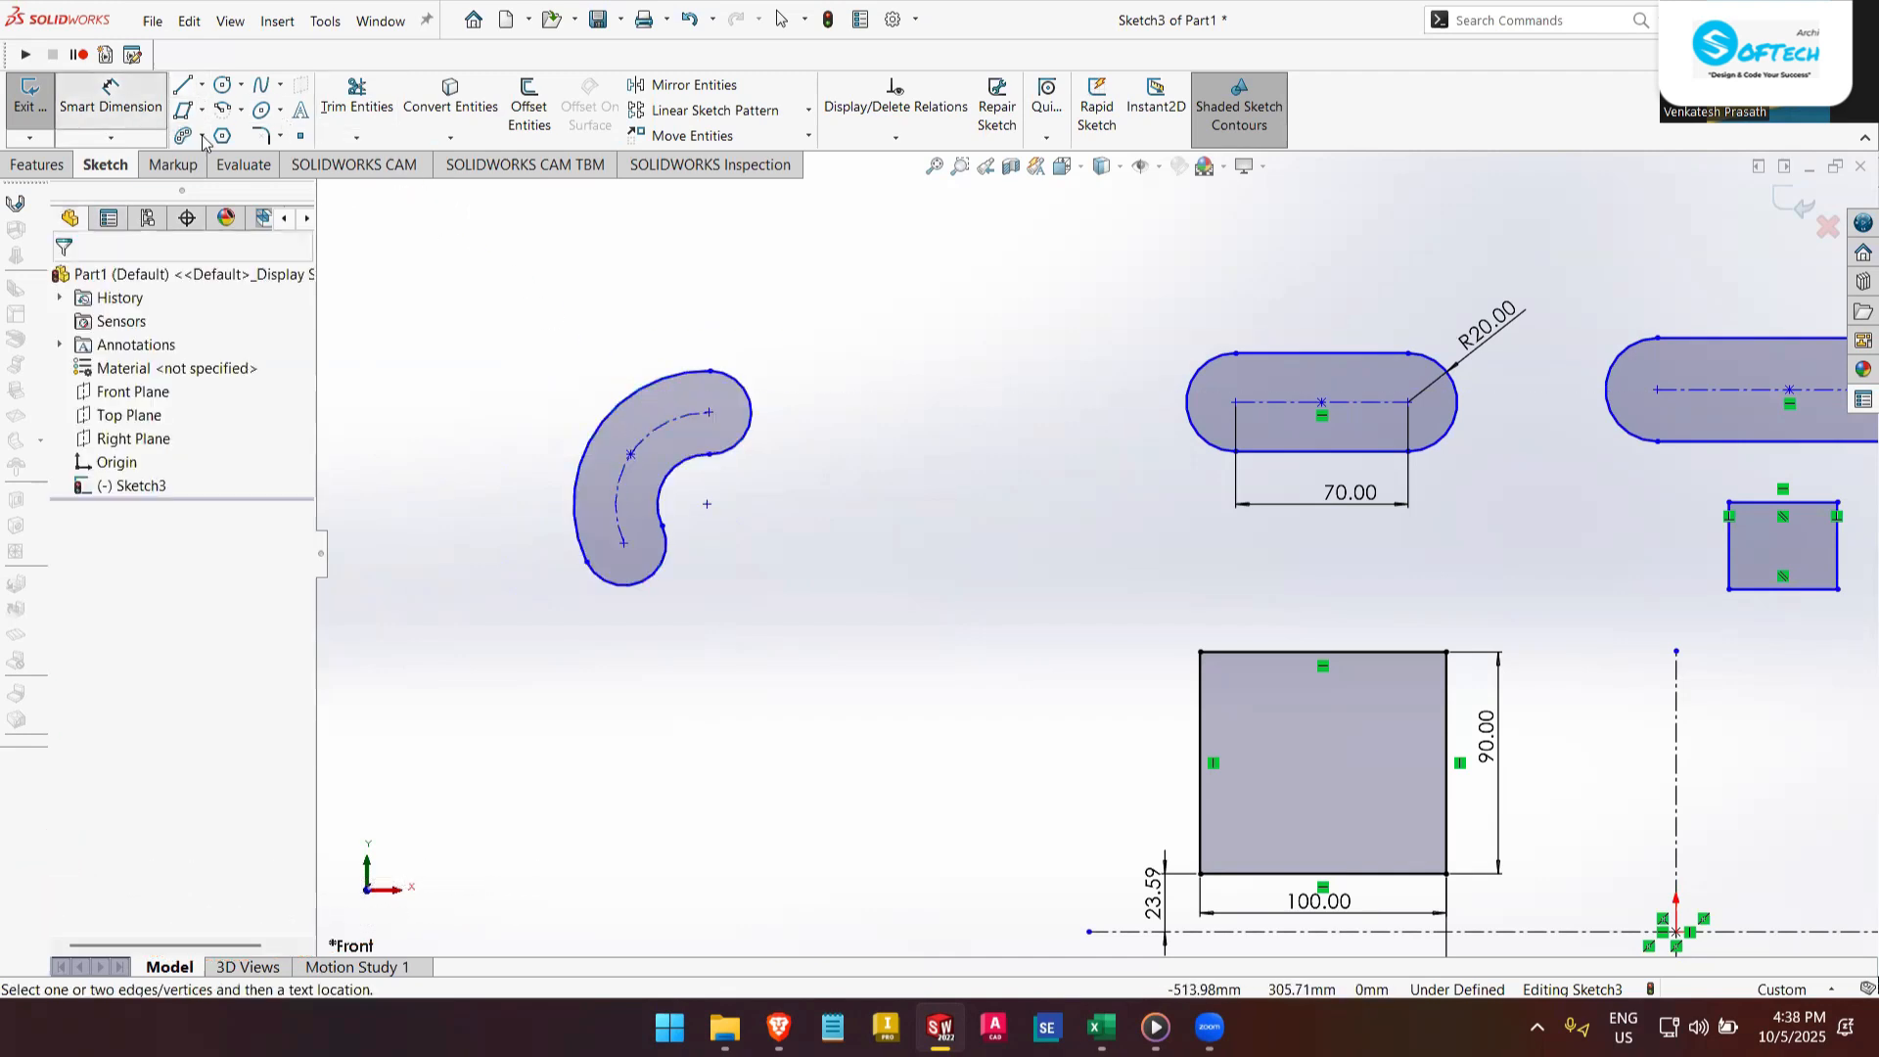
{"action": "left_click", "coordinate": [659, 437]}
{"action": "left_click", "coordinate": [793, 544]}
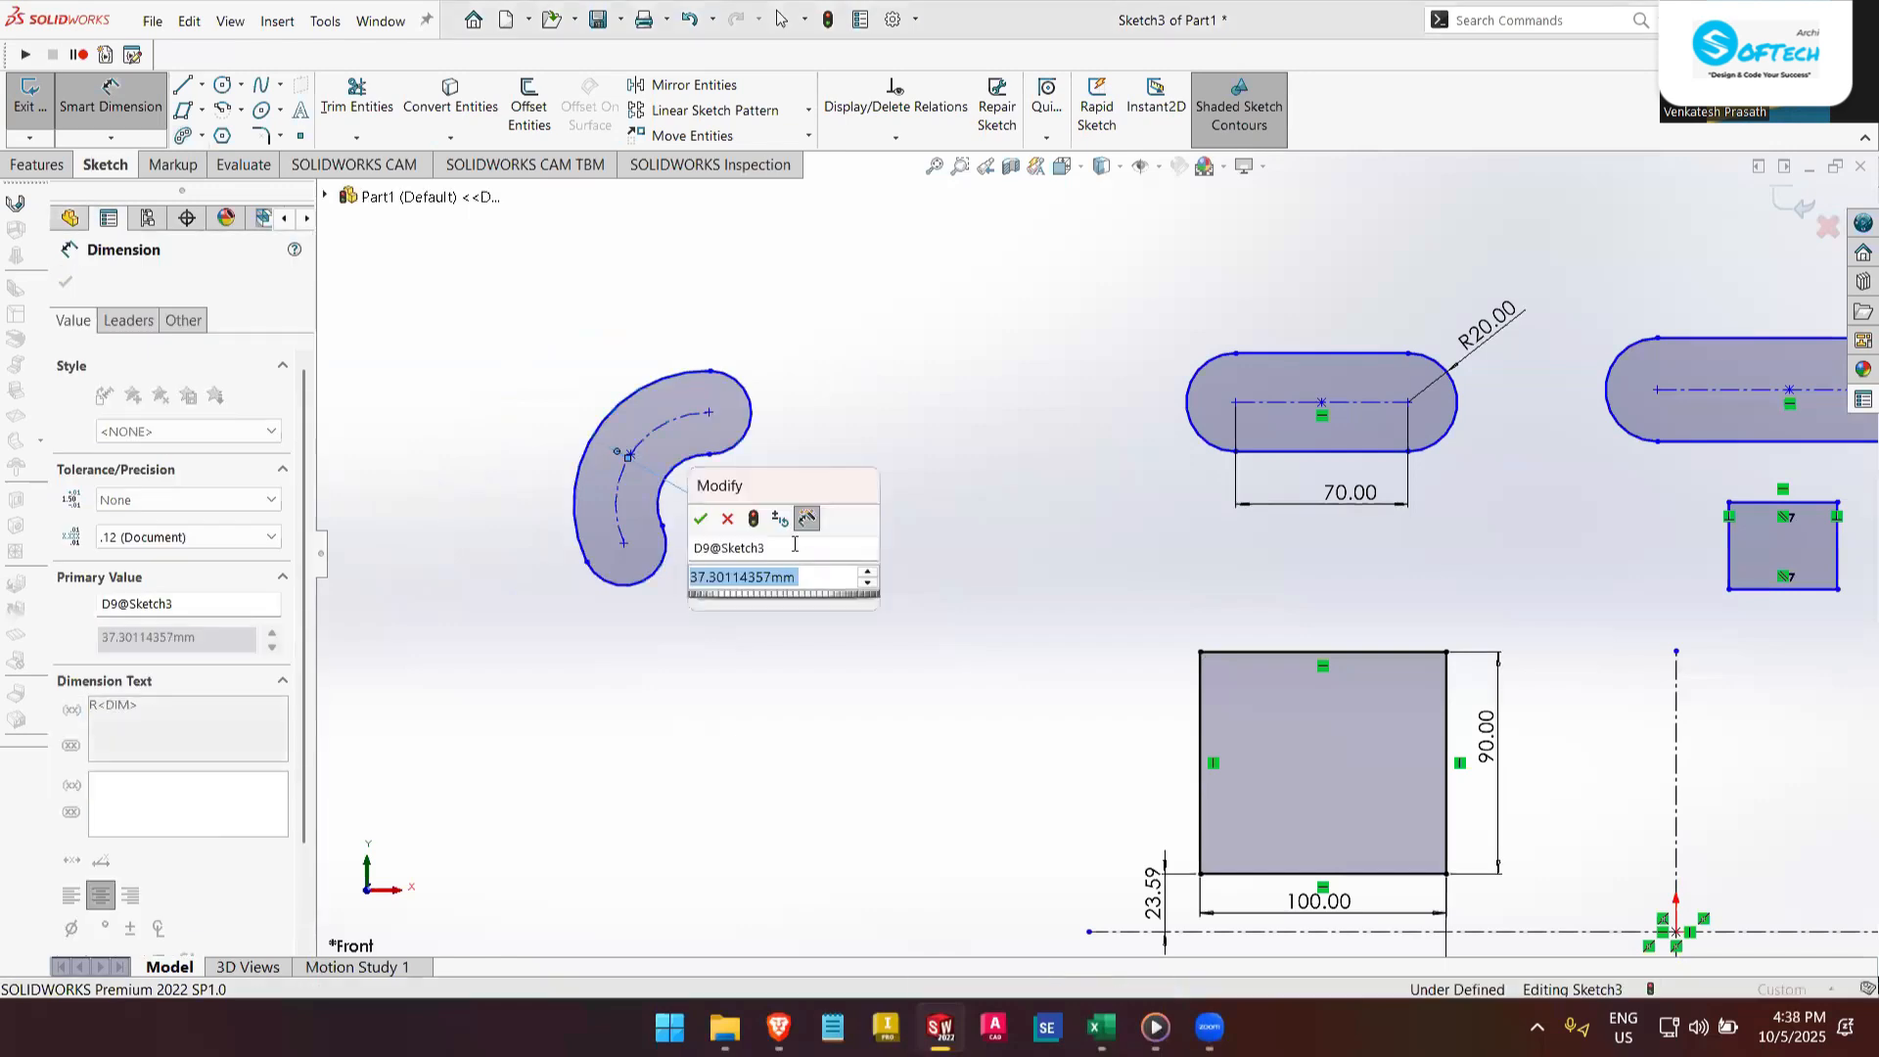
{"action": "type", "text": "40"}
{"action": "key", "text": "Return"}
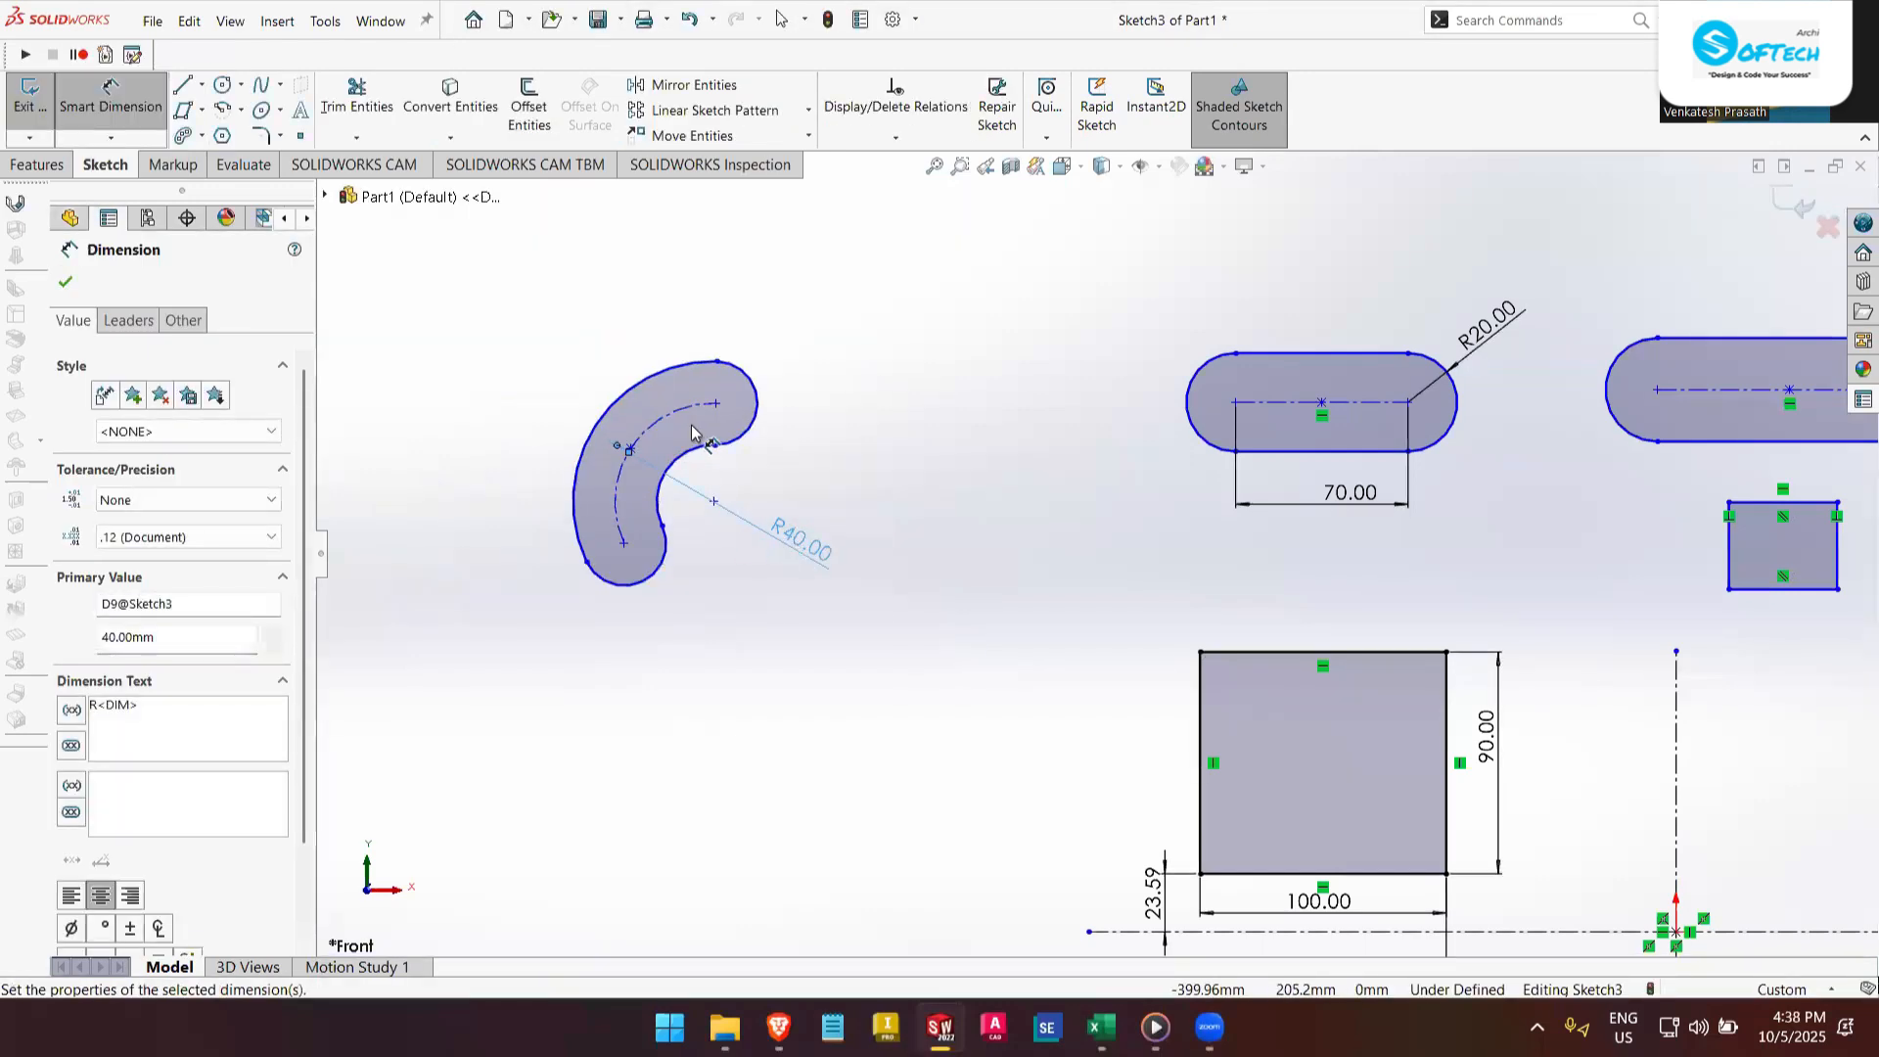
- Dimension the vertical distance between the arc slot's two end centers as 50 mm
{"action": "left_click", "coordinate": [716, 405]}
{"action": "left_click", "coordinate": [624, 543]}
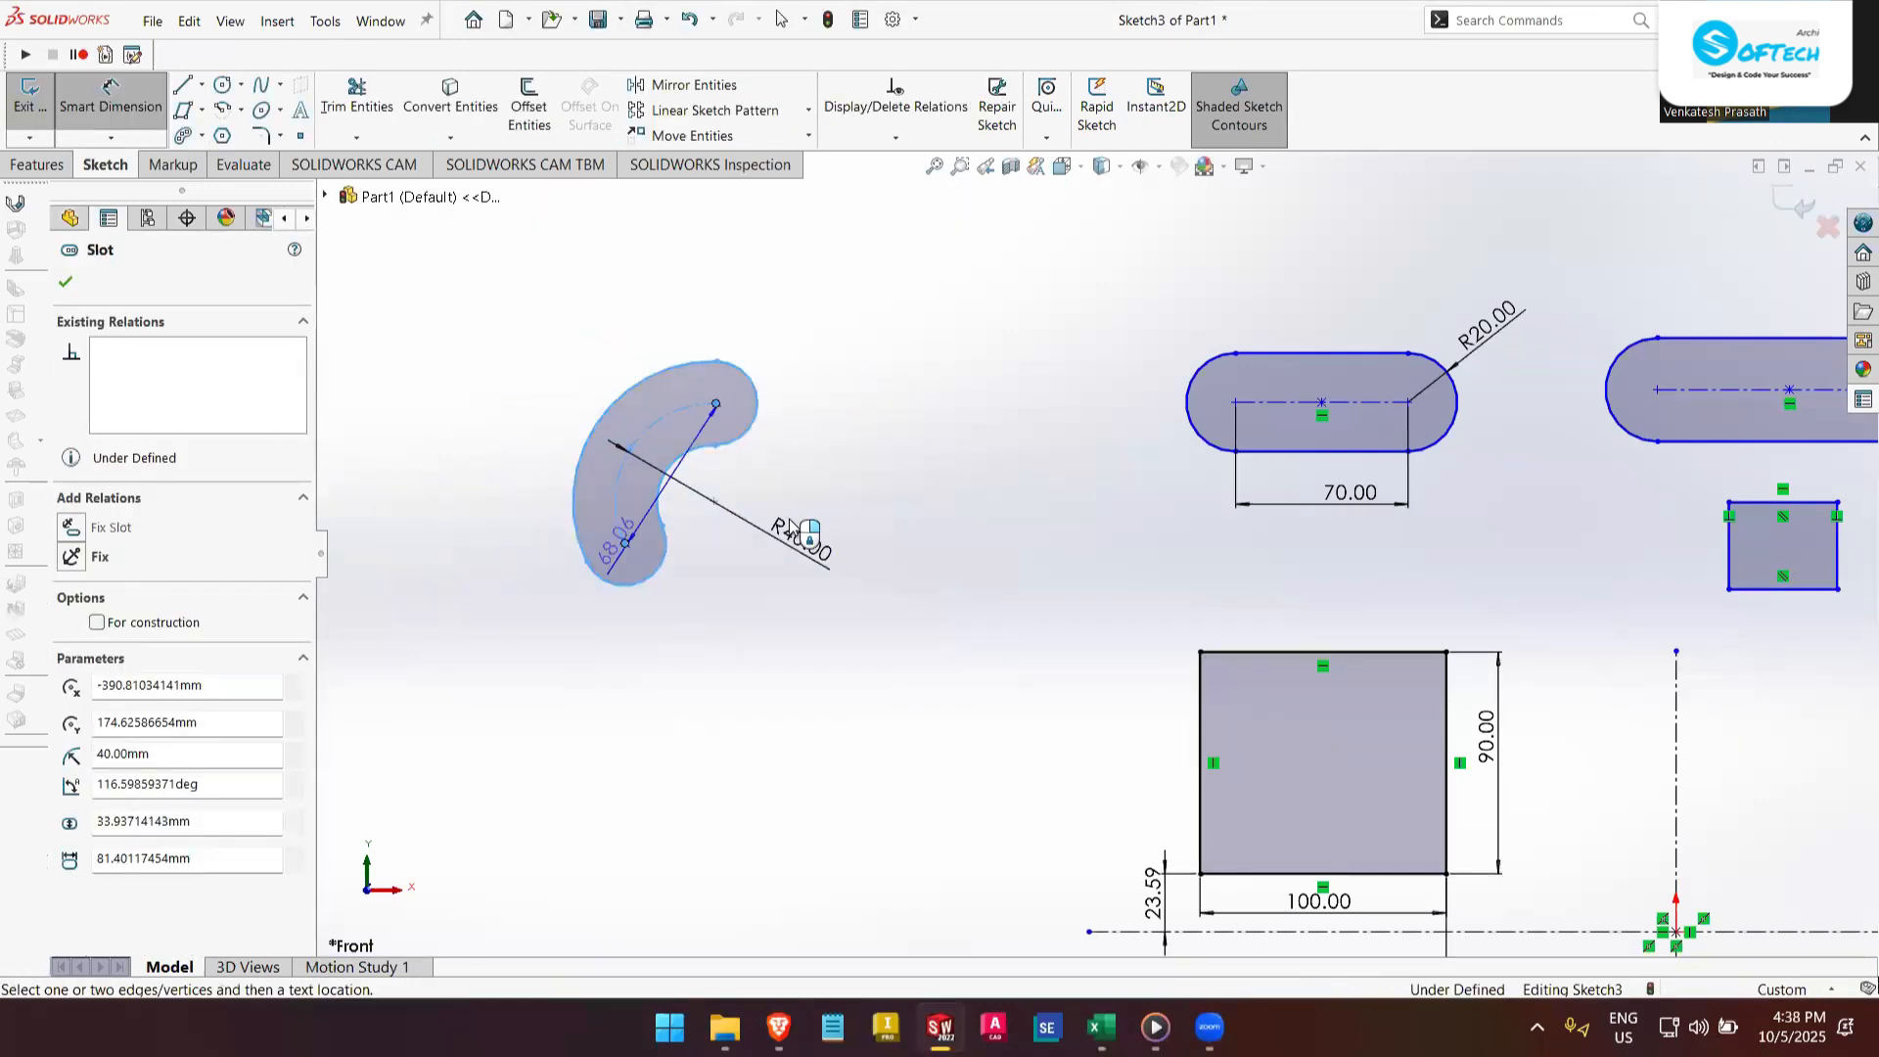
{"action": "left_click", "coordinate": [920, 474]}
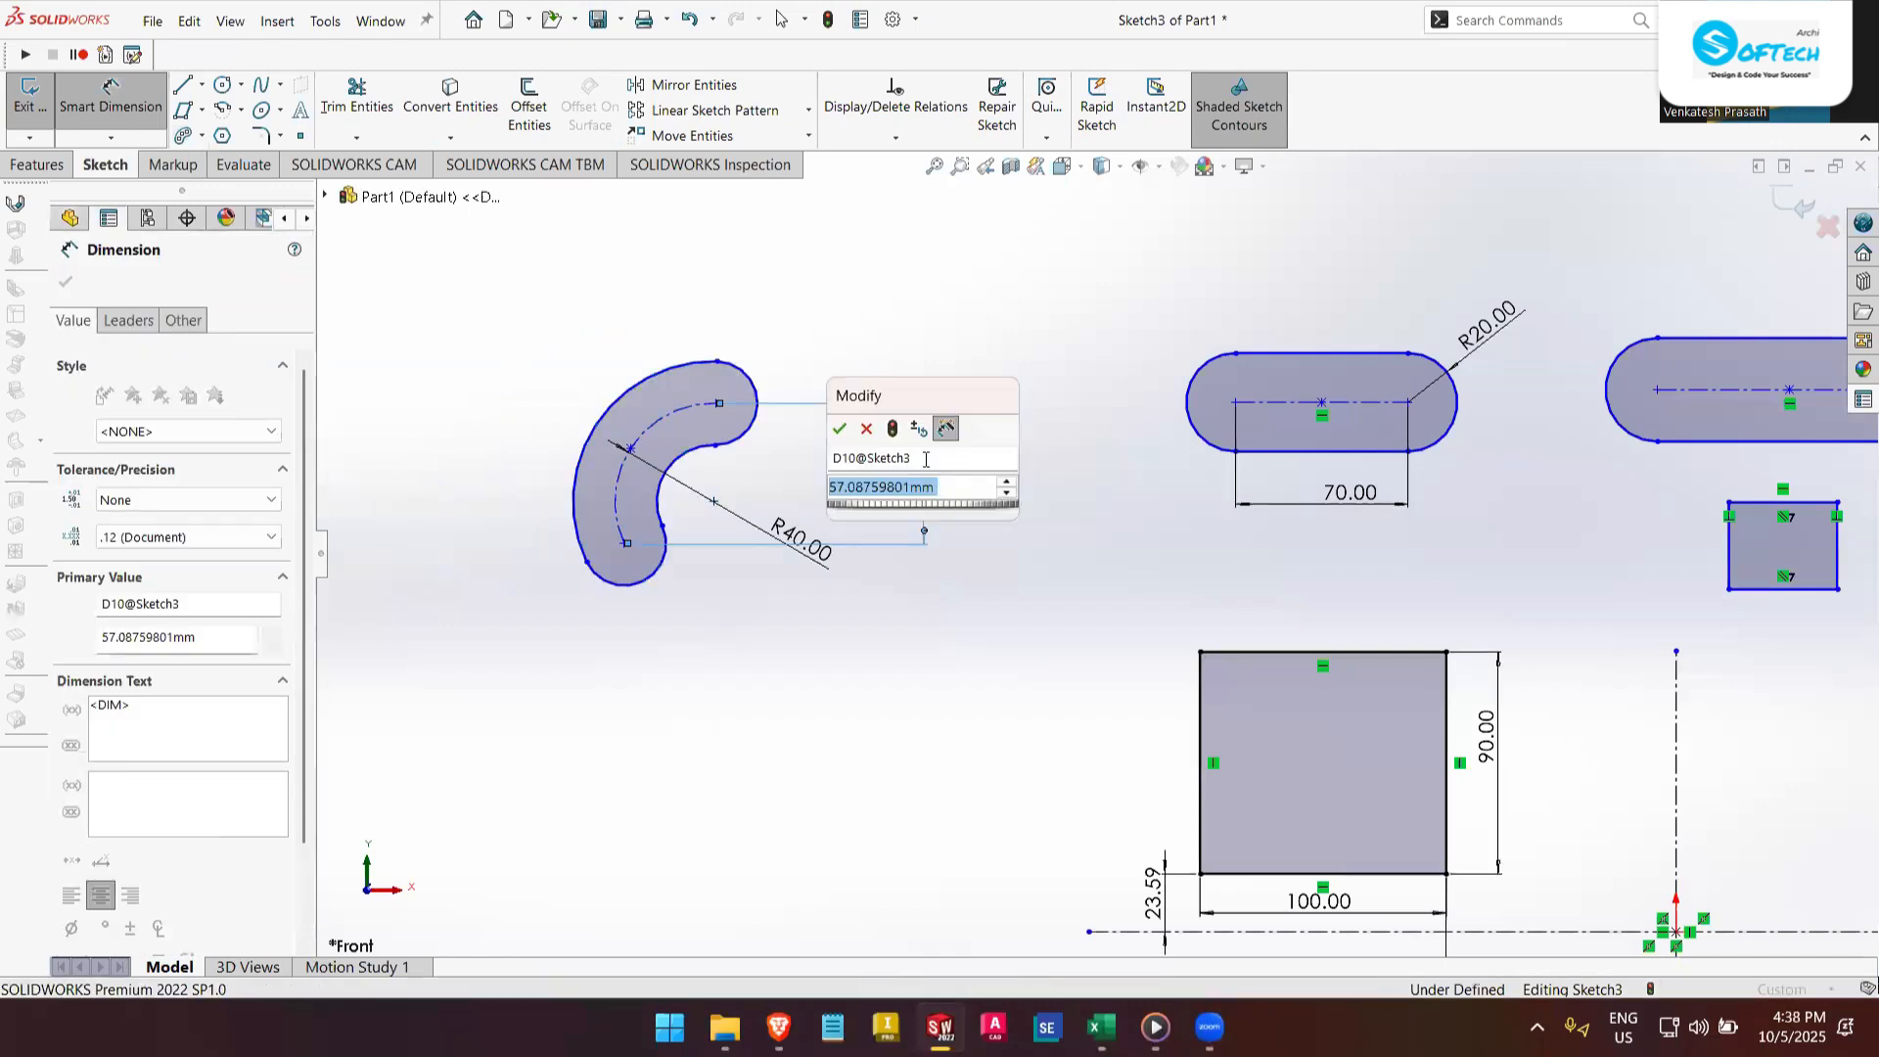
{"action": "type", "text": "50"}
{"action": "key", "text": "Return"}
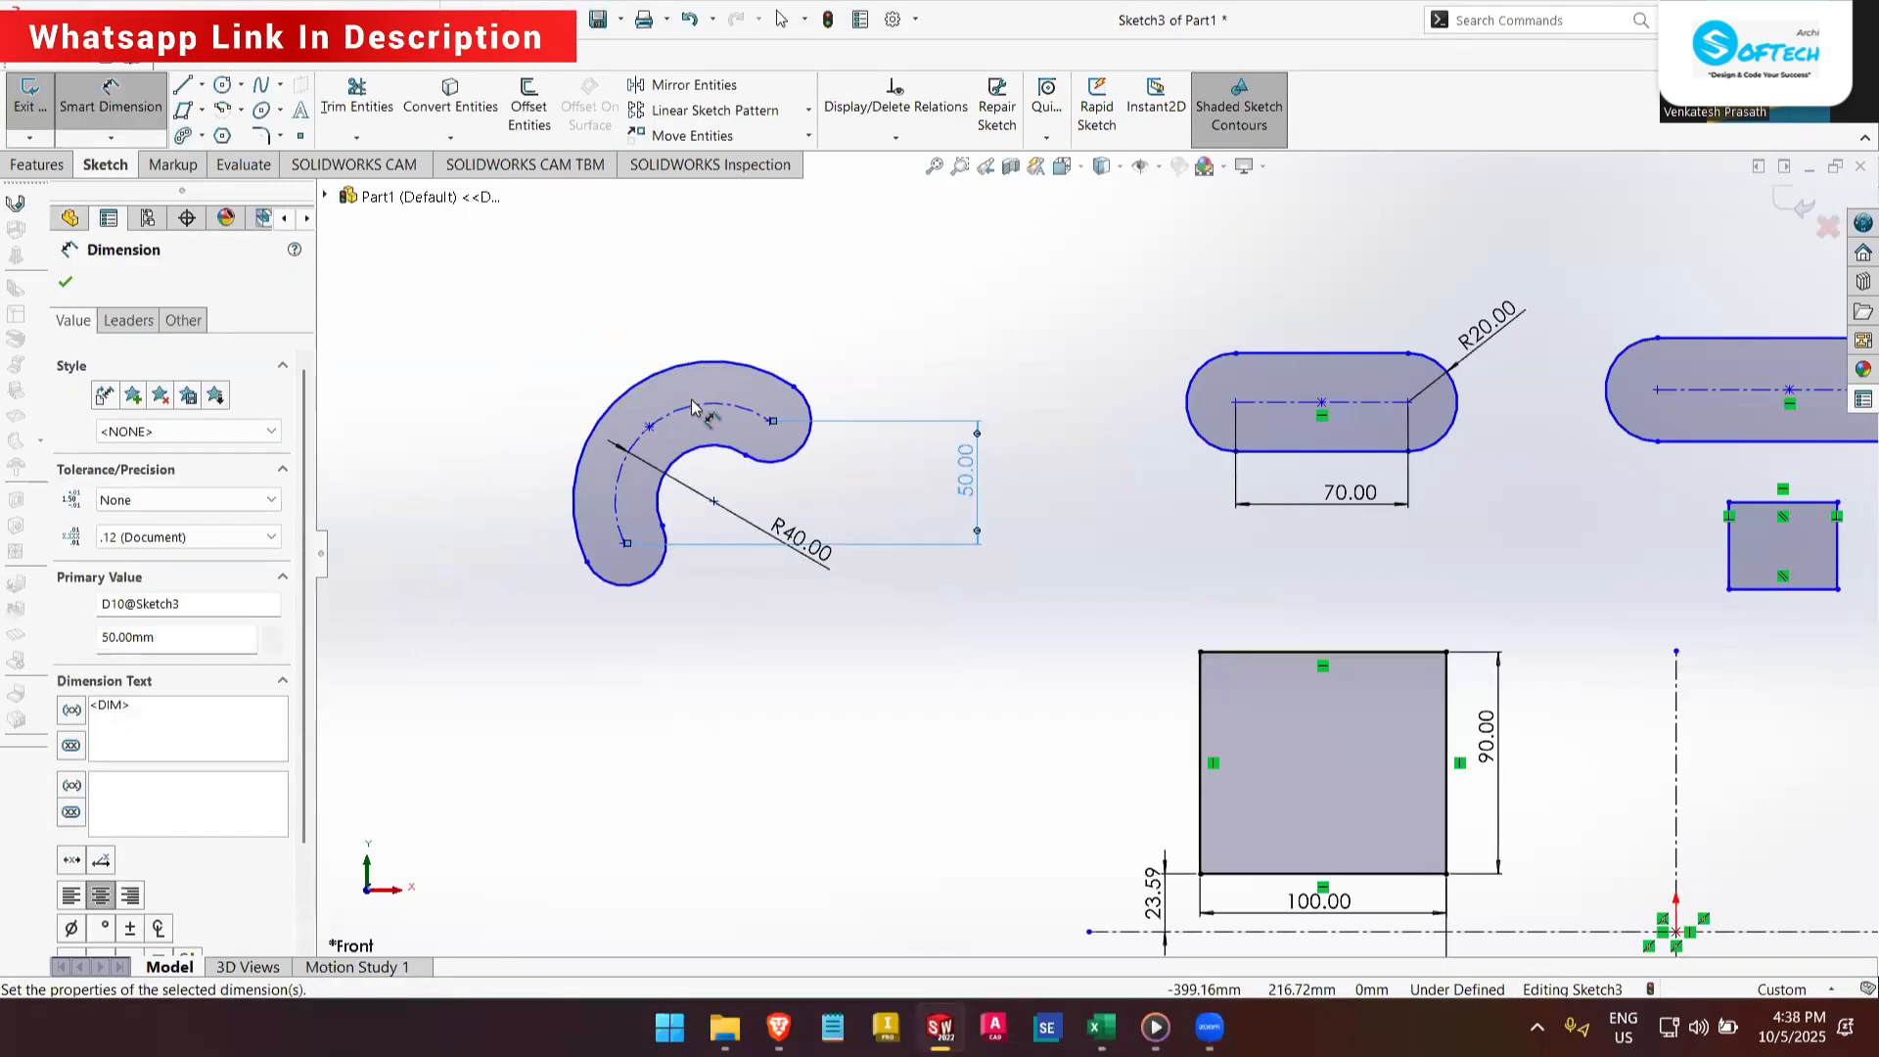
- Dimension the arc slot's end radius as 17 mm and leave the dimension command
{"action": "left_click", "coordinate": [813, 421]}
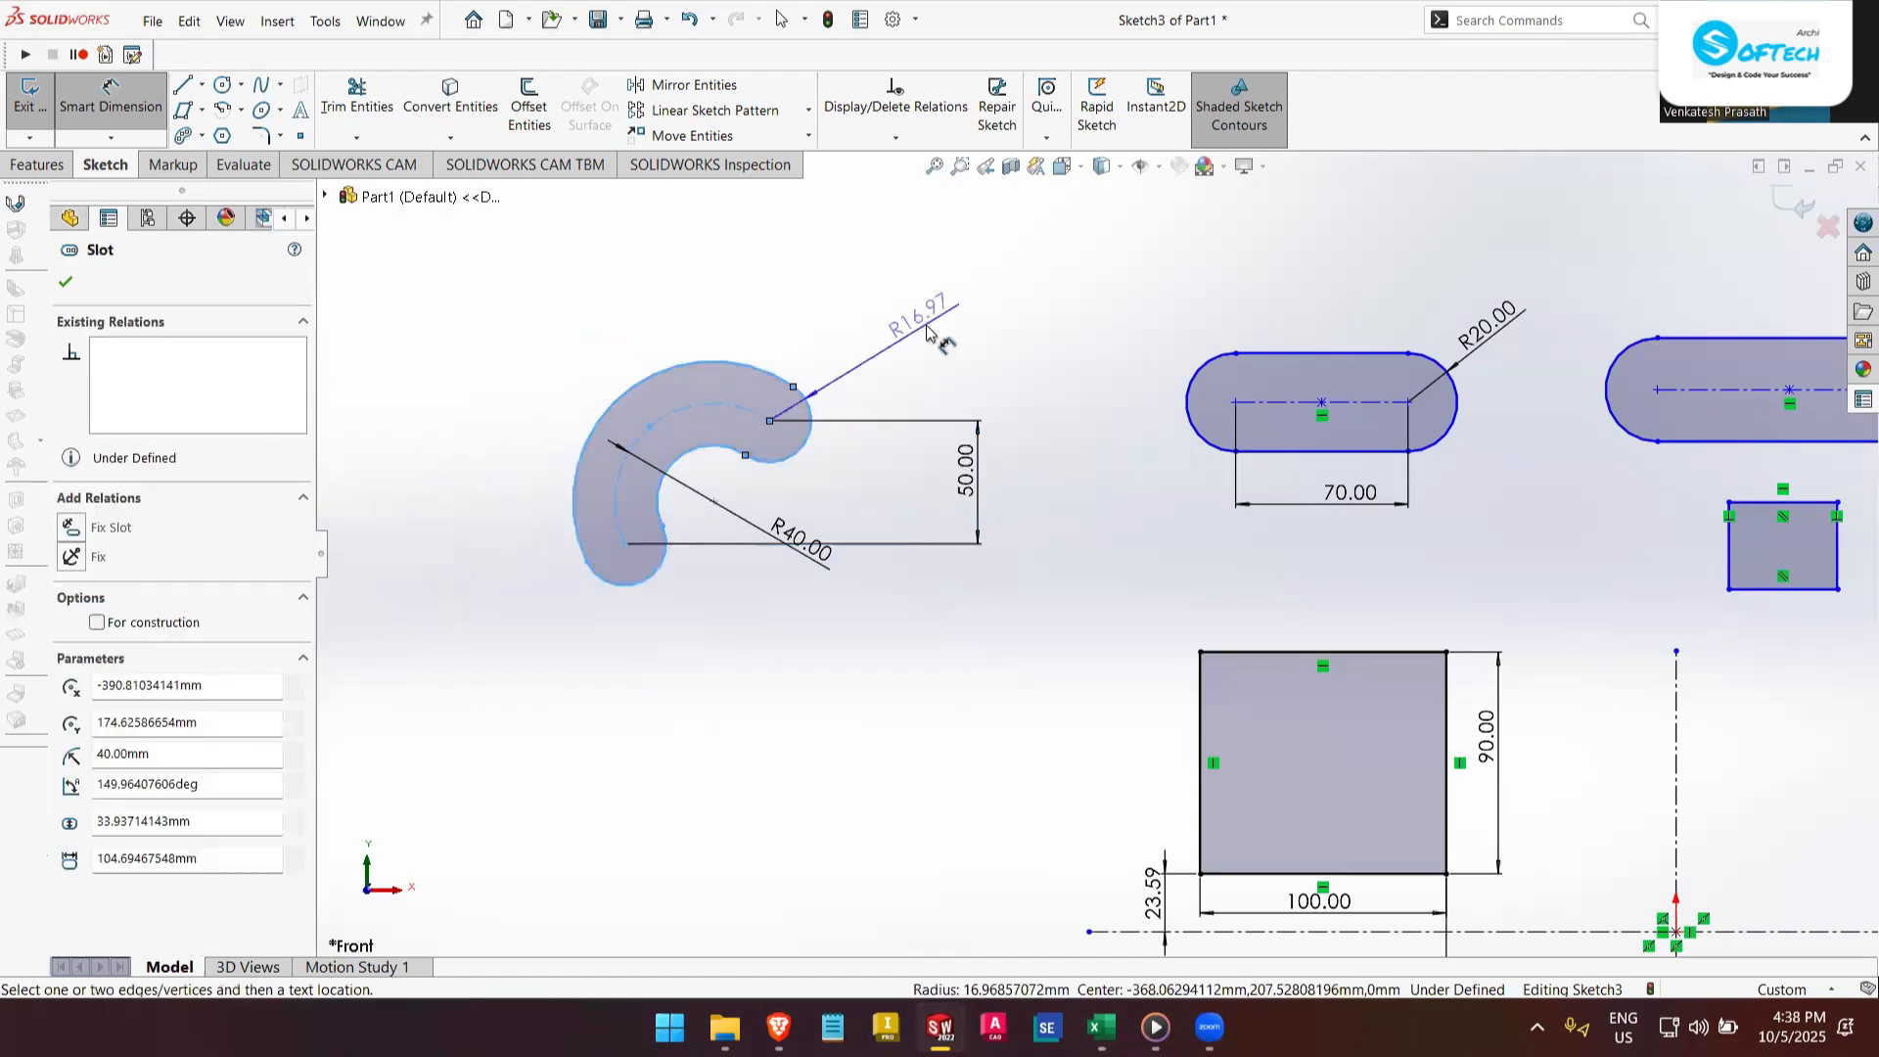
{"action": "left_click", "coordinate": [904, 364]}
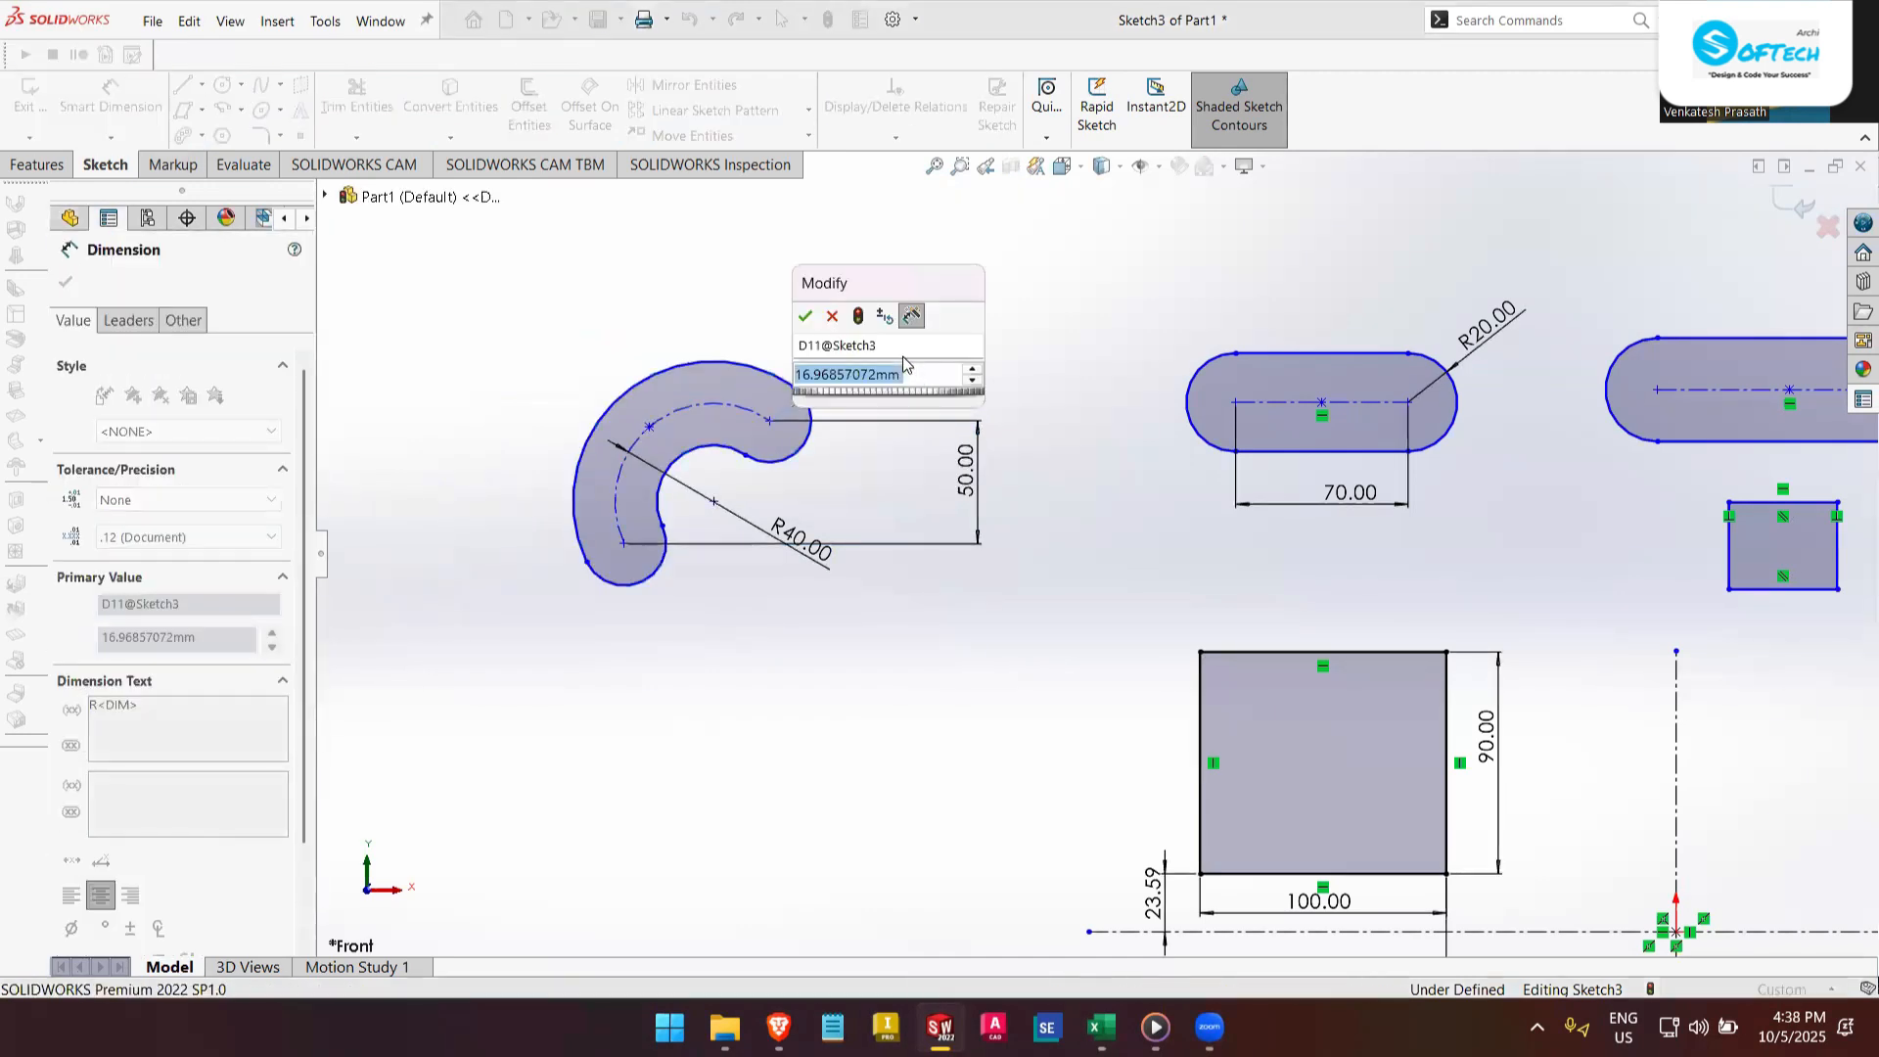
{"action": "type", "text": "17"}
{"action": "key", "text": "Return"}
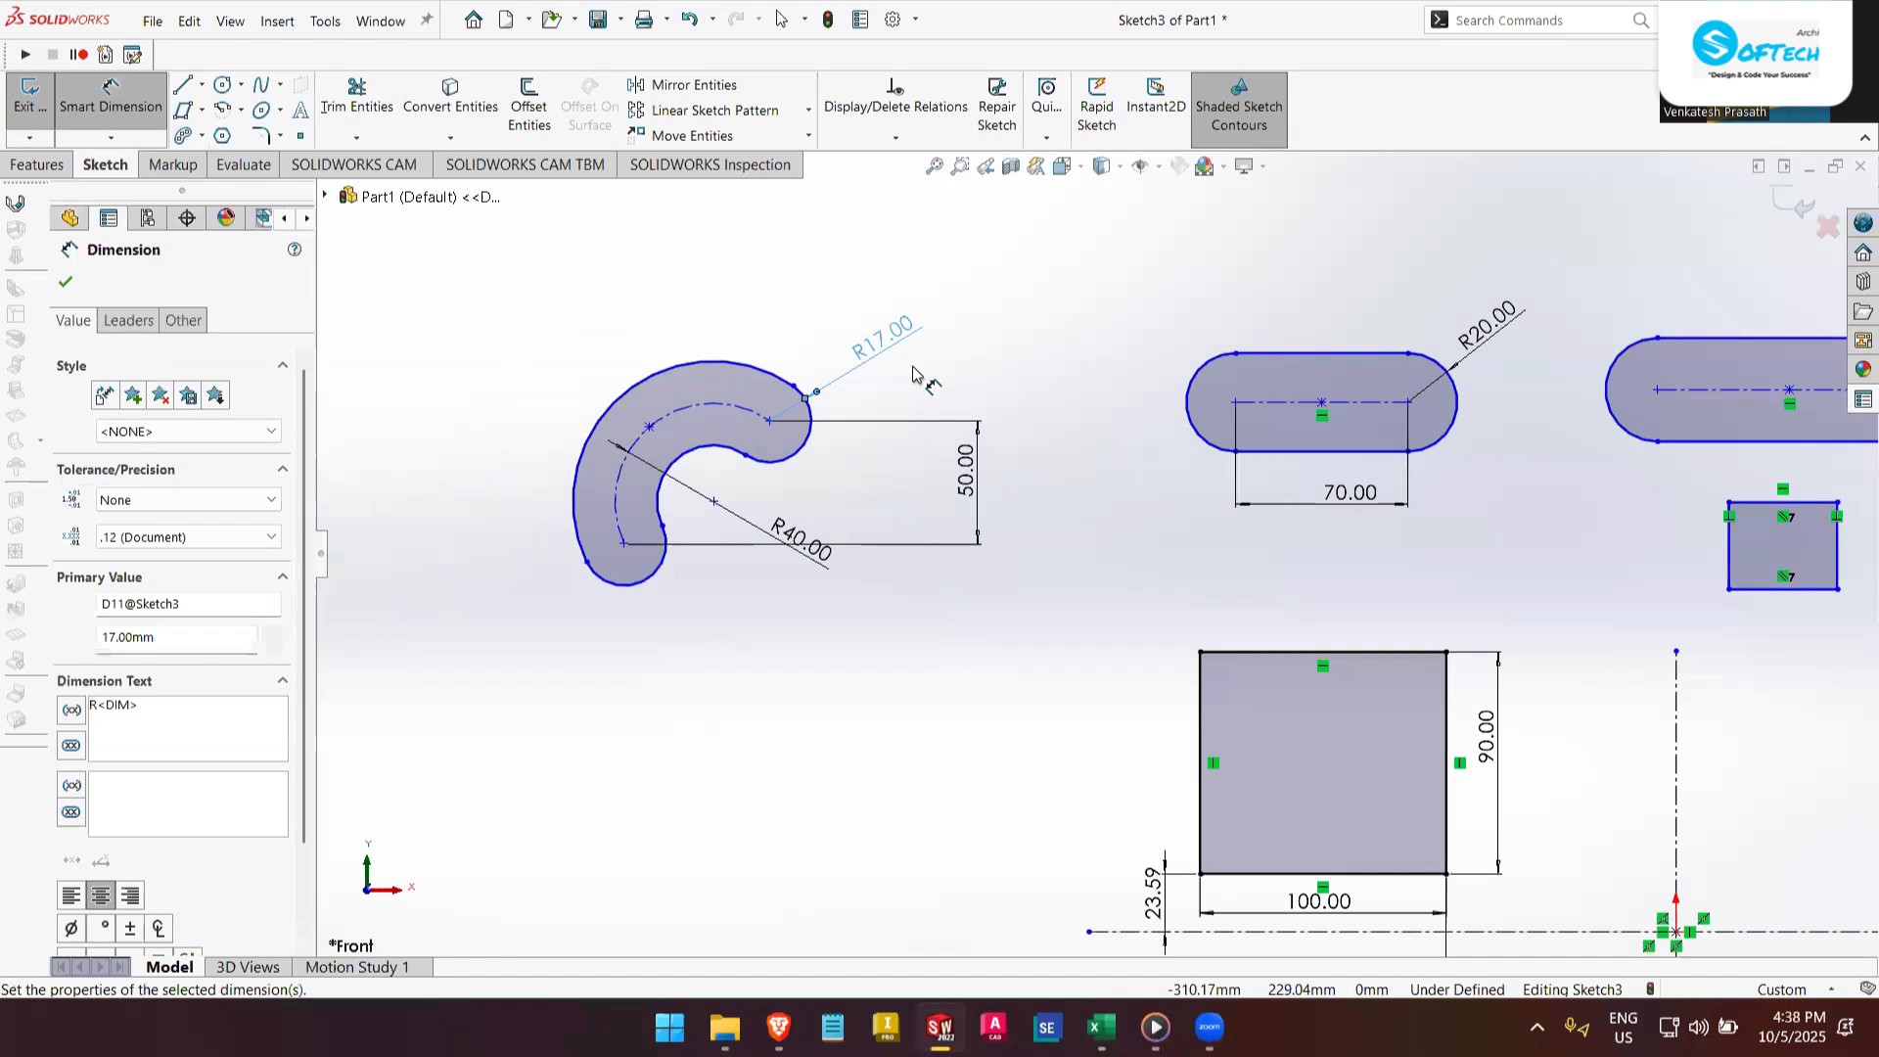
{"action": "left_click", "coordinate": [984, 365]}
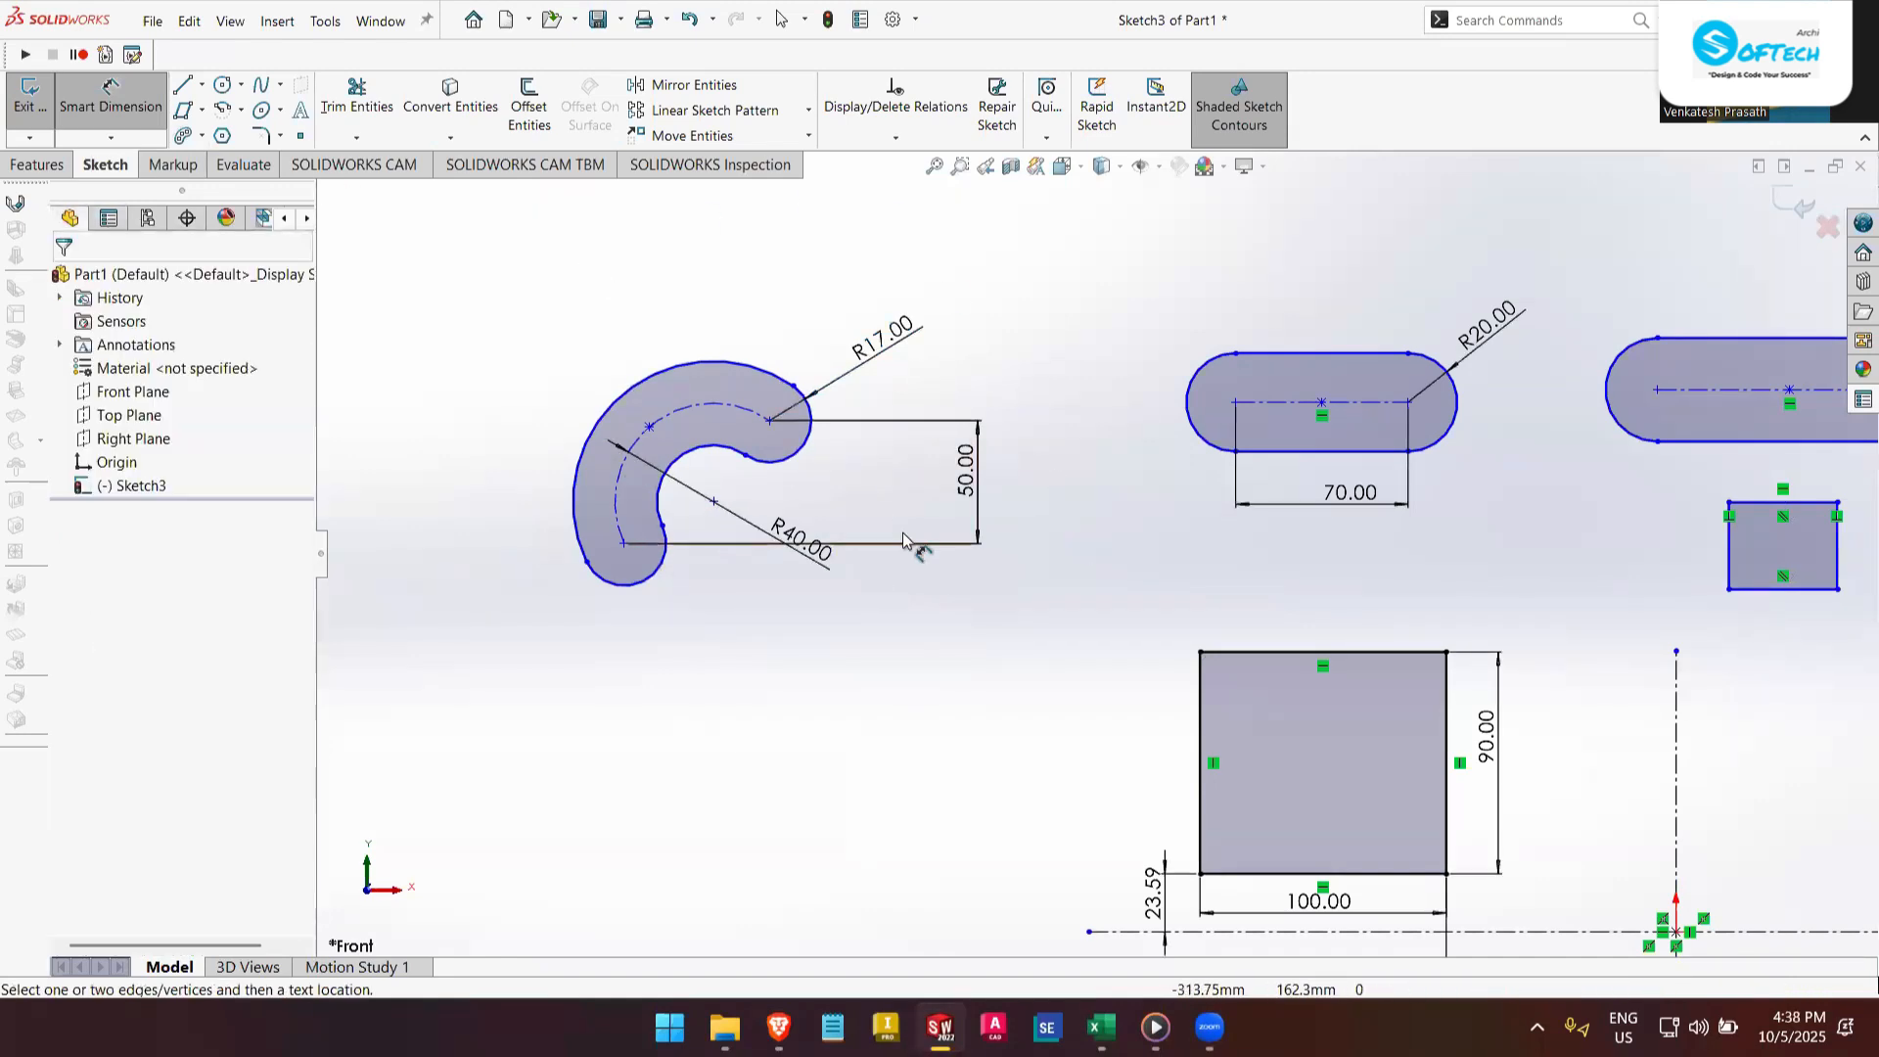
{"action": "key", "text": "Escape"}
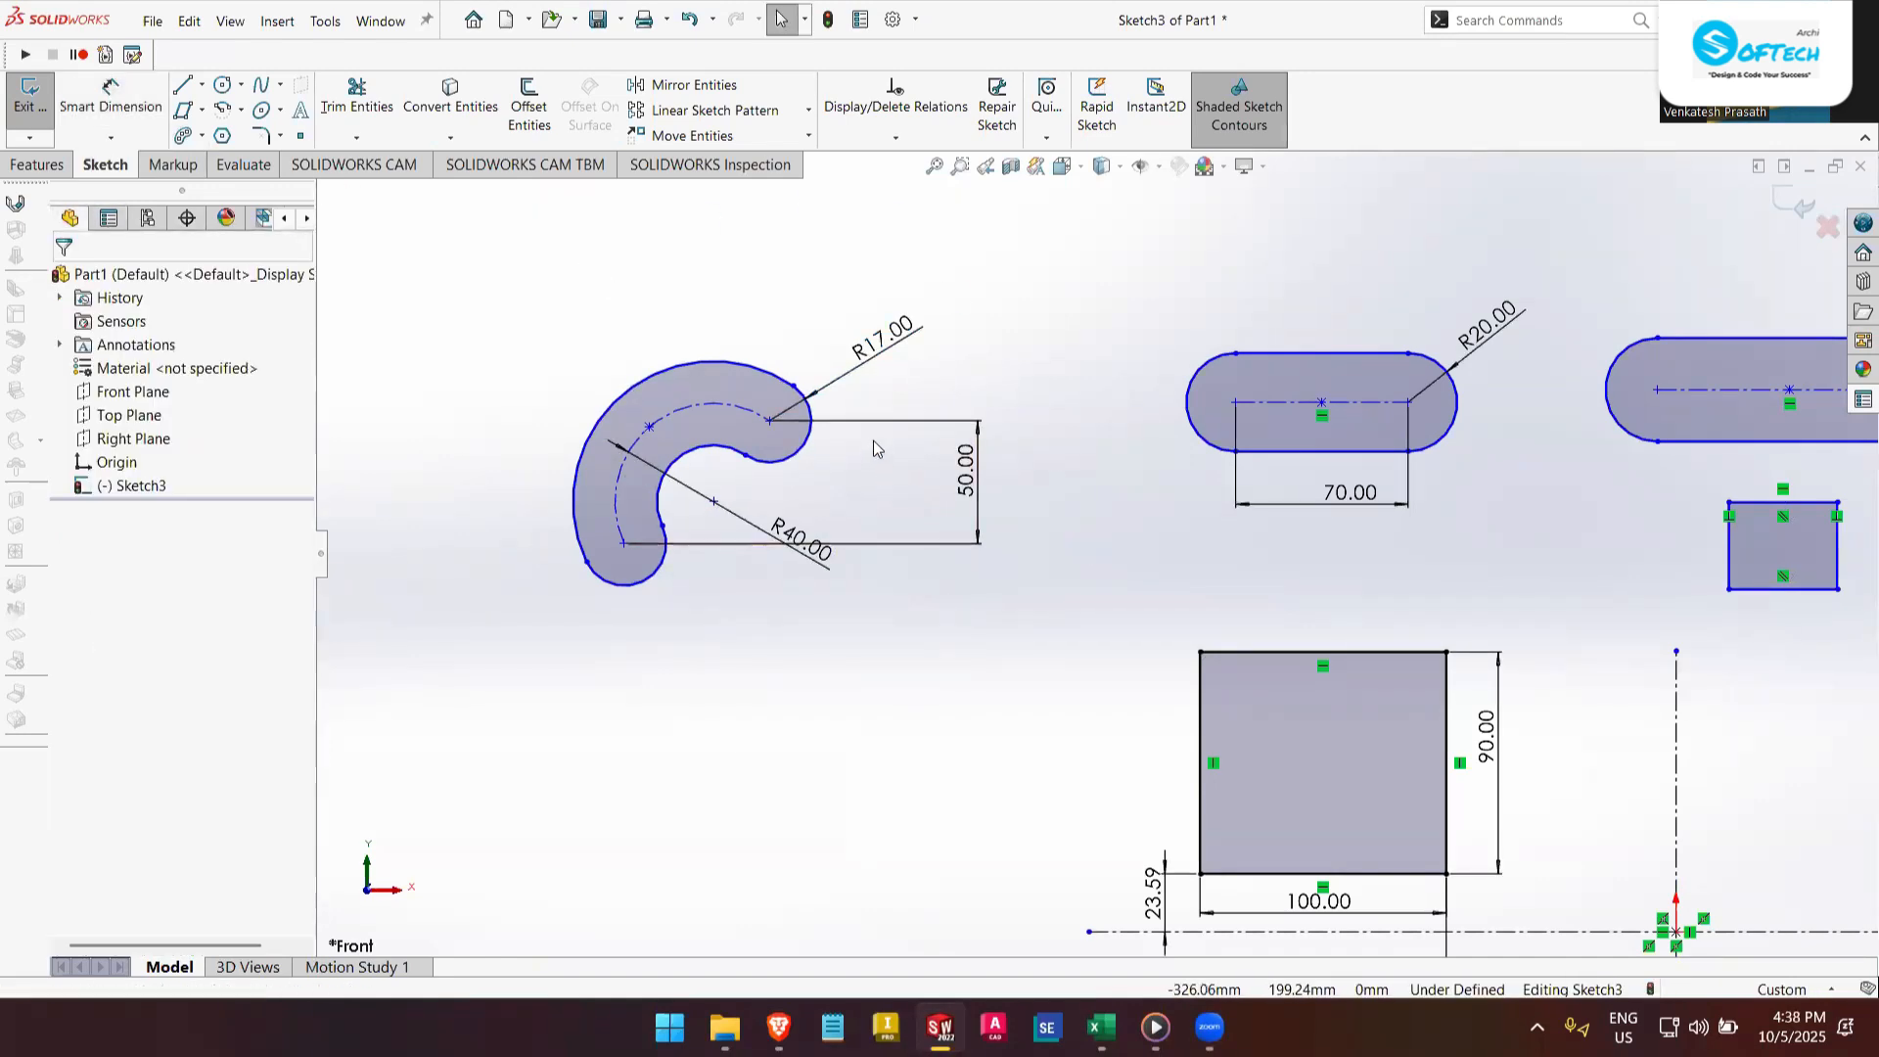
- Sketch a centerpoint arc slot below the 3 point arc slot, about 72 mm in centerline radius and 48 mm wide
{"action": "scroll", "coordinate": [874, 447], "scroll_direction": "up", "scroll_amount": 3}
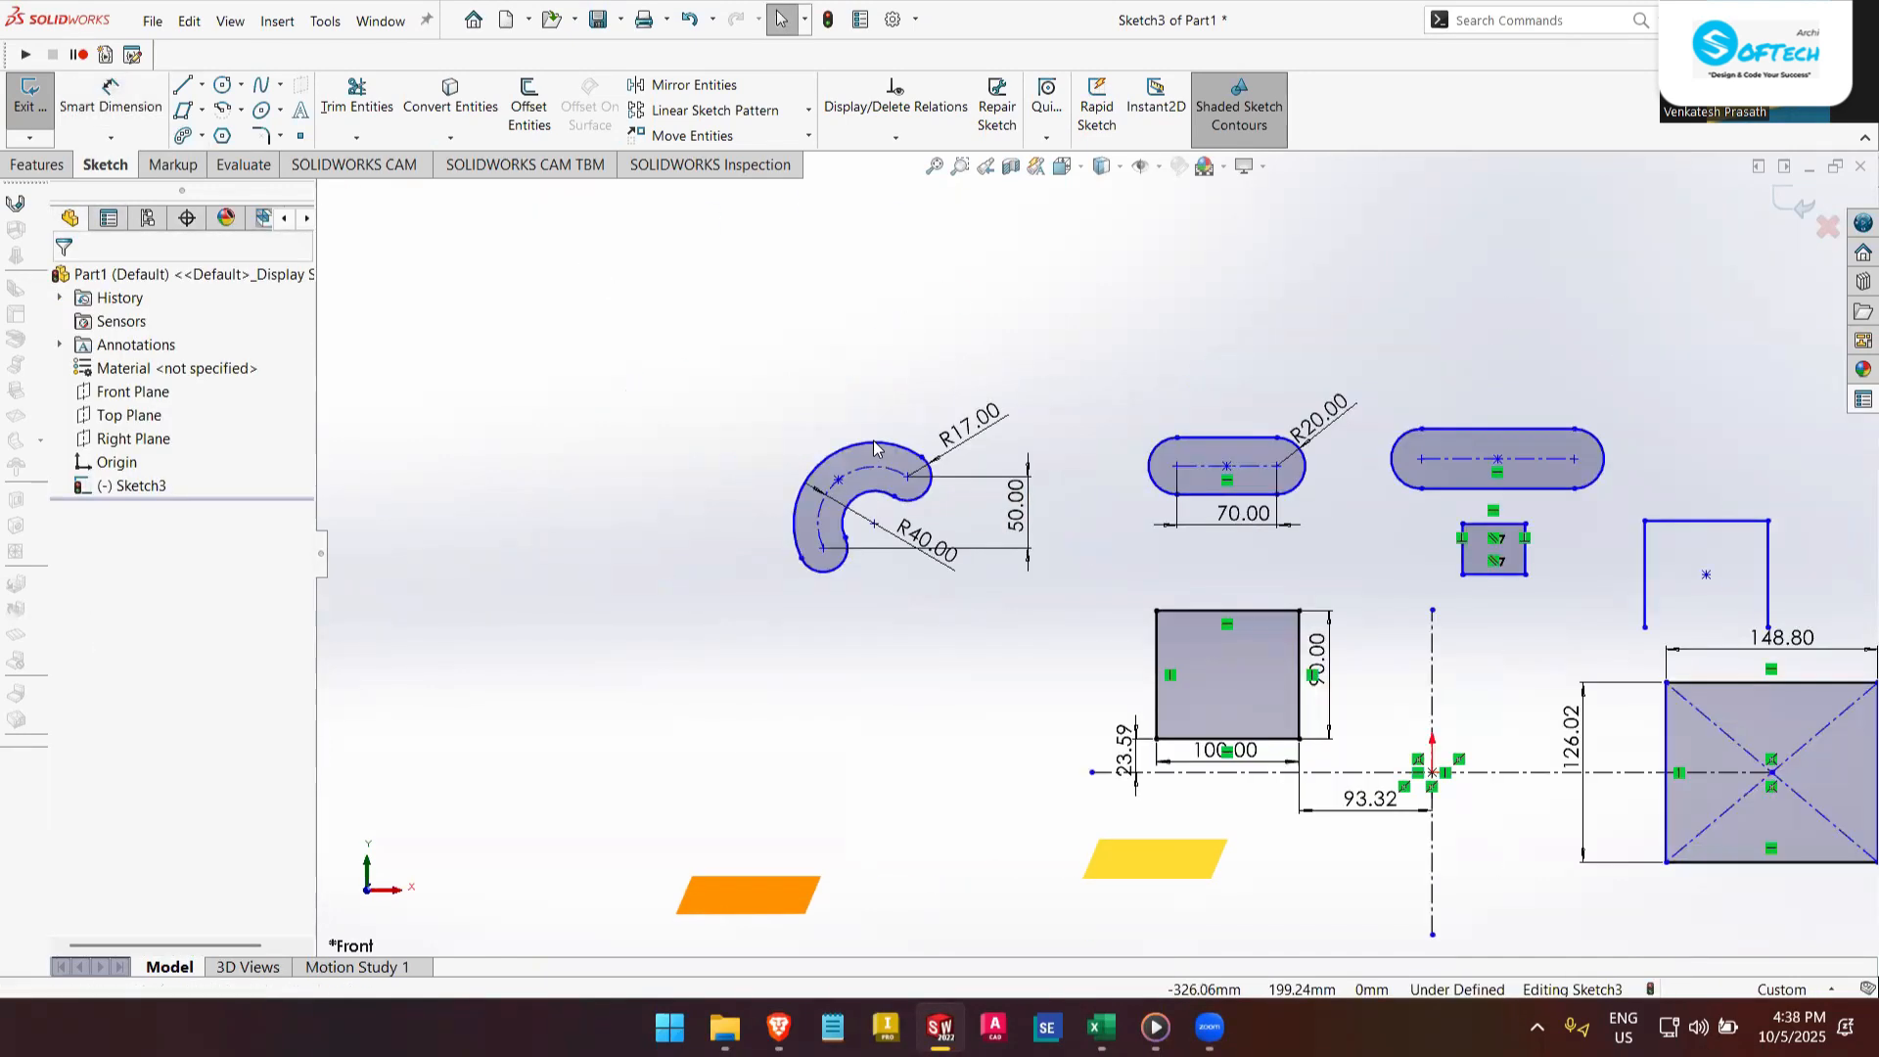
{"action": "left_click", "coordinate": [202, 136]}
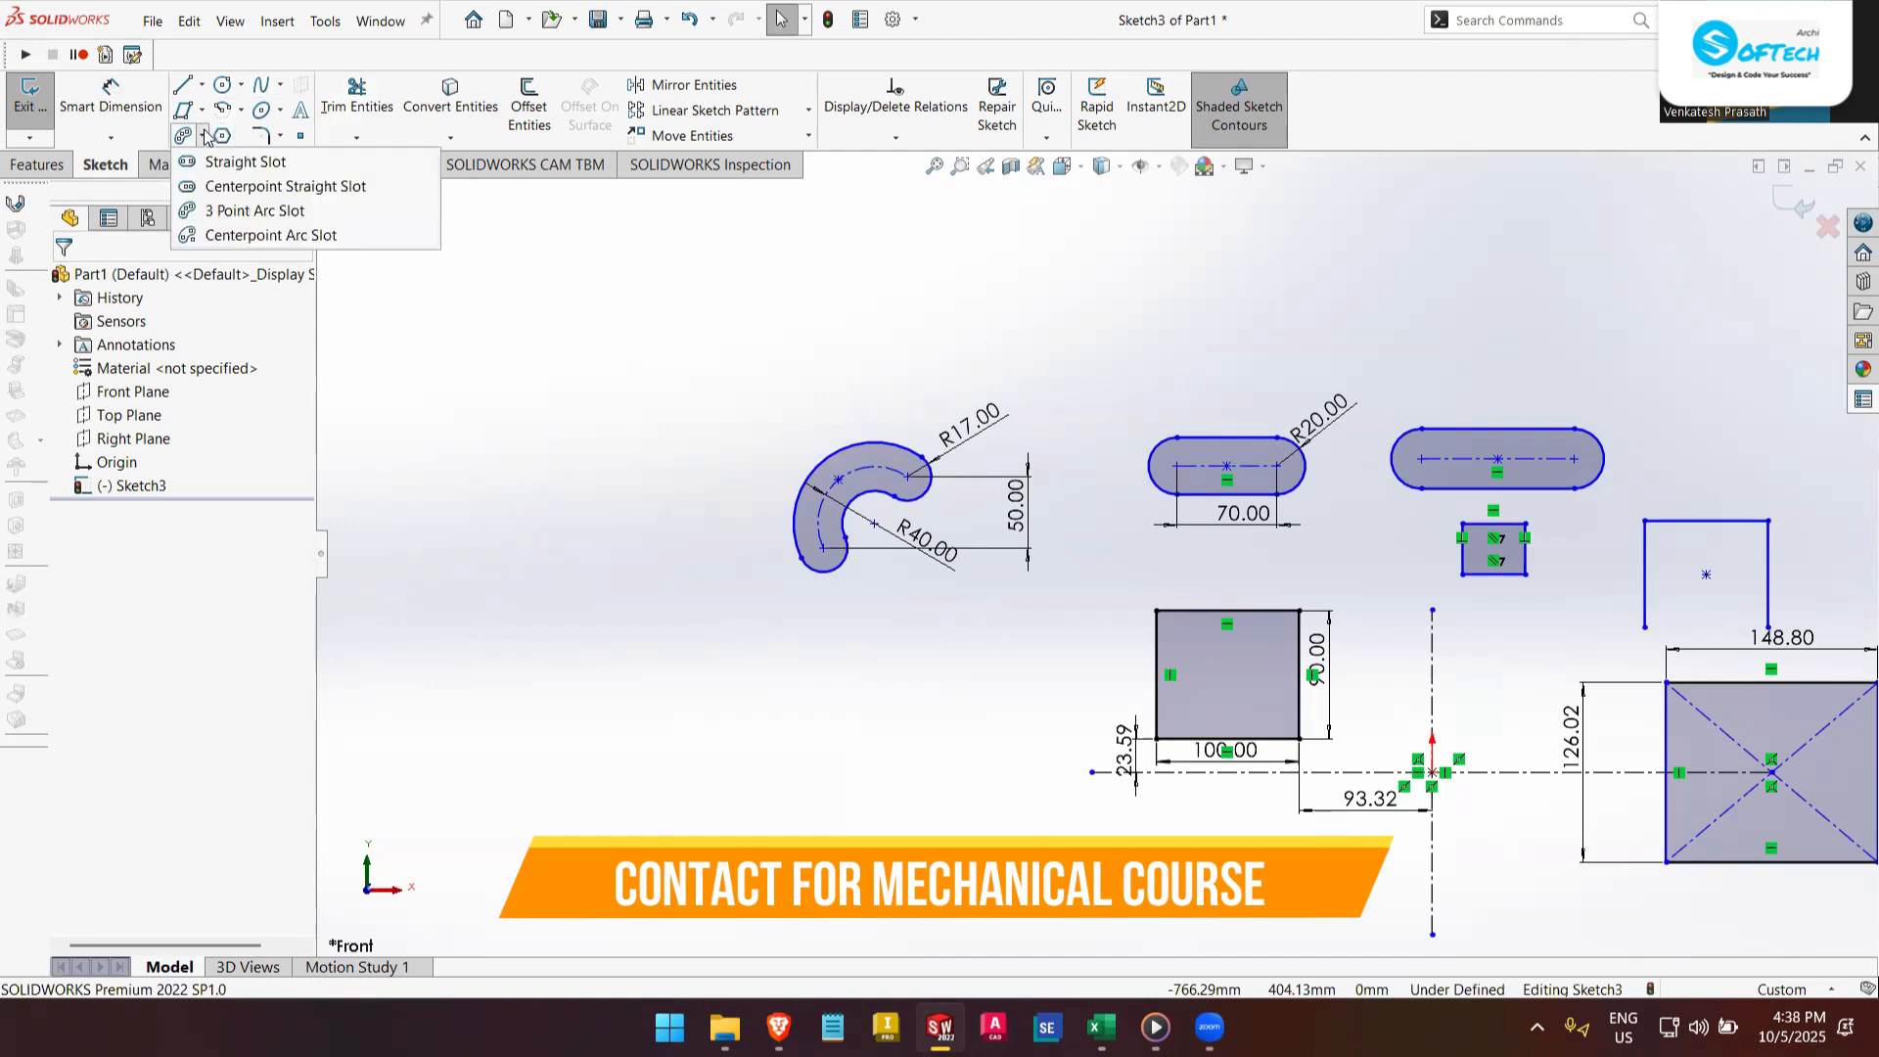
{"action": "left_click", "coordinate": [226, 236]}
{"action": "left_click", "coordinate": [886, 762]}
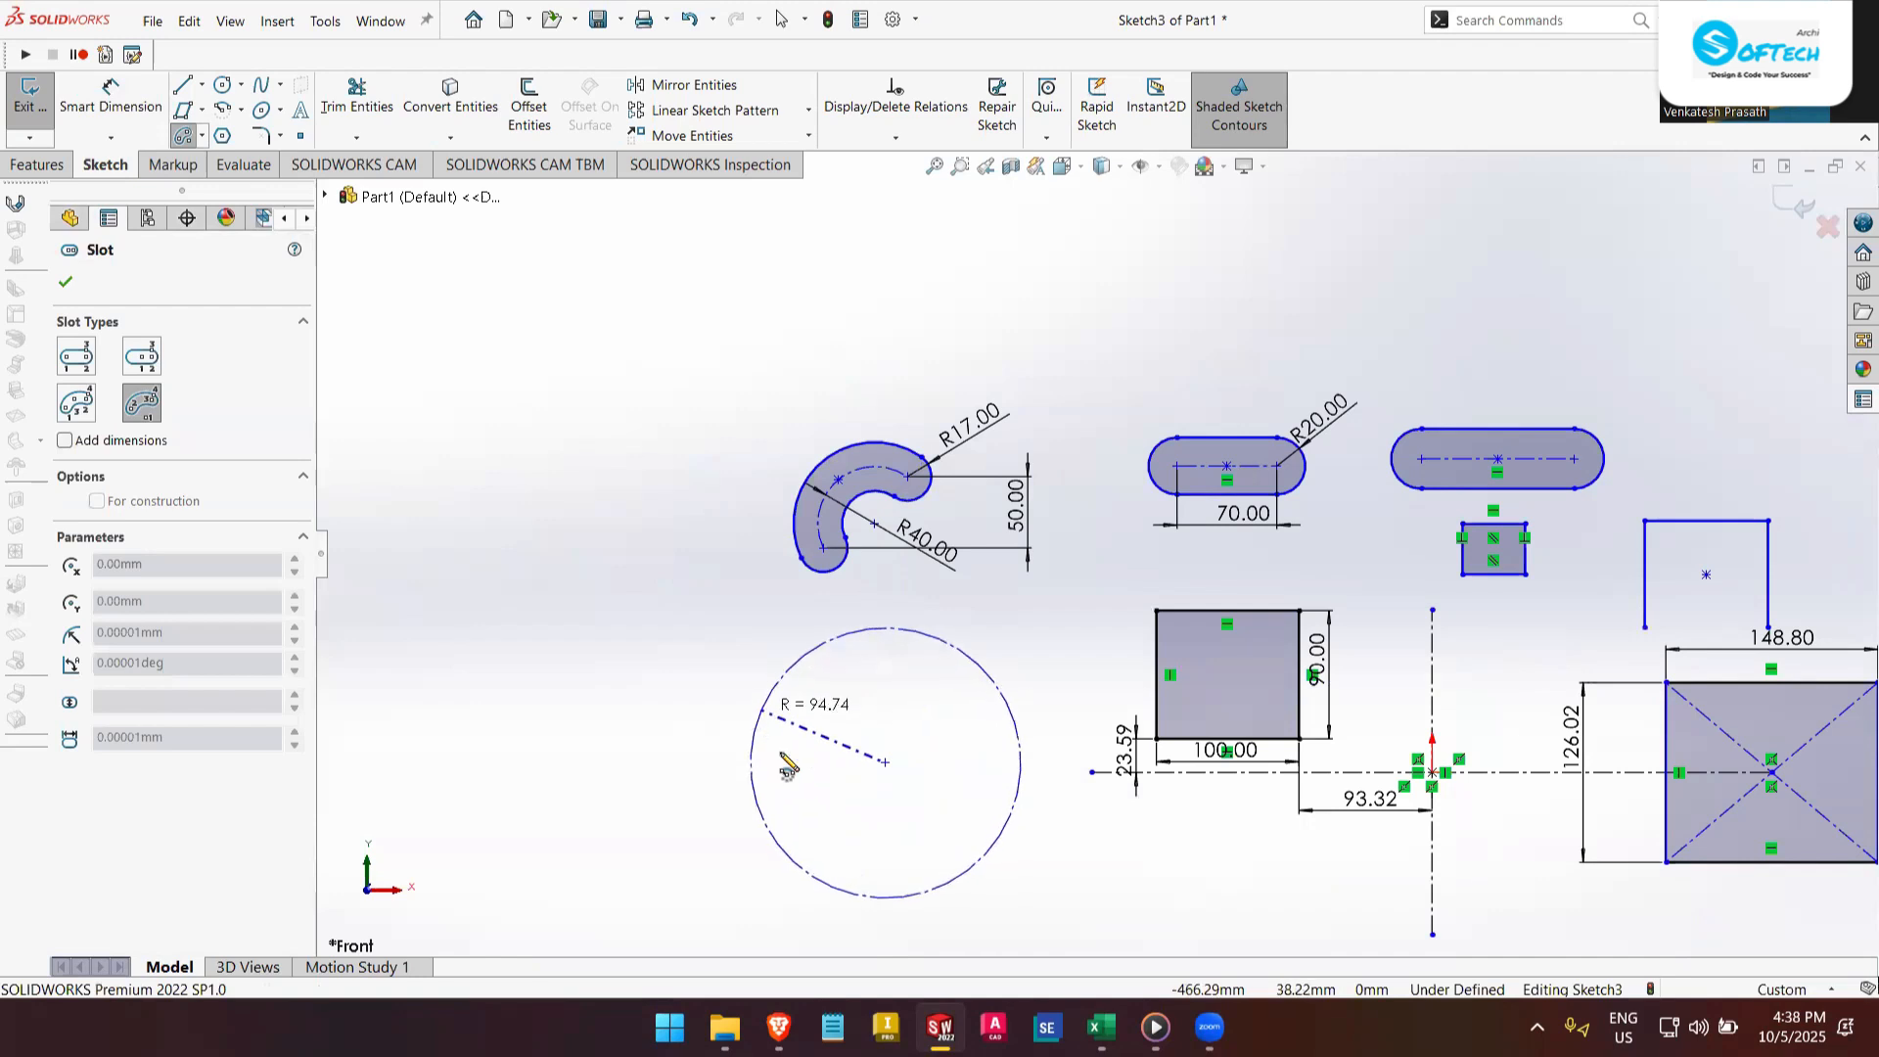
{"action": "left_click", "coordinate": [893, 669]}
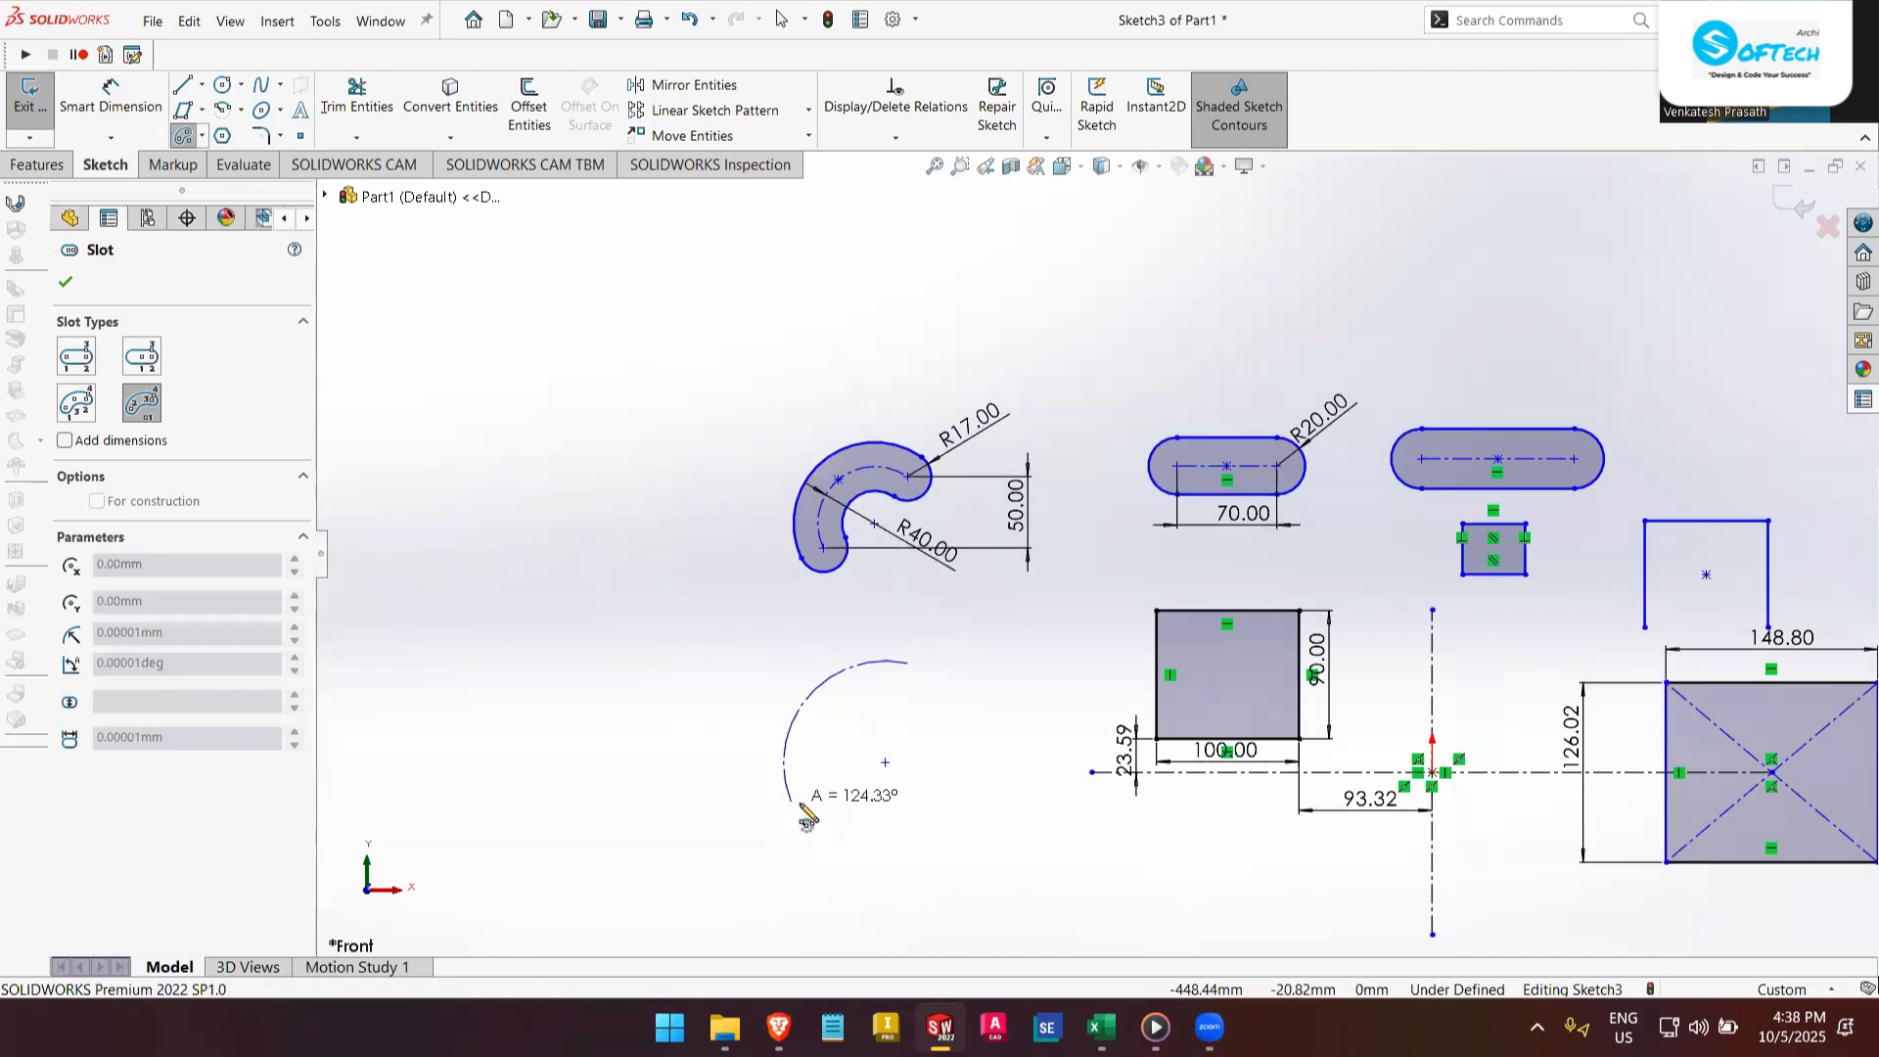
{"action": "left_click", "coordinate": [810, 820]}
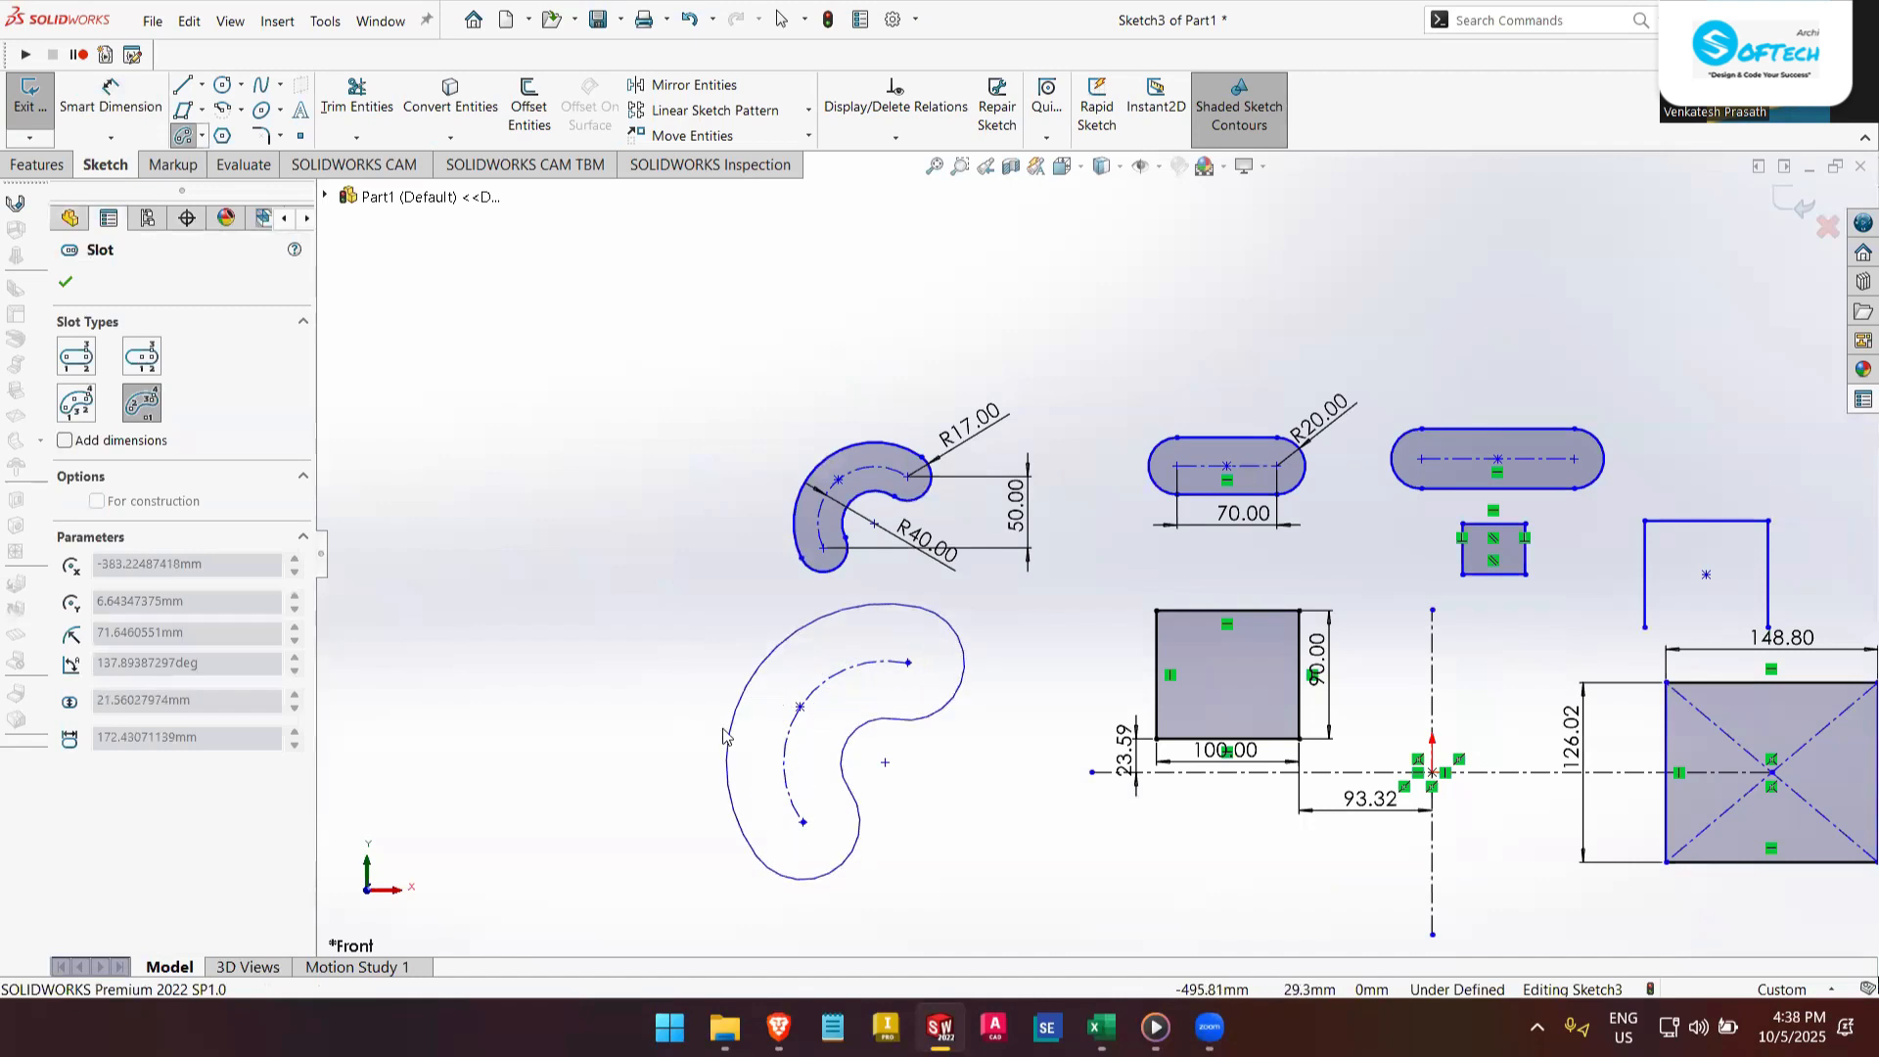
{"action": "left_click", "coordinate": [751, 762]}
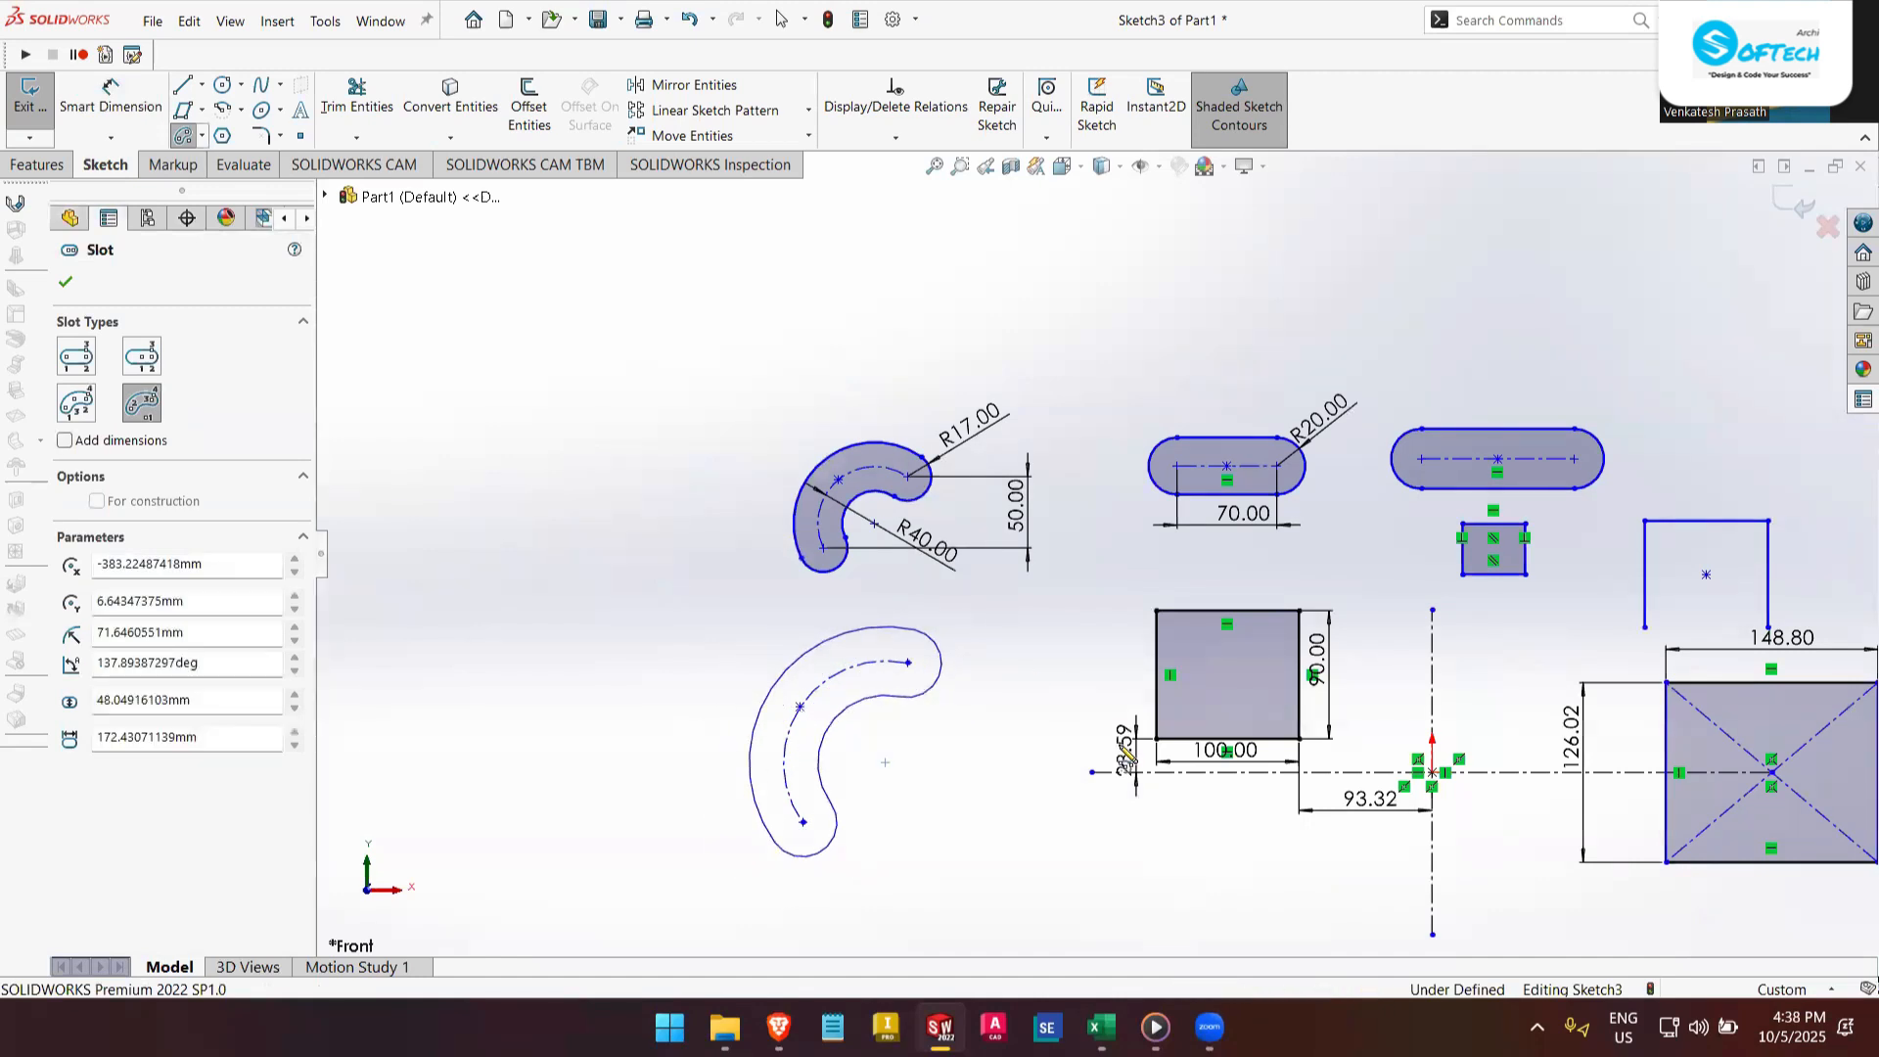
{"action": "key", "text": "Escape"}
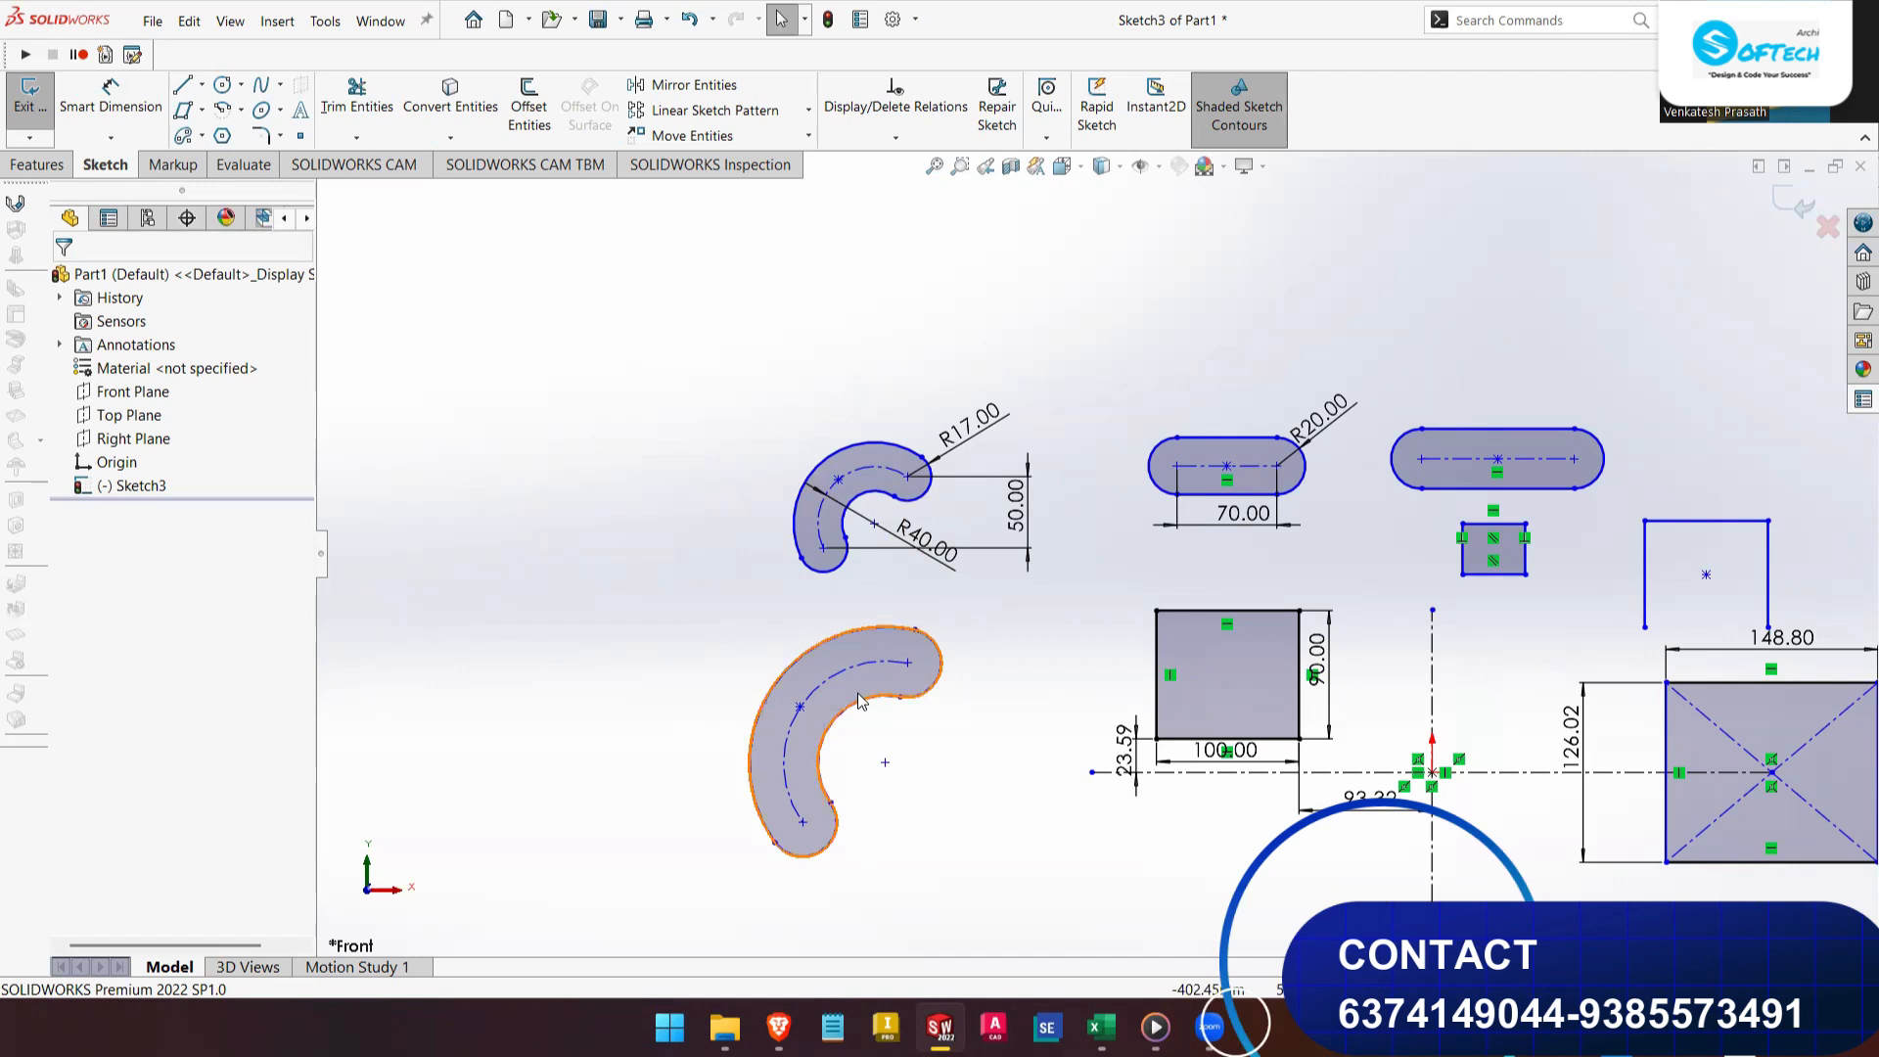
- Delete all slots, rectangles, remaining lines and dimensions from the sketch except the two construction lines through the origin
{"action": "scroll", "coordinate": [1065, 553], "scroll_direction": "up", "scroll_amount": 3}
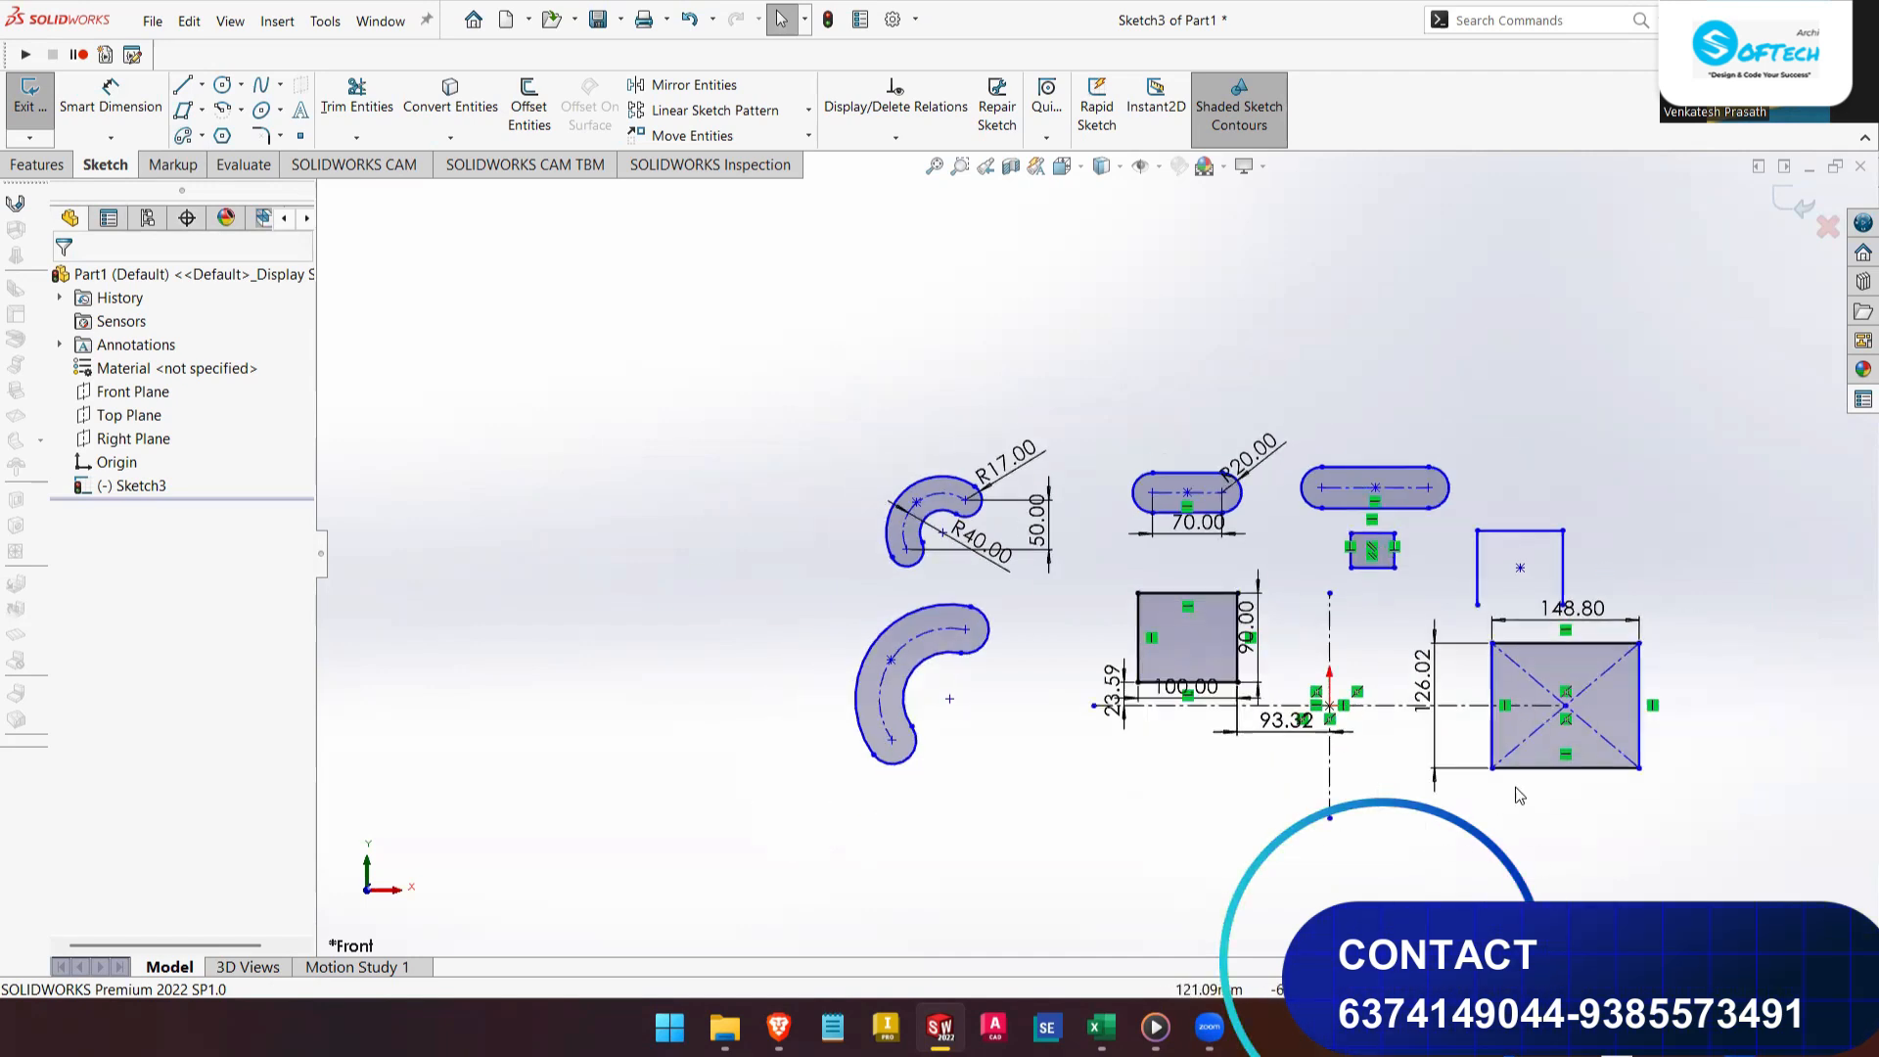
{"action": "mouse_move", "coordinate": [1797, 864]}
{"action": "left_mouse_down"}
{"action": "mouse_move", "coordinate": [1283, 361]}
{"action": "mouse_move", "coordinate": [1644, 462]}
{"action": "left_mouse_up"}
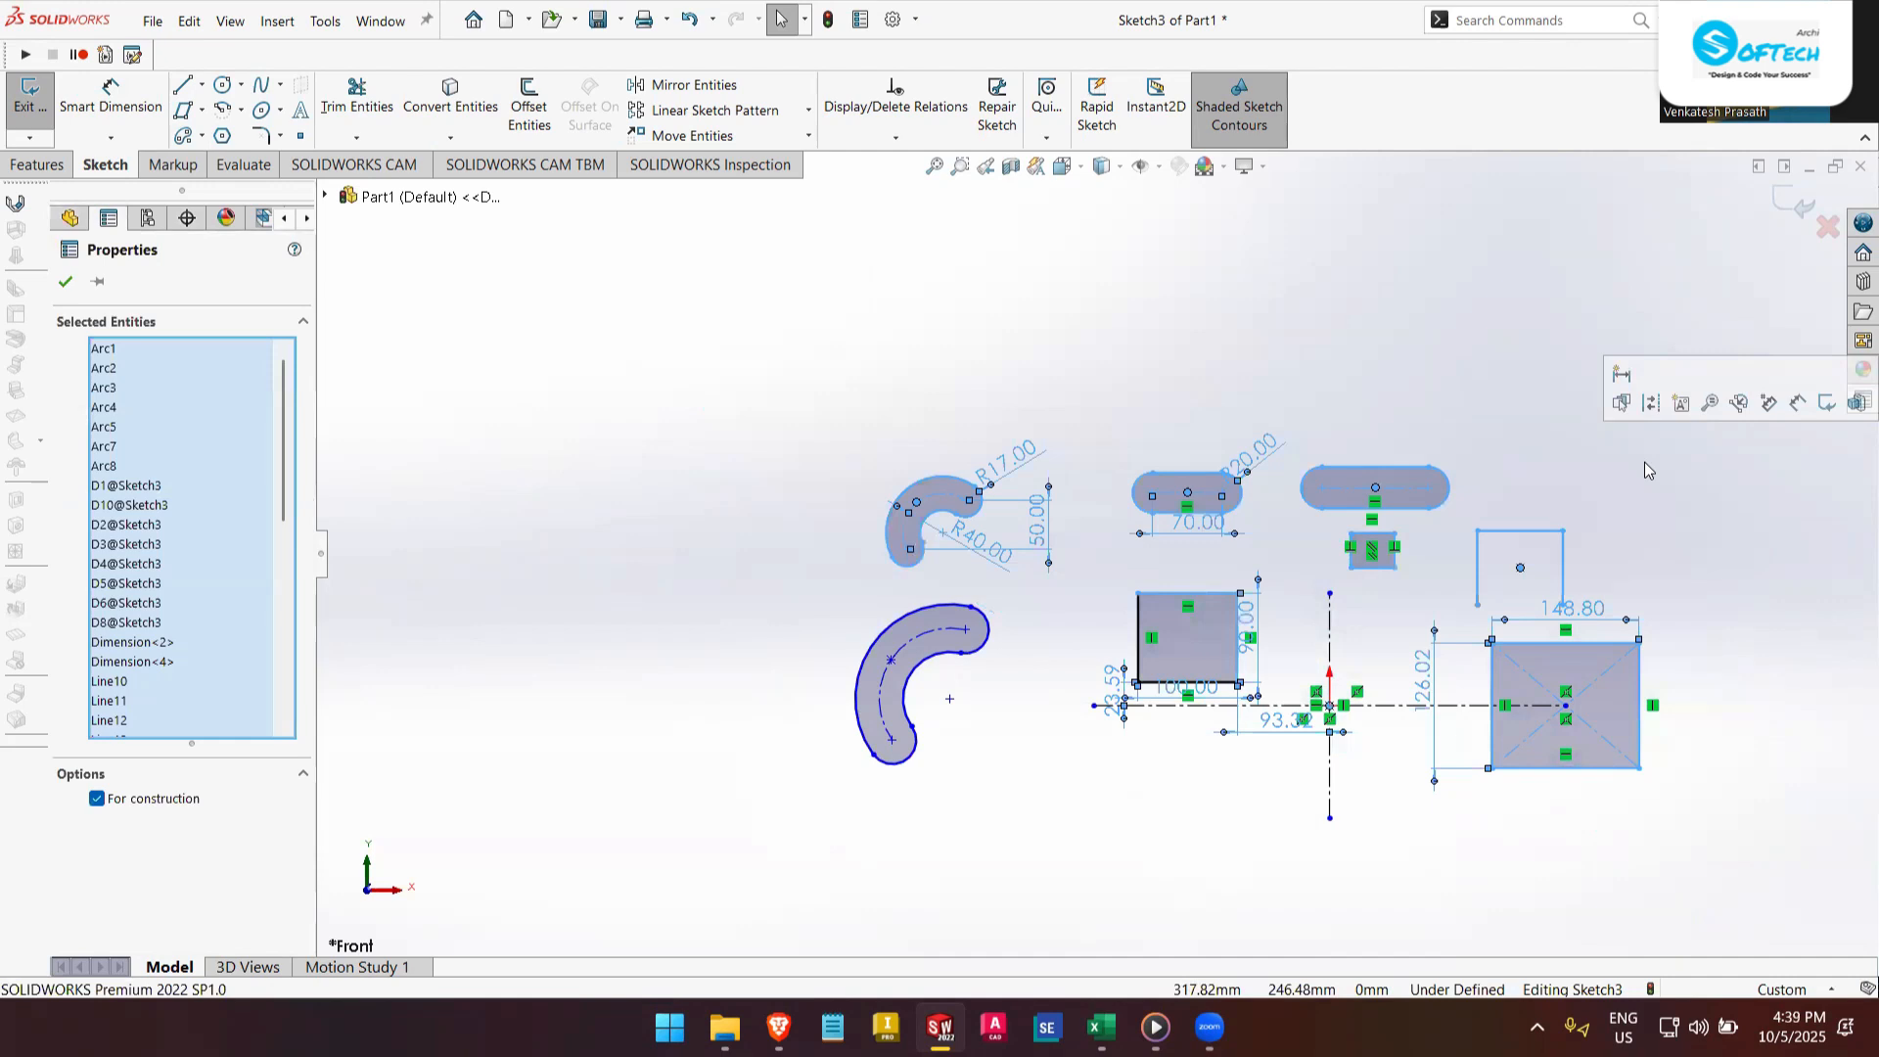
{"action": "key", "text": "Delete"}
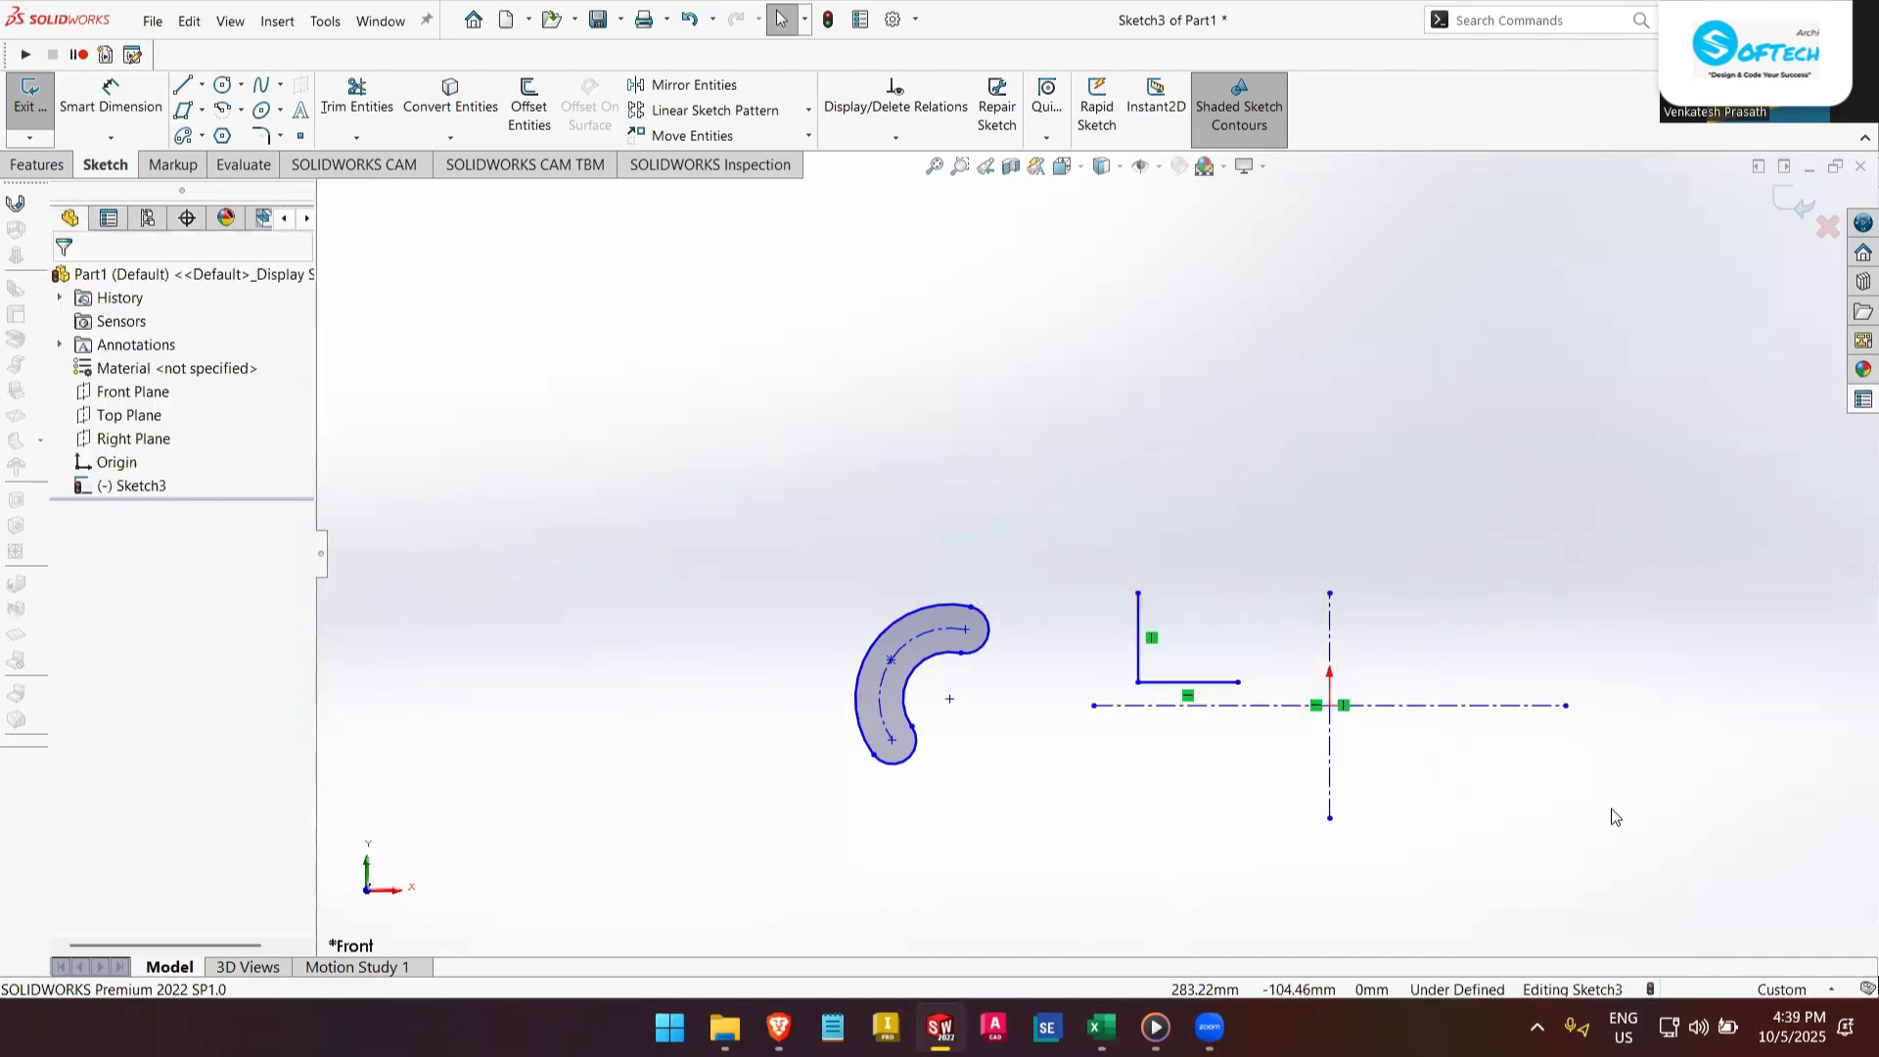
{"action": "mouse_move", "coordinate": [726, 470]}
{"action": "left_mouse_down"}
{"action": "mouse_move", "coordinate": [998, 860]}
{"action": "mouse_move", "coordinate": [1007, 545]}
{"action": "mouse_move", "coordinate": [1187, 734]}
{"action": "mouse_move", "coordinate": [1244, 705]}
{"action": "mouse_move", "coordinate": [1229, 650]}
{"action": "mouse_move", "coordinate": [1262, 675]}
{"action": "mouse_move", "coordinate": [1126, 548]}
{"action": "mouse_move", "coordinate": [1171, 570]}
{"action": "mouse_move", "coordinate": [1115, 607]}
{"action": "left_mouse_up"}
{"action": "key", "text": "Delete"}
{"action": "left_click", "coordinate": [1269, 689]}
{"action": "key", "text": "Delete"}
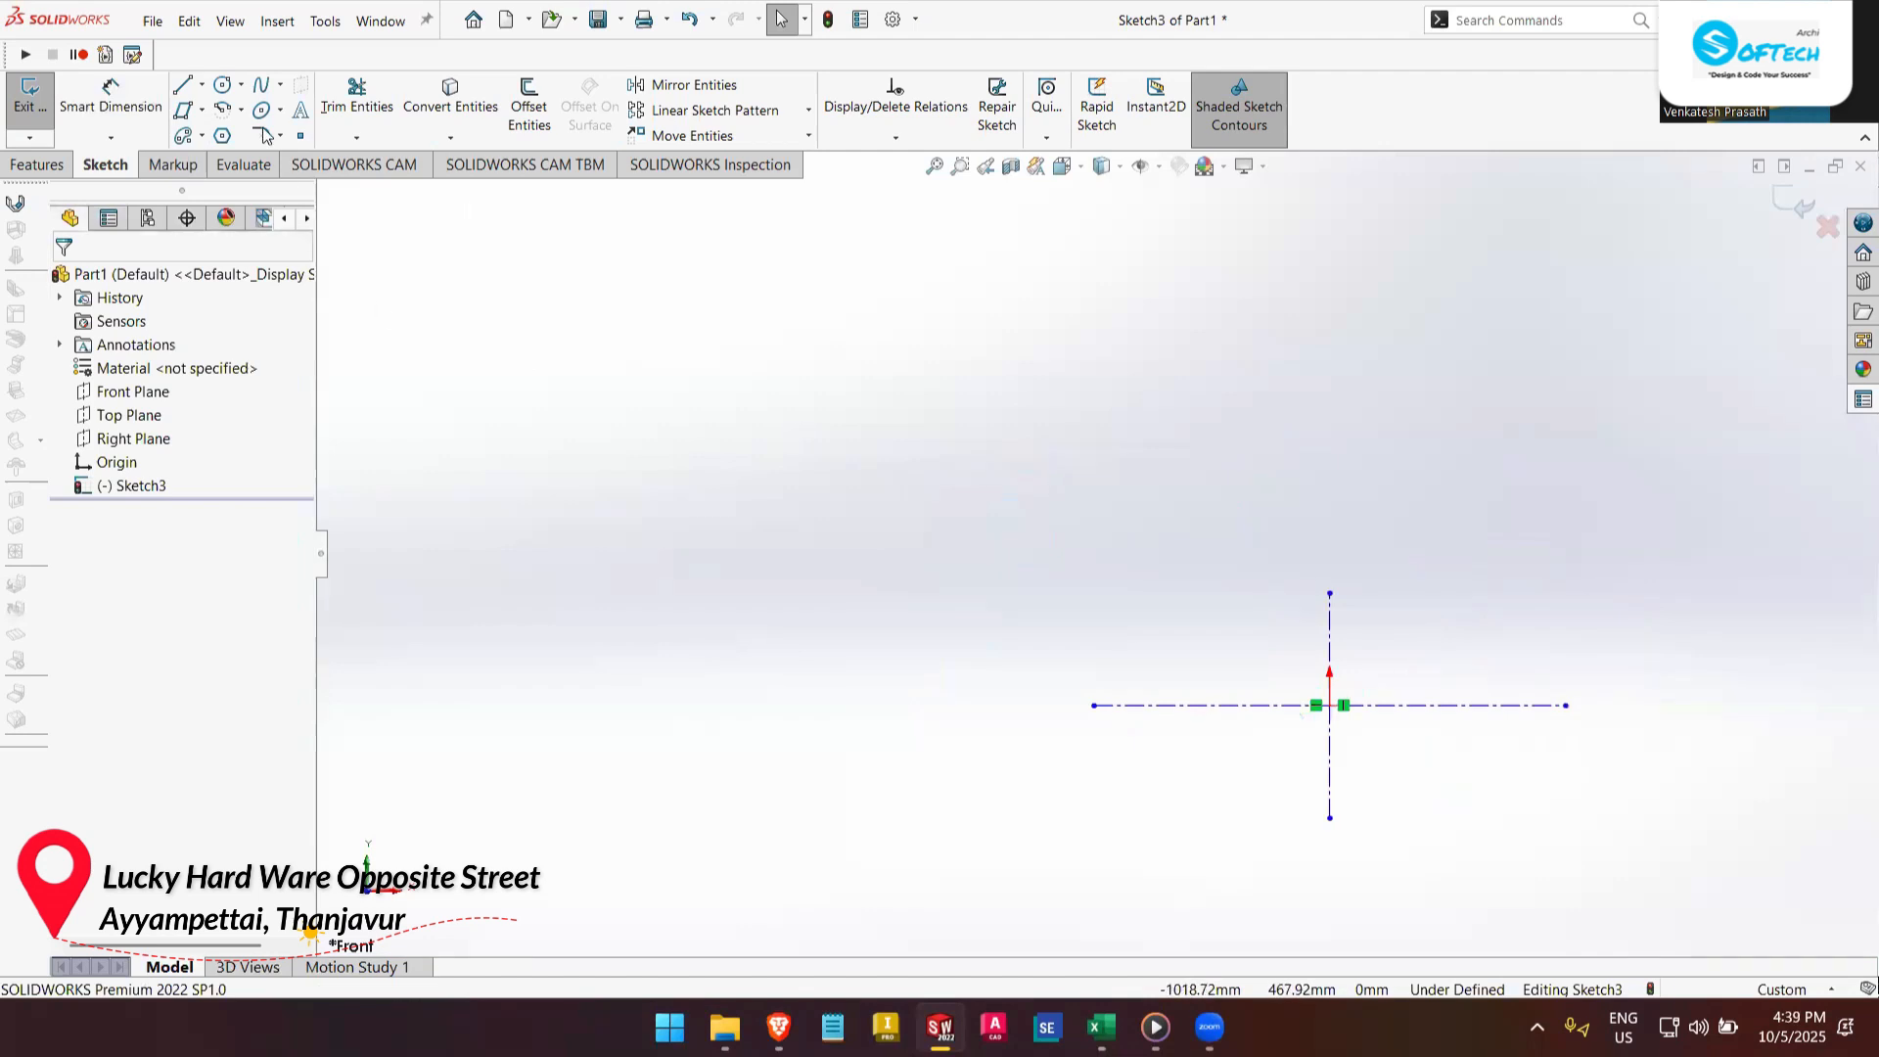
- Sketch a center circle of about 63 mm radius centered on the origin
{"action": "left_click", "coordinate": [242, 86]}
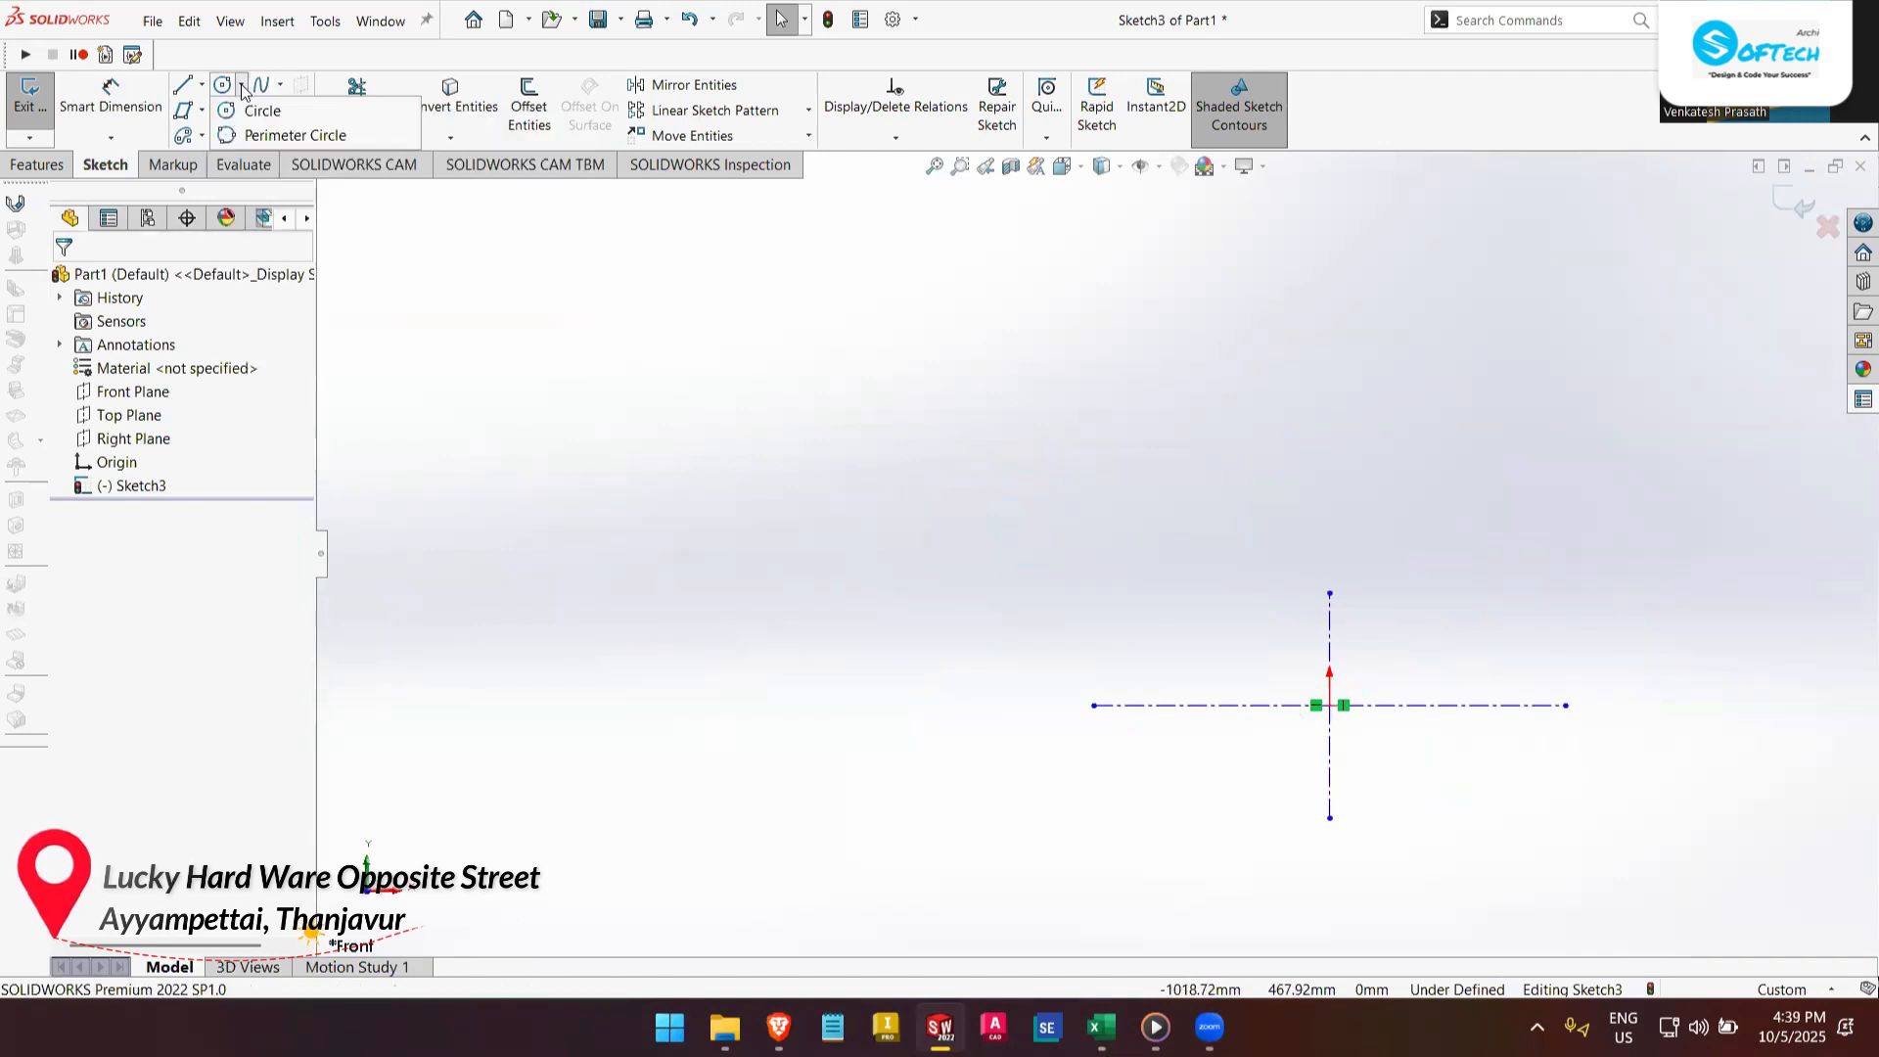
{"action": "left_click", "coordinate": [285, 112]}
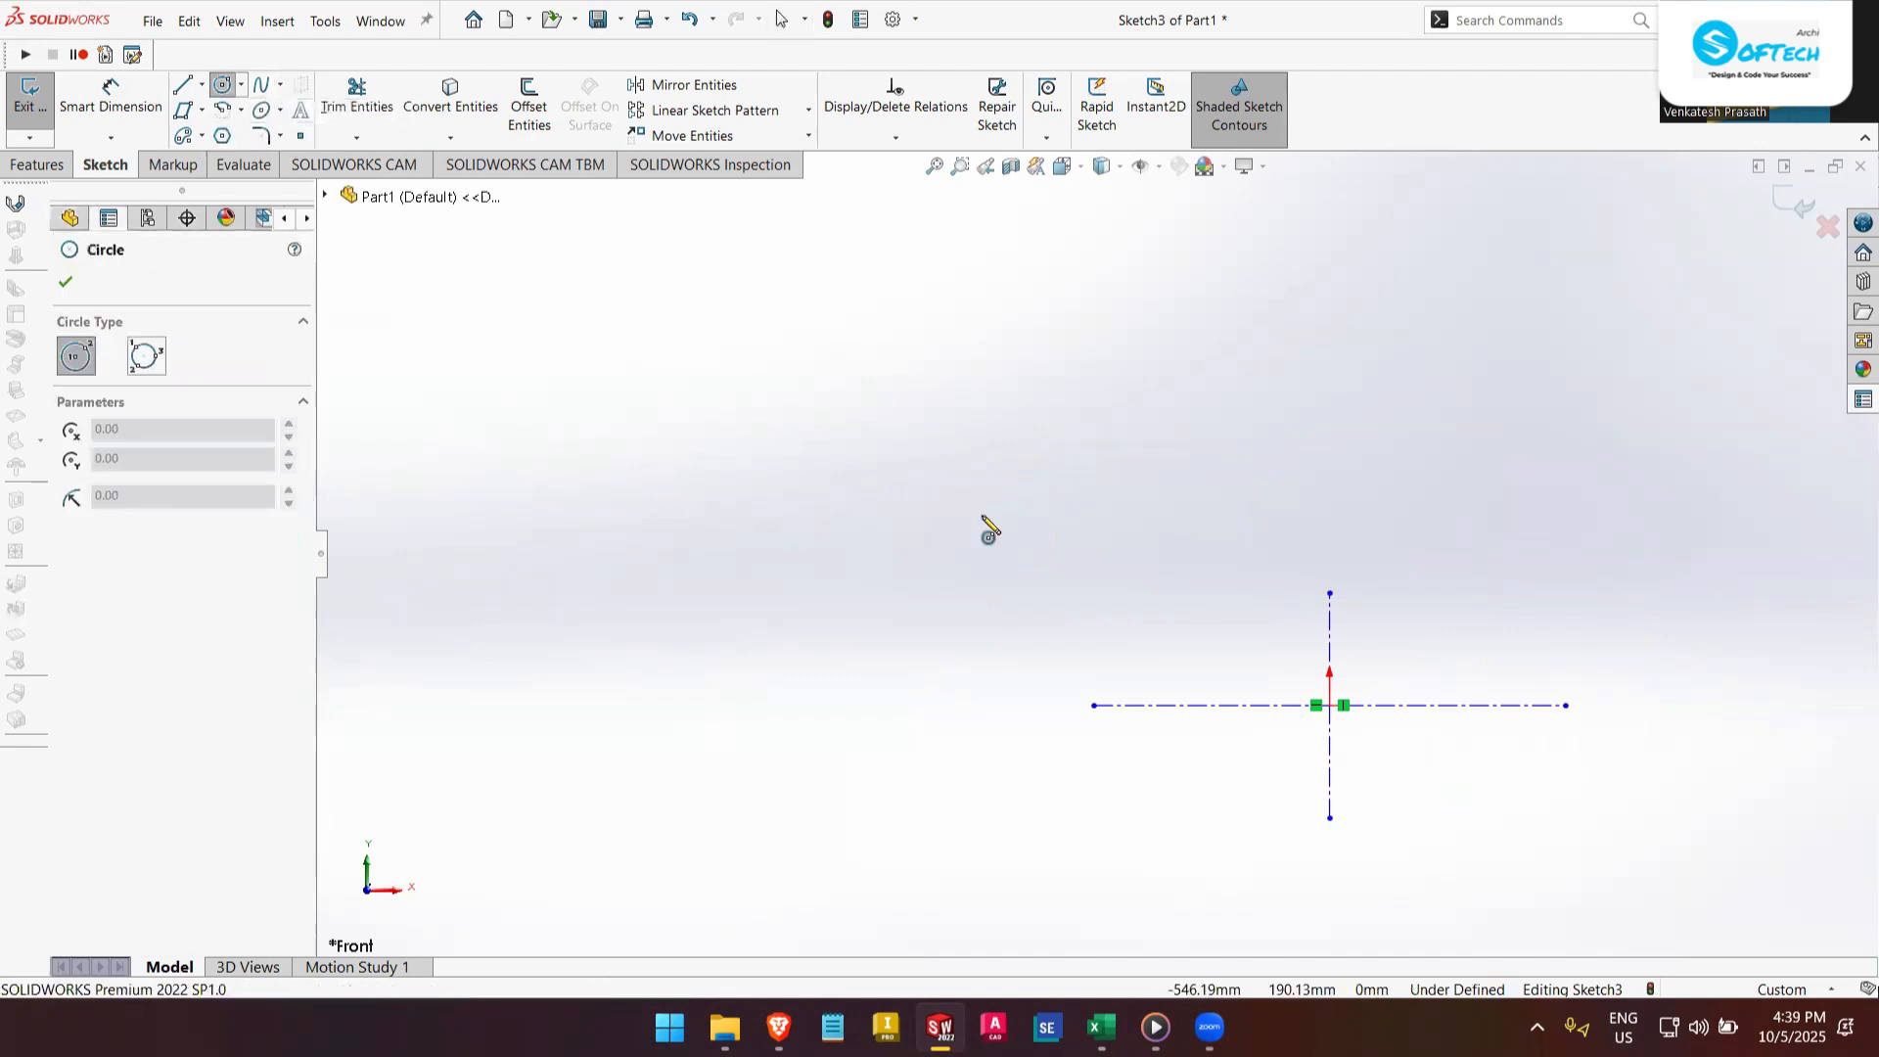
{"action": "scroll", "coordinate": [1360, 734], "scroll_direction": "down", "scroll_amount": 5}
{"action": "mouse_move", "coordinate": [1190, 600]}
{"action": "left_mouse_down"}
{"action": "mouse_move", "coordinate": [1356, 534]}
{"action": "mouse_move", "coordinate": [1358, 510]}
{"action": "left_mouse_up"}
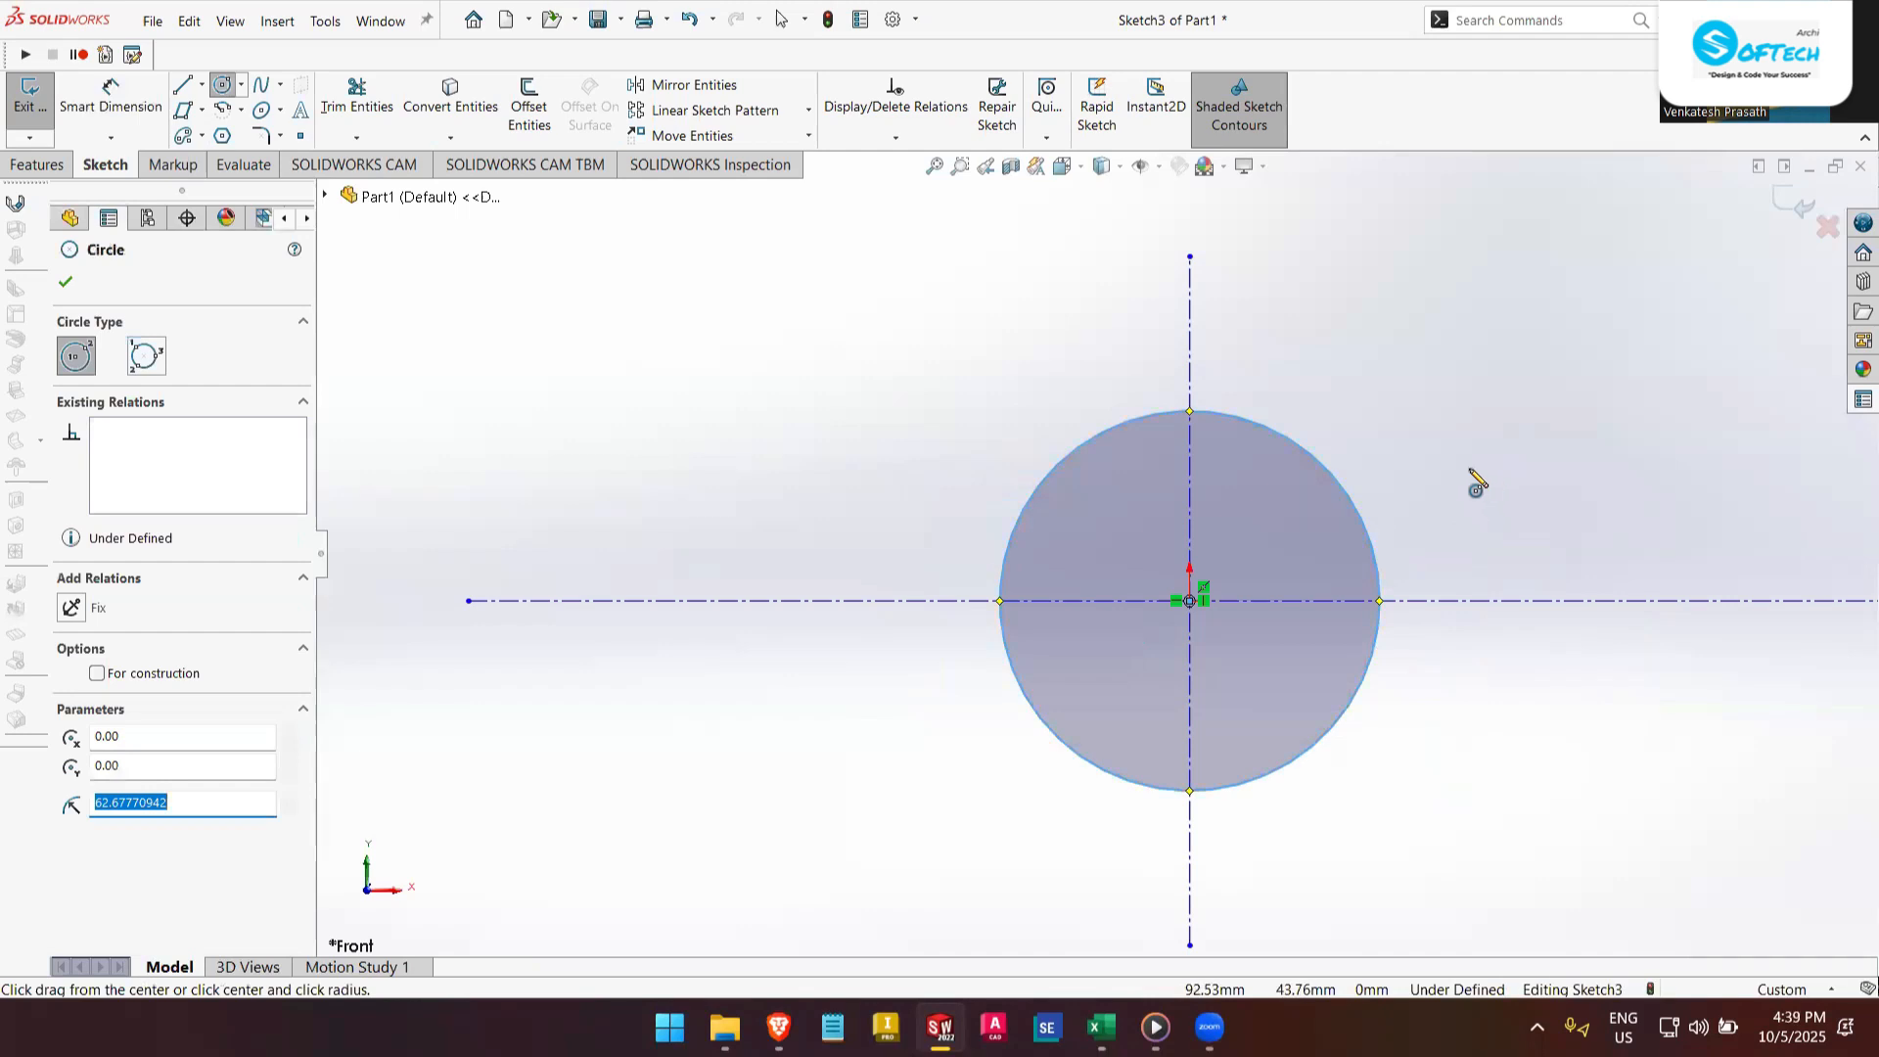
- Dimension the circle's diameter as 50 mm
{"action": "left_click", "coordinate": [111, 98]}
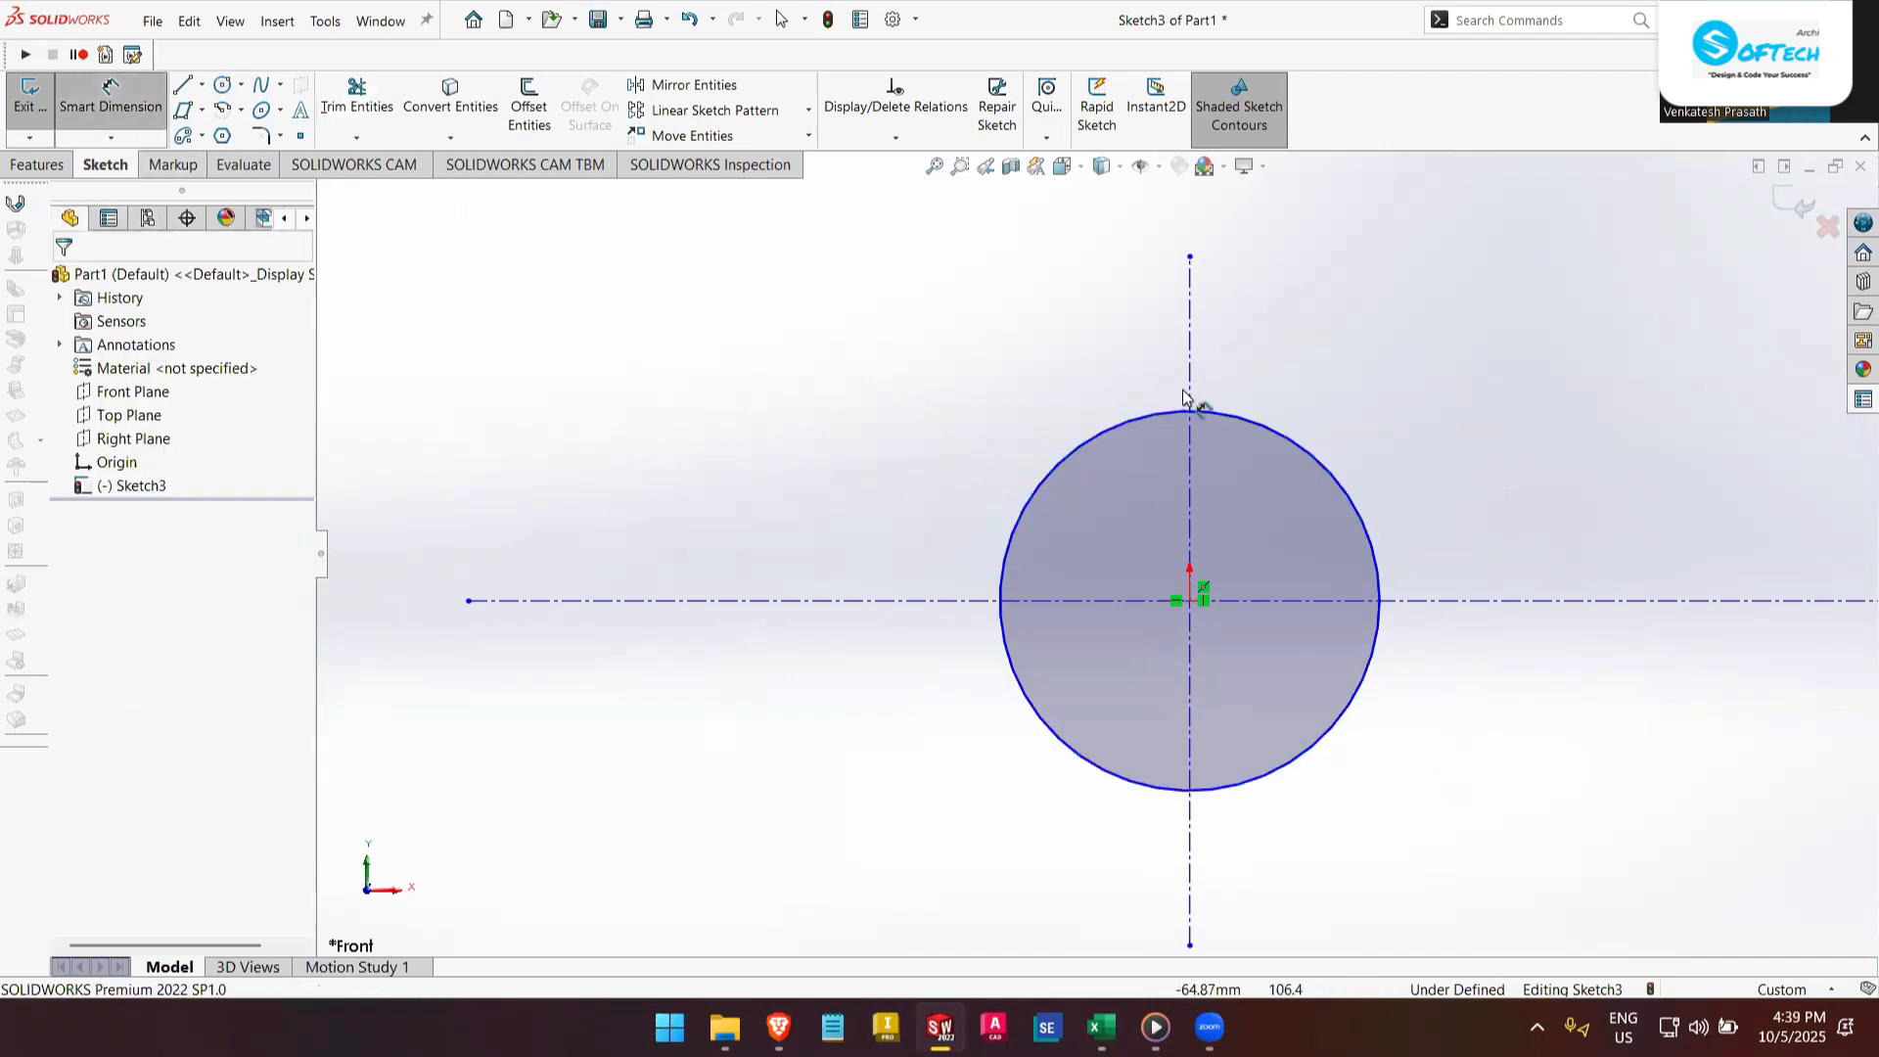
{"action": "left_click", "coordinate": [1339, 482]}
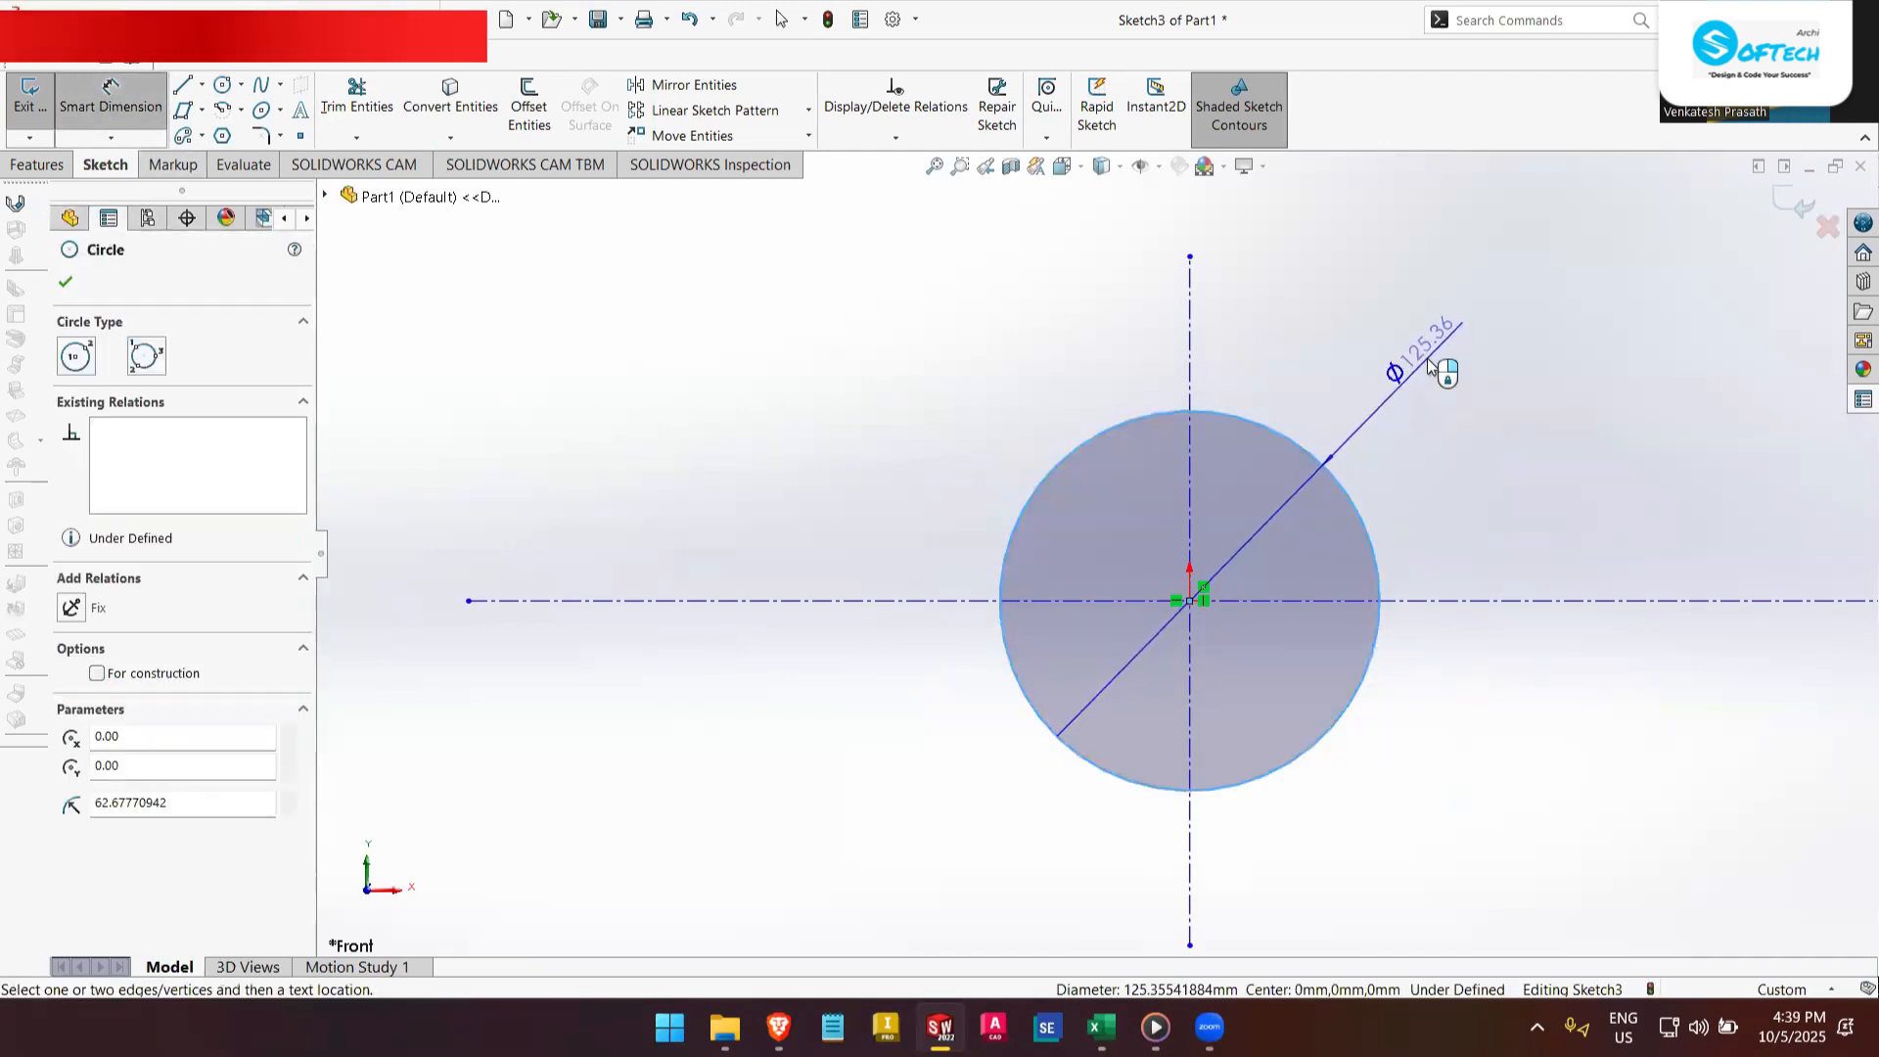
{"action": "left_click", "coordinate": [1429, 364]}
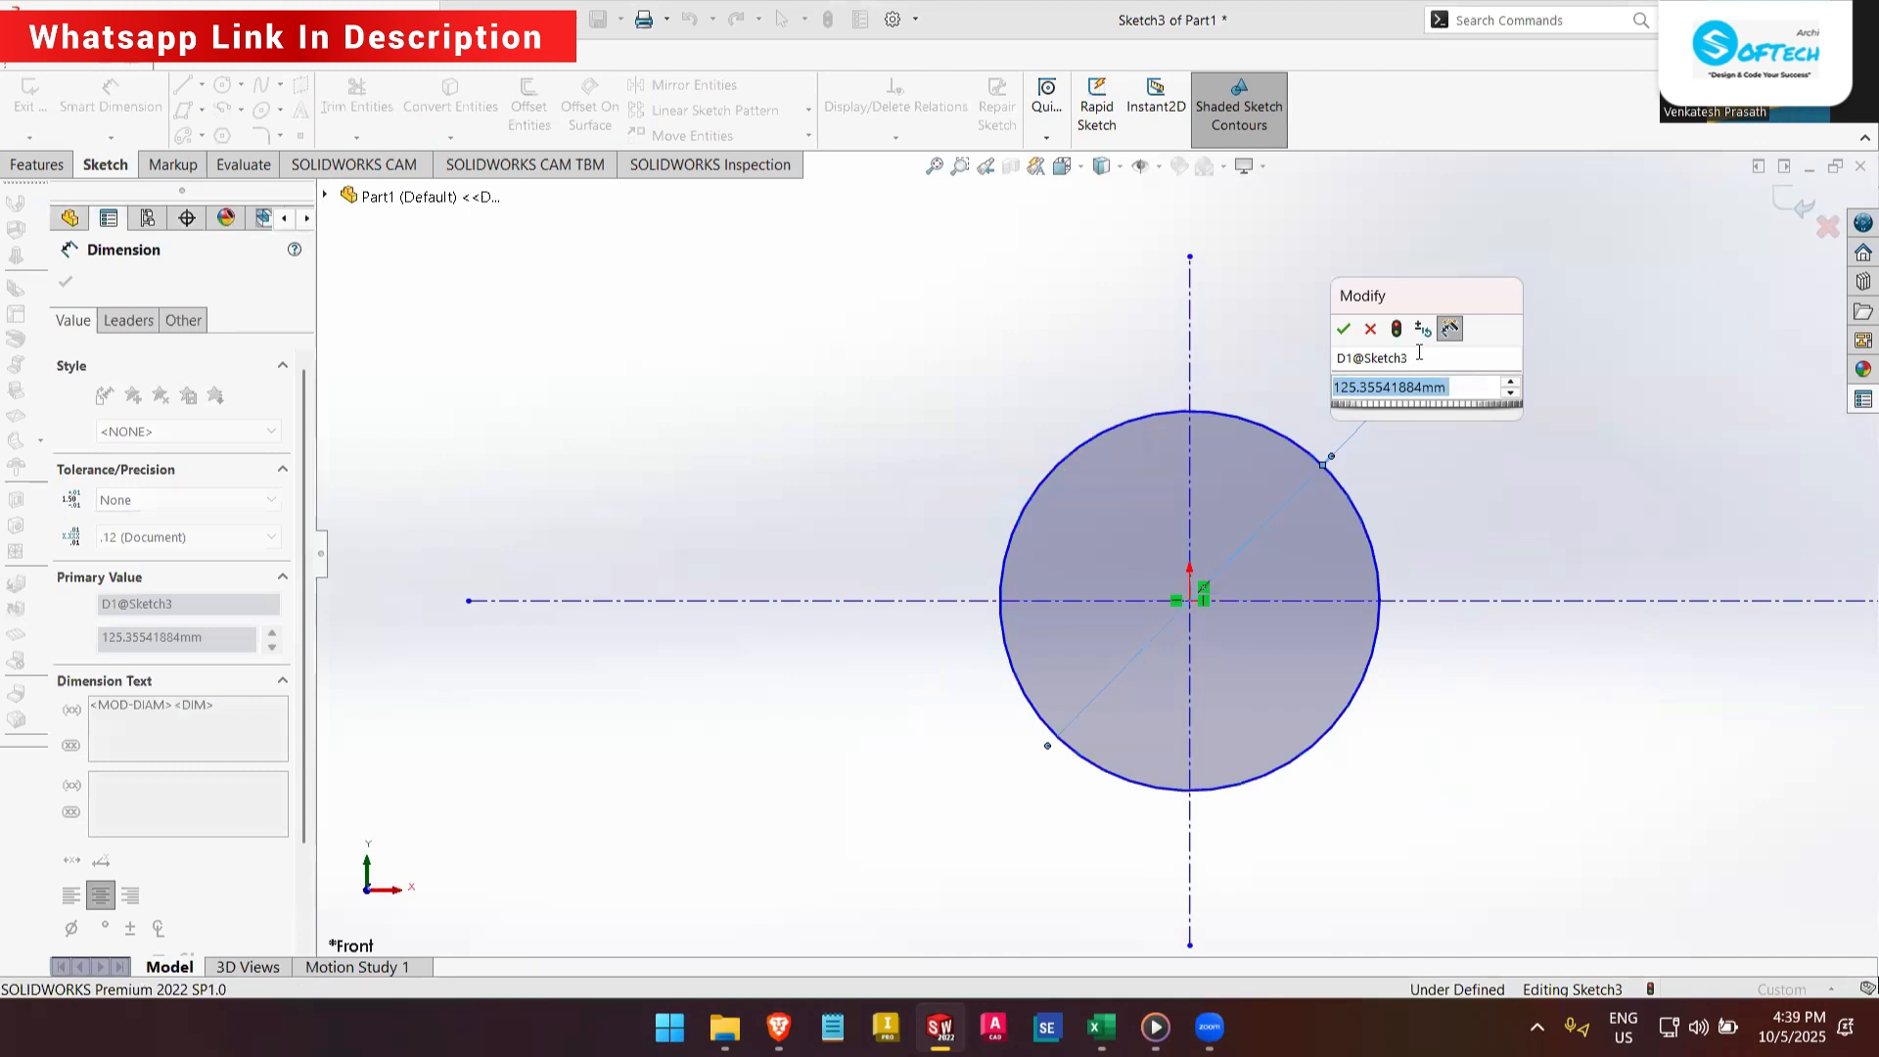
{"action": "type", "text": "50"}
{"action": "key", "text": "Return"}
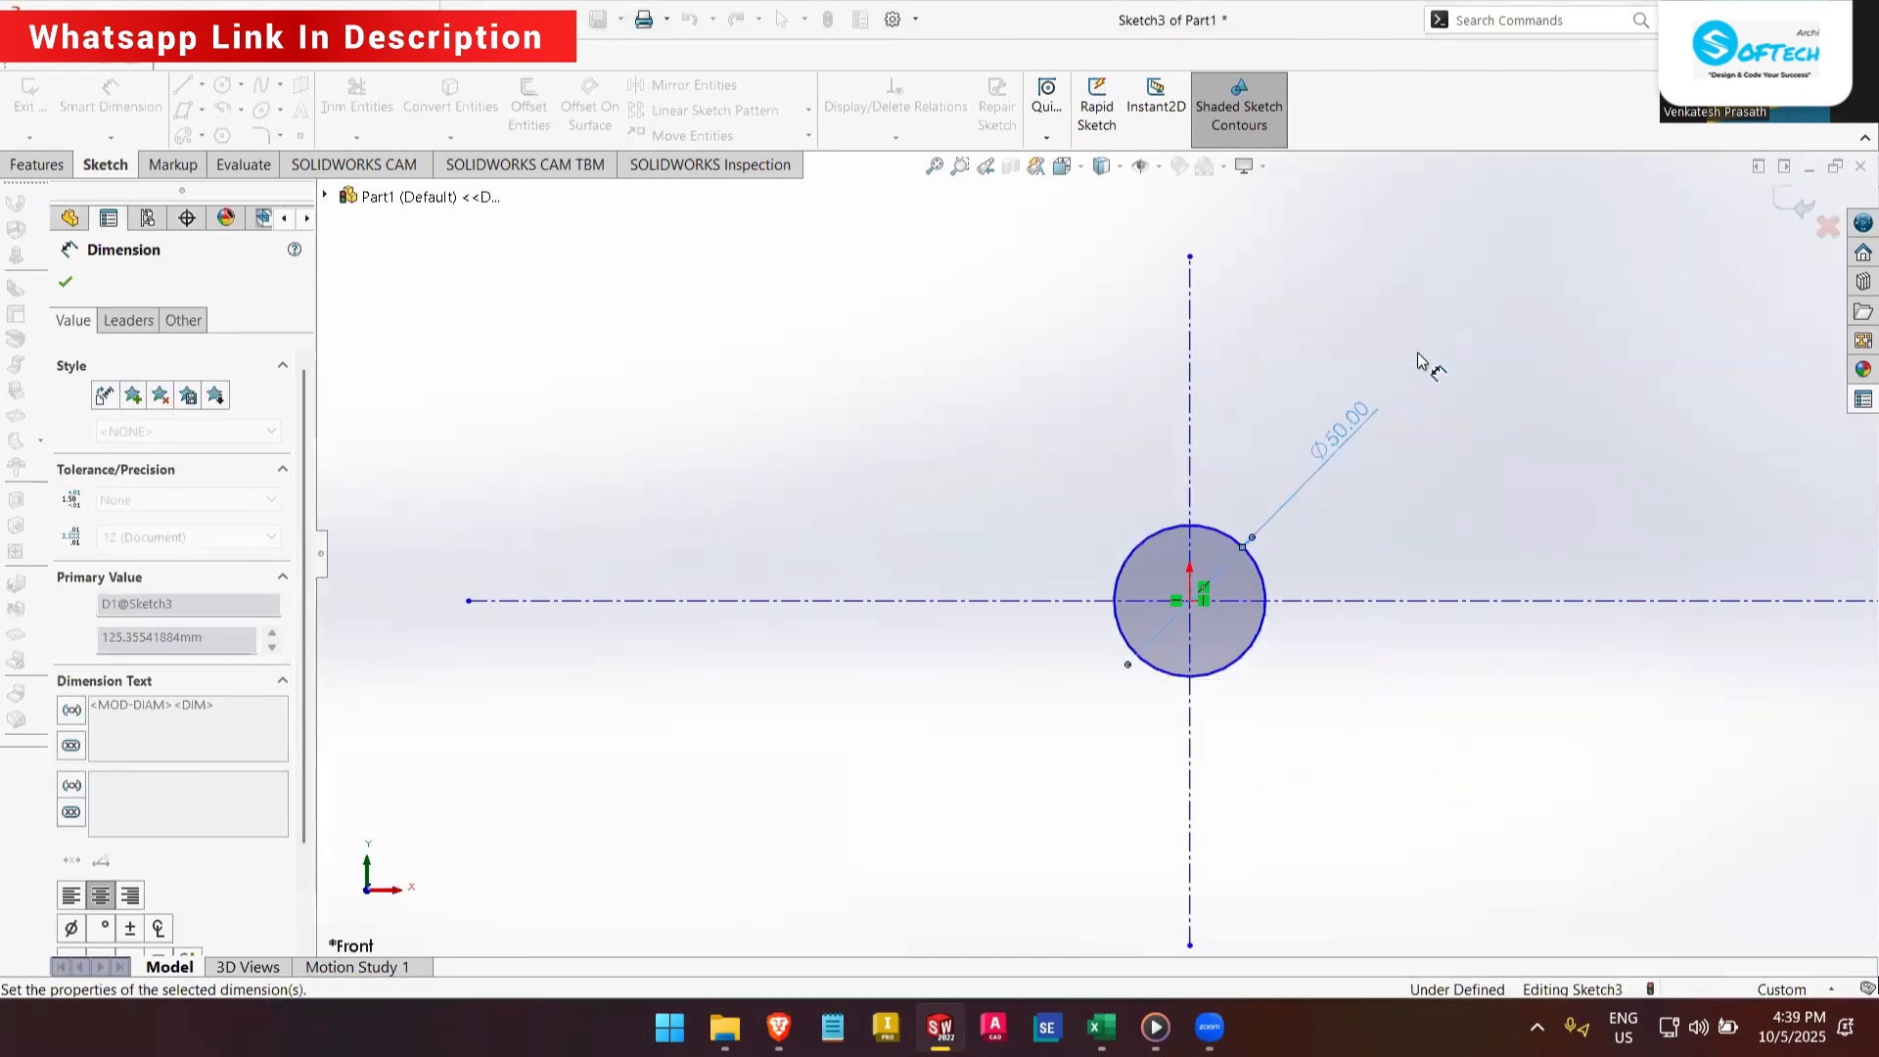
{"action": "scroll", "coordinate": [1379, 536], "scroll_direction": "down", "scroll_amount": 3}
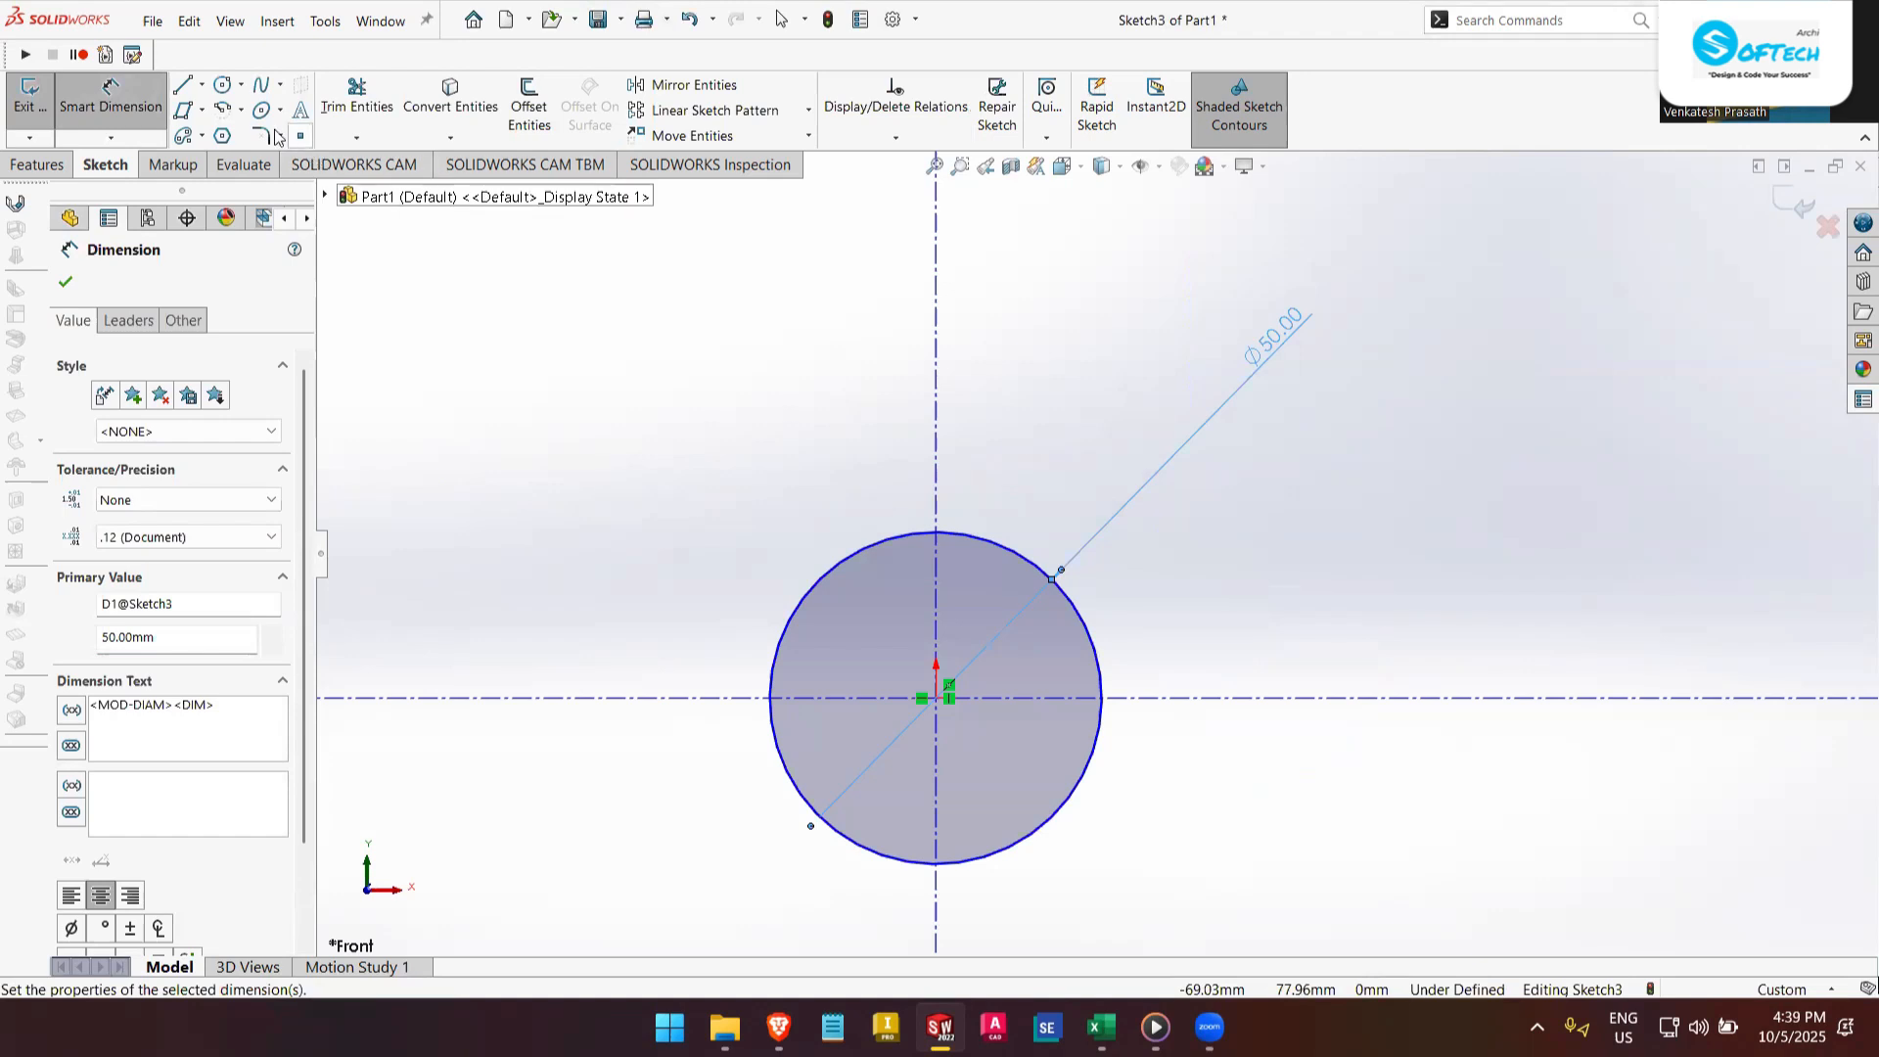
{"action": "left_click", "coordinate": [240, 111]}
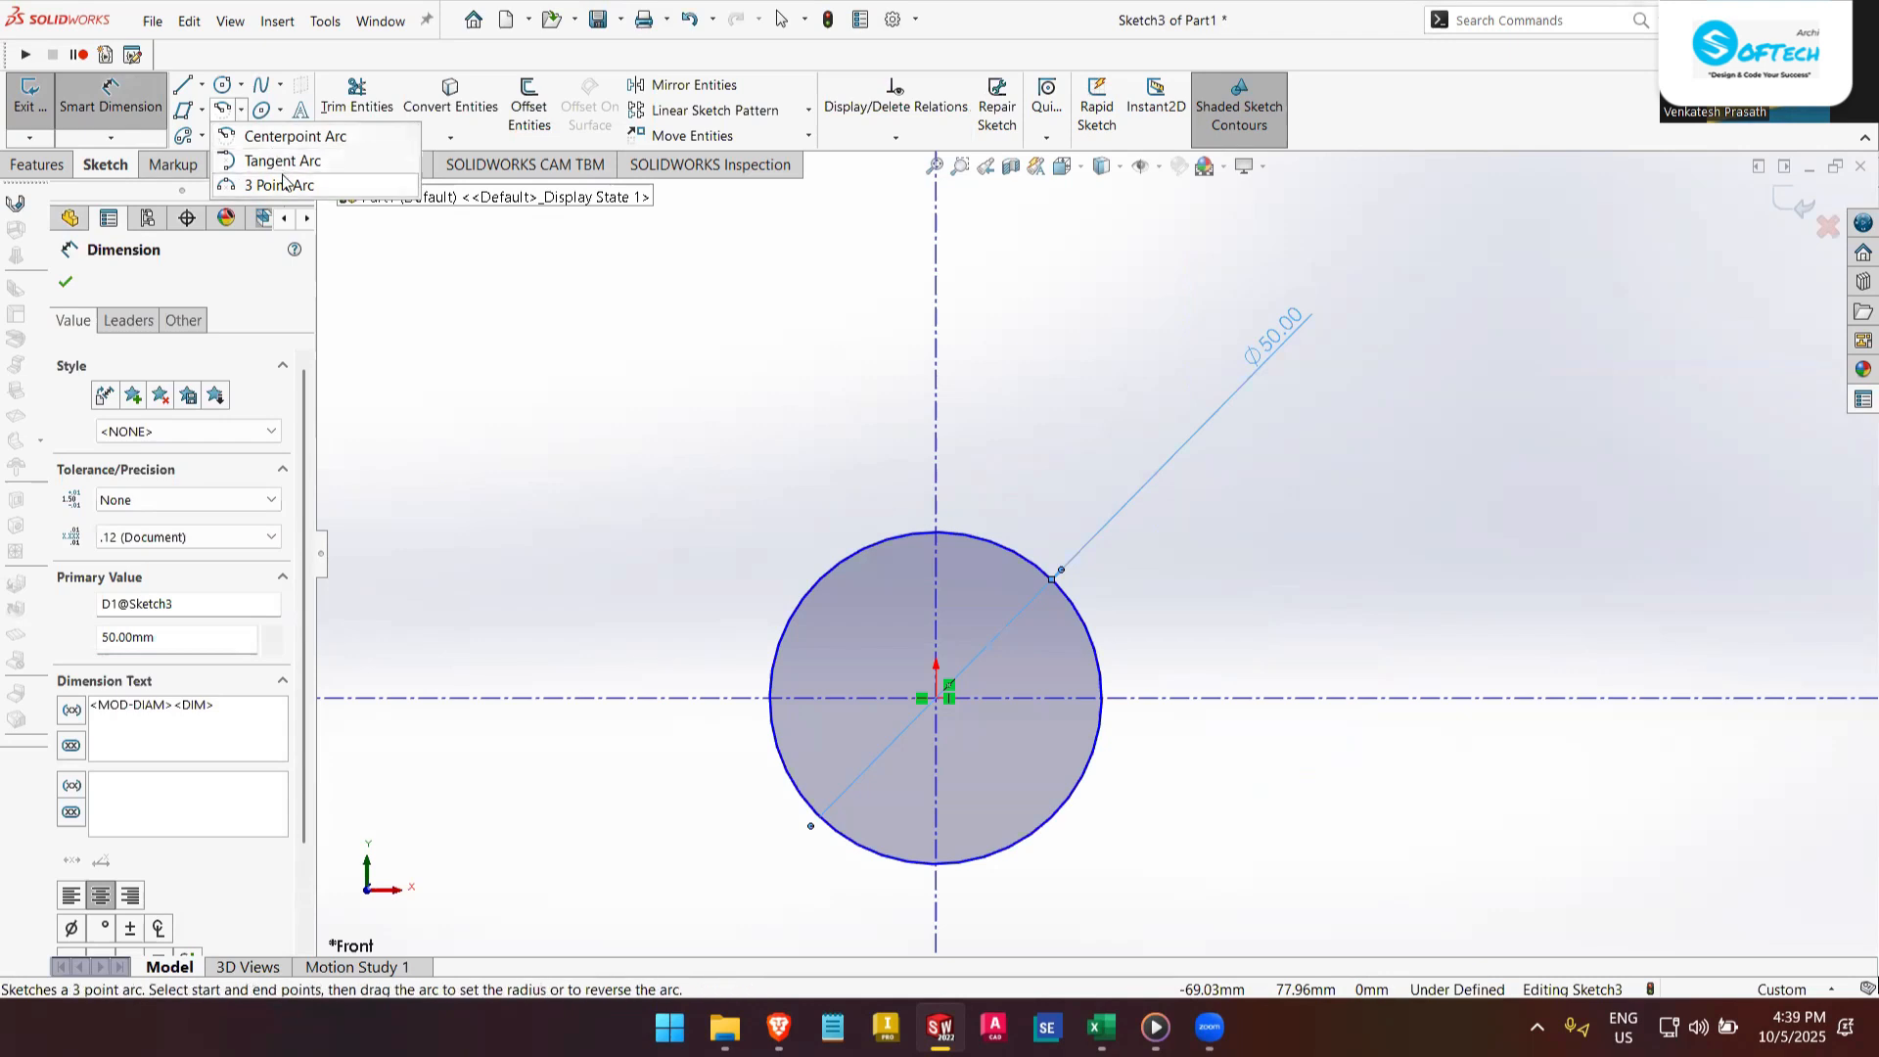
{"action": "left_click", "coordinate": [454, 383]}
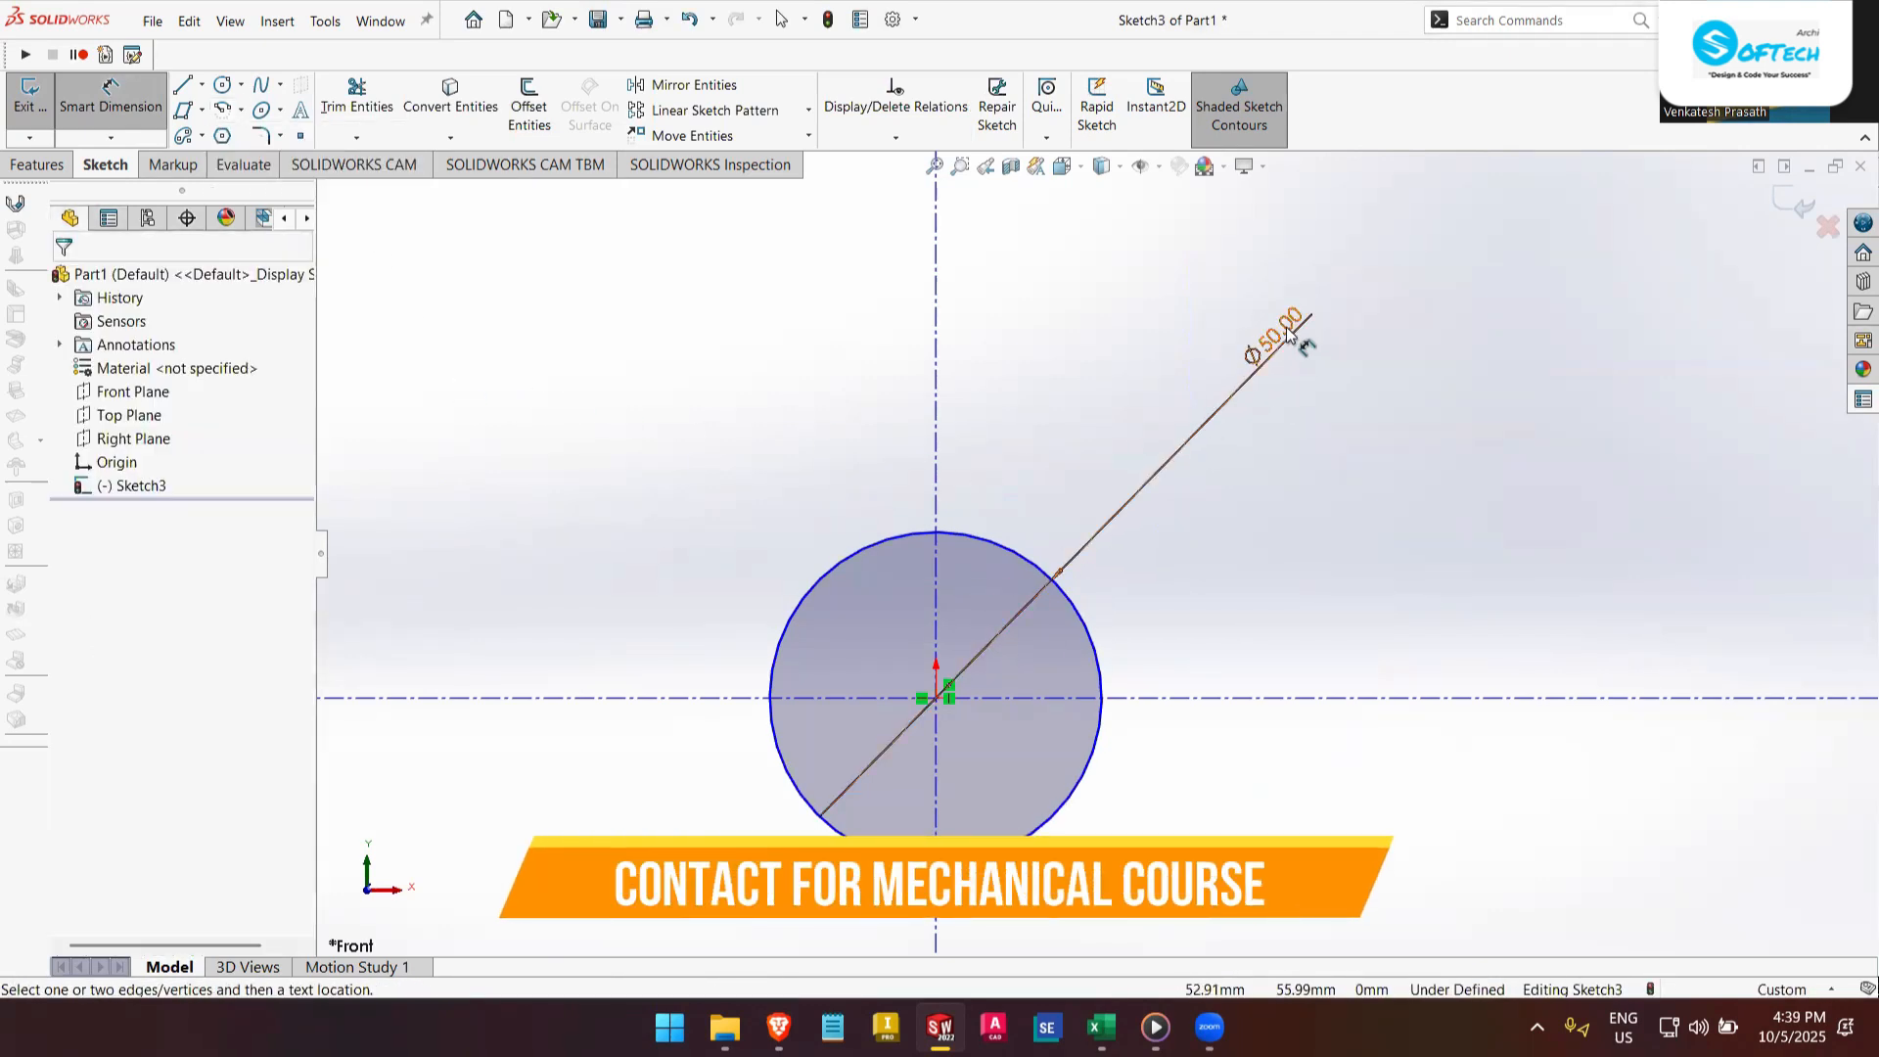
- Sketch a perimeter circle of about 30 mm radius left of the 50 mm circle, tangent to the horizontal construction line
{"action": "left_click", "coordinate": [241, 85]}
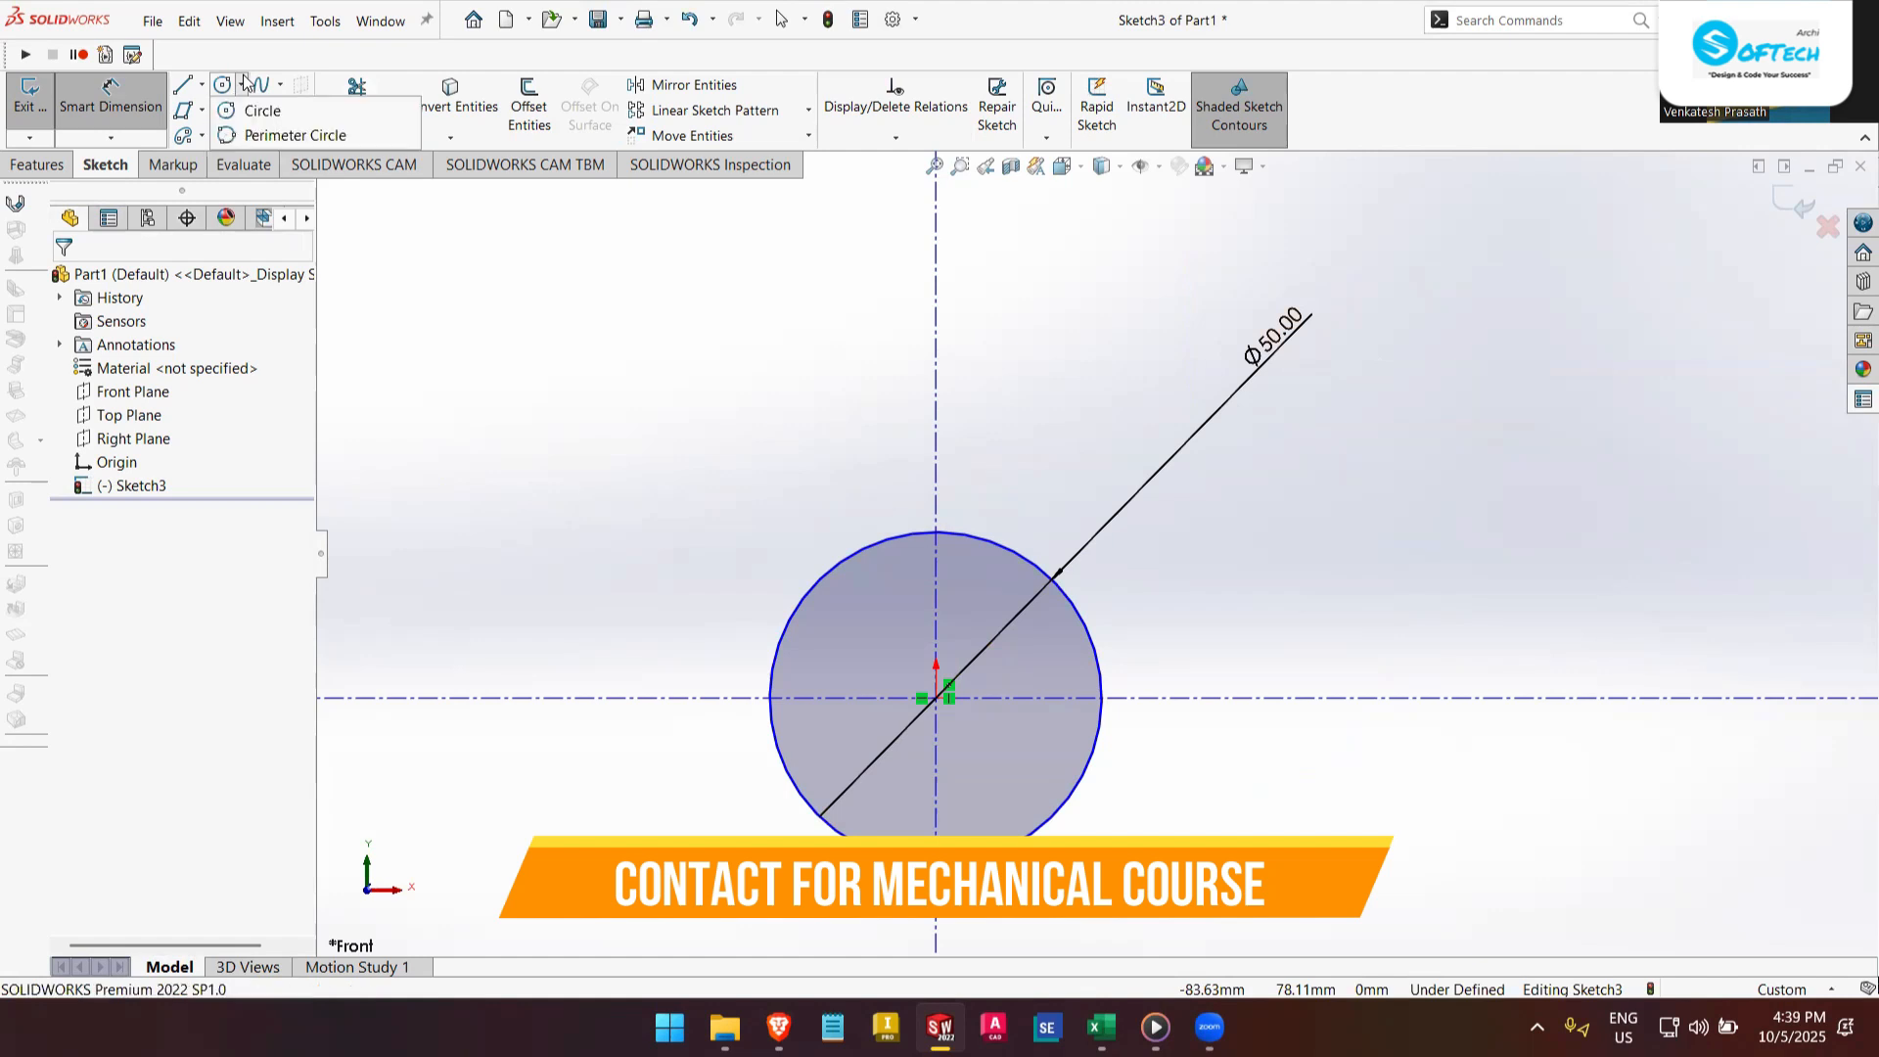
{"action": "left_click", "coordinate": [253, 136]}
{"action": "left_click", "coordinate": [403, 378]}
{"action": "left_click", "coordinate": [644, 319]}
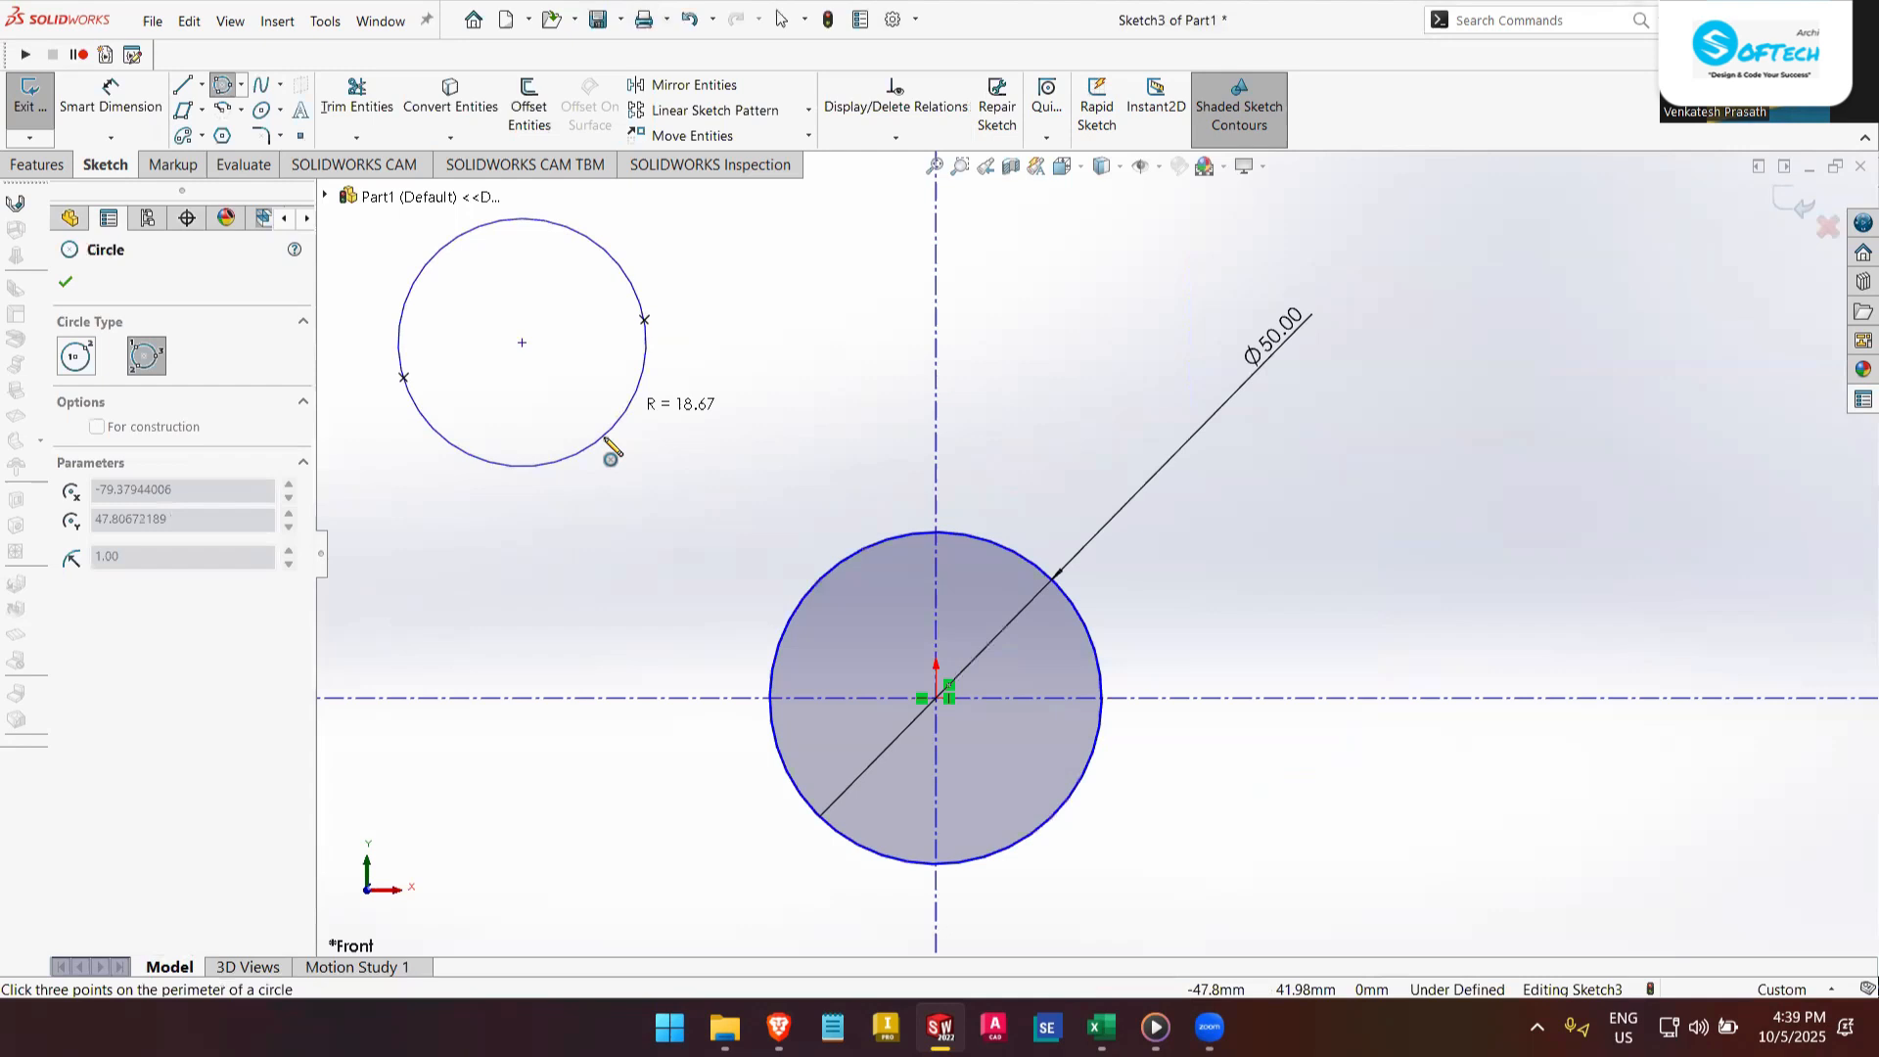
{"action": "left_click", "coordinate": [563, 497]}
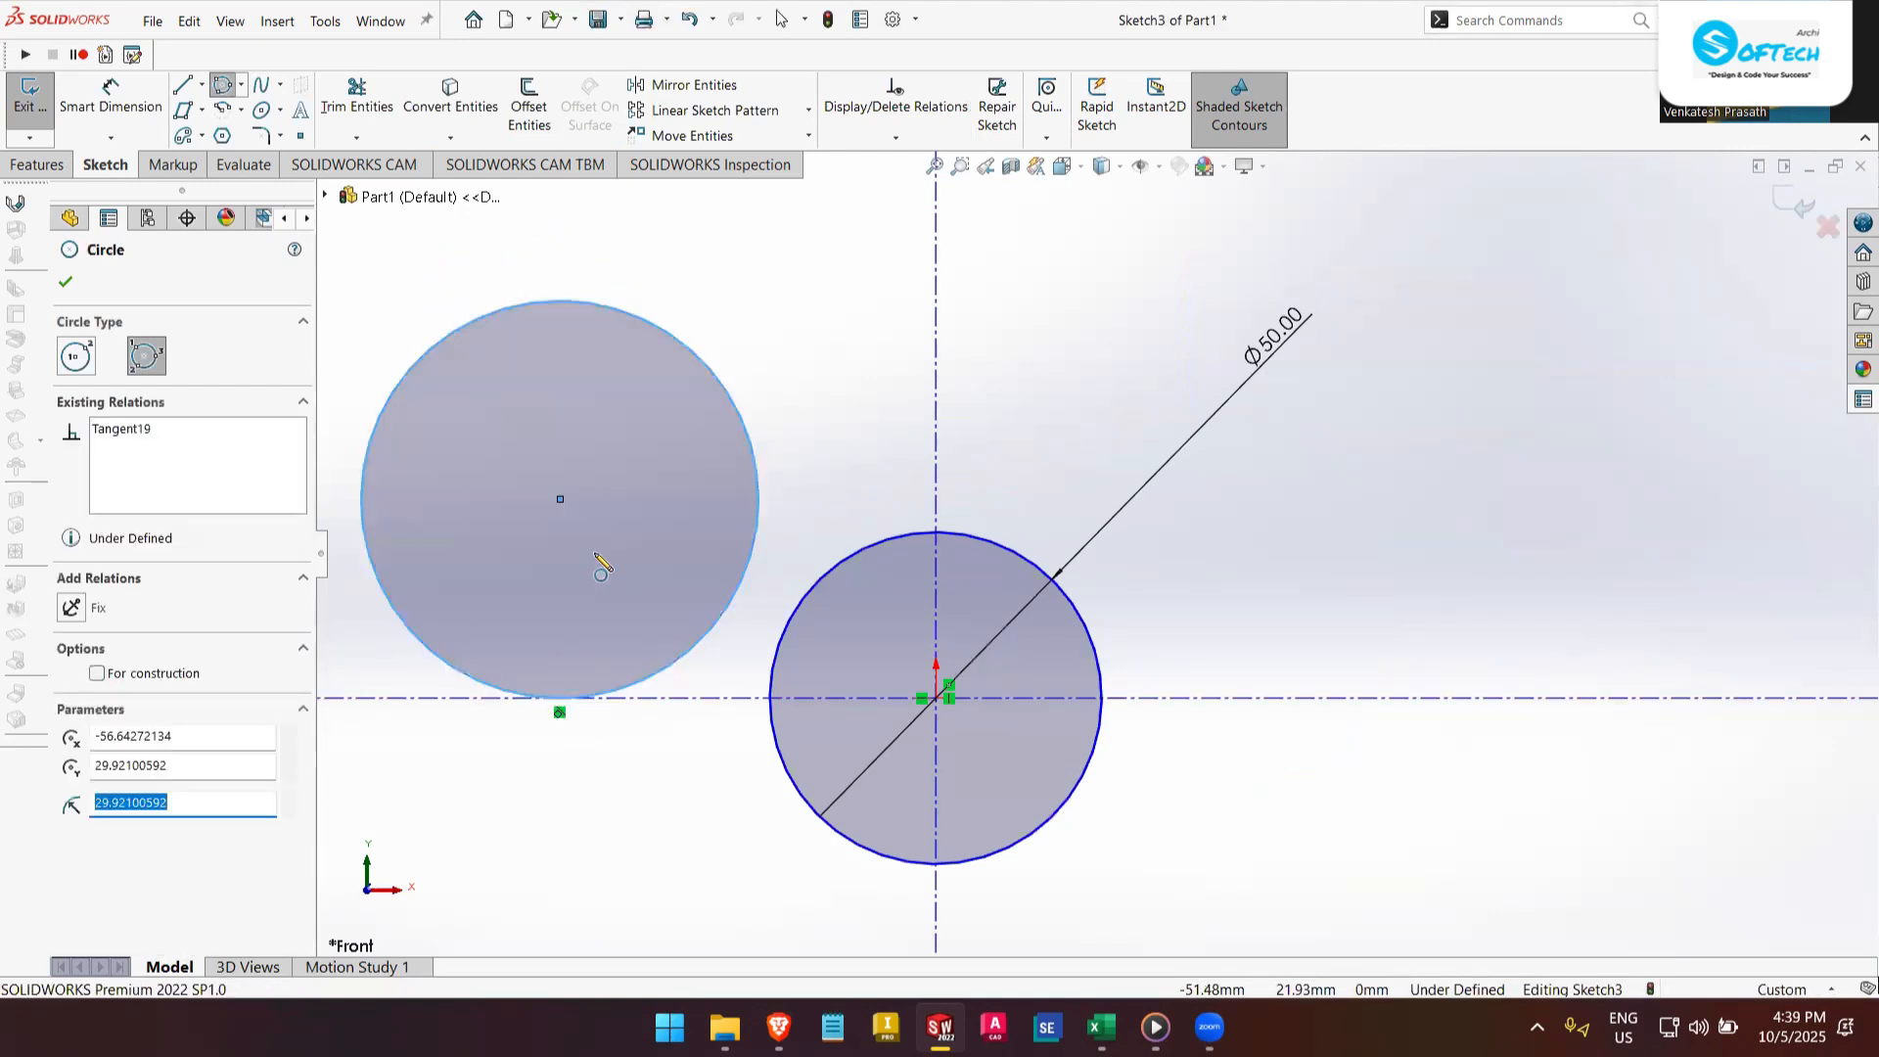
{"action": "key", "text": "Escape"}
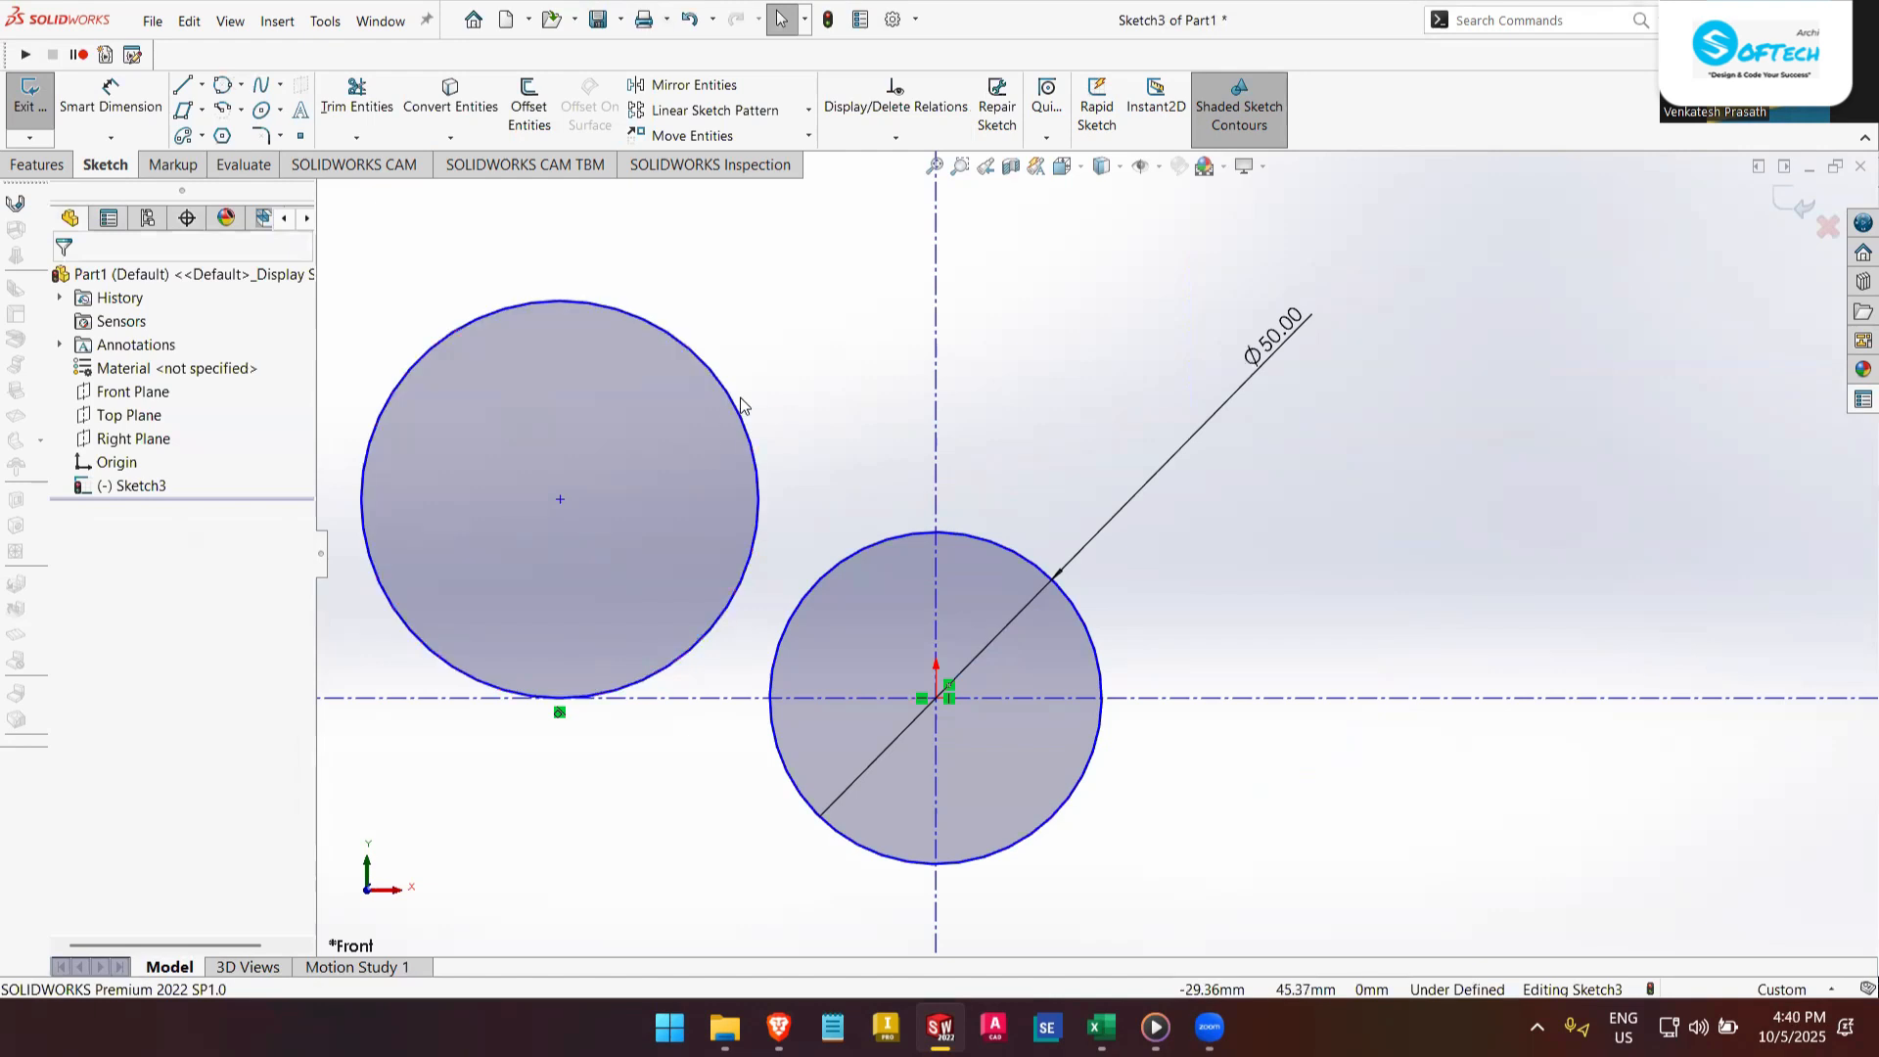
- Delete the perimeter circle from the sketch
{"action": "left_click_drag", "start_coordinate": [657, 440], "coordinate": [617, 397]}
{"action": "key", "text": "Escape"}
{"action": "key", "text": "Delete"}
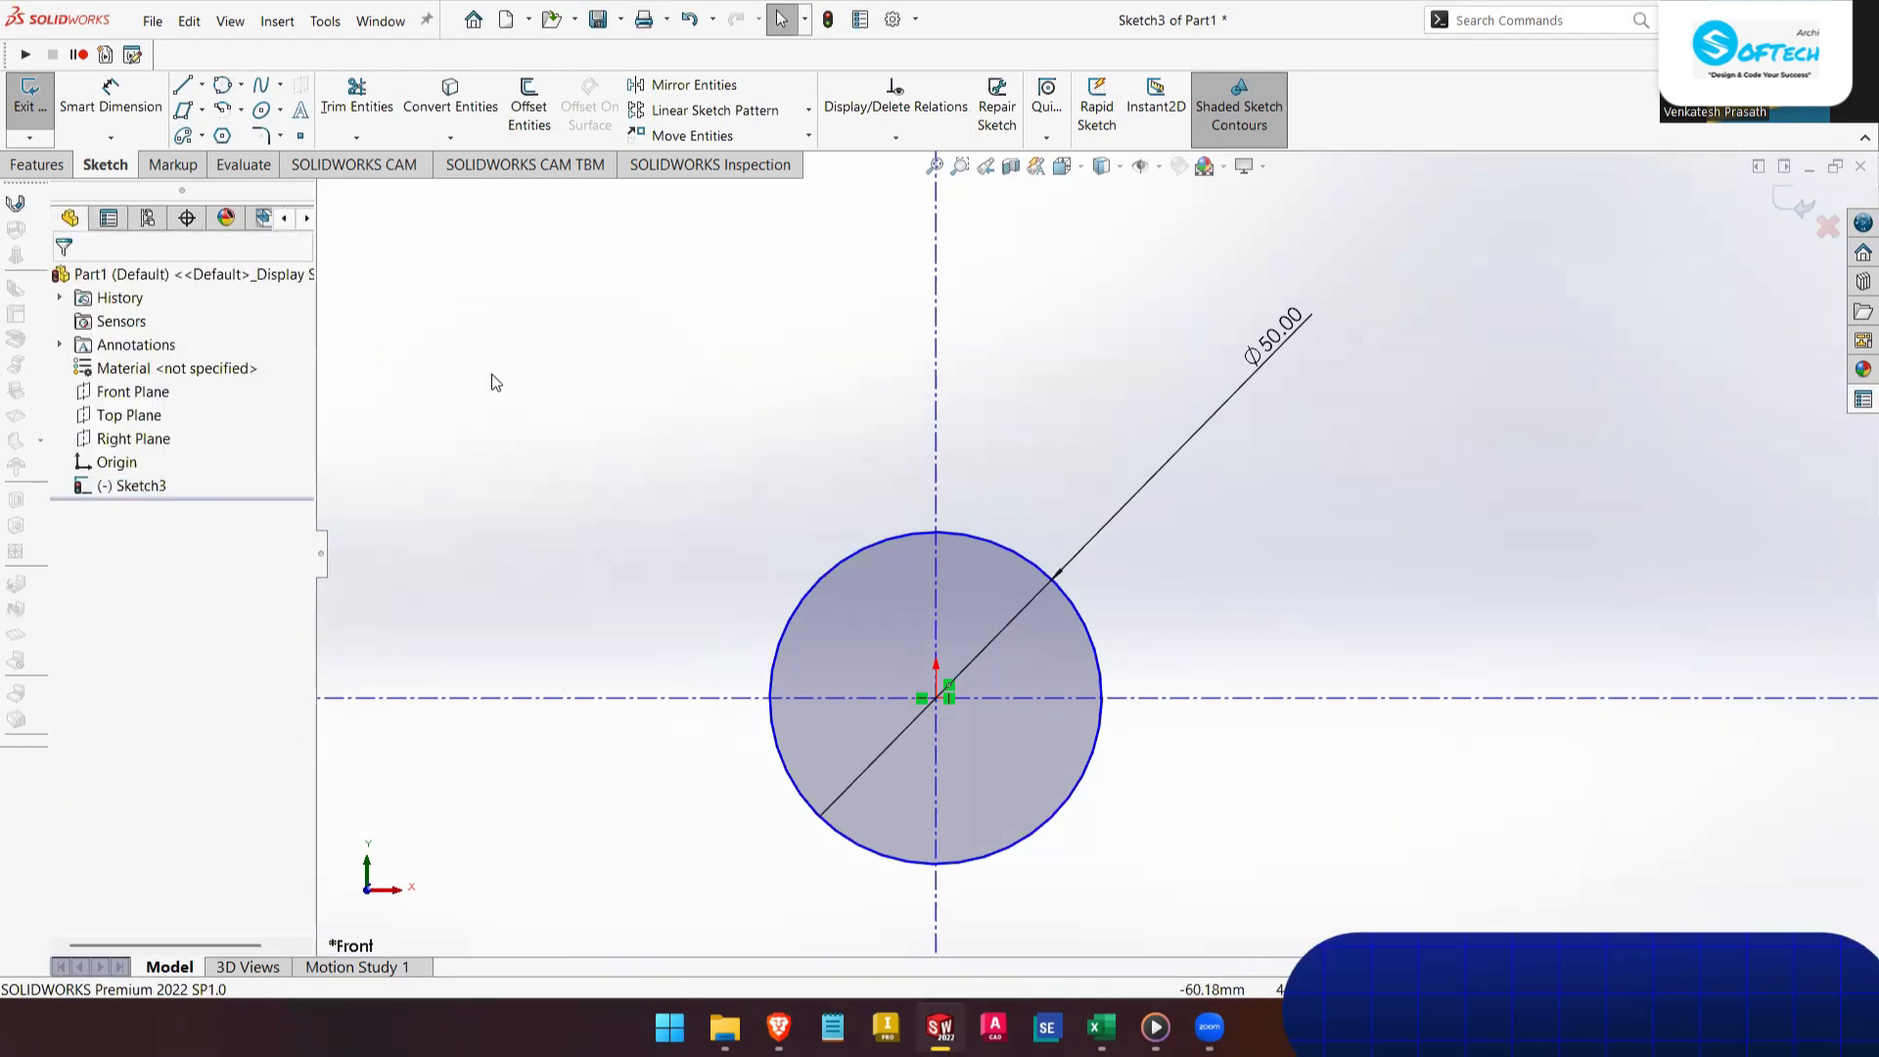
- Sketch an upward-bulging centerpoint arc of about 25 mm radius, centered on the horizontal construction line left of the circle
{"action": "left_click", "coordinate": [242, 112]}
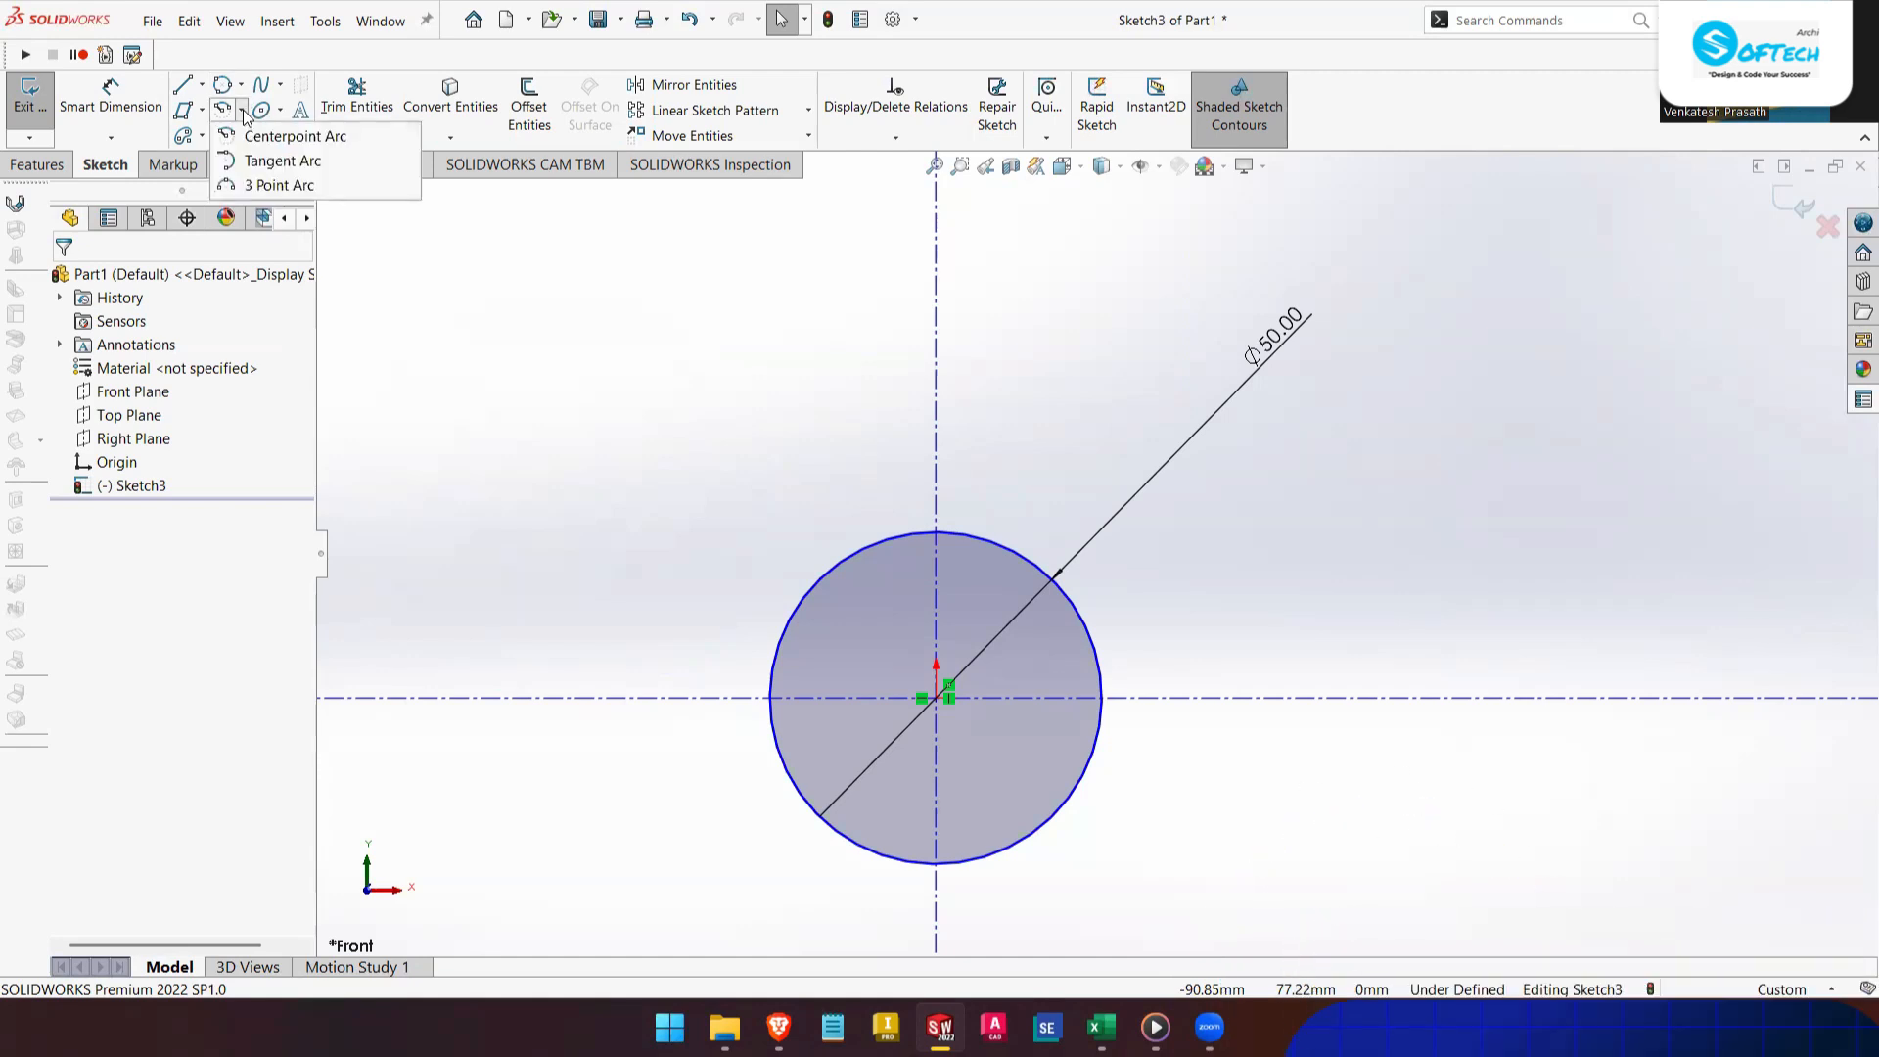
{"action": "left_click", "coordinate": [280, 110]}
{"action": "left_click", "coordinate": [242, 112]}
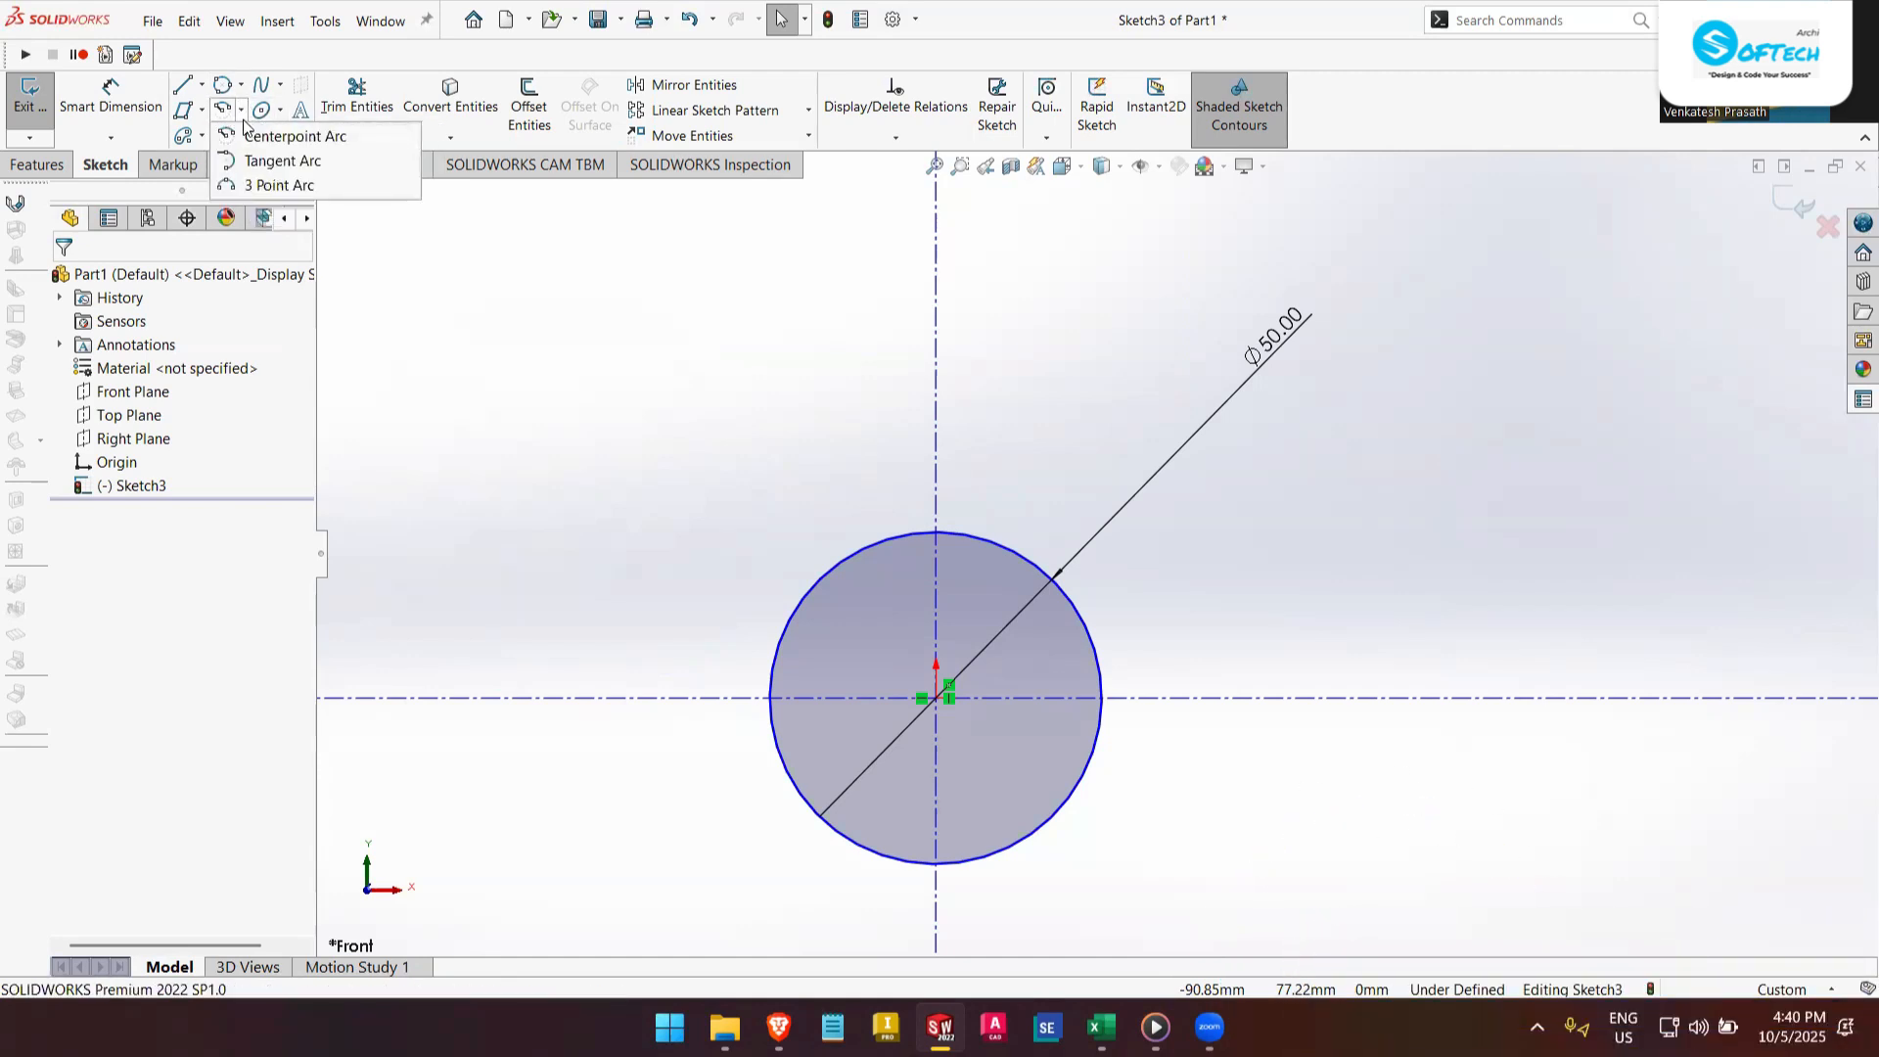
{"action": "left_click", "coordinate": [258, 137]}
{"action": "left_click", "coordinate": [510, 698]}
{"action": "left_click", "coordinate": [366, 611]}
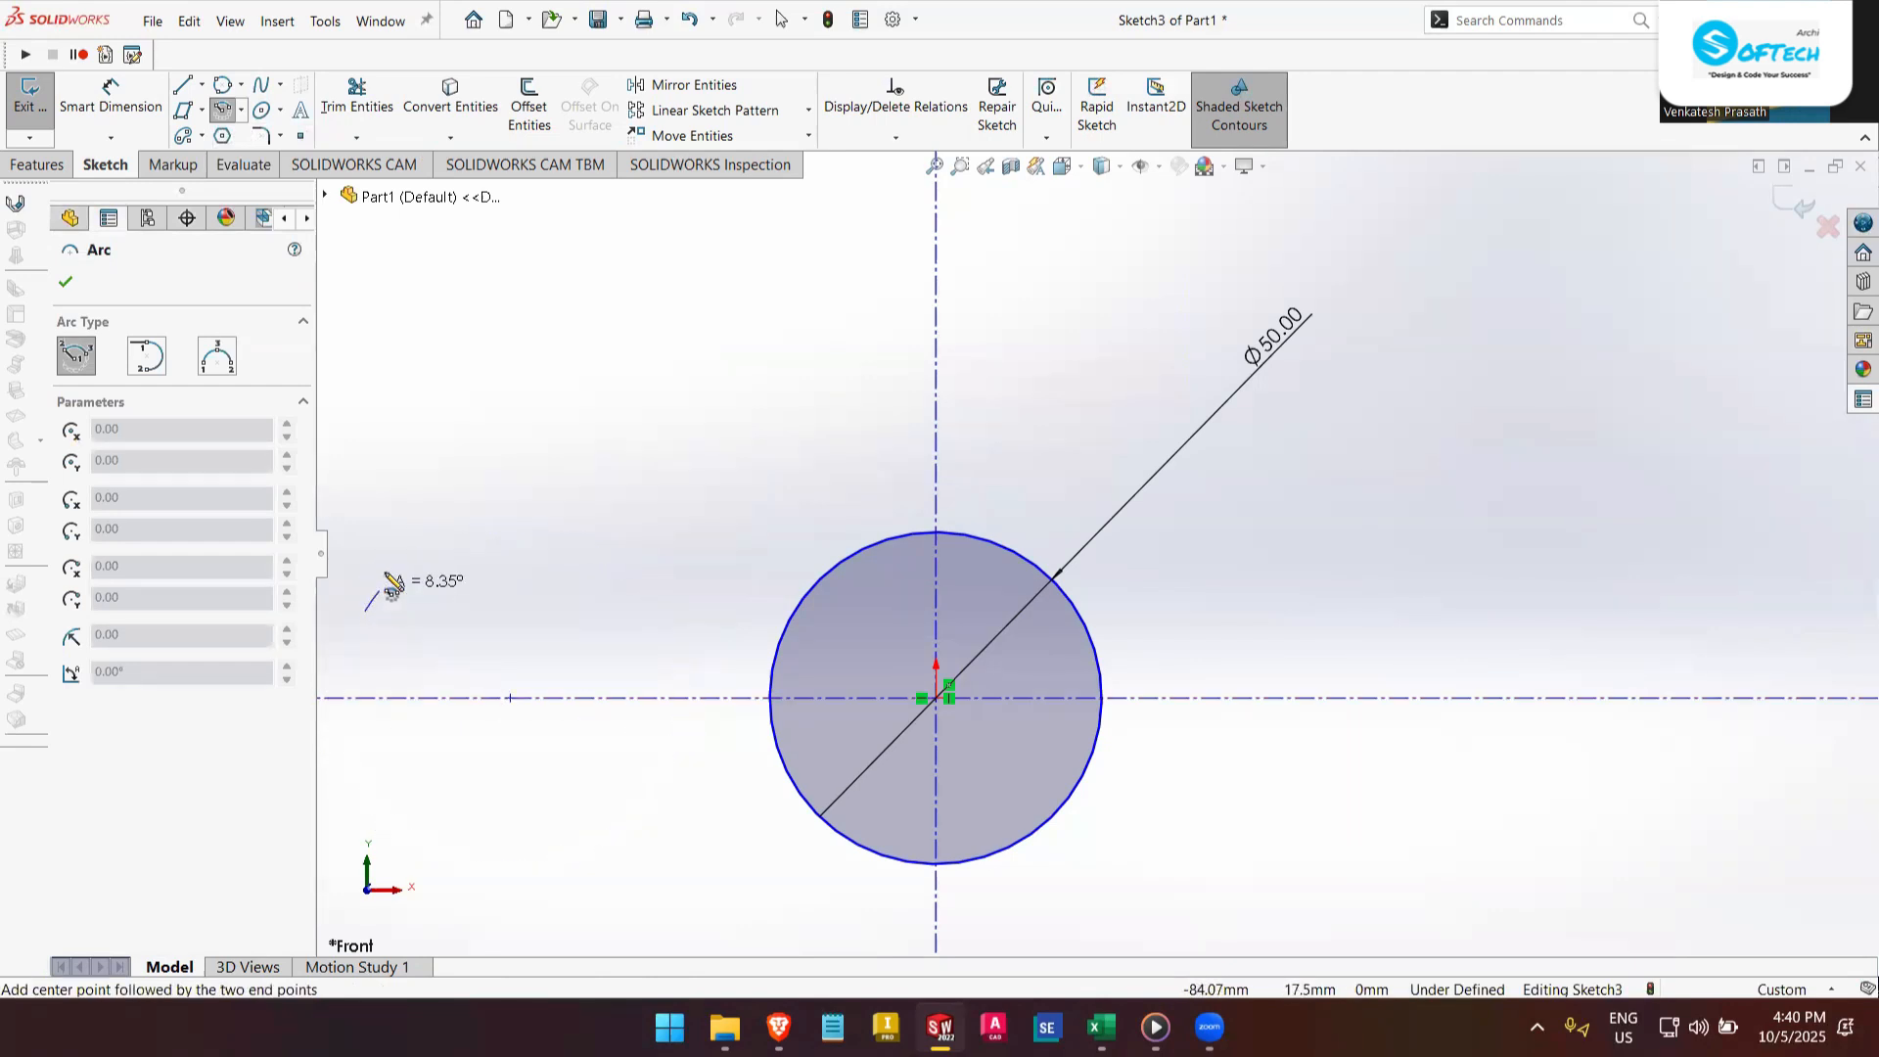
{"action": "left_click", "coordinate": [652, 609]}
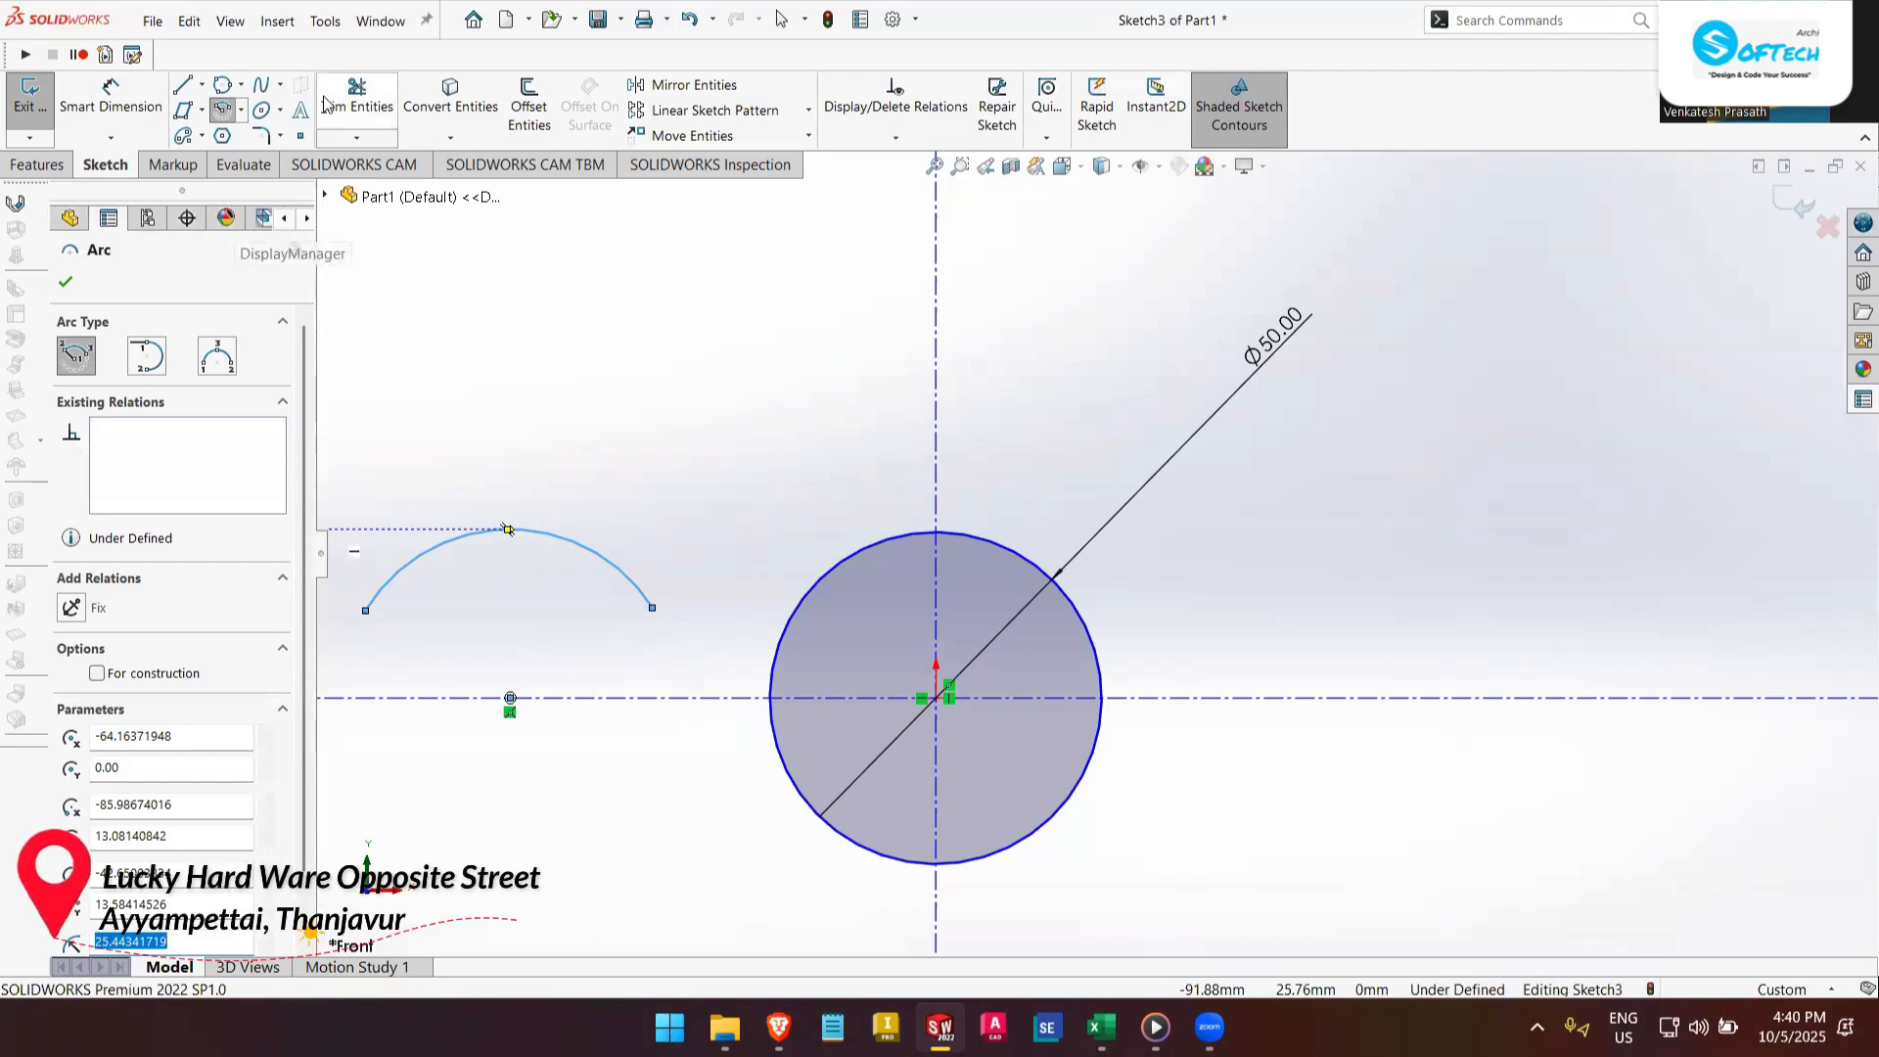
- Dimension the centerpoint arc's radius as 25 mm
{"action": "left_click", "coordinate": [111, 98]}
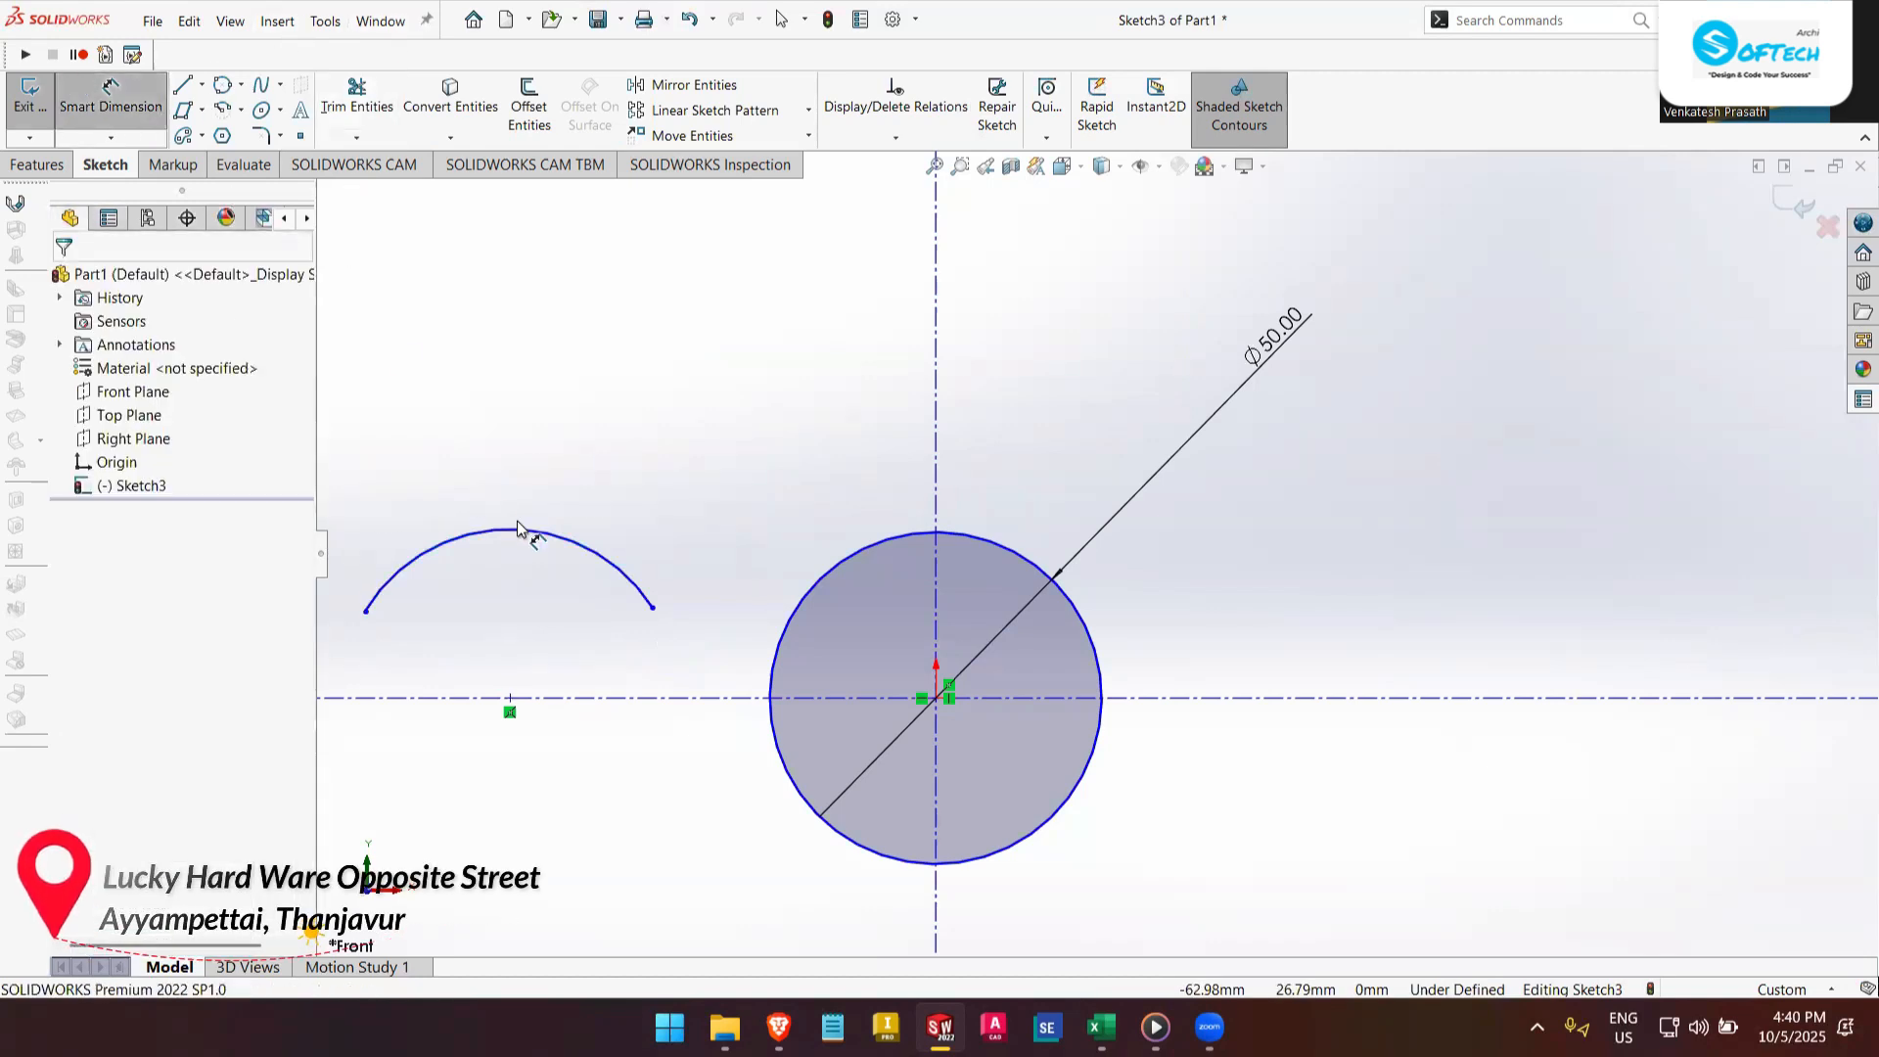
{"action": "left_click", "coordinate": [514, 528]}
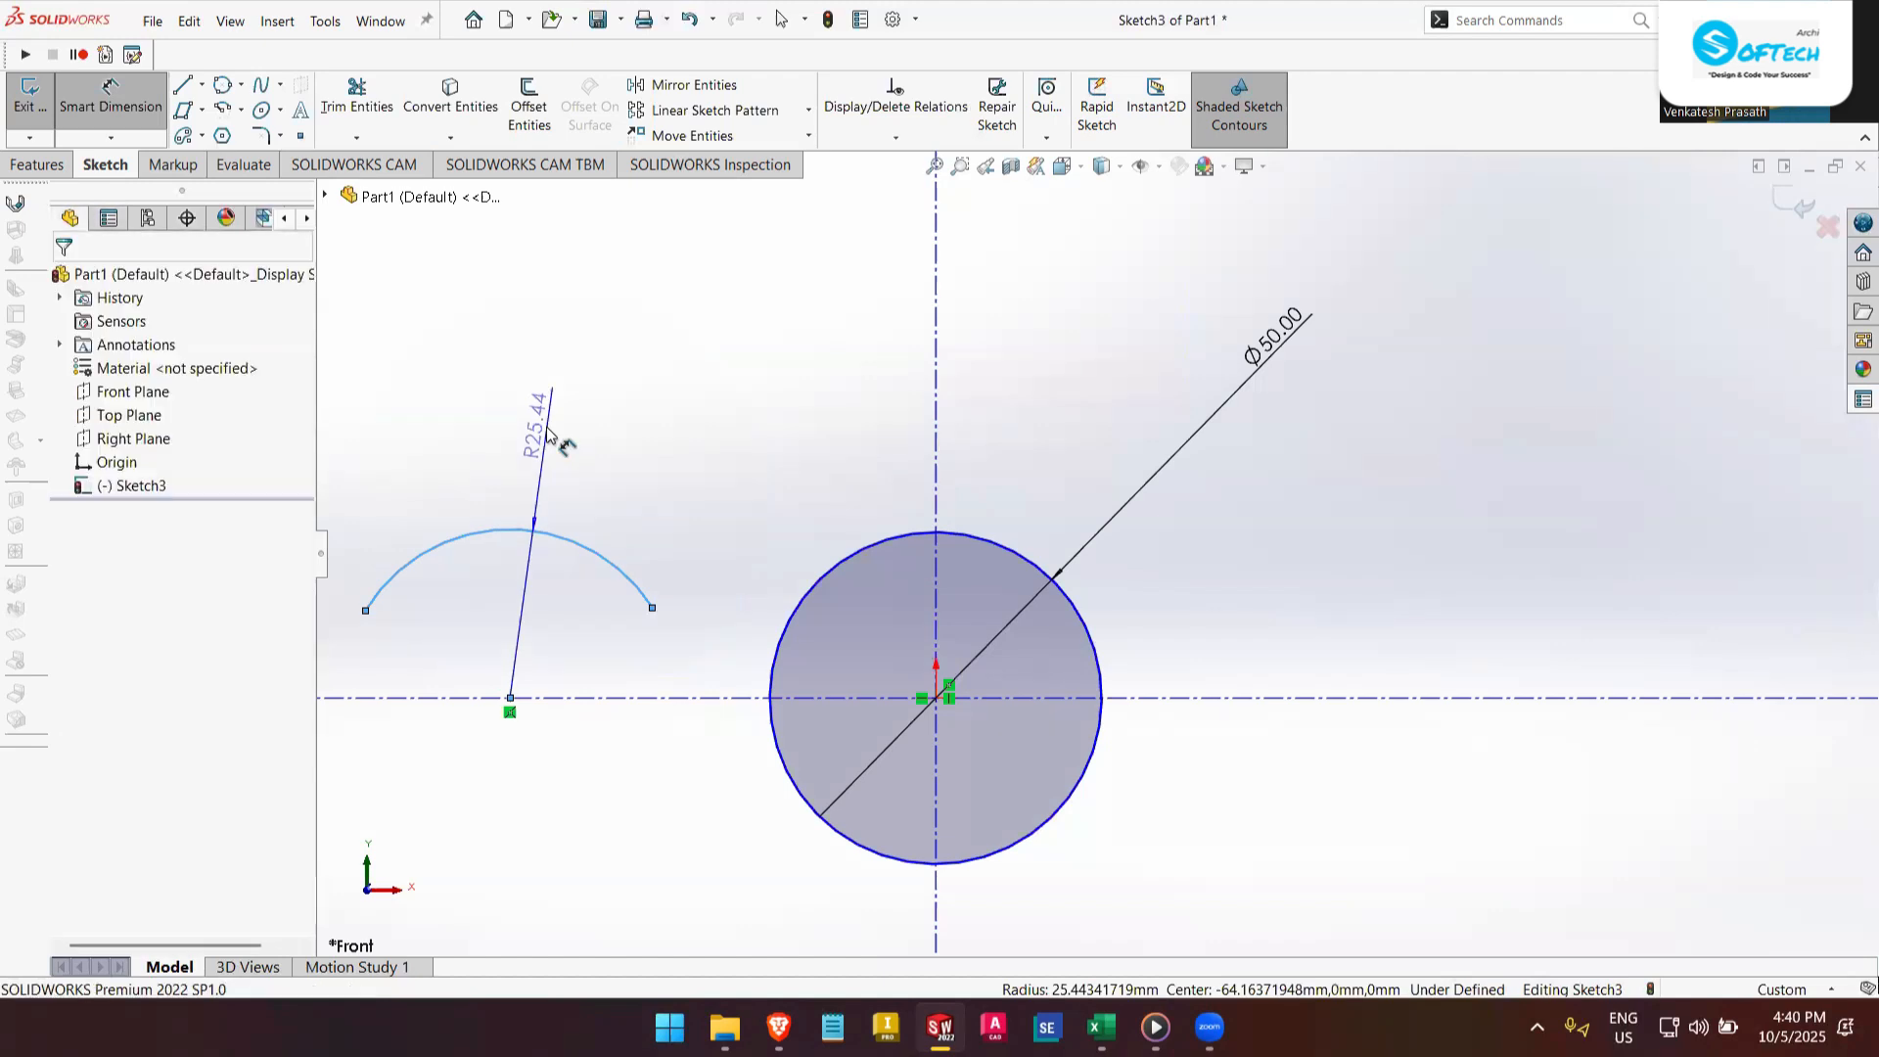
{"action": "left_click", "coordinate": [548, 436]}
{"action": "type", "text": "25"}
{"action": "key", "text": "Return"}
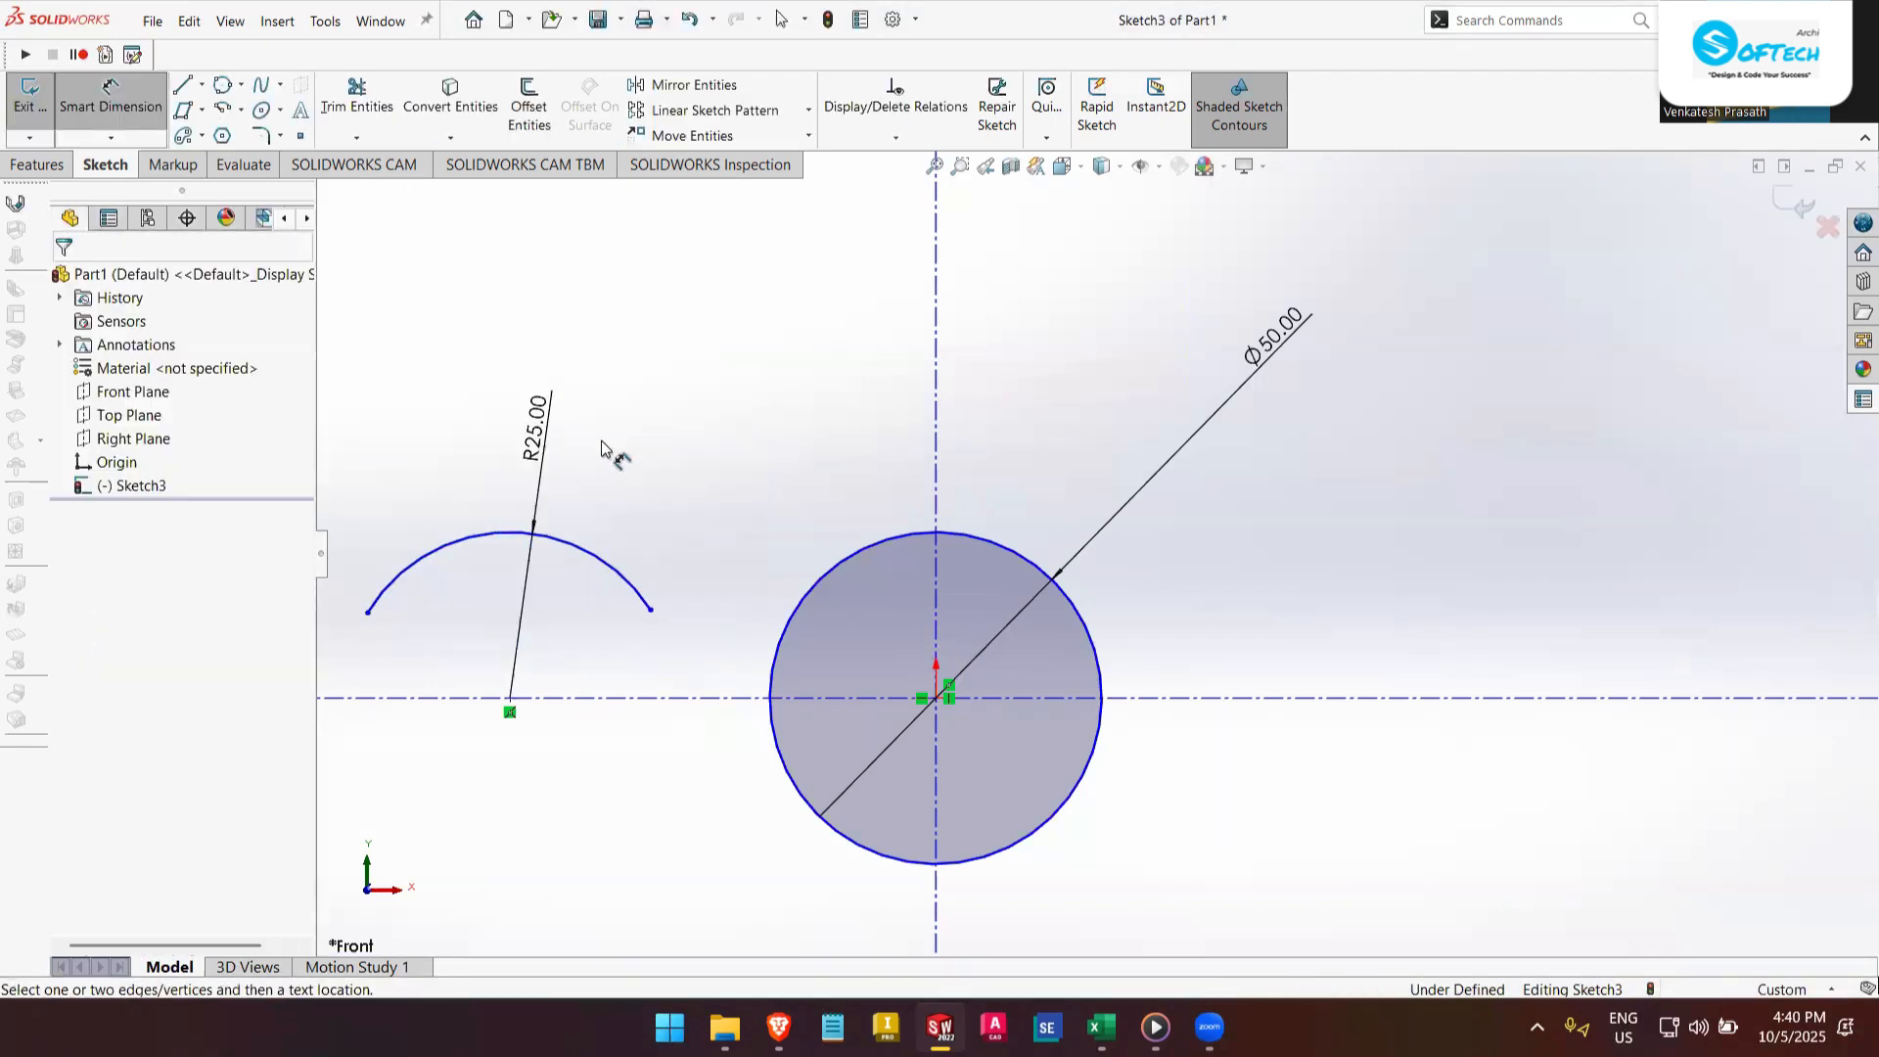
- Sketch a tangent arc of about 8.4 mm radius from the right end of the 25 mm arc, bulging downward towards the circle
{"action": "left_click", "coordinate": [241, 114]}
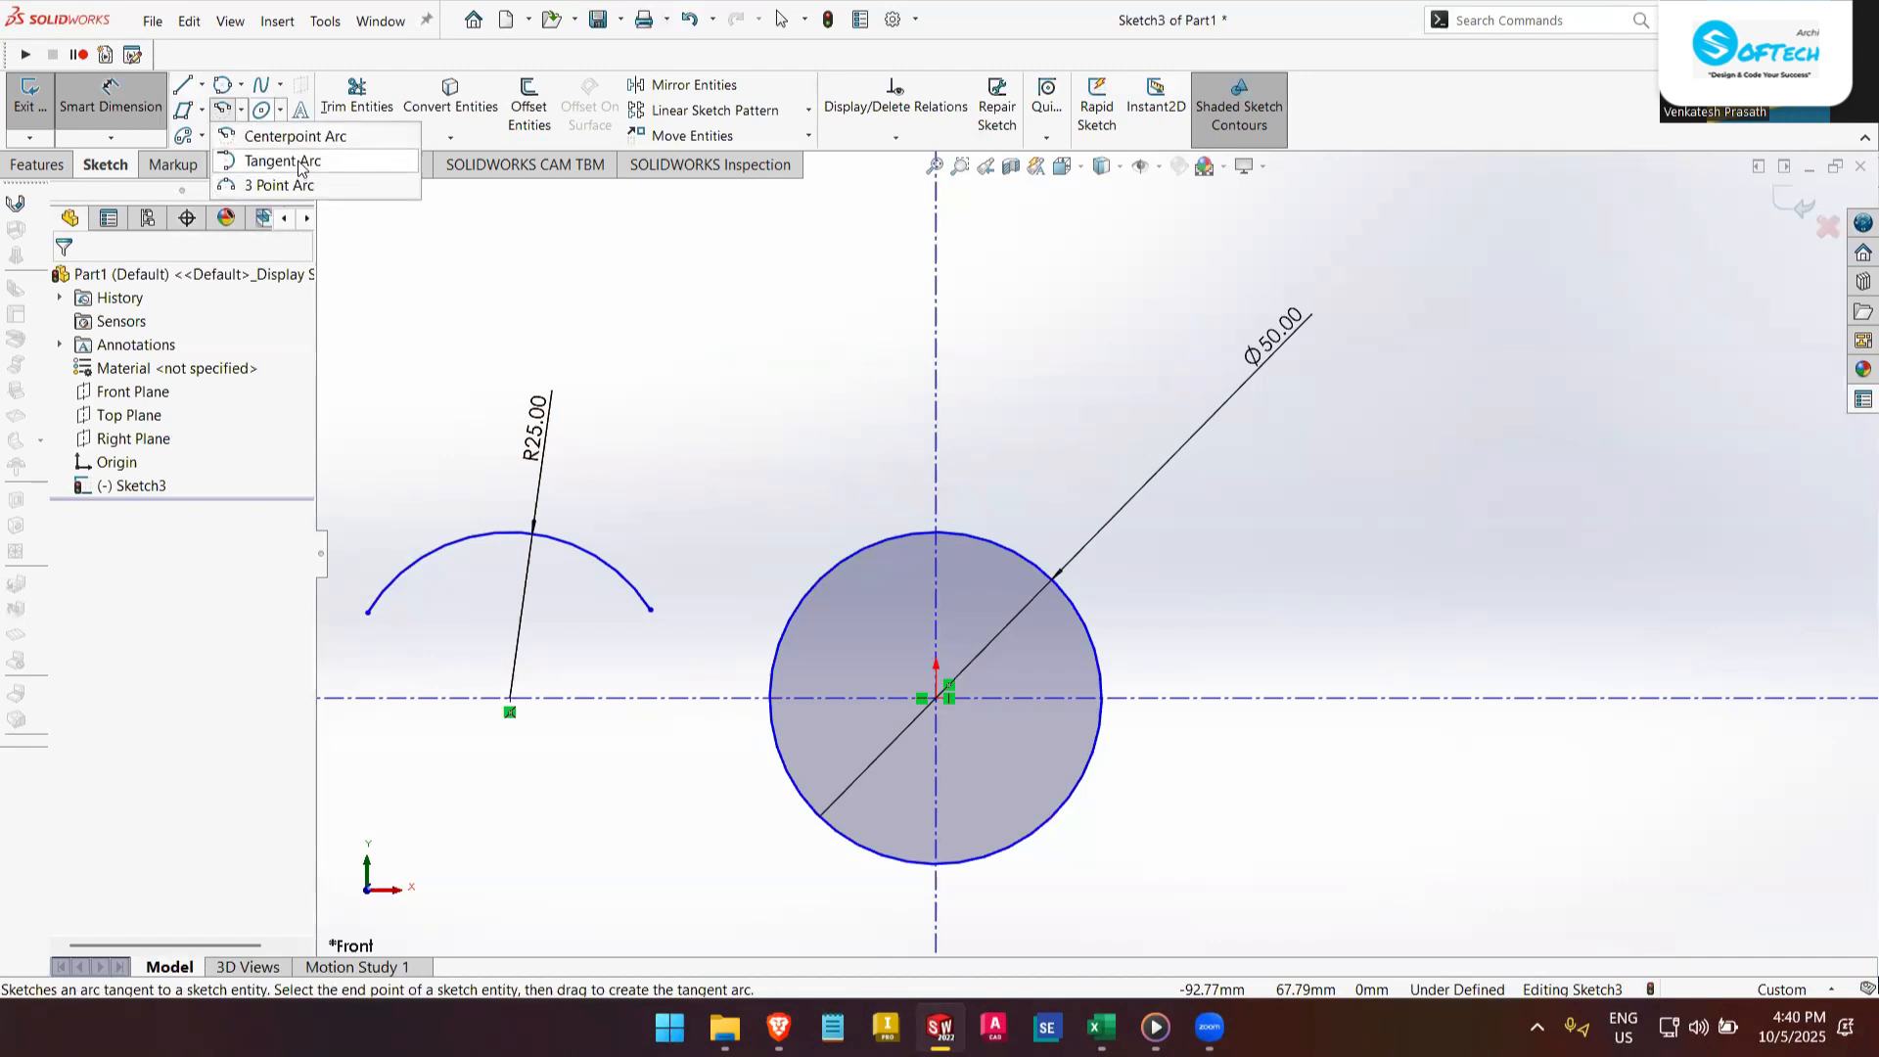
{"action": "left_click", "coordinate": [293, 162]}
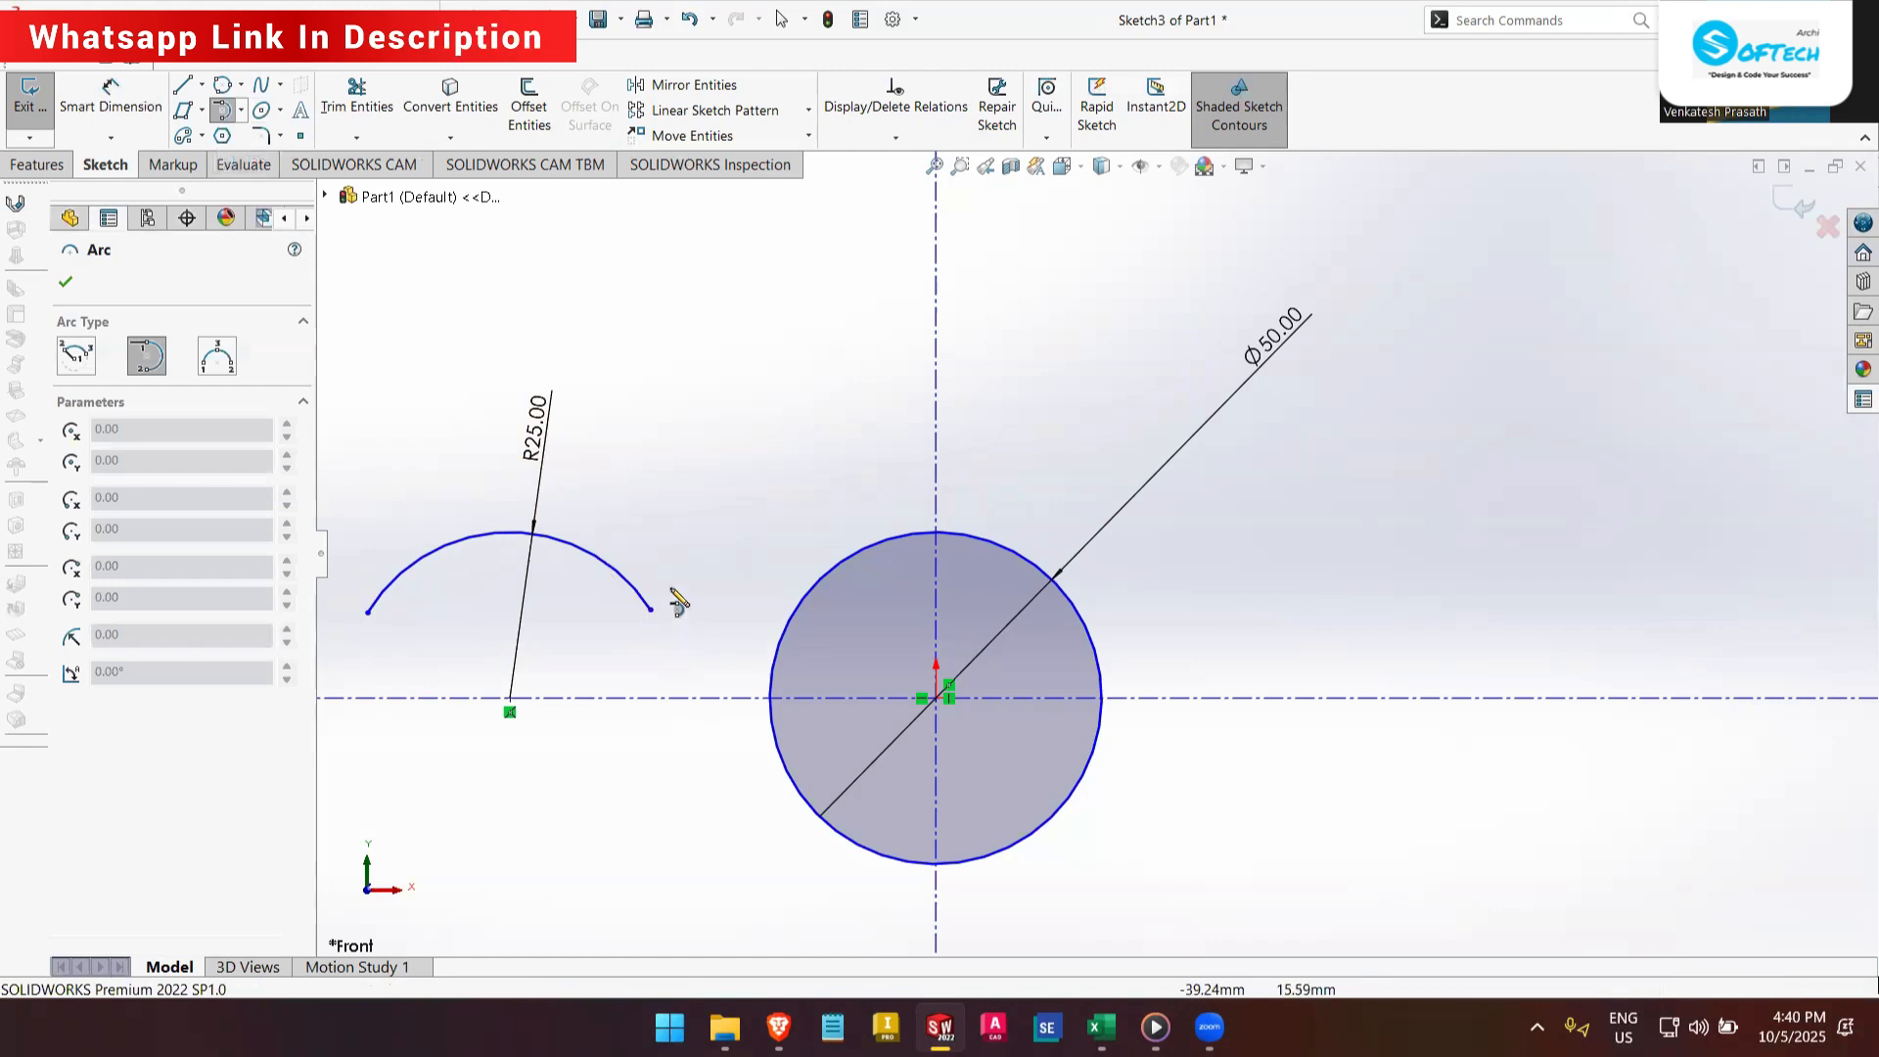
{"action": "left_click", "coordinate": [651, 610]}
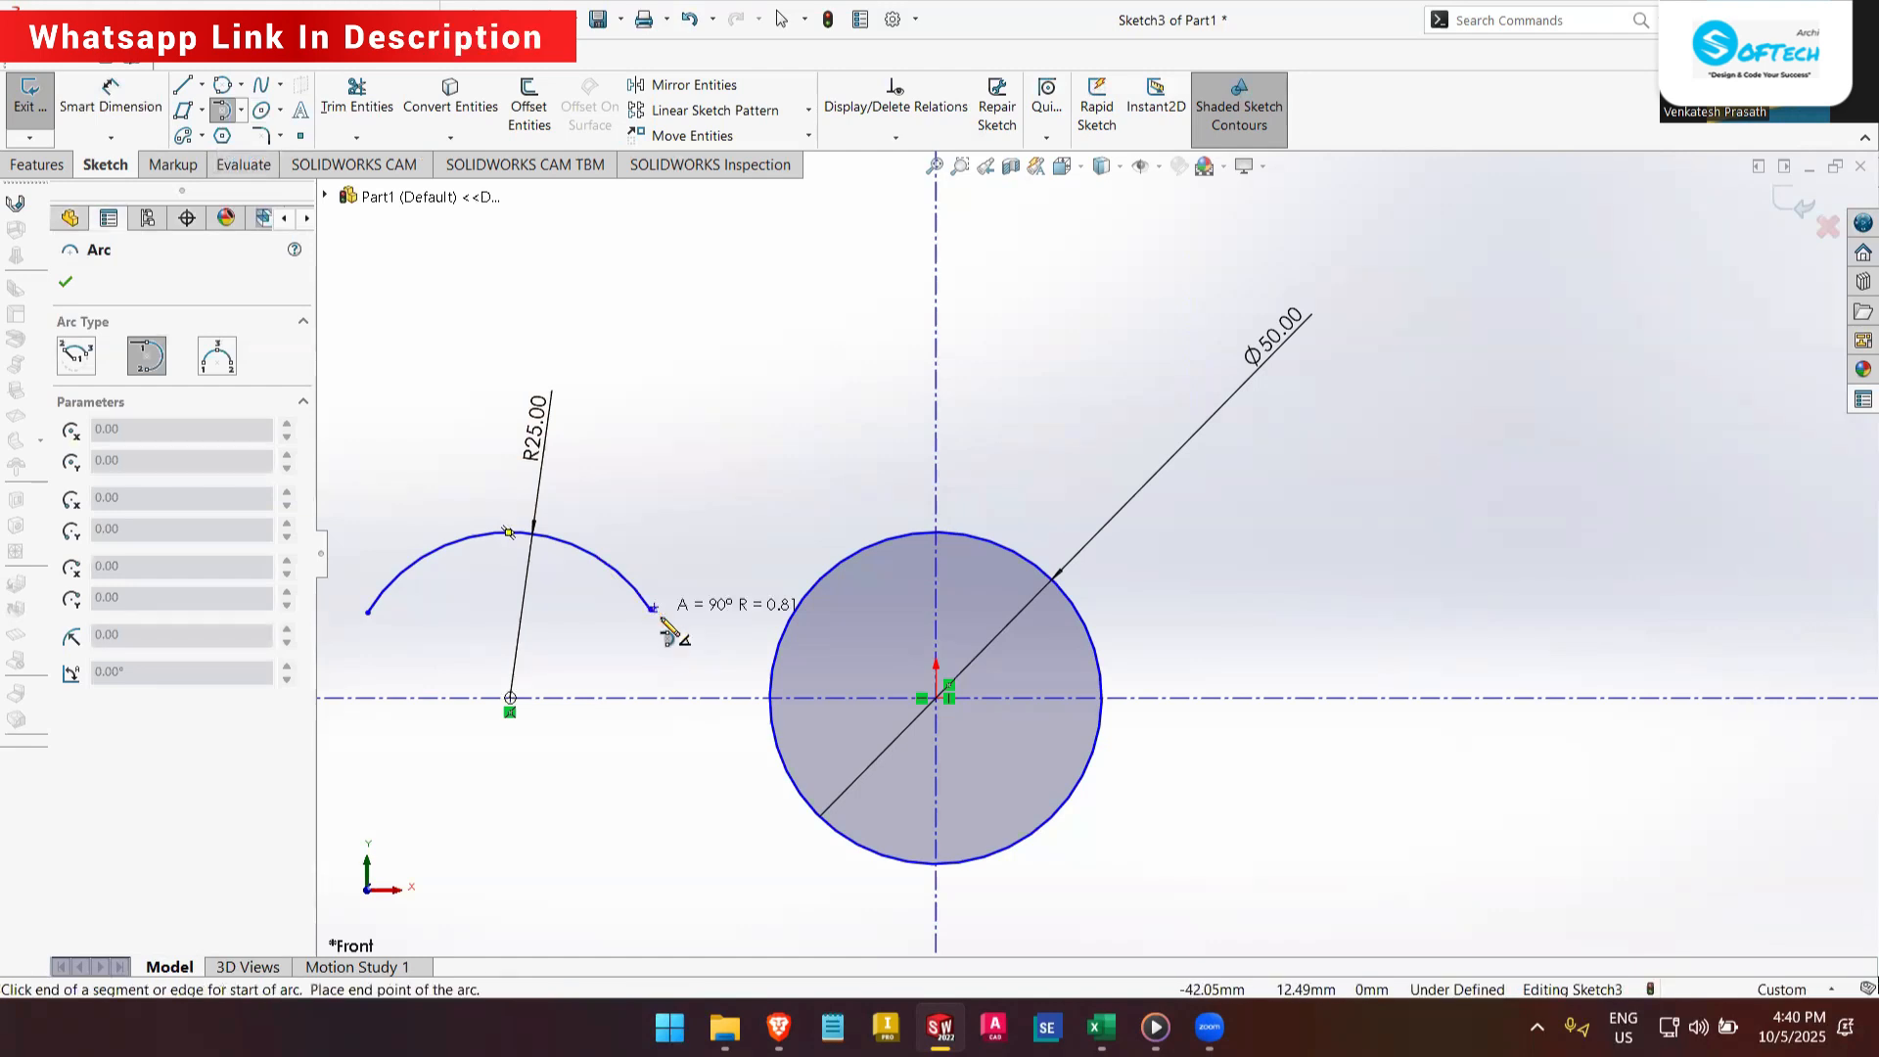
{"action": "left_click", "coordinate": [752, 579]}
{"action": "right_click", "coordinate": [732, 440]}
{"action": "left_click", "coordinate": [758, 458]}
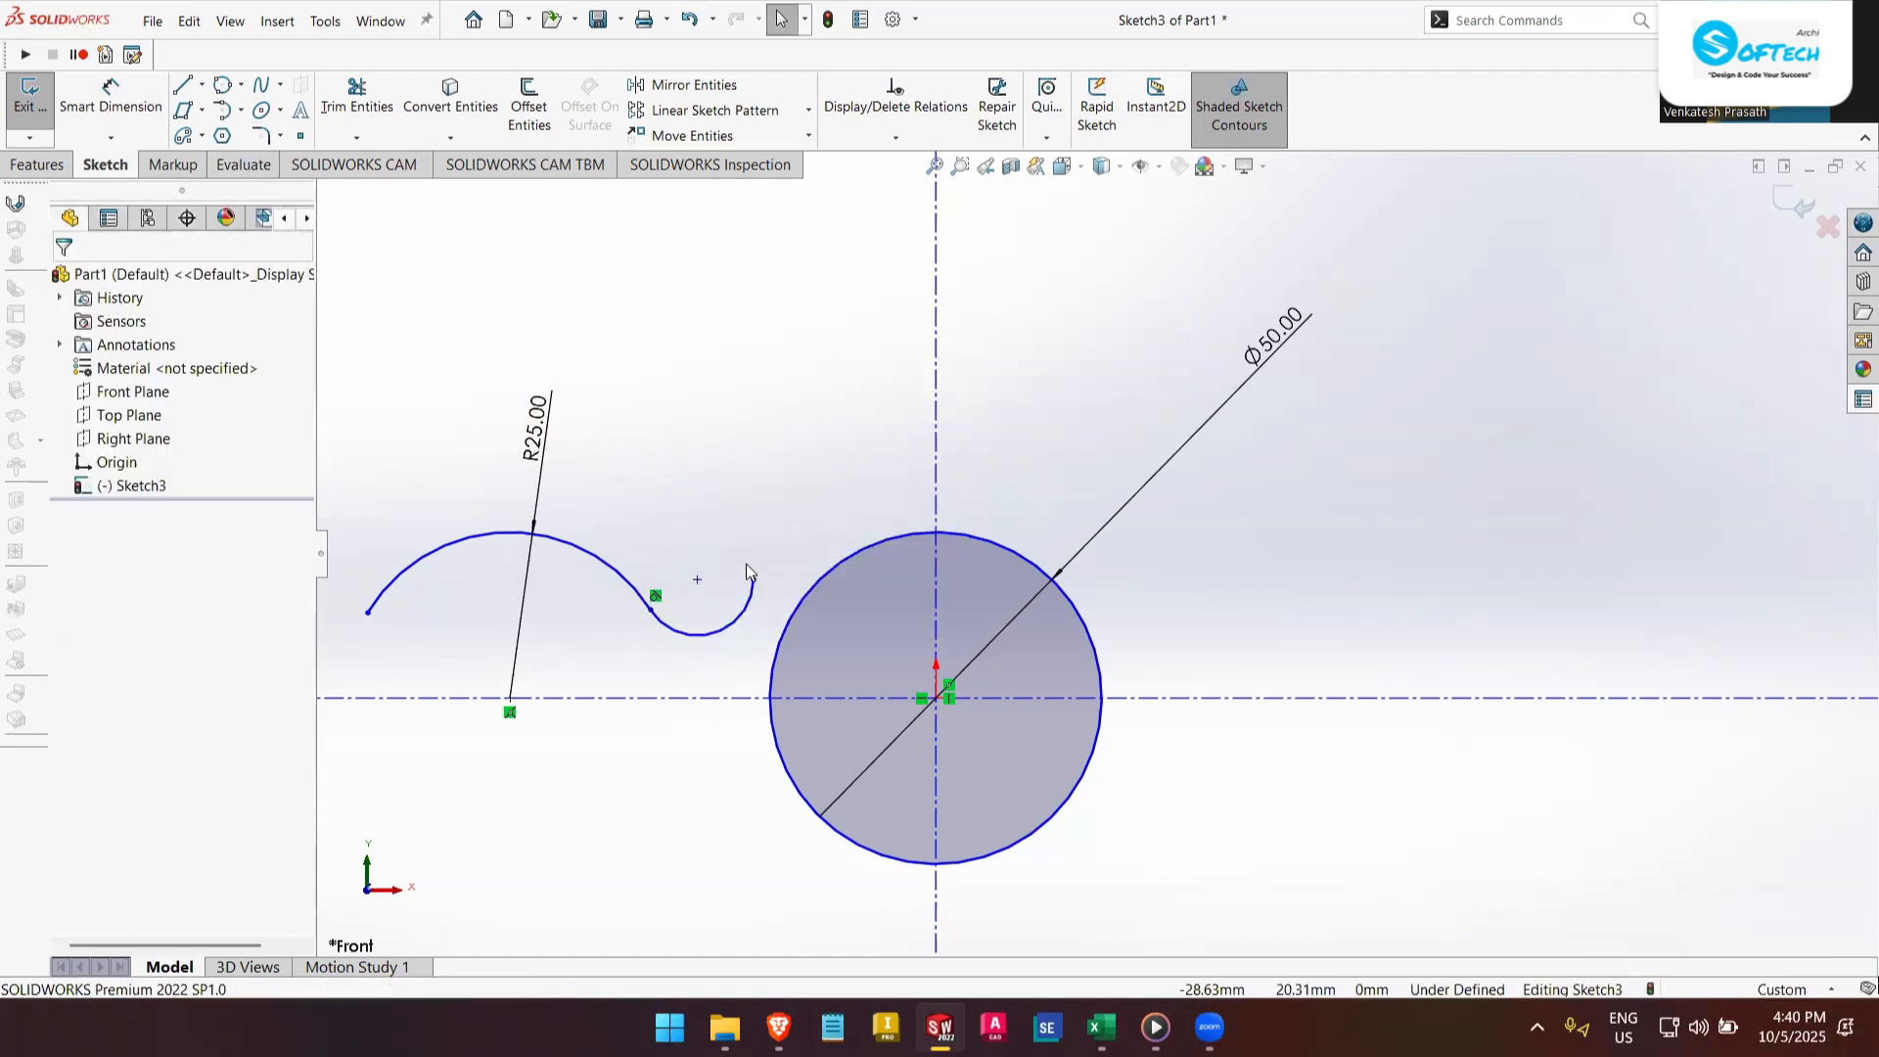
- Sketch an upward-bulging 3-point arc of about 21.5 mm radius above the two connected arcs, with its endpoints level
{"action": "left_click", "coordinate": [241, 110]}
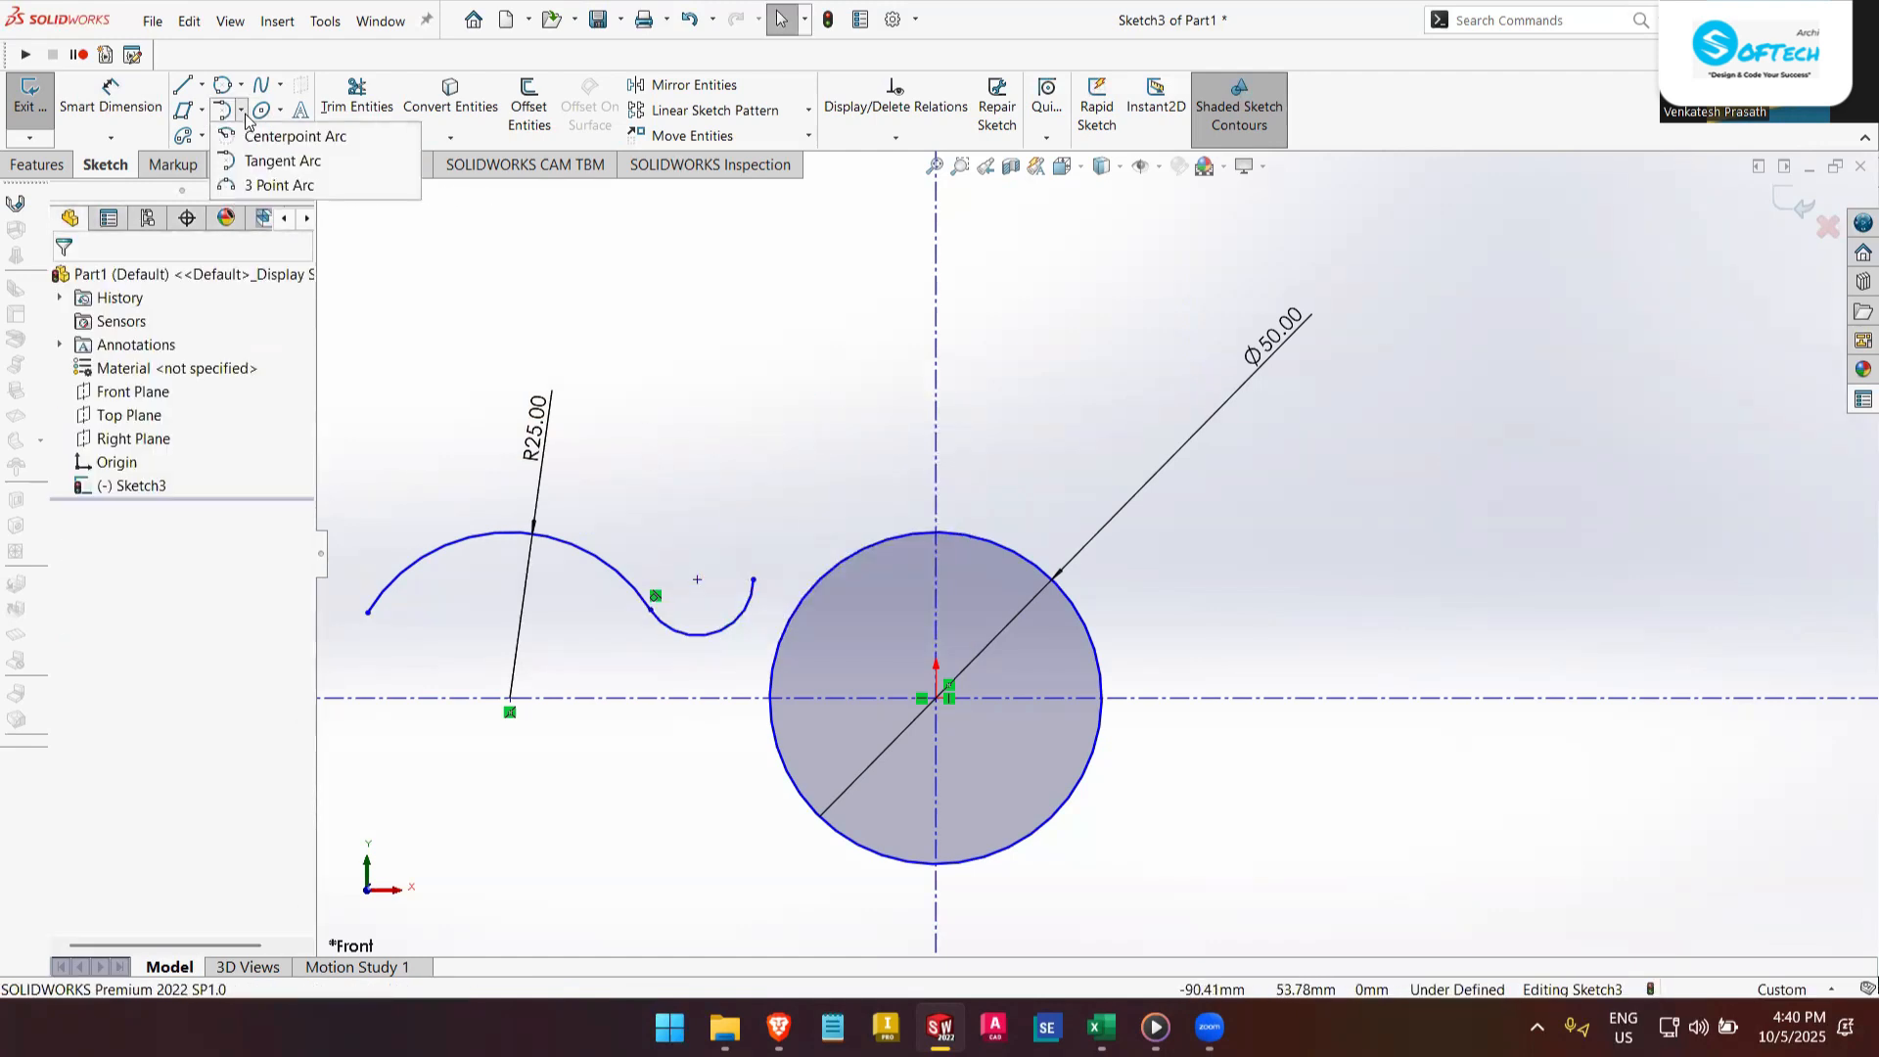
{"action": "left_click", "coordinate": [260, 188]}
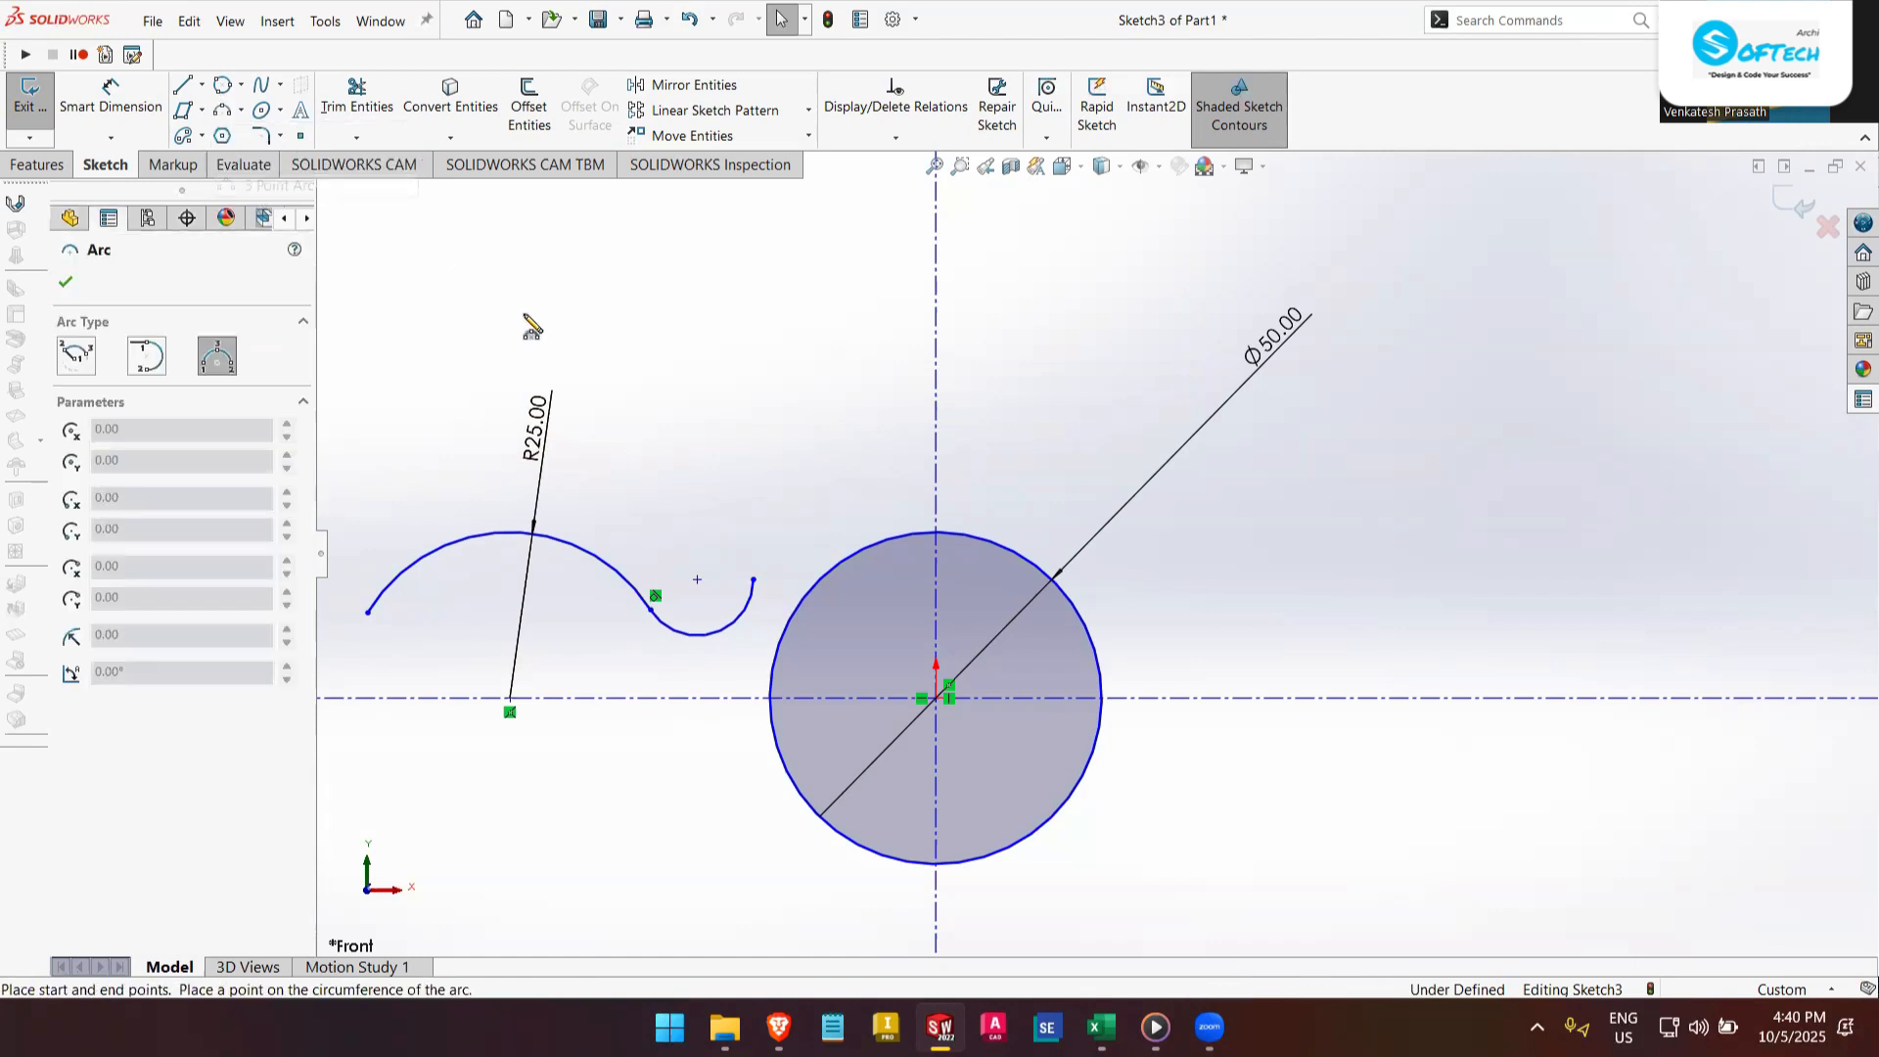
{"action": "left_click", "coordinate": [597, 291]}
{"action": "left_click", "coordinate": [839, 291]}
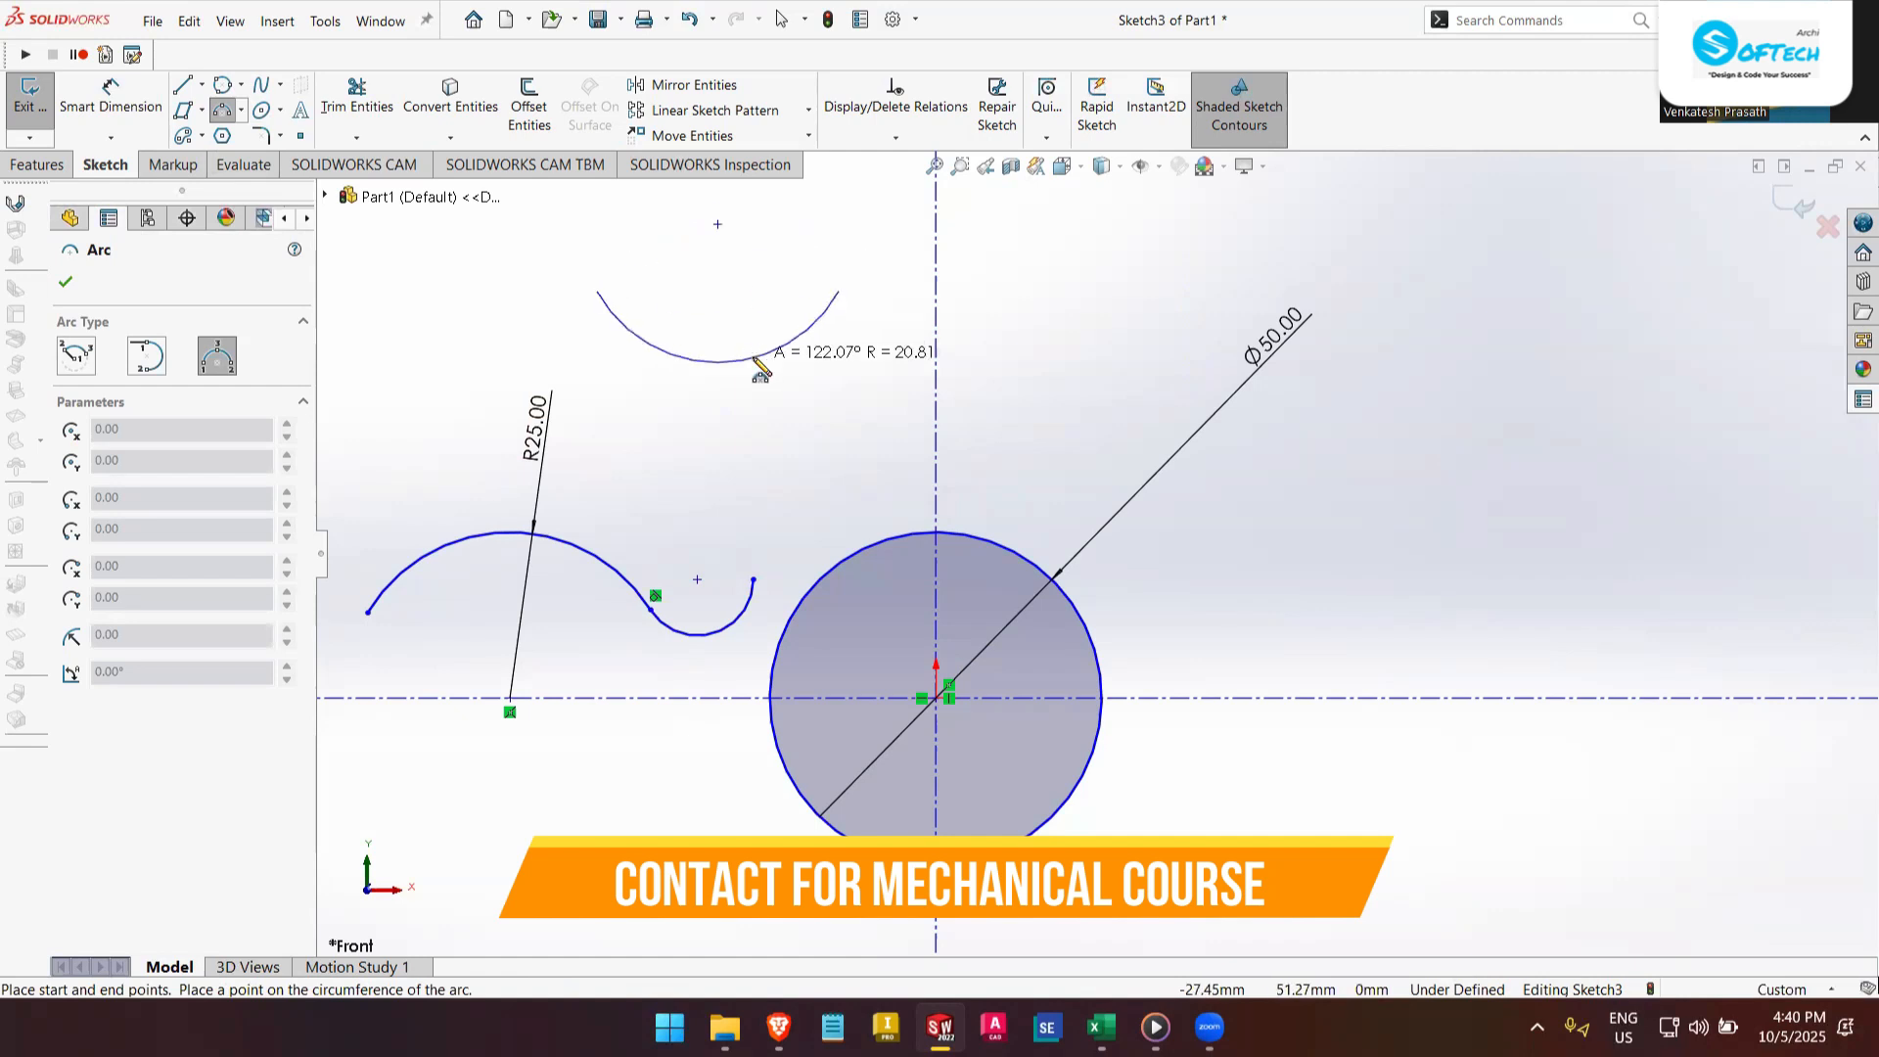
{"action": "left_click", "coordinate": [718, 224]}
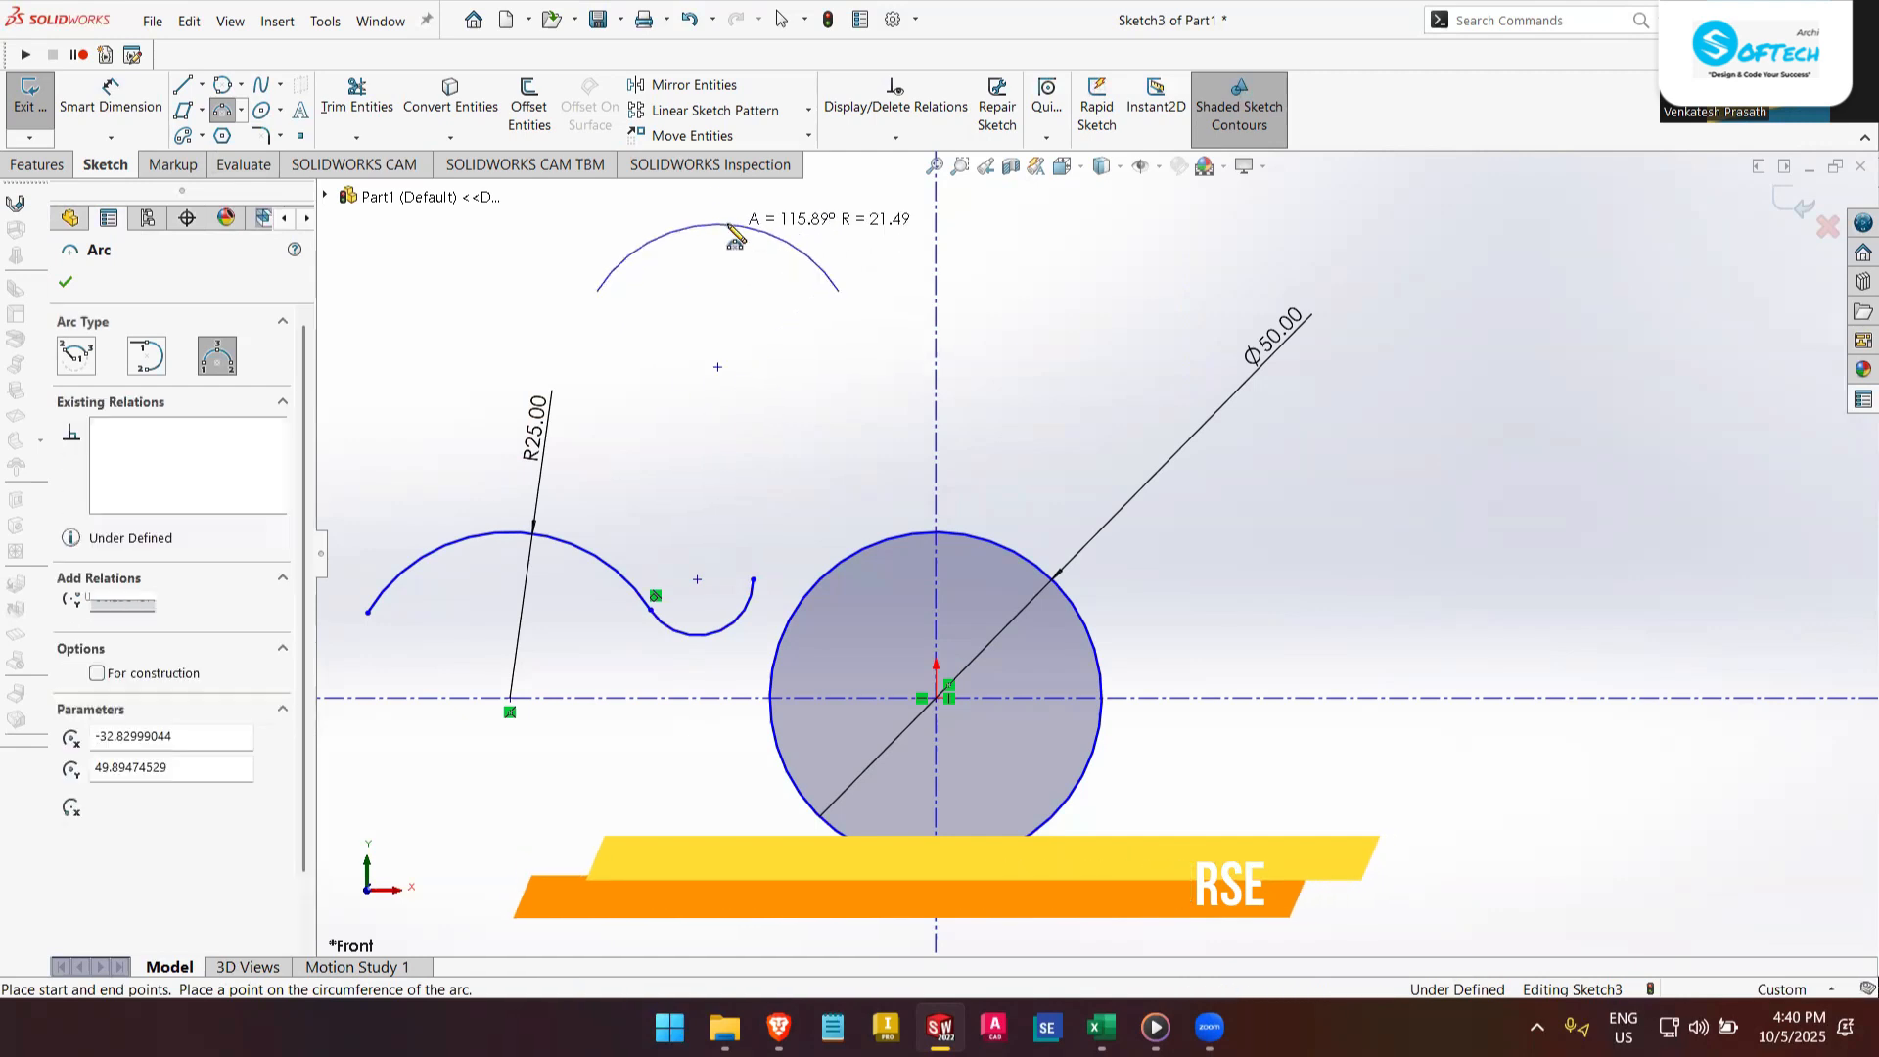
{"action": "right_click", "coordinate": [849, 370]}
{"action": "left_click", "coordinate": [881, 380]}
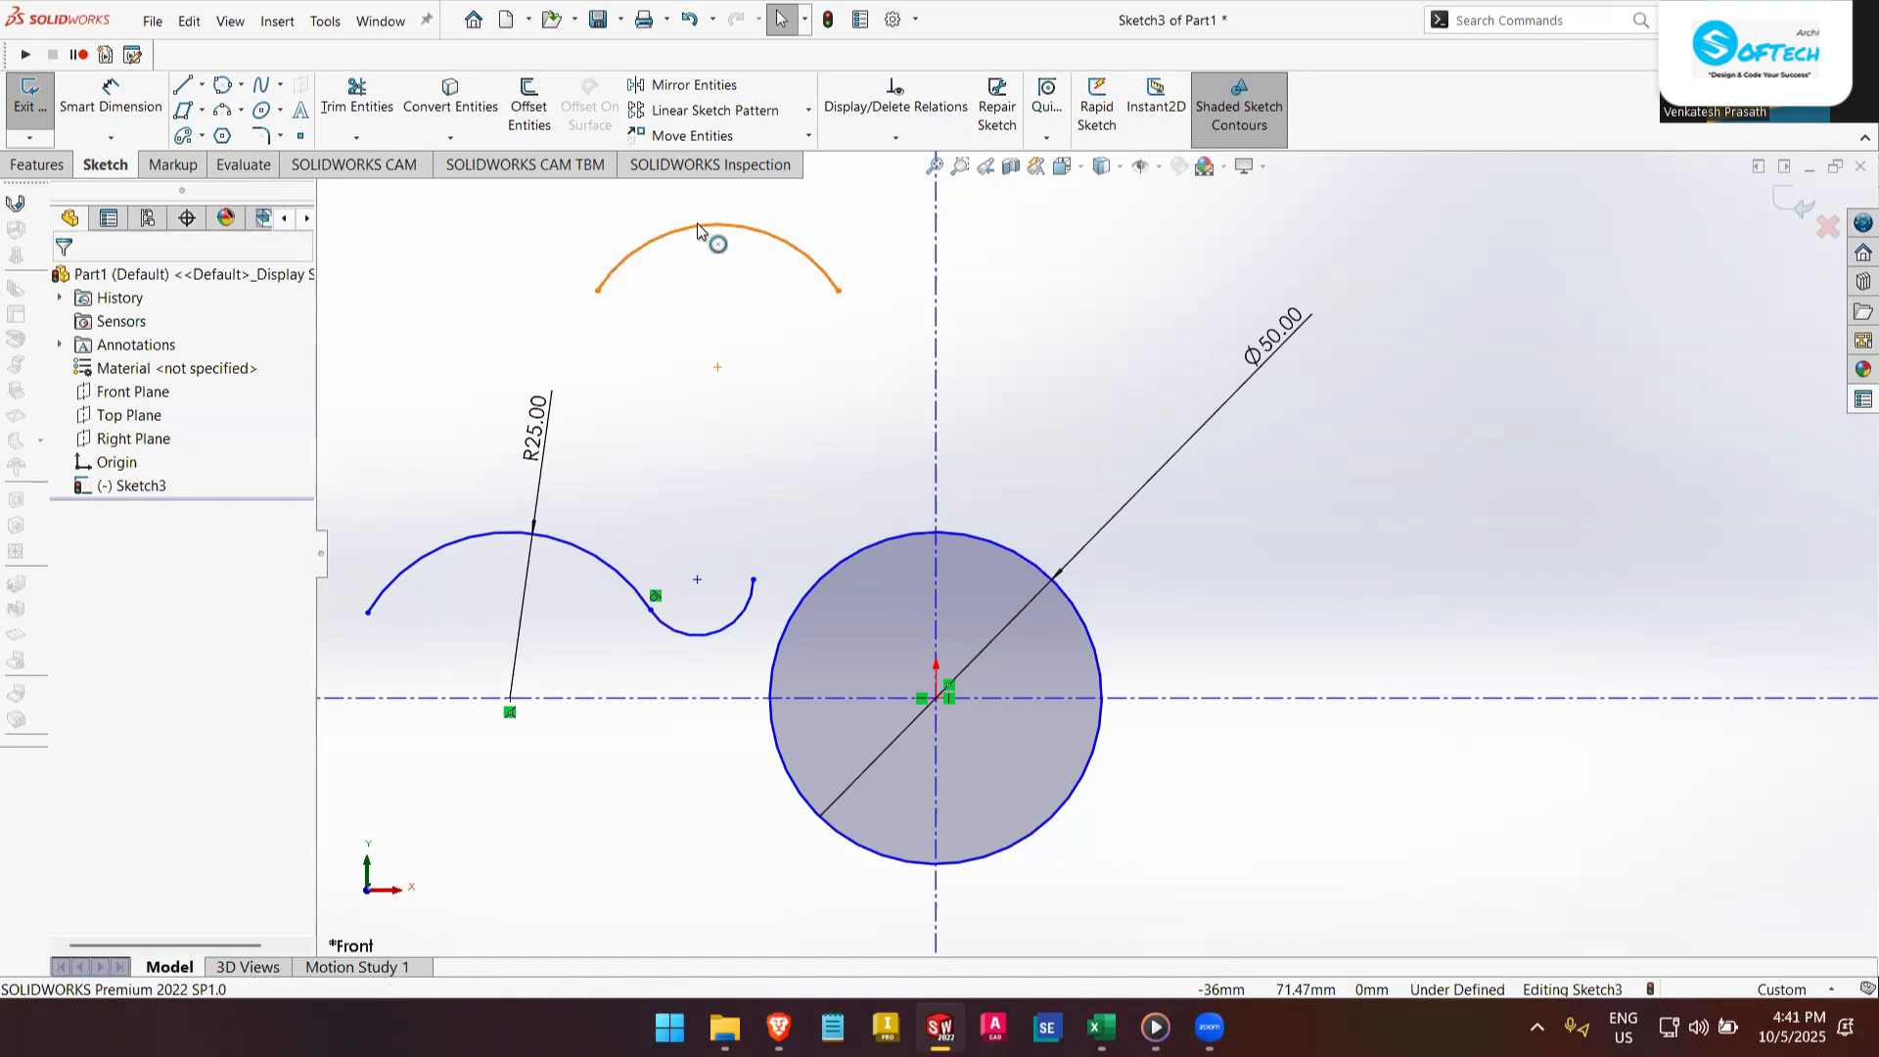
- Delete the centerpoint, tangent and 3-point arcs from the sketch, keeping the 50 mm circle
{"action": "left_click", "coordinate": [242, 110]}
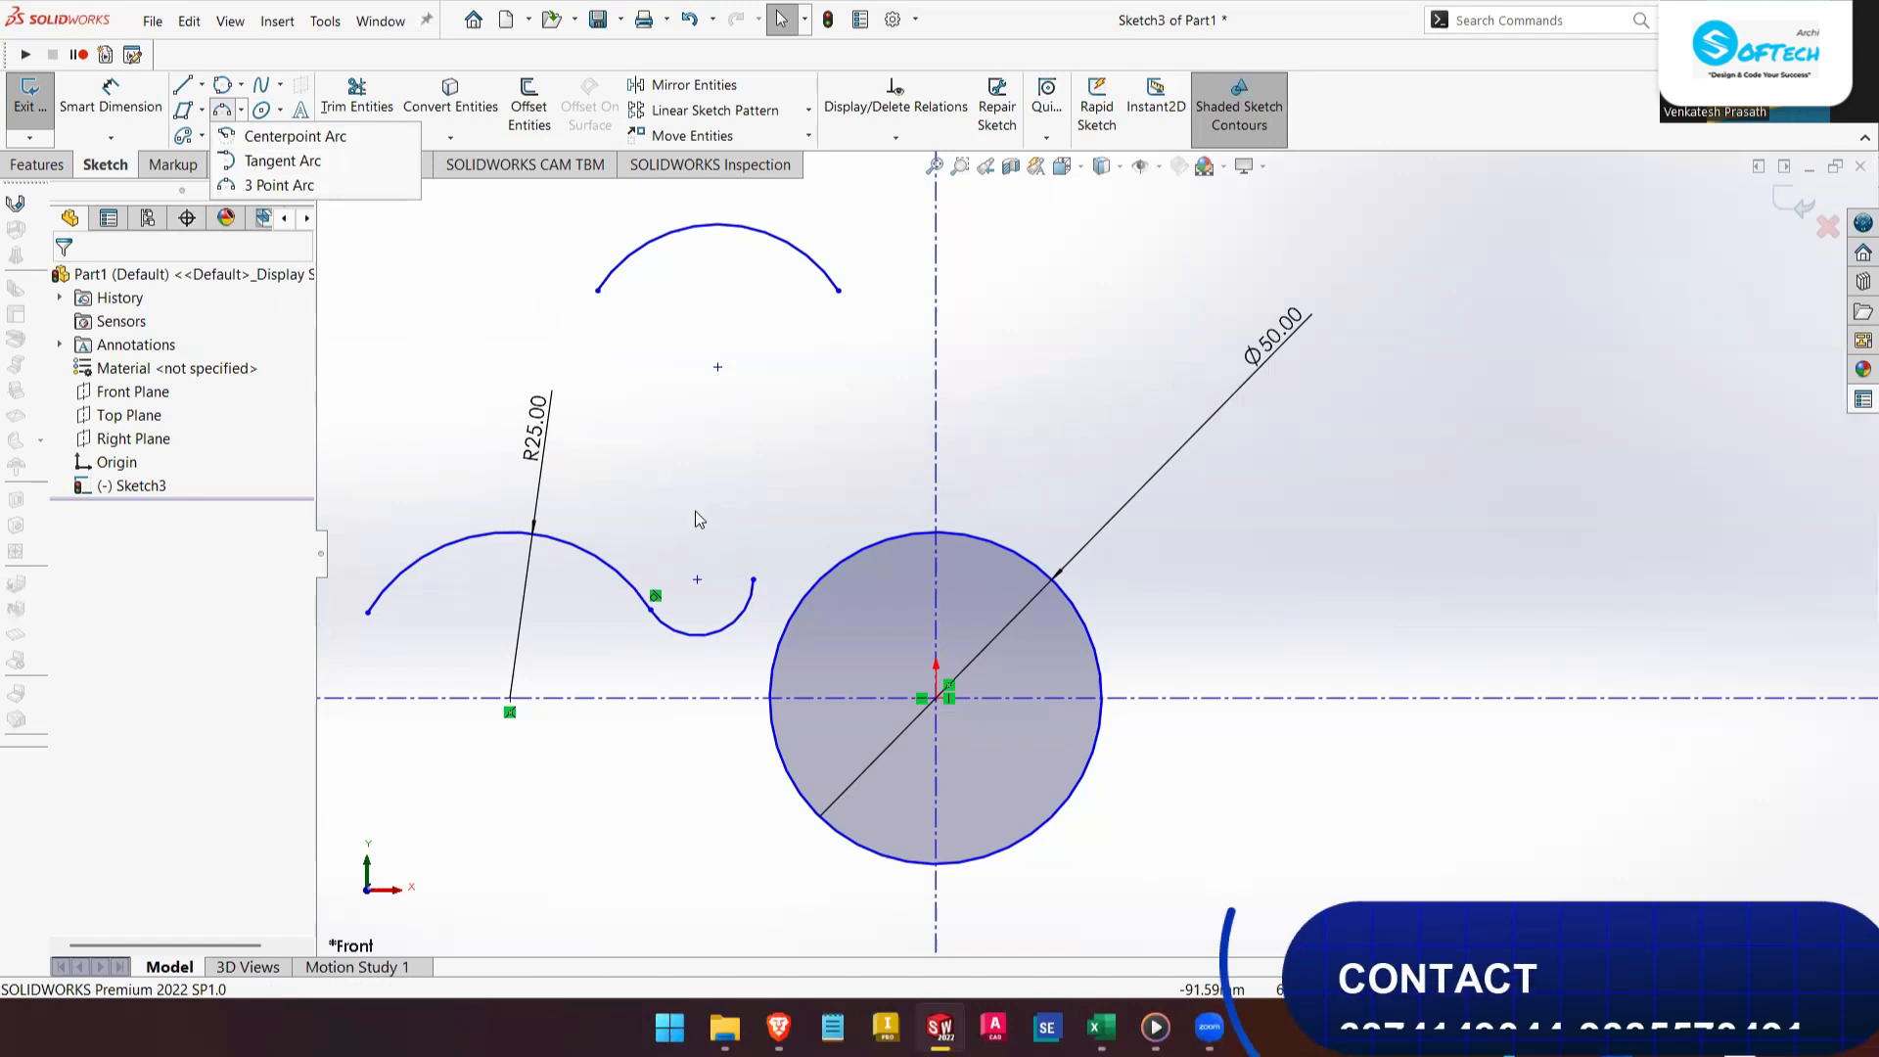
{"action": "mouse_move", "coordinate": [744, 590]}
{"action": "left_mouse_down"}
{"action": "mouse_move", "coordinate": [537, 607]}
{"action": "mouse_move", "coordinate": [756, 246]}
{"action": "mouse_move", "coordinate": [822, 229]}
{"action": "mouse_move", "coordinate": [479, 501]}
{"action": "mouse_move", "coordinate": [614, 612]}
{"action": "mouse_move", "coordinate": [734, 638]}
{"action": "left_mouse_up"}
{"action": "key", "text": "Delete"}
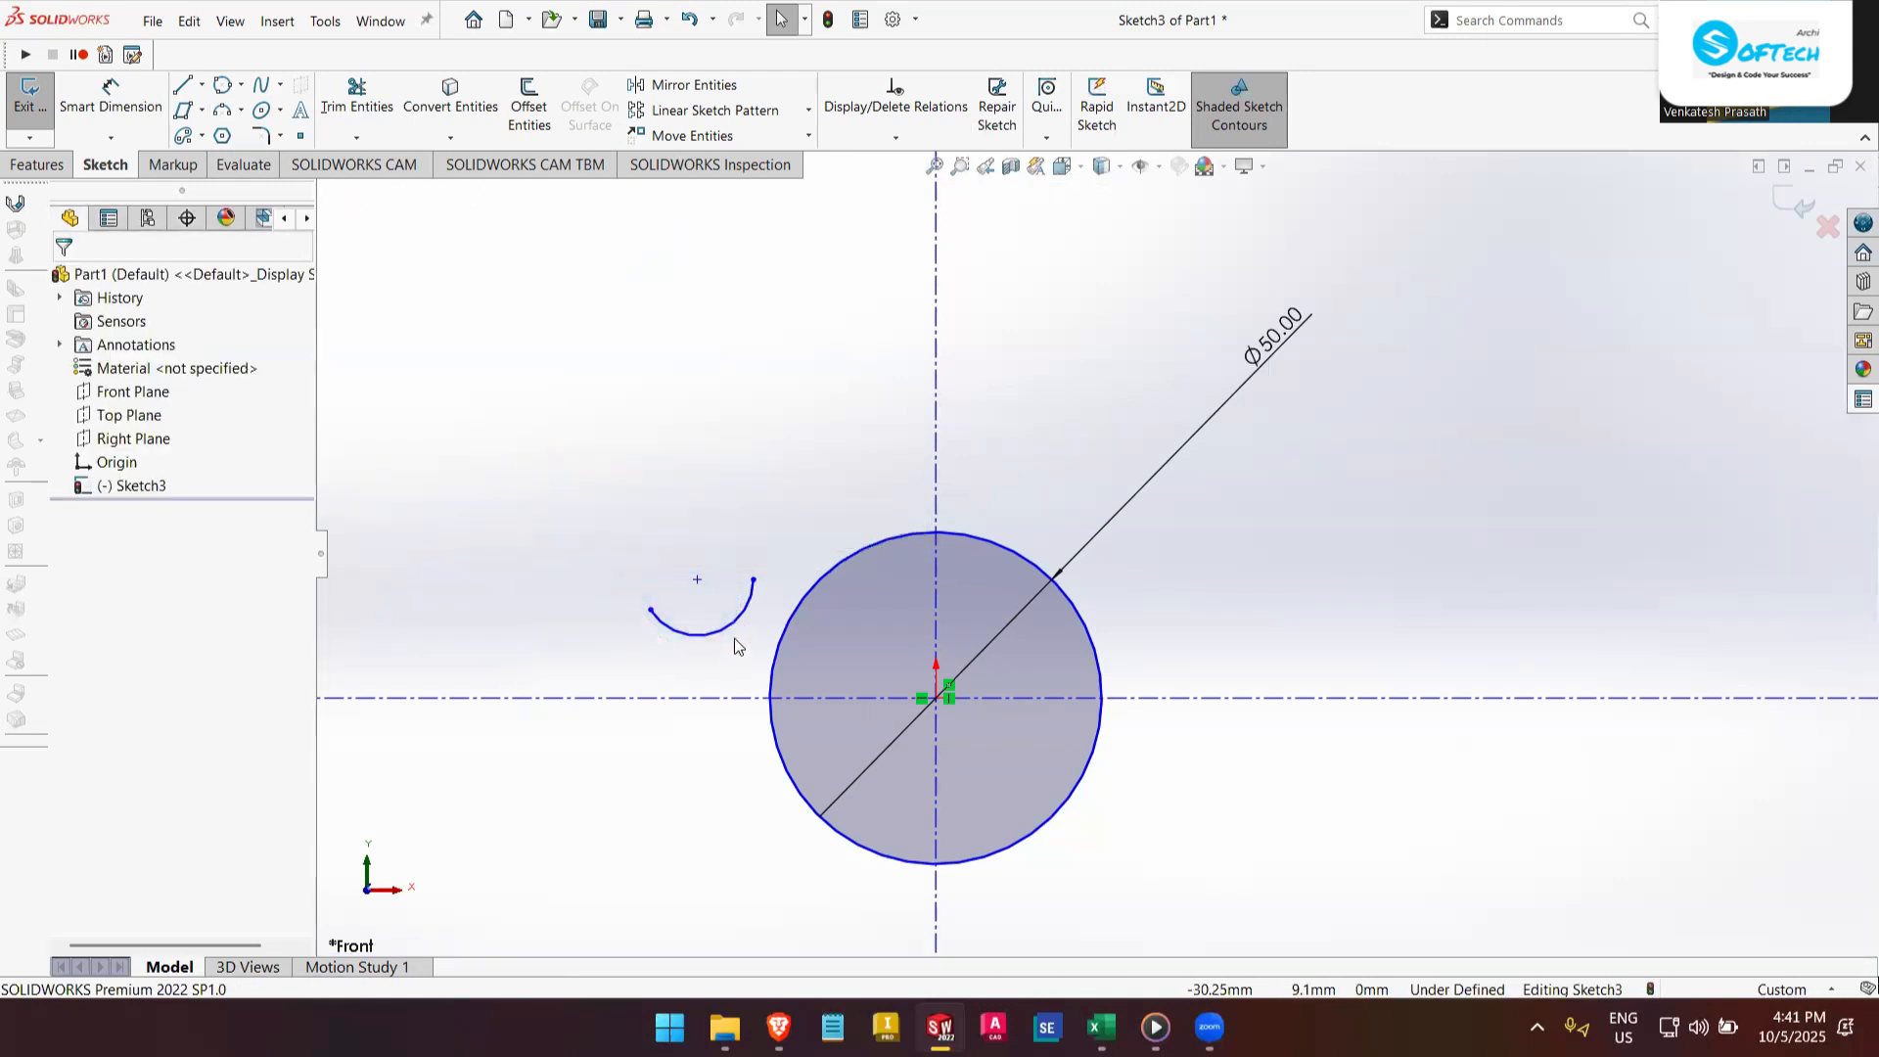
{"action": "key", "text": "Delete"}
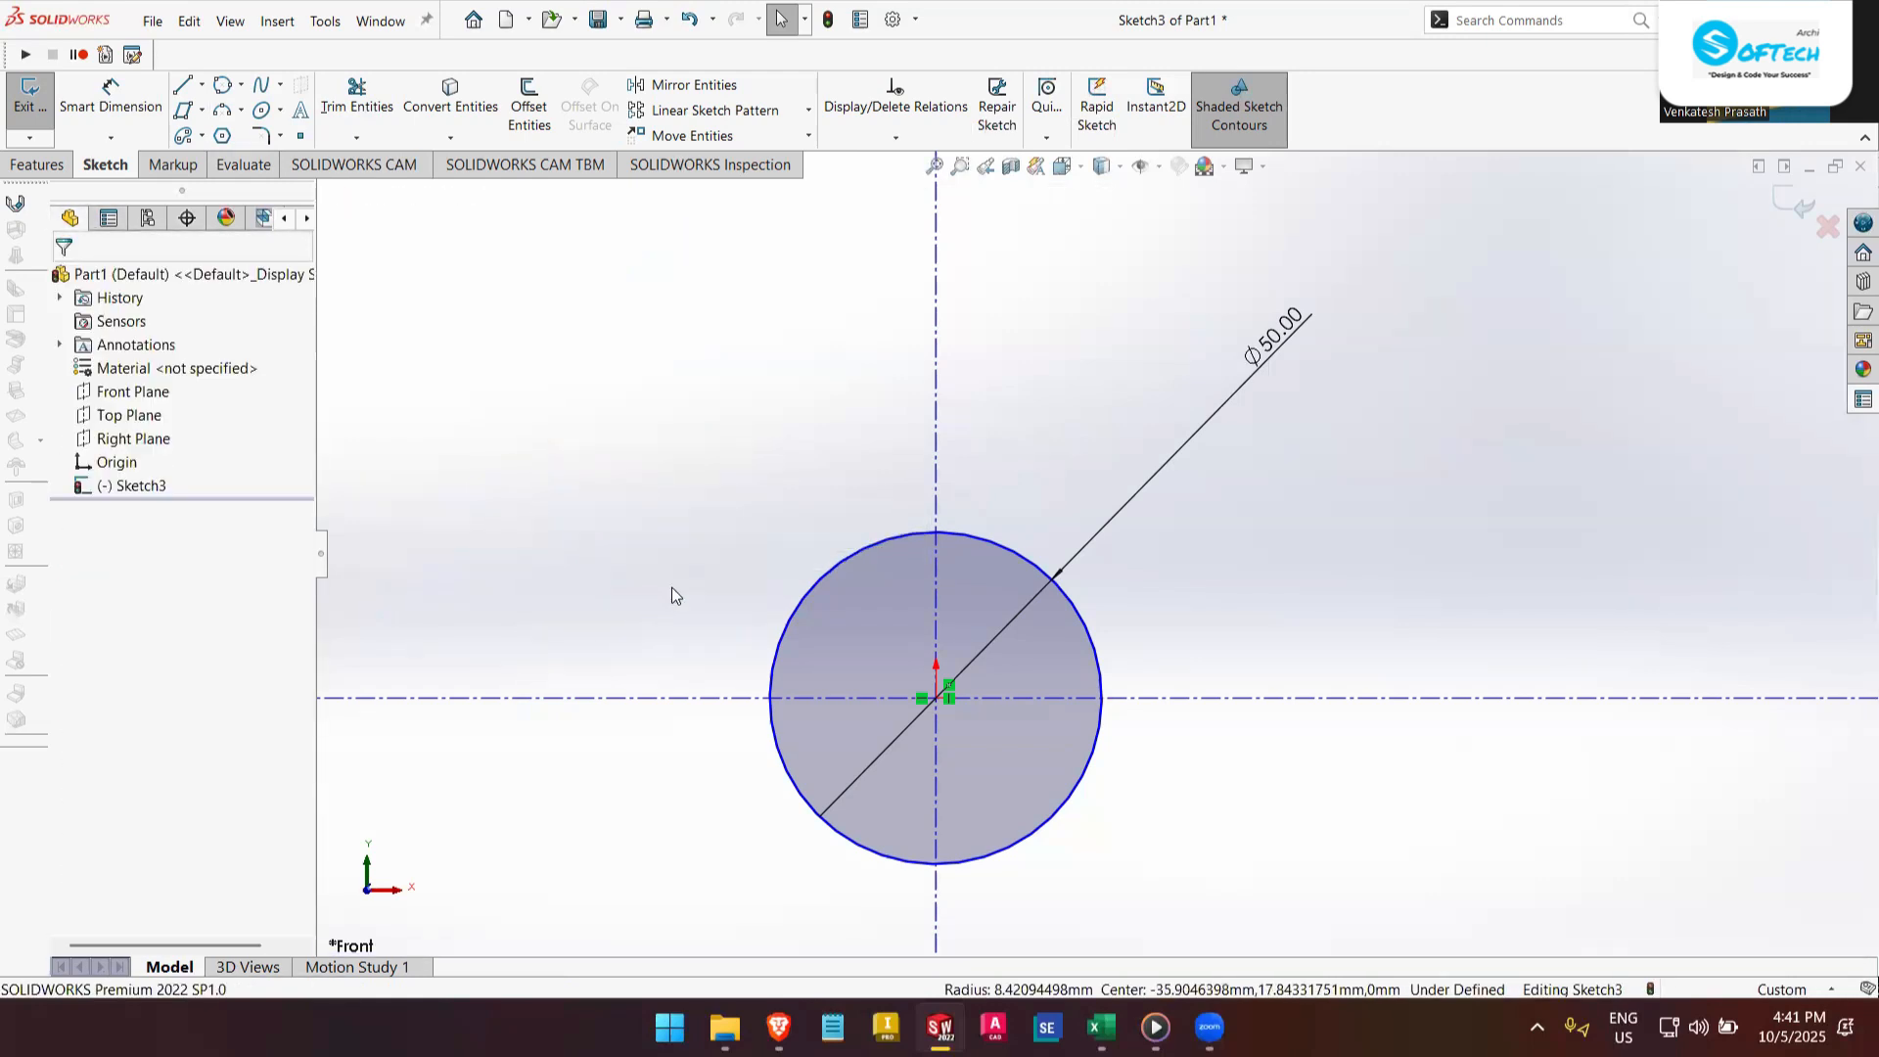
- Sketch a 5-sided polygon with an inscribed circle about 25 mm in diameter, above and left of the 50 mm circle
{"action": "left_click", "coordinate": [221, 138]}
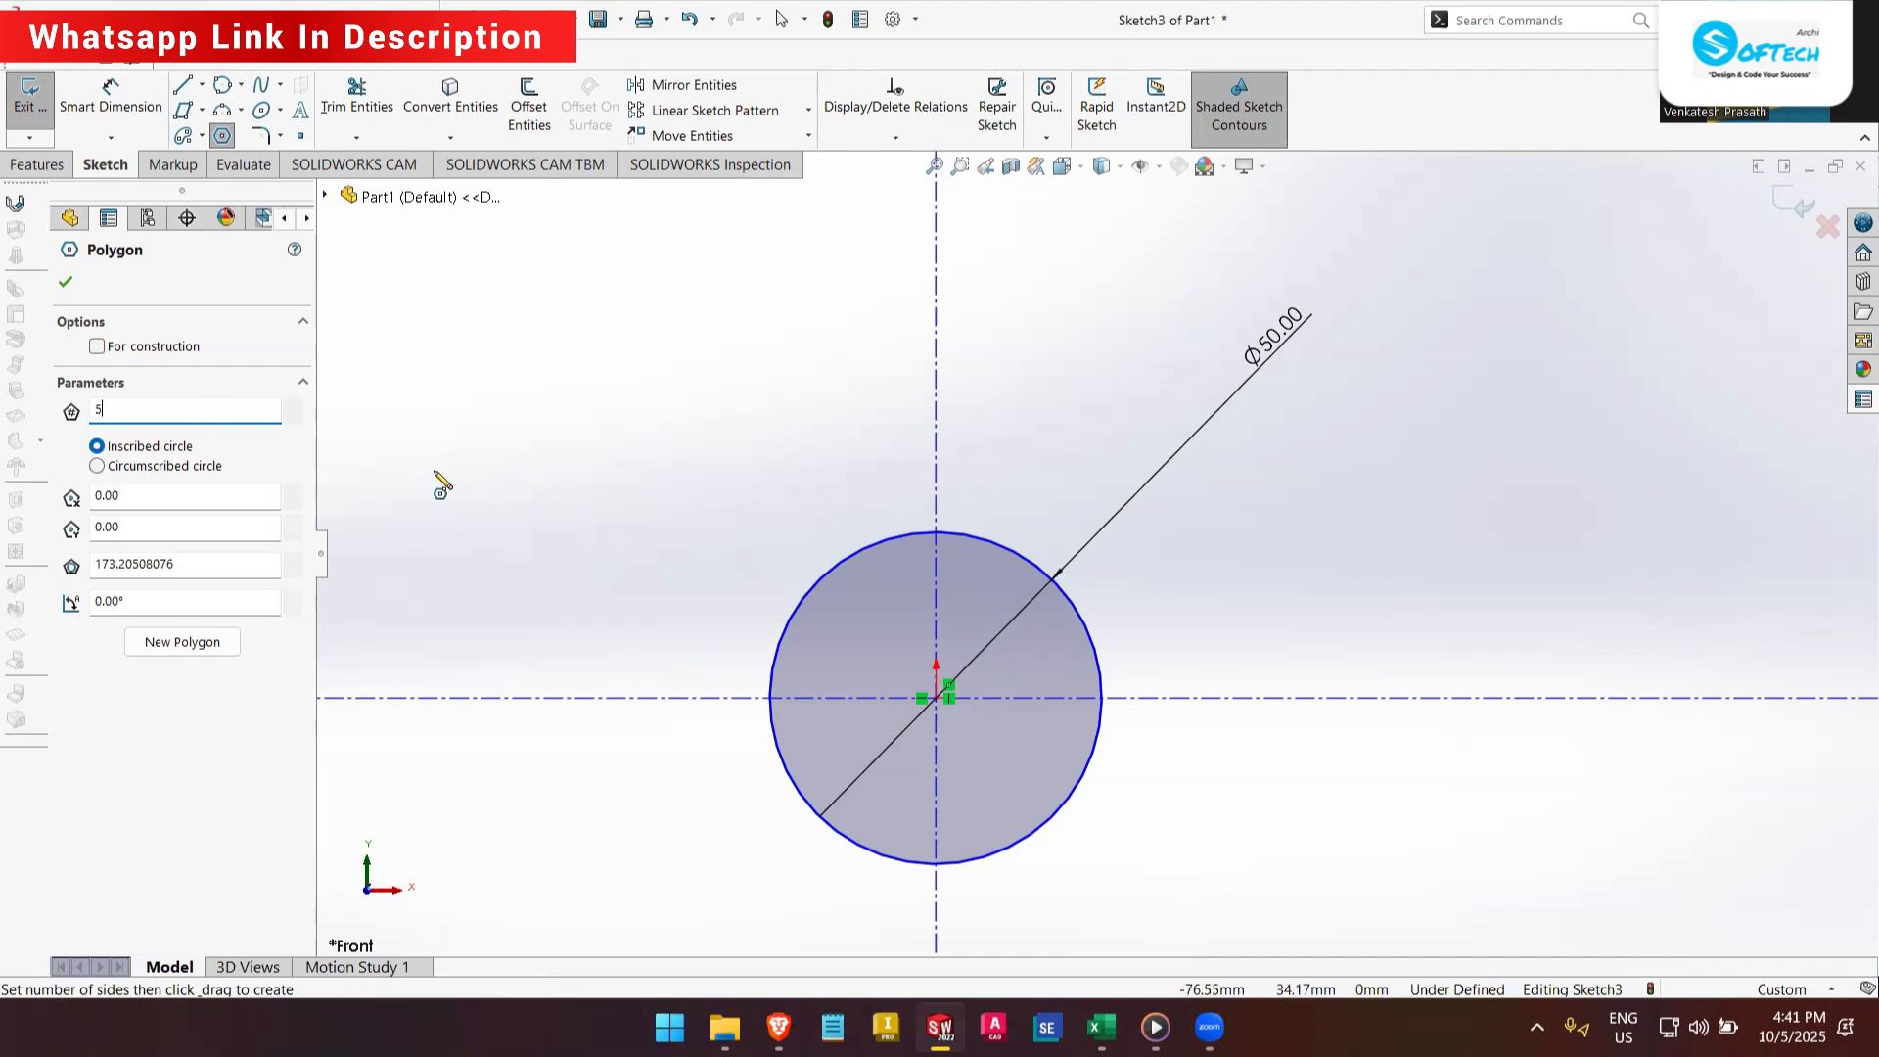
{"action": "left_click_drag", "start_coordinate": [620, 467], "coordinate": [717, 429]}
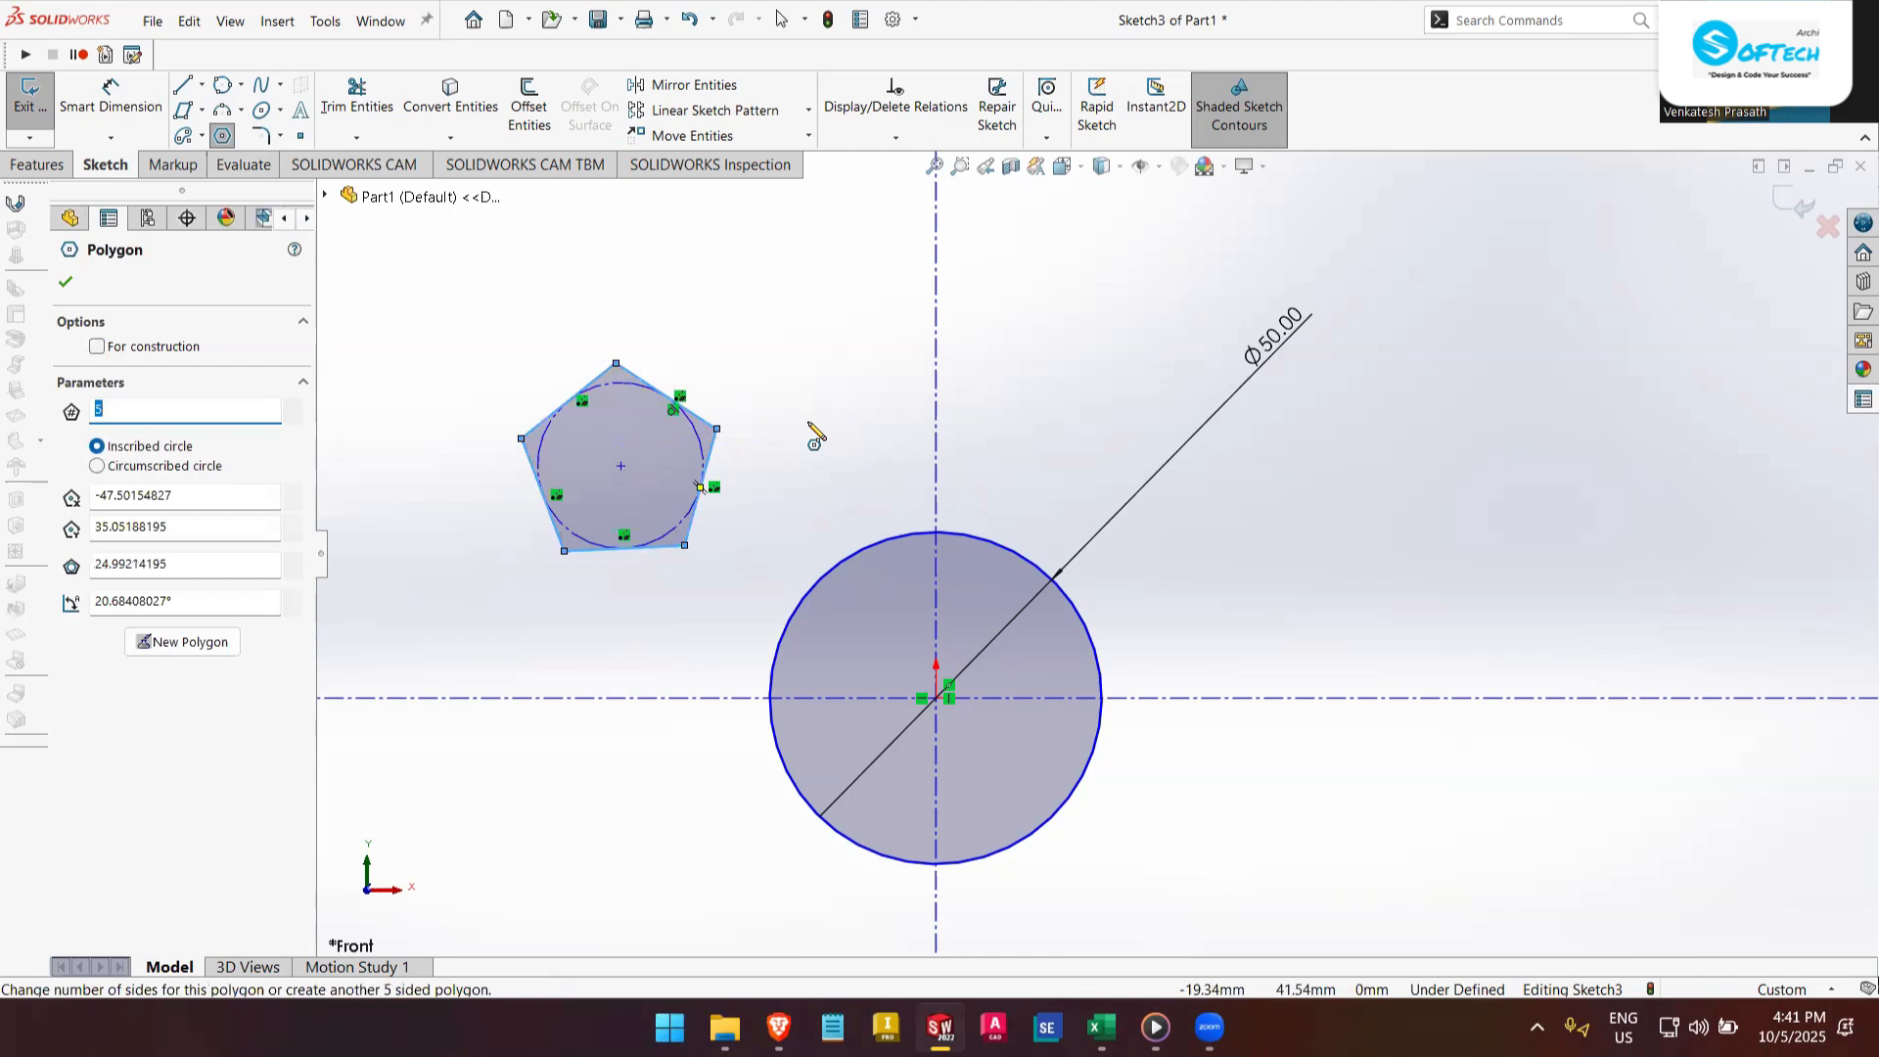
{"action": "key", "text": "Escape"}
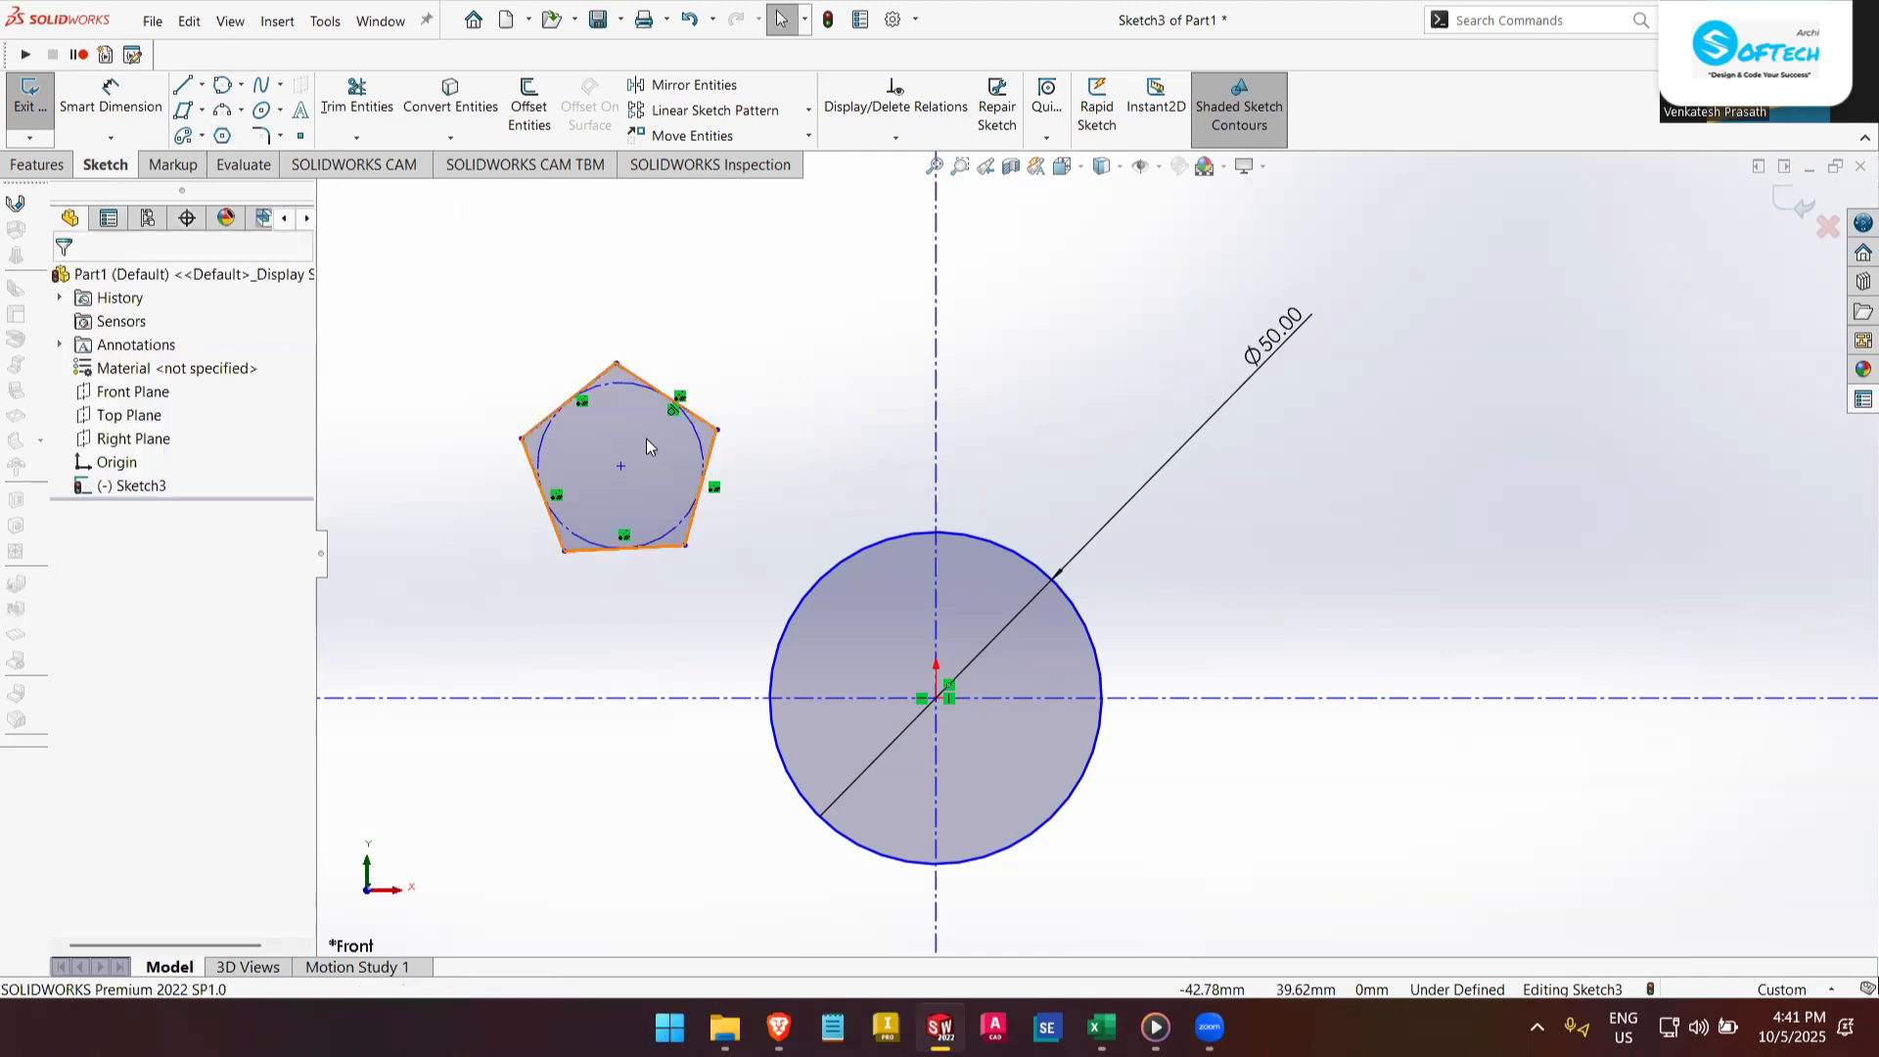
{"action": "scroll", "coordinate": [636, 411], "scroll_direction": "up", "scroll_amount": 2}
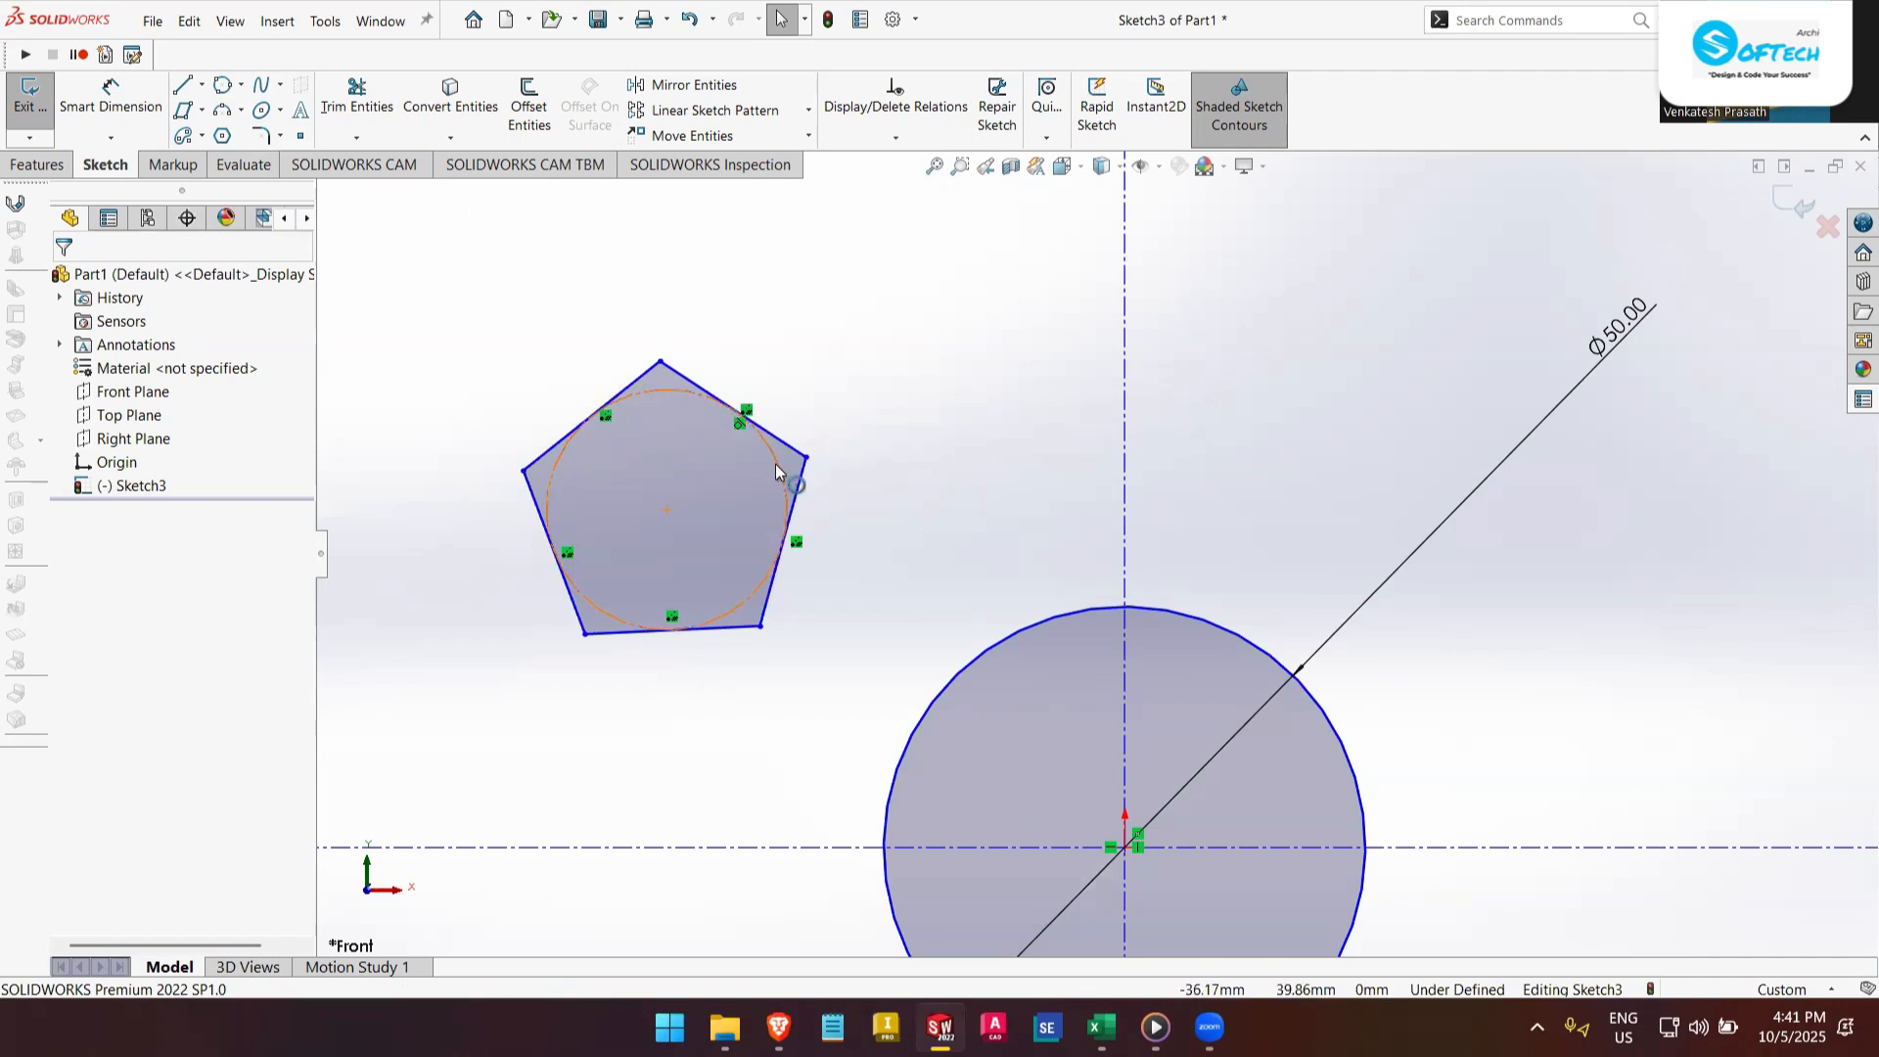
- Sketch a 5-sided polygon with a circumscribed circle about 40.4 mm in diameter, left of the first pentagon
{"action": "left_click", "coordinate": [222, 136]}
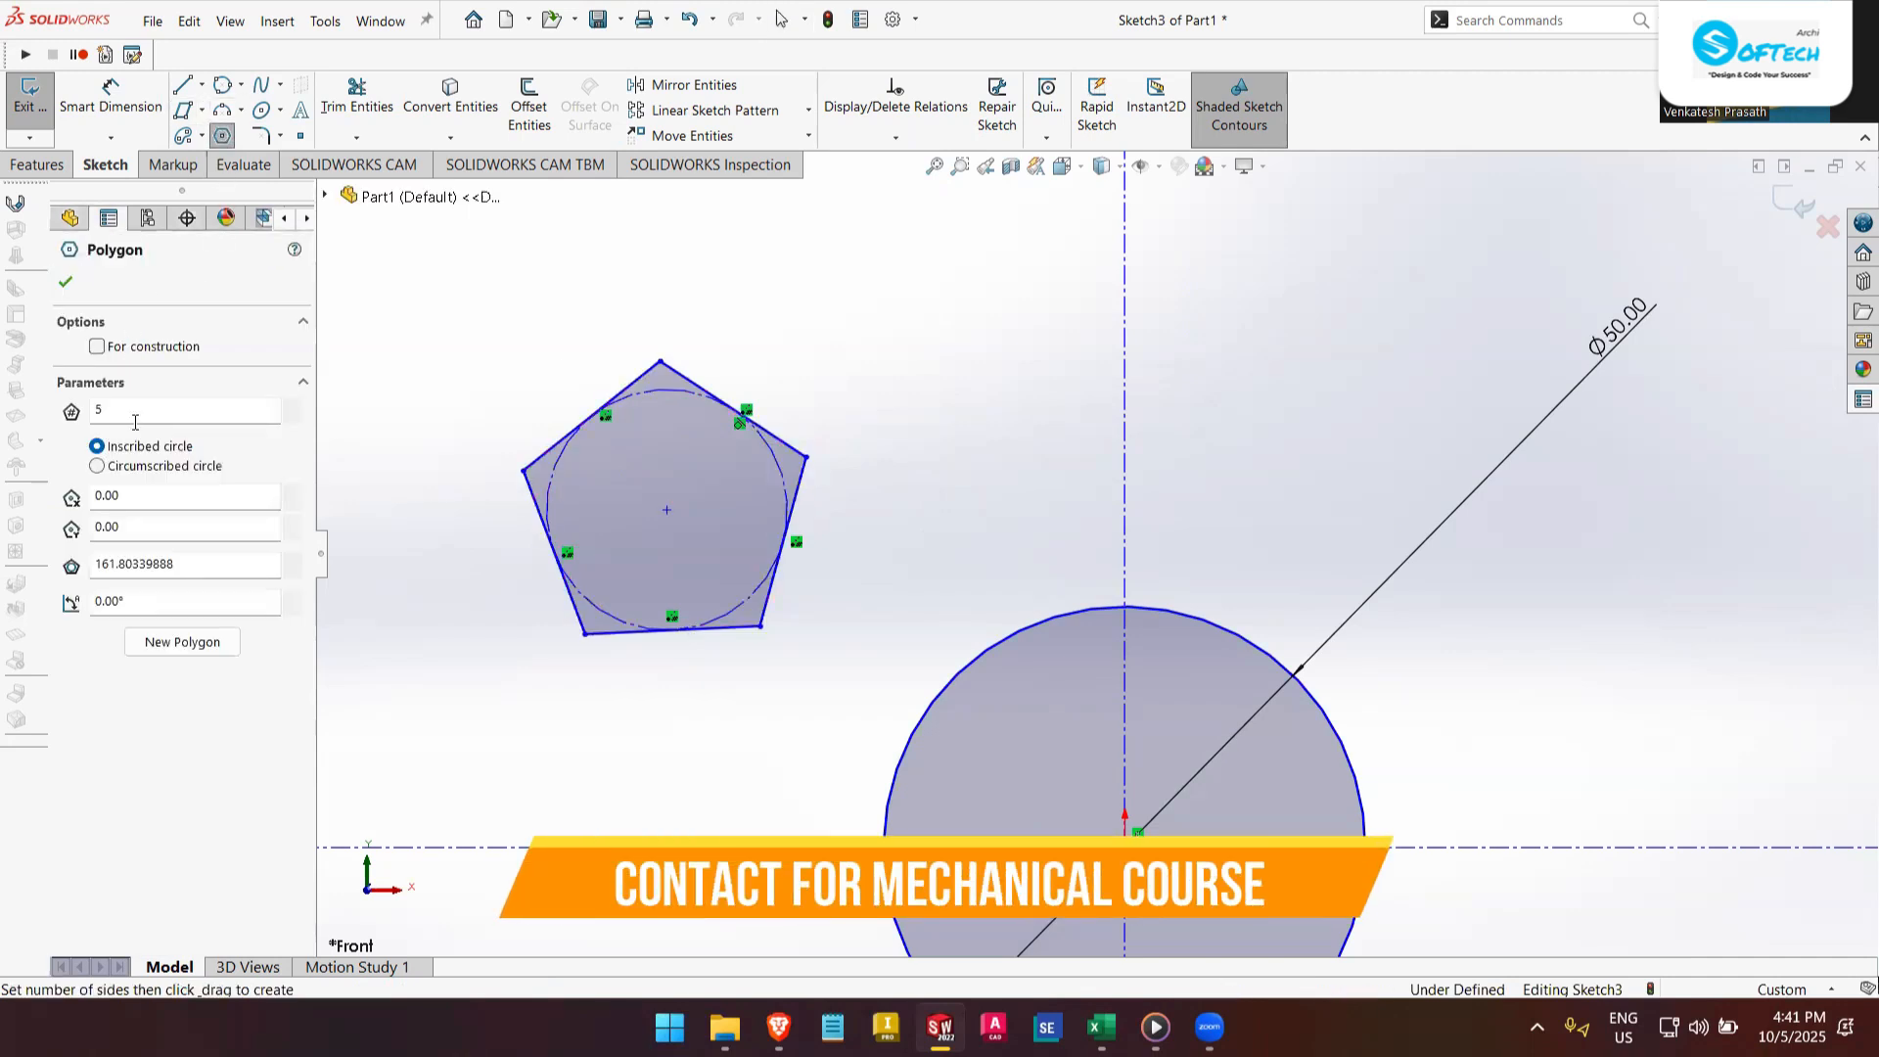
{"action": "left_click", "coordinate": [134, 473]}
{"action": "scroll", "coordinate": [503, 445], "scroll_direction": "down", "scroll_amount": 2}
{"action": "left_click_drag", "start_coordinate": [527, 530], "coordinate": [527, 419]}
{"action": "key", "text": "Escape"}
{"action": "scroll", "coordinate": [654, 516], "scroll_direction": "up", "scroll_amount": 2}
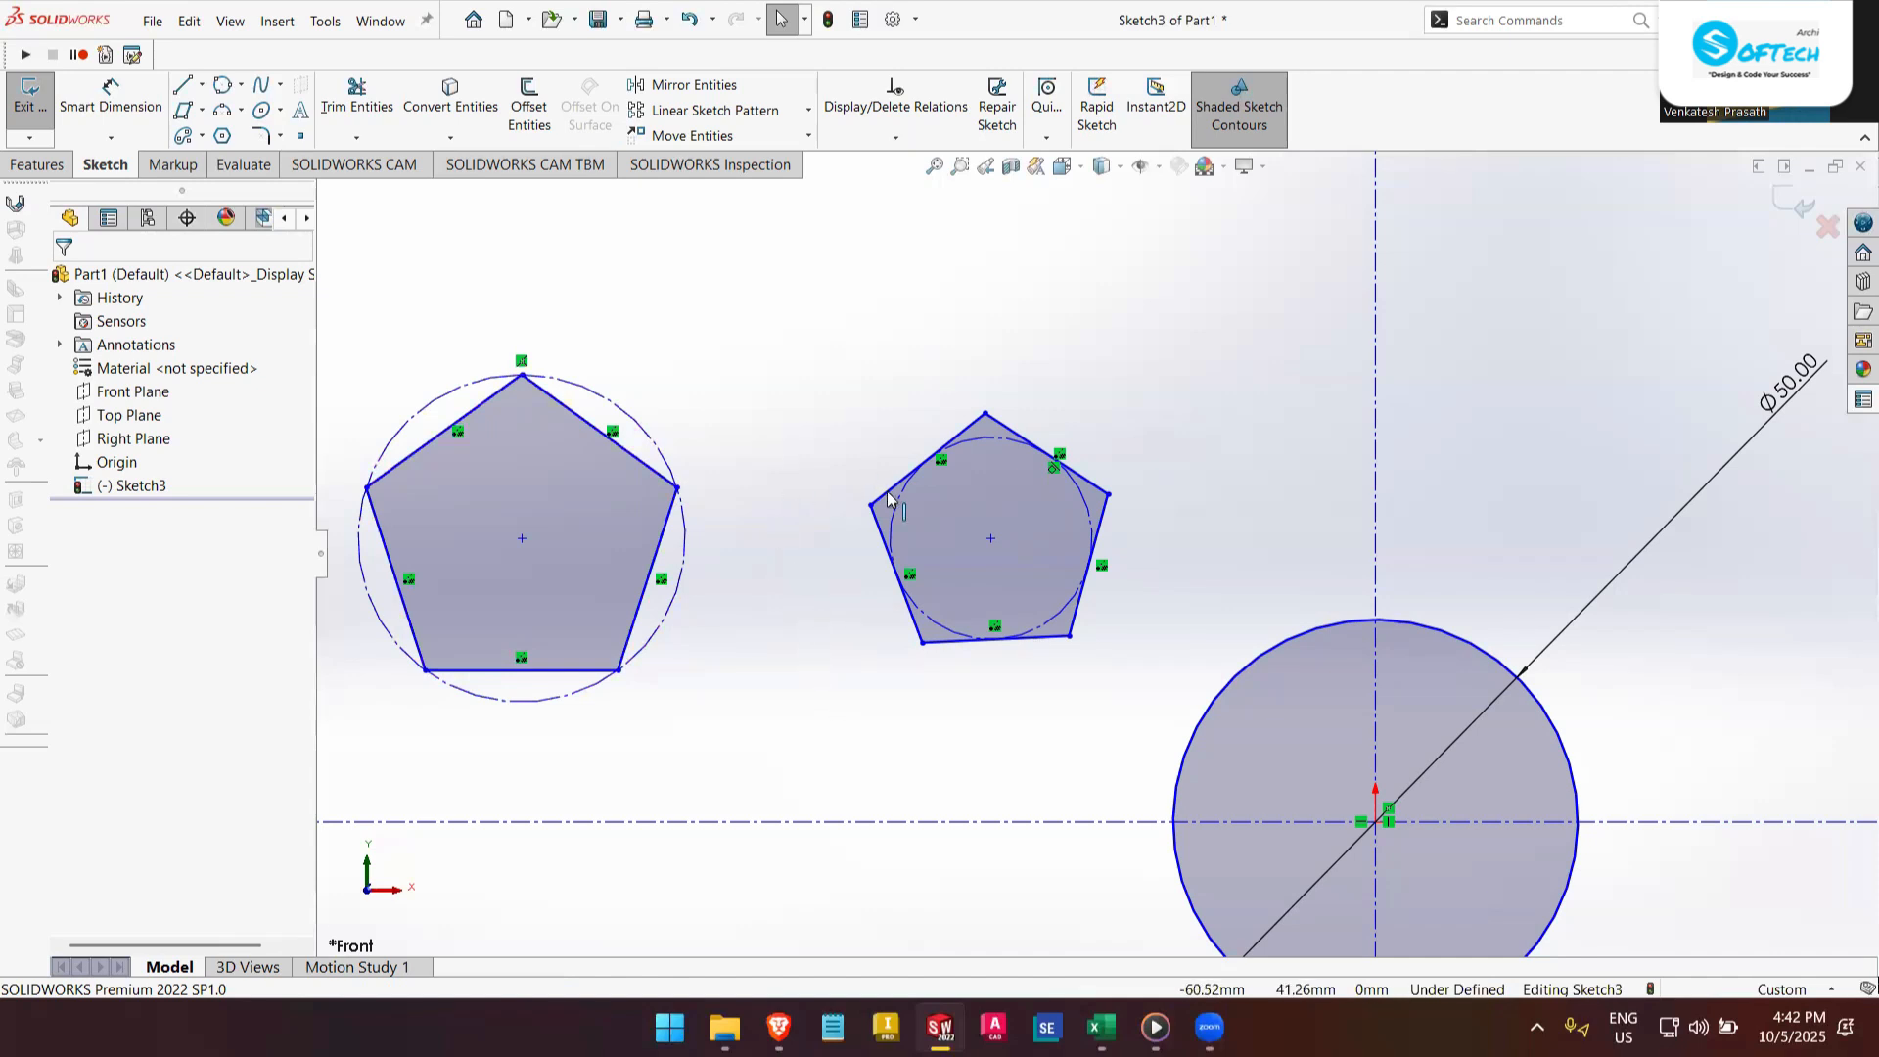
- Dimension the left pentagon's circumscribed construction circle with a diameter of 50 mm
{"action": "left_click", "coordinate": [111, 98]}
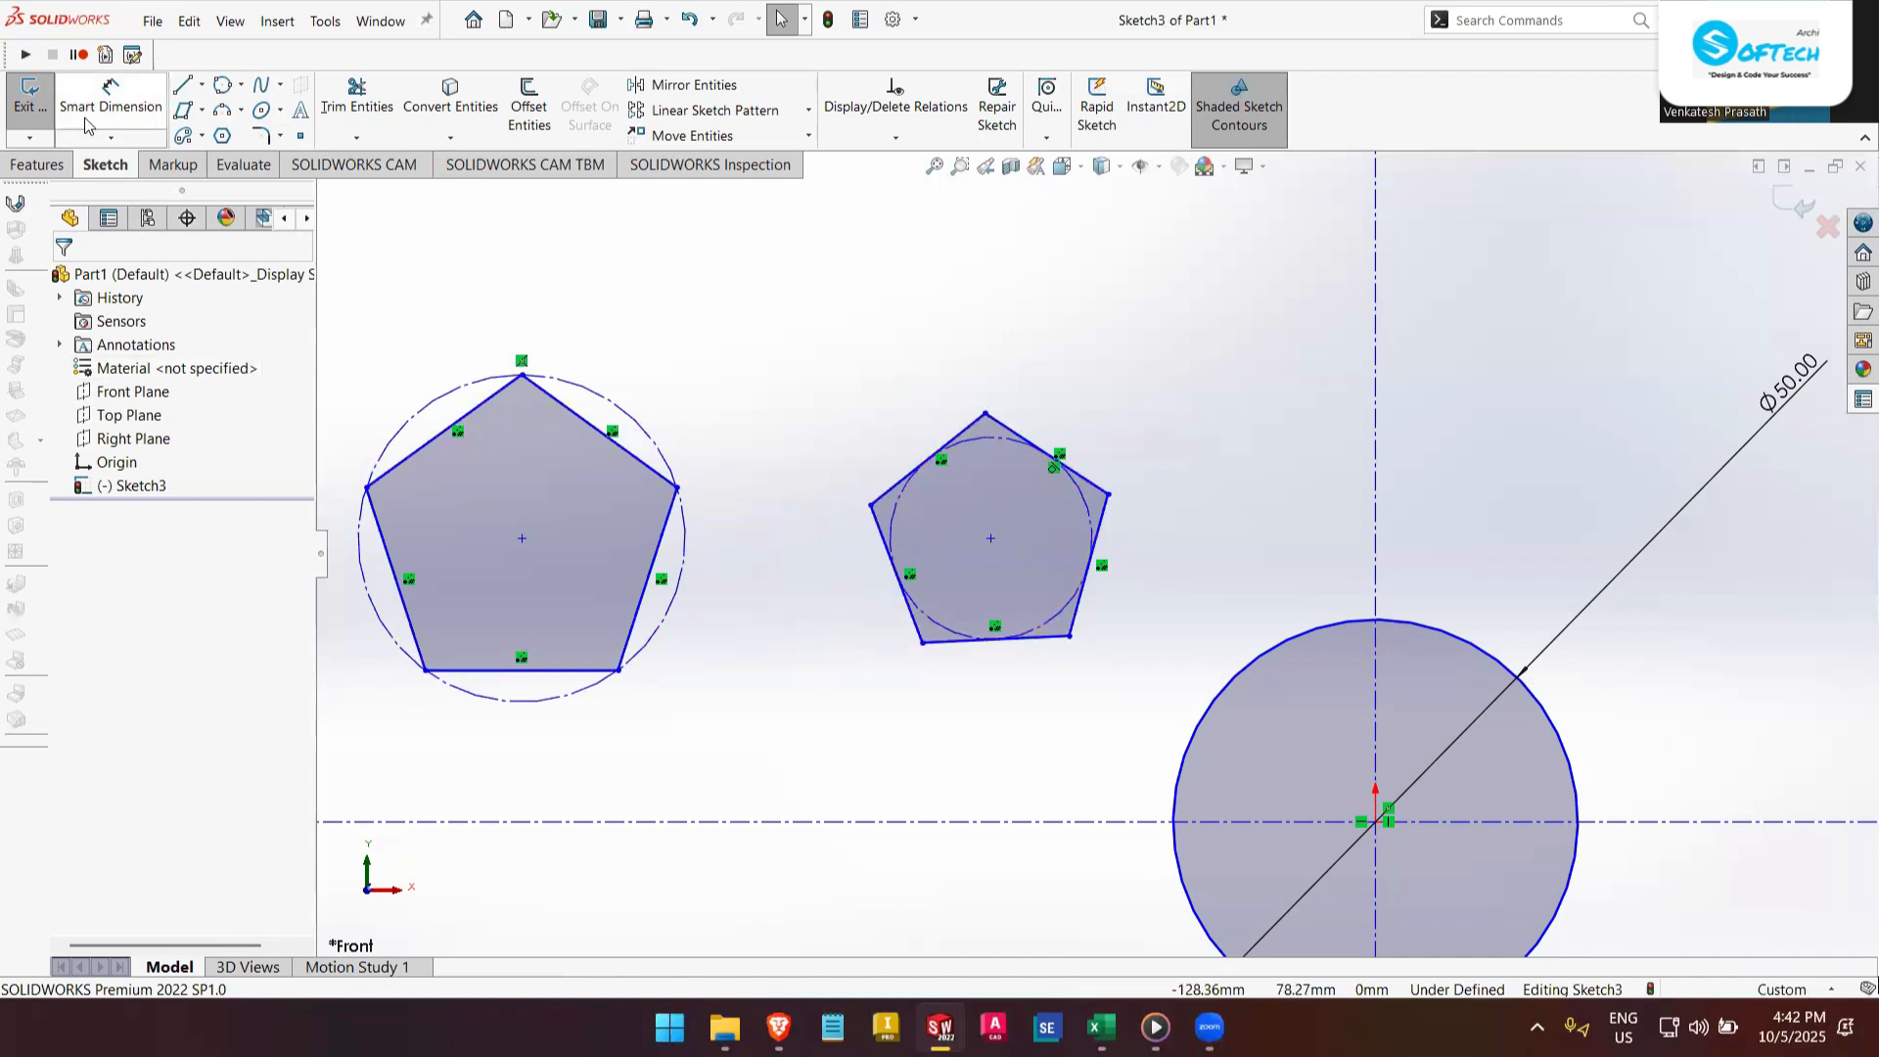
{"action": "left_click", "coordinate": [615, 406]}
{"action": "left_click", "coordinate": [634, 344]}
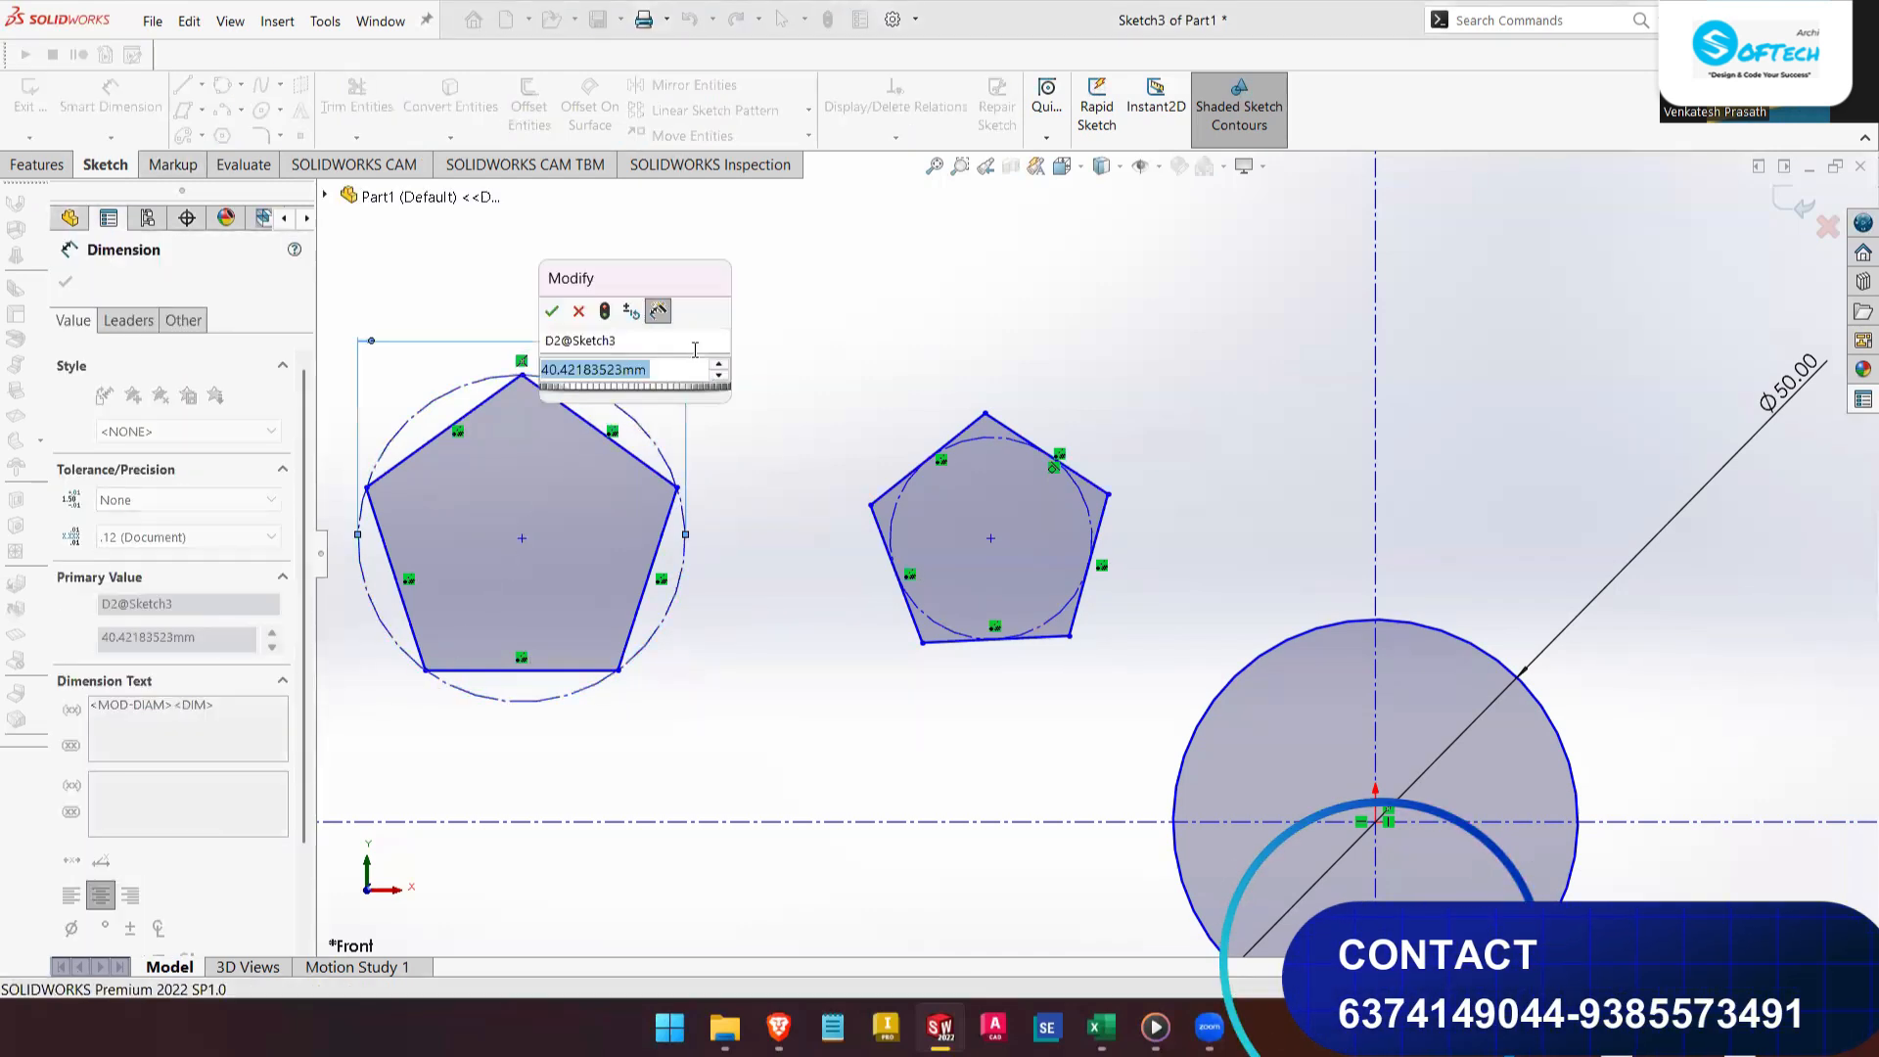
{"action": "type", "text": "50"}
{"action": "key", "text": "Return"}
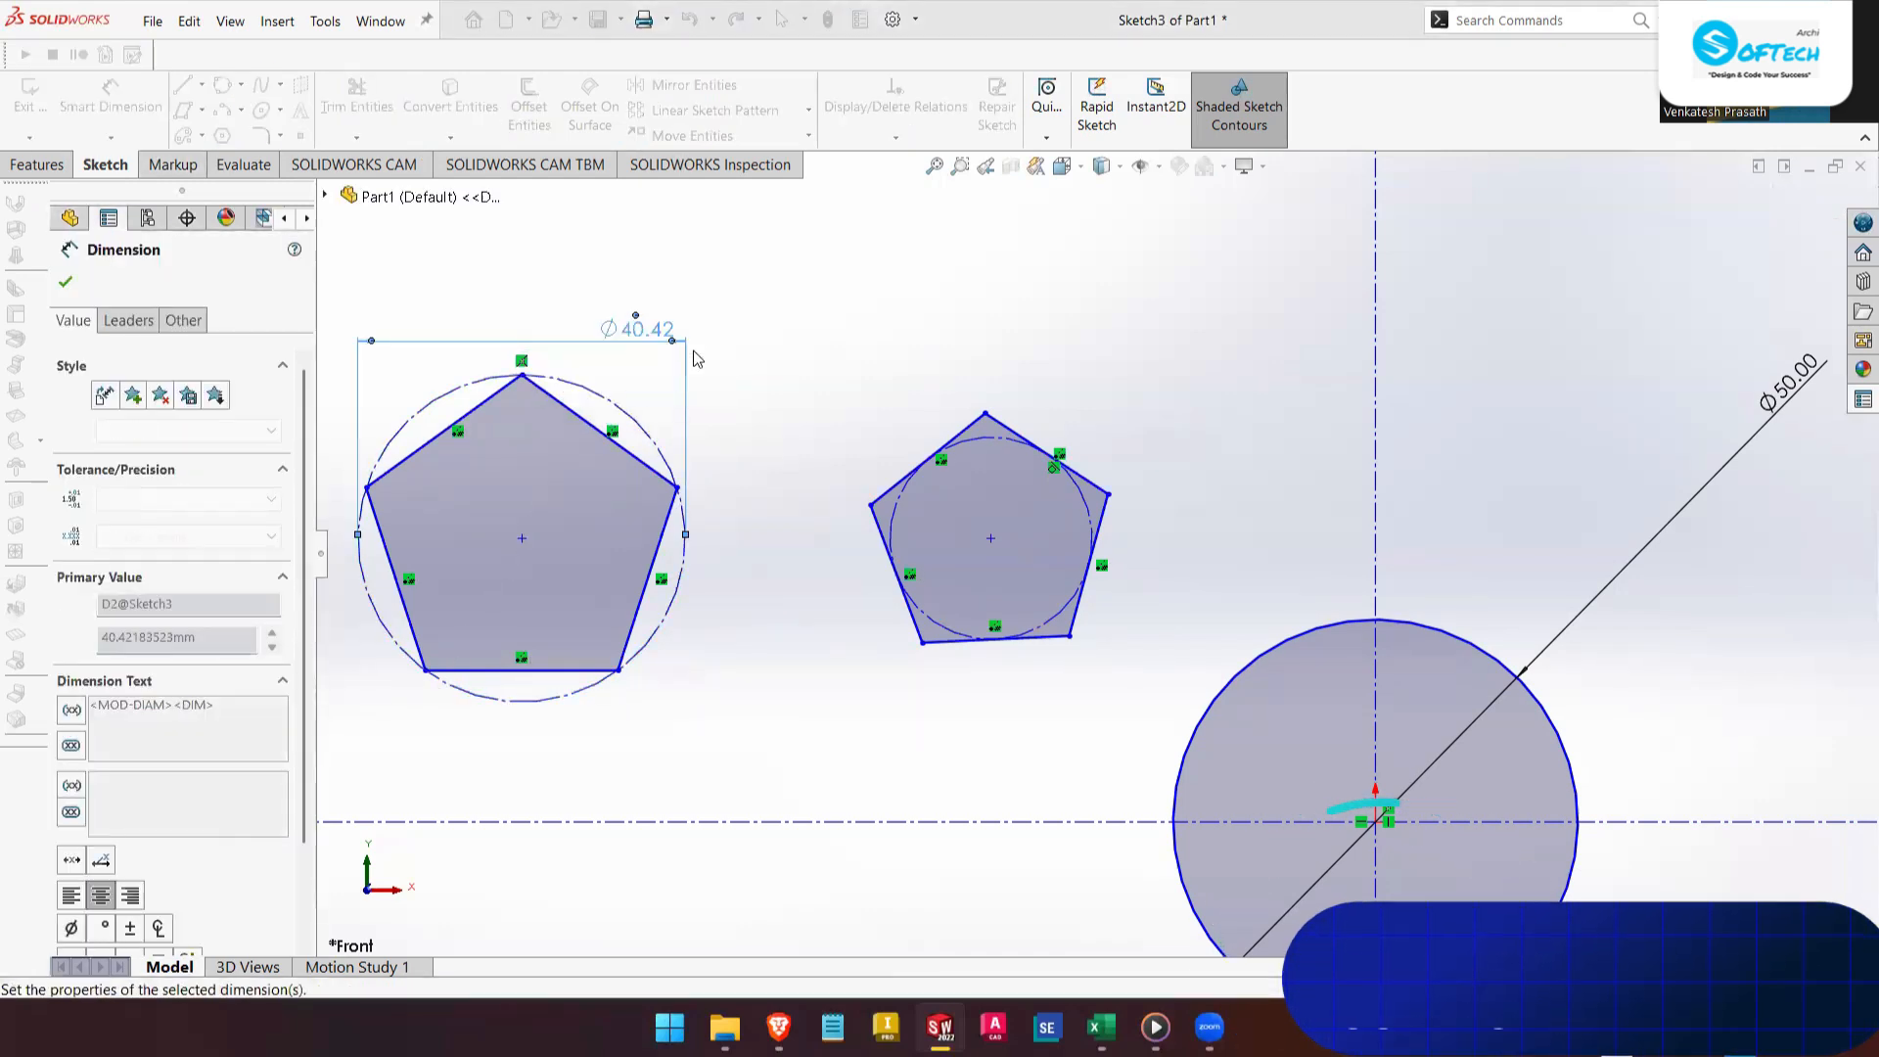
{"action": "key", "text": "Escape"}
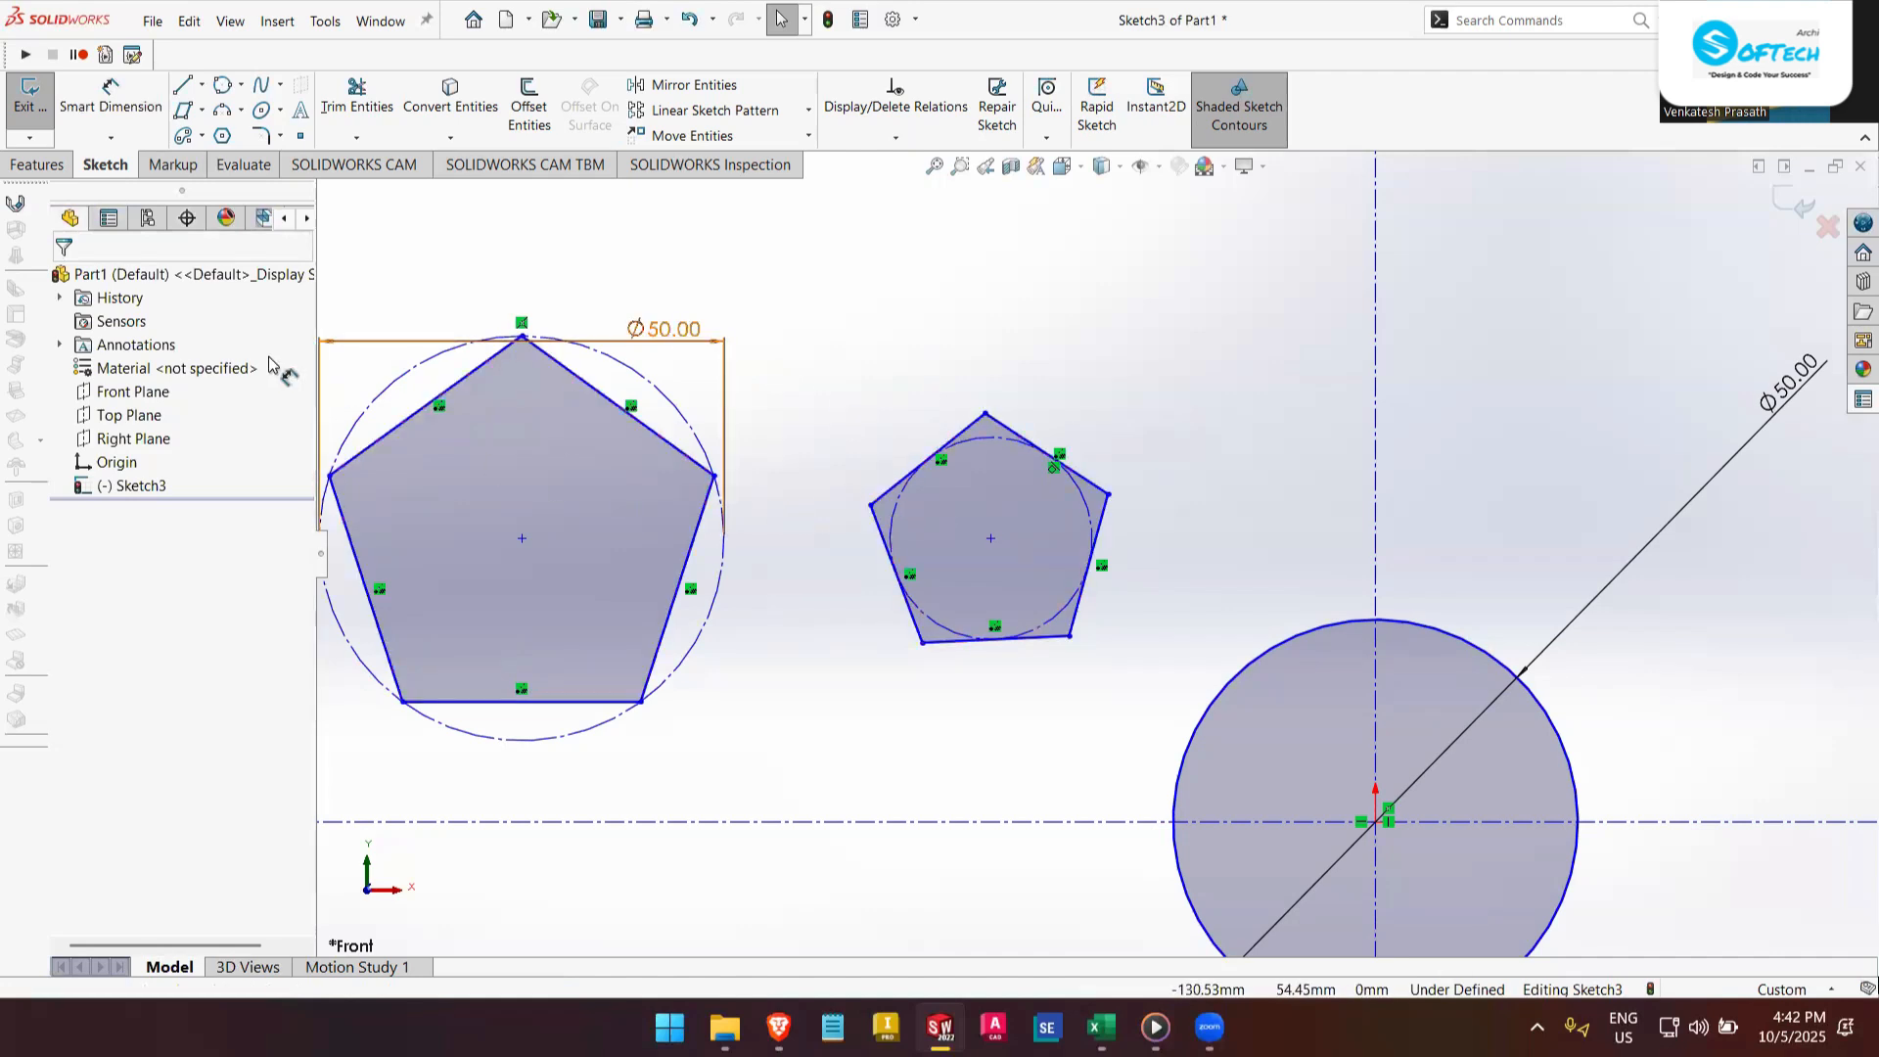
{"action": "left_click", "coordinate": [223, 137]}
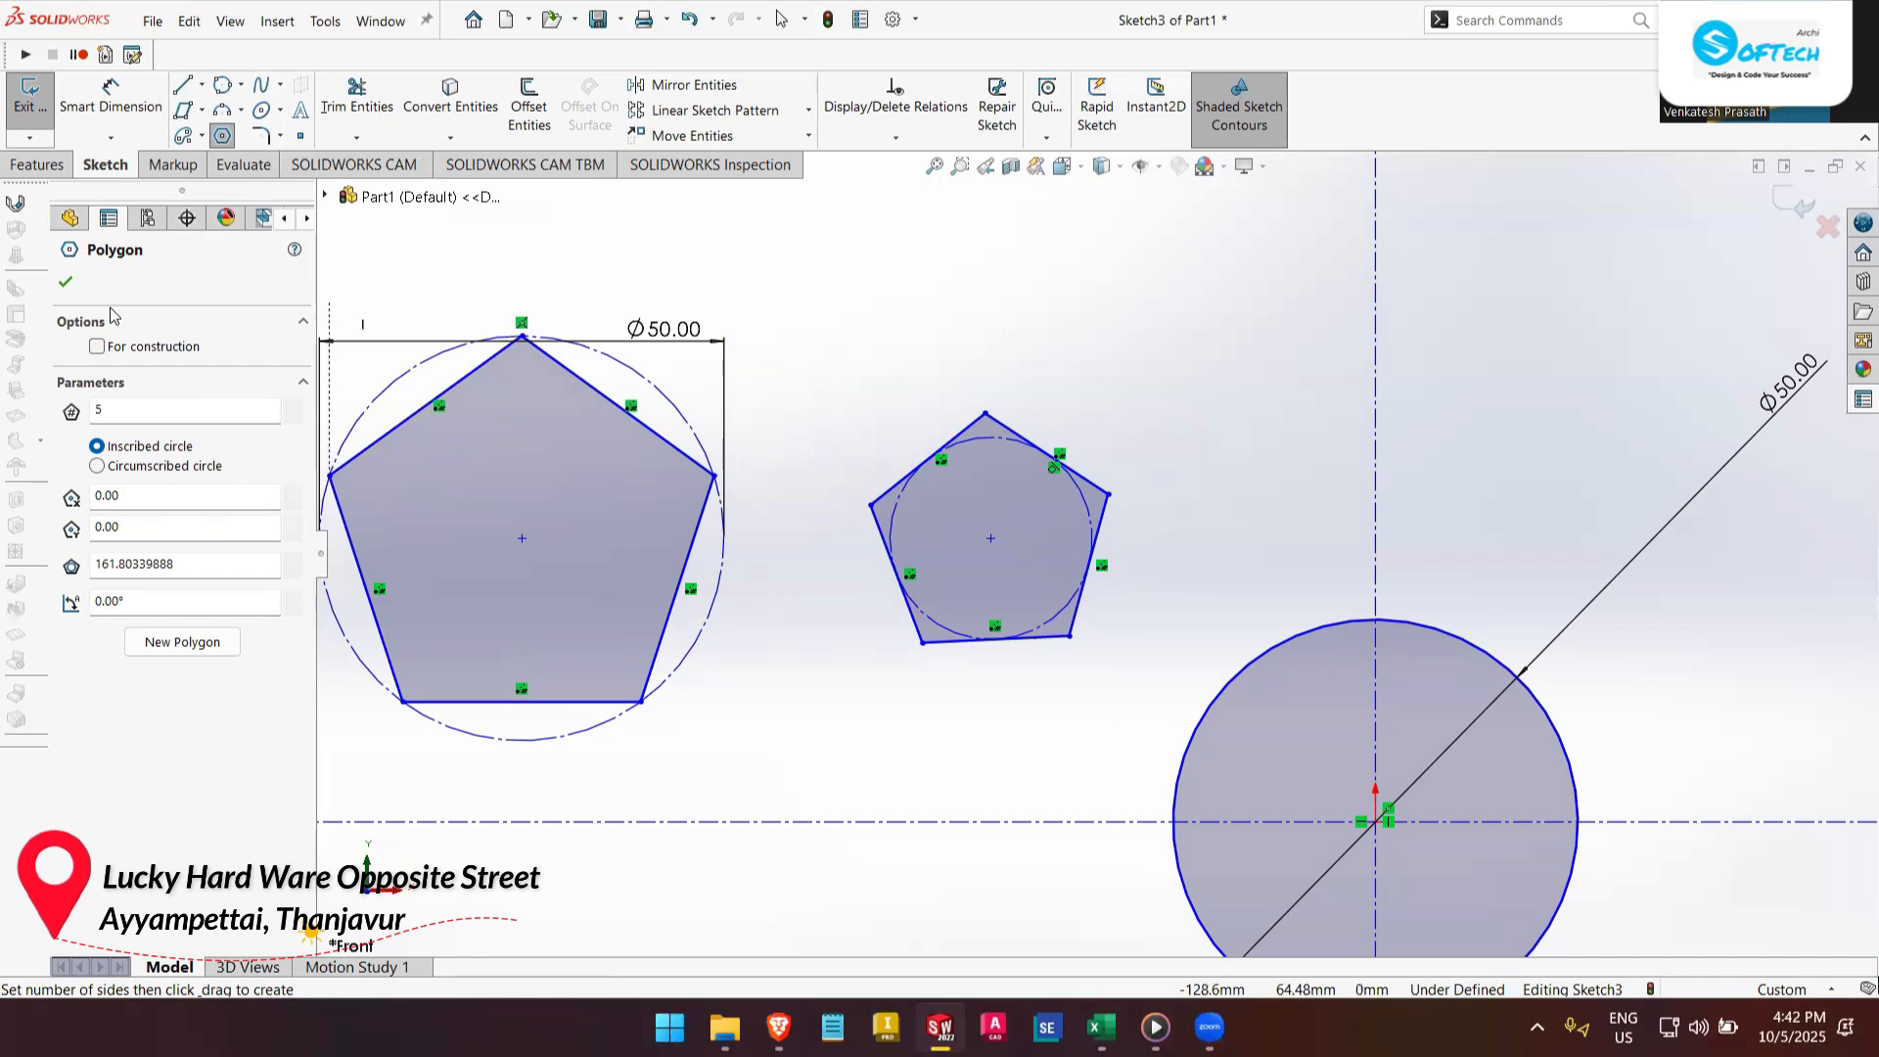
{"action": "left_click", "coordinate": [66, 279]}
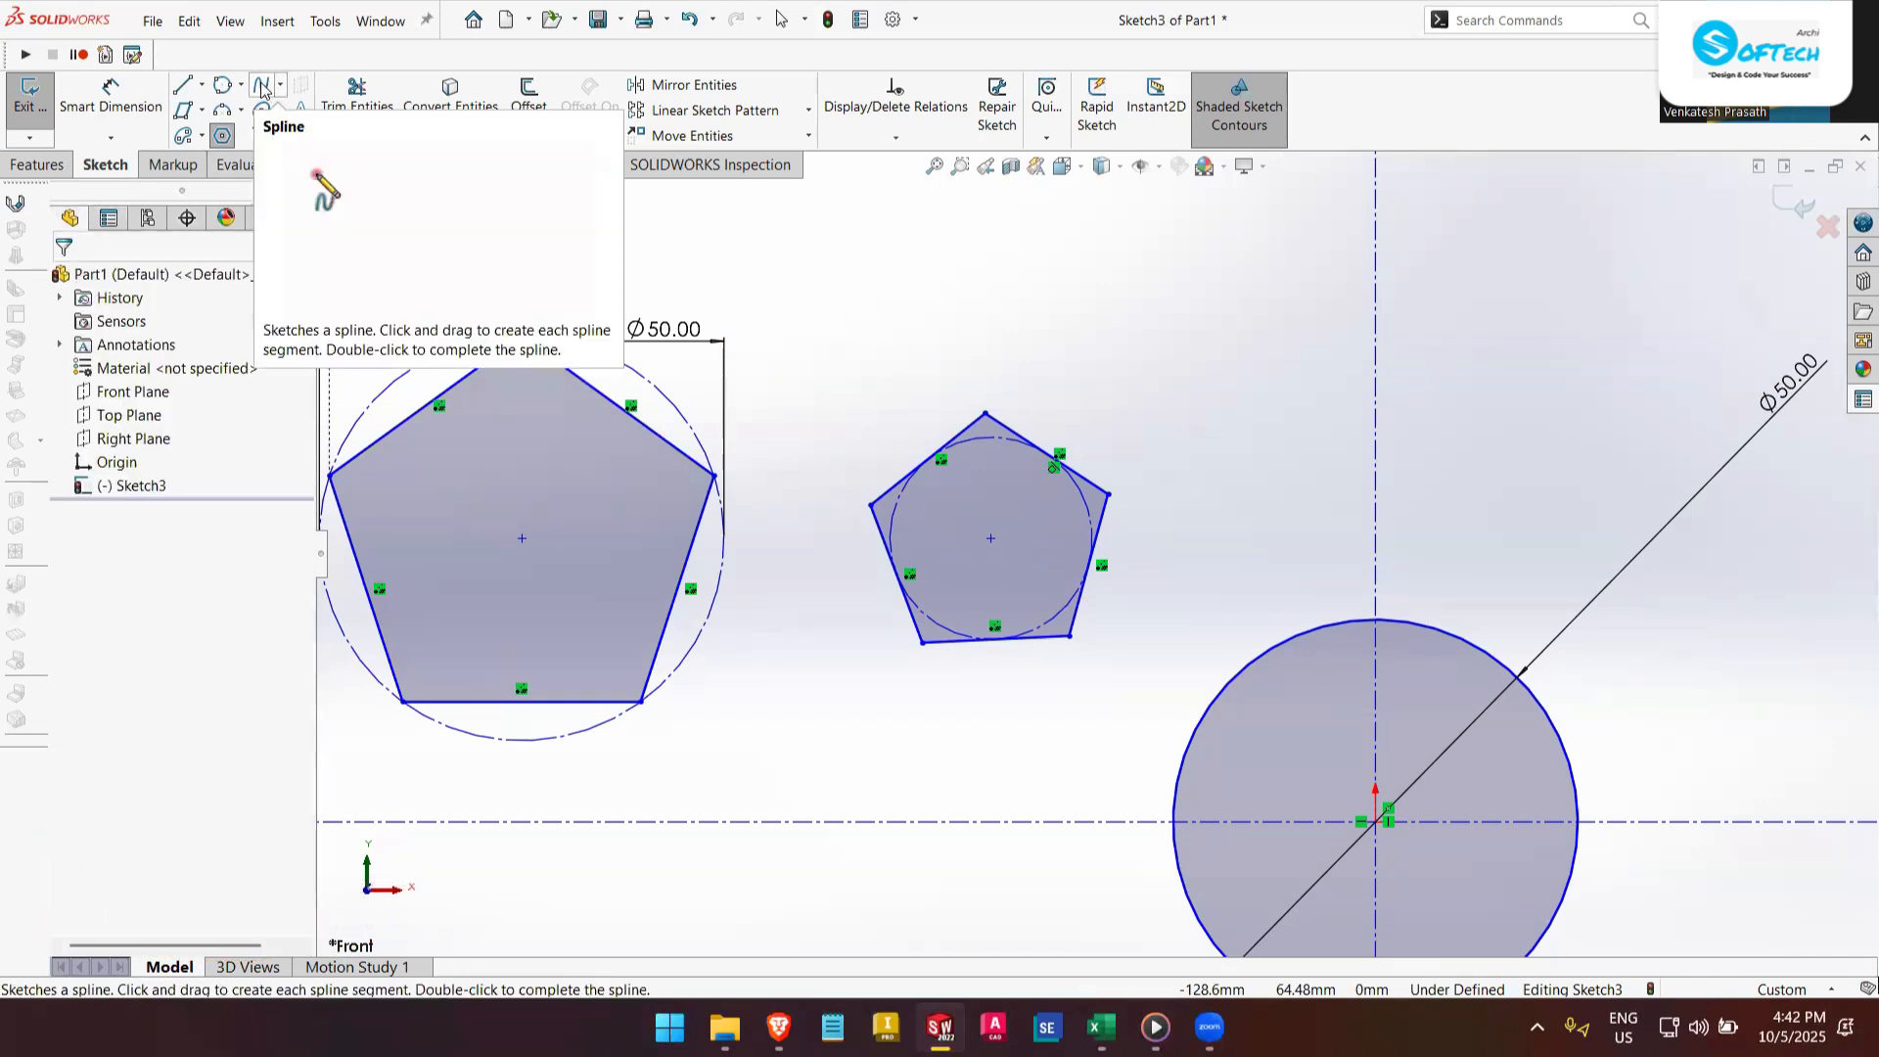
- Sketch a wavy open spline through seven points, running from left of the larger pentagon over both pentagons
{"action": "left_click", "coordinate": [262, 88]}
{"action": "scroll", "coordinate": [832, 338], "scroll_direction": "up", "scroll_amount": 2}
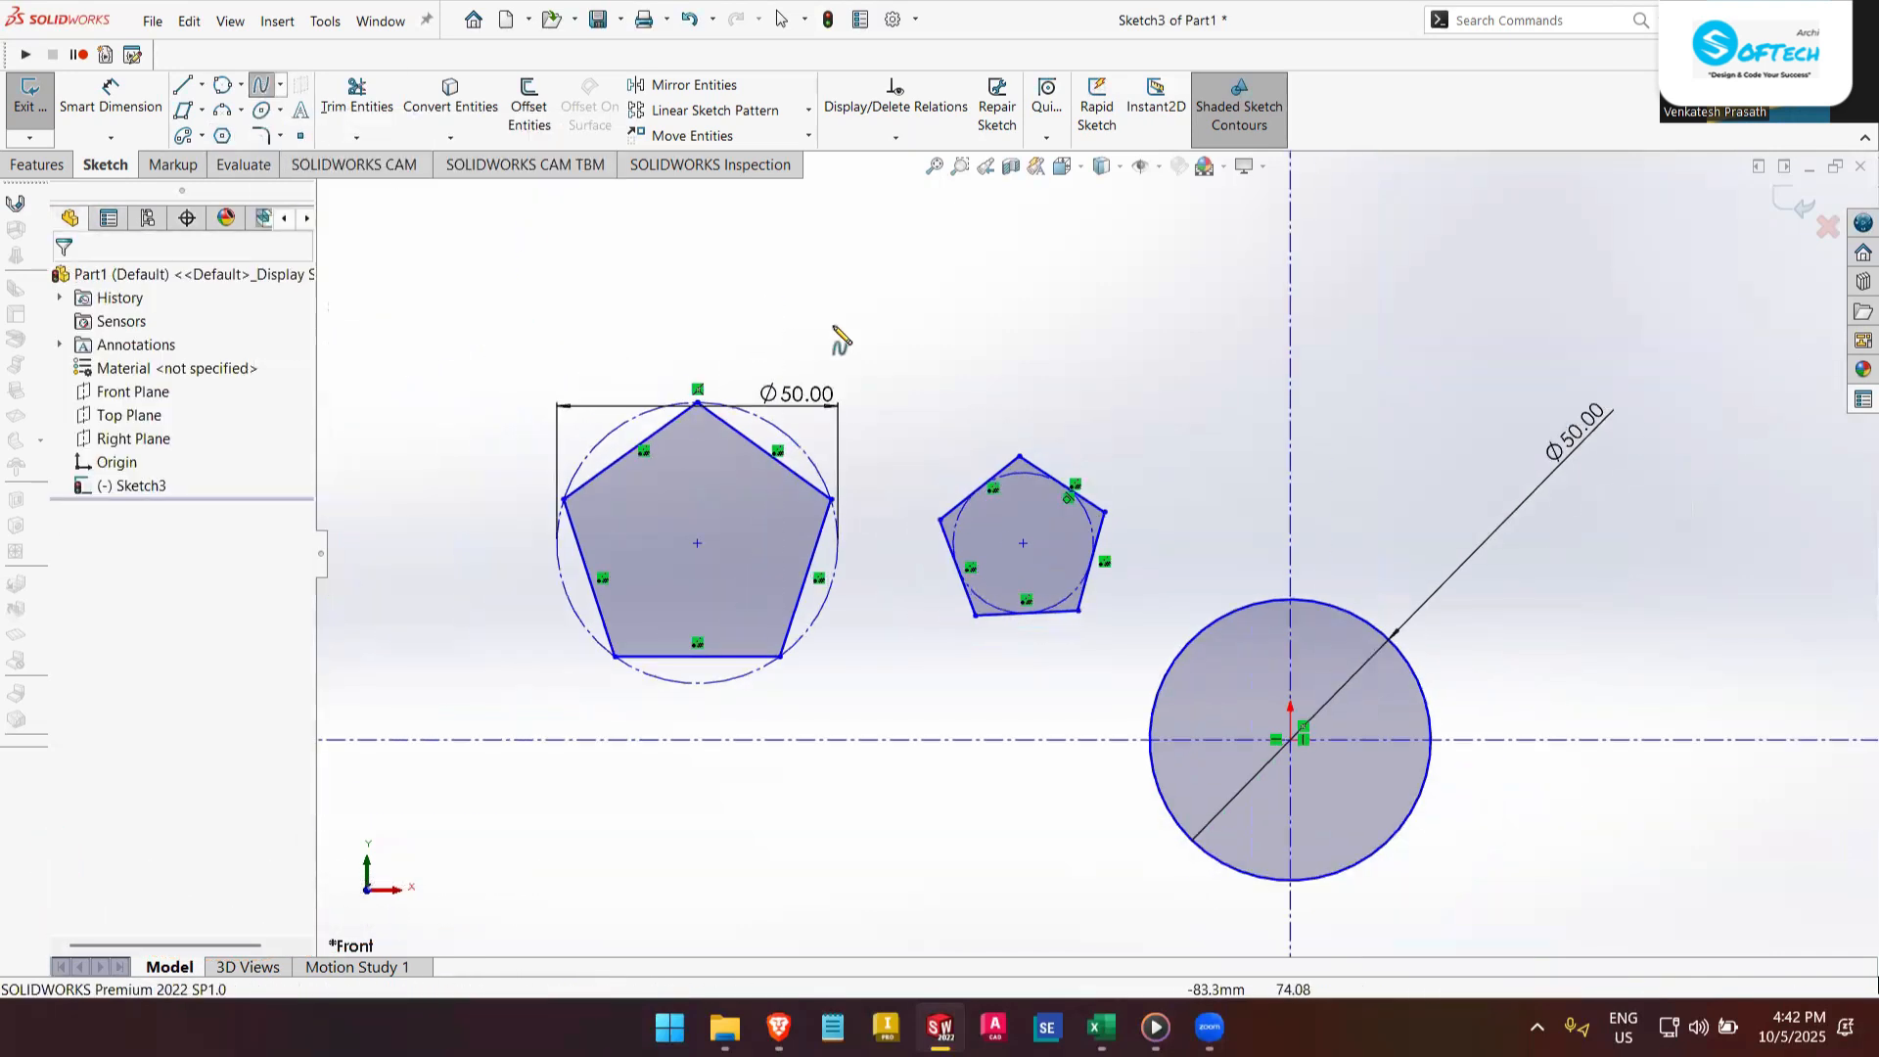
{"action": "left_click", "coordinate": [536, 468]}
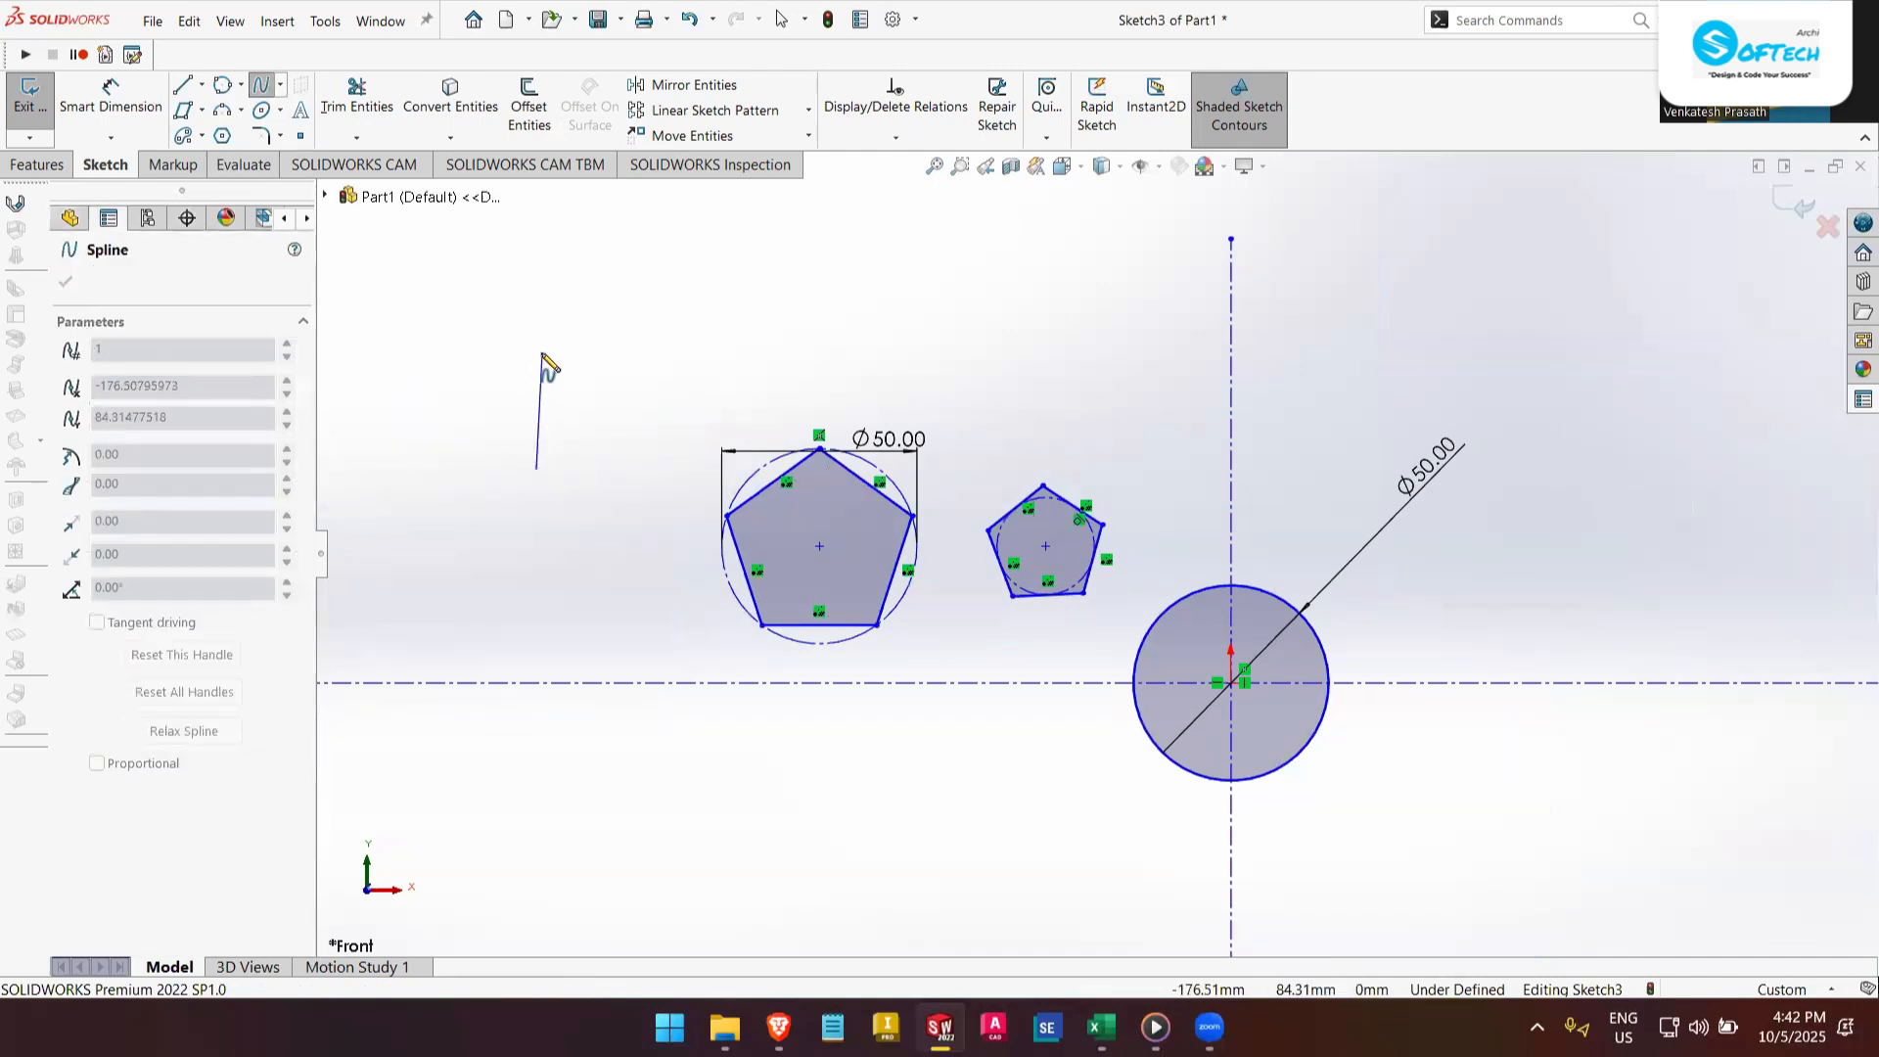
{"action": "left_click", "coordinate": [543, 354]}
{"action": "left_click", "coordinate": [610, 334]}
{"action": "left_click", "coordinate": [688, 359]}
{"action": "left_click", "coordinate": [833, 378]}
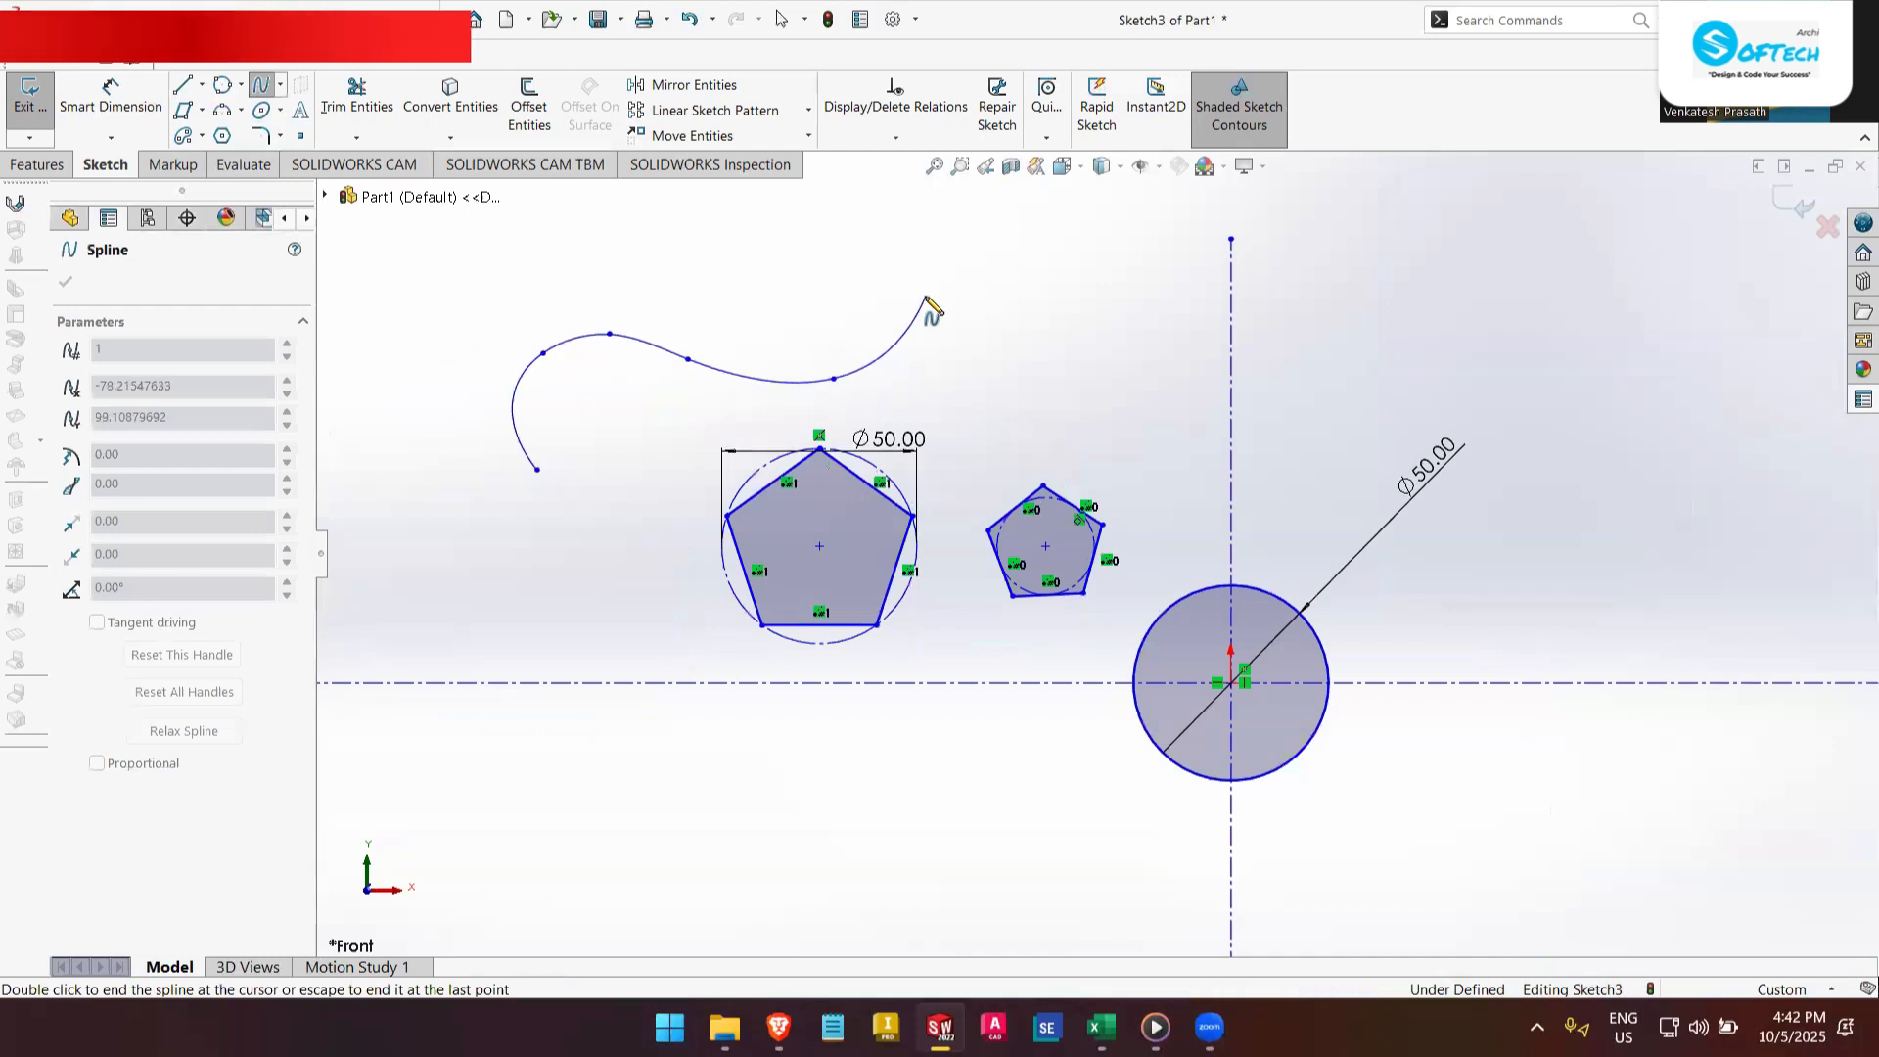
{"action": "left_click", "coordinate": [926, 295]}
{"action": "left_click", "coordinate": [1112, 320]}
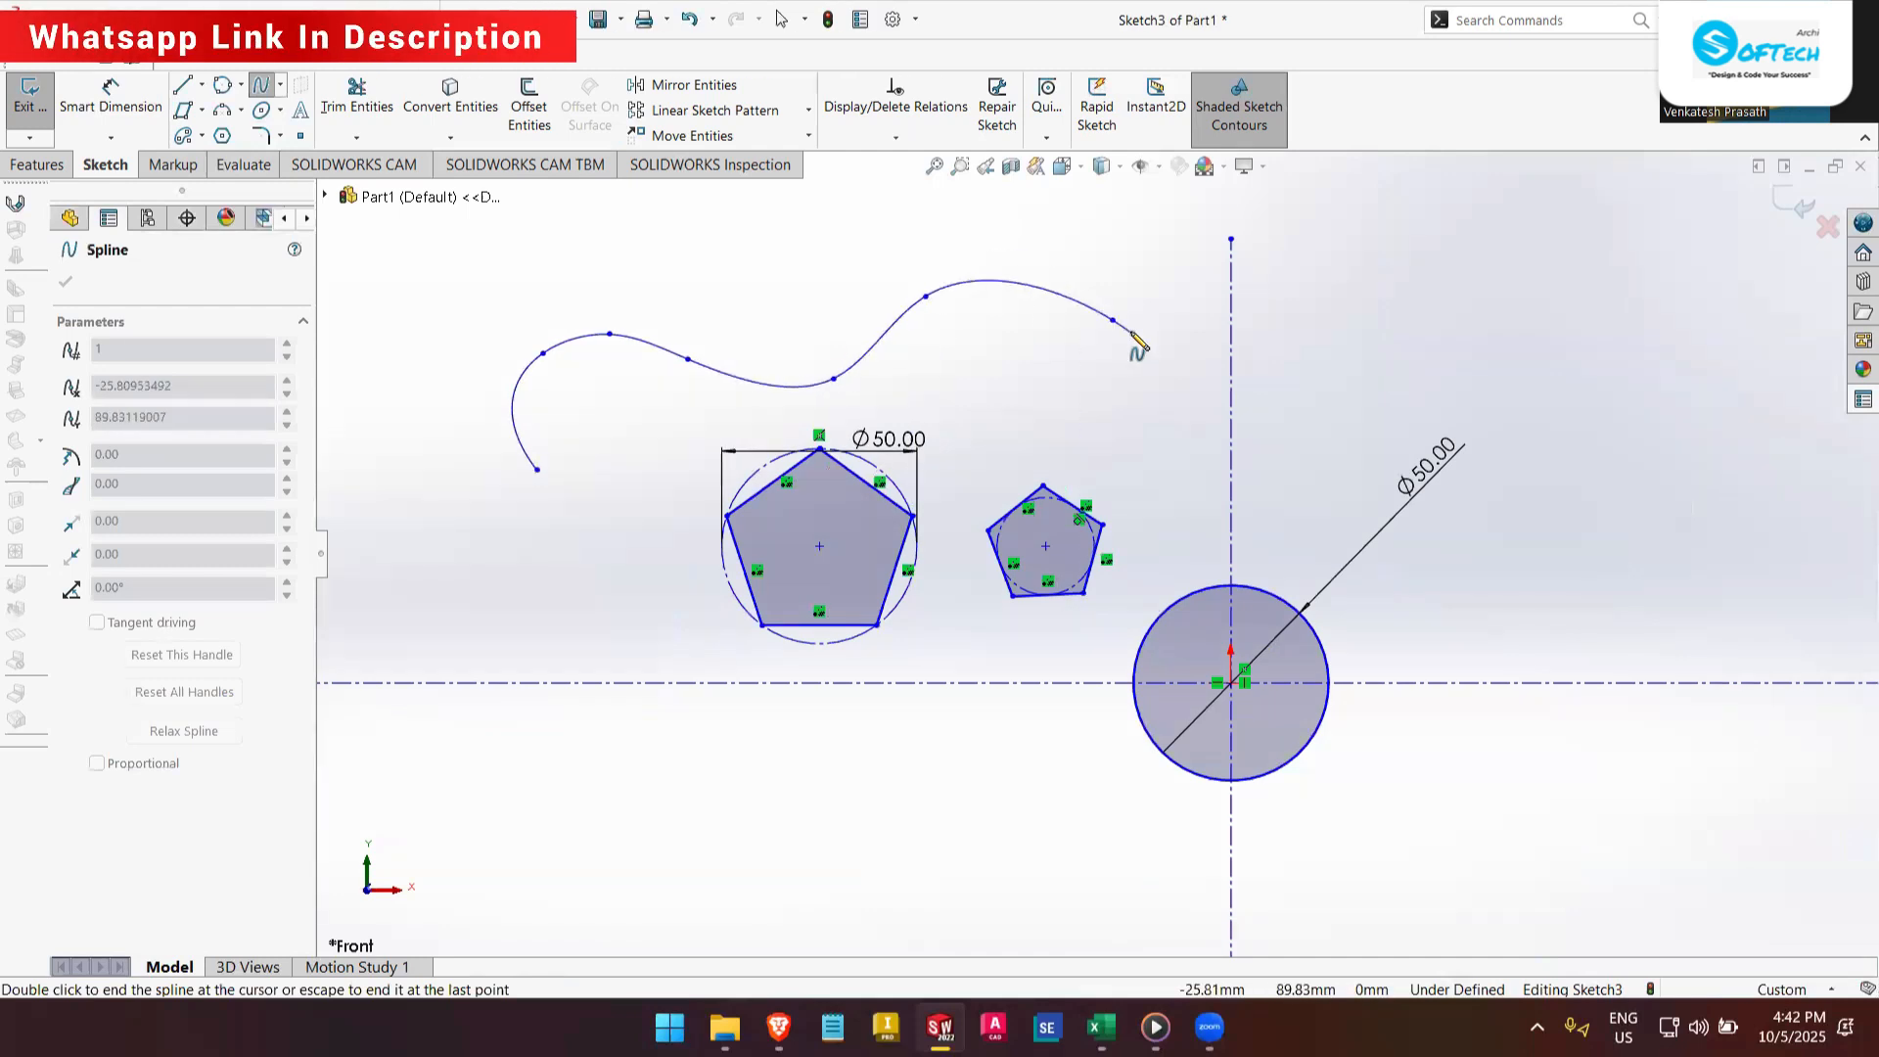
{"action": "right_click", "coordinate": [1135, 340]}
{"action": "left_click", "coordinate": [1169, 351]}
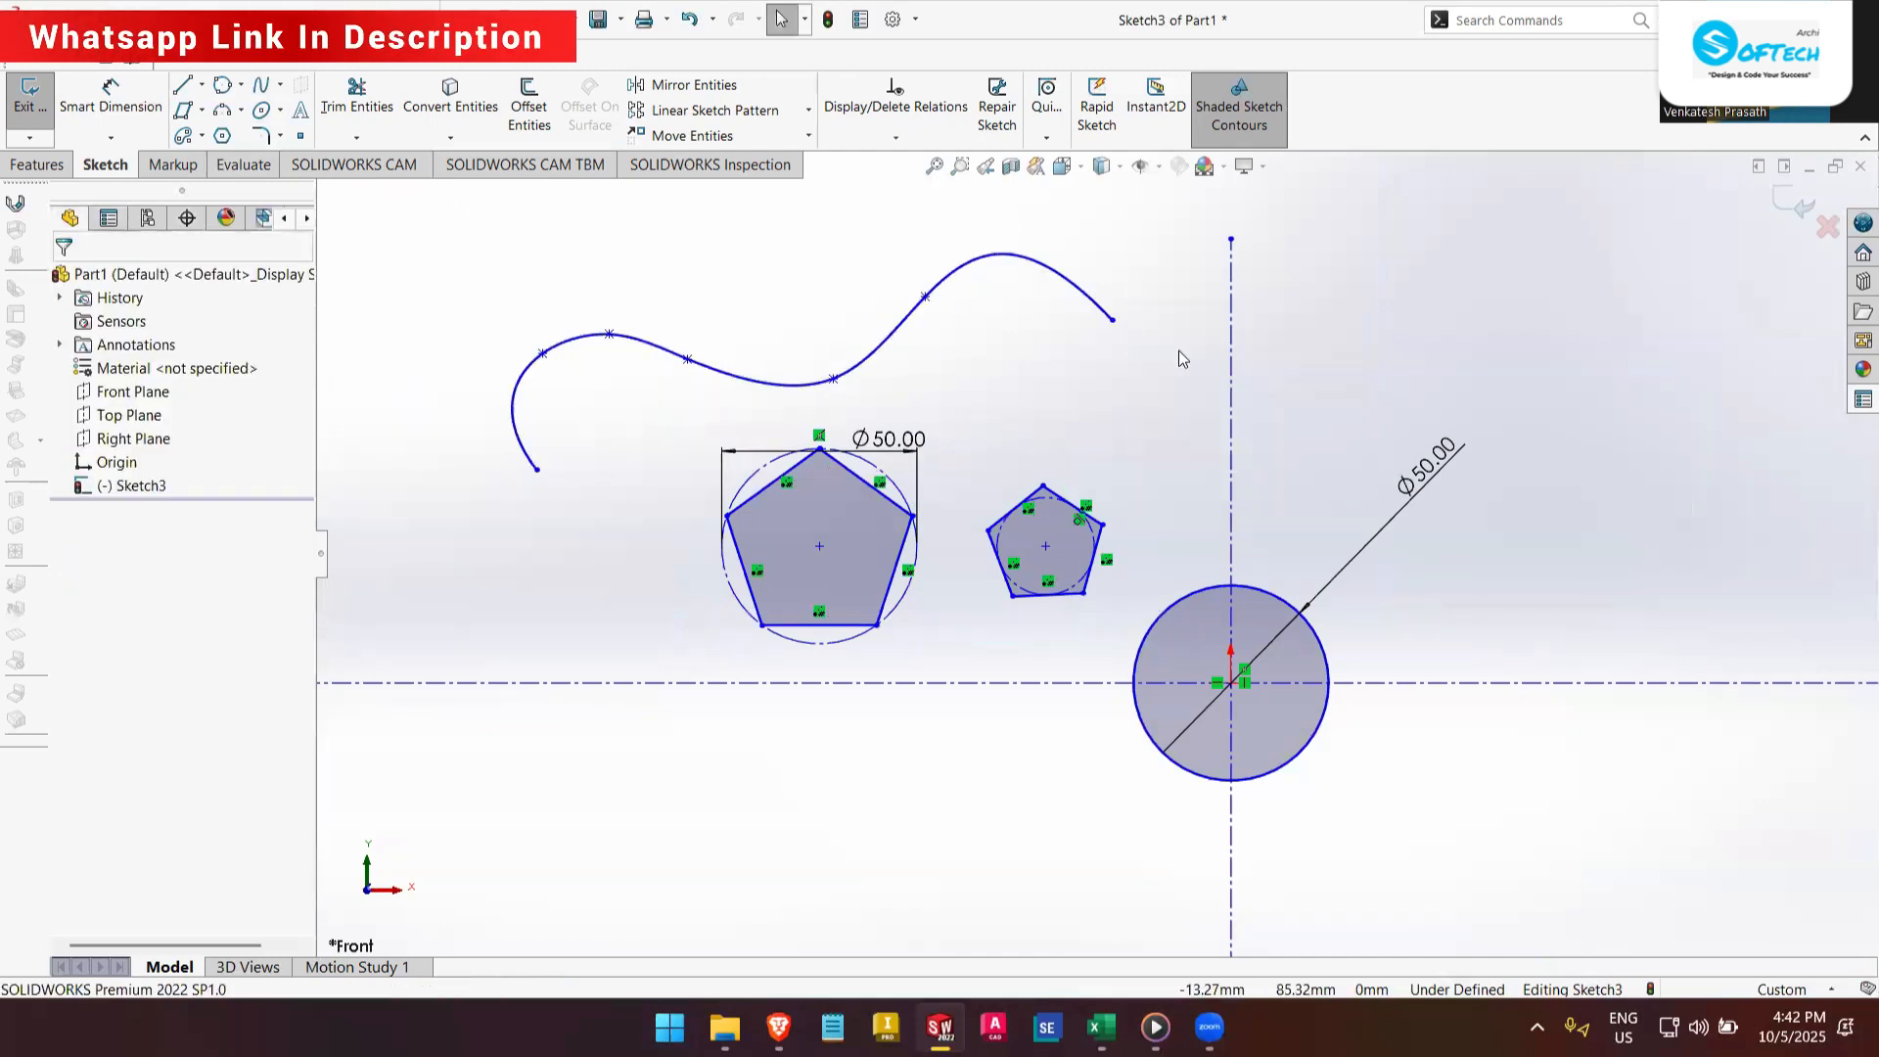
- Reshape the spline with the tangent handles at its fourth, fifth and sixth points, and delete the spline
{"action": "left_click", "coordinate": [928, 297]}
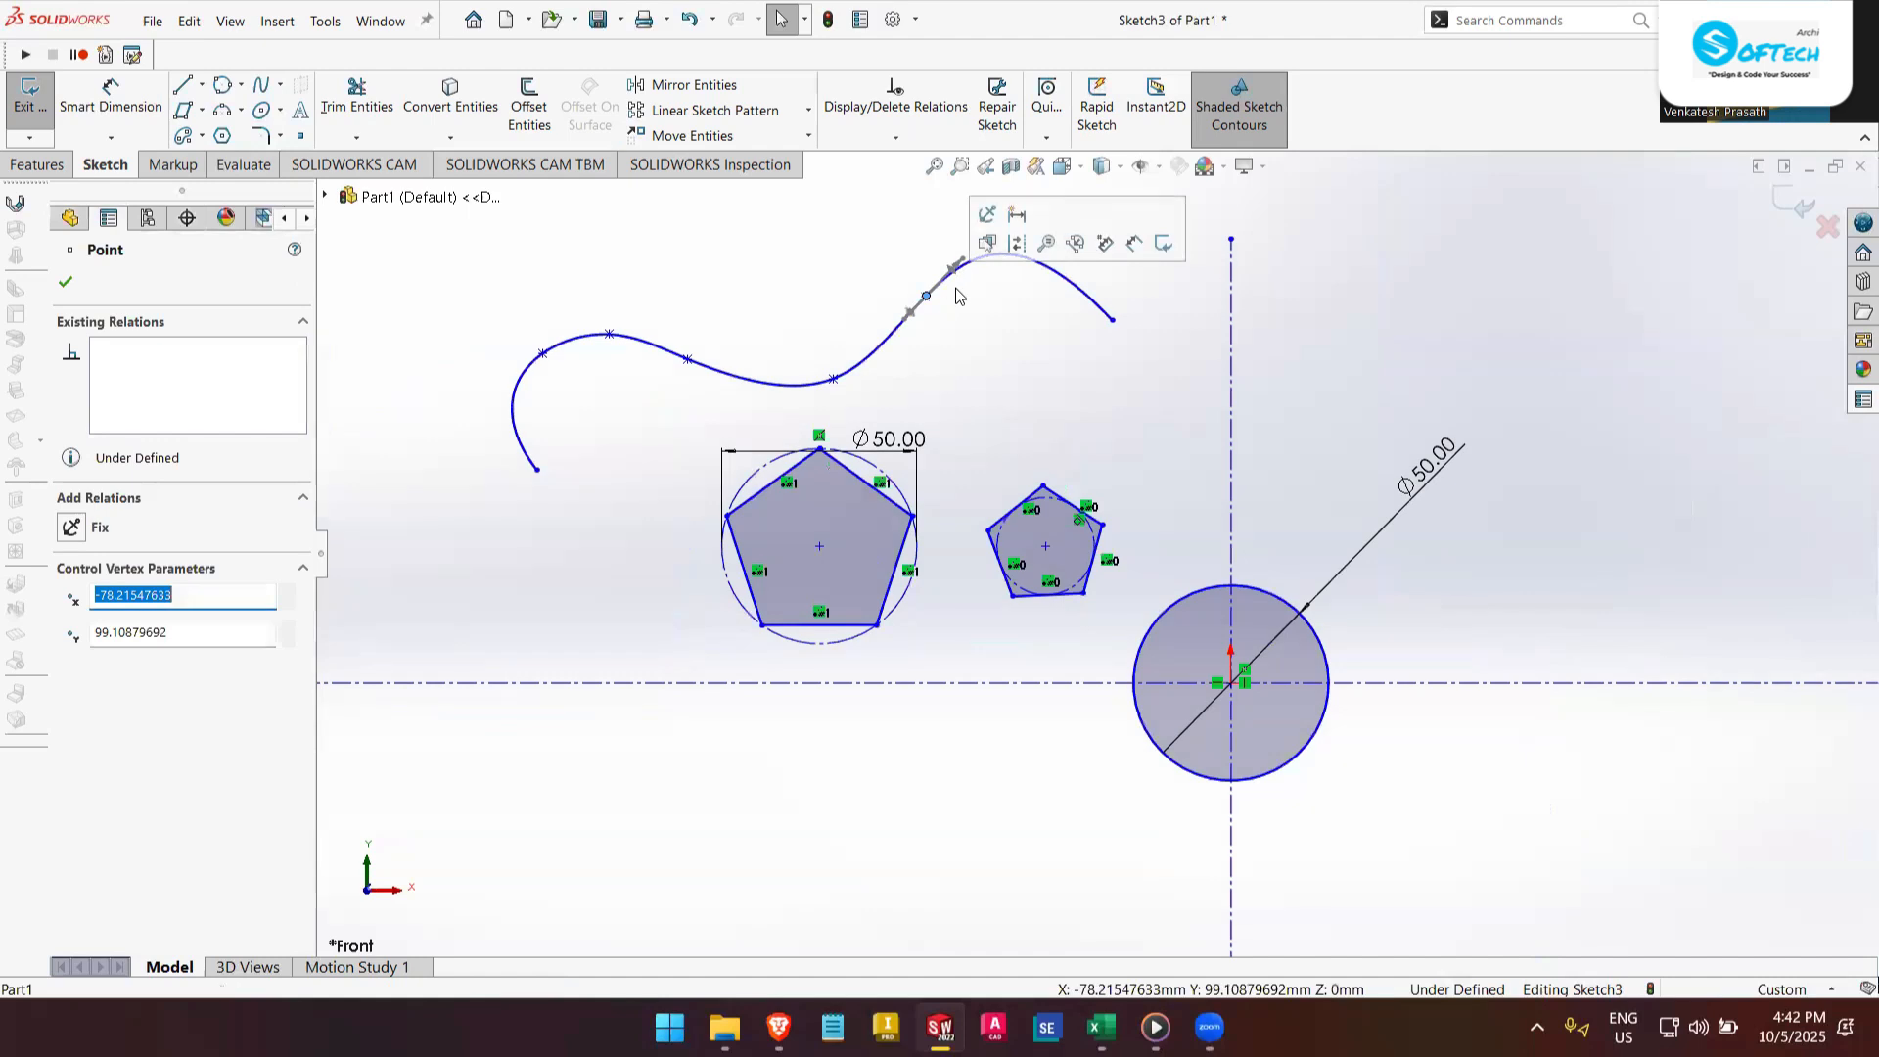
{"action": "mouse_move", "coordinate": [961, 264]}
{"action": "left_mouse_down"}
{"action": "mouse_move", "coordinate": [905, 279]}
{"action": "mouse_move", "coordinate": [922, 244]}
{"action": "mouse_move", "coordinate": [945, 291]}
{"action": "left_mouse_up"}
{"action": "left_click", "coordinate": [833, 381]}
{"action": "left_click_drag", "start_coordinate": [807, 395], "coordinate": [849, 401]}
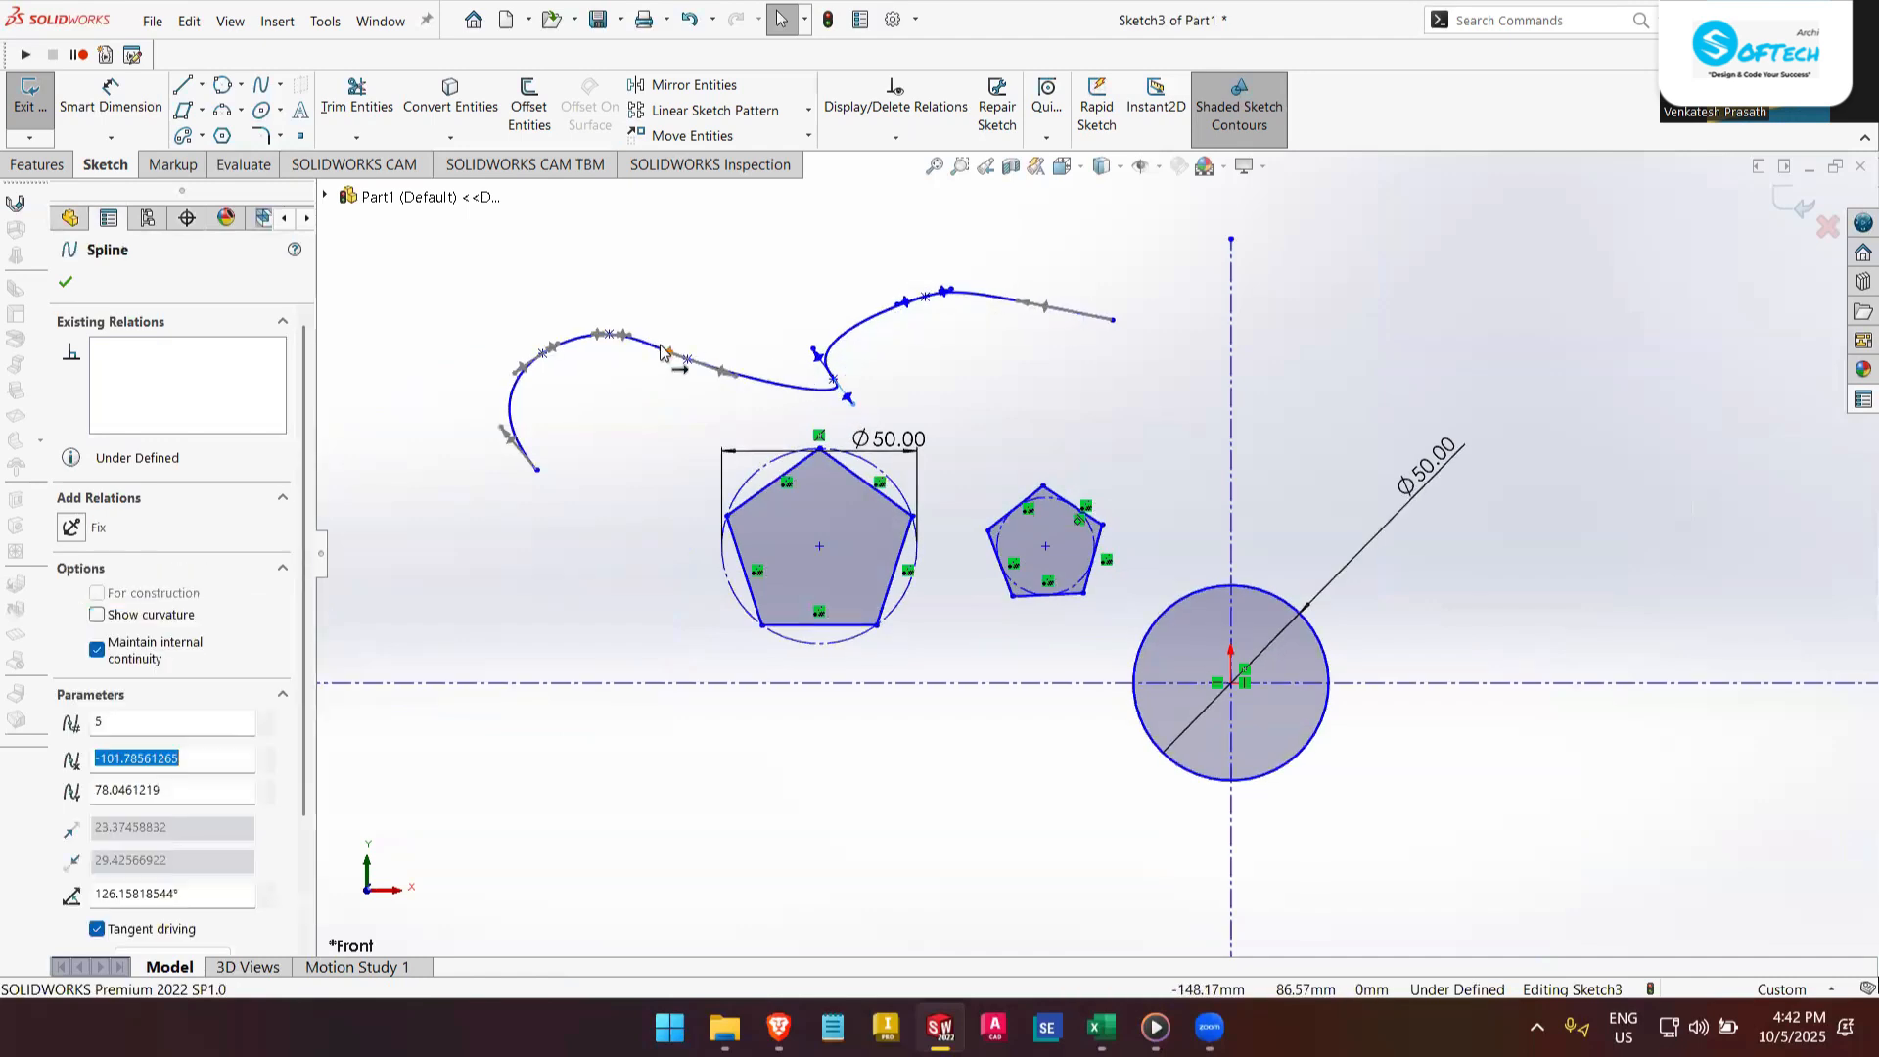
{"action": "left_click_drag", "start_coordinate": [674, 358], "coordinate": [691, 343]}
{"action": "left_click", "coordinate": [1027, 340]}
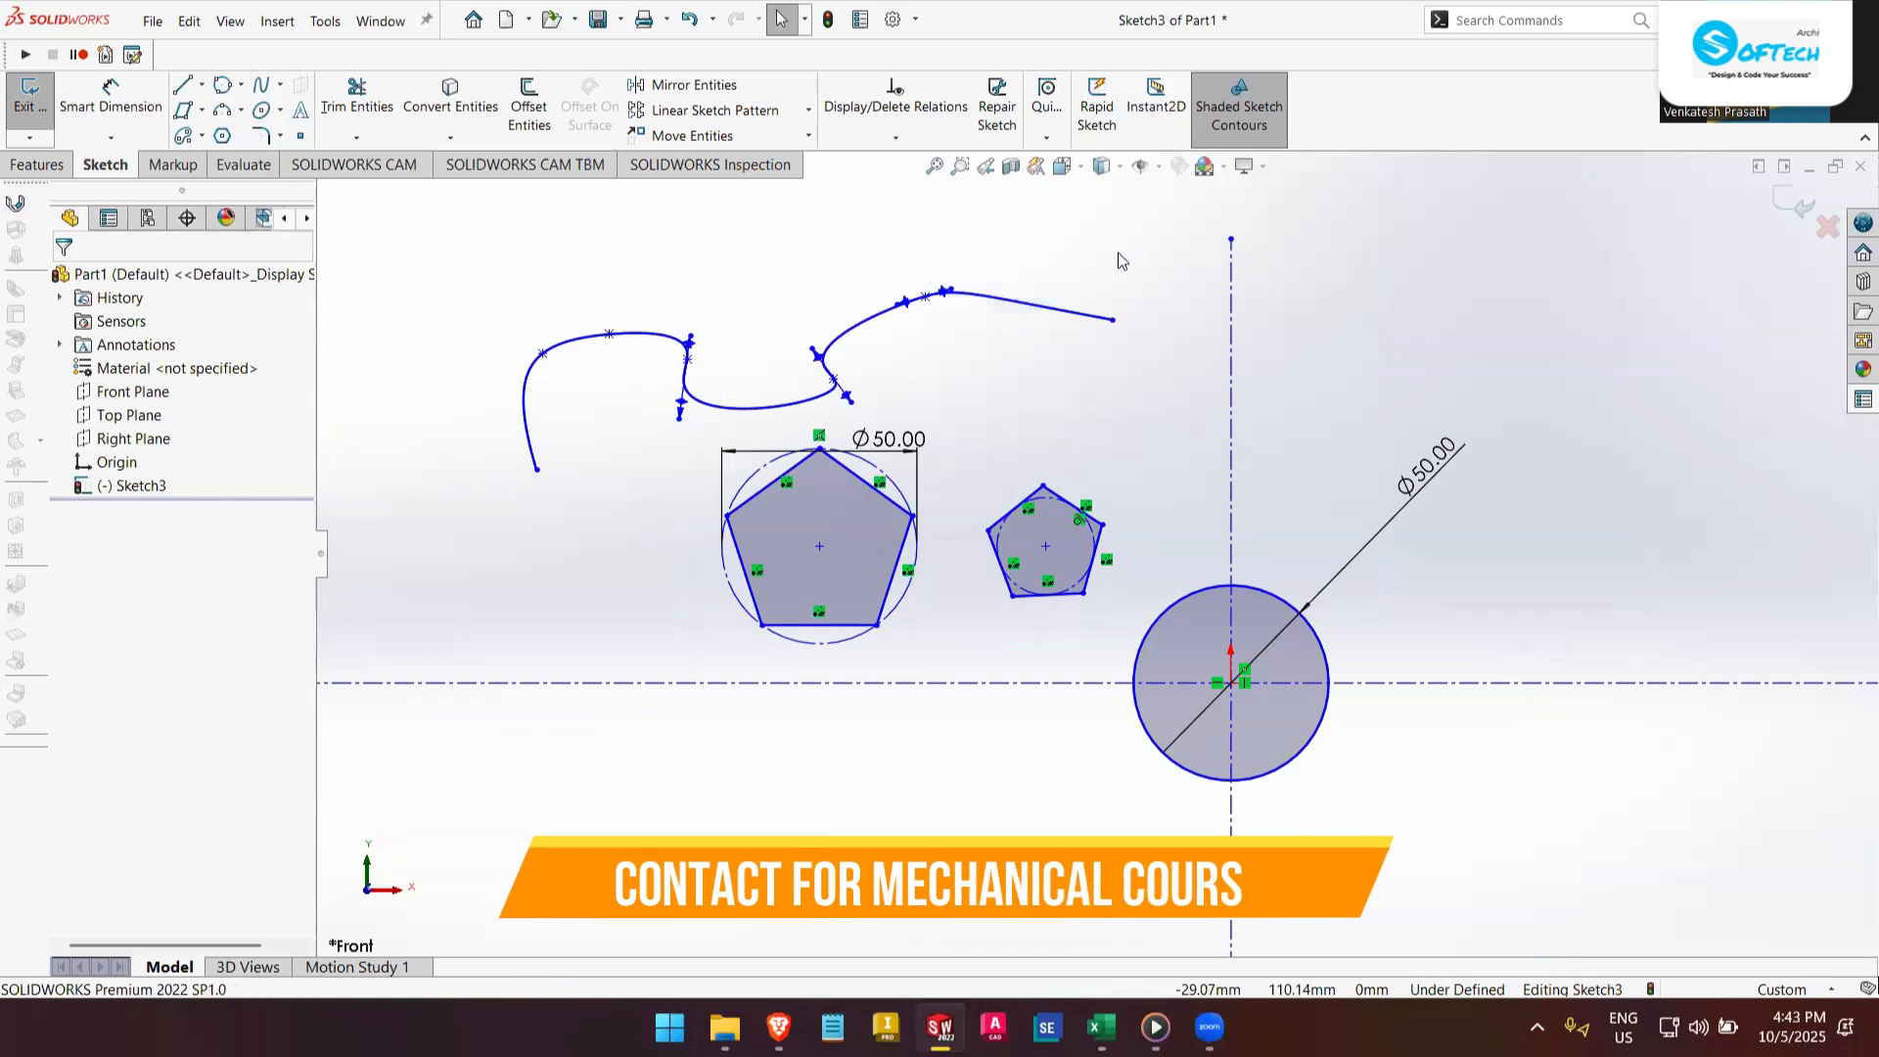
{"action": "left_click", "coordinate": [1069, 326]}
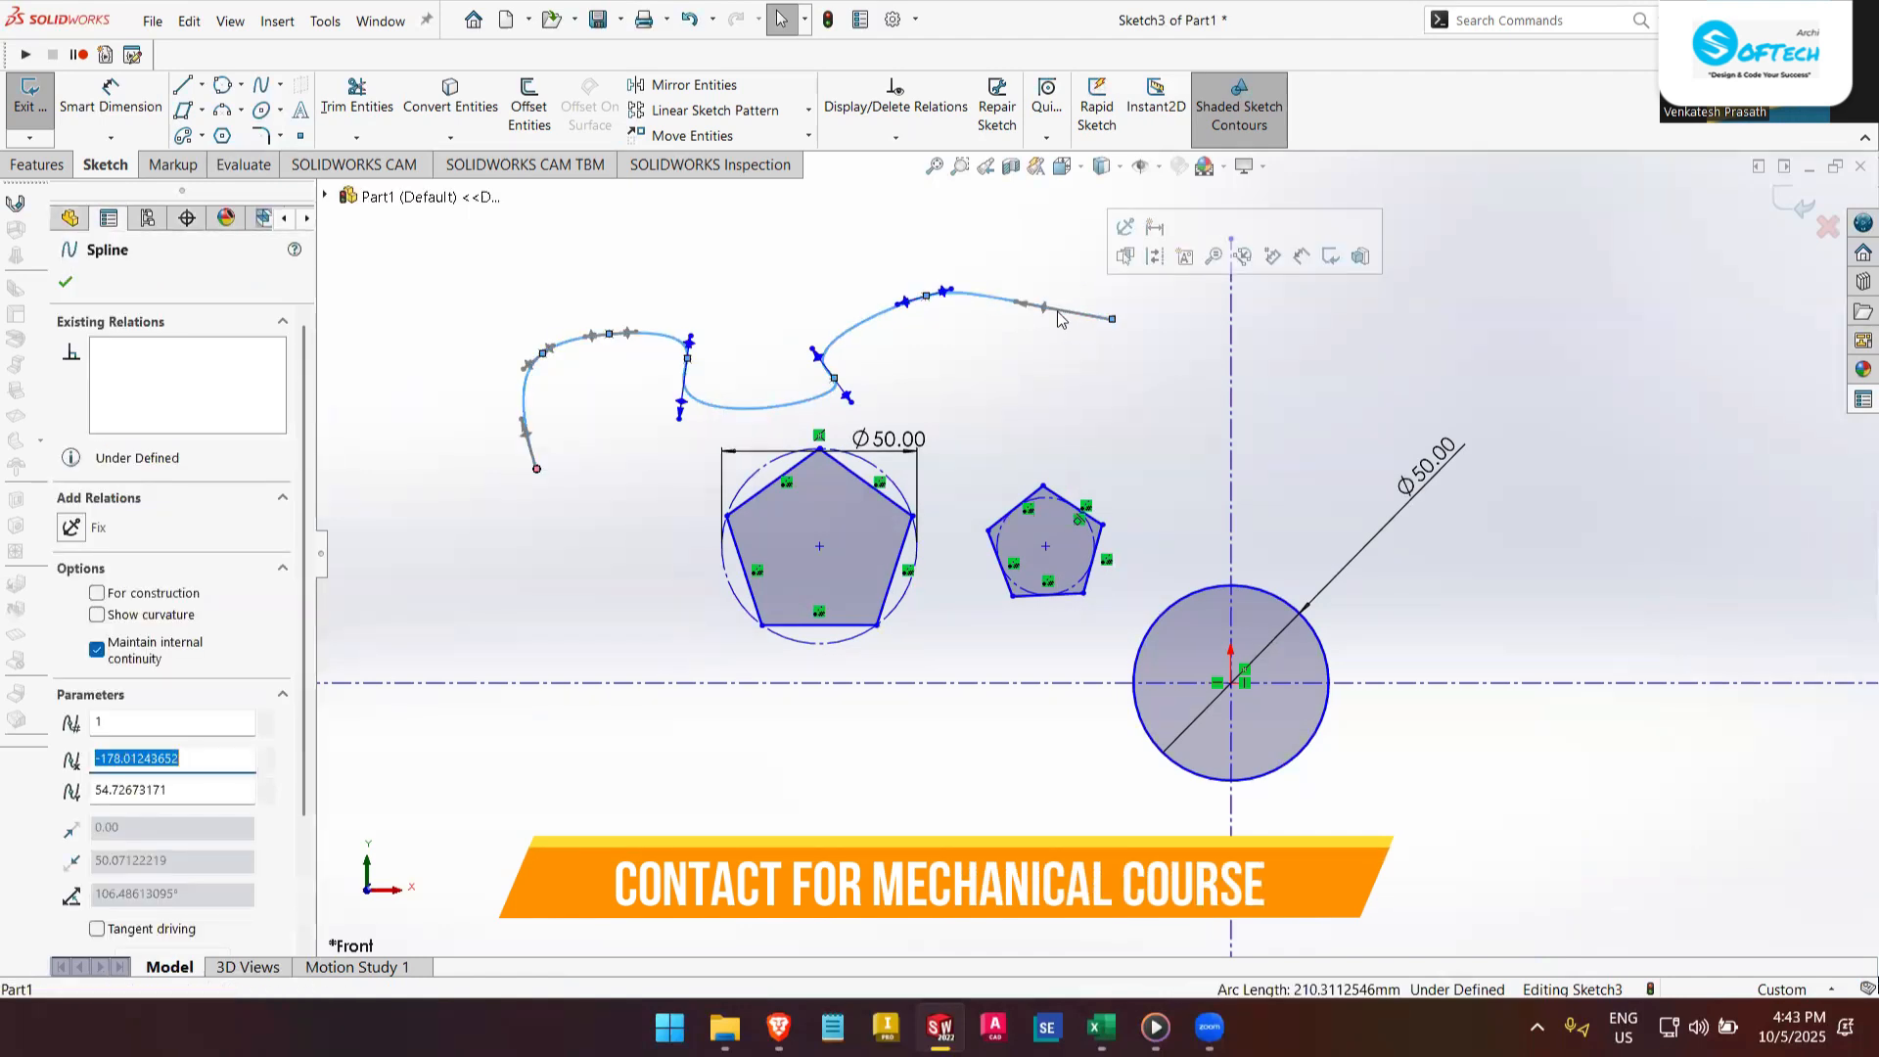
{"action": "key", "text": "Delete"}
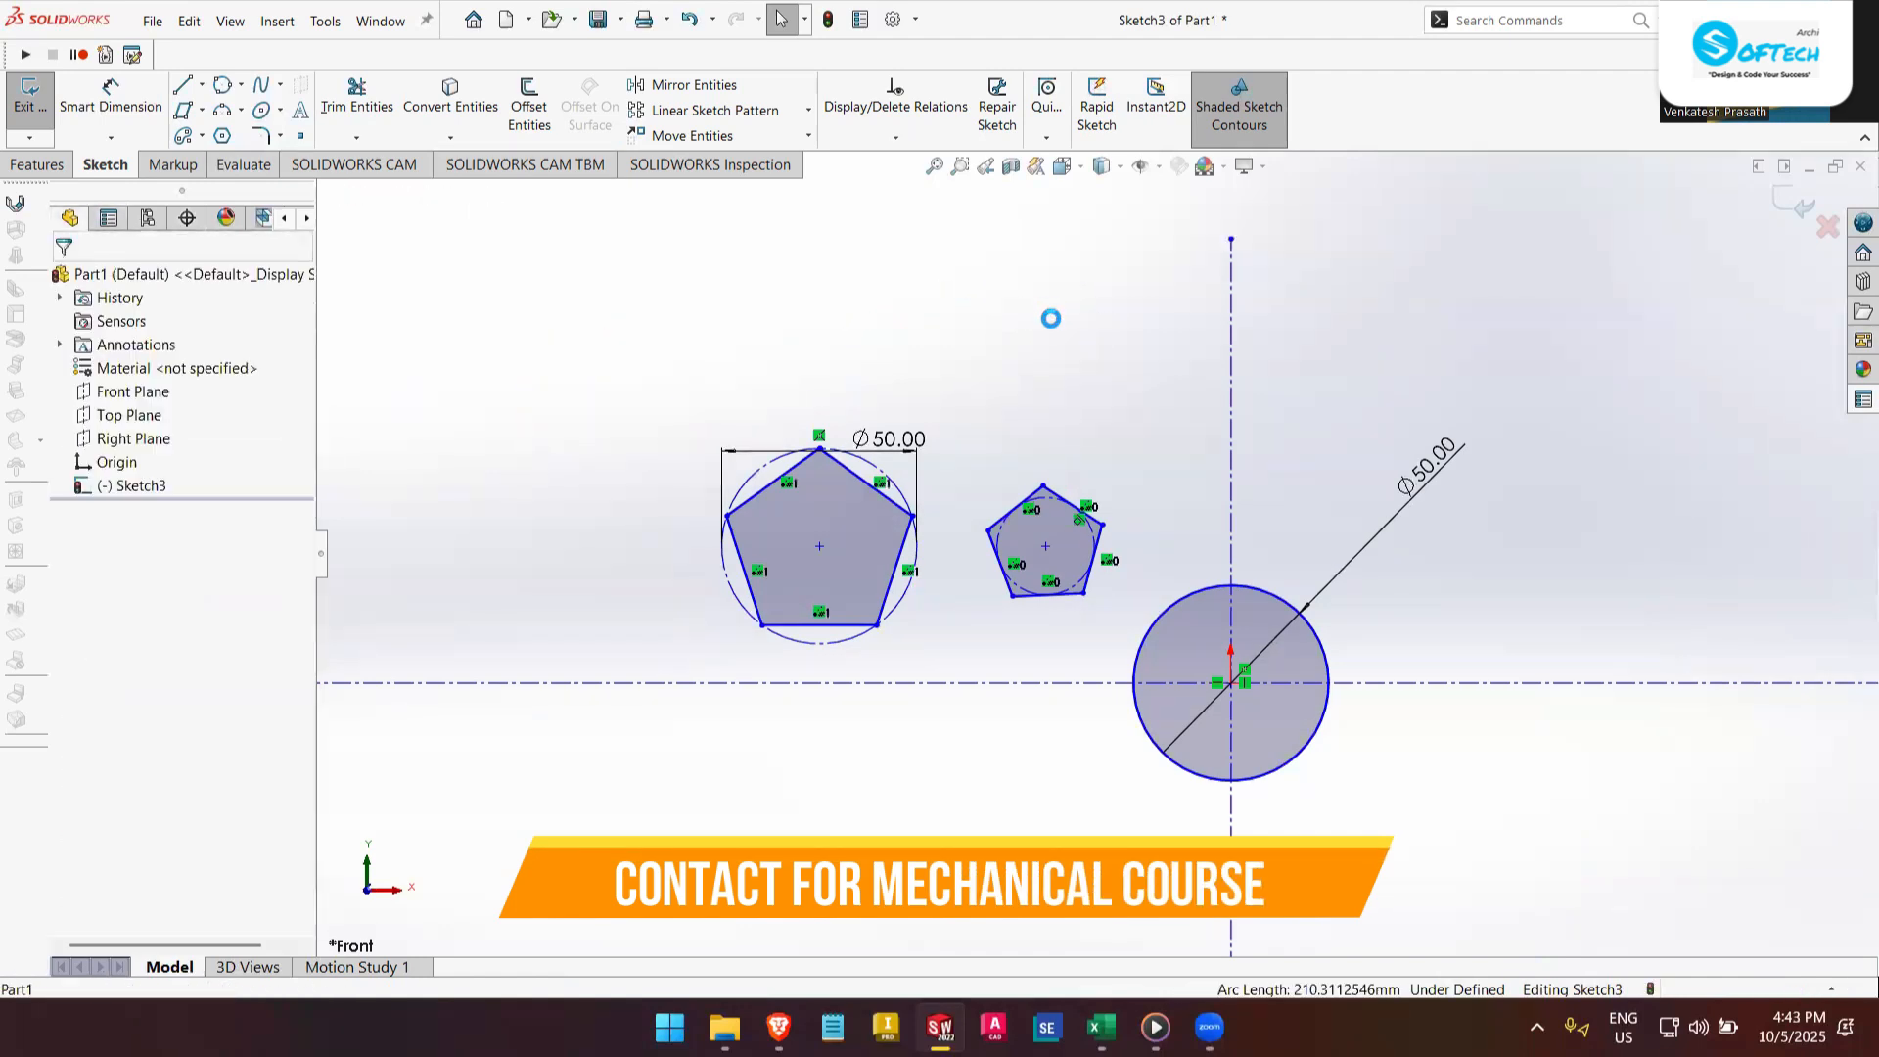
- Sketch a tilted ellipse with radii of about 49.6 mm and 37.3 mm, above and left of the larger pentagon
{"action": "left_click", "coordinate": [283, 113]}
{"action": "left_click", "coordinate": [294, 130]}
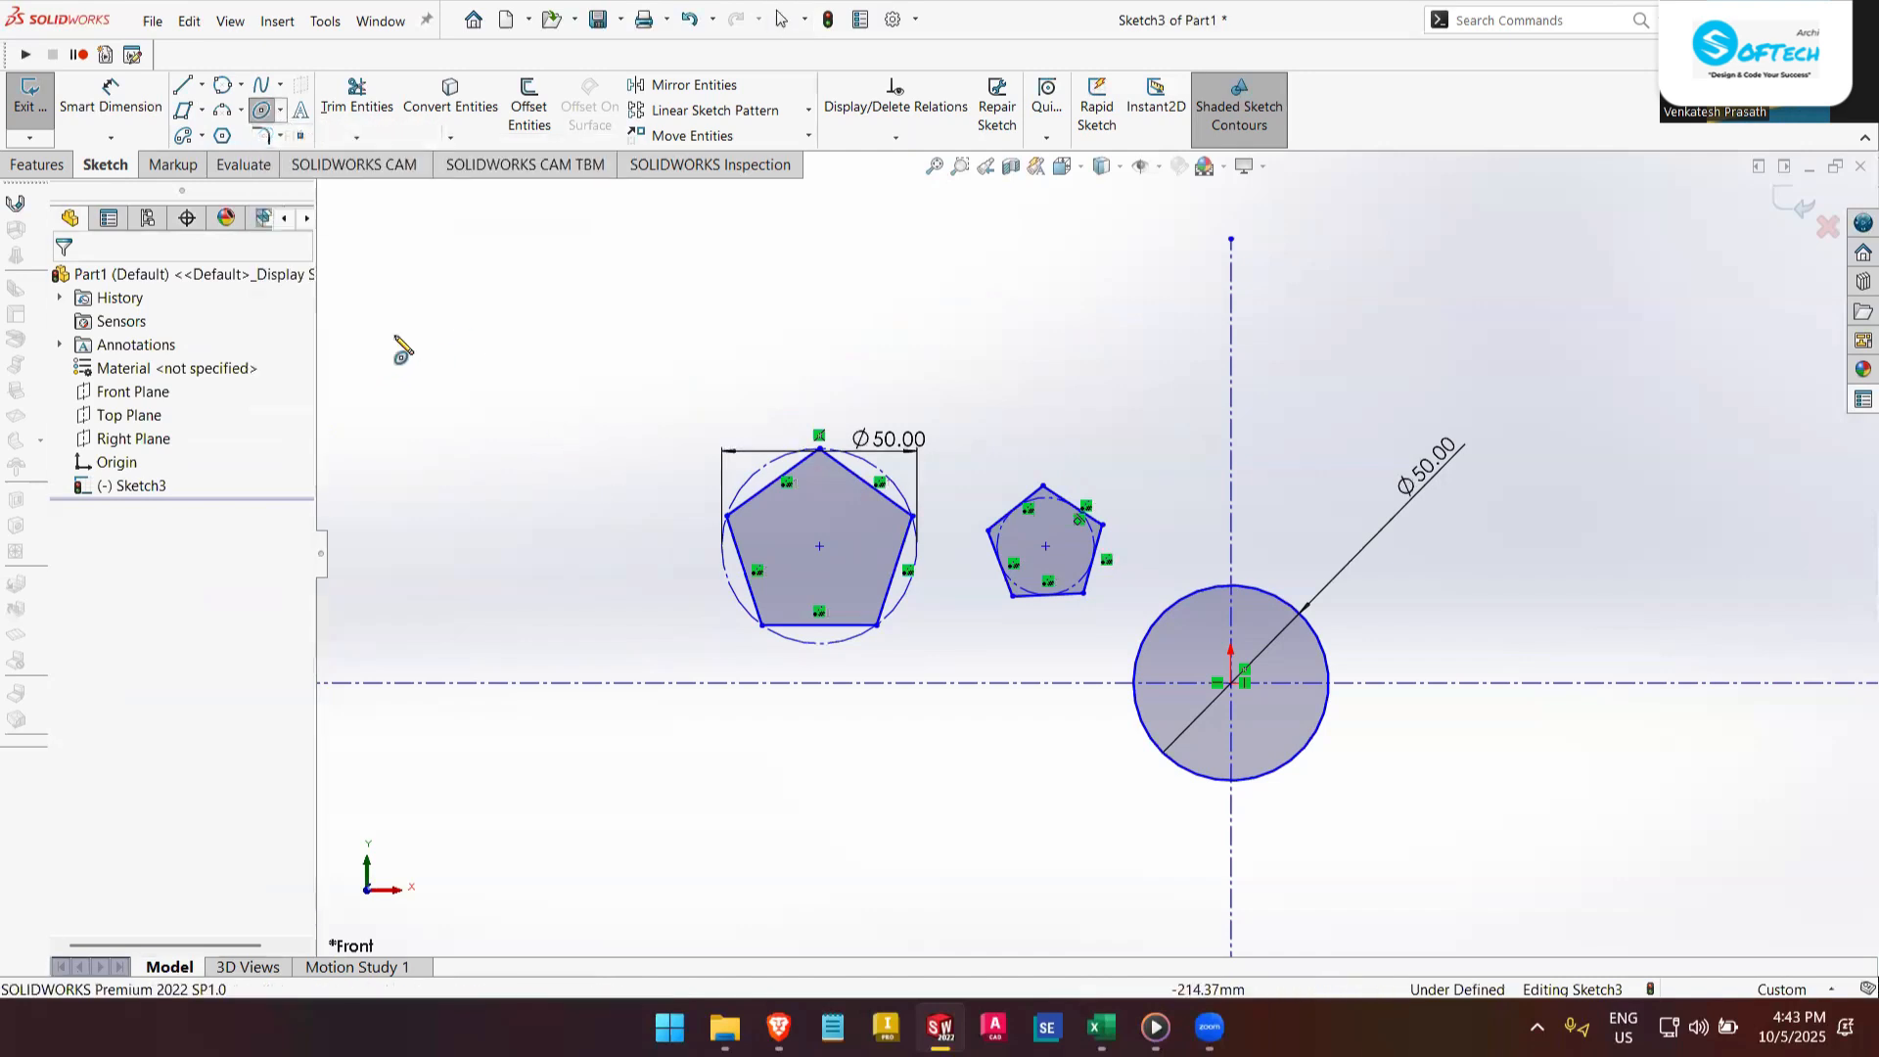
{"action": "left_click", "coordinate": [482, 336]}
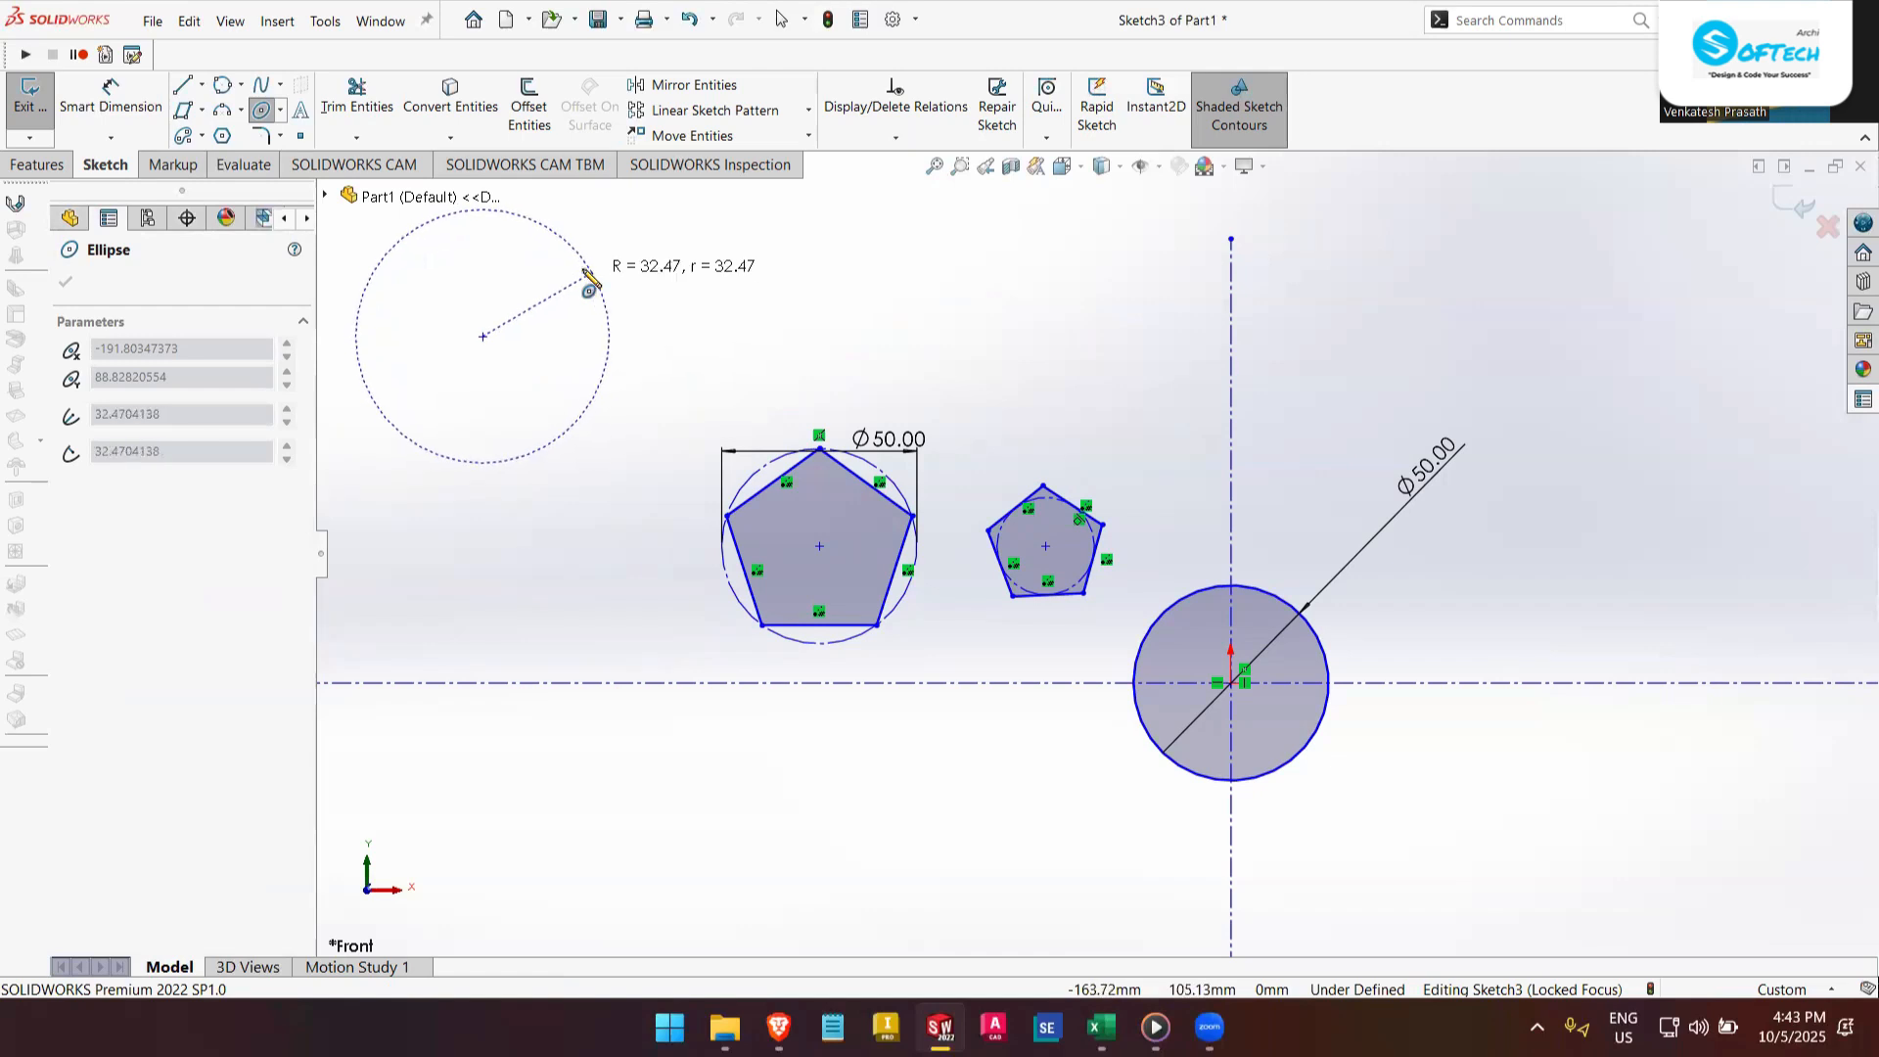
{"action": "left_click", "coordinate": [606, 266]}
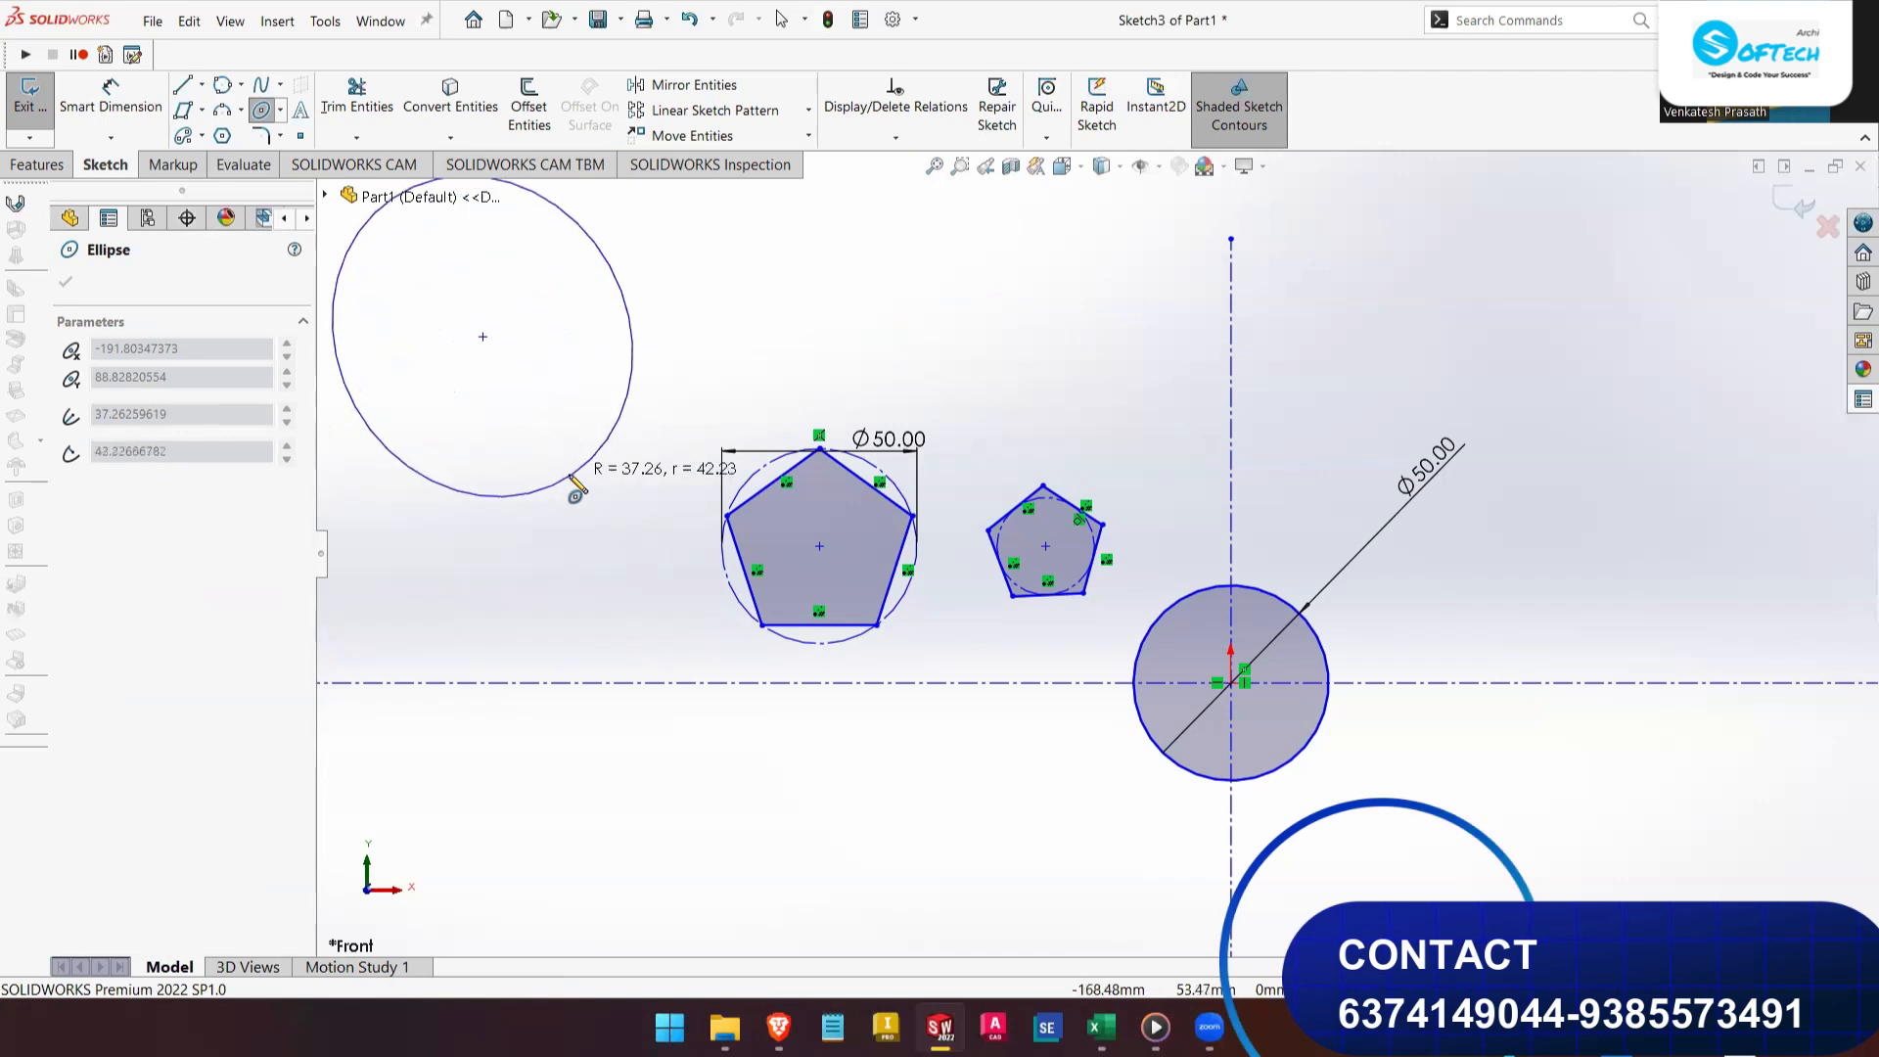
{"action": "left_click", "coordinate": [461, 584]}
{"action": "key", "text": "f"}
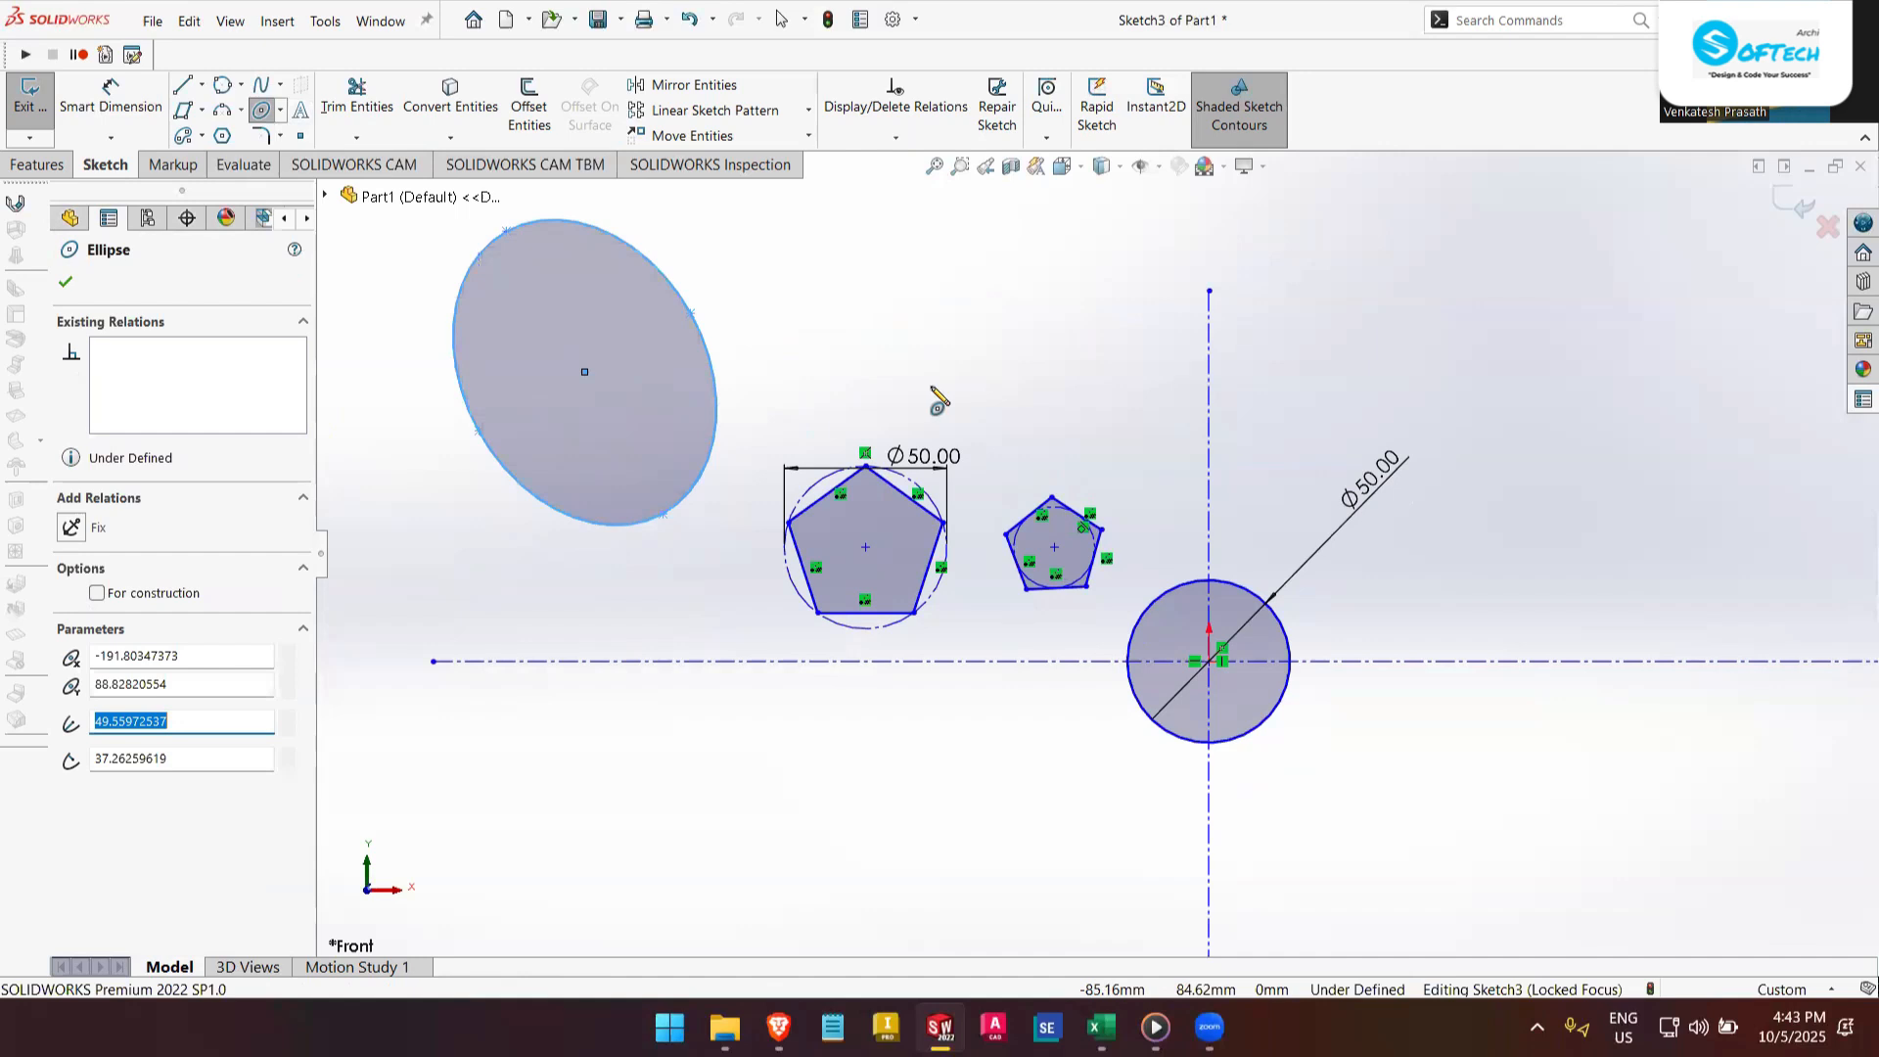
{"action": "key", "text": "Escape"}
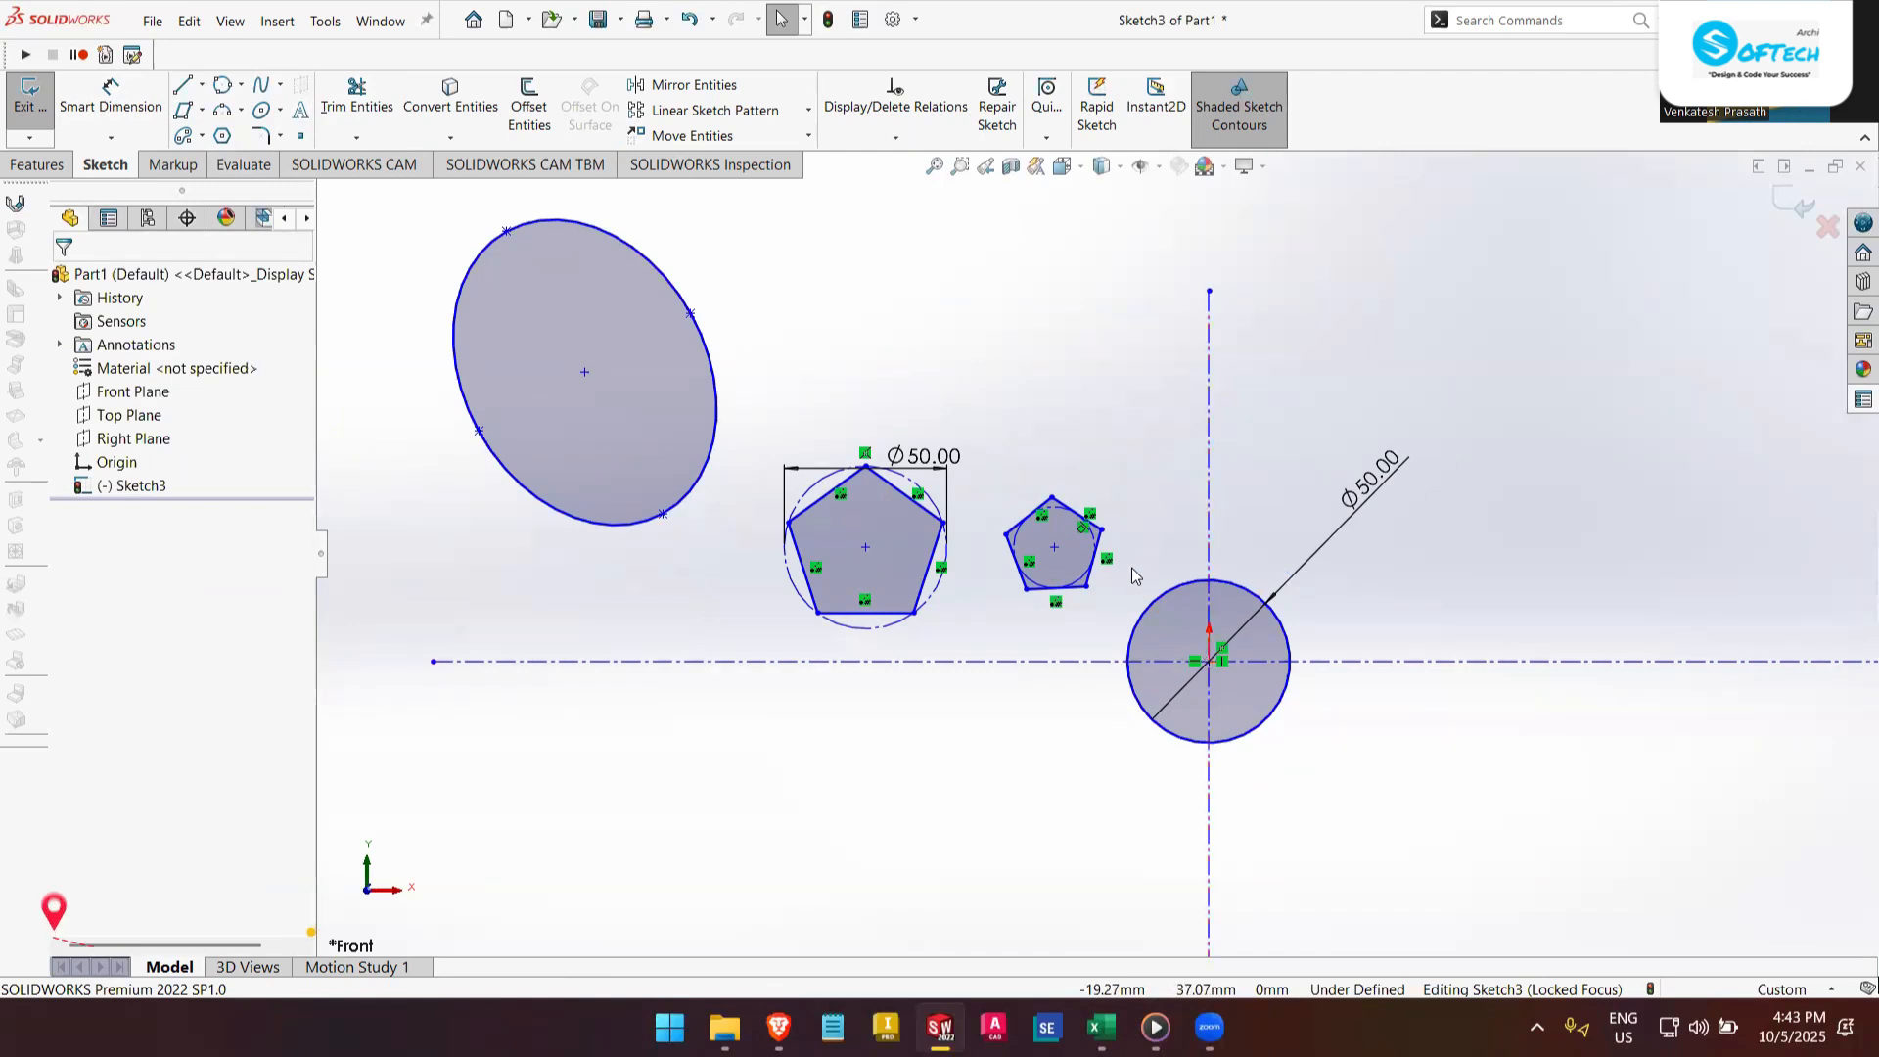
- Delete the ellipse, both pentagons and the 50 mm circle at the origin, keeping only the construction lines
{"action": "mouse_move", "coordinate": [434, 207]}
{"action": "left_mouse_down"}
{"action": "mouse_move", "coordinate": [525, 524]}
{"action": "mouse_move", "coordinate": [994, 621]}
{"action": "mouse_move", "coordinate": [1103, 545]}
{"action": "mouse_move", "coordinate": [1096, 460]}
{"action": "left_mouse_up"}
{"action": "key", "text": "Delete"}
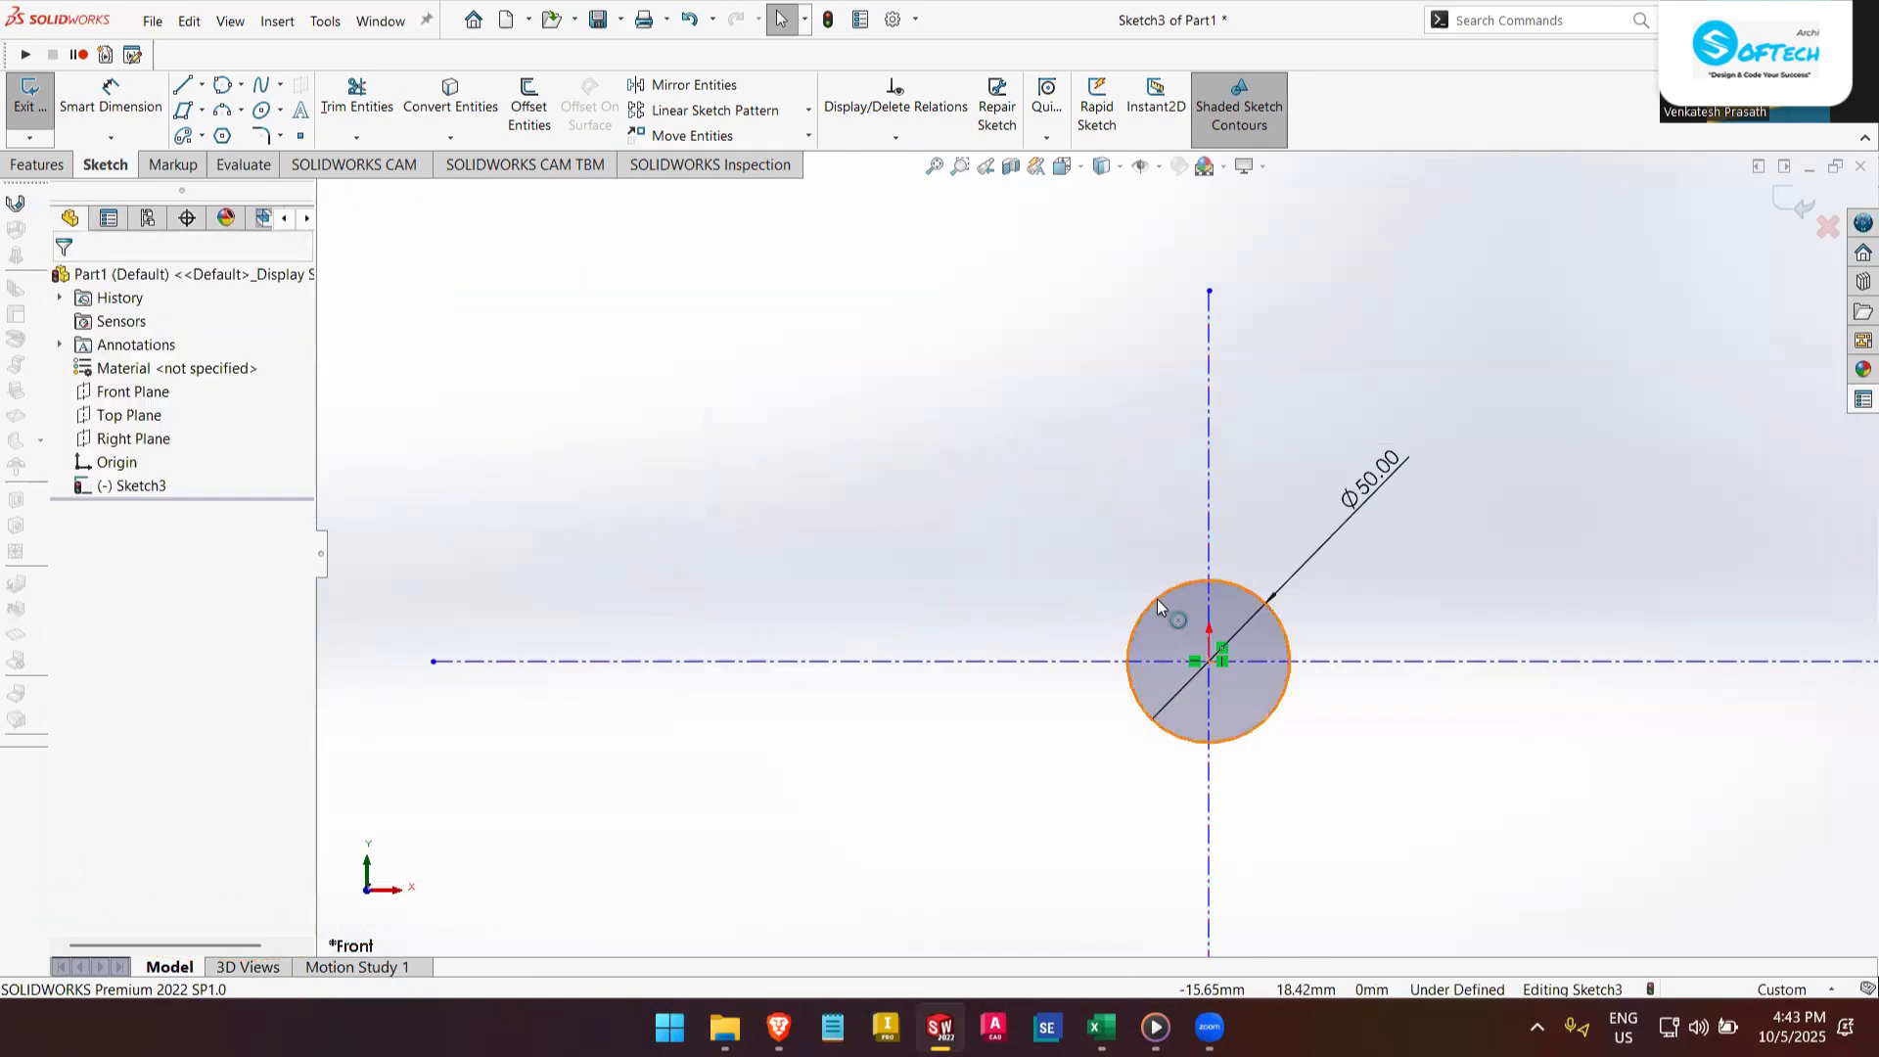
{"action": "left_click", "coordinate": [1157, 599]}
{"action": "key", "text": "Delete"}
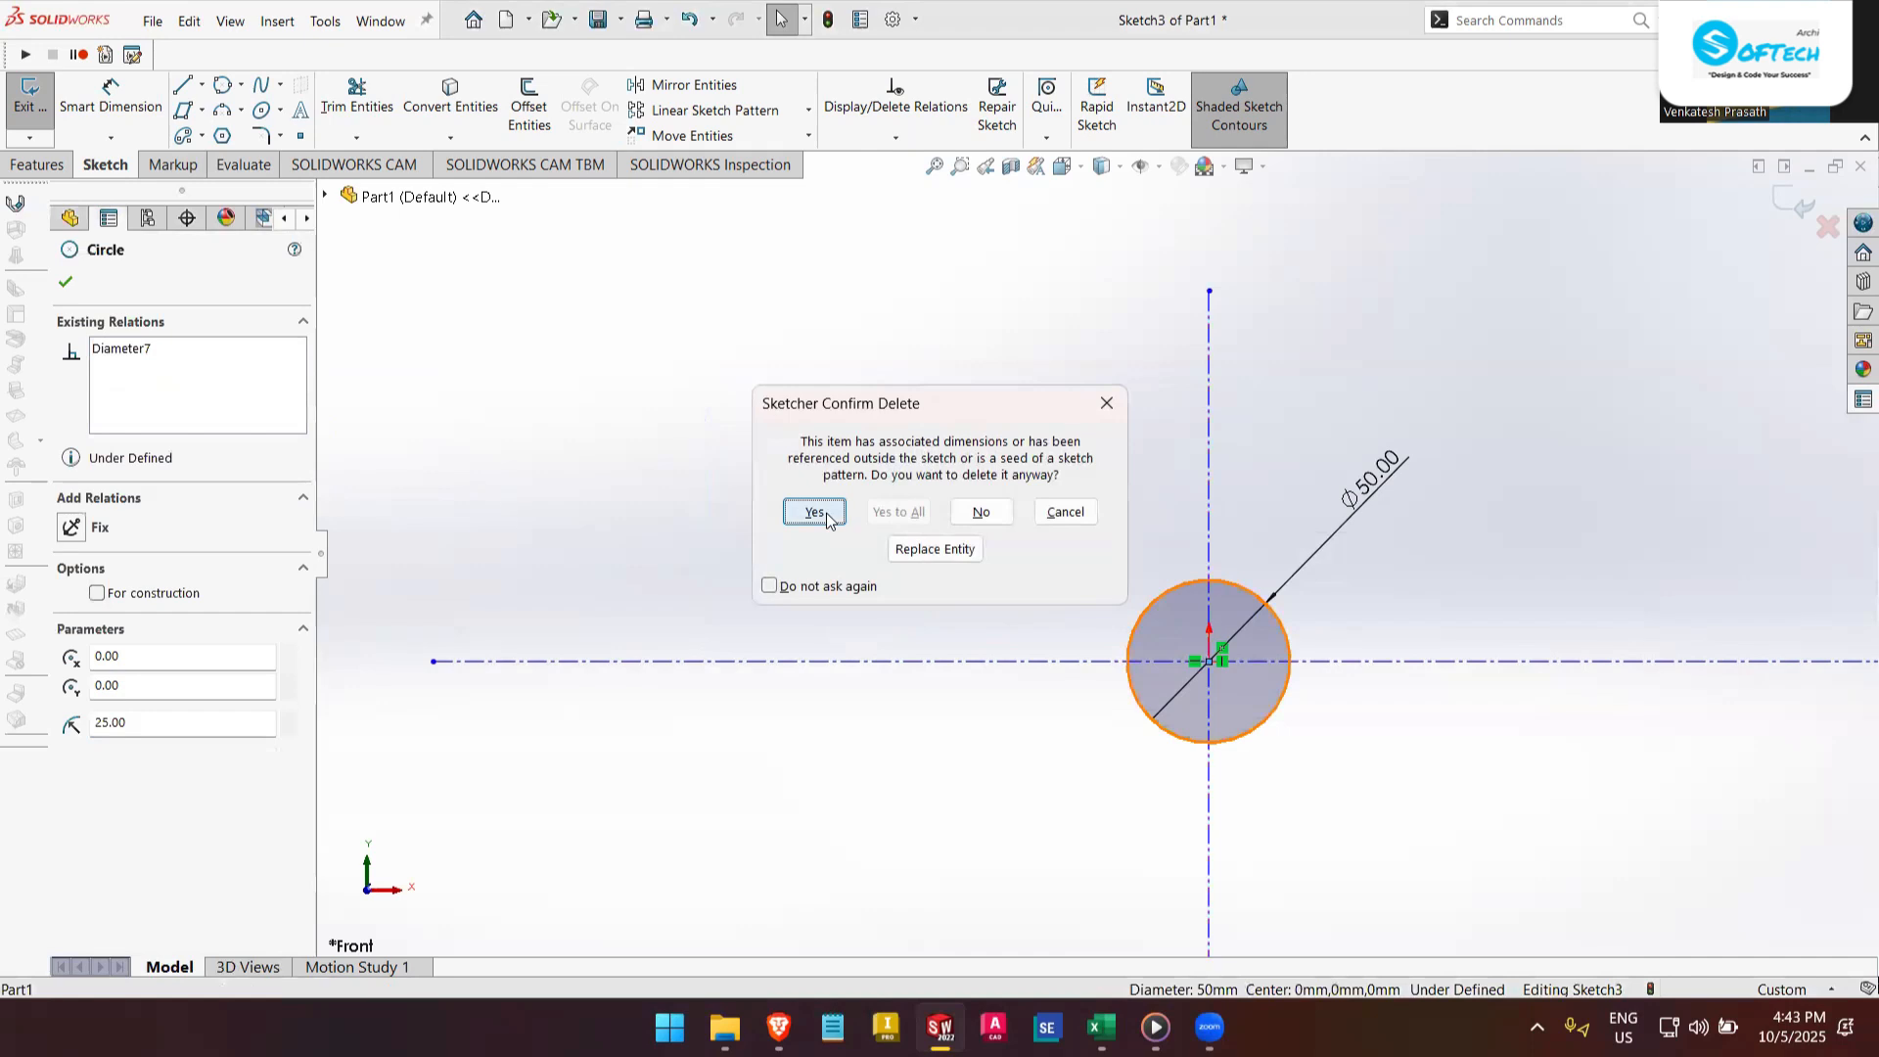
{"action": "left_click", "coordinate": [825, 516]}
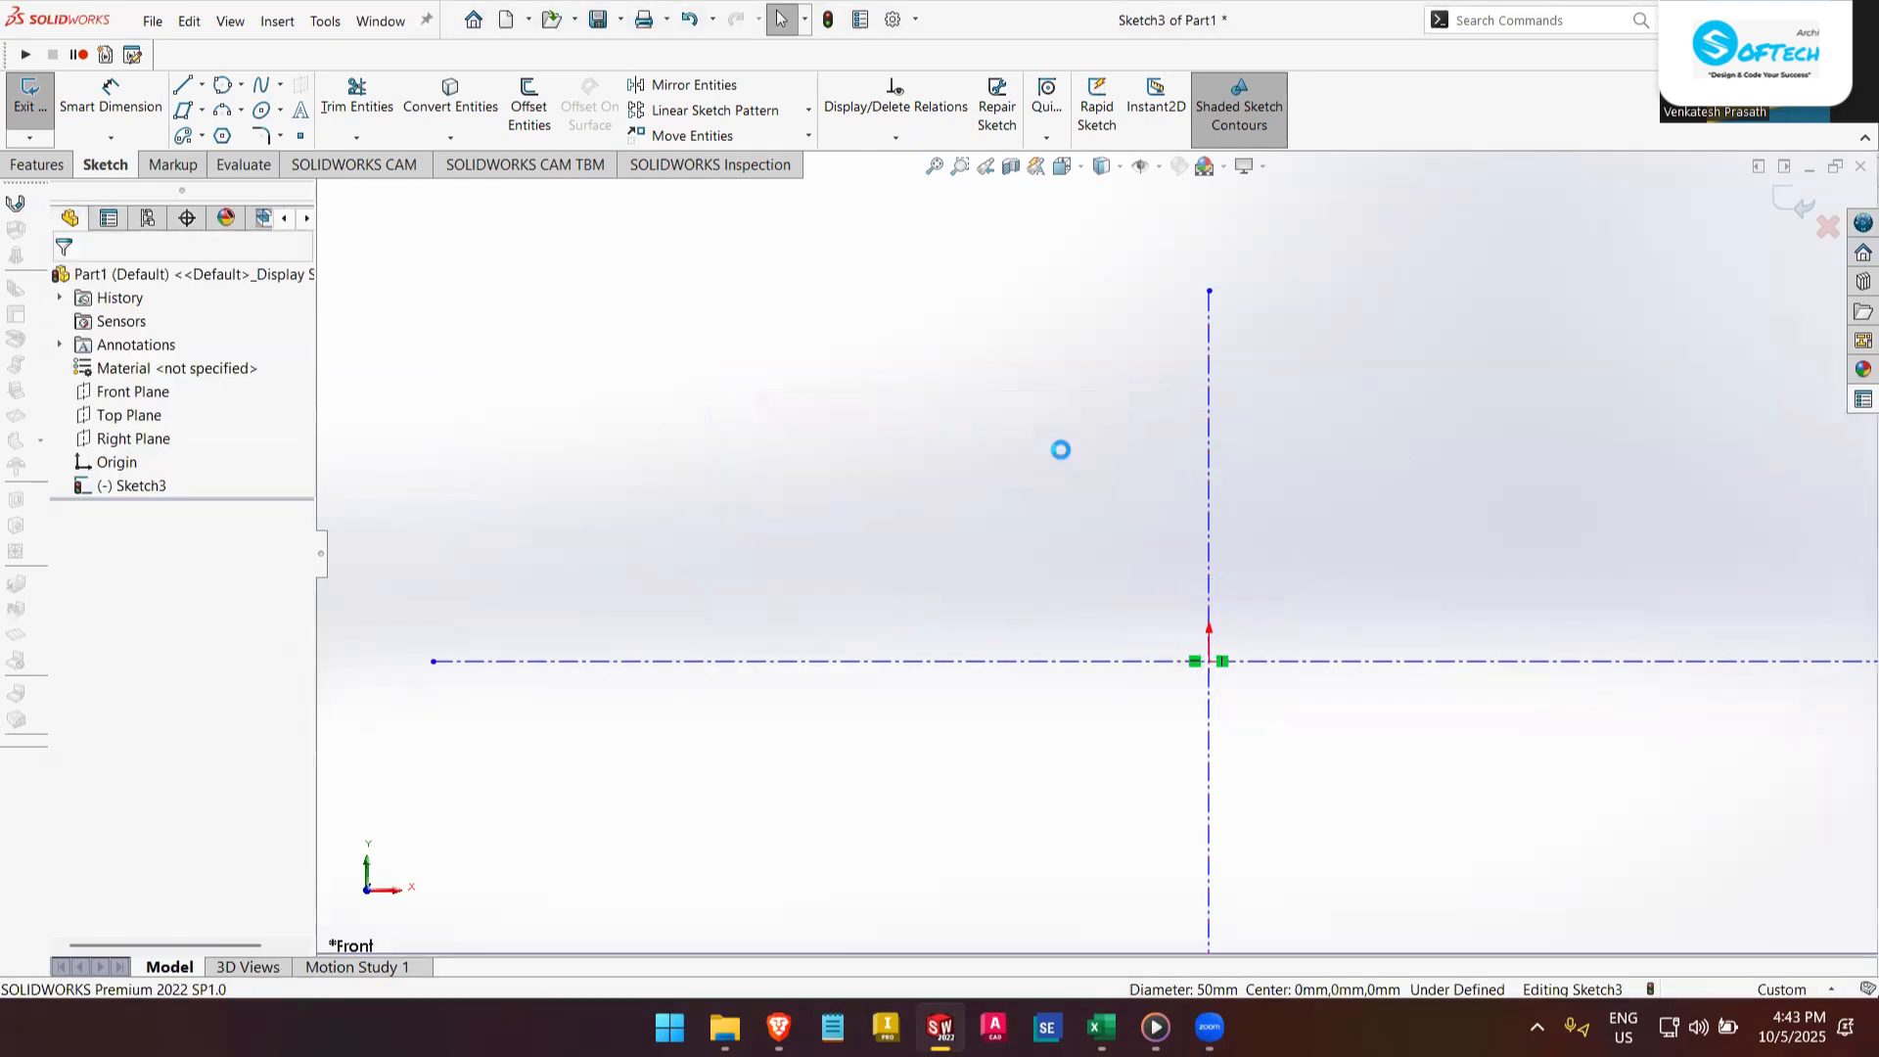
- Sketch a corner rectangle about 130 mm wide and 78.5 mm high, above the horizontal construction line and left of the vertical one
{"action": "left_click", "coordinate": [202, 110]}
{"action": "left_click", "coordinate": [227, 135]}
{"action": "mouse_move", "coordinate": [477, 284]}
{"action": "left_mouse_down"}
{"action": "mouse_move", "coordinate": [584, 394]}
{"action": "mouse_move", "coordinate": [898, 537]}
{"action": "left_mouse_up"}
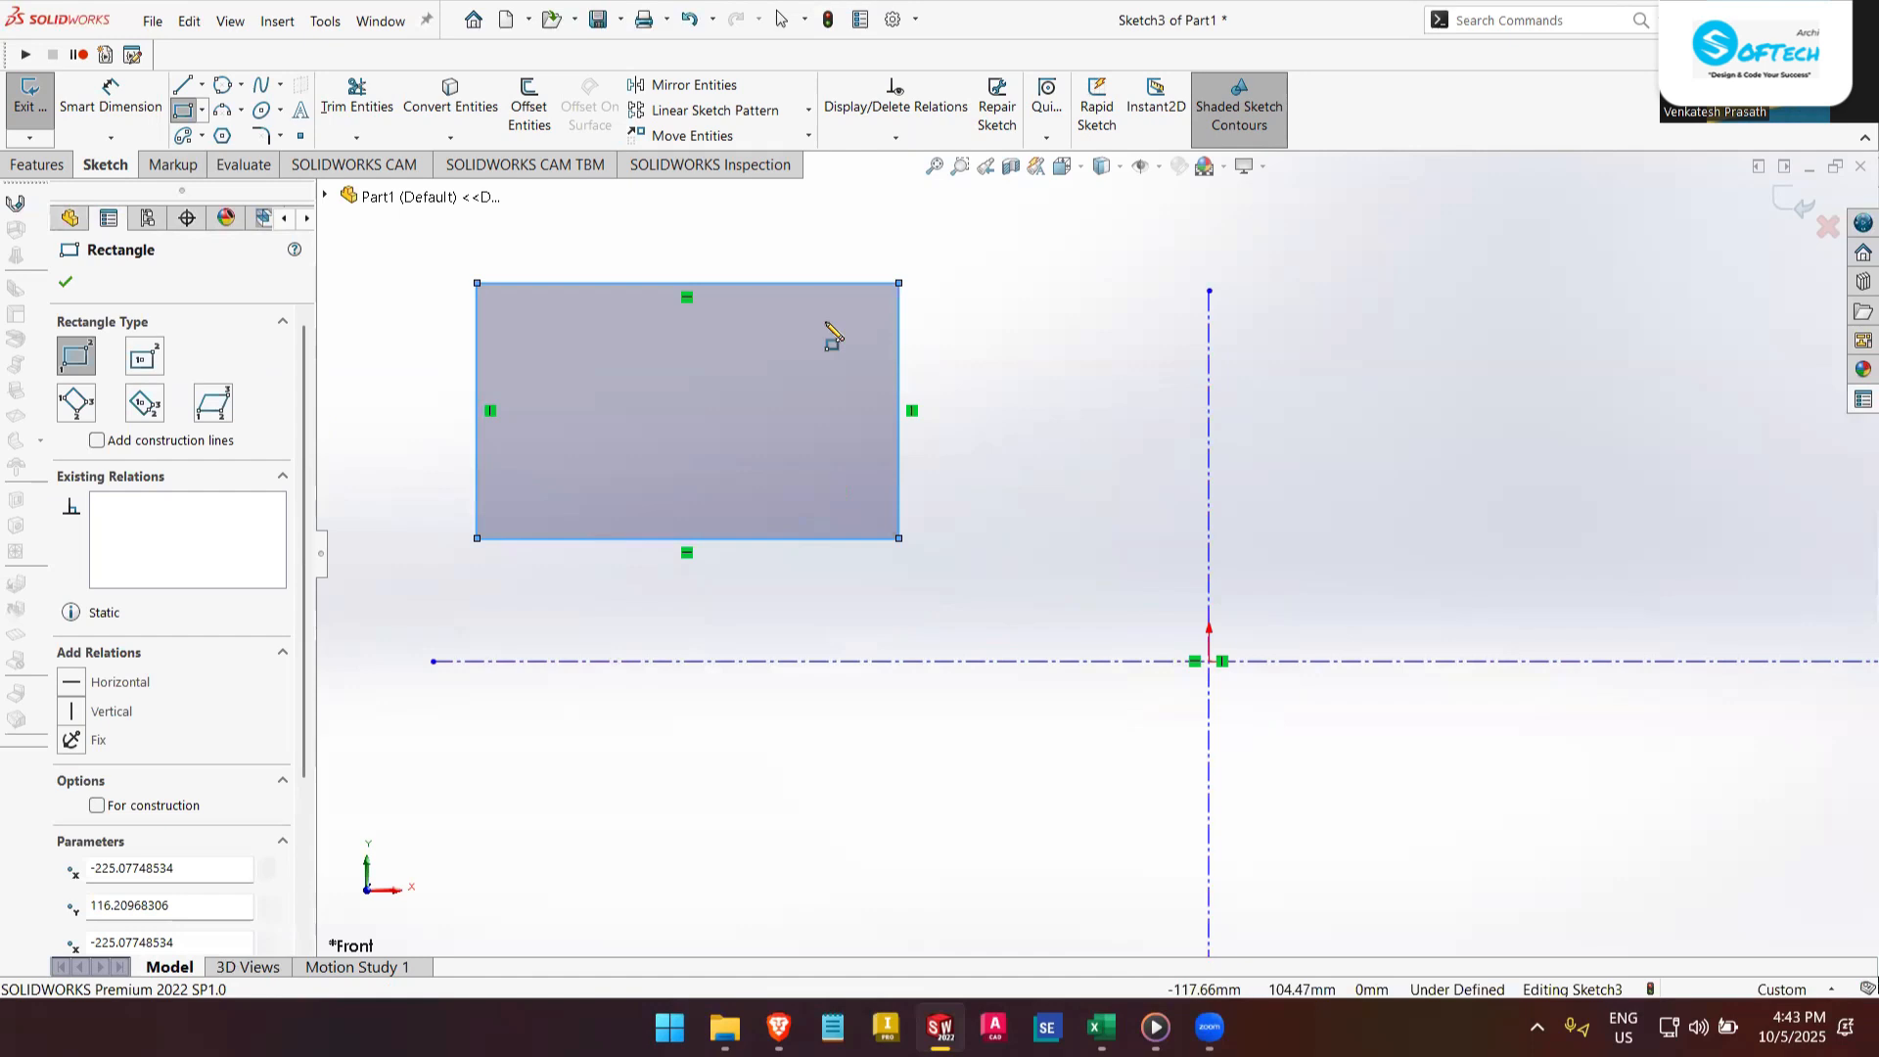
{"action": "key", "text": "Escape"}
- Round the rectangle's upper-right corner with a 10 mm Sketch Fillet between its top and right edges
{"action": "scroll", "coordinate": [890, 294], "scroll_direction": "down", "scroll_amount": 4}
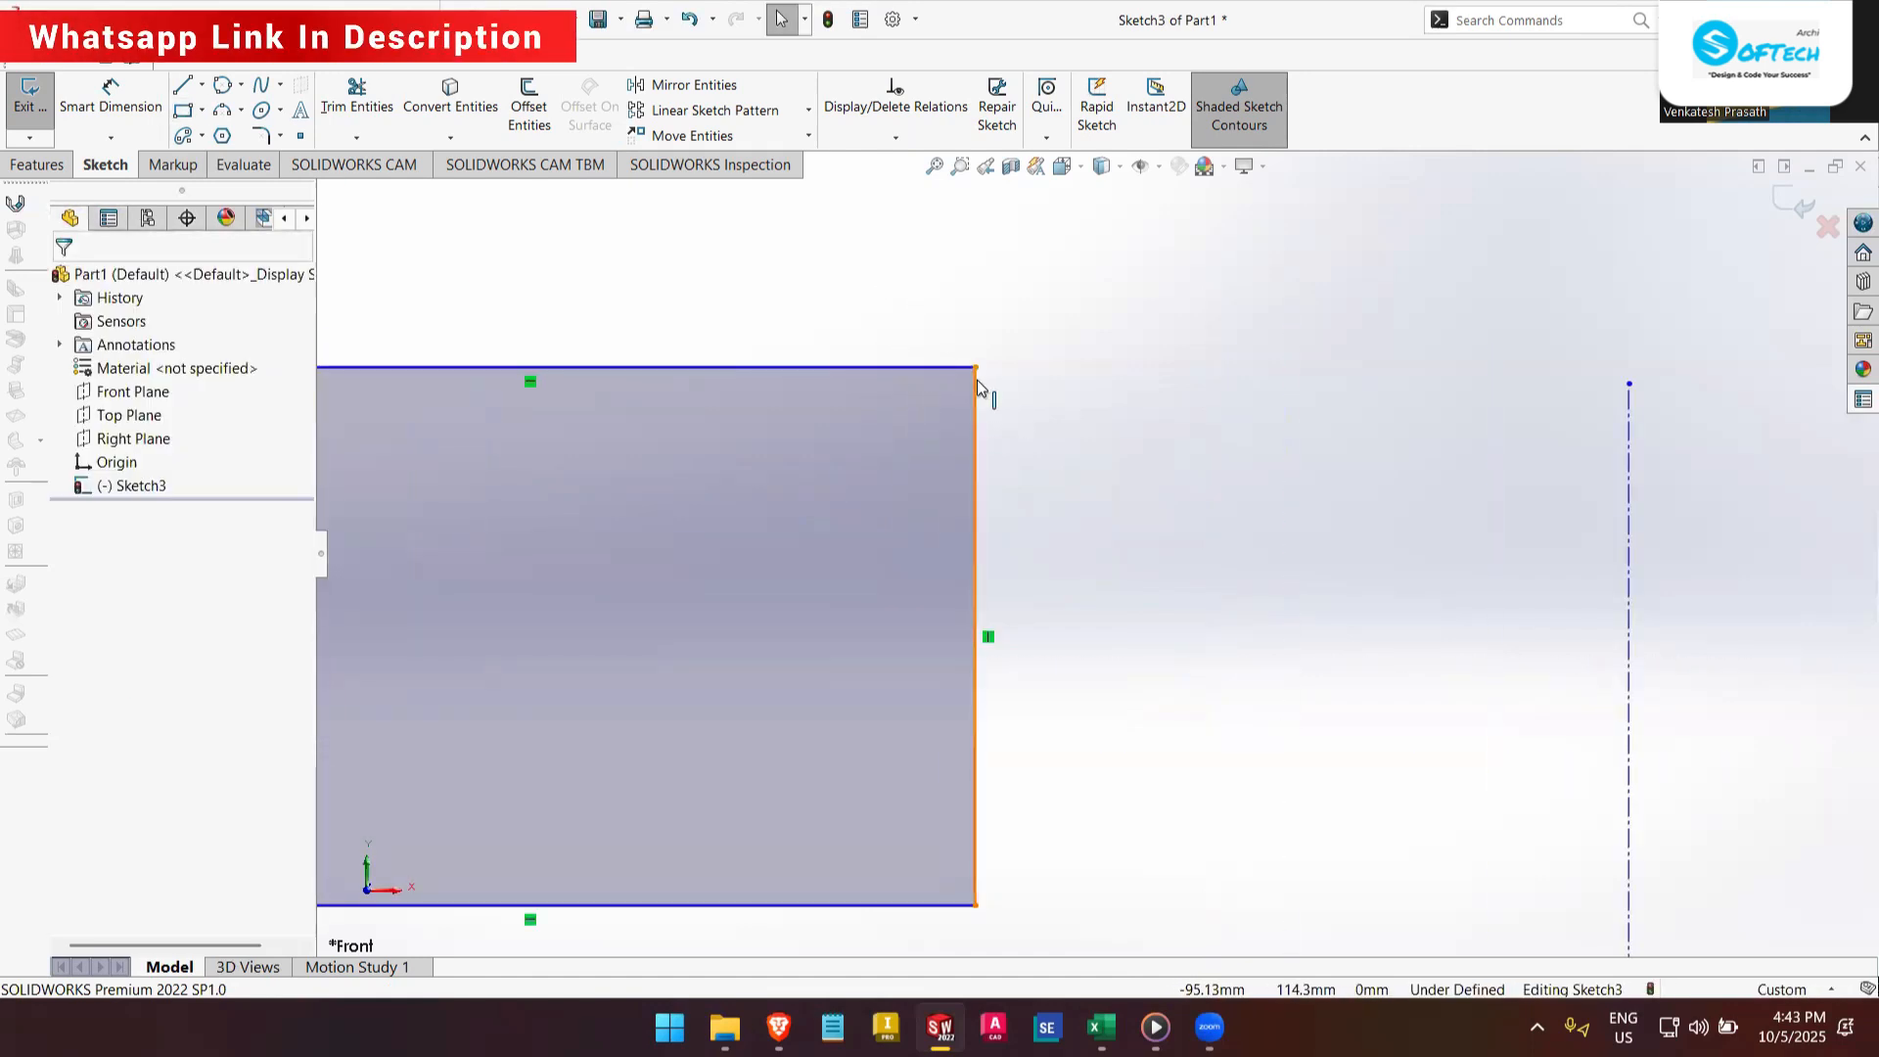
{"action": "left_click", "coordinate": [283, 136]}
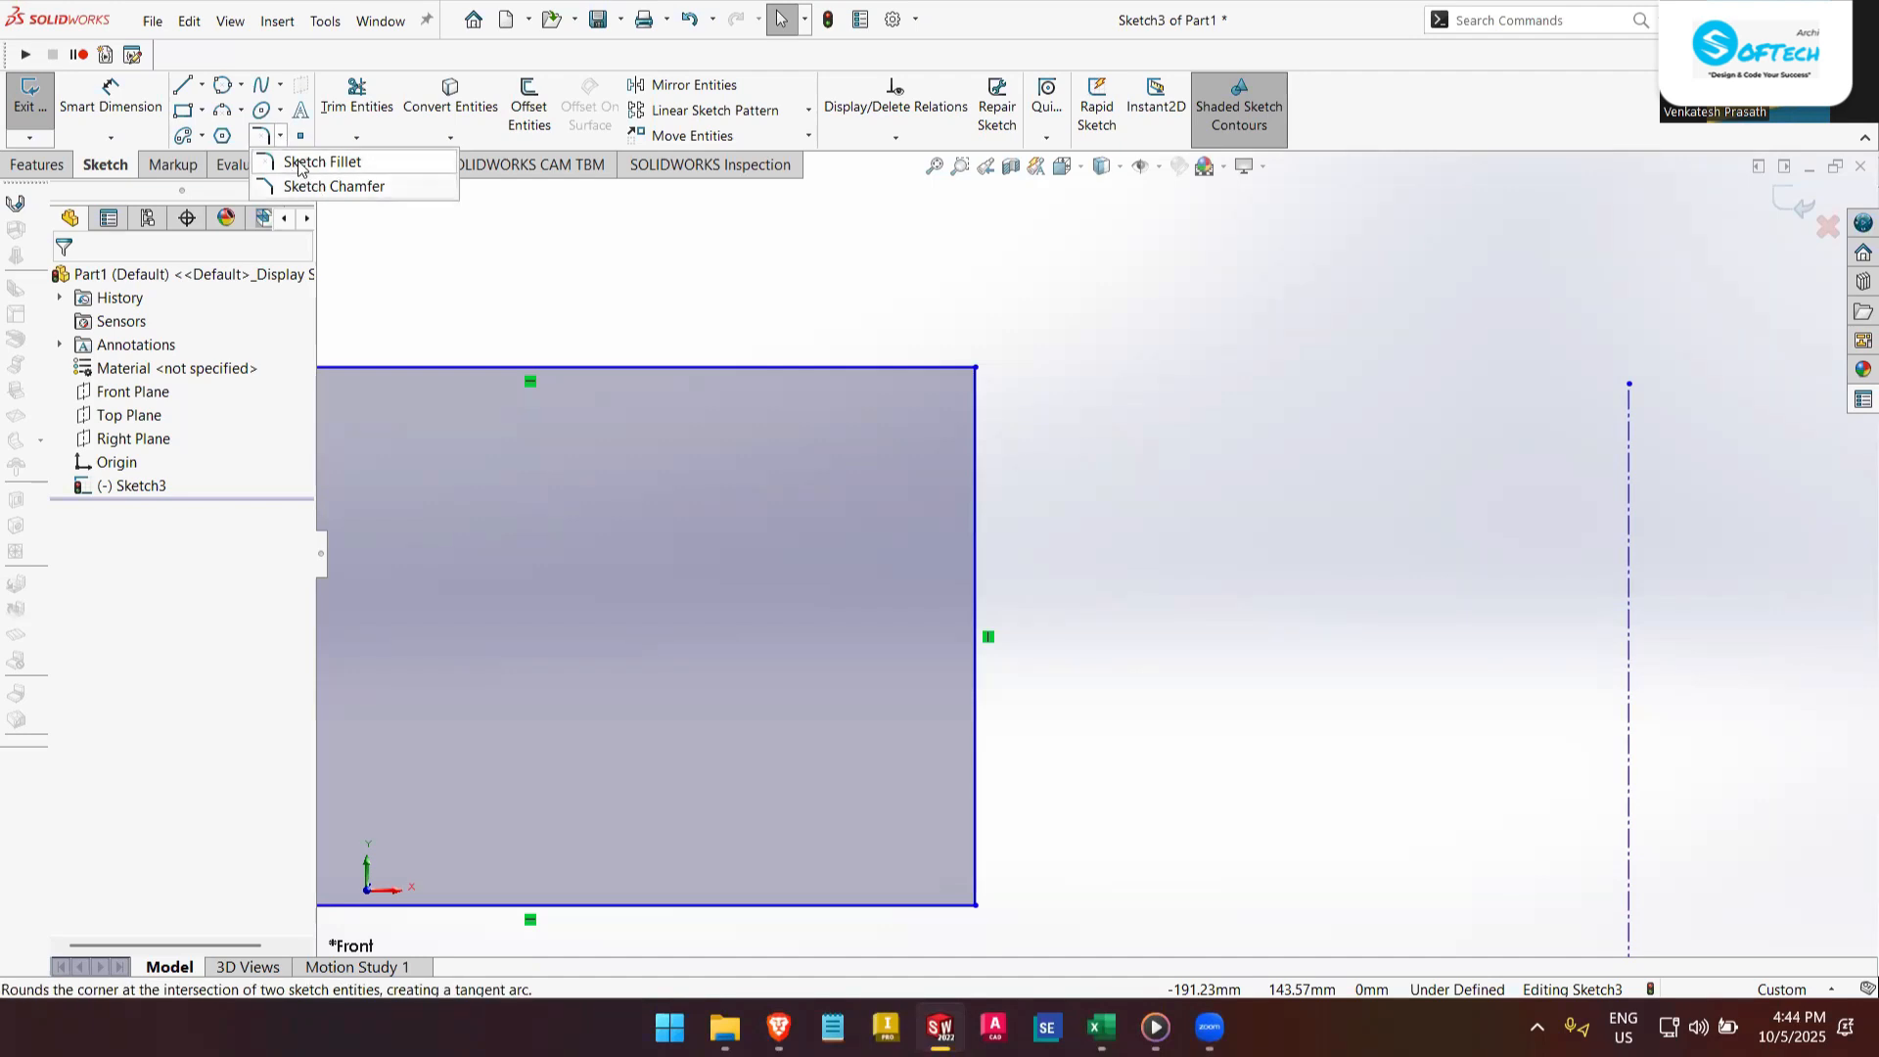
{"action": "left_click", "coordinate": [299, 167]}
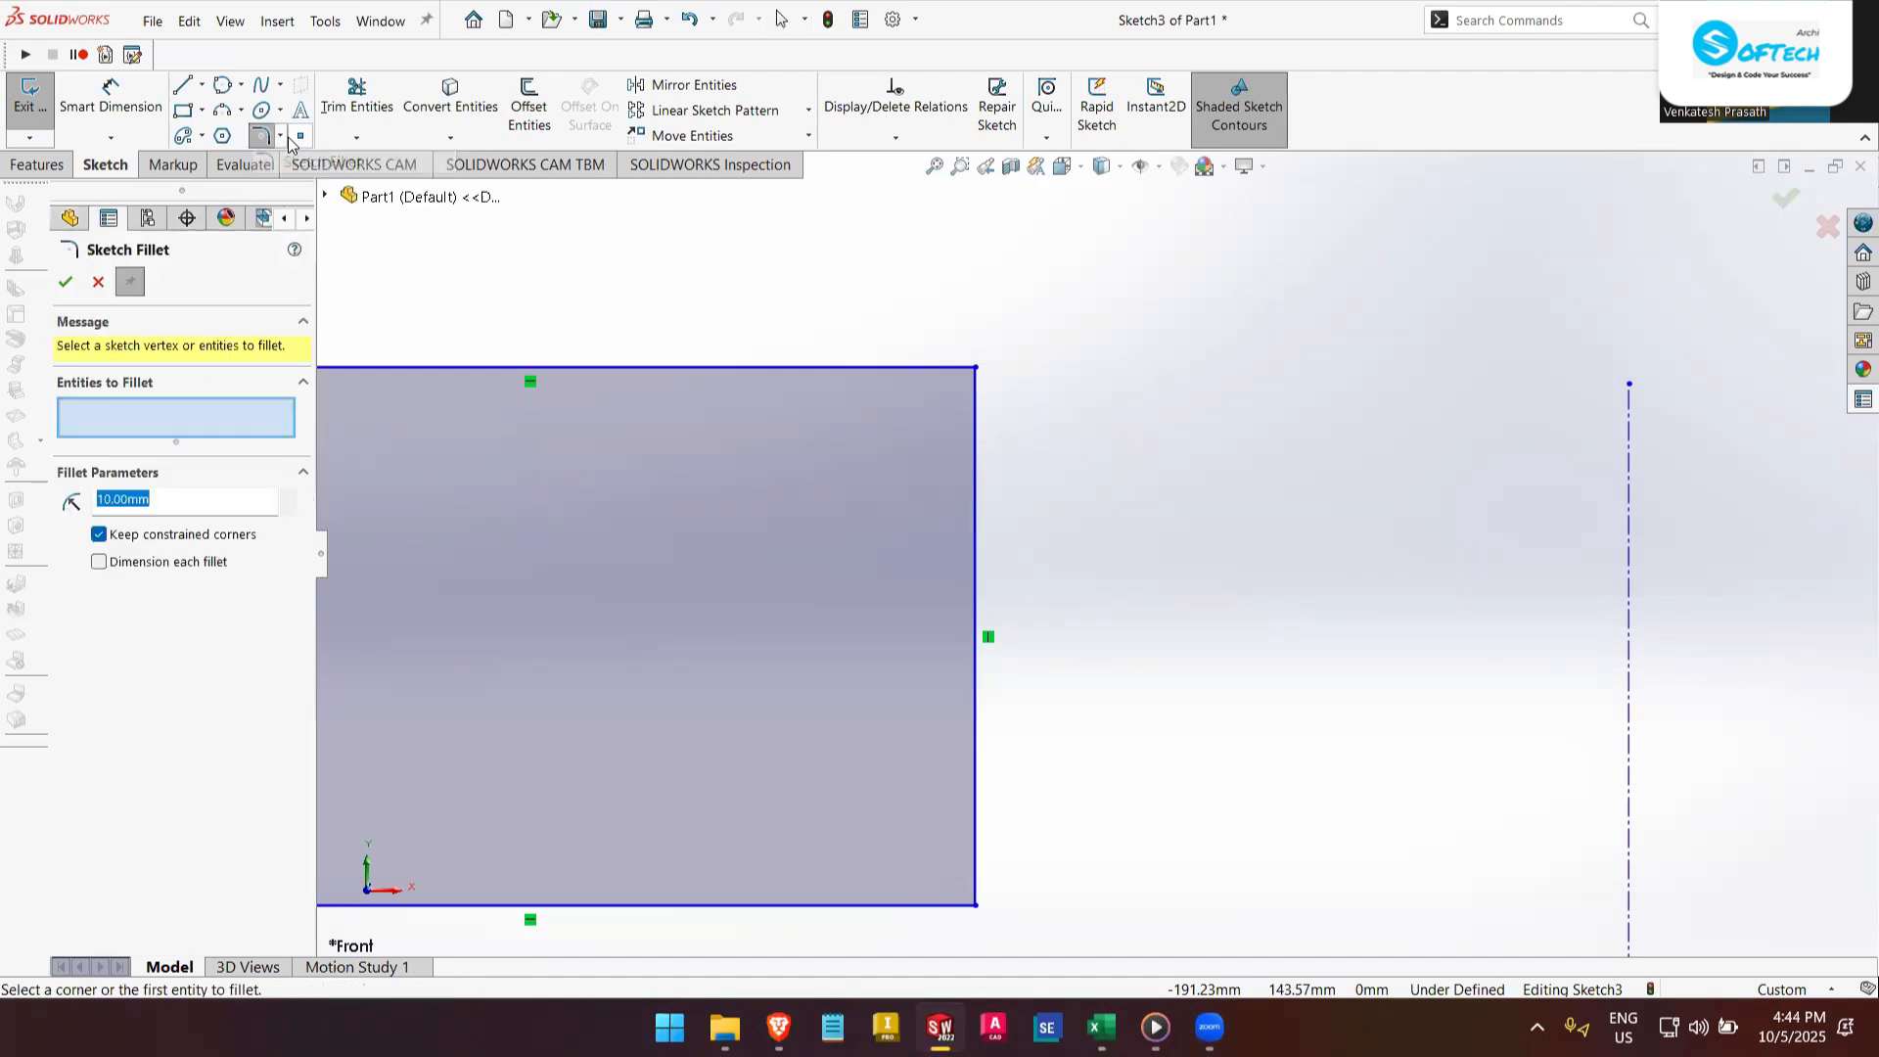
{"action": "double_click", "coordinate": [176, 500]}
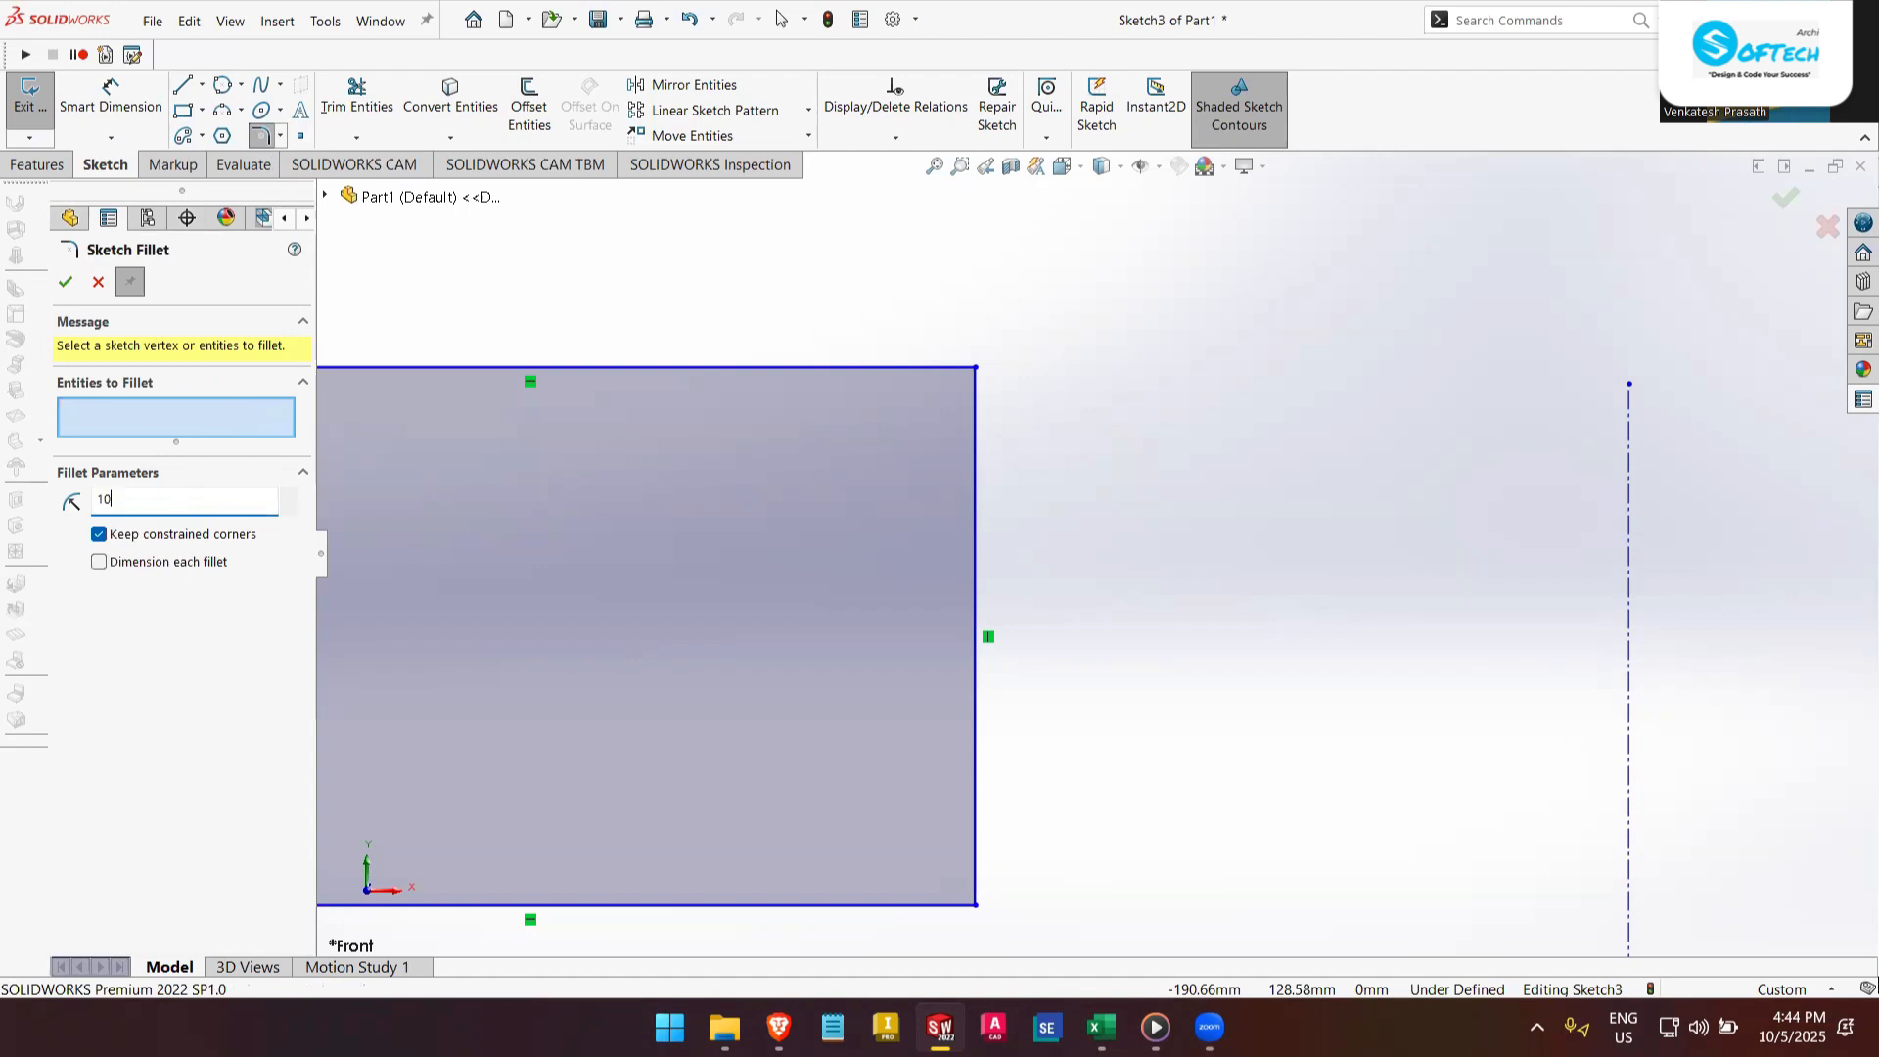
{"action": "left_click", "coordinate": [812, 367]}
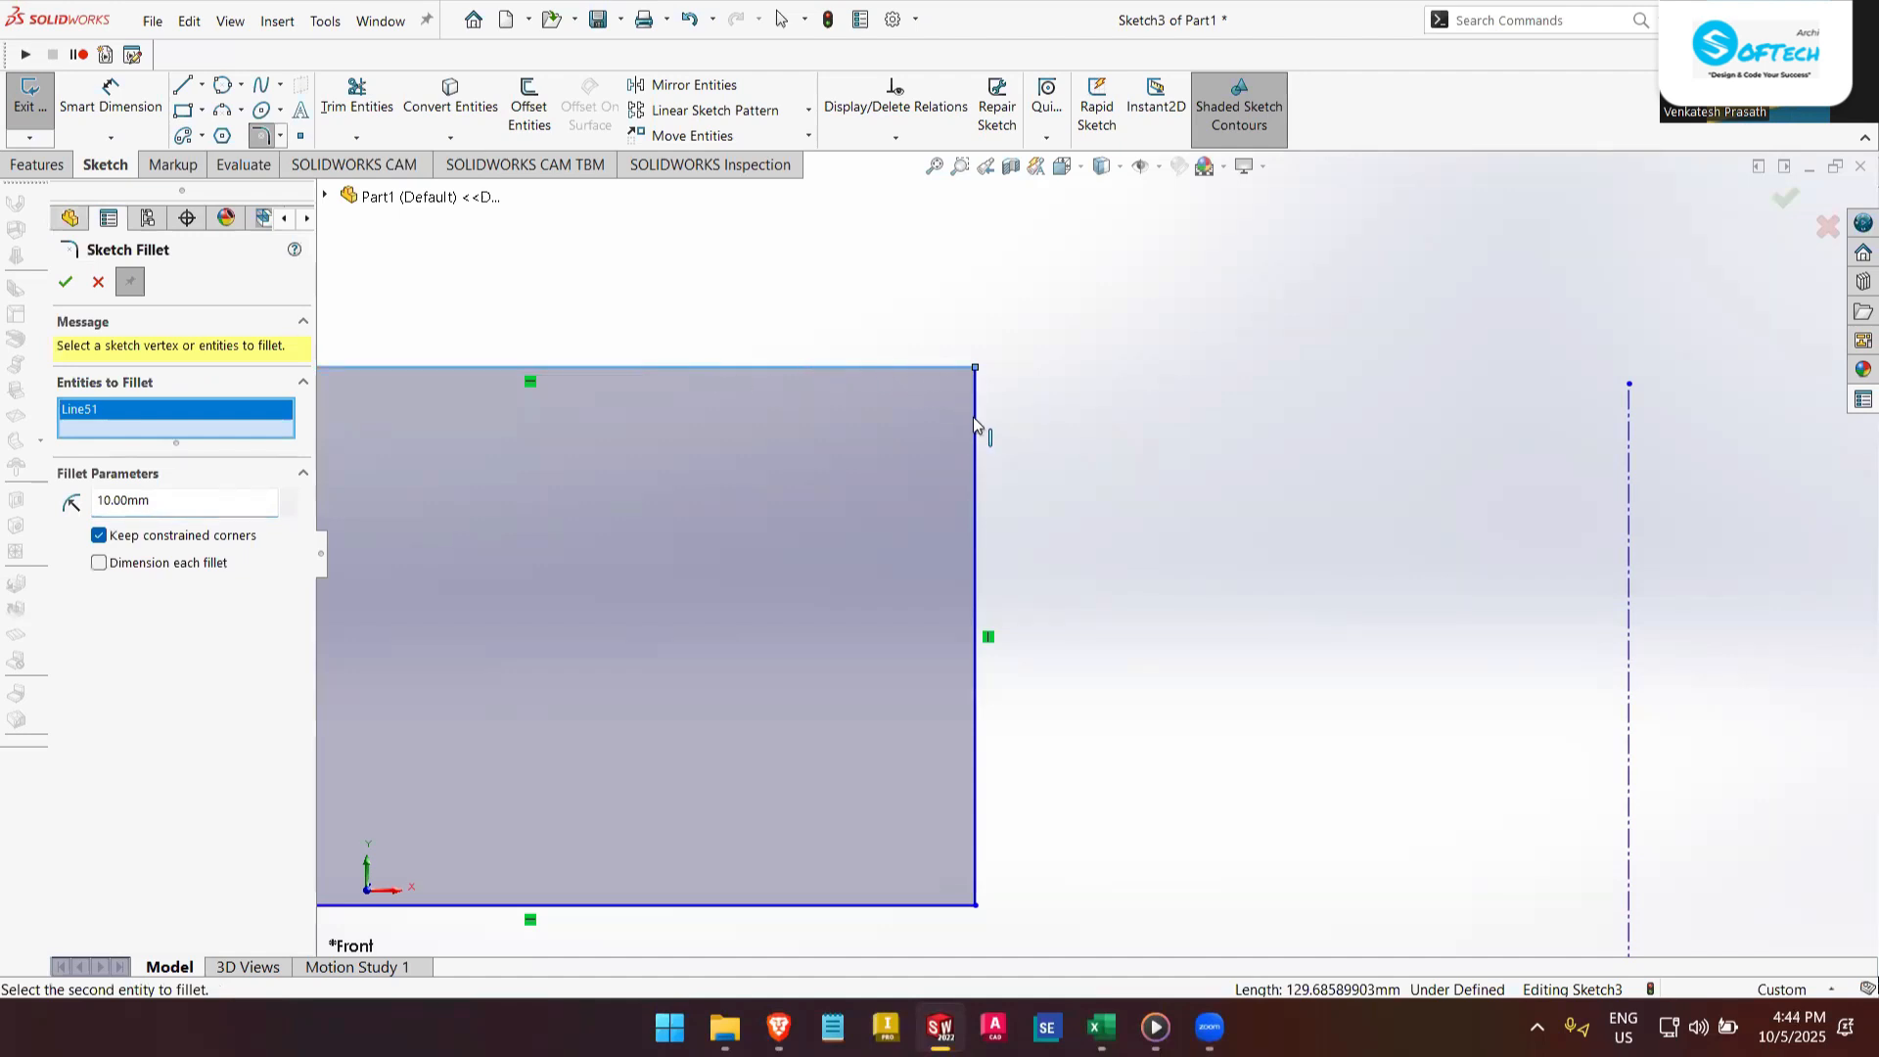
{"action": "left_click", "coordinate": [976, 486]}
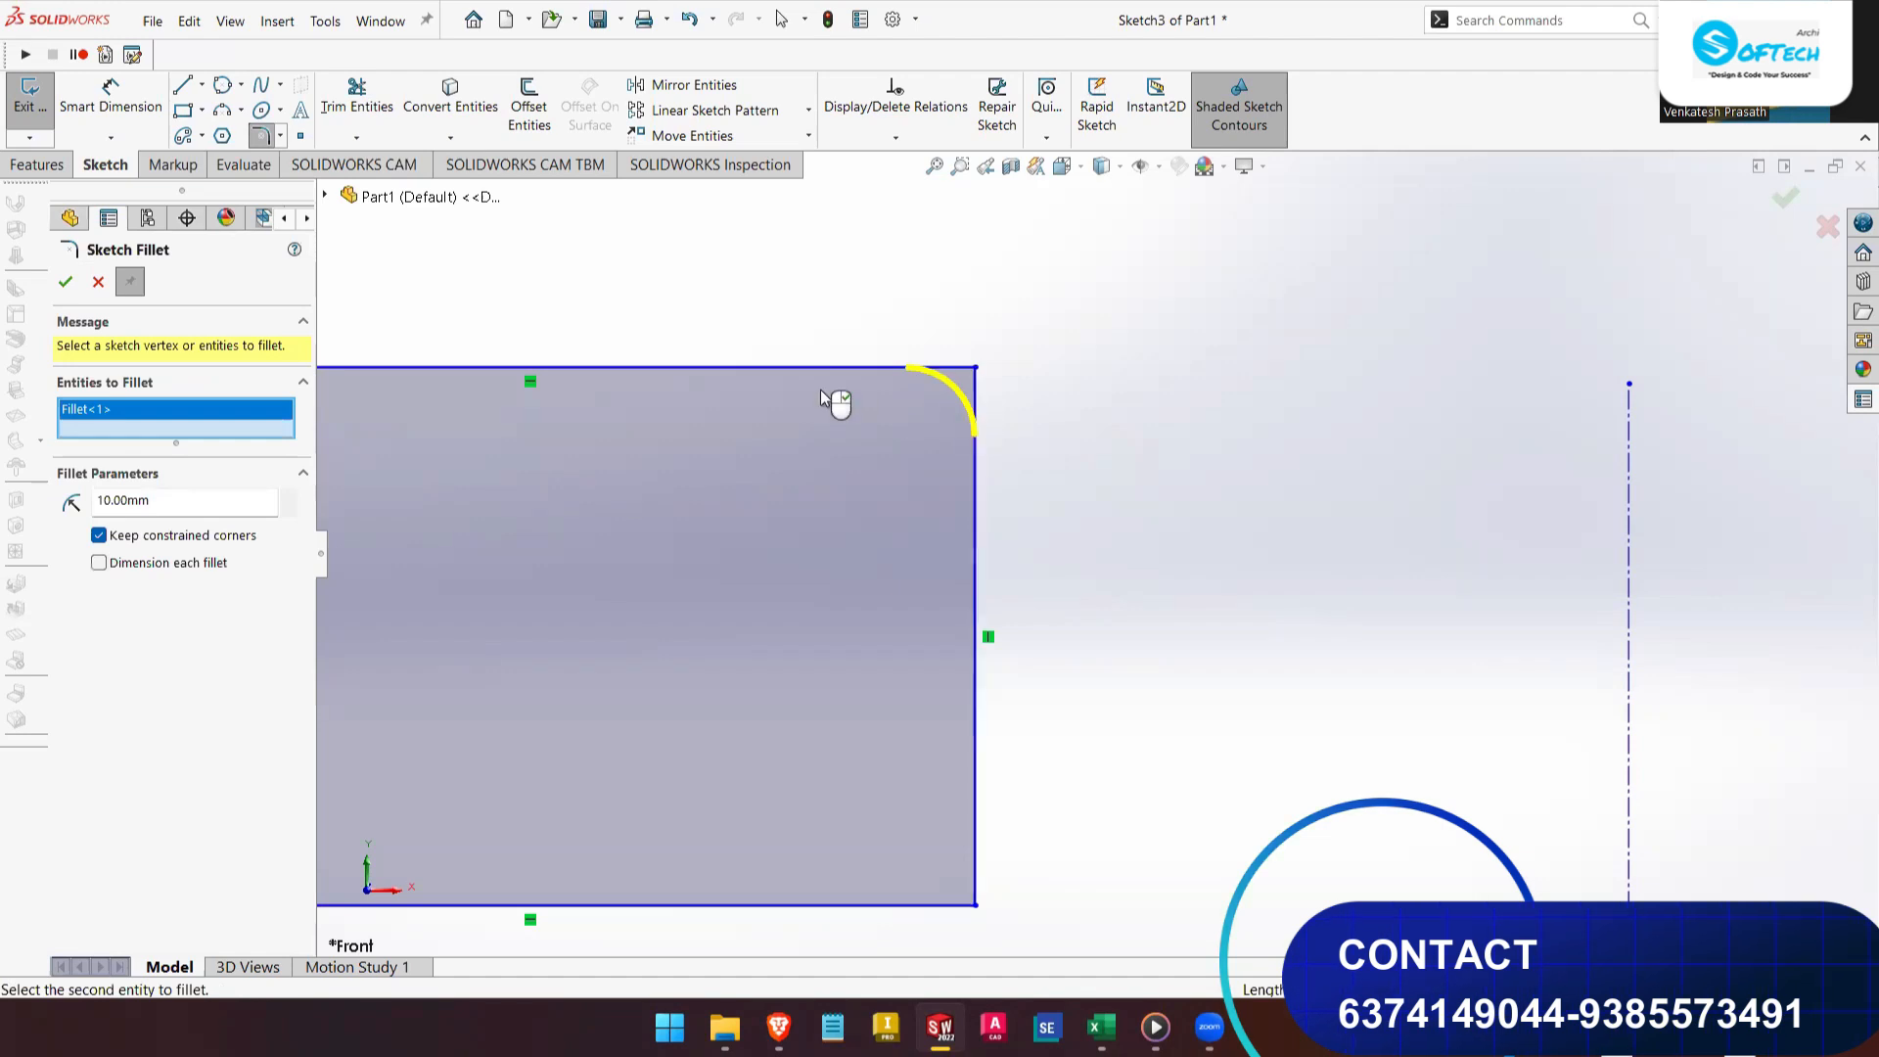
{"action": "left_click", "coordinate": [65, 282]}
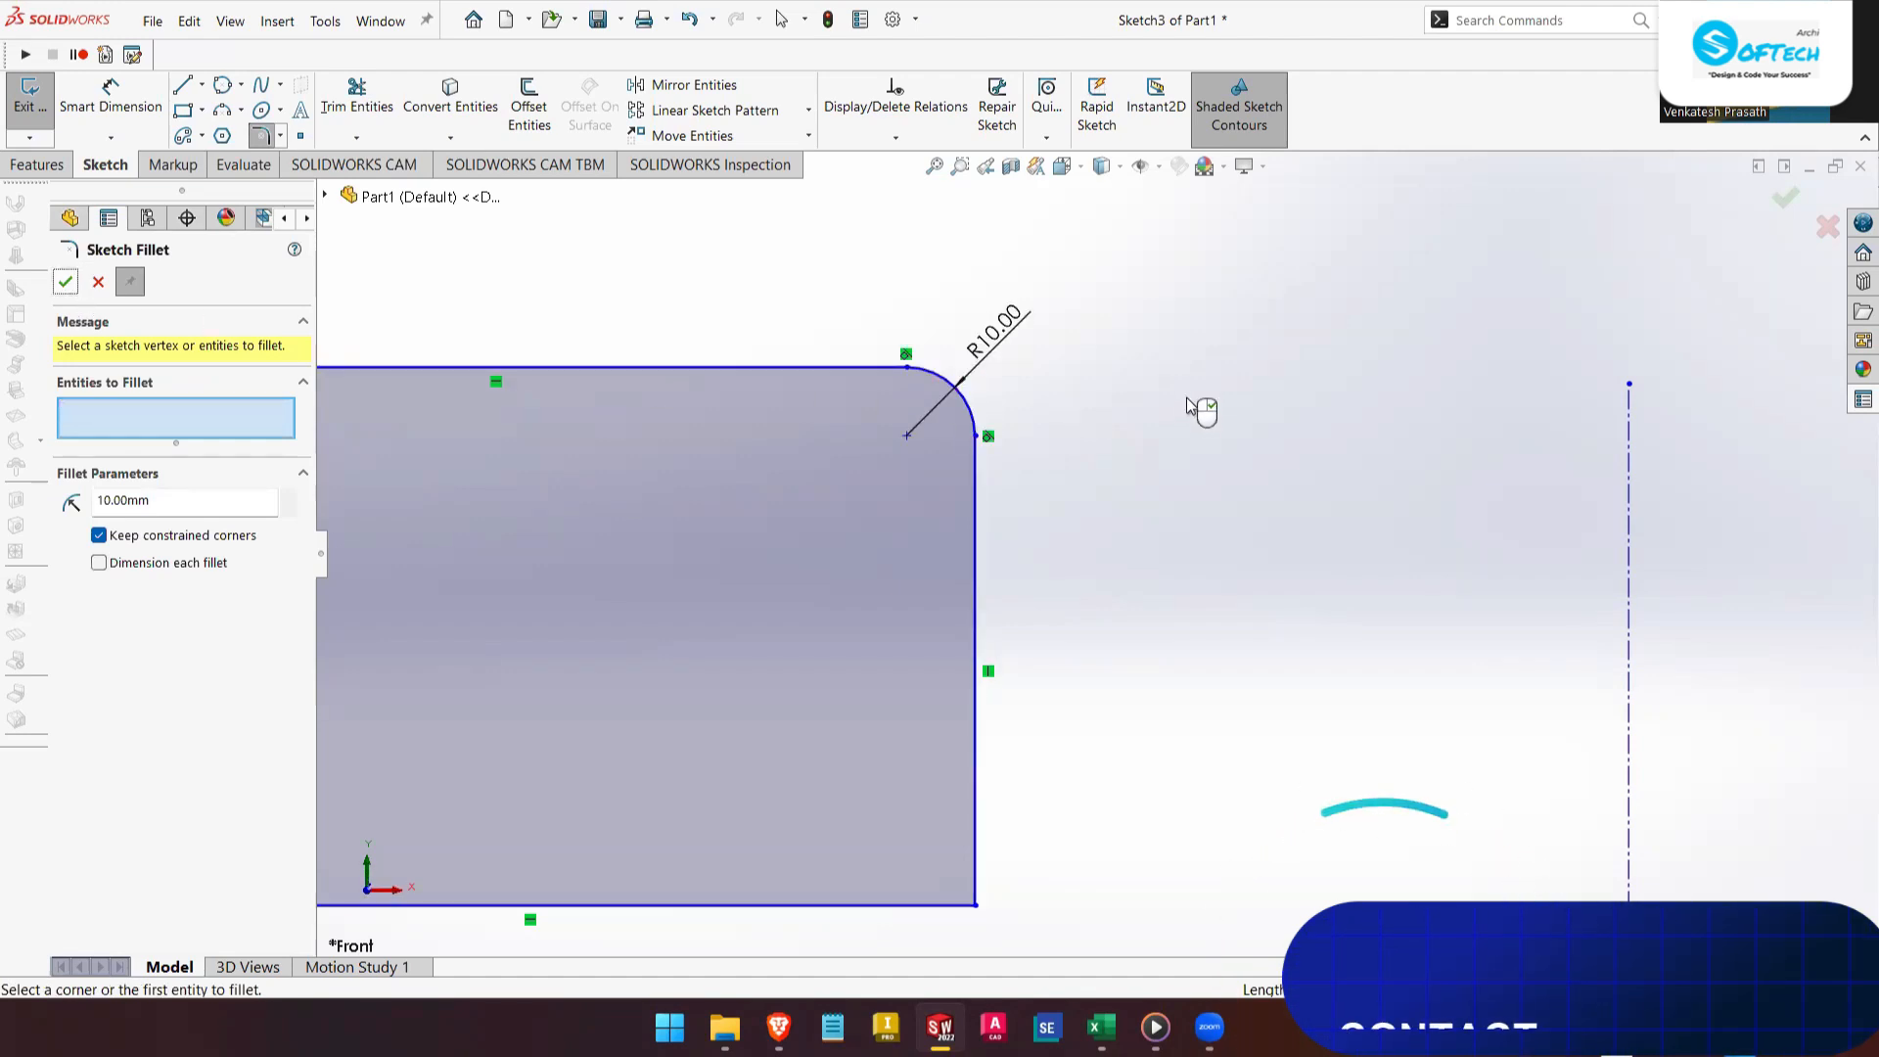
{"action": "scroll", "coordinate": [989, 391], "scroll_direction": "down", "scroll_amount": 3}
{"action": "scroll", "coordinate": [961, 440], "scroll_direction": "up", "scroll_amount": 2}
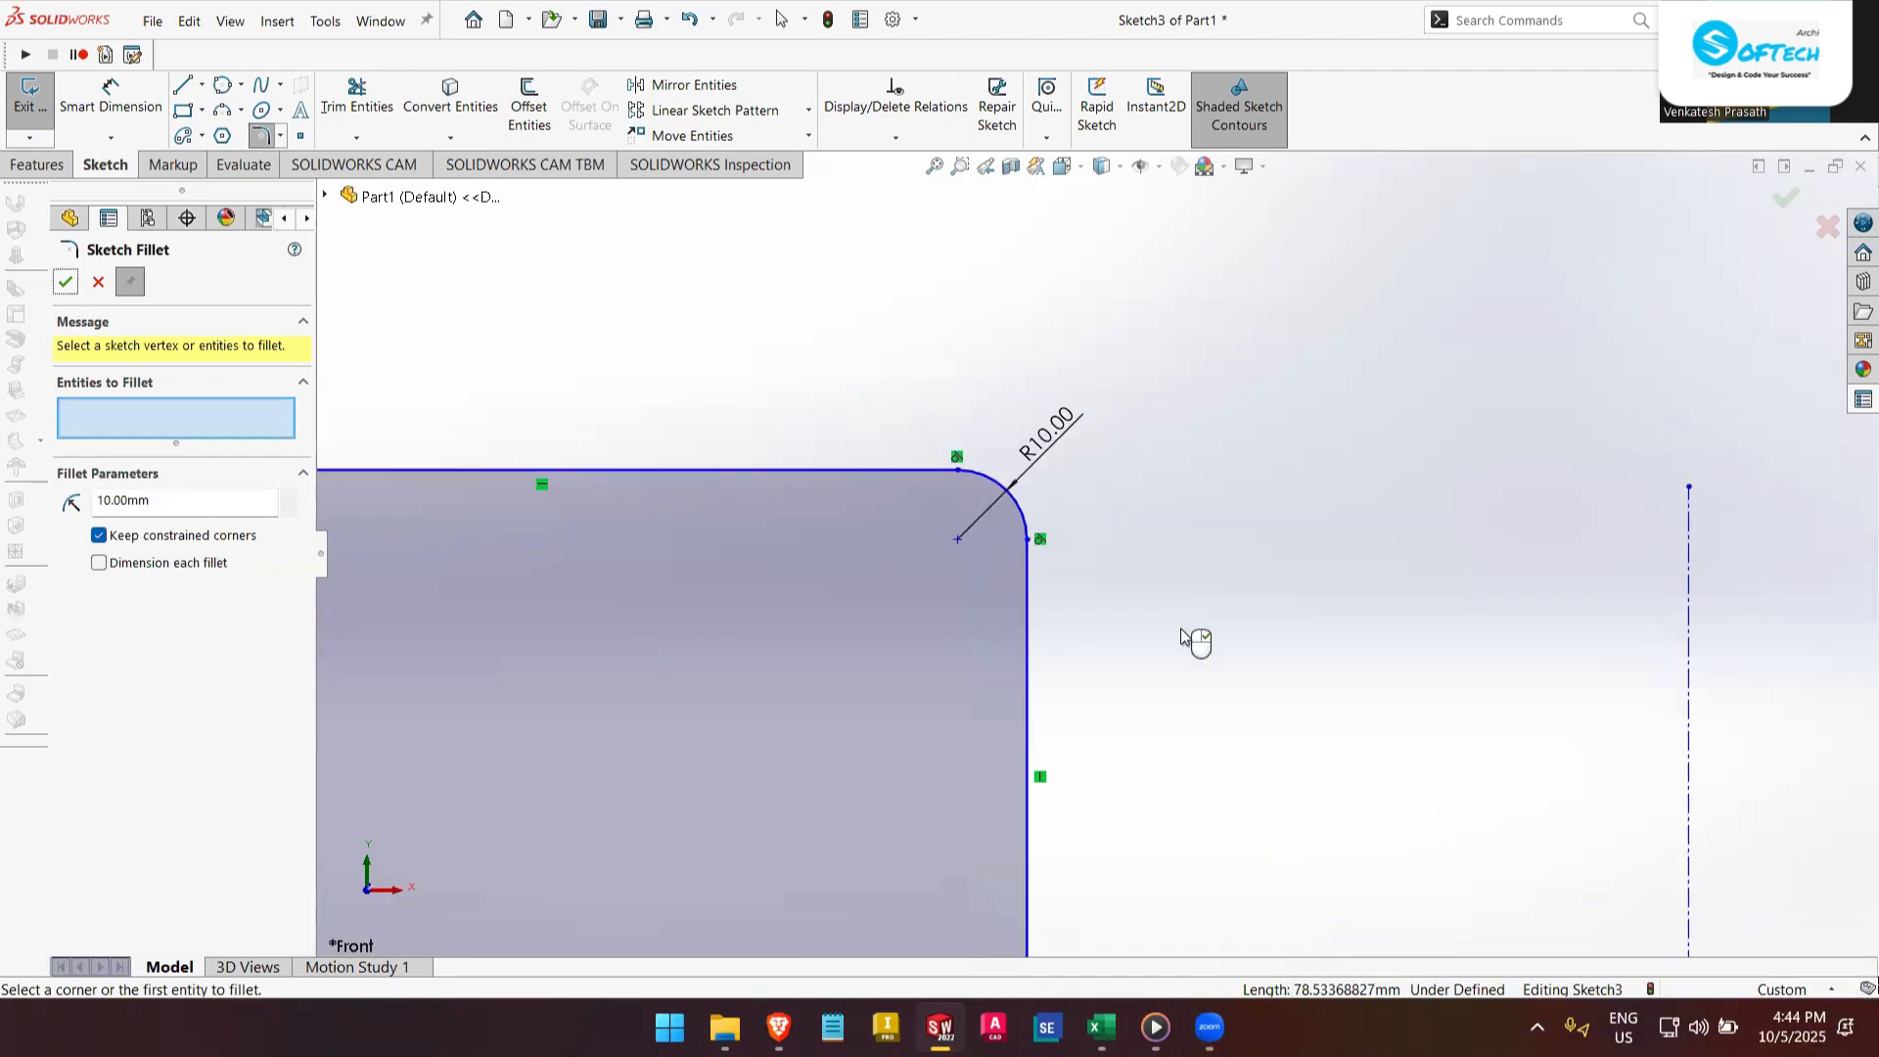
{"action": "scroll", "coordinate": [1145, 635], "scroll_direction": "up", "scroll_amount": 2}
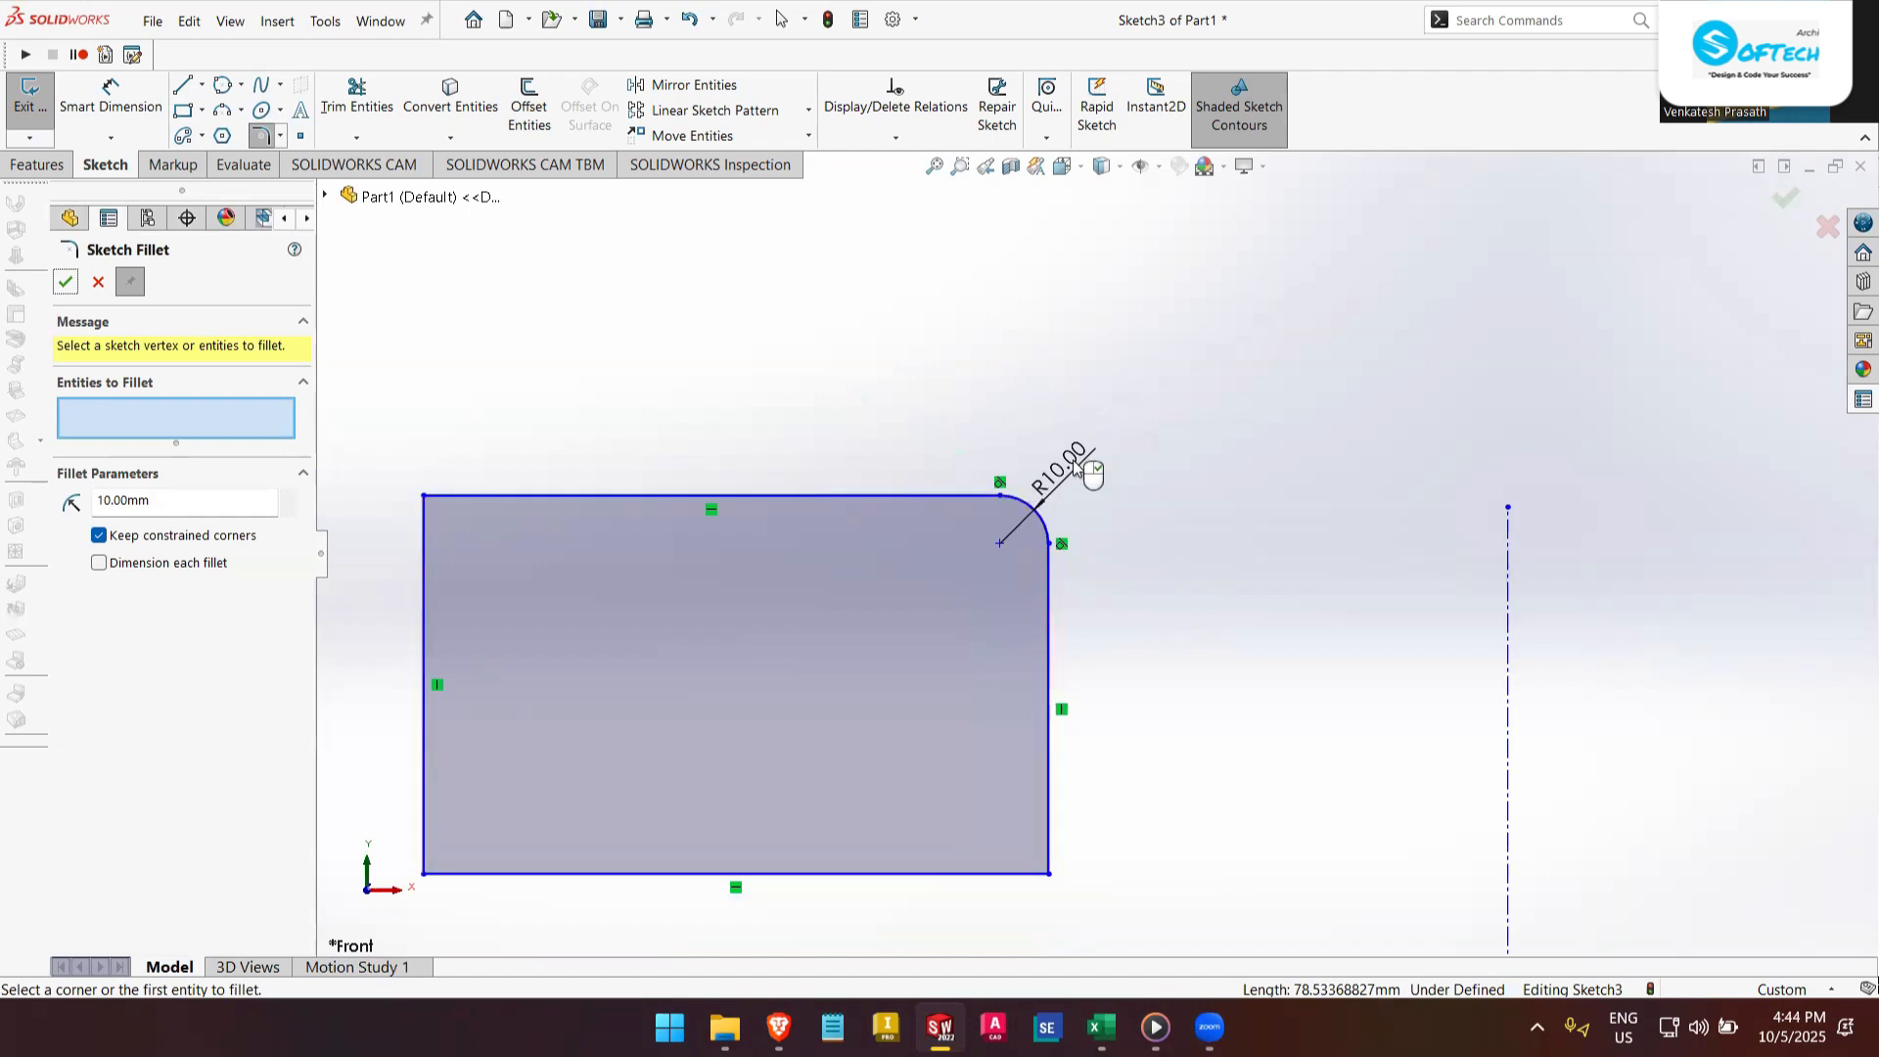
{"action": "left_click", "coordinate": [63, 283]}
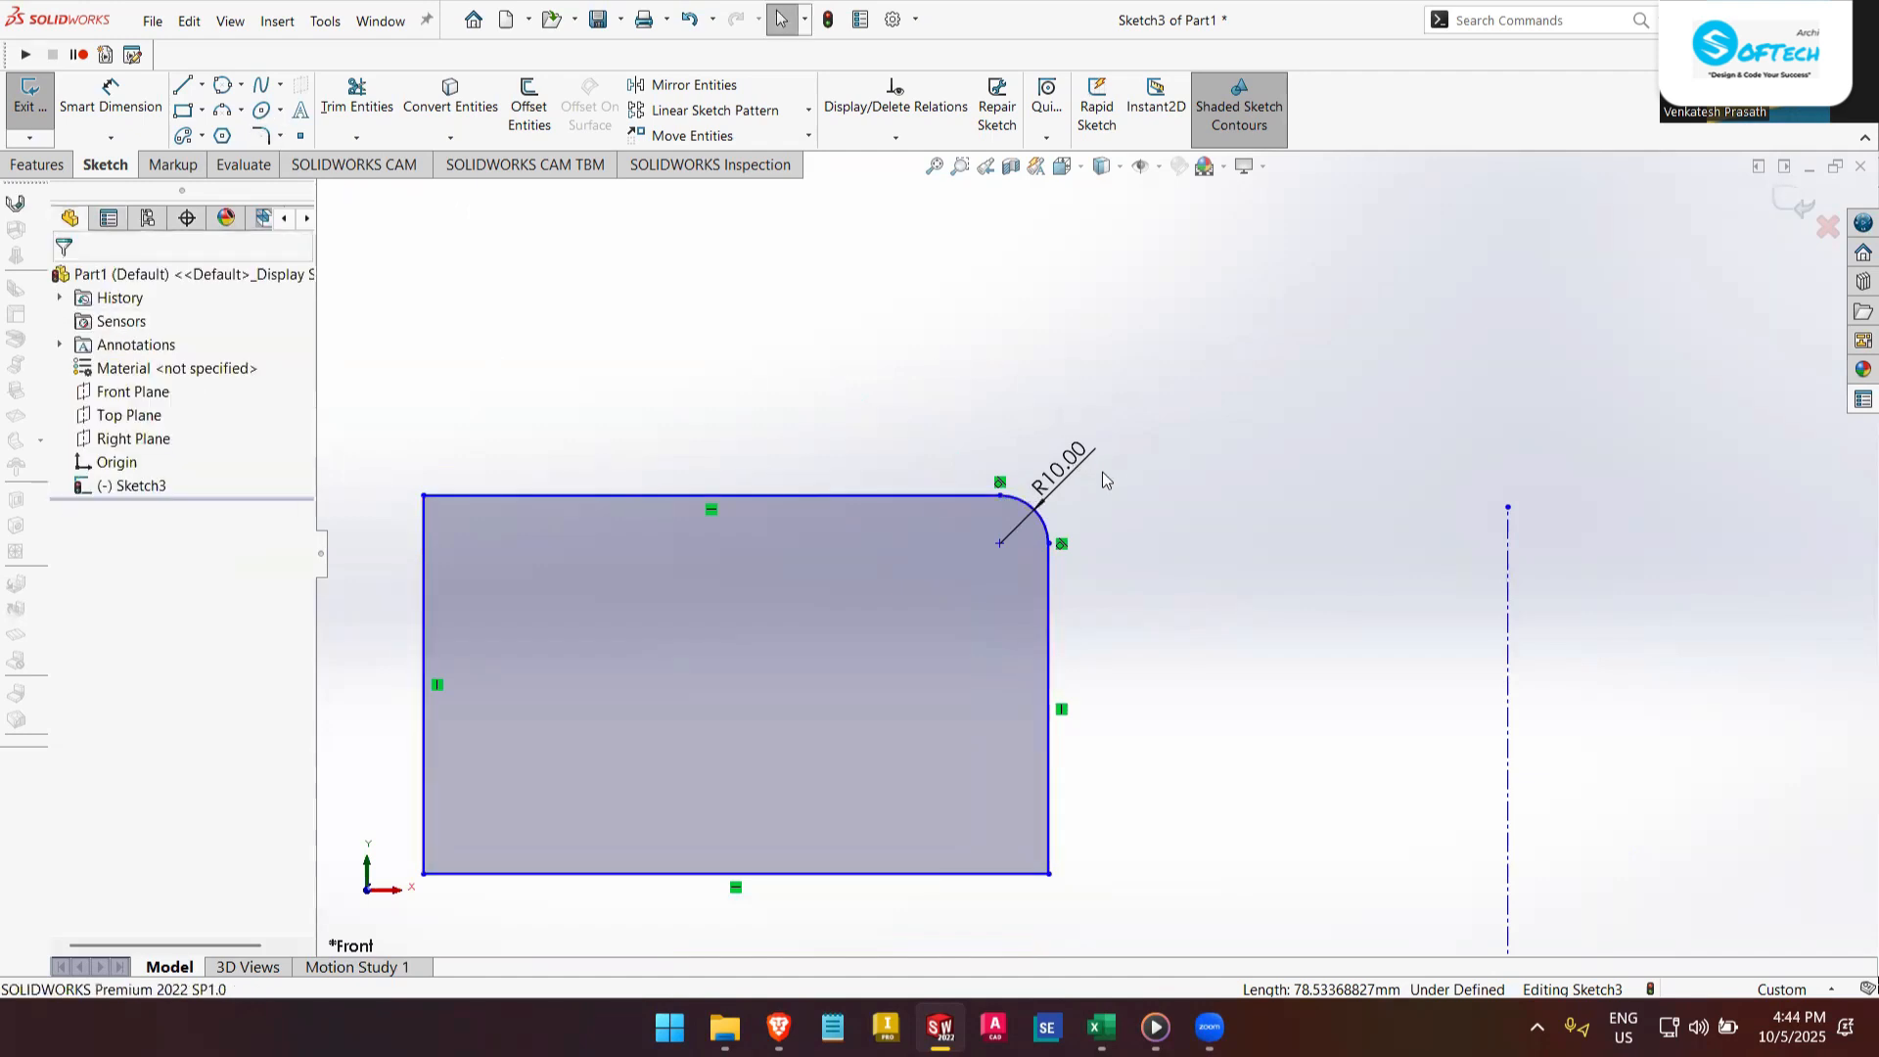
- Open the radius dimension of the rectangle's corner fillet for editing
{"action": "double_click", "coordinate": [1077, 474]}
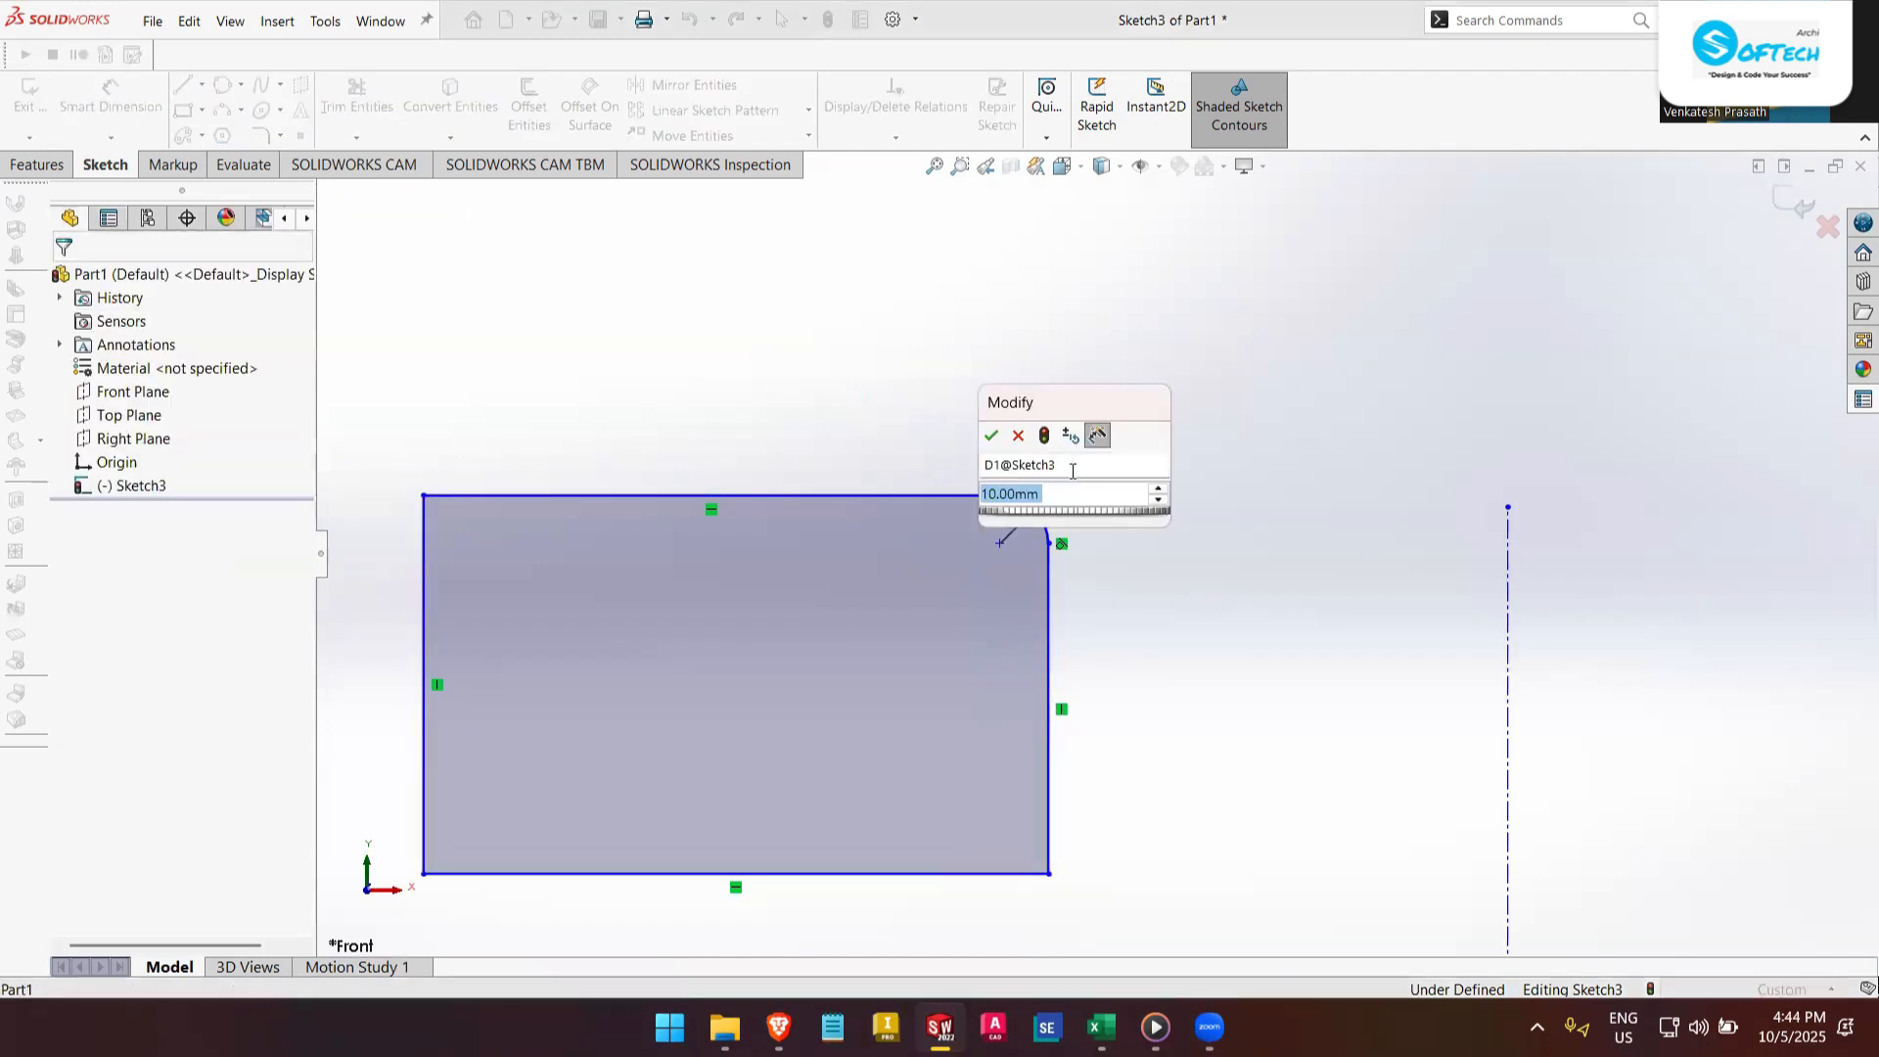
{"action": "left_click", "coordinate": [1019, 439]}
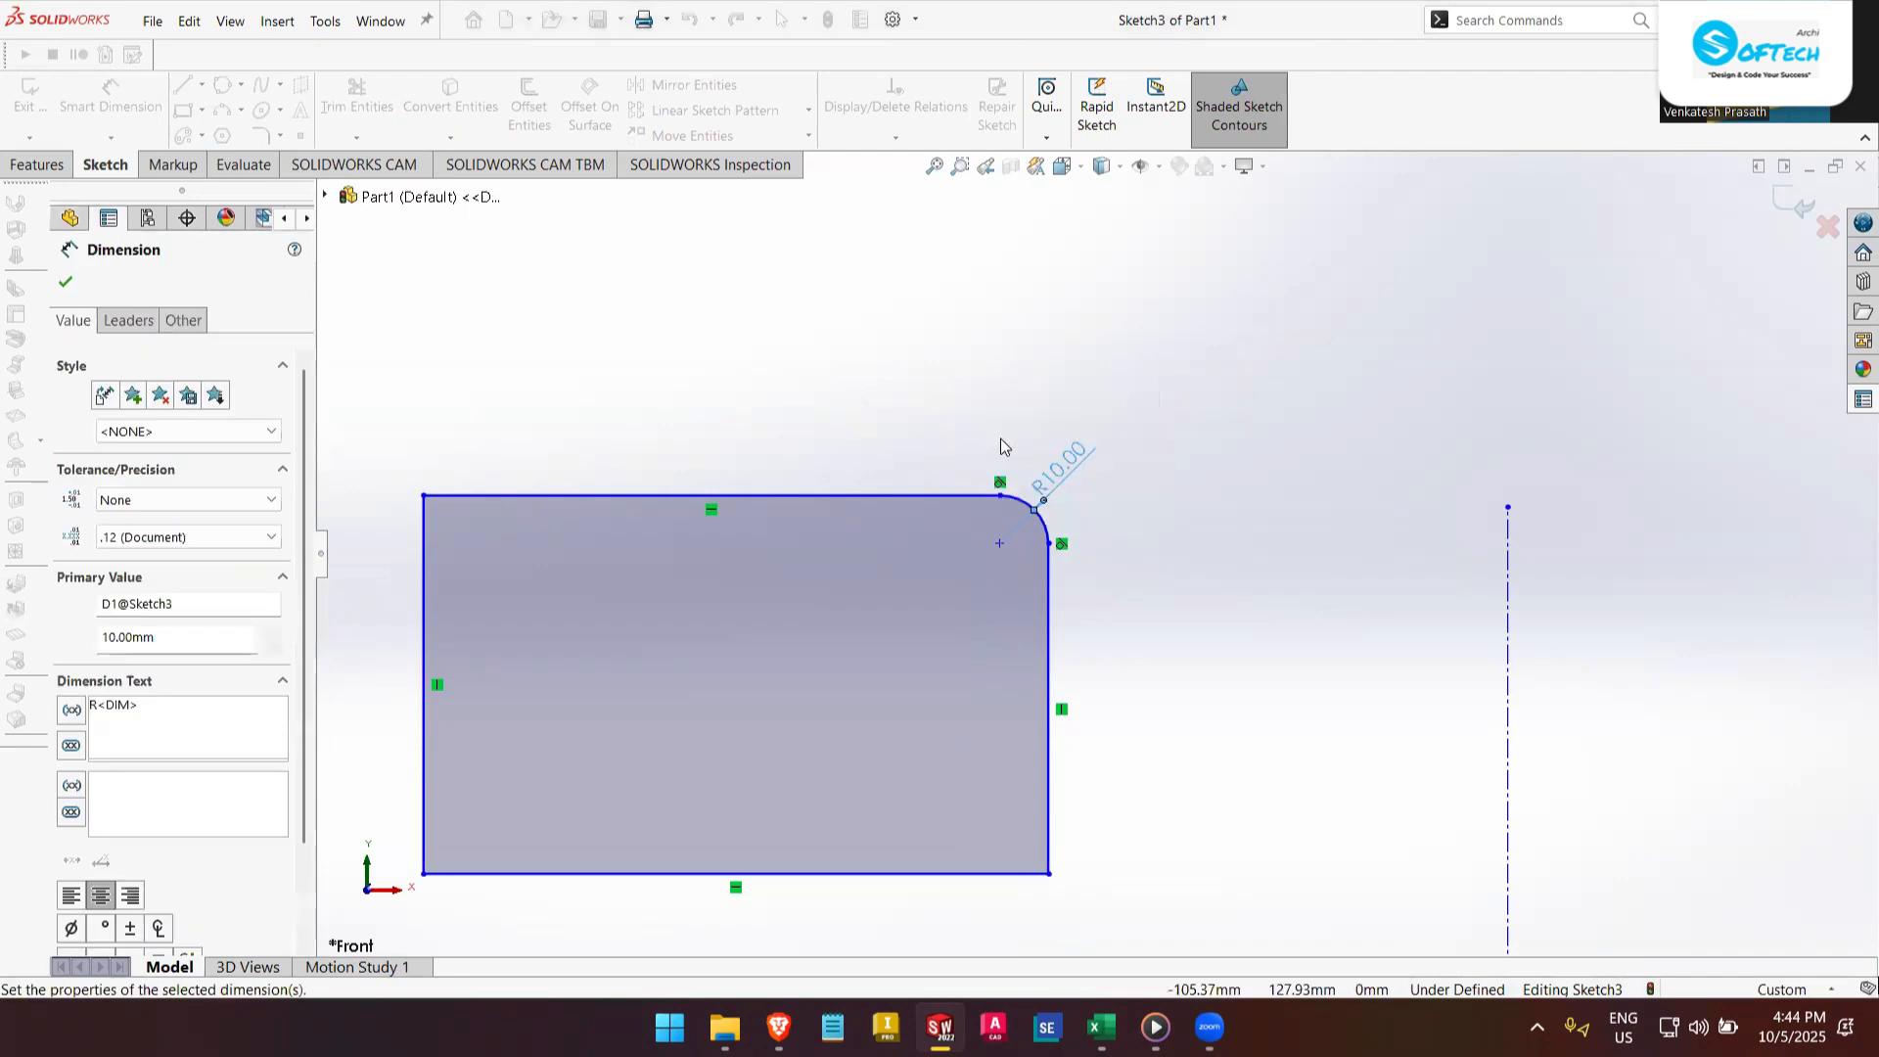
{"action": "double_click", "coordinate": [1054, 478]}
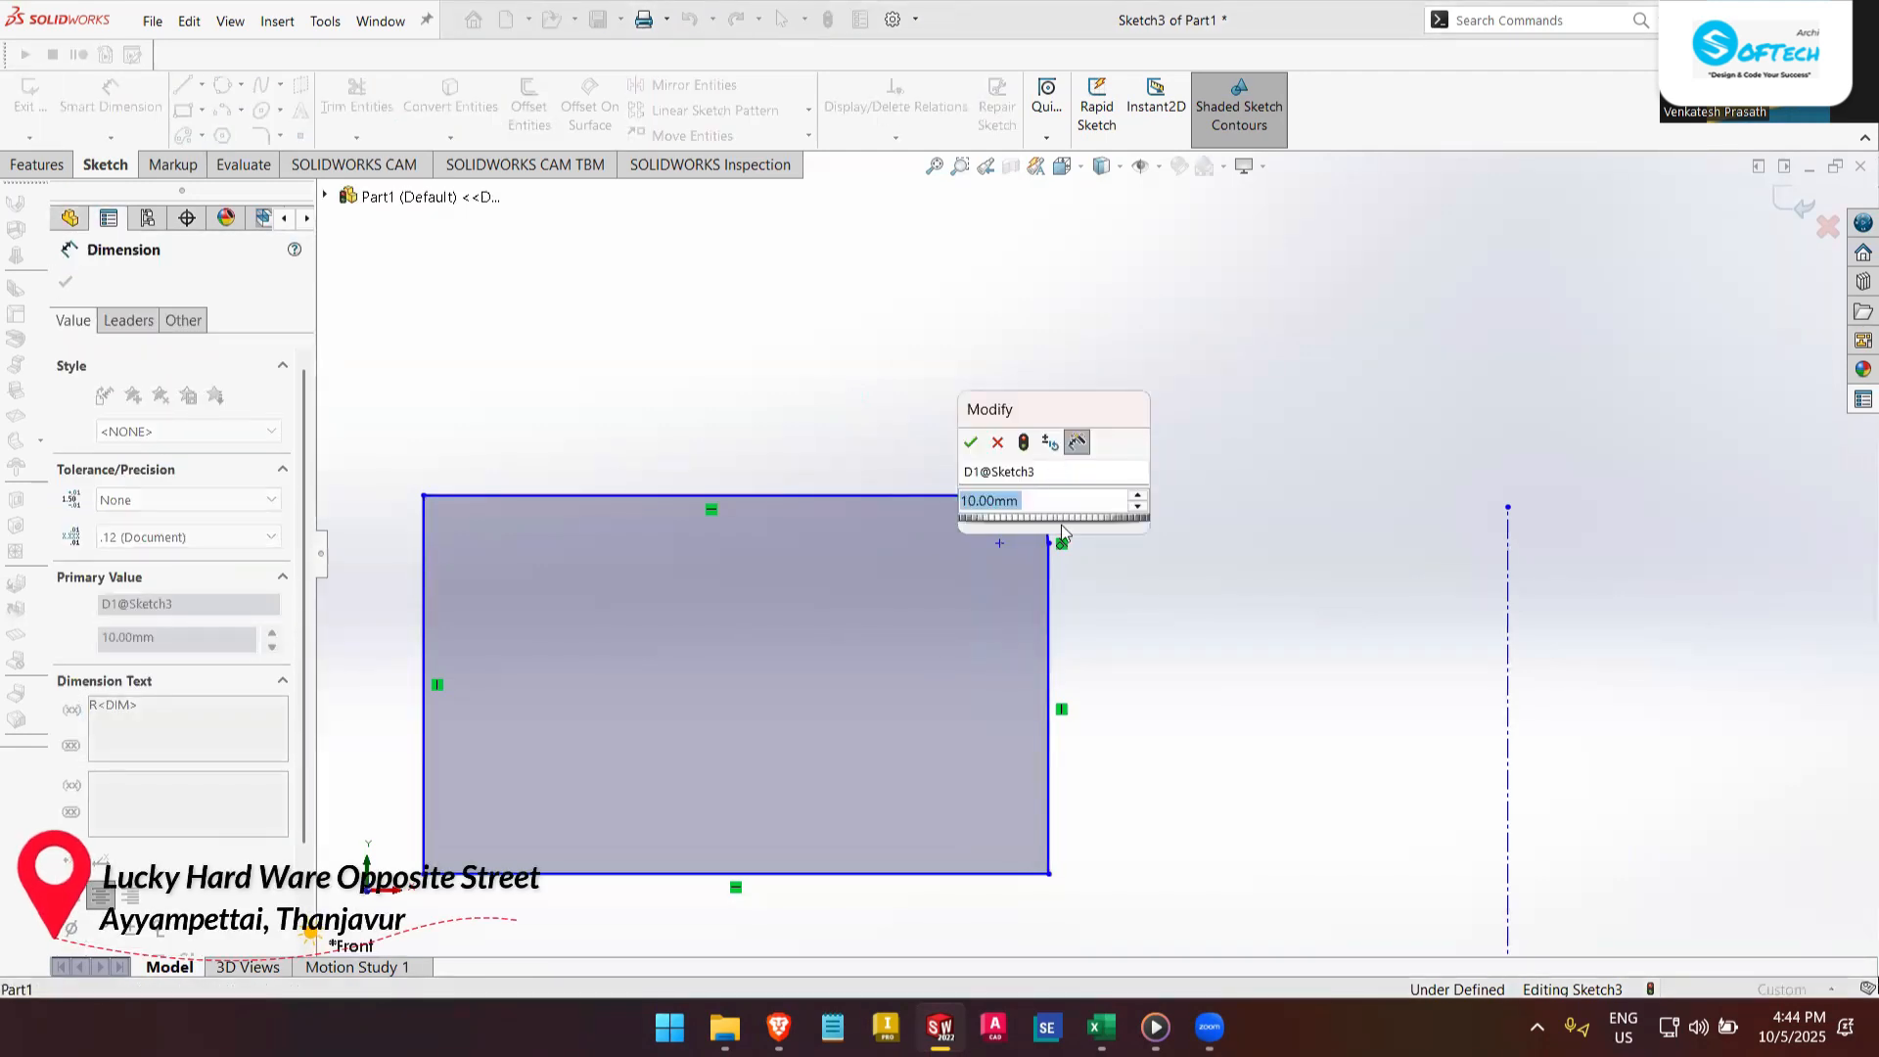
- Set the radius of the fillet at the rectangle's upper-right corner to 20 mm
{"action": "type", "text": "20"}
{"action": "key", "text": "Return"}
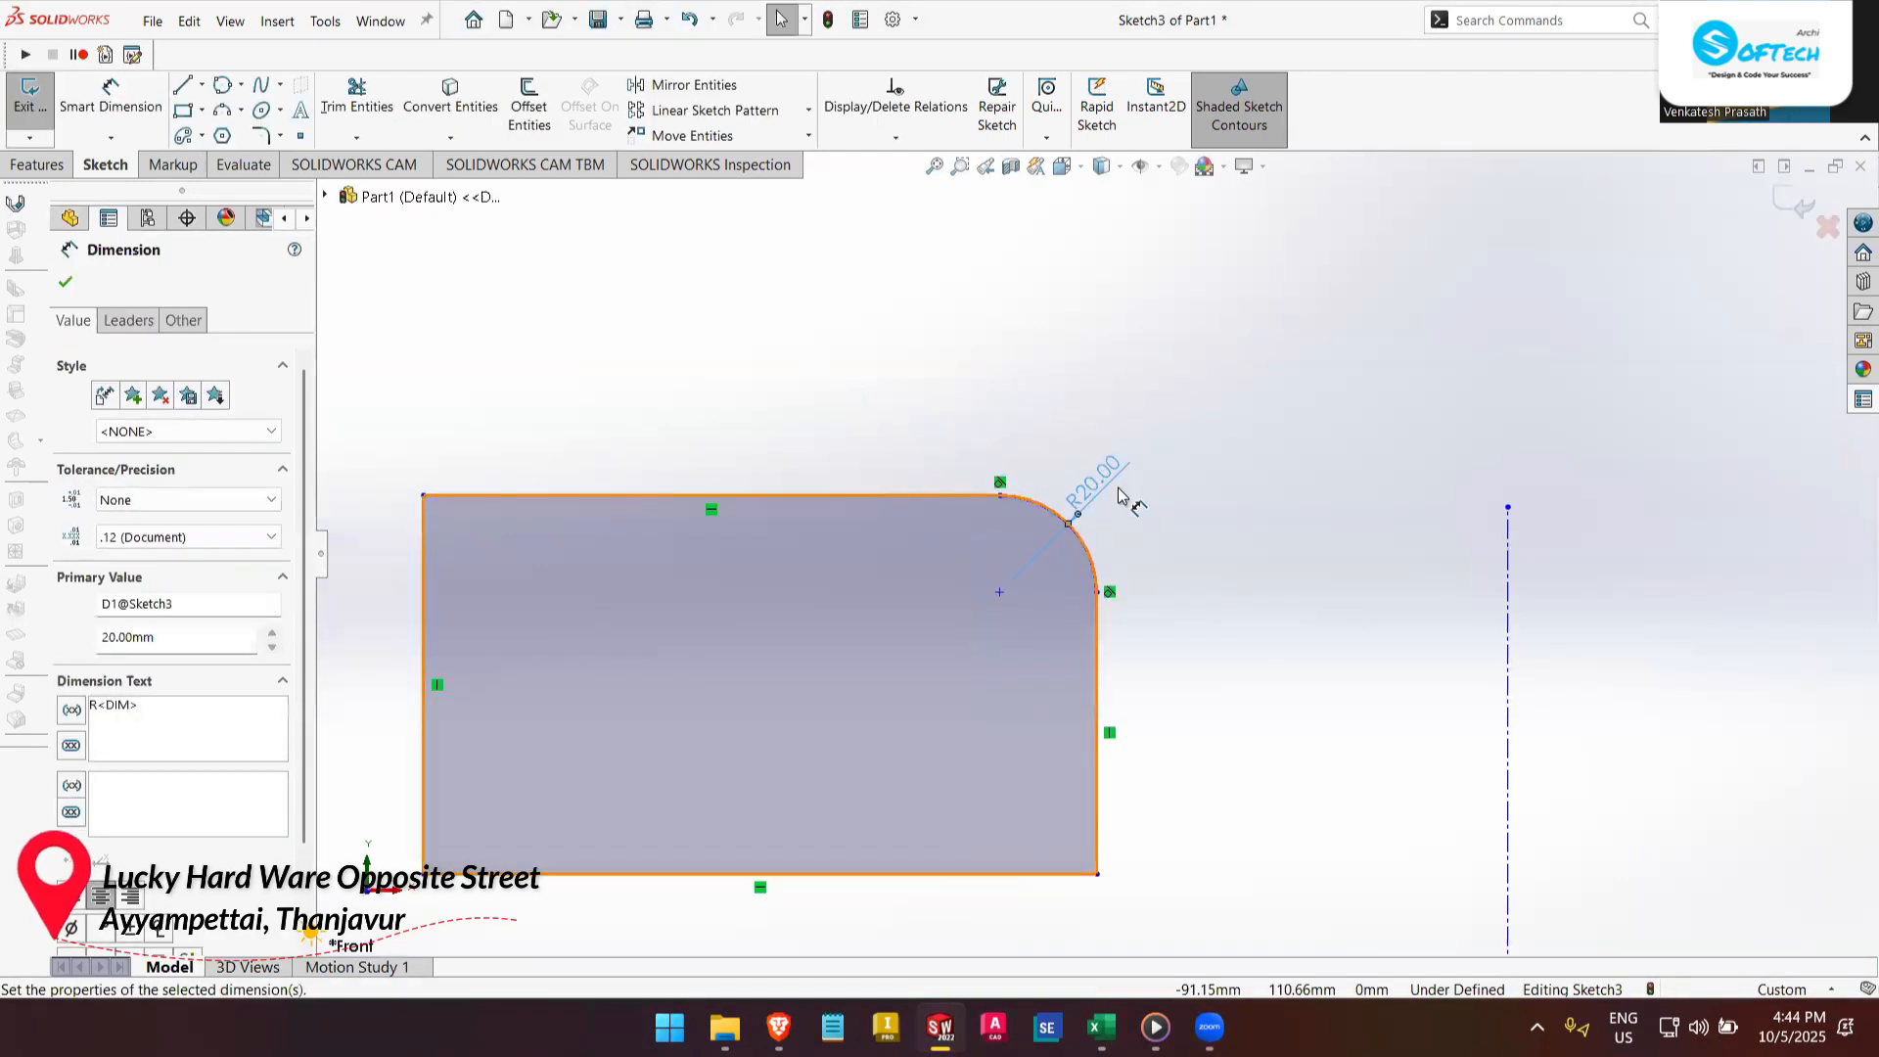
{"action": "left_click", "coordinate": [1150, 640]}
- Chamfer the rectangle's upper-left corner with a distance-distance sketch chamfer using equal distances of 5 mm
{"action": "scroll", "coordinate": [1137, 640], "scroll_direction": "up", "scroll_amount": 2}
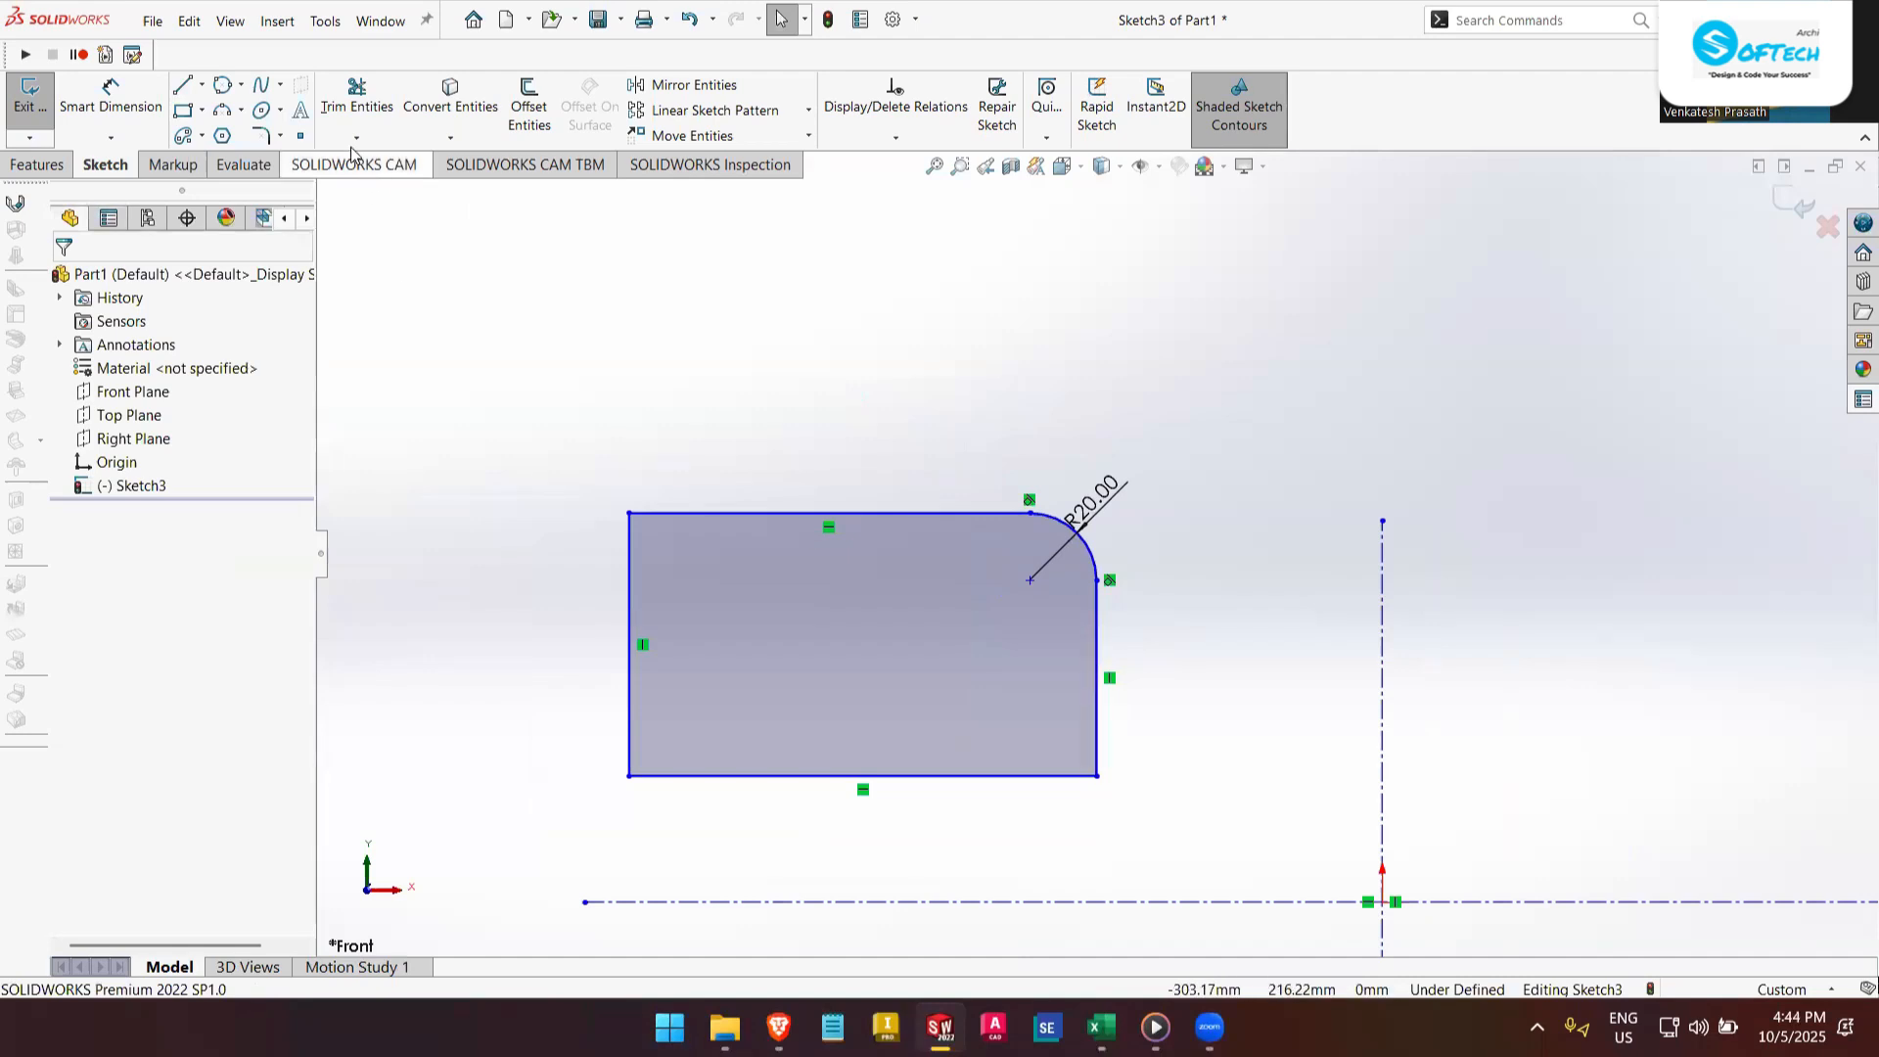
{"action": "left_click", "coordinate": [282, 136]}
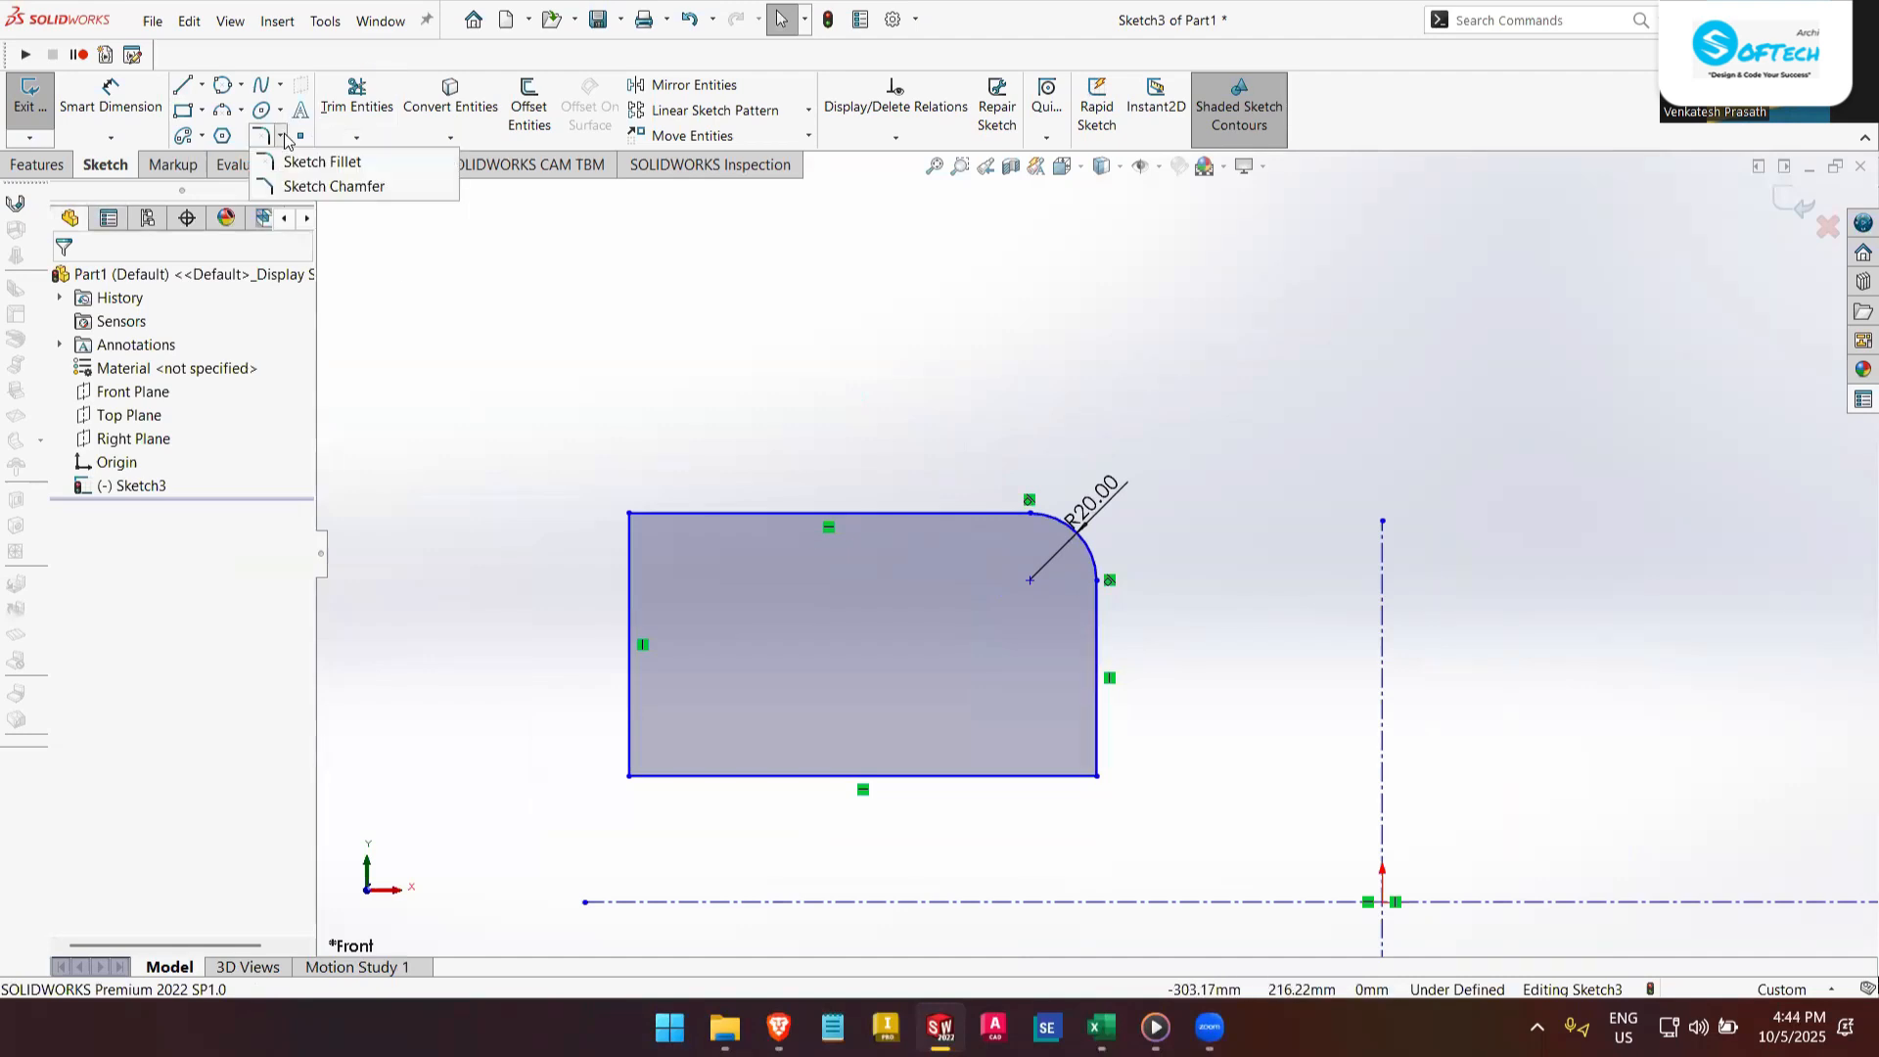
{"action": "left_click", "coordinate": [307, 186]}
{"action": "scroll", "coordinate": [672, 523], "scroll_direction": "down", "scroll_amount": 2}
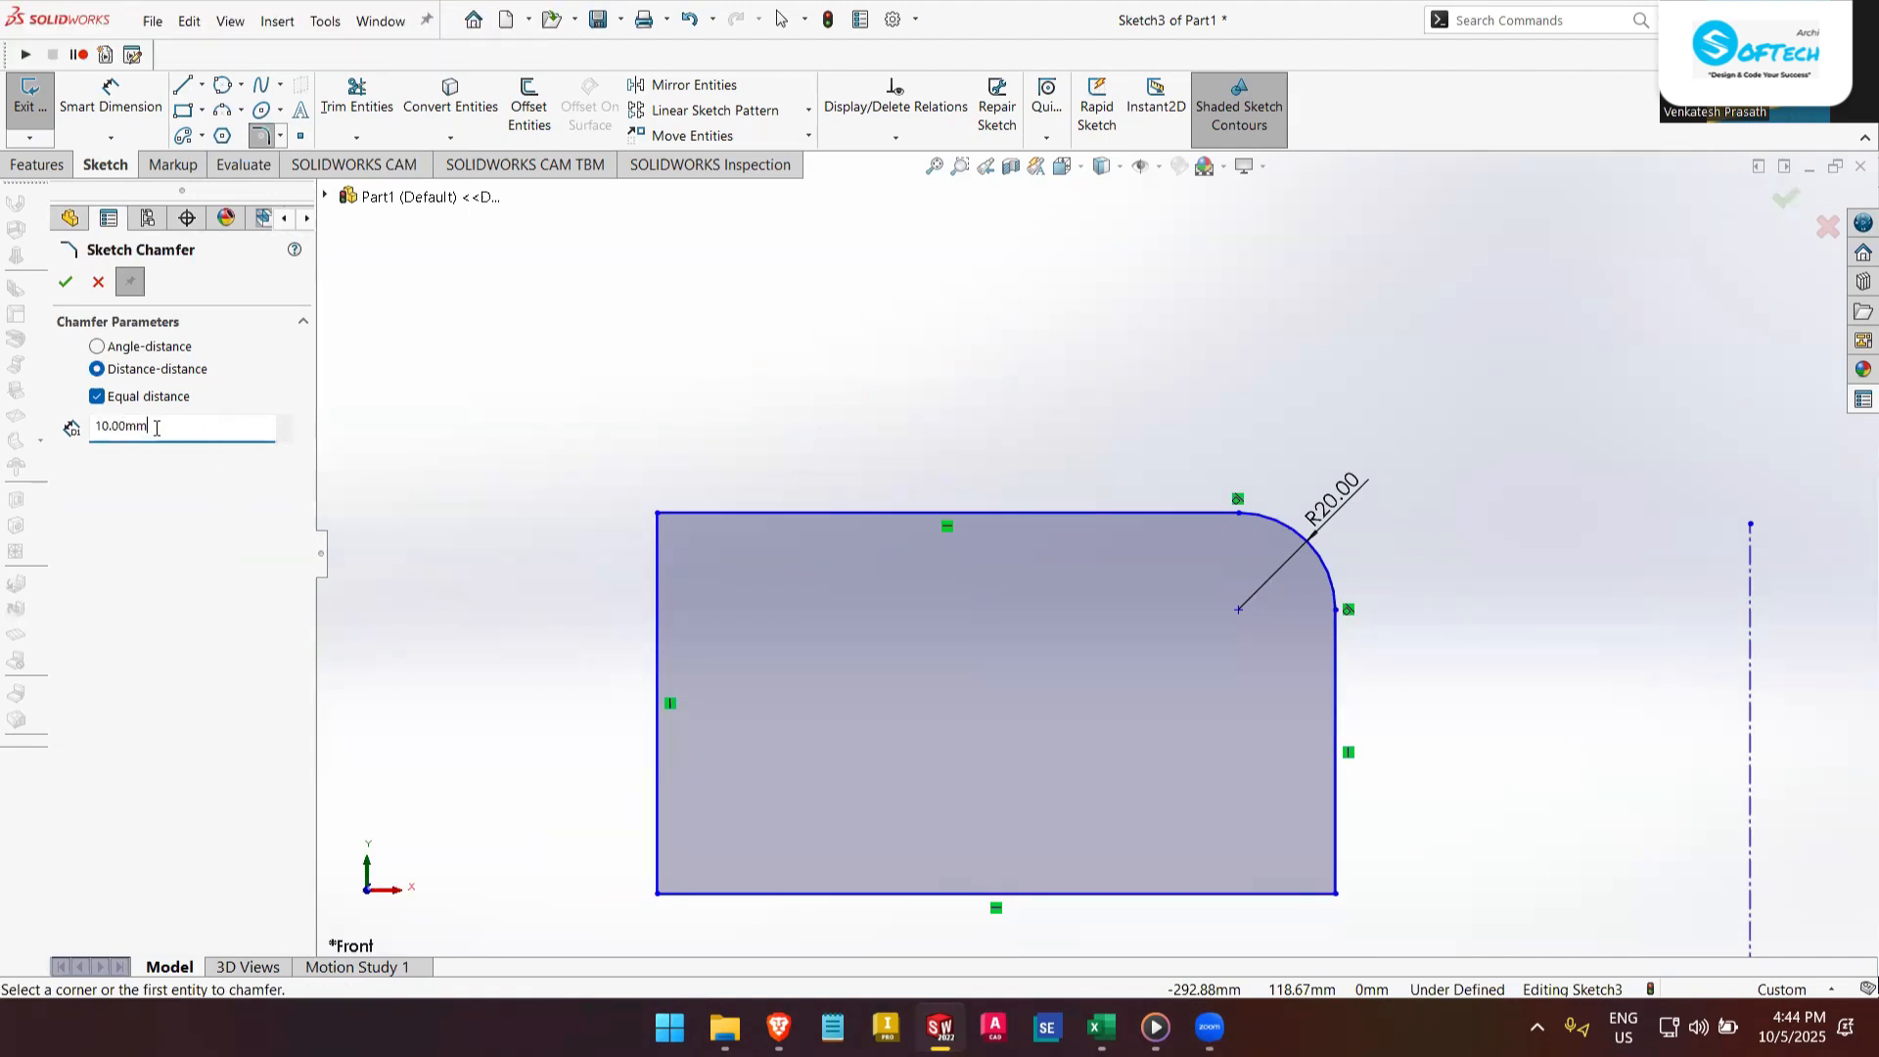
{"action": "left_click", "coordinate": [710, 513]}
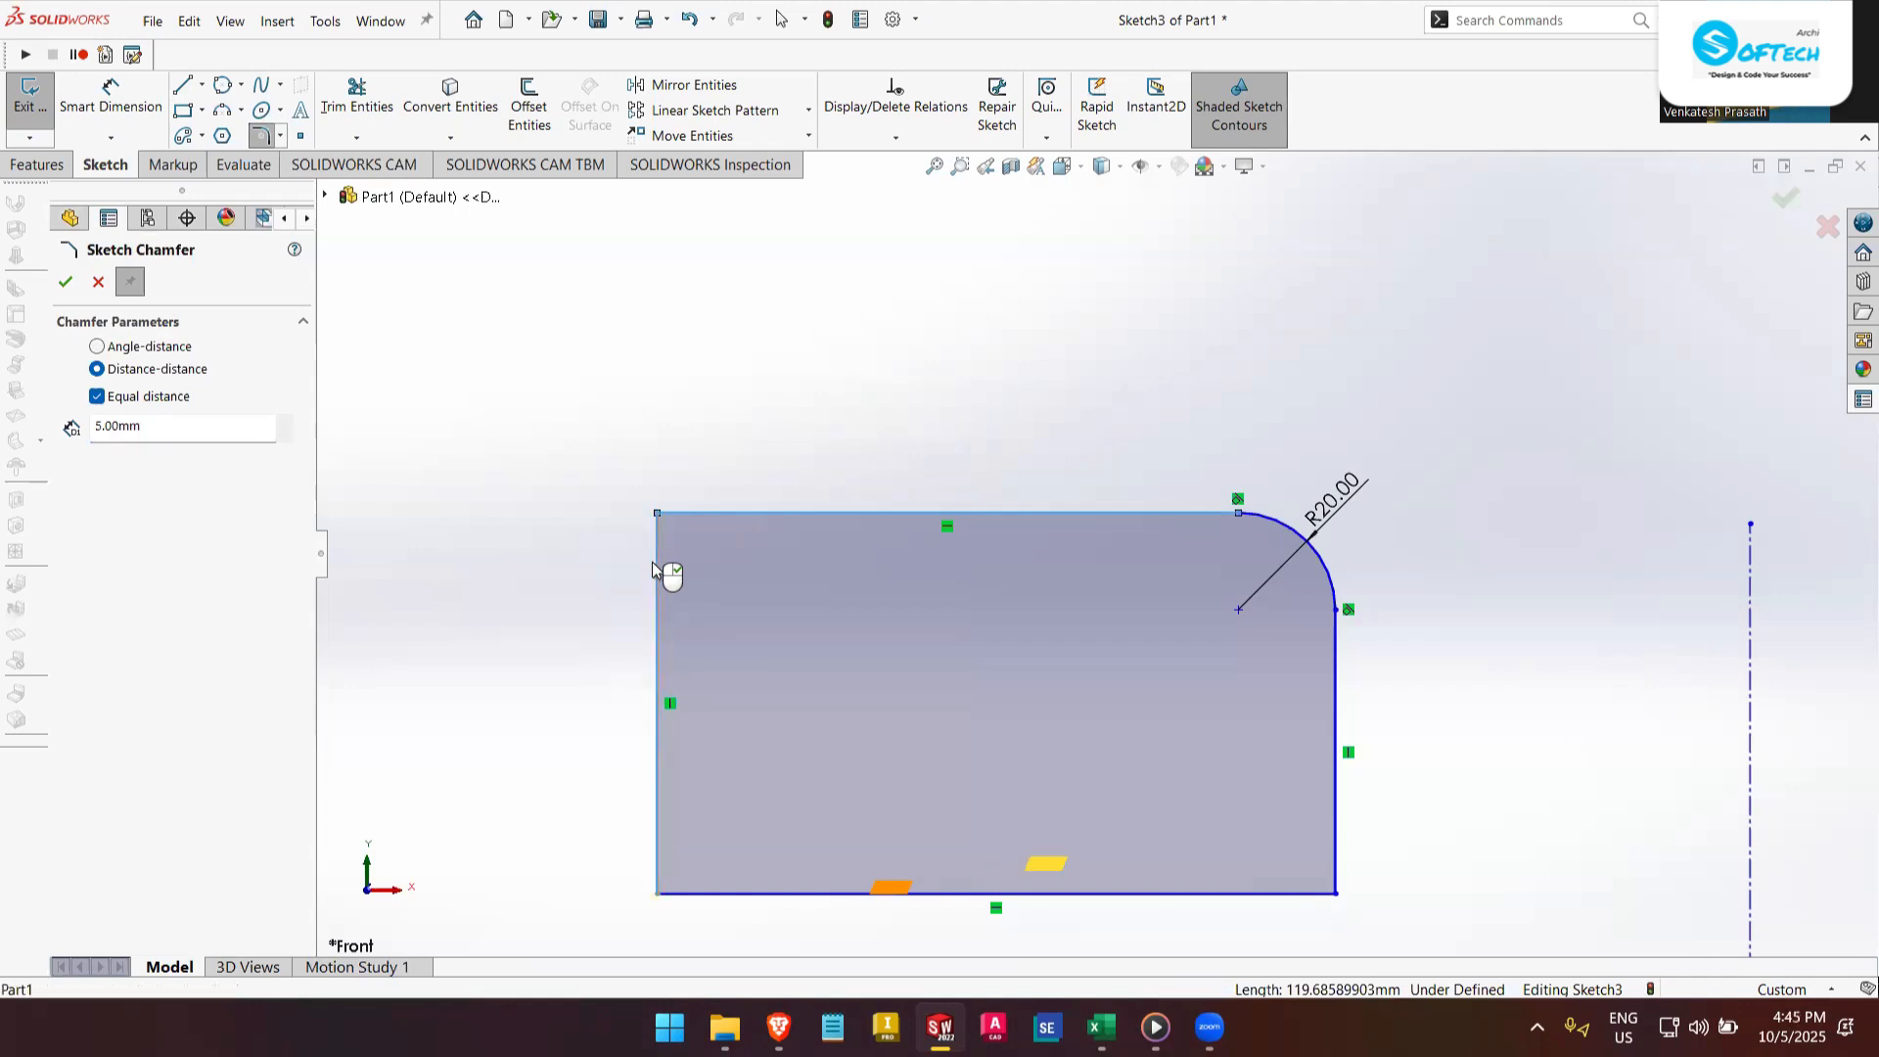
{"action": "left_click", "coordinate": [655, 570]}
{"action": "scroll", "coordinate": [662, 522], "scroll_direction": "down", "scroll_amount": 5}
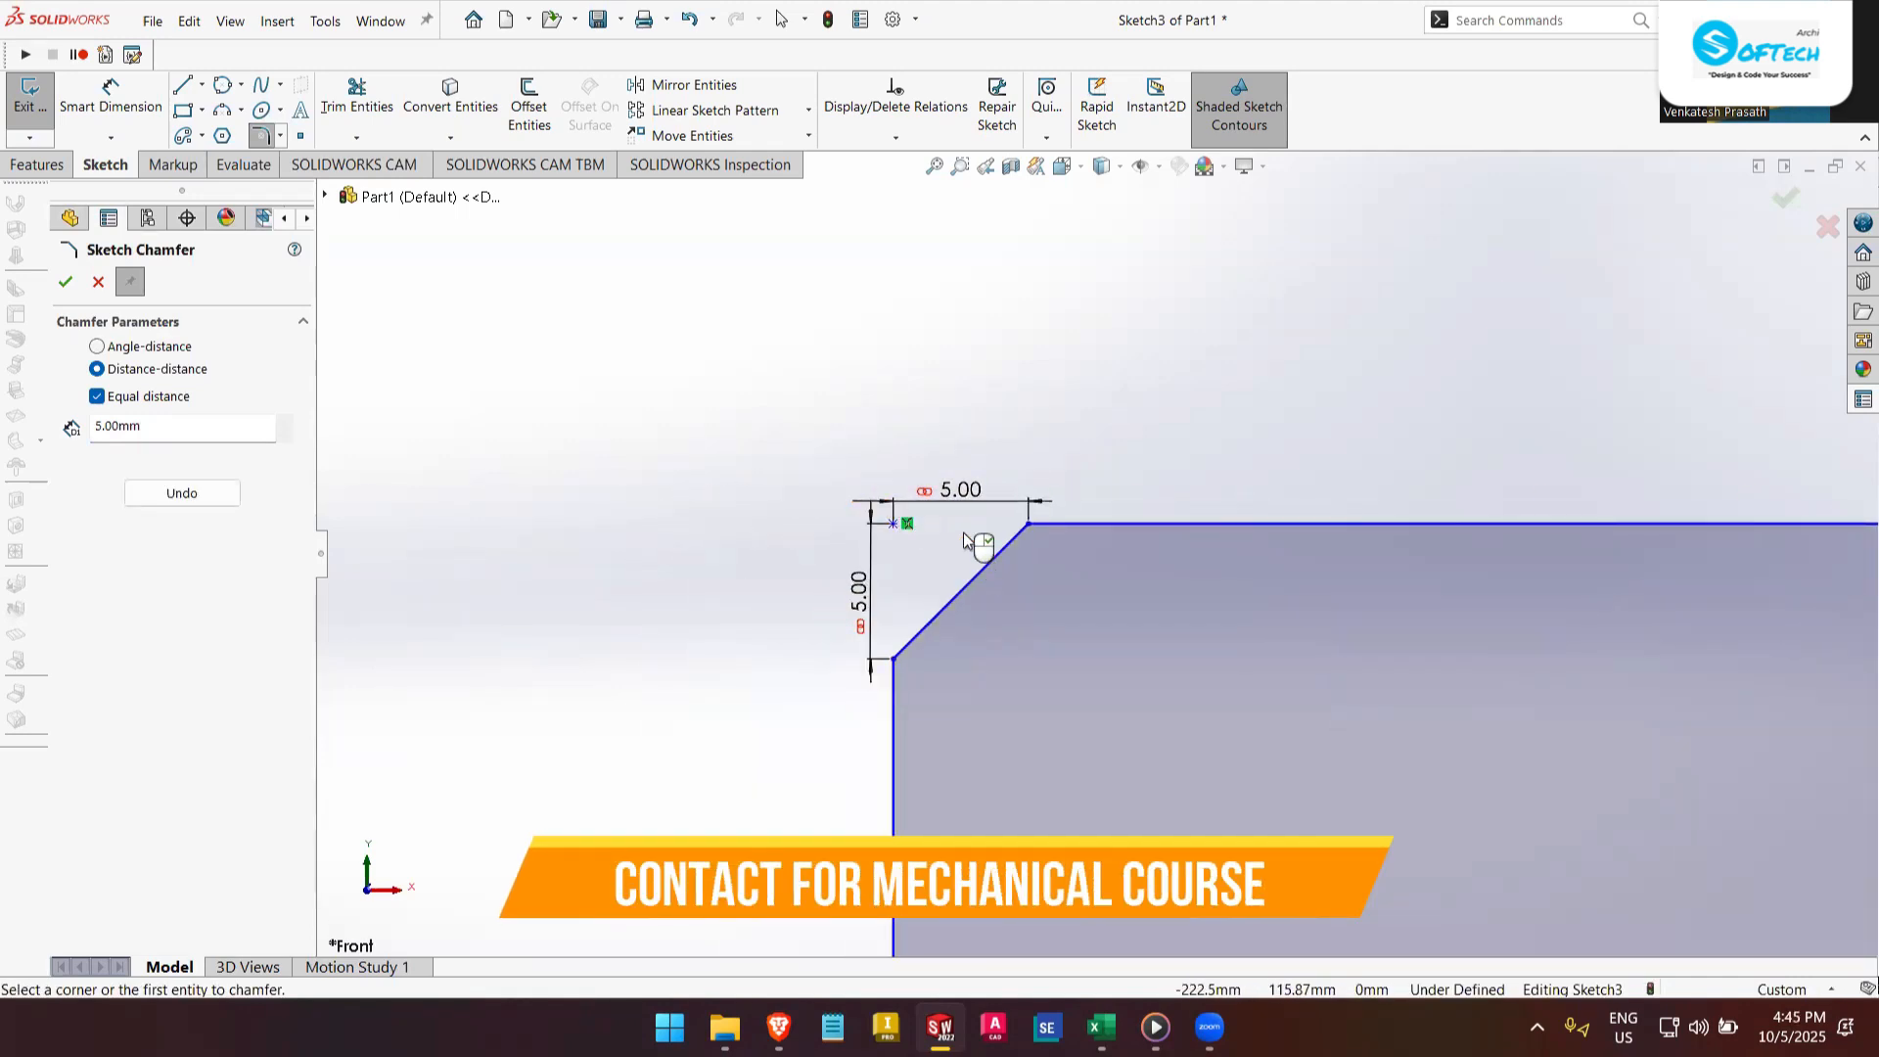
- Examine the two distance dimensions of the upper-left chamfer up close, viewed normal to the sketch
{"action": "scroll", "coordinate": [964, 534], "scroll_direction": "down", "scroll_amount": 5}
{"action": "scroll", "coordinate": [942, 568], "scroll_direction": "up", "scroll_amount": 5}
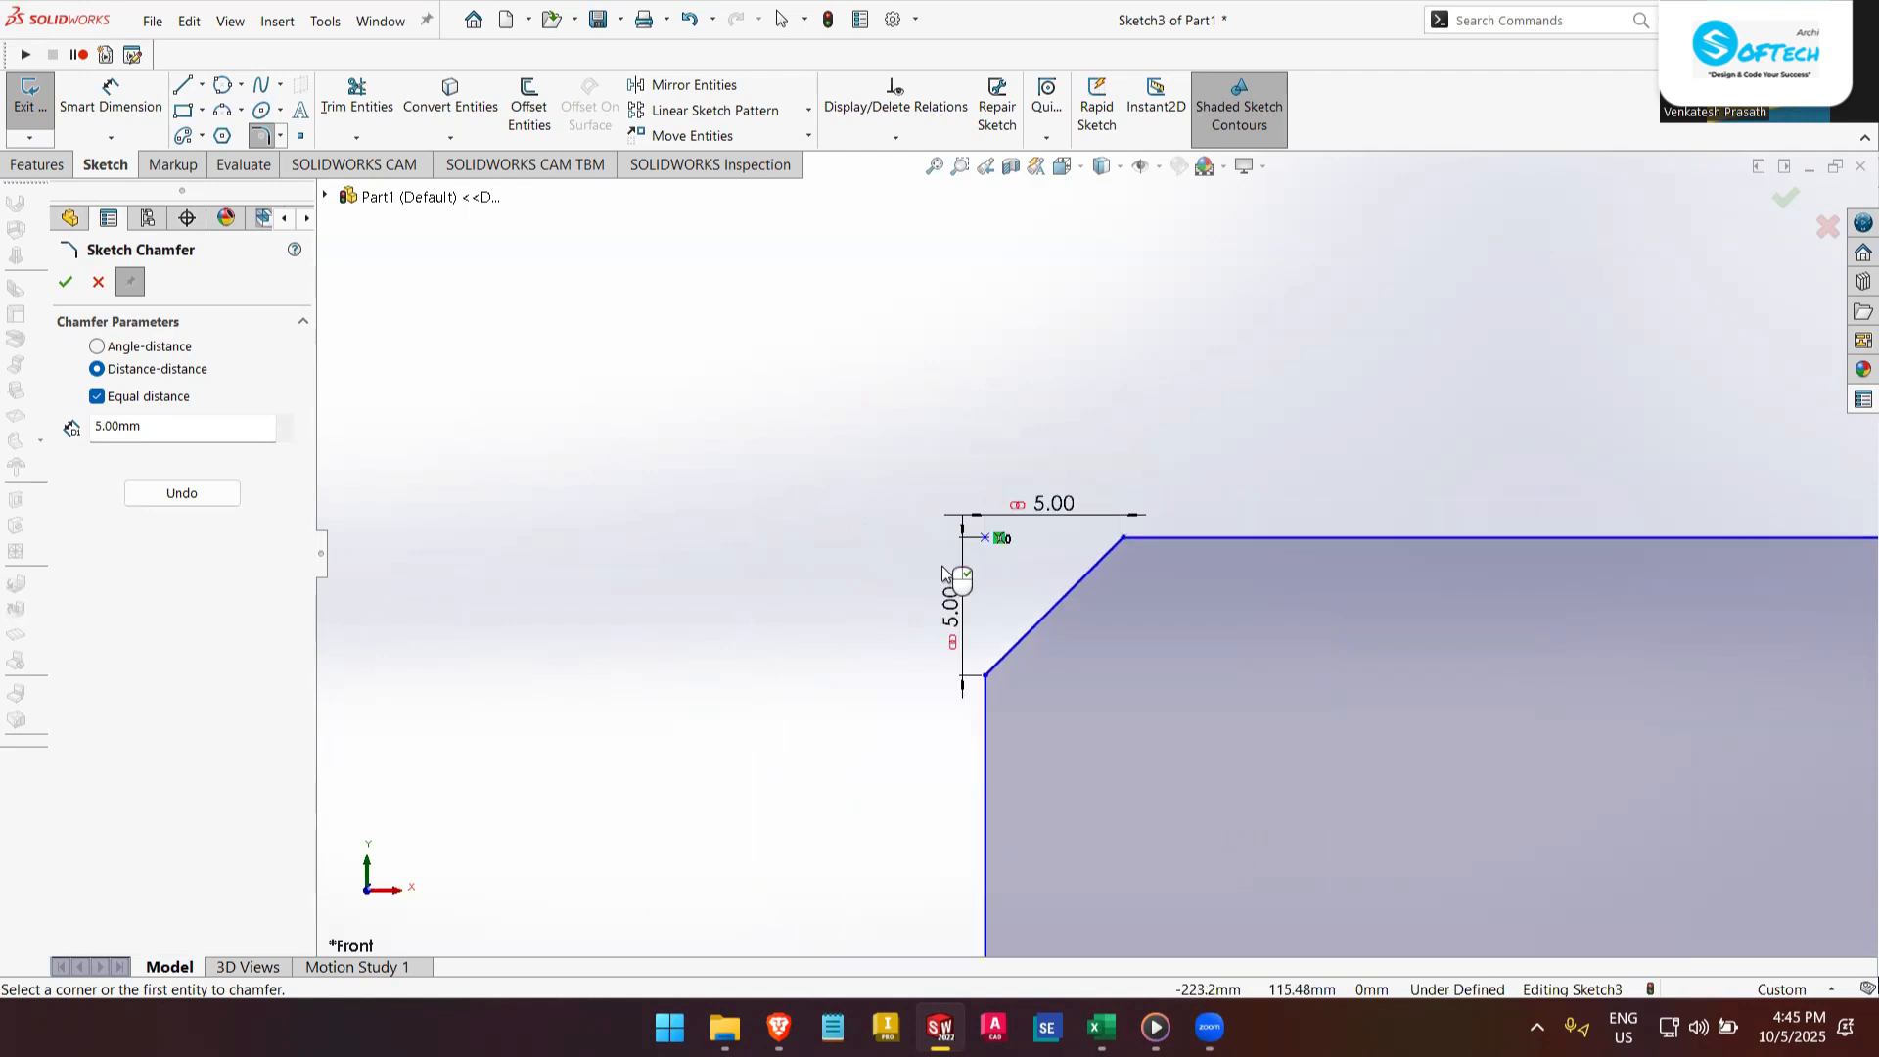
{"action": "scroll", "coordinate": [945, 574], "scroll_direction": "up", "scroll_amount": 5}
{"action": "middle_click_drag", "start_coordinate": [1128, 838], "coordinate": [1119, 550]}
{"action": "scroll", "coordinate": [1158, 654], "scroll_direction": "up", "scroll_amount": 5}
{"action": "key", "text": "space"}
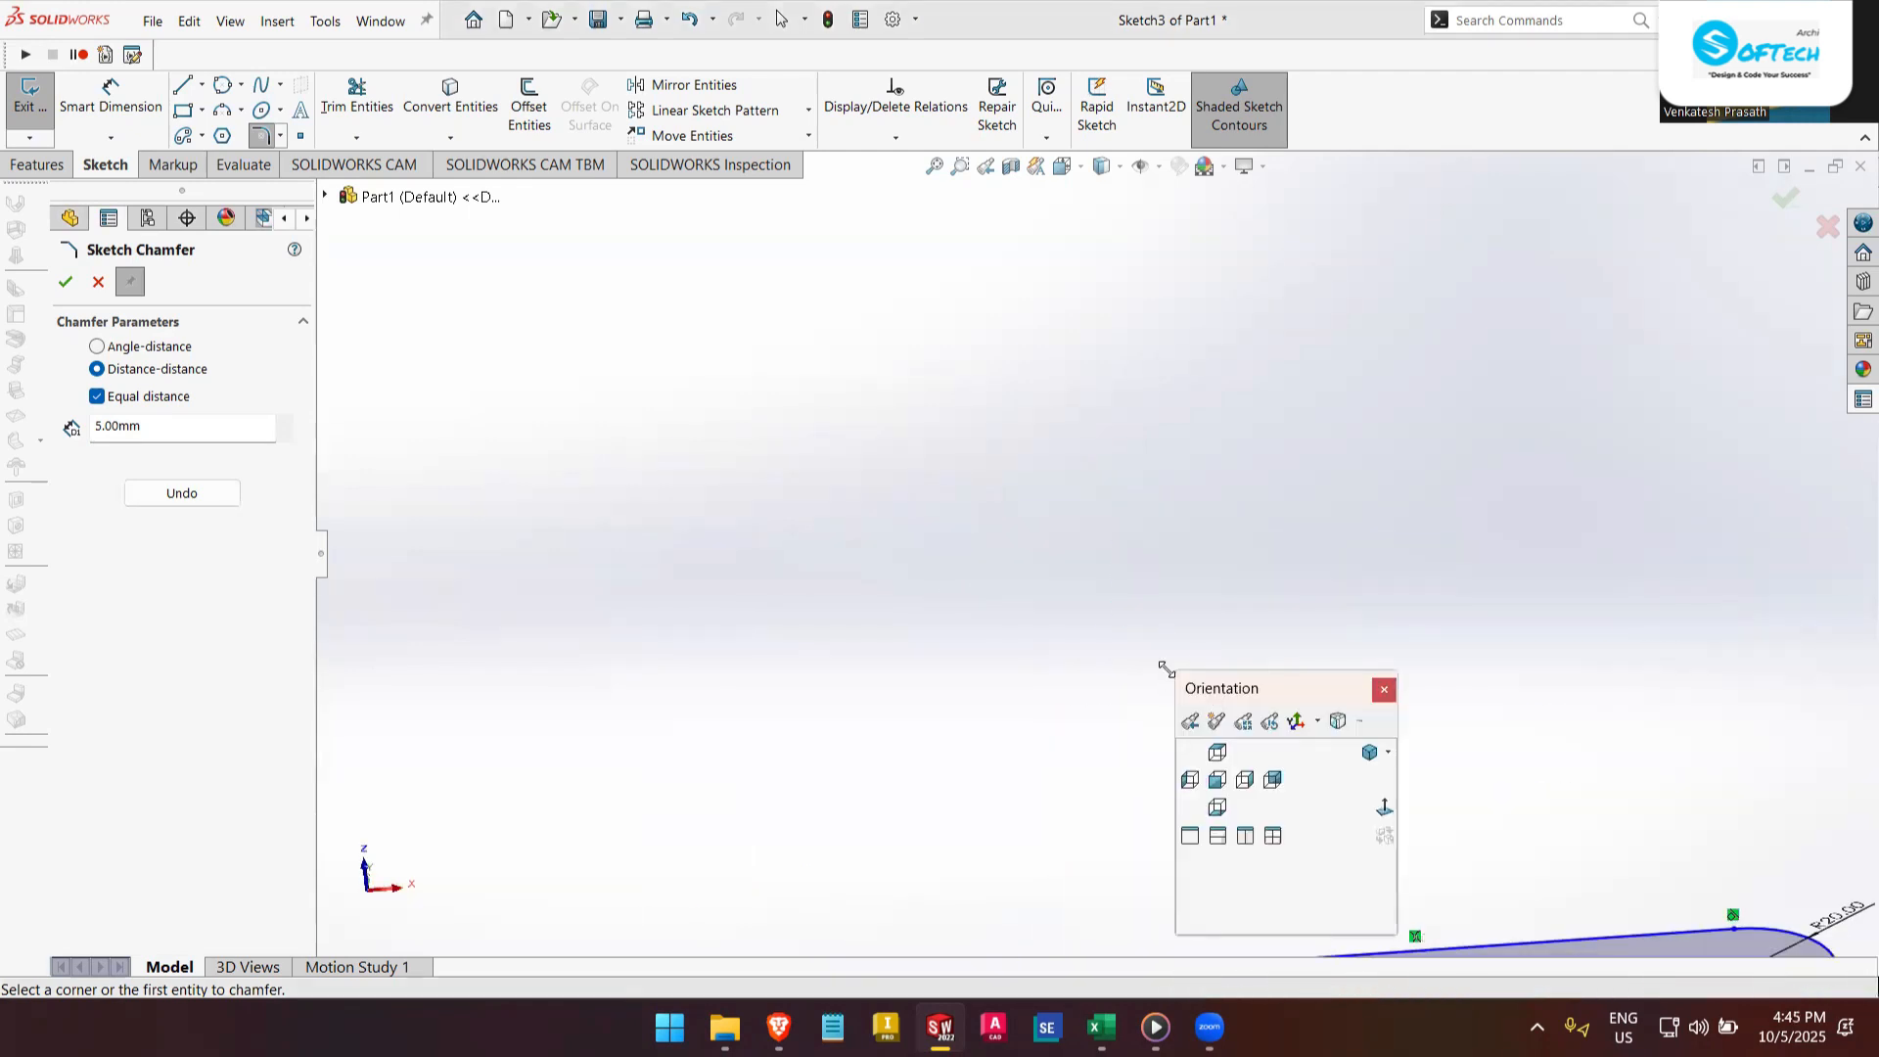
{"action": "left_click", "coordinate": [1386, 809]}
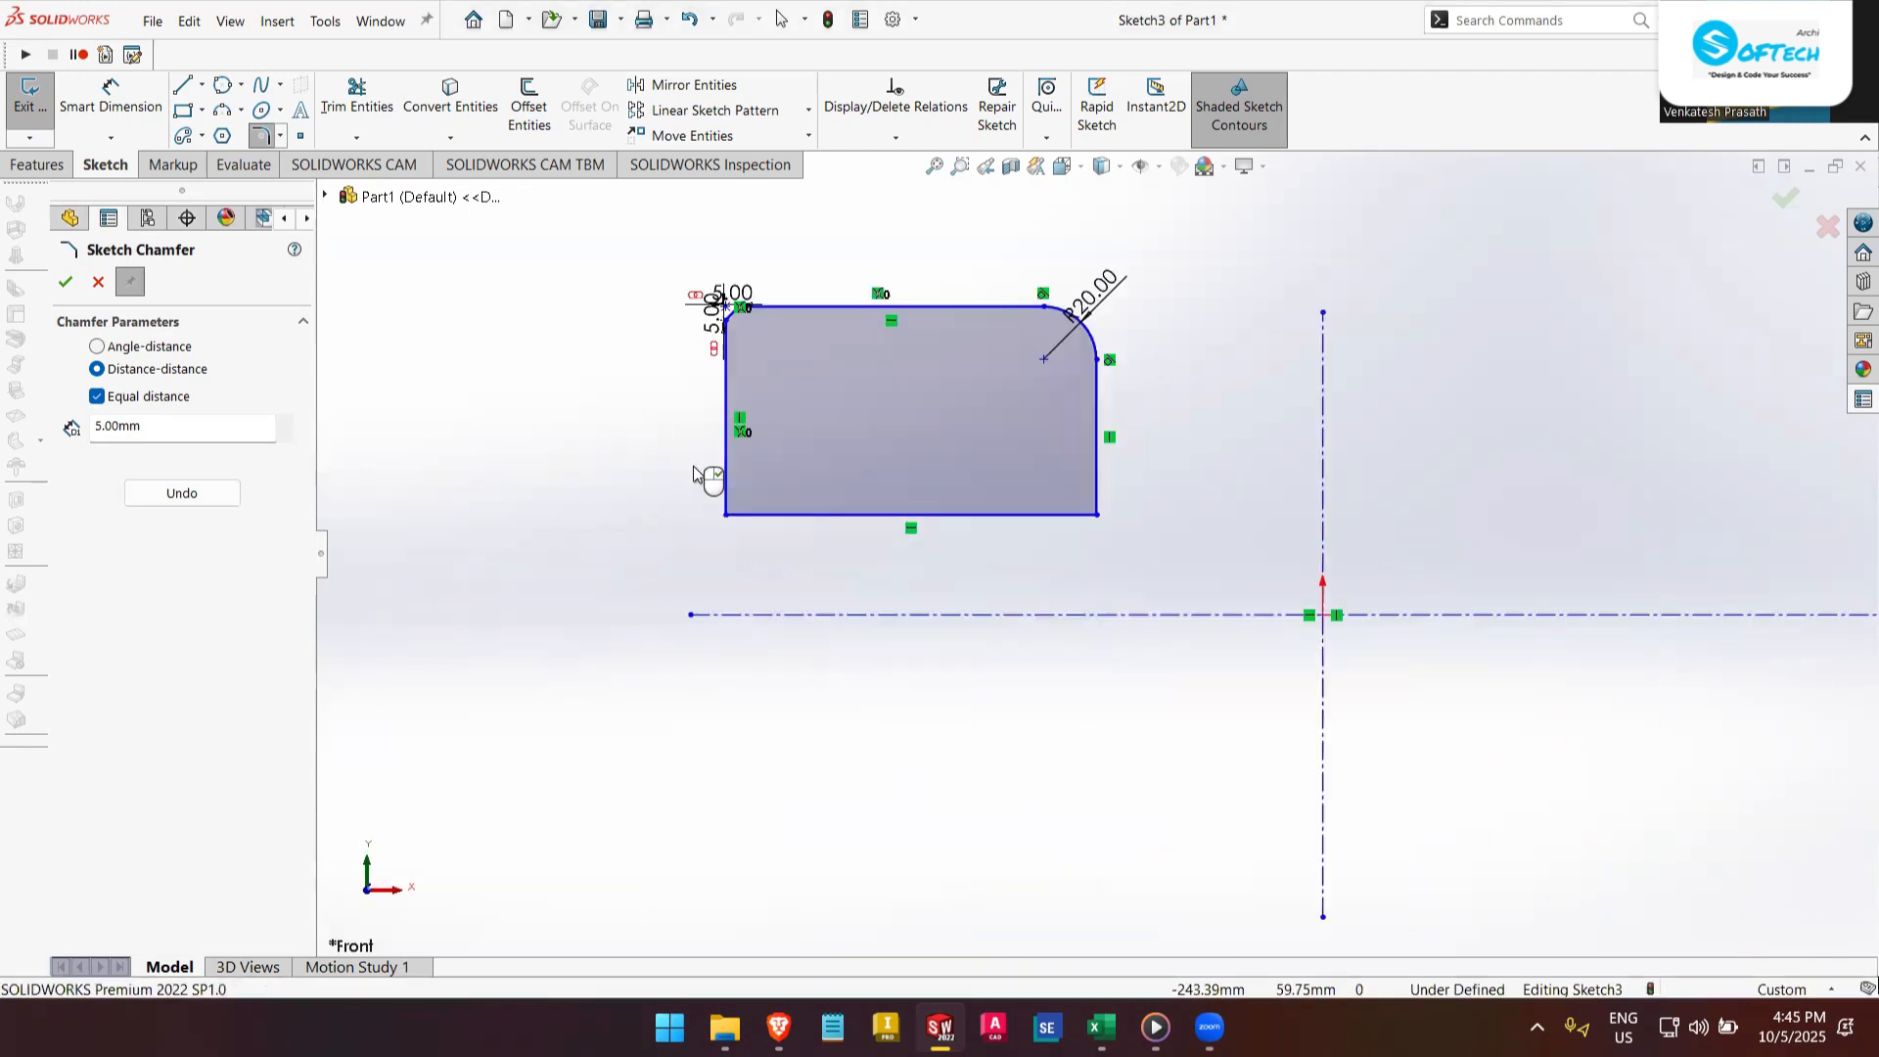
{"action": "scroll", "coordinate": [694, 475], "scroll_direction": "down", "scroll_amount": 2}
{"action": "scroll", "coordinate": [785, 253], "scroll_direction": "down", "scroll_amount": 5}
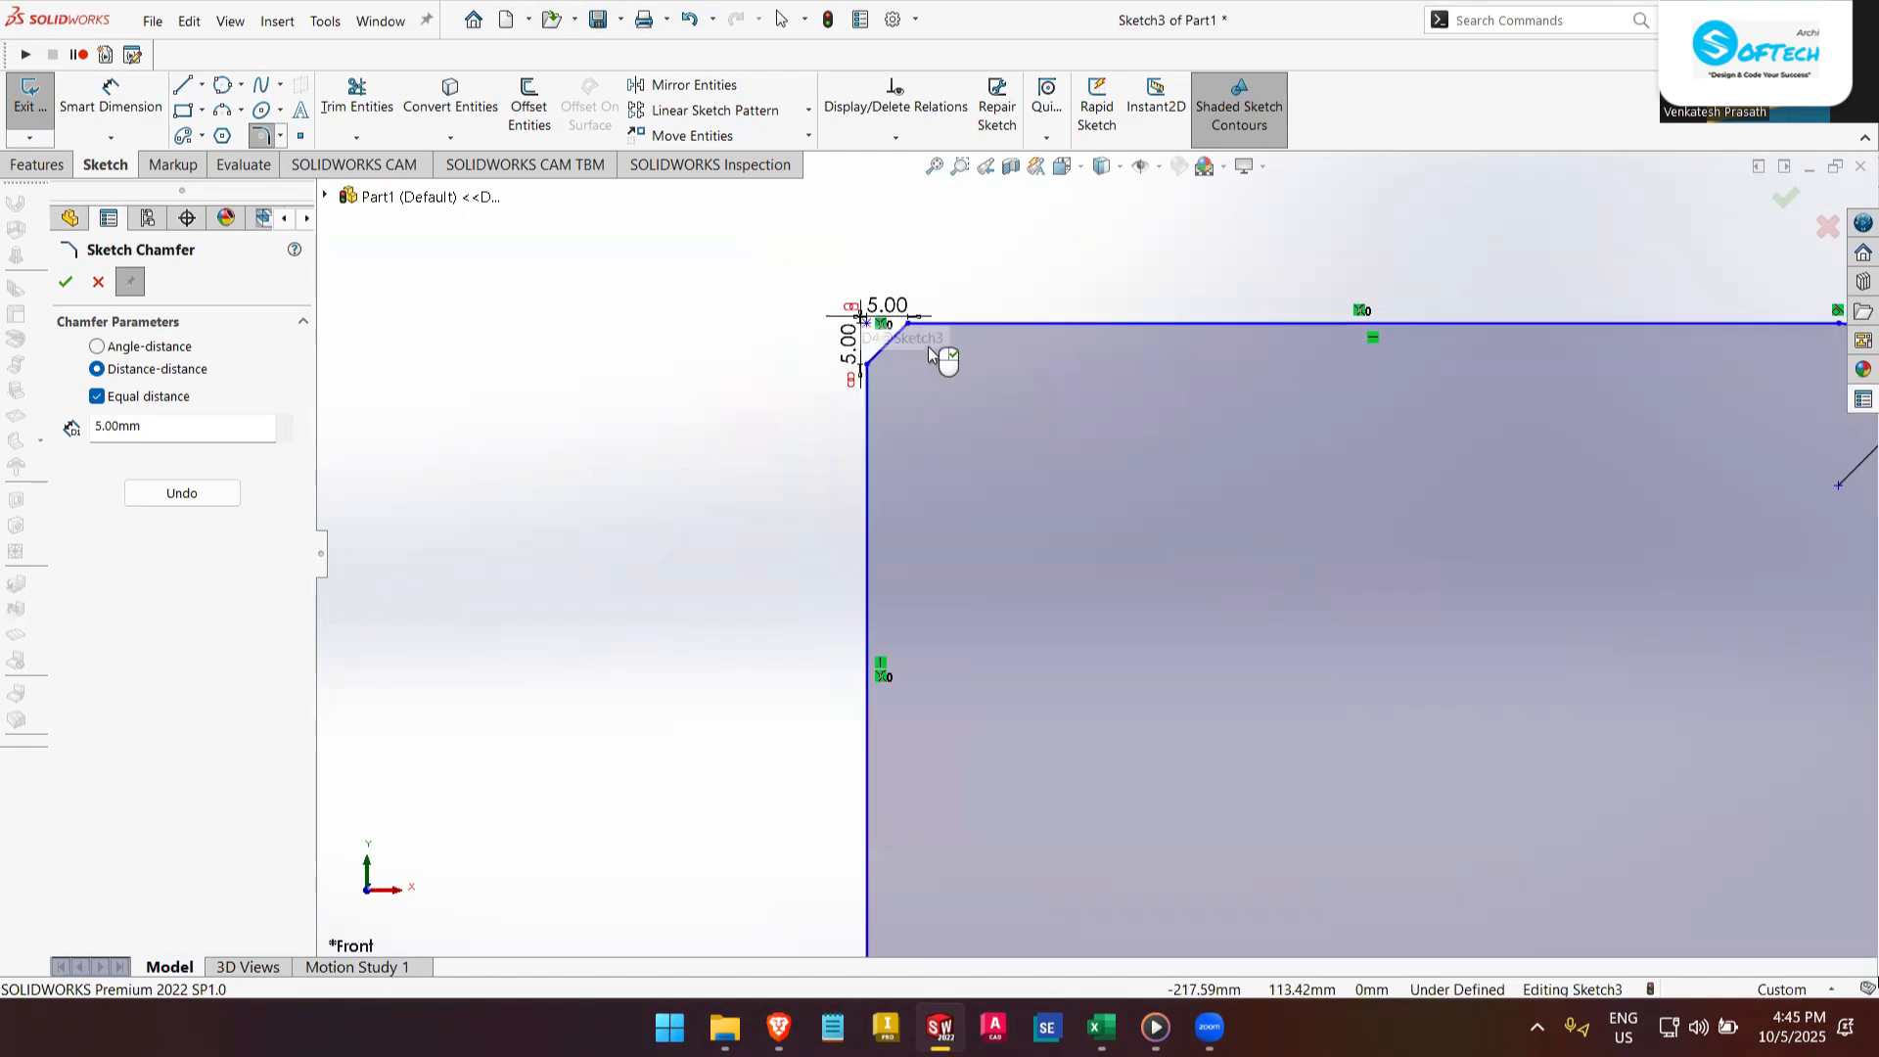
{"action": "scroll", "coordinate": [902, 338], "scroll_direction": "down", "scroll_amount": 2}
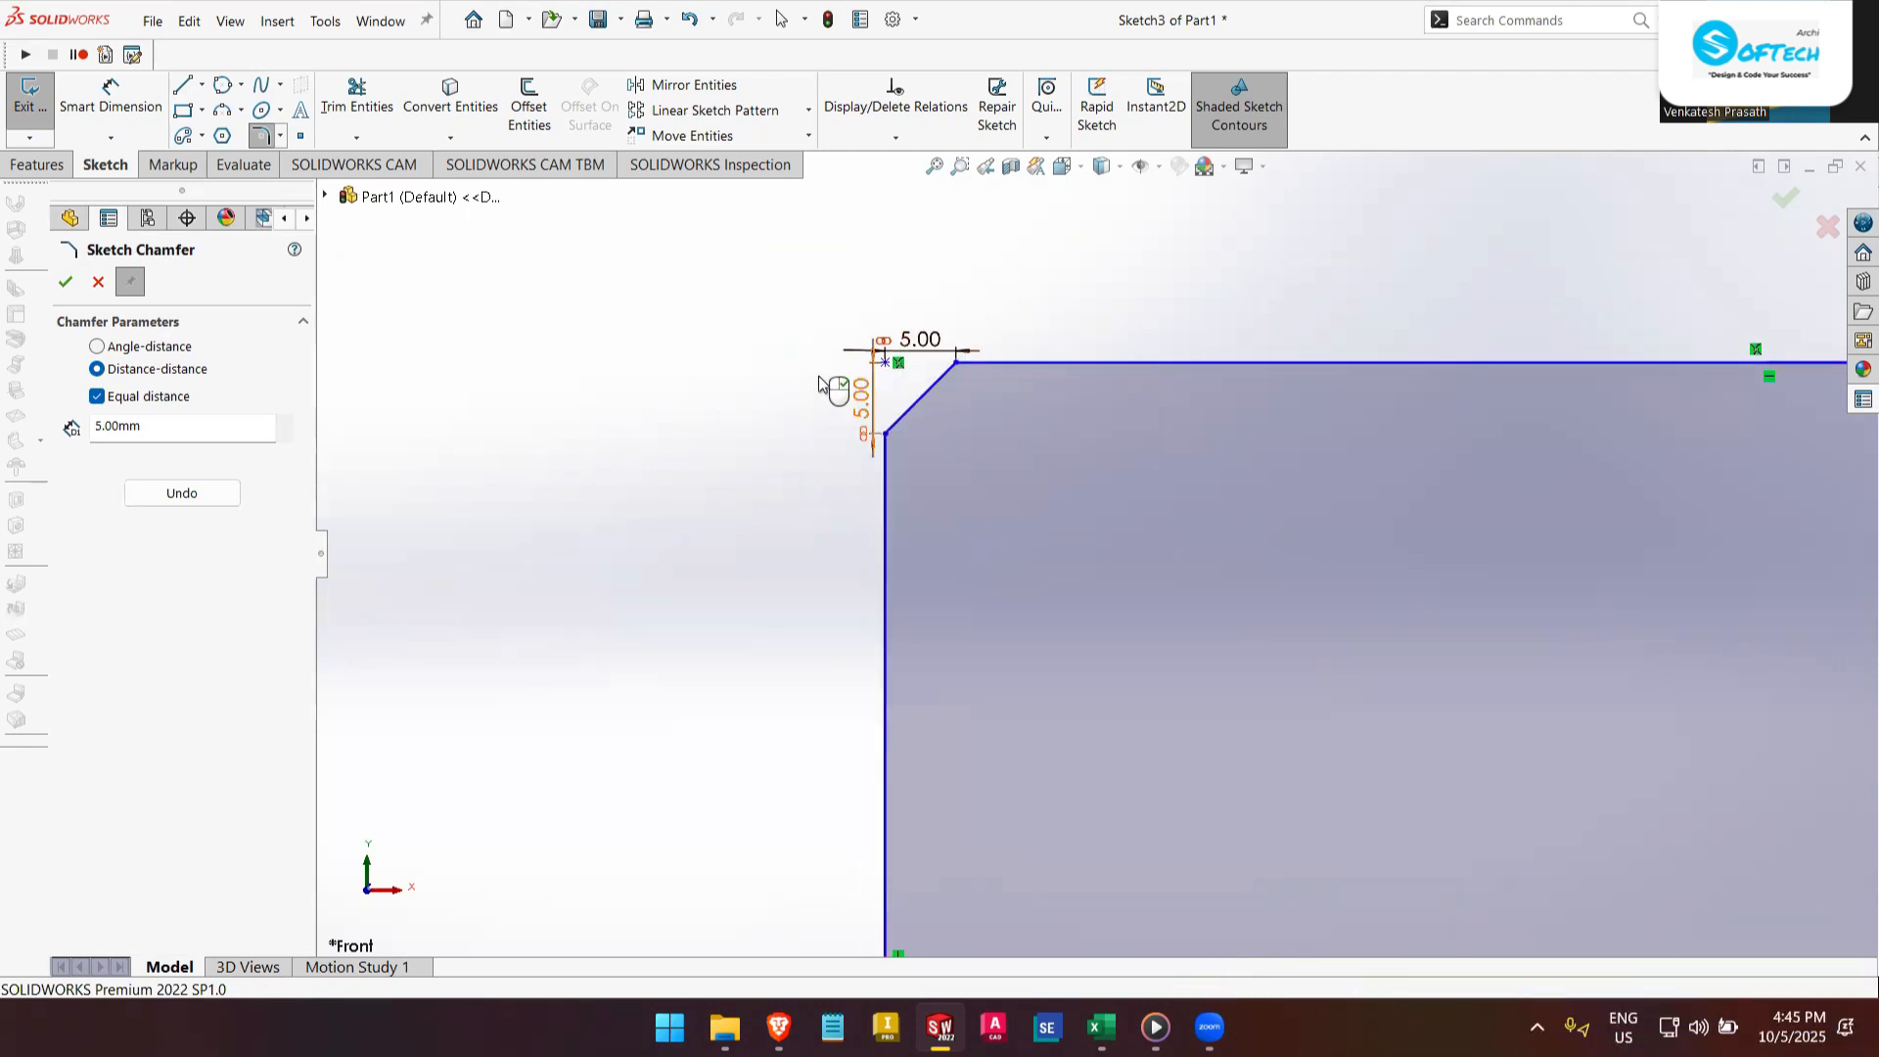
- Chamfer the rectangle's lower-left corner with an angle-distance sketch chamfer of 5 mm at 45 degrees
{"action": "scroll", "coordinate": [648, 453], "scroll_direction": "up", "scroll_amount": 3}
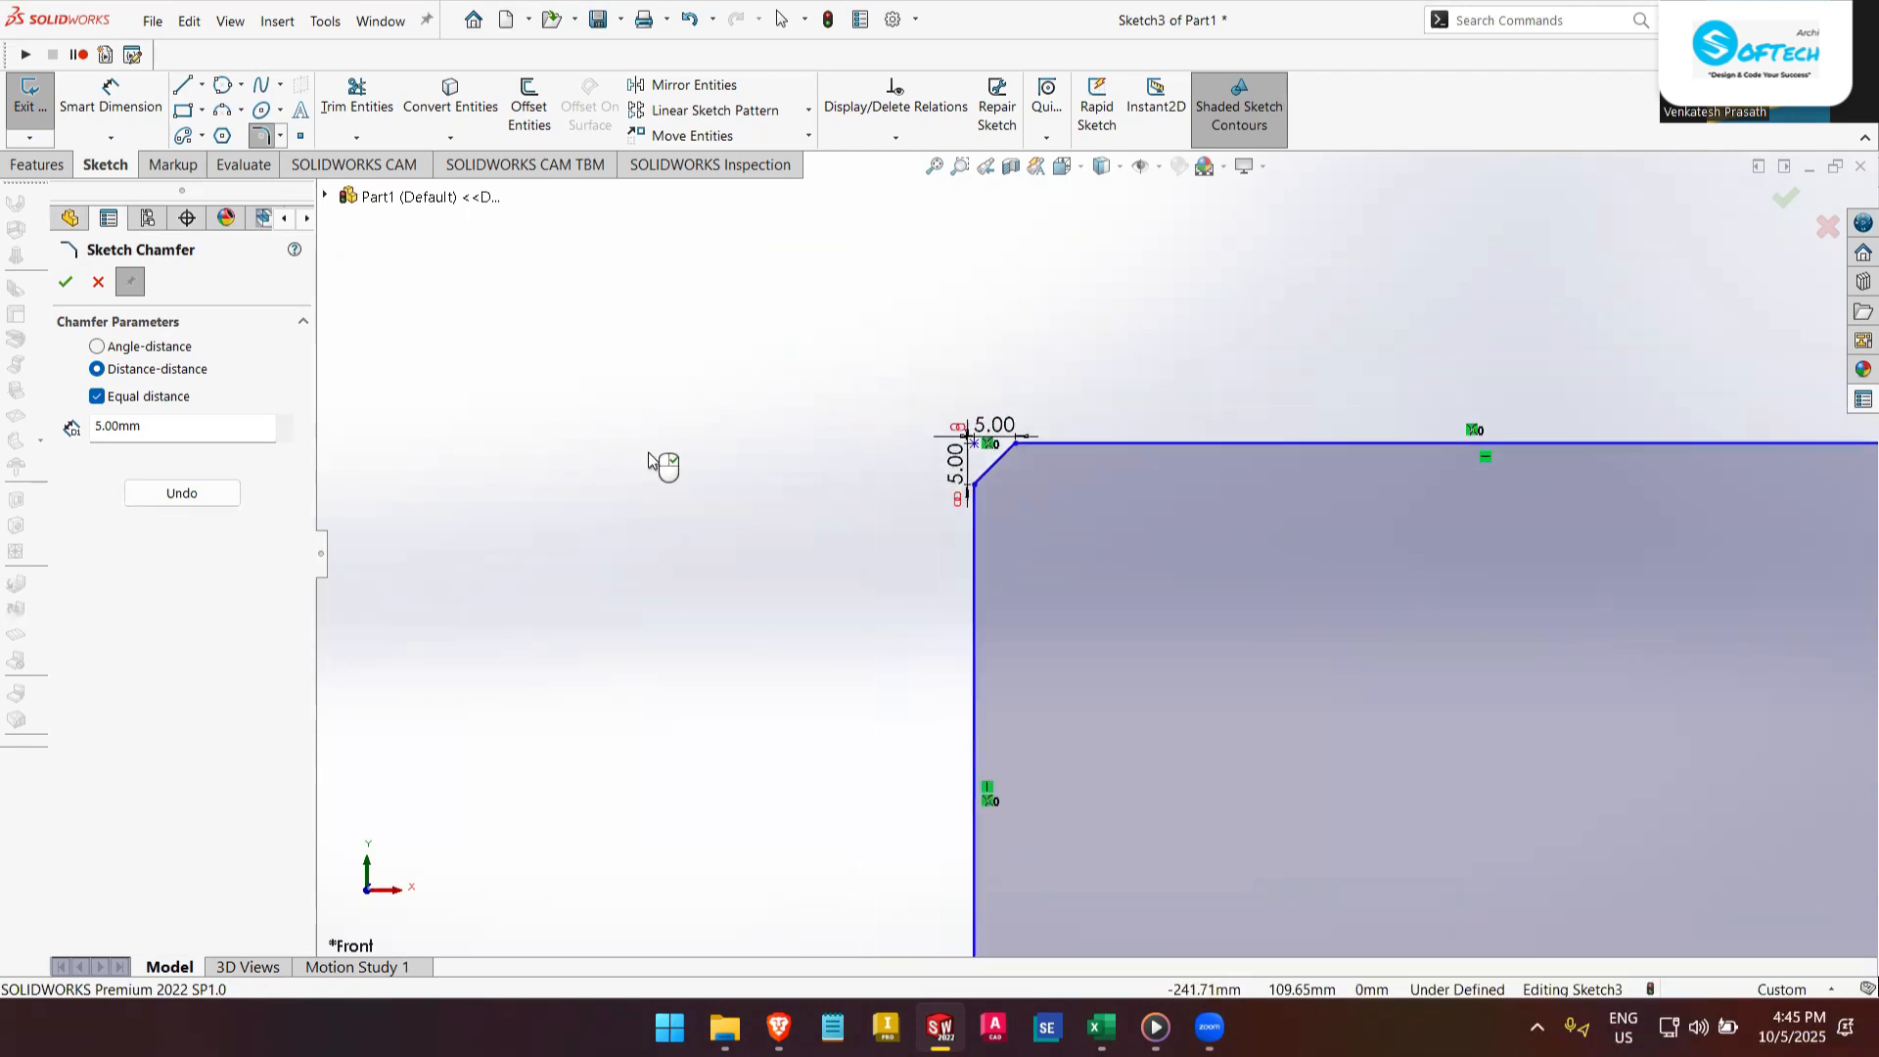
{"action": "left_click", "coordinate": [96, 347]}
{"action": "scroll", "coordinate": [952, 558], "scroll_direction": "up", "scroll_amount": 5}
{"action": "scroll", "coordinate": [1095, 780], "scroll_direction": "down", "scroll_amount": 6}
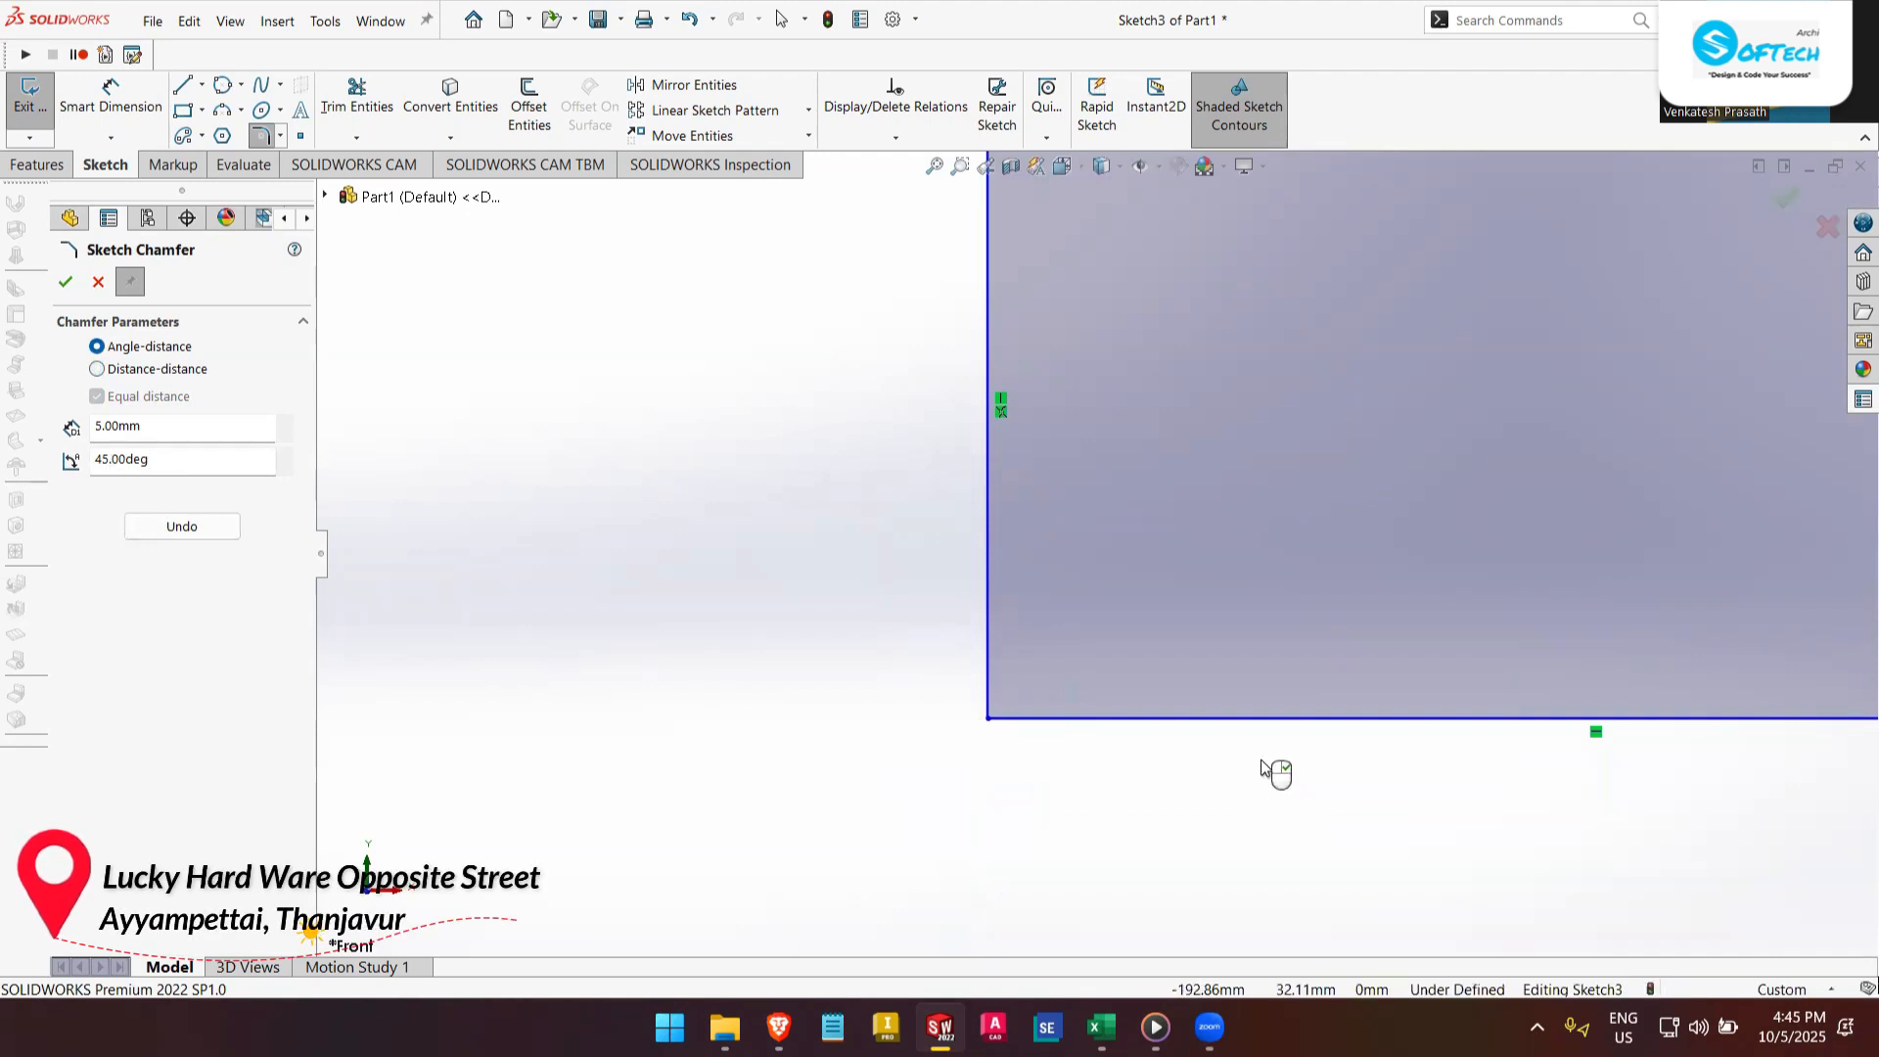
{"action": "left_click", "coordinate": [1037, 720]}
{"action": "left_click", "coordinate": [990, 703]}
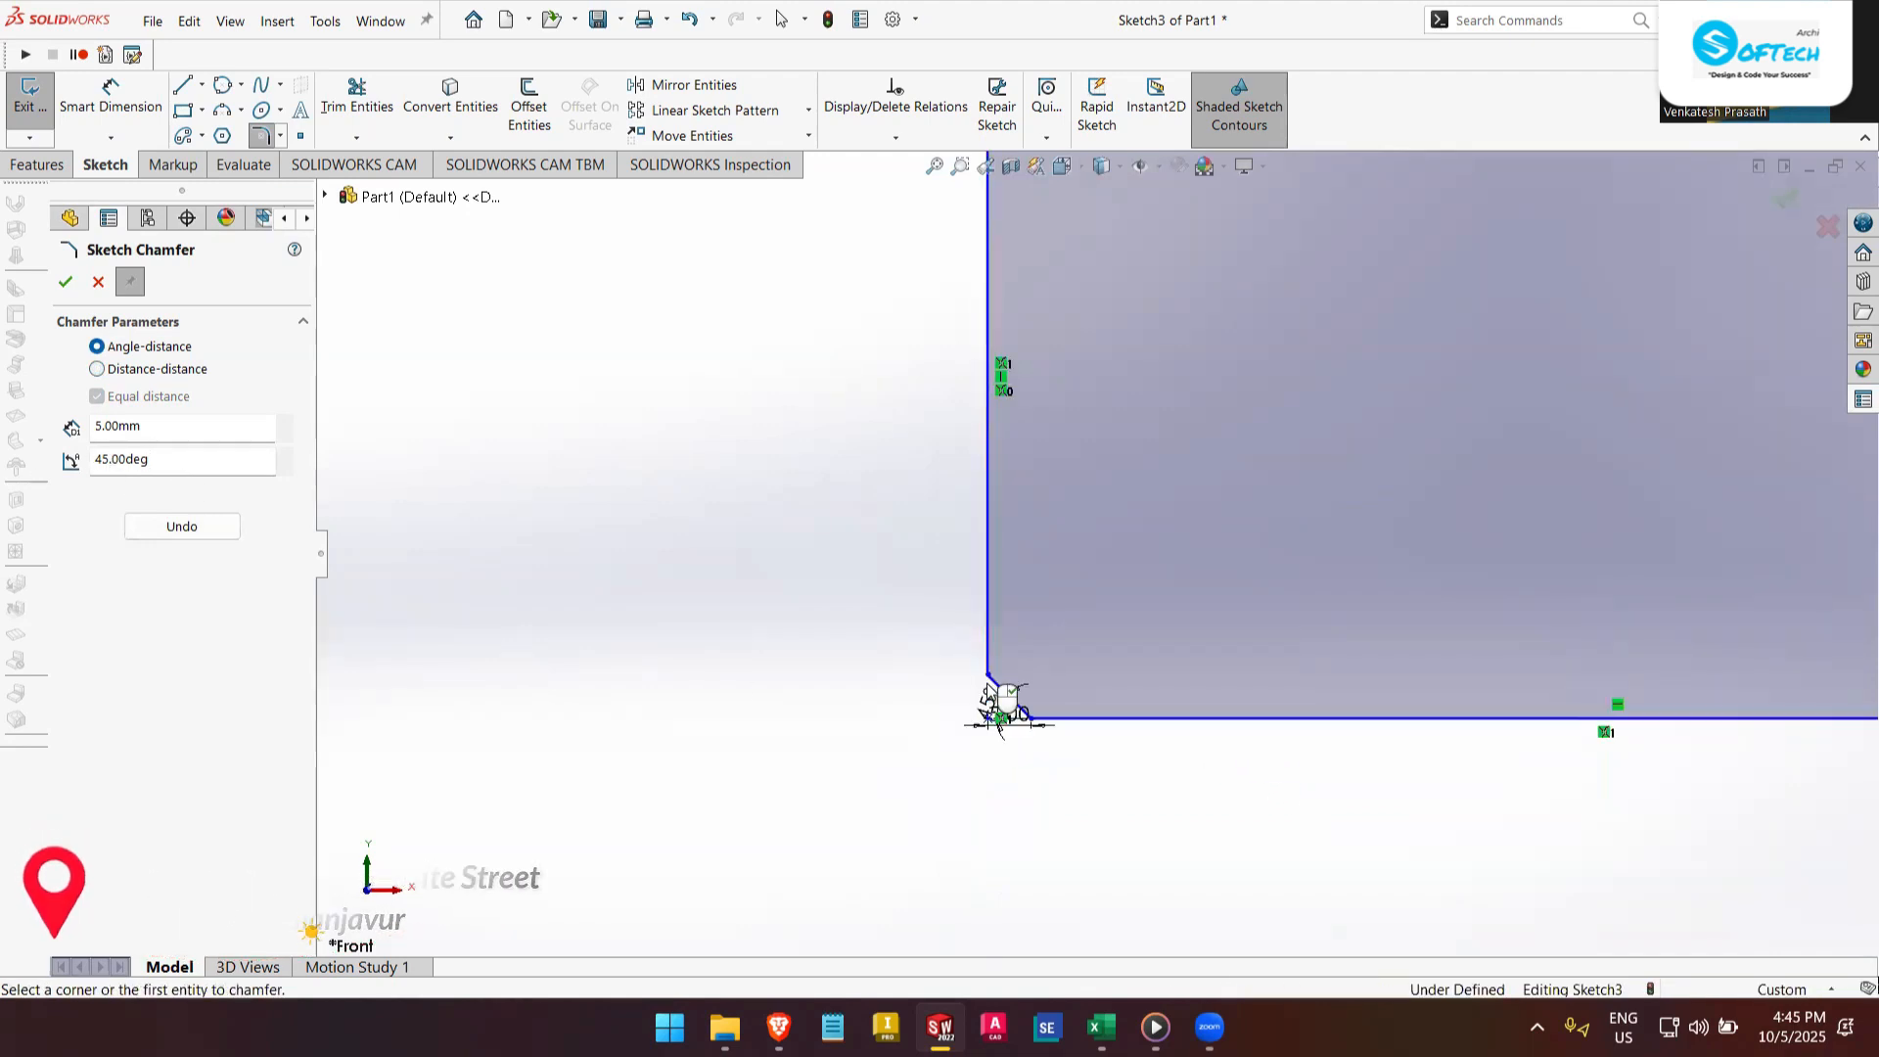
{"action": "scroll", "coordinate": [1018, 724], "scroll_direction": "down", "scroll_amount": 8}
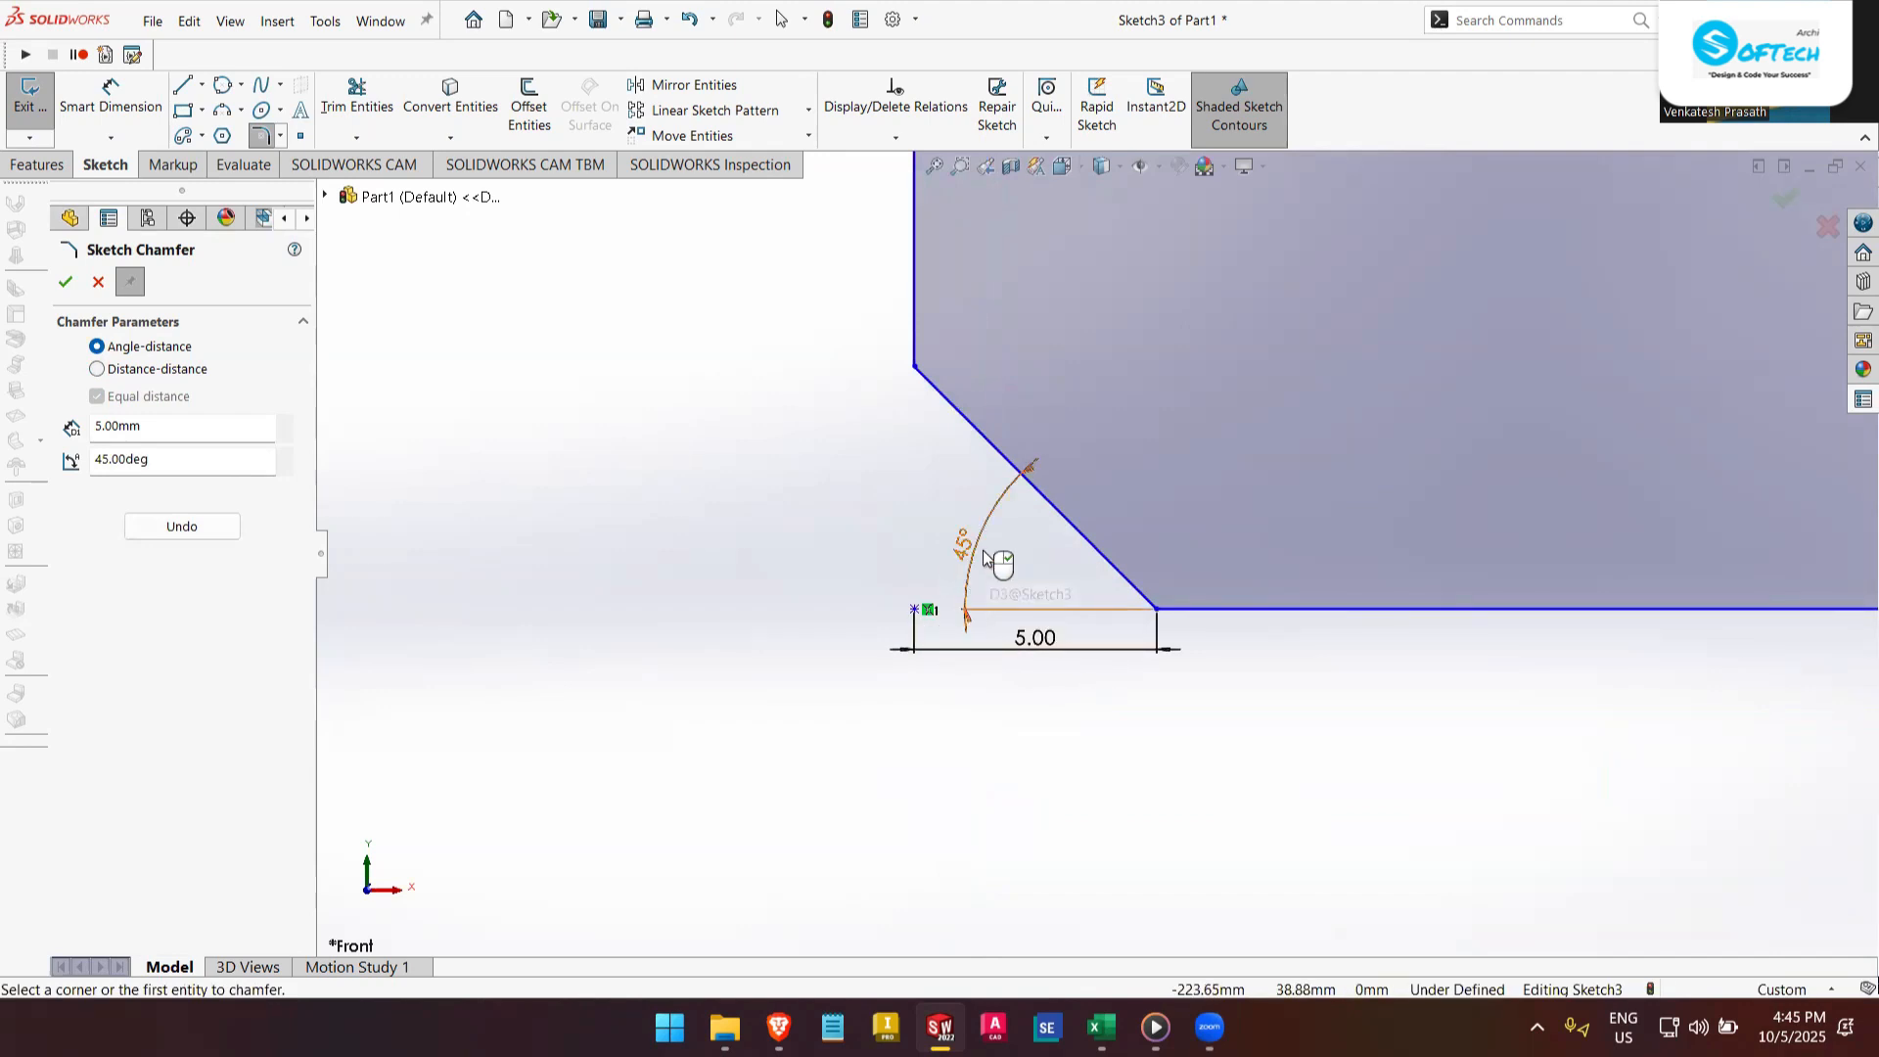
- Chamfer the rectangle's lower-right corner by distance-distance with Equal distance off, using 5 mm for both distances
{"action": "scroll", "coordinate": [990, 561], "scroll_direction": "up", "scroll_amount": 8}
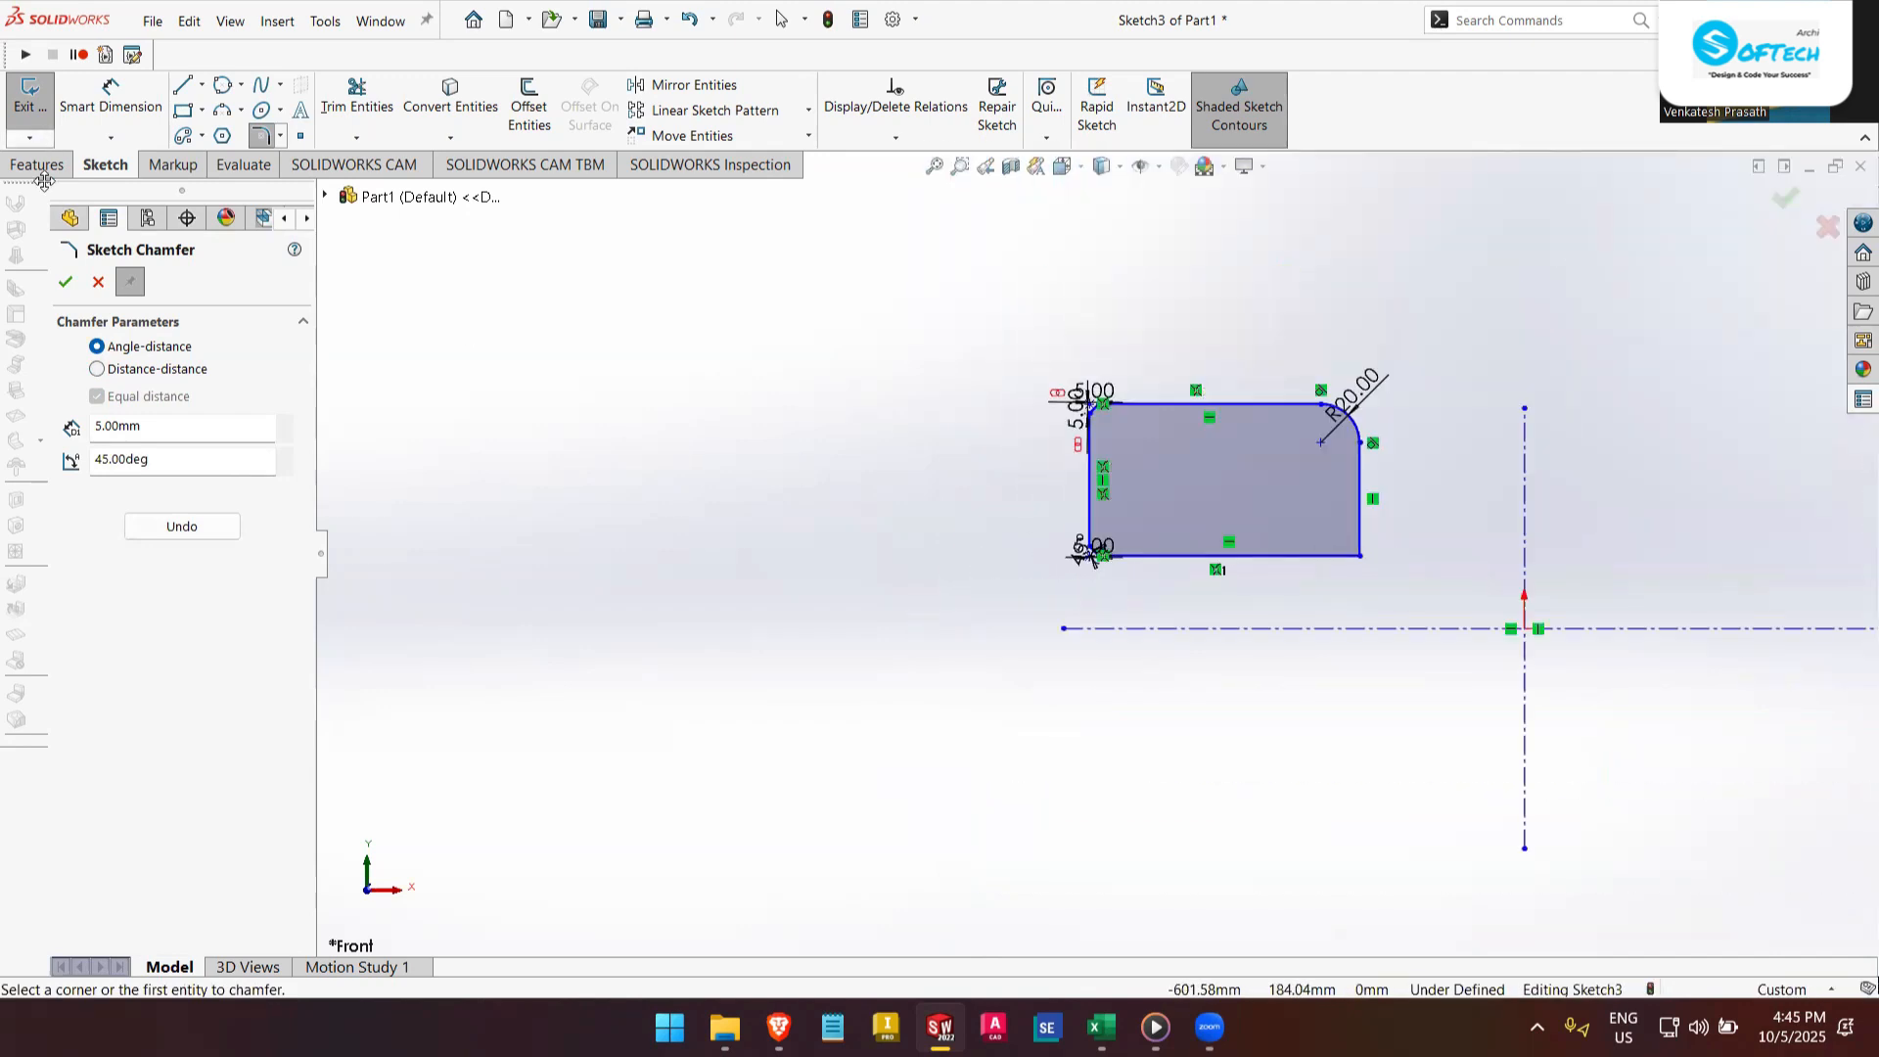
{"action": "left_click", "coordinate": [98, 369]}
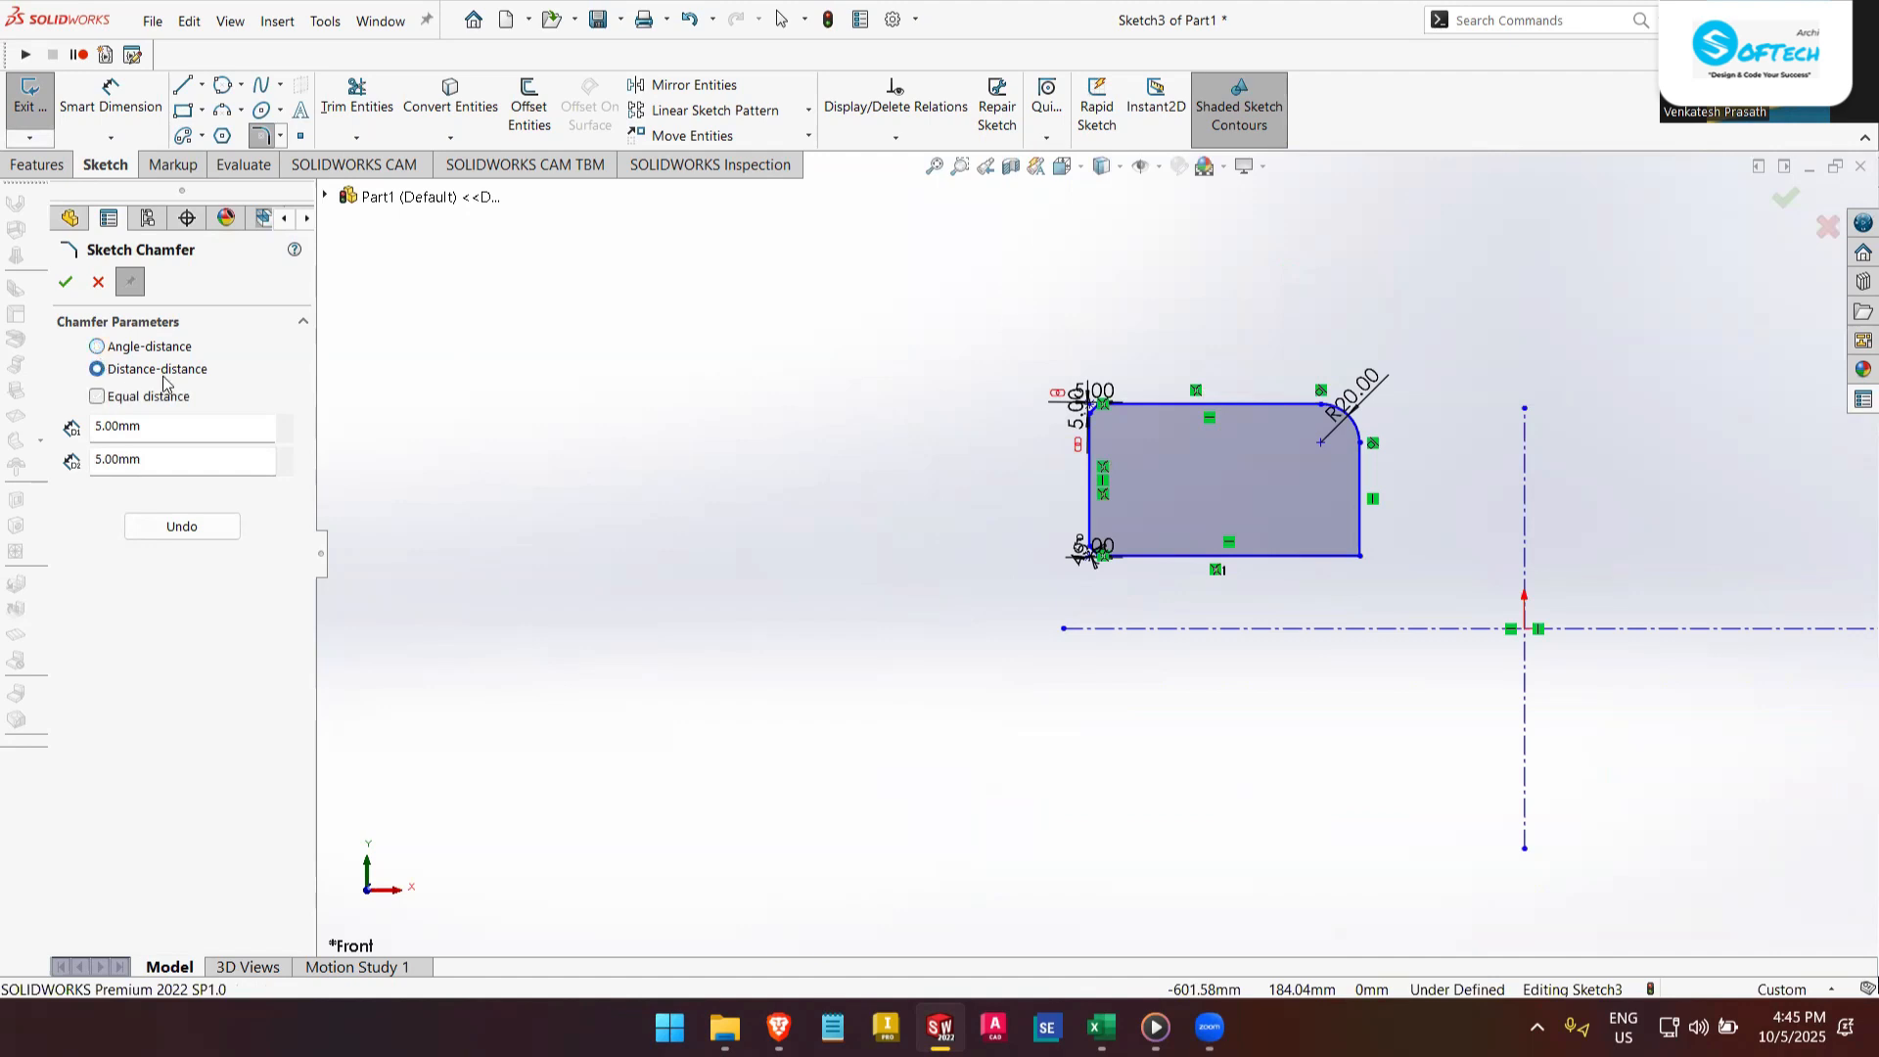
{"action": "left_click", "coordinate": [111, 398]}
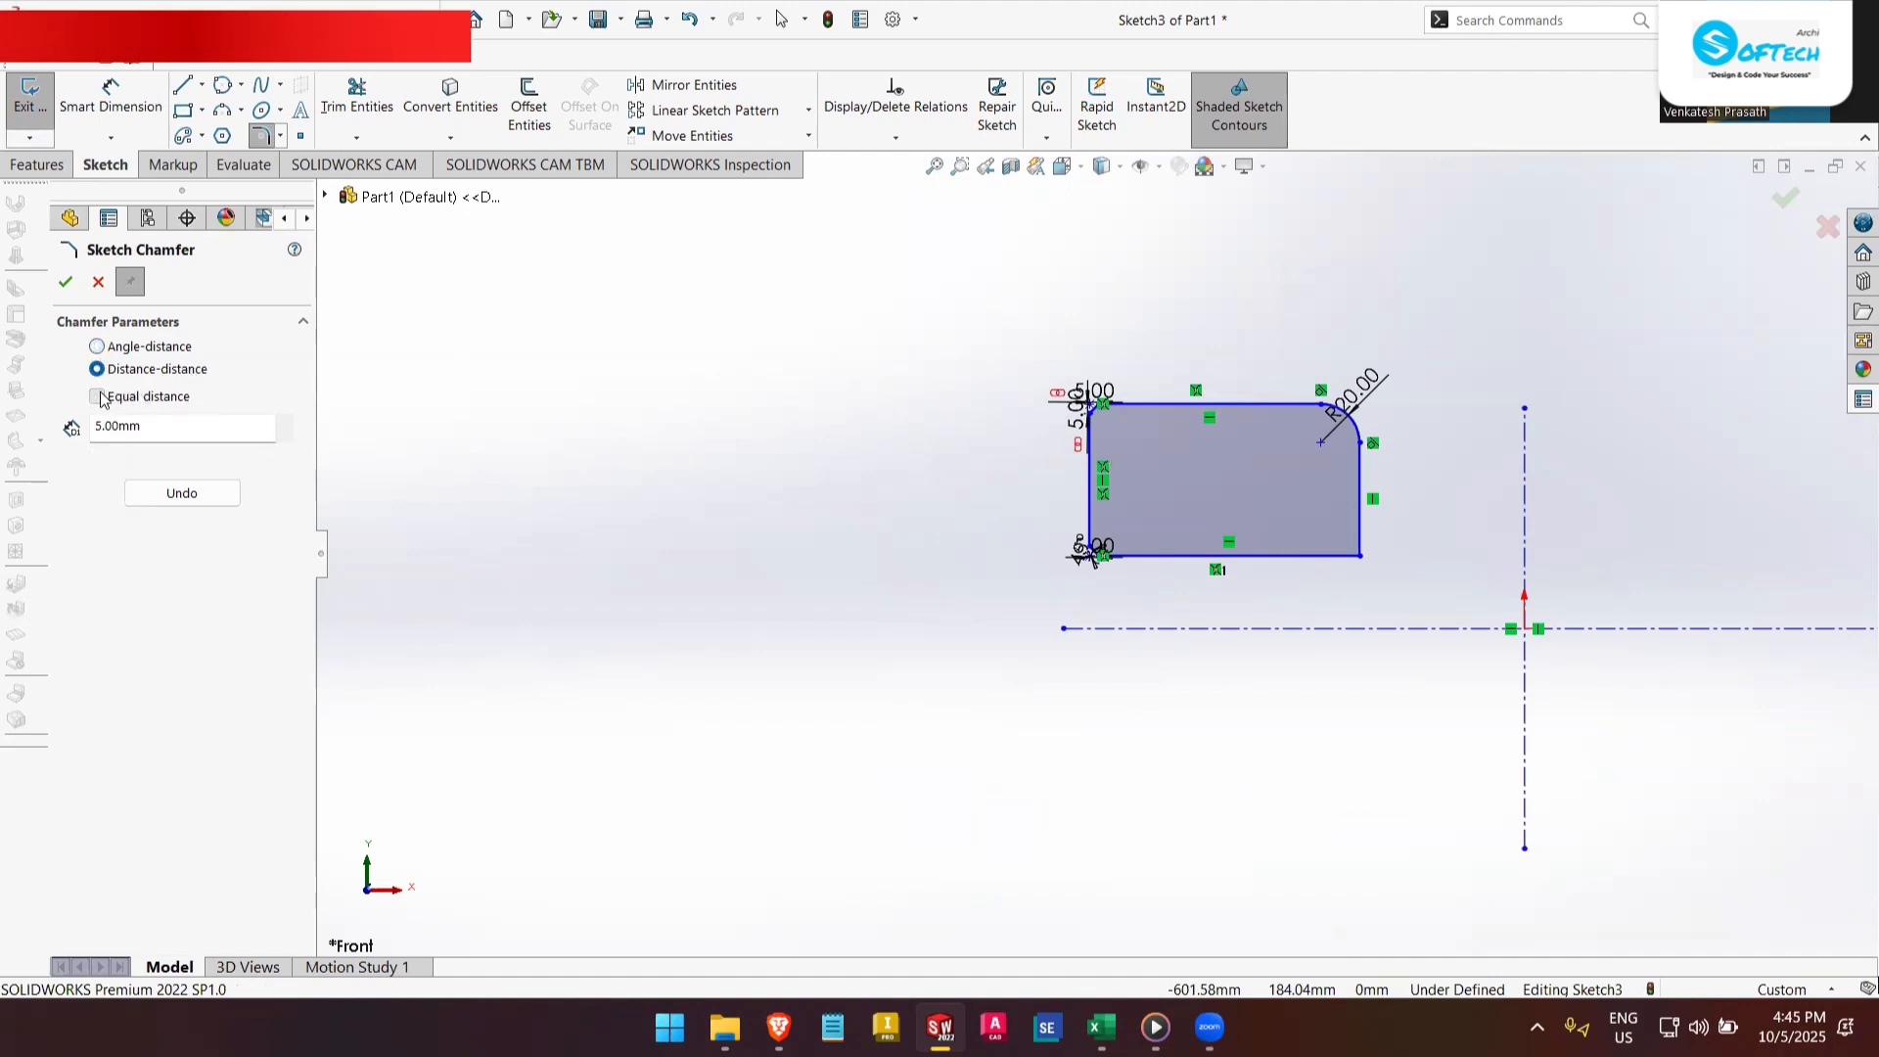
{"action": "left_click", "coordinate": [110, 398]}
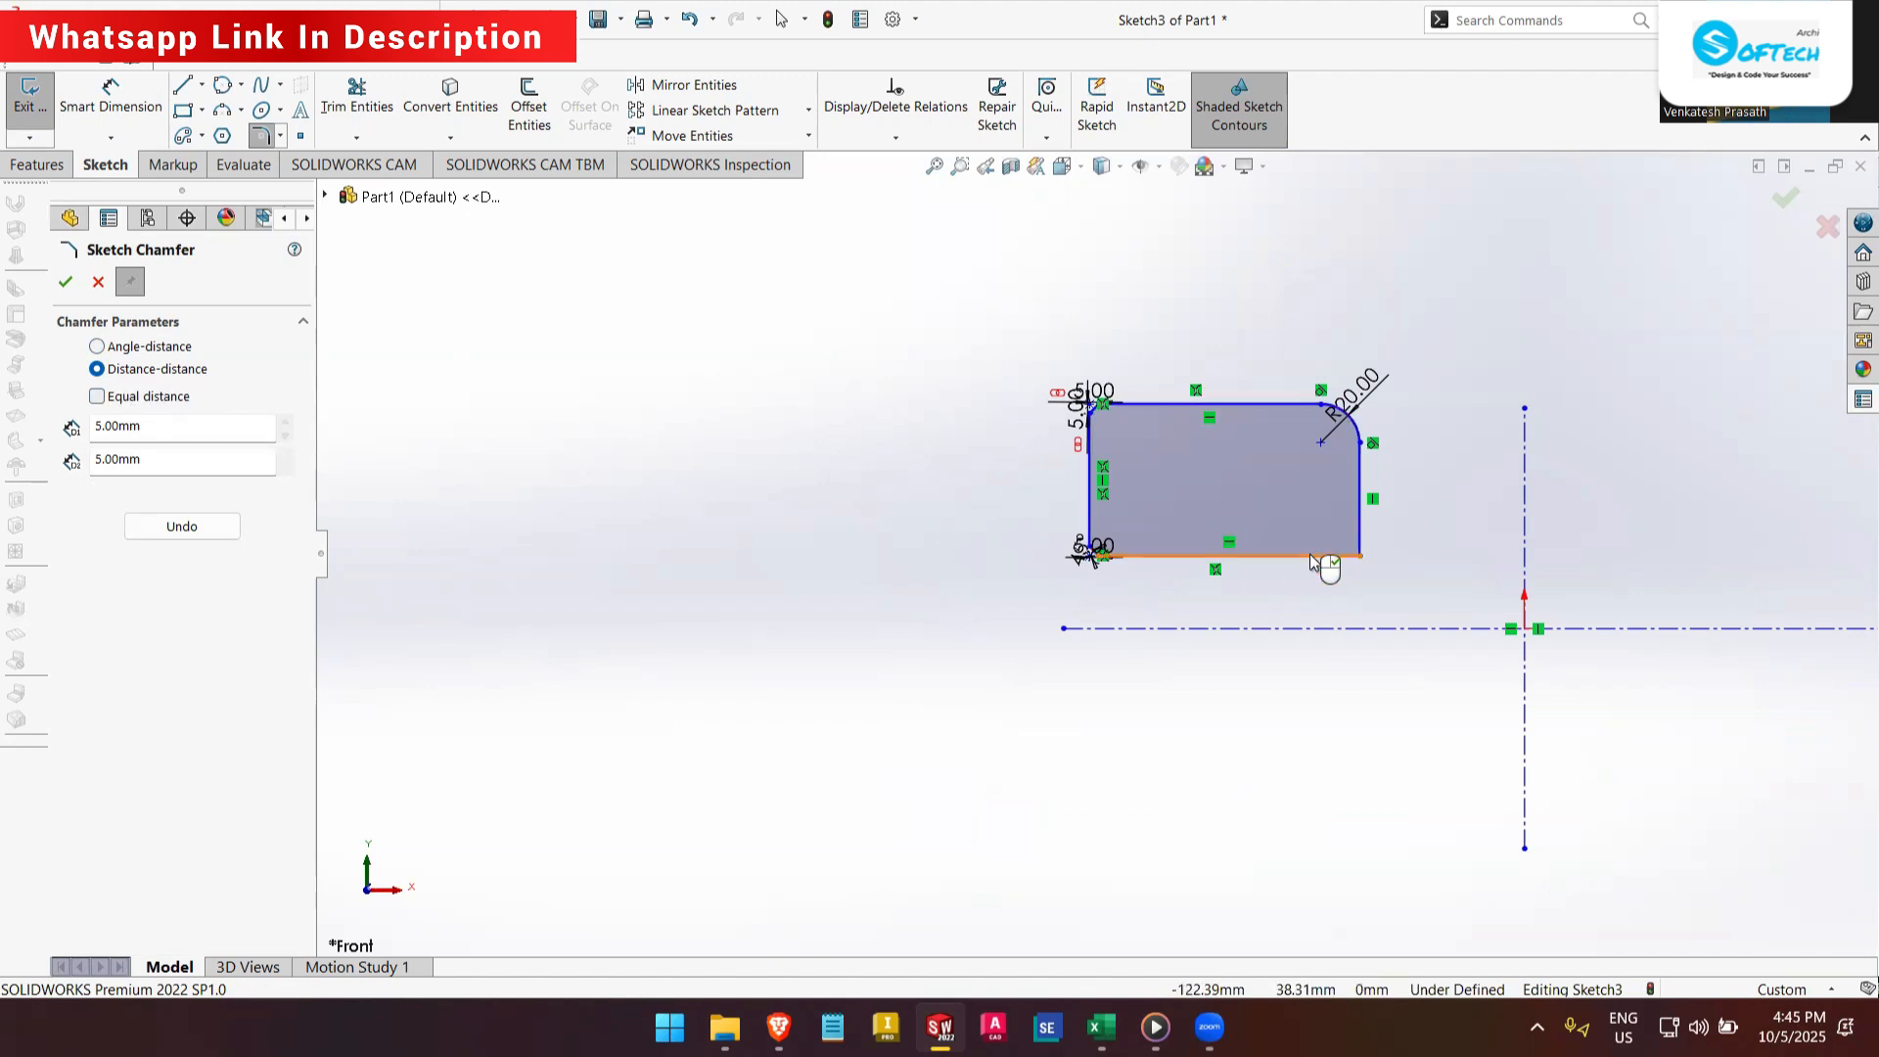
{"action": "scroll", "coordinate": [1325, 548], "scroll_direction": "down", "scroll_amount": 5}
{"action": "left_click", "coordinate": [1188, 574]}
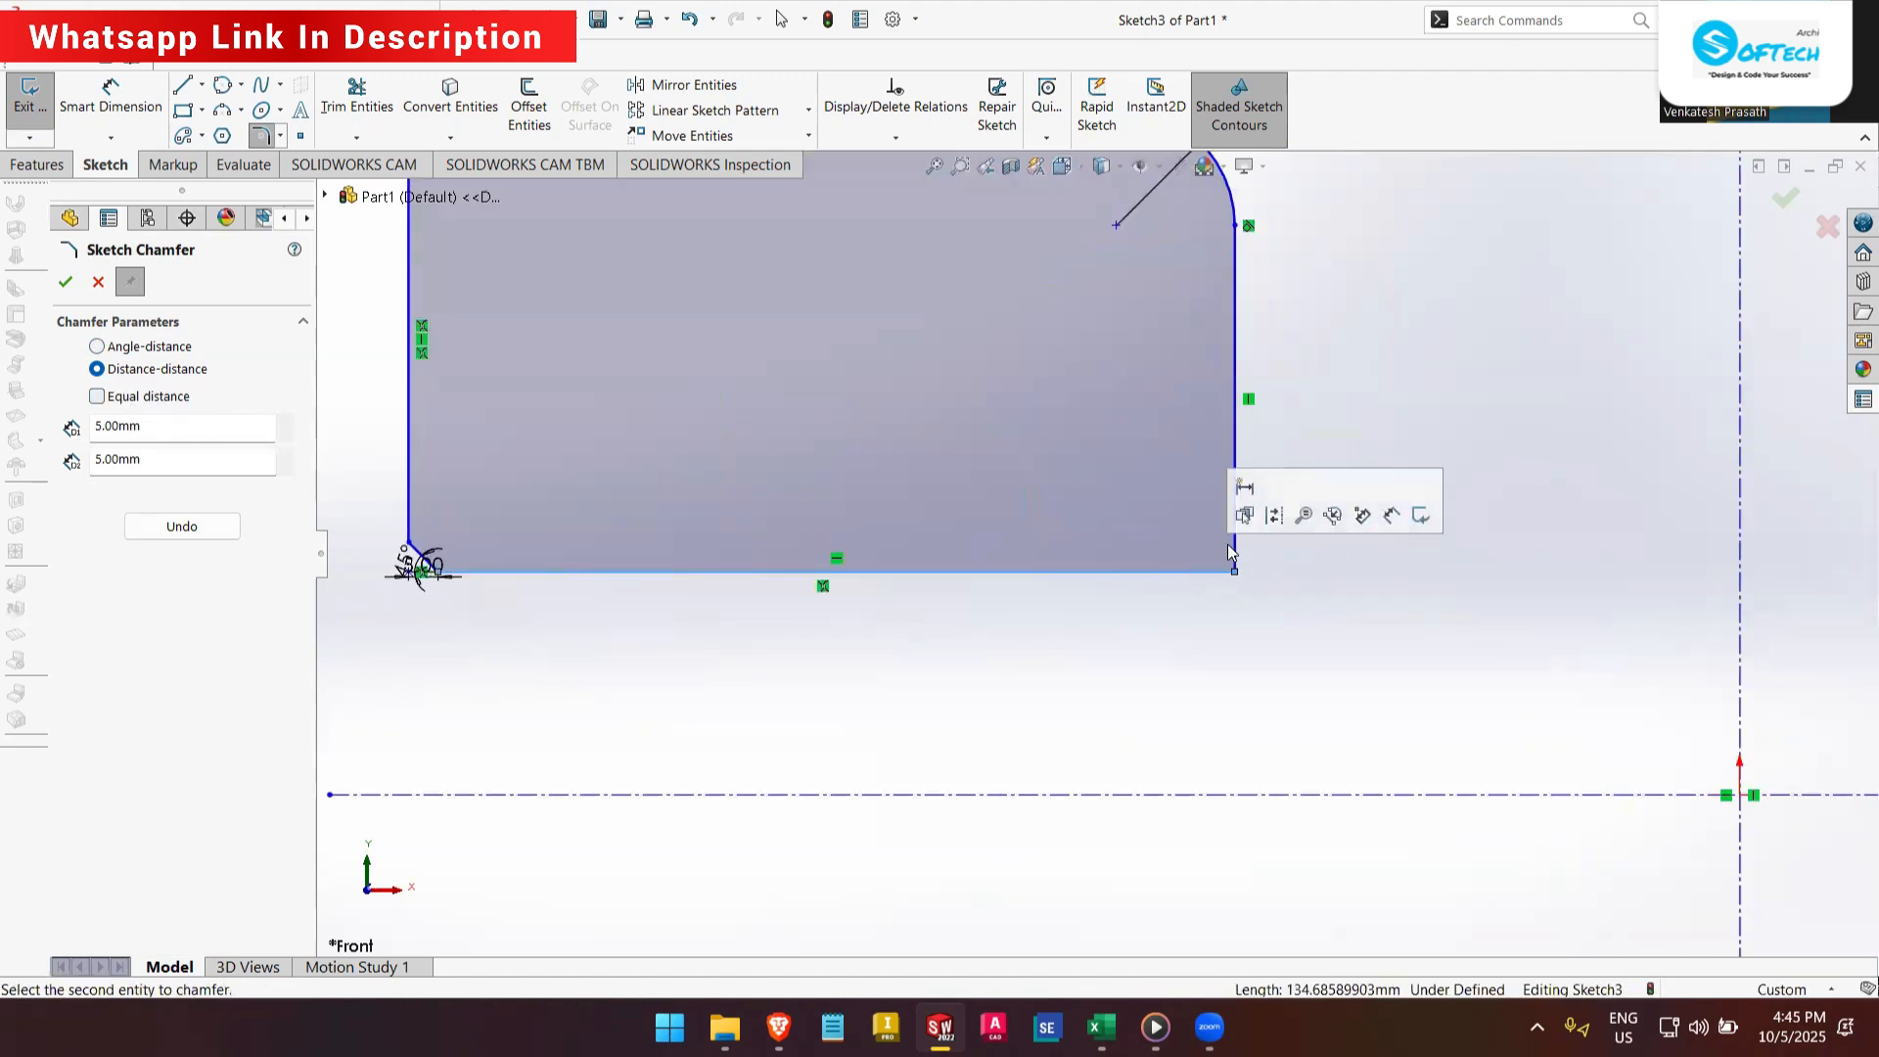
{"action": "left_click", "coordinate": [1237, 554]}
{"action": "scroll", "coordinate": [1250, 583], "scroll_direction": "down", "scroll_amount": 2}
{"action": "scroll", "coordinate": [1250, 584], "scroll_direction": "down", "scroll_amount": 5}
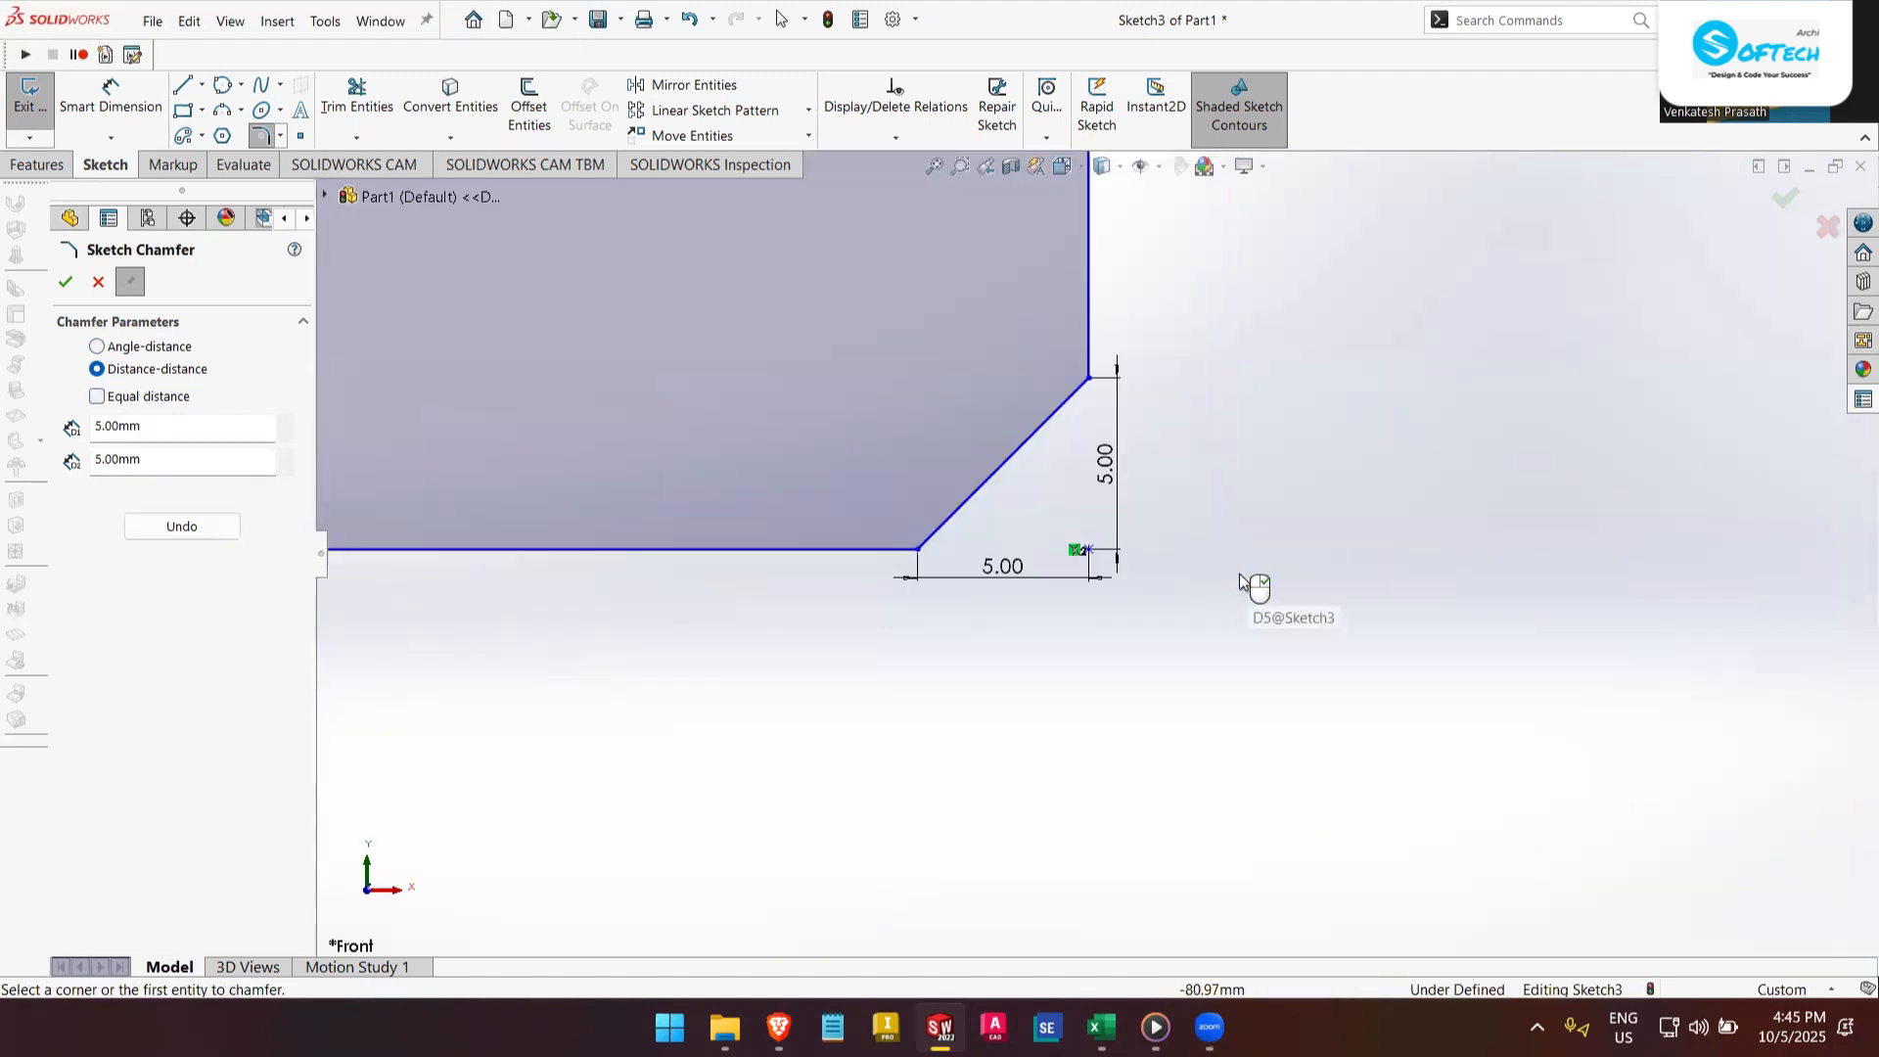
{"action": "key", "text": "Escape"}
- Set the horizontal distance of the lower-right chamfer to 6 mm
{"action": "double_click", "coordinate": [1006, 573]}
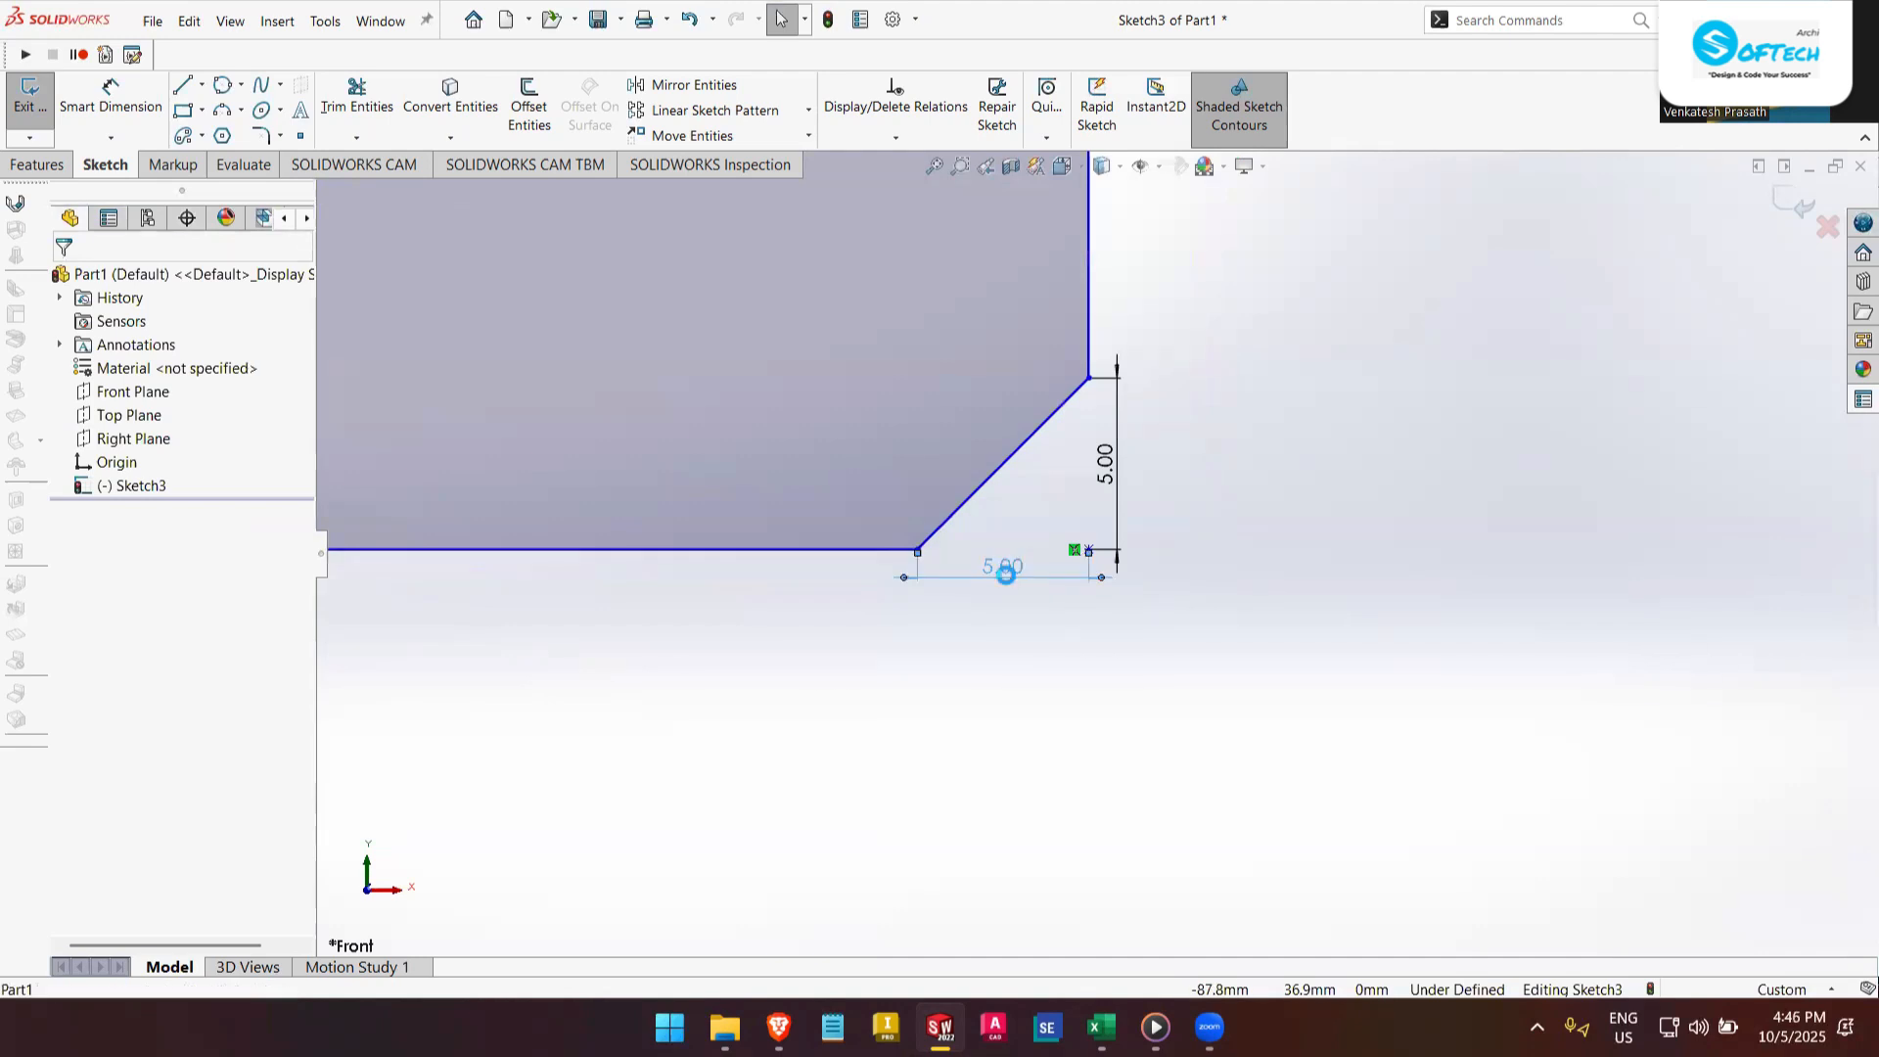
{"action": "type", "text": "6"}
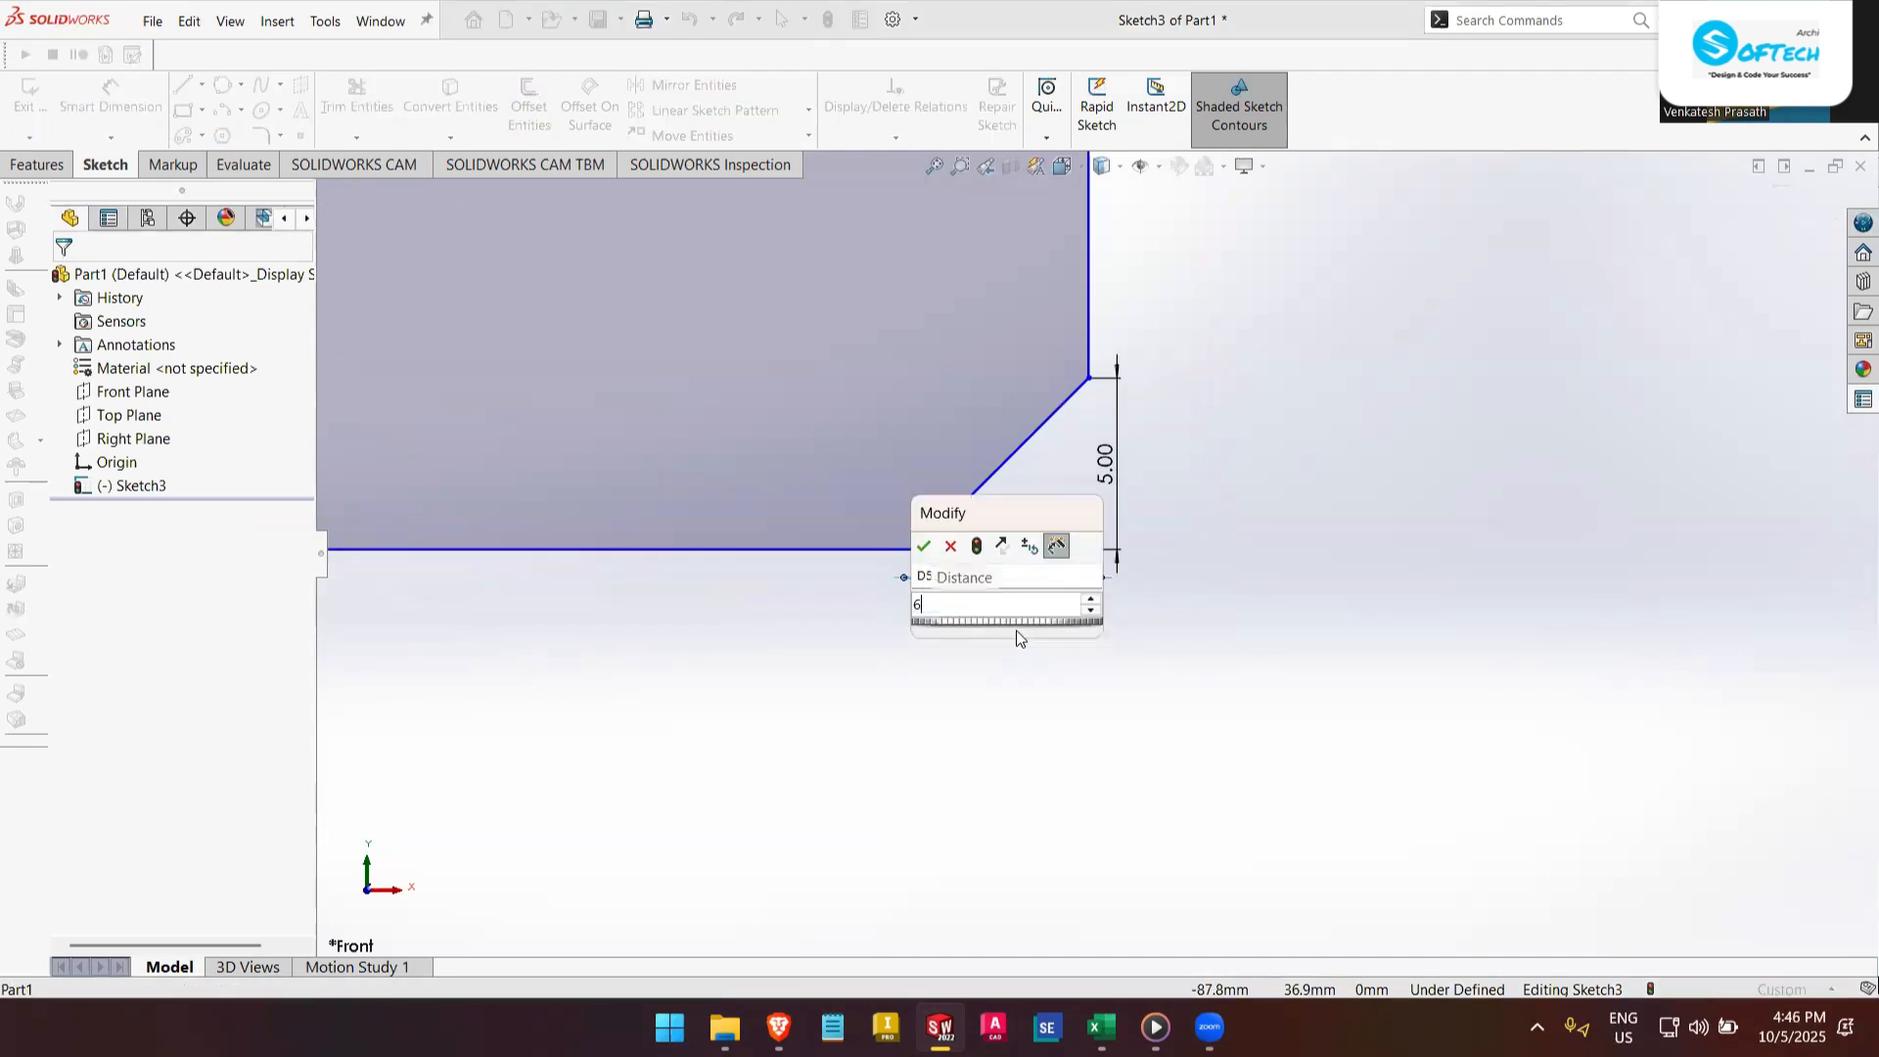
{"action": "key", "text": "Return"}
- Set the horizontal distance of the equal-distance chamfer at the upper-left corner to 6 mm
{"action": "scroll", "coordinate": [1036, 642], "scroll_direction": "up", "scroll_amount": 10}
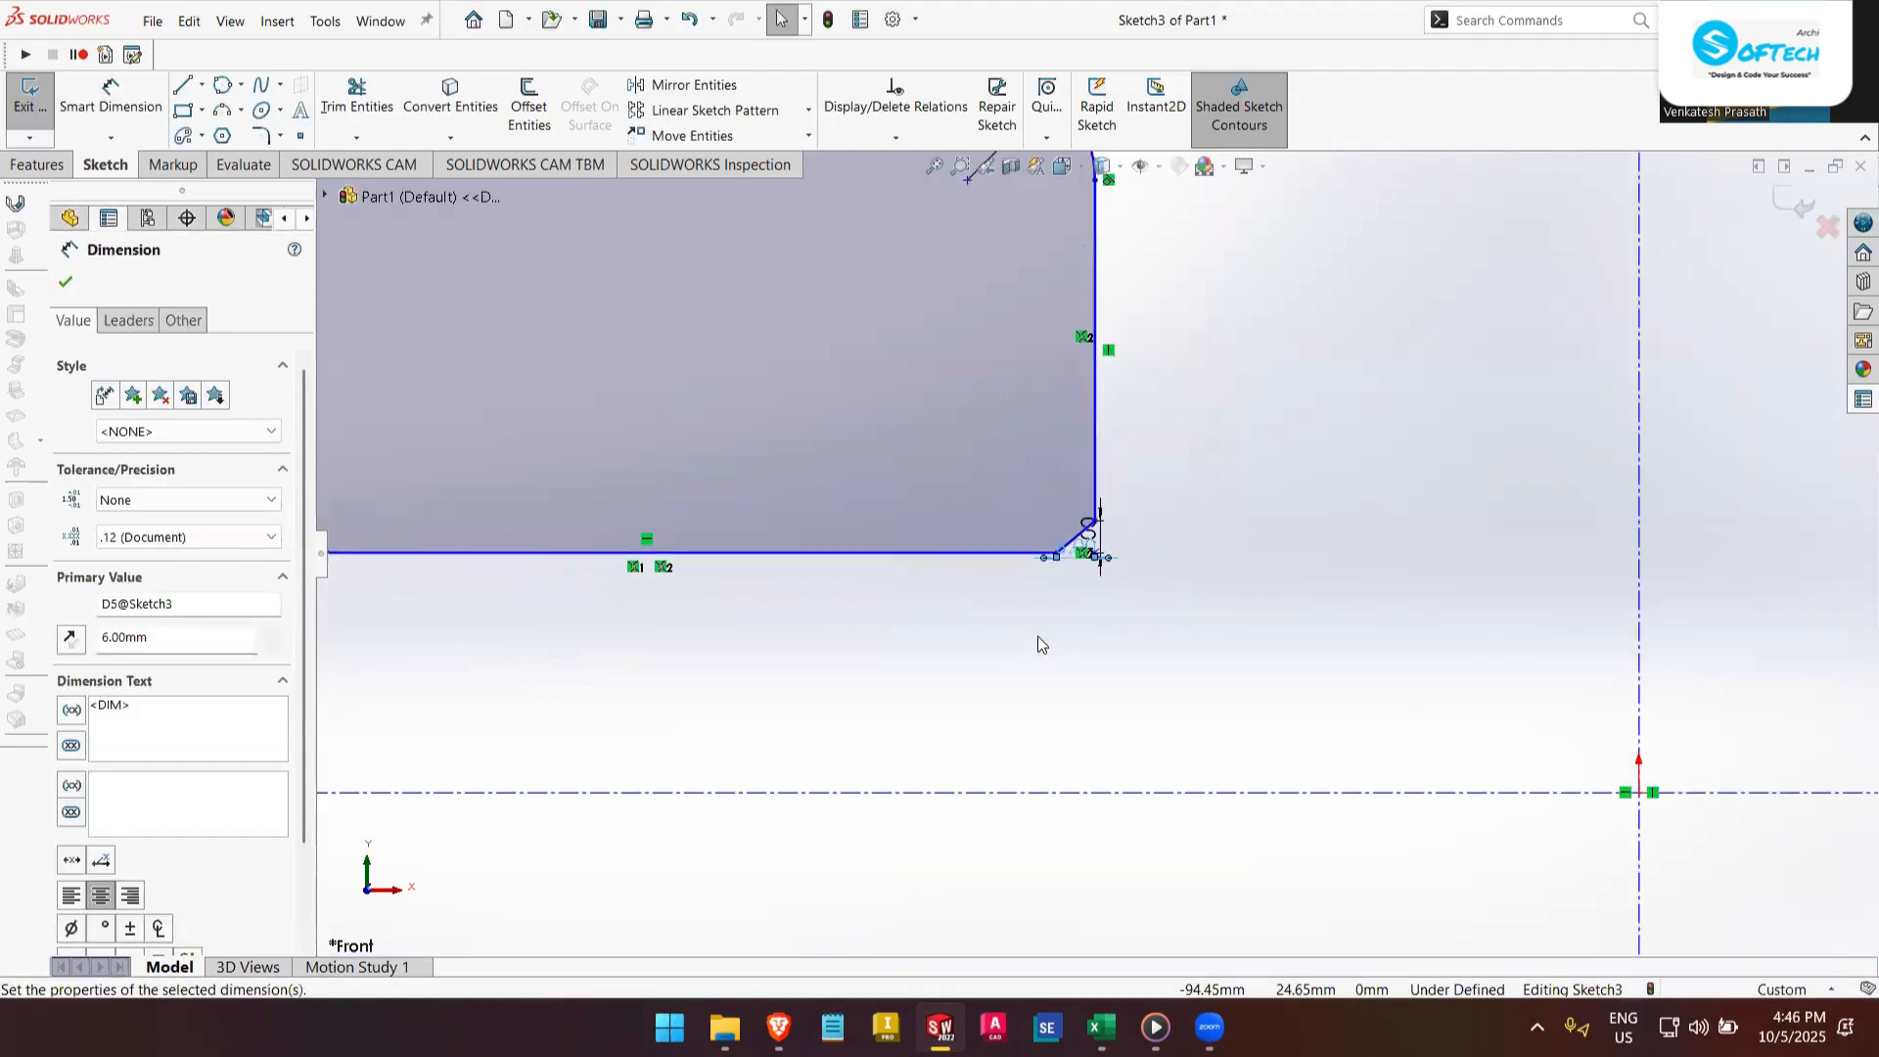
{"action": "scroll", "coordinate": [636, 364], "scroll_direction": "down", "scroll_amount": 3}
{"action": "scroll", "coordinate": [978, 542], "scroll_direction": "down", "scroll_amount": 5}
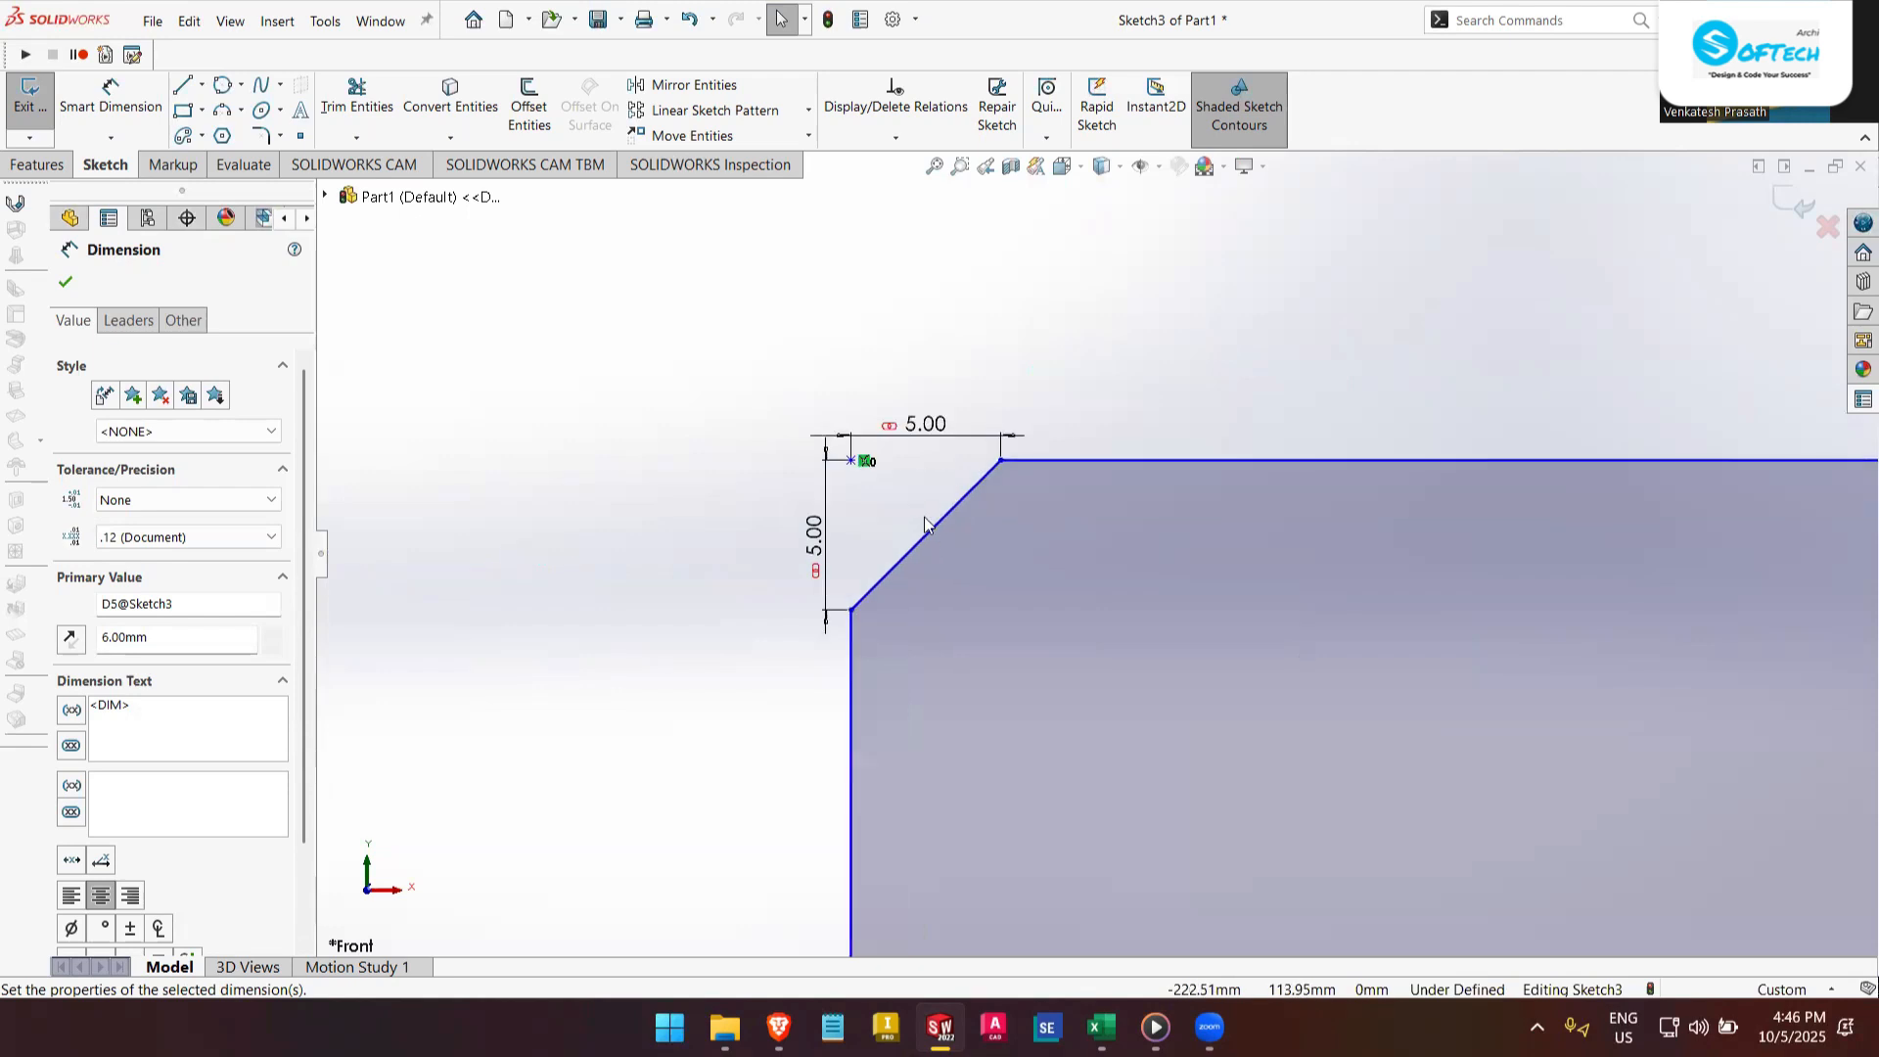
{"action": "scroll", "coordinate": [822, 576], "scroll_direction": "down", "scroll_amount": 2}
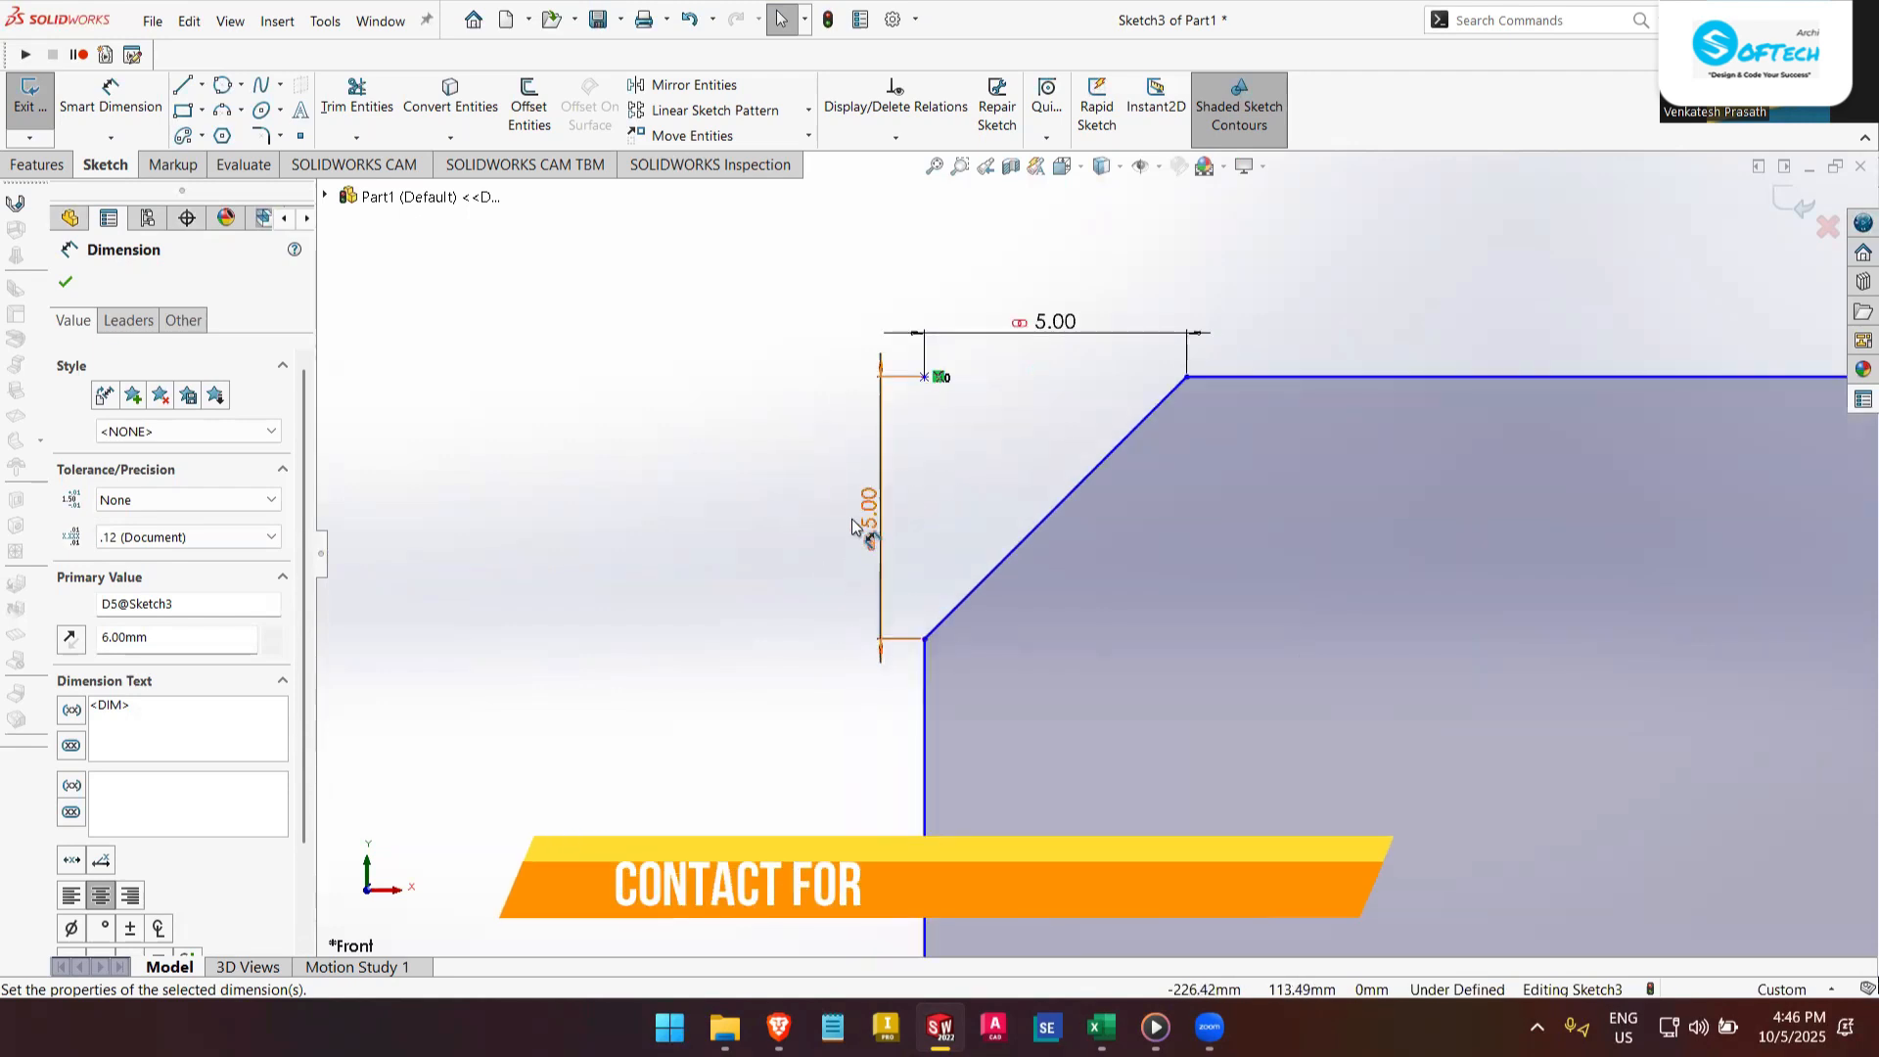
{"action": "double_click", "coordinate": [1047, 326]}
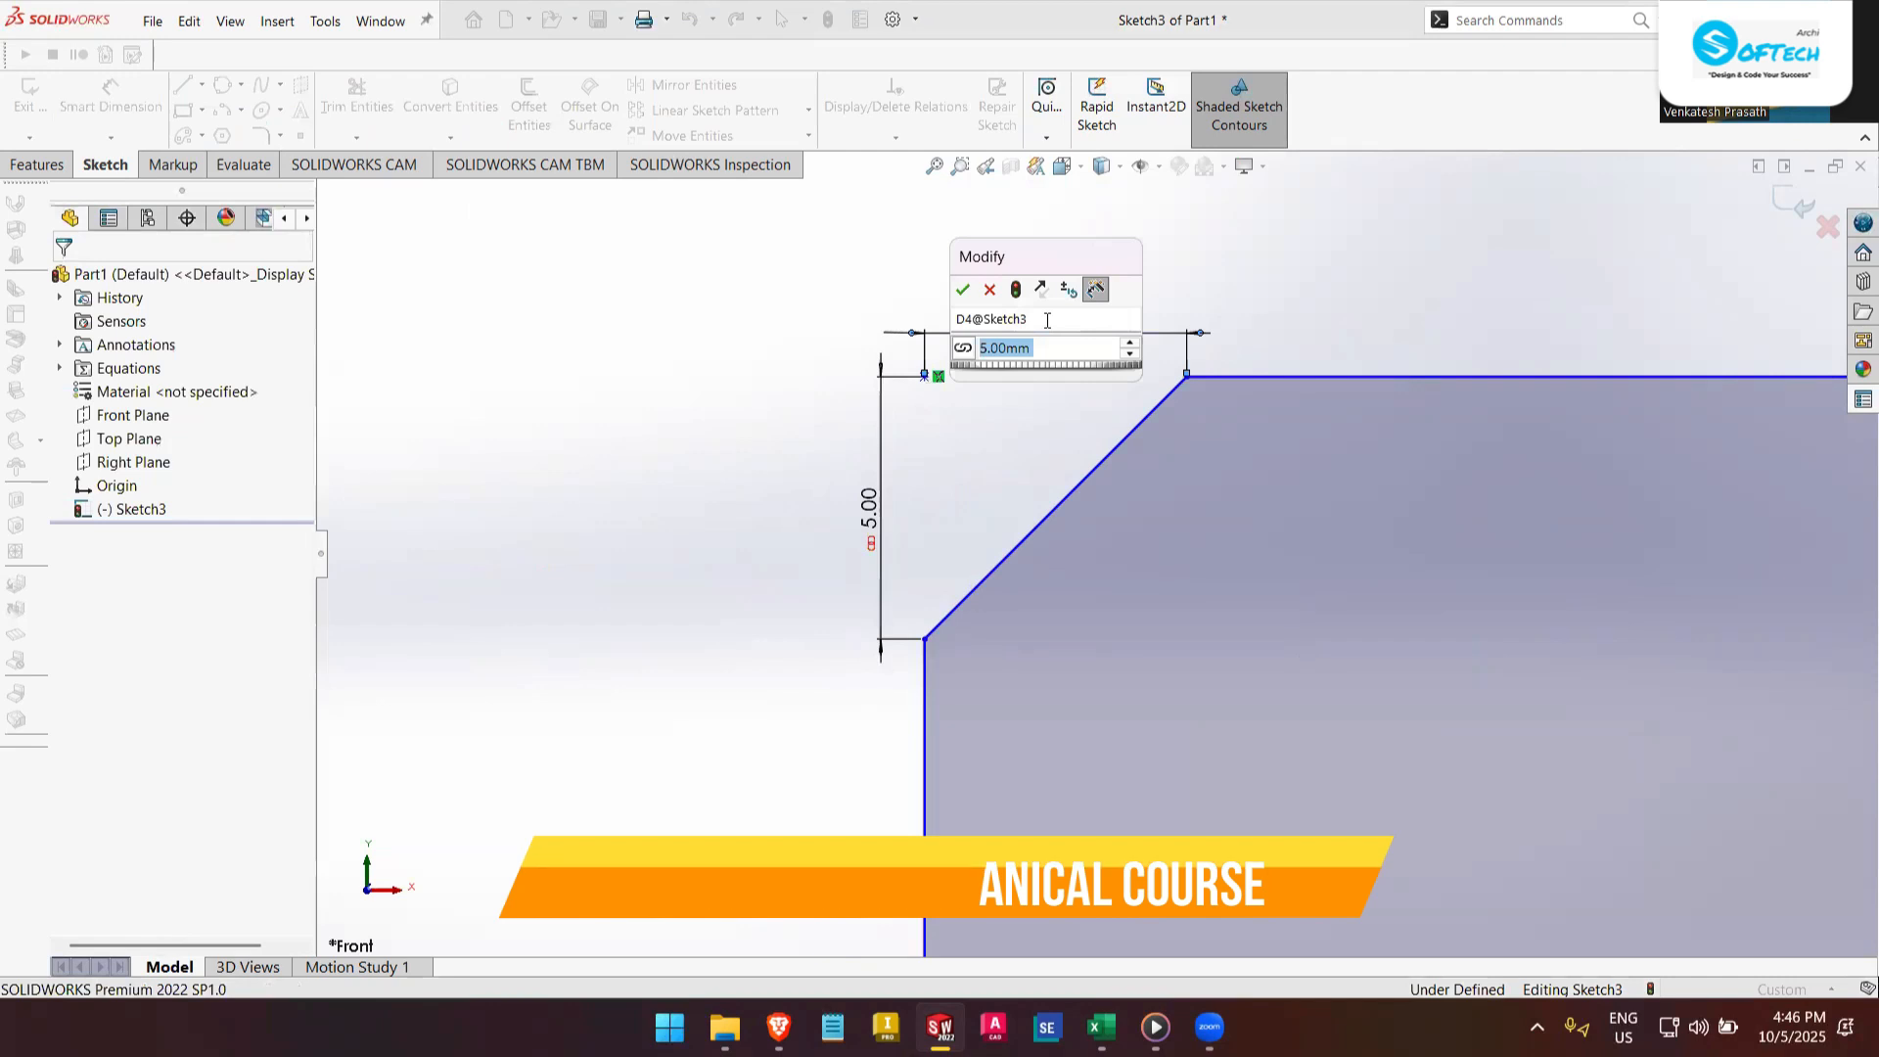
{"action": "type", "text": "9"}
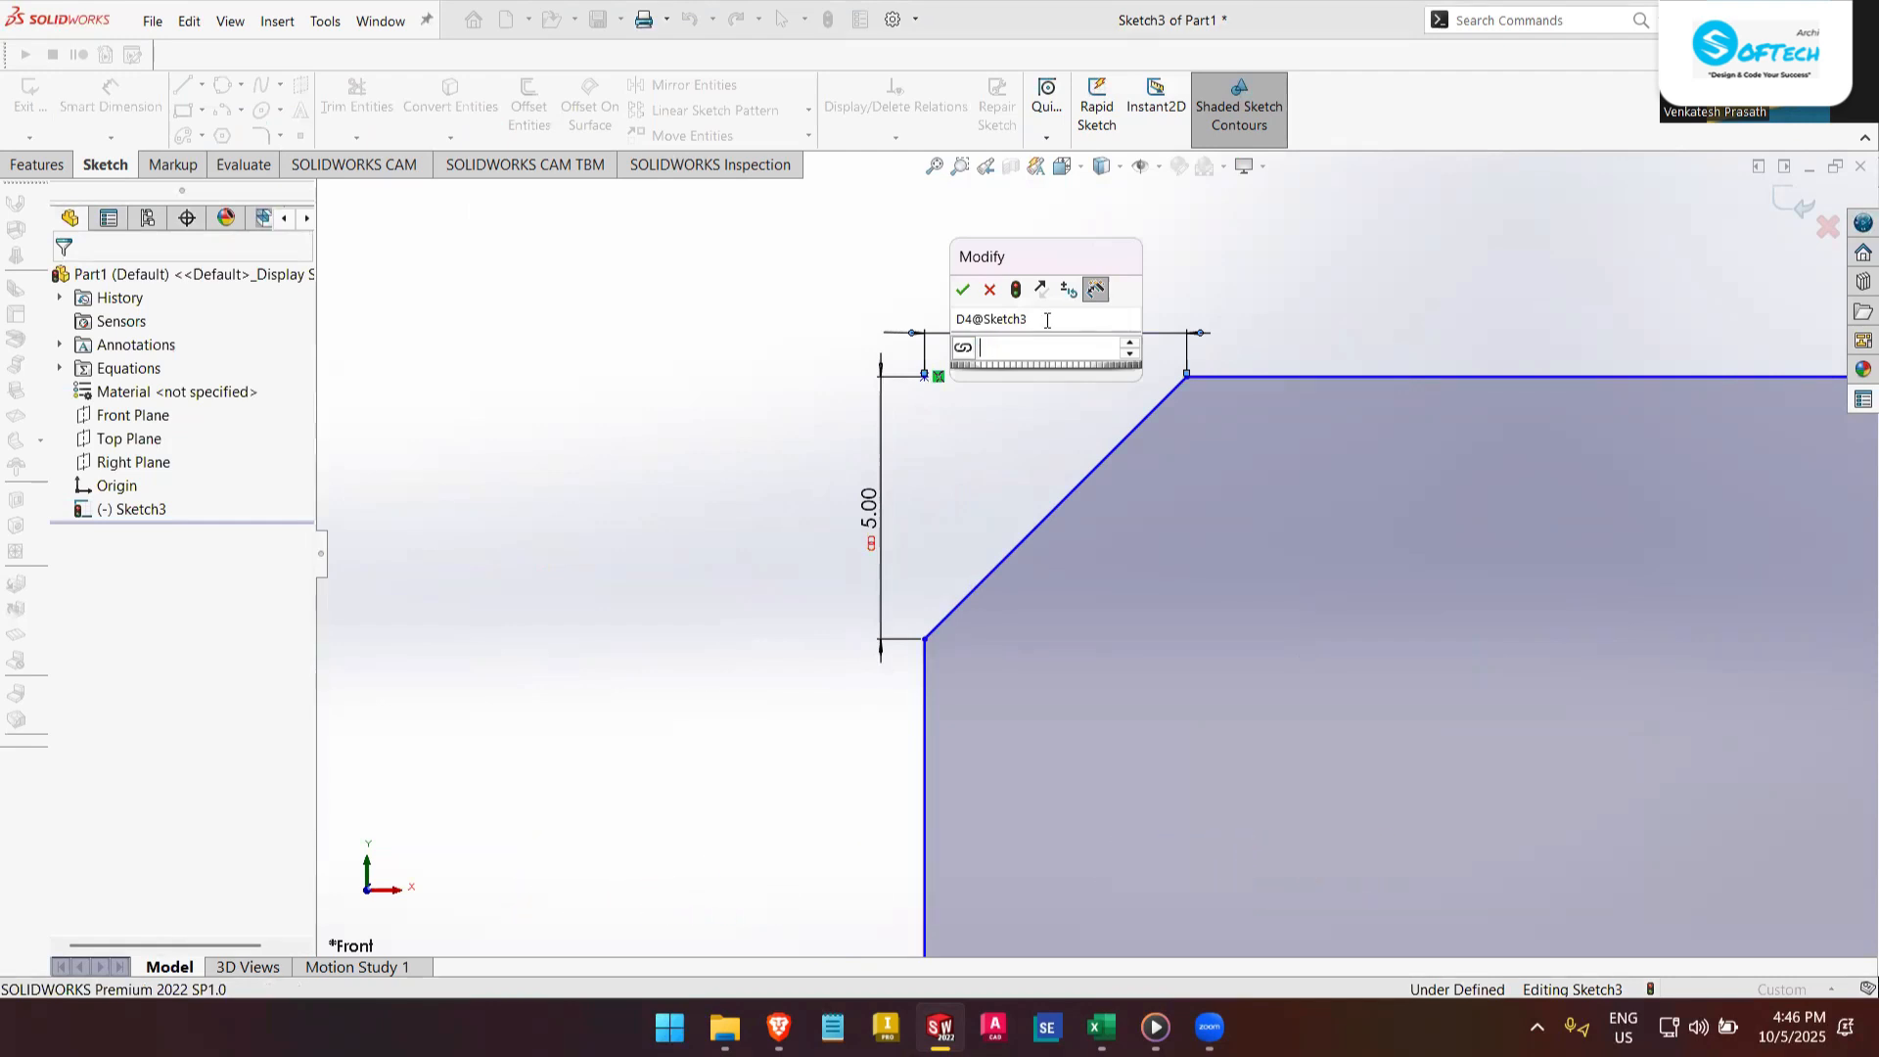
{"action": "key", "text": "Return"}
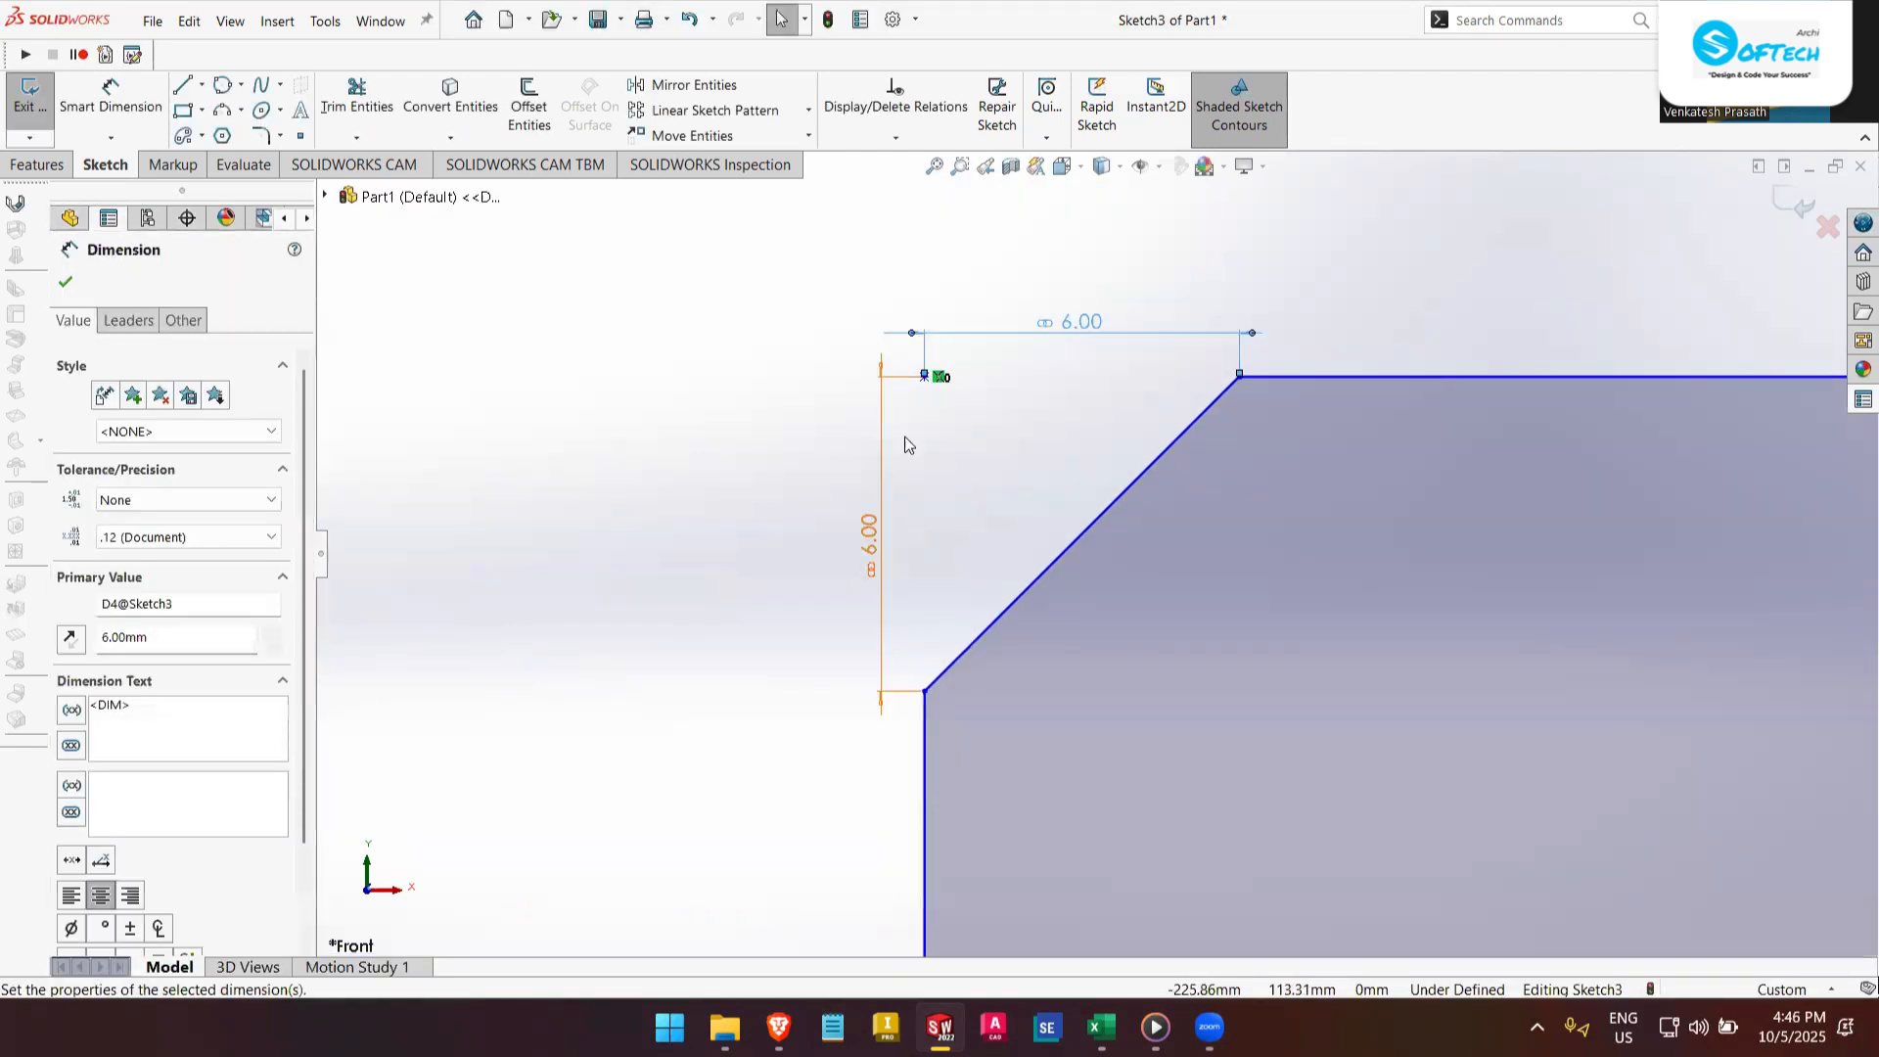
- Delete the whole chamfered and filleted rectangle with its dimensions, keeping the two centerlines
{"action": "scroll", "coordinate": [1055, 437], "scroll_direction": "up", "scroll_amount": 8}
{"action": "scroll", "coordinate": [1365, 644], "scroll_direction": "up", "scroll_amount": 3}
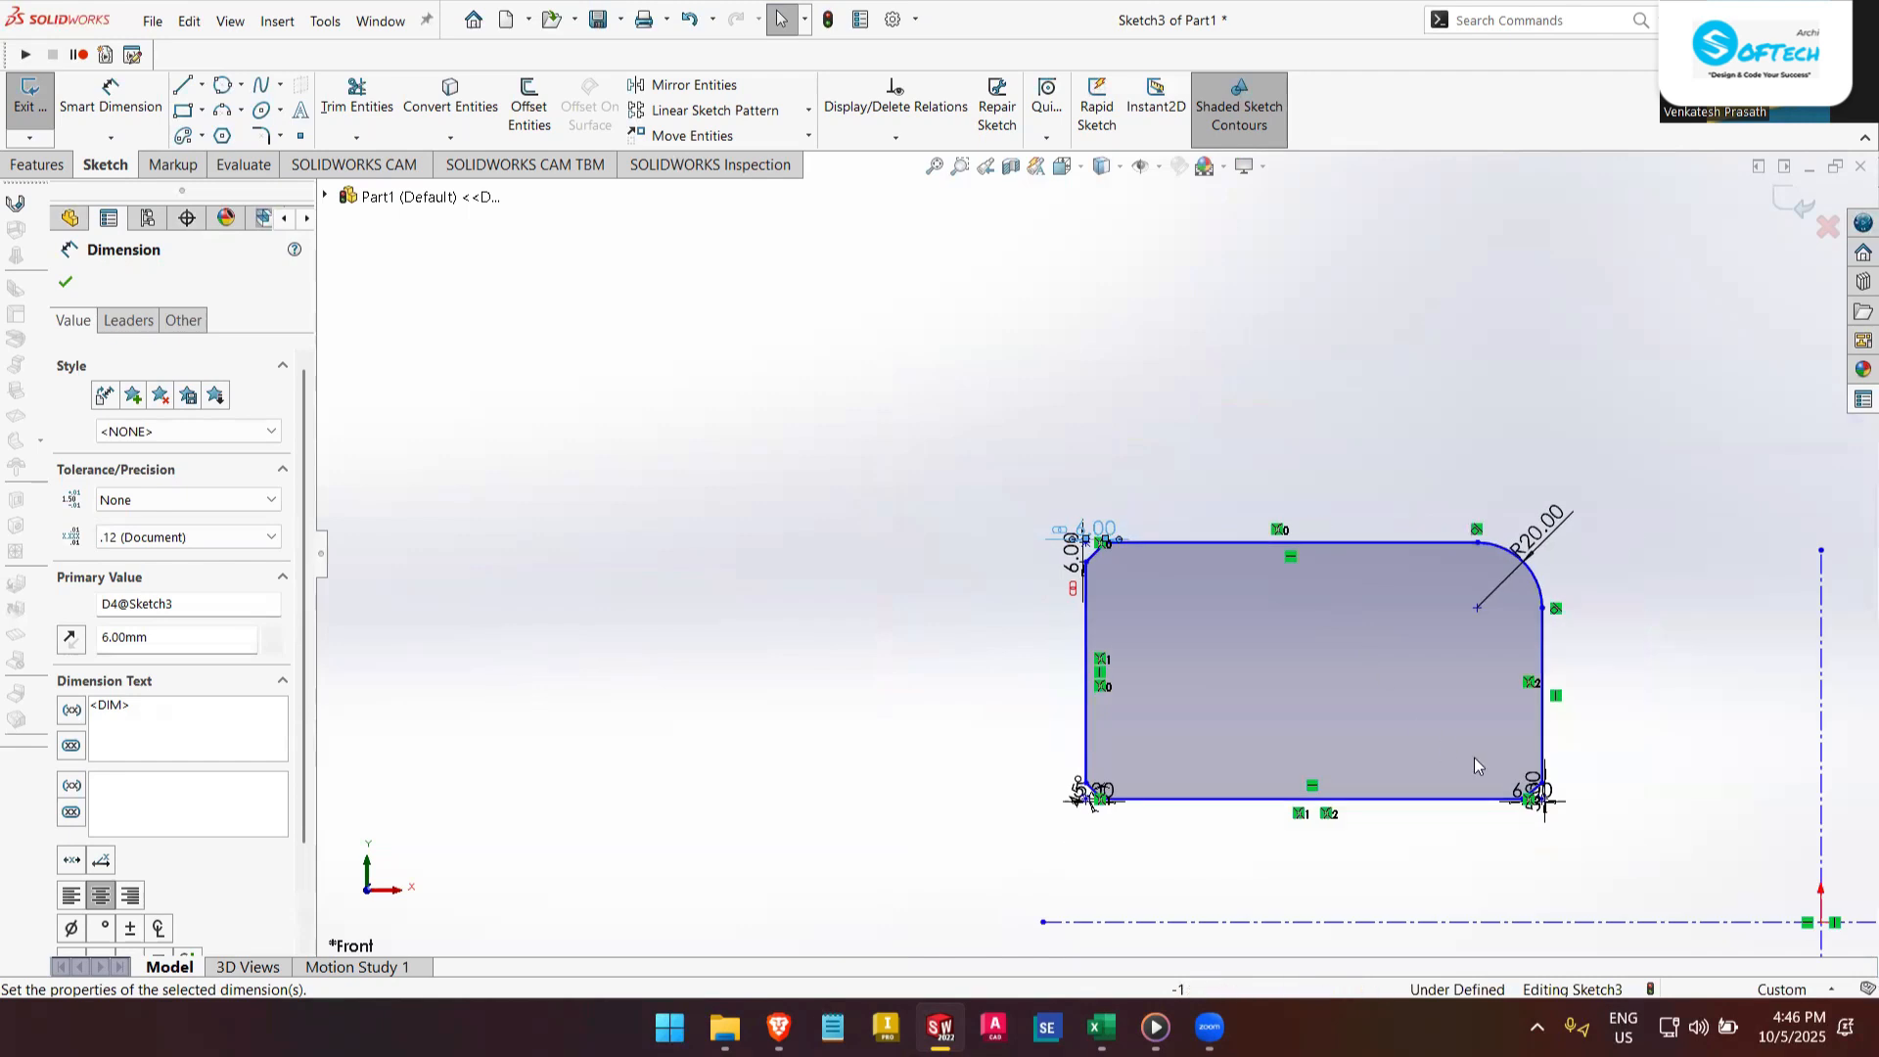
{"action": "scroll", "coordinate": [1552, 814], "scroll_direction": "down", "scroll_amount": 2}
{"action": "scroll", "coordinate": [1289, 675], "scroll_direction": "down", "scroll_amount": 8}
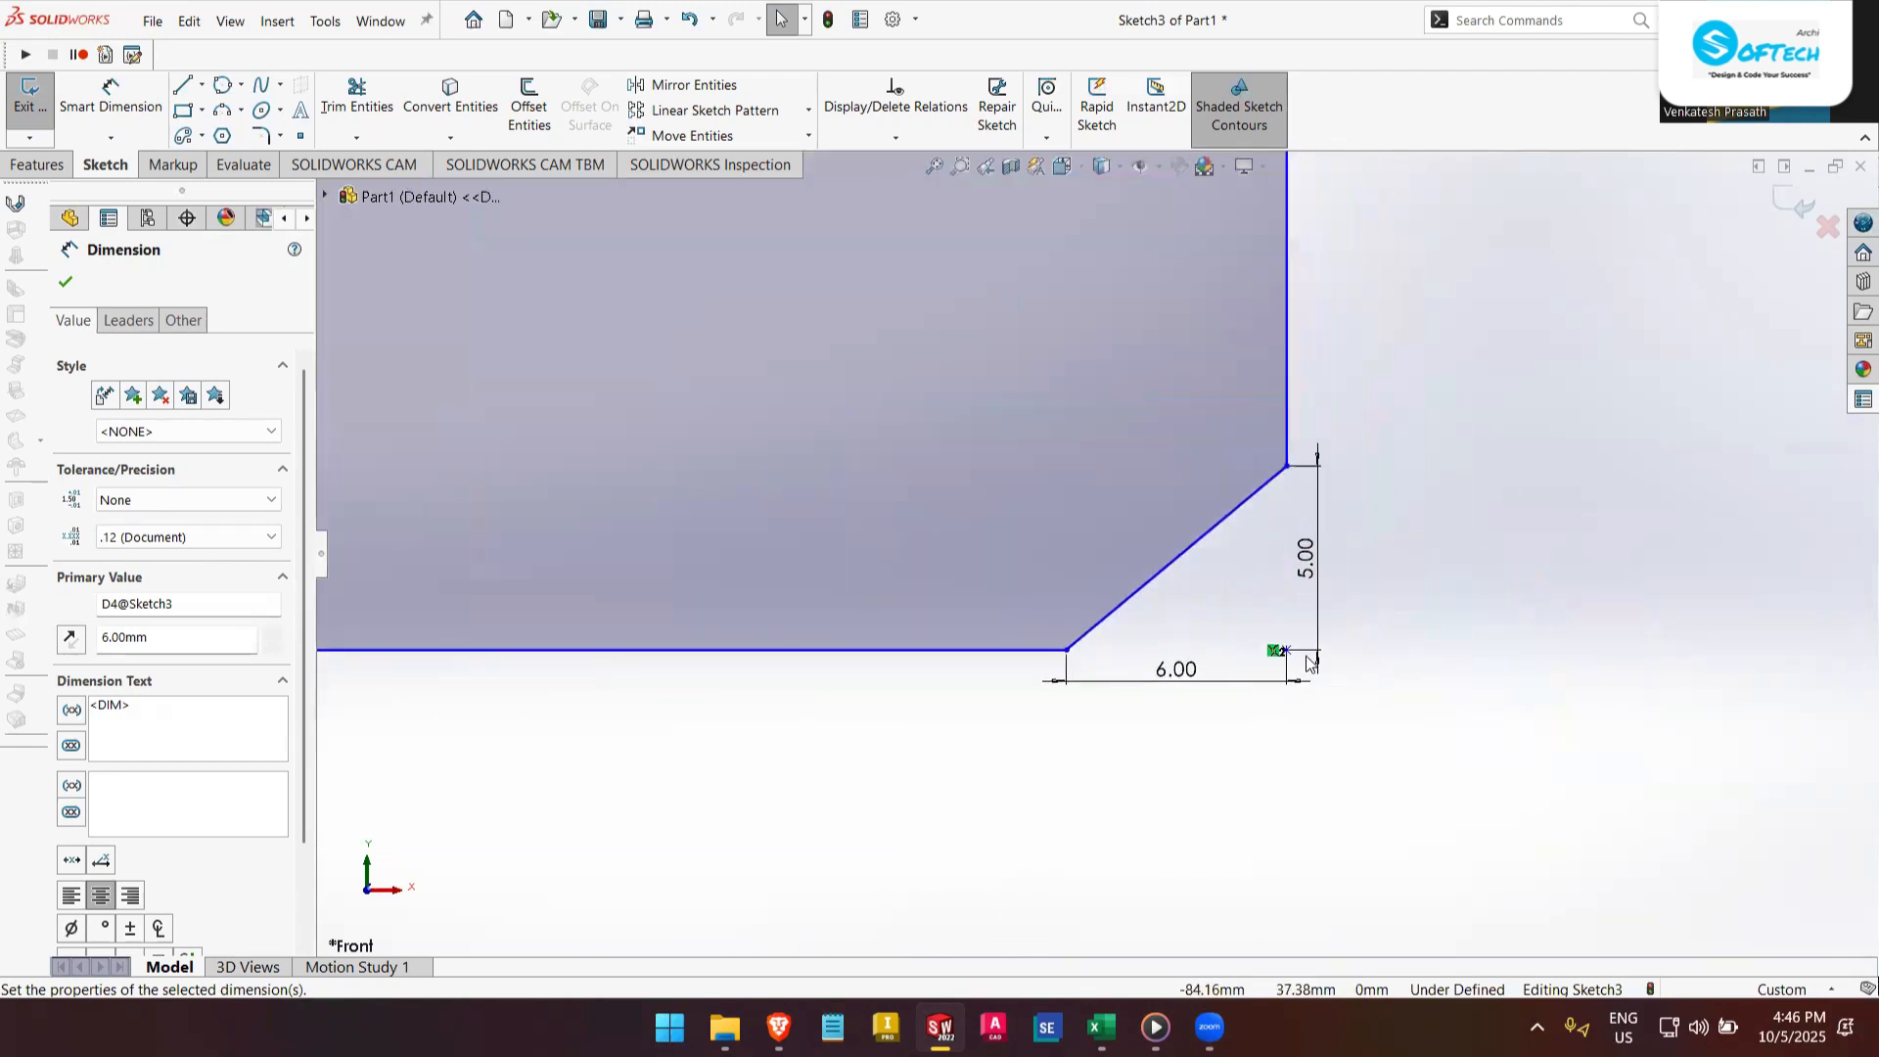
{"action": "scroll", "coordinate": [1290, 676], "scroll_direction": "up", "scroll_amount": 10}
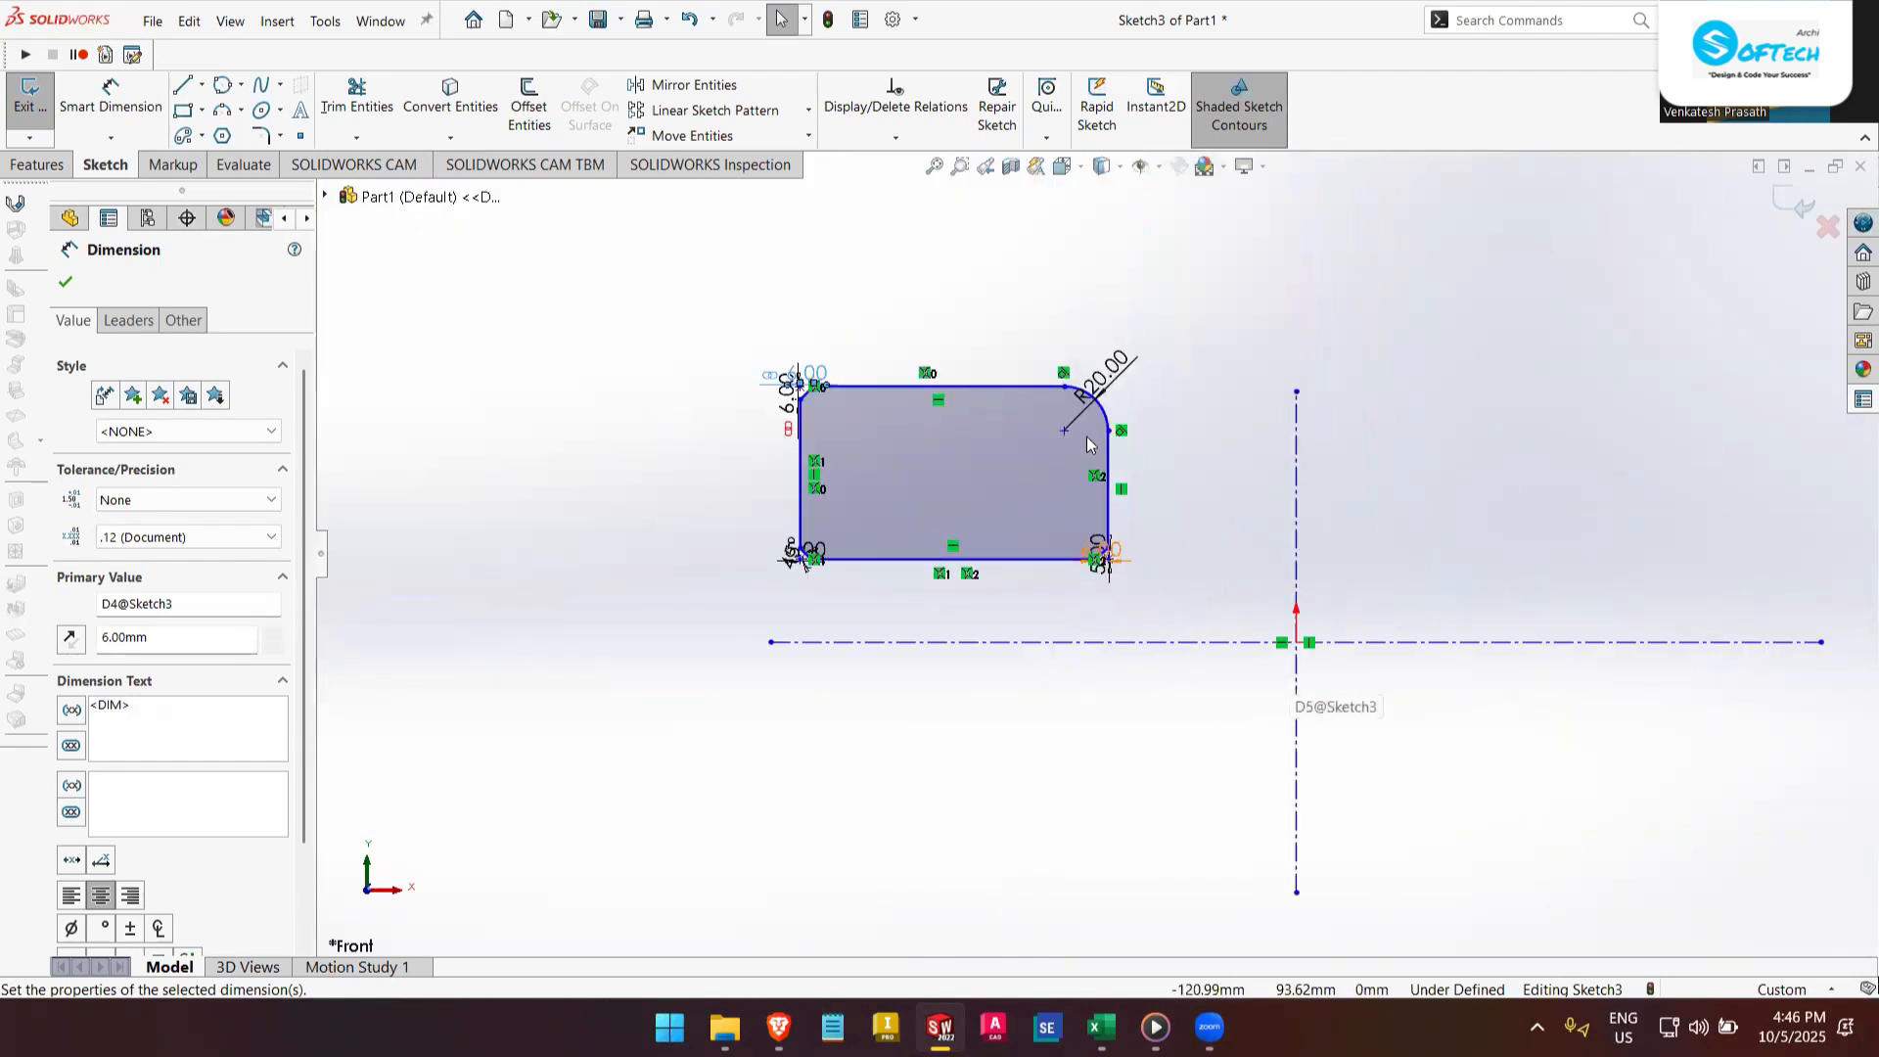
{"action": "mouse_move", "coordinate": [1150, 596]}
{"action": "left_mouse_down"}
{"action": "mouse_move", "coordinate": [724, 494]}
{"action": "mouse_move", "coordinate": [1008, 327]}
{"action": "mouse_move", "coordinate": [1166, 321]}
{"action": "left_mouse_up"}
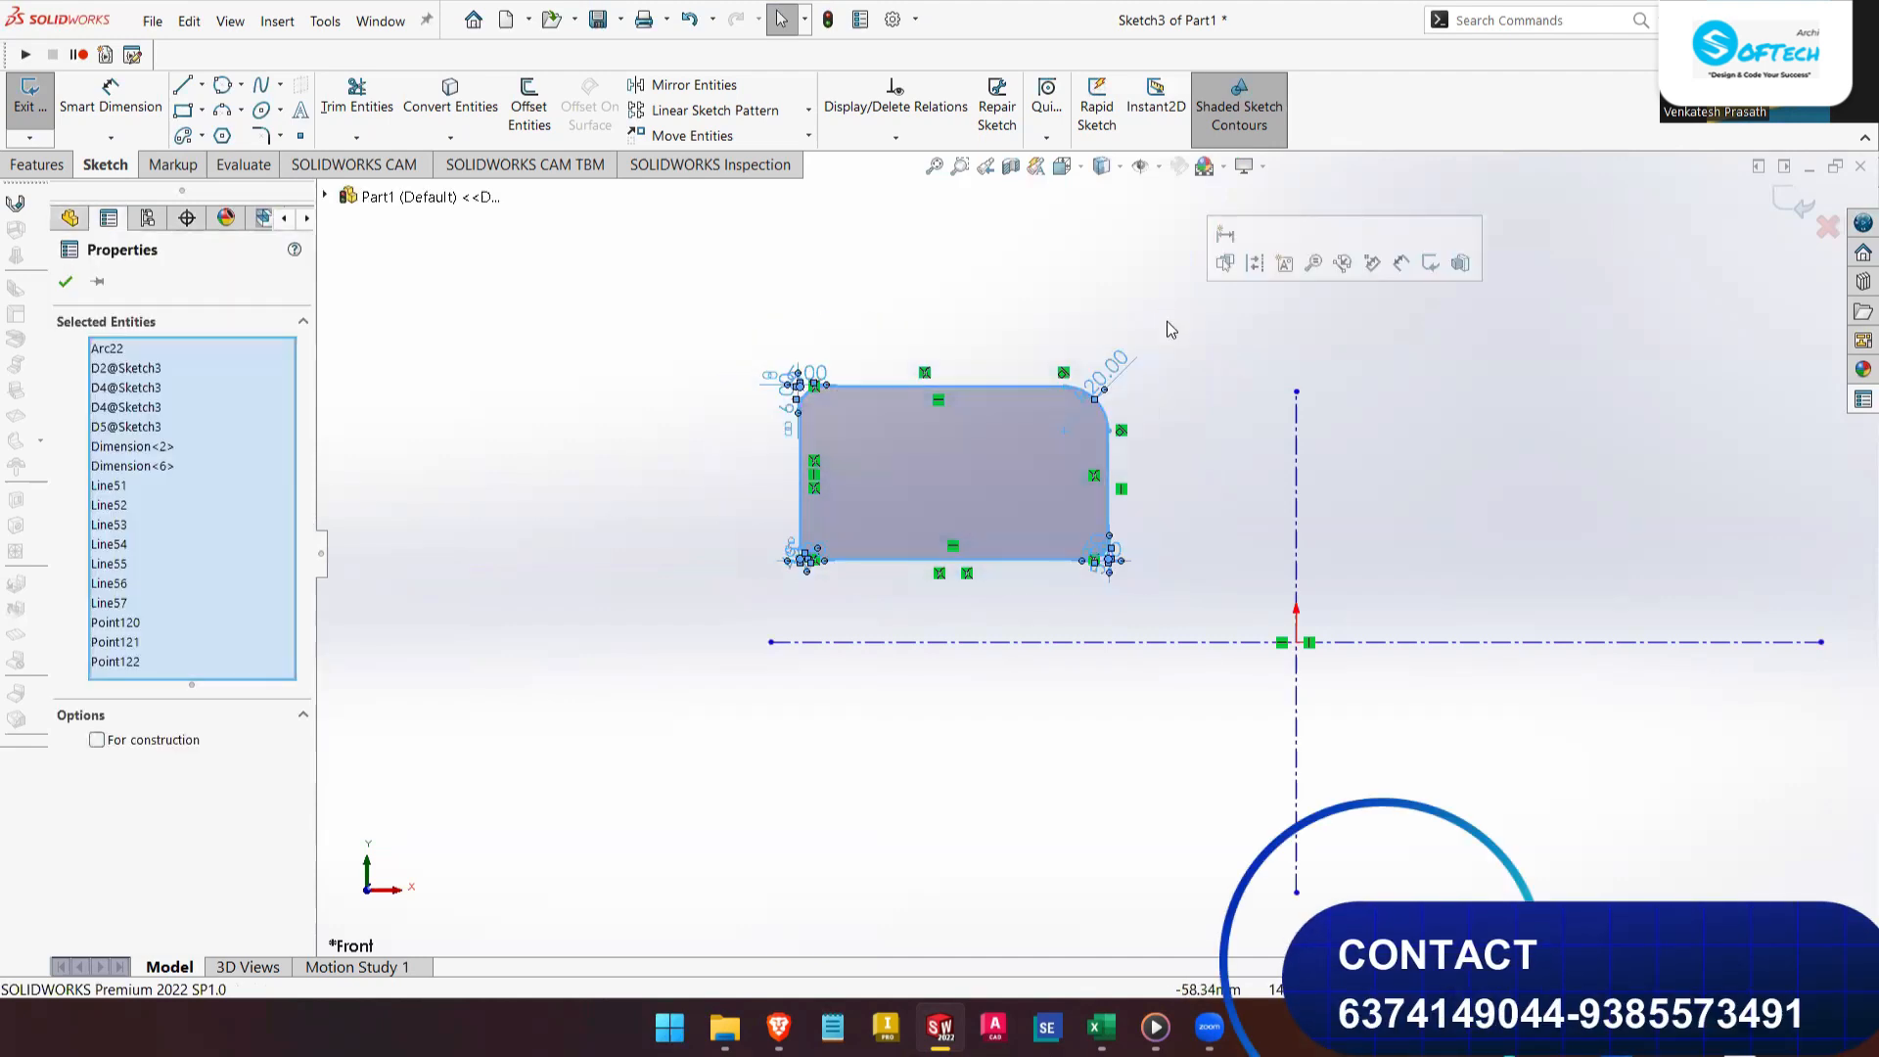
{"action": "key", "text": "Delete"}
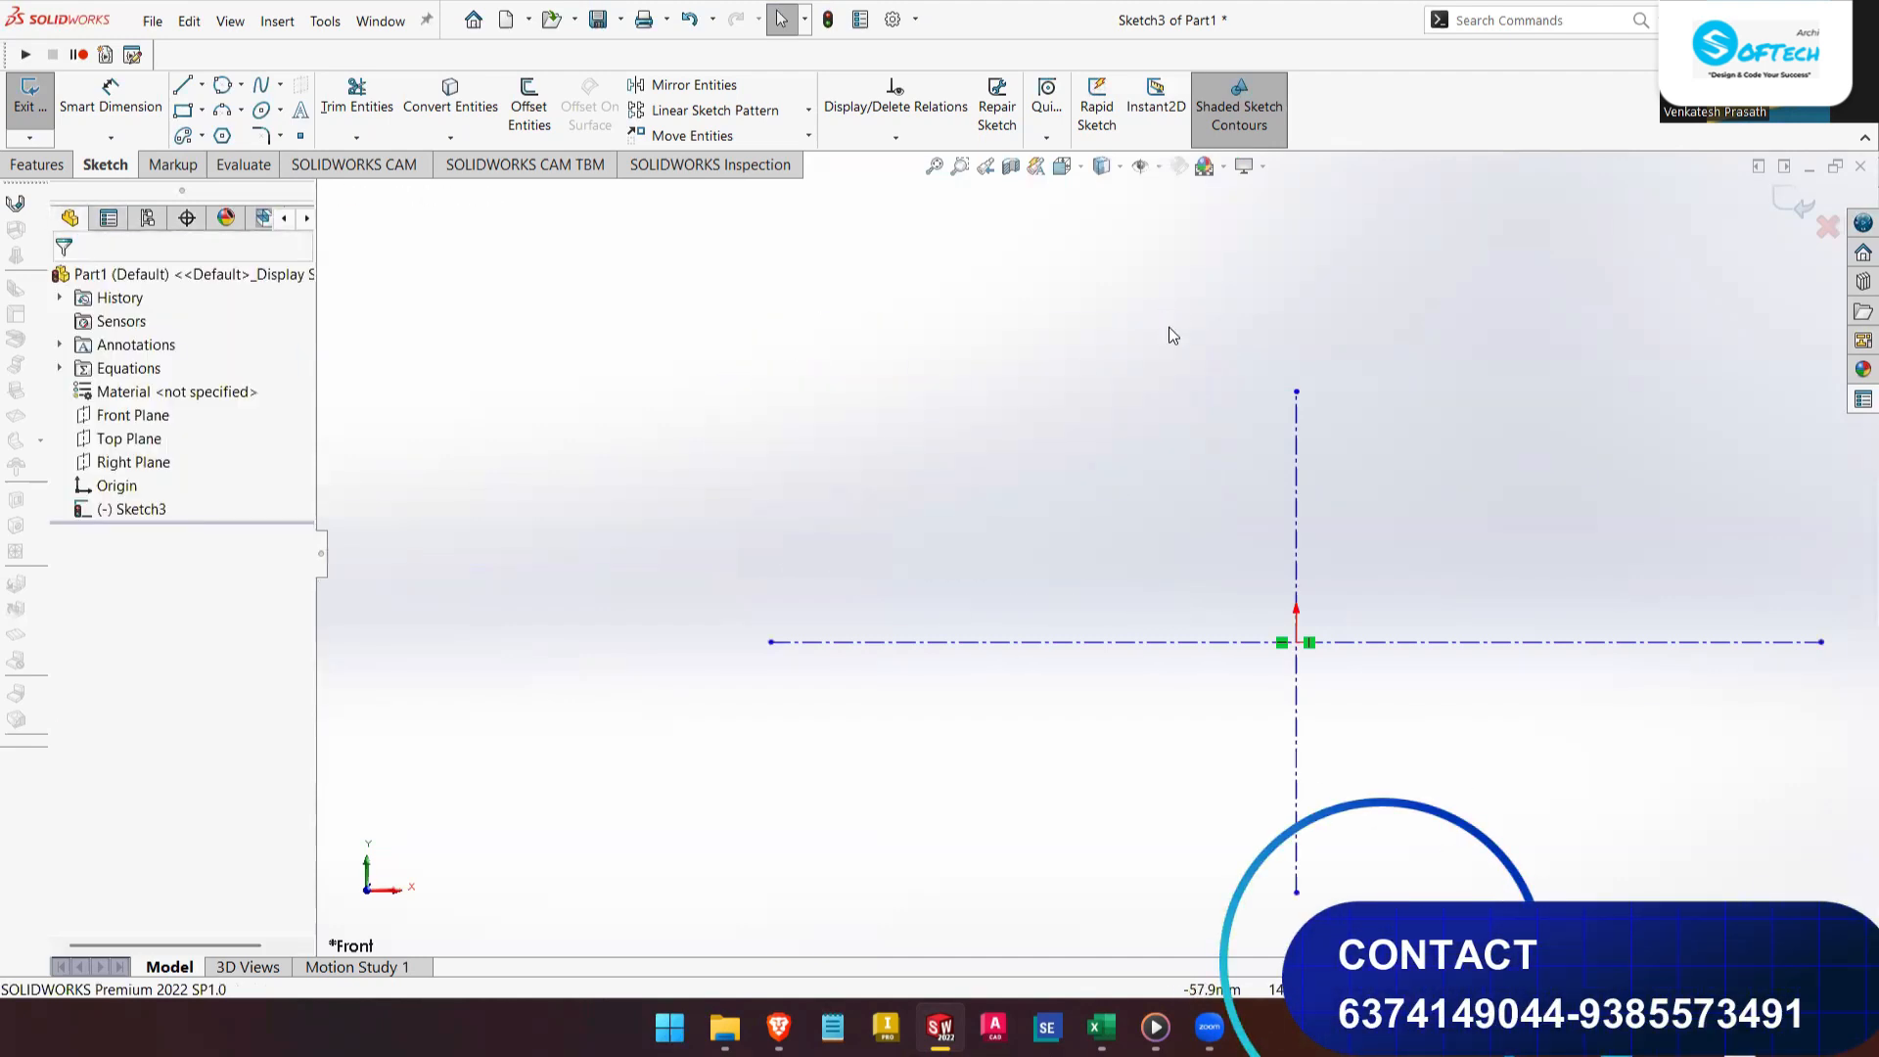
- Try a sketch text reading "softteck" at the origin, without selecting a curve
{"action": "left_click", "coordinate": [305, 109]}
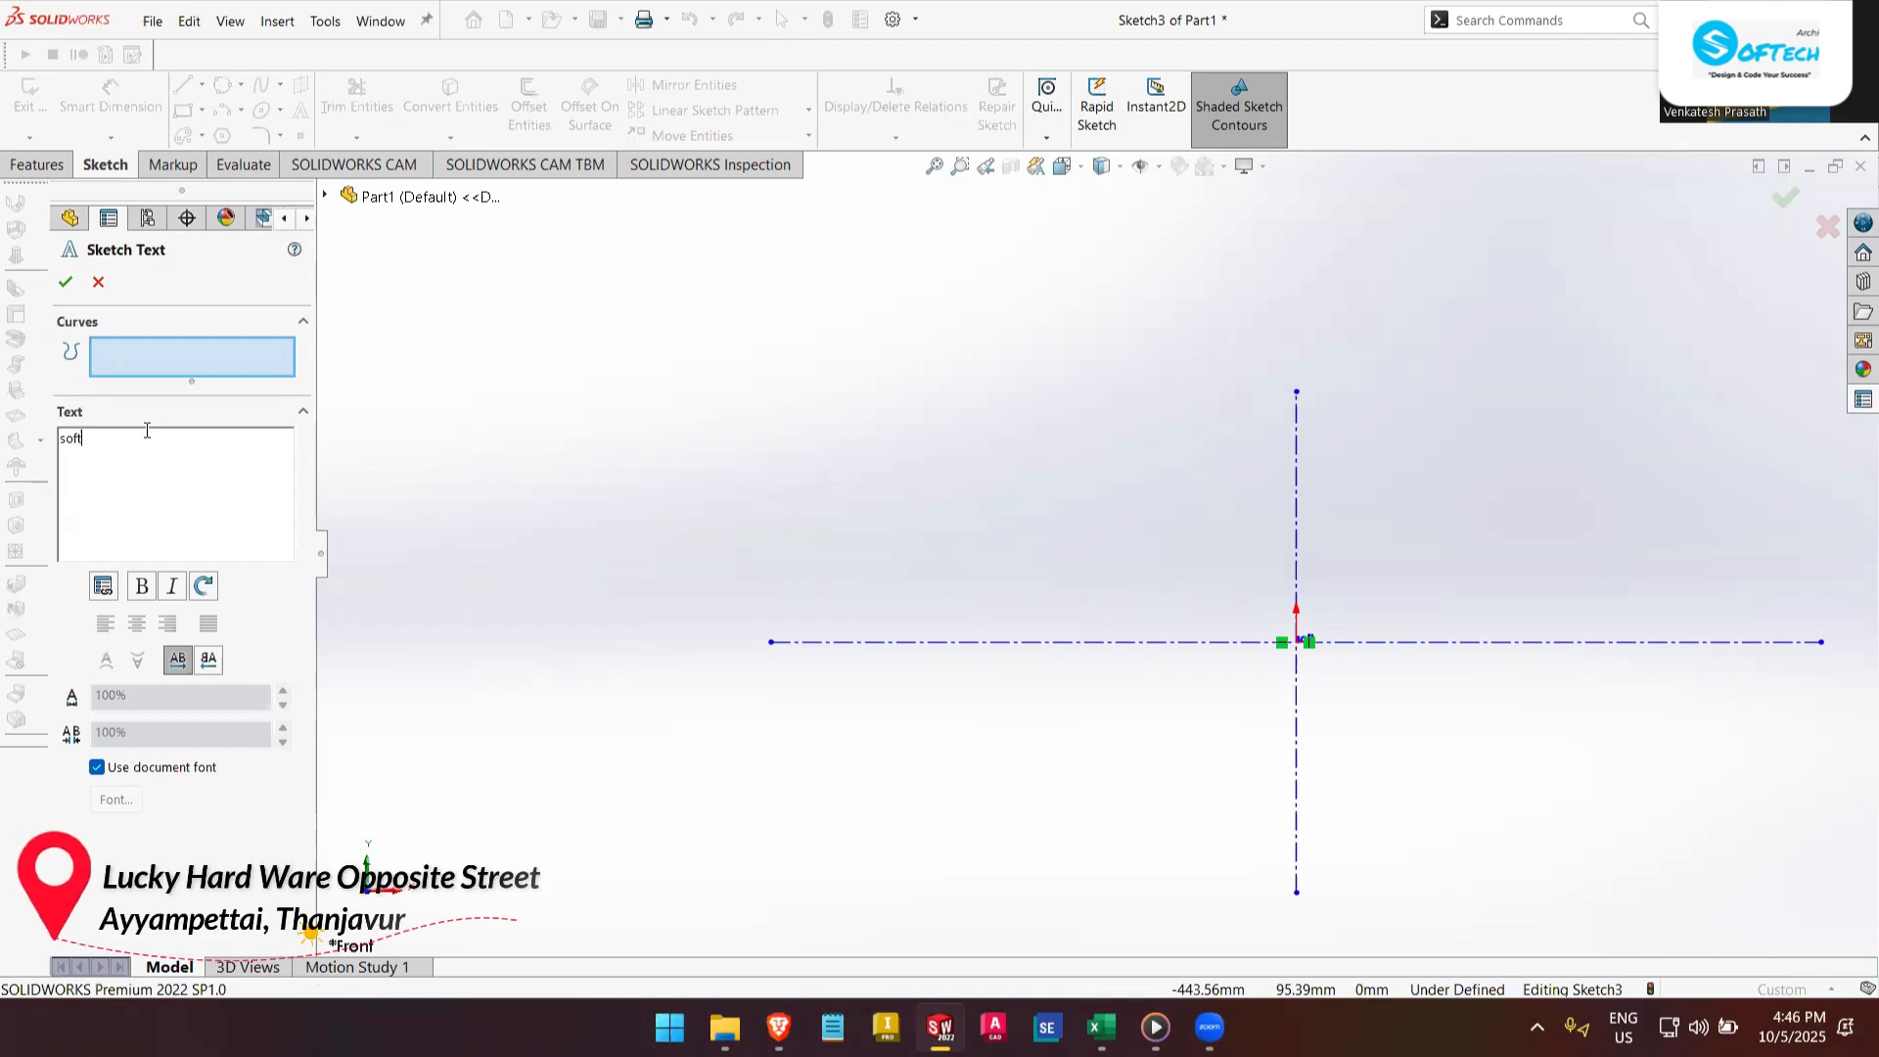
{"action": "type", "text": "eck"}
{"action": "scroll", "coordinate": [1321, 671], "scroll_direction": "down", "scroll_amount": 10}
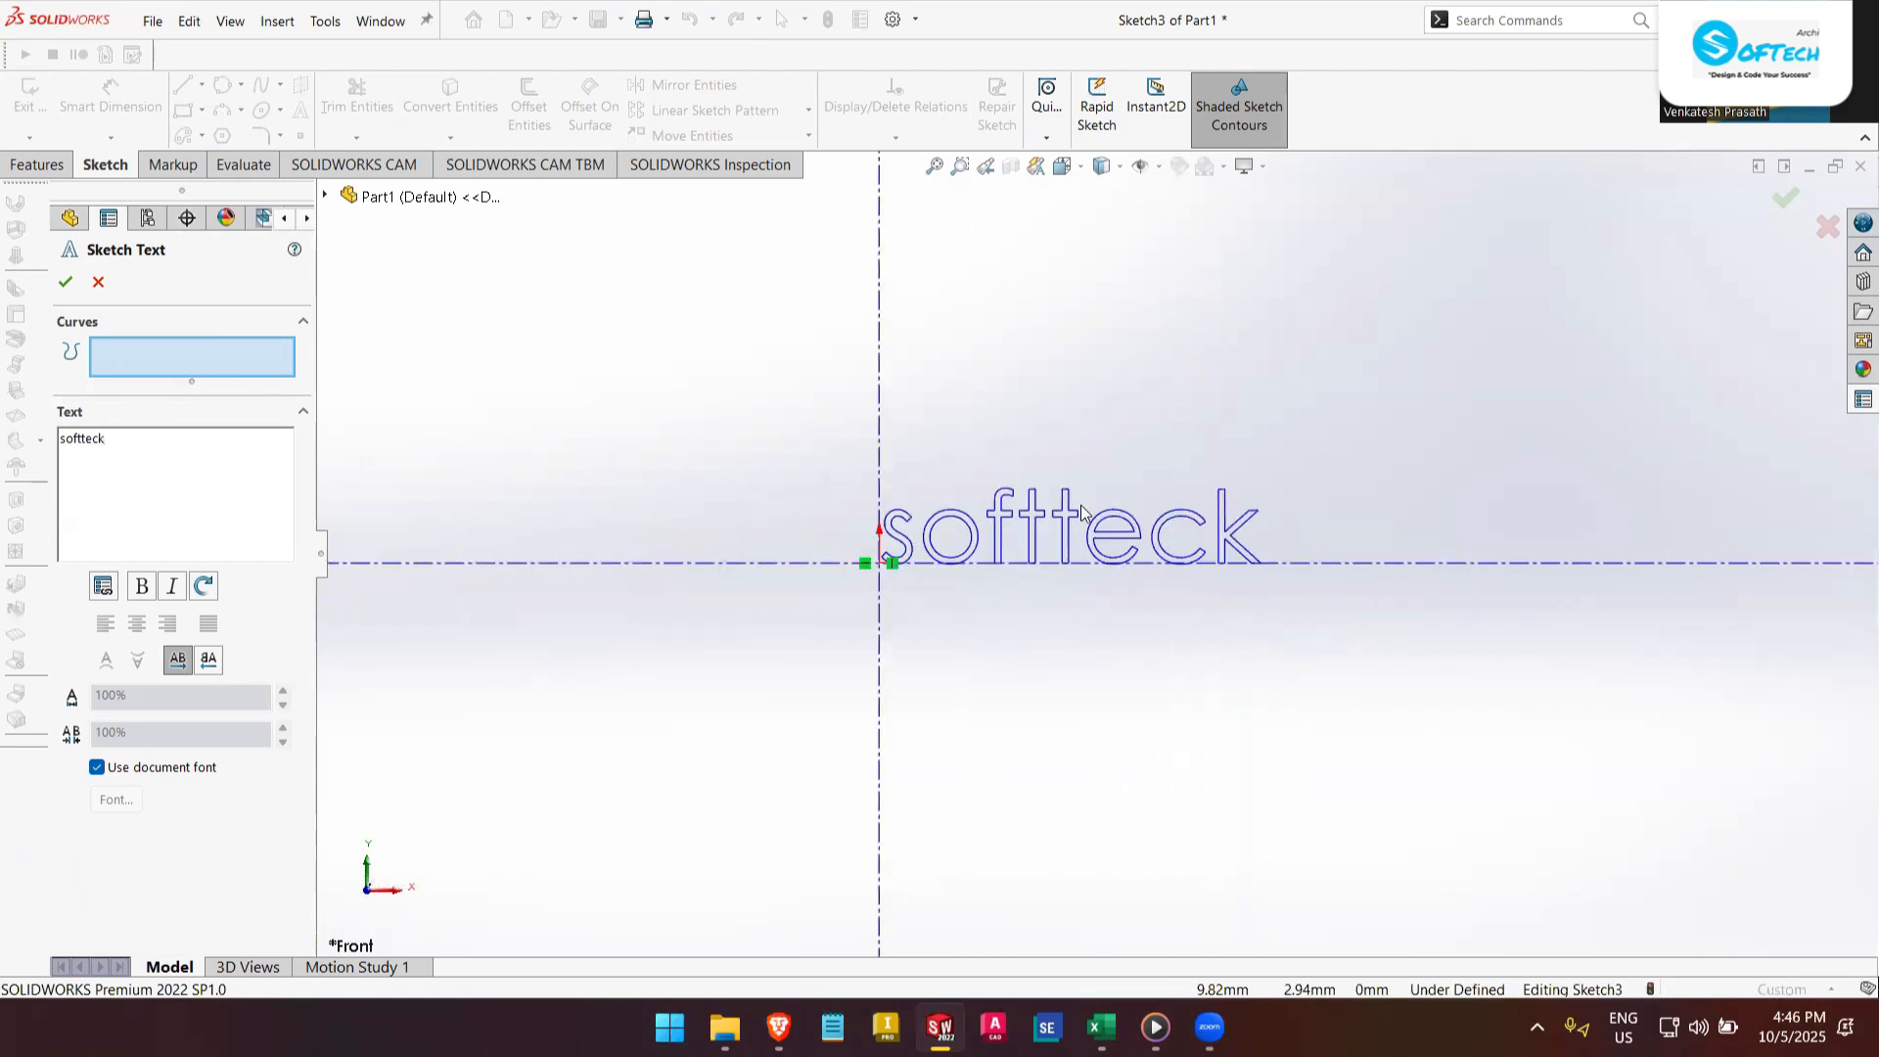
- Clear the entered sketch text and cancel the Sketch Text command
{"action": "key", "text": "BackSpace"}
{"action": "key", "text": "BackSpace"}
{"action": "key", "text": "BackSpace"}
{"action": "key", "text": "BackSpace"}
{"action": "key", "text": "BackSpace"}
{"action": "key", "text": "BackSpace"}
{"action": "key", "text": "BackSpace"}
{"action": "key", "text": "BackSpace"}
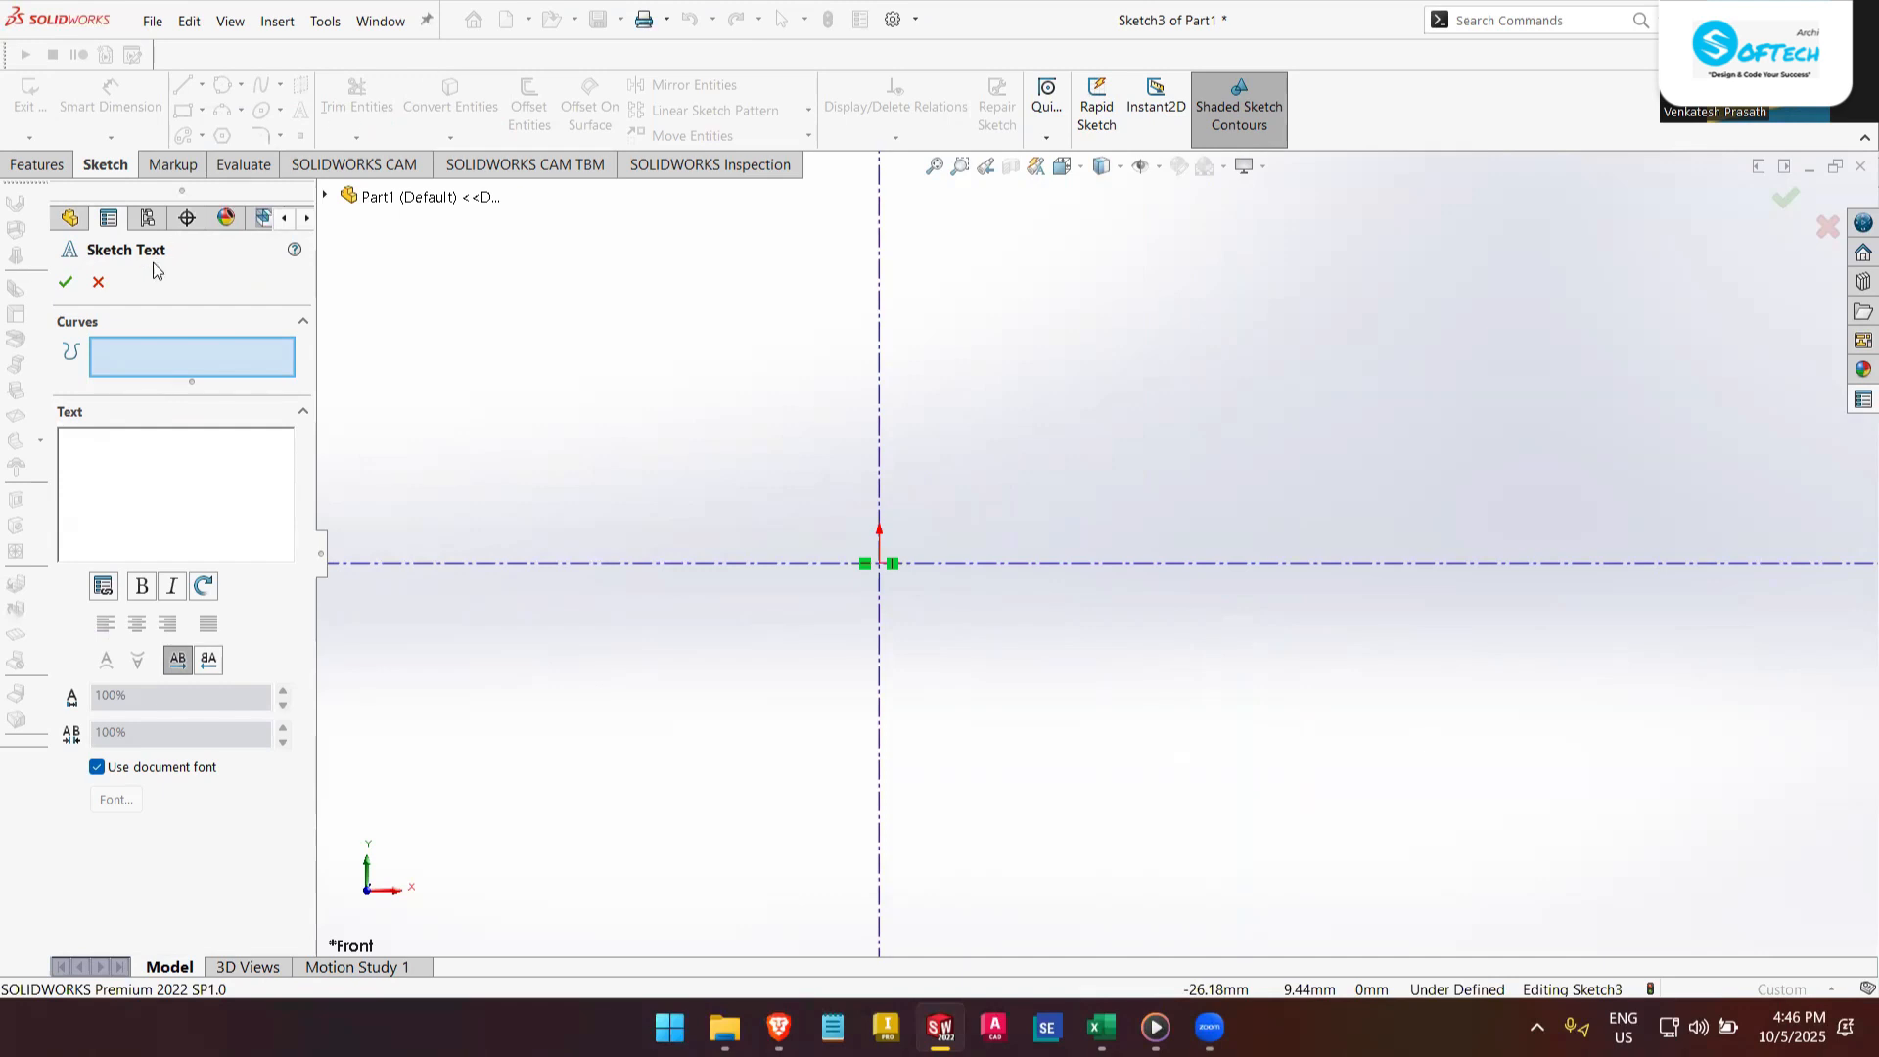
{"action": "left_click", "coordinate": [98, 283]}
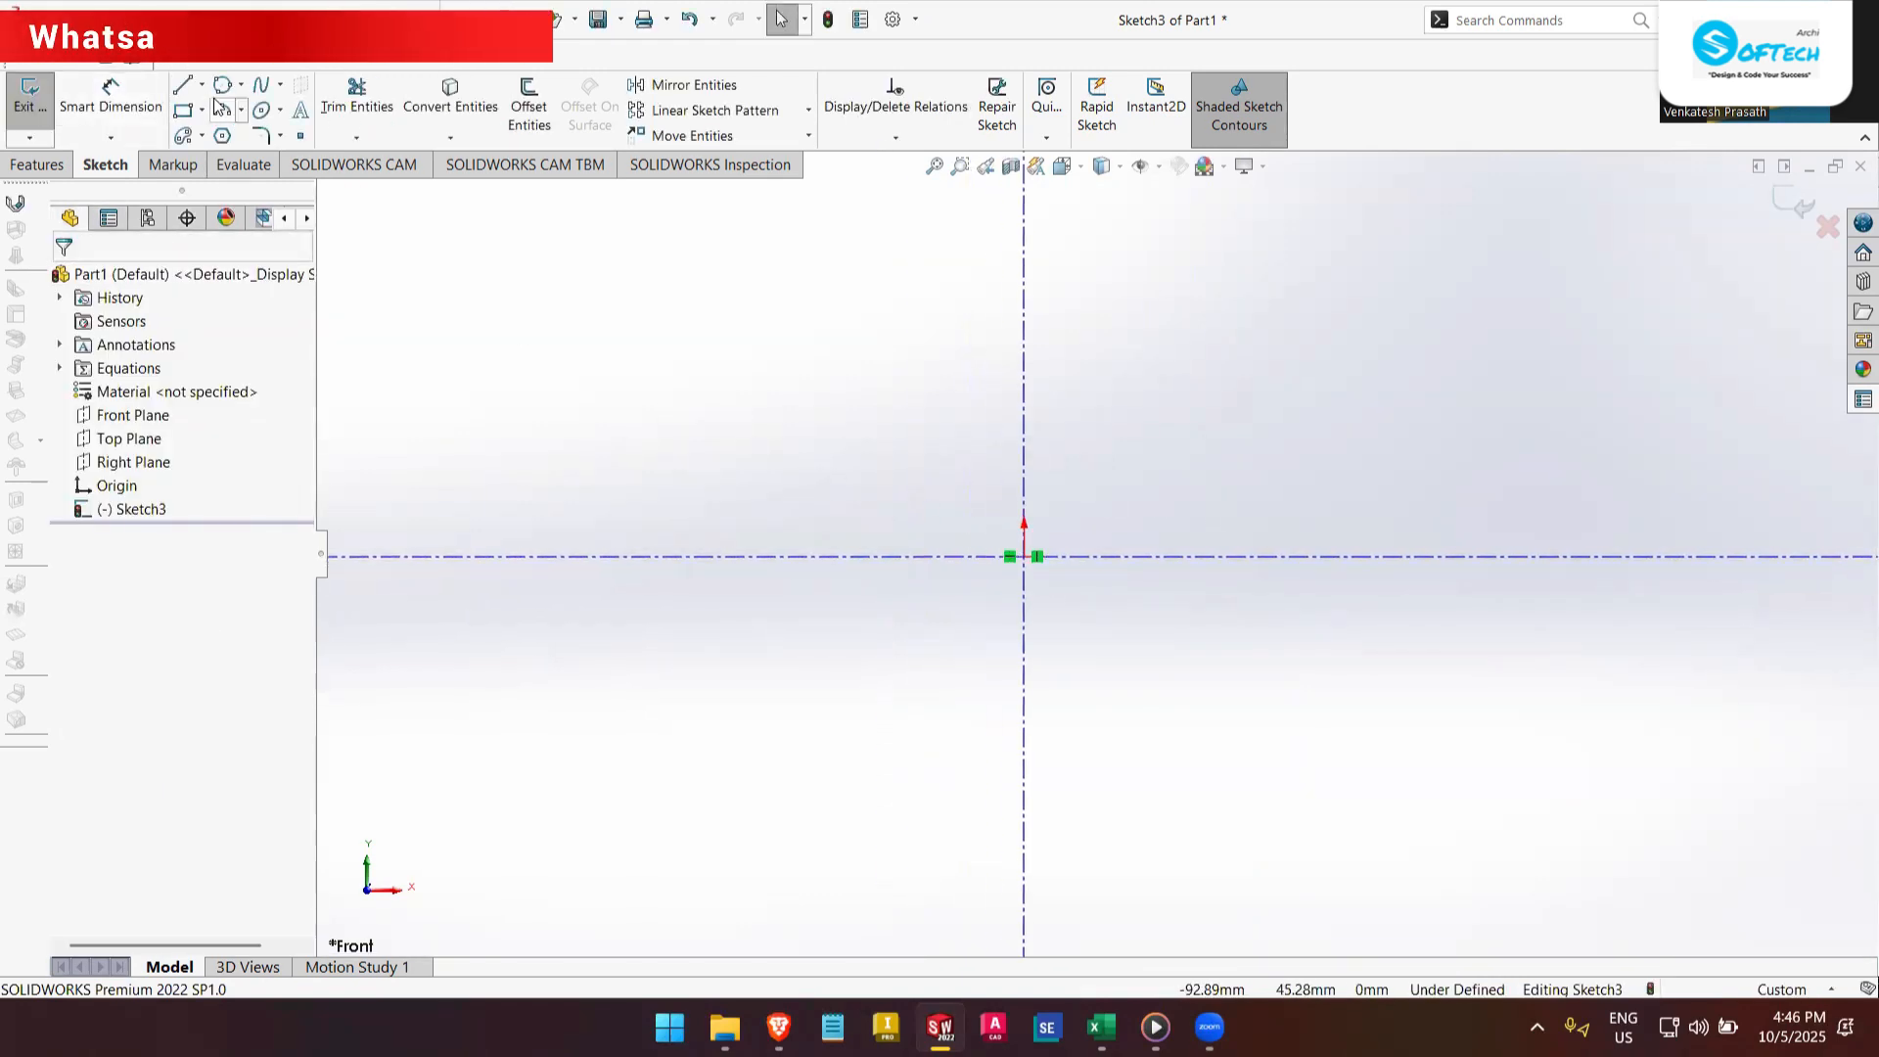
- Draw a horizontal line about 50 mm long in the upper-left quadrant and convert it to construction geometry
{"action": "left_click", "coordinate": [186, 88]}
{"action": "left_click", "coordinate": [413, 368]}
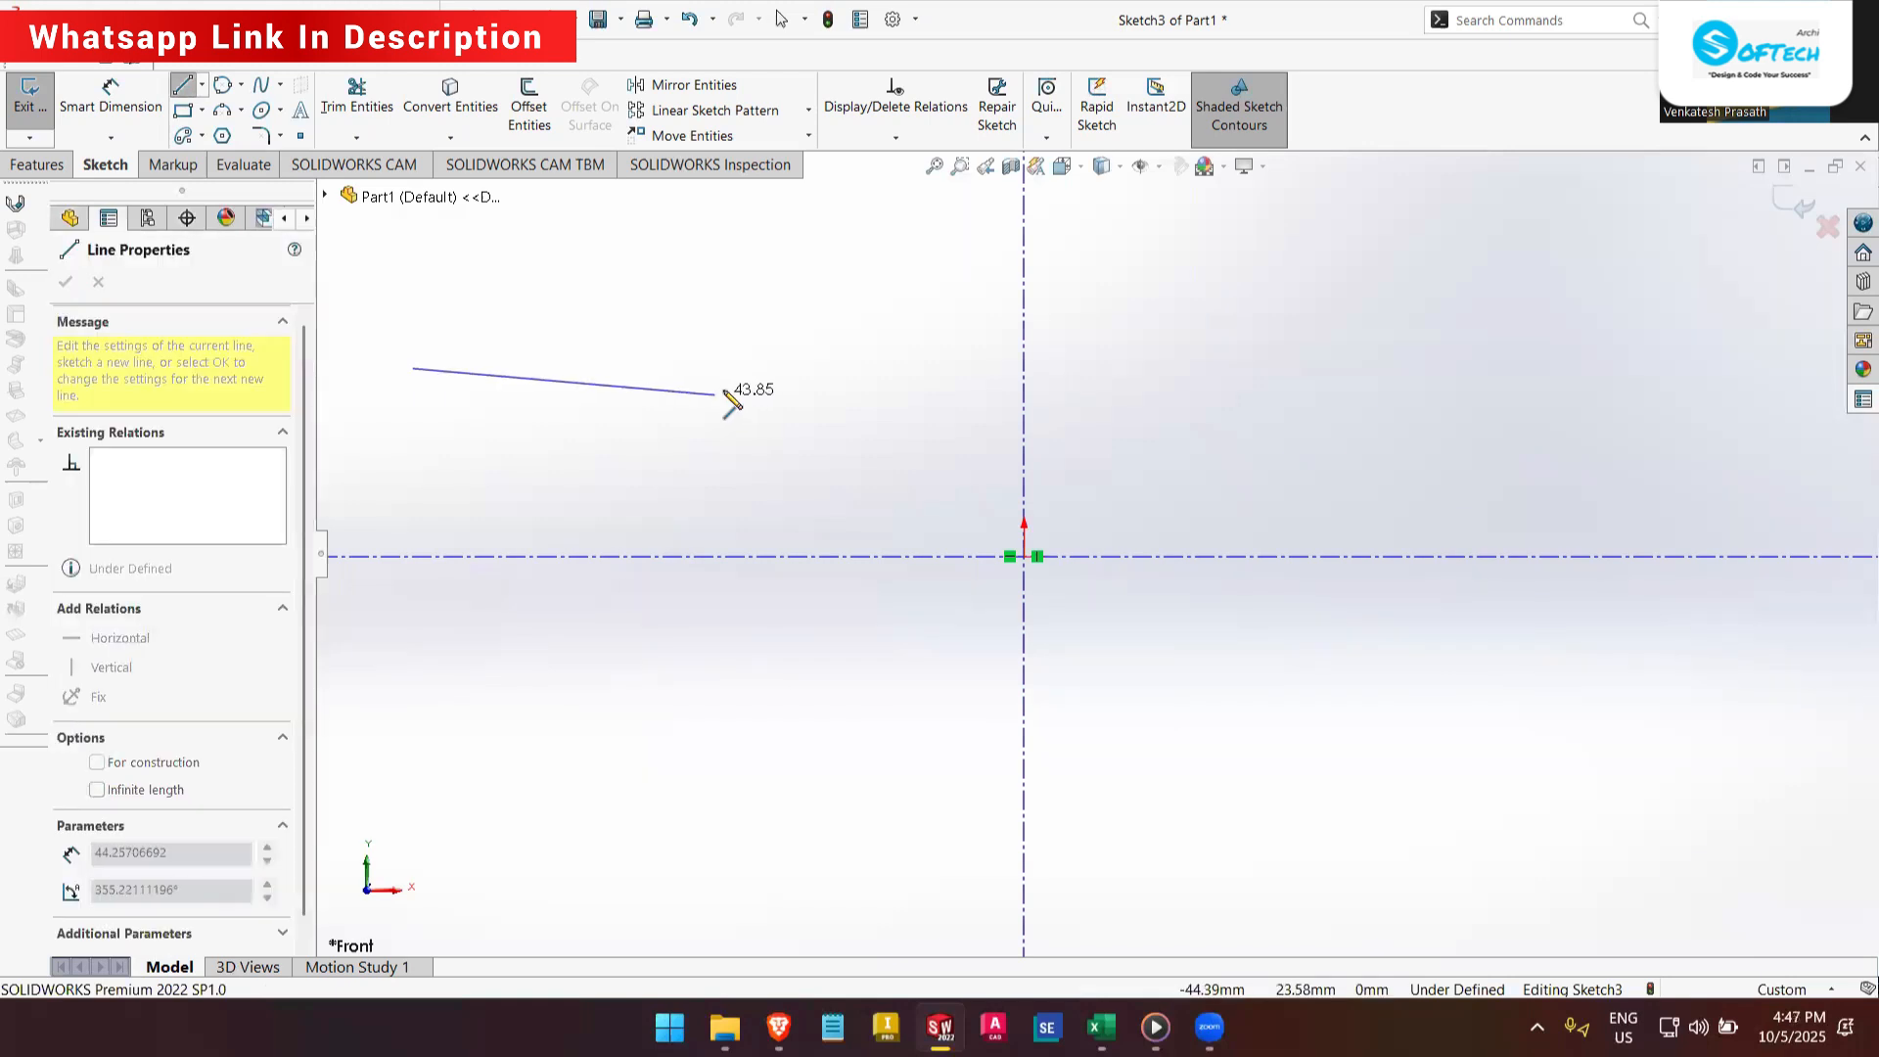
{"action": "left_click", "coordinate": [758, 369]}
{"action": "key", "text": "Escape"}
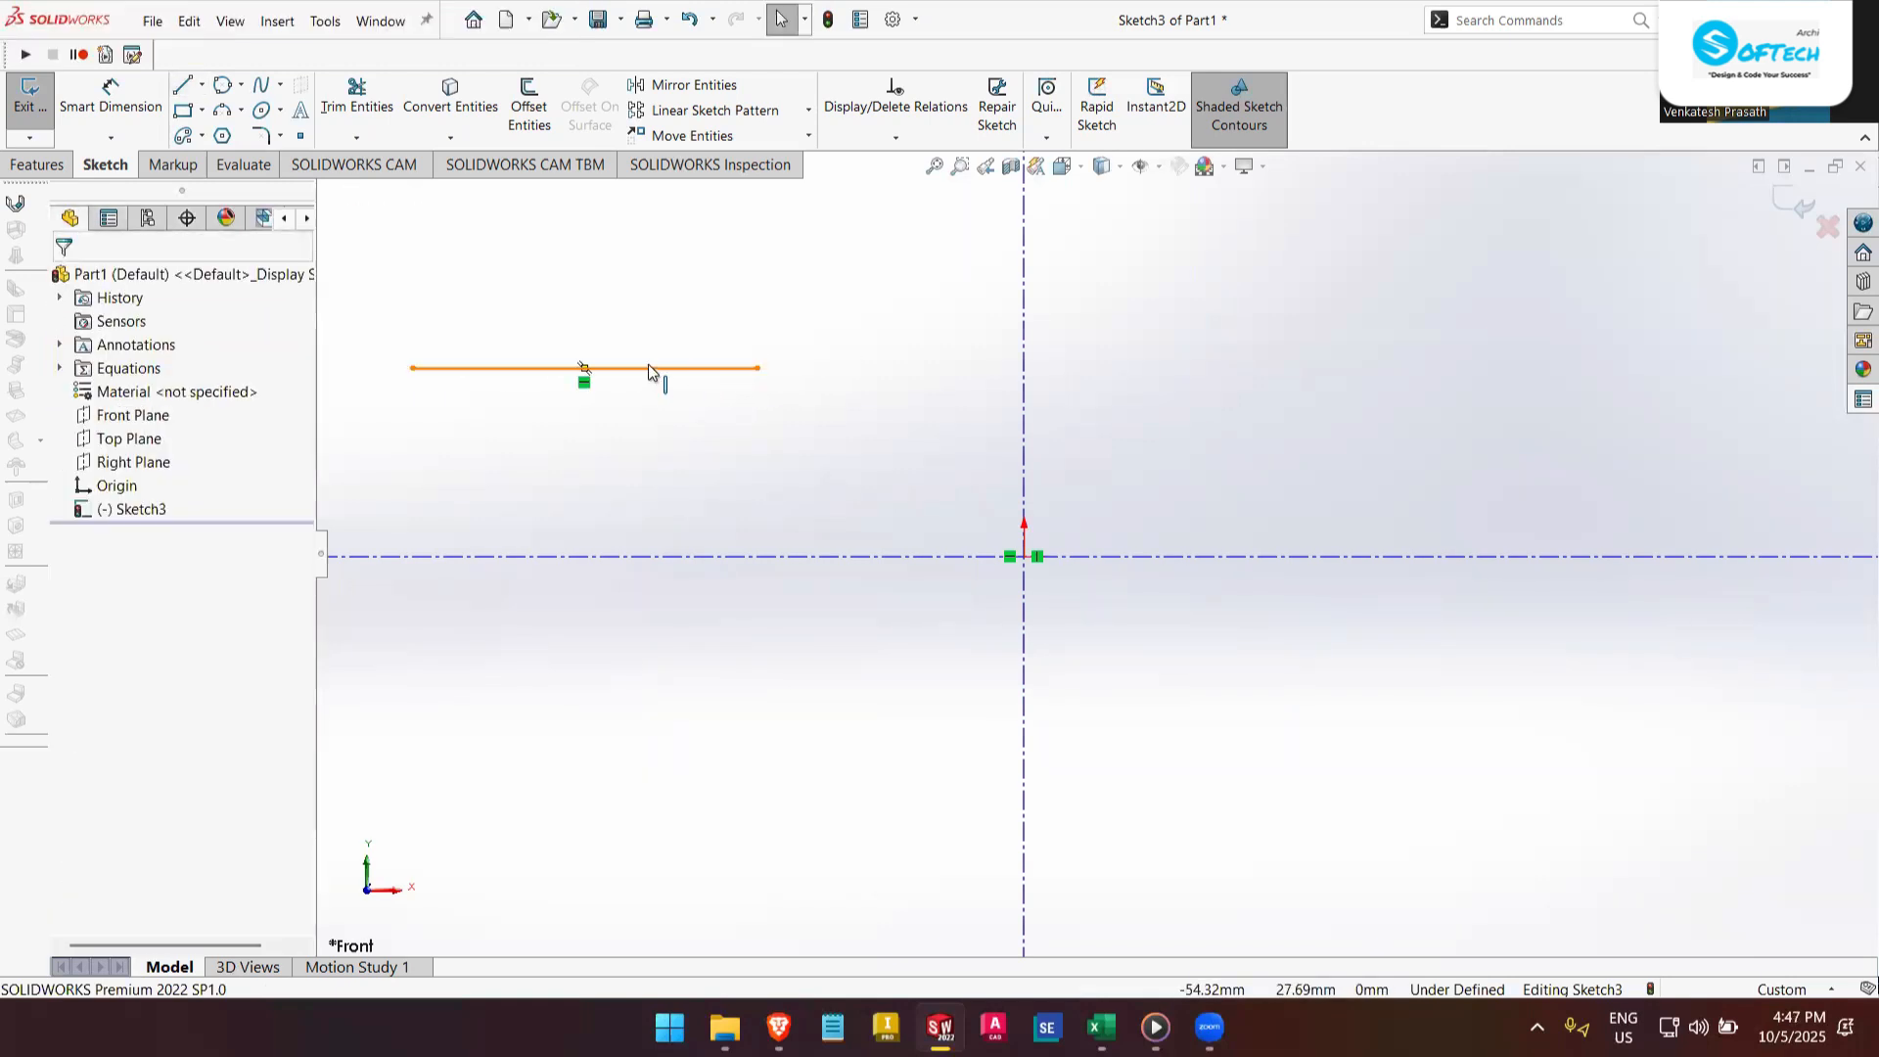
{"action": "left_click", "coordinate": [508, 380]}
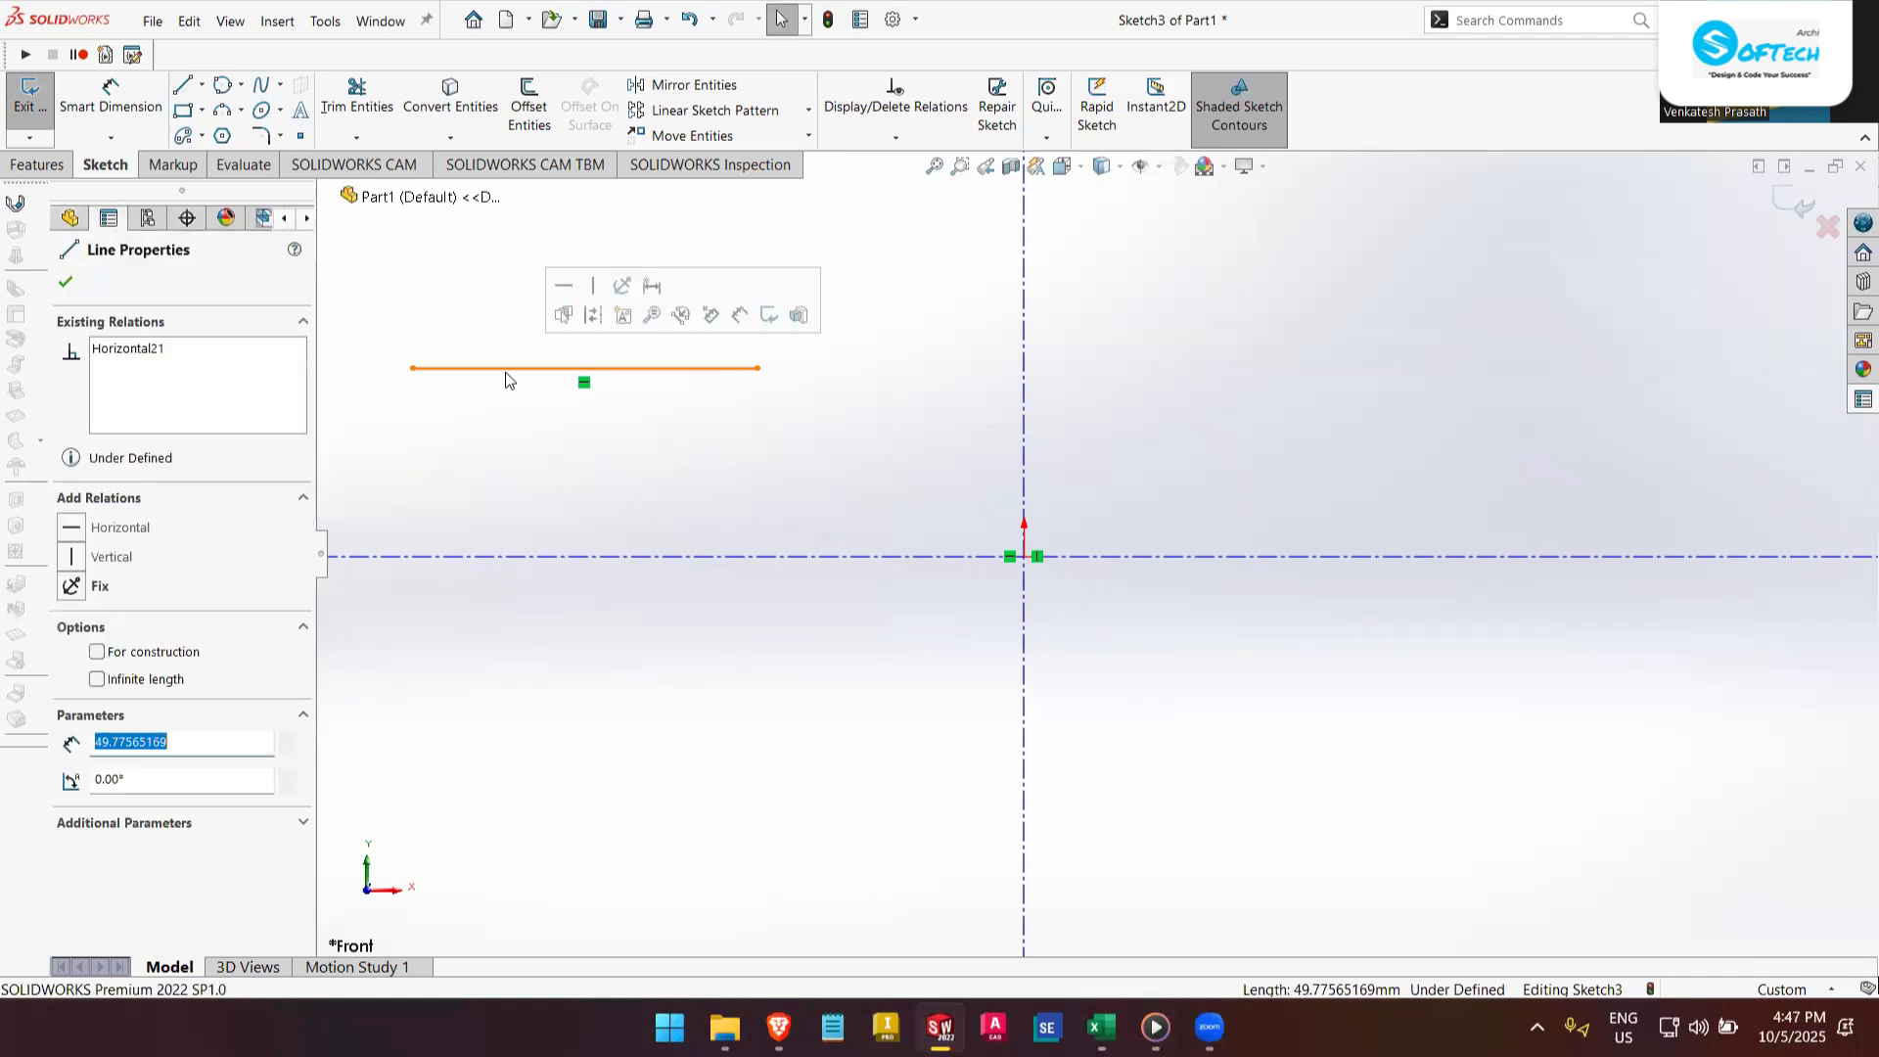
{"action": "left_click", "coordinate": [592, 315]}
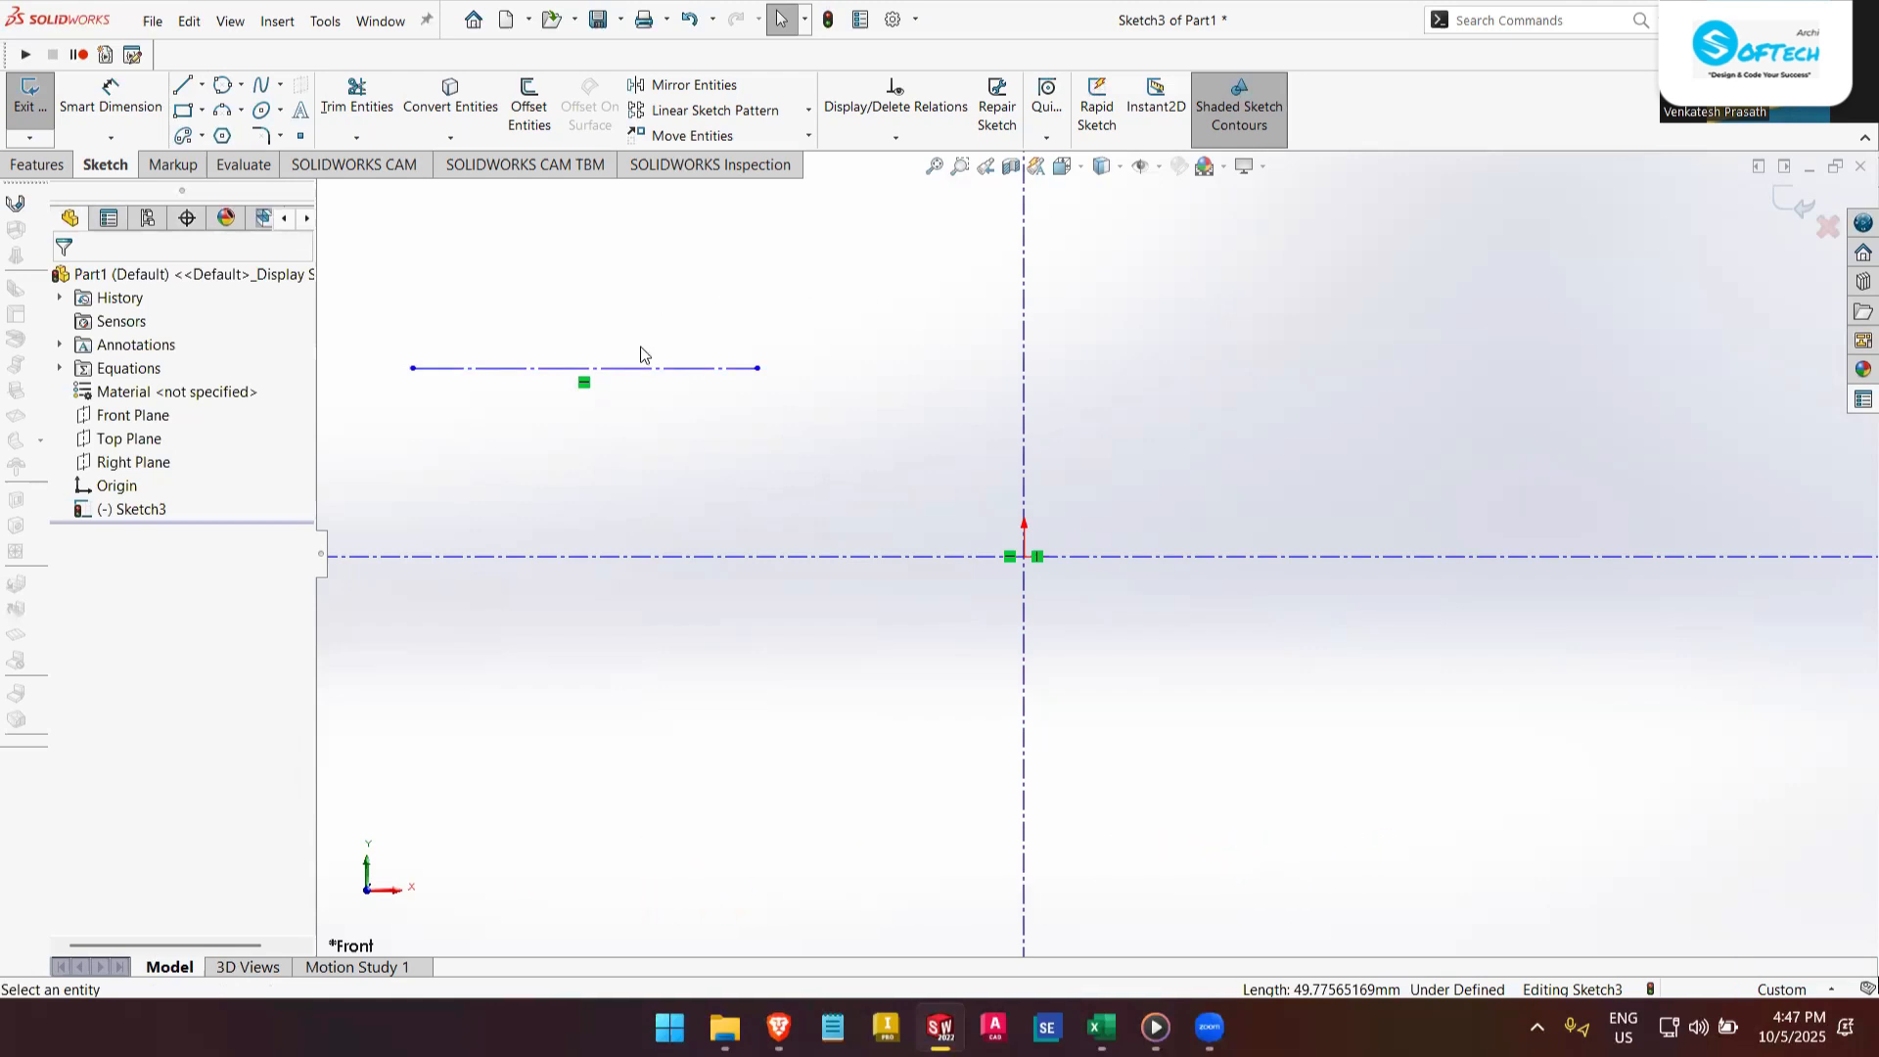
- Try the sketch text "fhfcuhugh" along the short horizontal construction line
{"action": "left_click", "coordinate": [299, 111]}
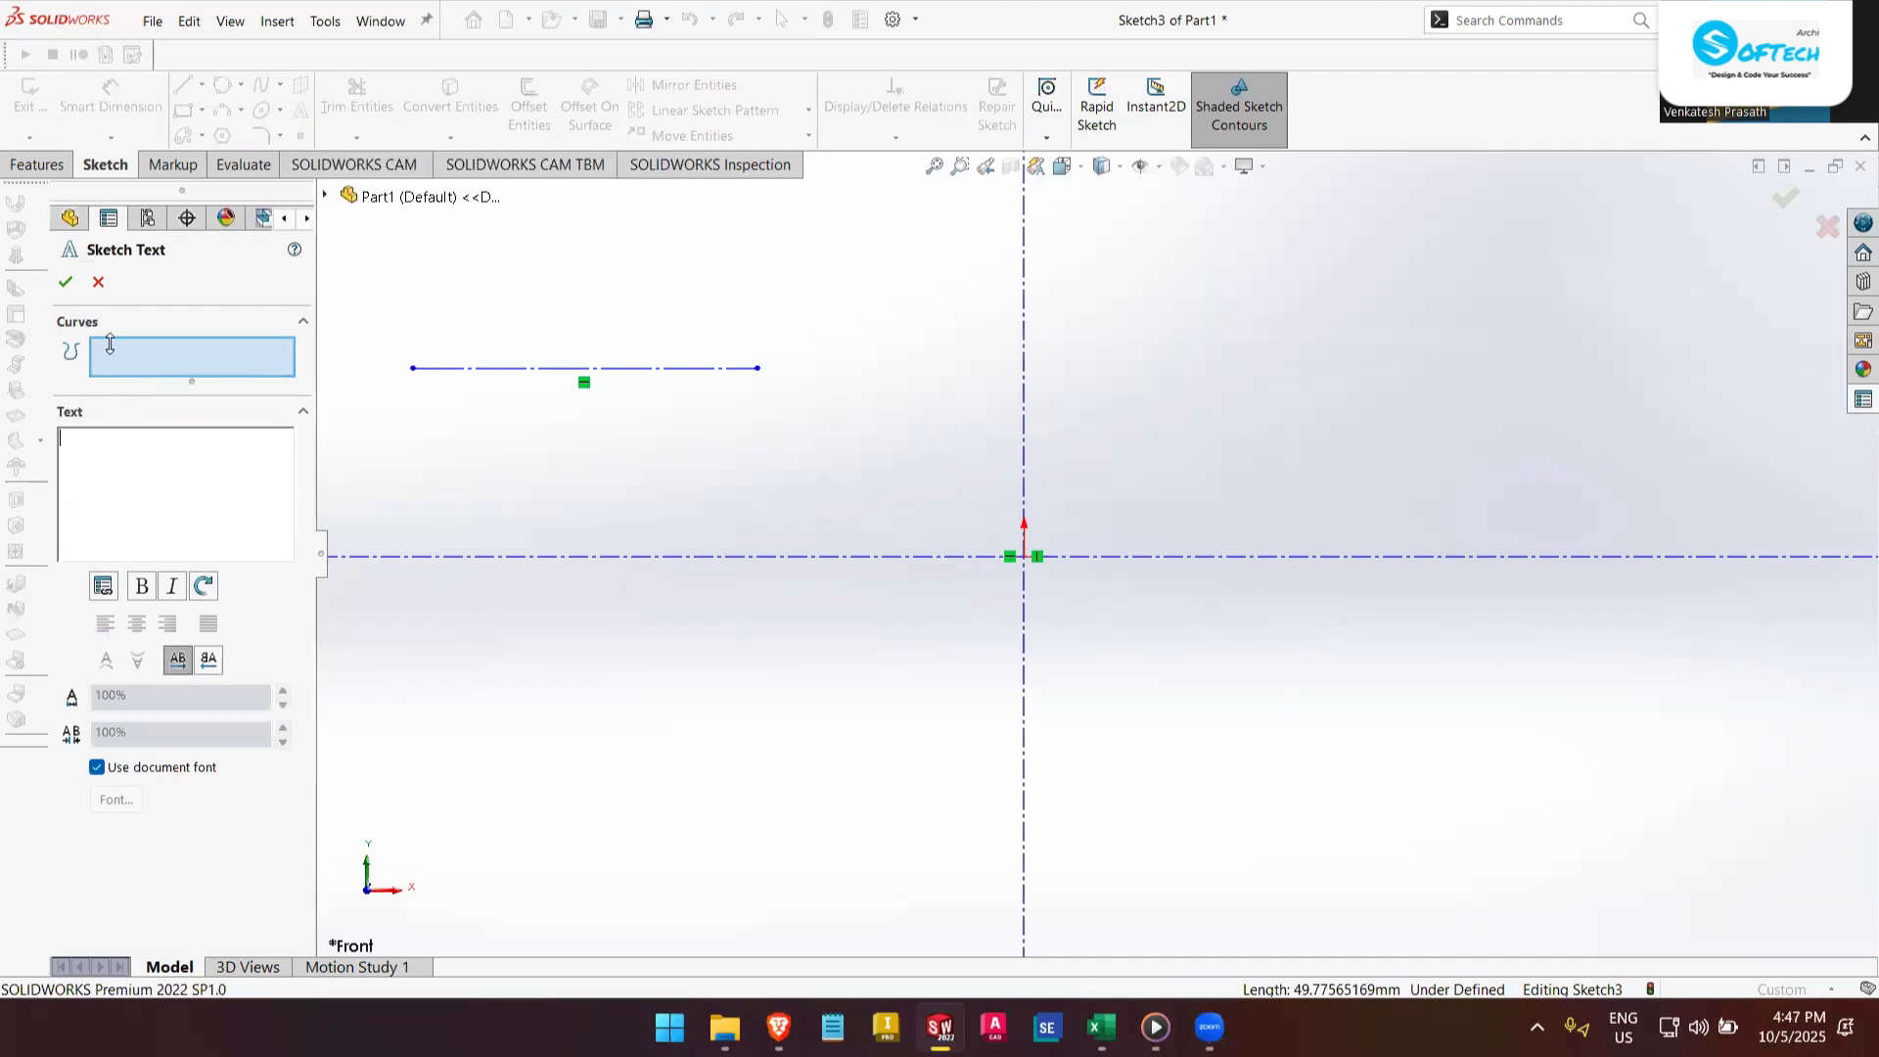
{"action": "left_click", "coordinate": [494, 368]}
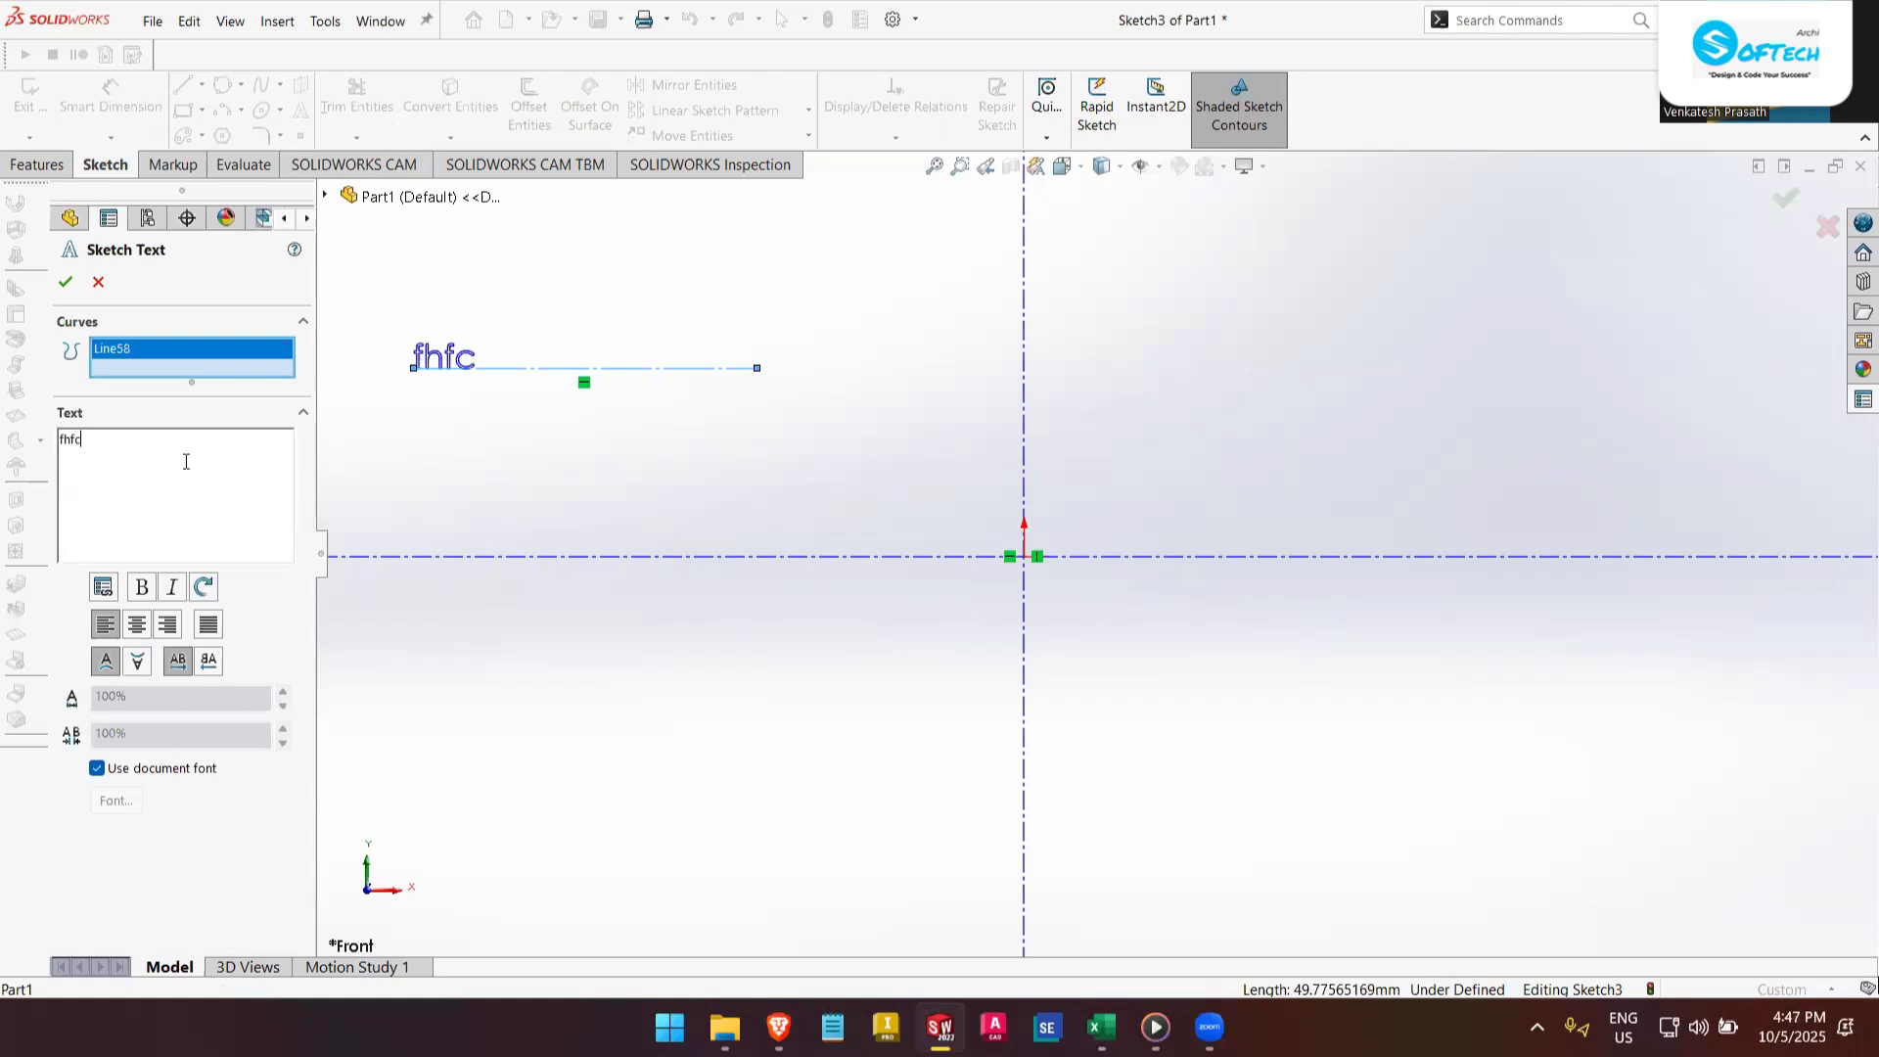
{"action": "type", "text": "uhugh"}
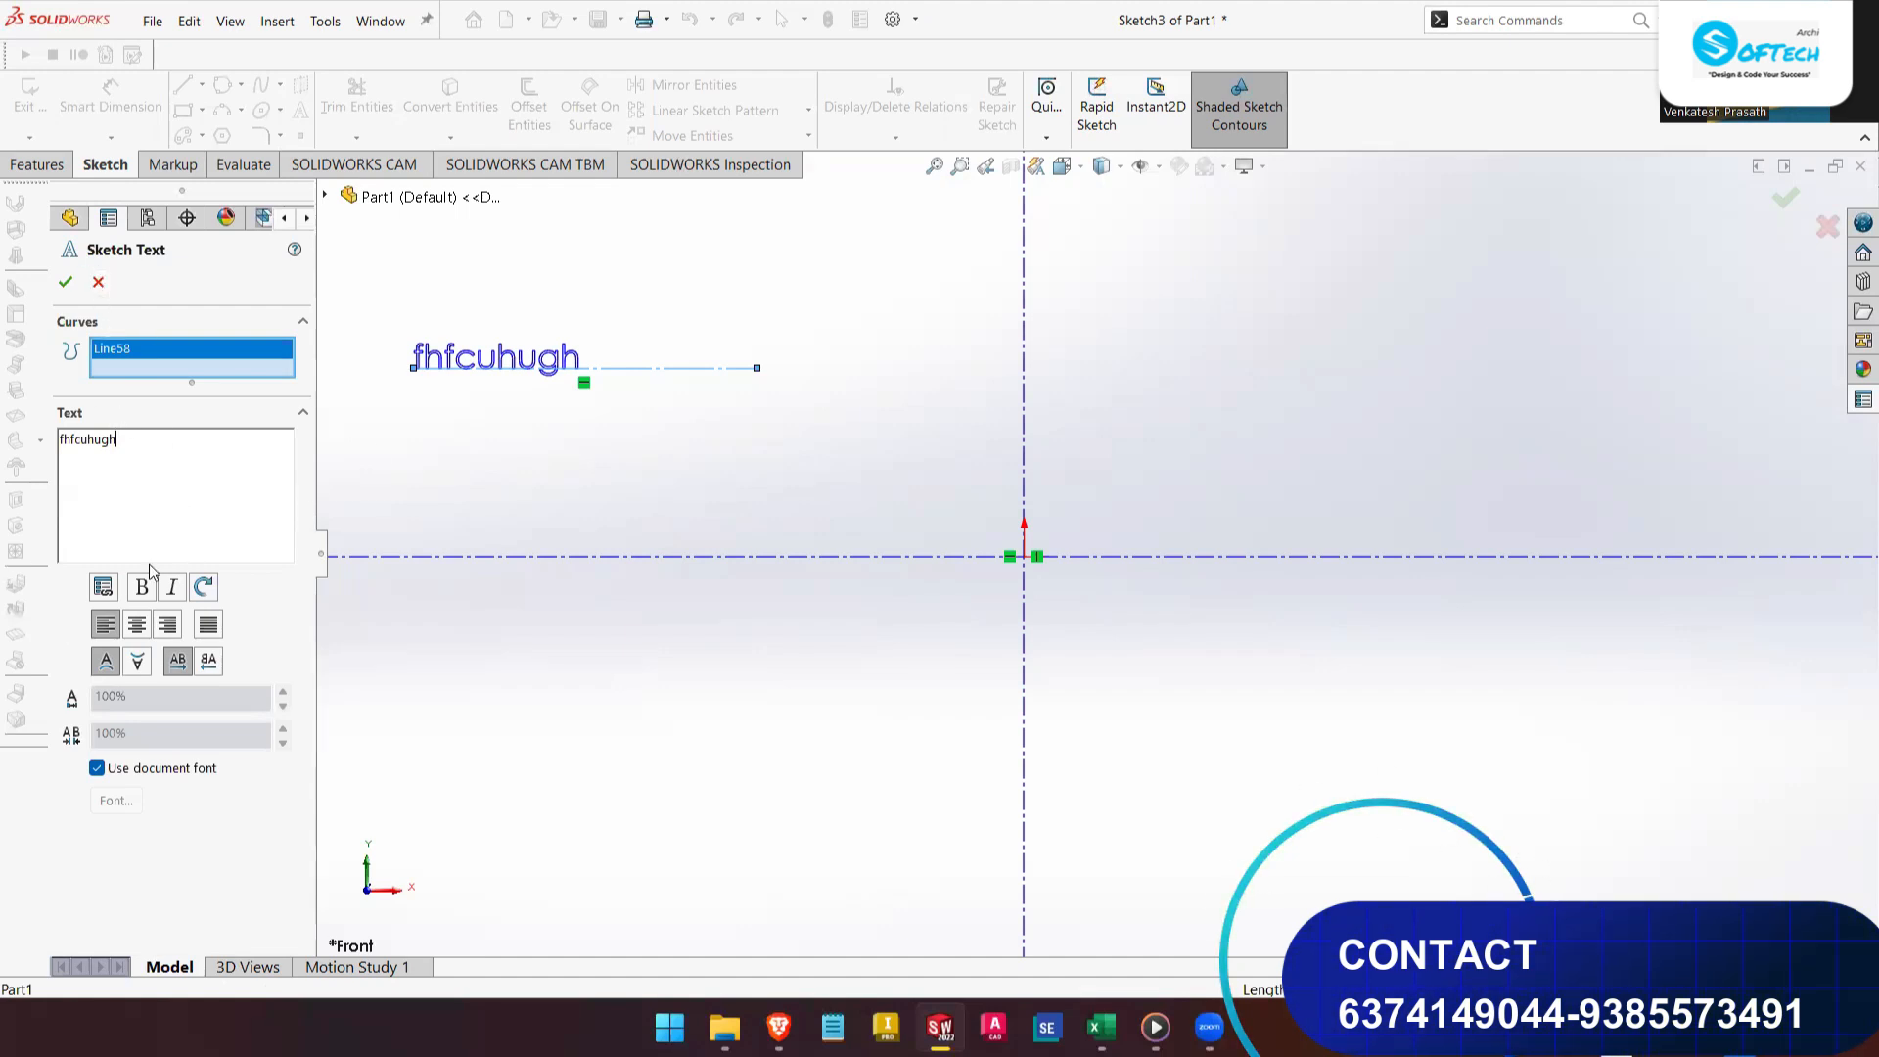
- Try bold, italic and repeated 30-degree rotation on the whole sketch text, and cancel the text
{"action": "left_click_drag", "start_coordinate": [147, 470], "coordinate": [10, 462]}
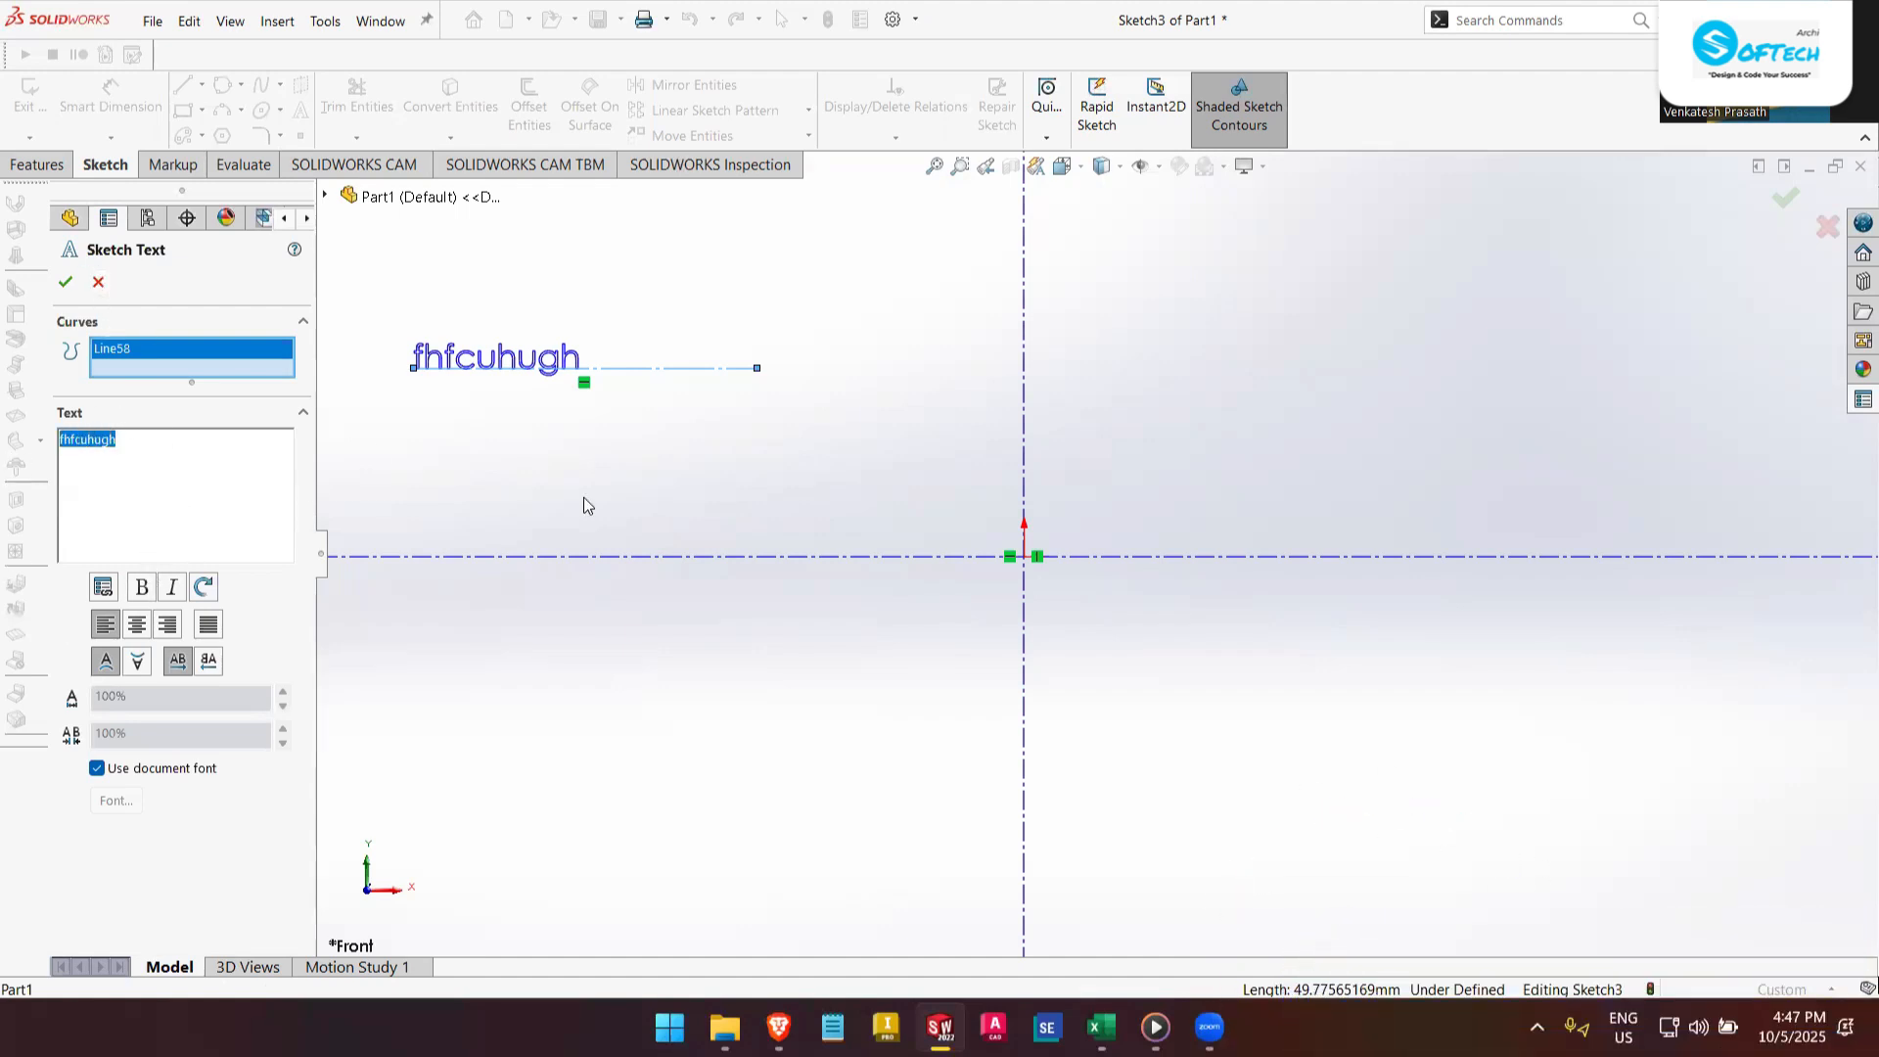
{"action": "left_click", "coordinate": [145, 586]}
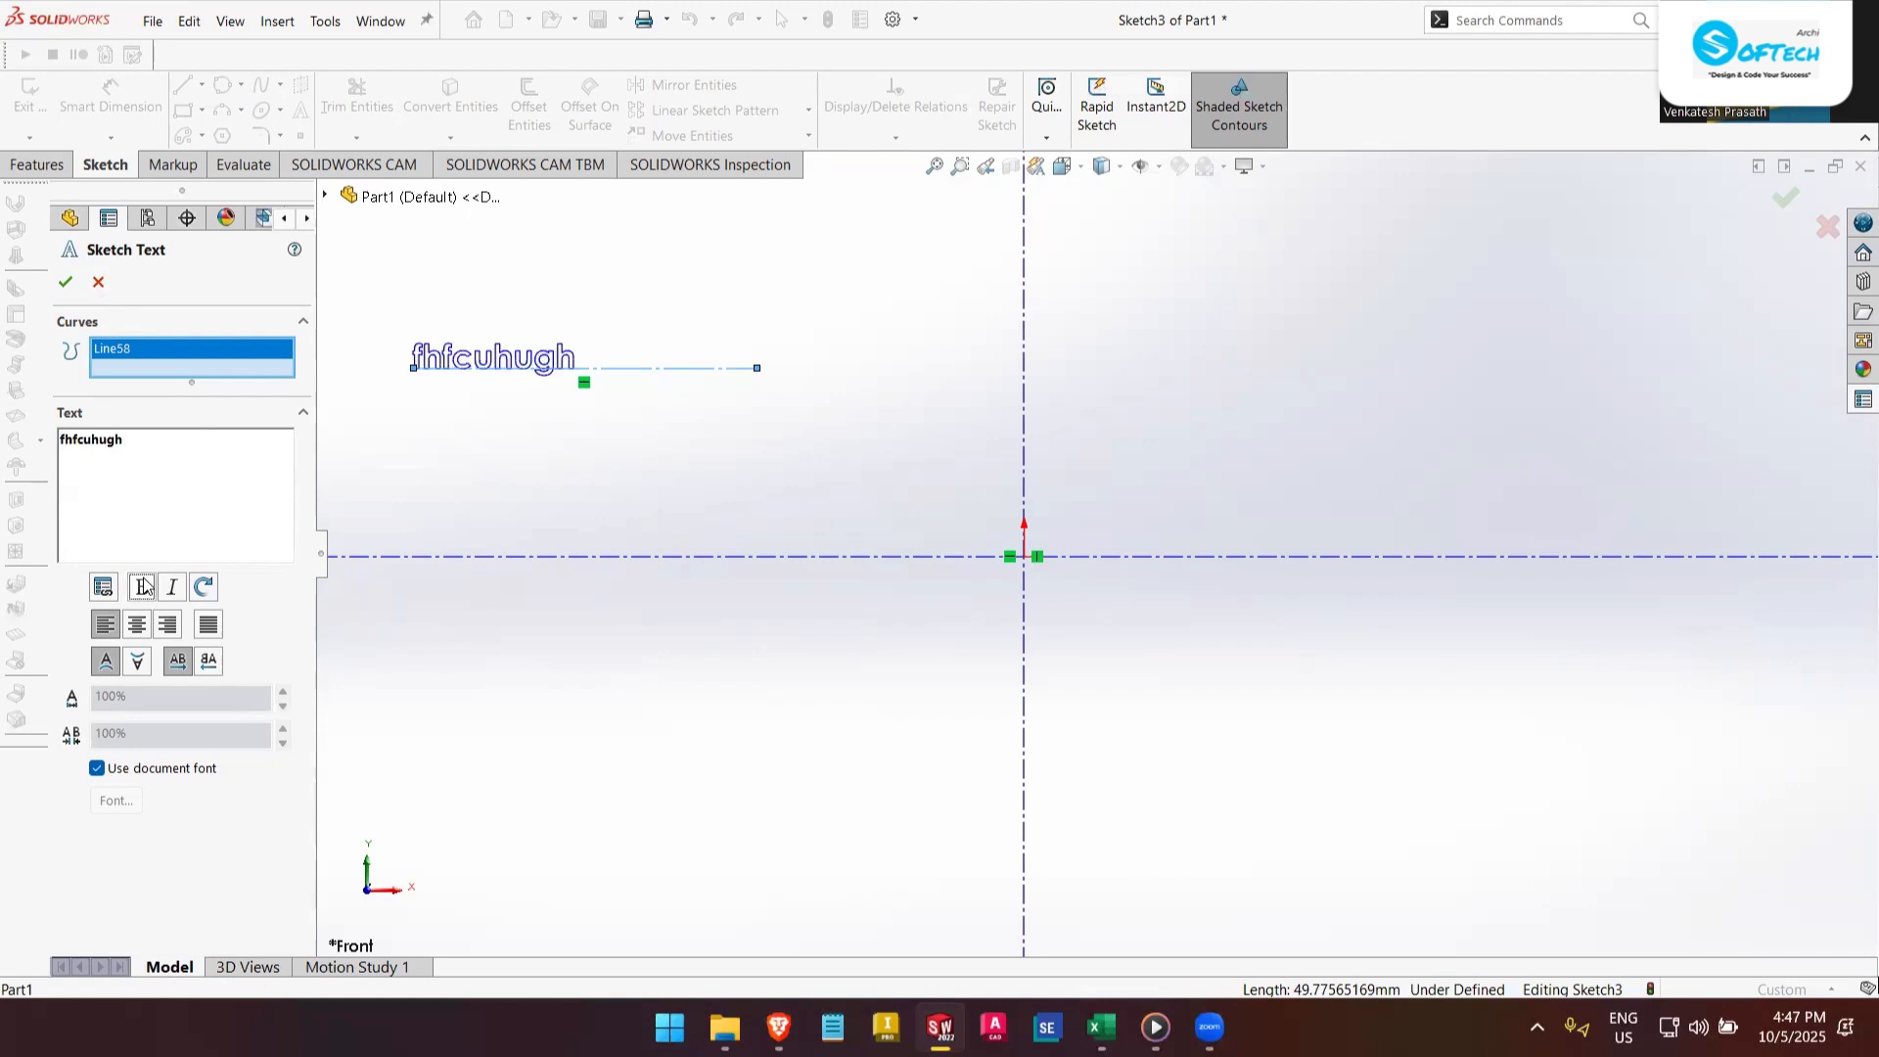
{"action": "left_click", "coordinate": [178, 587]}
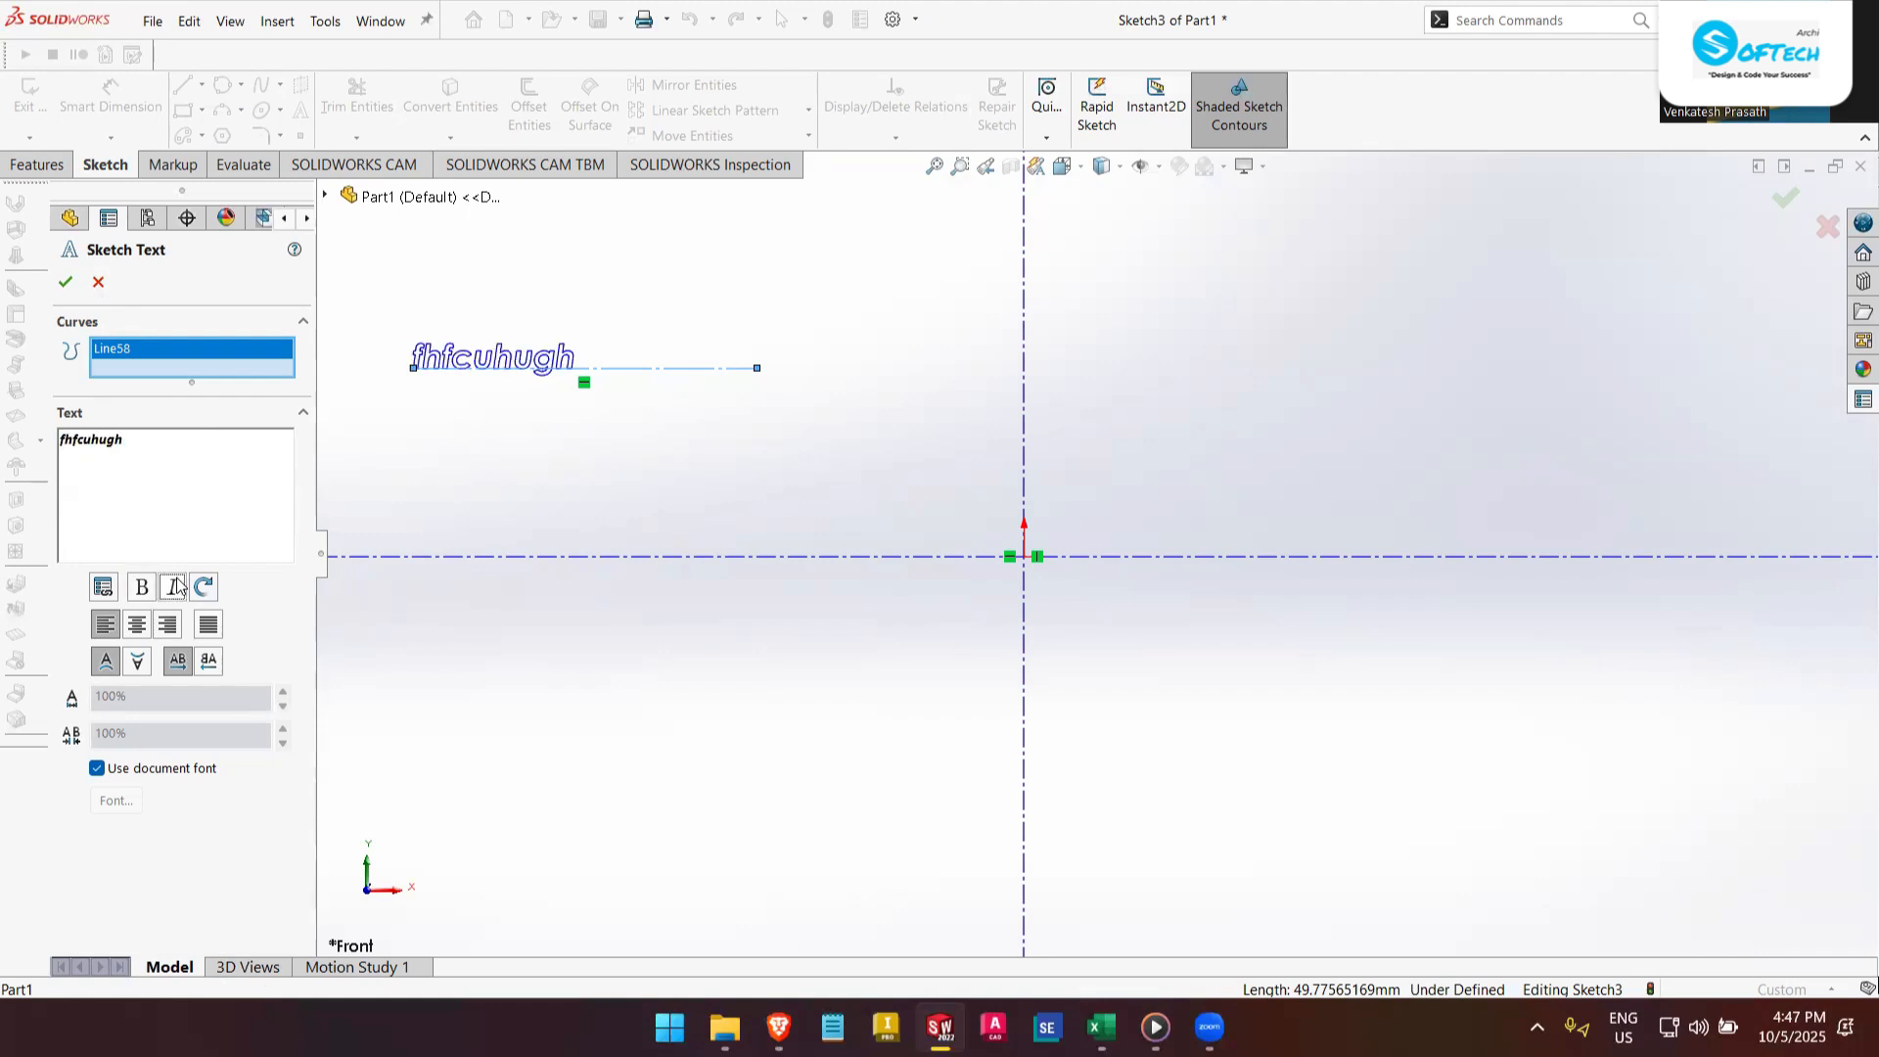
{"action": "left_click", "coordinate": [205, 586]}
{"action": "left_click", "coordinate": [205, 586]}
{"action": "left_click", "coordinate": [206, 586]}
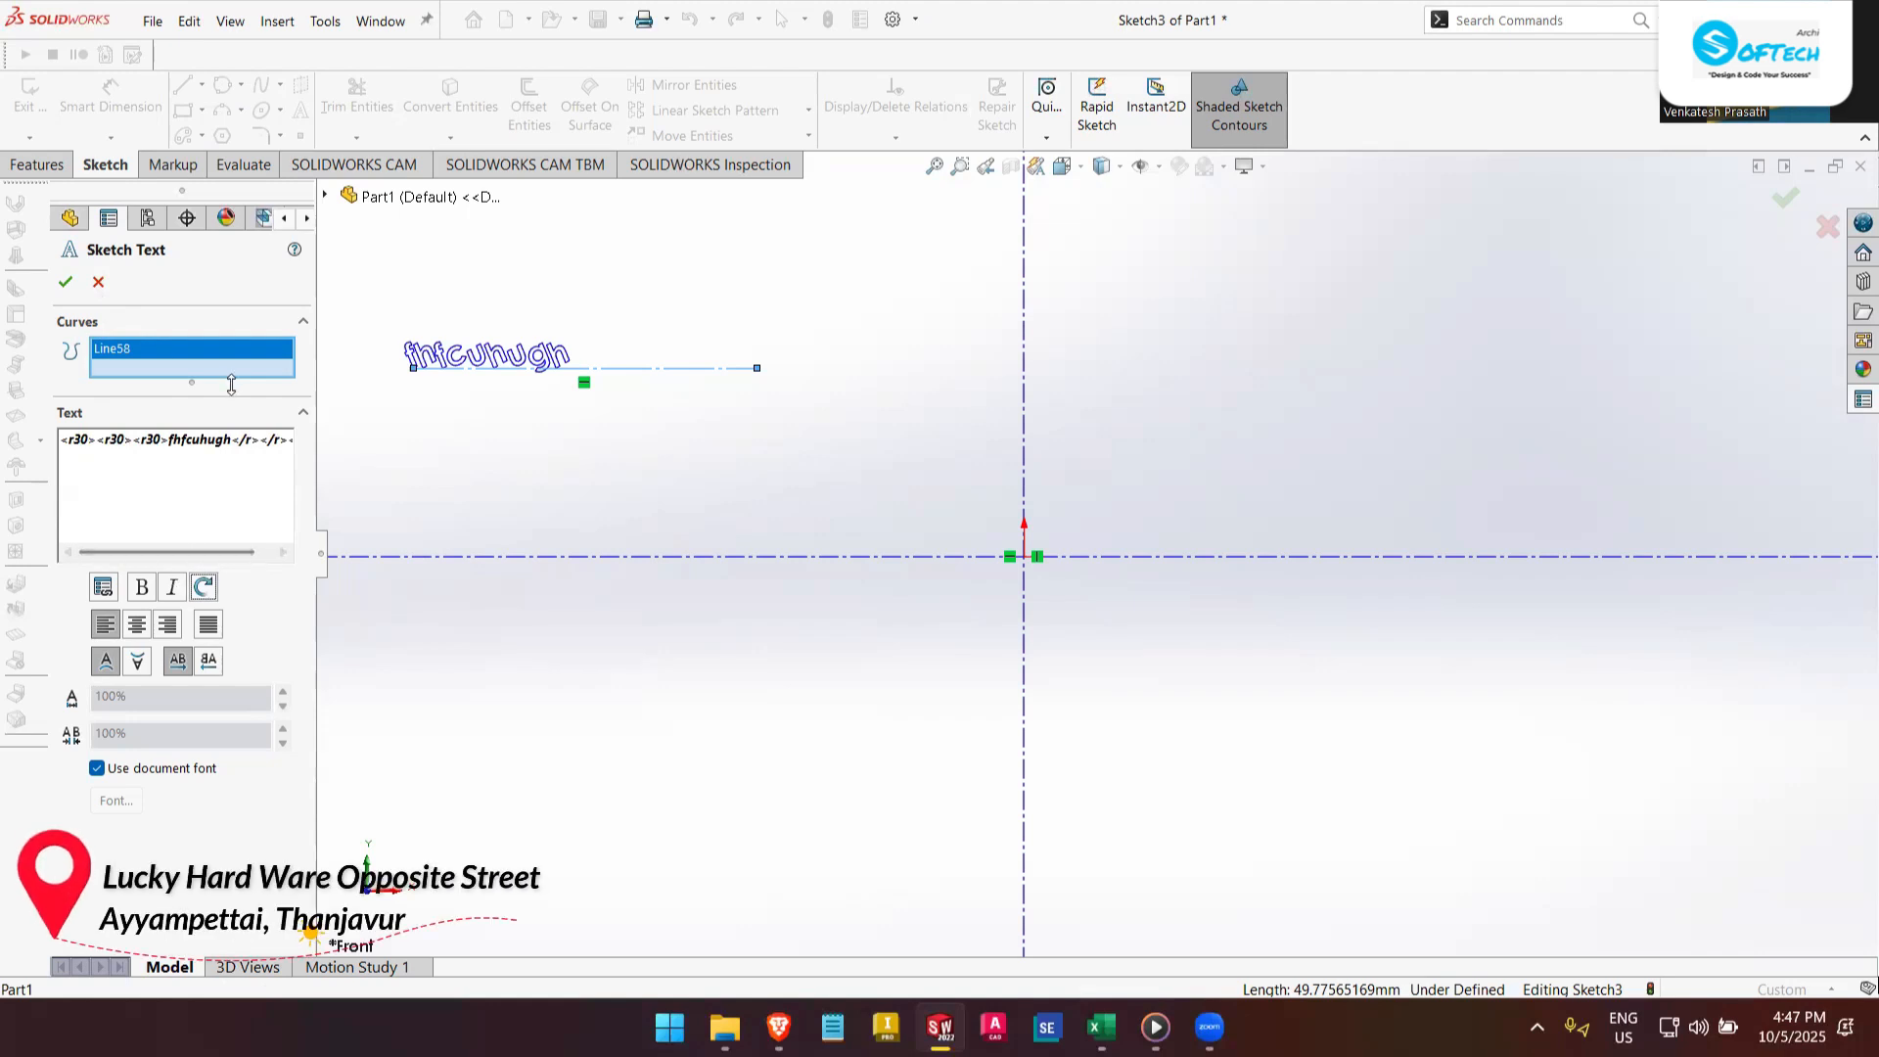
{"action": "left_click", "coordinate": [99, 284]}
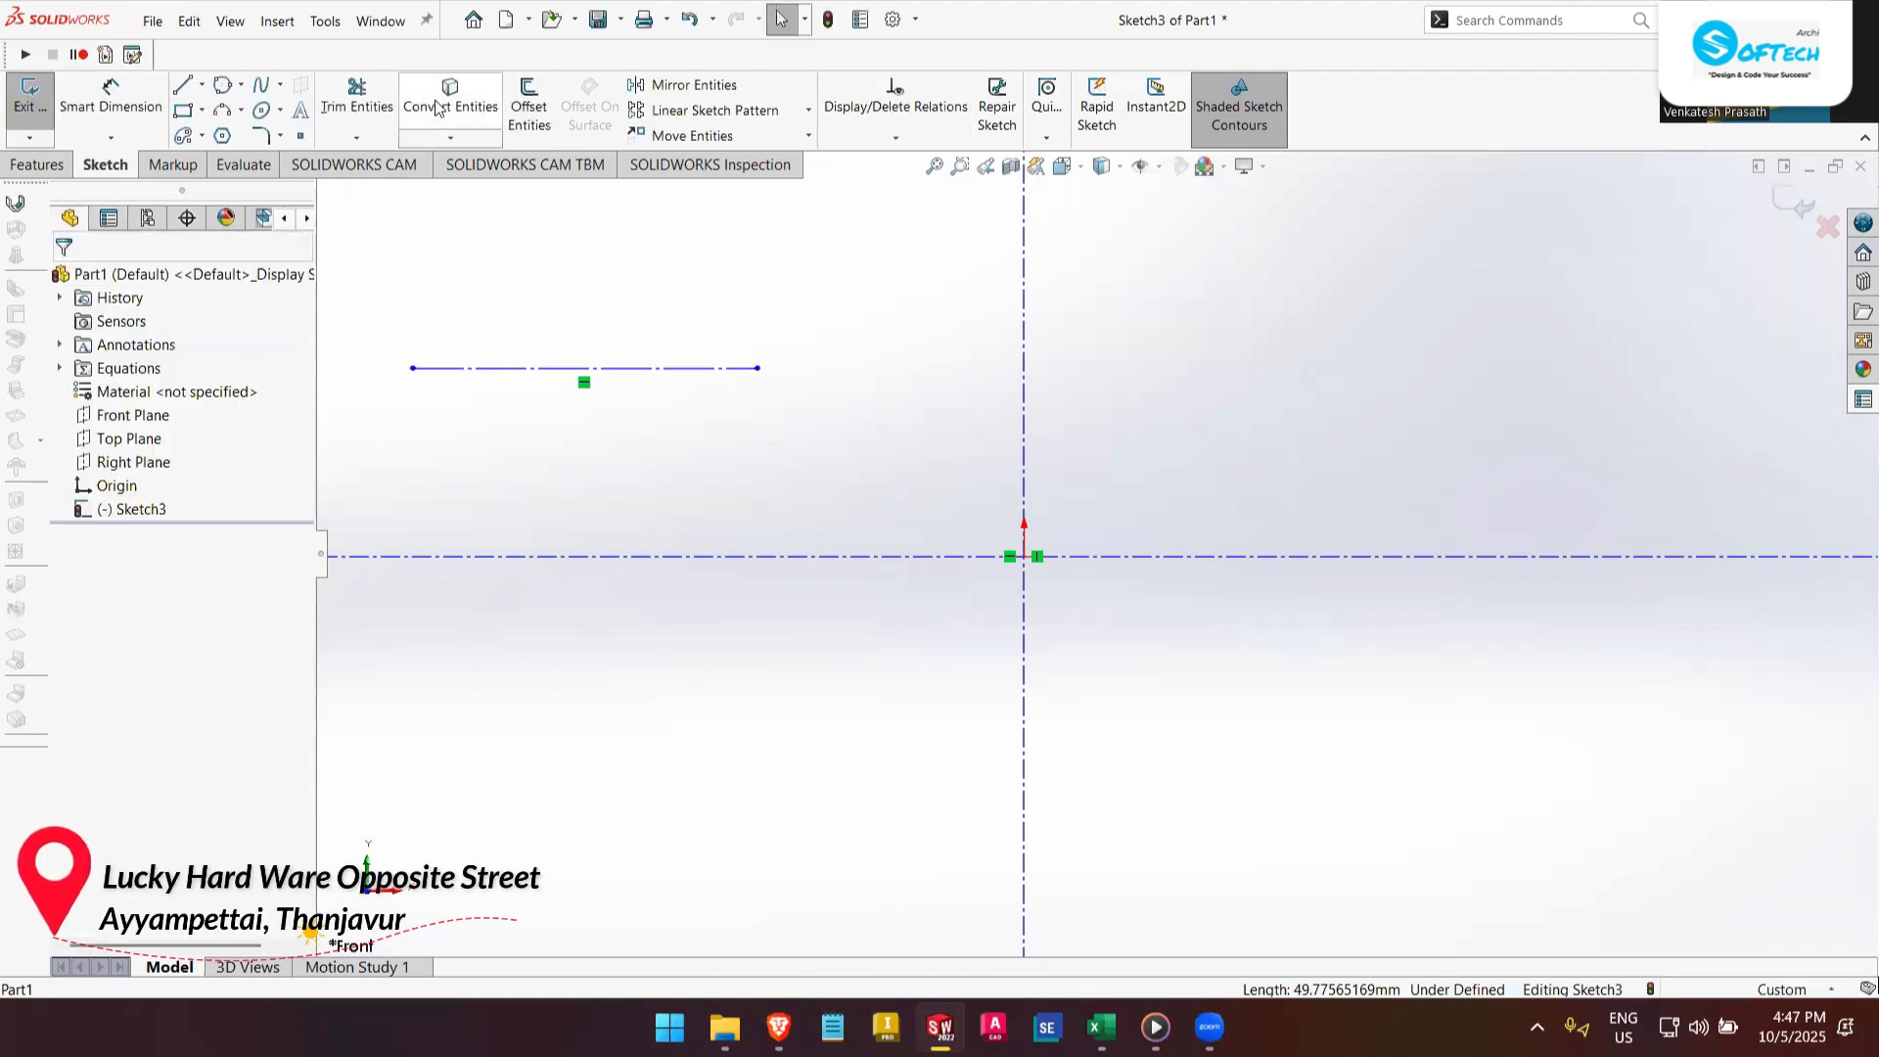
- Place a sketch point at the midpoint of the short horizontal construction line
{"action": "left_click", "coordinate": [301, 137]}
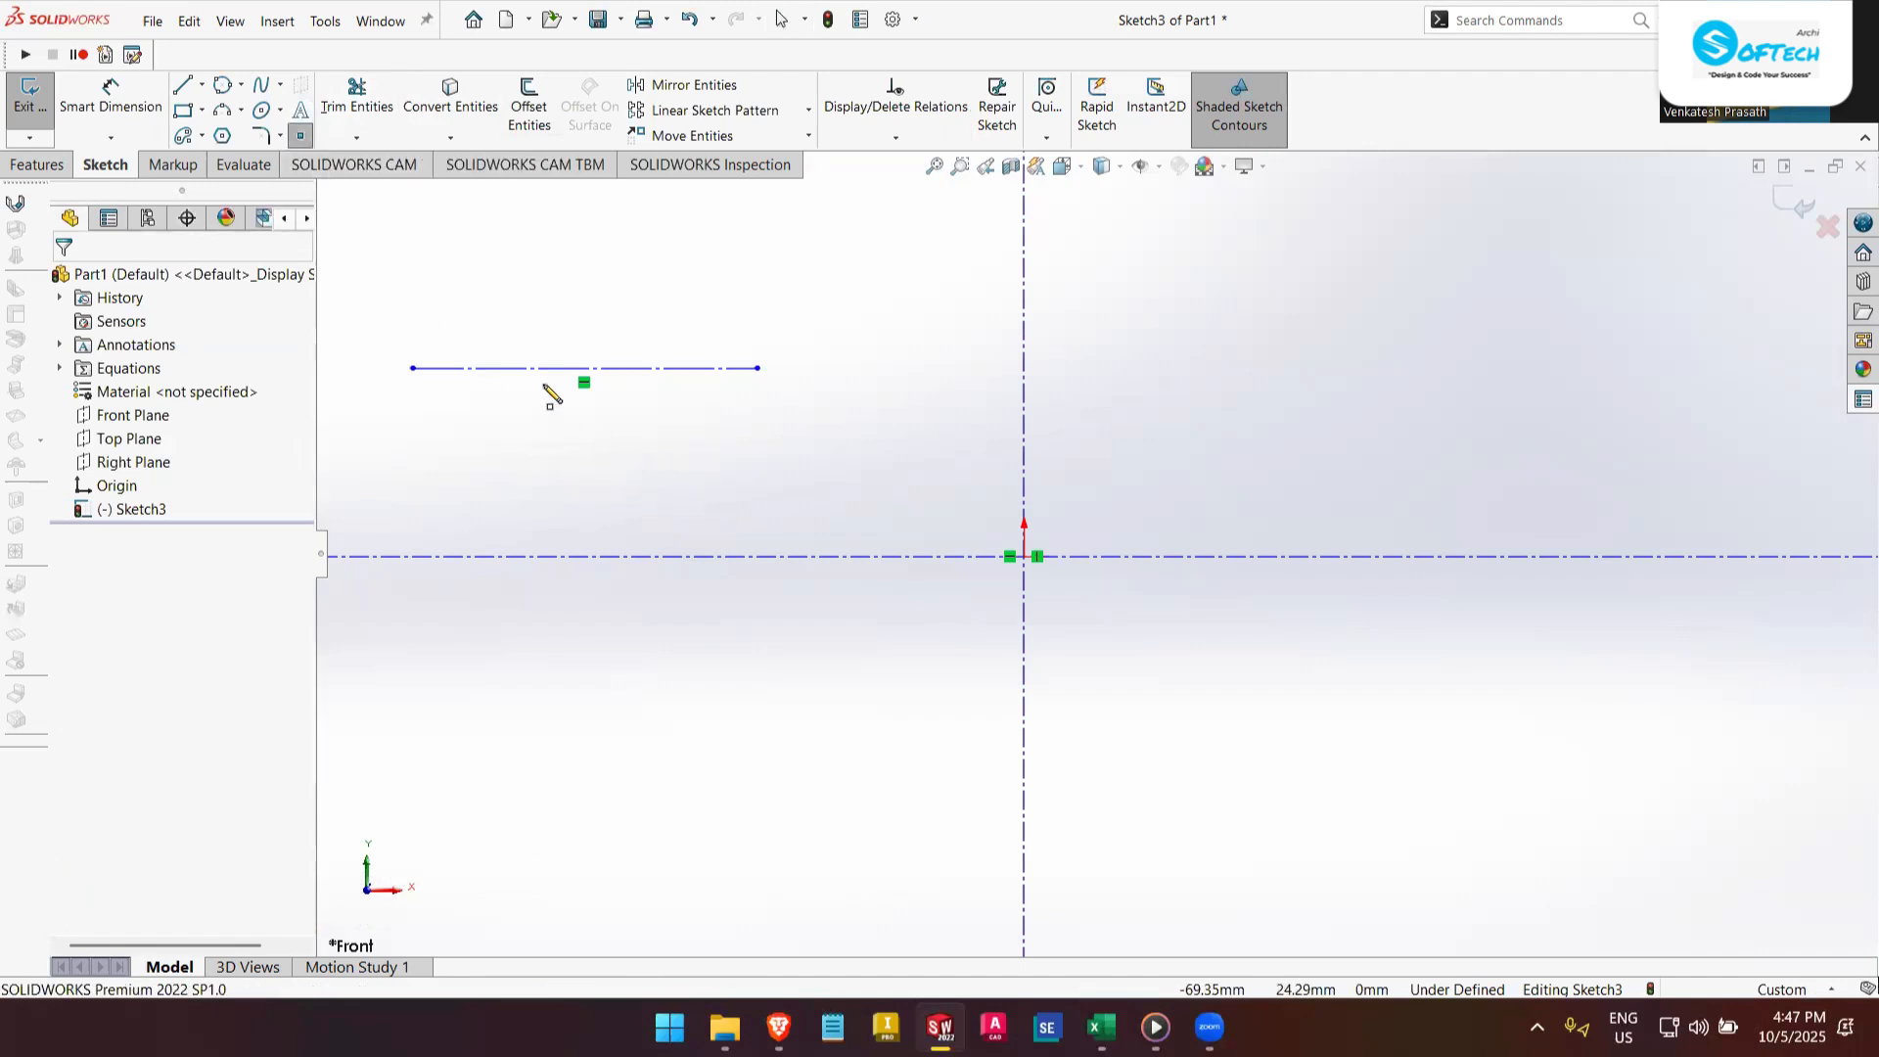
{"action": "left_click", "coordinate": [584, 368]}
{"action": "left_click", "coordinate": [585, 368]}
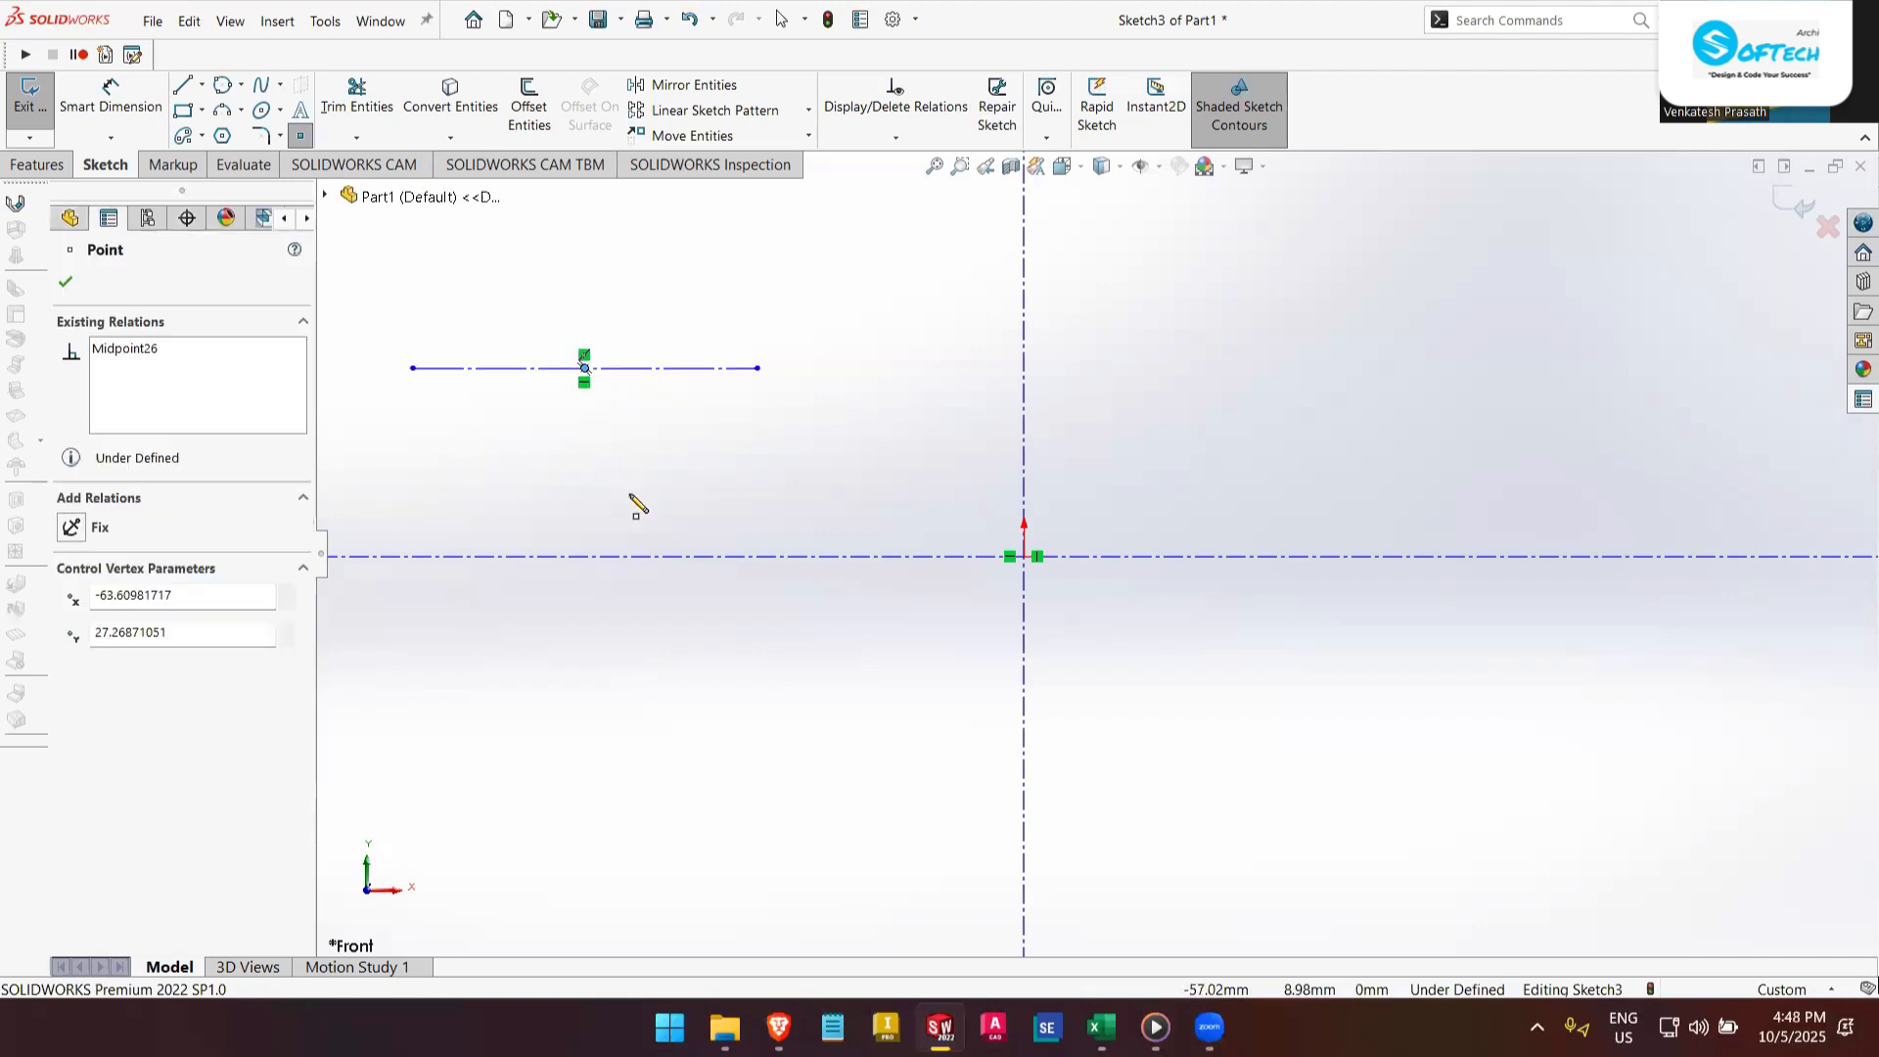
{"action": "key", "text": "Escape"}
{"action": "scroll", "coordinate": [579, 378], "scroll_direction": "down", "scroll_amount": 3}
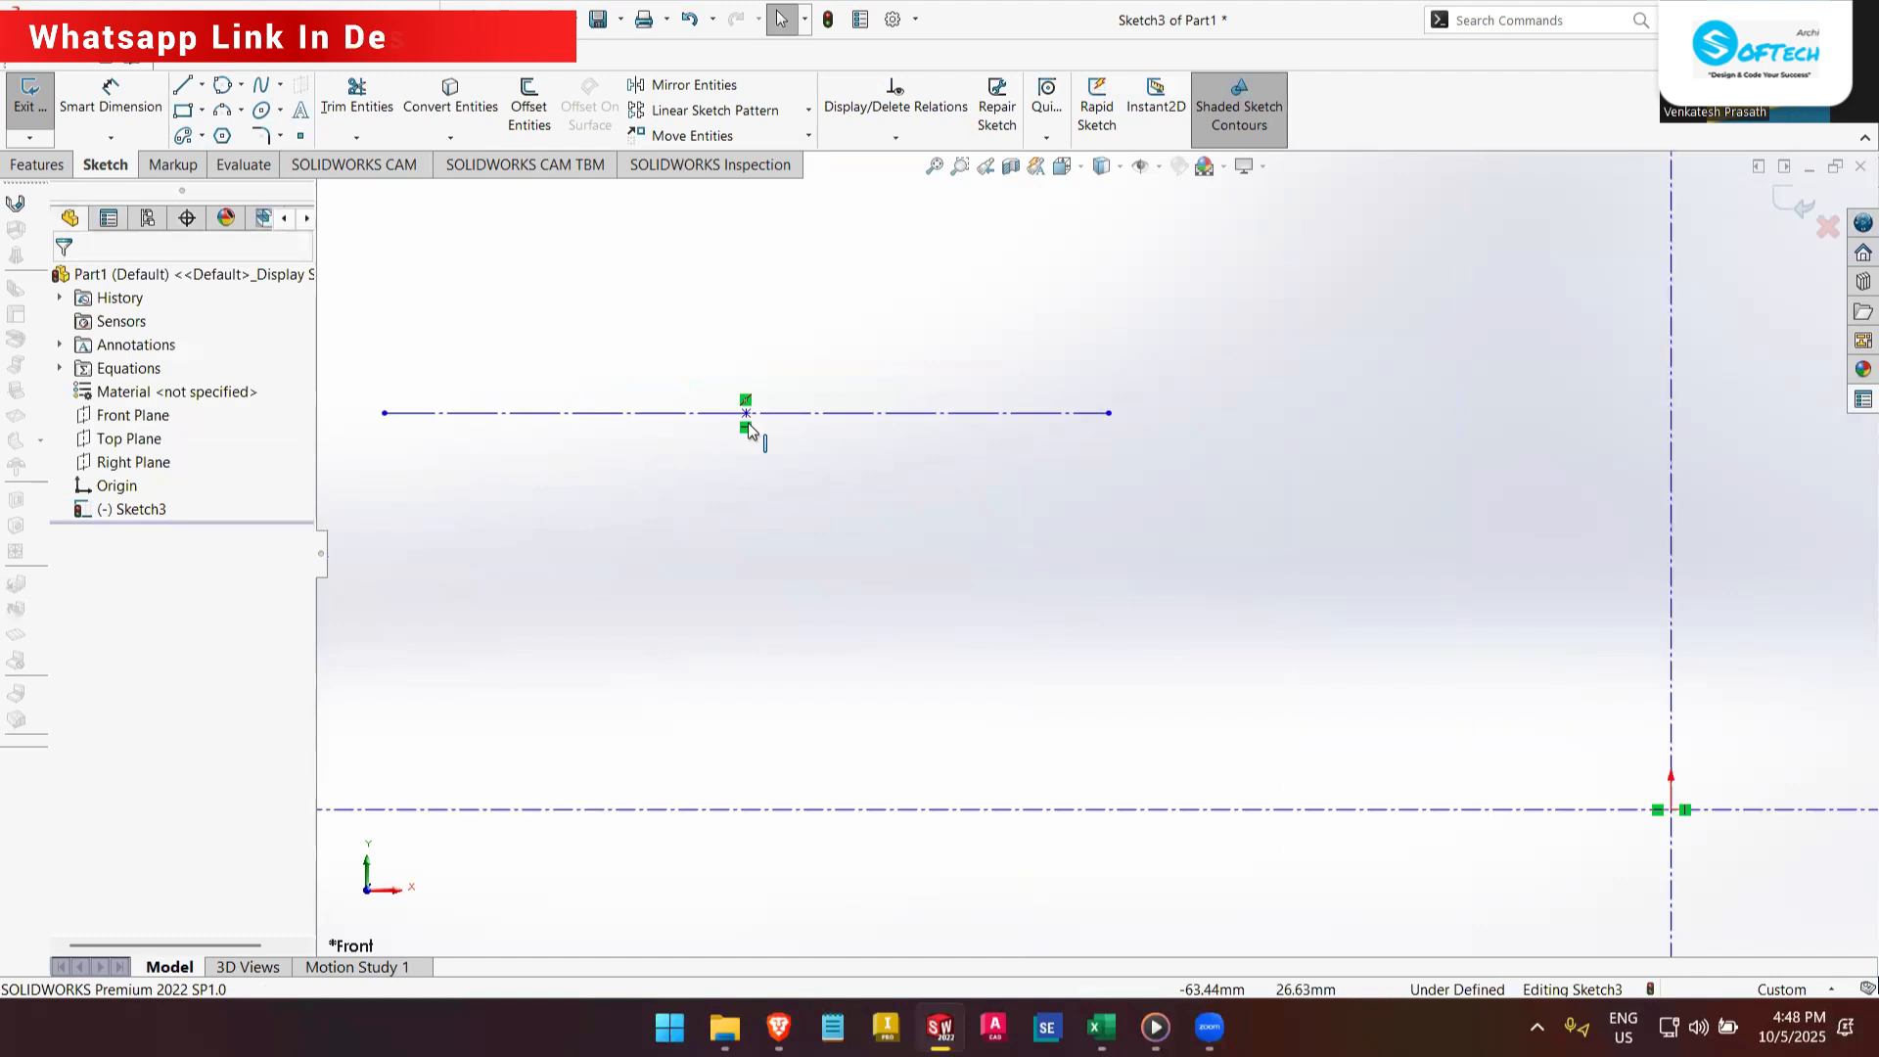
{"action": "scroll", "coordinate": [782, 429], "scroll_direction": "up", "scroll_amount": 4}
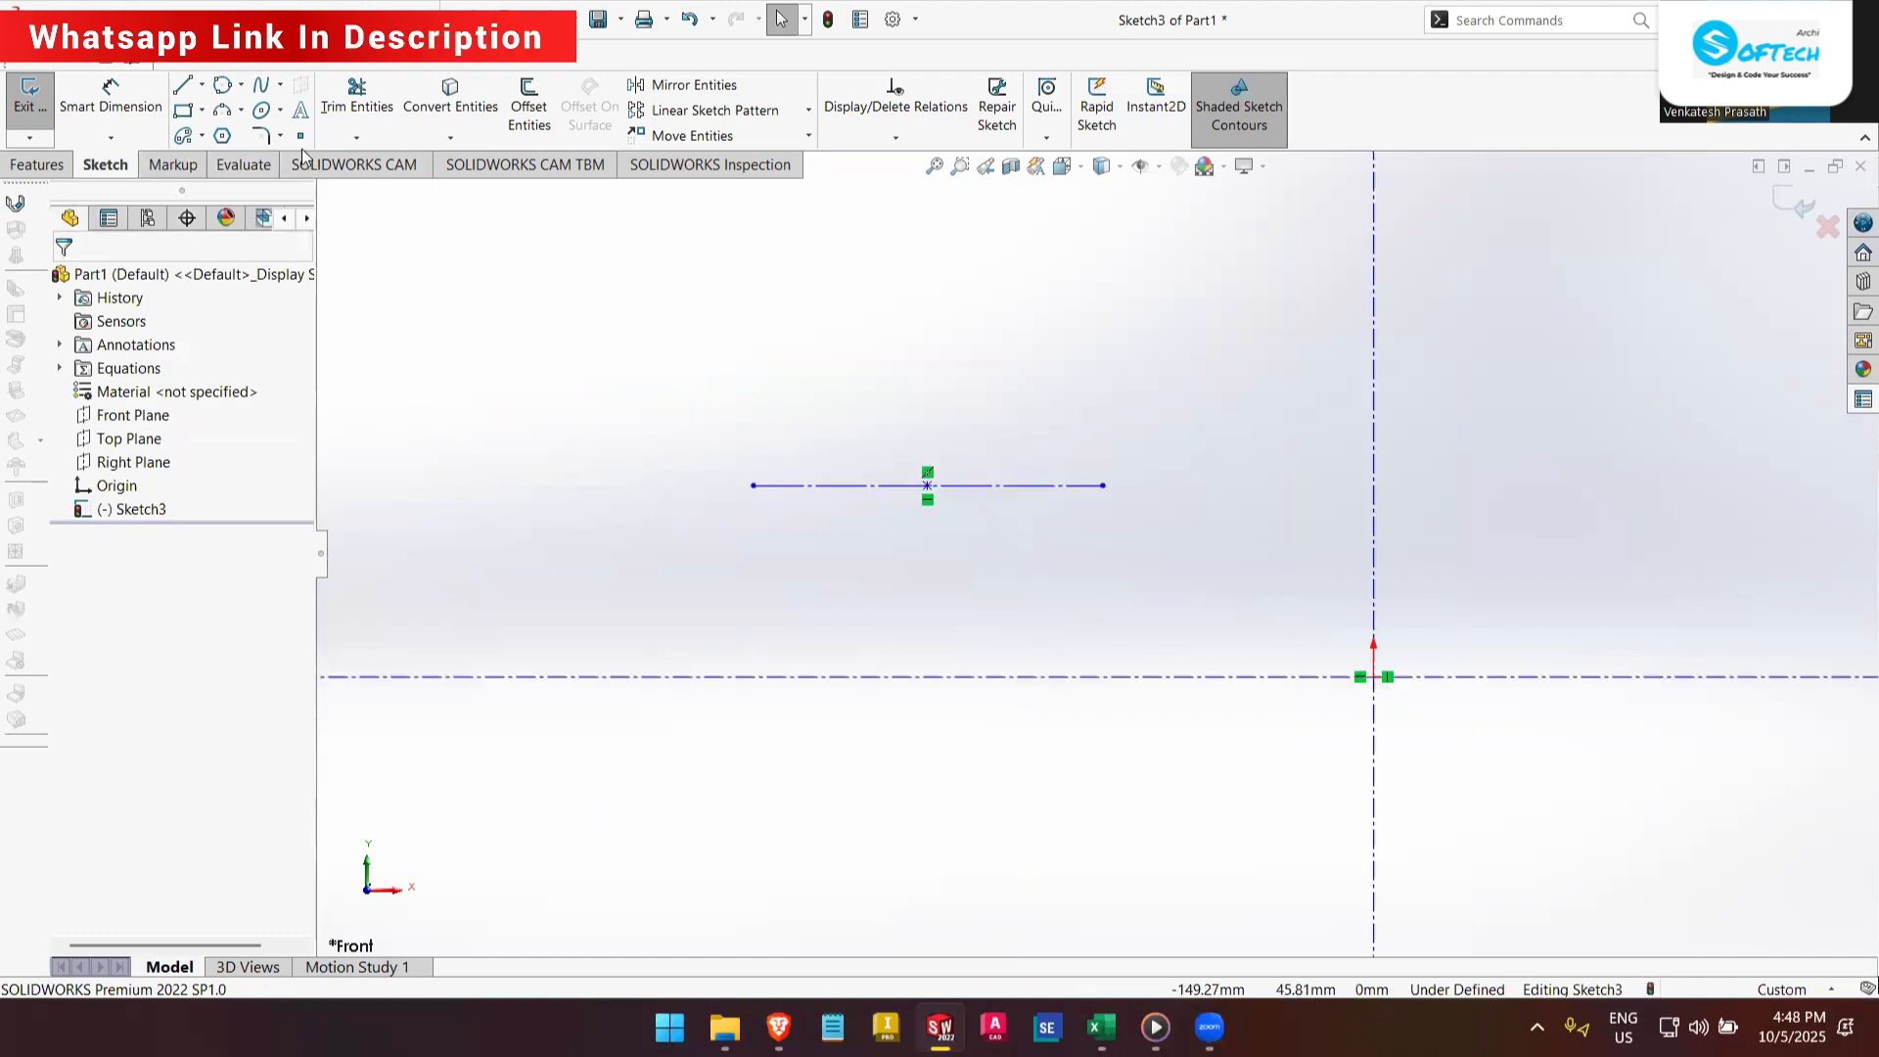
{"action": "left_click", "coordinate": [41, 167]}
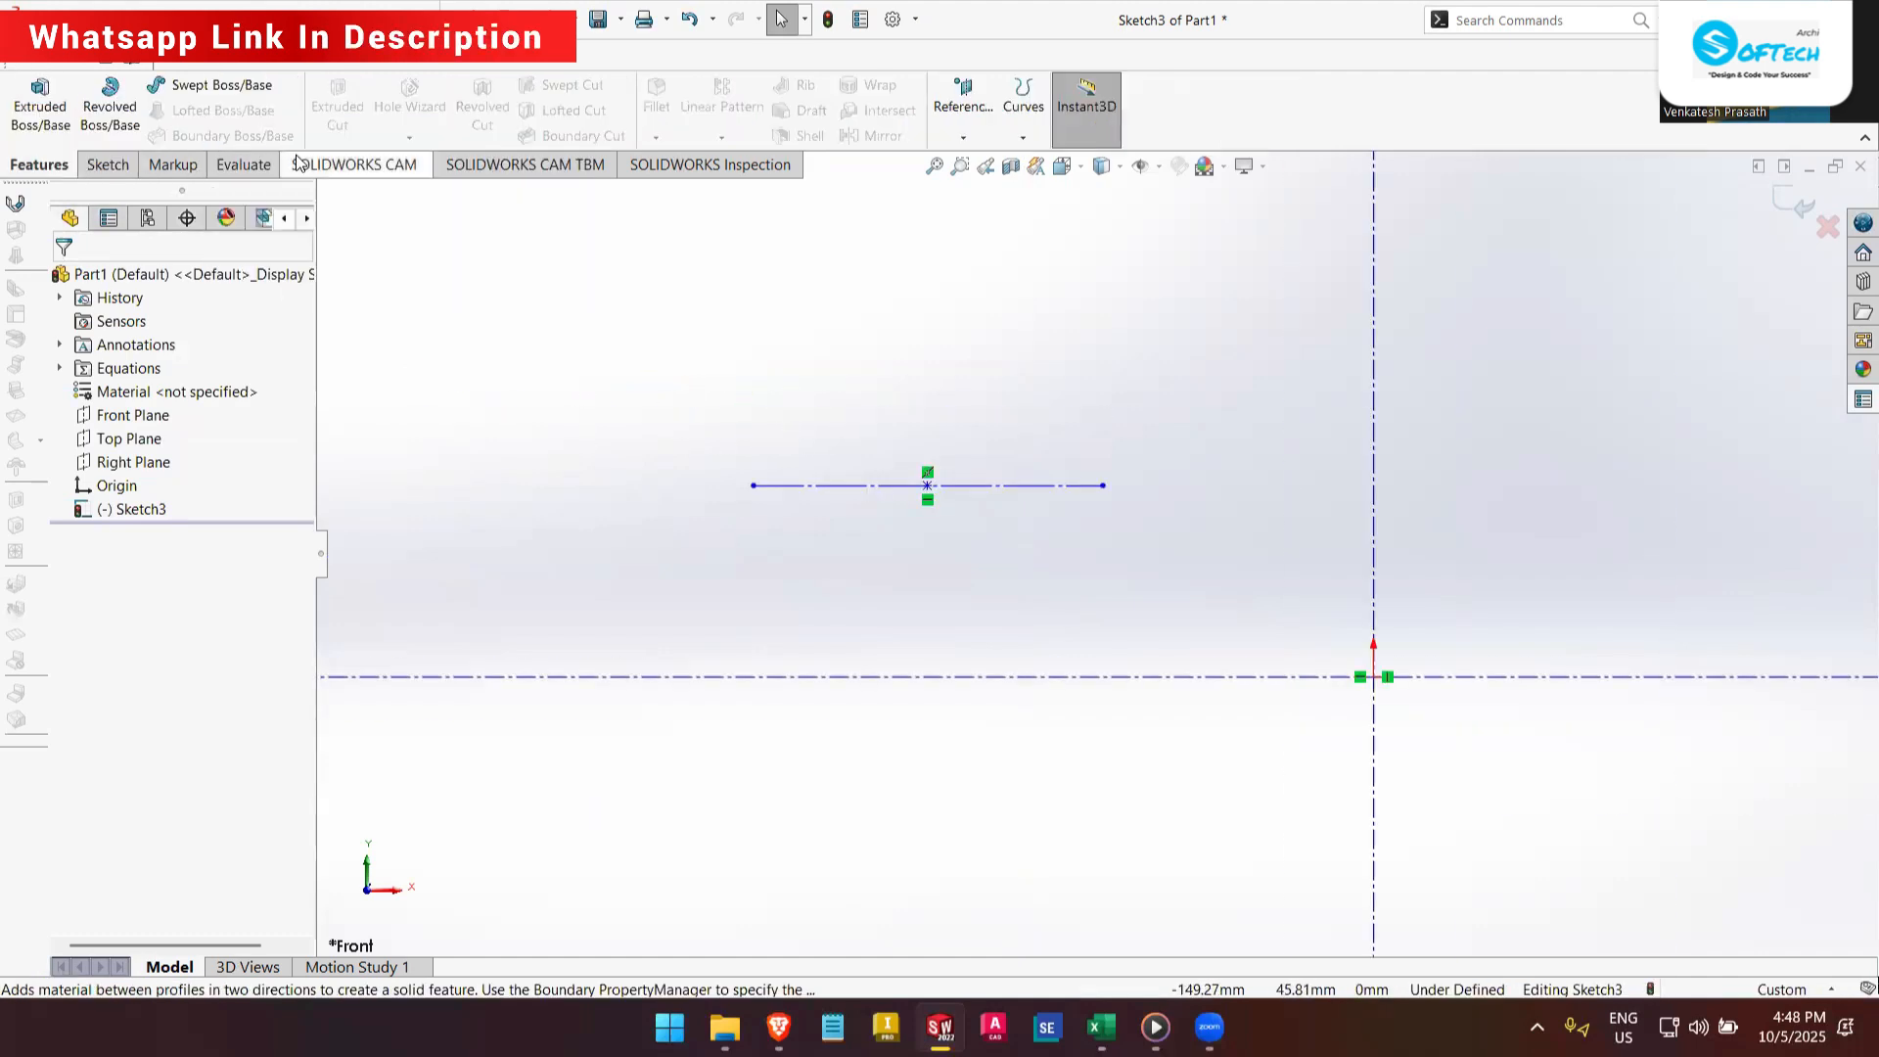
{"action": "left_click", "coordinate": [178, 168]}
{"action": "left_click", "coordinate": [104, 165]}
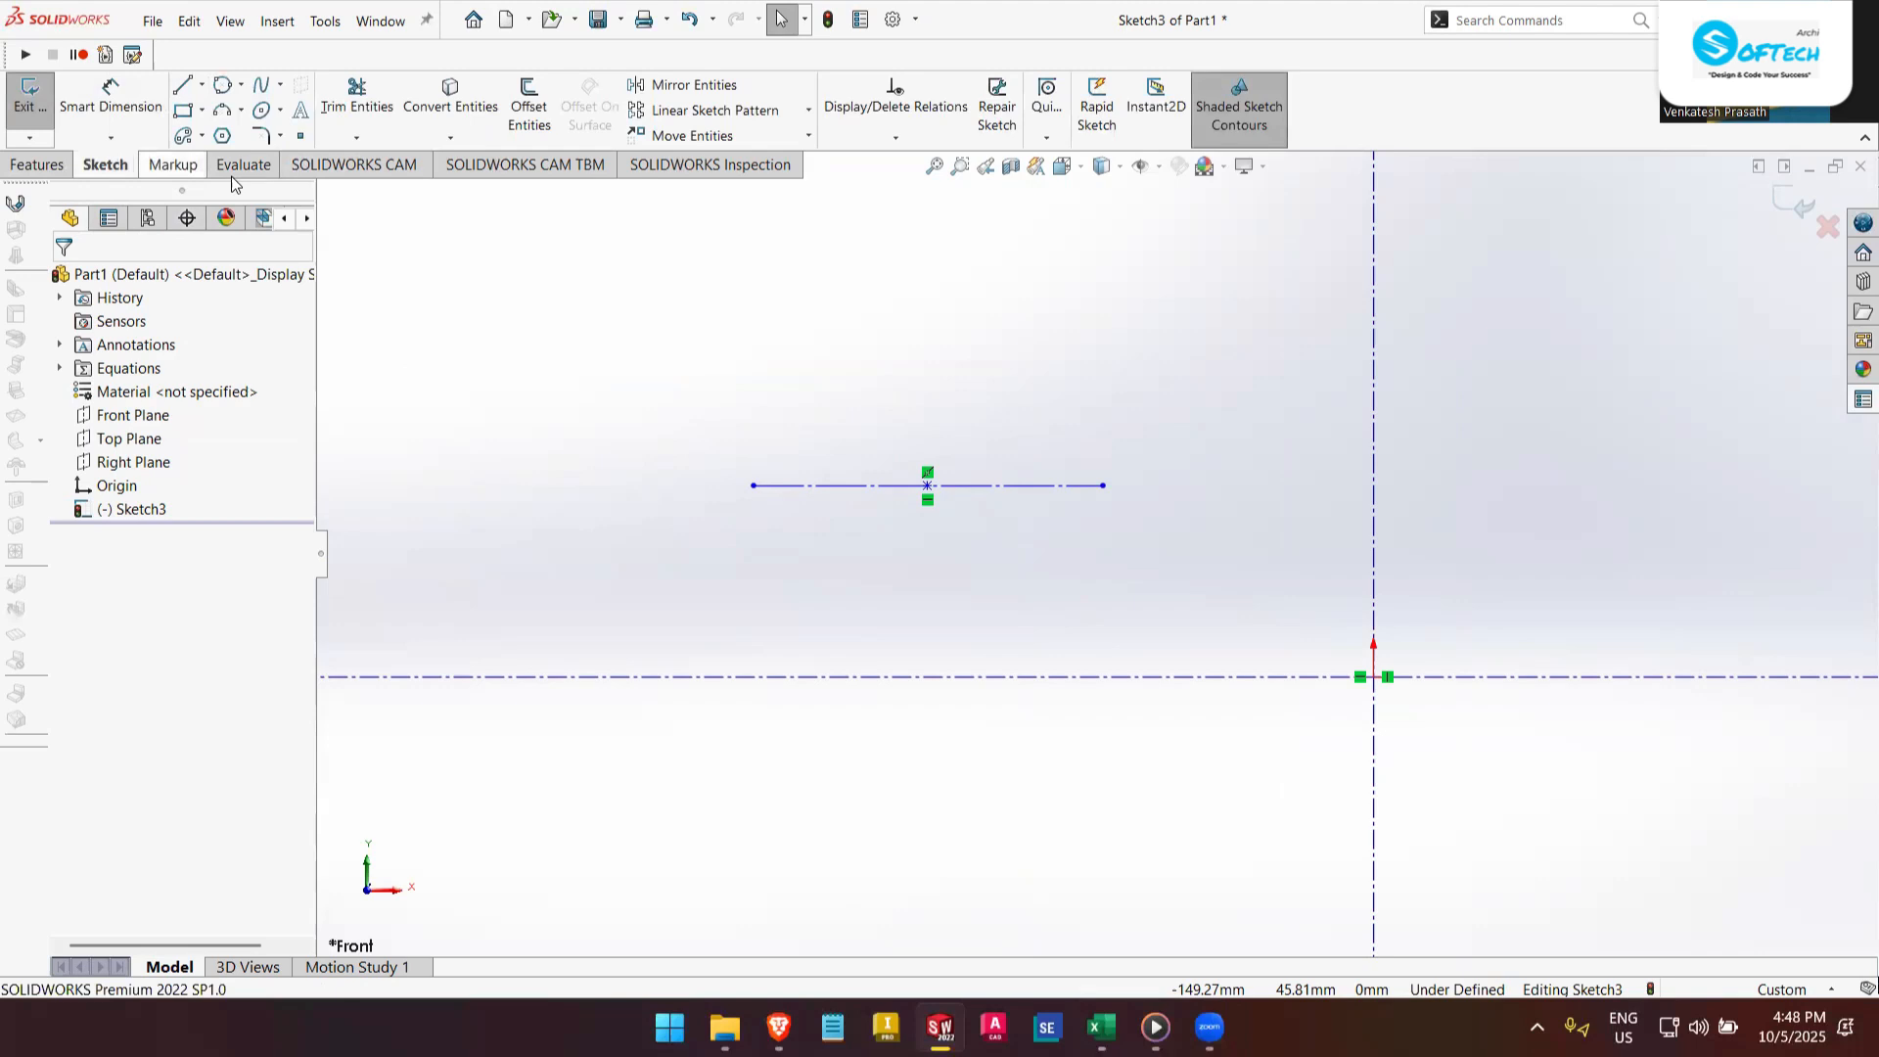
- Power-trim the short horizontal construction line away, leaving its midpoint in the sketch
{"action": "left_click", "coordinate": [373, 104]}
{"action": "left_click_drag", "start_coordinate": [773, 428], "coordinate": [802, 514]}
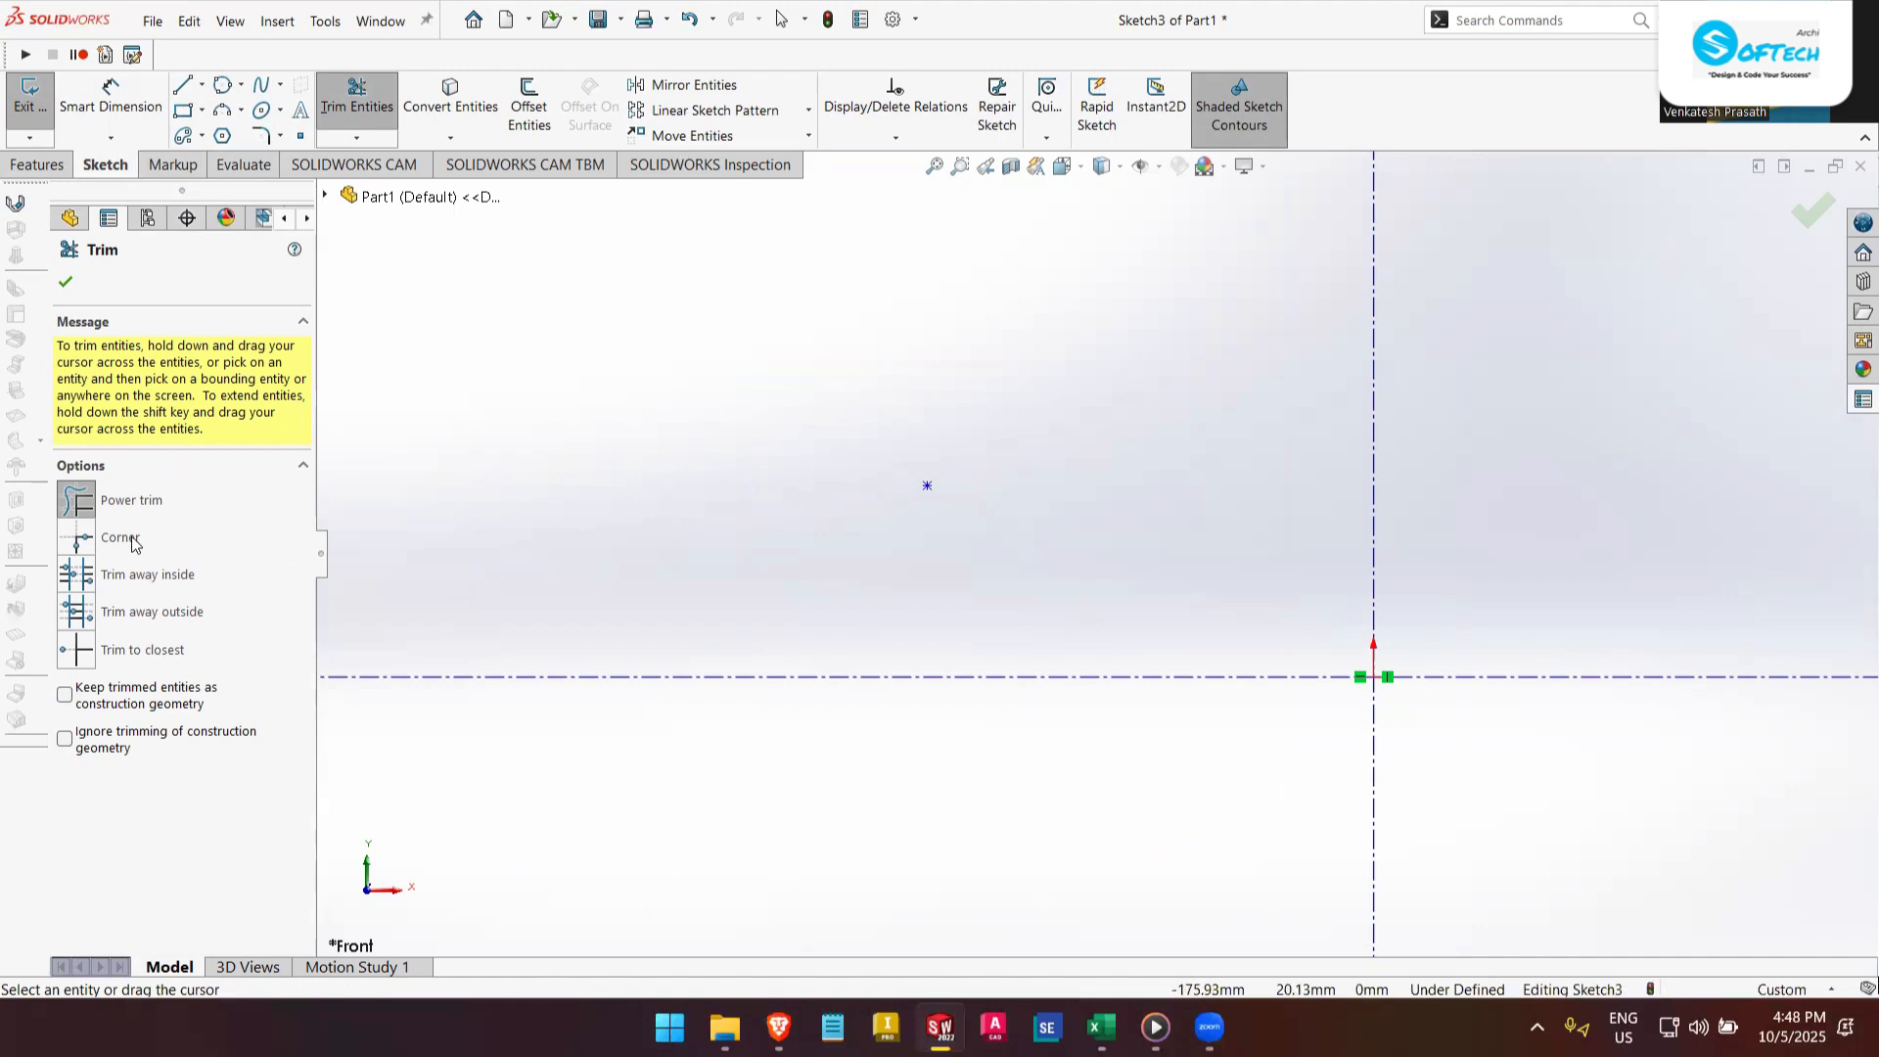
{"action": "scroll", "coordinate": [568, 476], "scroll_direction": "up", "scroll_amount": 5}
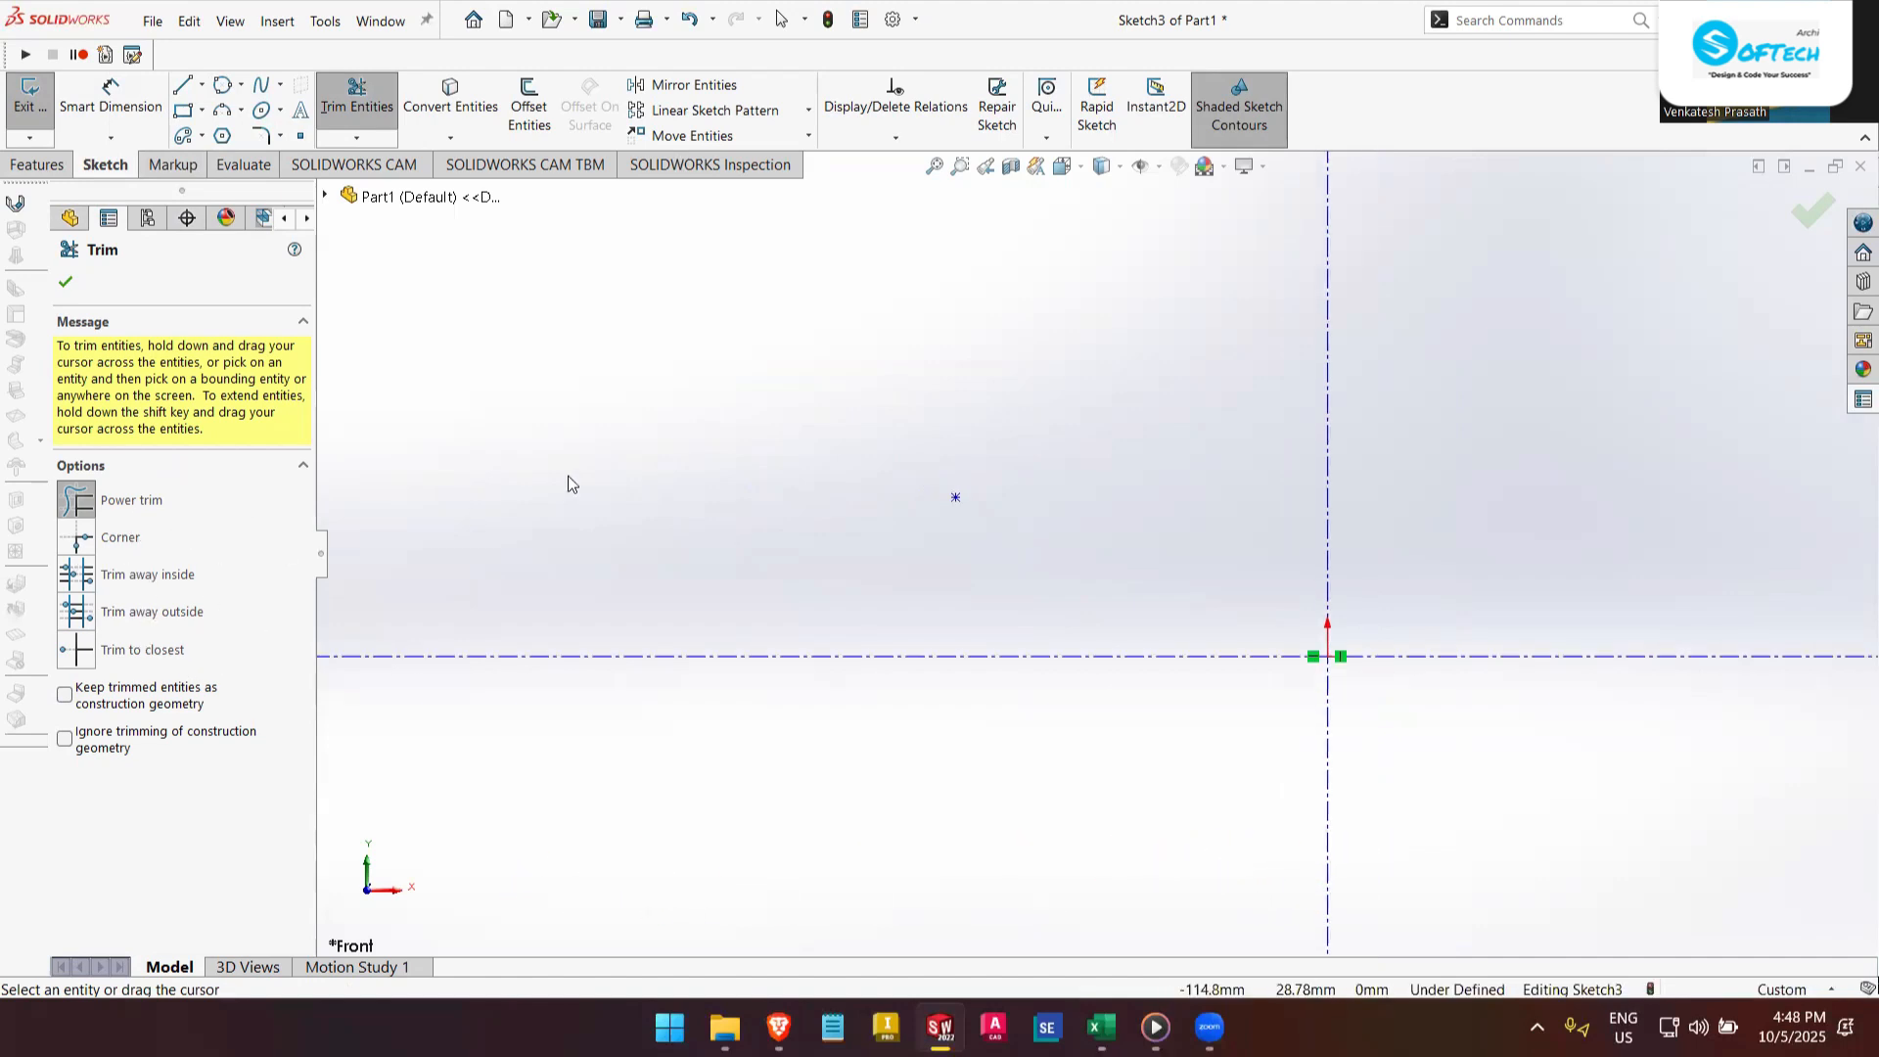
{"action": "left_click", "coordinate": [466, 143]}
{"action": "left_click", "coordinate": [466, 140]}
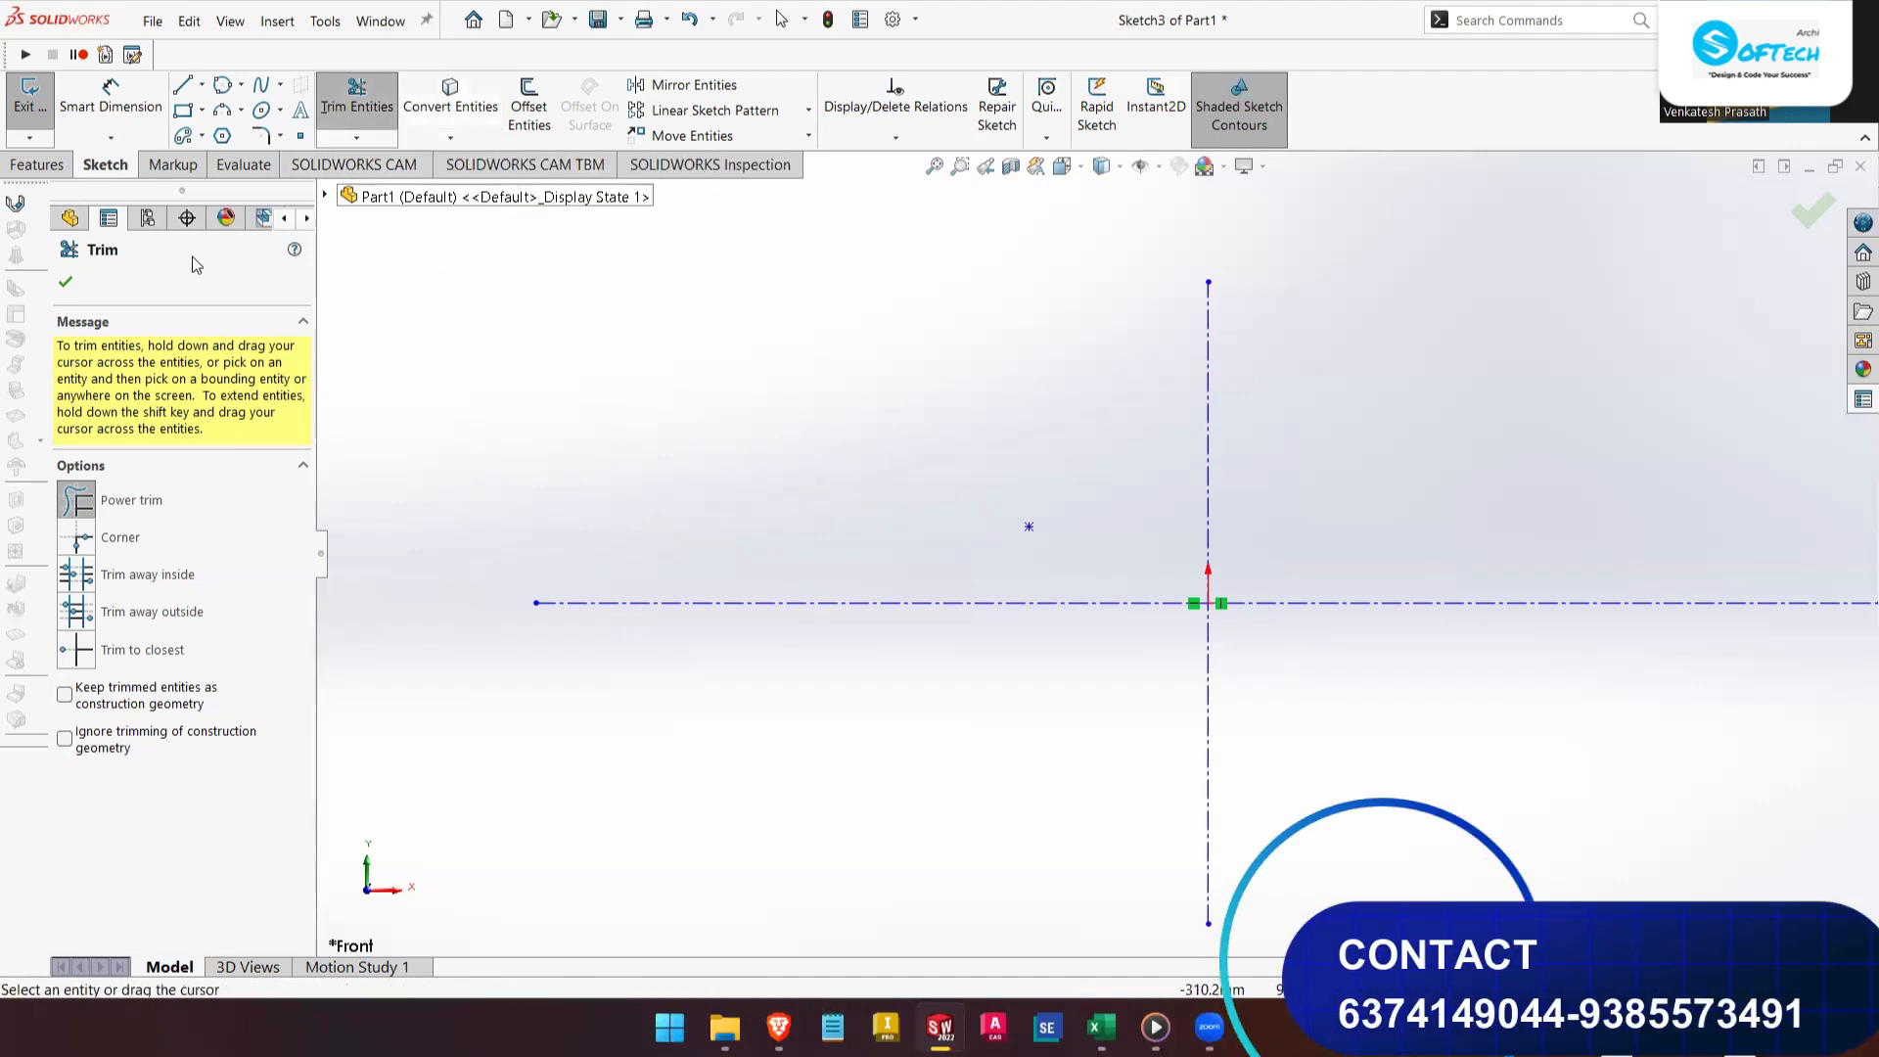
{"action": "key", "text": "Escape"}
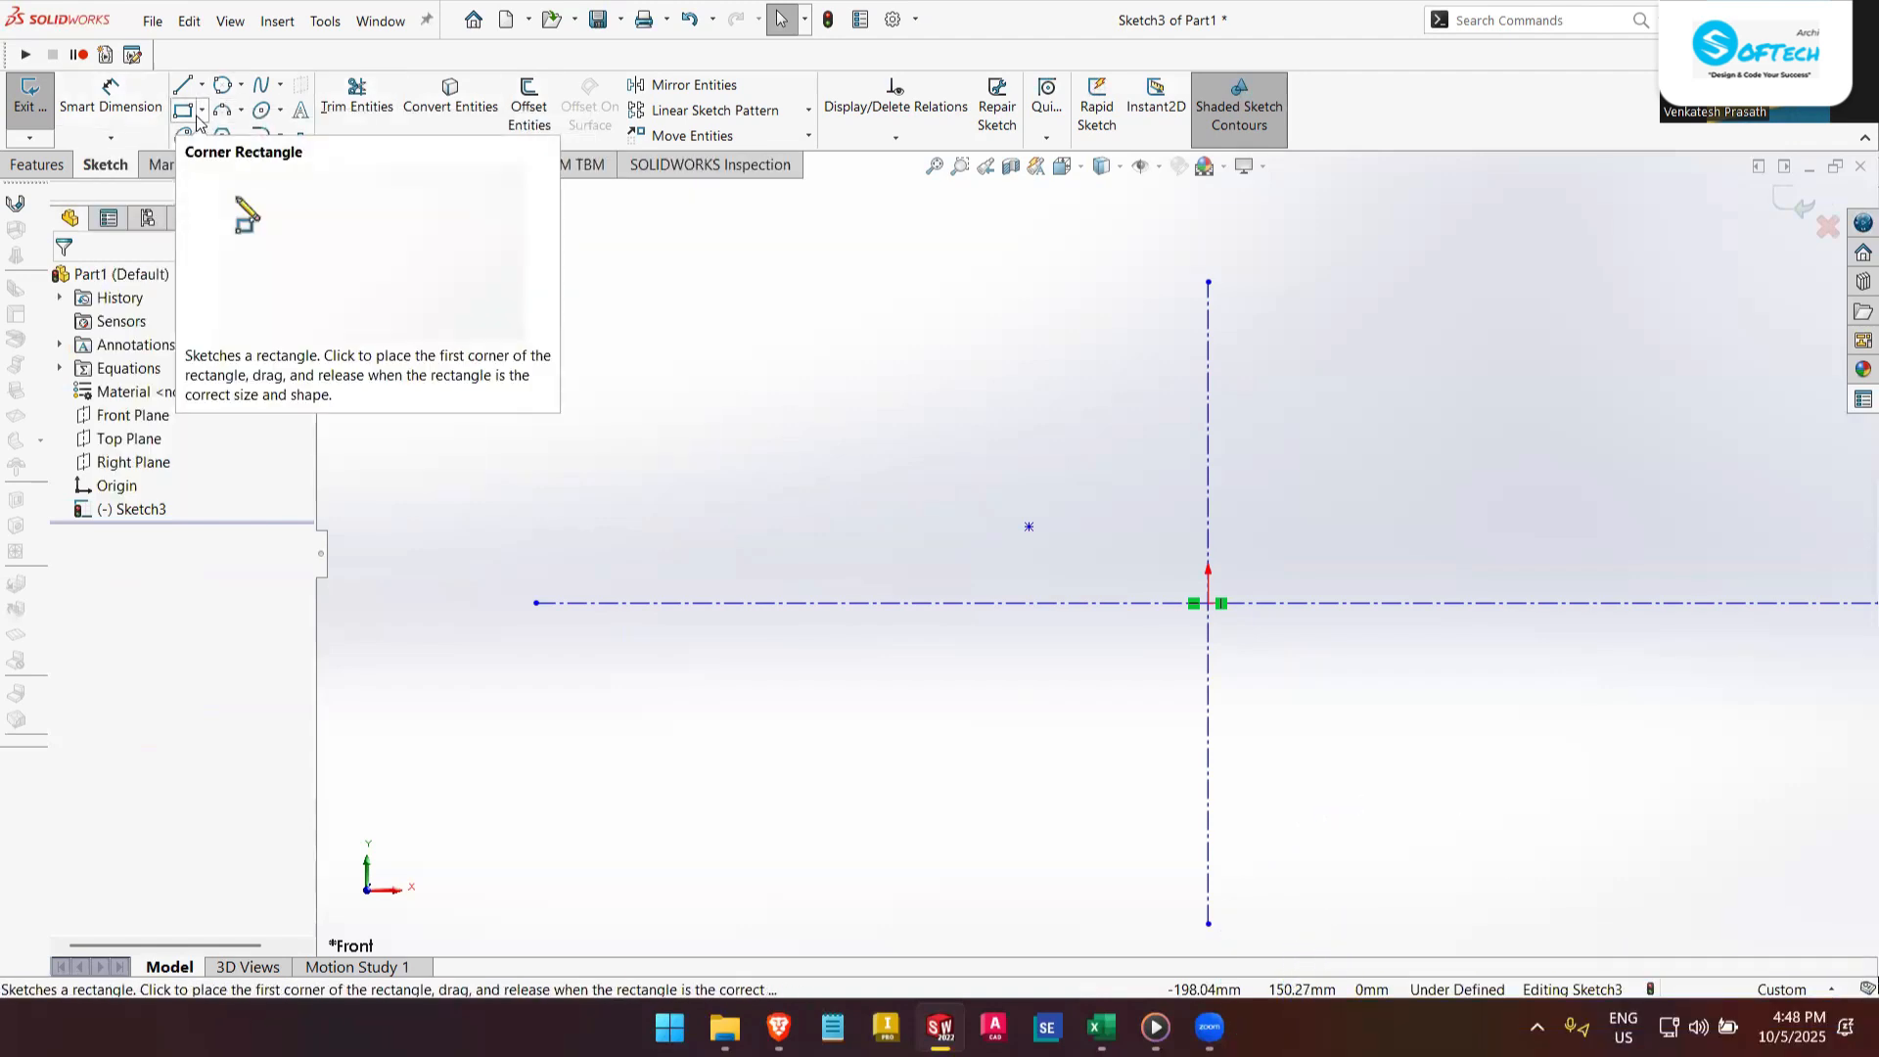
- Sketch a center rectangle in the upper-left quadrant, above the horizontal centerline and clear of the vertical one
{"action": "left_click", "coordinate": [202, 115]}
{"action": "left_click", "coordinate": [218, 154]}
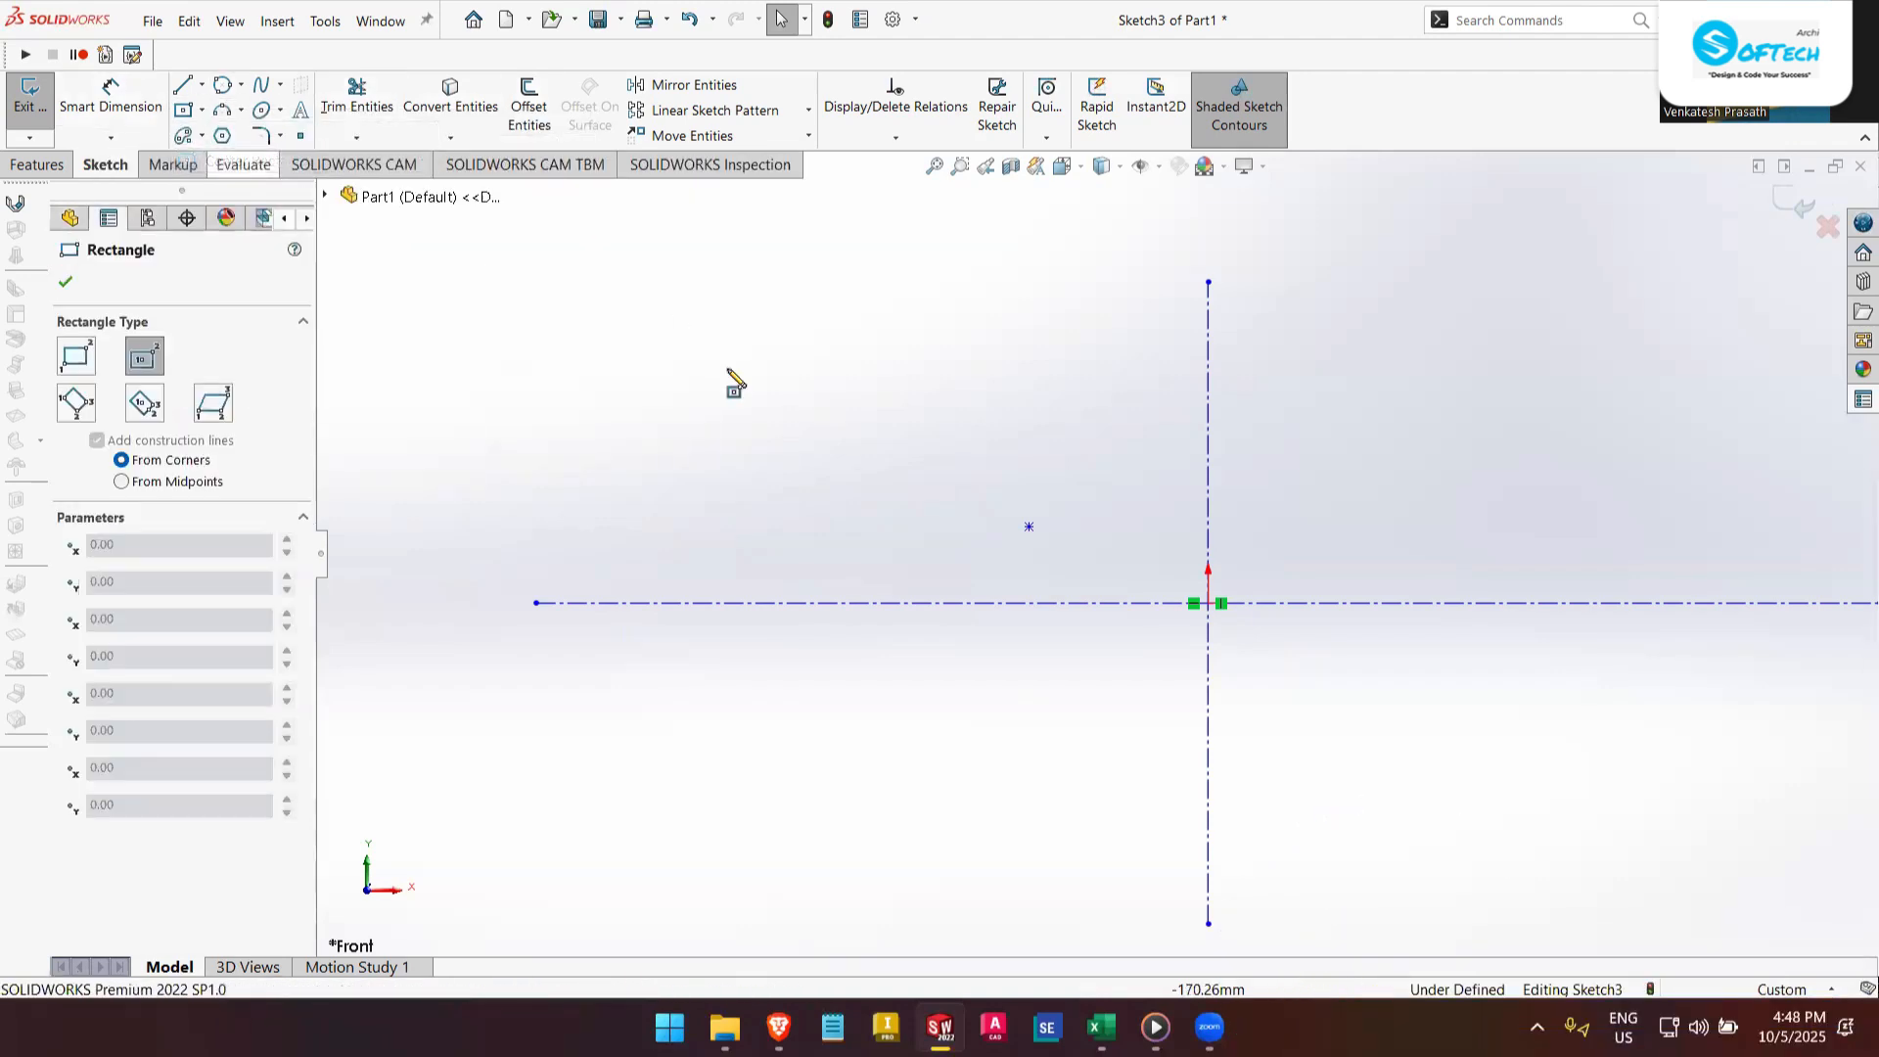
{"action": "left_click", "coordinate": [791, 443]}
{"action": "left_click", "coordinate": [636, 348]}
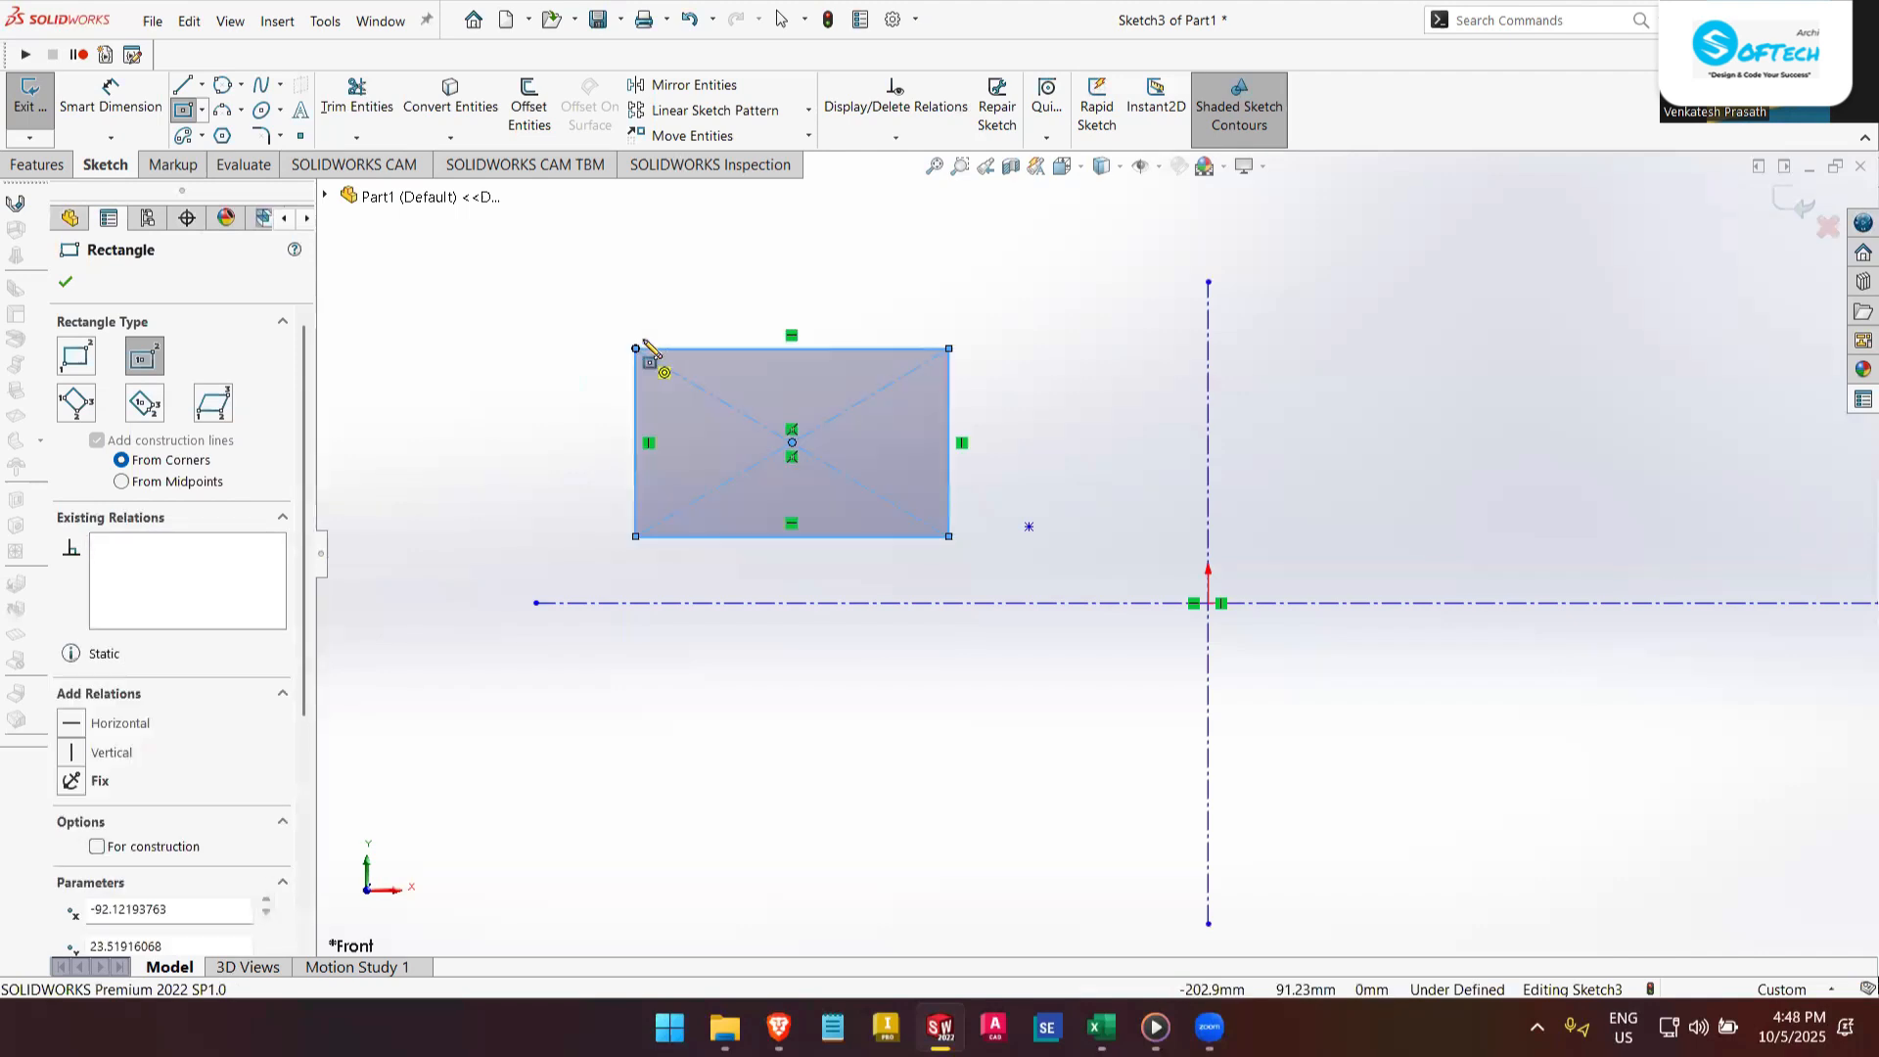
{"action": "left_click", "coordinate": [530, 114]}
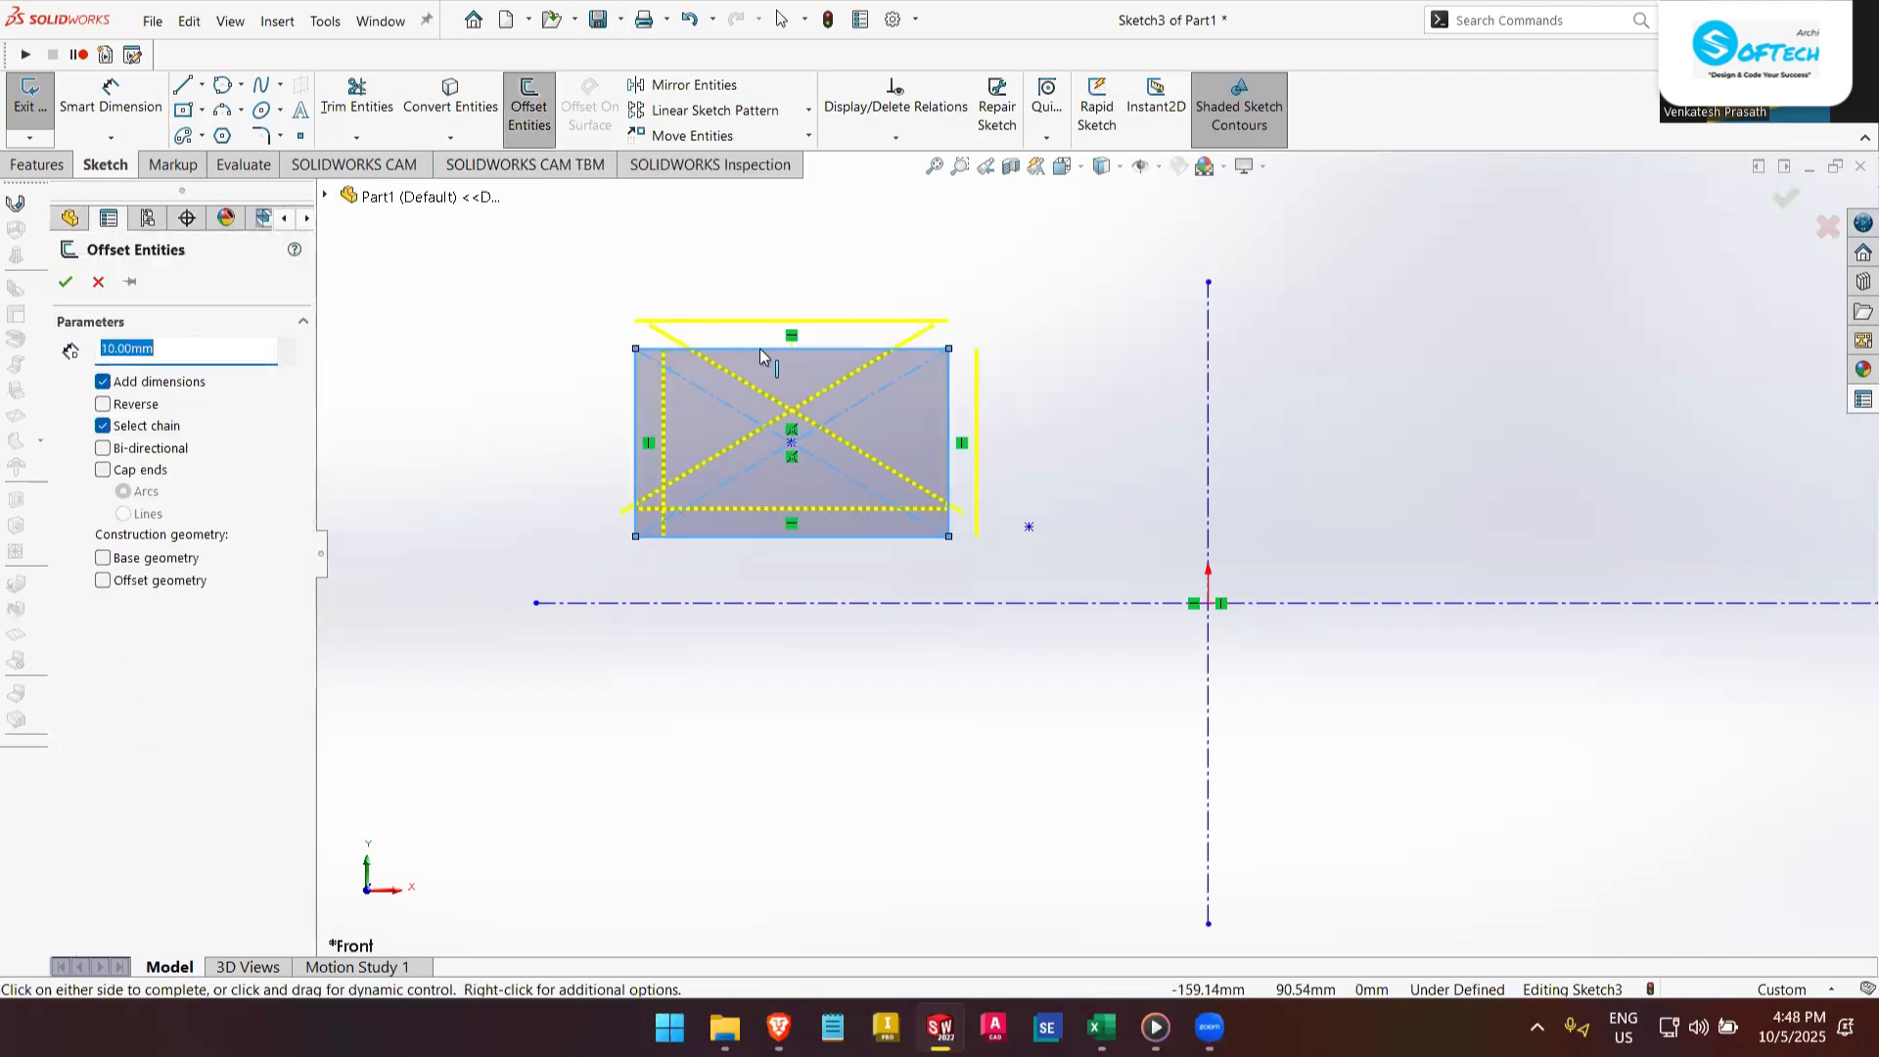
{"action": "left_click", "coordinate": [98, 282]}
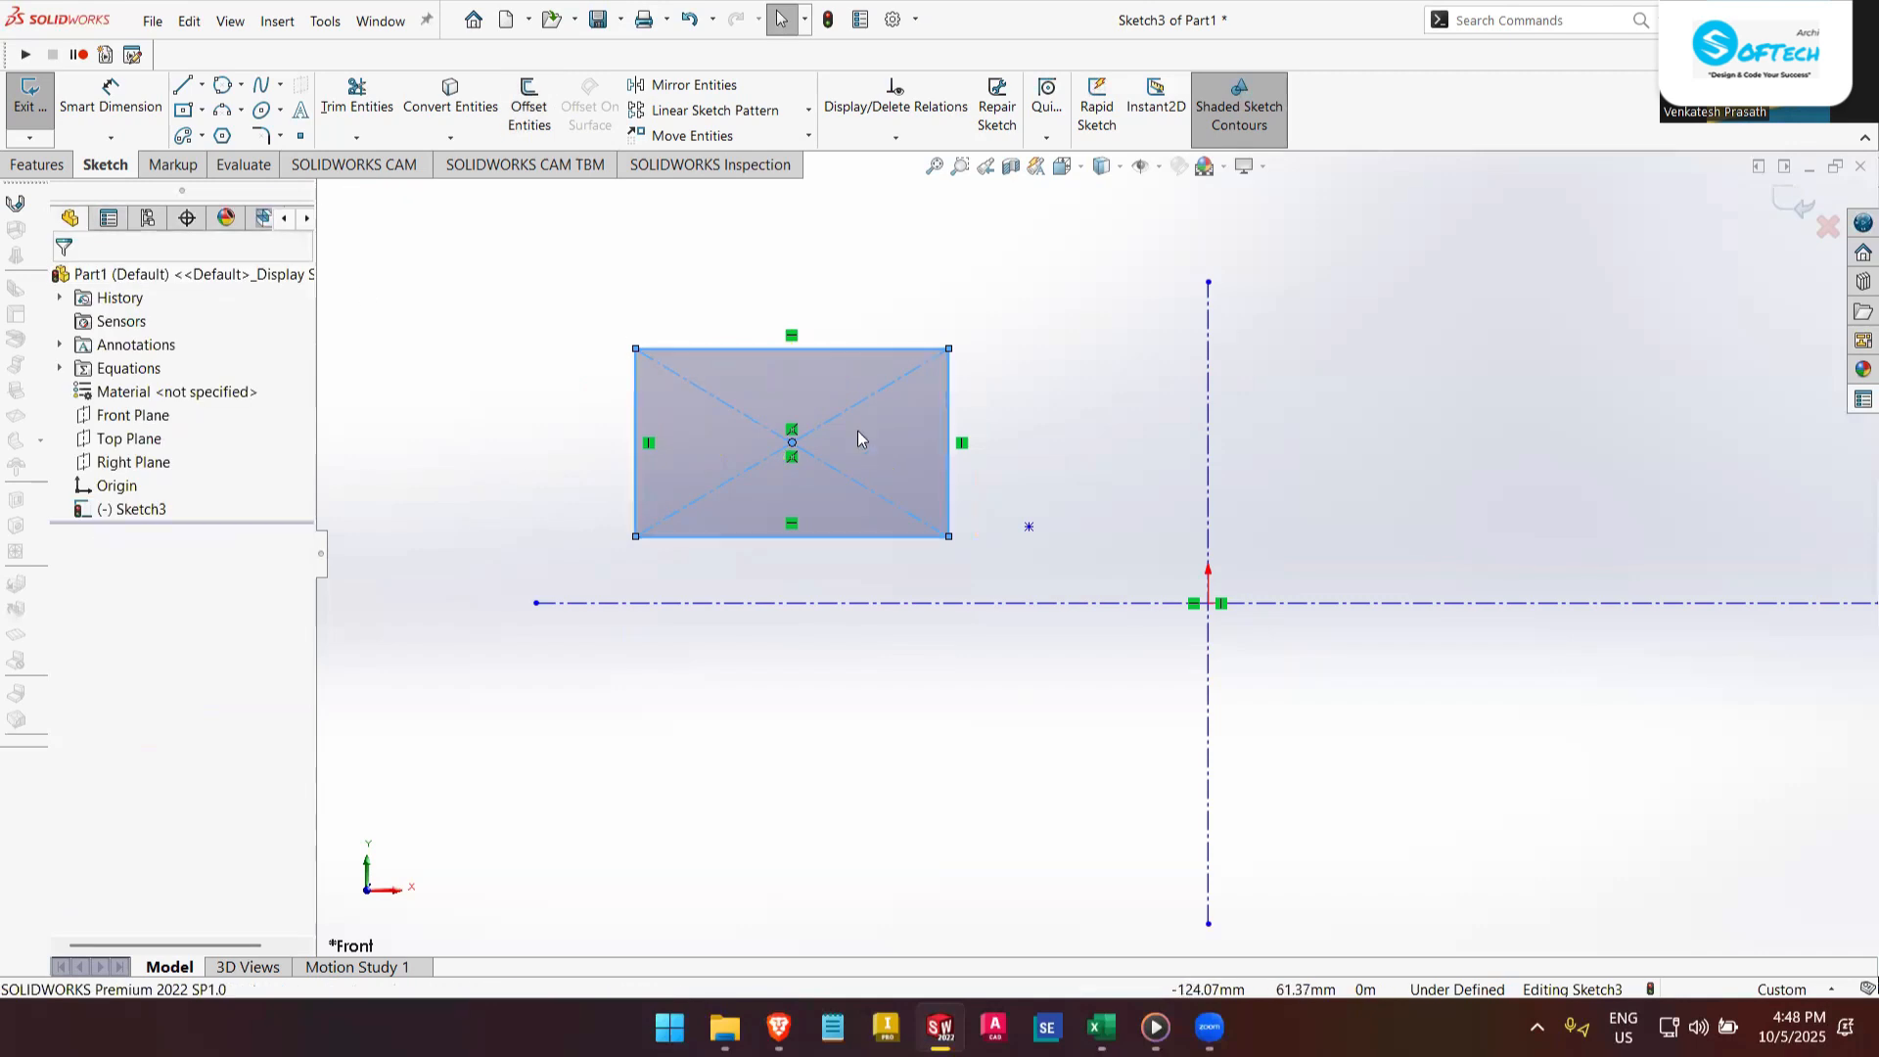
{"action": "key", "text": "Escape"}
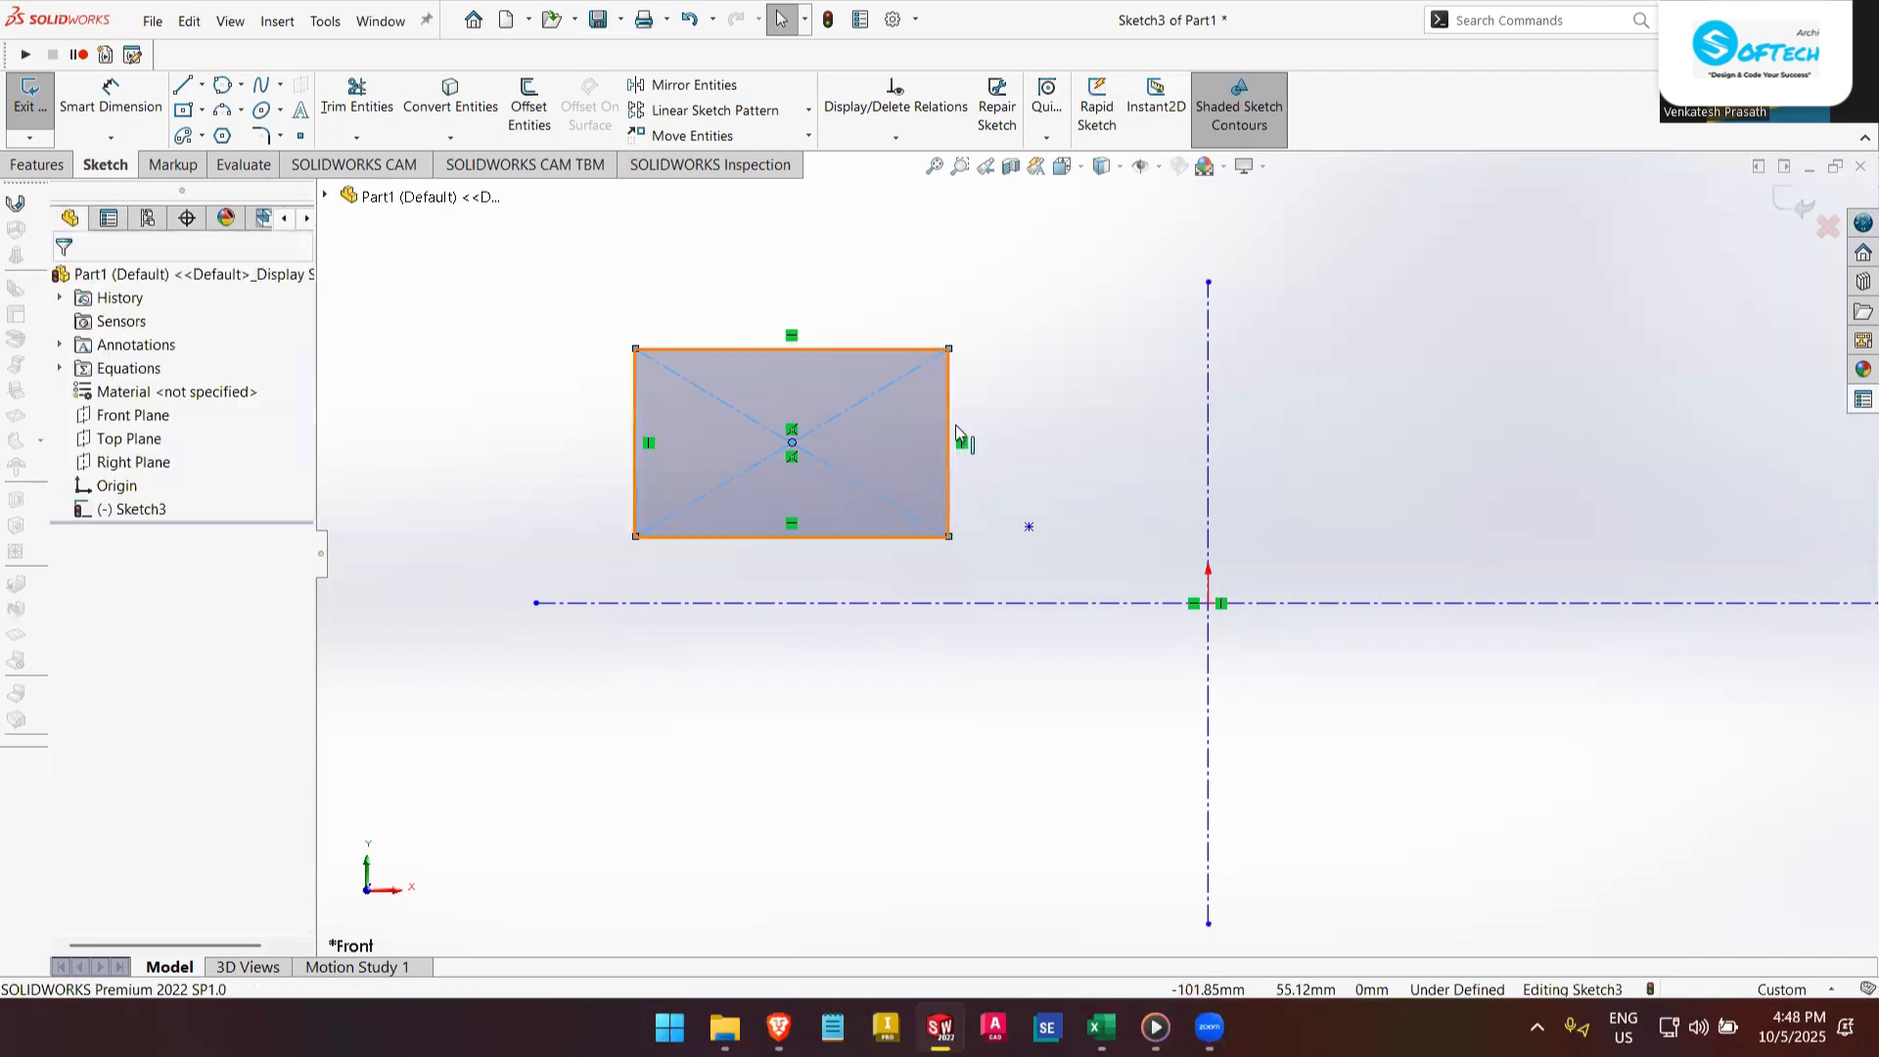
- Power-trim both diagonal construction lines inside the center rectangle
{"action": "left_click", "coordinate": [358, 97]}
{"action": "mouse_move", "coordinate": [854, 477]}
{"action": "left_mouse_down"}
{"action": "mouse_move", "coordinate": [838, 490]}
{"action": "mouse_move", "coordinate": [842, 421]}
{"action": "mouse_move", "coordinate": [783, 519]}
{"action": "mouse_move", "coordinate": [751, 448]}
{"action": "left_mouse_up"}
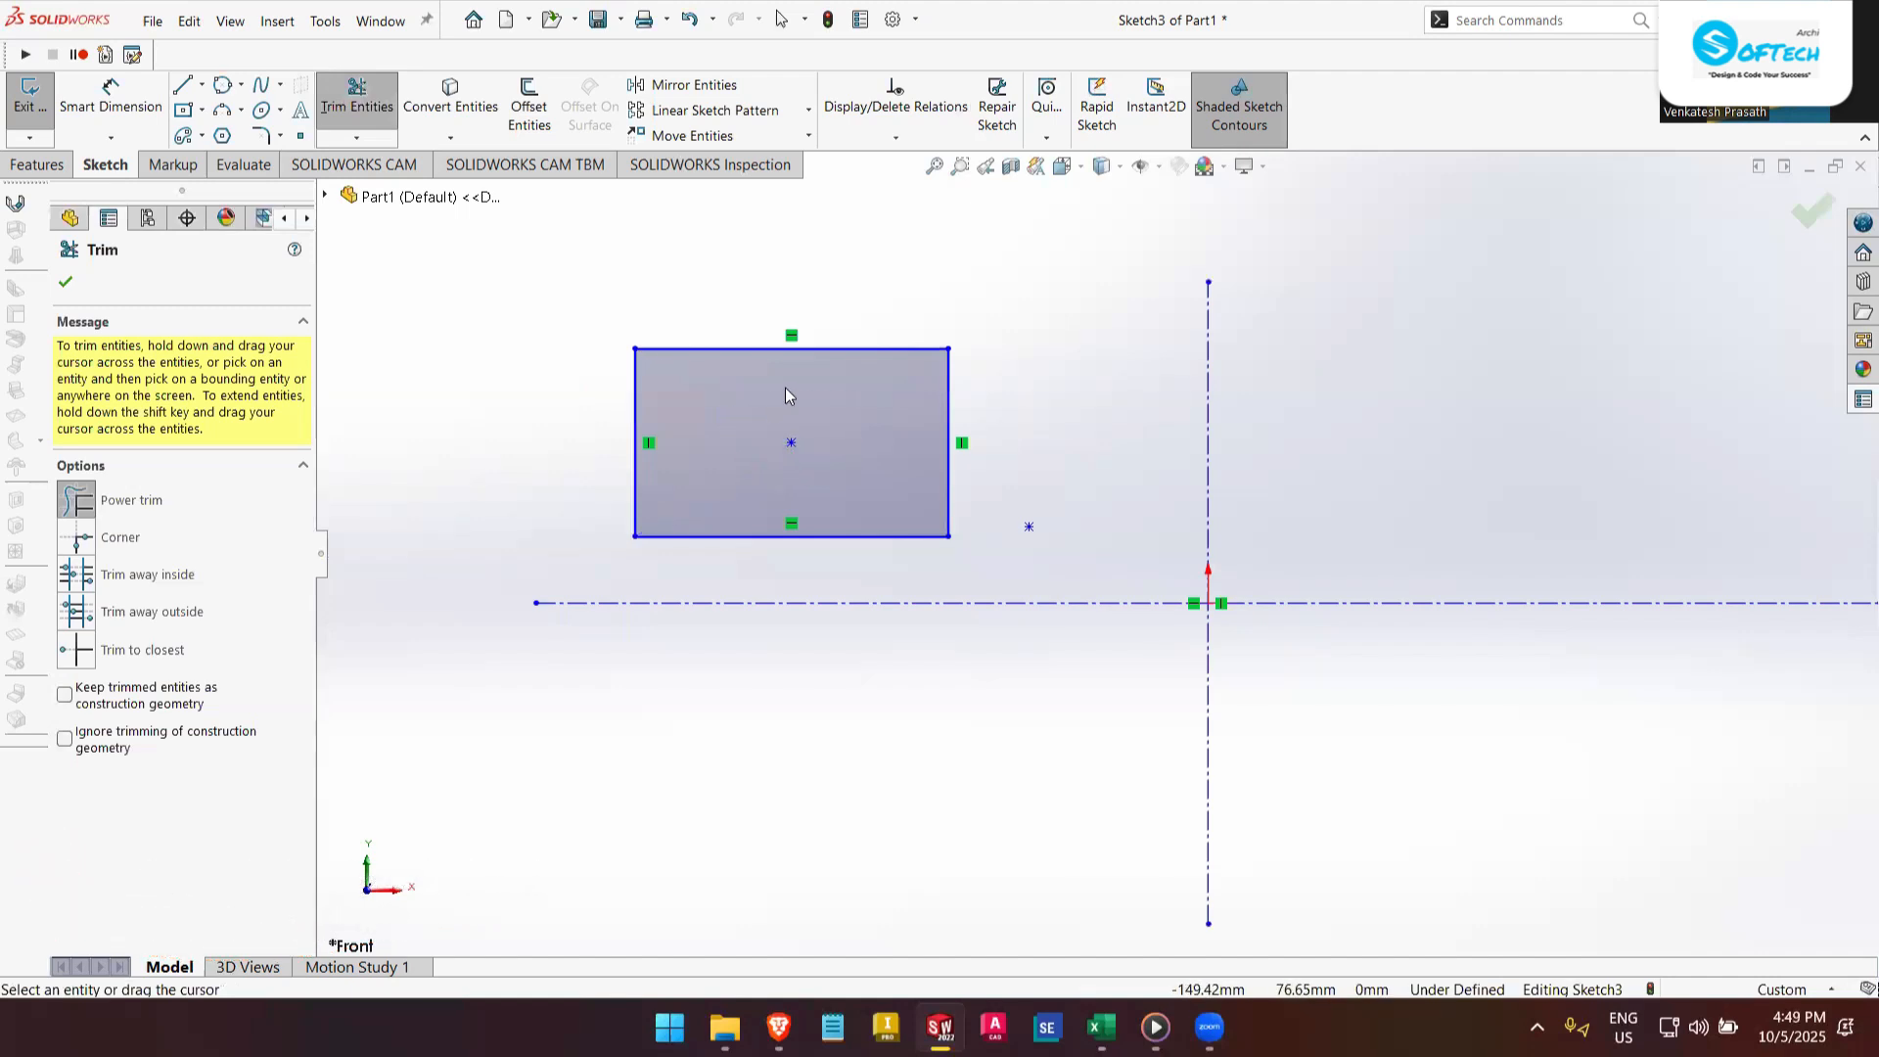
{"action": "key", "text": "Escape"}
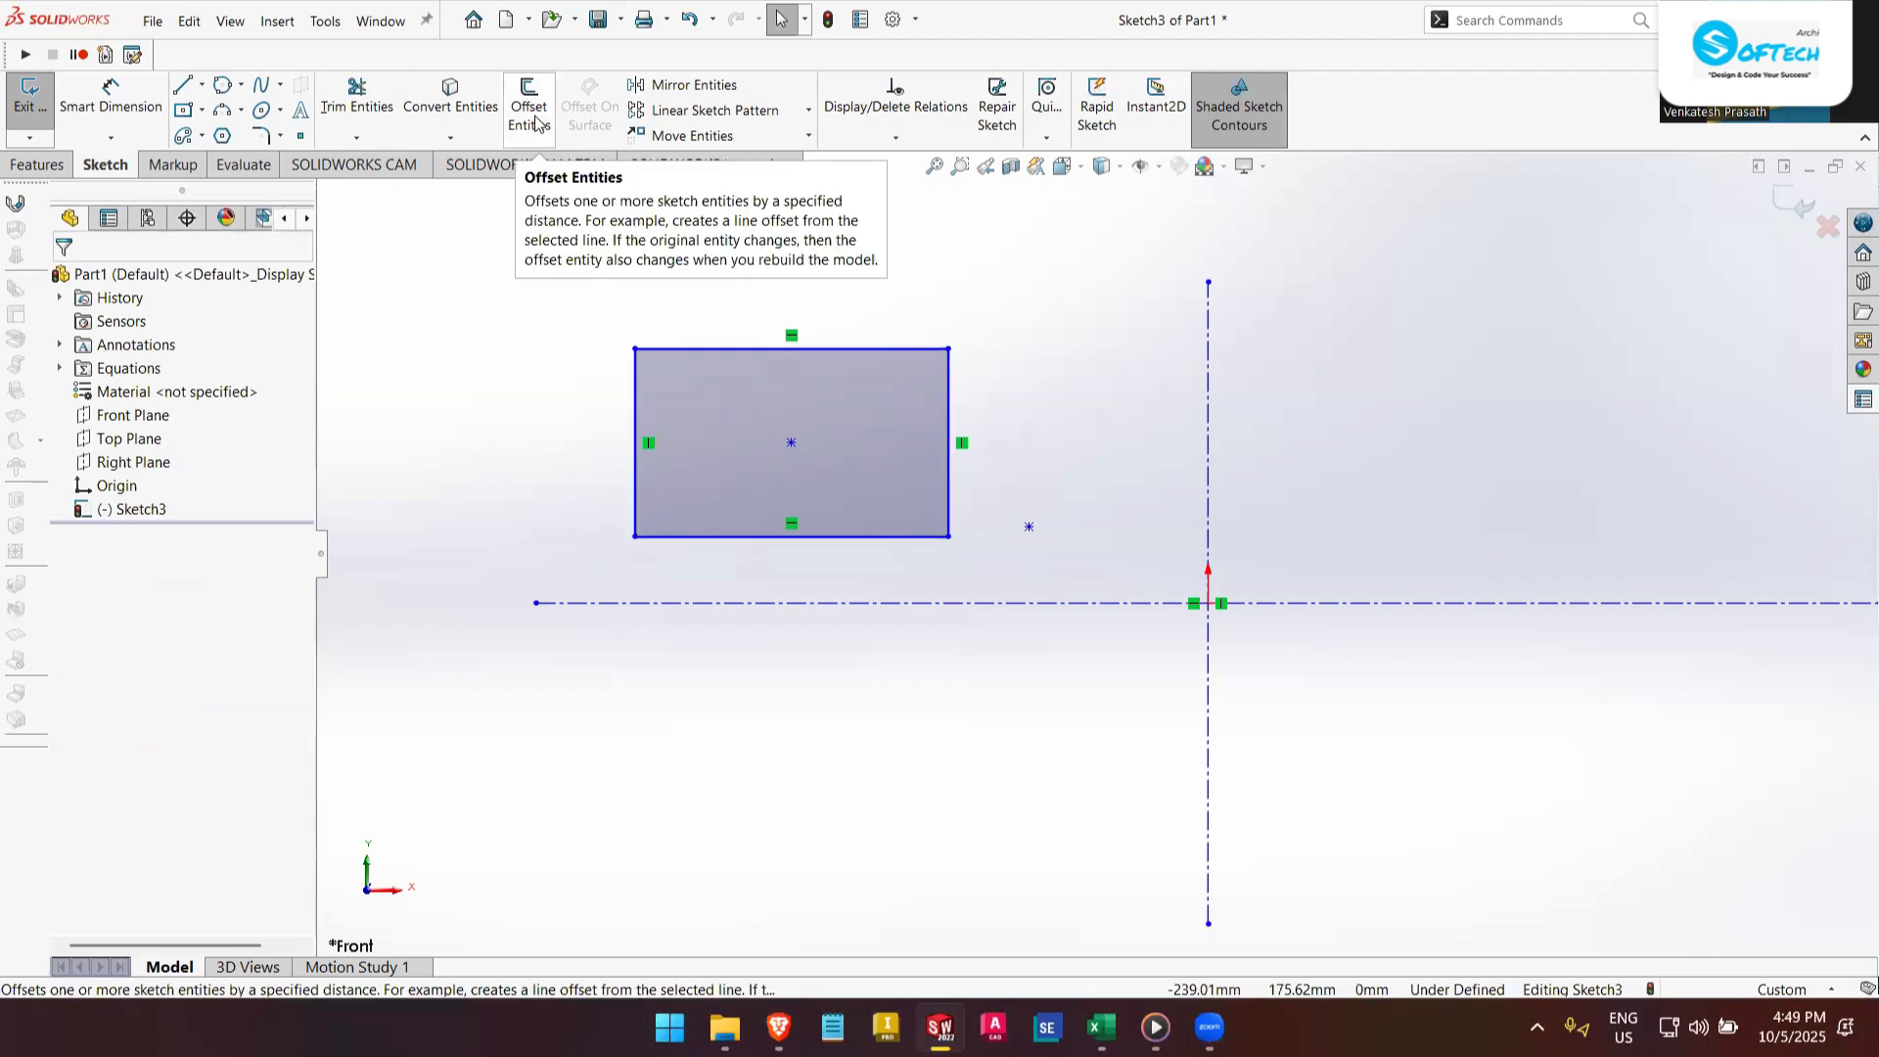
- Start offsetting the rectangle's four sides by 5 mm, previewing the reversed direction and restoring the outward one
{"action": "left_click", "coordinate": [759, 363]}
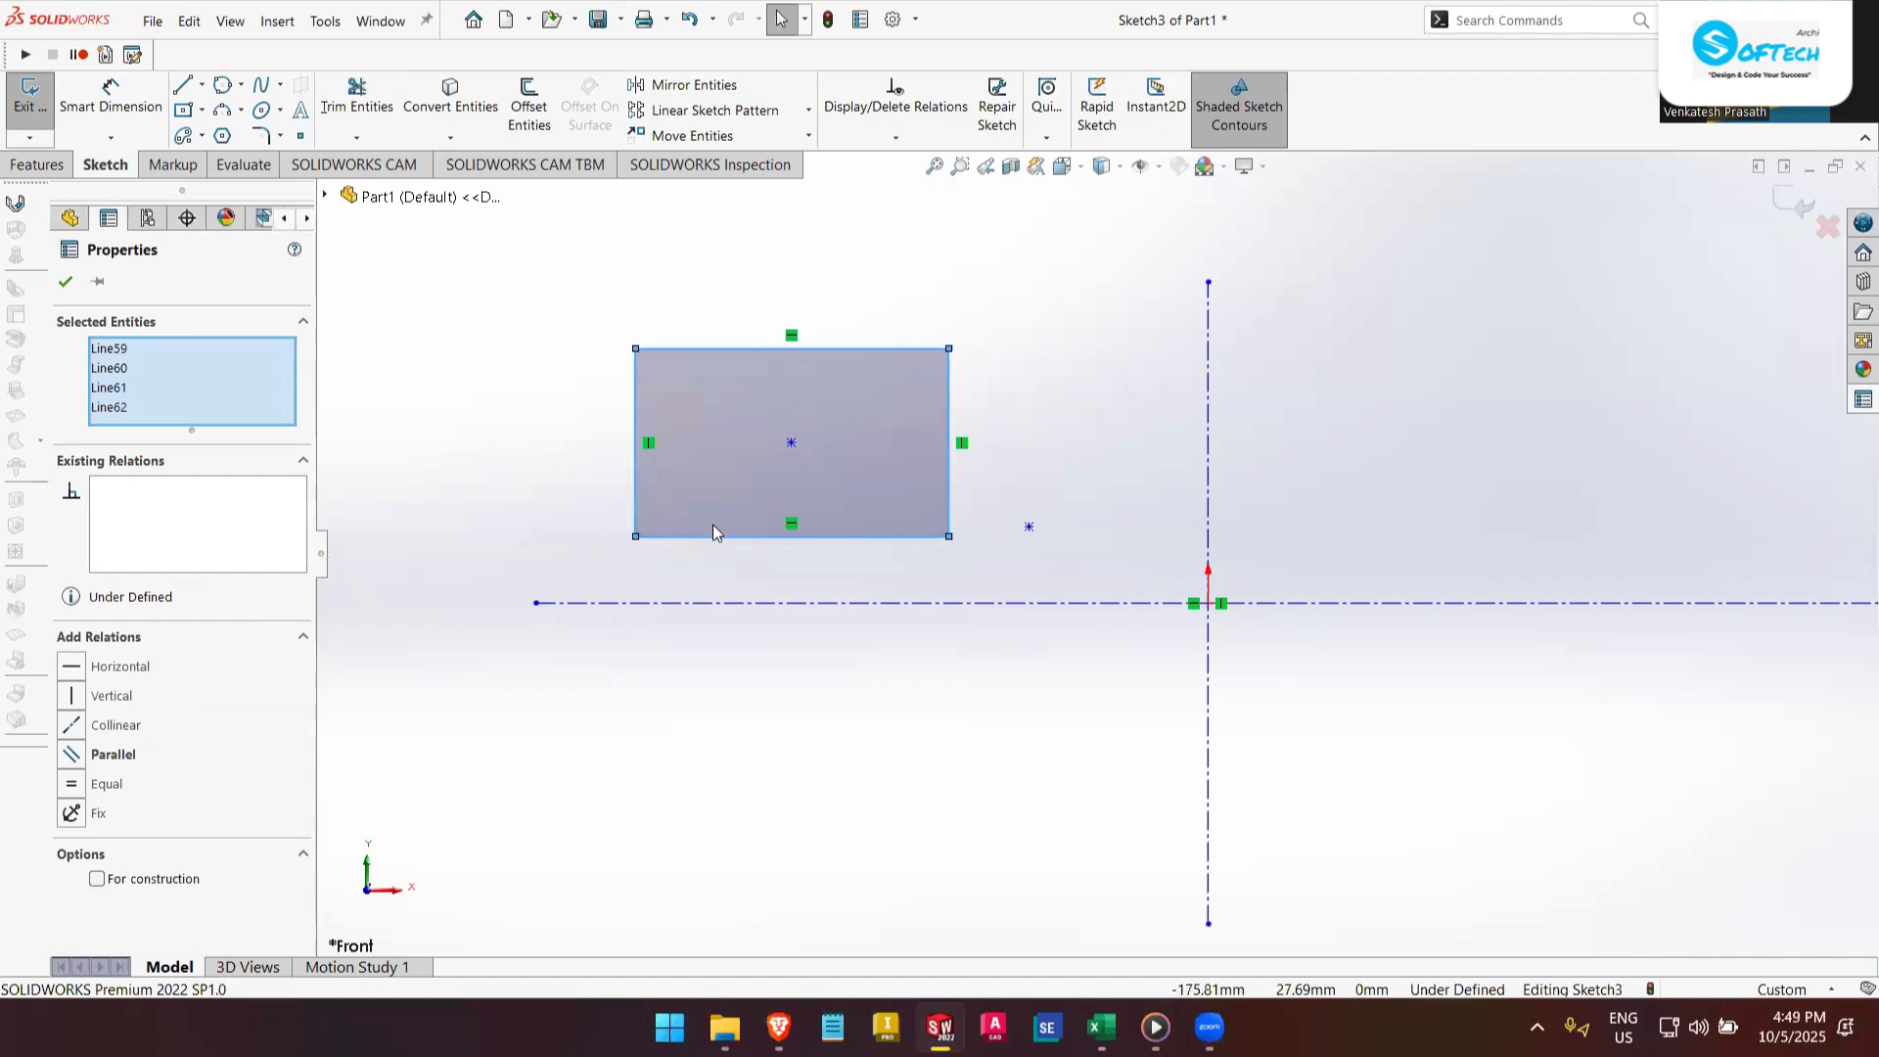
{"action": "scroll", "coordinate": [675, 469], "scroll_direction": "down", "scroll_amount": 1}
{"action": "left_click", "coordinate": [529, 106]}
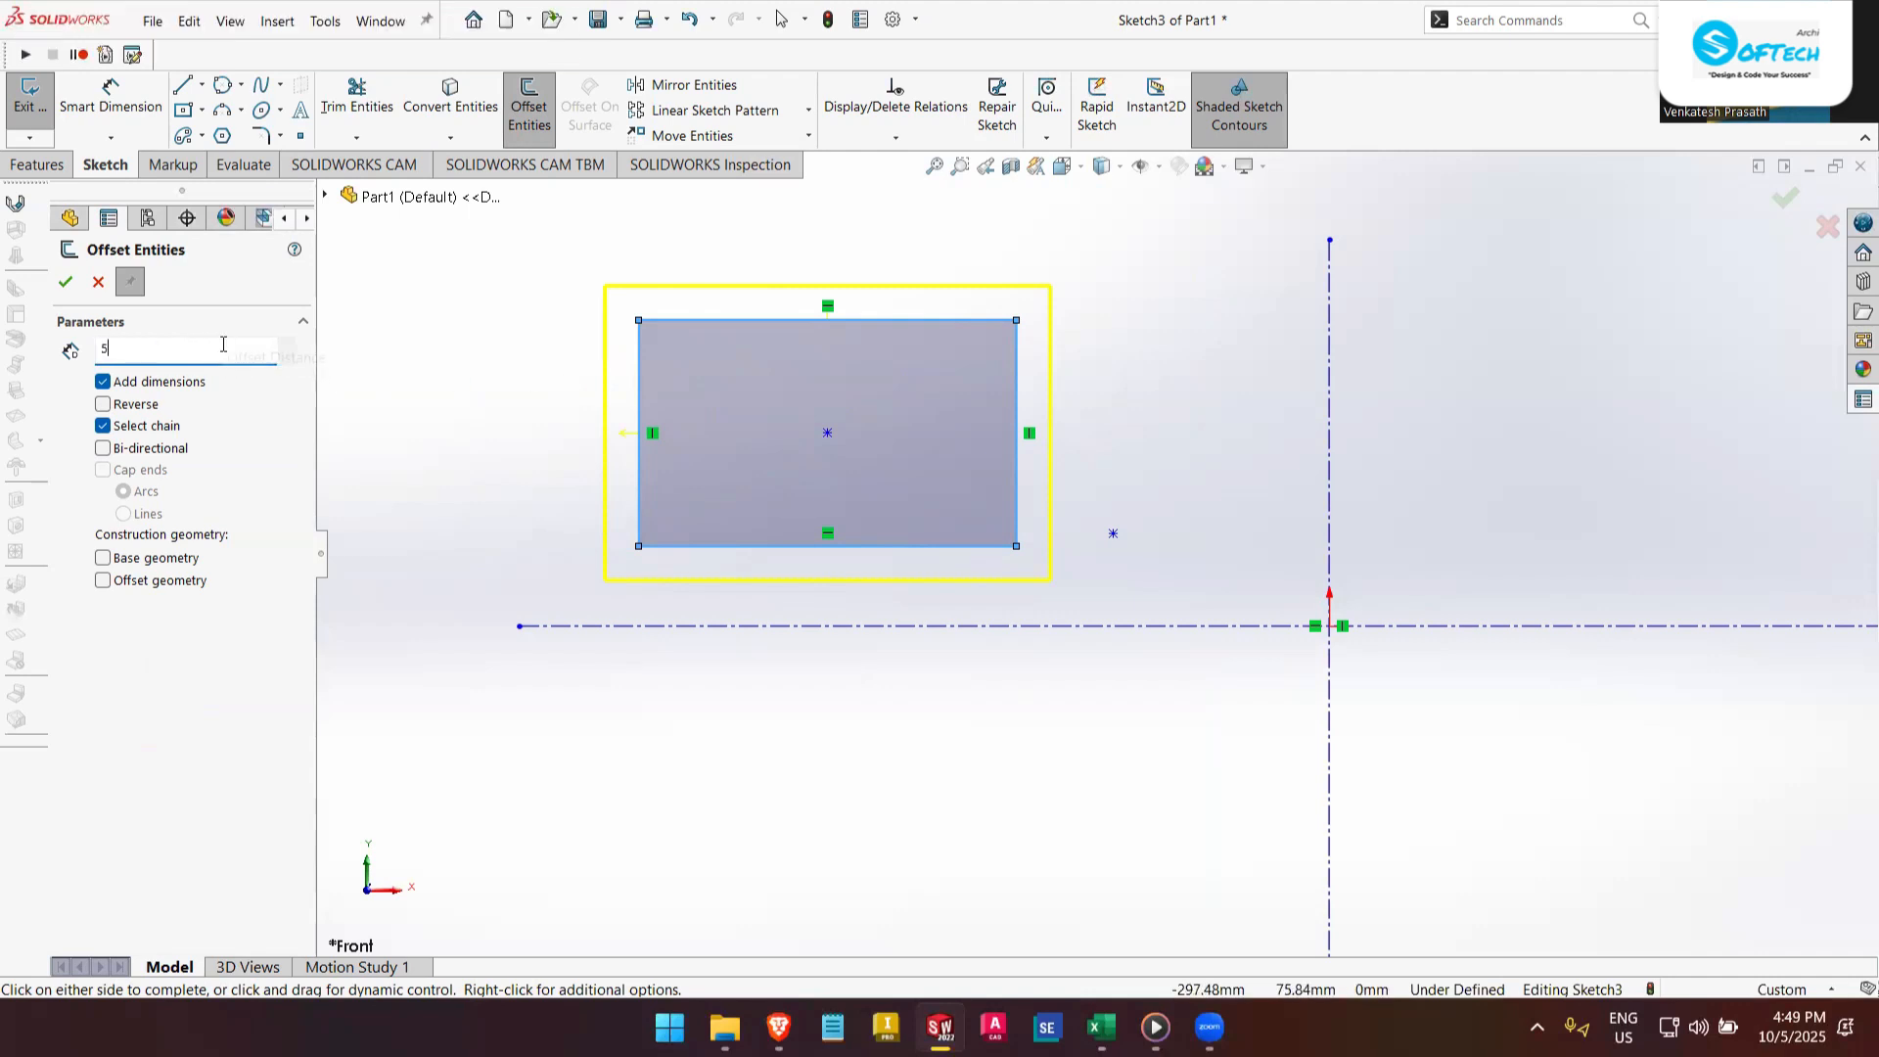
{"action": "key", "text": "Return"}
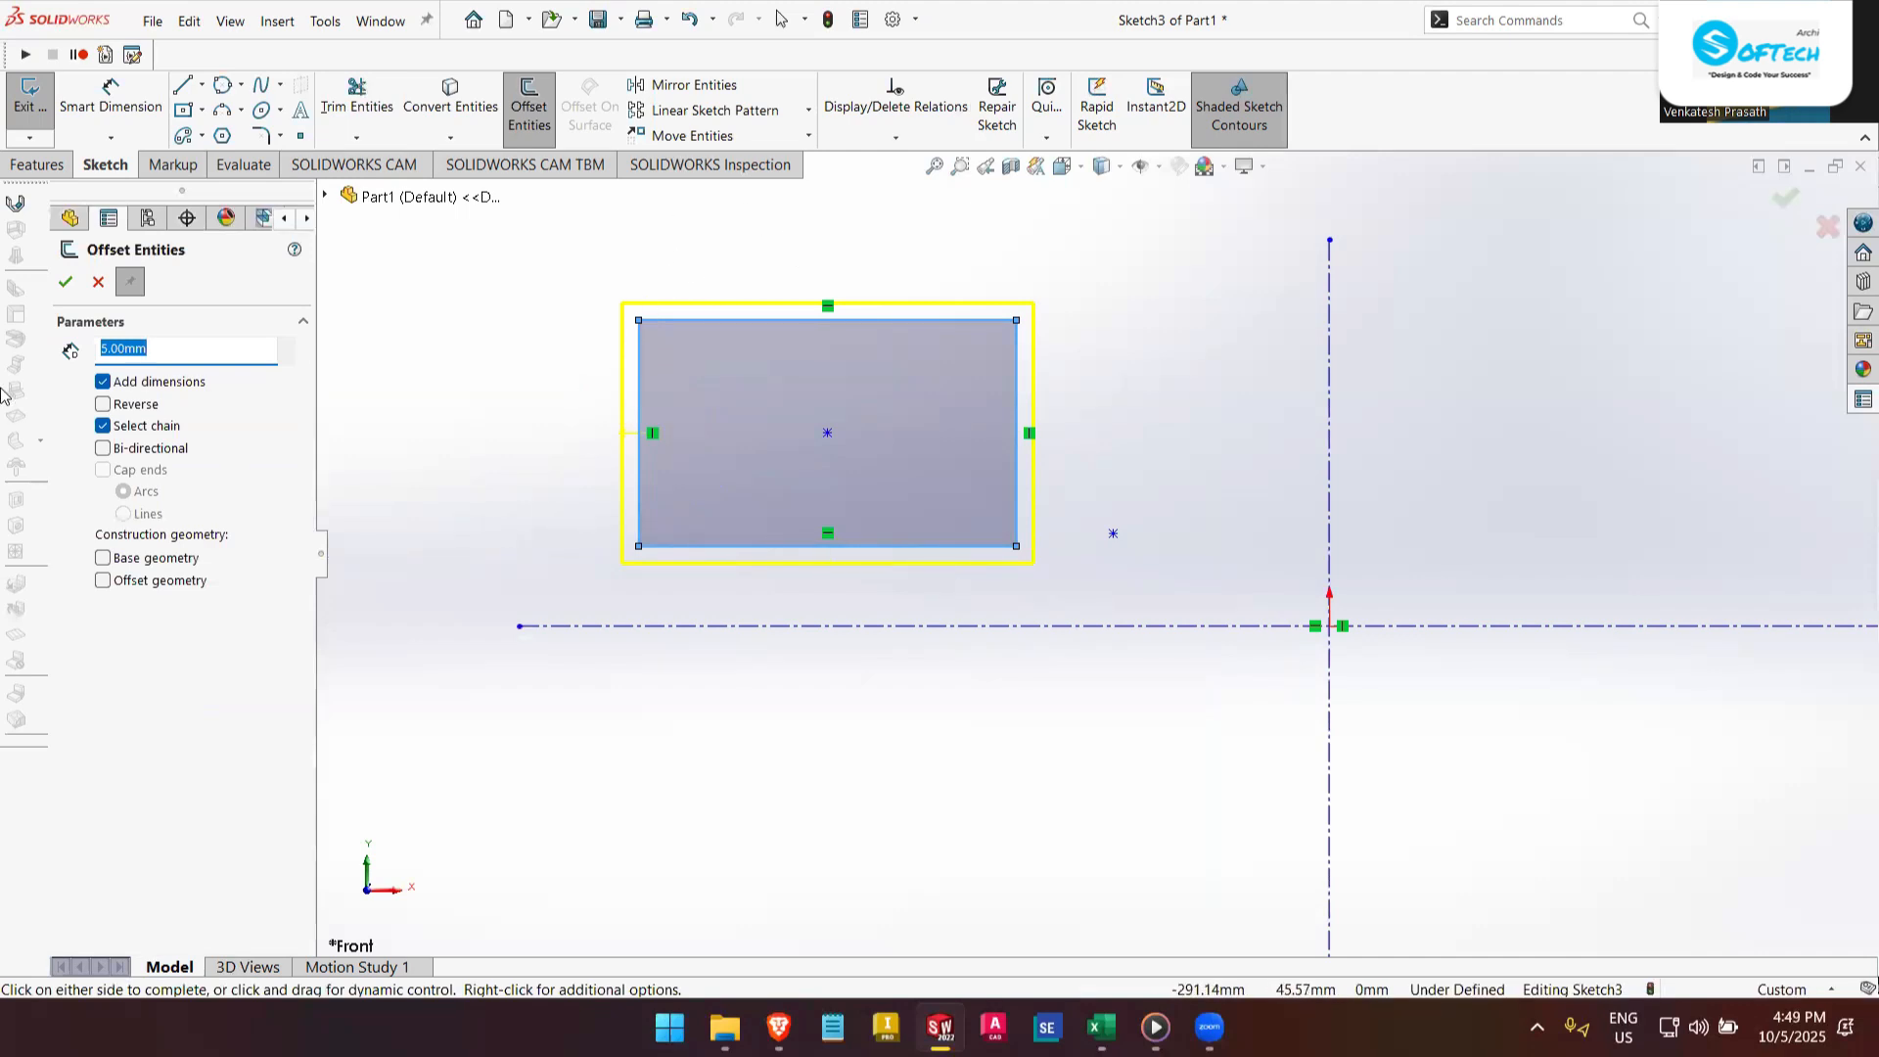
{"action": "left_click", "coordinate": [103, 404]}
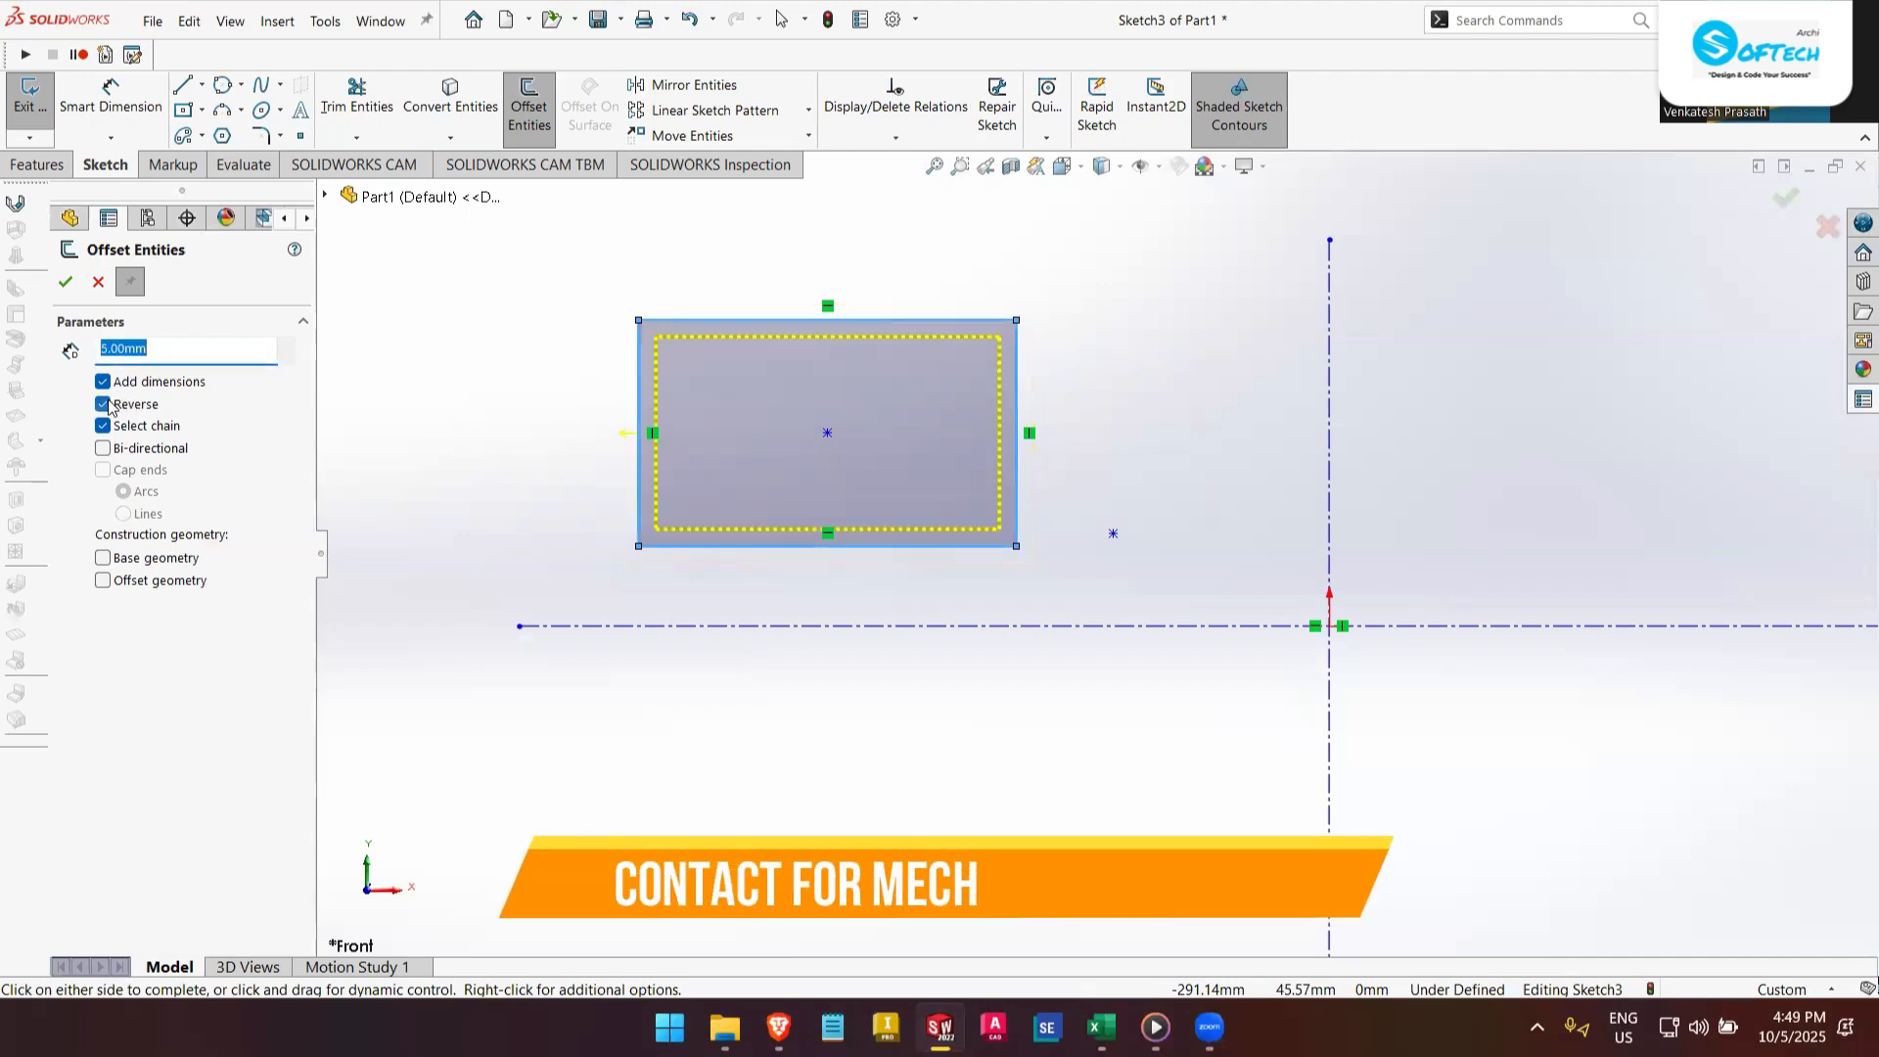
{"action": "left_click", "coordinate": [102, 404]}
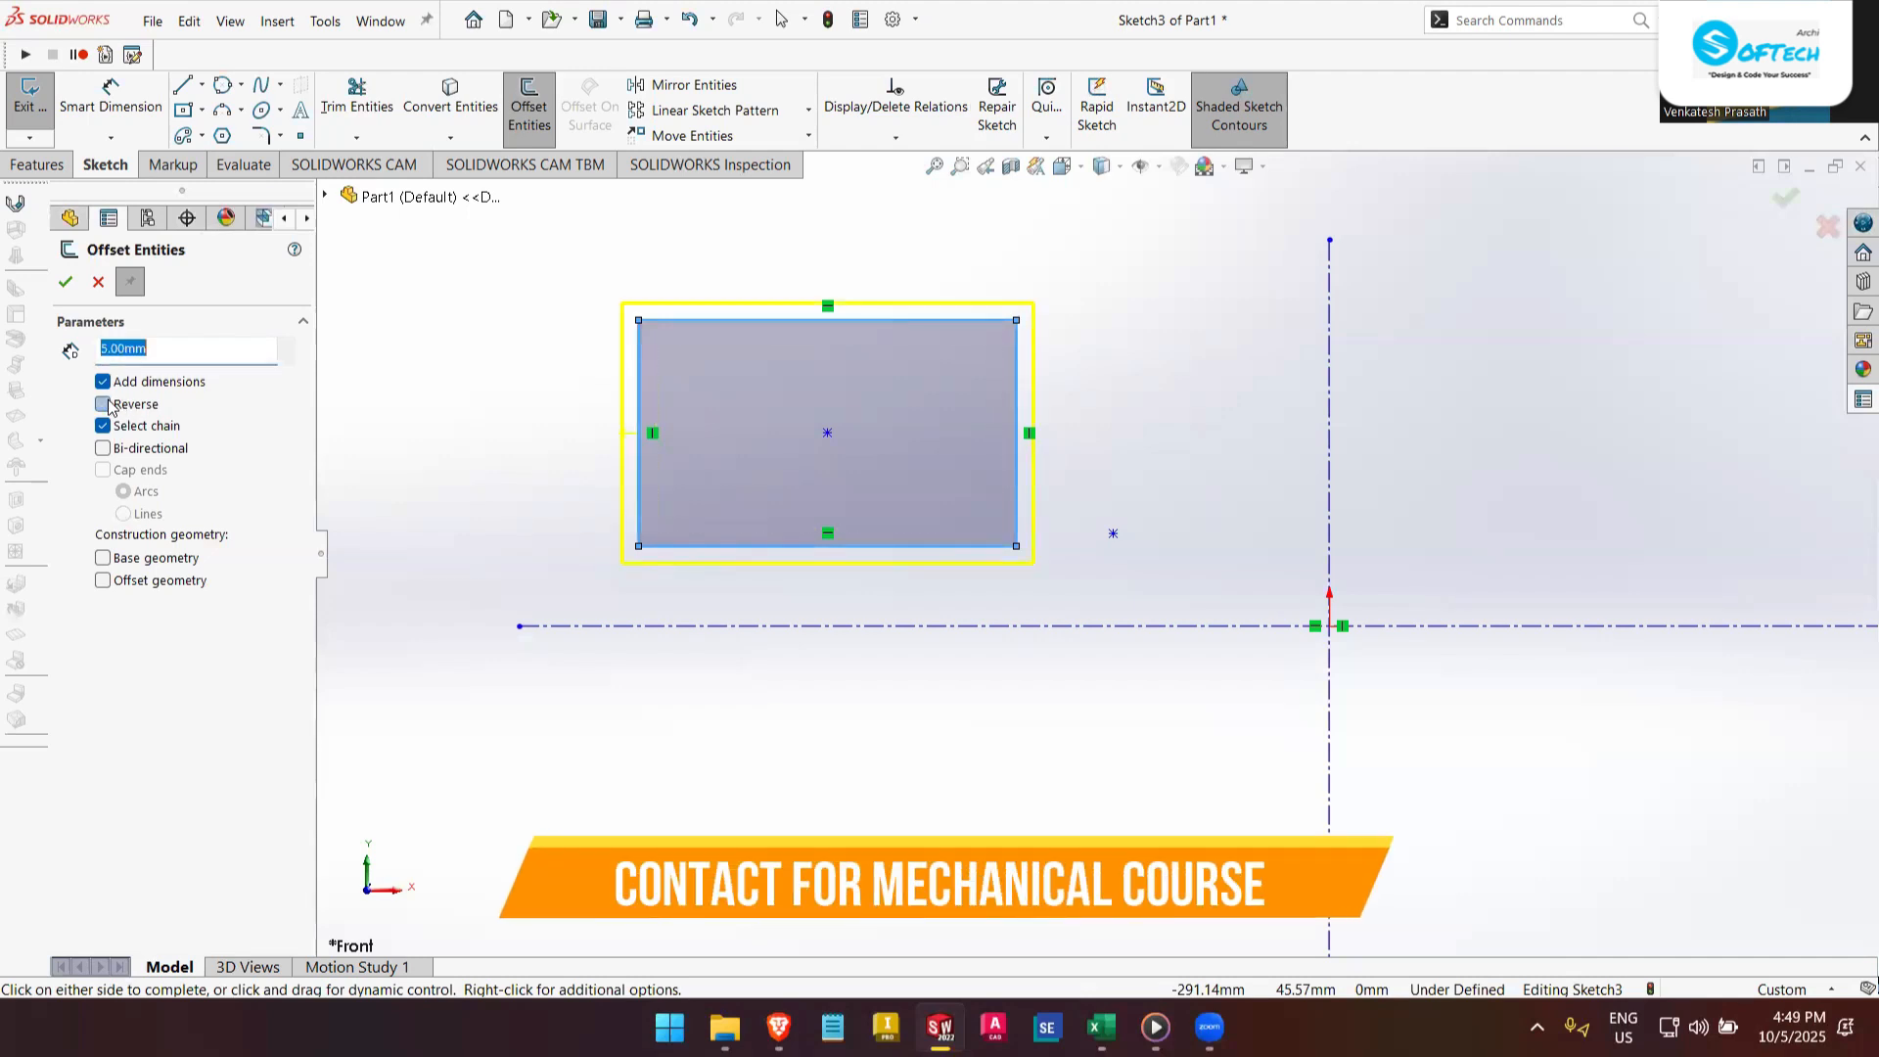
- Make the 5 mm rectangle offset bi-directional with dimensions added, and apply it
{"action": "left_click", "coordinate": [102, 455]}
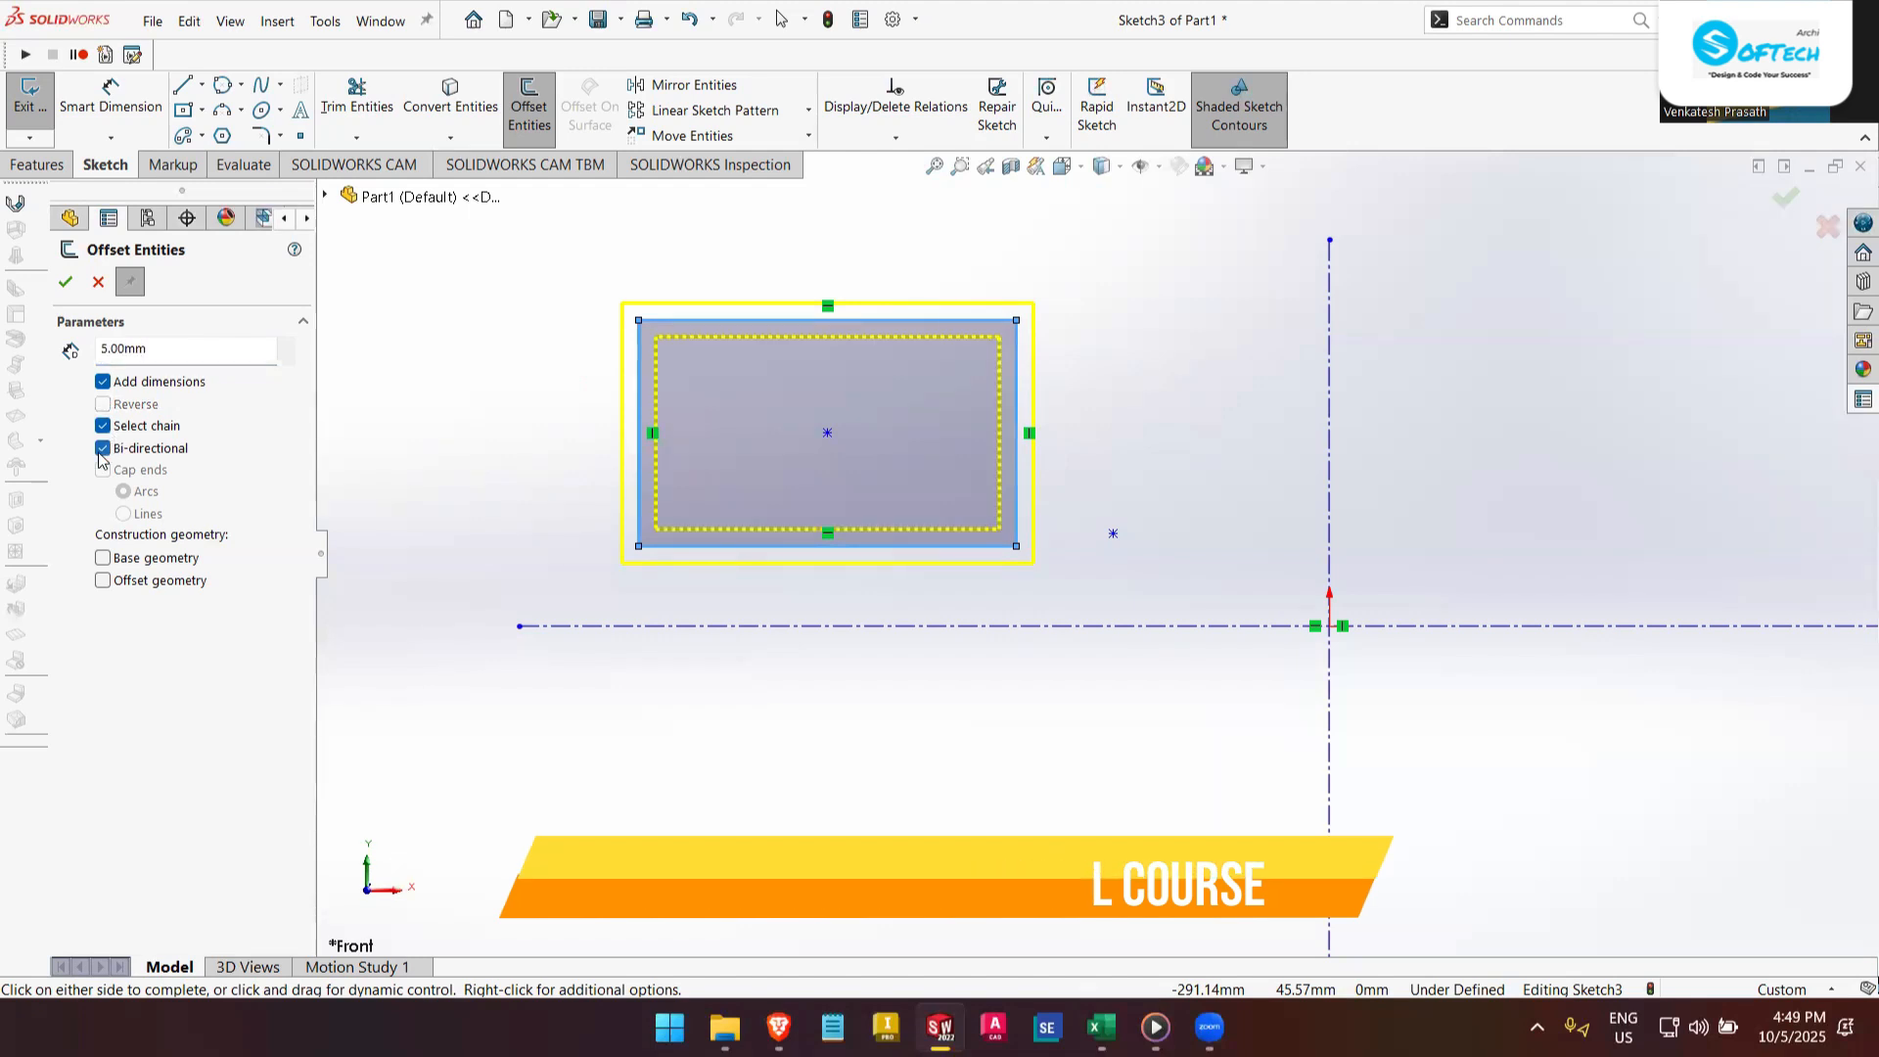
{"action": "left_click", "coordinate": [102, 450]}
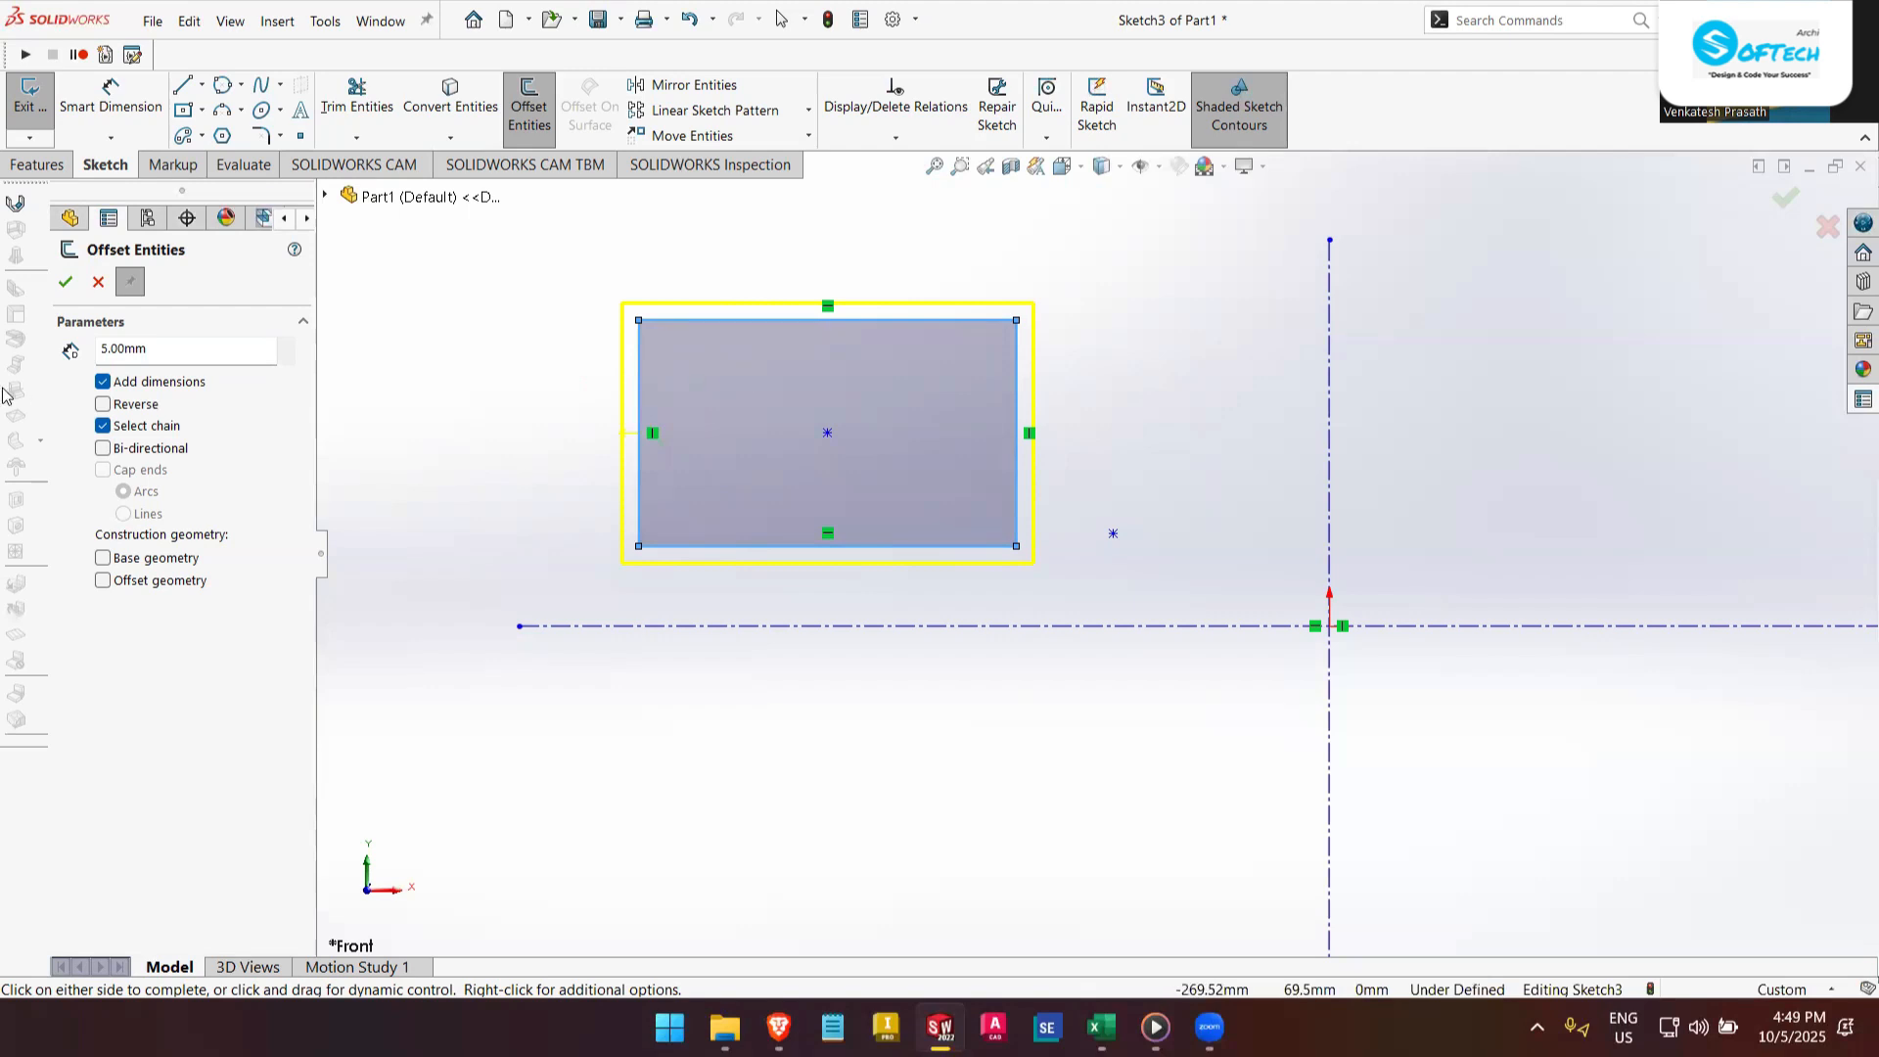
{"action": "left_click", "coordinate": [104, 449]}
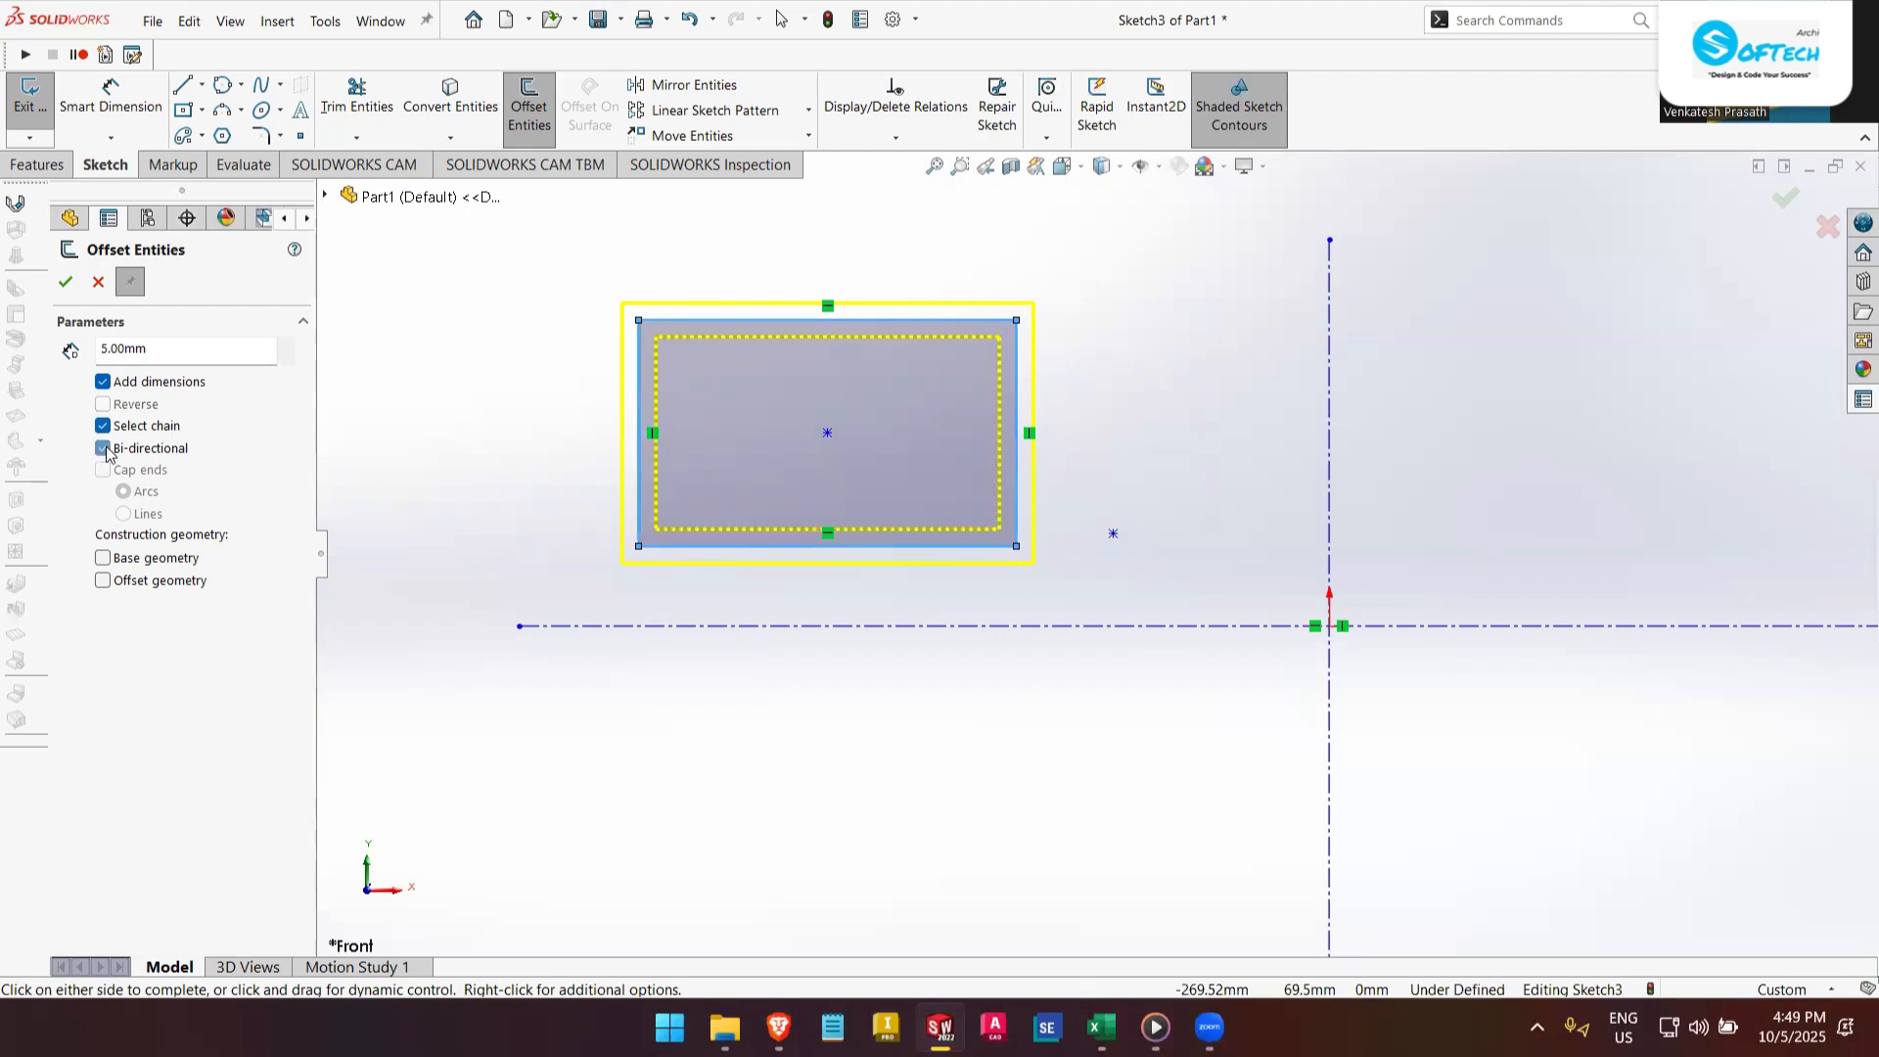
{"action": "left_click", "coordinate": [66, 283]}
{"action": "scroll", "coordinate": [812, 323], "scroll_direction": "down", "scroll_amount": 3}
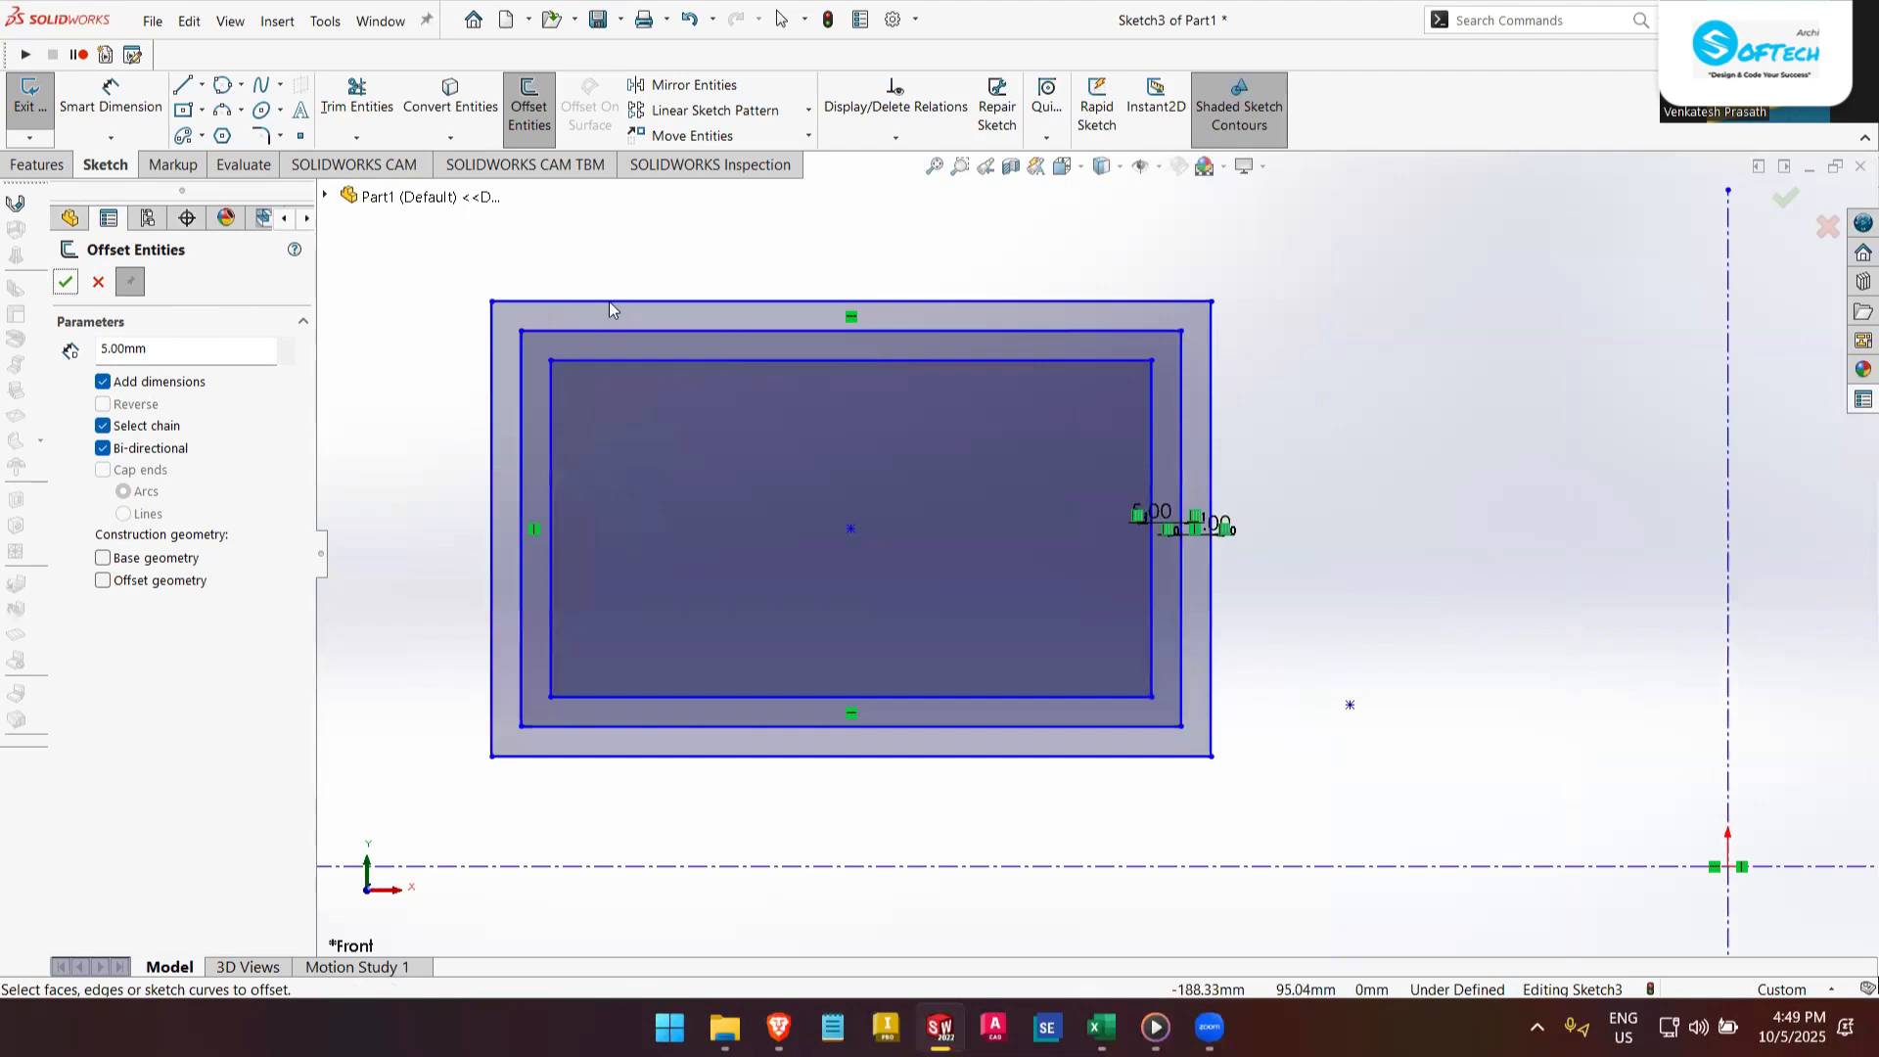
{"action": "scroll", "coordinate": [1098, 553], "scroll_direction": "up", "scroll_amount": 2}
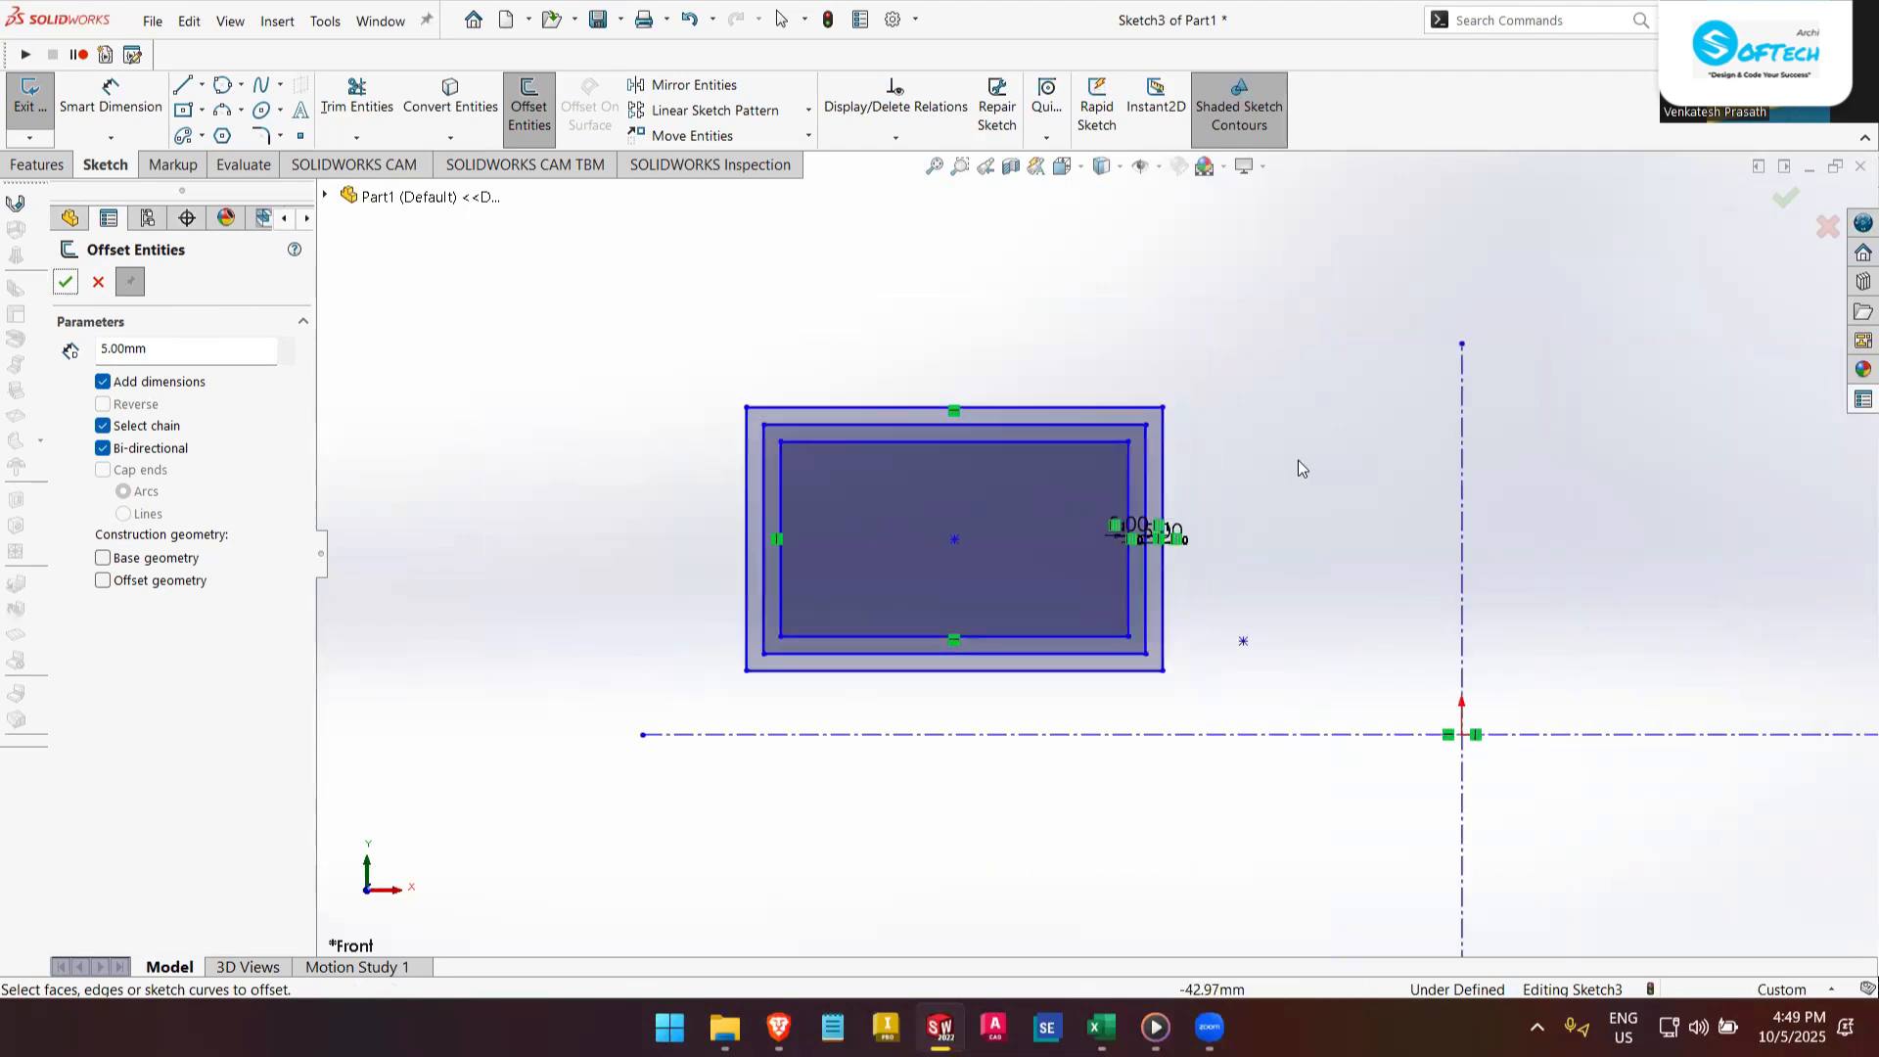
- Leave the offset command and set the dimension between the original and outer rectangles to 6 mm
{"action": "scroll", "coordinate": [1151, 523], "scroll_direction": "down", "scroll_amount": 5}
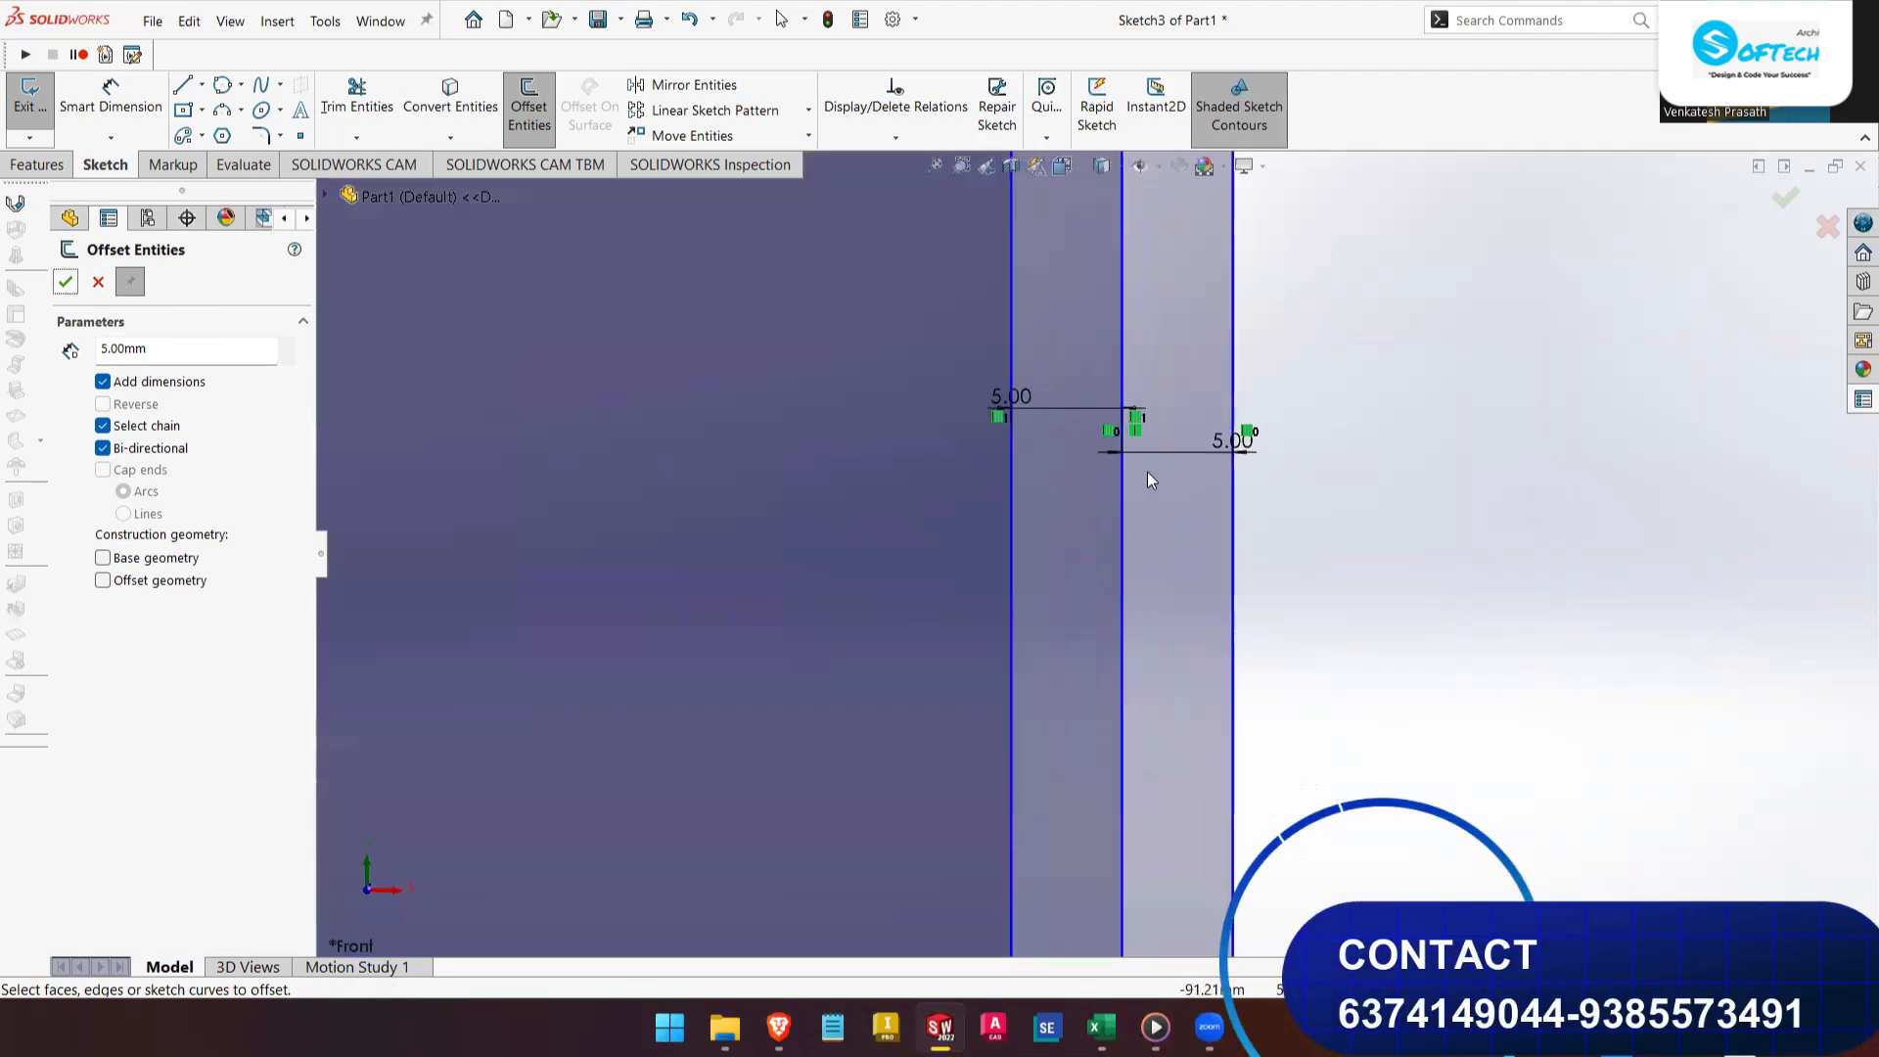
{"action": "scroll", "coordinate": [1033, 425], "scroll_direction": "up", "scroll_amount": 2}
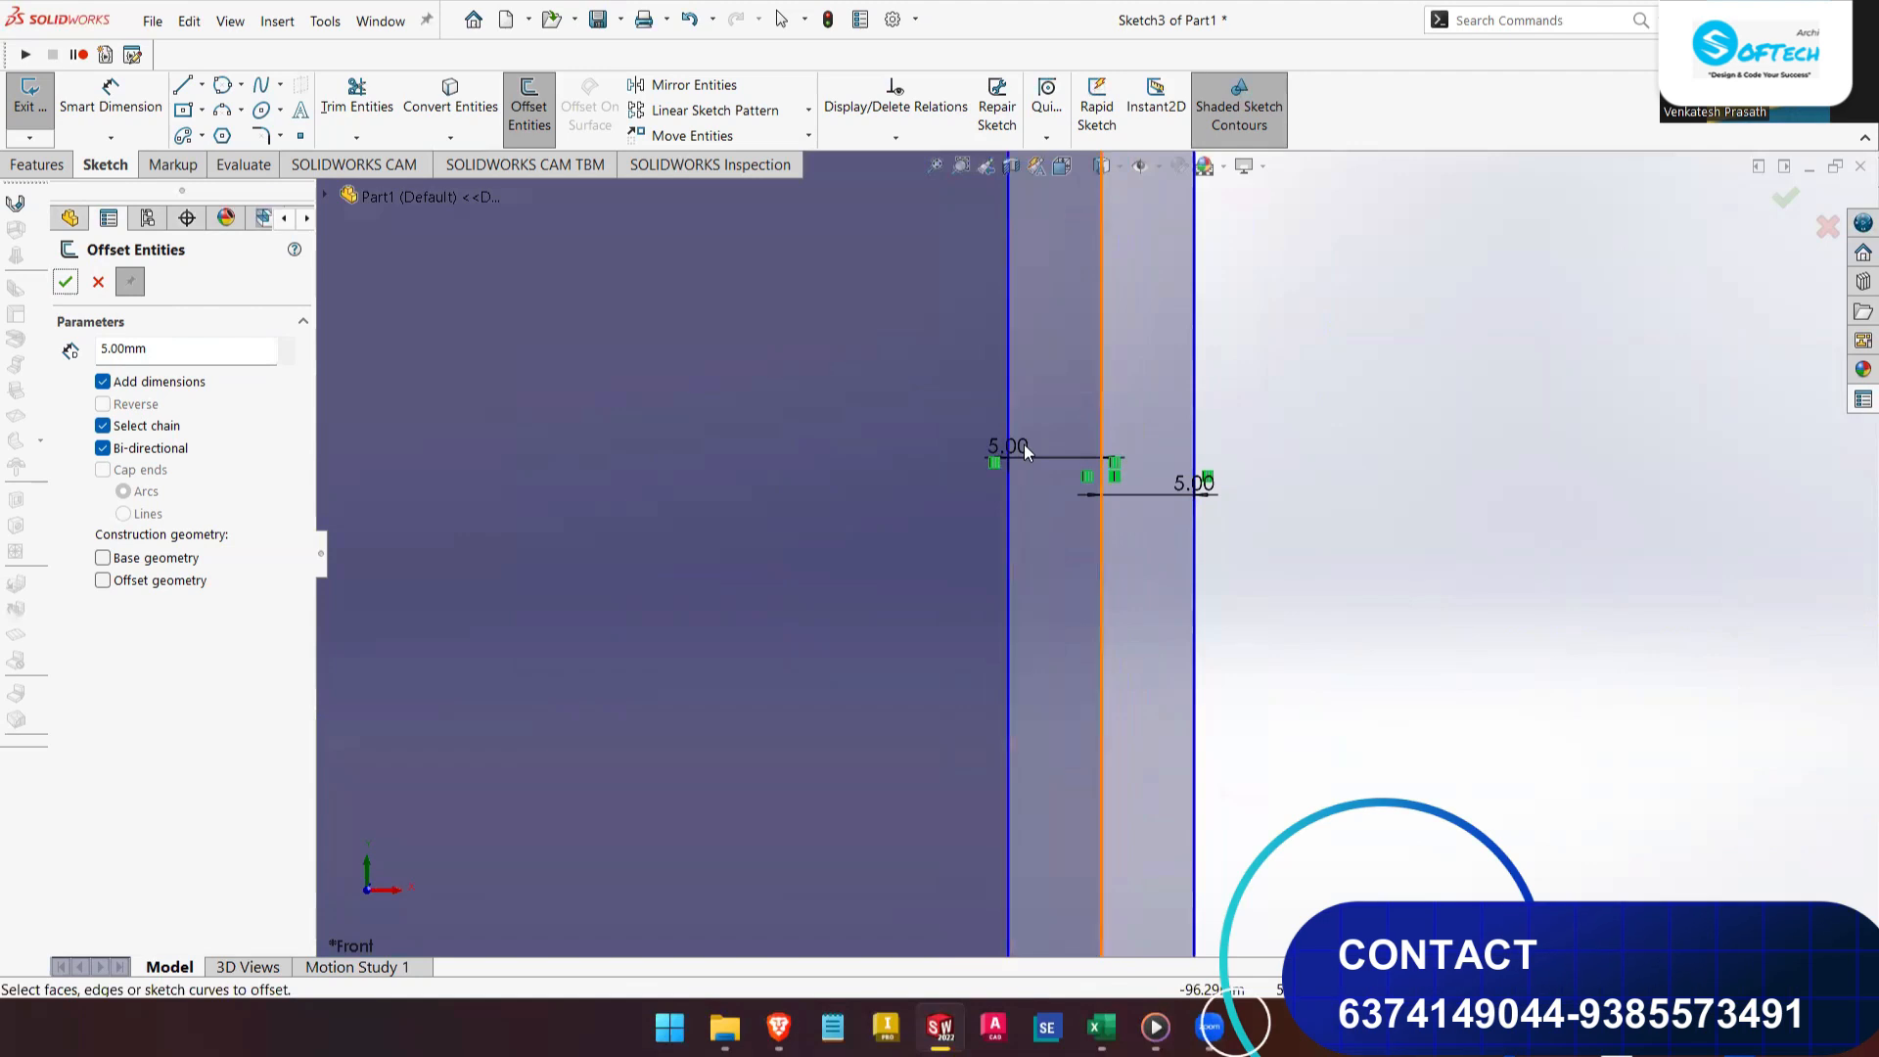
{"action": "scroll", "coordinate": [1173, 470], "scroll_direction": "down", "scroll_amount": 4}
{"action": "left_click", "coordinate": [1421, 569]}
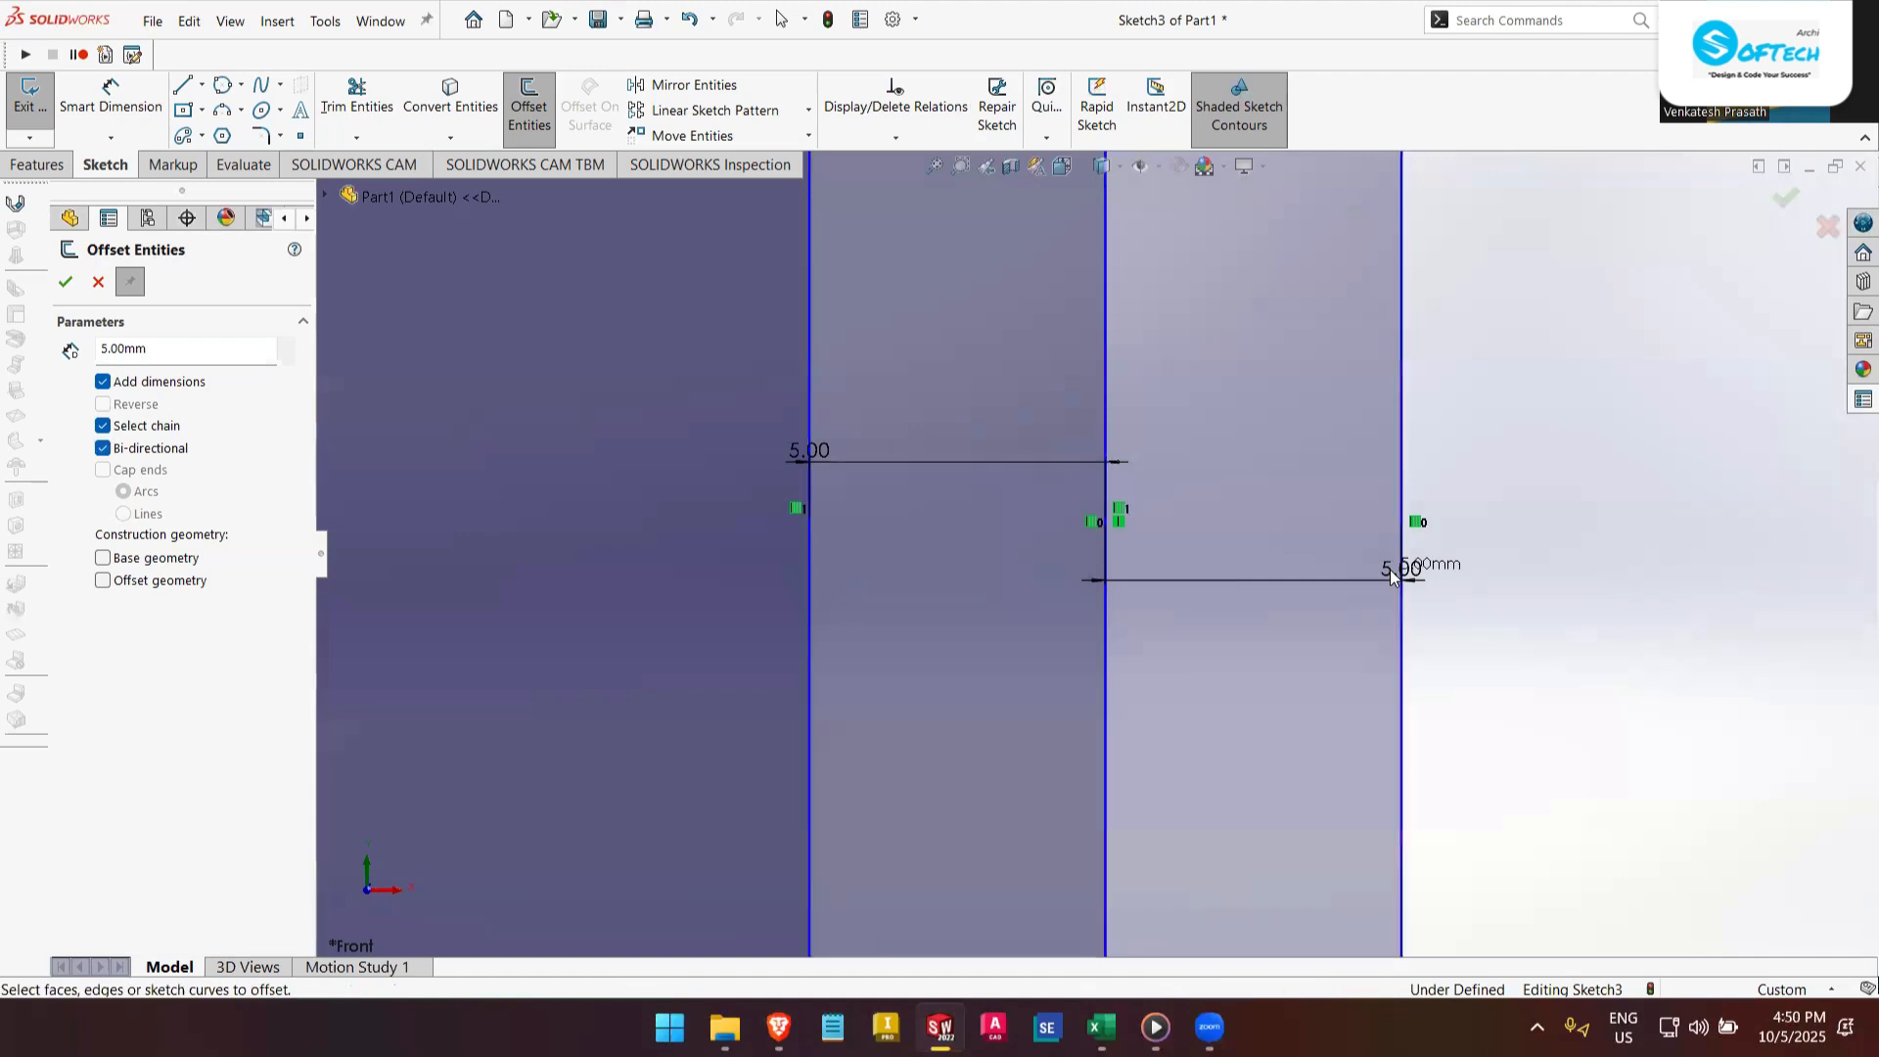
{"action": "key", "text": "Escape"}
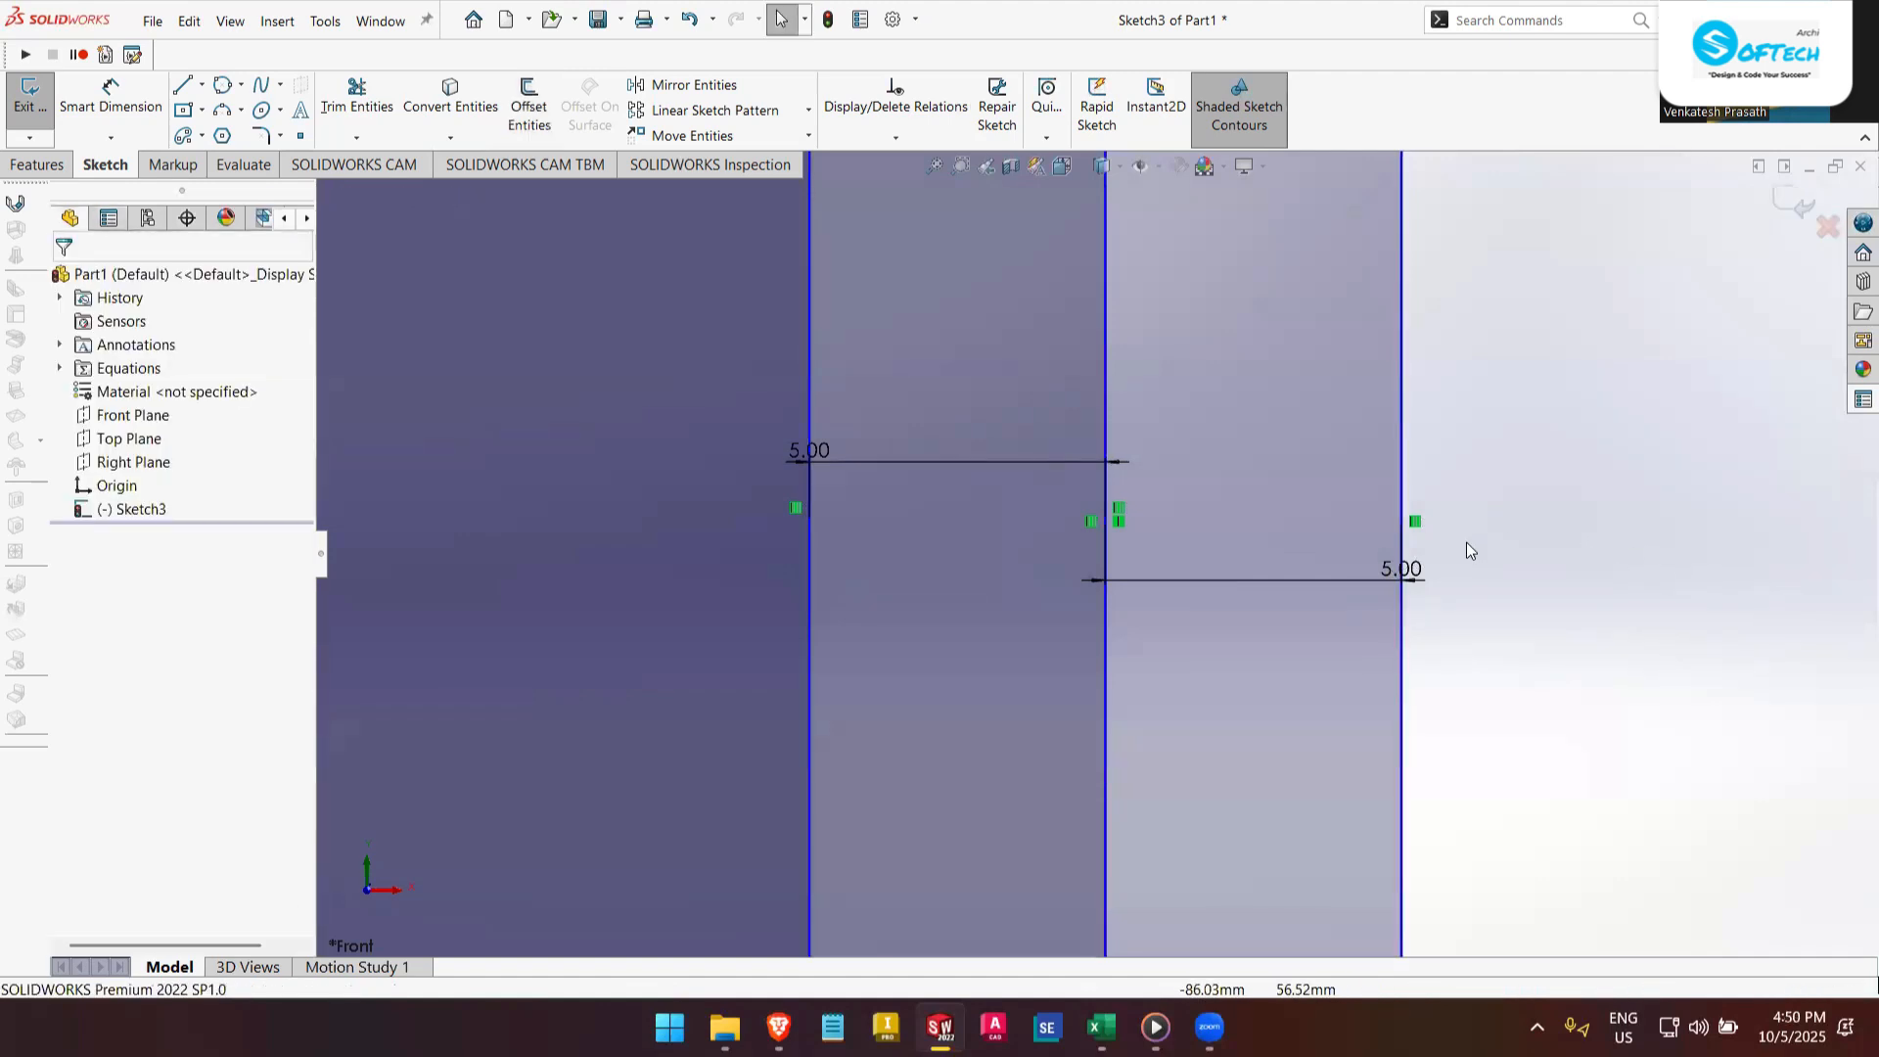
{"action": "double_click", "coordinate": [1419, 572]}
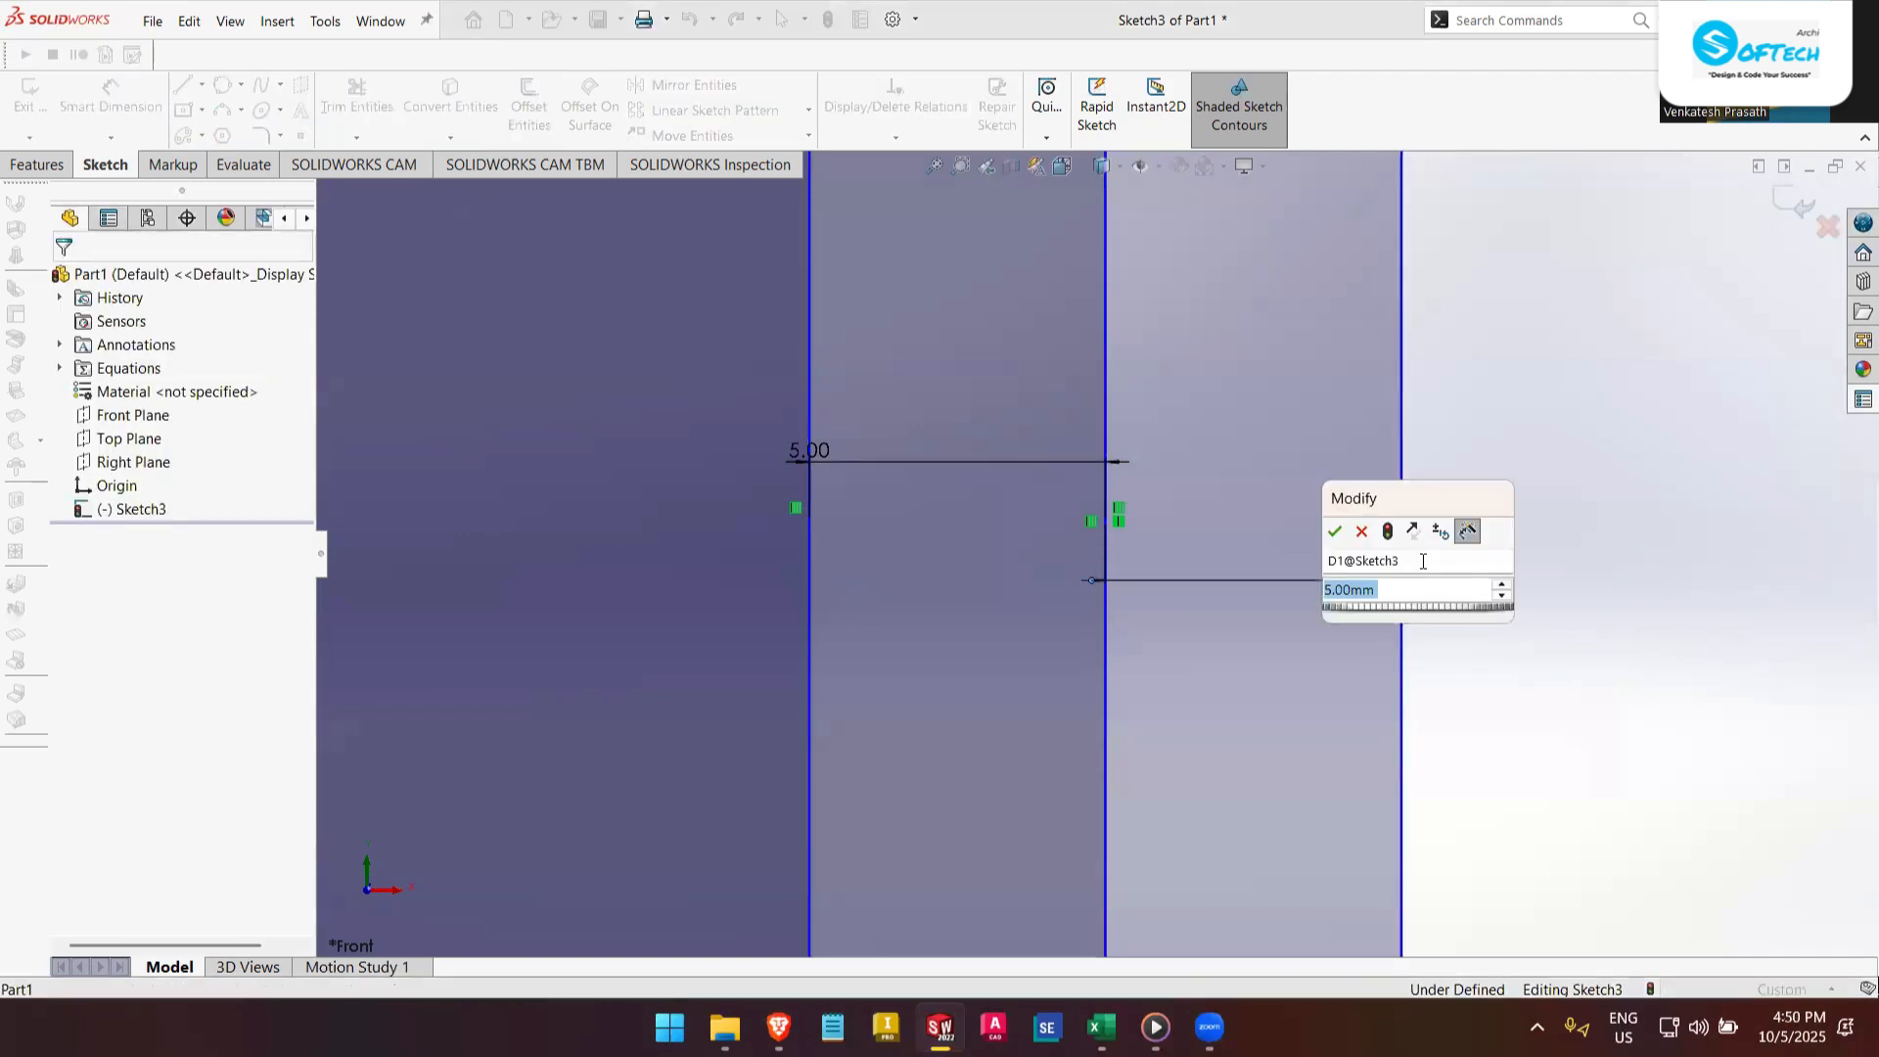
{"action": "type", "text": "6"}
{"action": "key", "text": "Return"}
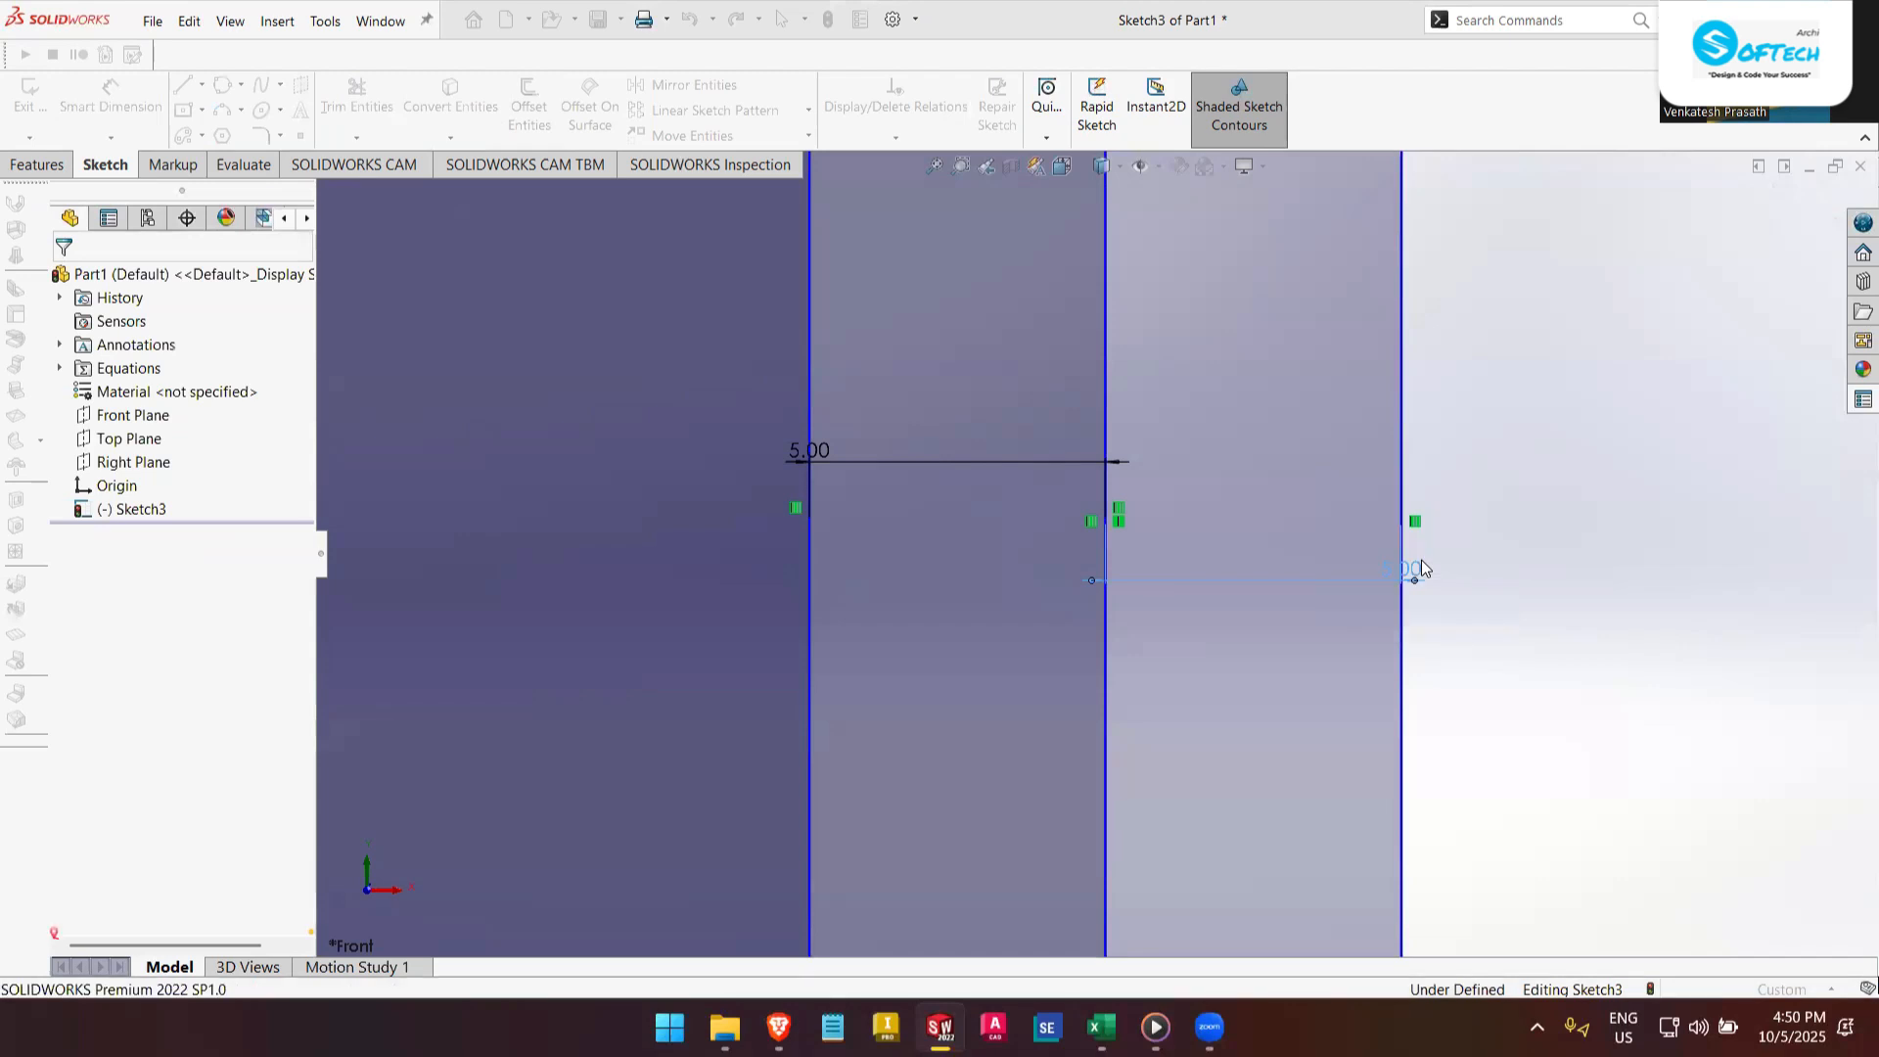
- Power-trim away all lines of the three nested rectangles, leaving only the center point
{"action": "scroll", "coordinate": [1580, 620], "scroll_direction": "up", "scroll_amount": 3}
{"action": "key", "text": "f"}
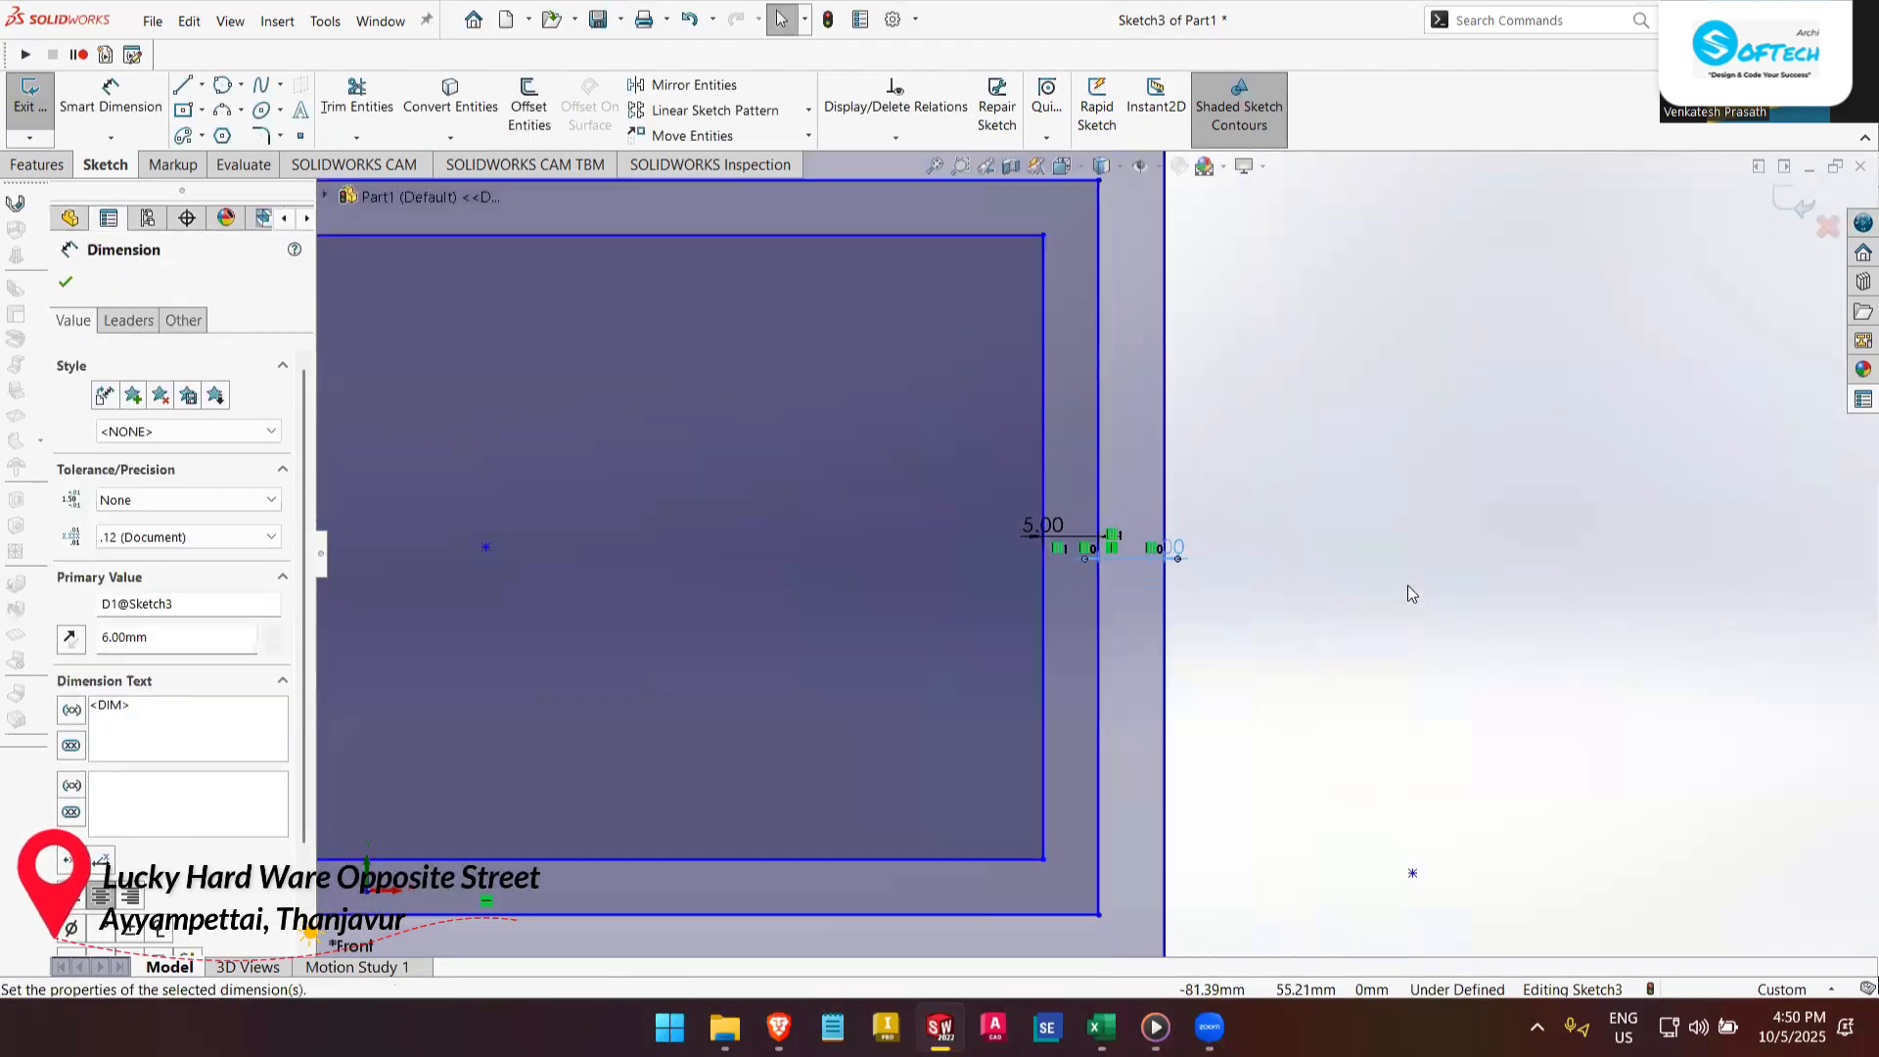
{"action": "left_click", "coordinate": [357, 103]}
{"action": "mouse_move", "coordinate": [1526, 632]}
{"action": "left_mouse_down"}
{"action": "mouse_move", "coordinate": [1295, 620]}
{"action": "mouse_move", "coordinate": [1027, 495]}
{"action": "mouse_move", "coordinate": [900, 299]}
{"action": "mouse_move", "coordinate": [419, 431]}
{"action": "mouse_move", "coordinate": [385, 621]}
{"action": "mouse_move", "coordinate": [591, 810]}
{"action": "mouse_move", "coordinate": [947, 805]}
{"action": "left_mouse_up"}
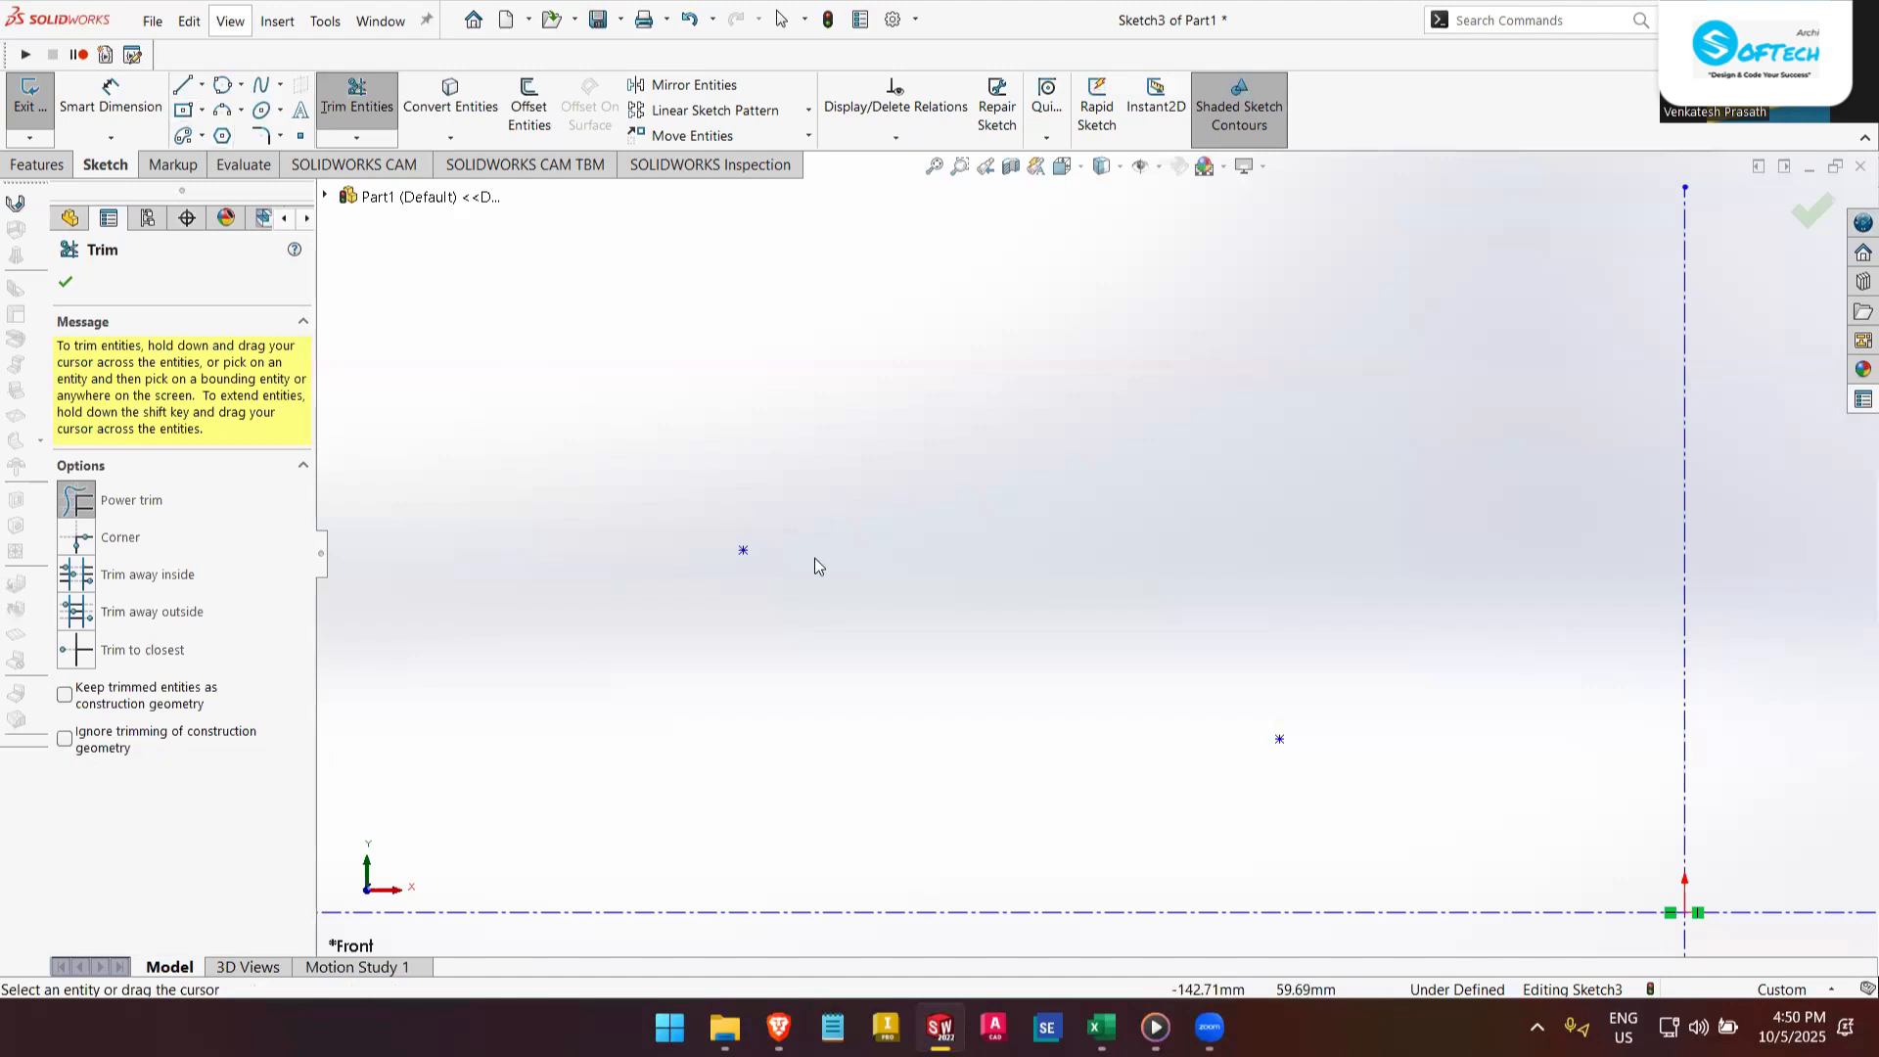
- Sketch a new center rectangle in the upper-left quadrant, between the leftover center point and the vertical centerline
{"action": "left_click", "coordinate": [185, 113]}
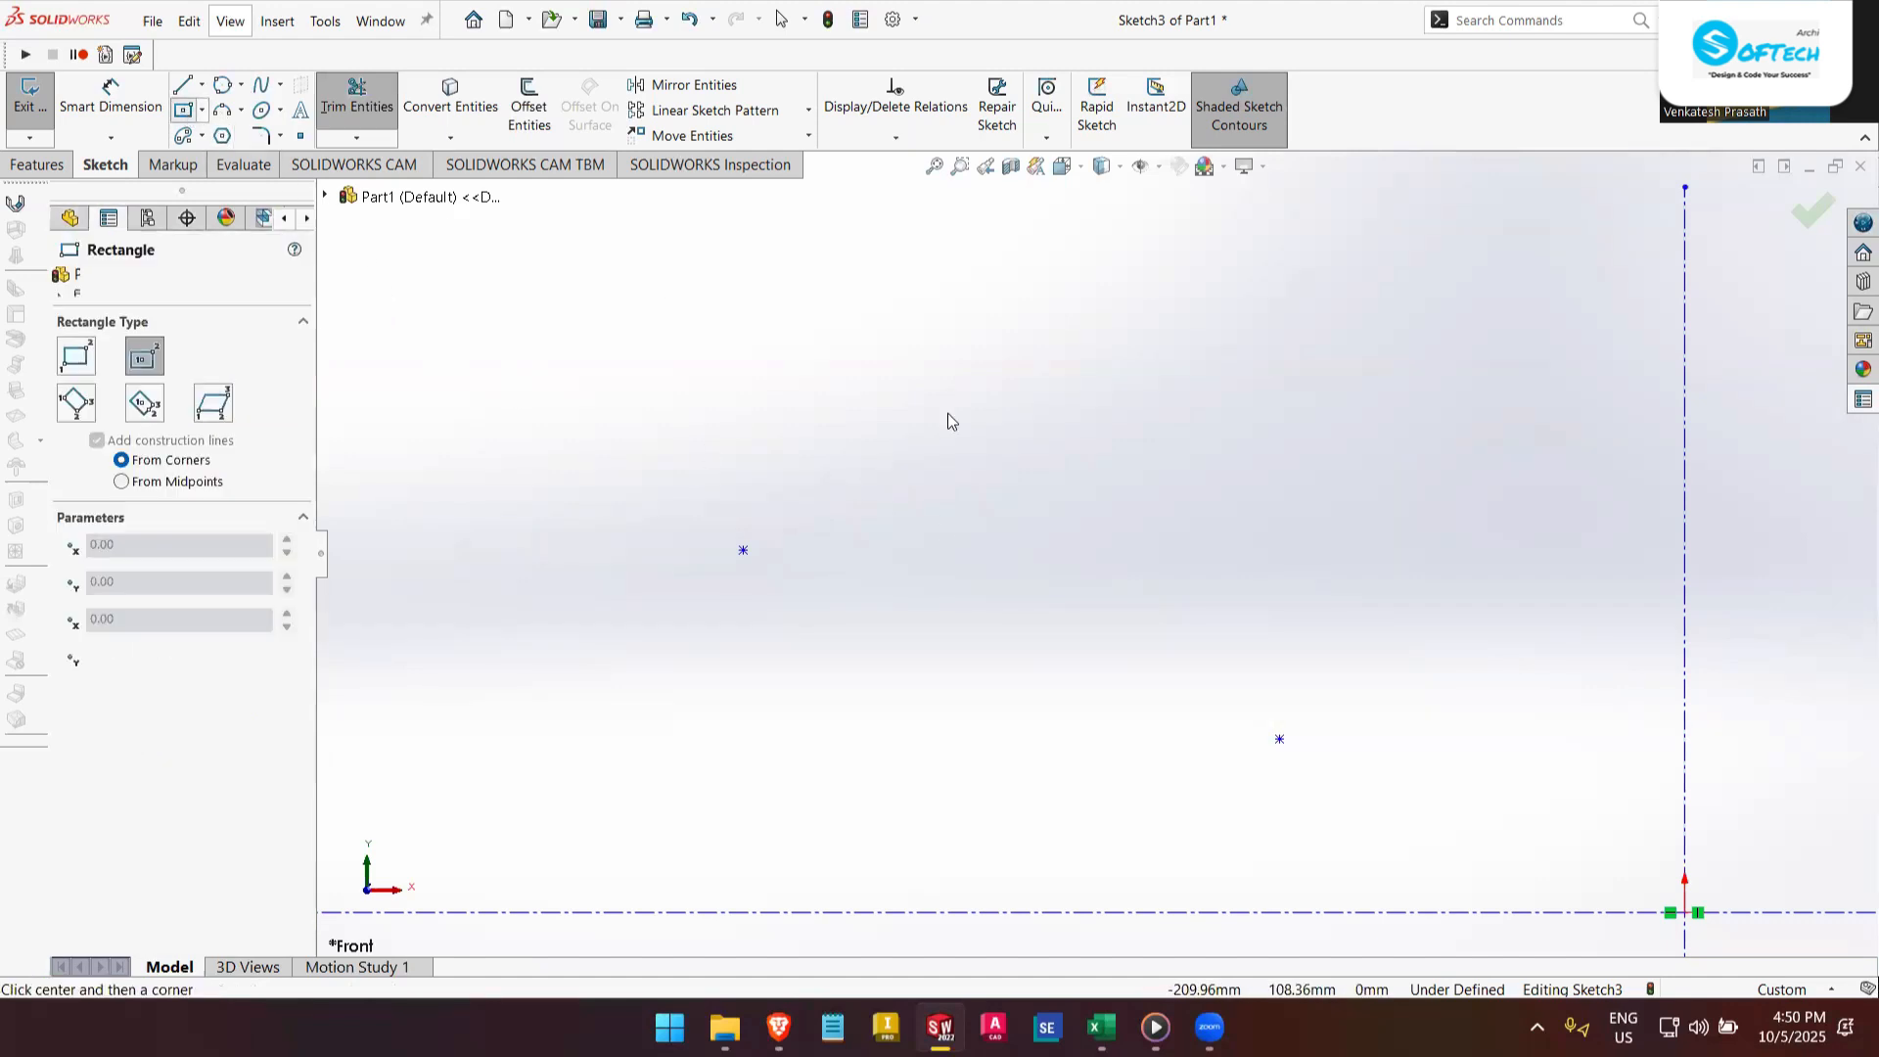
{"action": "left_click", "coordinate": [994, 441]}
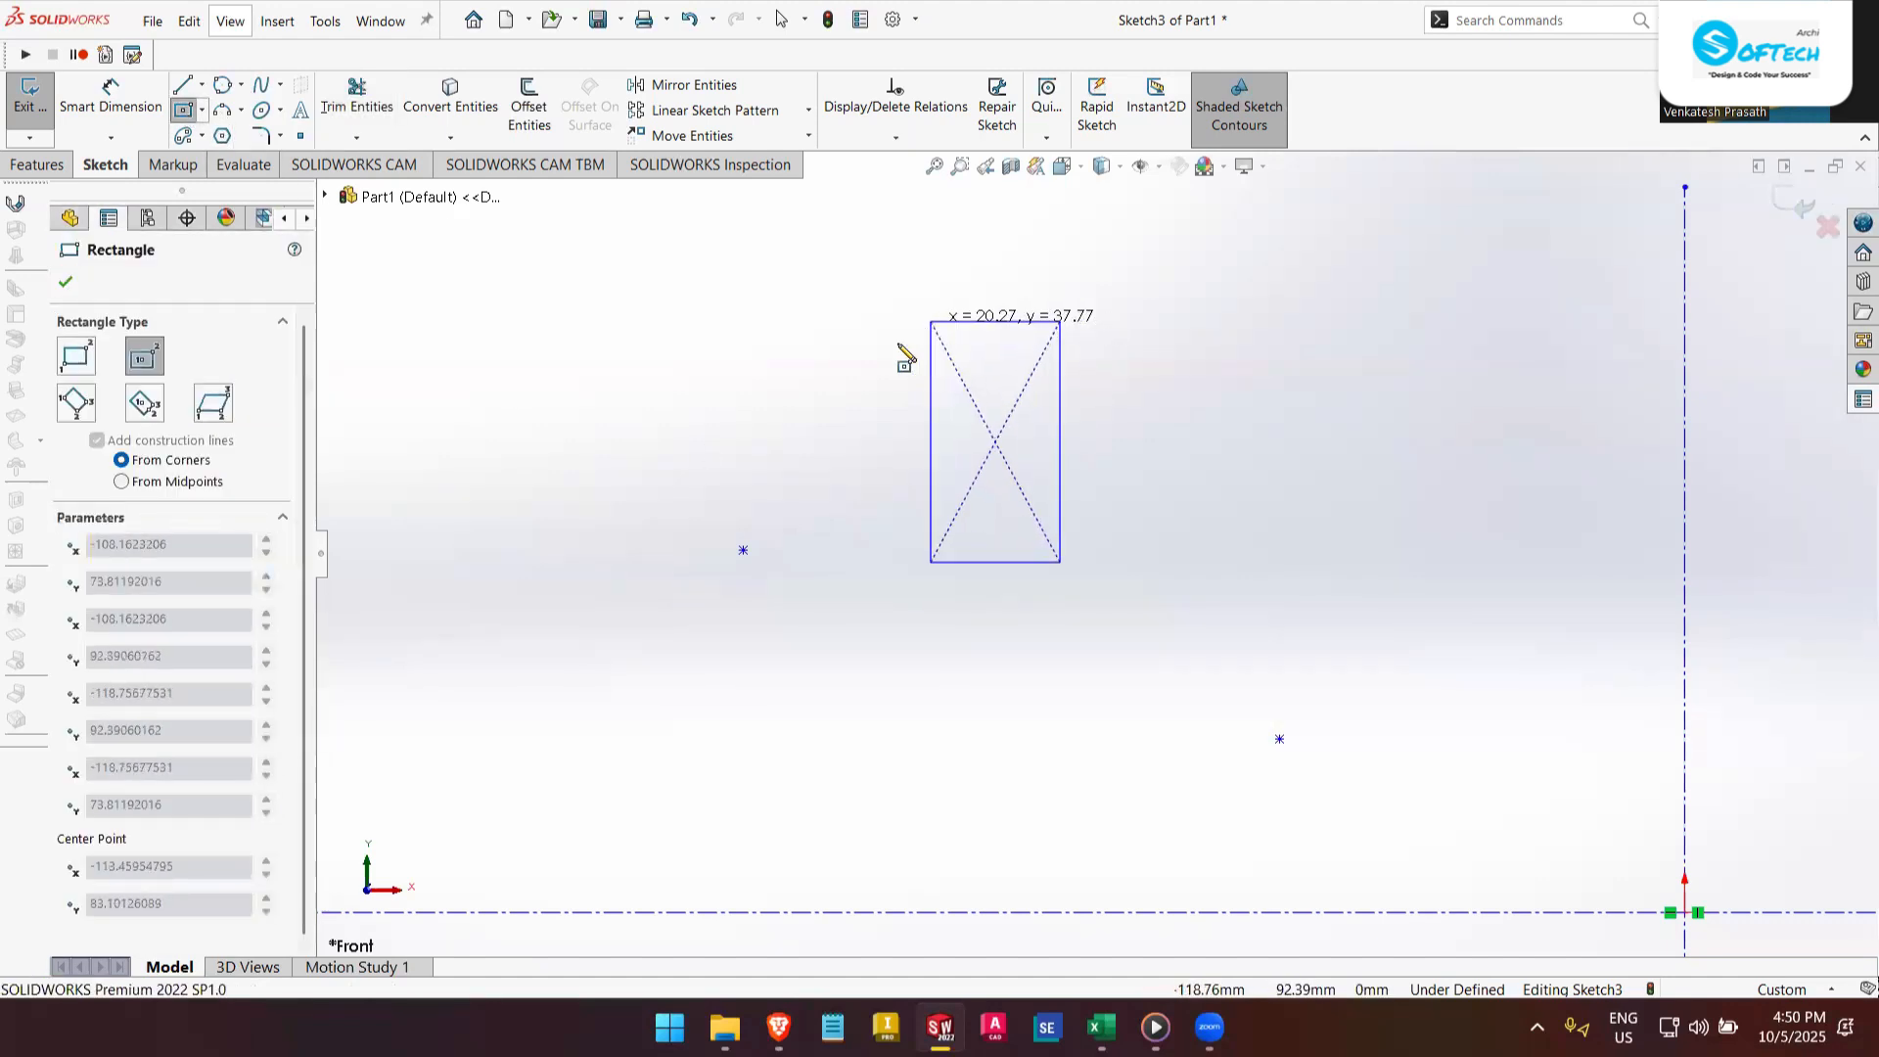
{"action": "left_click", "coordinate": [838, 336]}
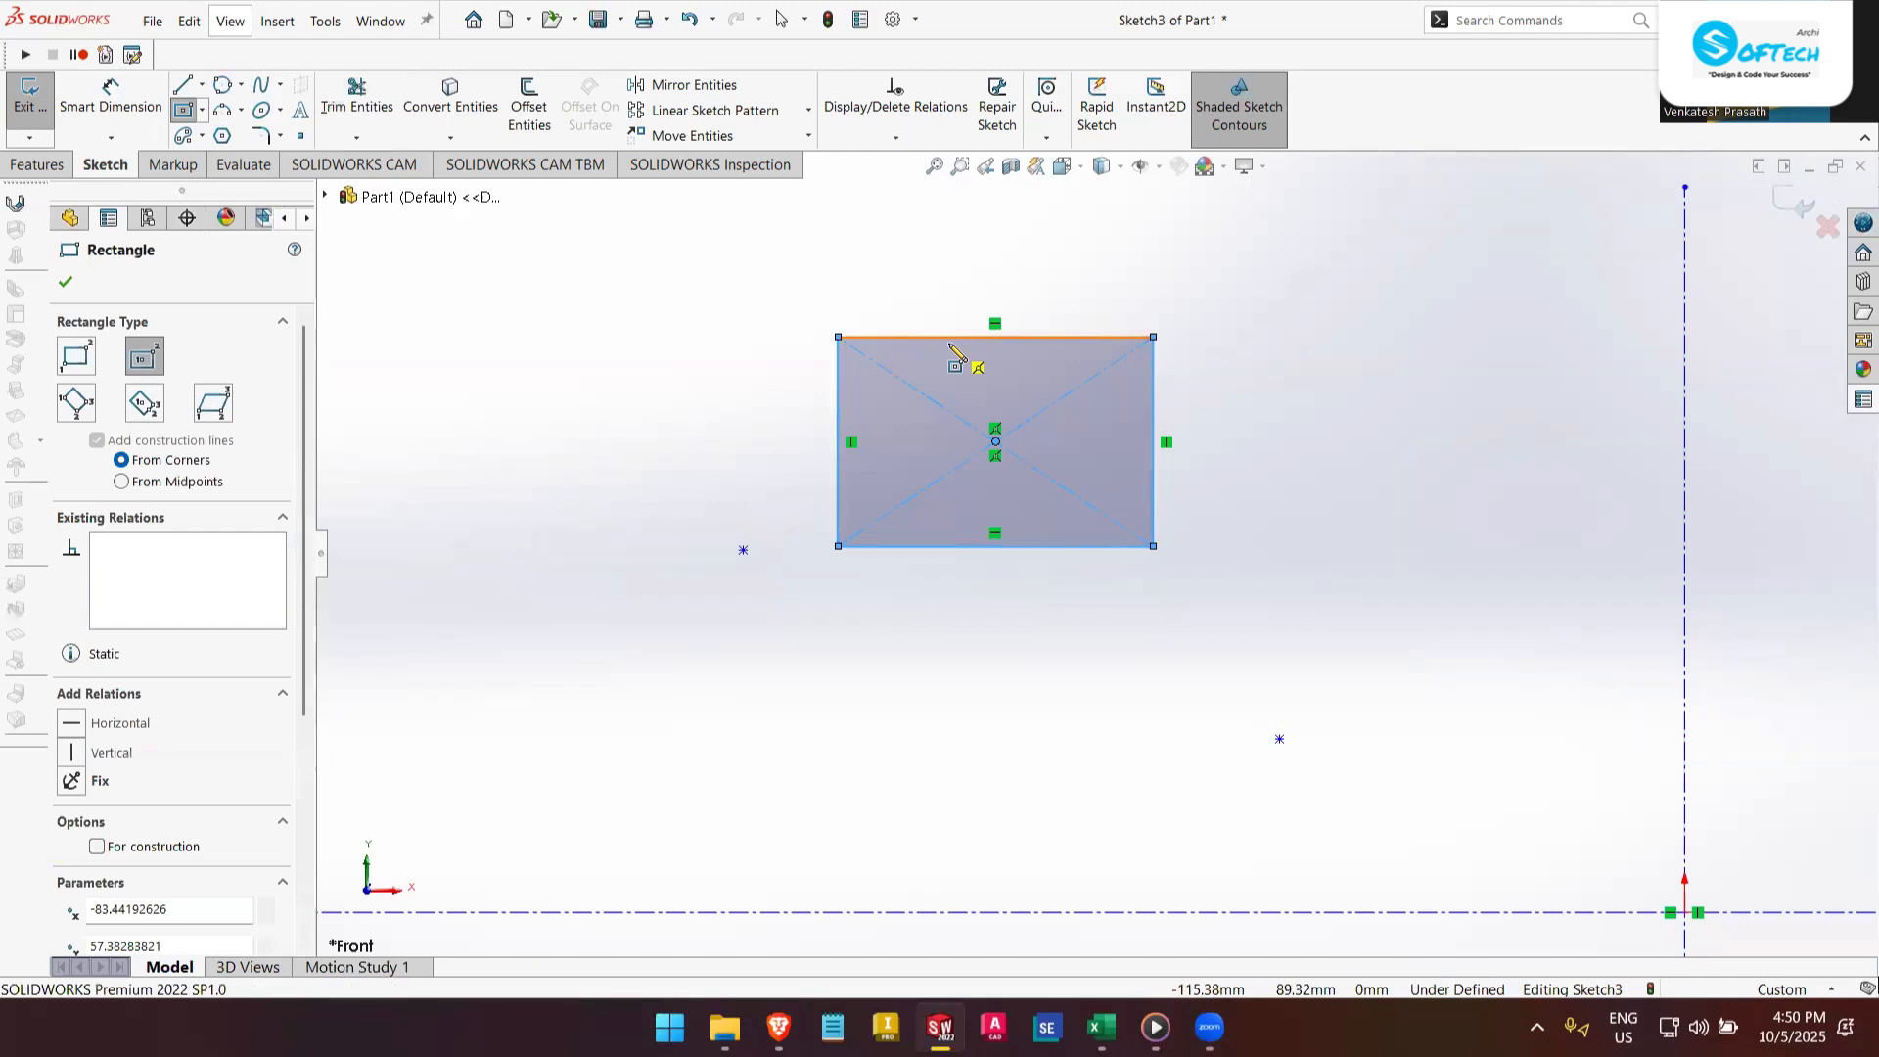
{"action": "key", "text": "Escape"}
- Mirror the whole center rectangle, including its diagonals and center point, about the vertical centerline as a copy
{"action": "scroll", "coordinate": [1169, 462], "scroll_direction": "up", "scroll_amount": 5}
{"action": "scroll", "coordinate": [1240, 507], "scroll_direction": "down", "scroll_amount": 5}
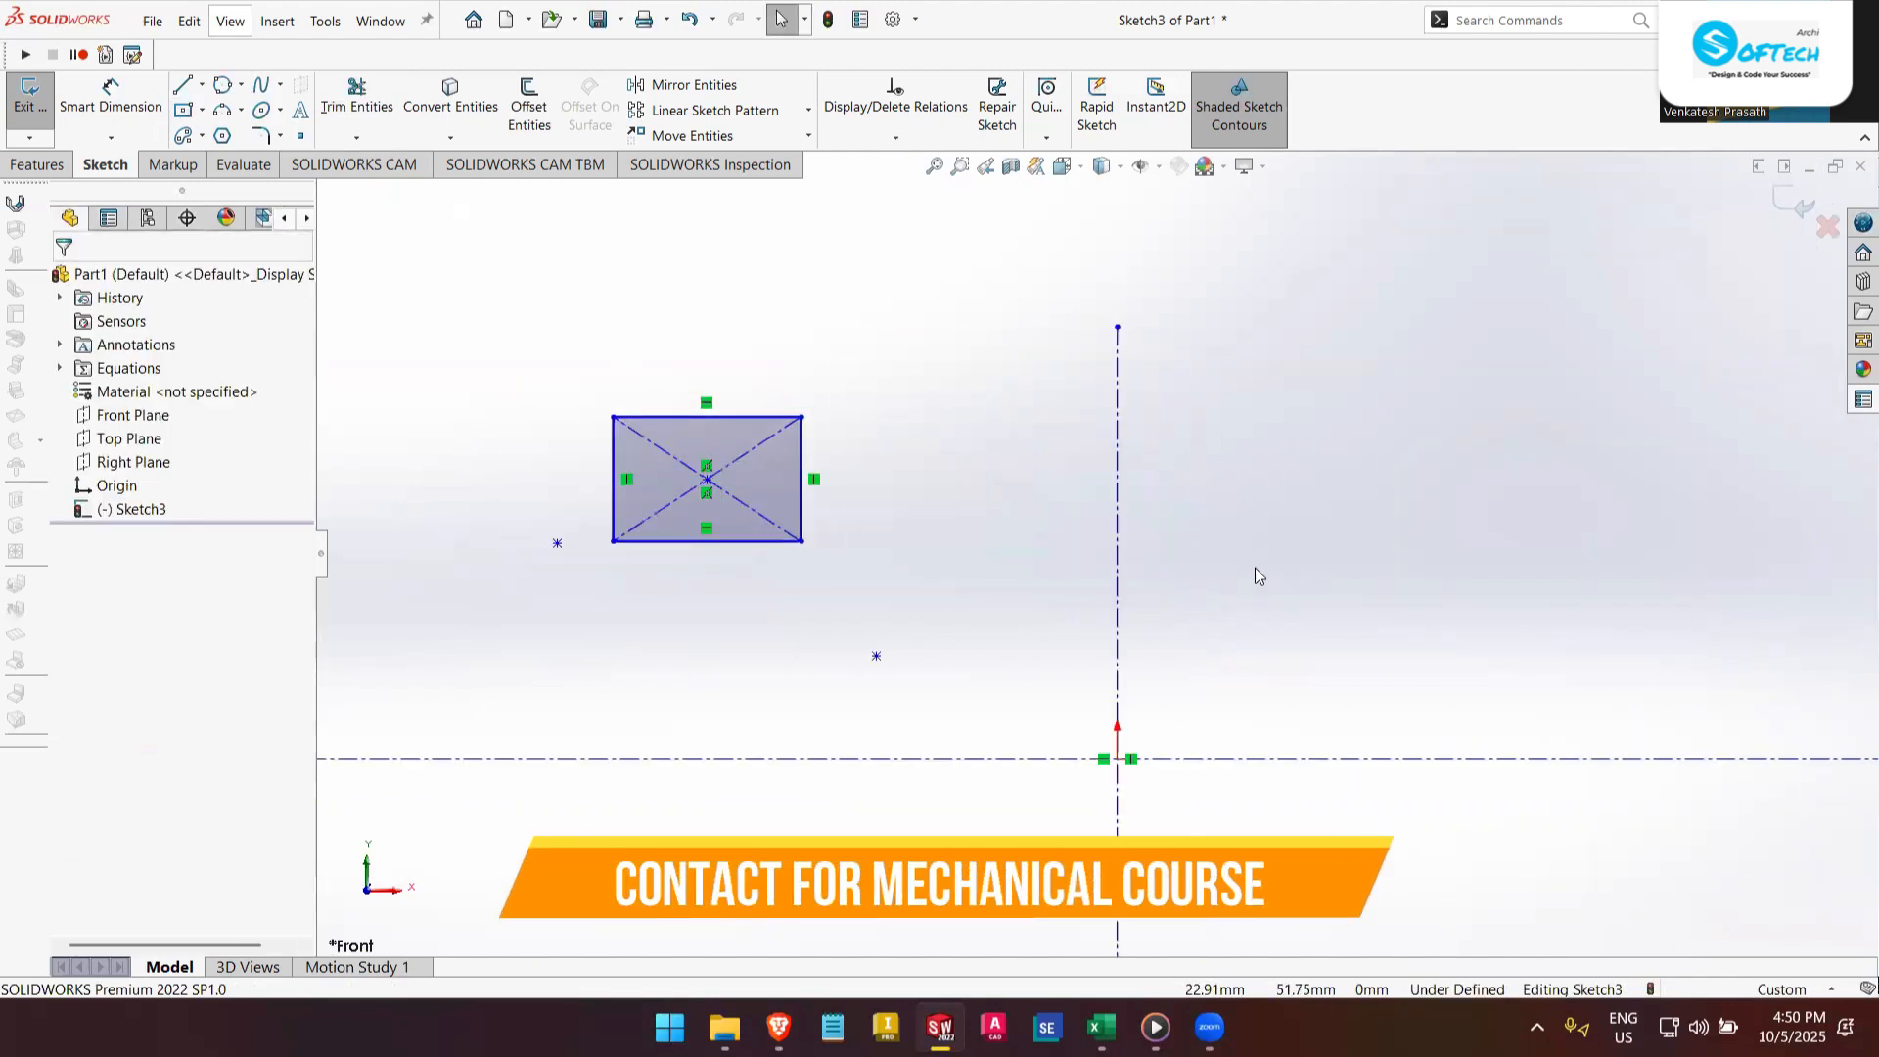
{"action": "scroll", "coordinate": [1255, 575], "scroll_direction": "down", "scroll_amount": 3}
{"action": "scroll", "coordinate": [1233, 564], "scroll_direction": "up", "scroll_amount": 1}
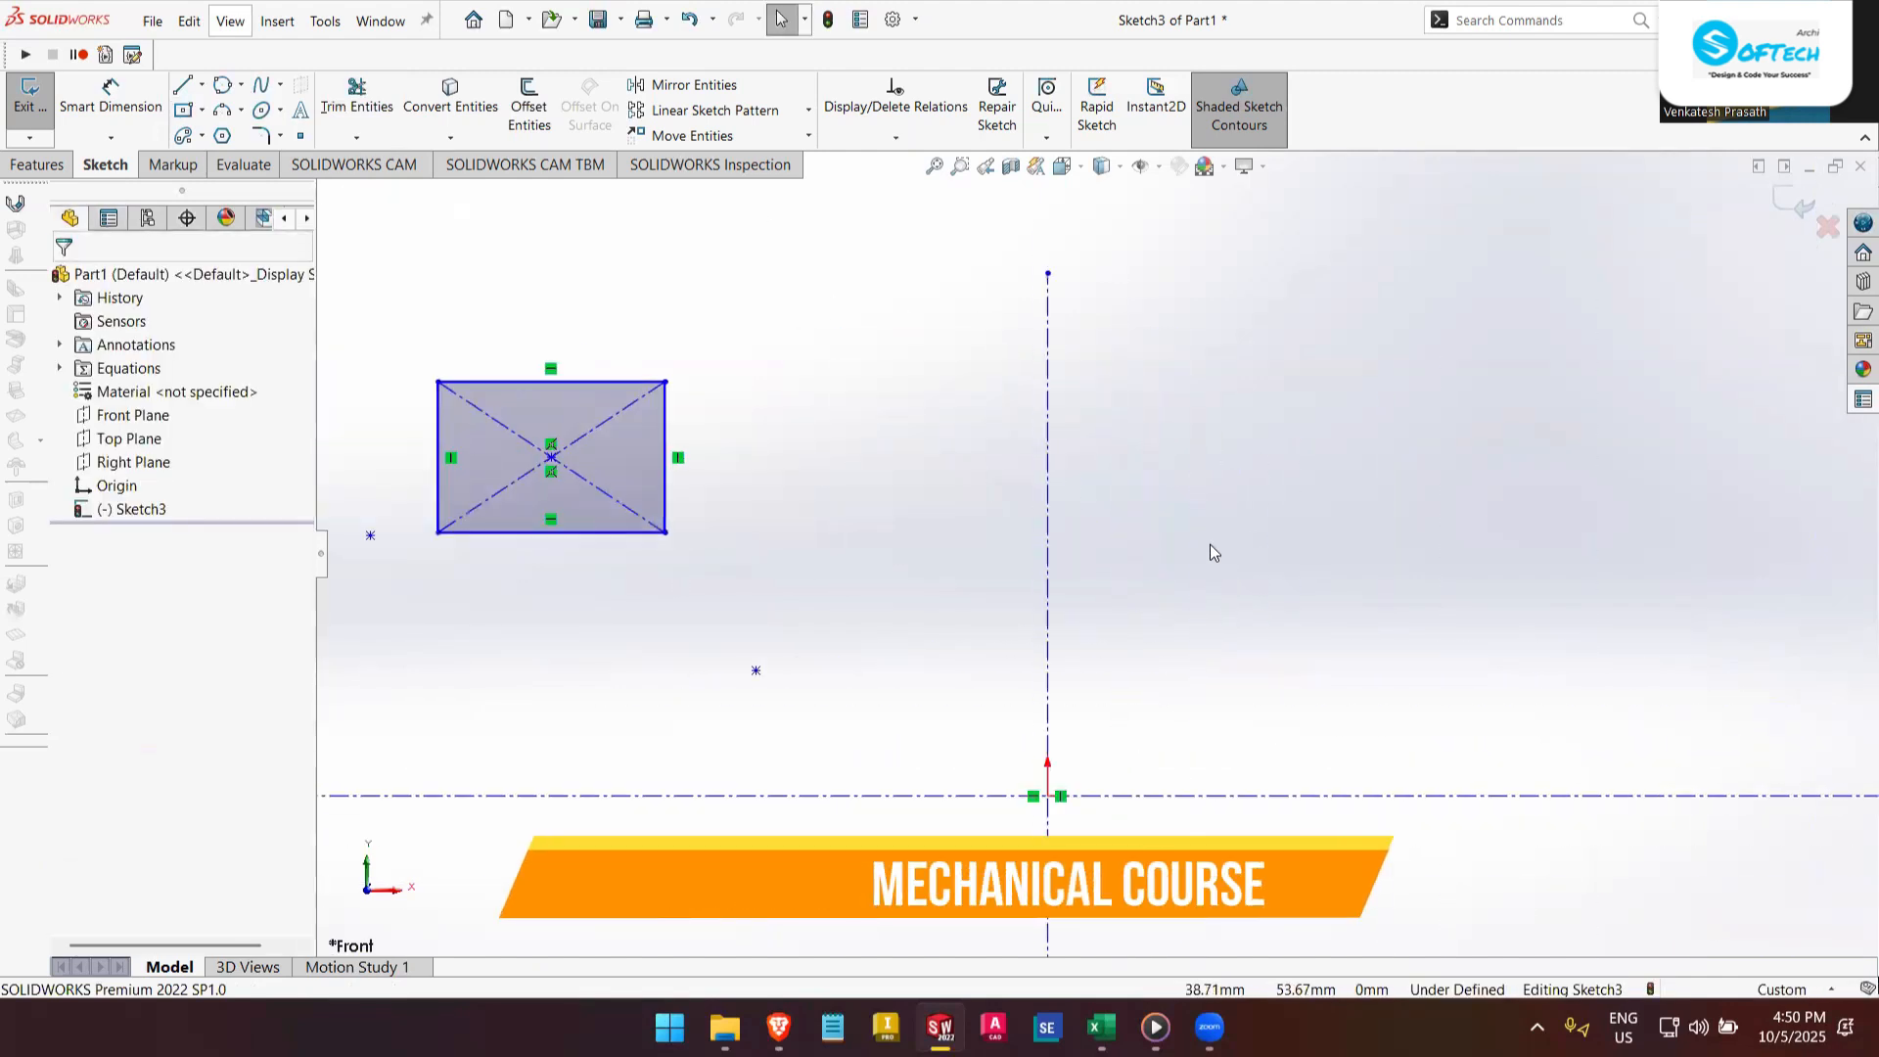
{"action": "left_click", "coordinate": [699, 86]}
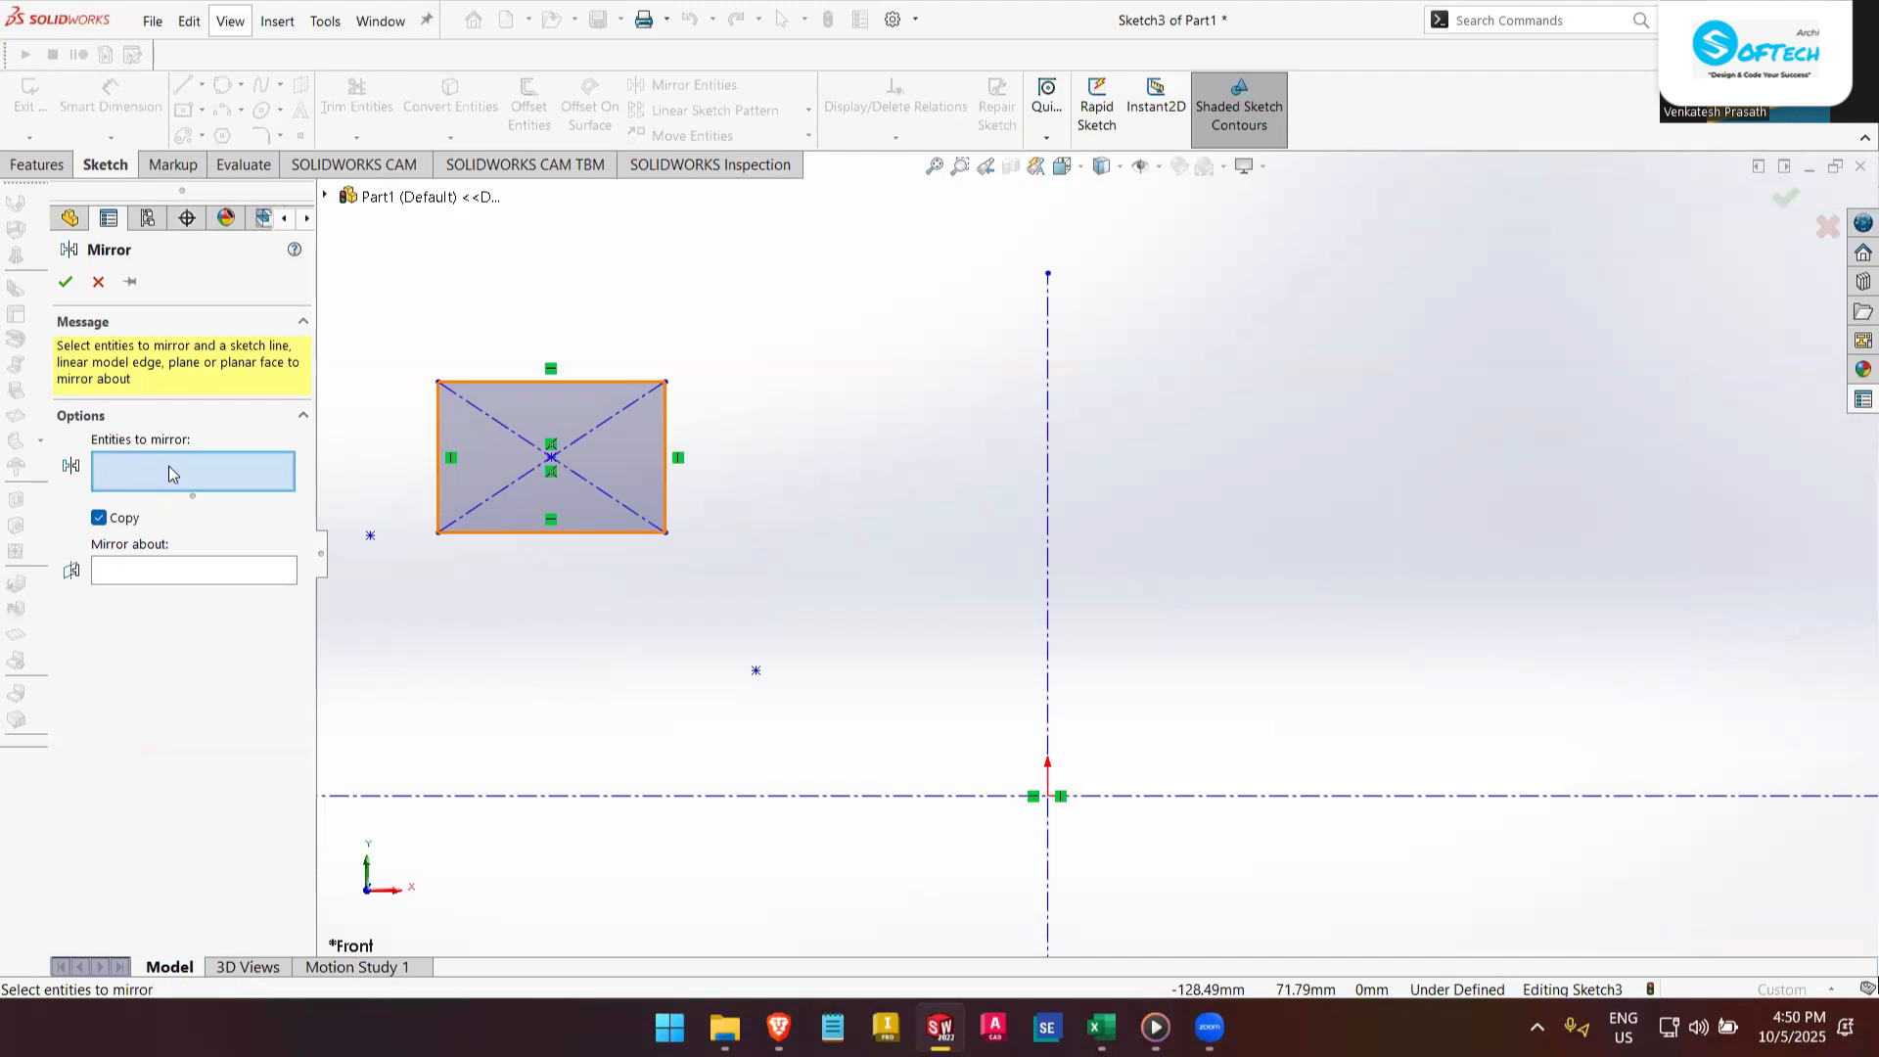
{"action": "mouse_move", "coordinate": [704, 556]}
{"action": "left_mouse_down"}
{"action": "mouse_move", "coordinate": [470, 549]}
{"action": "mouse_move", "coordinate": [407, 468]}
{"action": "mouse_move", "coordinate": [424, 352]}
{"action": "mouse_move", "coordinate": [792, 340]}
{"action": "left_mouse_up"}
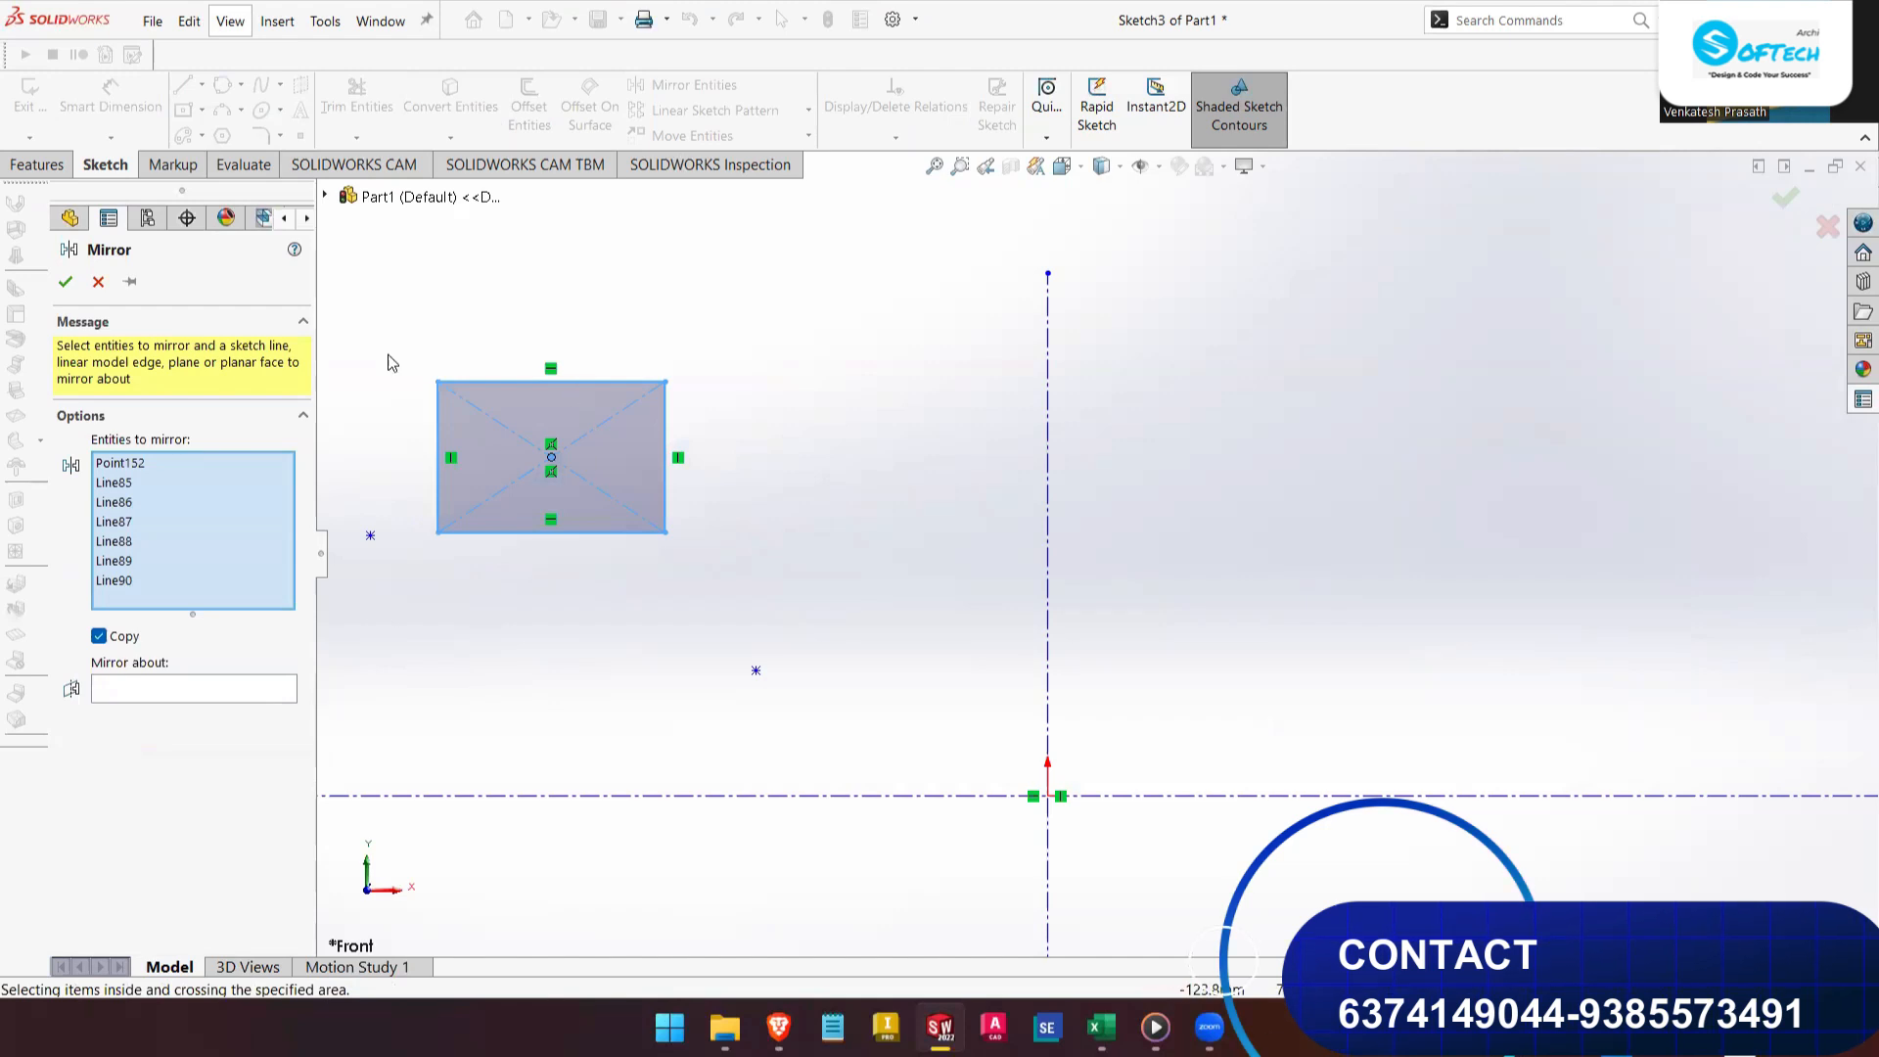
{"action": "left_click", "coordinate": [175, 685]}
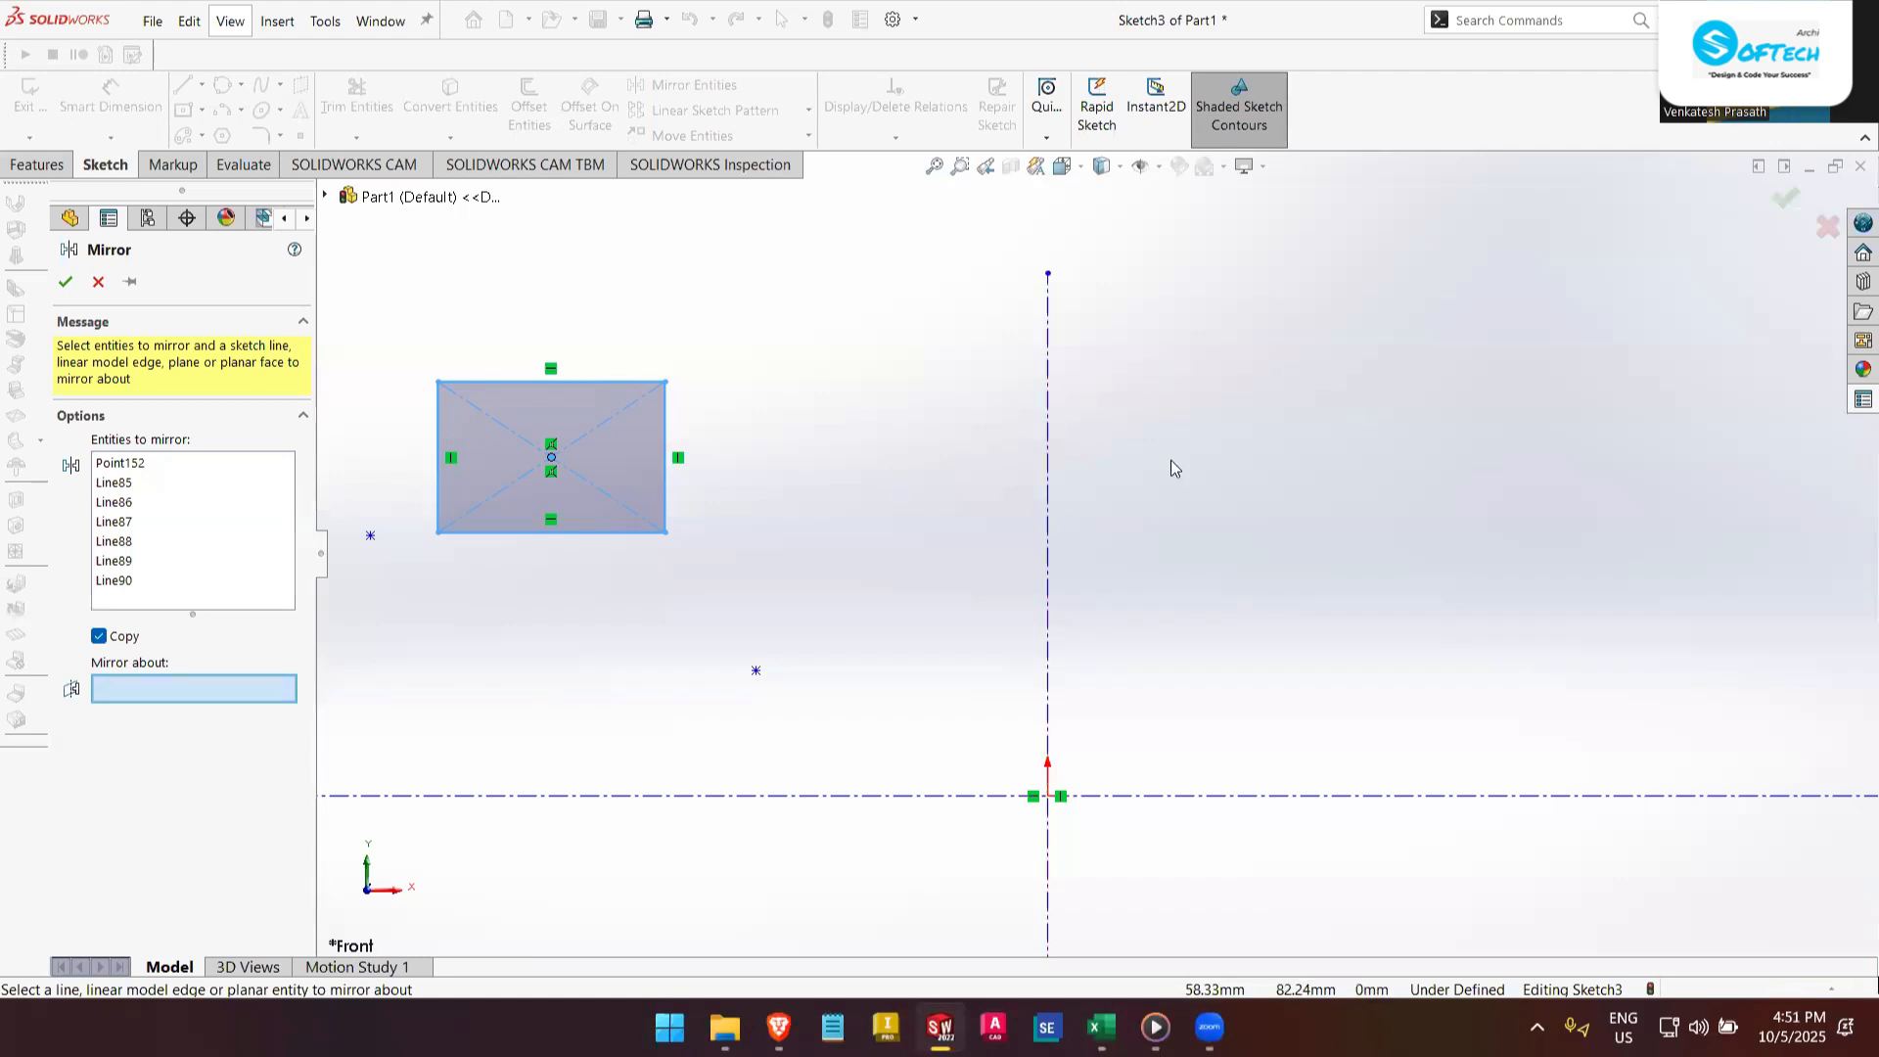
{"action": "left_click", "coordinate": [1057, 502]}
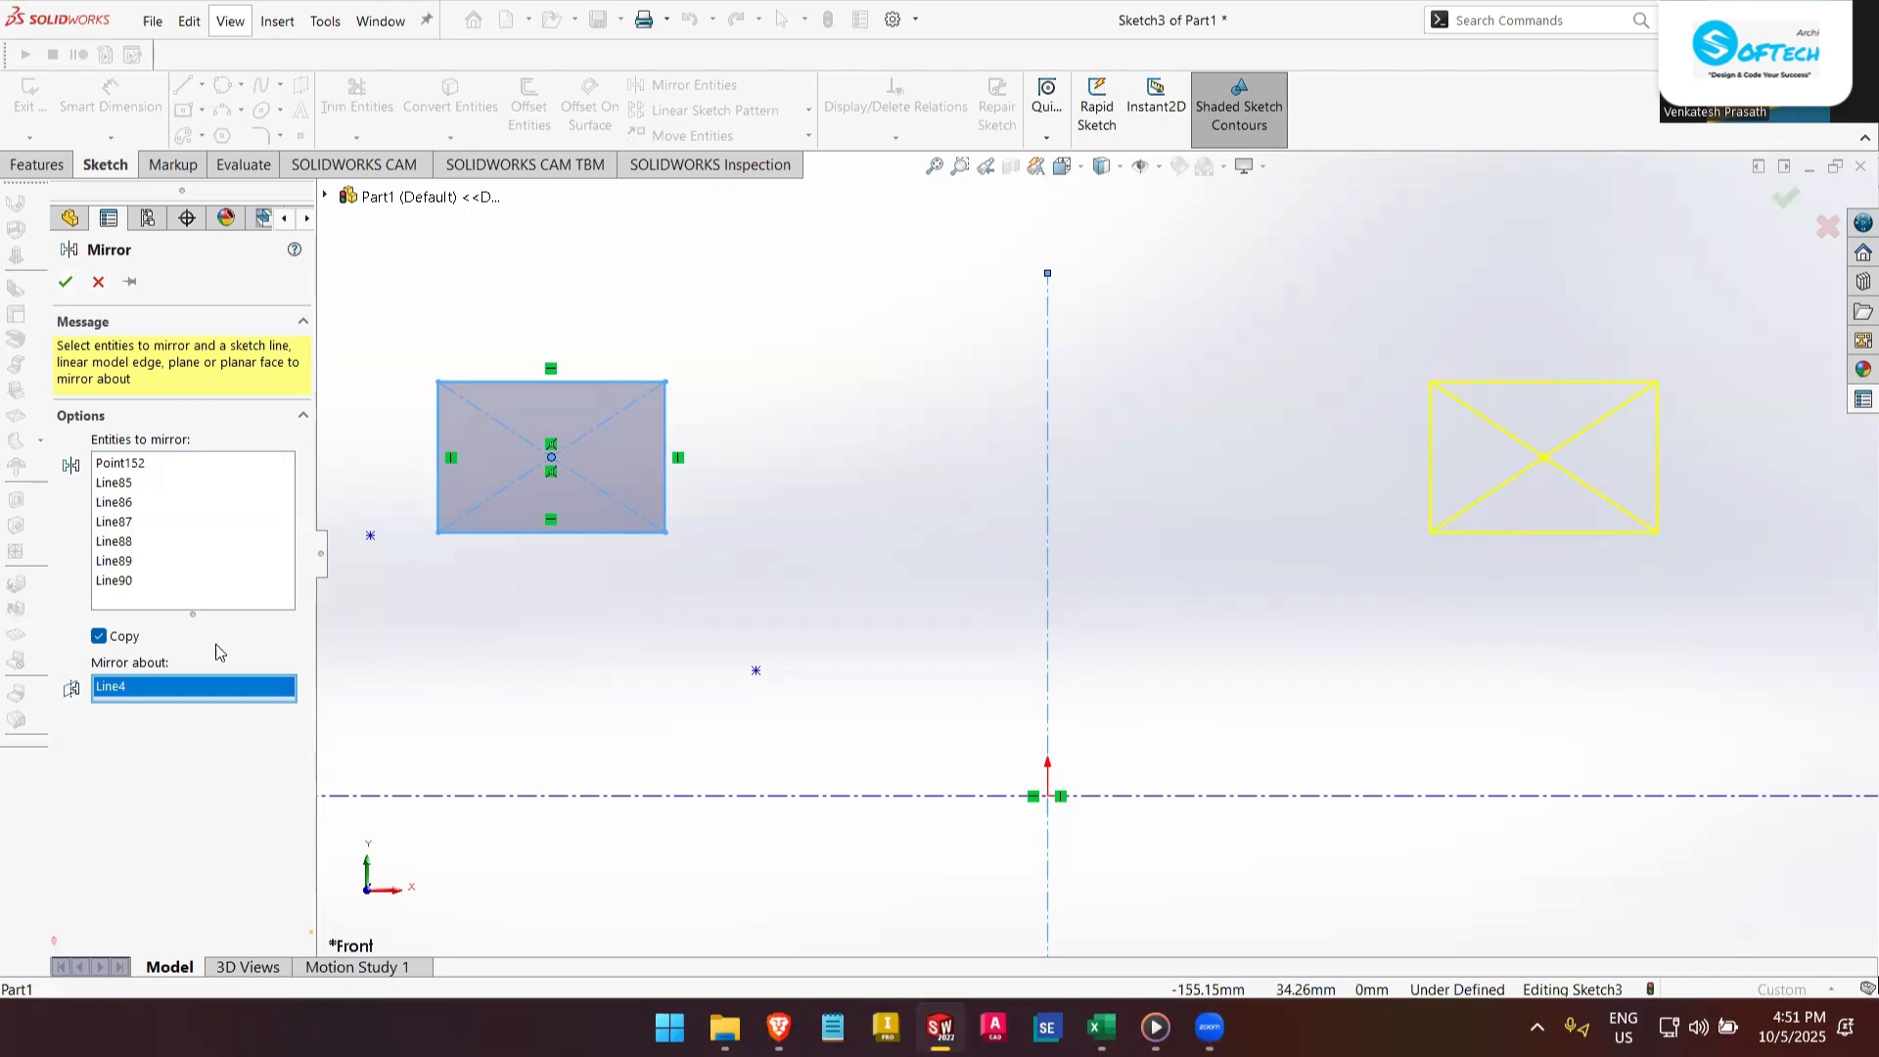
{"action": "left_click", "coordinate": [65, 281]}
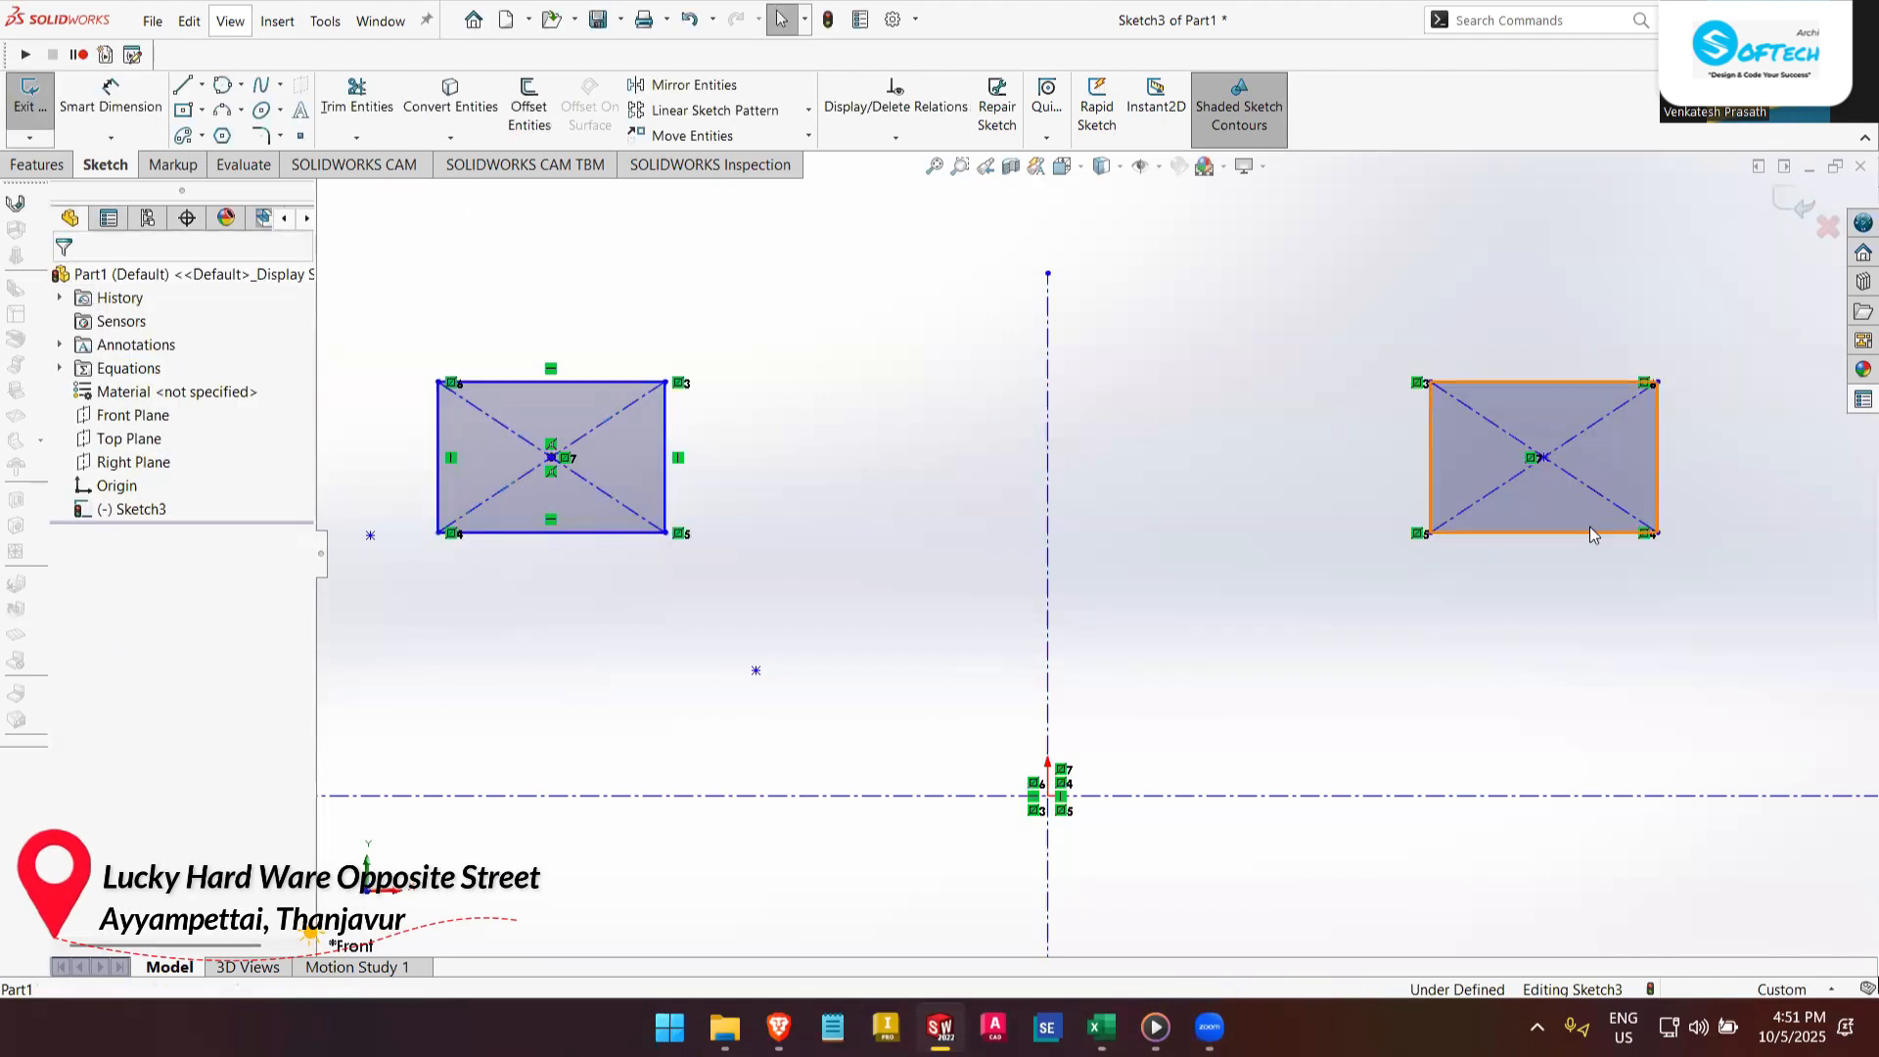
- Mirror the upper-left rectangle with its diagonals and center point about the horizontal centerline as a copy
{"action": "key", "text": "f"}
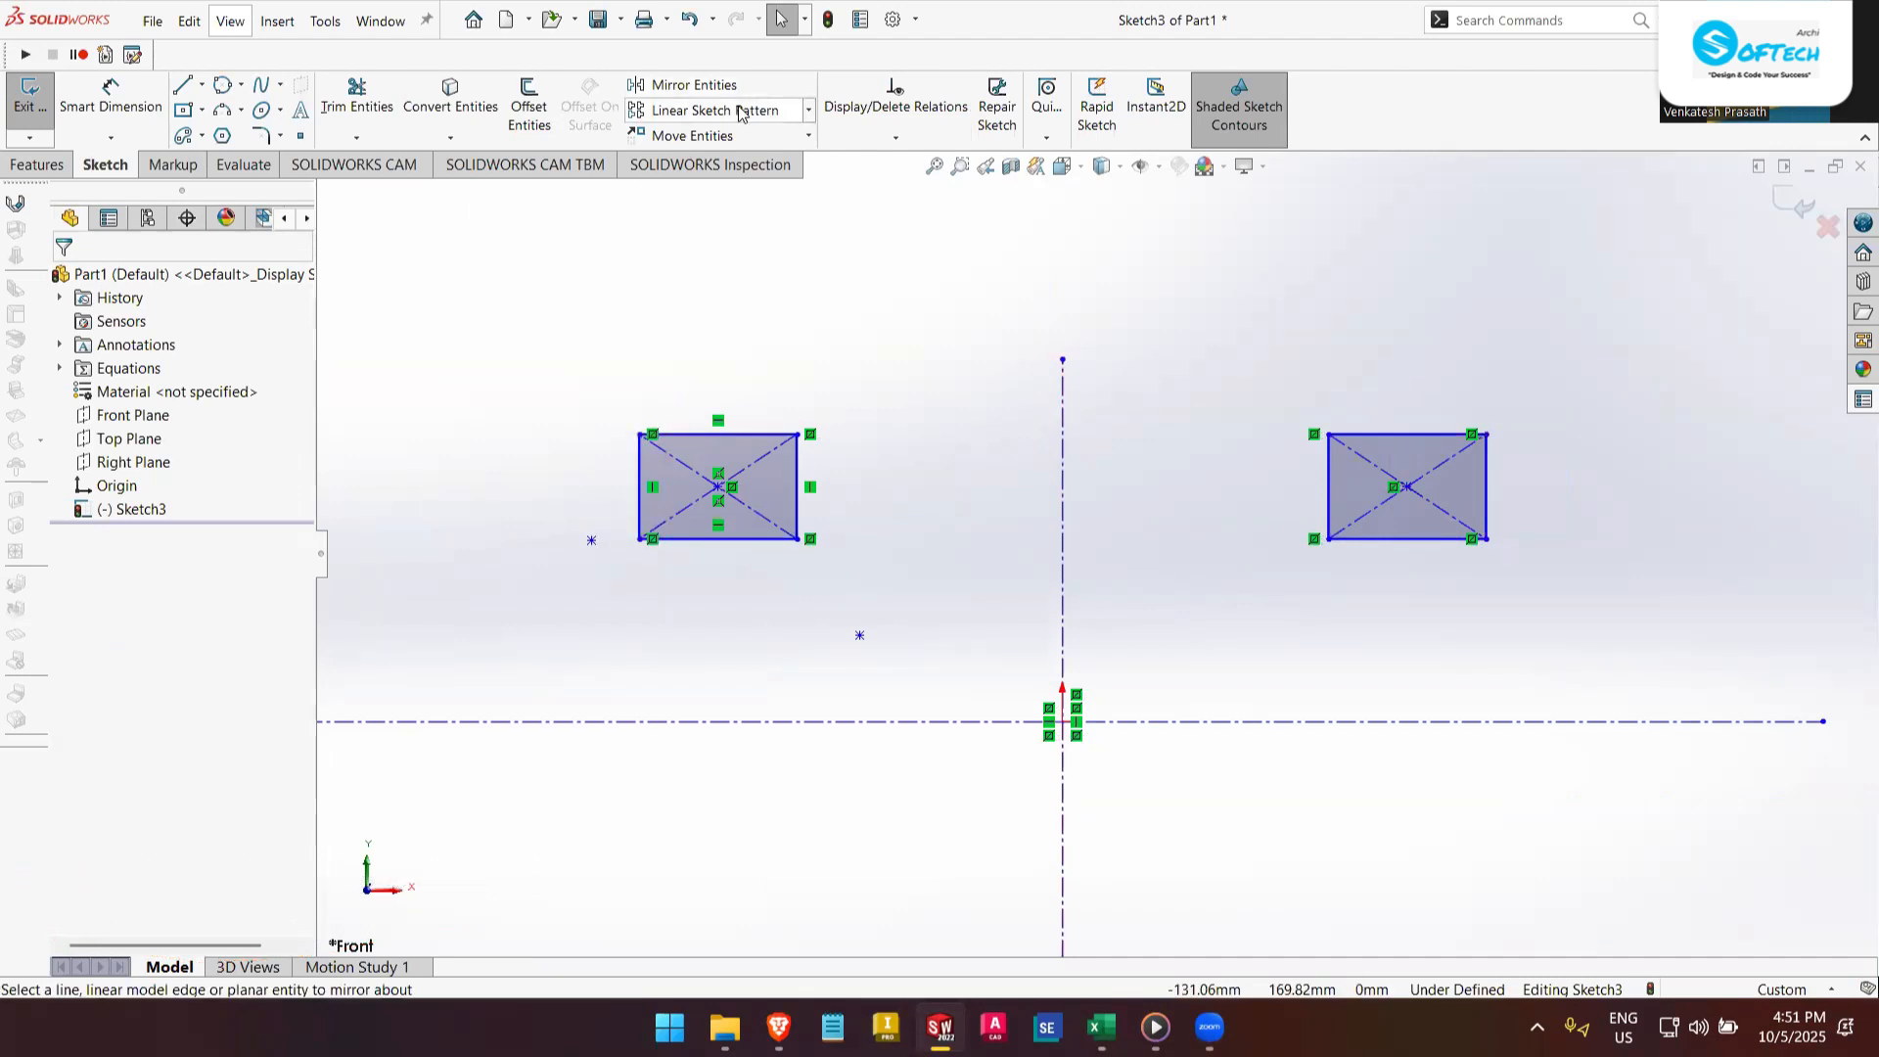
{"action": "left_click", "coordinate": [691, 85]}
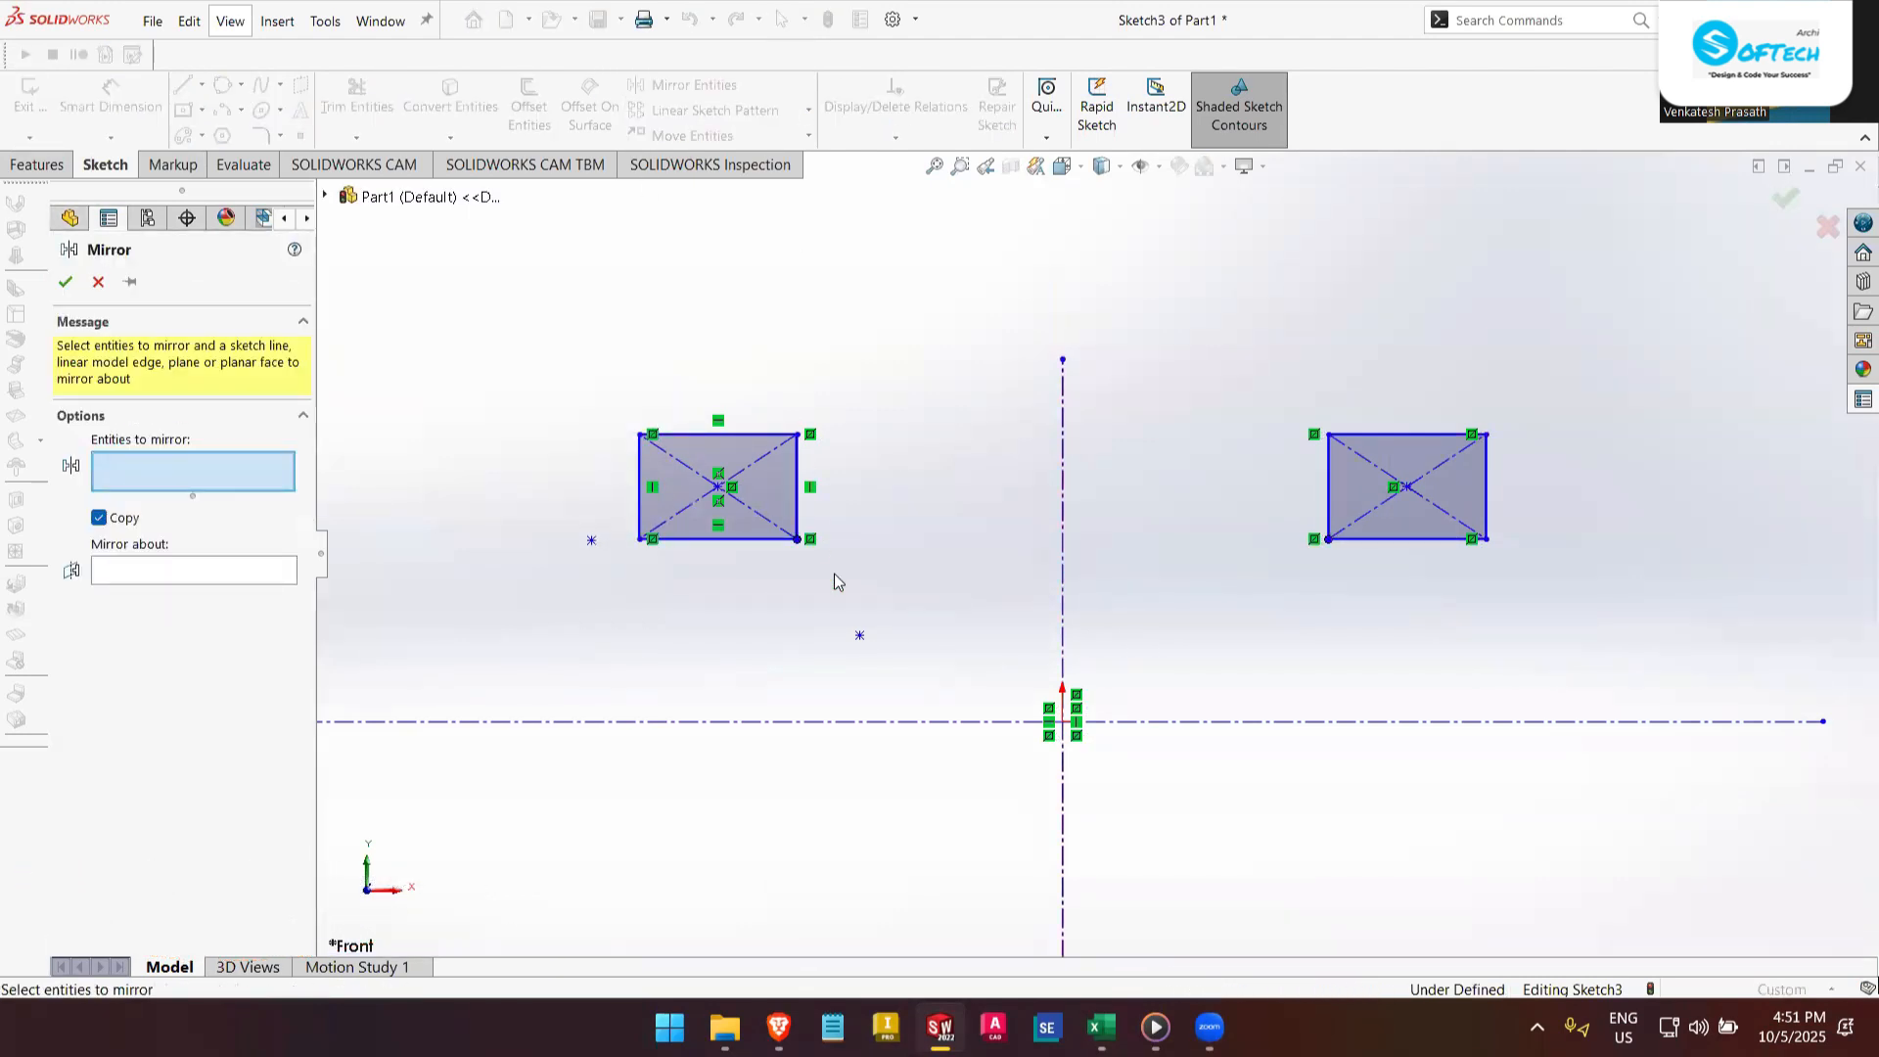
{"action": "mouse_move", "coordinate": [615, 382]}
{"action": "left_mouse_down"}
{"action": "mouse_move", "coordinate": [989, 612]}
{"action": "mouse_move", "coordinate": [925, 416]}
{"action": "left_mouse_up"}
{"action": "left_click", "coordinate": [262, 689]}
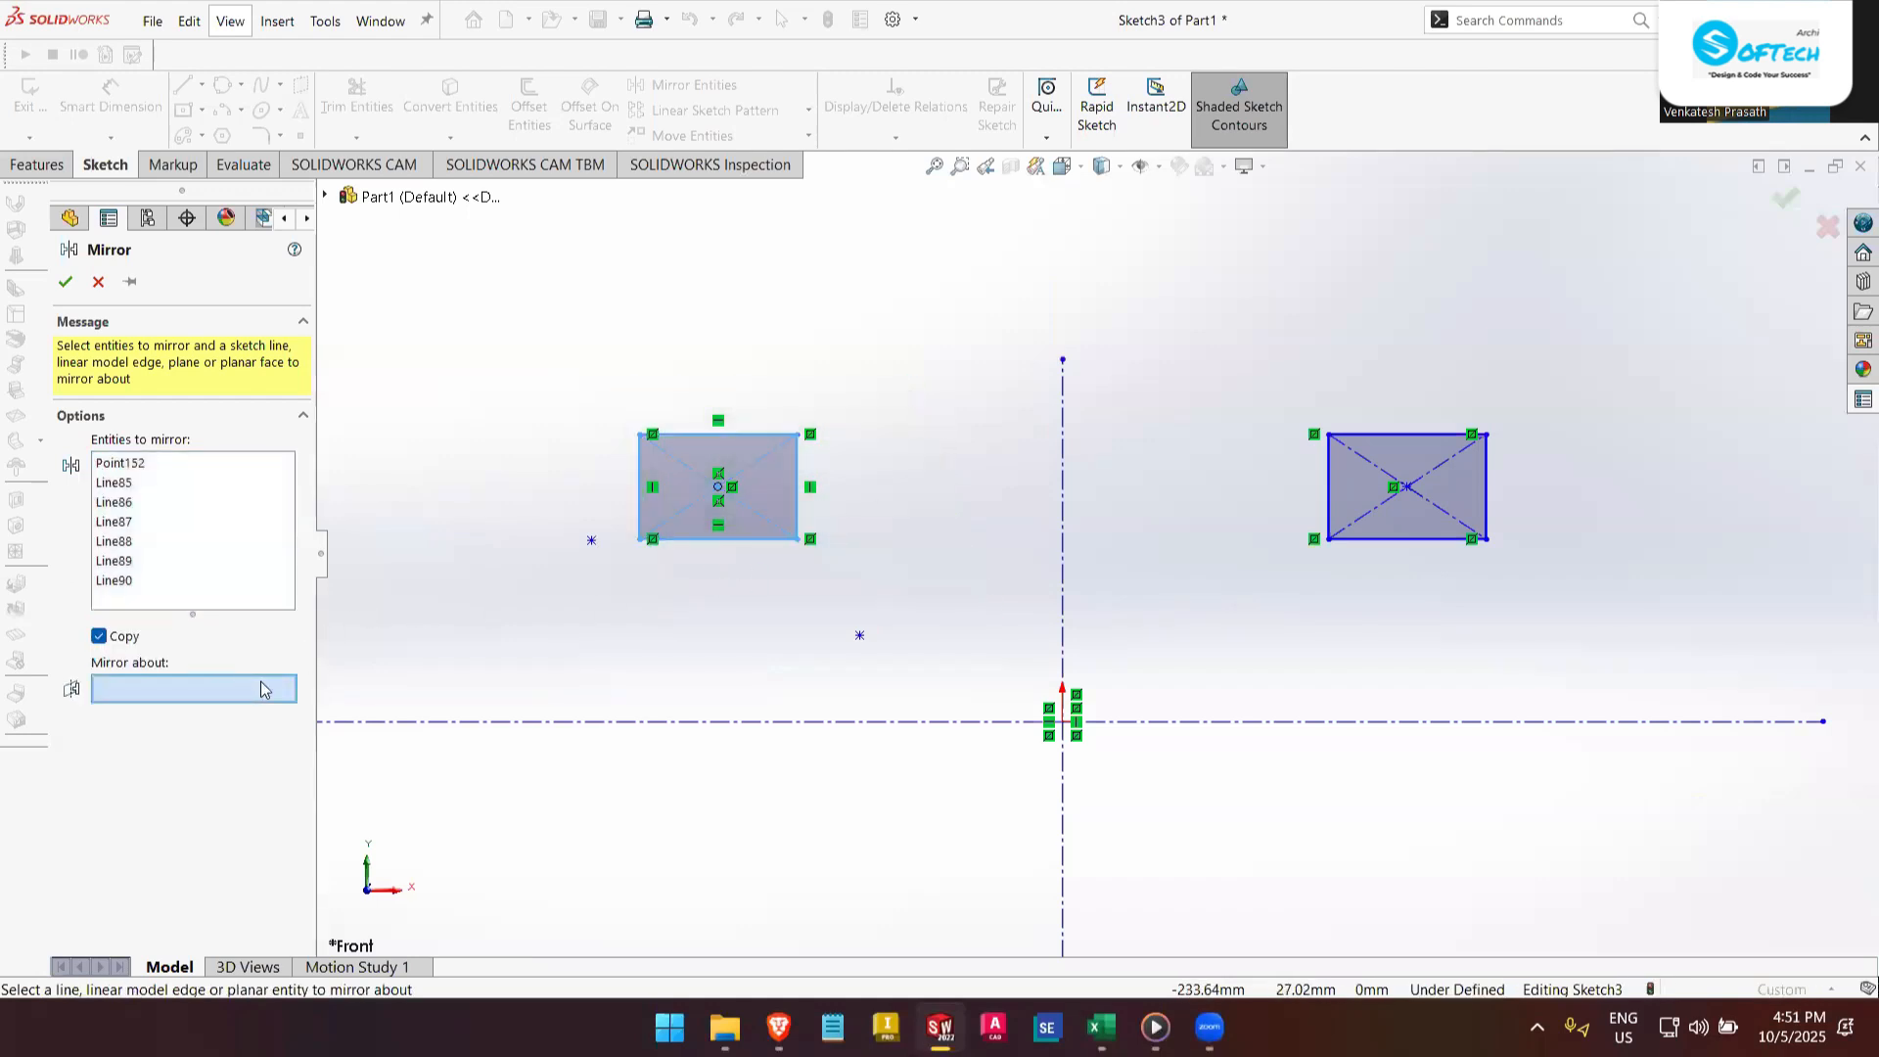
{"action": "left_click", "coordinate": [588, 722]}
{"action": "key", "text": "z"}
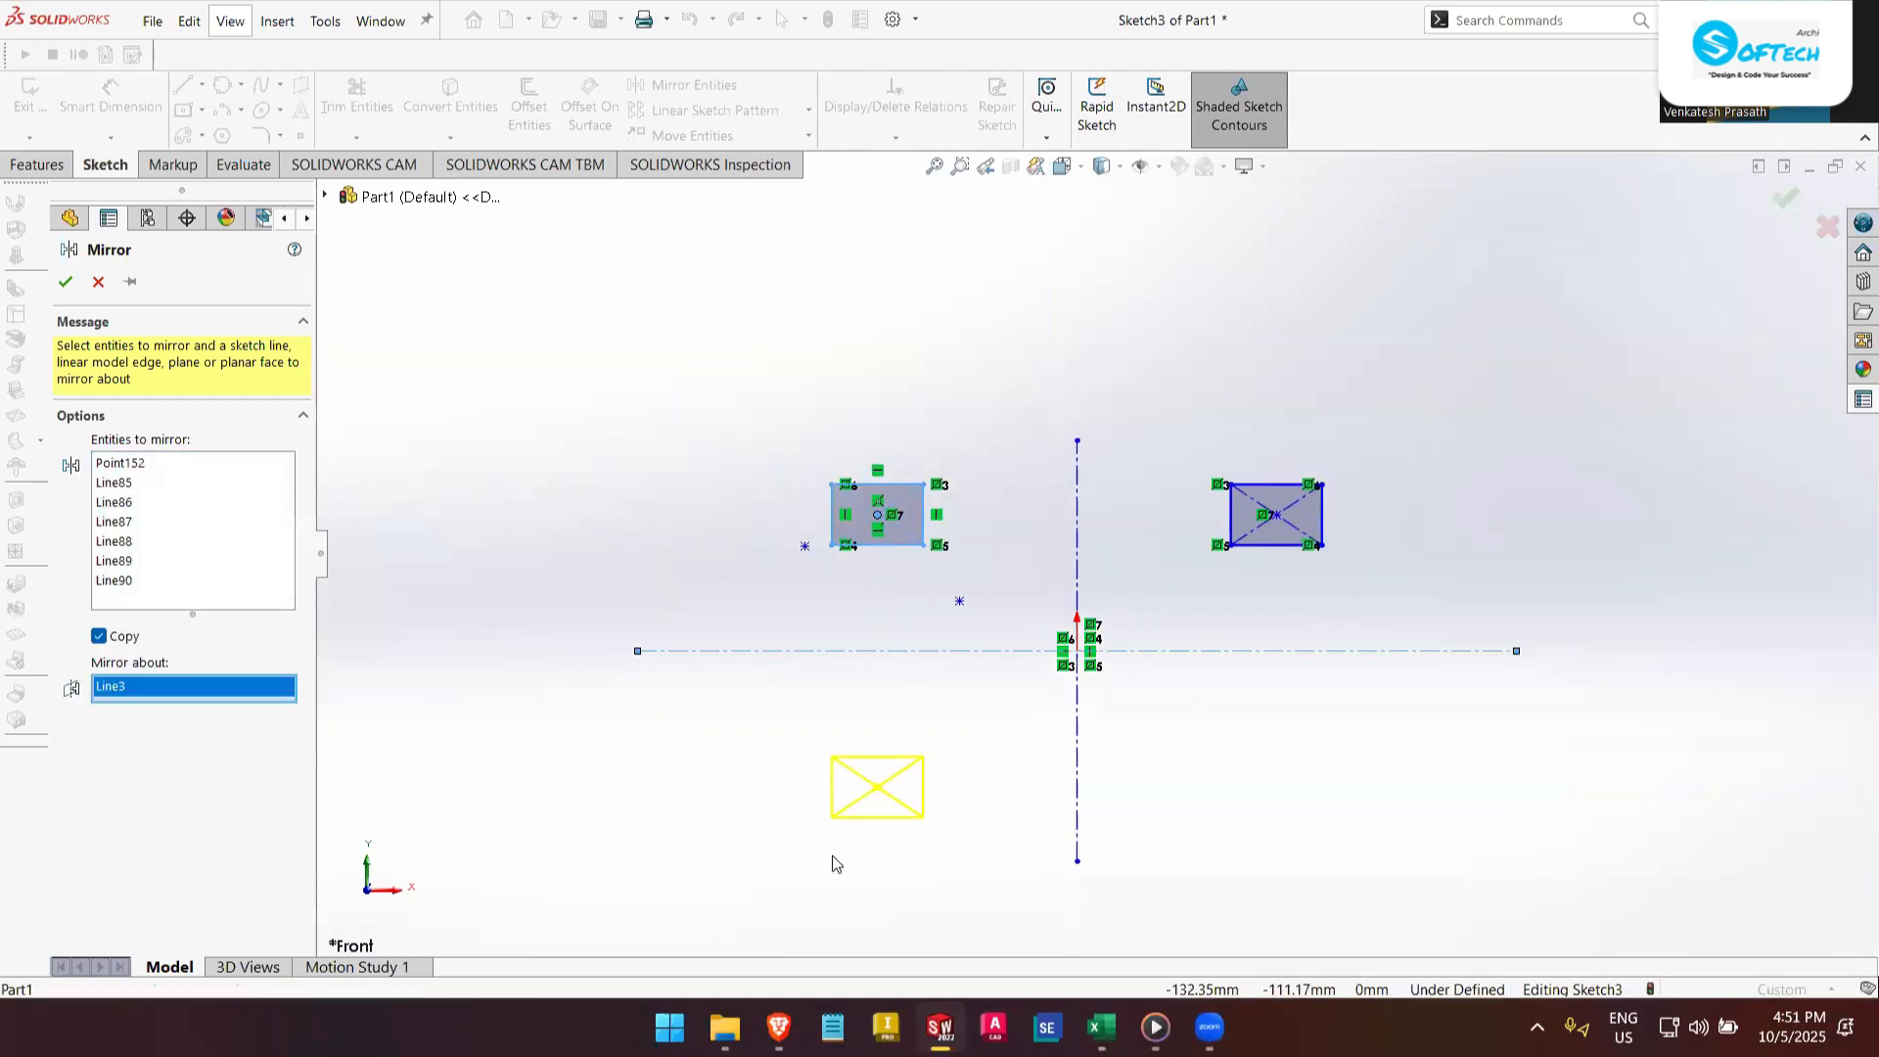
{"action": "left_click", "coordinate": [65, 283]}
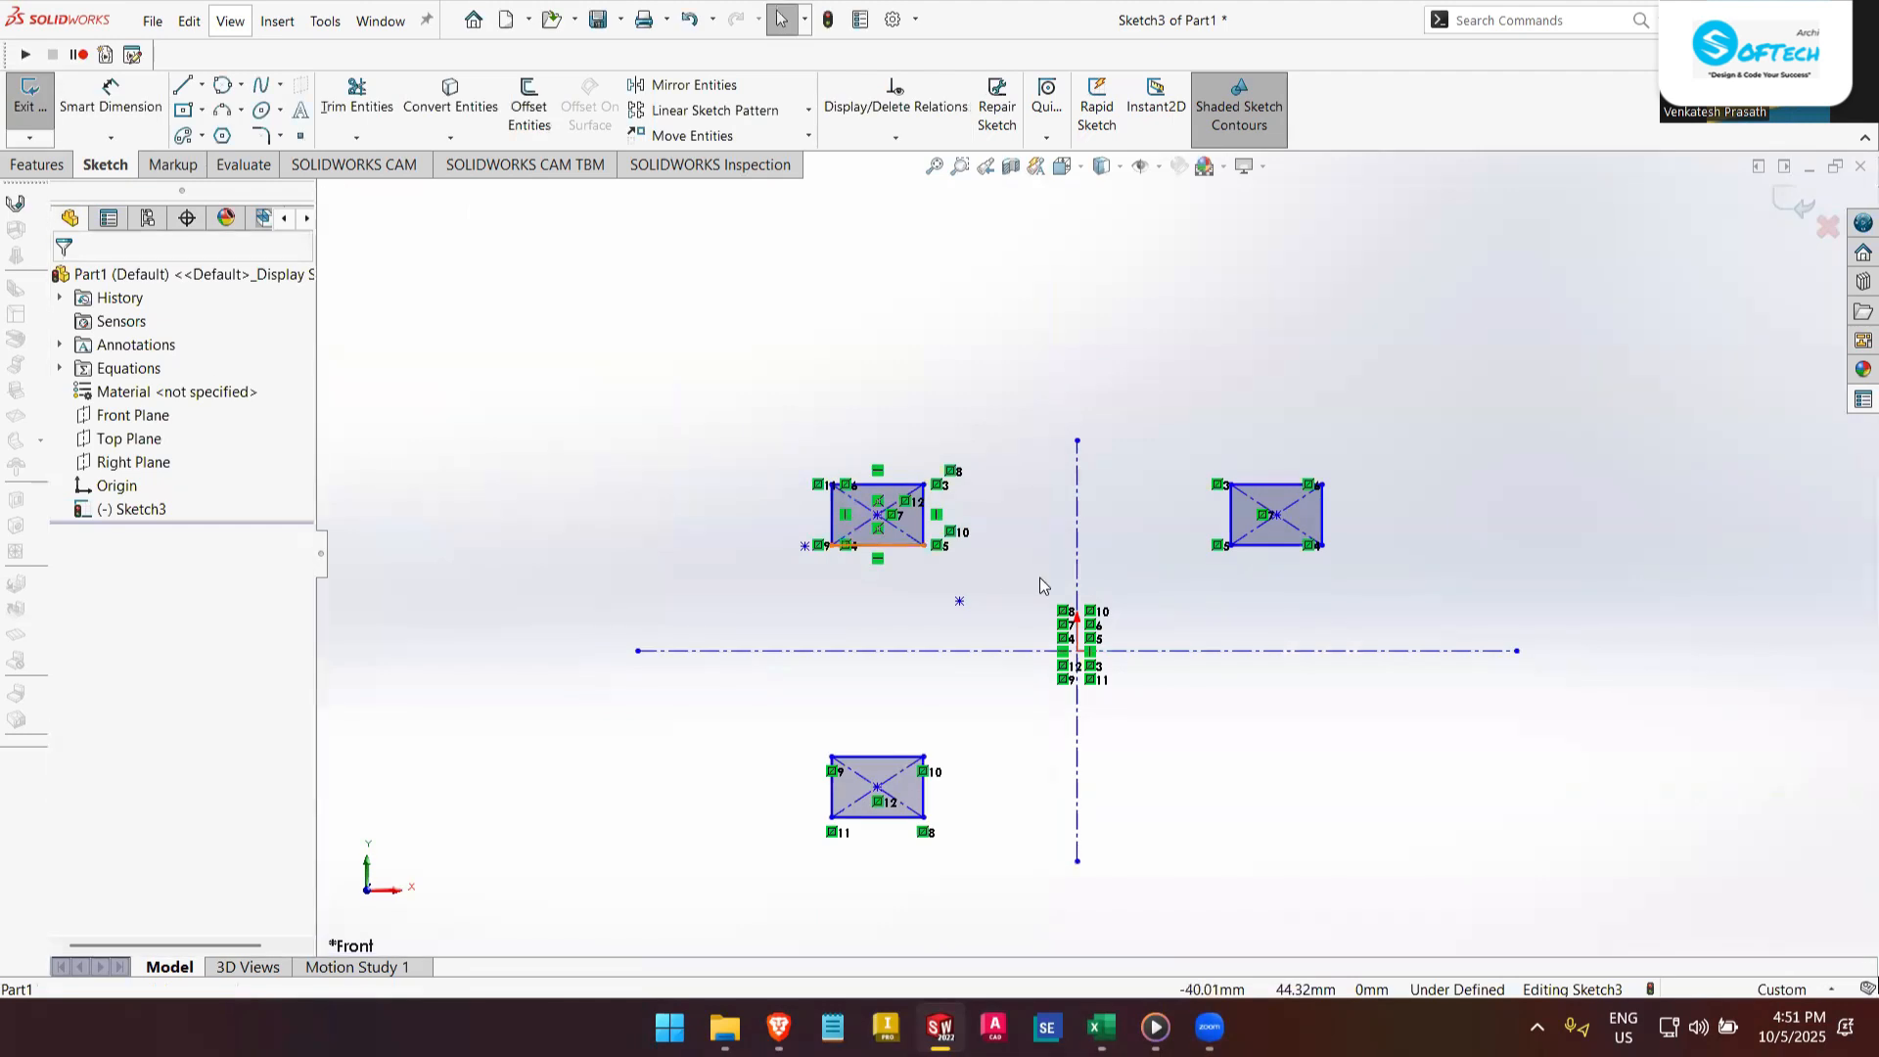
- Restore the view normal to the sketch and delete the mirrored rectangle below the horizontal centerline
{"action": "scroll", "coordinate": [1040, 578], "scroll_direction": "down", "scroll_amount": 2}
{"action": "mouse_move", "coordinate": [1024, 495]}
{"action": "middle_mouse_down"}
{"action": "mouse_move", "coordinate": [1048, 574]}
{"action": "mouse_move", "coordinate": [860, 625]}
{"action": "middle_mouse_up"}
{"action": "key", "text": "space"}
{"action": "left_click", "coordinate": [1107, 751]}
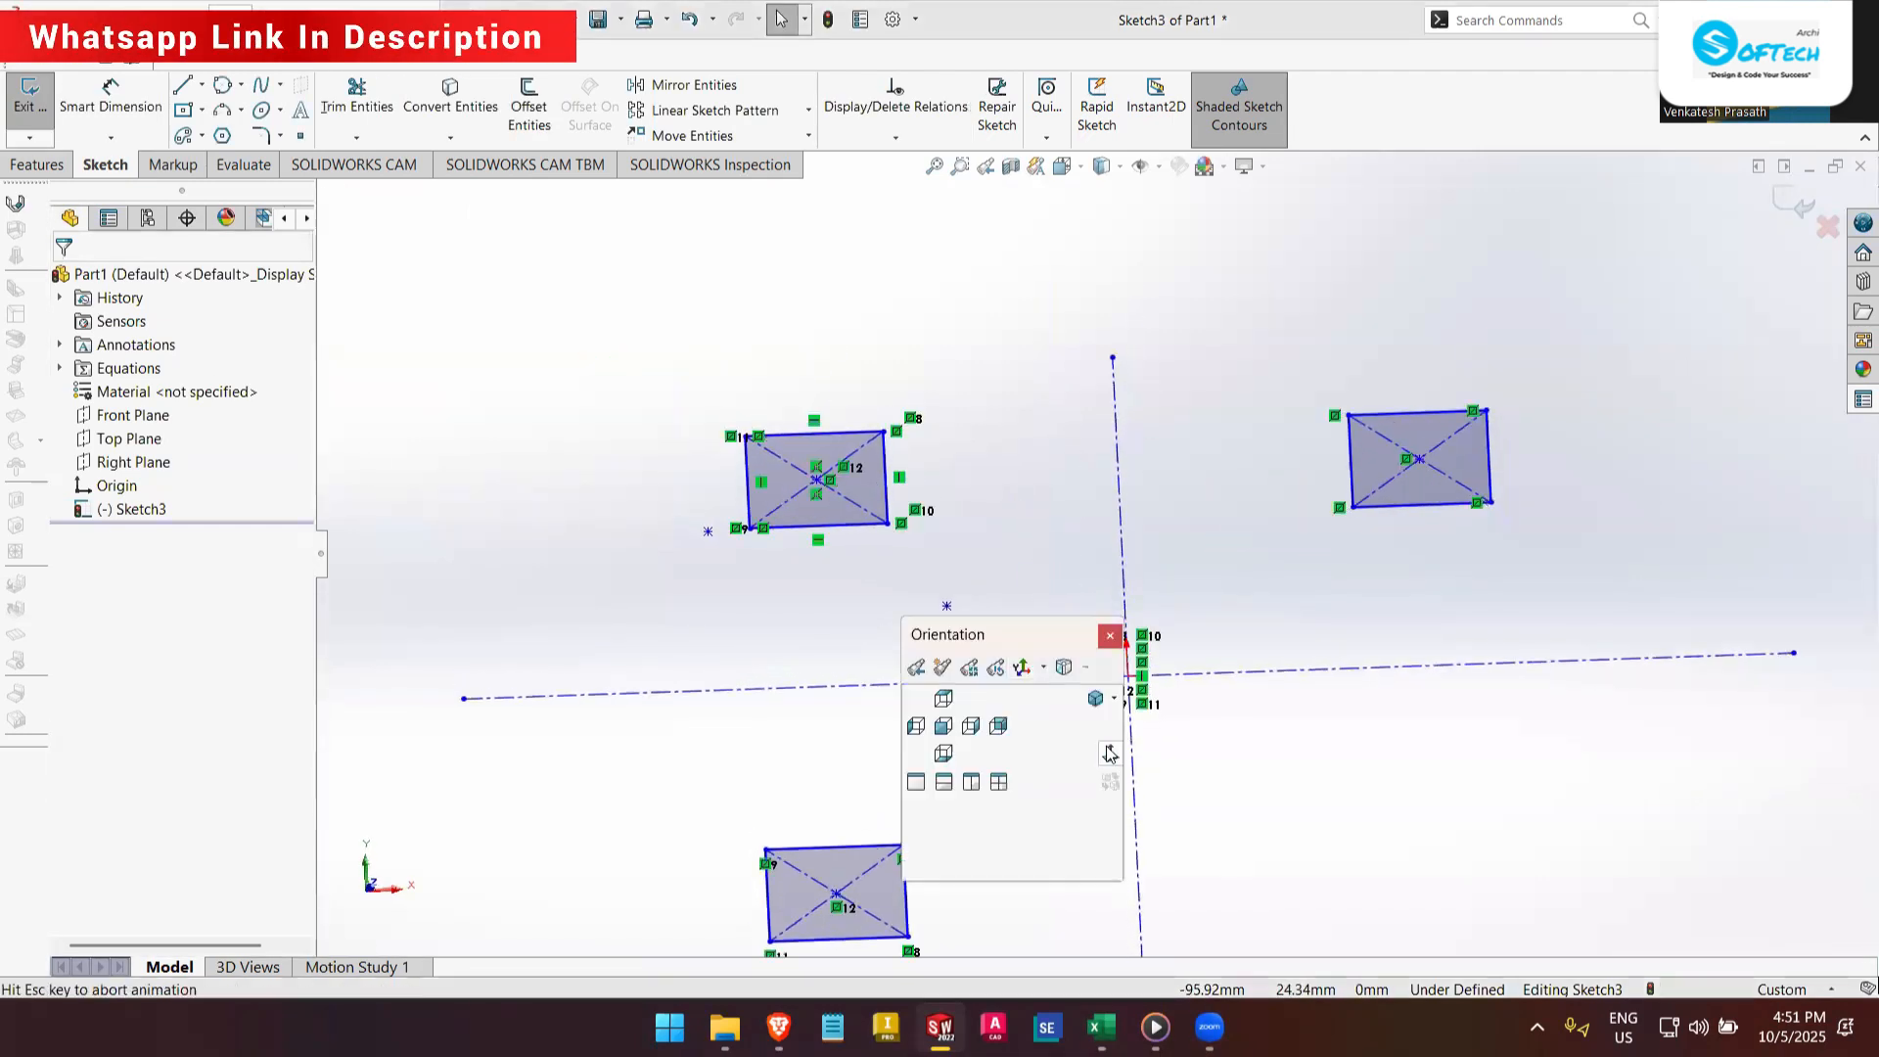
{"action": "scroll", "coordinate": [1064, 614], "scroll_direction": "down", "scroll_amount": 2}
{"action": "mouse_move", "coordinate": [965, 805]}
{"action": "left_mouse_down"}
{"action": "mouse_move", "coordinate": [776, 575]}
{"action": "mouse_move", "coordinate": [1012, 719]}
{"action": "left_mouse_up"}
{"action": "key", "text": "Delete"}
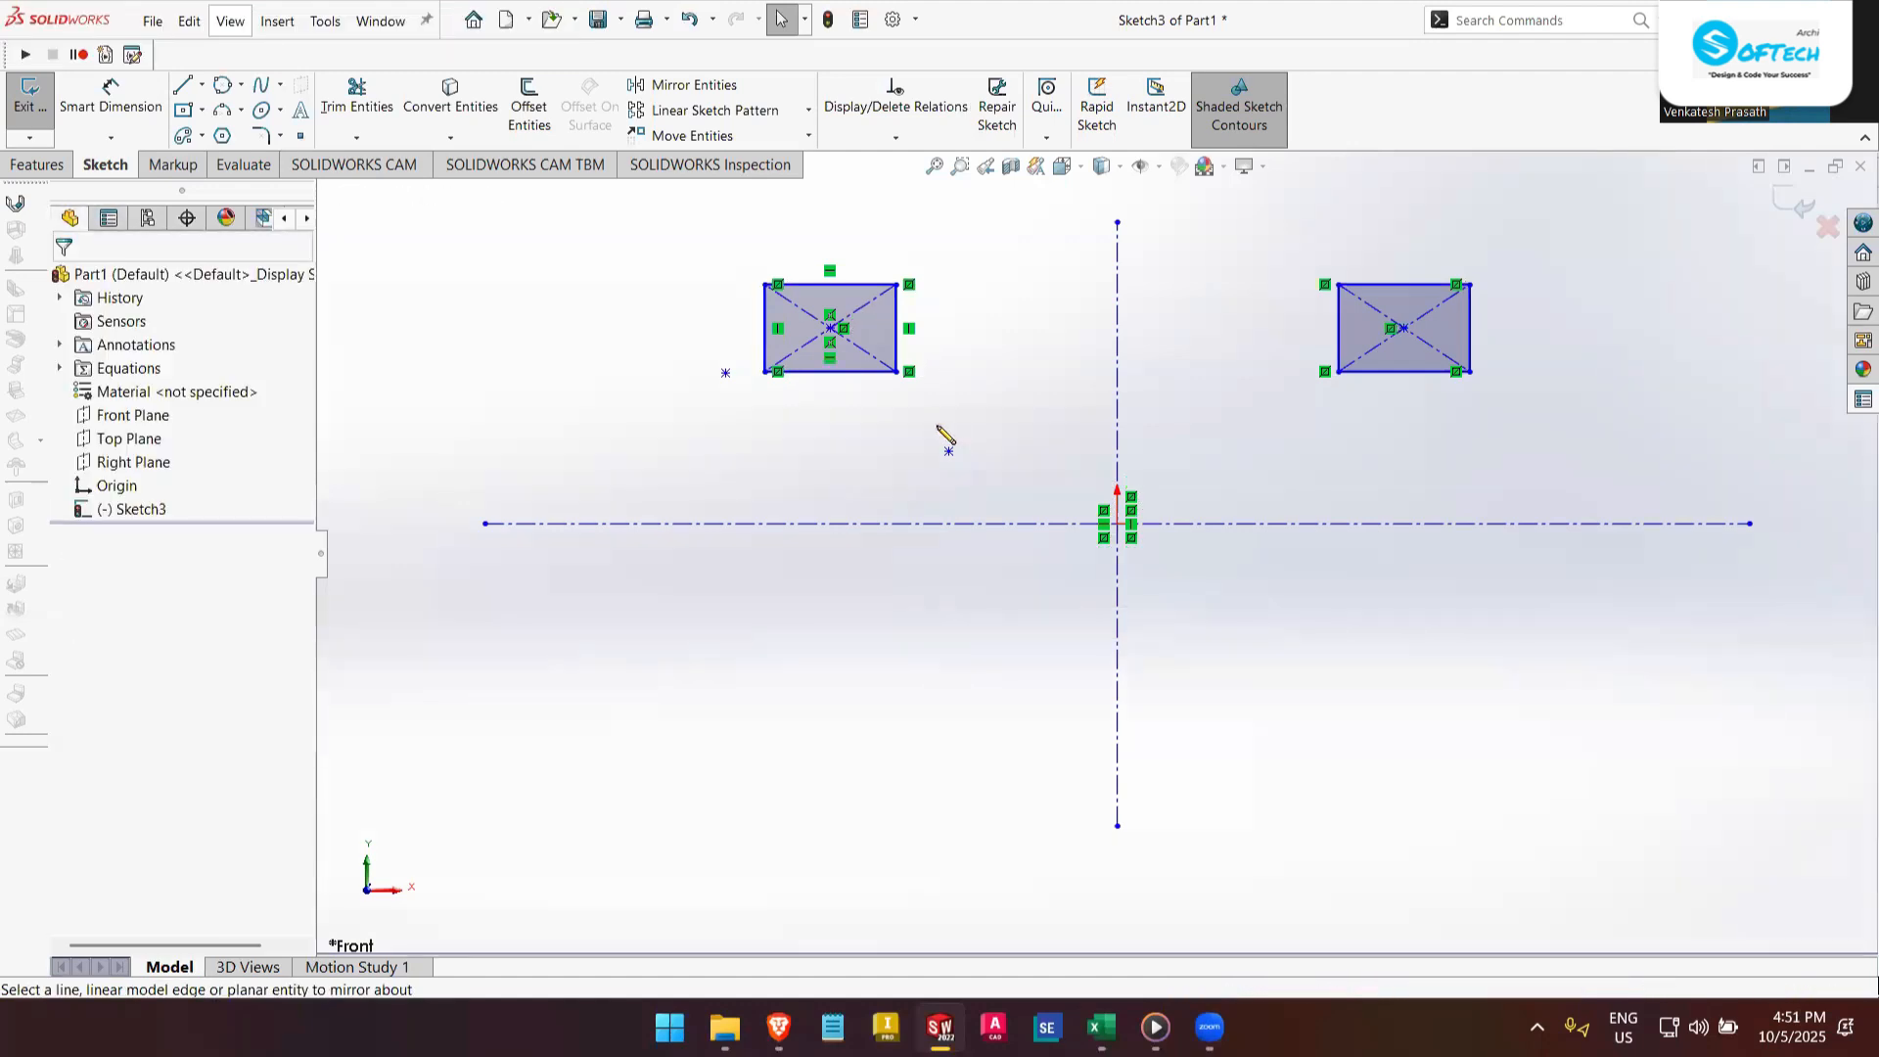
- Delete both center rectangles above the horizontal centerline, one on each side of the vertical centerline
{"action": "mouse_move", "coordinate": [701, 283]}
{"action": "left_mouse_down"}
{"action": "mouse_move", "coordinate": [927, 462]}
{"action": "mouse_move", "coordinate": [789, 235]}
{"action": "mouse_move", "coordinate": [706, 279]}
{"action": "left_mouse_up"}
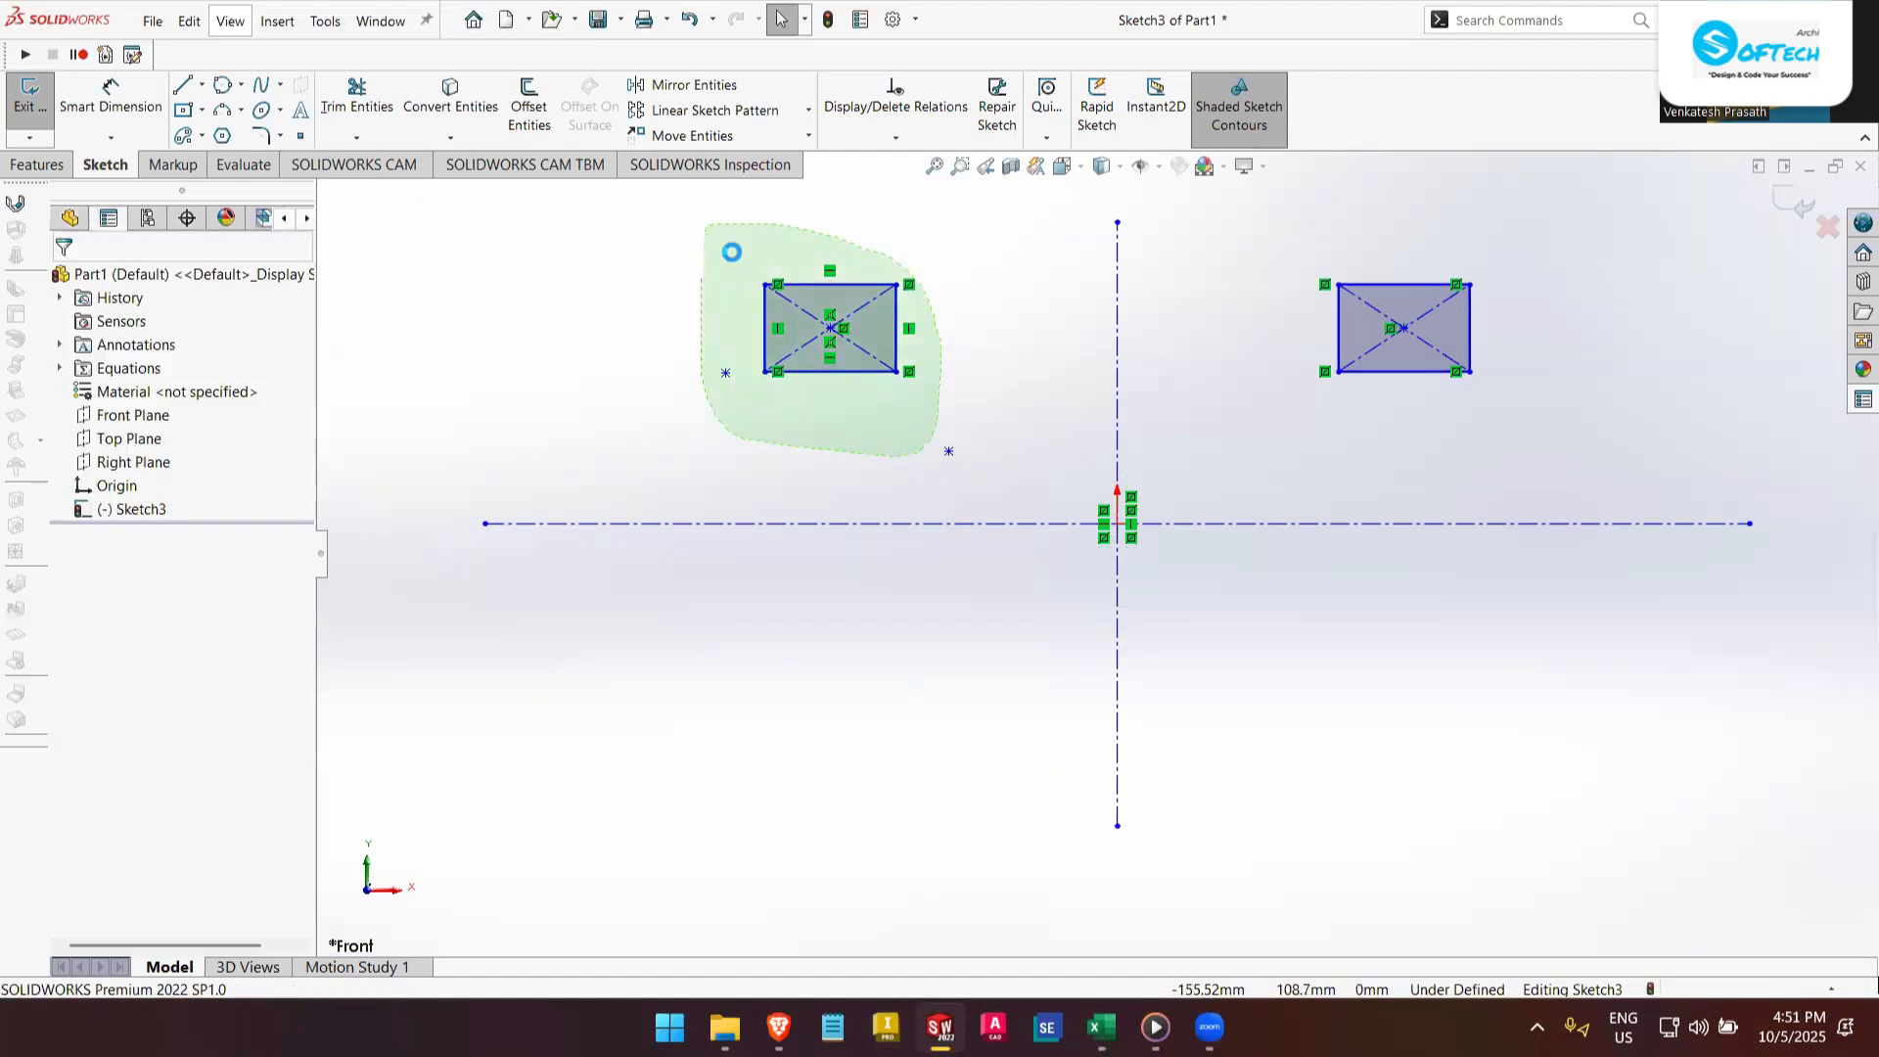
{"action": "key", "text": "Delete"}
{"action": "mouse_move", "coordinate": [1498, 398]}
{"action": "left_mouse_down"}
{"action": "mouse_move", "coordinate": [1199, 242]}
{"action": "mouse_move", "coordinate": [1552, 398]}
{"action": "mouse_move", "coordinate": [1539, 382]}
{"action": "left_mouse_up"}
{"action": "key", "text": "Delete"}
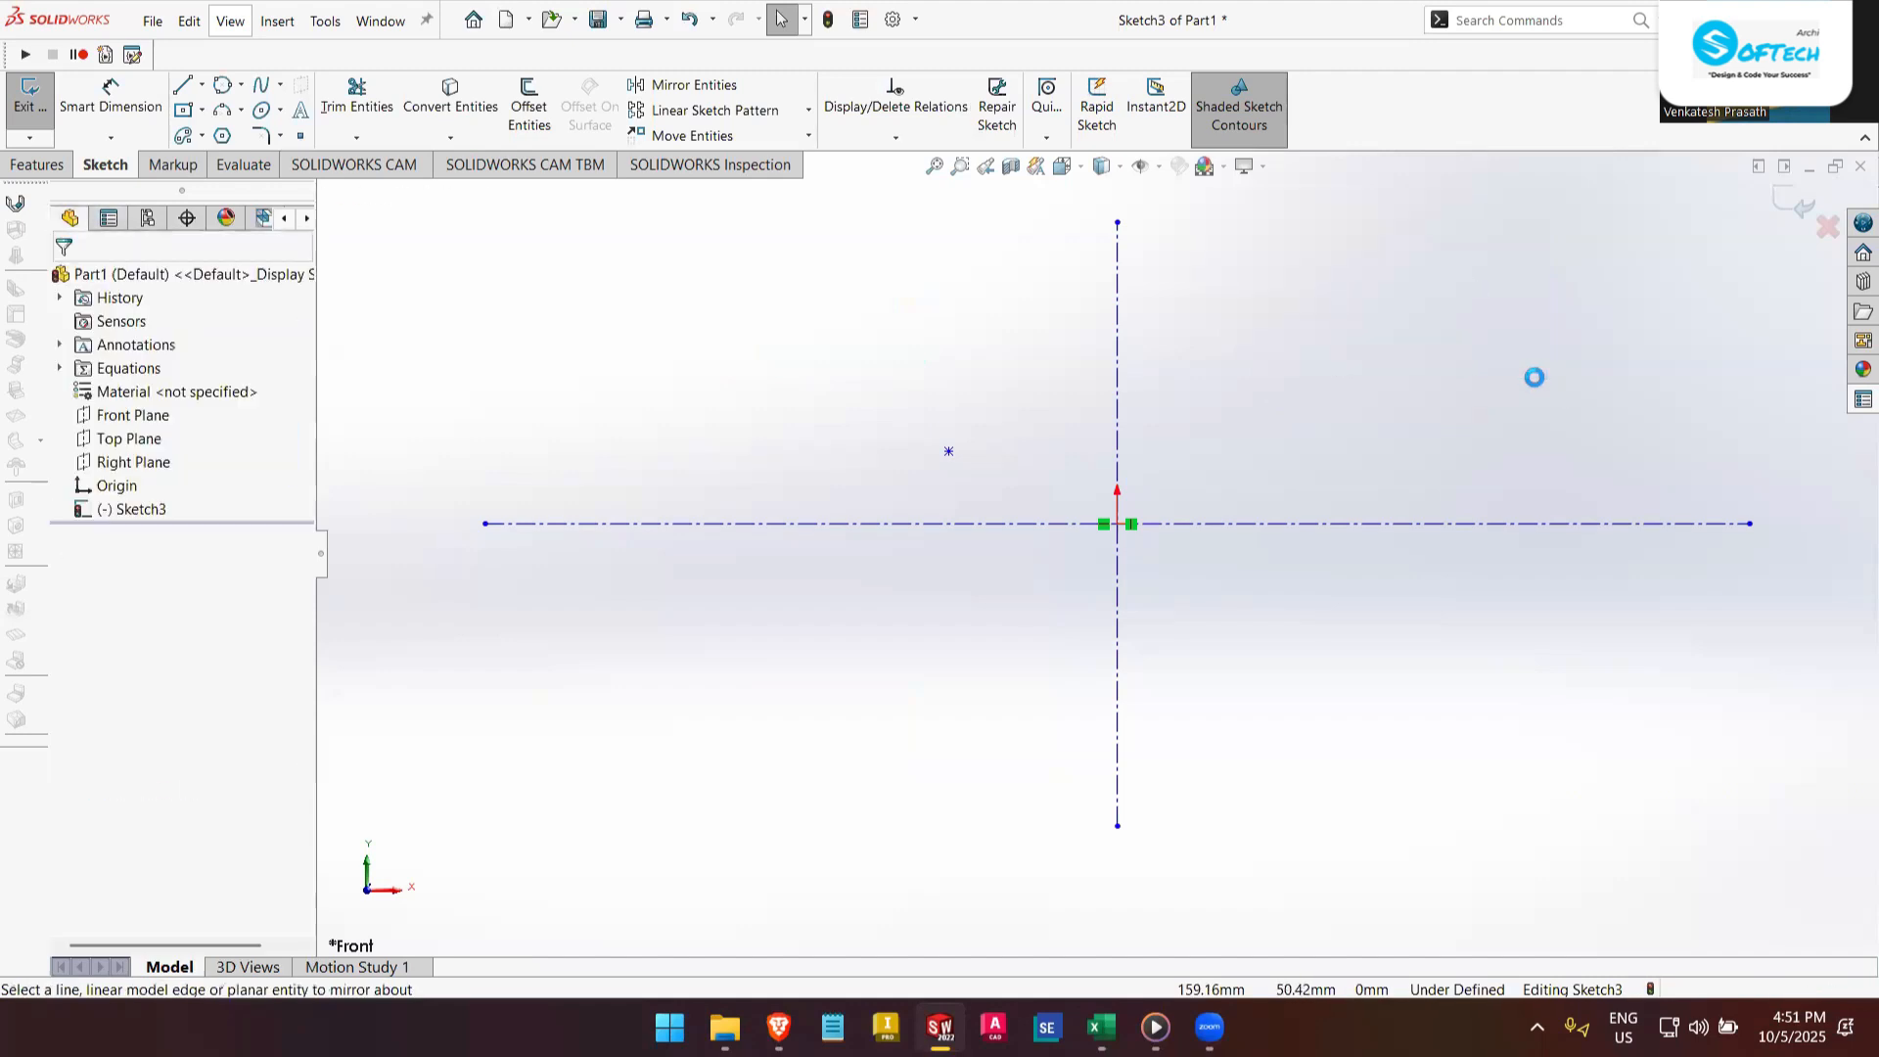
{"action": "left_click", "coordinate": [809, 113]}
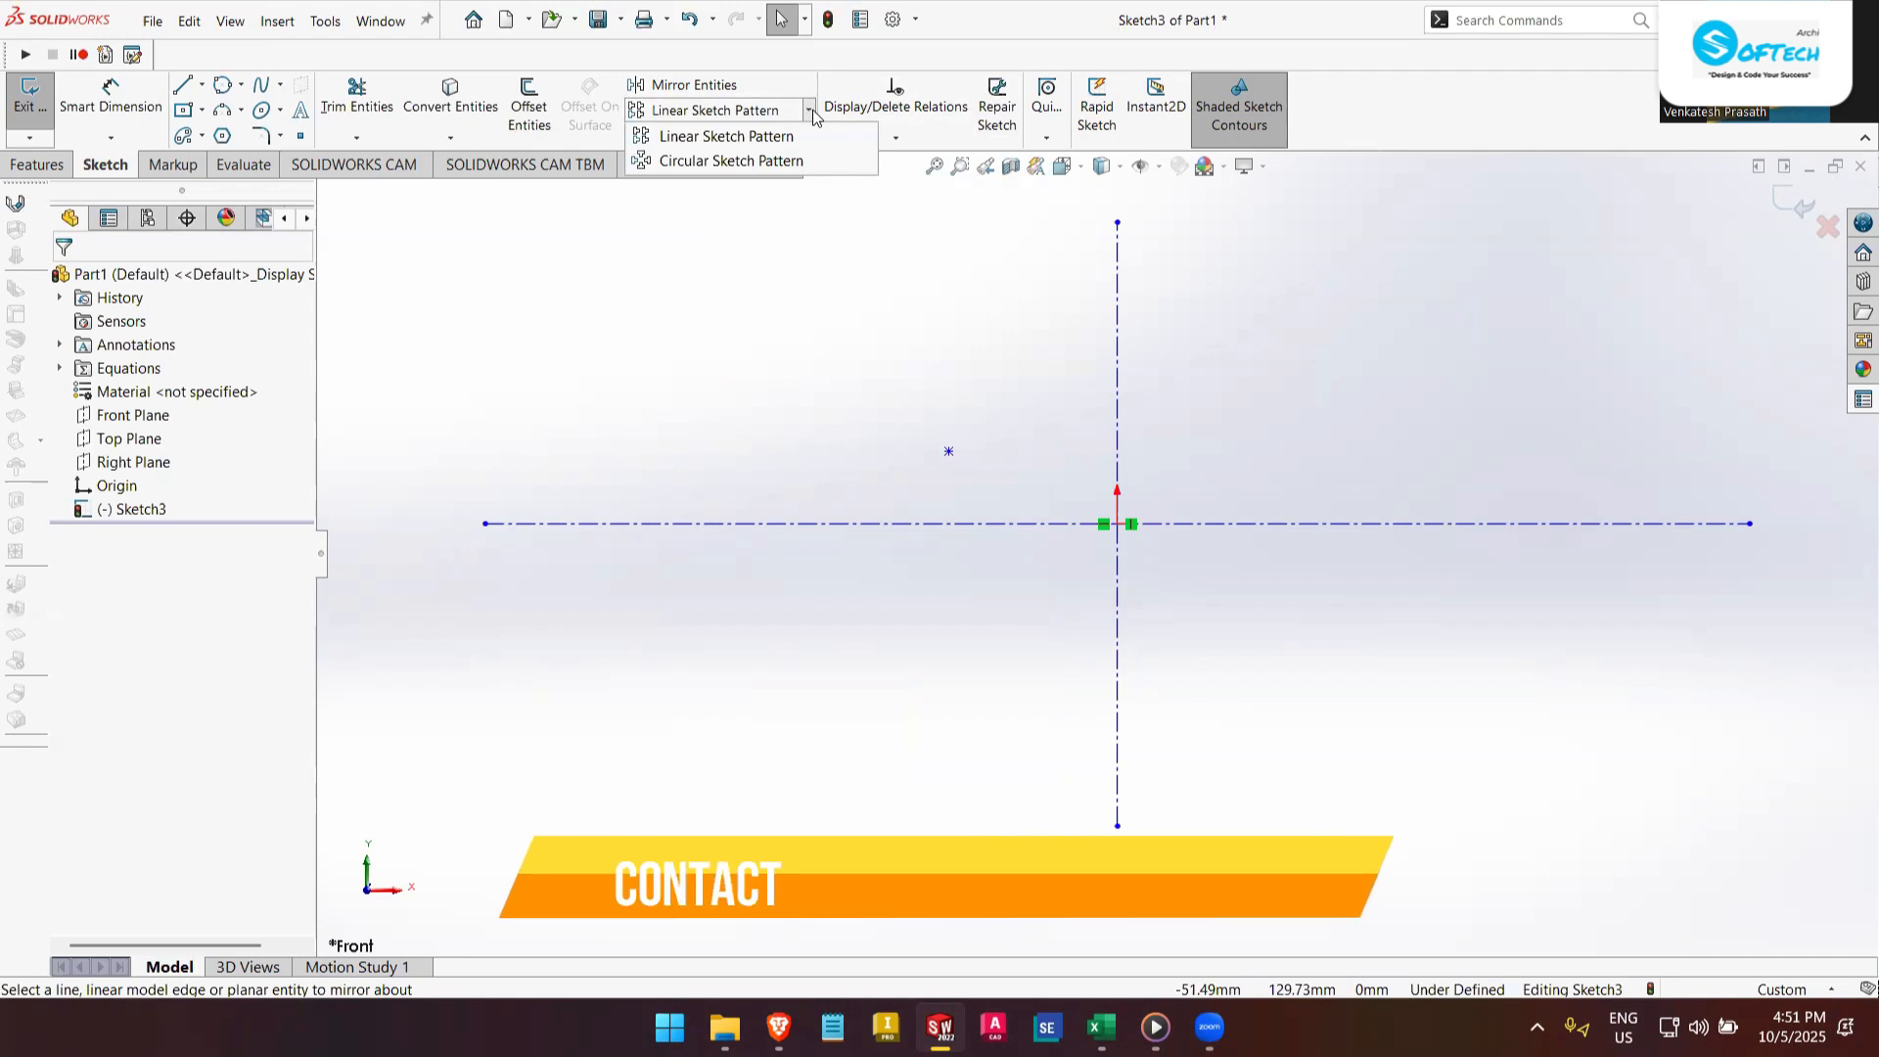
{"action": "left_click", "coordinate": [894, 265]}
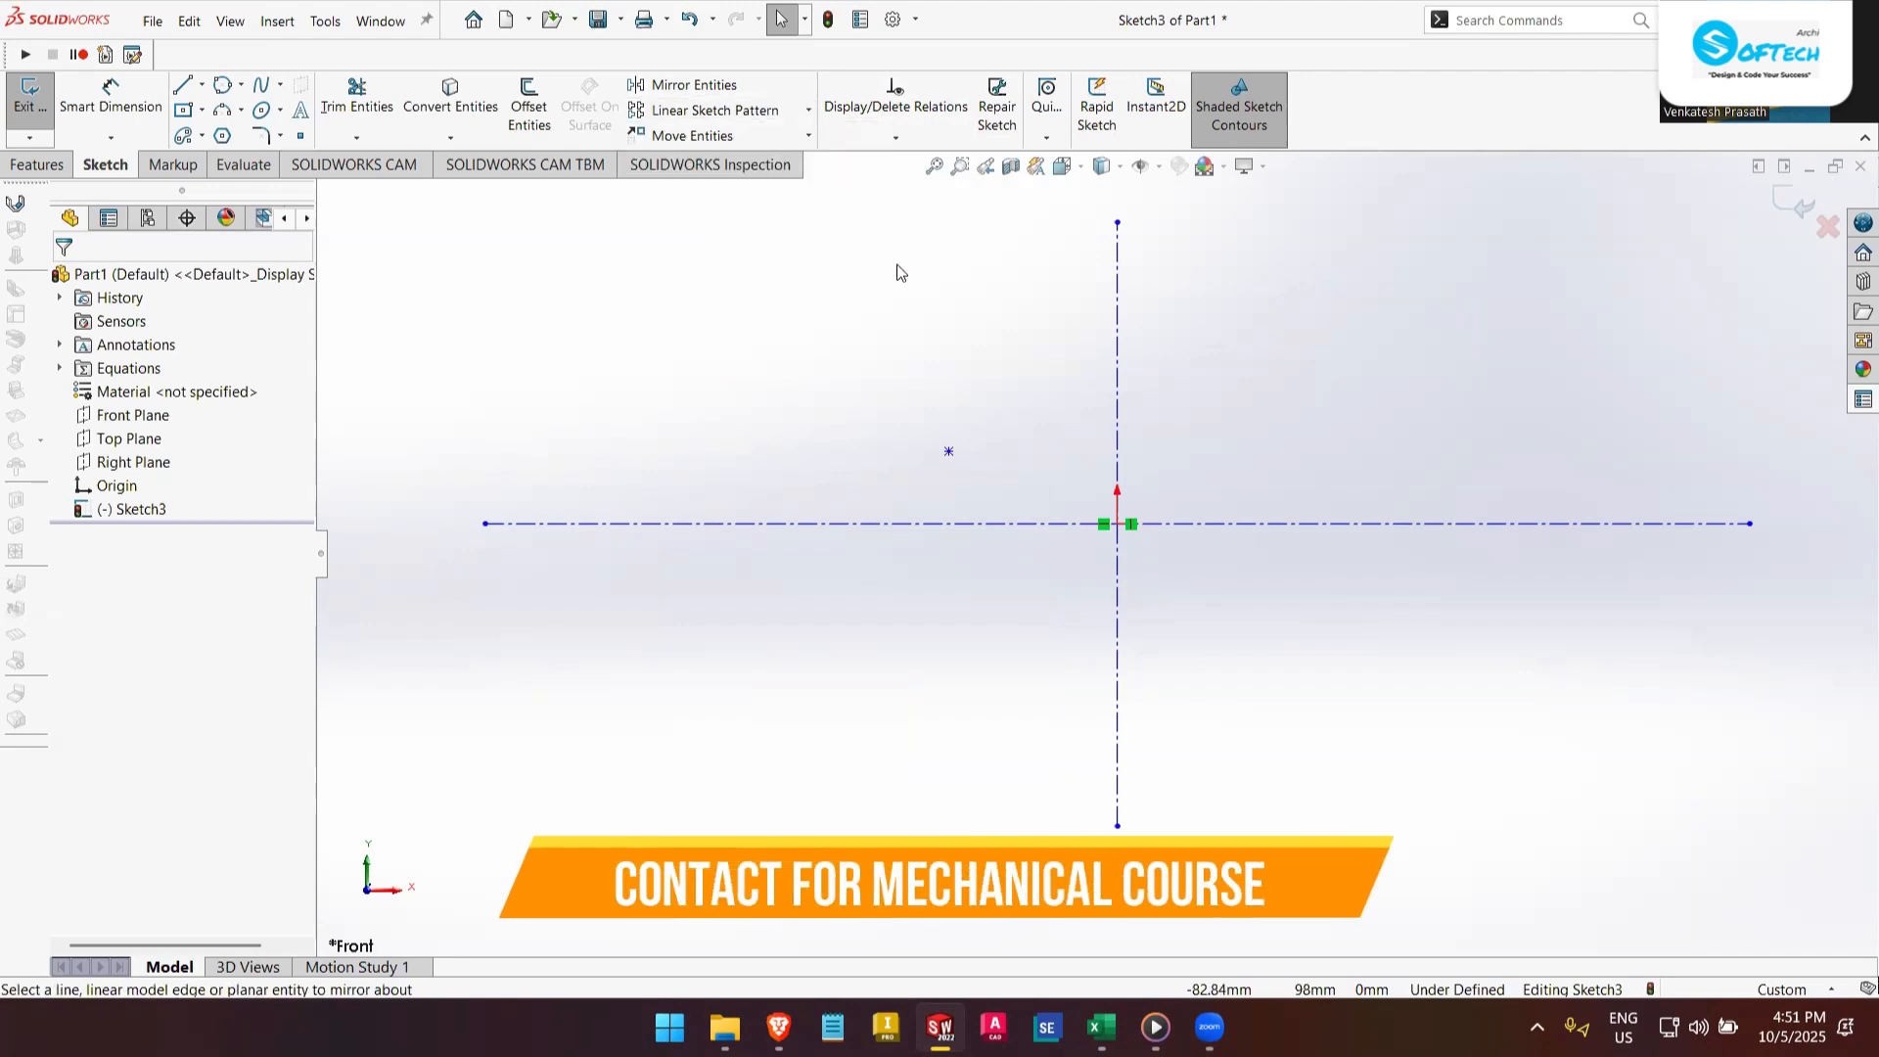
- Sketch a small corner rectangle in the upper-left area, above the far left end of the horizontal centerline
{"action": "left_click", "coordinate": [184, 113]}
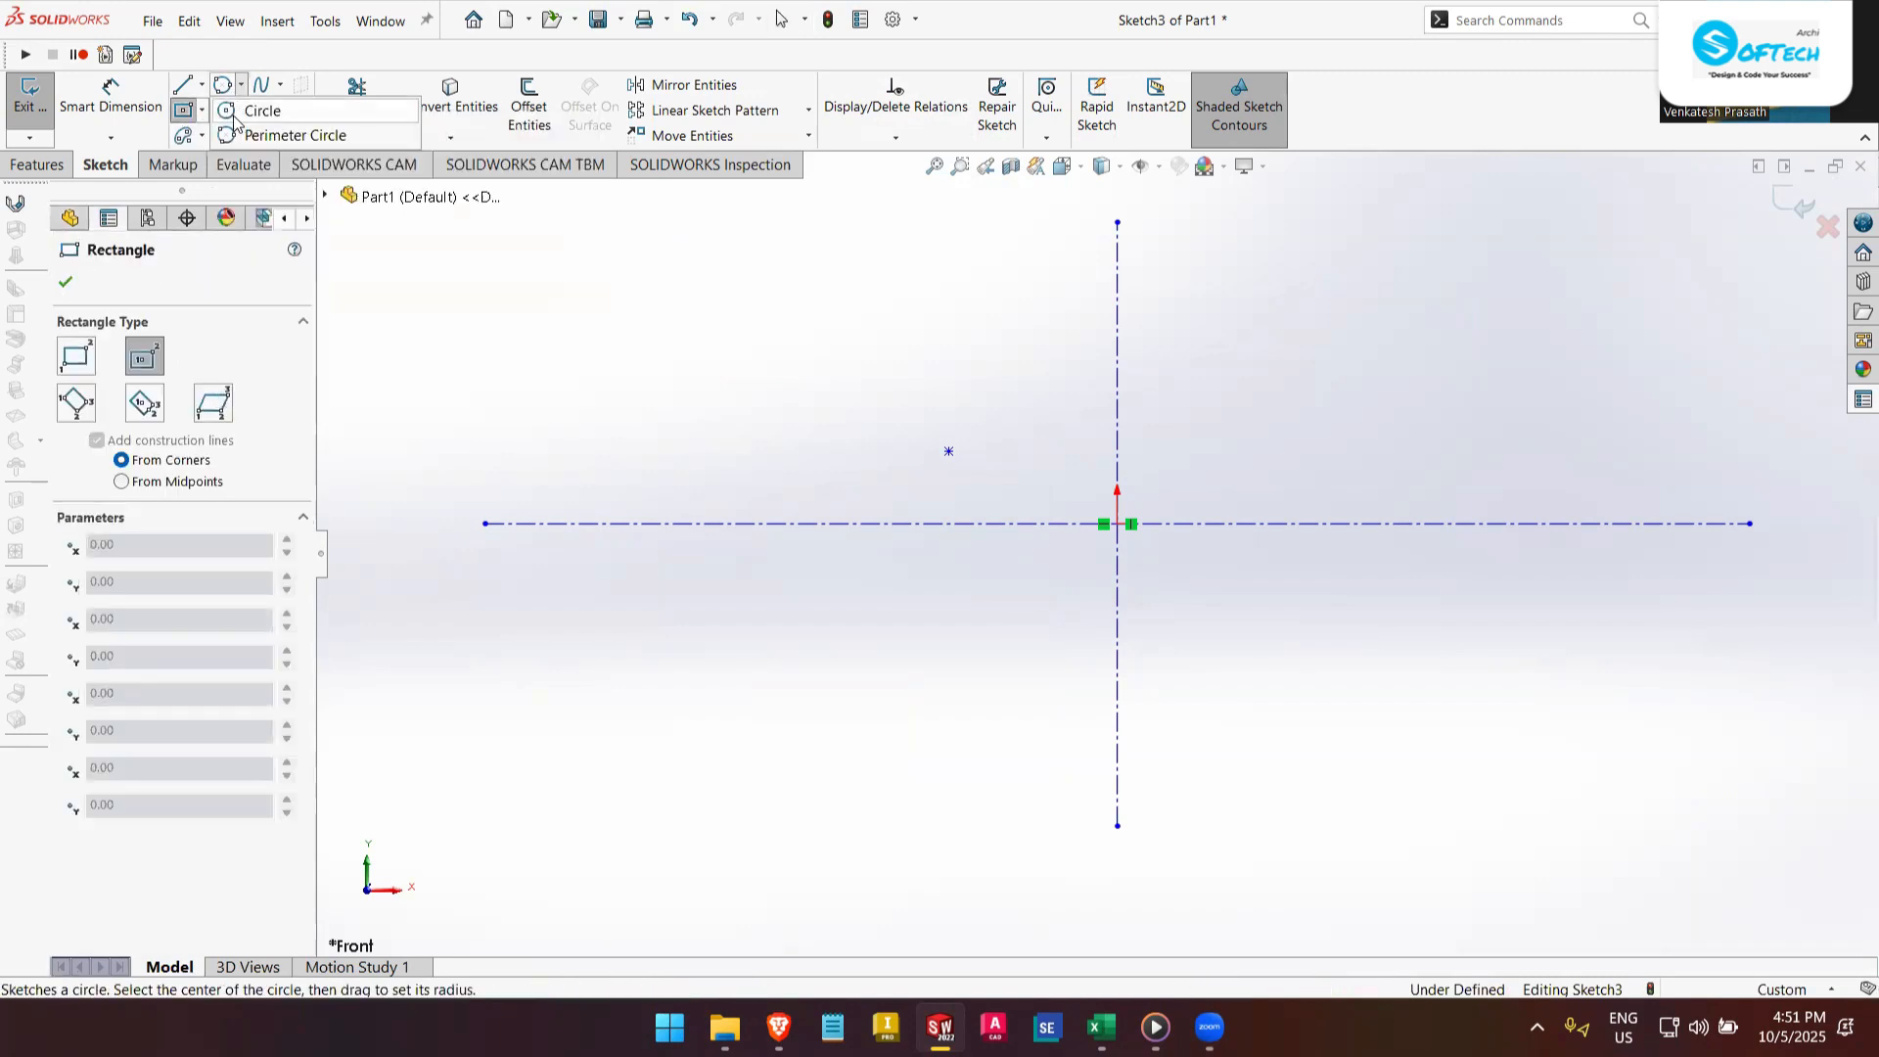
{"action": "left_click", "coordinate": [200, 110]}
{"action": "left_click", "coordinate": [235, 136]}
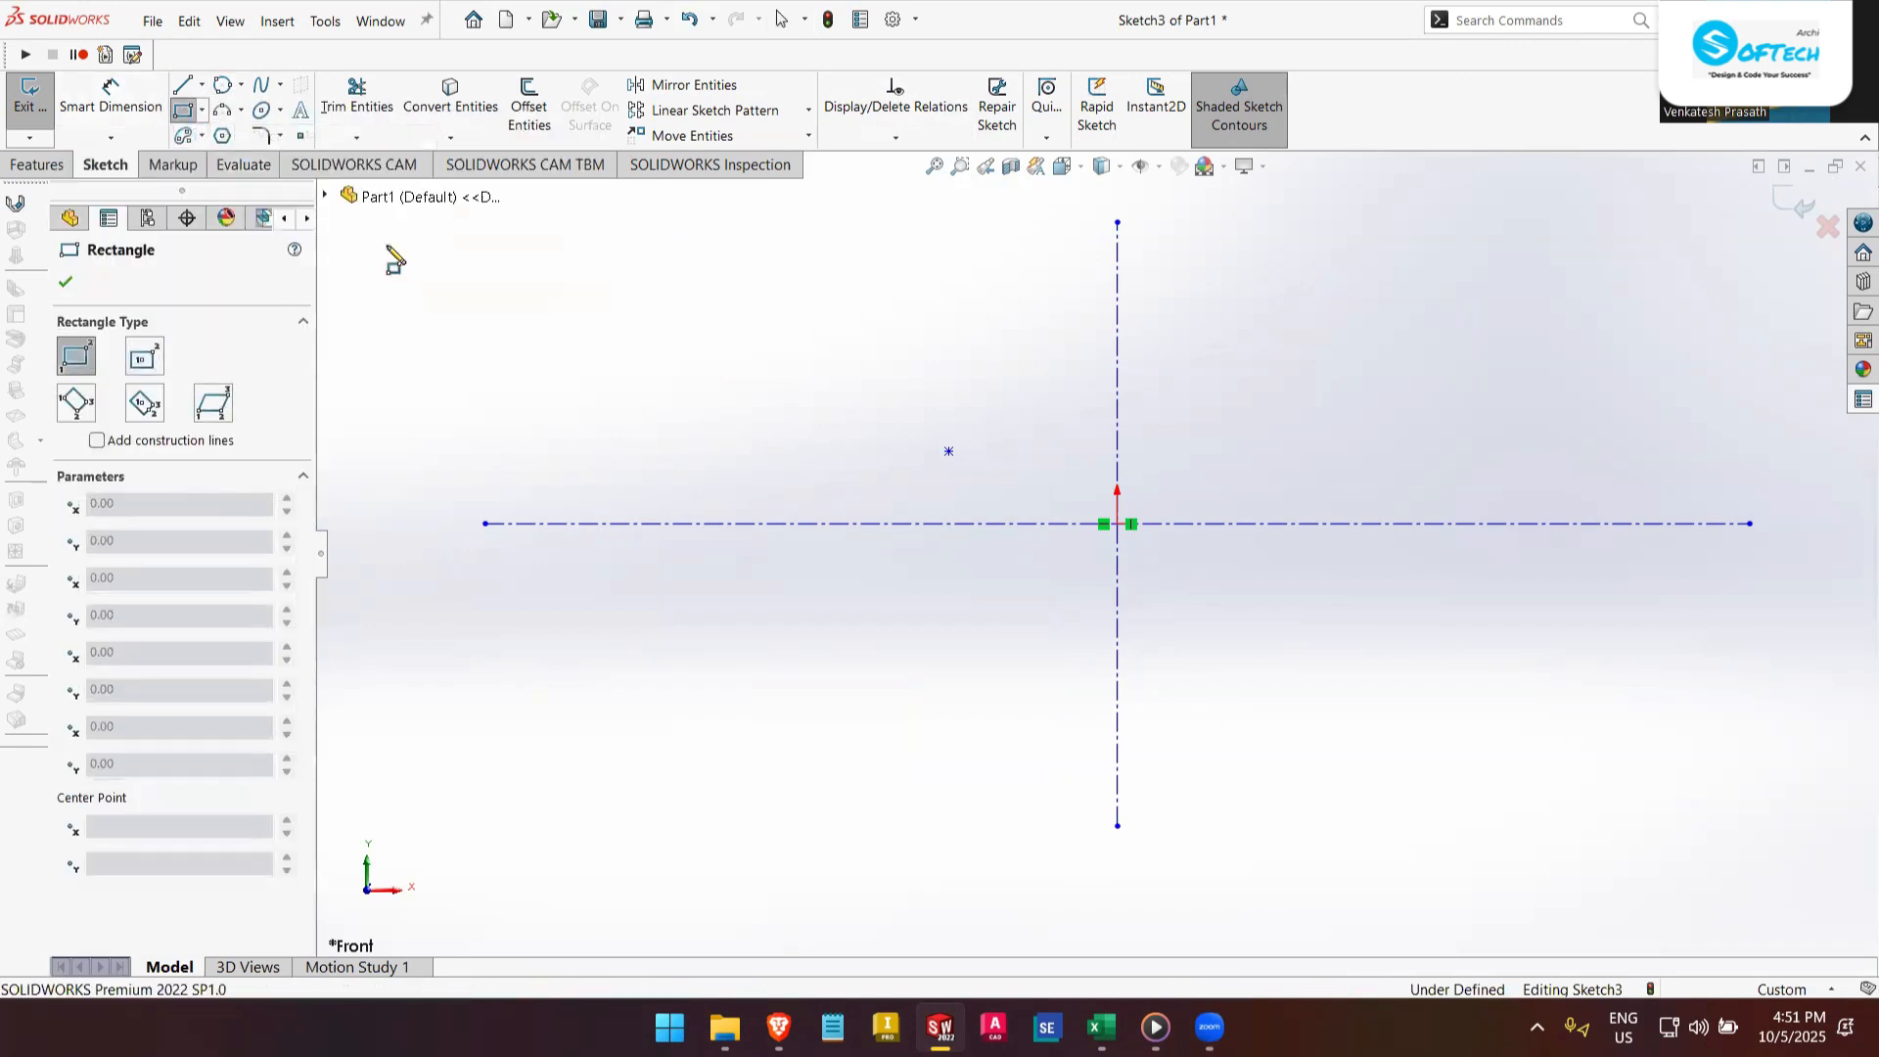
{"action": "left_click", "coordinate": [559, 294]}
{"action": "scroll", "coordinate": [572, 298], "scroll_direction": "down", "scroll_amount": 3}
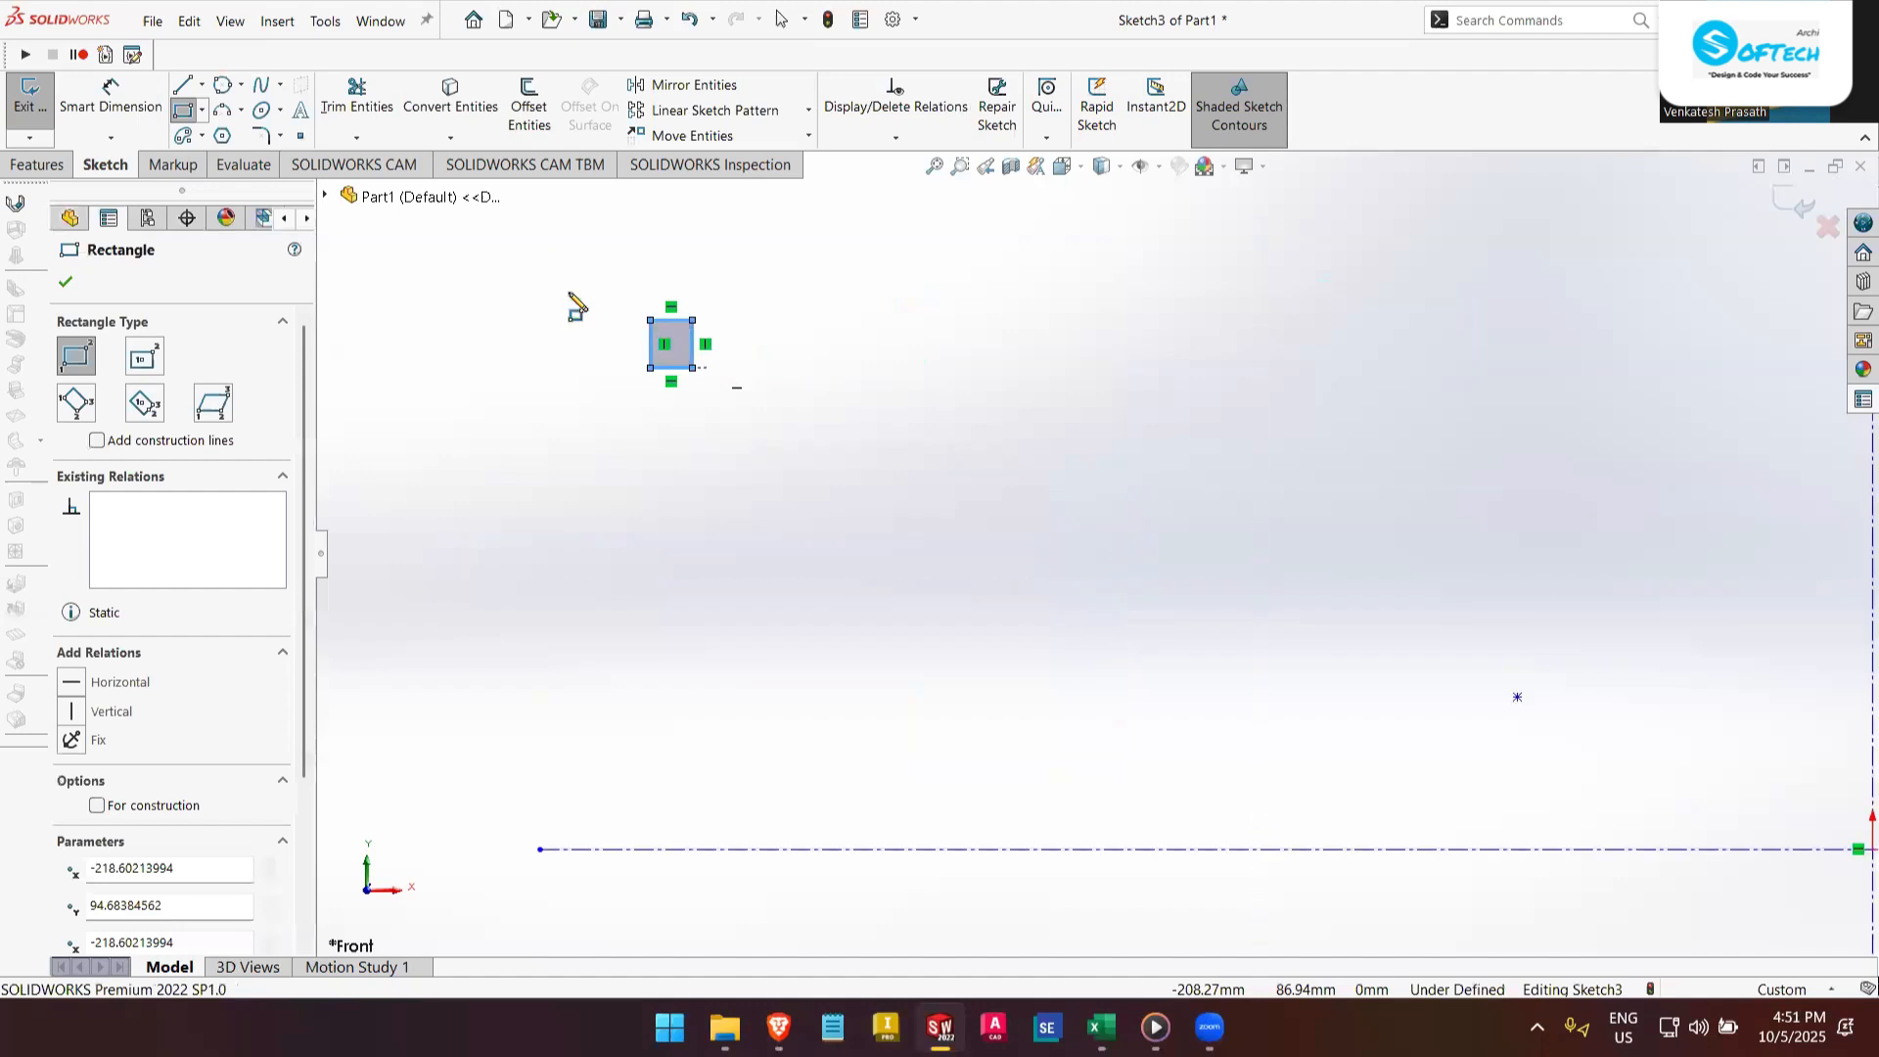
{"action": "scroll", "coordinate": [678, 364], "scroll_direction": "down", "scroll_amount": 1}
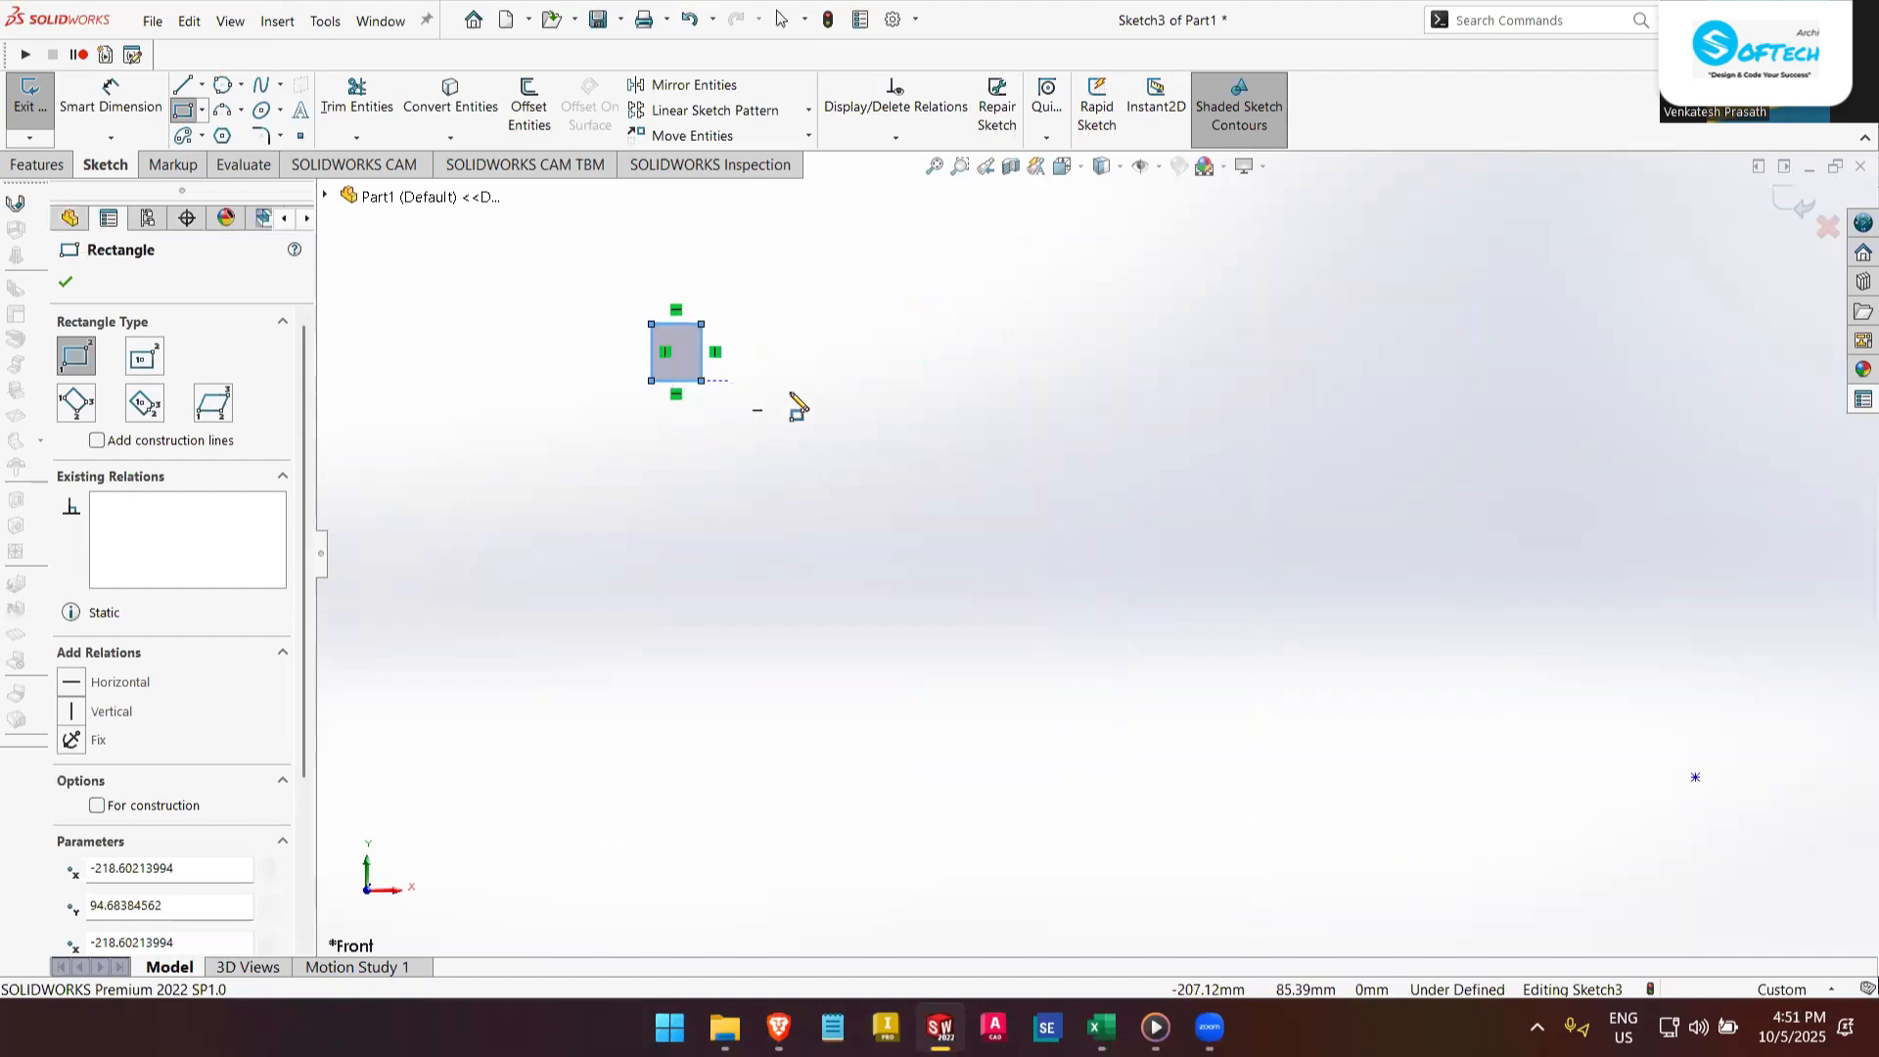
{"action": "scroll", "coordinate": [913, 421], "scroll_direction": "up", "scroll_amount": 2}
{"action": "key", "text": "Escape"}
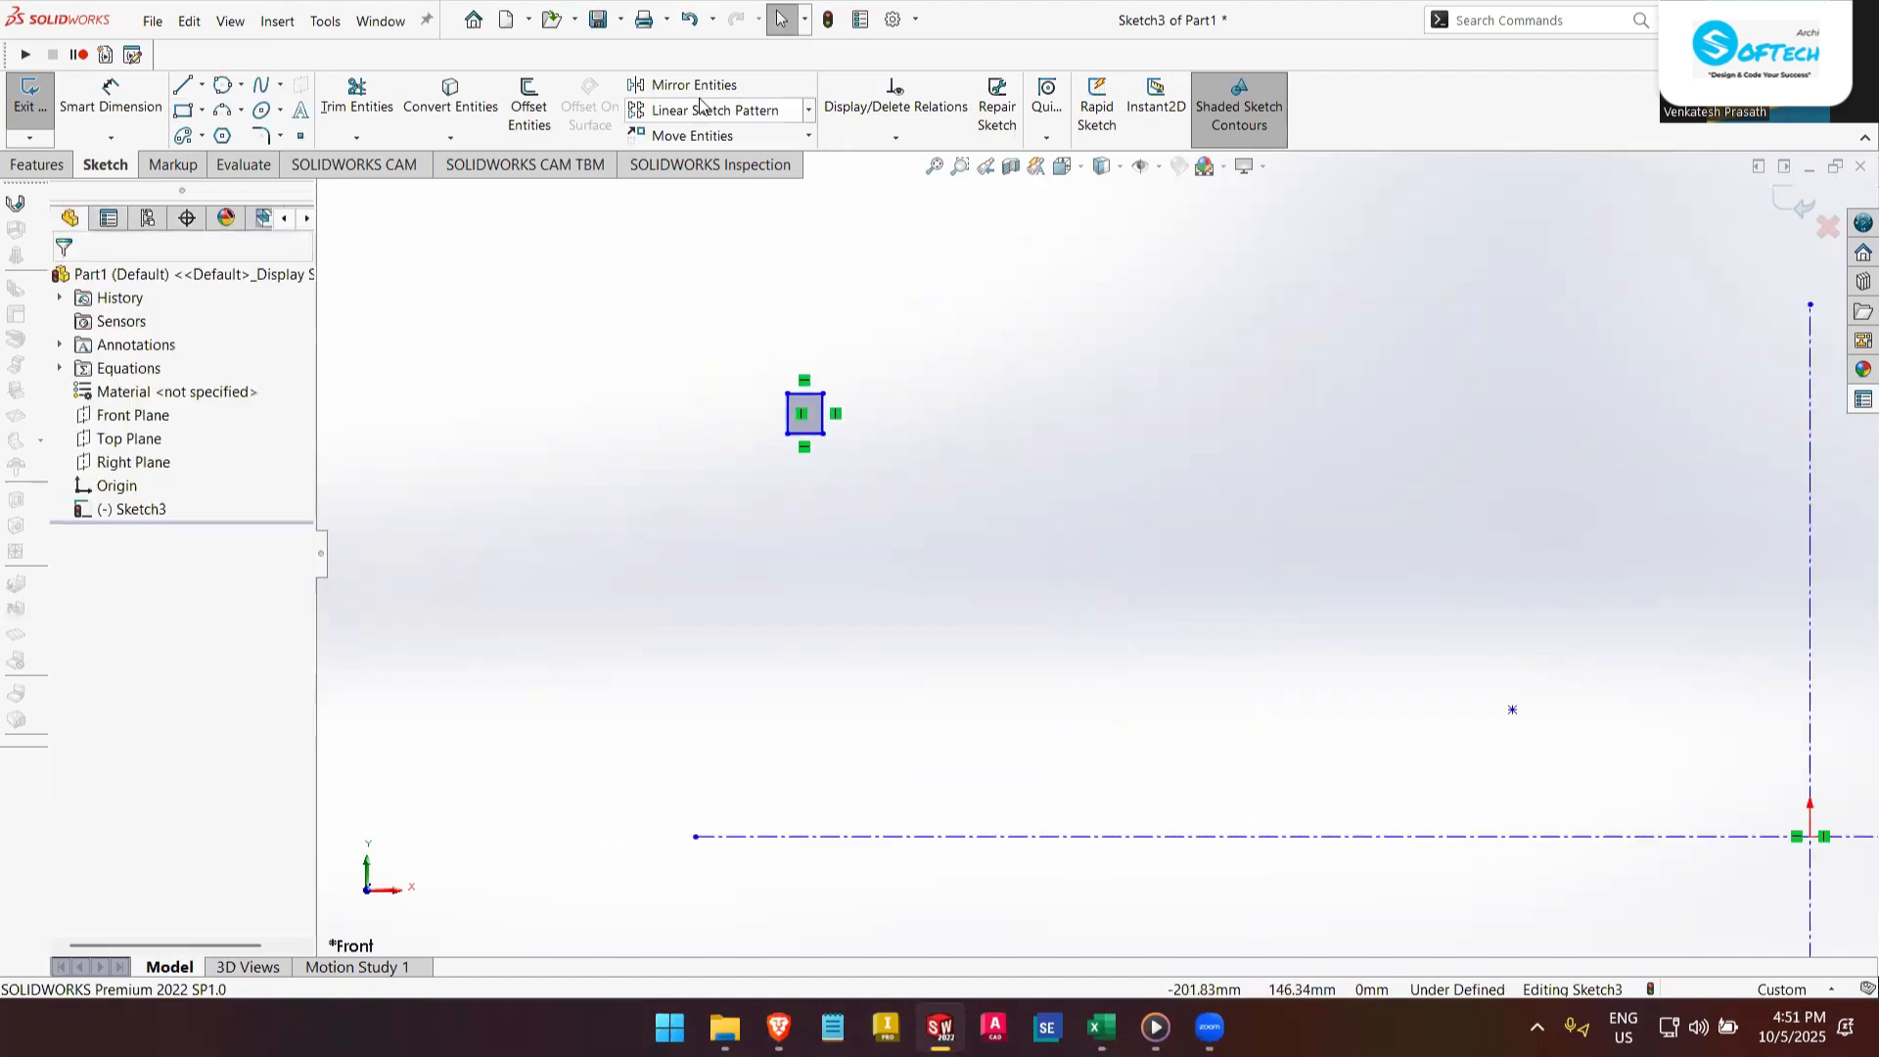
- Try a linear sketch pattern using the small rectangle's top and right edges as directions, and undo the rectangle
{"action": "left_click", "coordinate": [808, 109]}
{"action": "left_click", "coordinate": [756, 136]}
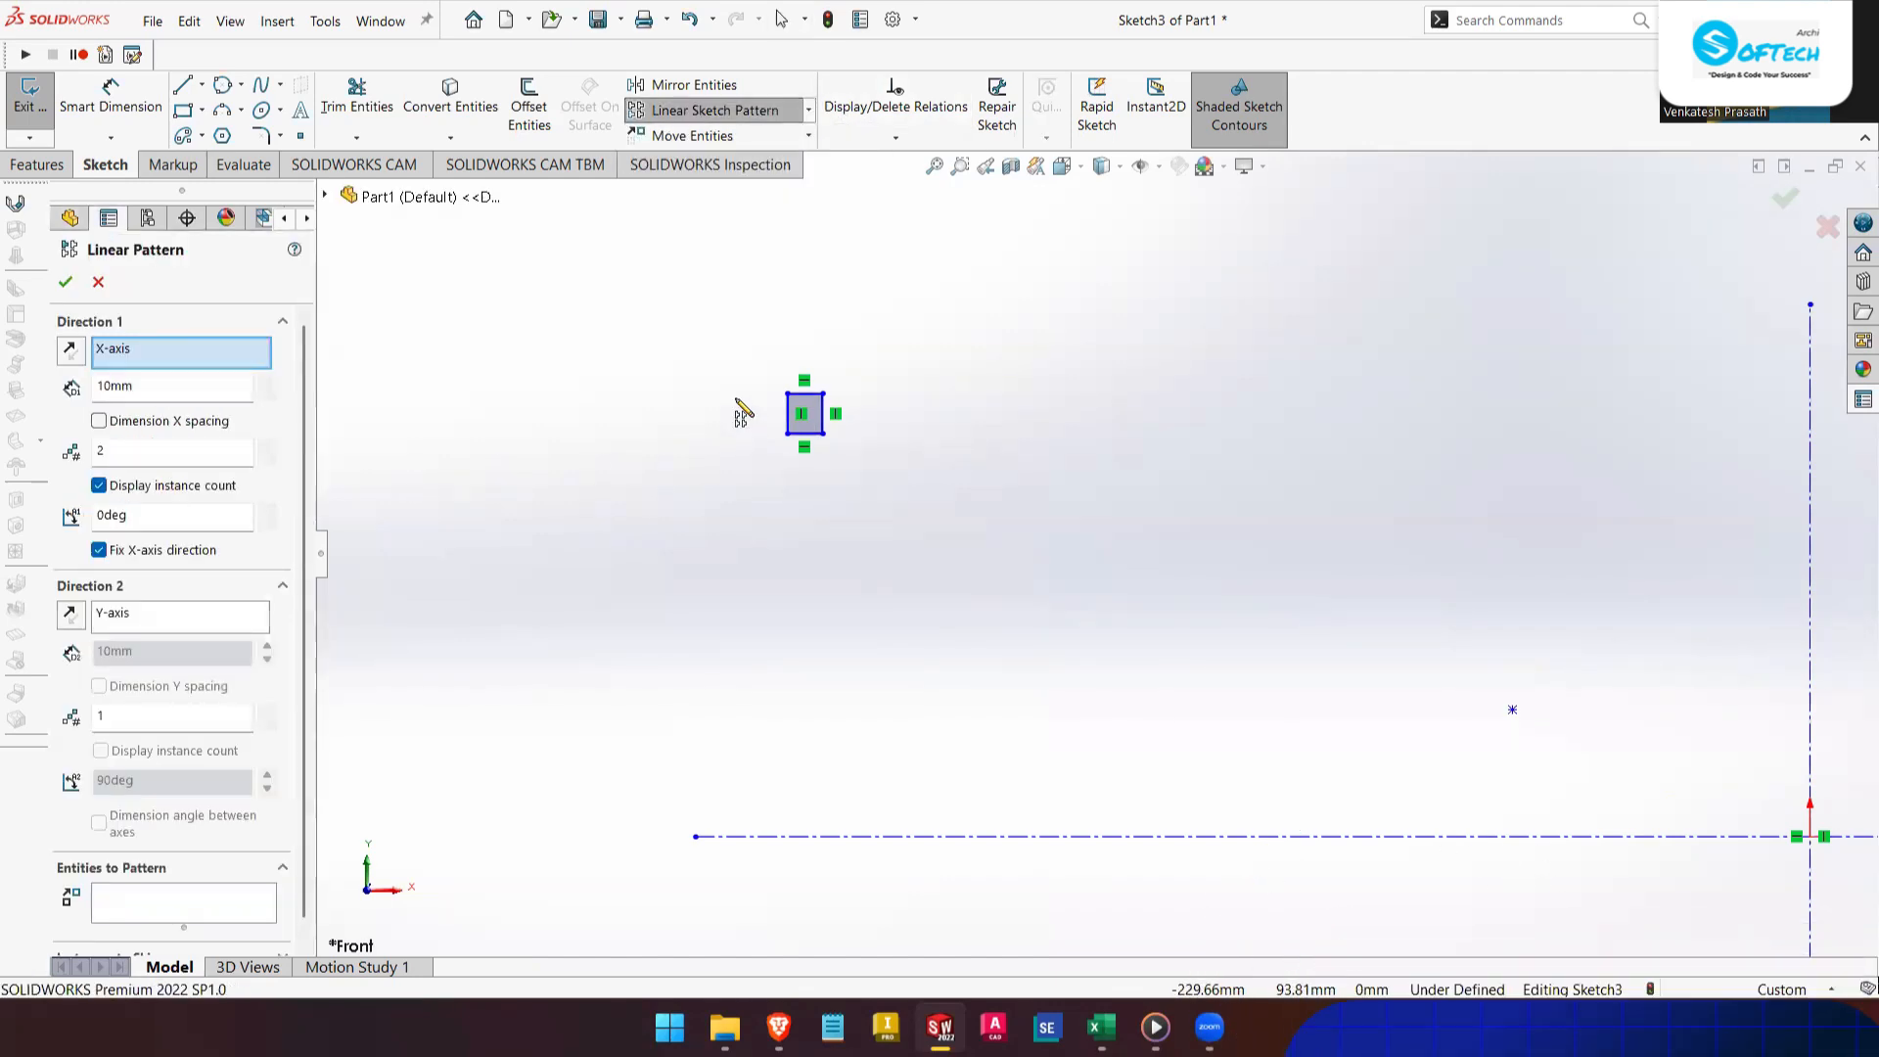
{"action": "left_click", "coordinate": [801, 394]}
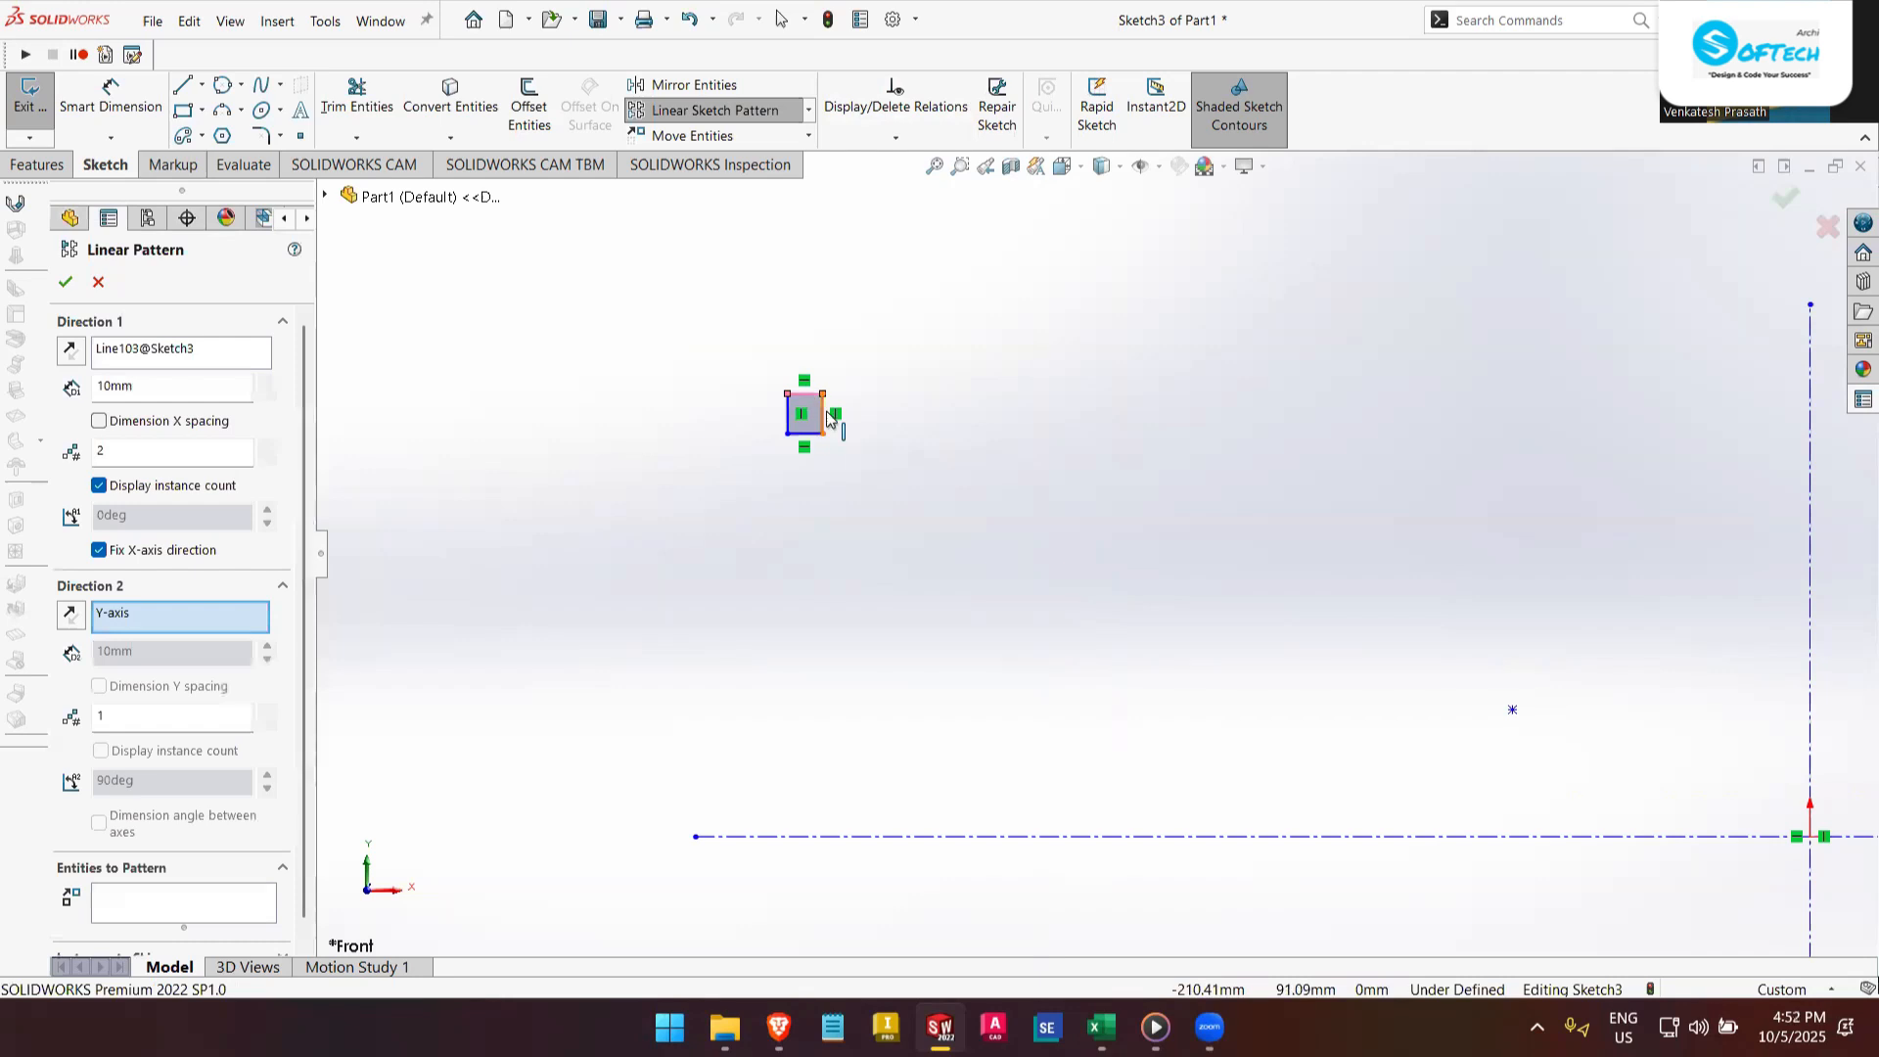
{"action": "left_click", "coordinate": [818, 431]}
{"action": "left_click", "coordinate": [807, 433]}
{"action": "left_click", "coordinate": [789, 416]}
{"action": "scroll", "coordinate": [861, 458], "scroll_direction": "down", "scroll_amount": 3}
{"action": "scroll", "coordinate": [901, 469], "scroll_direction": "down", "scroll_amount": 1}
{"action": "scroll", "coordinate": [895, 464], "scroll_direction": "up", "scroll_amount": 1}
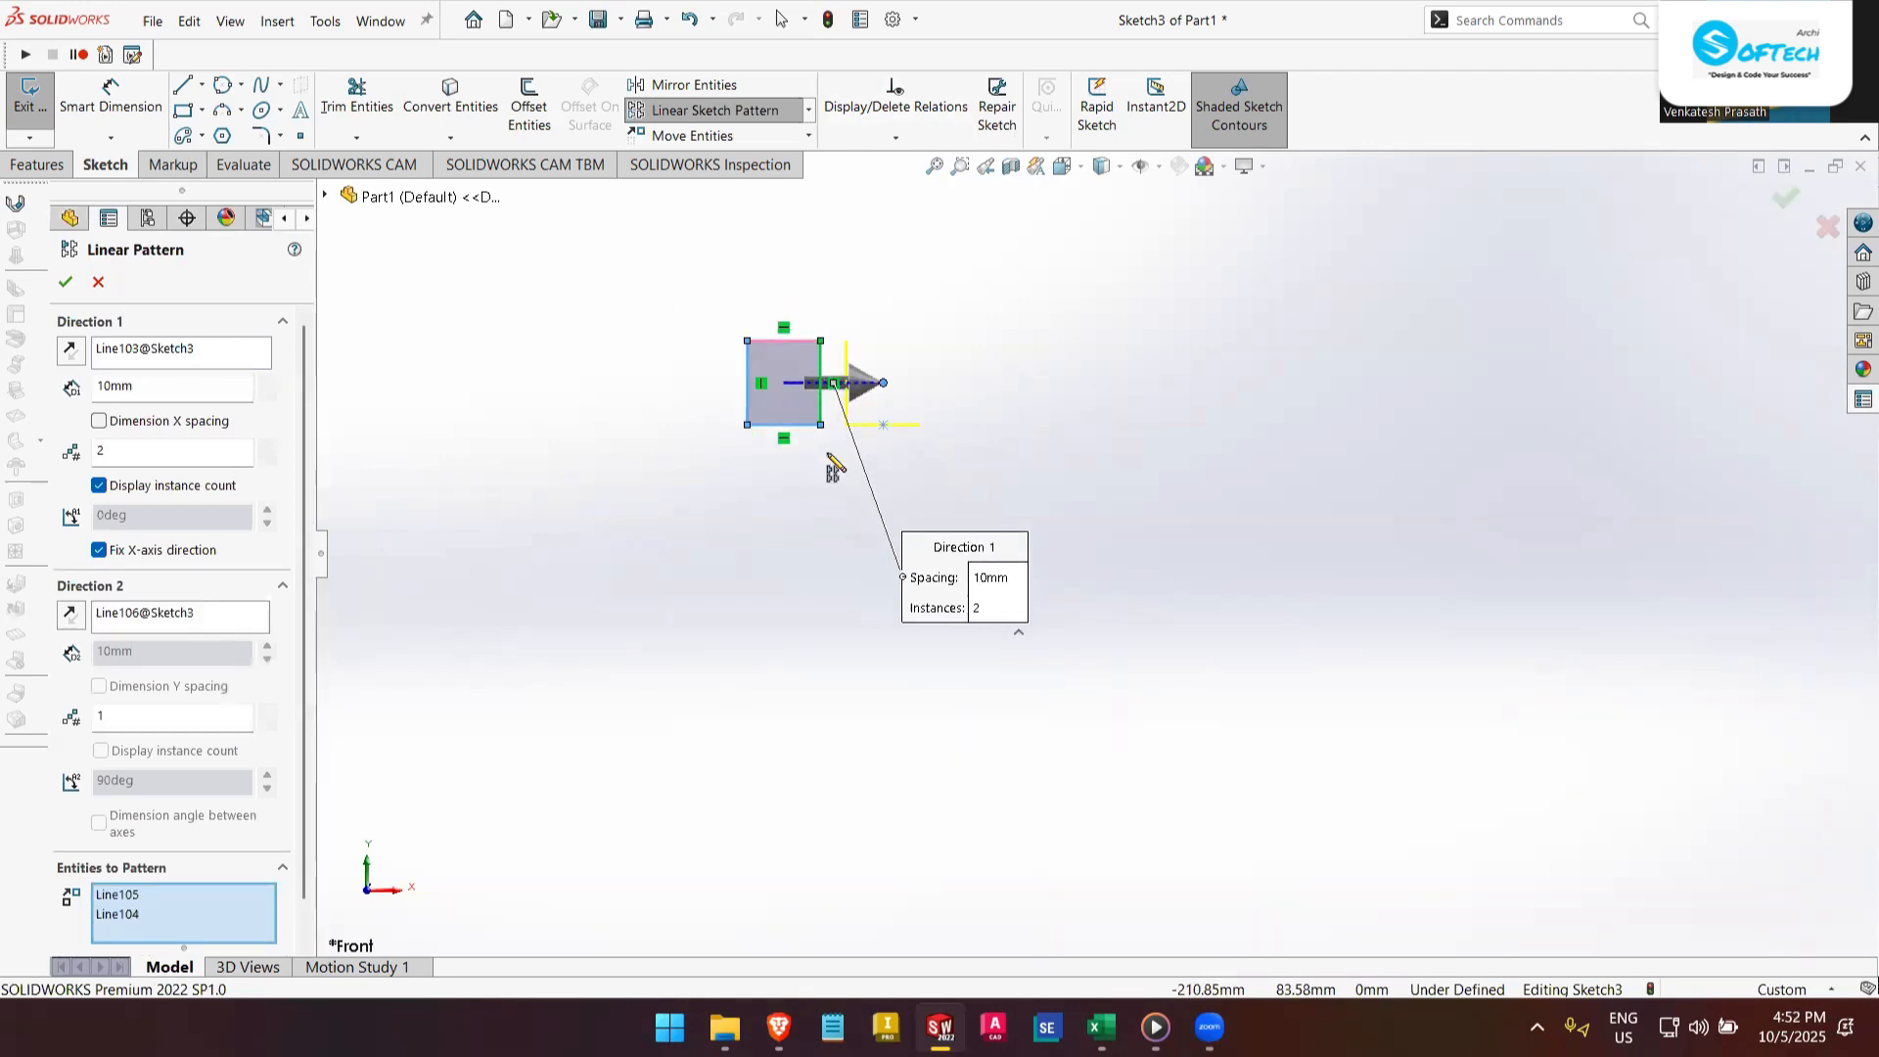
{"action": "key", "text": "Escape"}
{"action": "key", "text": "ctrl+z"}
{"action": "scroll", "coordinate": [826, 409], "scroll_direction": "up", "scroll_amount": 5}
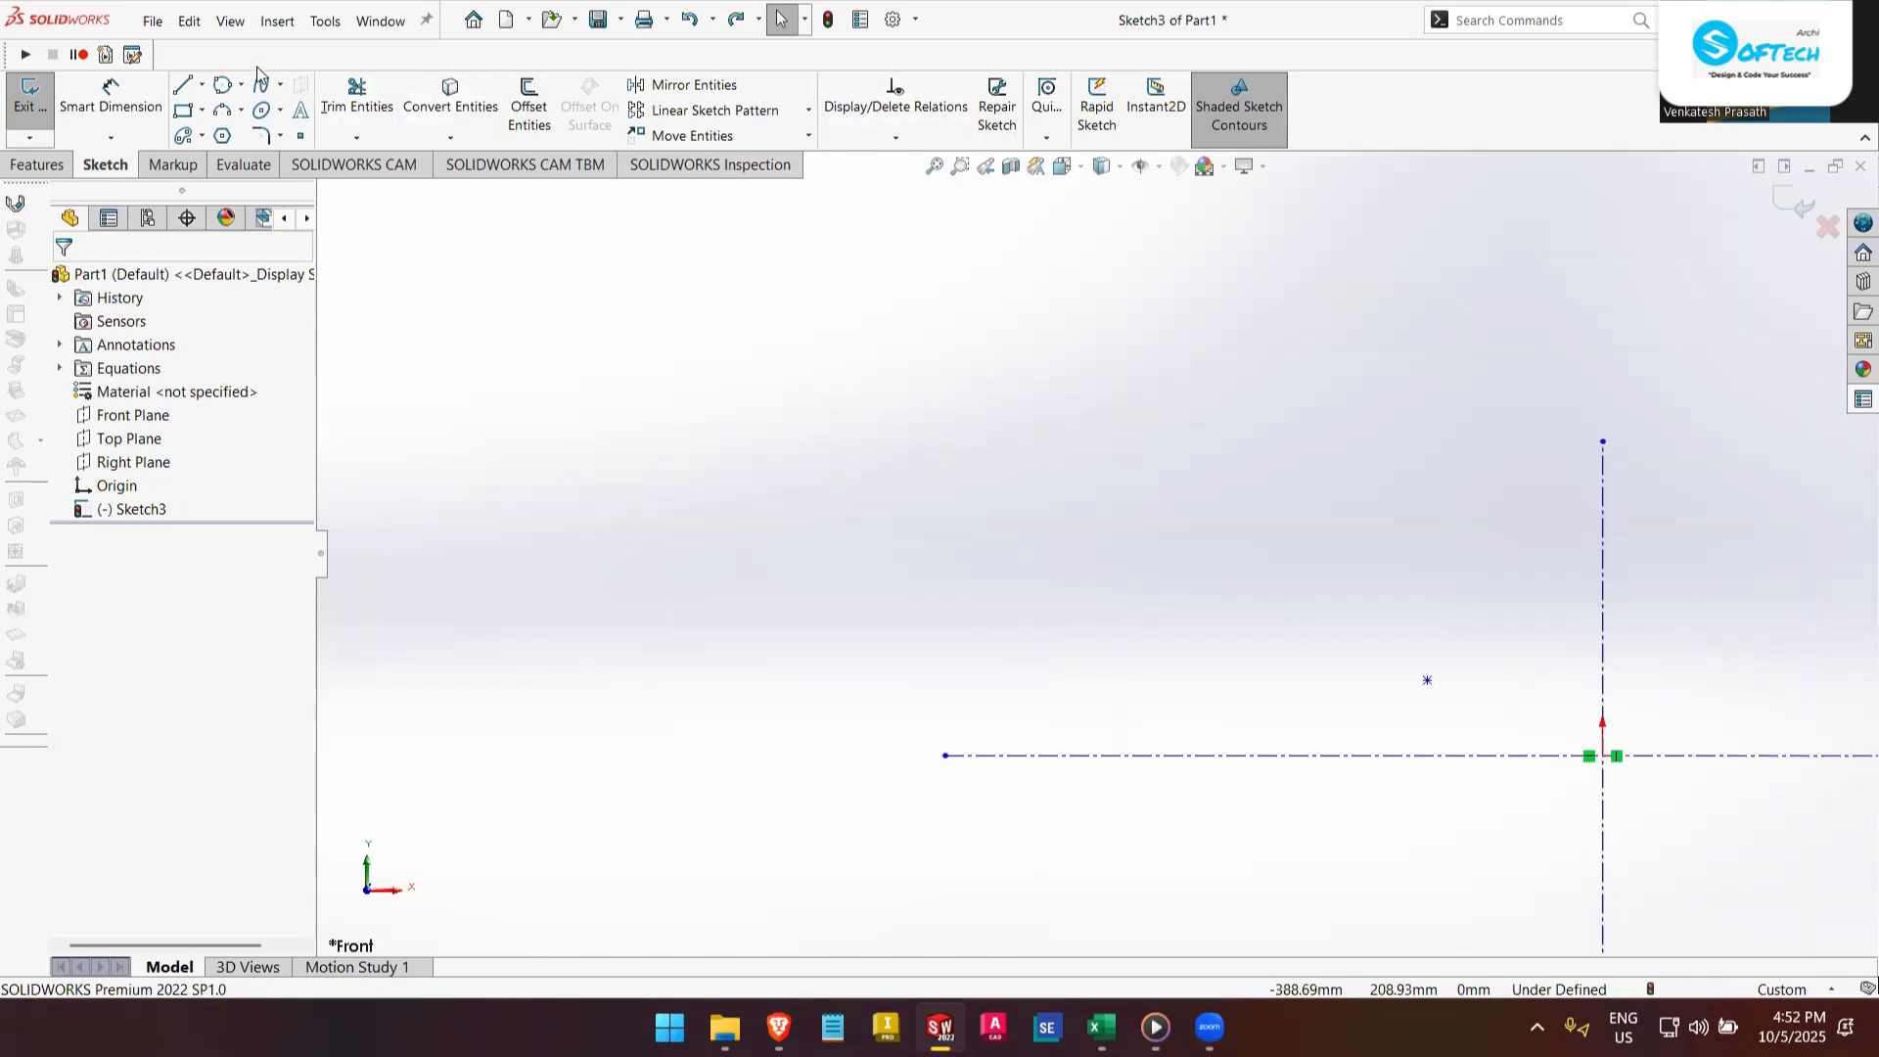
- Sketch a new corner rectangle up and left of the horizontal centerline's left end and select its four lines
{"action": "mouse_move", "coordinate": [828, 375]}
{"action": "left_mouse_down"}
{"action": "mouse_move", "coordinate": [870, 420]}
{"action": "mouse_move", "coordinate": [956, 378]}
{"action": "mouse_move", "coordinate": [919, 365]}
{"action": "left_mouse_up"}
{"action": "key", "text": "Escape"}
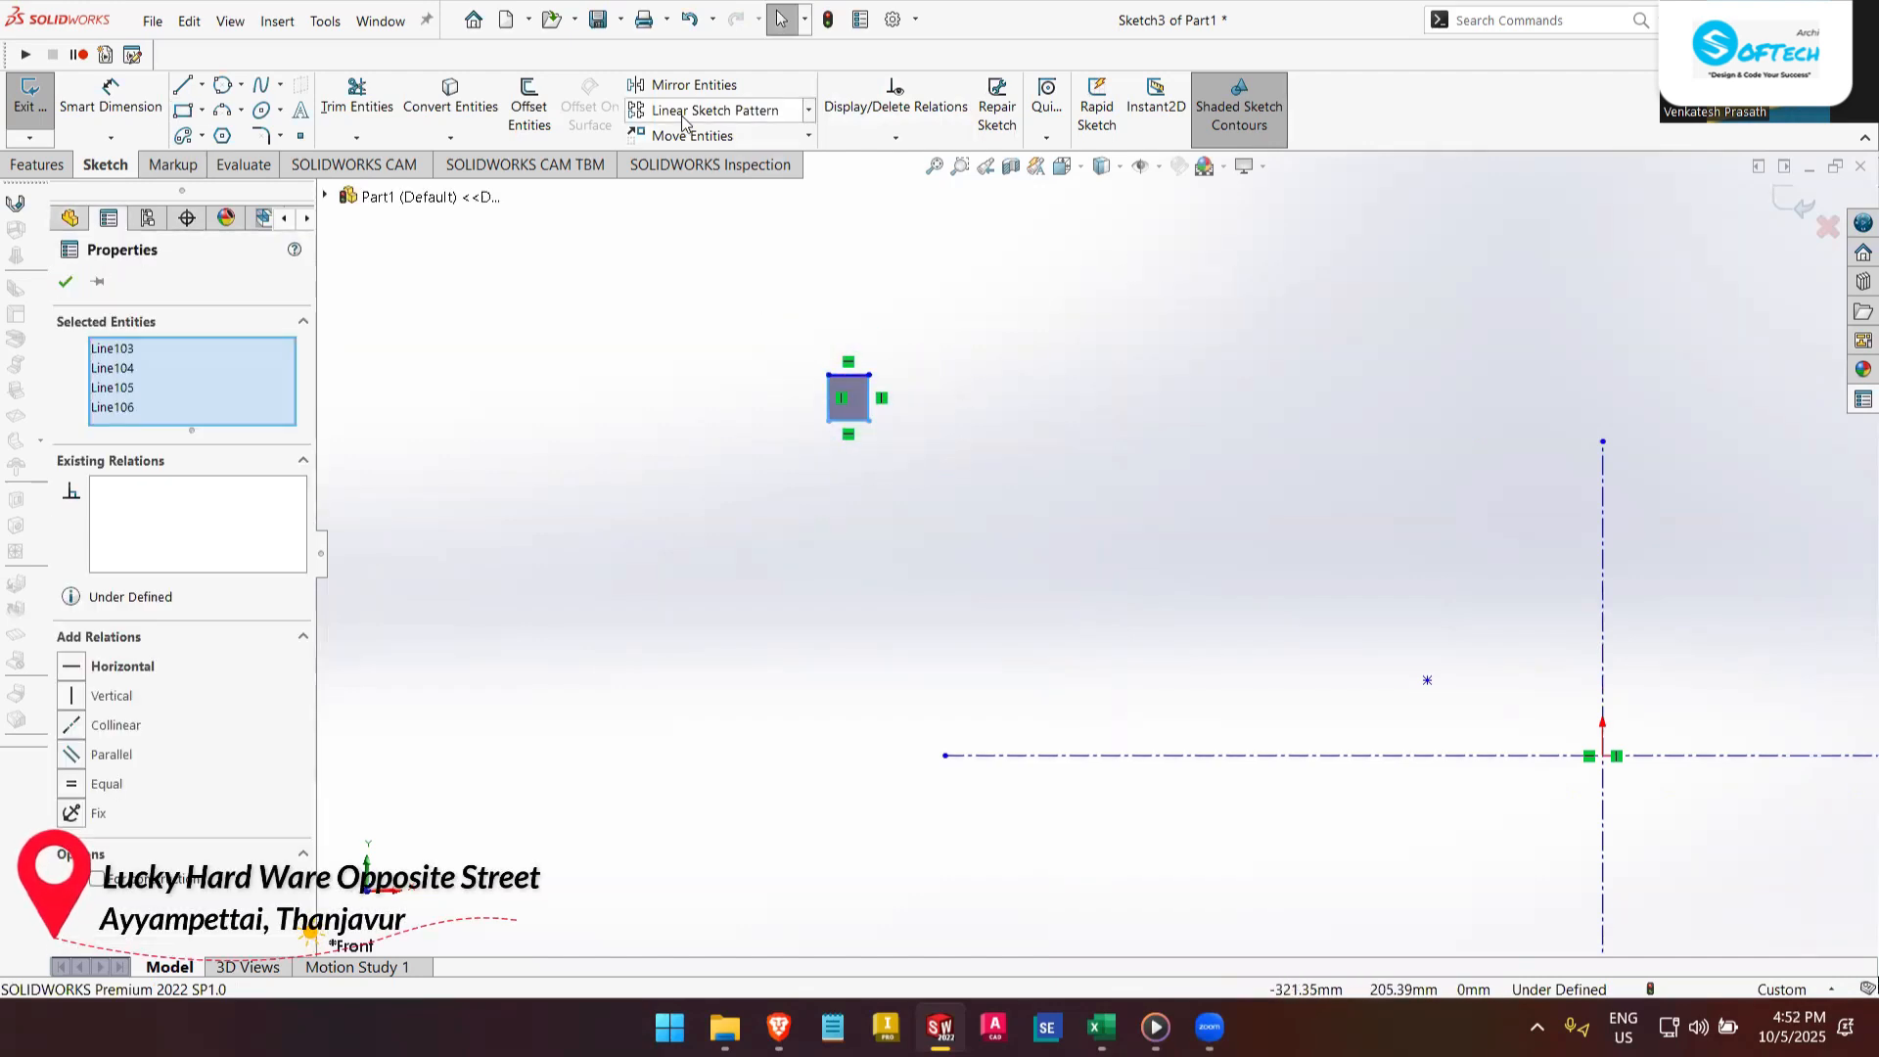
- Set up a linear sketch pattern of the selected rectangle along the X-axis with 5 instances spaced 20 mm apart
{"action": "left_click", "coordinate": [683, 118]}
{"action": "scroll", "coordinate": [933, 431], "scroll_direction": "down", "scroll_amount": 2}
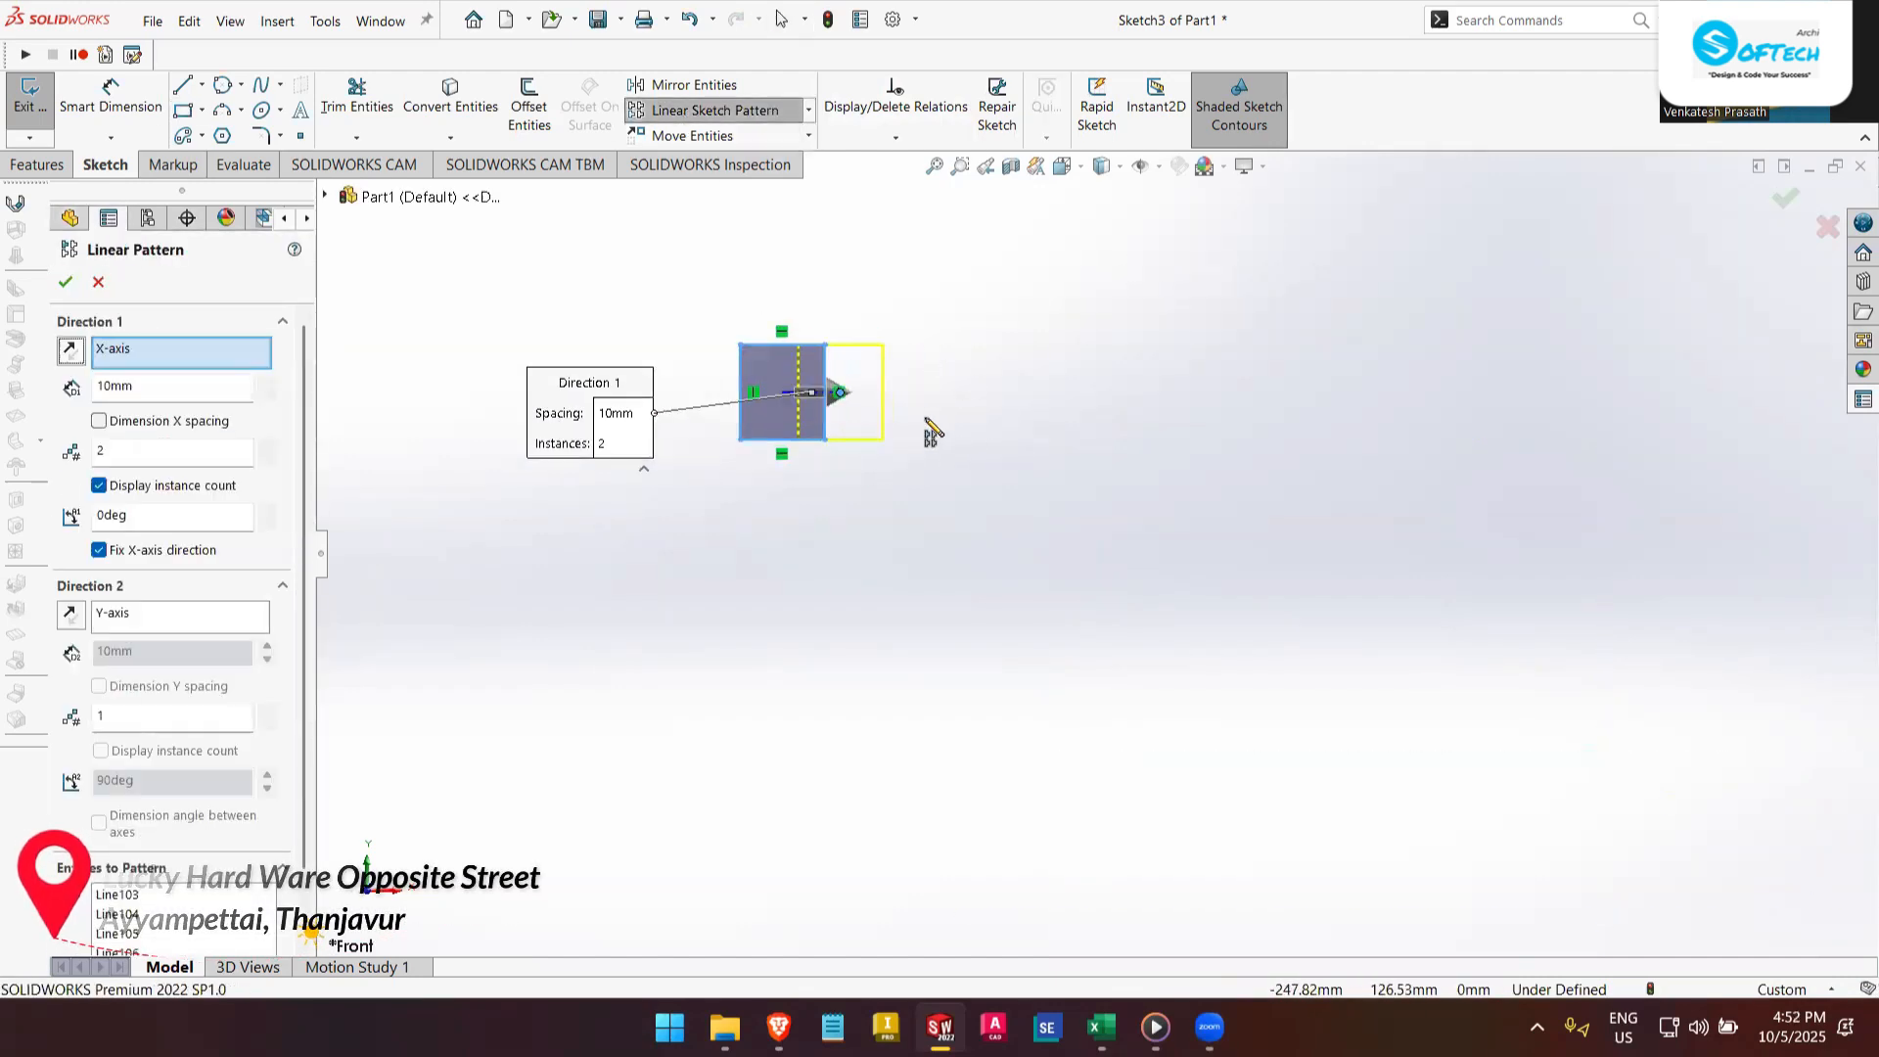
{"action": "scroll", "coordinate": [933, 431], "scroll_direction": "down", "scroll_amount": 2}
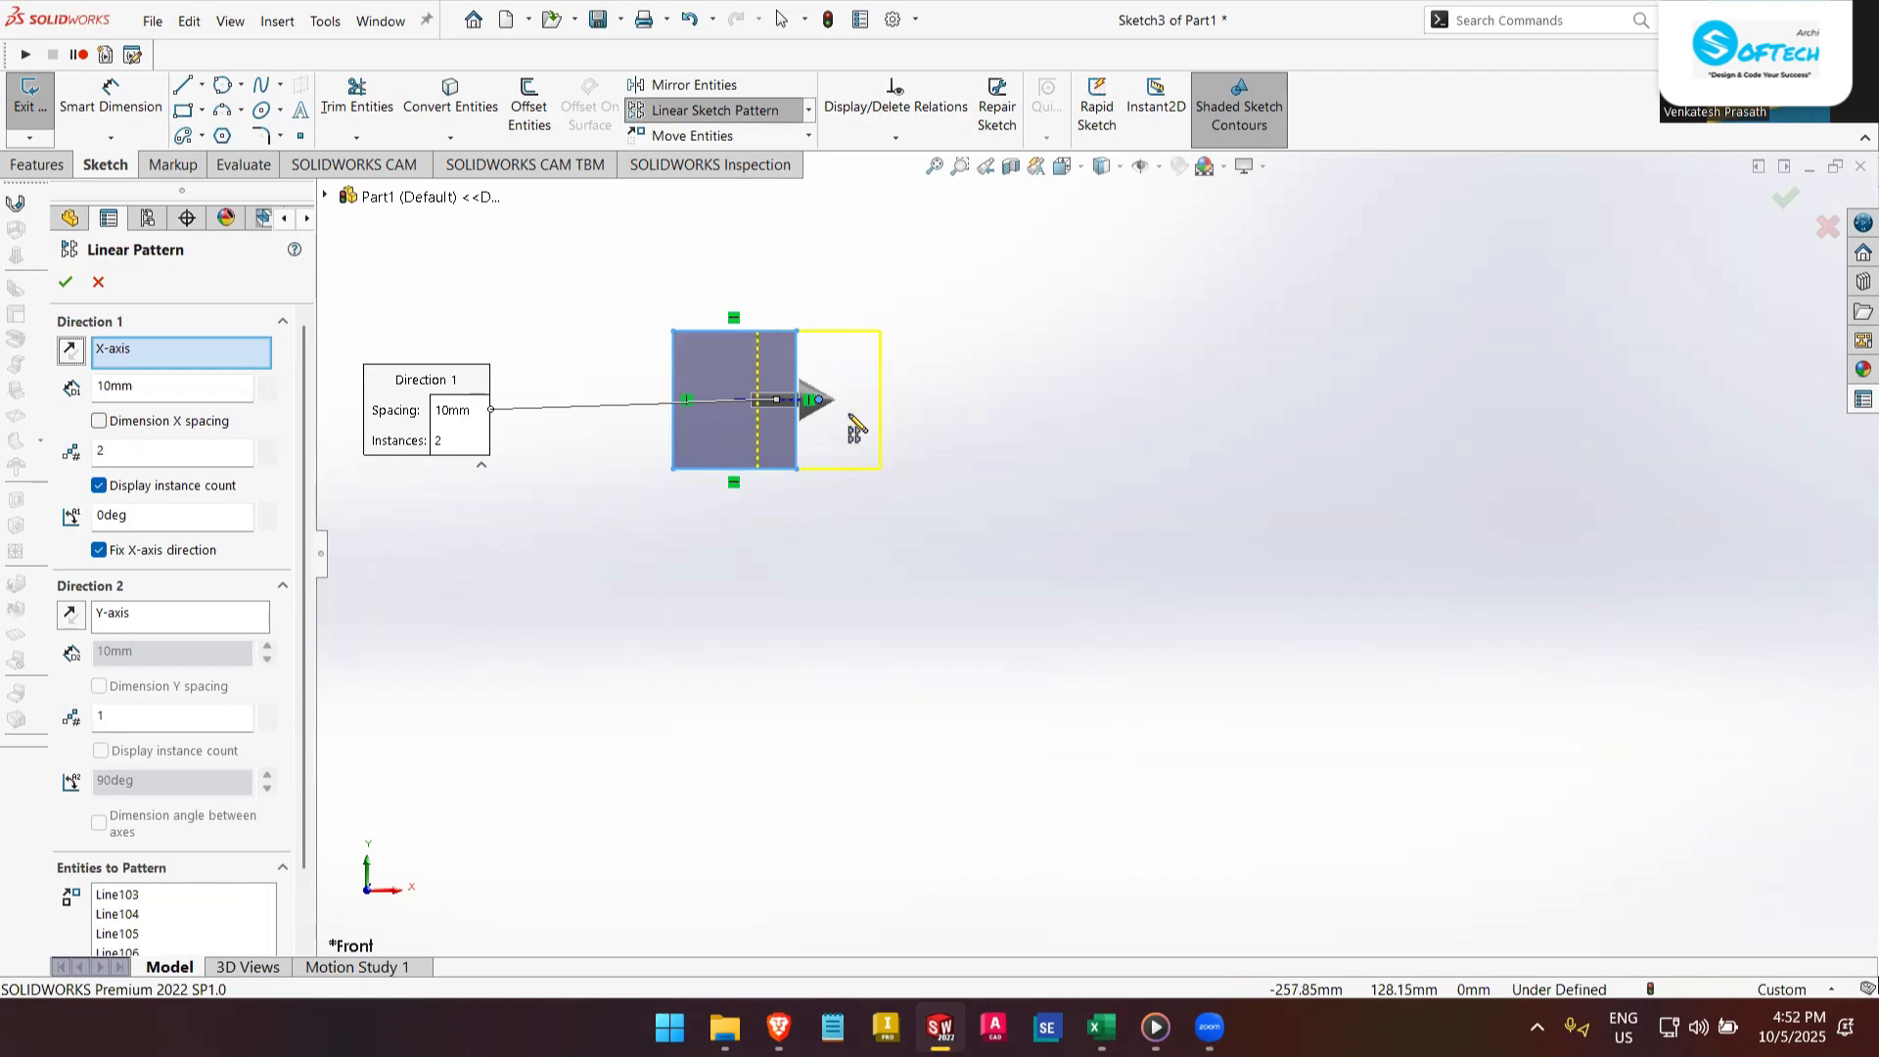
{"action": "scroll", "coordinate": [719, 494], "scroll_direction": "up", "scroll_amount": 1}
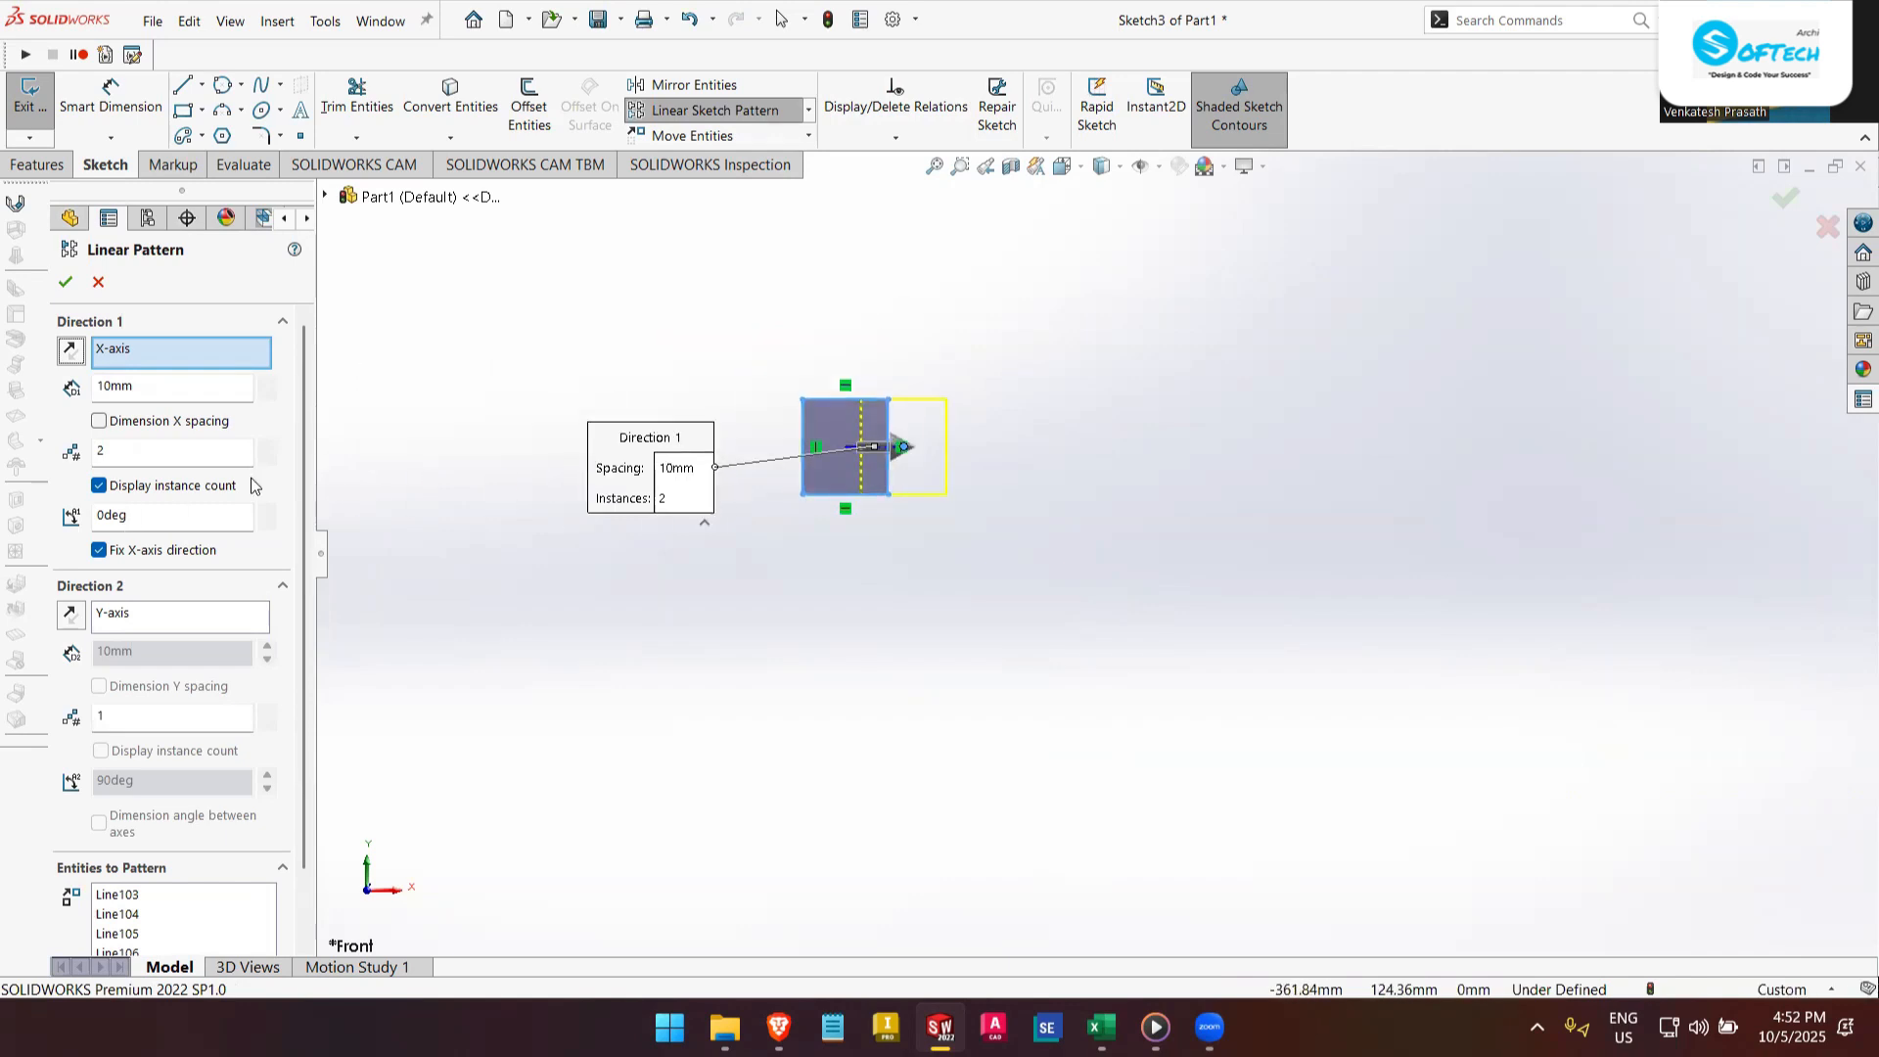
{"action": "left_click", "coordinate": [102, 450]}
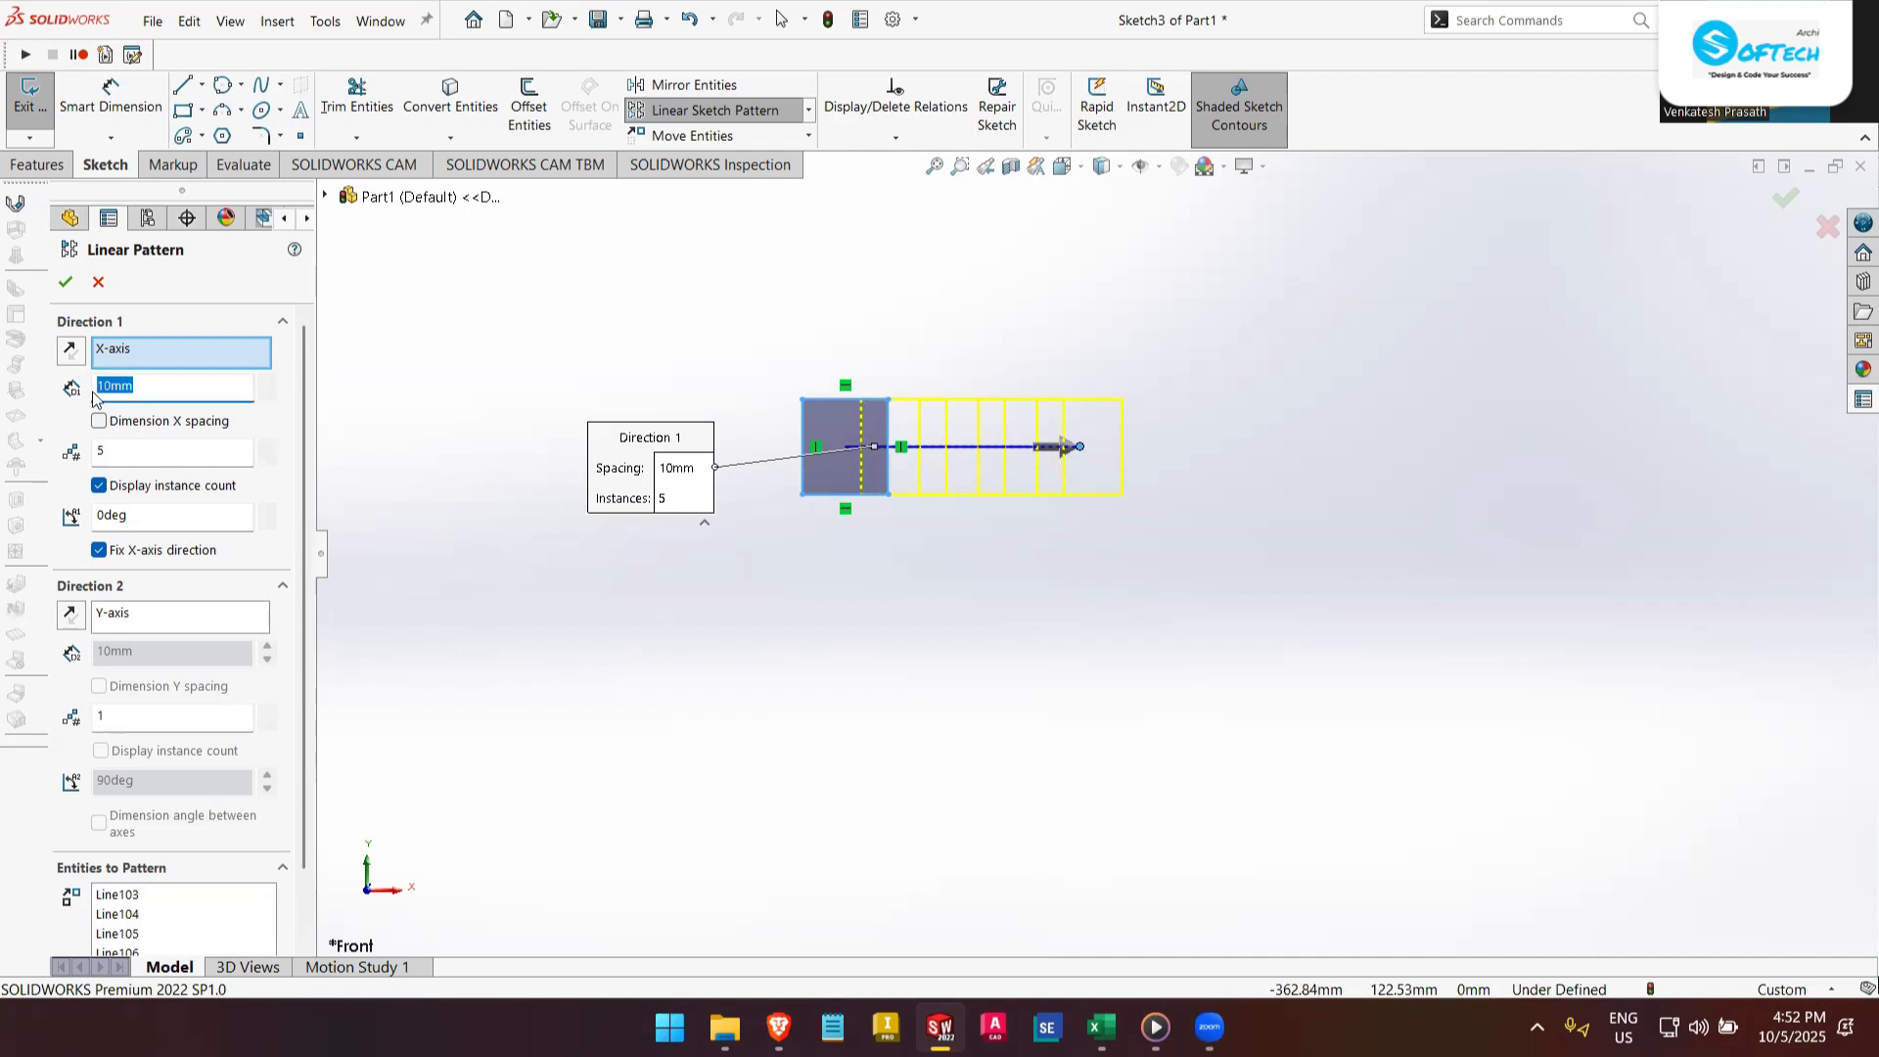
{"action": "key", "text": "Return"}
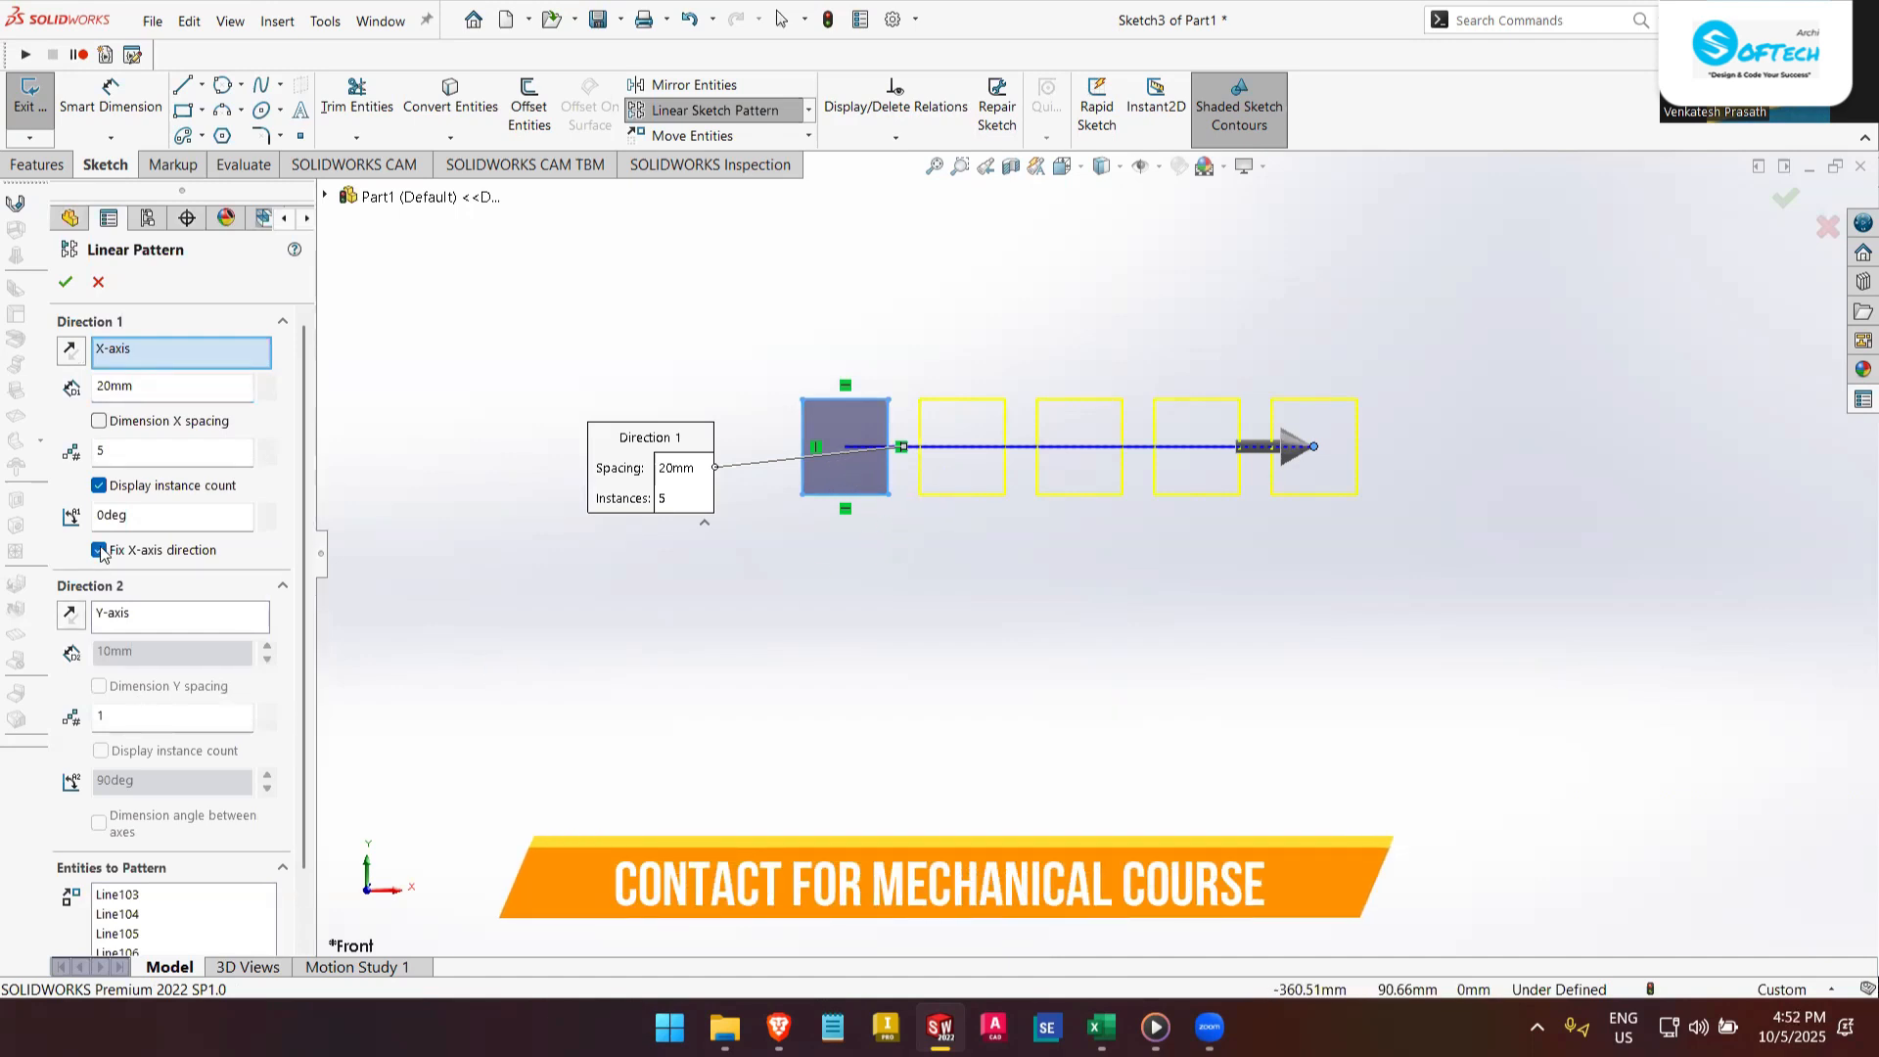
{"action": "scroll", "coordinate": [105, 545], "scroll_direction": "down", "scroll_amount": 2}
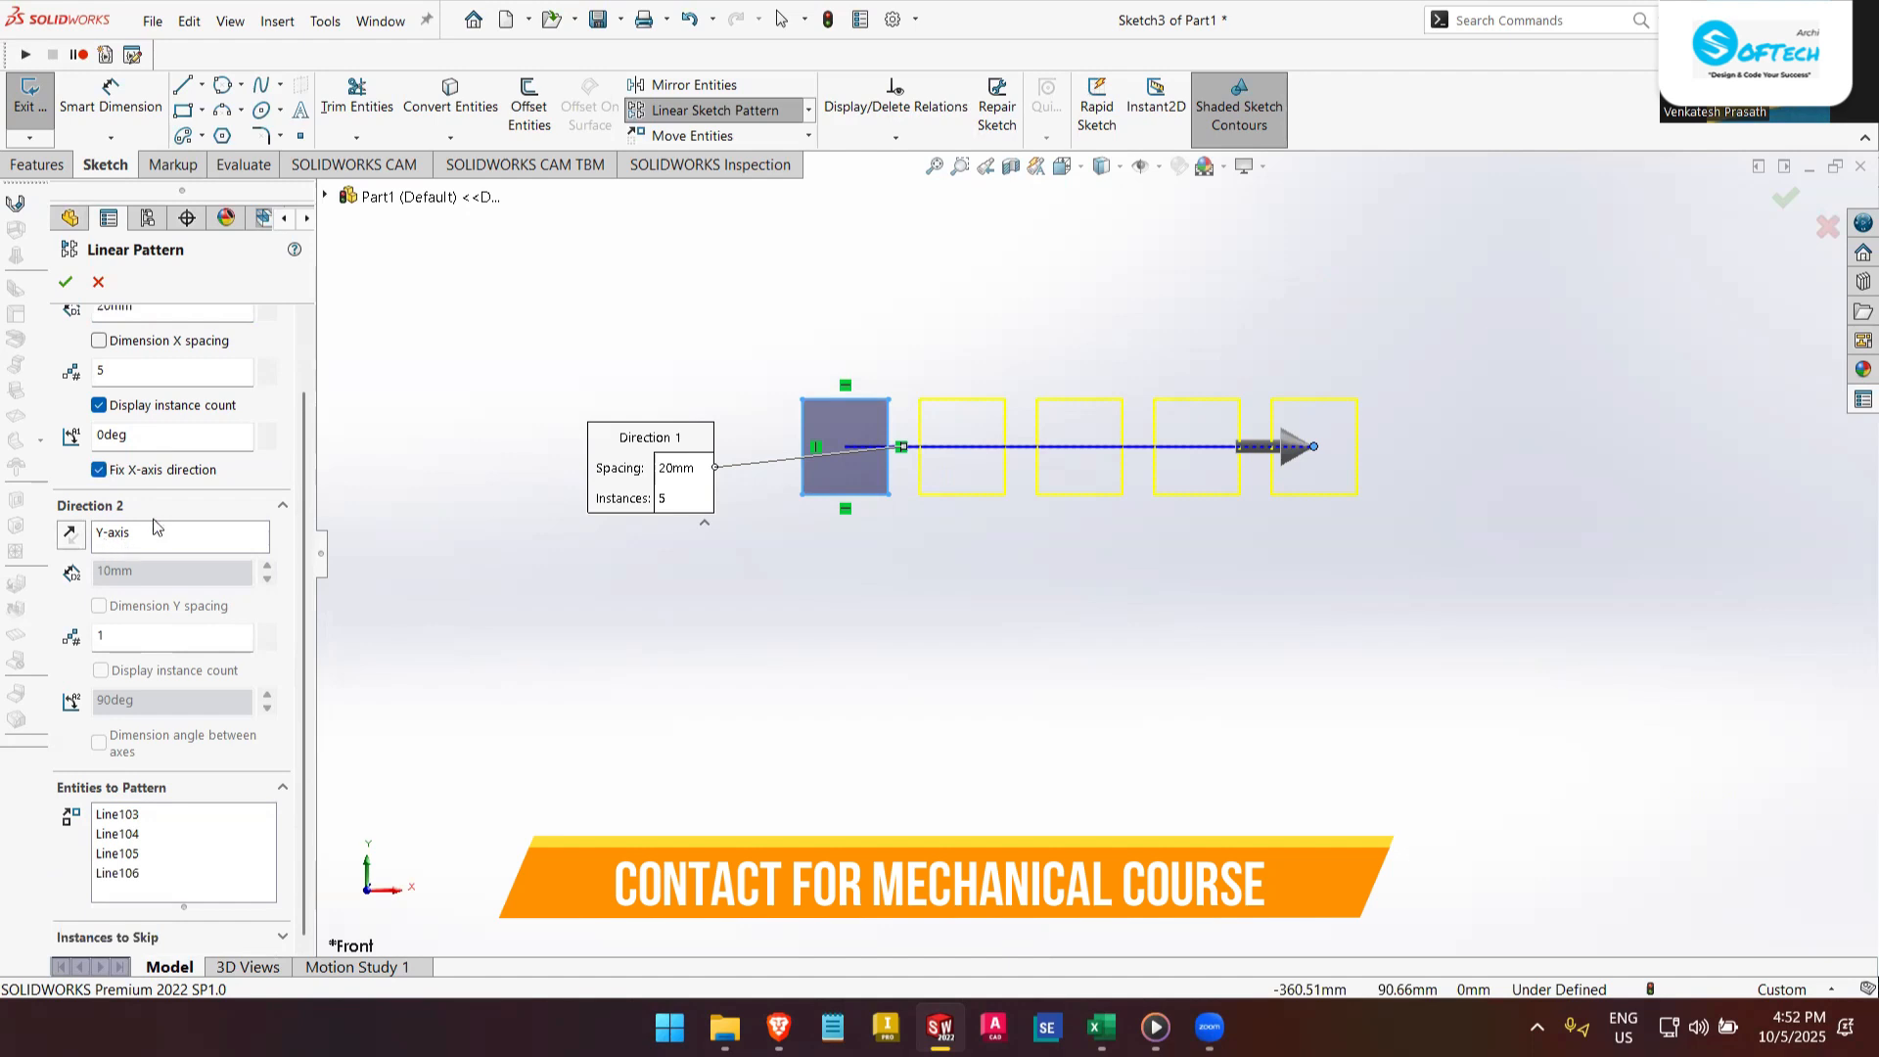
{"action": "scroll", "coordinate": [1095, 548], "scroll_direction": "up", "scroll_amount": 1}
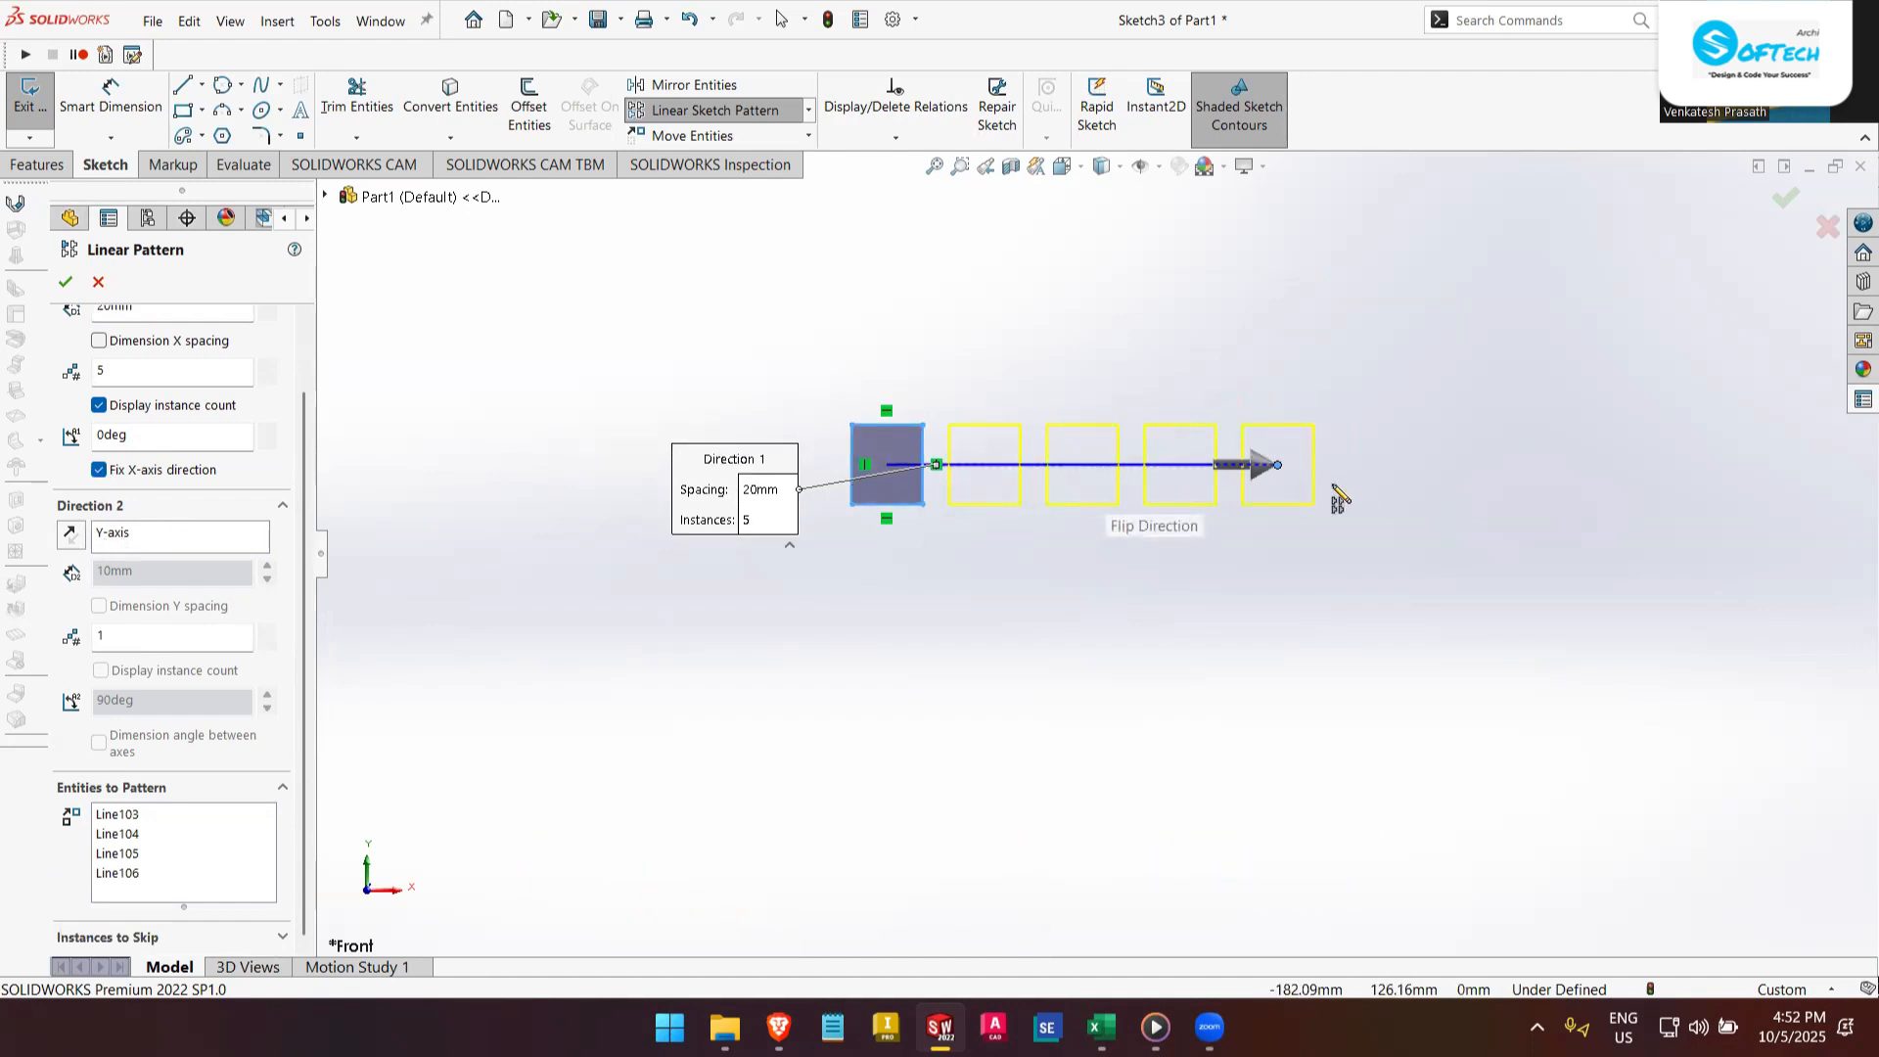
{"action": "scroll", "coordinate": [1324, 510], "scroll_direction": "up", "scroll_amount": 2}
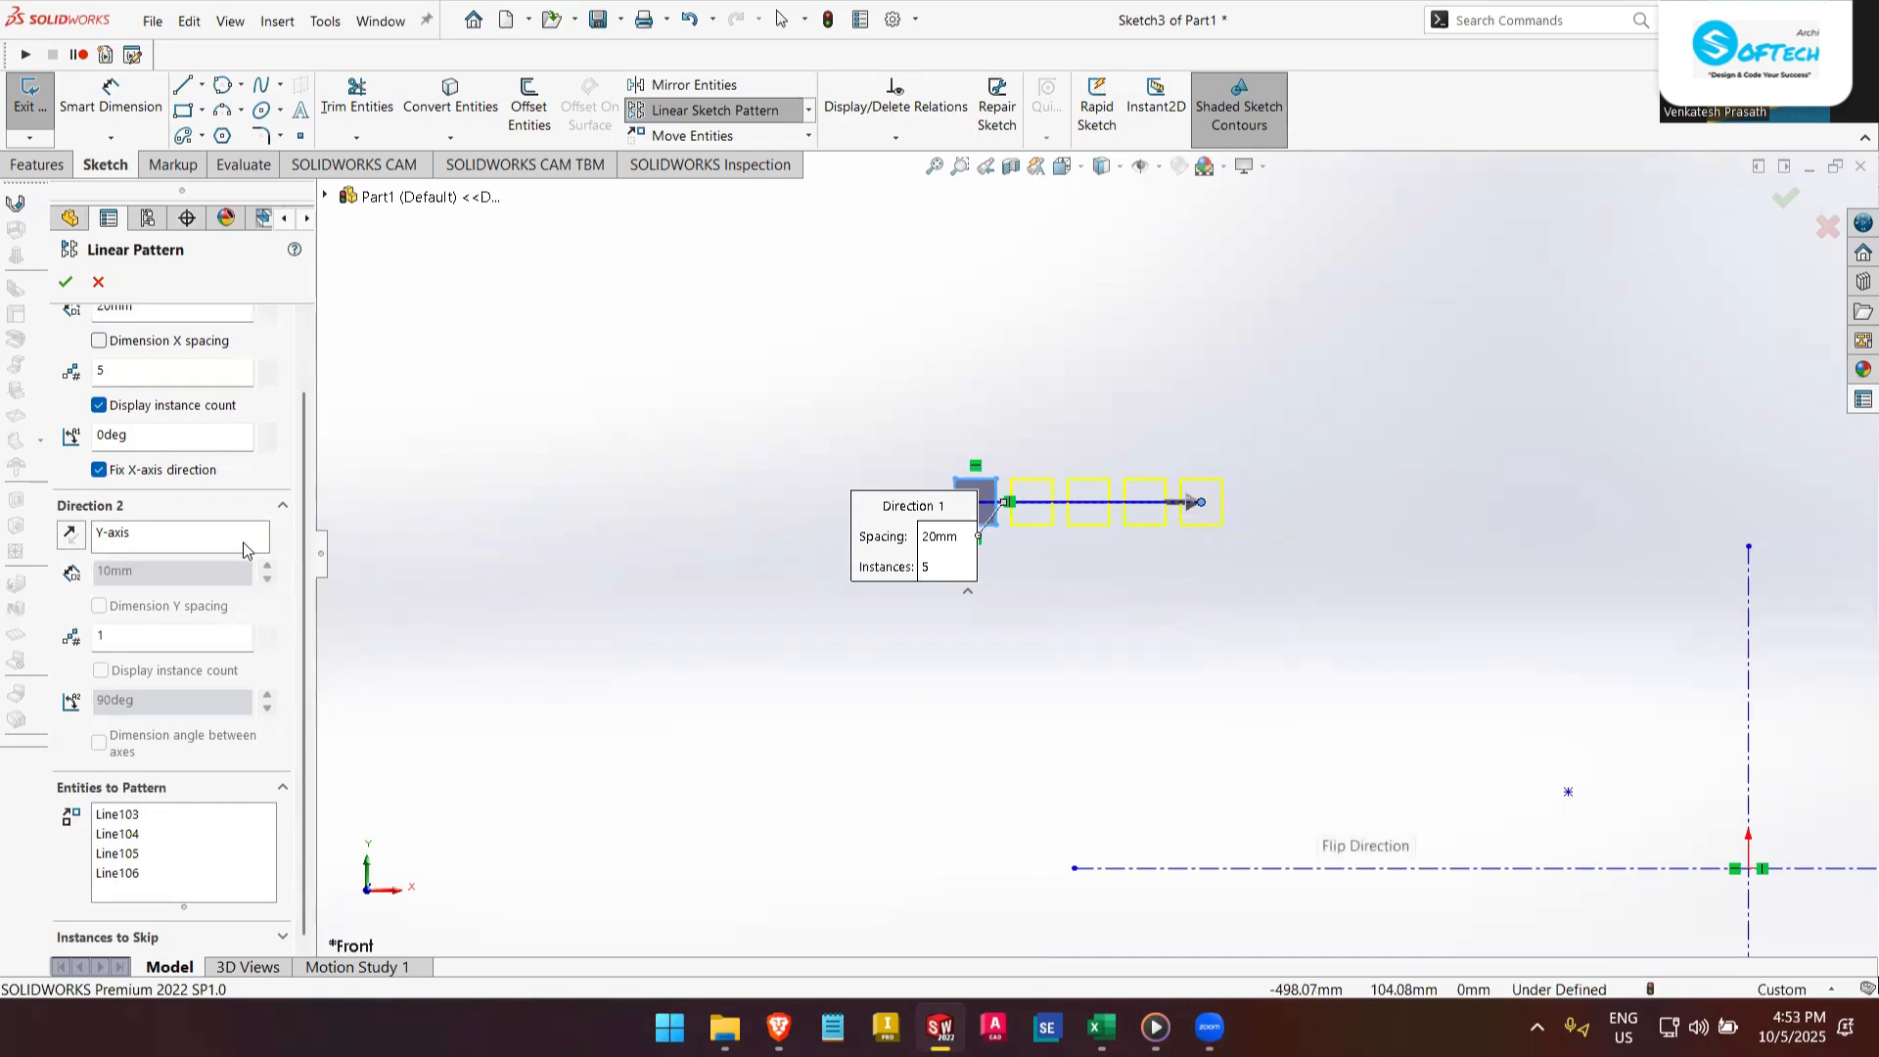
- Pattern the rectangle along the vertical centerline as the second direction with 5 instances at 20 mm spacing and apply it
{"action": "left_click", "coordinate": [115, 548]}
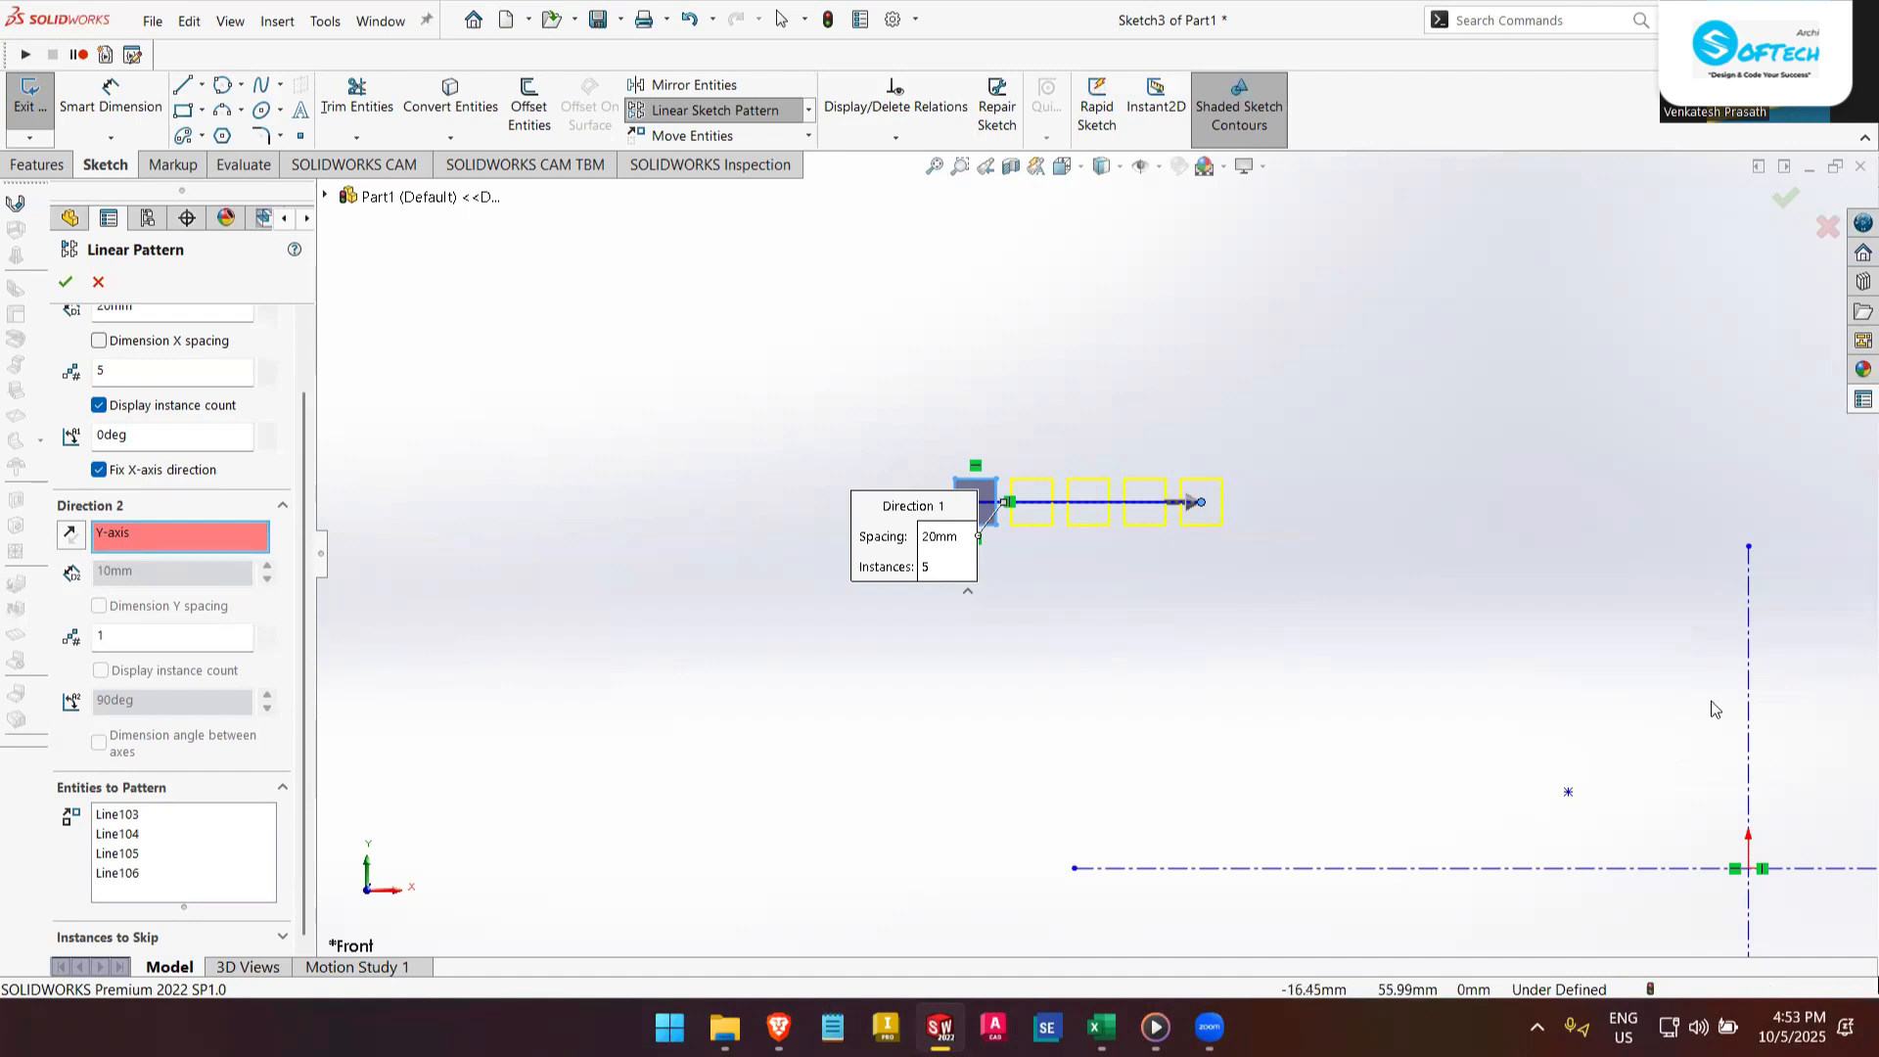
{"action": "left_click", "coordinate": [1749, 674]}
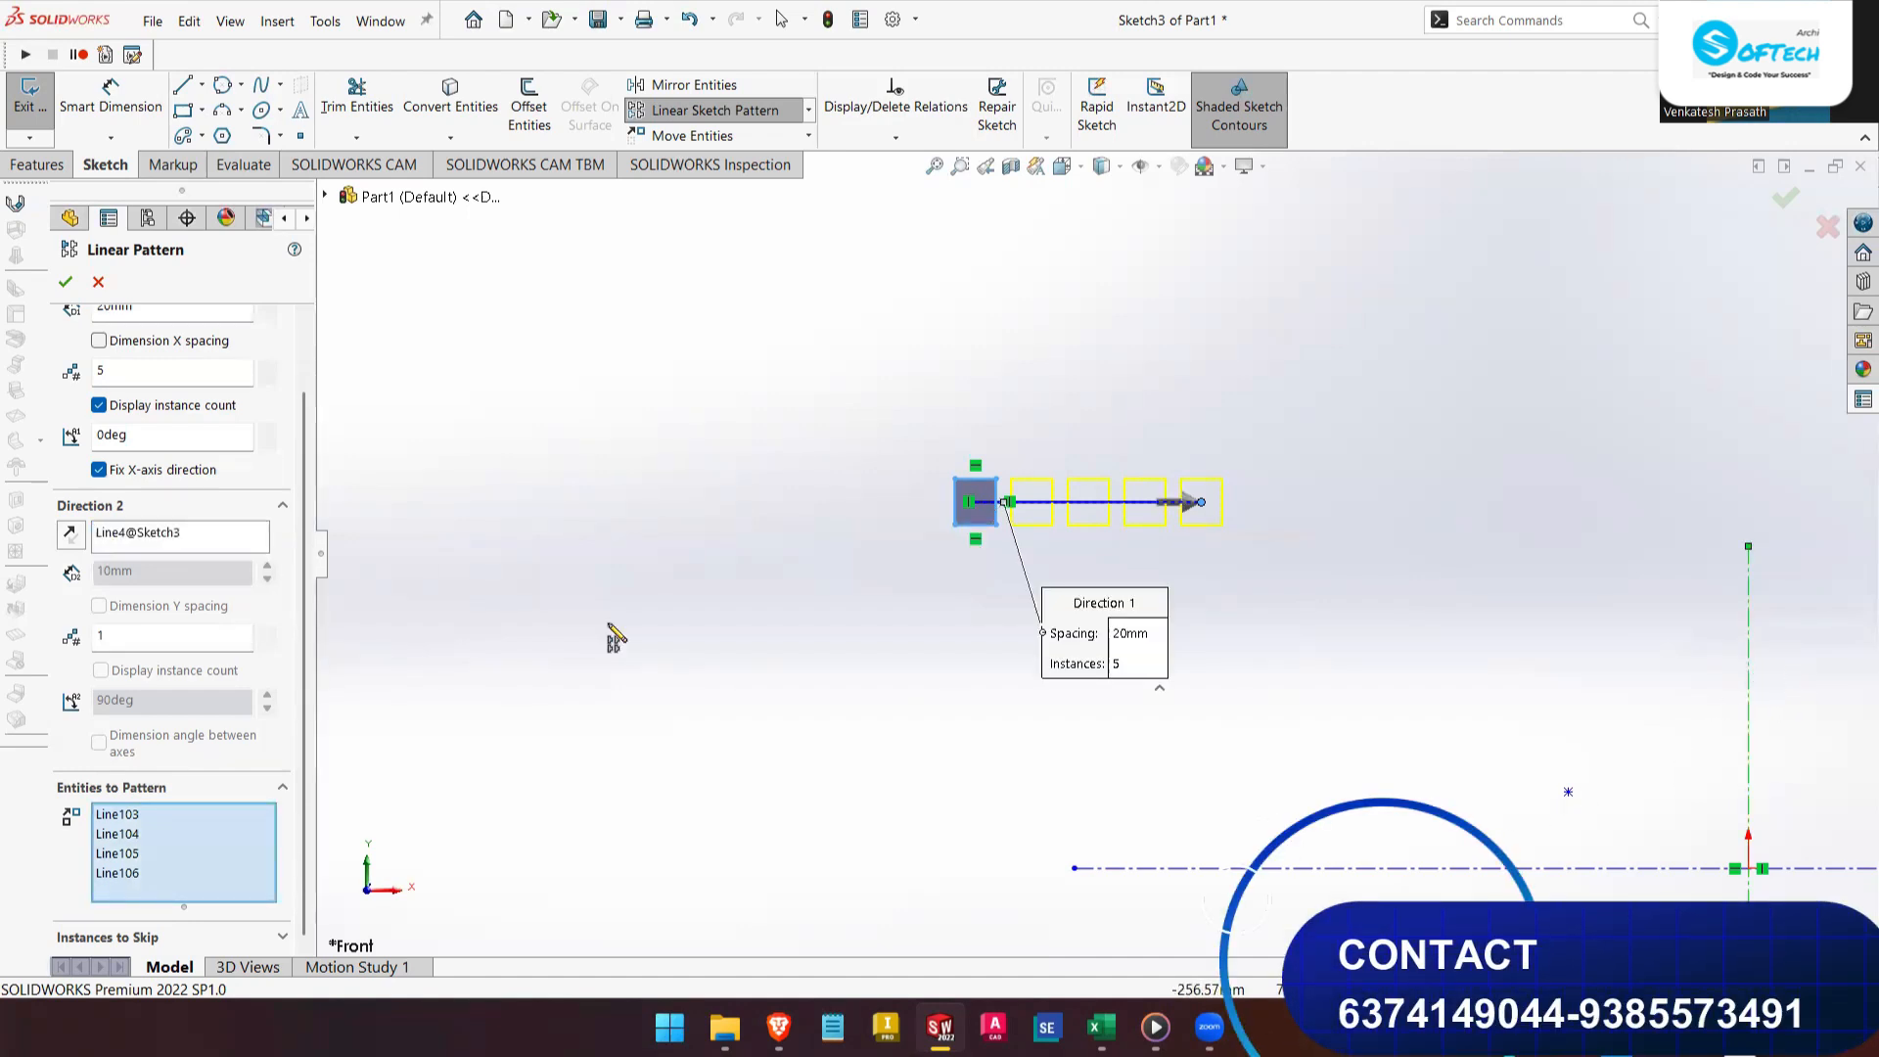
{"action": "double_click", "coordinate": [110, 637]}
{"action": "type", "text": "5"}
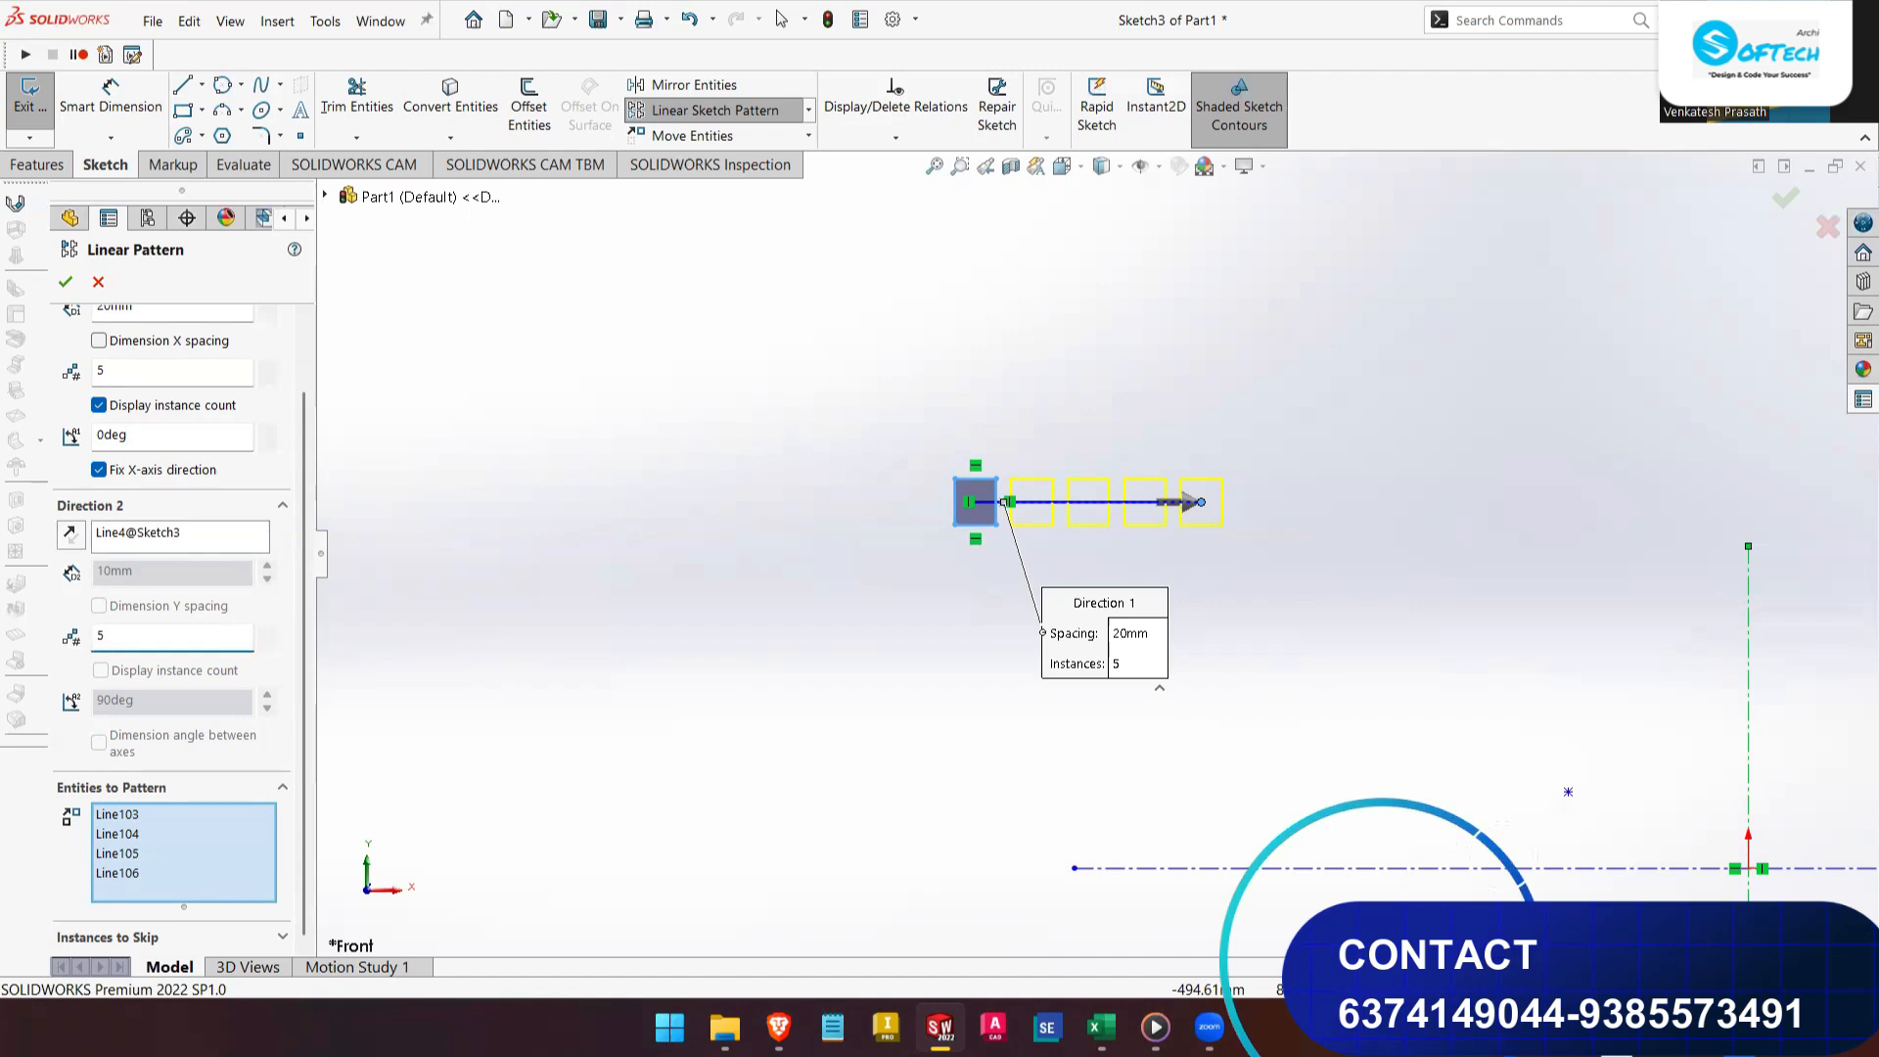
{"action": "left_click", "coordinate": [265, 614]}
{"action": "scroll", "coordinate": [1254, 407], "scroll_direction": "down", "scroll_amount": 3}
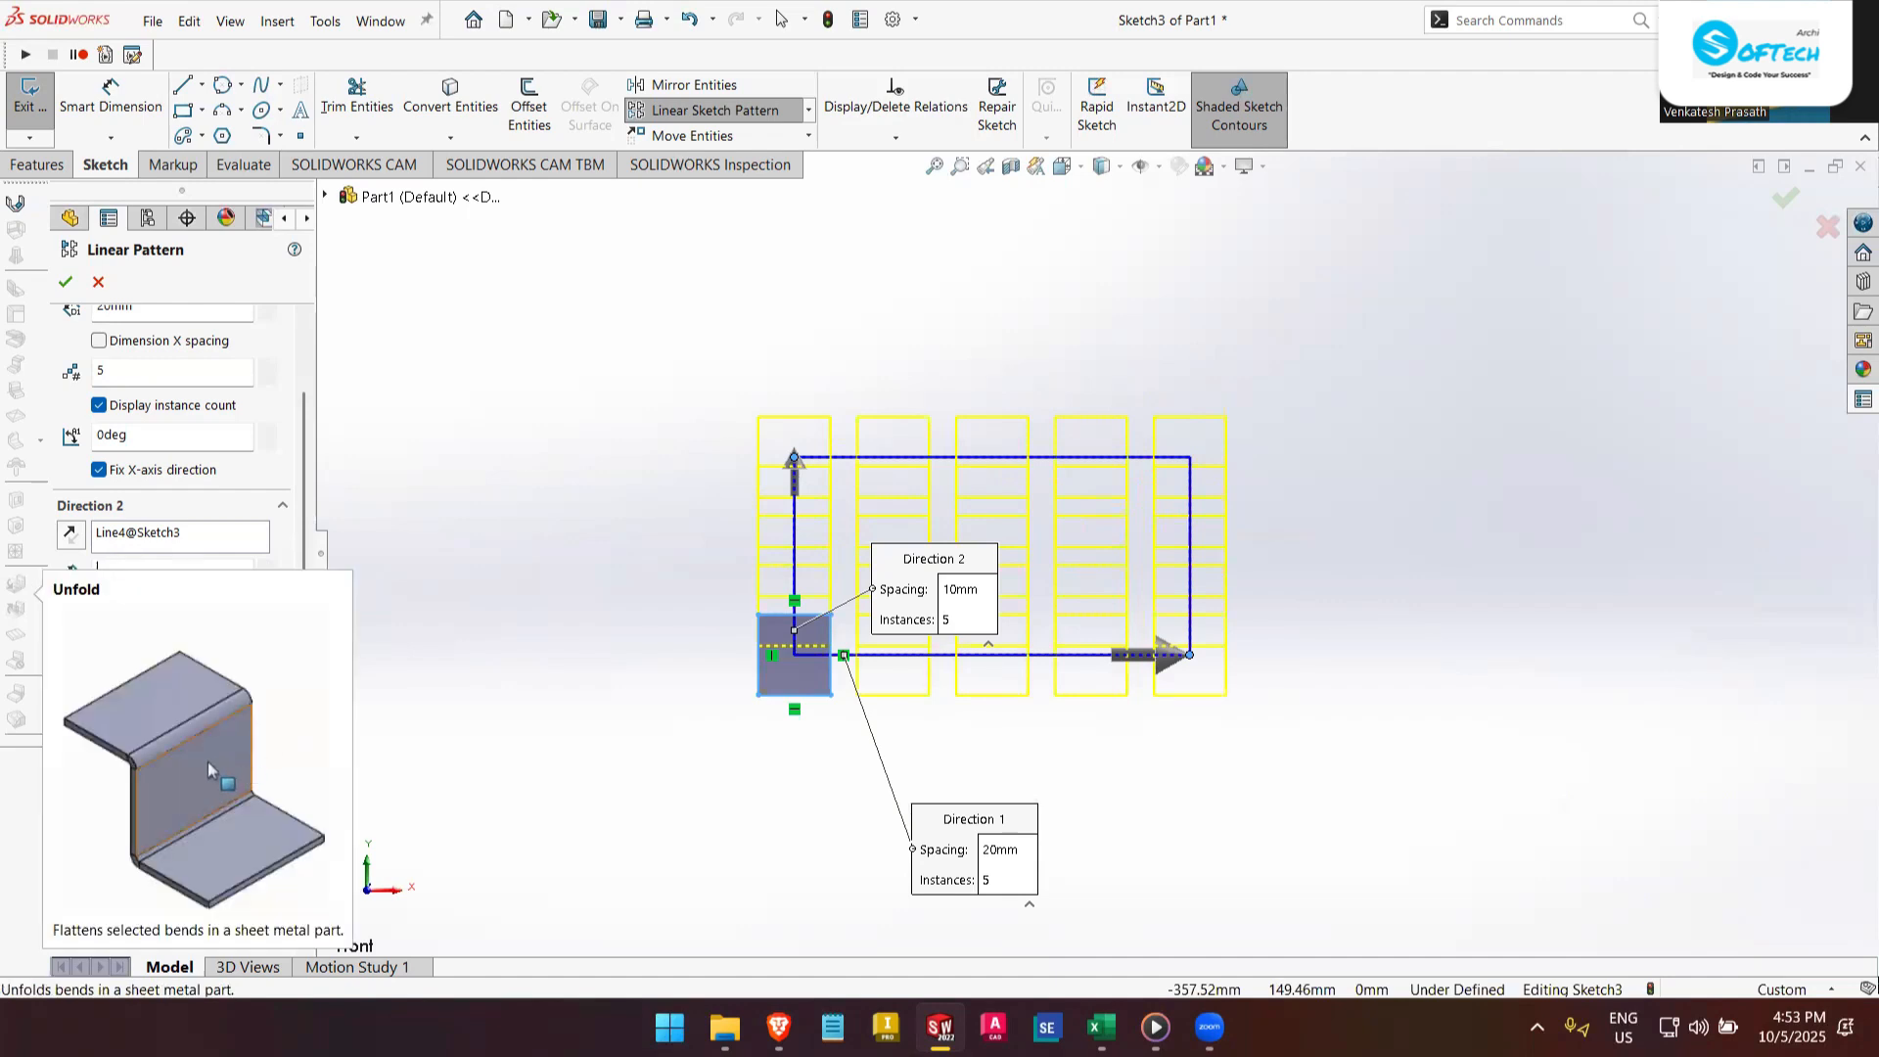
{"action": "type", "text": "20mm"}
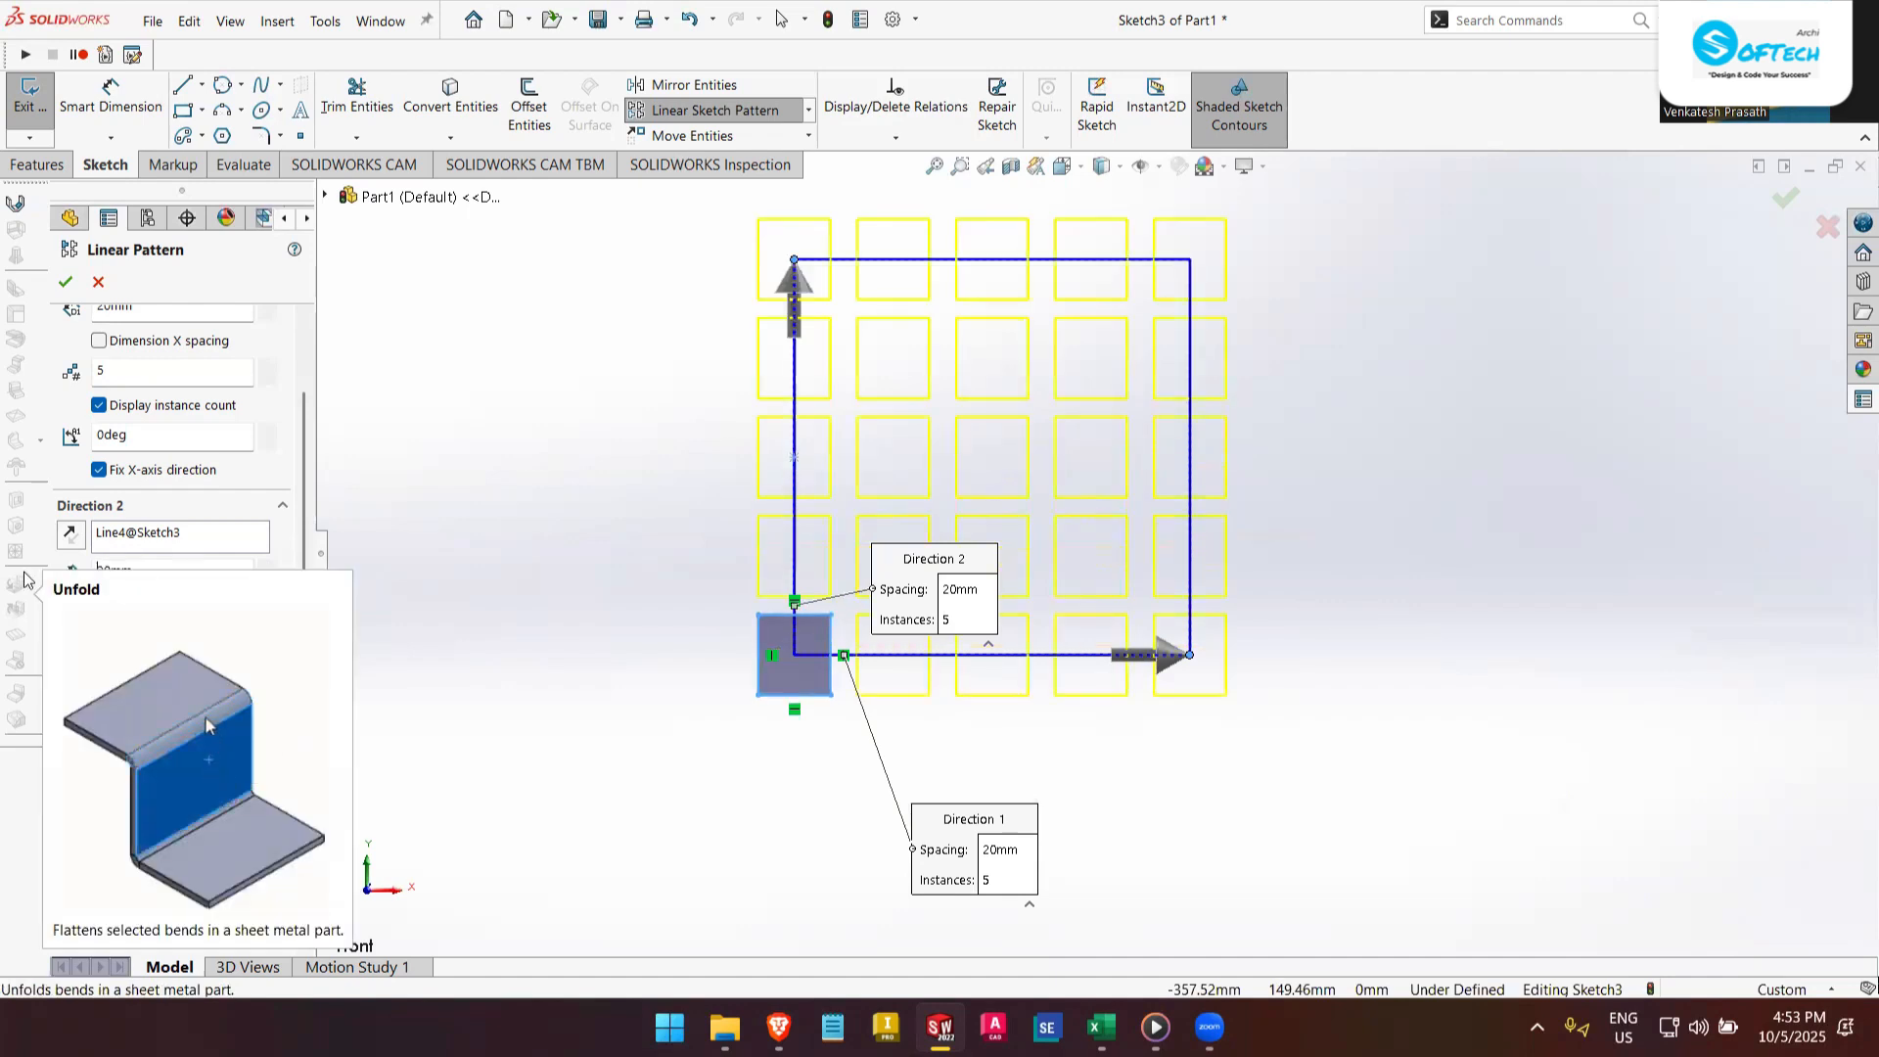
{"action": "scroll", "coordinate": [1050, 551], "scroll_direction": "up", "scroll_amount": 1}
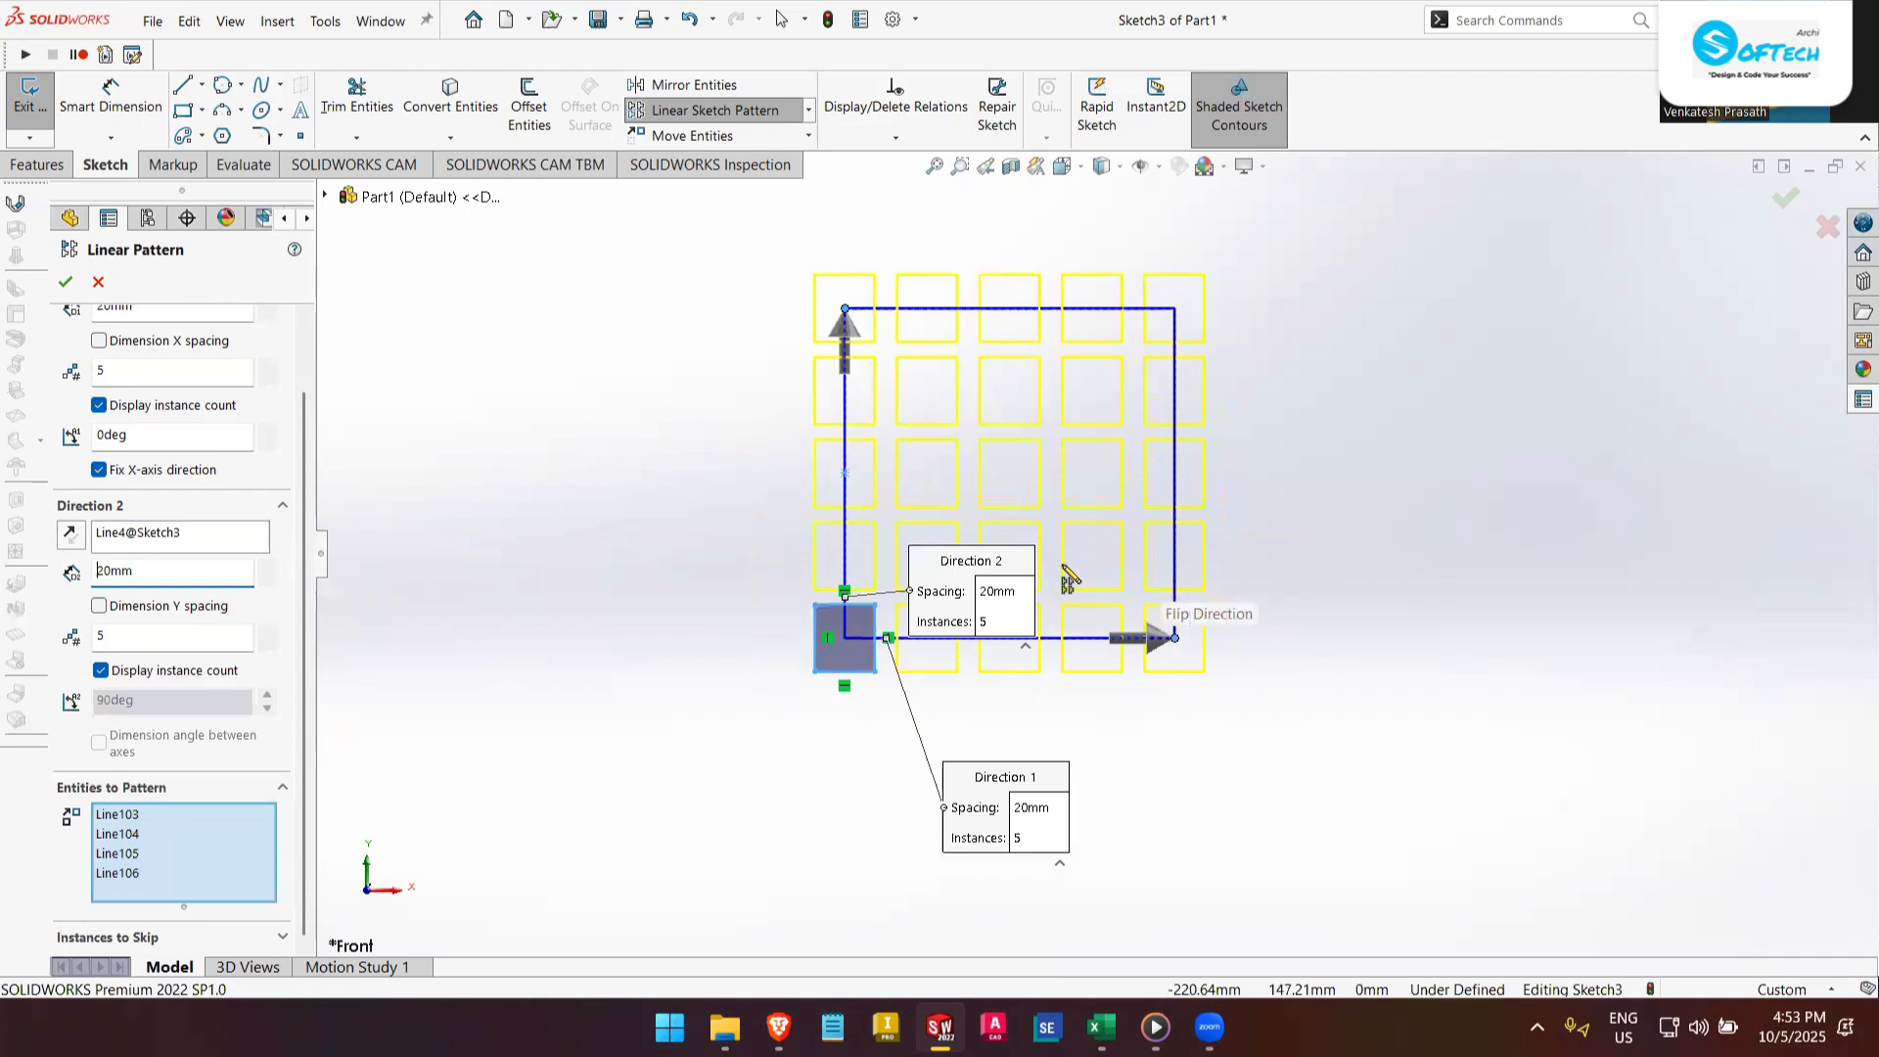
{"action": "left_click", "coordinate": [66, 281]}
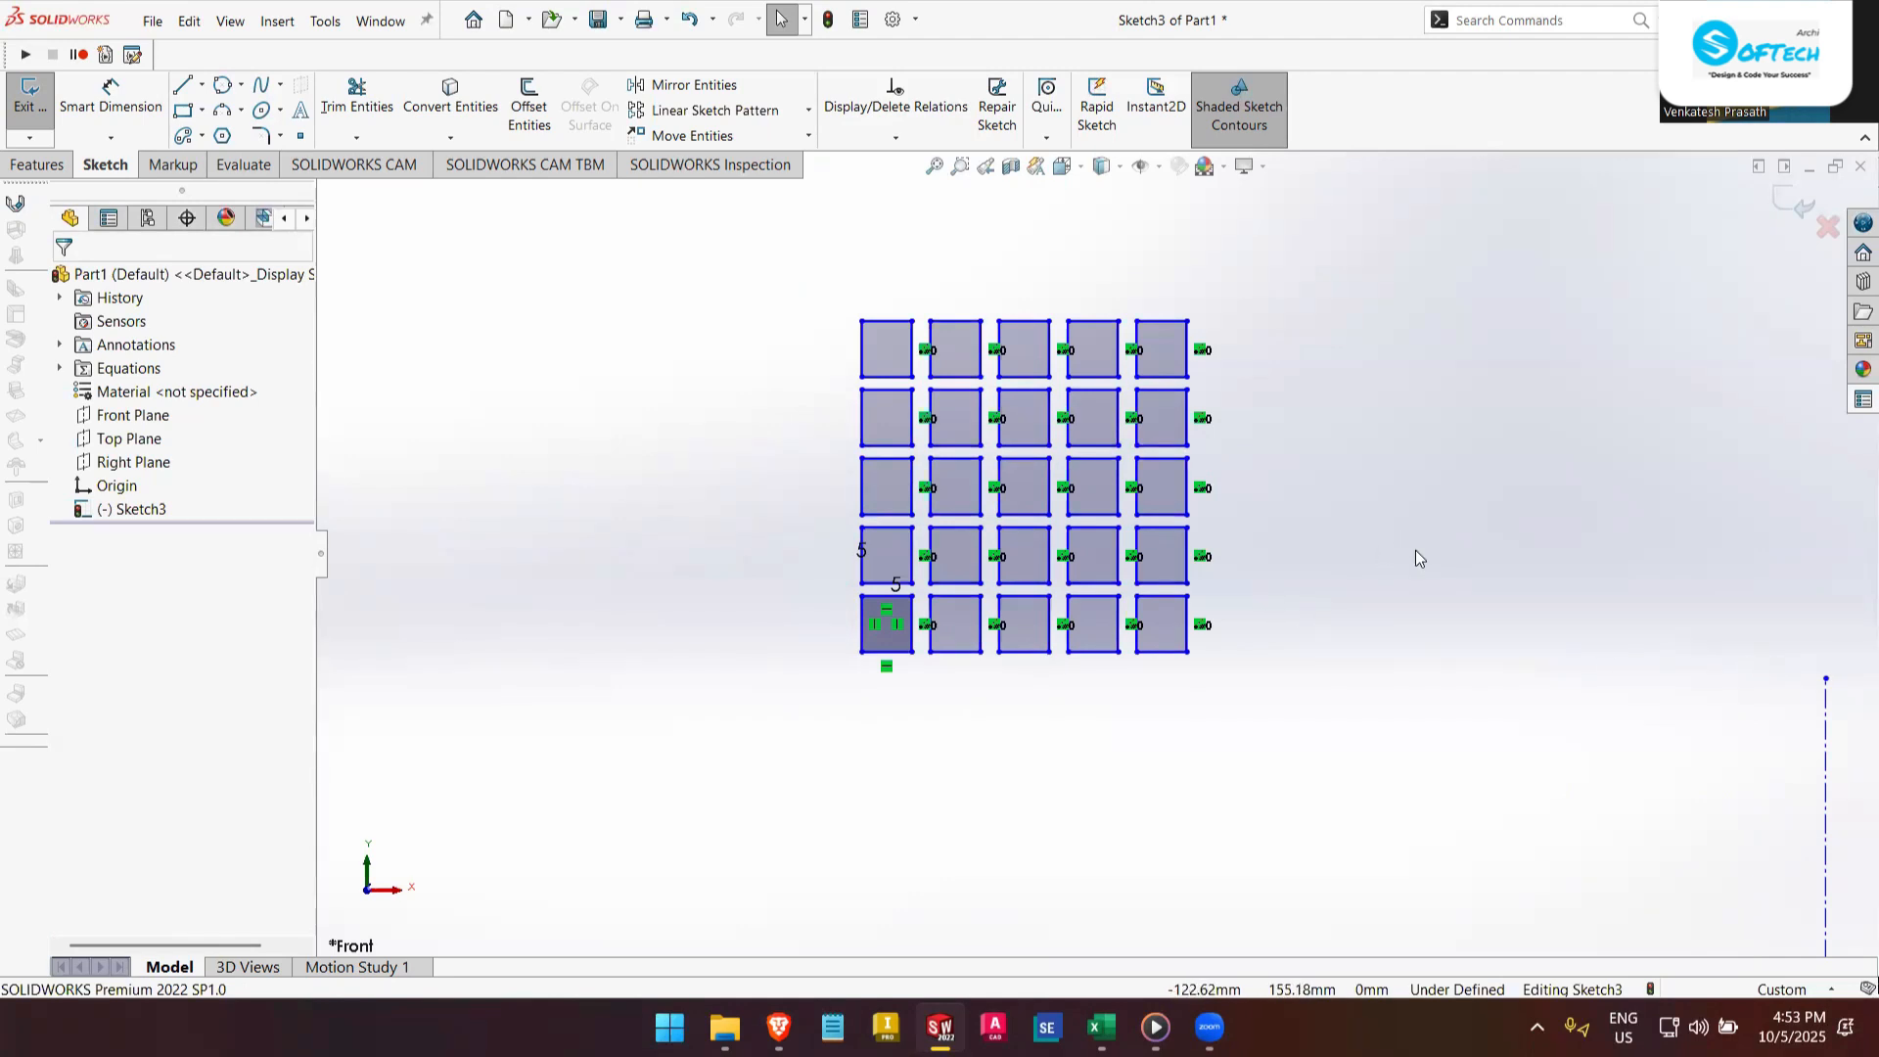
- Sketch a large circle with a radius of about 96 mm to the left of the patterned rectangles
{"action": "scroll", "coordinate": [1425, 454], "scroll_direction": "up", "scroll_amount": 2}
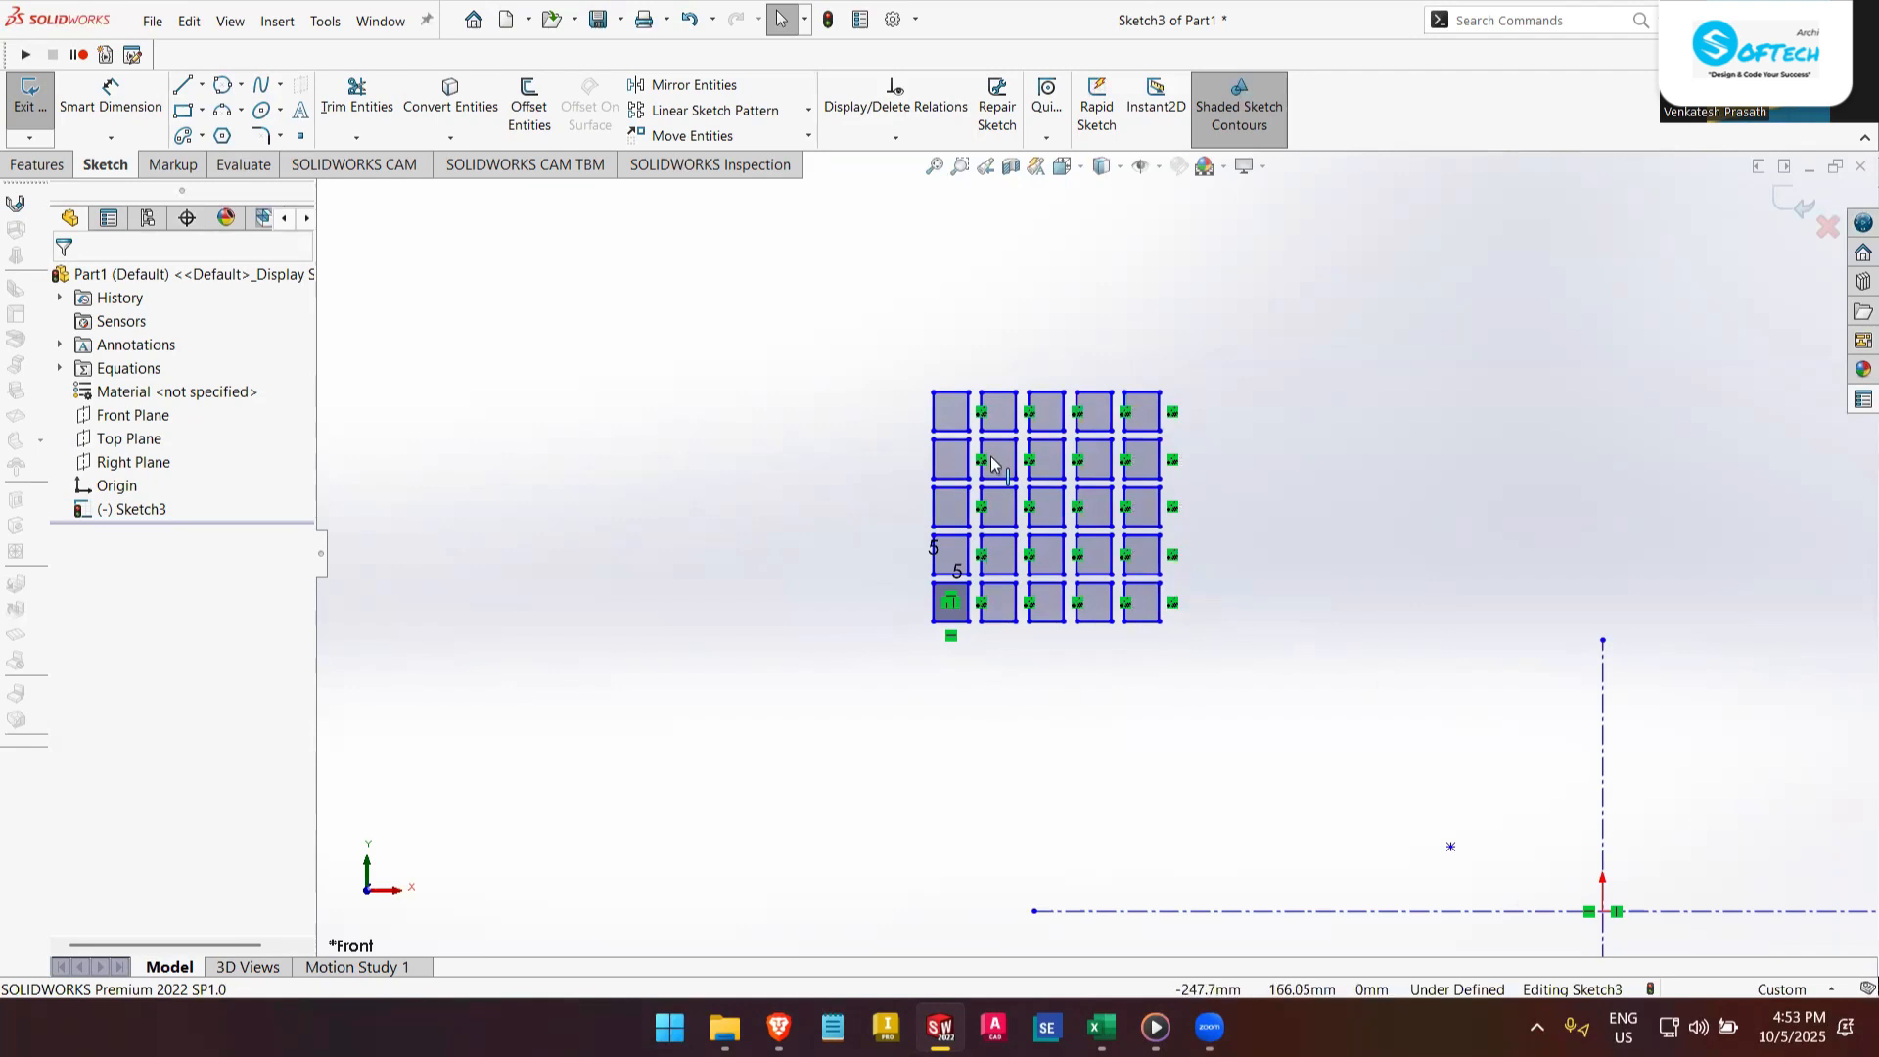
{"action": "left_click", "coordinate": [241, 85]}
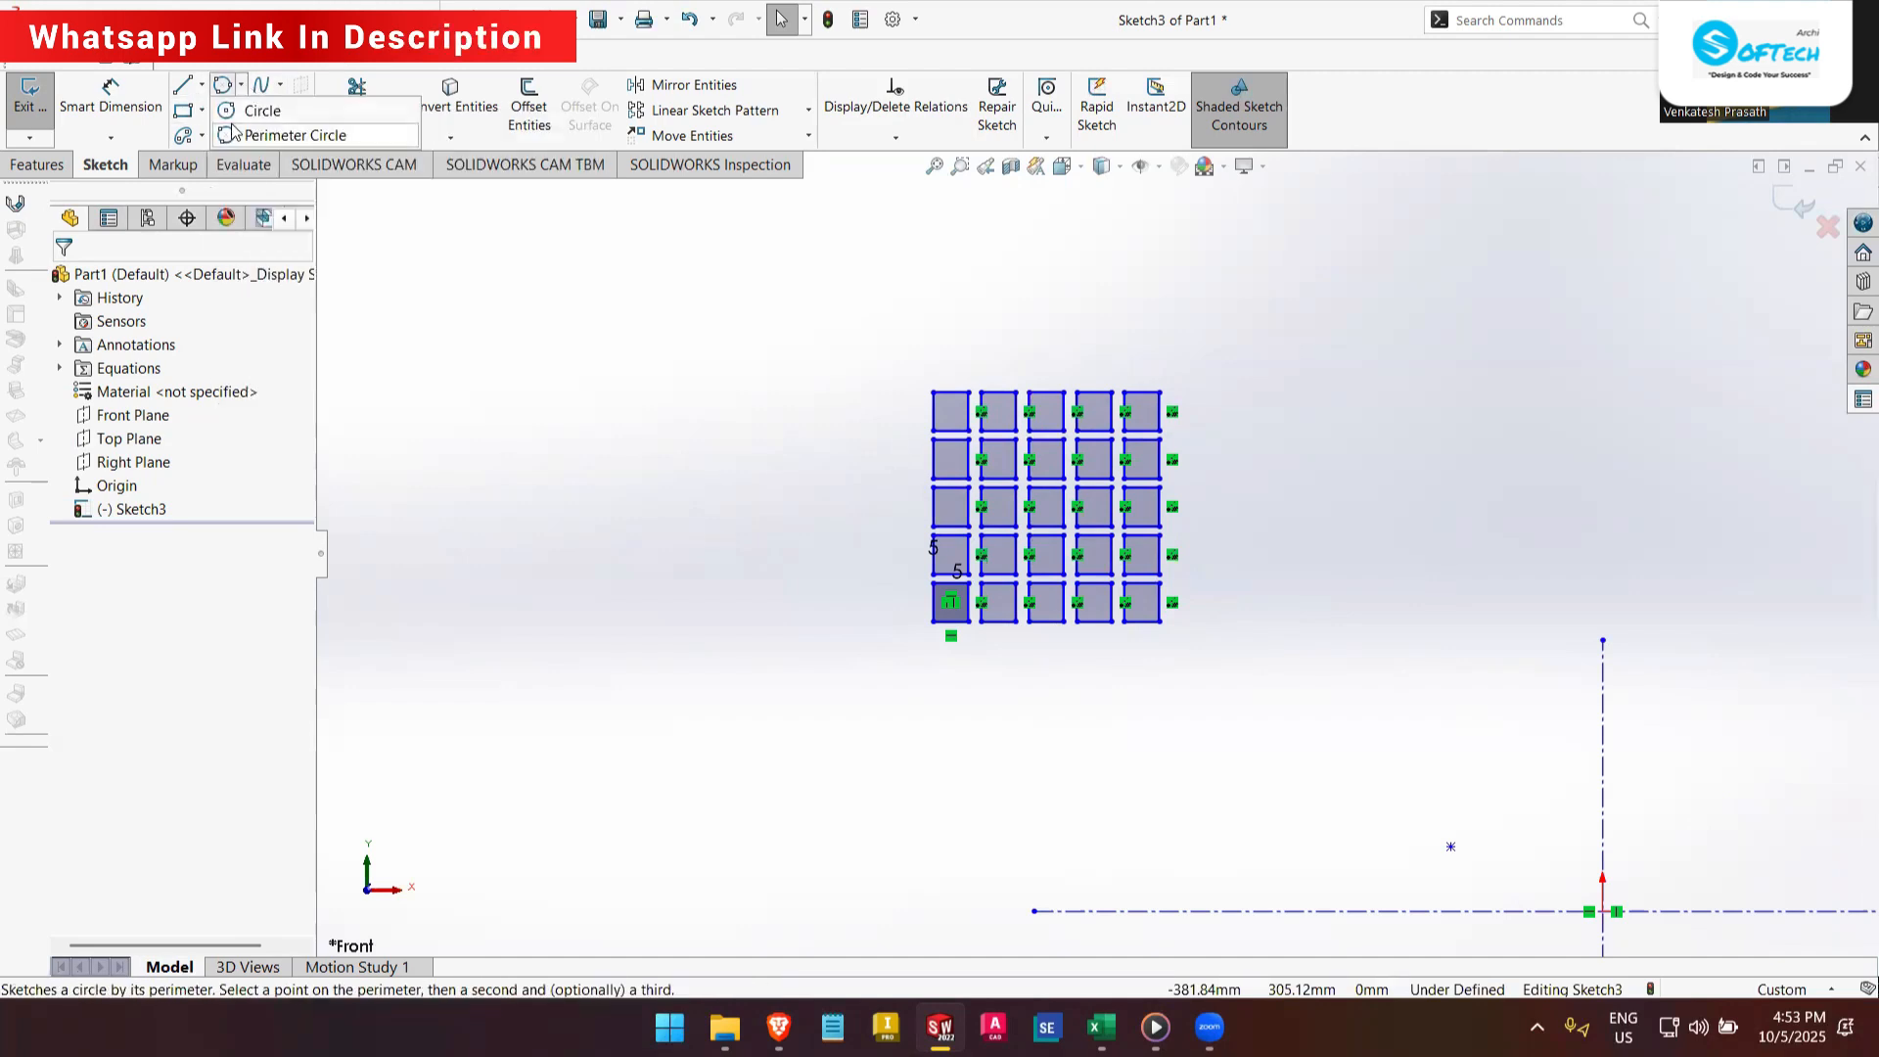
{"action": "left_click", "coordinate": [261, 110]}
{"action": "scroll", "coordinate": [1019, 675], "scroll_direction": "up", "scroll_amount": 3}
{"action": "left_click", "coordinate": [650, 516]}
{"action": "left_click", "coordinate": [758, 619]}
{"action": "scroll", "coordinate": [659, 420], "scroll_direction": "down", "scroll_amount": 3}
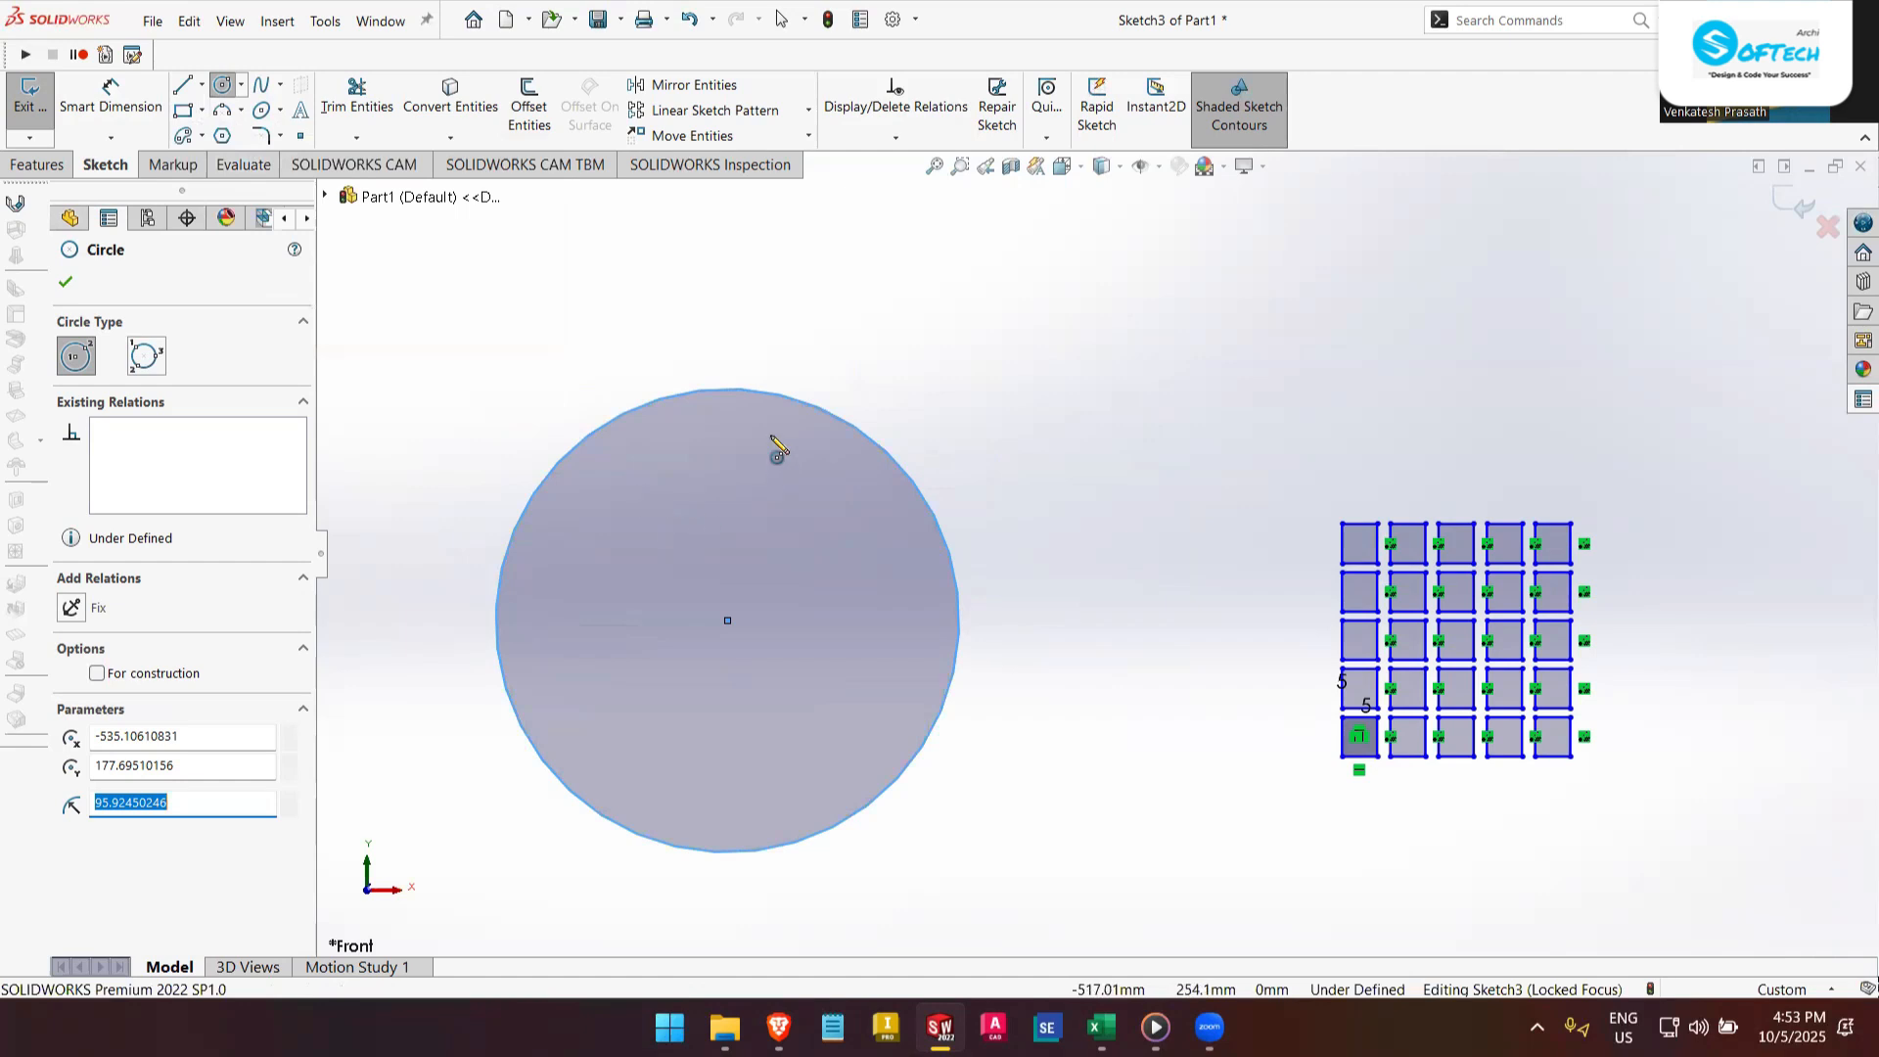
- Sketch a small circle of about 13 mm radius inside the large circle, directly above its center near the top edge
{"action": "left_click", "coordinate": [727, 439]}
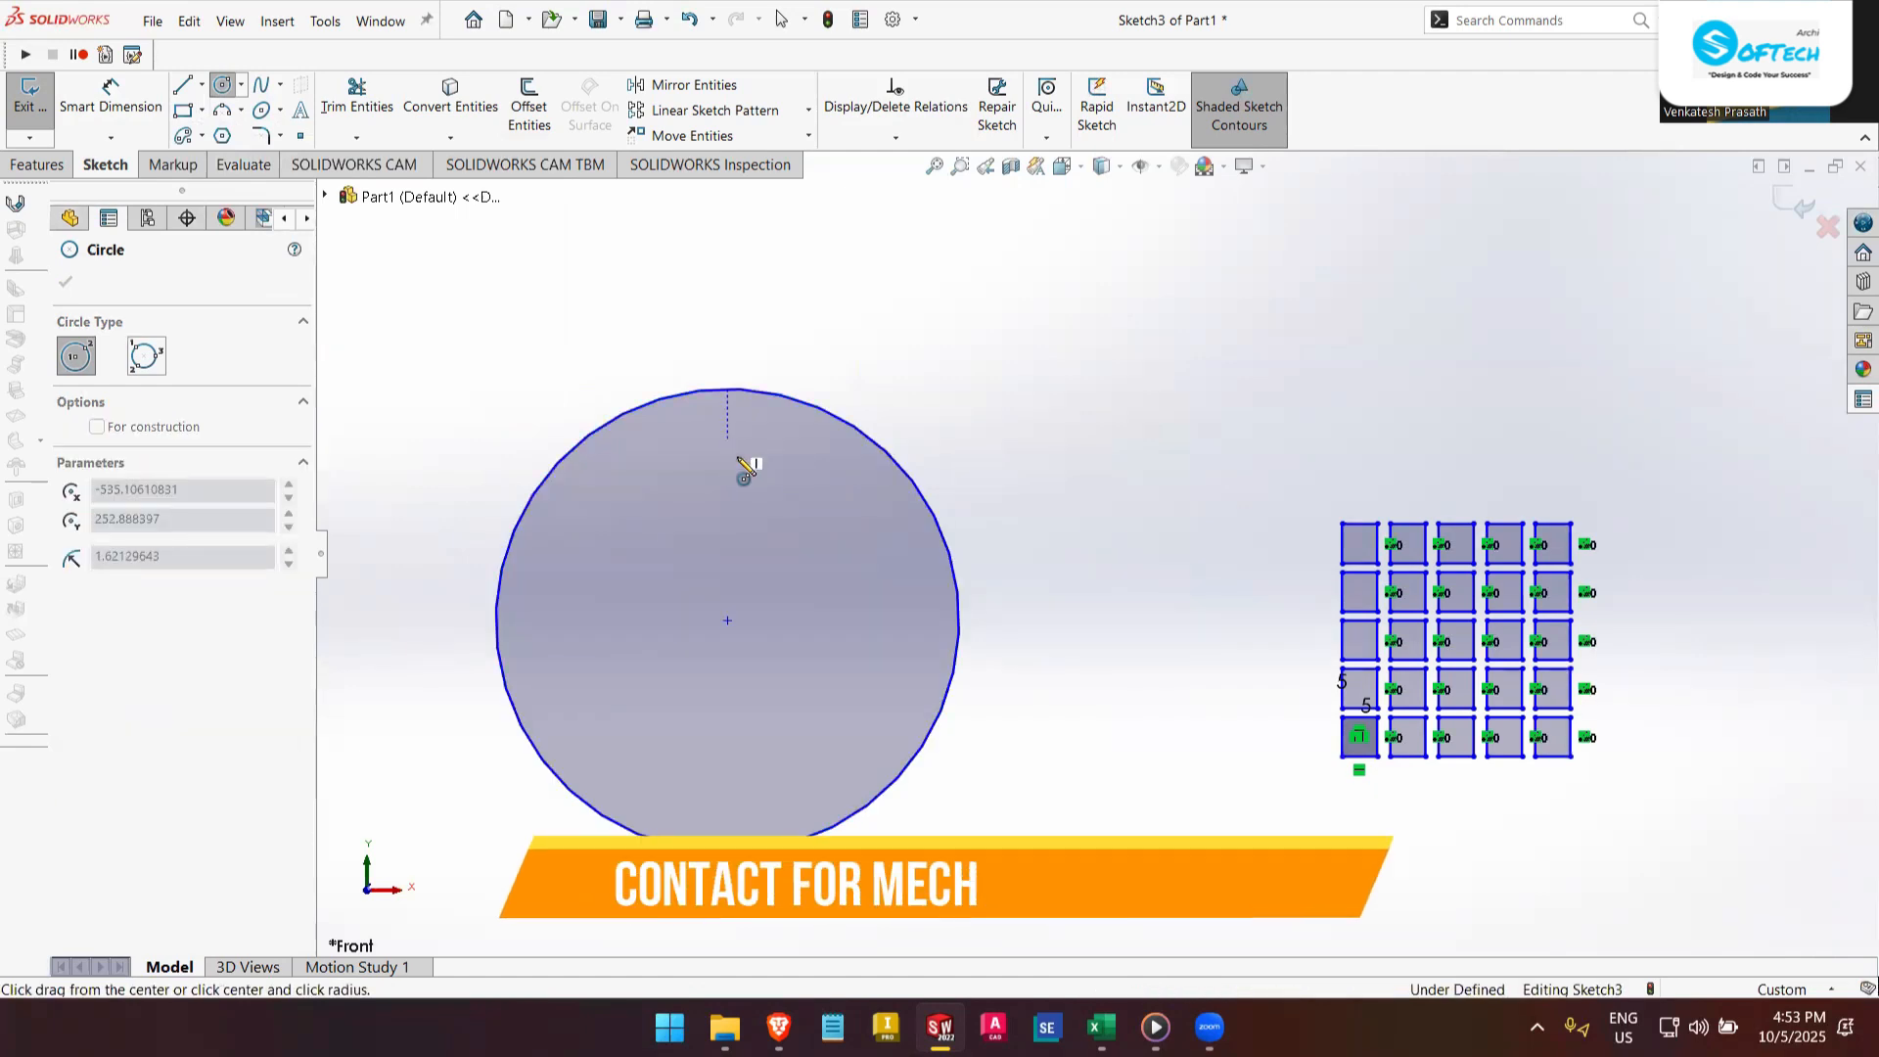
{"action": "left_click", "coordinate": [744, 487]}
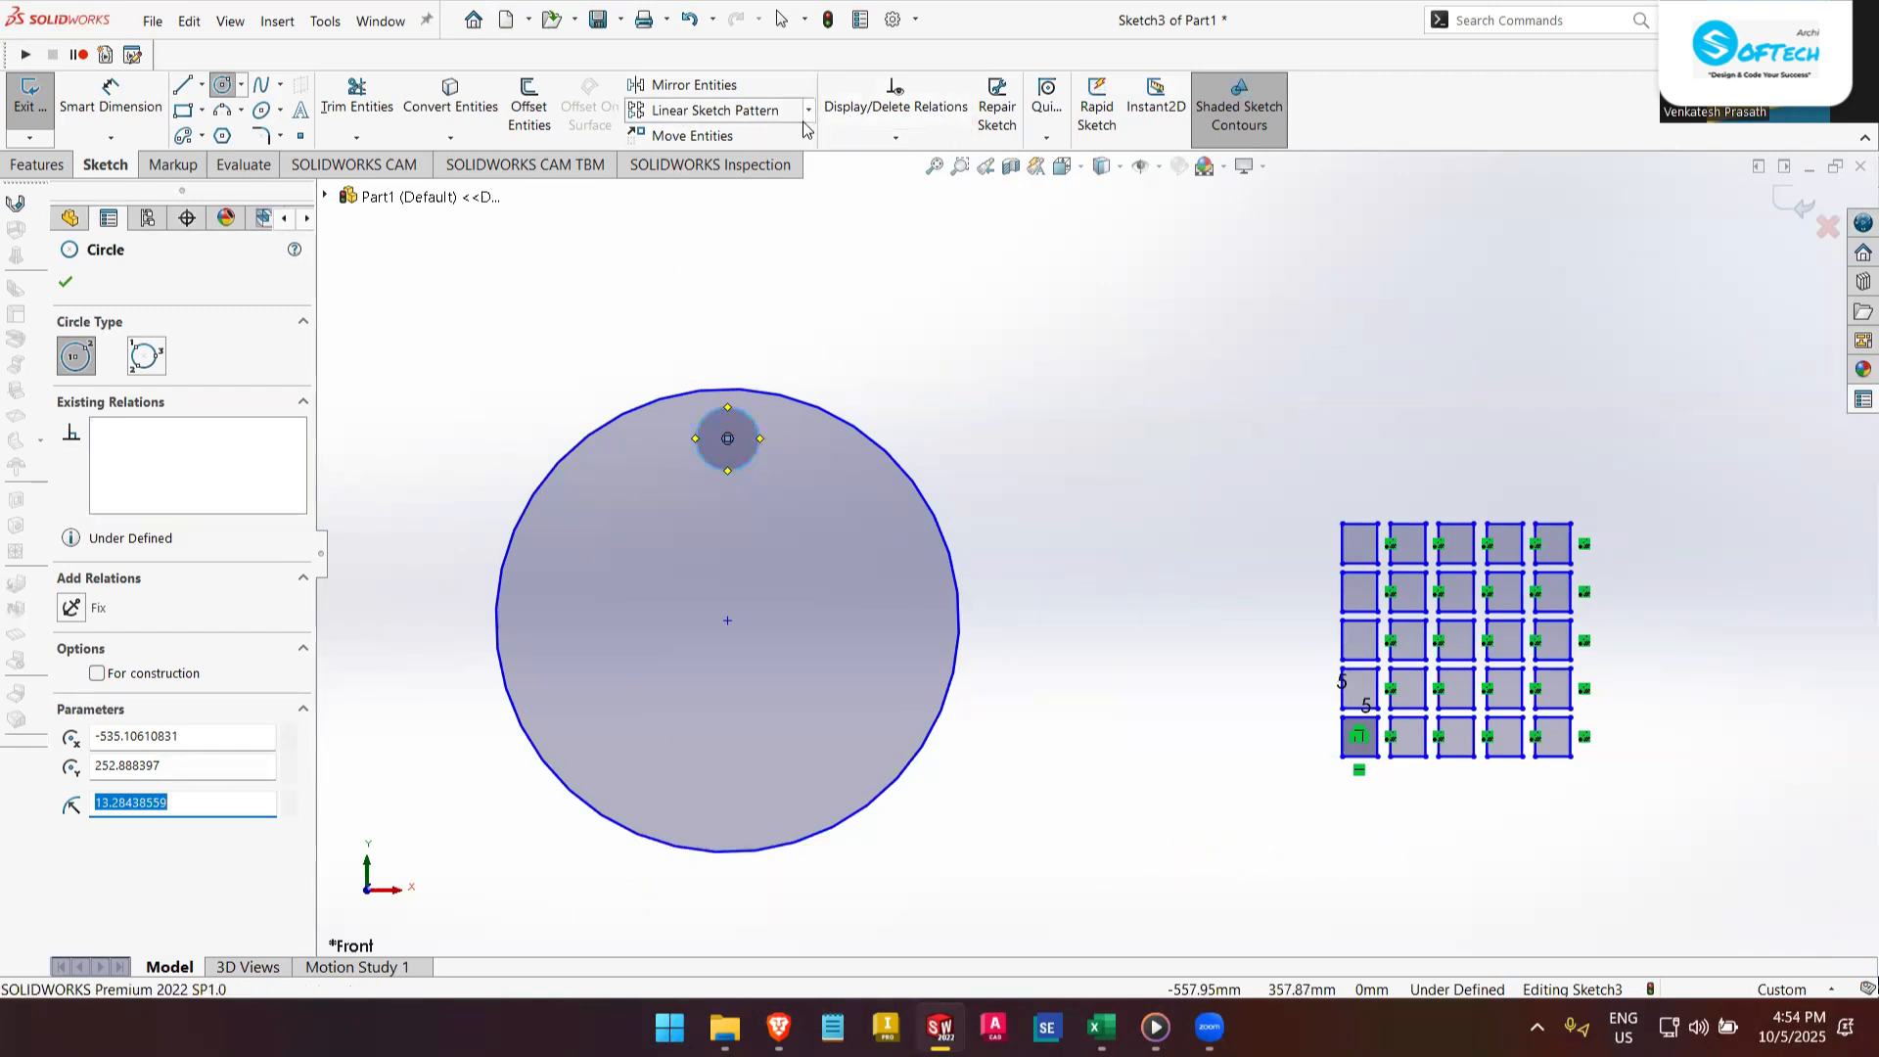
{"action": "key", "text": "Escape"}
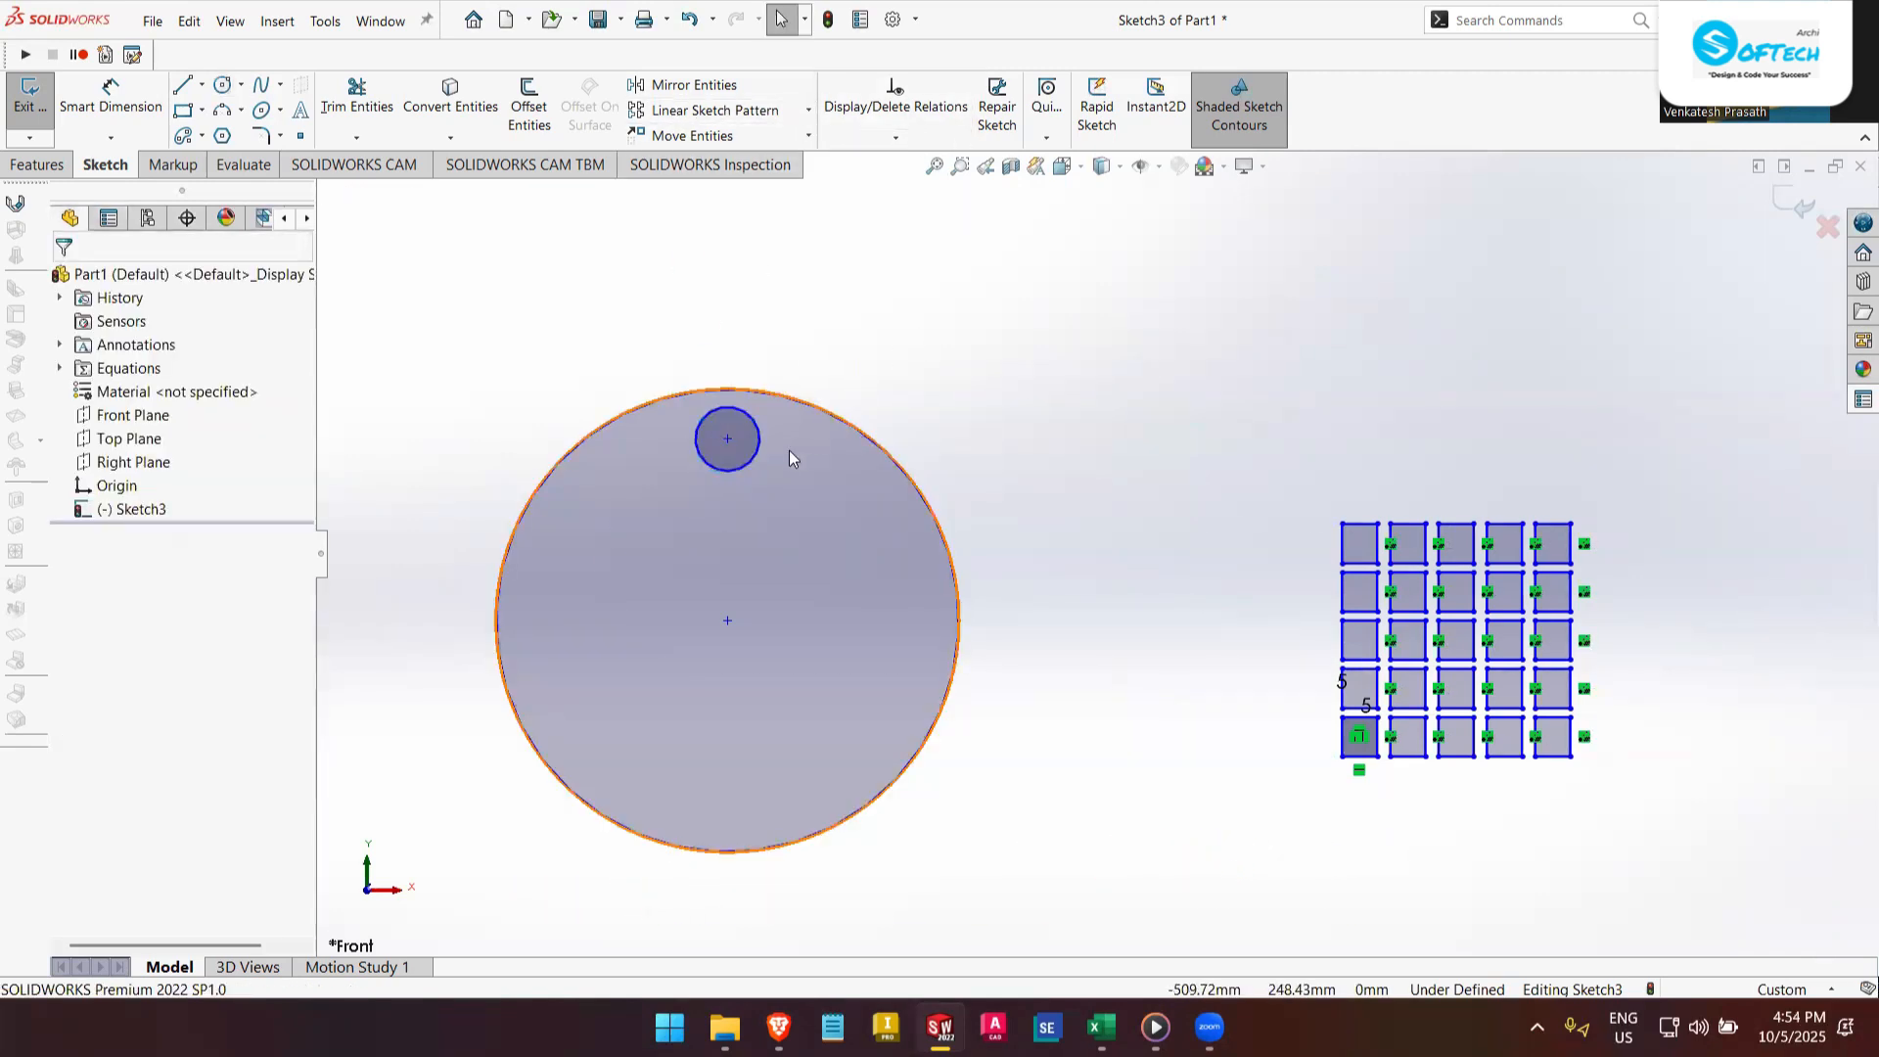
- Start a circular sketch pattern of the small circle, replacing the default pattern center with the large circle's center
{"action": "left_click", "coordinate": [755, 449]}
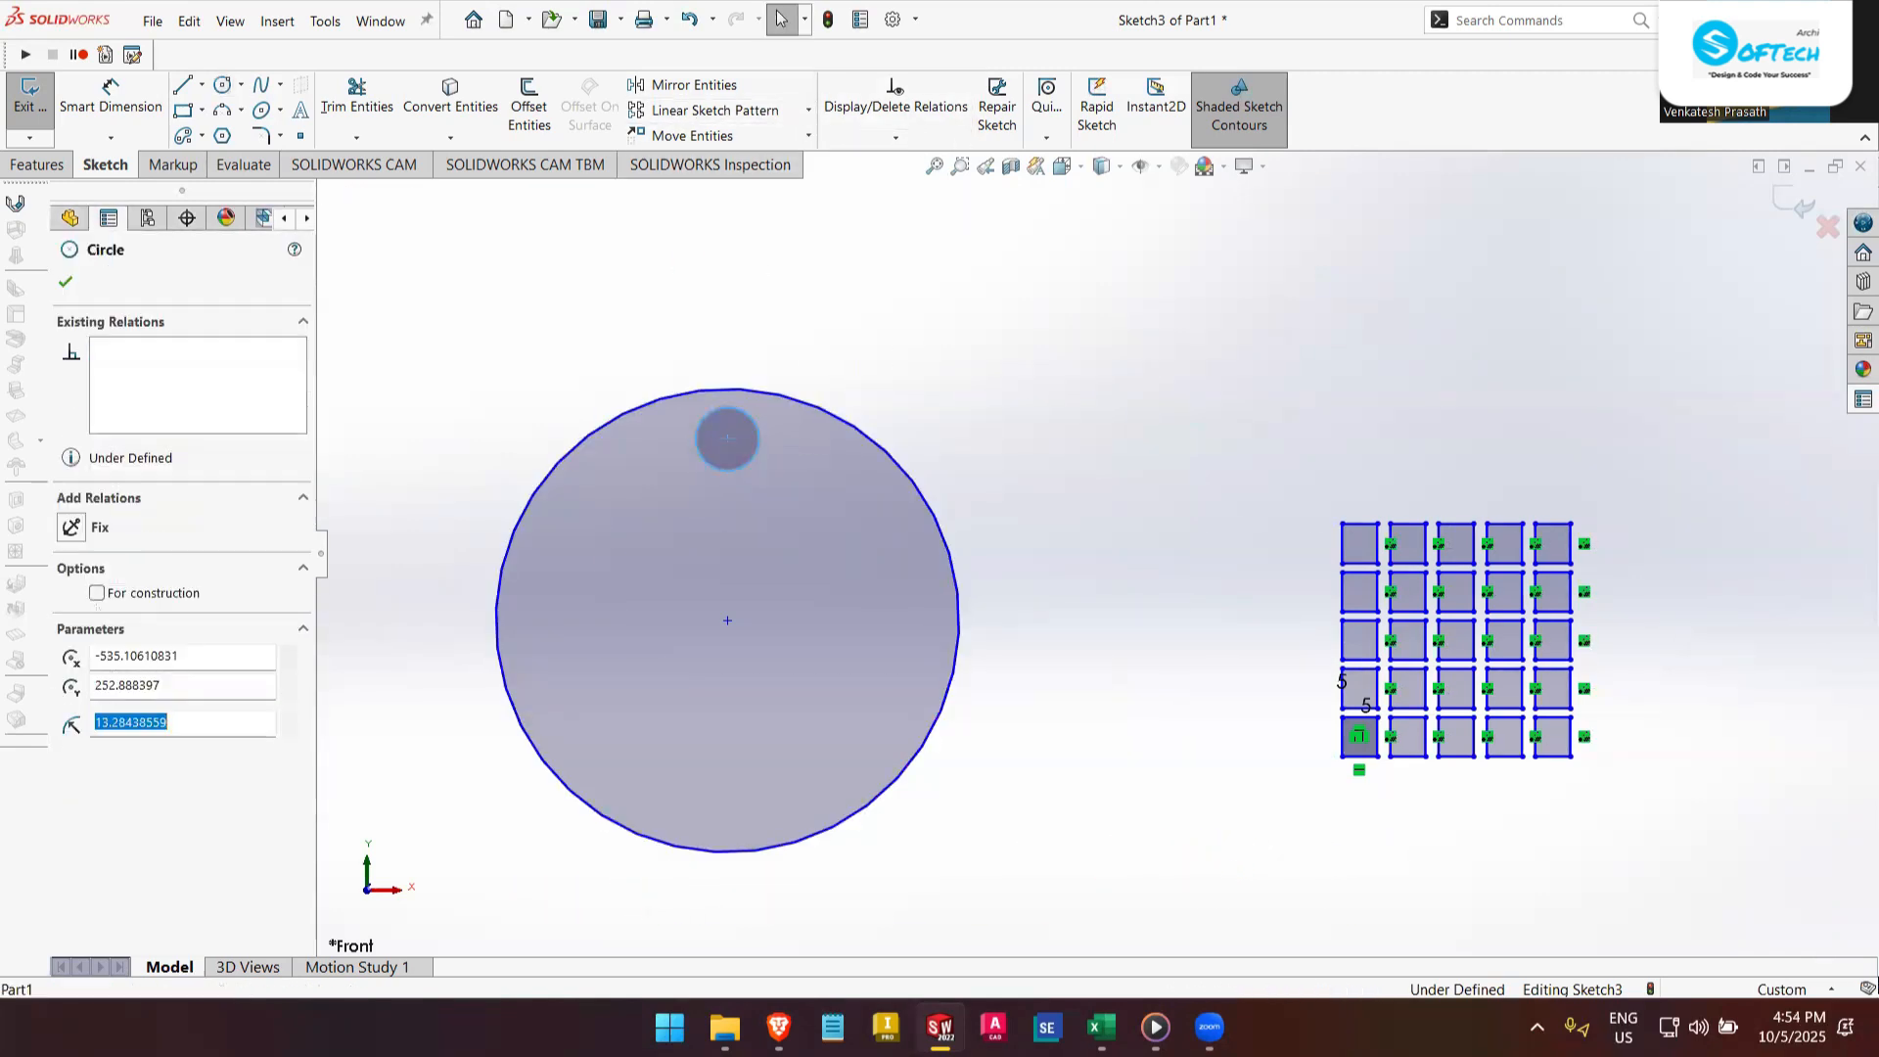
{"action": "left_click", "coordinate": [808, 113]}
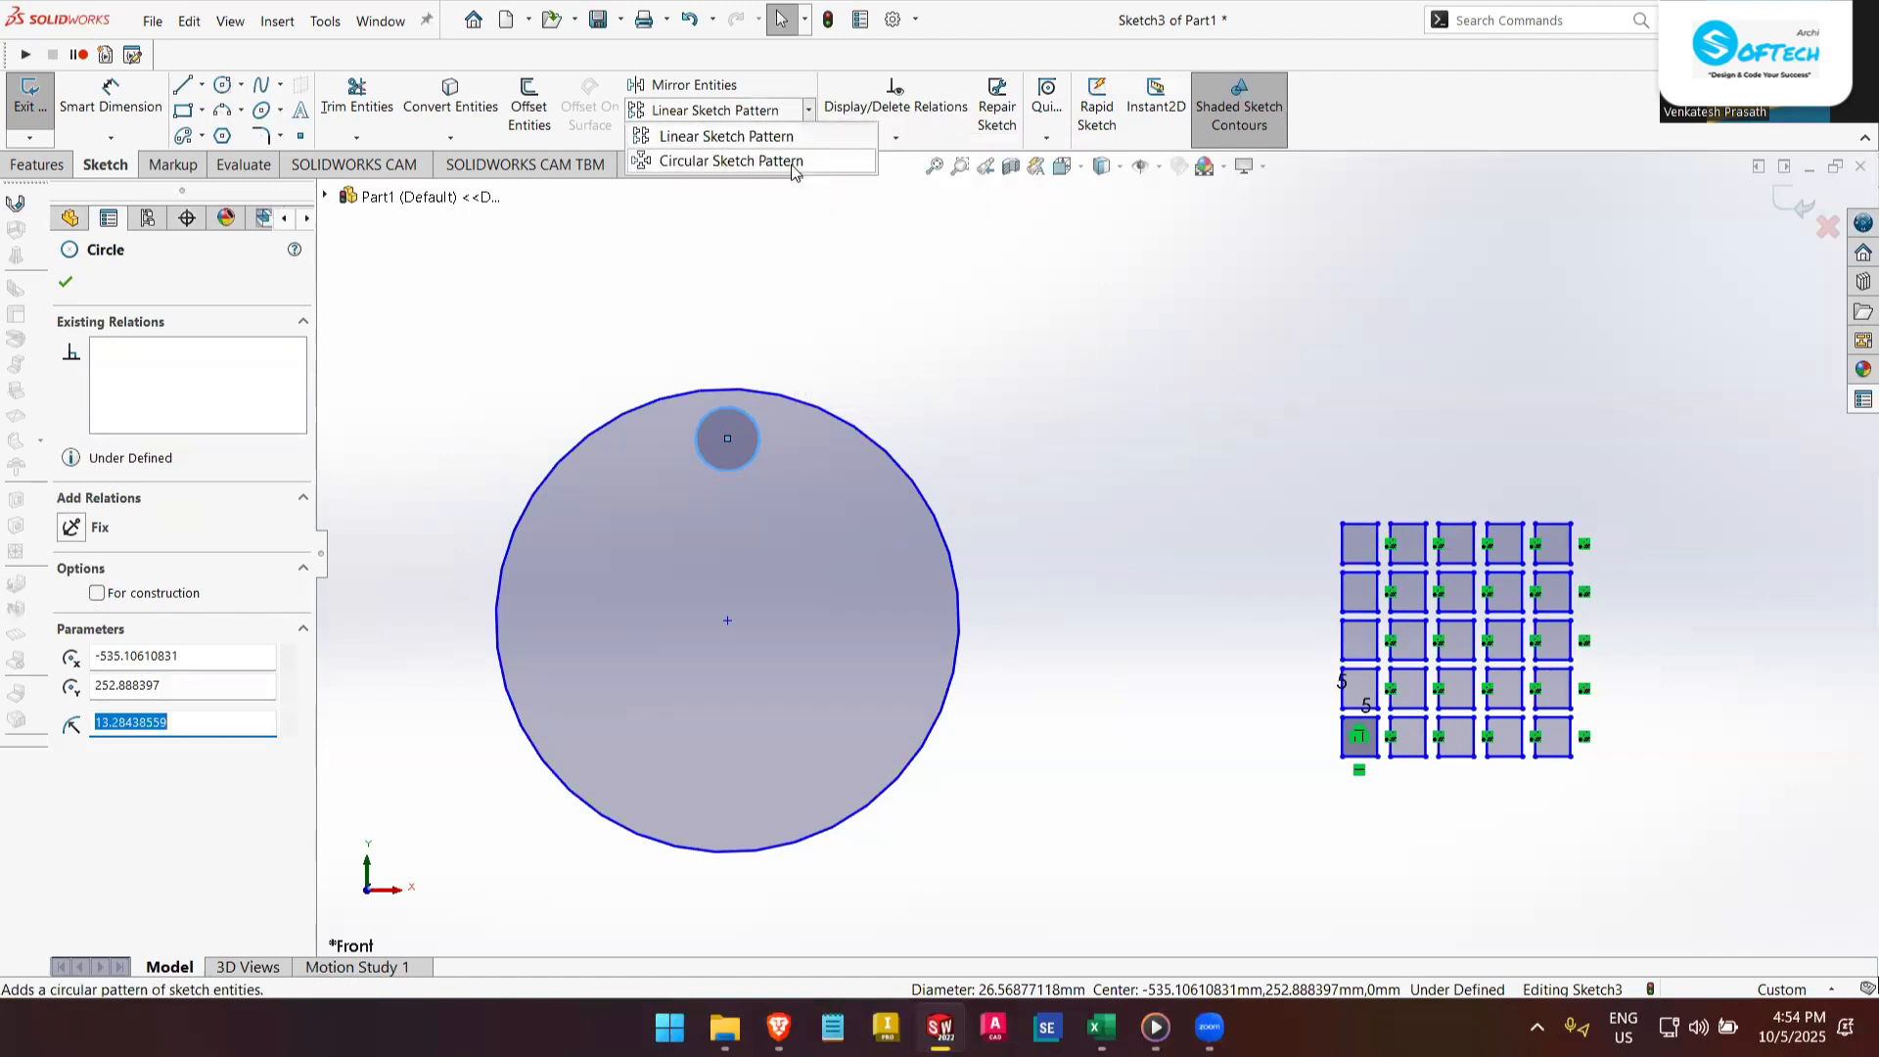
{"action": "left_click", "coordinate": [794, 162]}
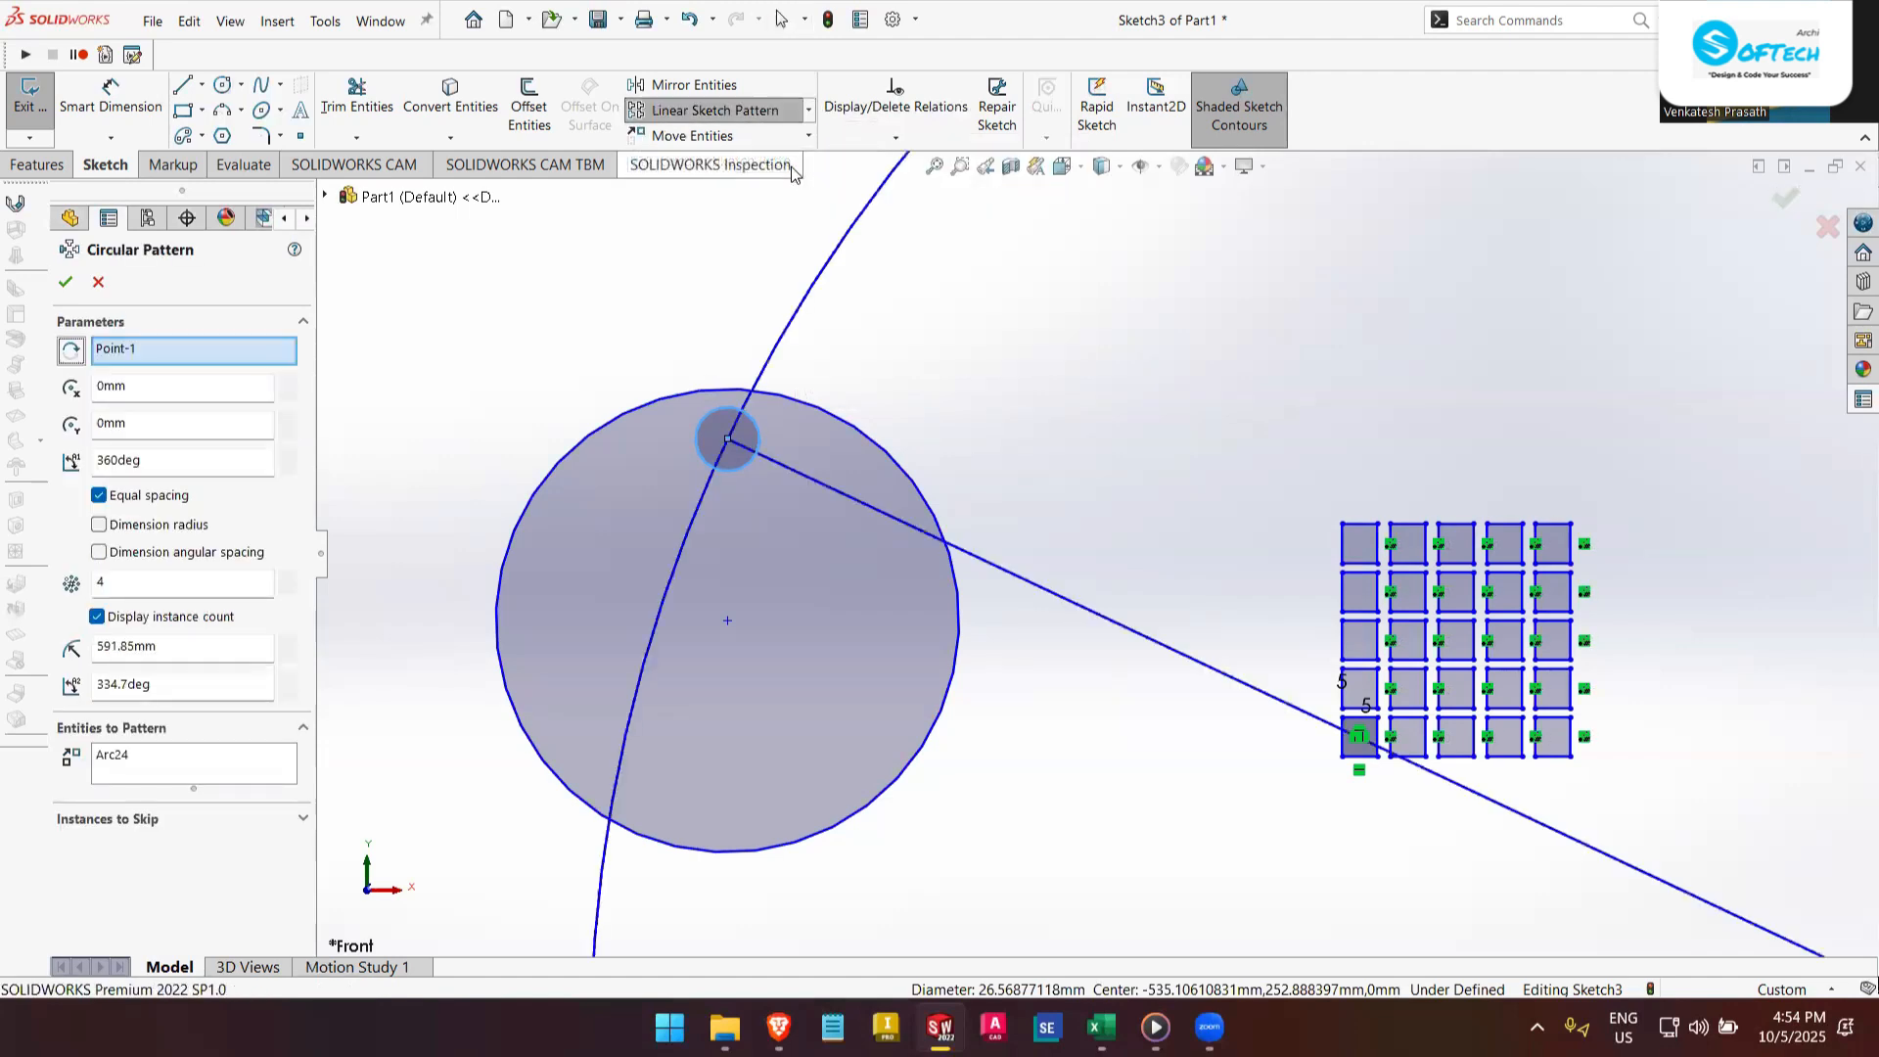
{"action": "scroll", "coordinate": [1024, 584], "scroll_direction": "up", "scroll_amount": 5}
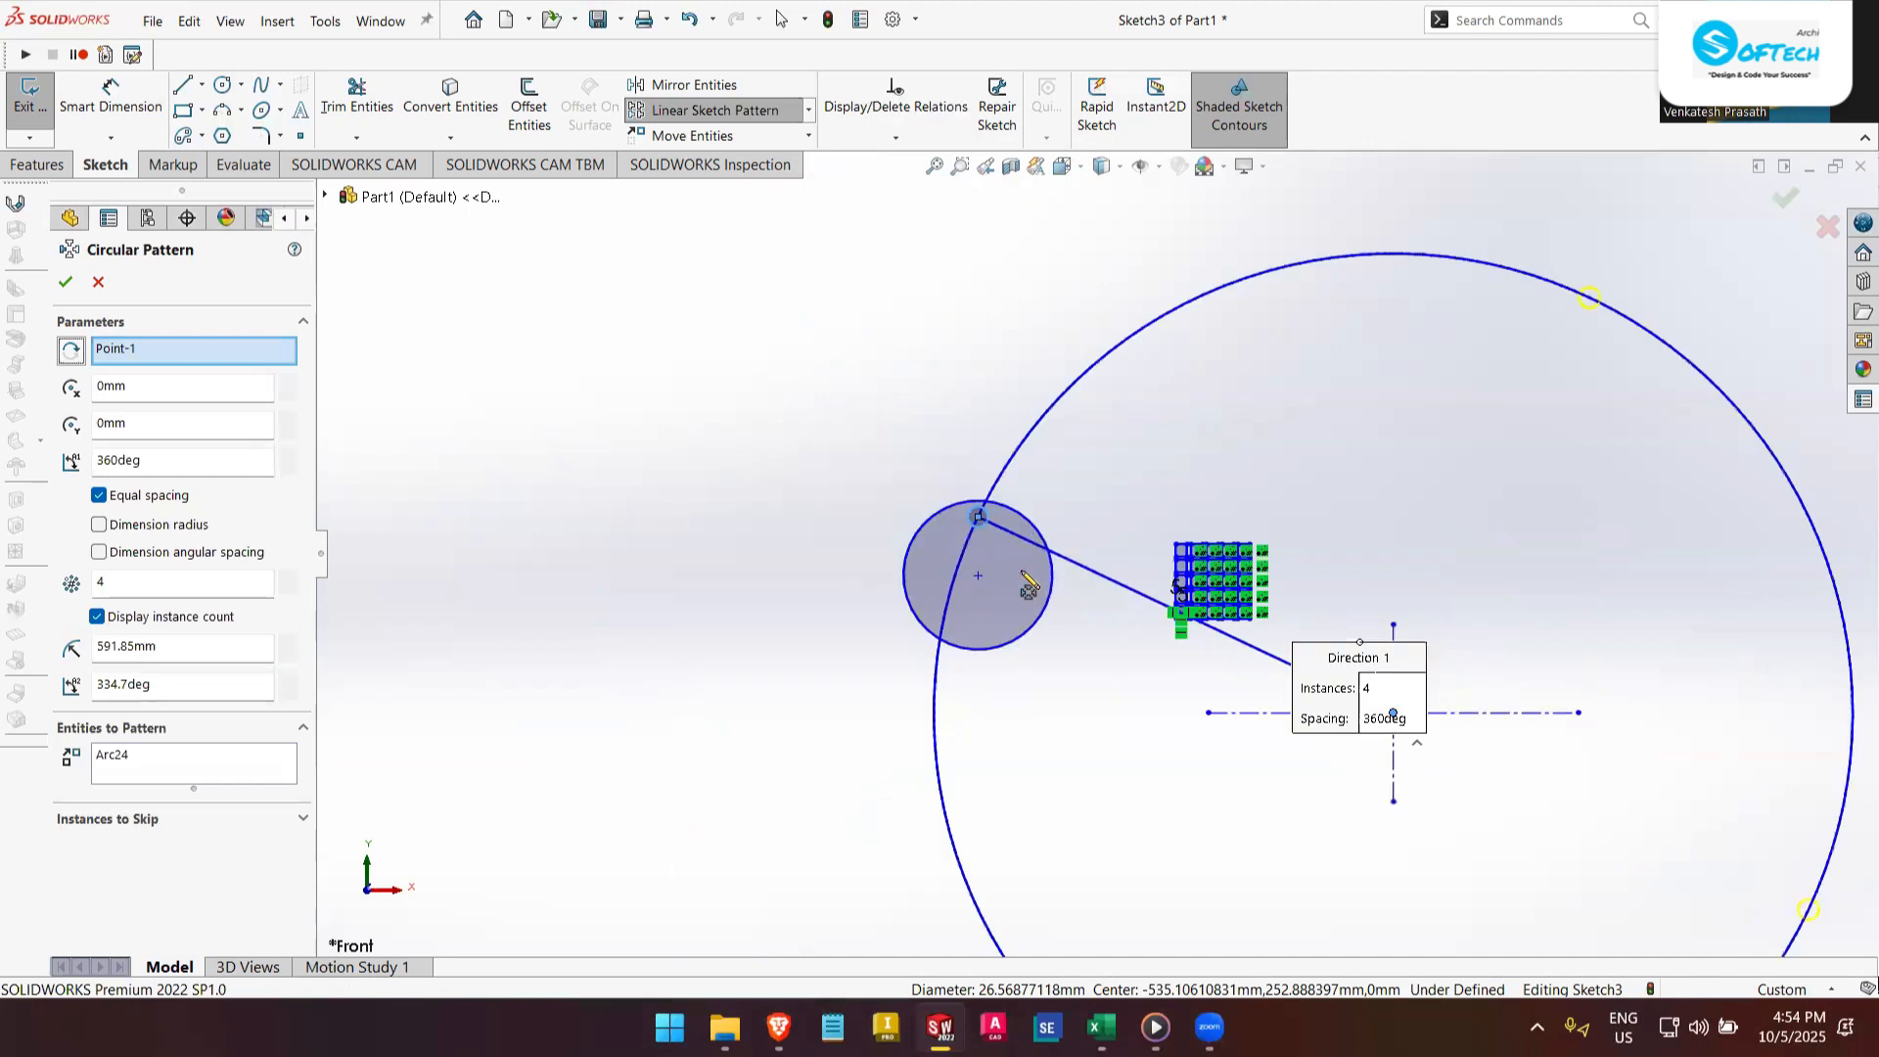
{"action": "scroll", "coordinate": [1380, 568], "scroll_direction": "down", "scroll_amount": 5}
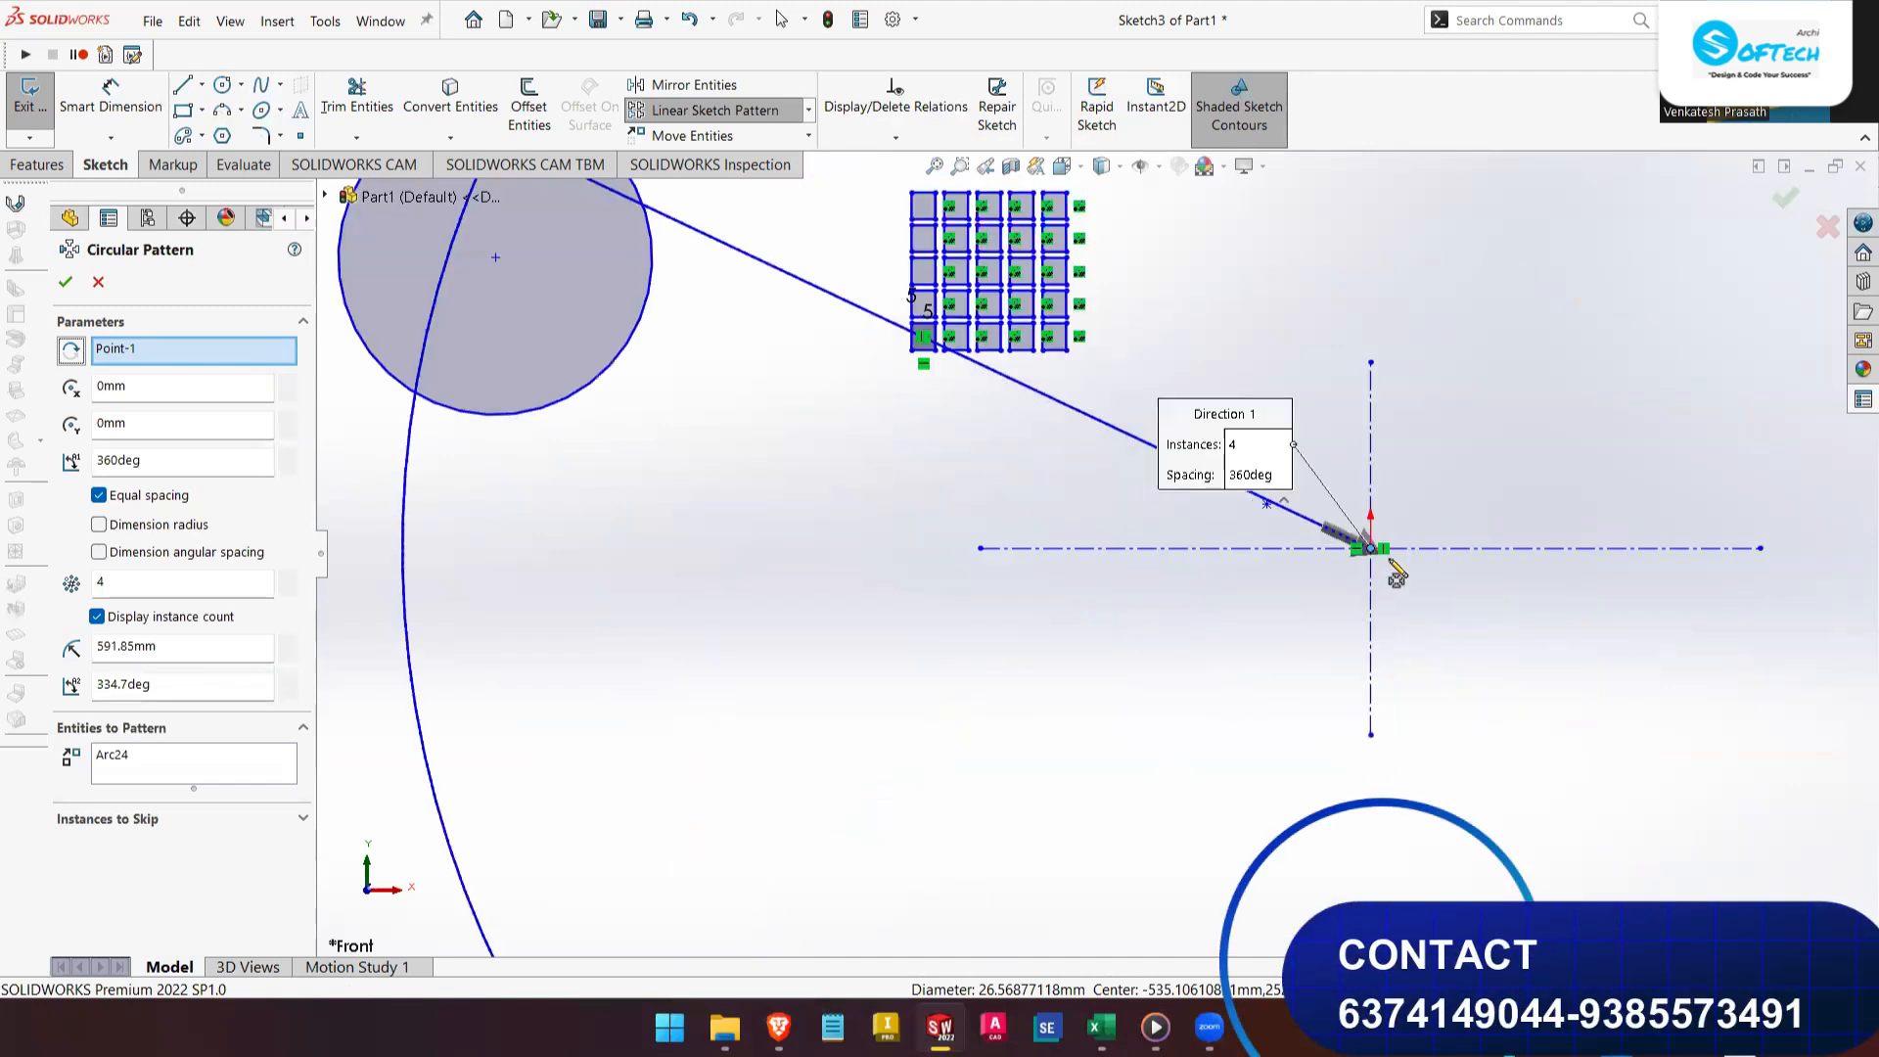
{"action": "scroll", "coordinate": [1302, 579], "scroll_direction": "down", "scroll_amount": 2}
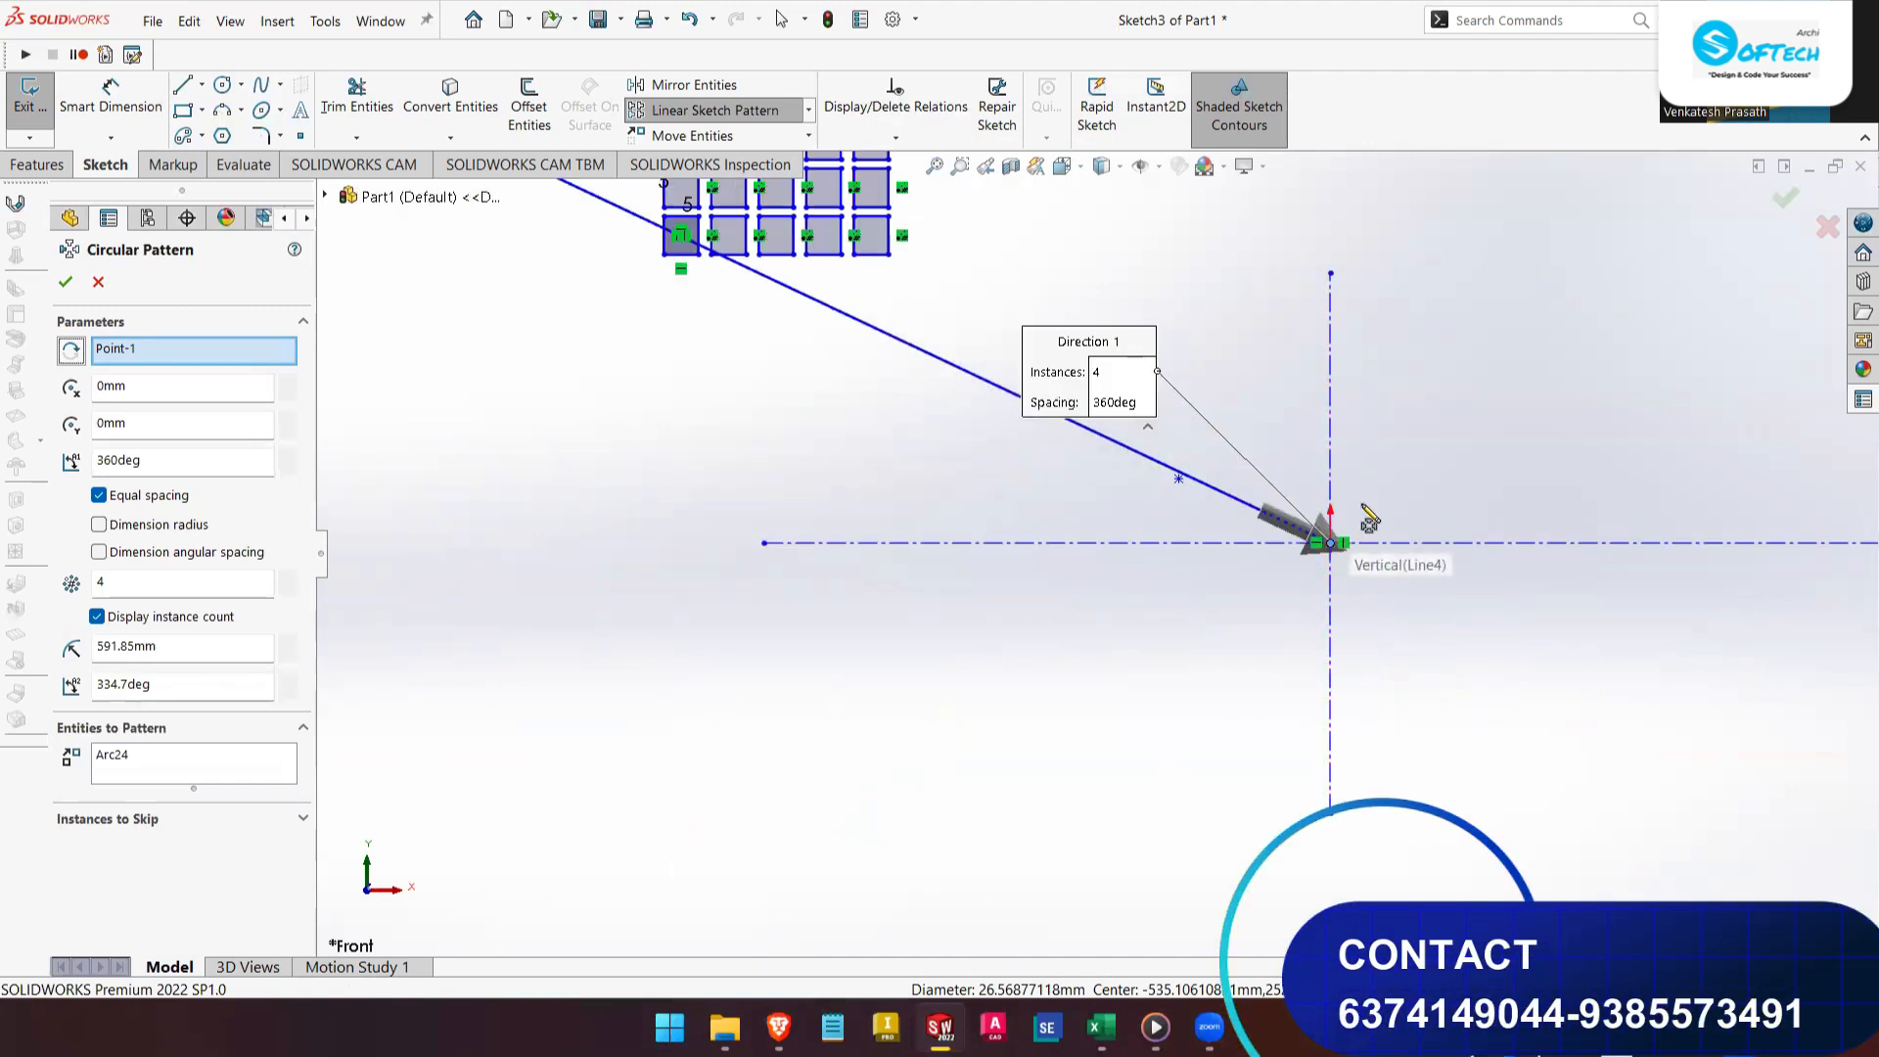
{"action": "key", "text": "f"}
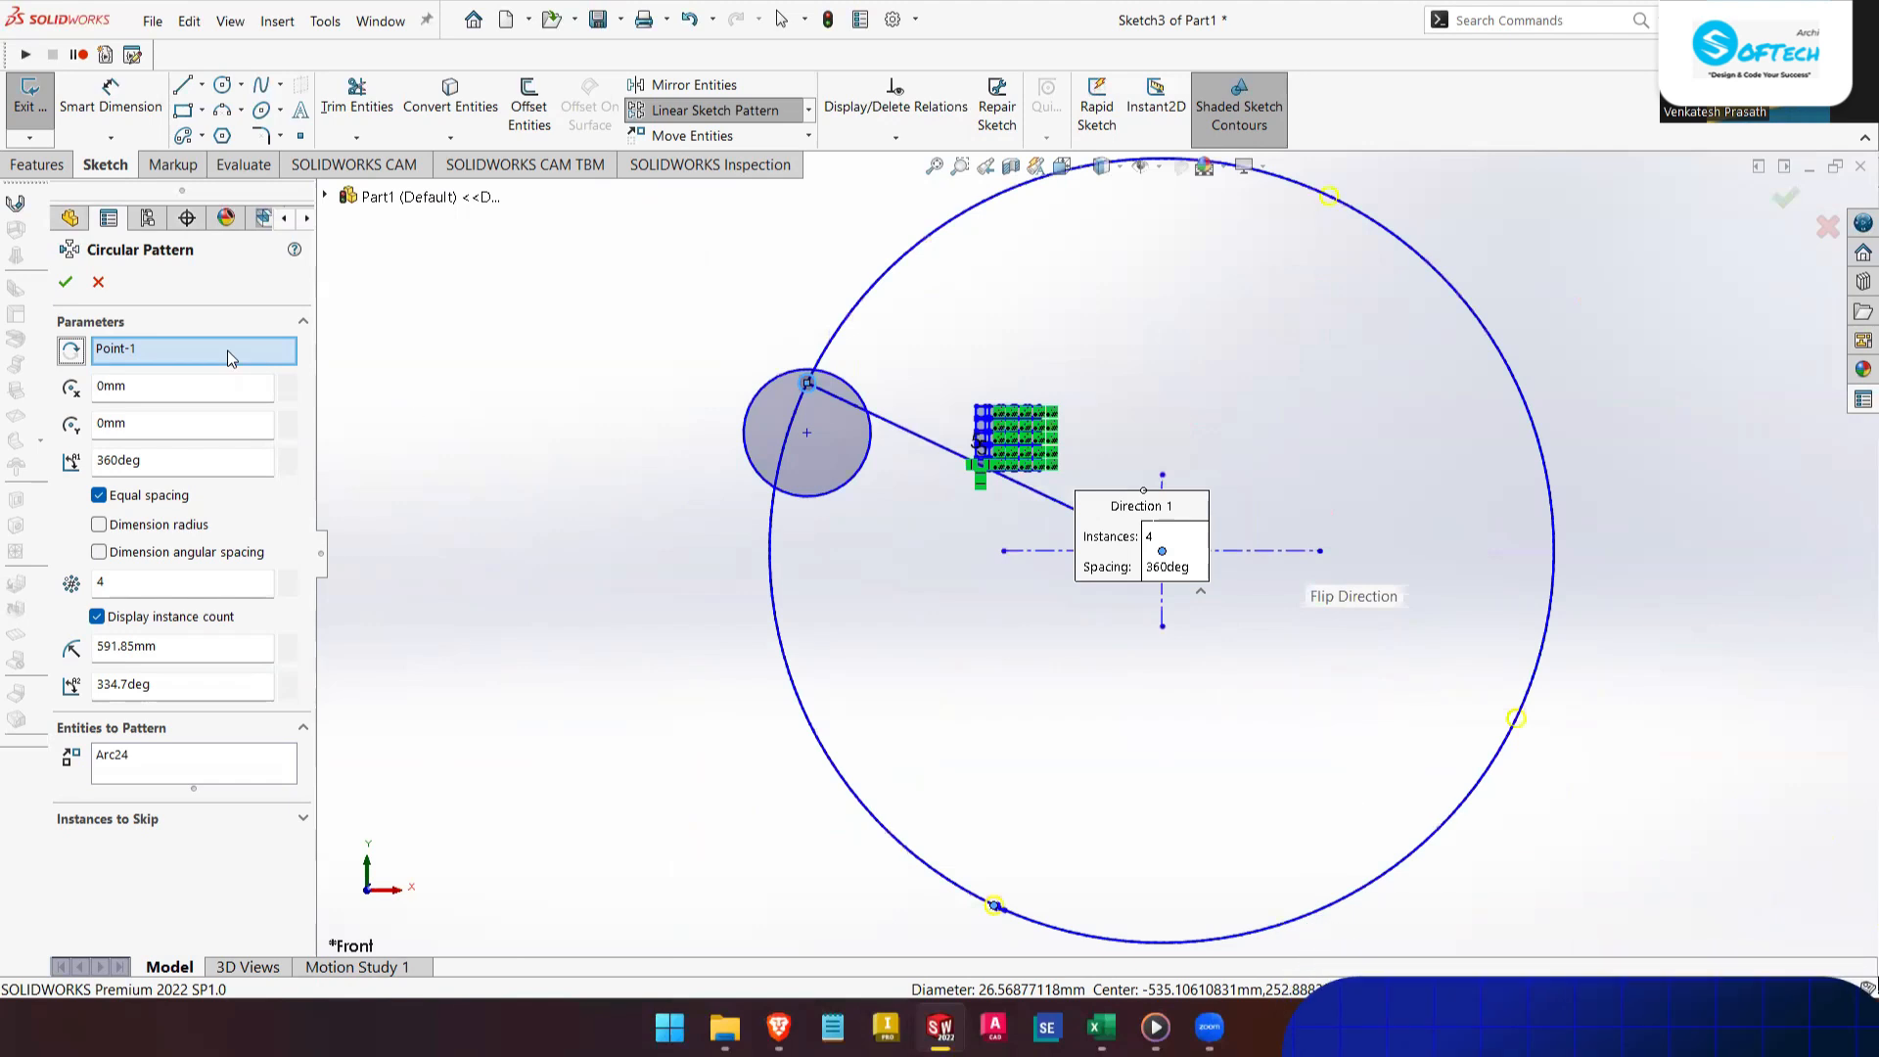
{"action": "right_click", "coordinate": [230, 358]}
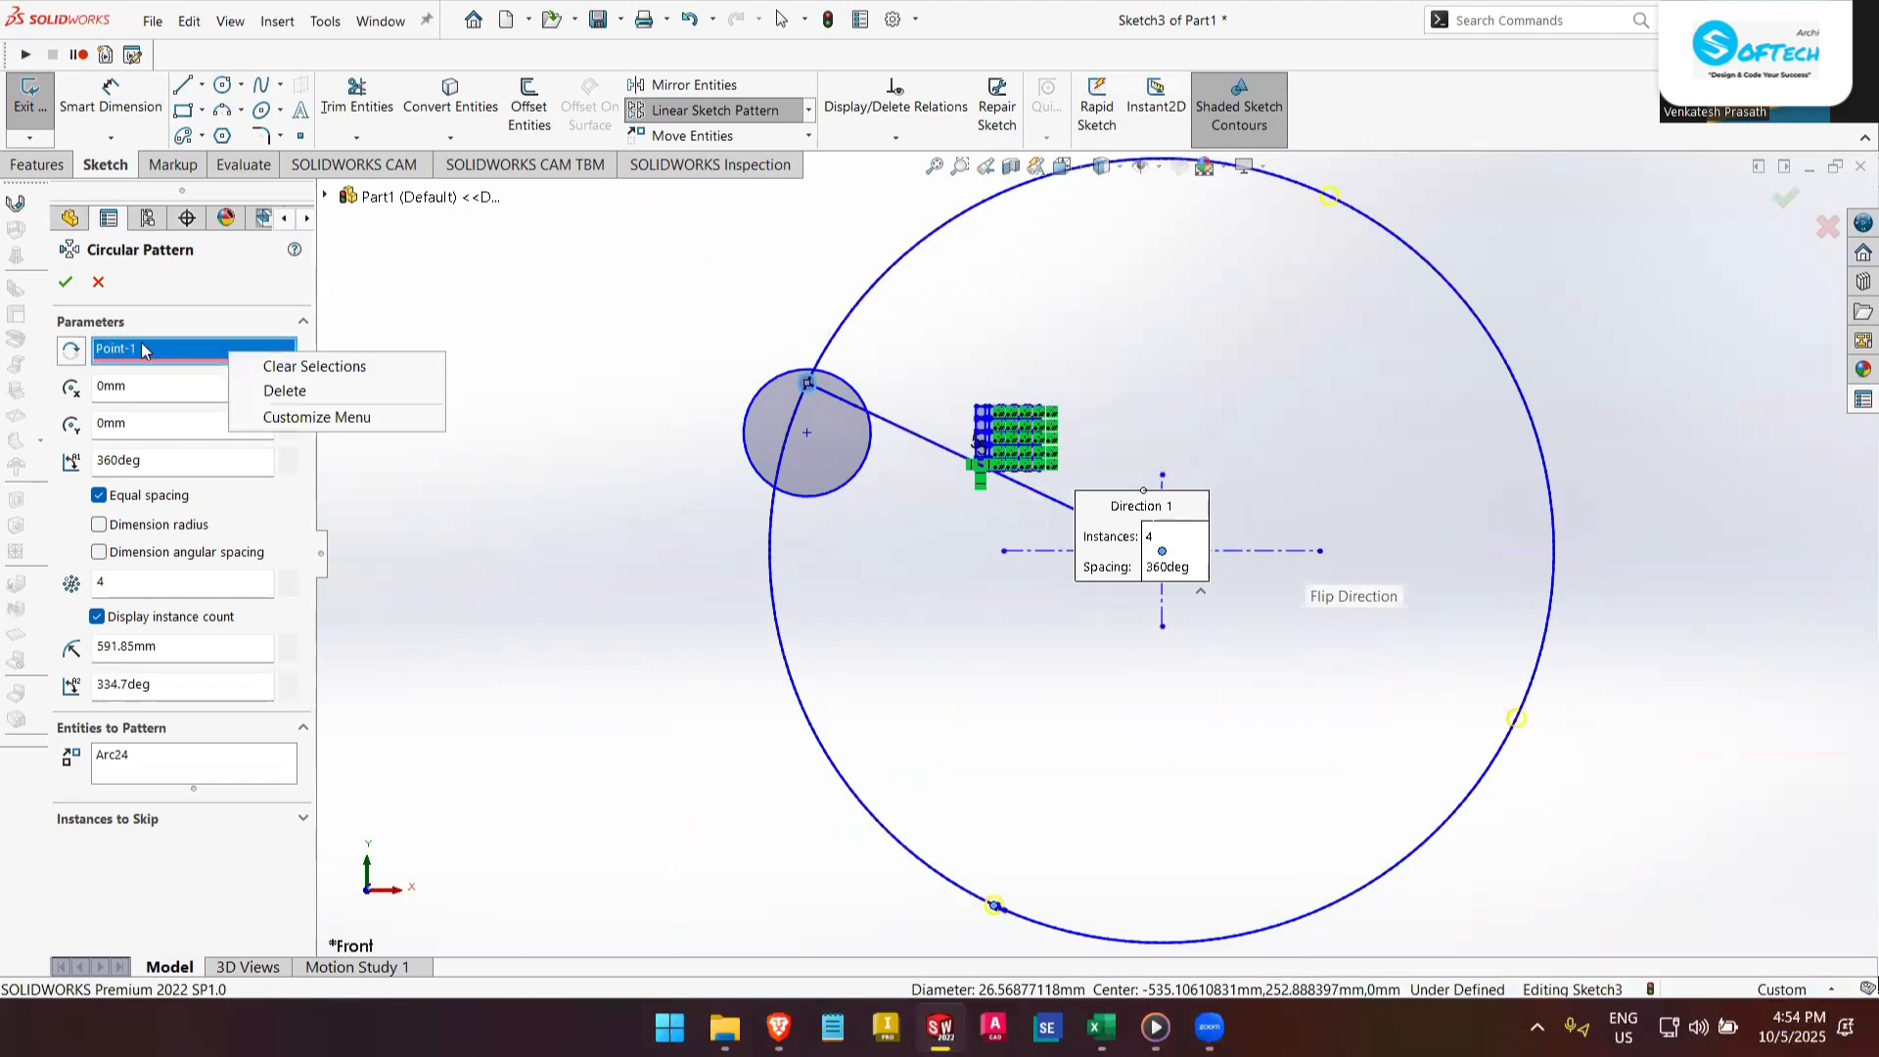
{"action": "left_click", "coordinate": [285, 390]}
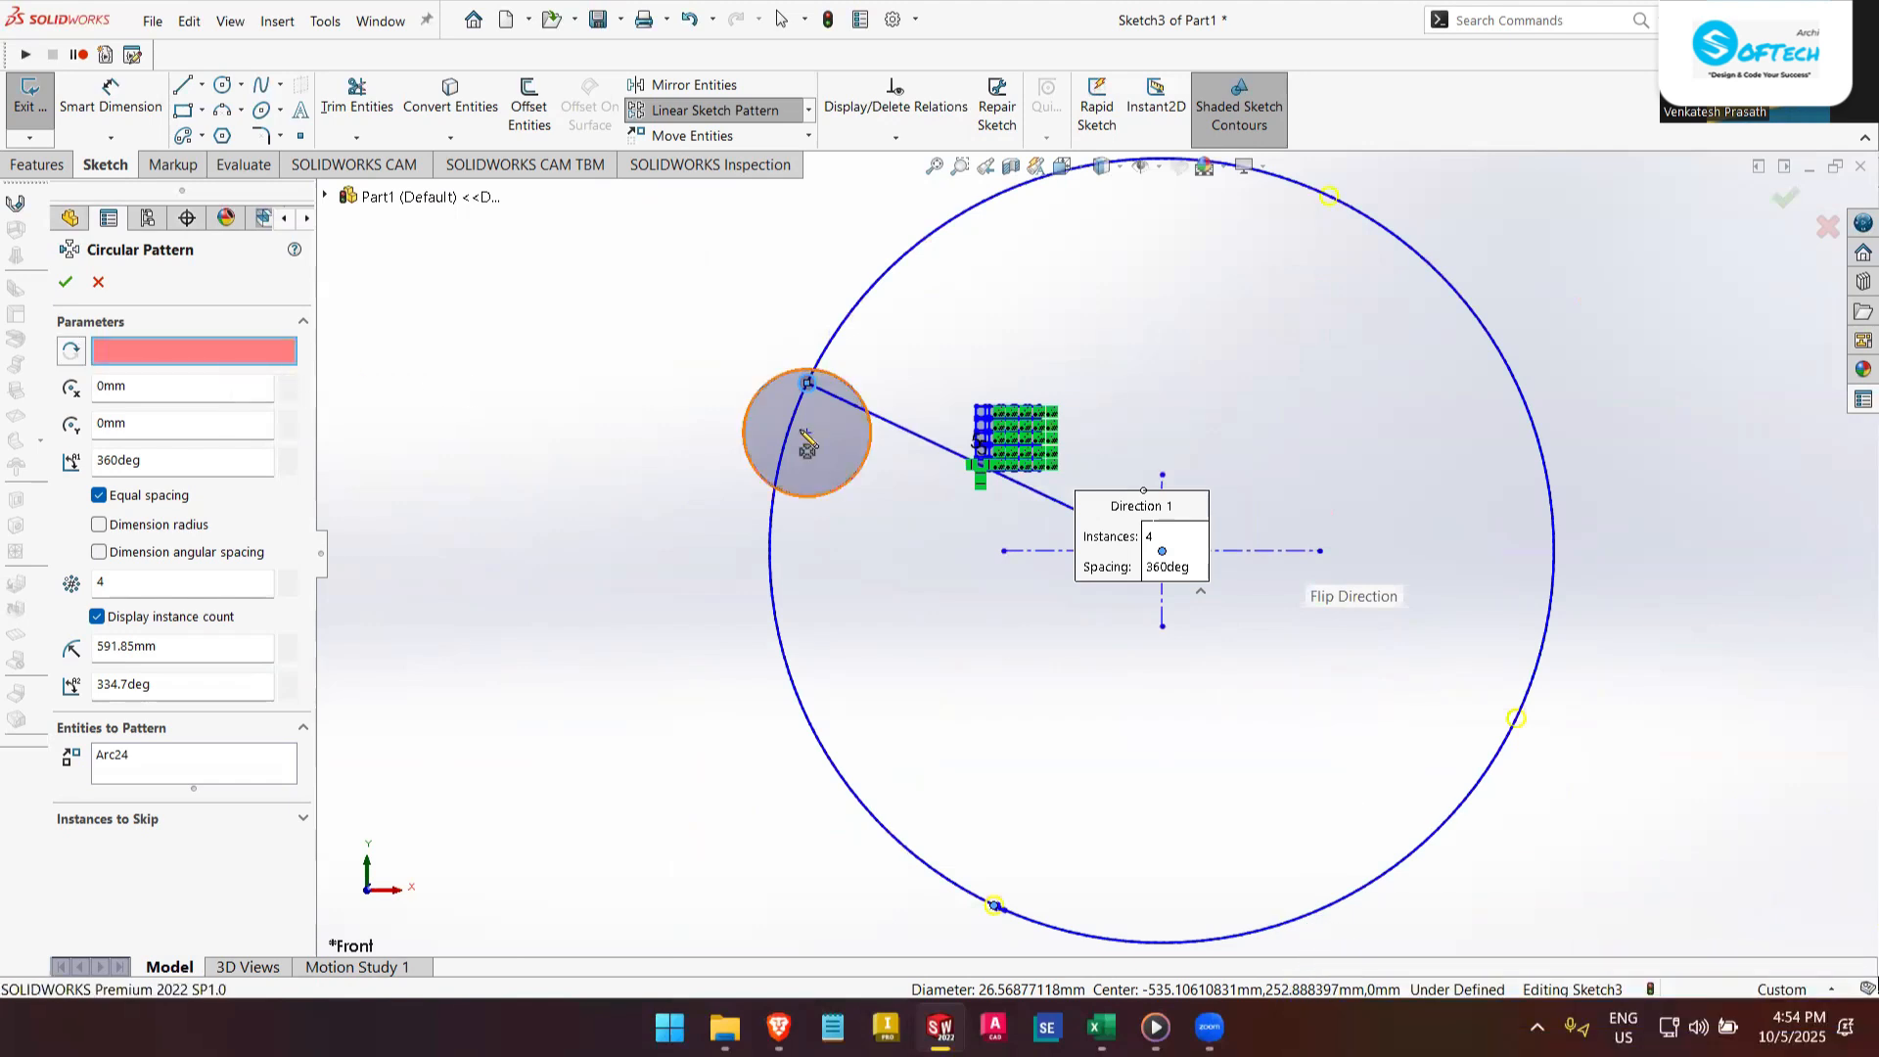
{"action": "scroll", "coordinate": [807, 445], "scroll_direction": "down", "scroll_amount": 2}
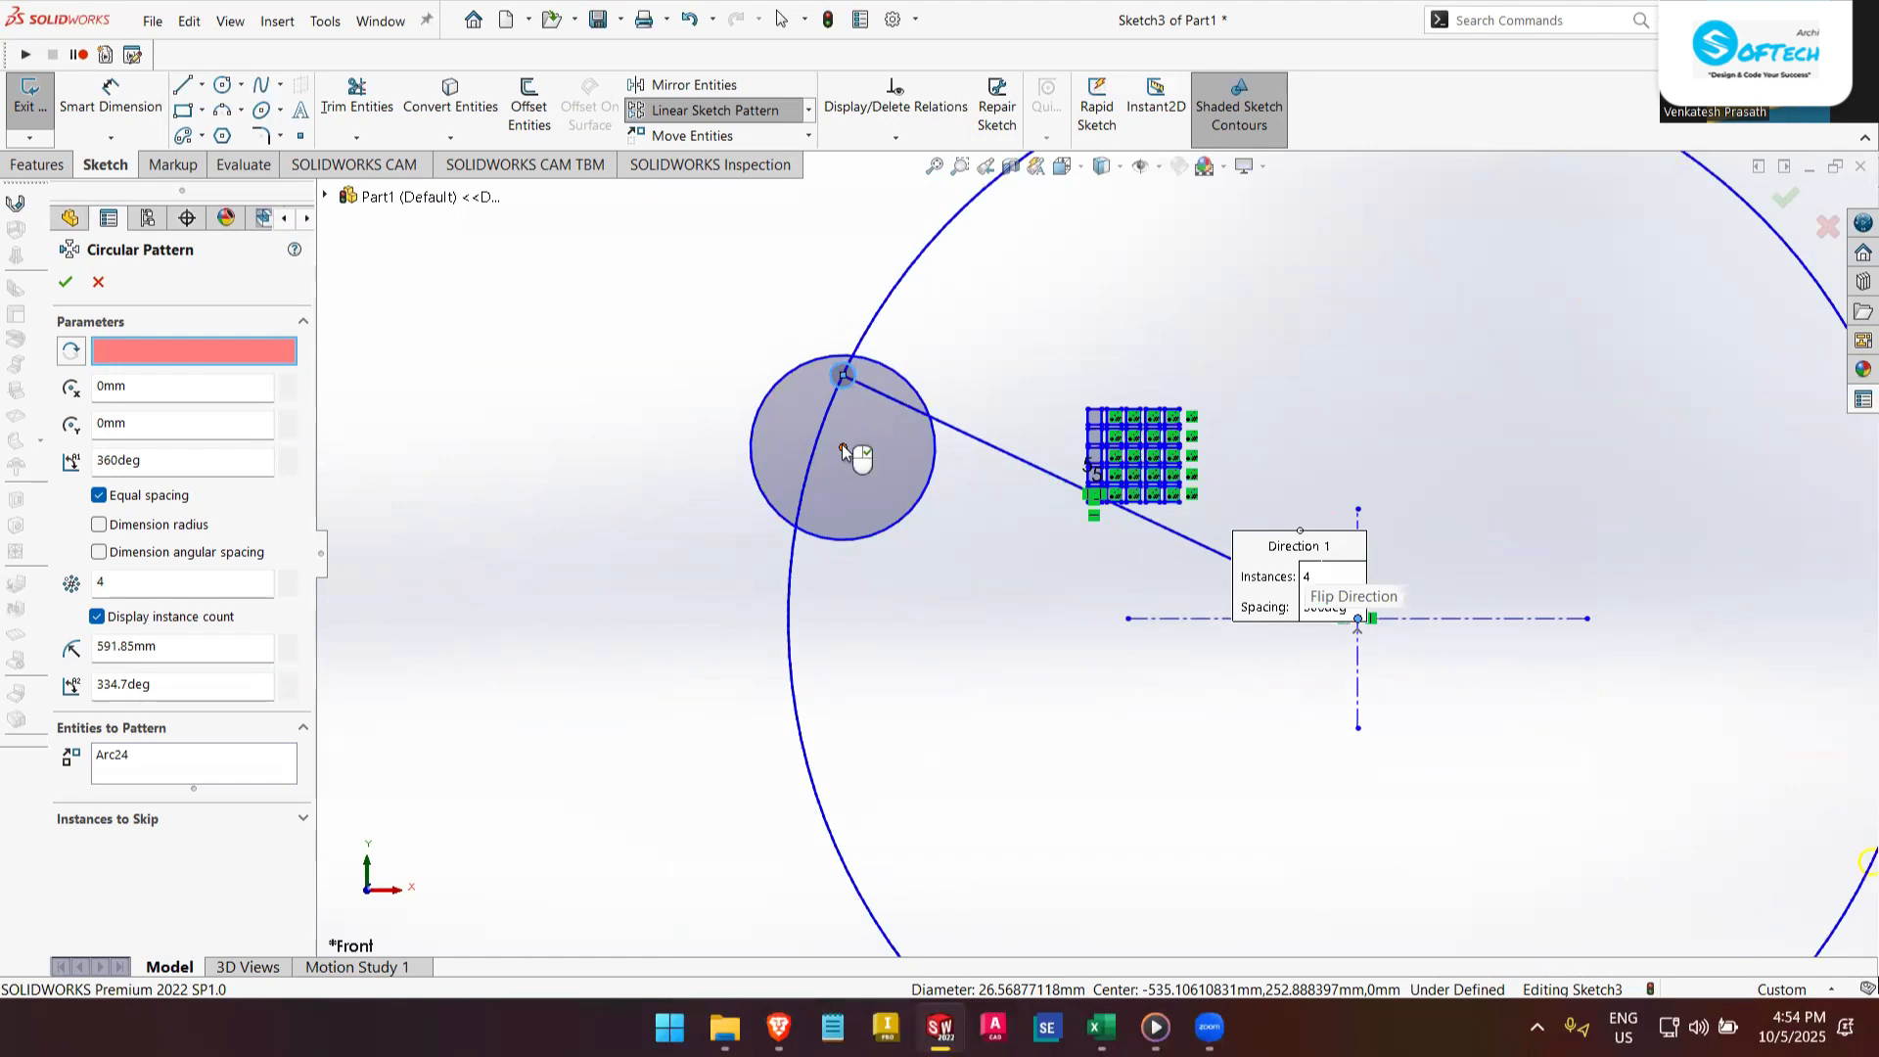
{"action": "left_click", "coordinate": [843, 450]}
{"action": "scroll", "coordinate": [850, 456], "scroll_direction": "down", "scroll_amount": 2}
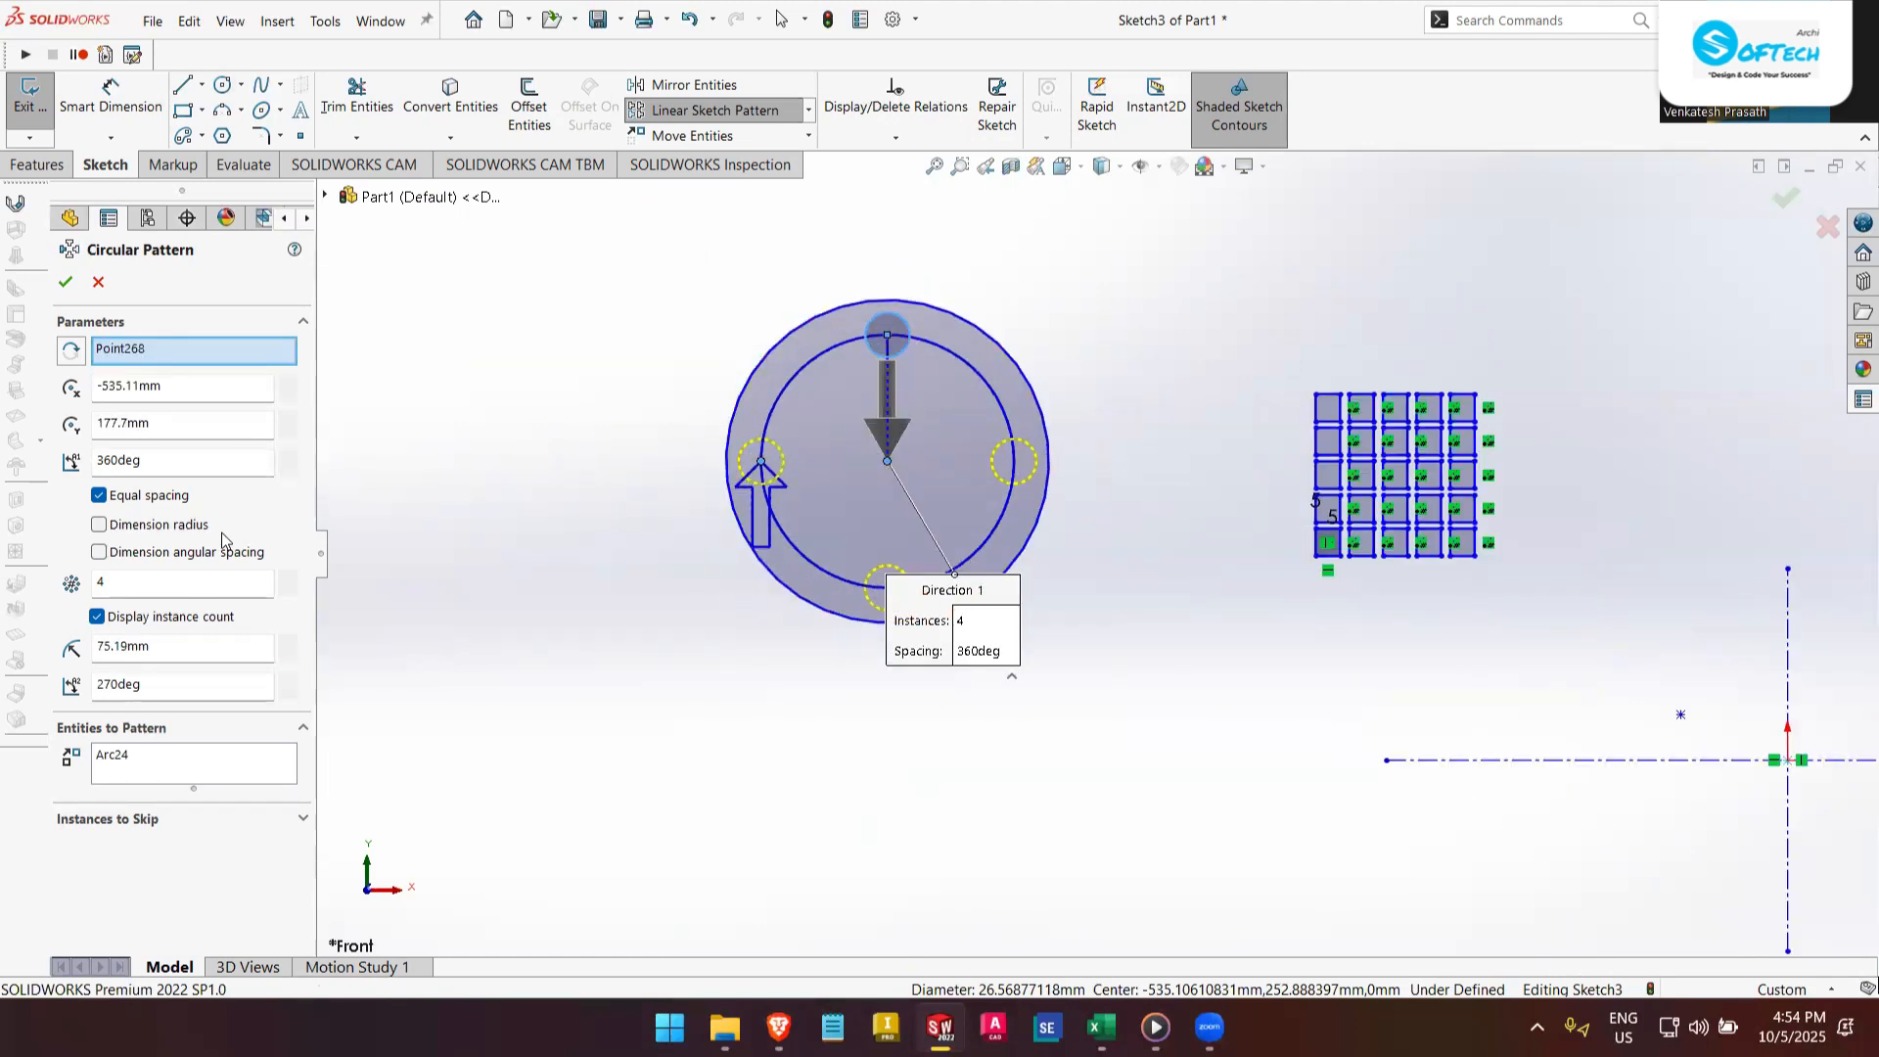
- Increase the circular pattern's instance count to 8
{"action": "left_click", "coordinate": [178, 582]}
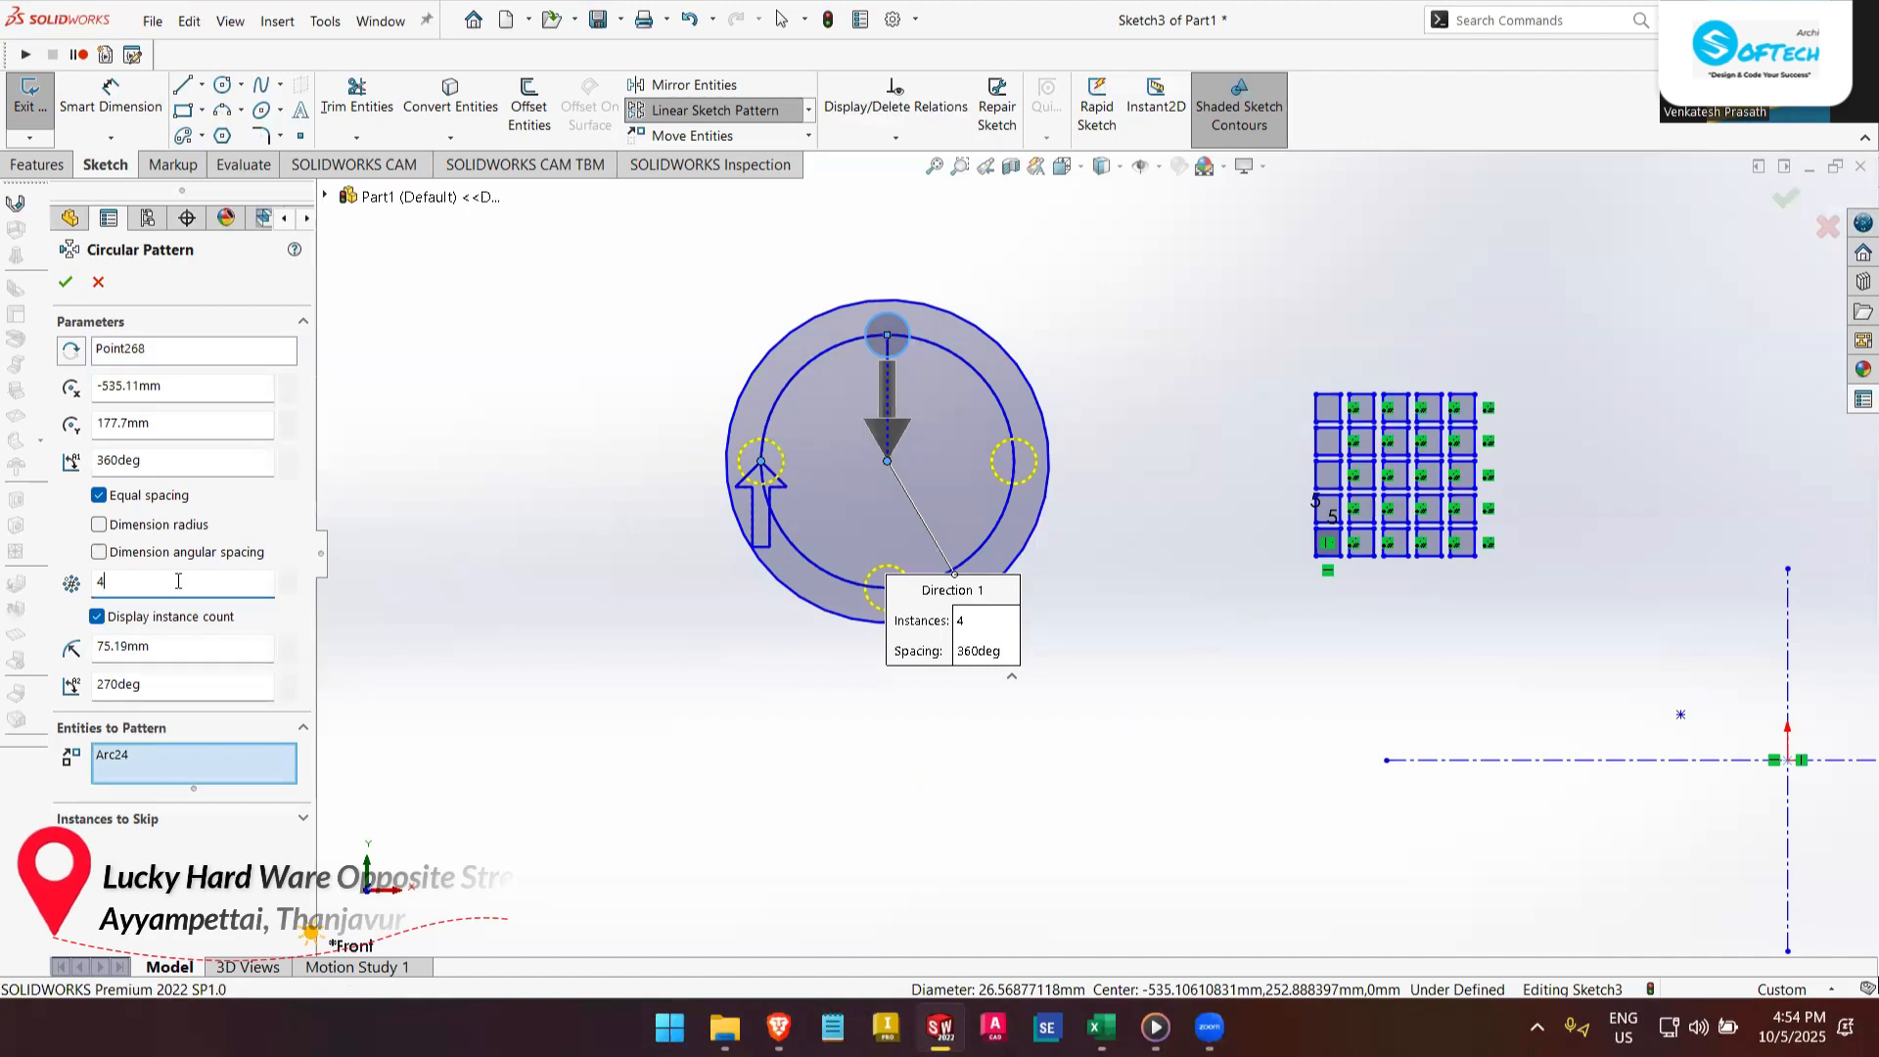
{"action": "left_click", "coordinate": [289, 578]}
{"action": "left_click", "coordinate": [288, 579]}
{"action": "left_click", "coordinate": [289, 578]}
{"action": "left_click", "coordinate": [289, 579]}
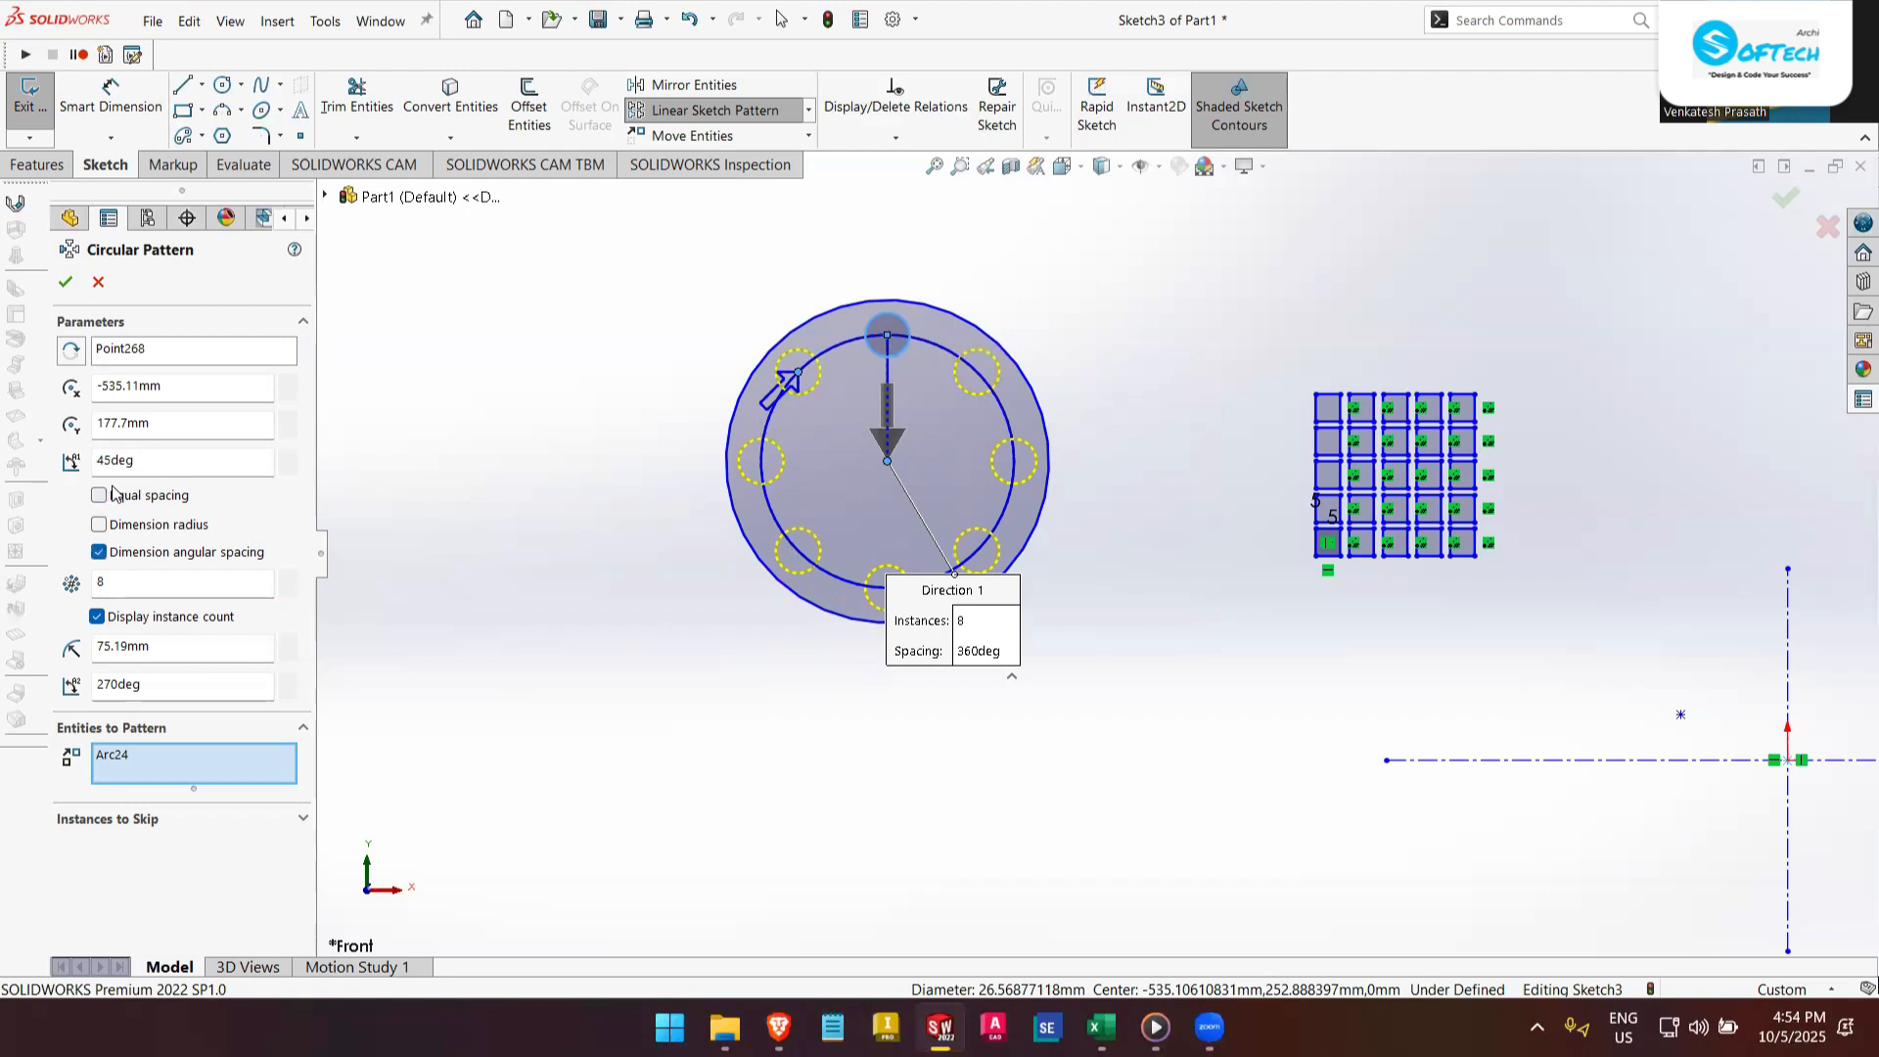
- Try a 35-degree angular spacing between the pattern instances, re-enable equal spacing and close the circular pattern
{"action": "left_click_drag", "start_coordinate": [141, 461], "coordinate": [85, 465]}
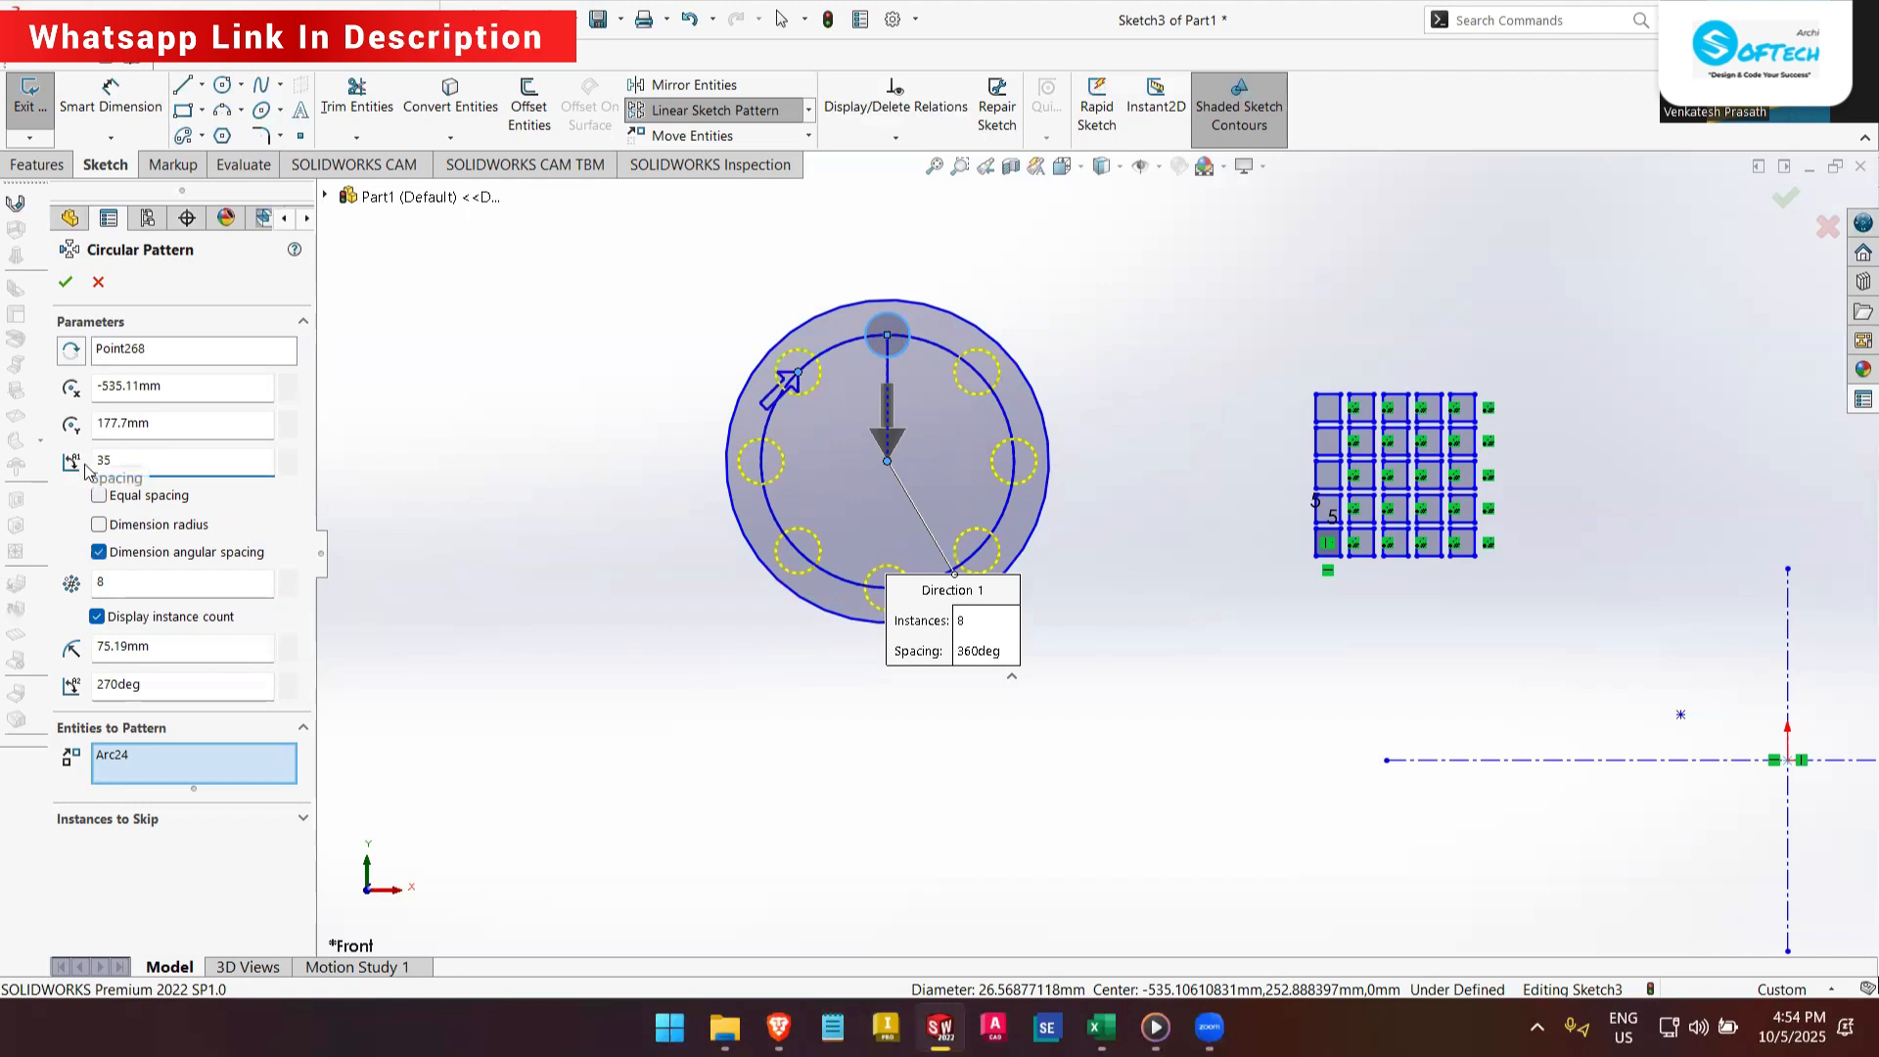
{"action": "type", "text": "35"}
{"action": "key", "text": "Return"}
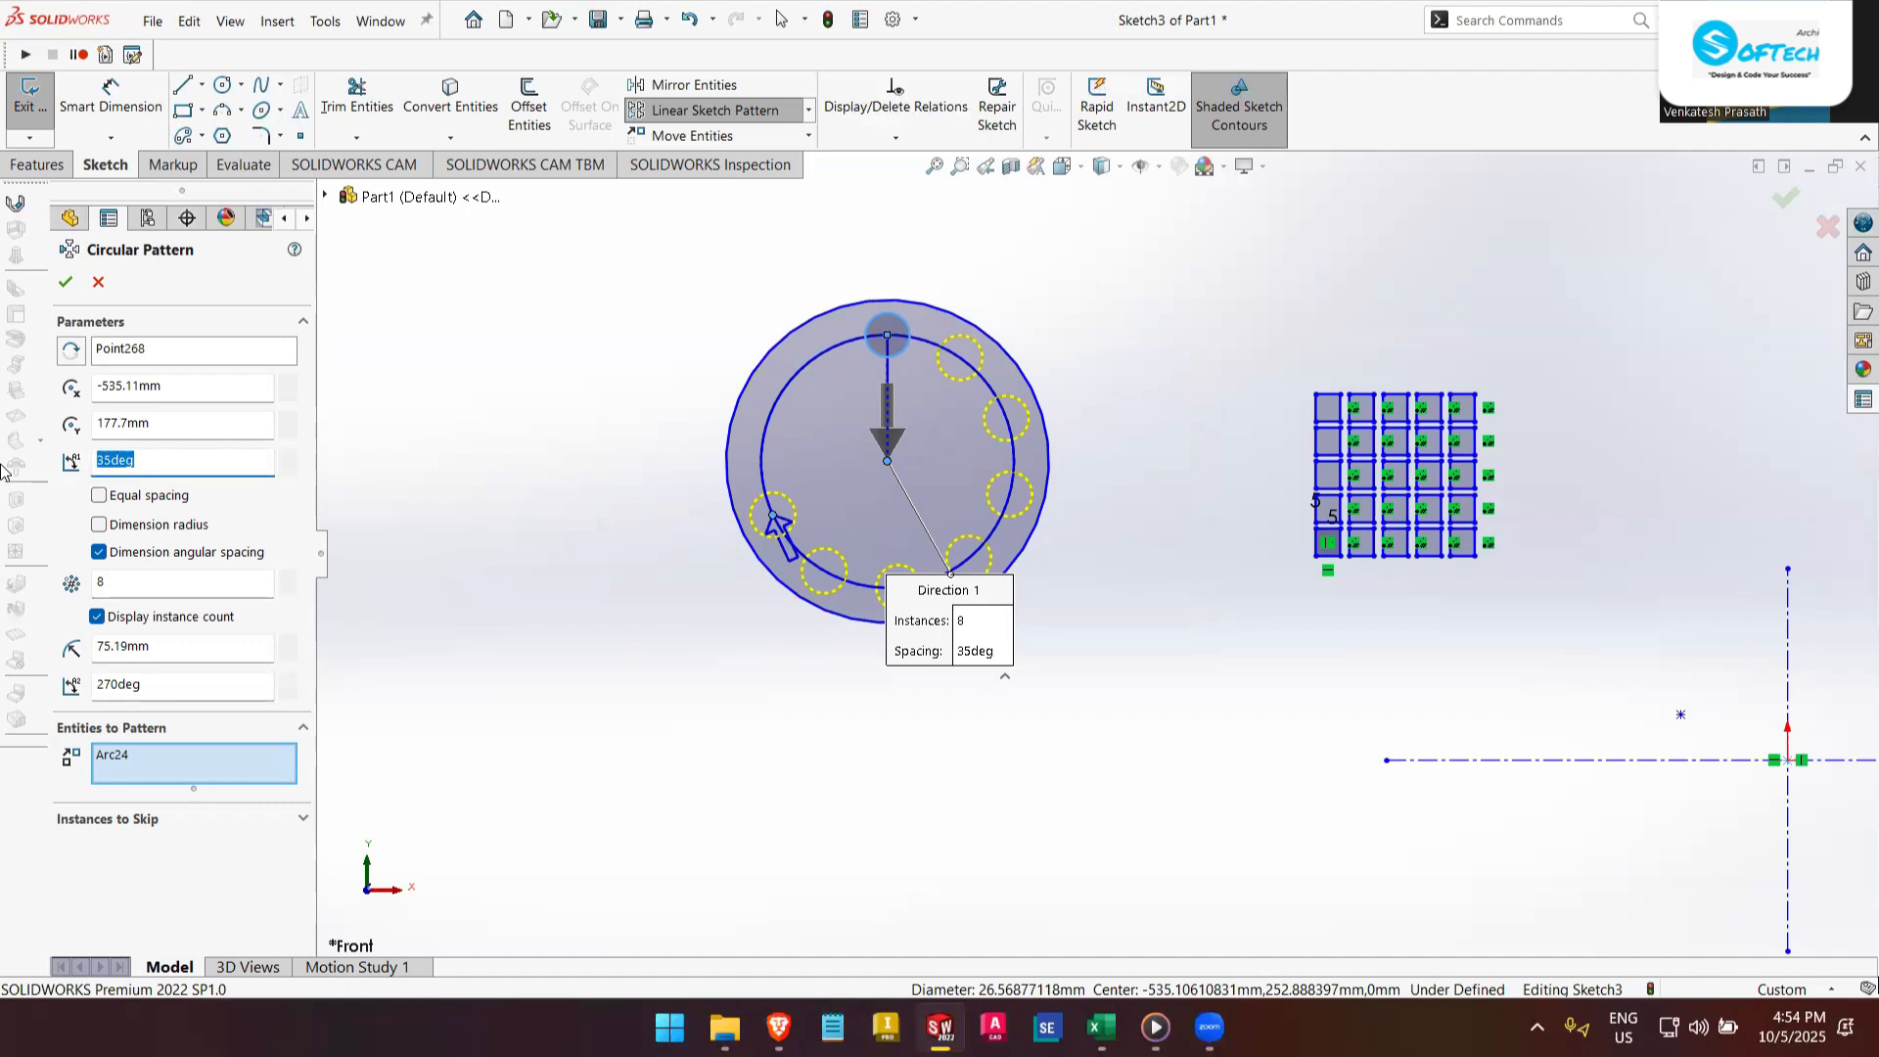
{"action": "left_click", "coordinate": [170, 488]}
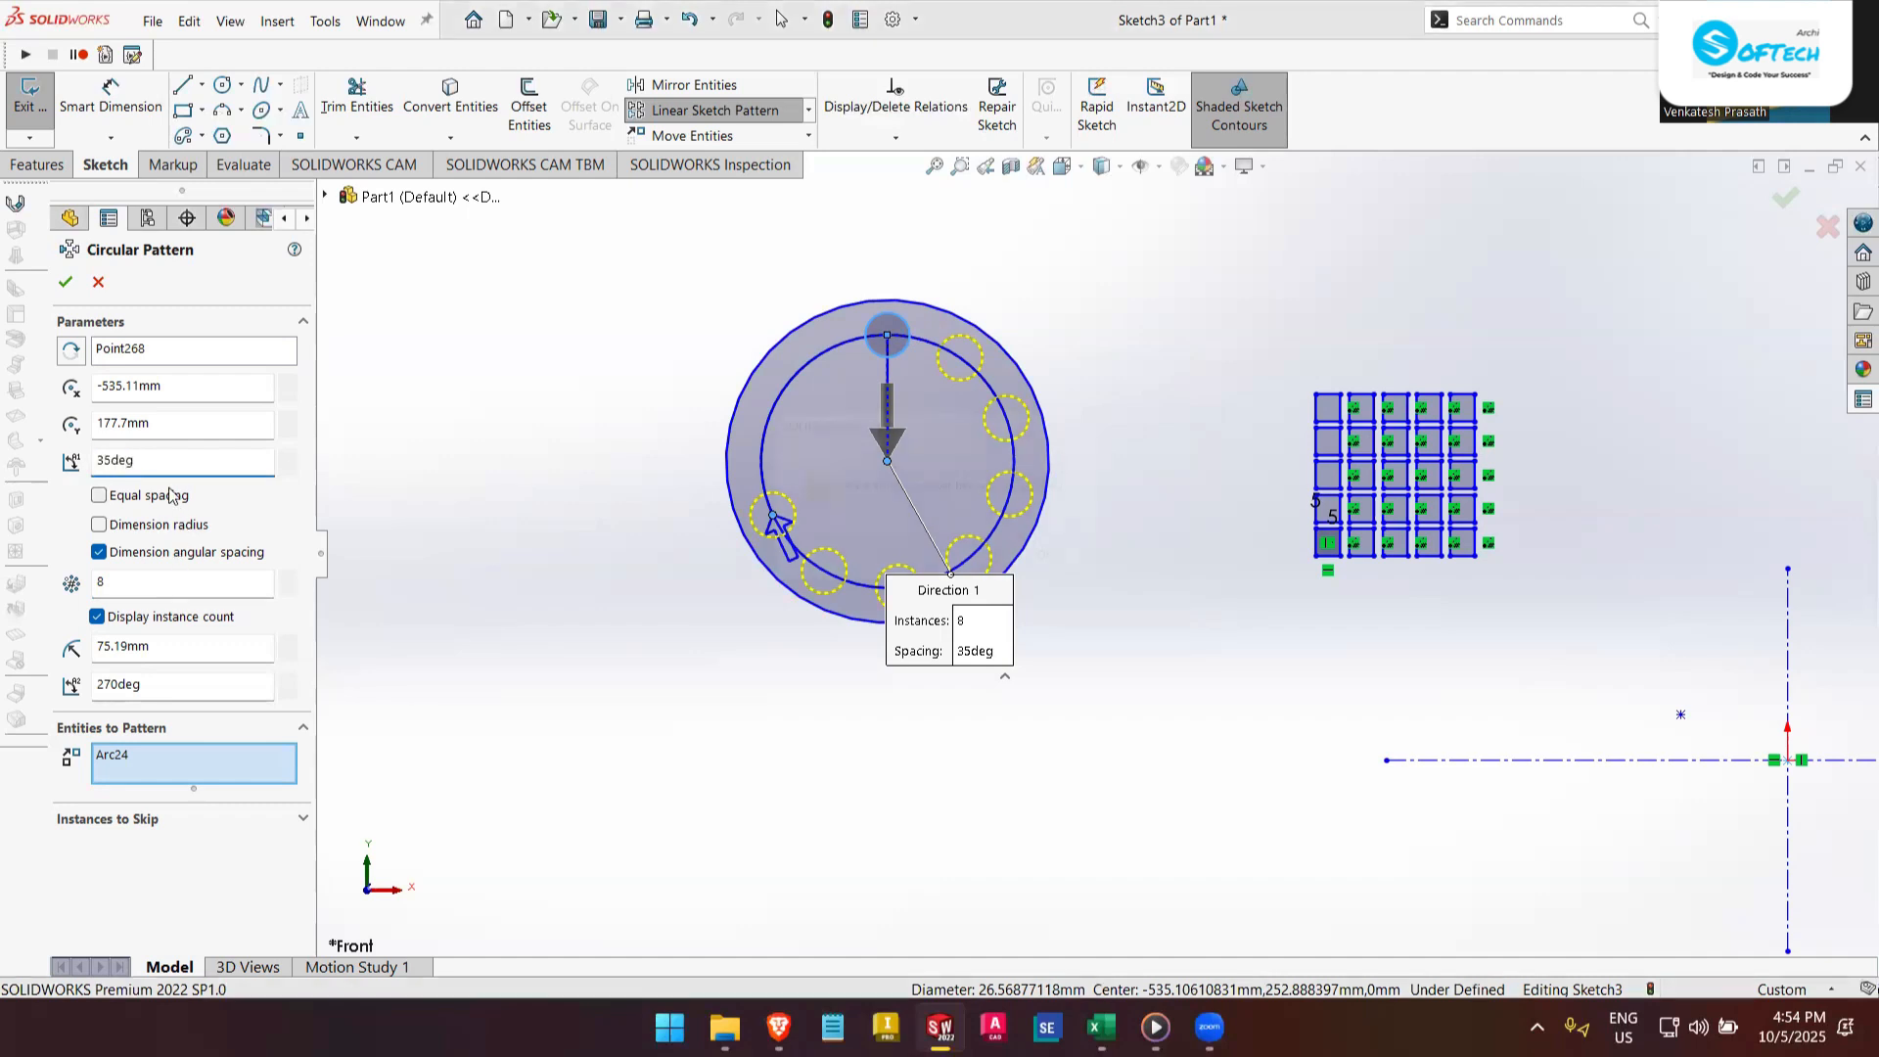
{"action": "left_click", "coordinate": [1115, 411]}
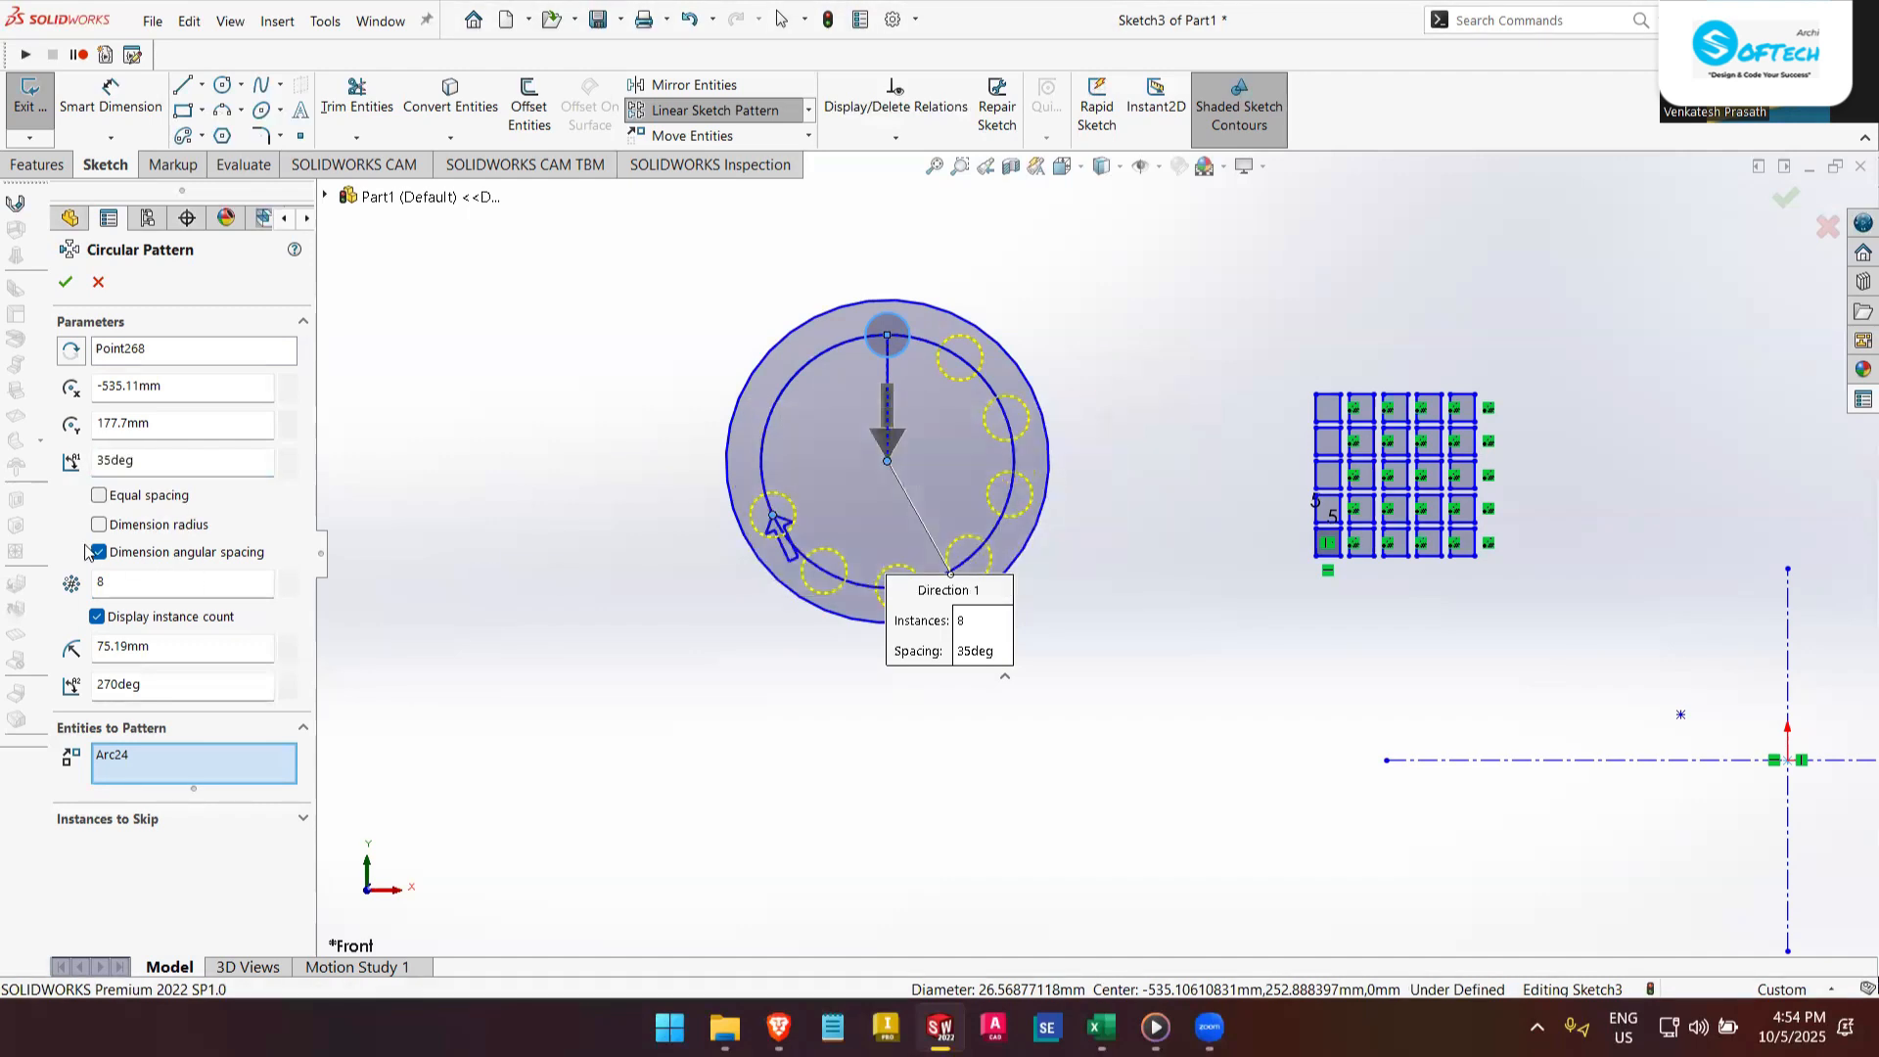
{"action": "left_click", "coordinate": [100, 496]}
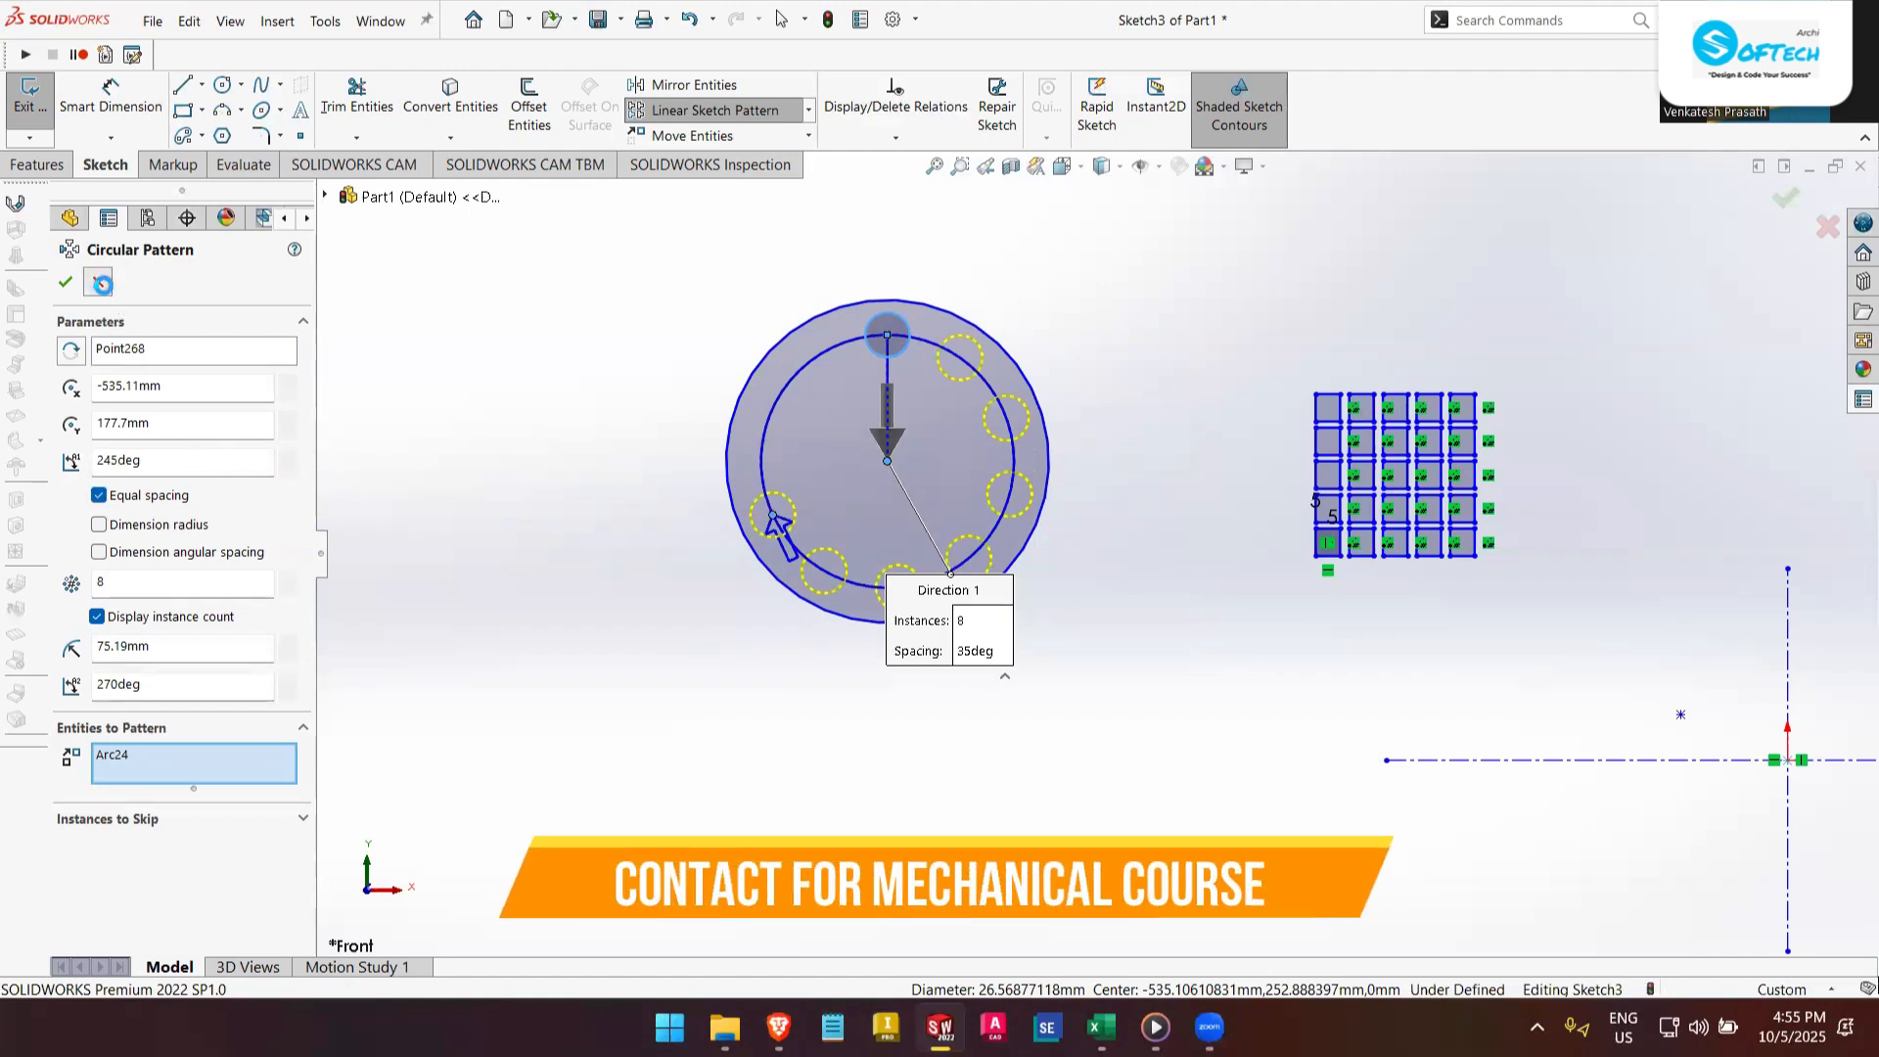
{"action": "left_click", "coordinate": [65, 282]}
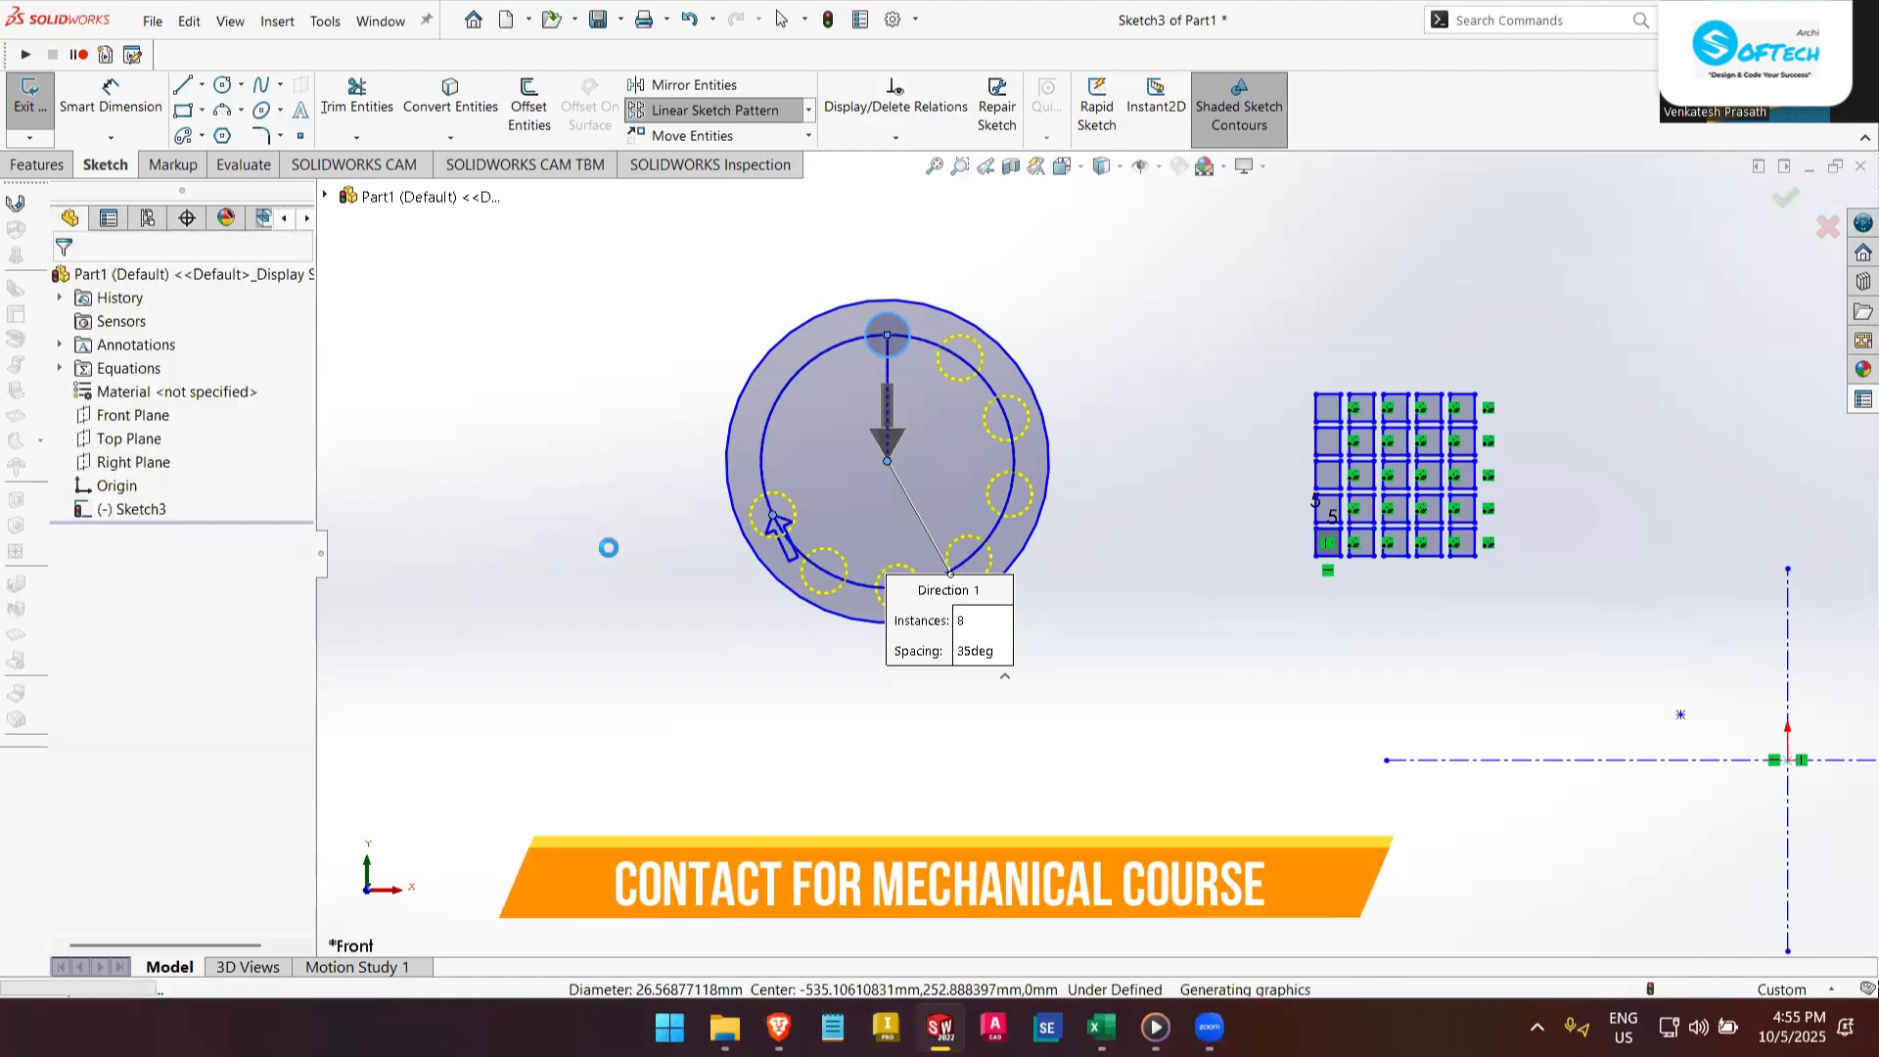
- Set up the circular sketch pattern of the small circle again, using the large circle's center point as its center
{"action": "left_click", "coordinate": [807, 110]}
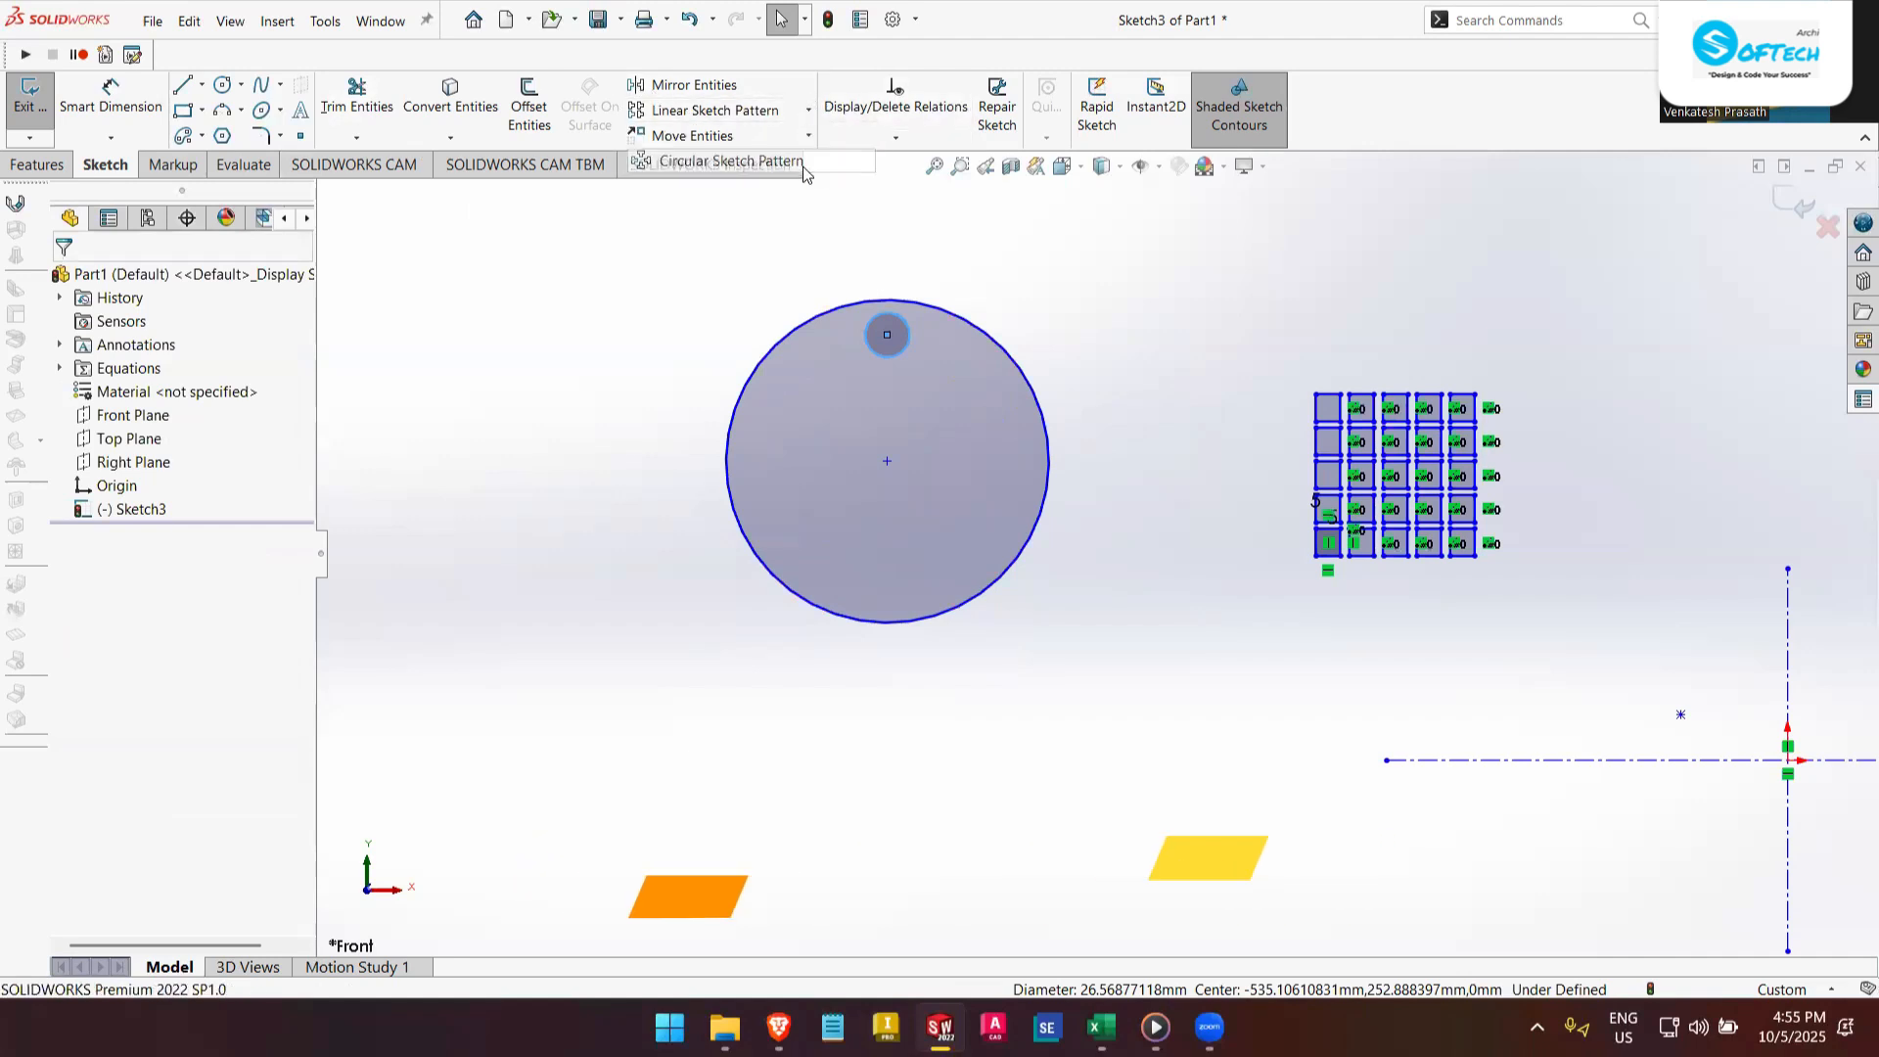
{"action": "left_click", "coordinate": [804, 168]}
{"action": "right_click", "coordinate": [125, 362]}
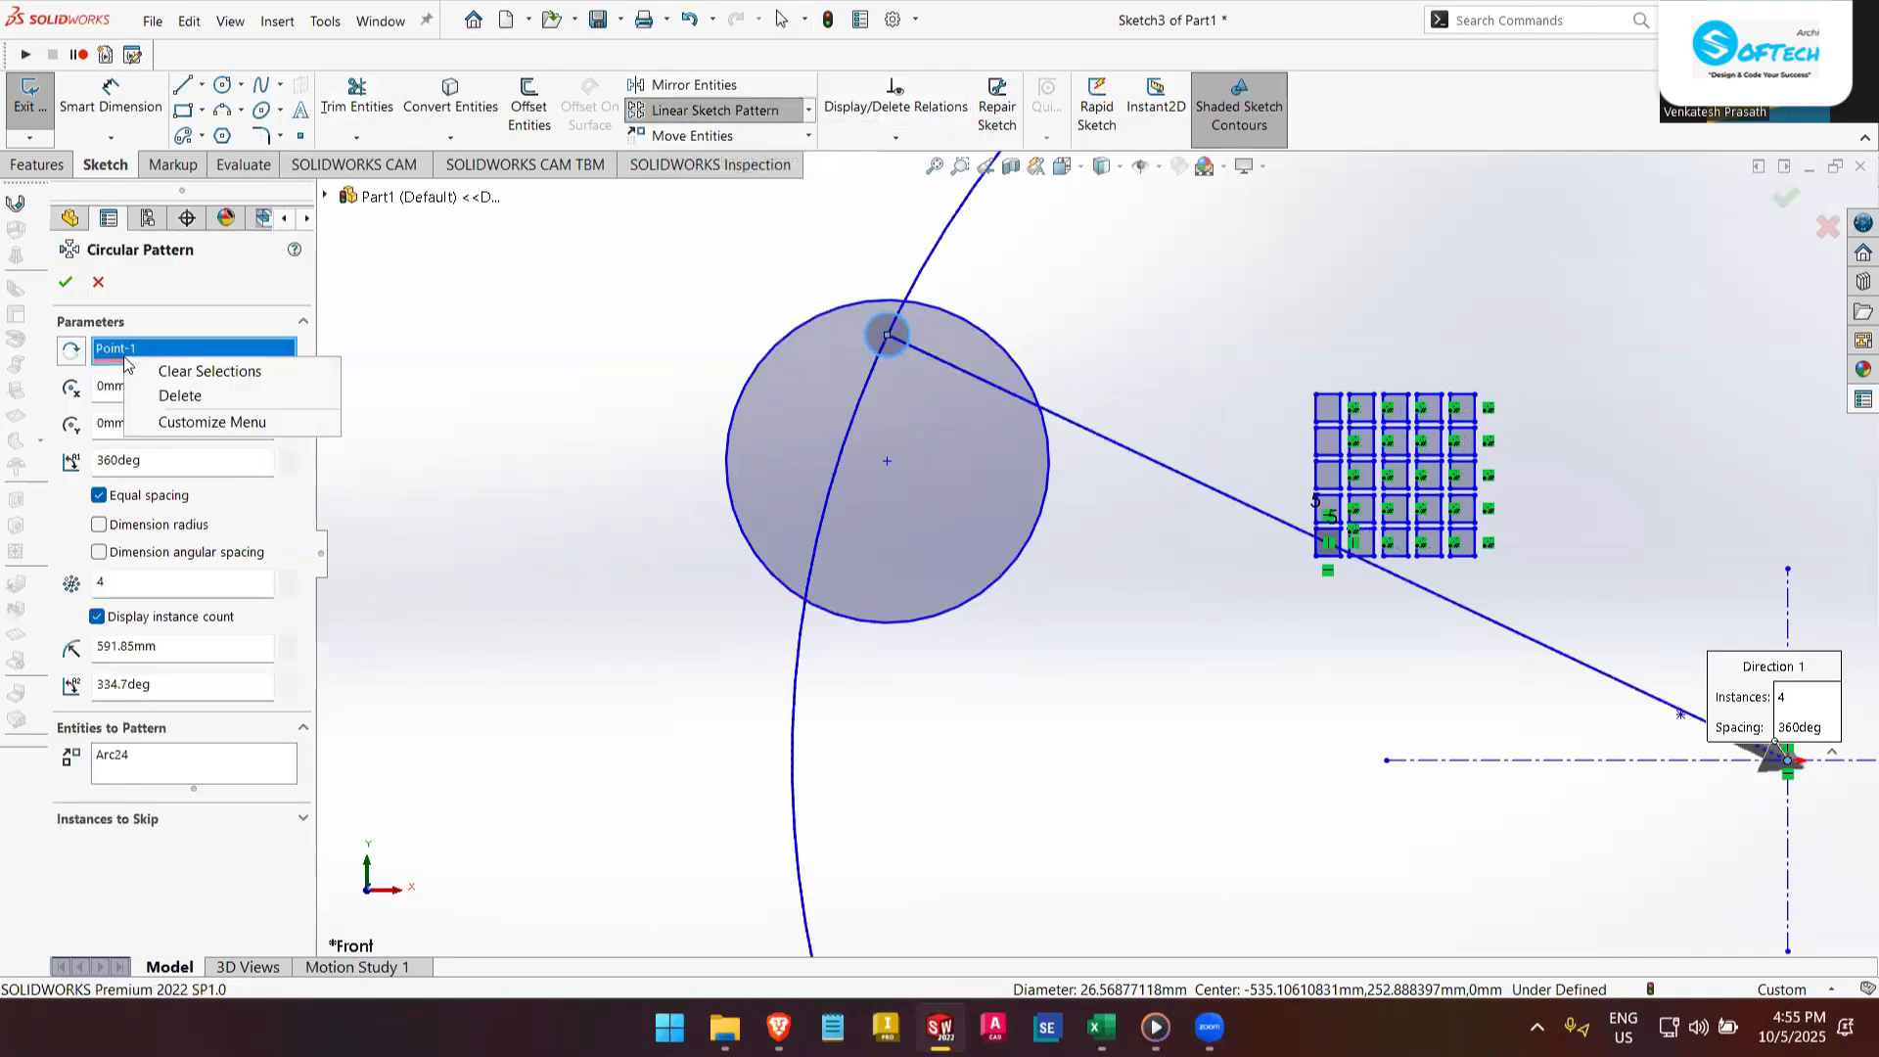
{"action": "left_click", "coordinate": [186, 395]}
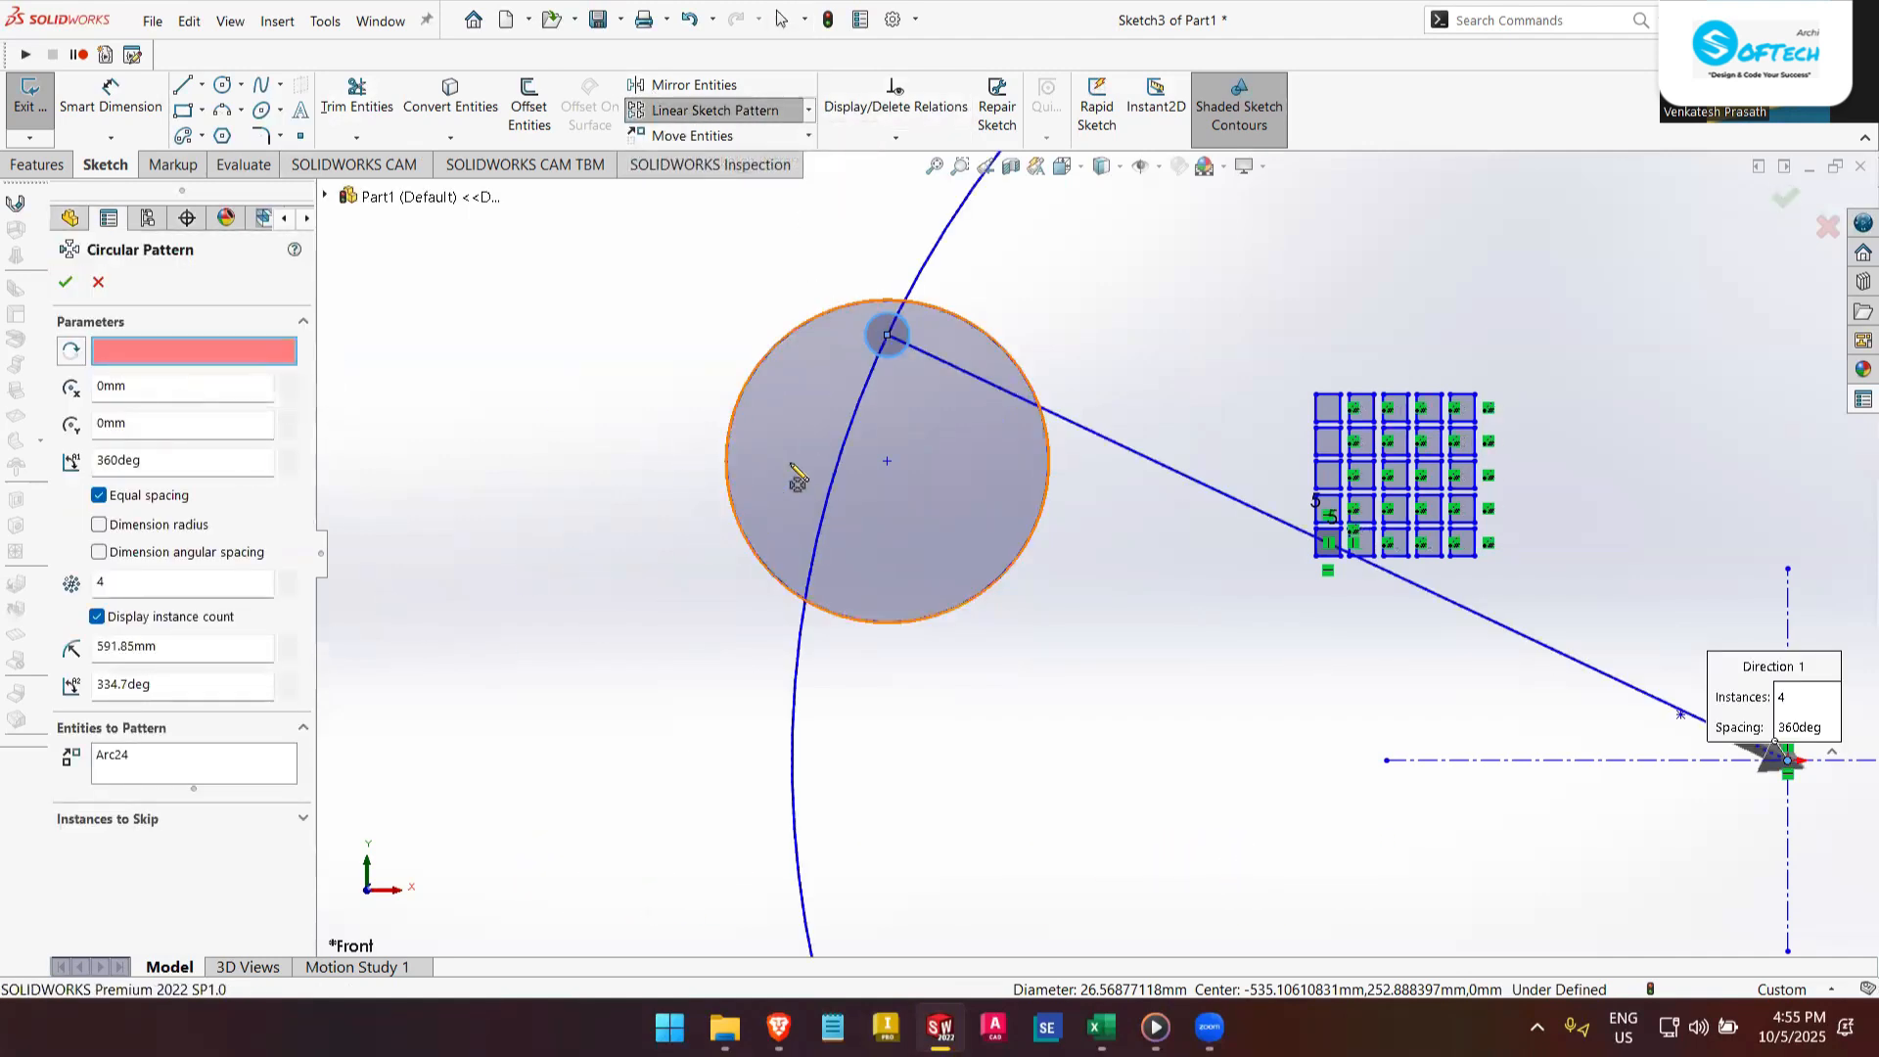
{"action": "left_click", "coordinate": [886, 461]}
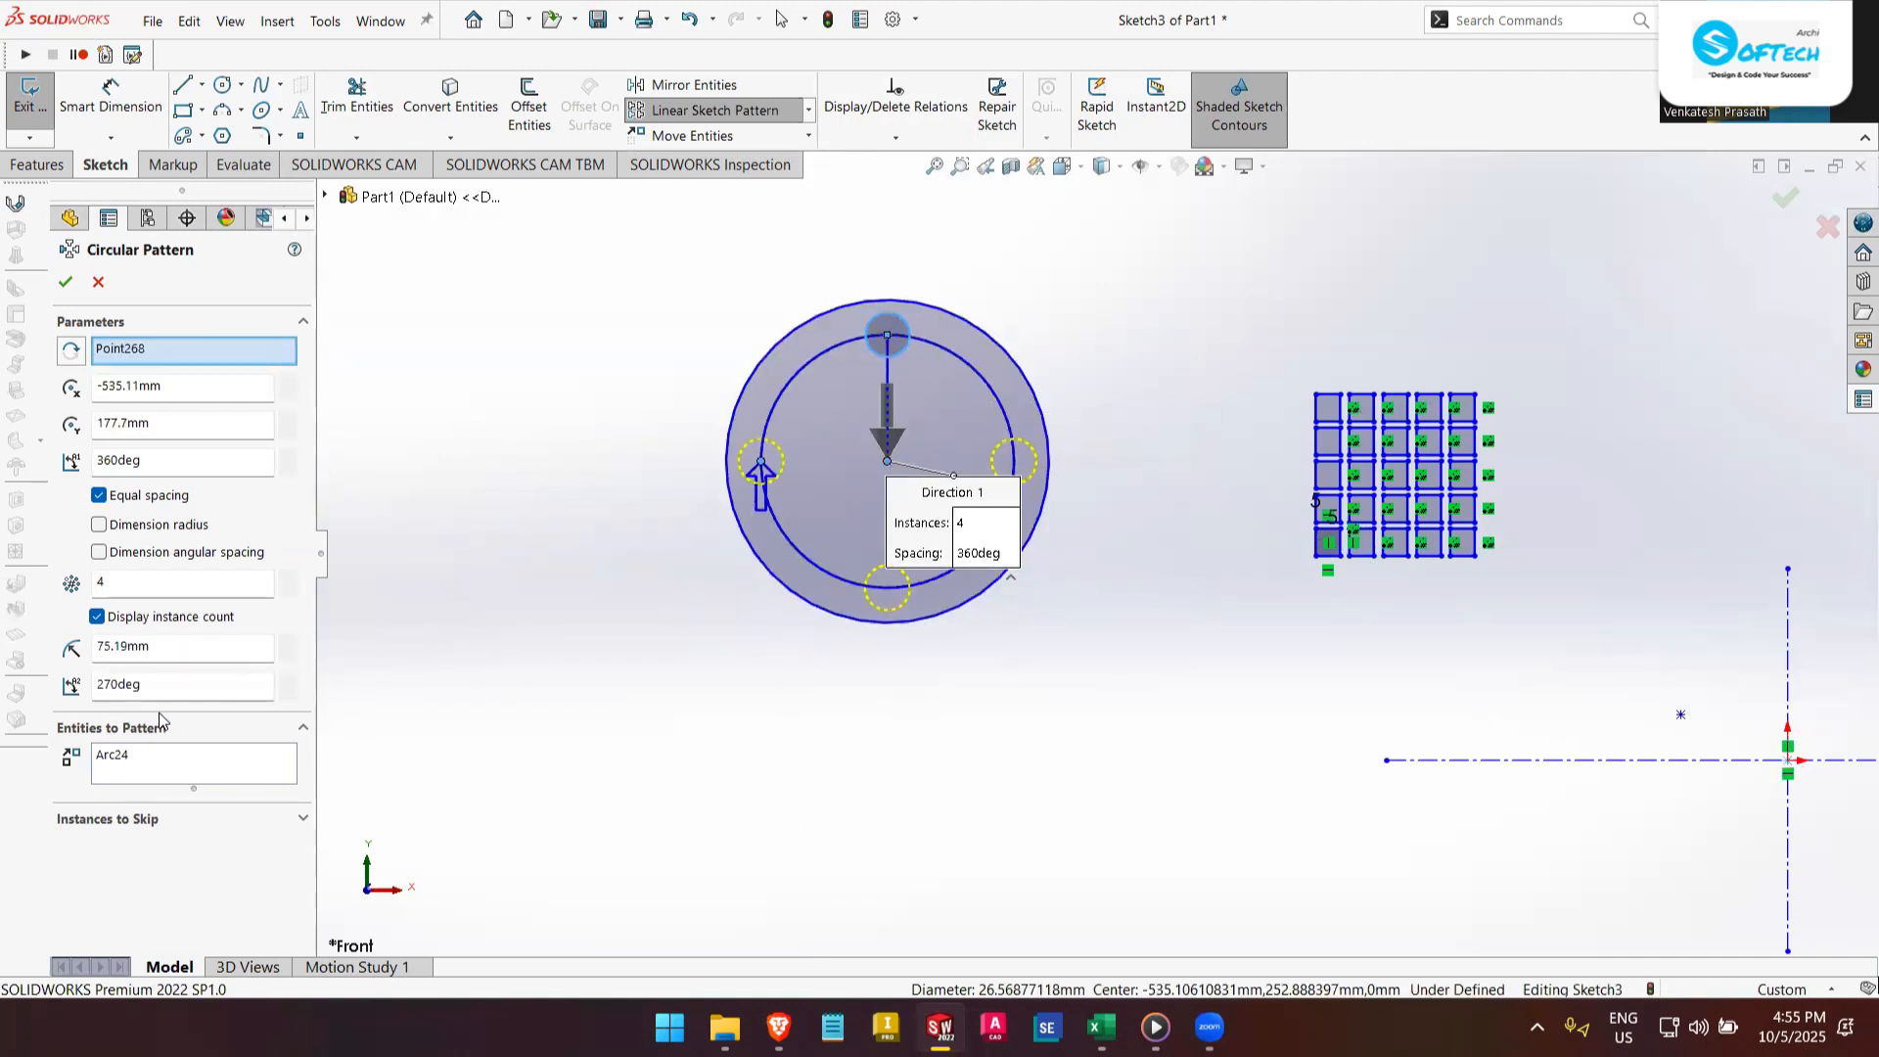
- Set 8 equally spaced instances over 360 degrees and apply the circular pattern
{"action": "left_click", "coordinate": [304, 821]}
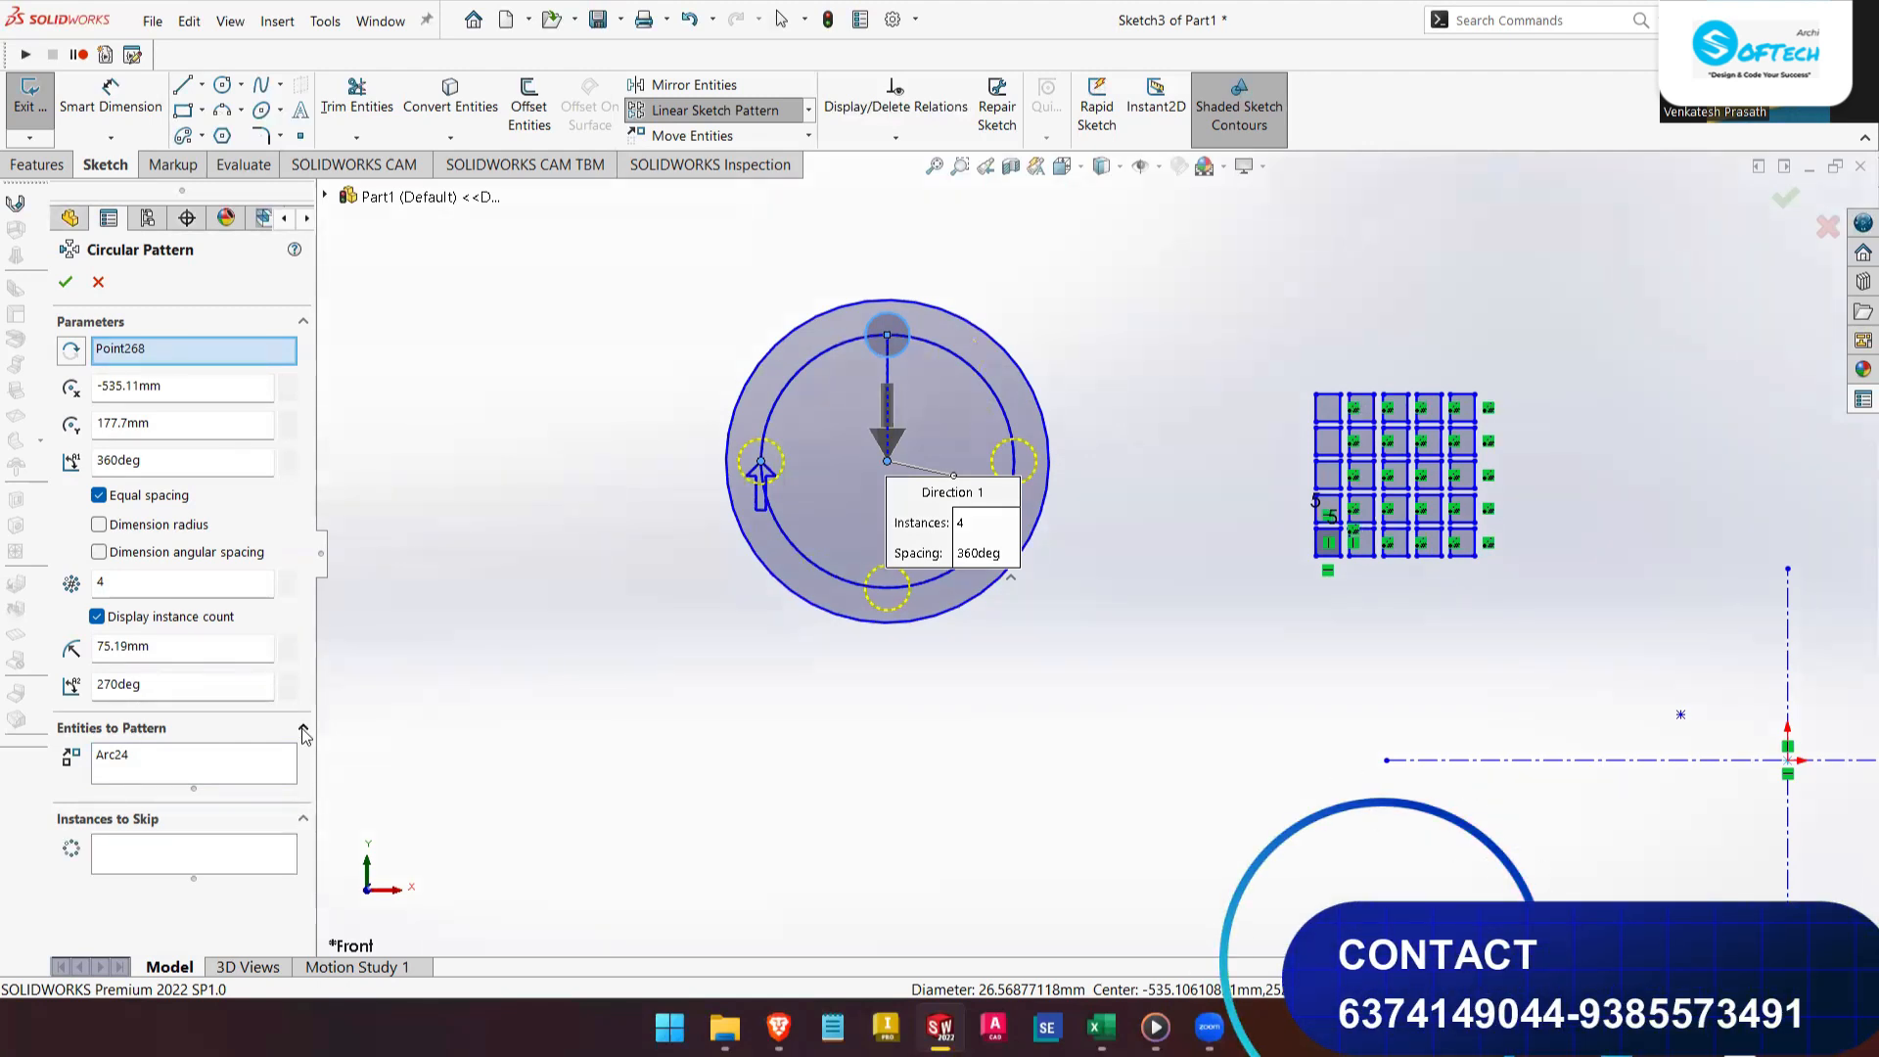
{"action": "left_click", "coordinate": [287, 577]}
{"action": "left_click", "coordinate": [287, 577]}
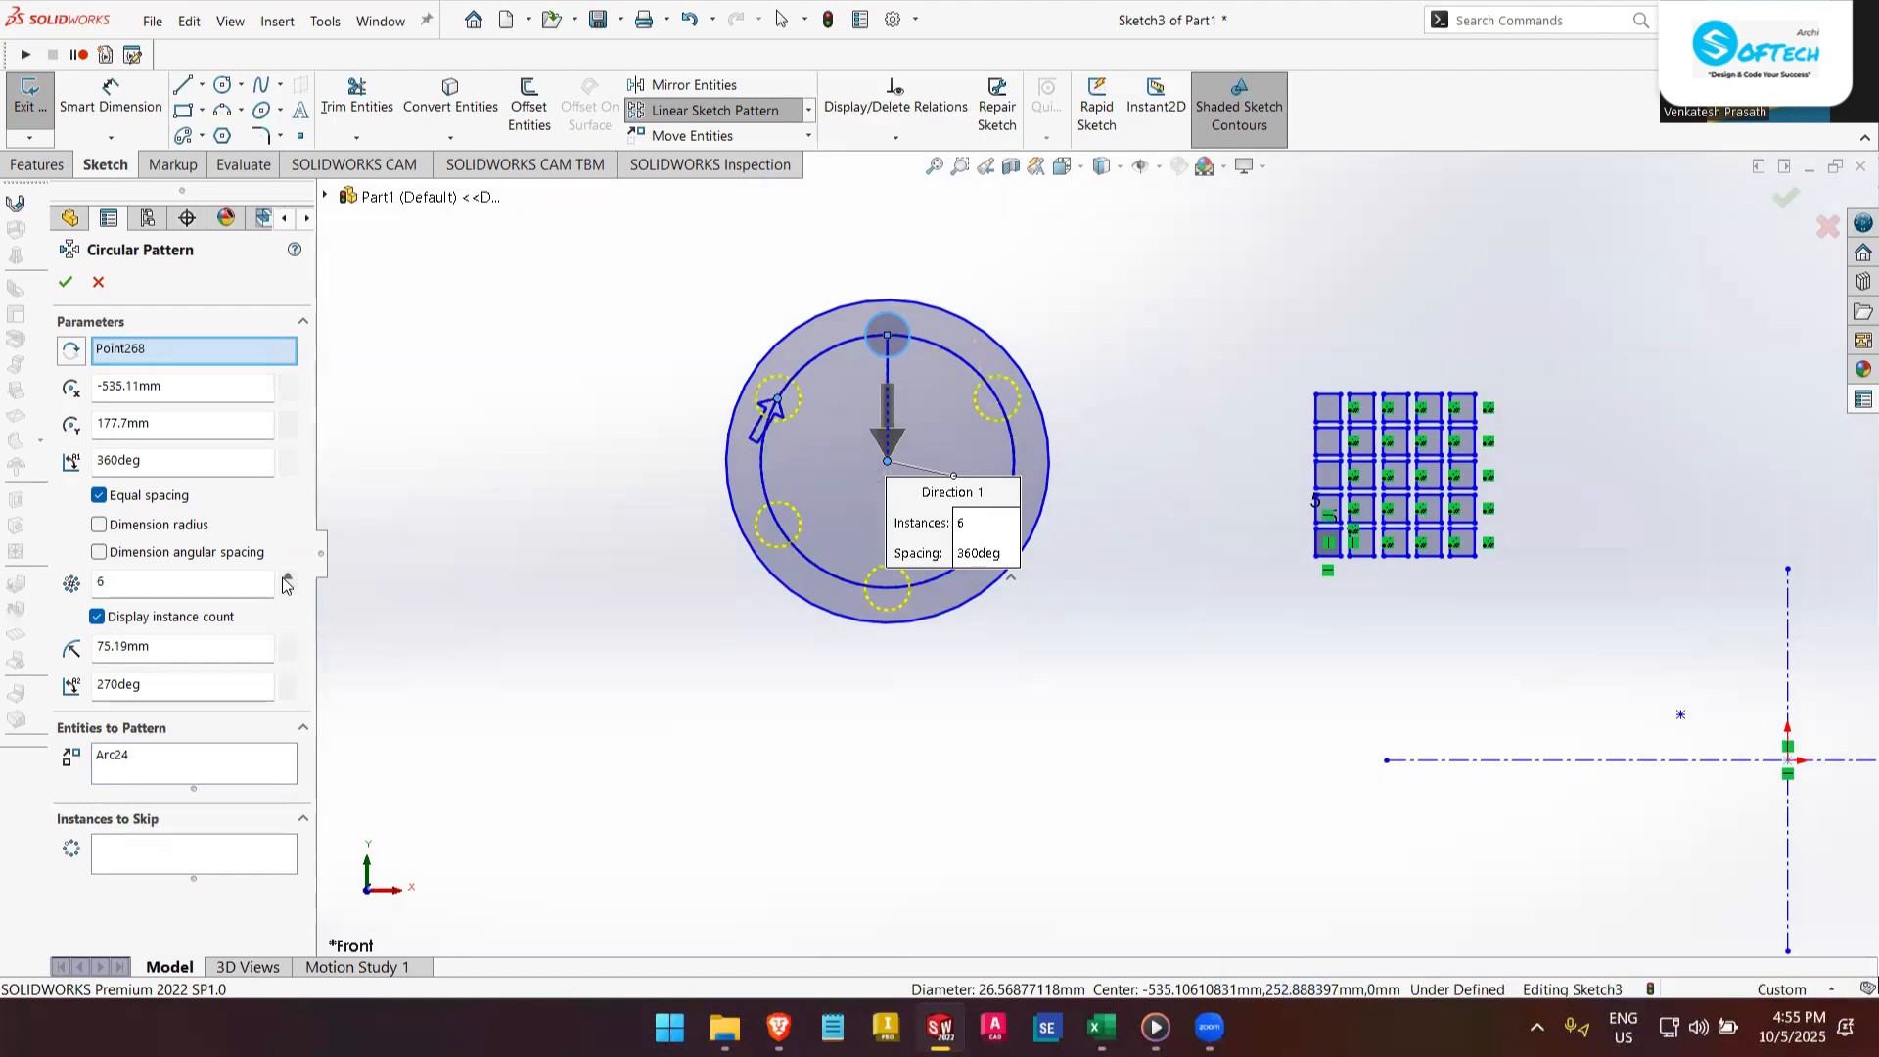
{"action": "left_click", "coordinate": [287, 577]}
{"action": "left_click", "coordinate": [287, 577]}
{"action": "left_click", "coordinate": [64, 282]}
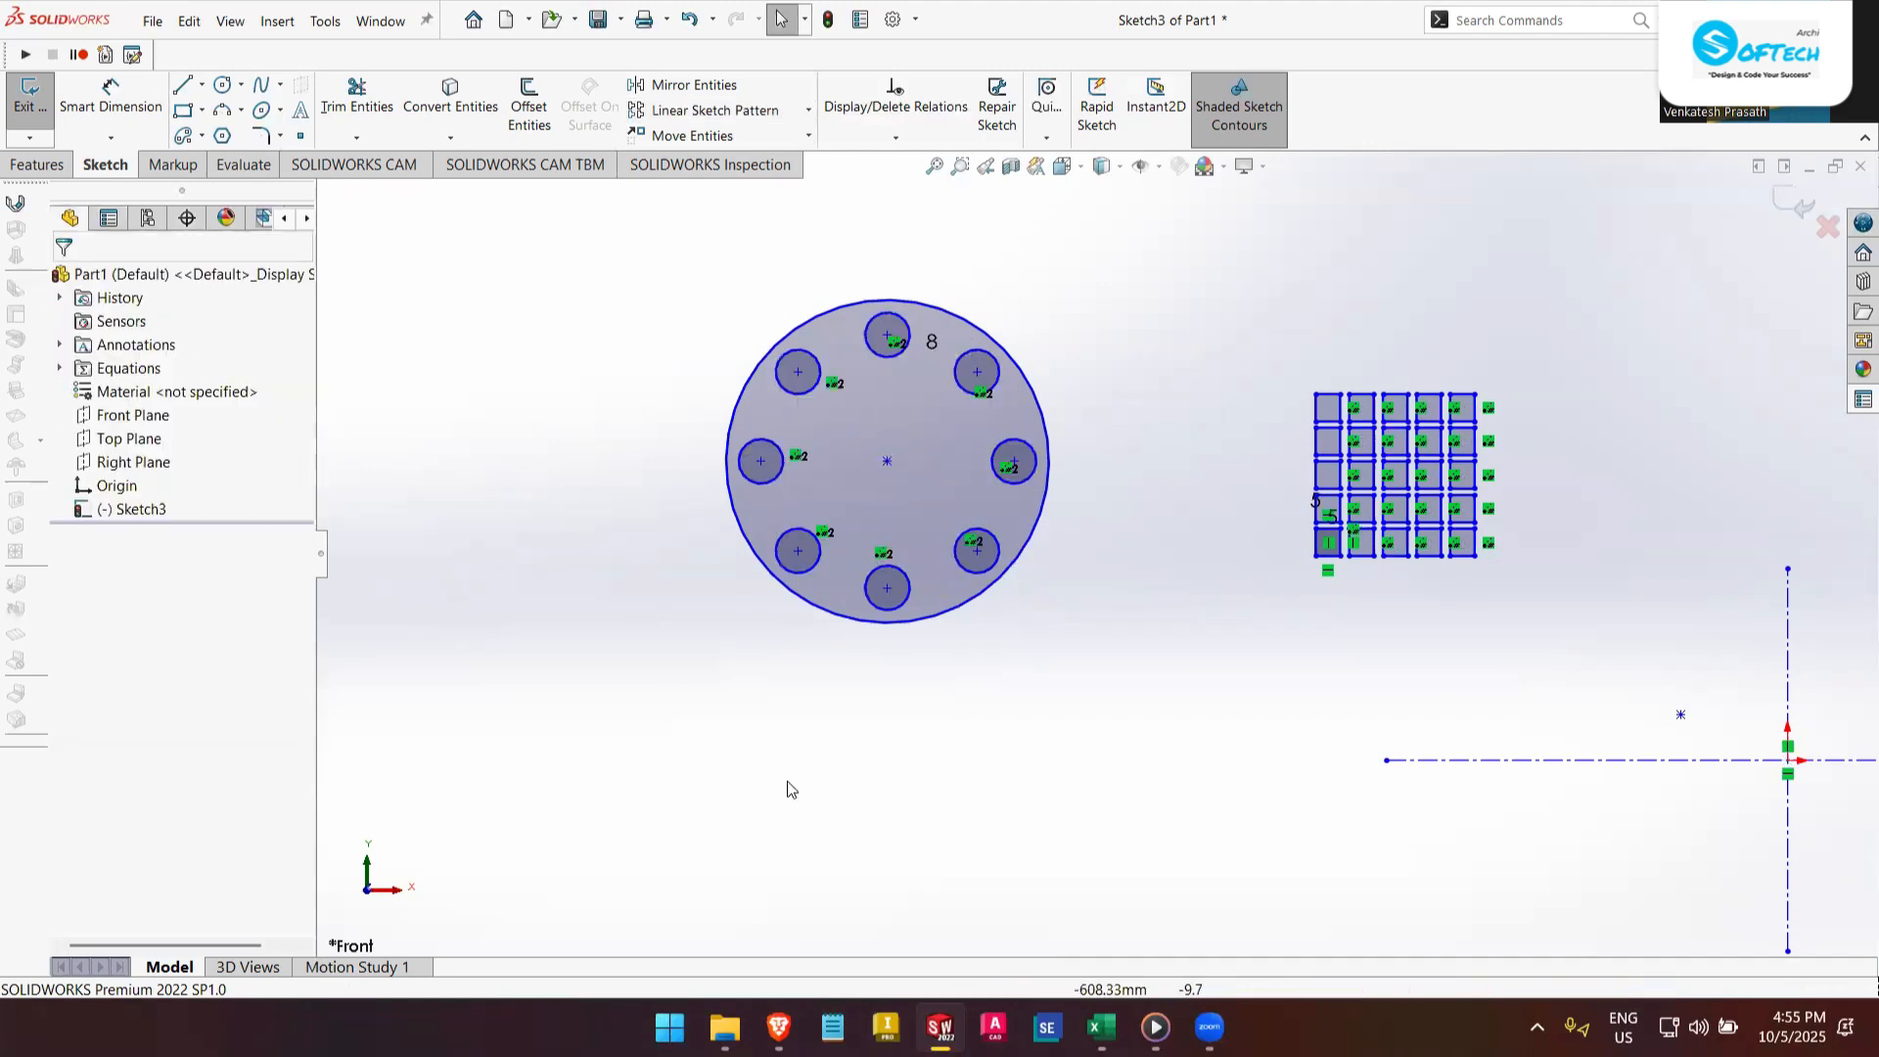
- Move the large circle and all its patterned circles, without keeping relations, from the large circle's center to beyond the vertical centerline, level with their original height
{"action": "scroll", "coordinate": [895, 675], "scroll_direction": "up", "scroll_amount": 2}
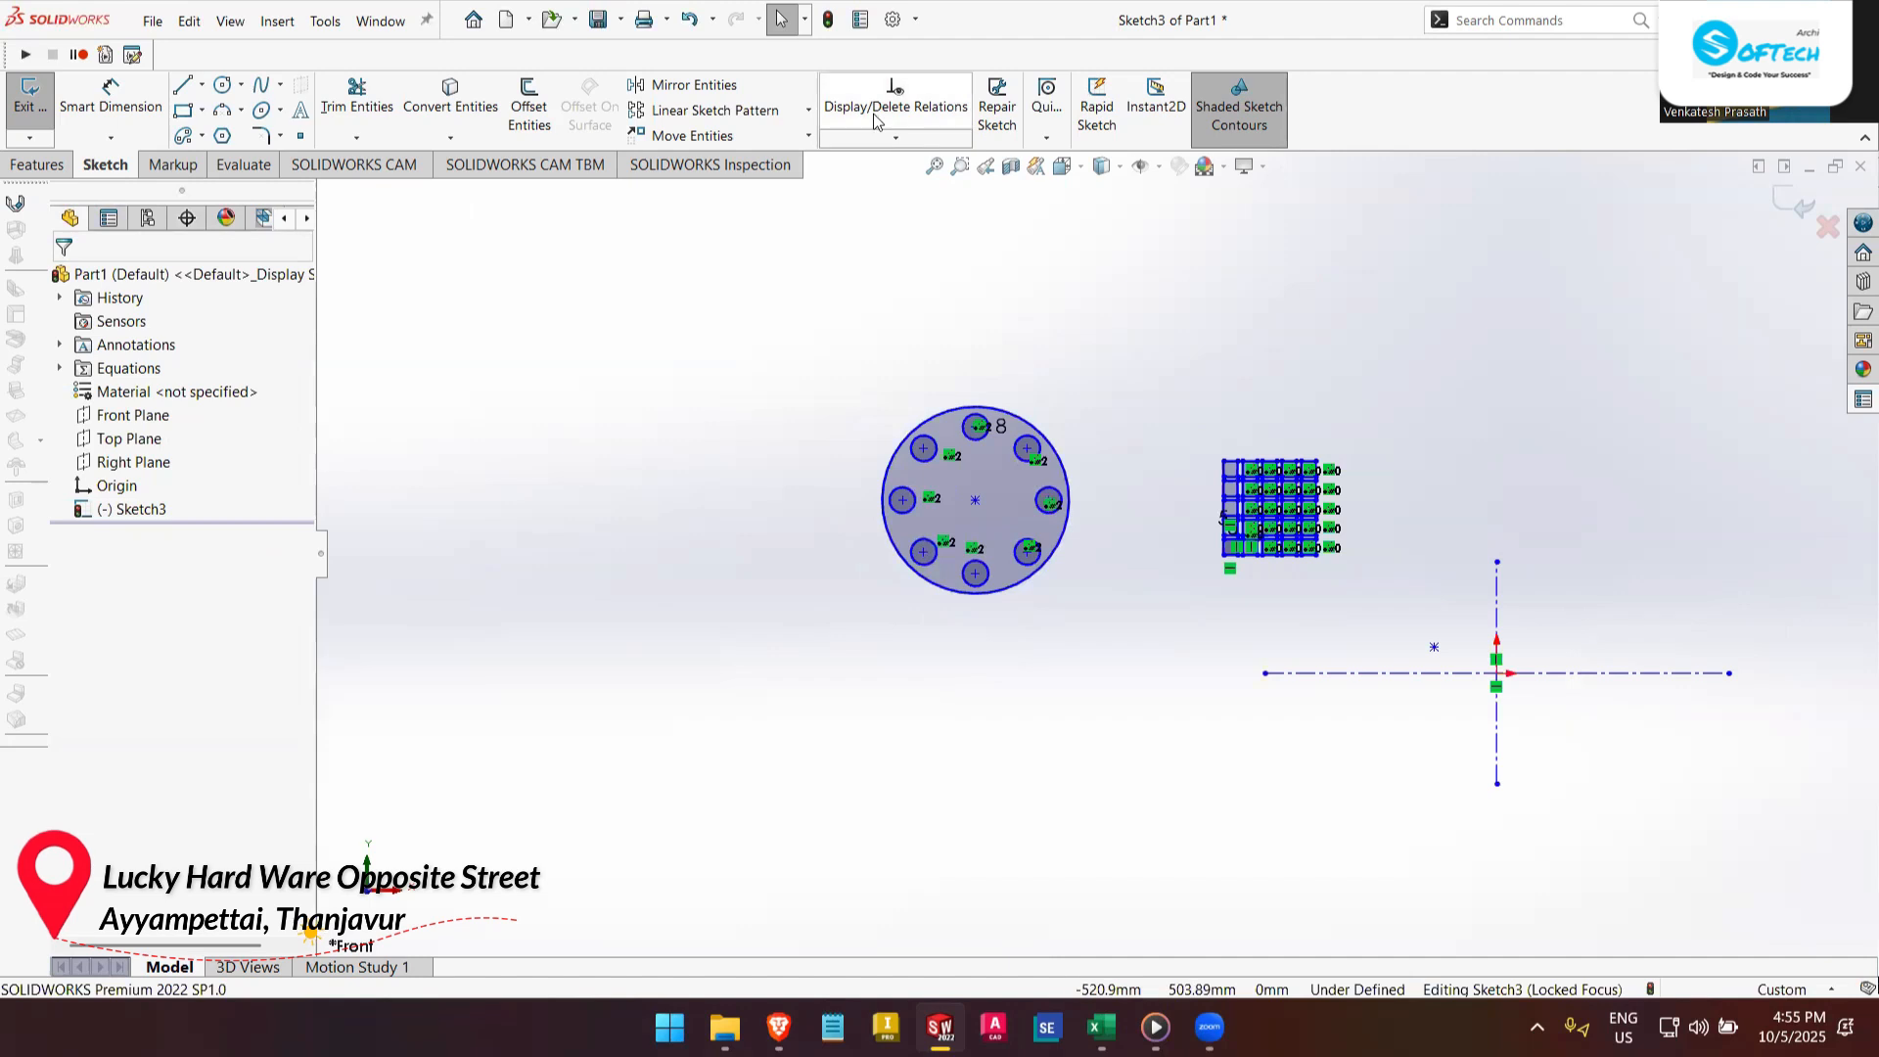
{"action": "left_click", "coordinate": [809, 136]}
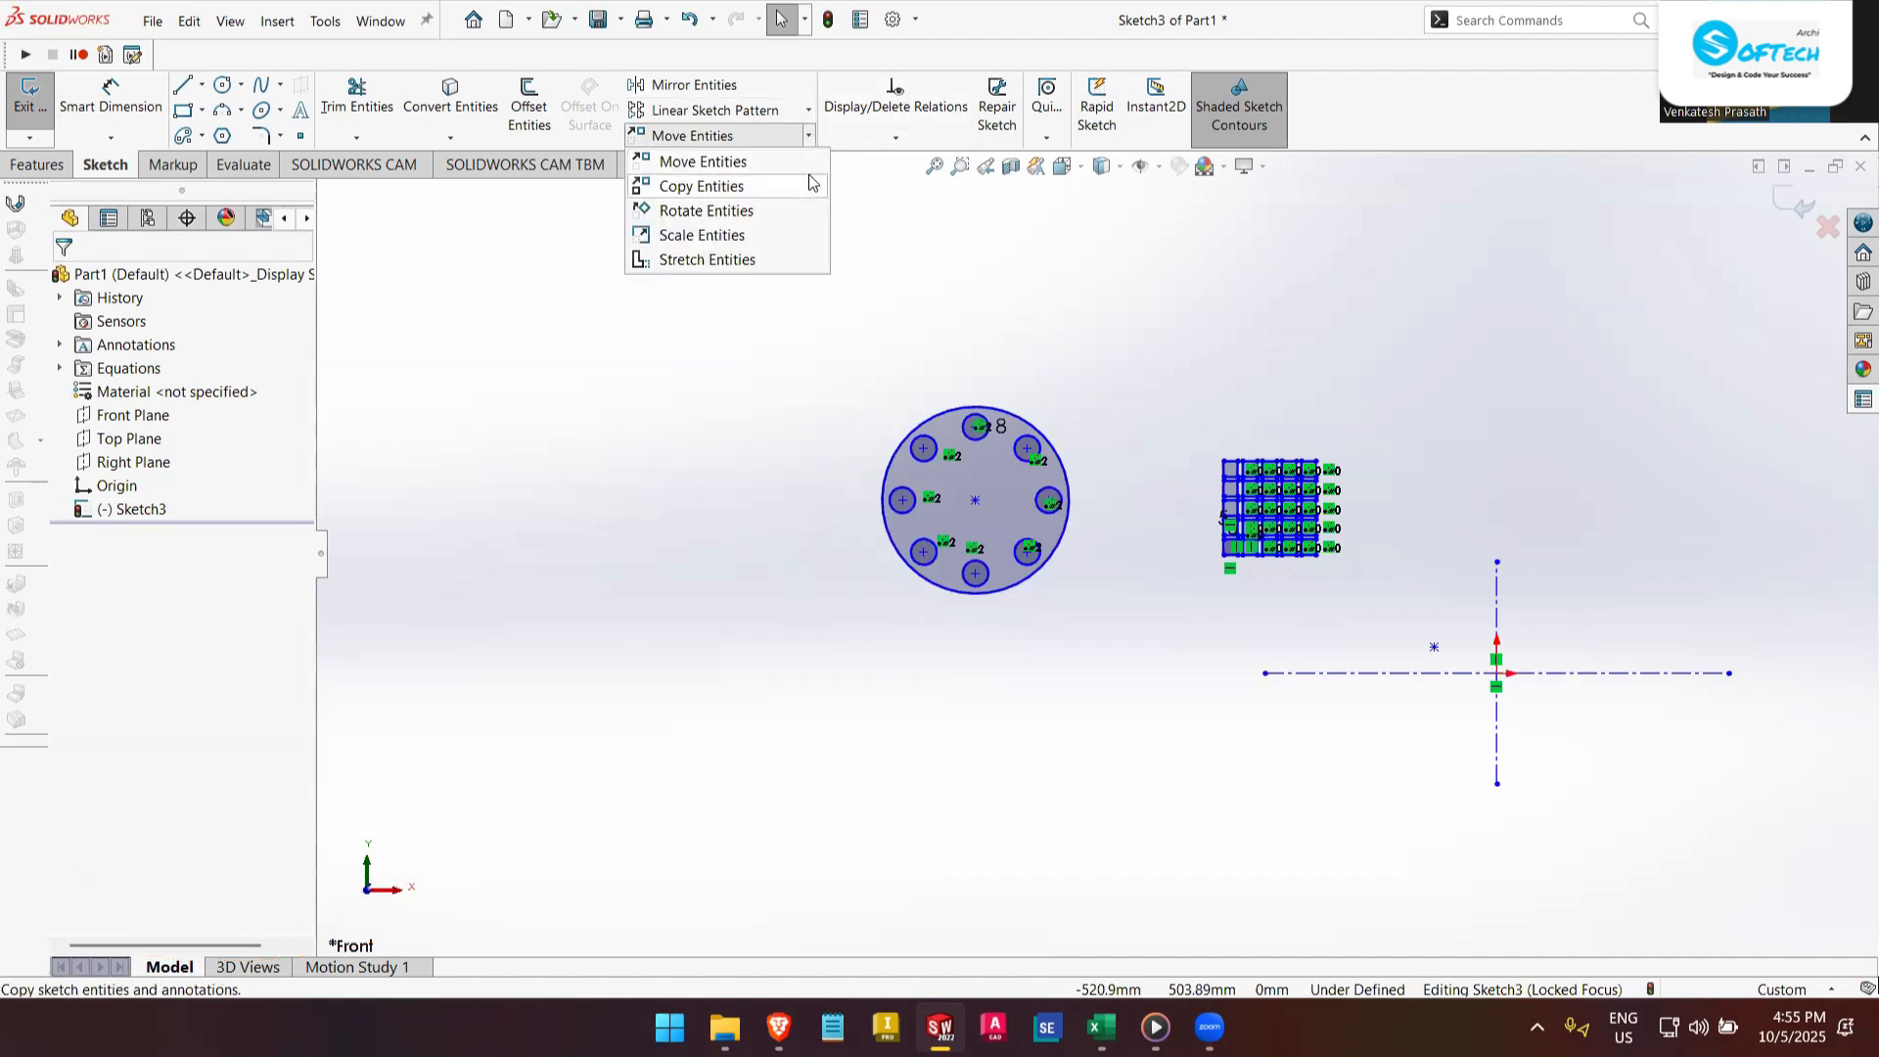
{"action": "left_click", "coordinate": [710, 165]}
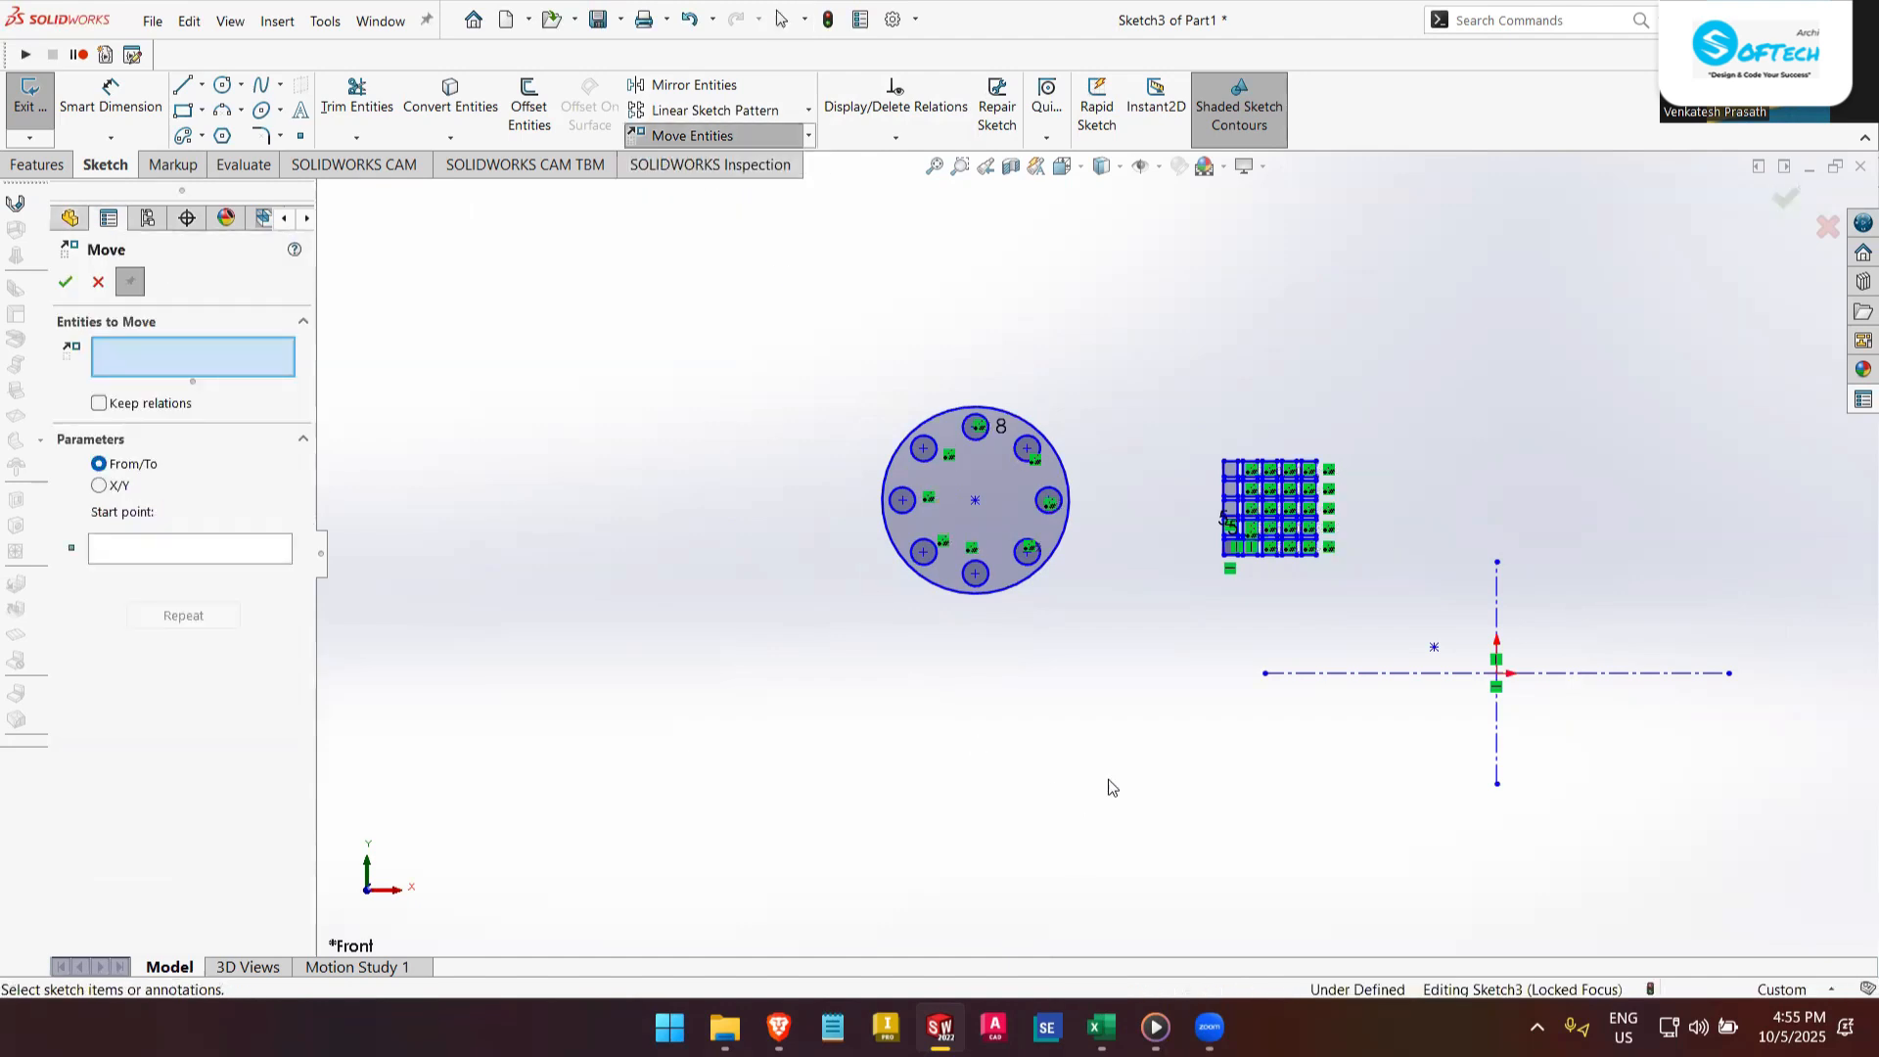
{"action": "mouse_move", "coordinate": [1114, 614]}
{"action": "left_mouse_down"}
{"action": "mouse_move", "coordinate": [910, 620]}
{"action": "mouse_move", "coordinate": [840, 486]}
{"action": "mouse_move", "coordinate": [894, 408]}
{"action": "mouse_move", "coordinate": [1100, 402]}
{"action": "left_mouse_up"}
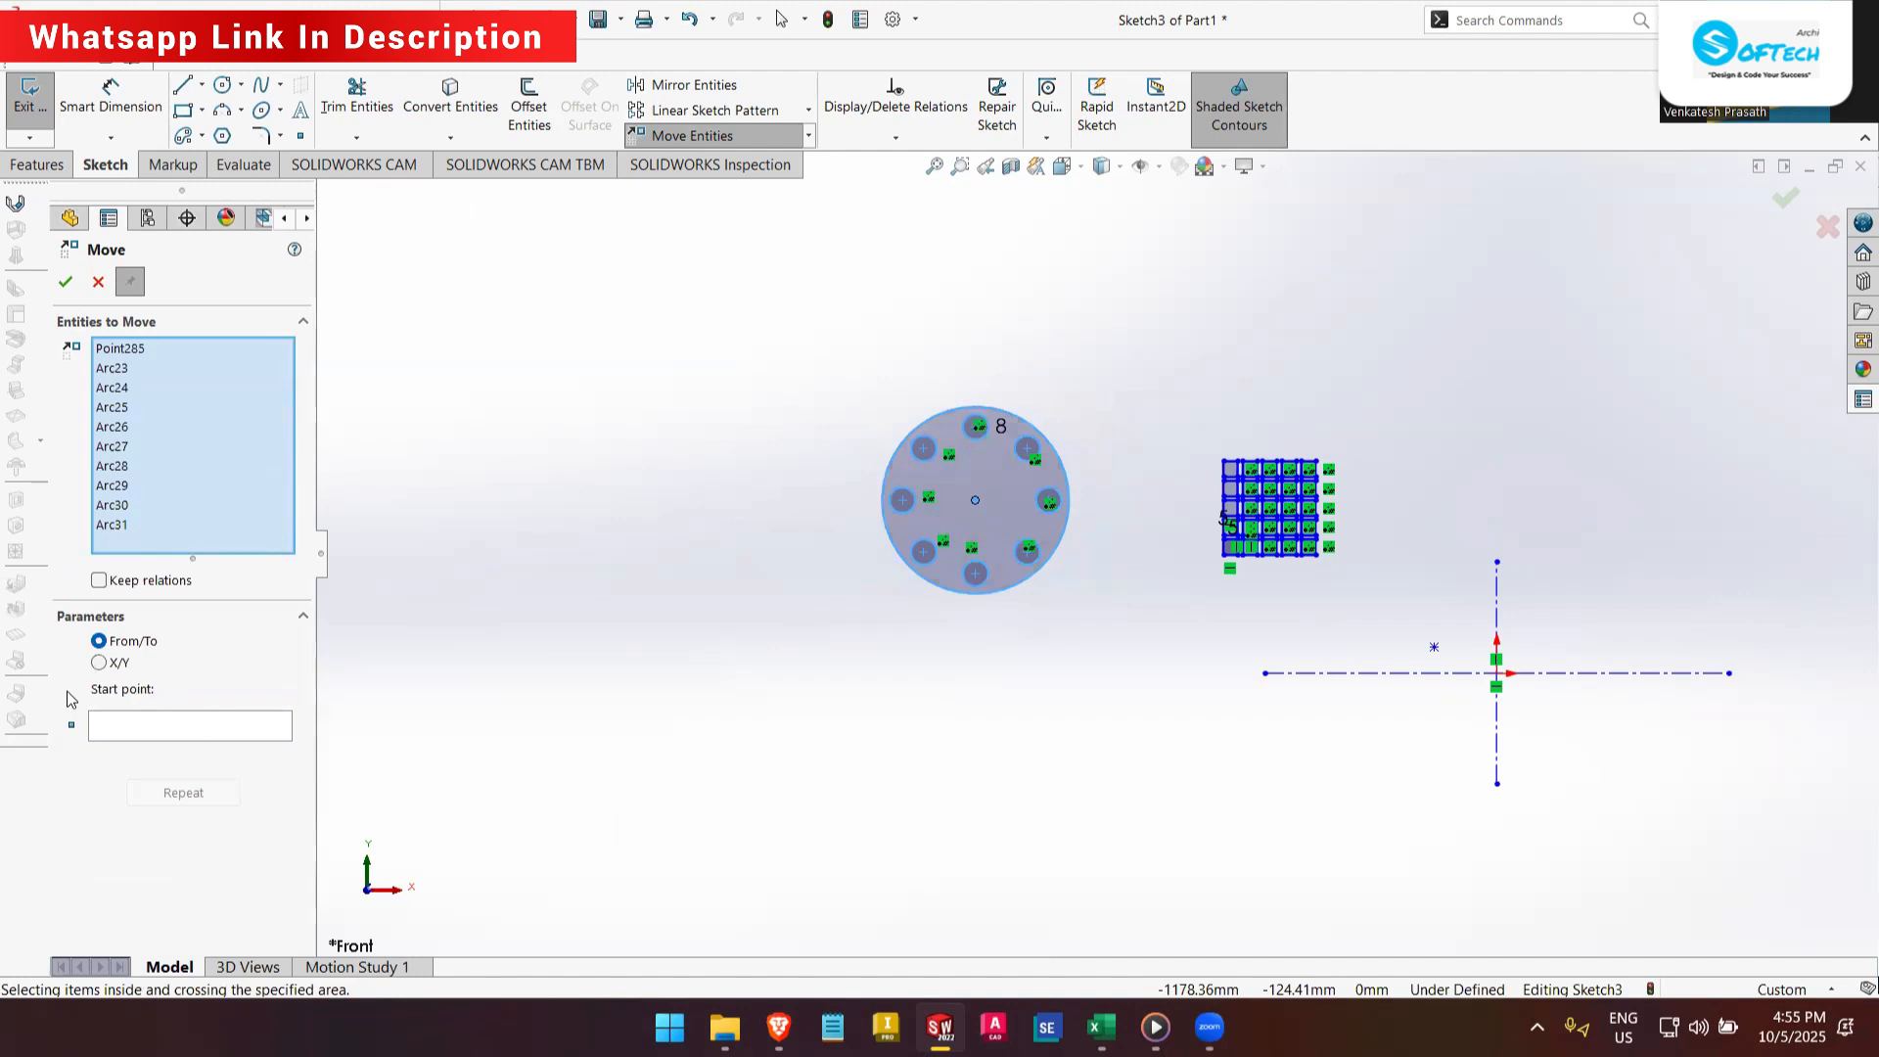
{"action": "left_click", "coordinate": [163, 726]}
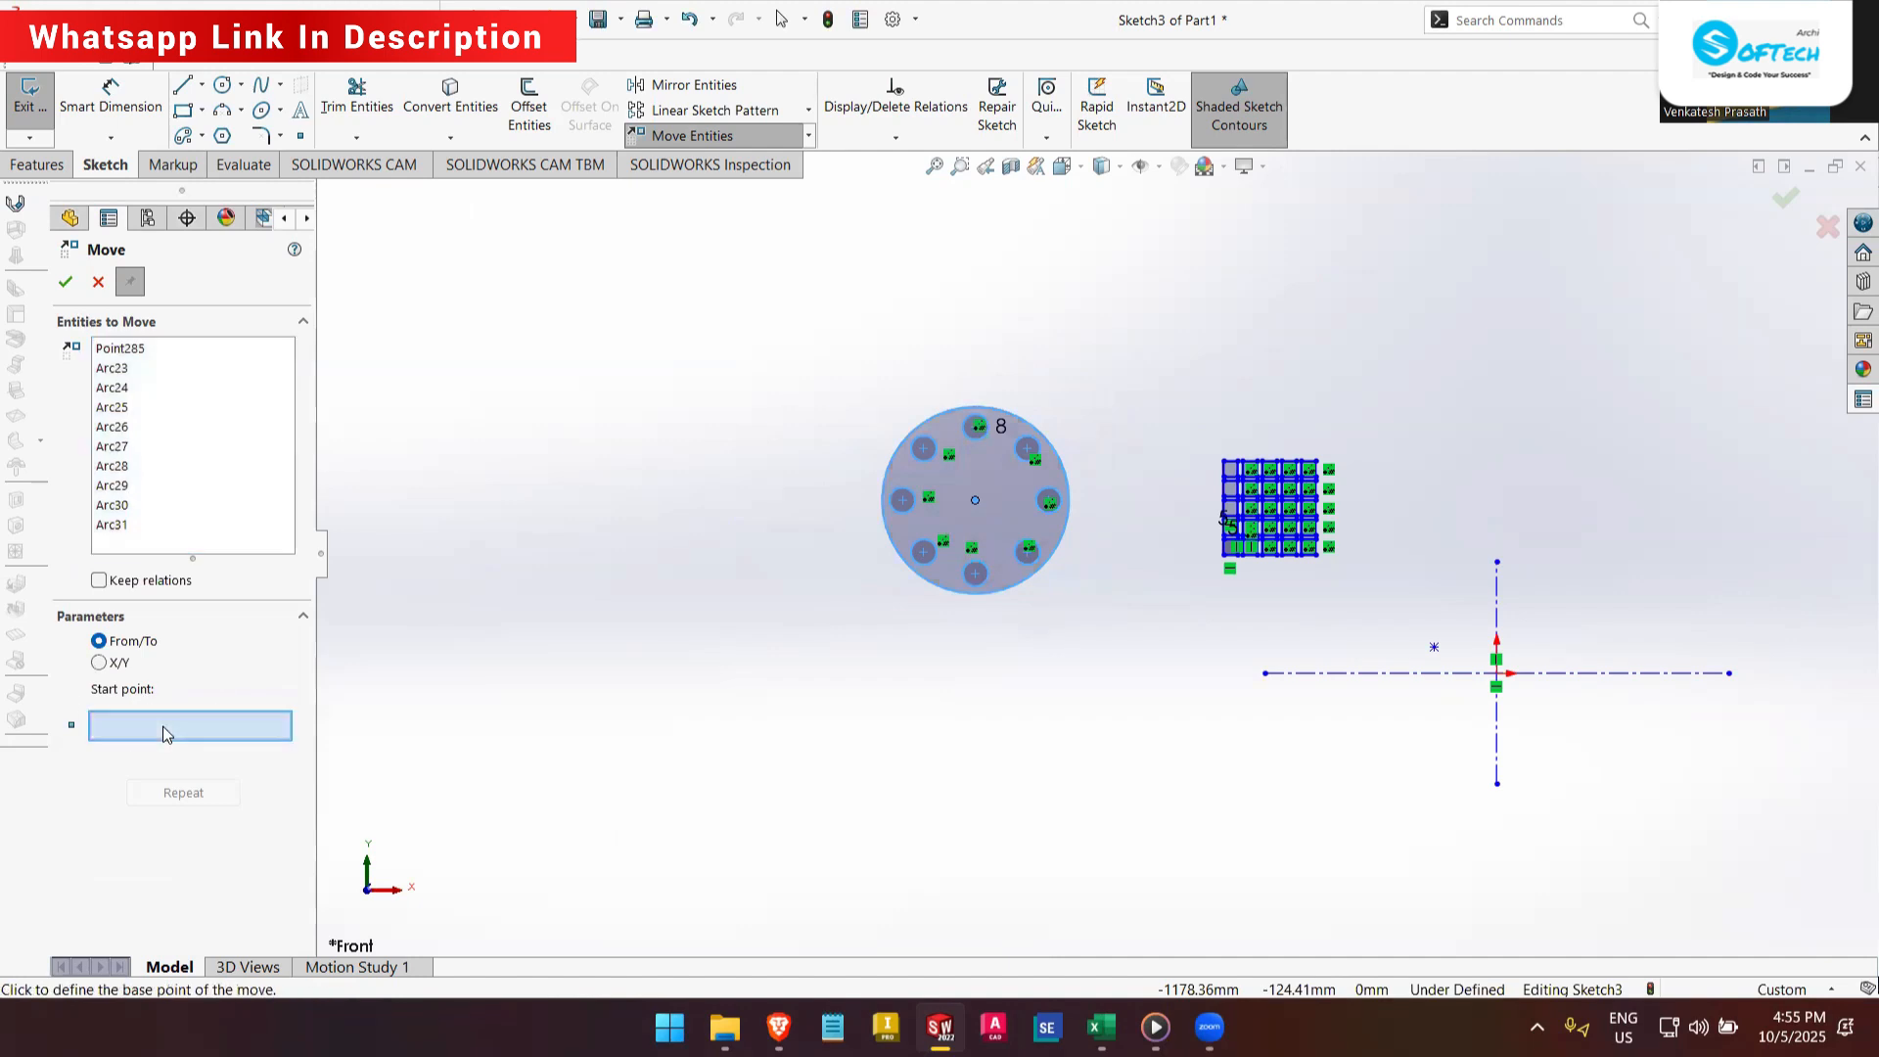
{"action": "left_click", "coordinate": [976, 501]}
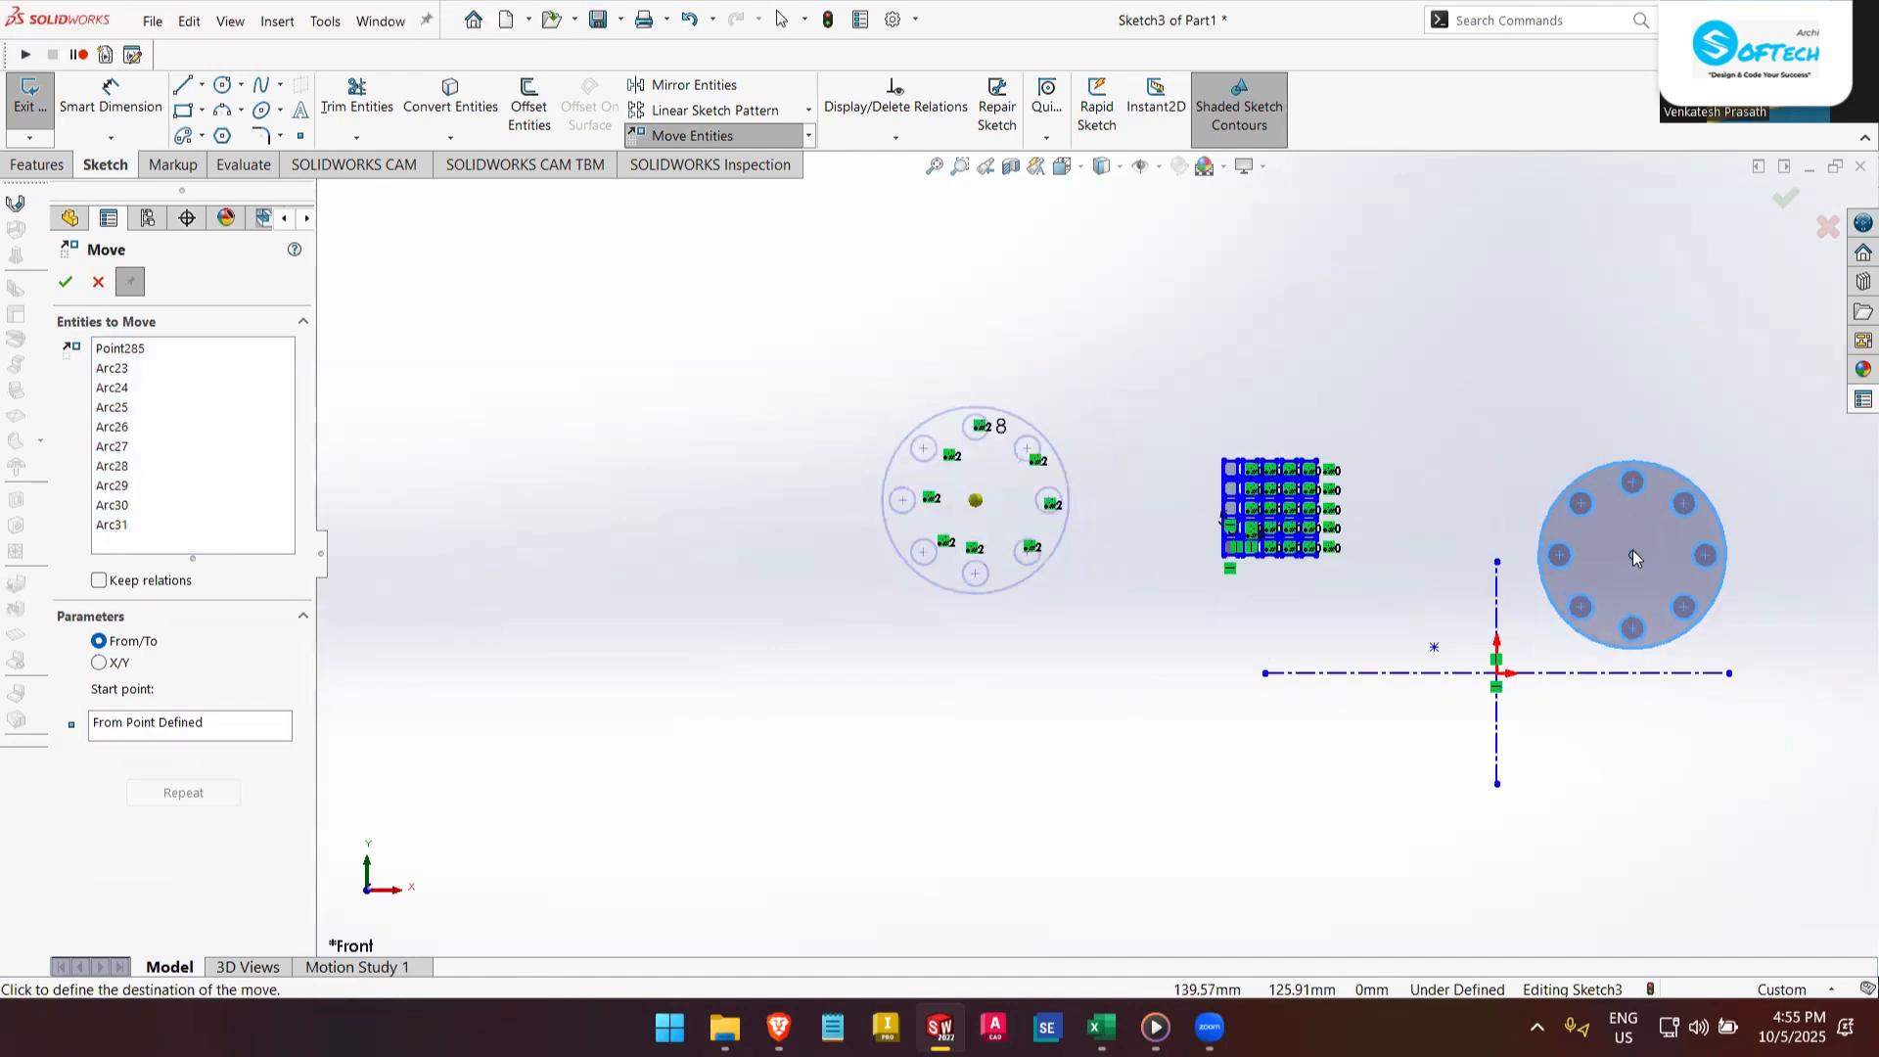
{"action": "left_click", "coordinate": [1676, 503]}
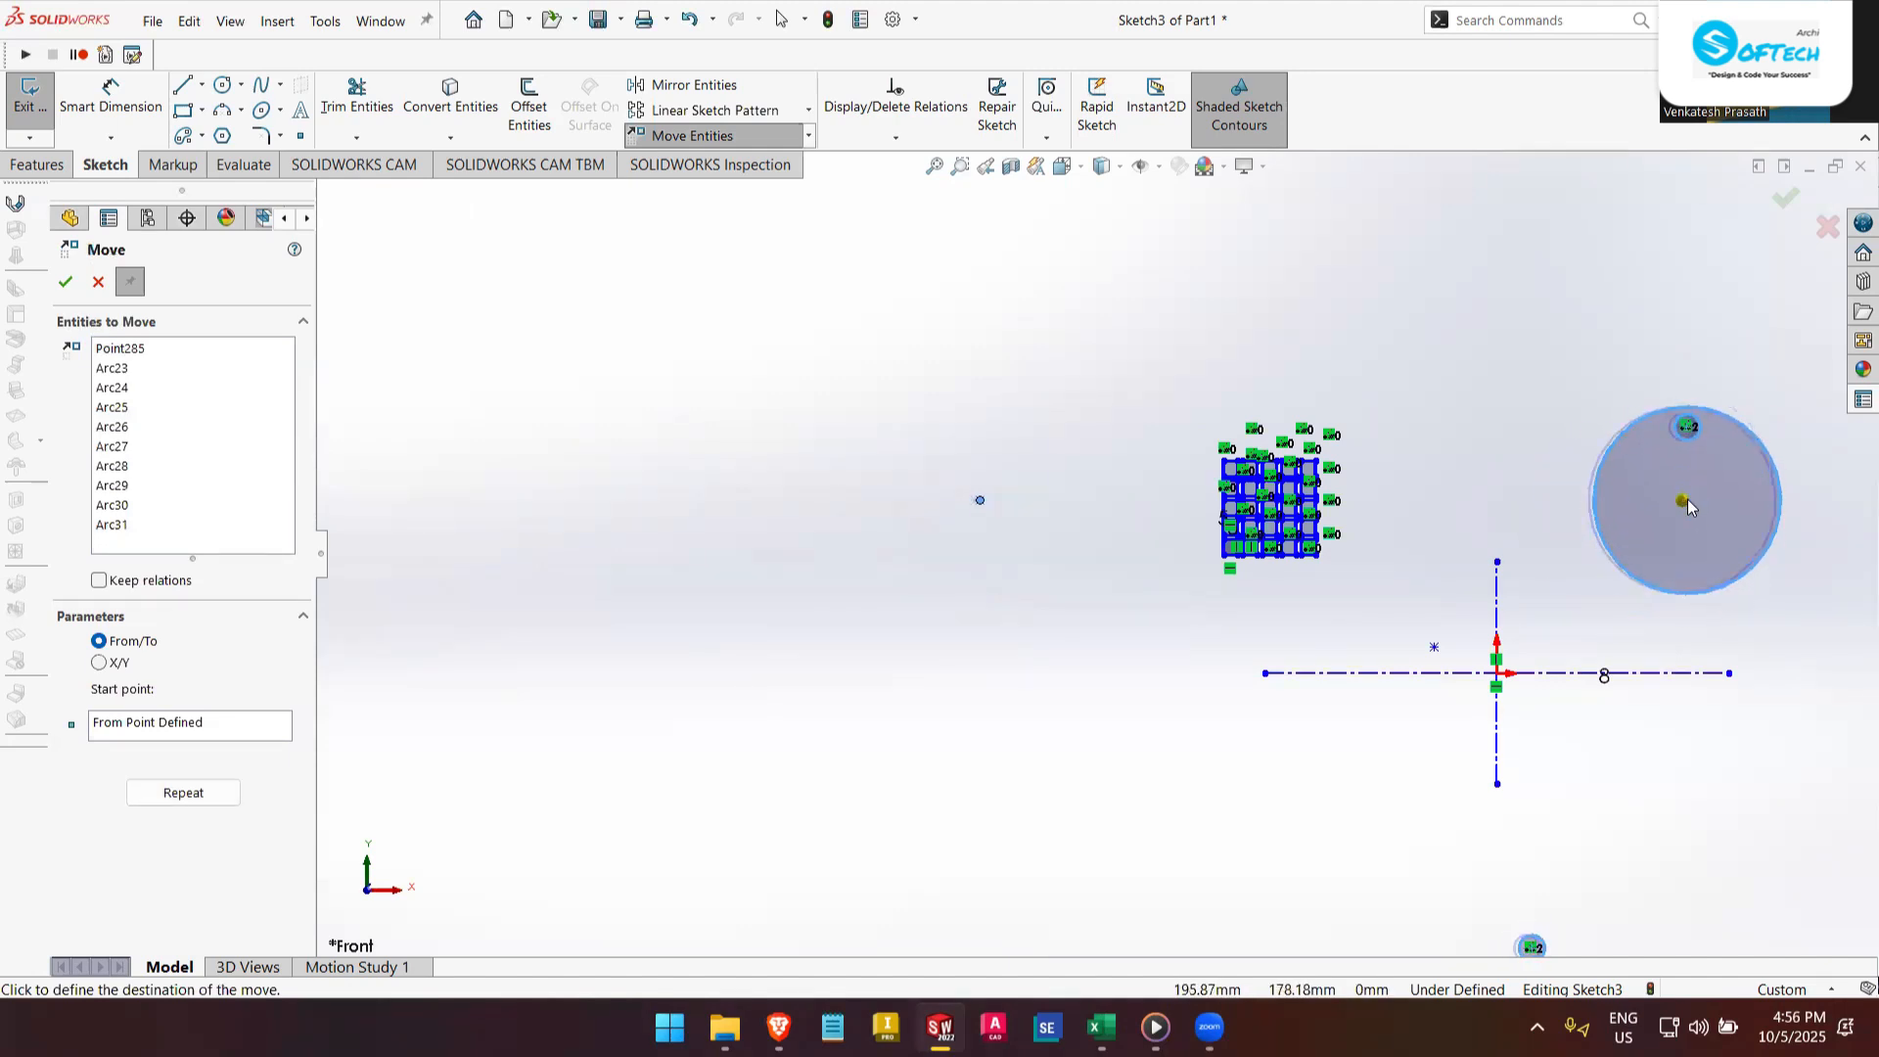
{"action": "left_click", "coordinate": [1686, 502]}
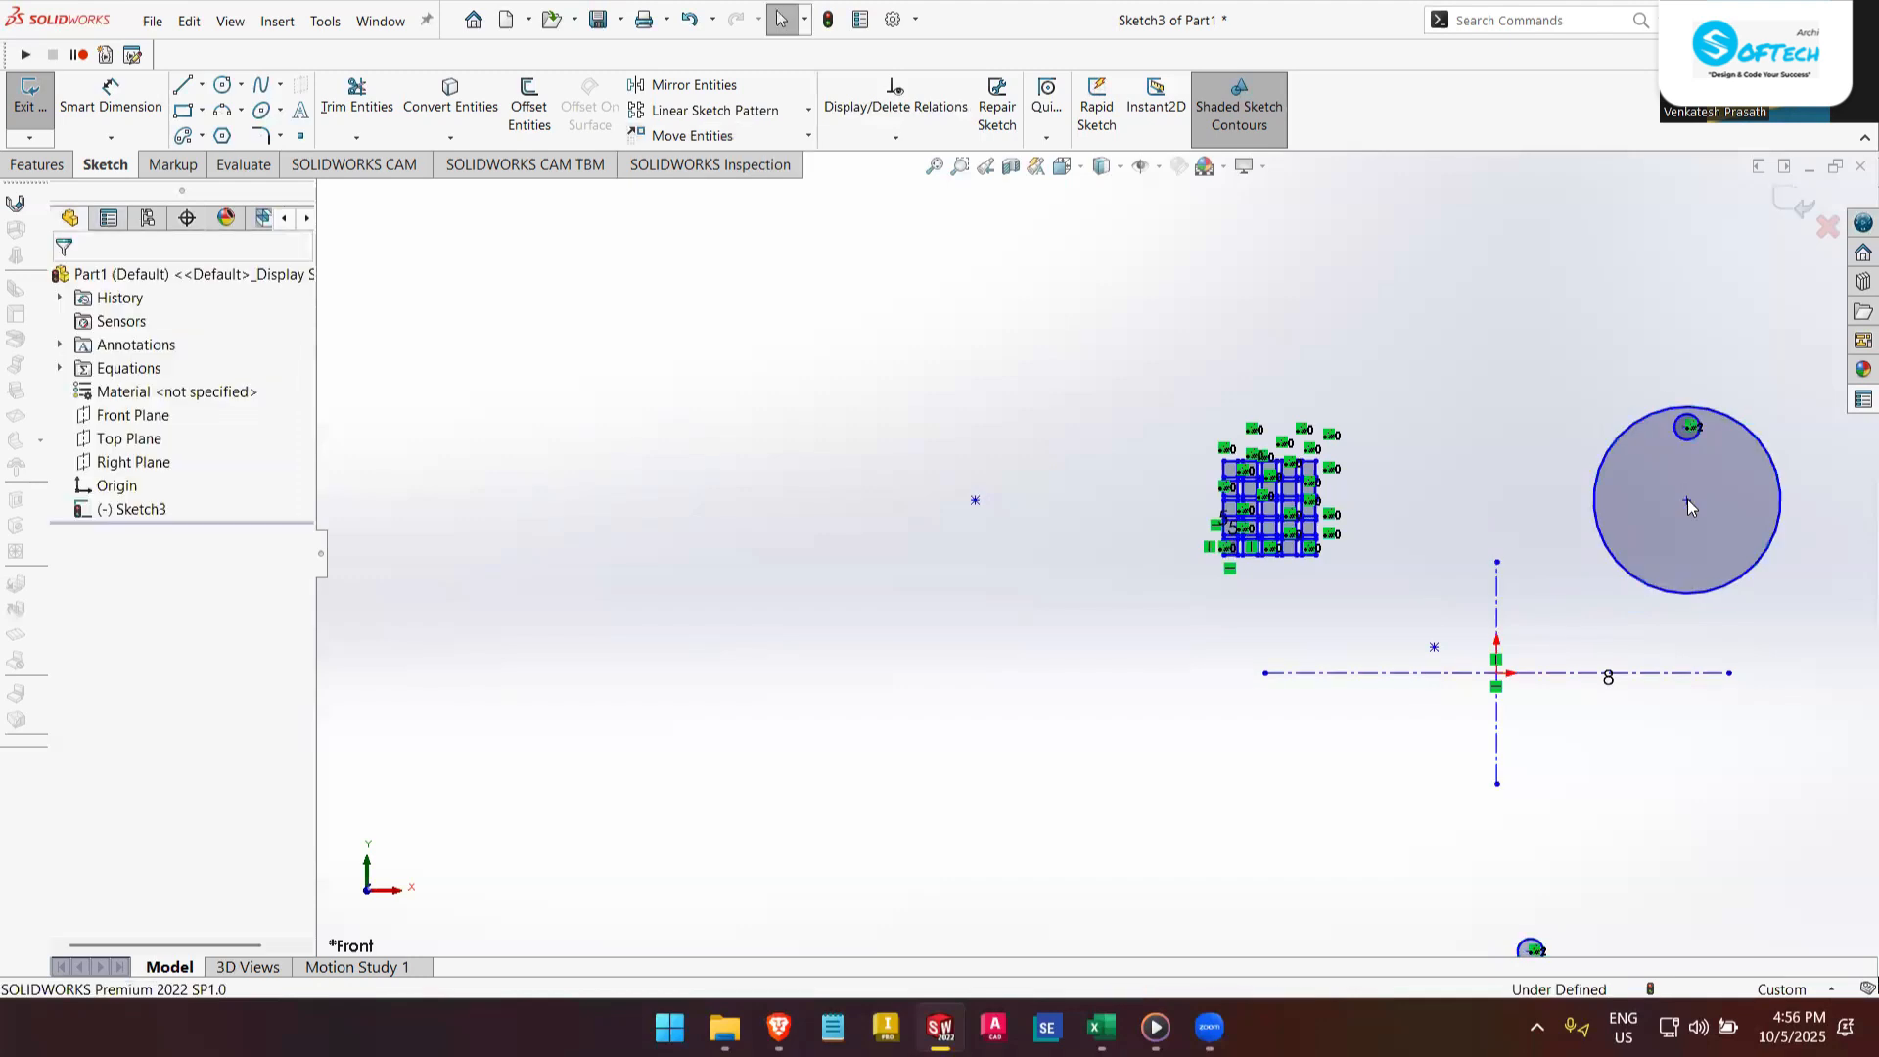
{"action": "key", "text": "f"}
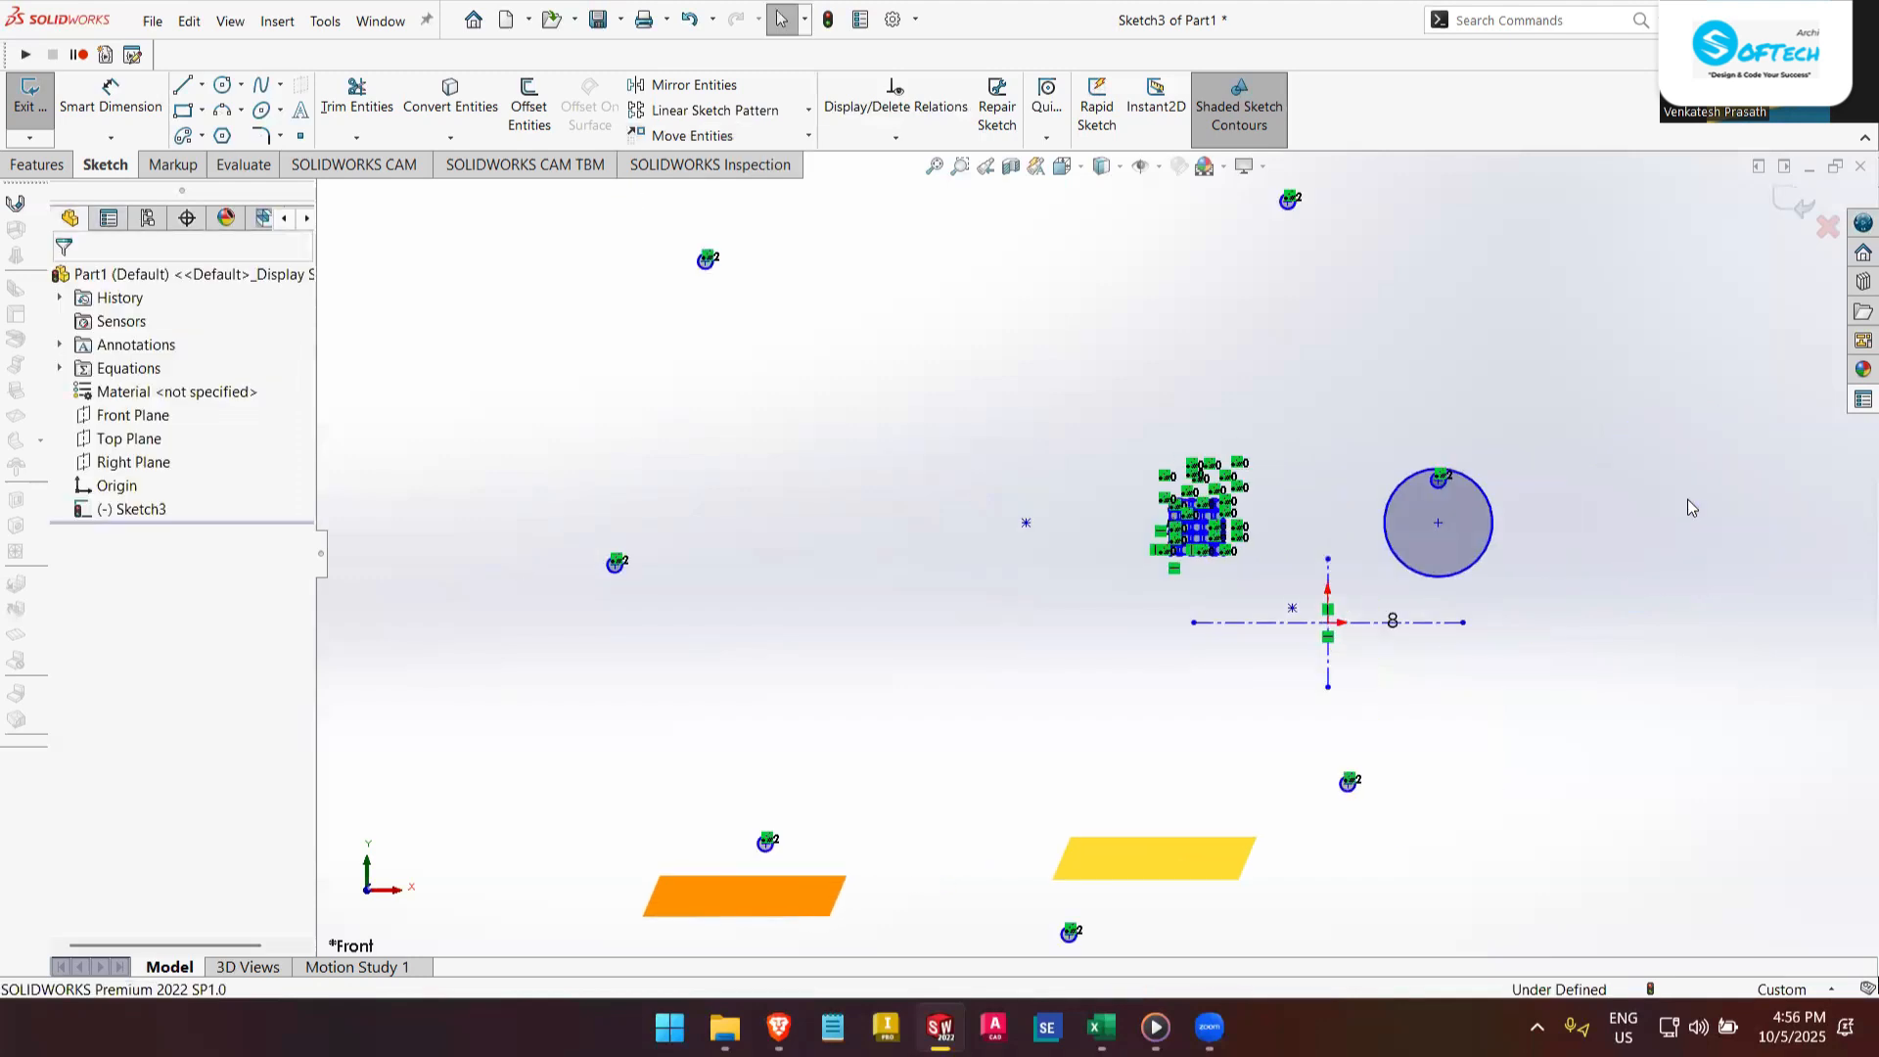
- Try repositioning the circular pattern by moving its center point up beside the rectangle grid, then farther from the grid
{"action": "scroll", "coordinate": [1687, 500], "scroll_direction": "down", "scroll_amount": 2}
{"action": "scroll", "coordinate": [1458, 543], "scroll_direction": "up", "scroll_amount": 1}
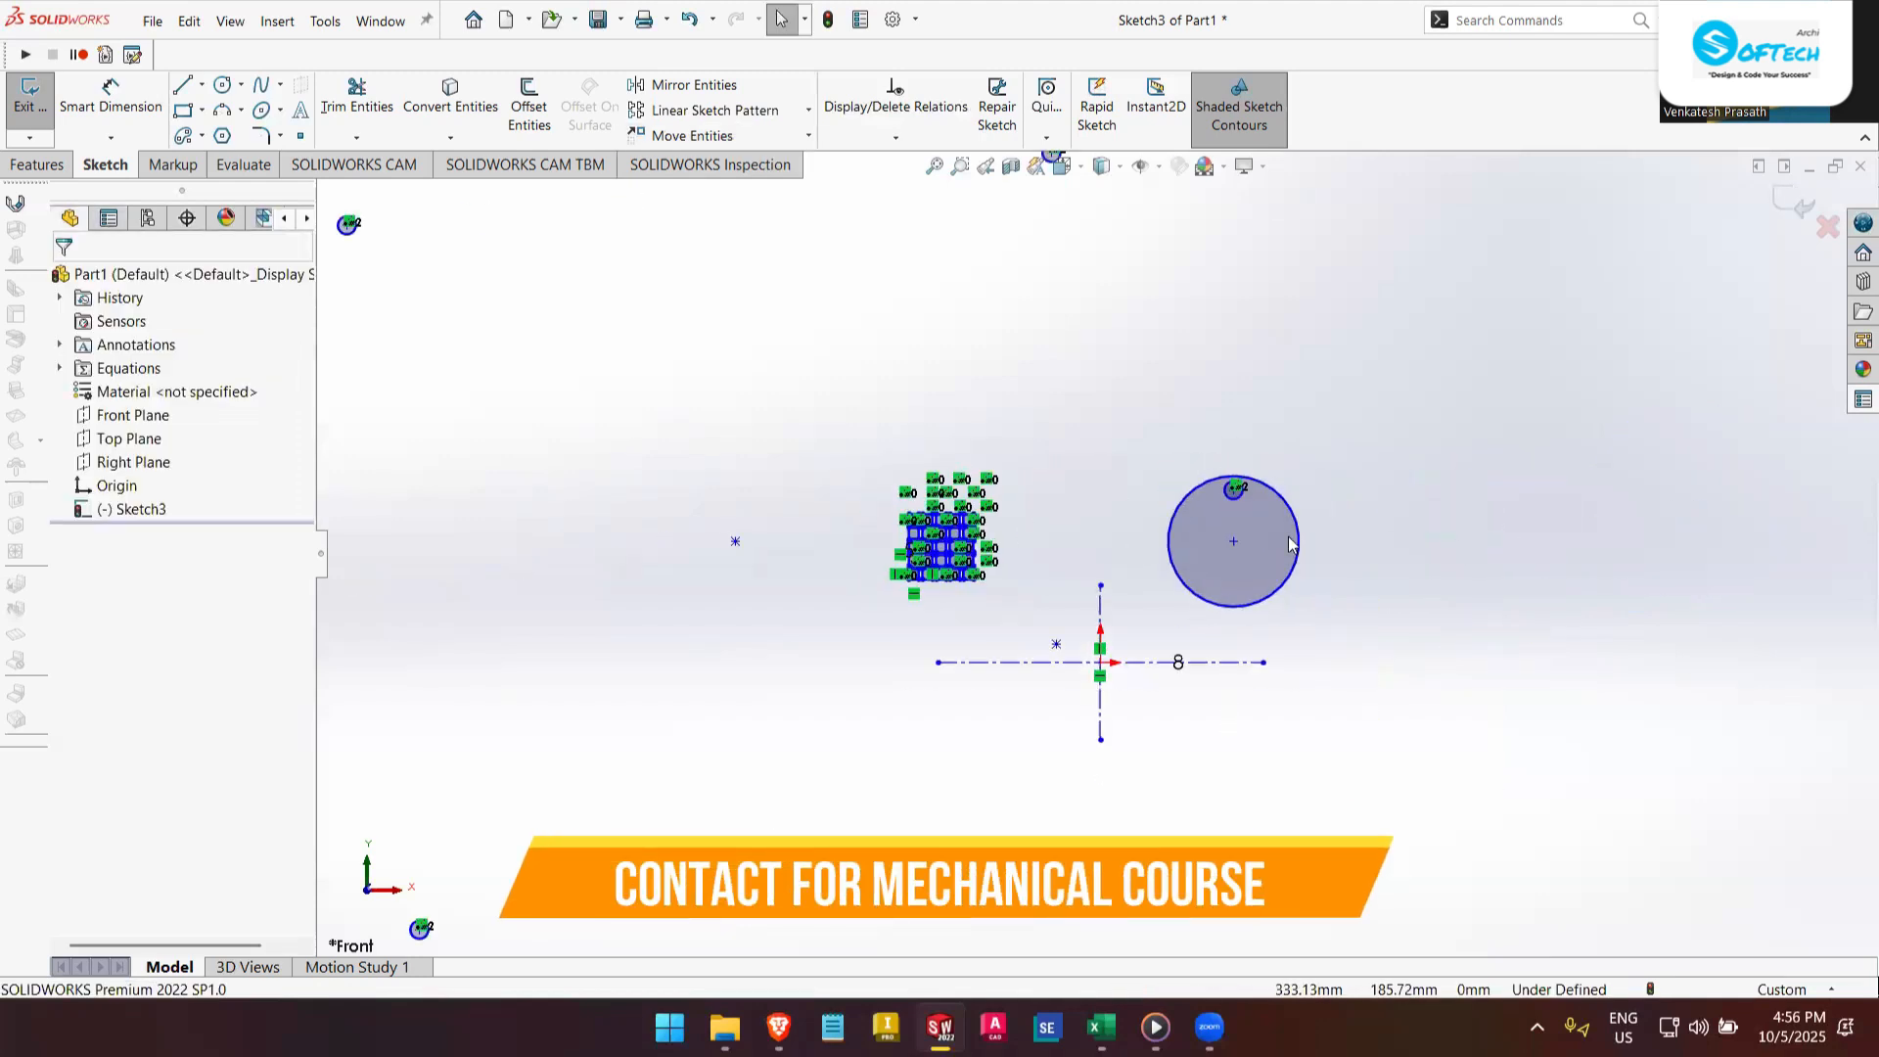
{"action": "scroll", "coordinate": [1097, 555], "scroll_direction": "up", "scroll_amount": 2}
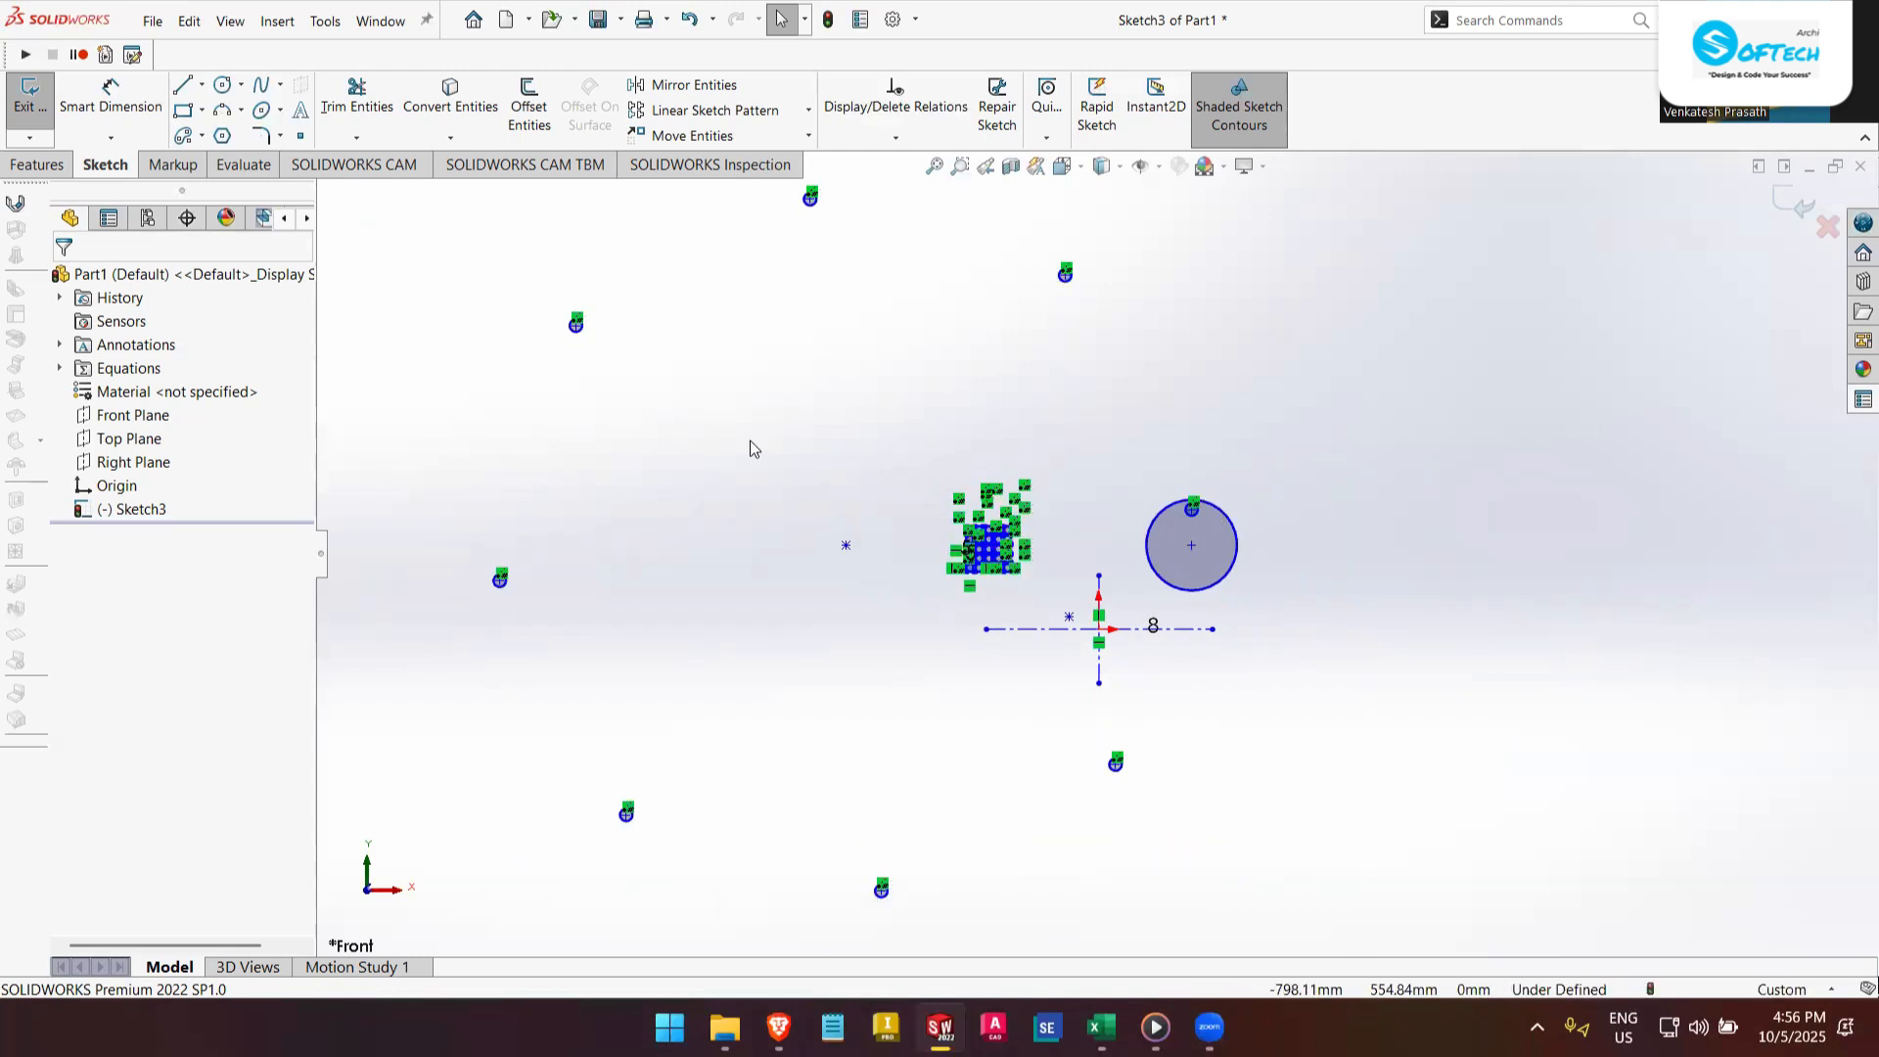
{"action": "left_click", "coordinate": [868, 501]}
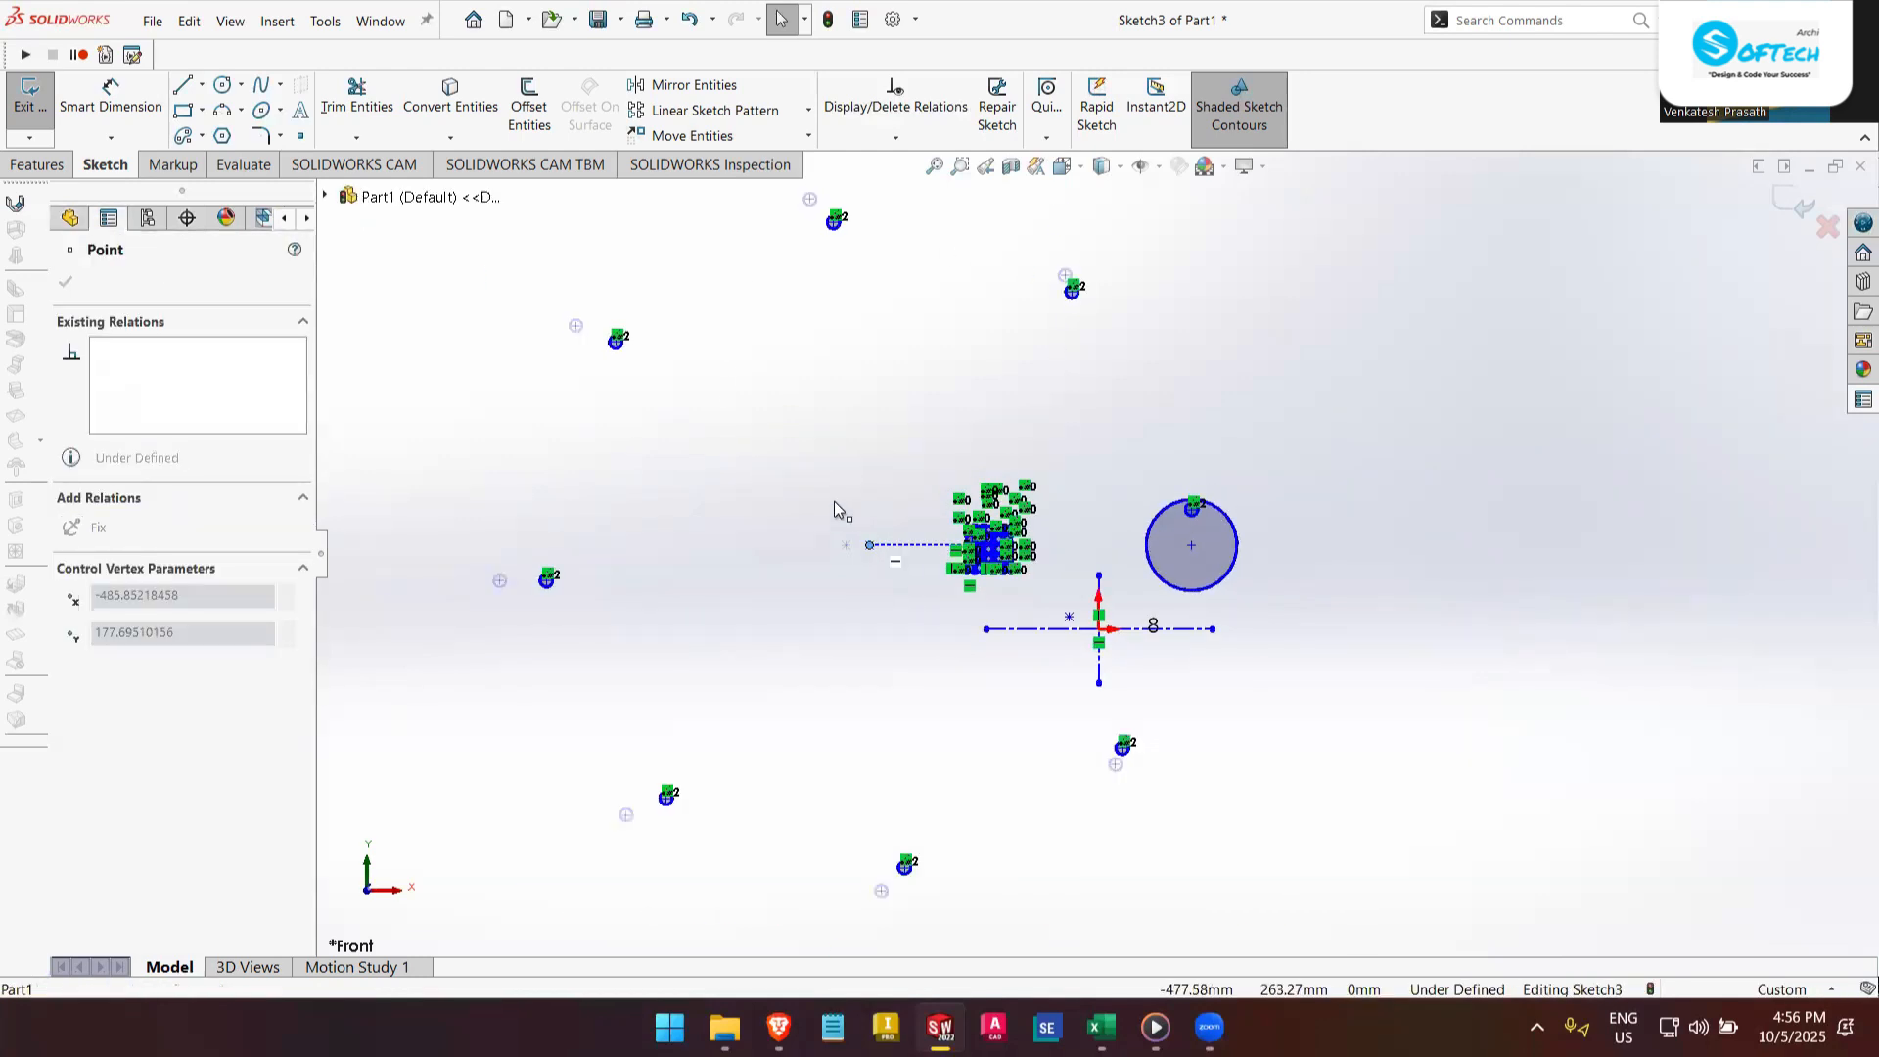
{"action": "mouse_move", "coordinate": [868, 502]}
{"action": "left_mouse_down"}
{"action": "mouse_move", "coordinate": [891, 527]}
{"action": "mouse_move", "coordinate": [822, 522]}
{"action": "left_mouse_up"}
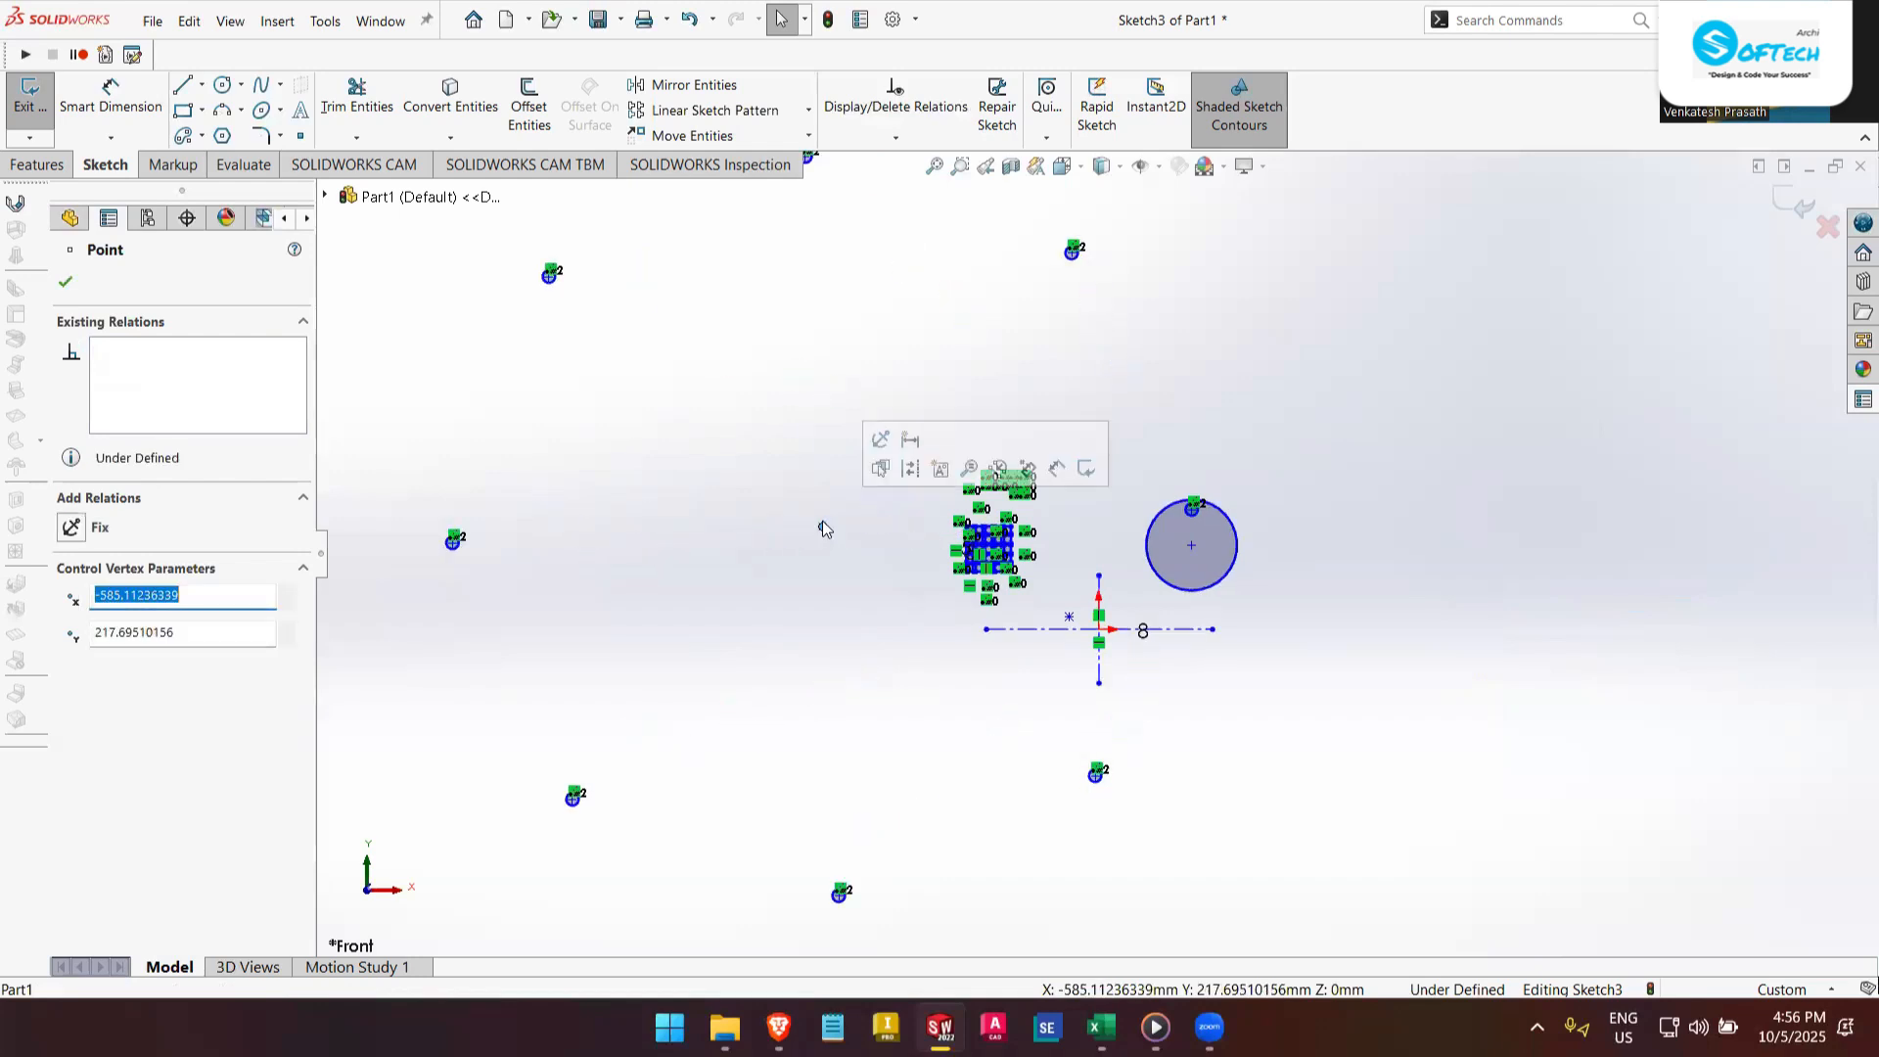
{"action": "left_click", "coordinate": [821, 518]}
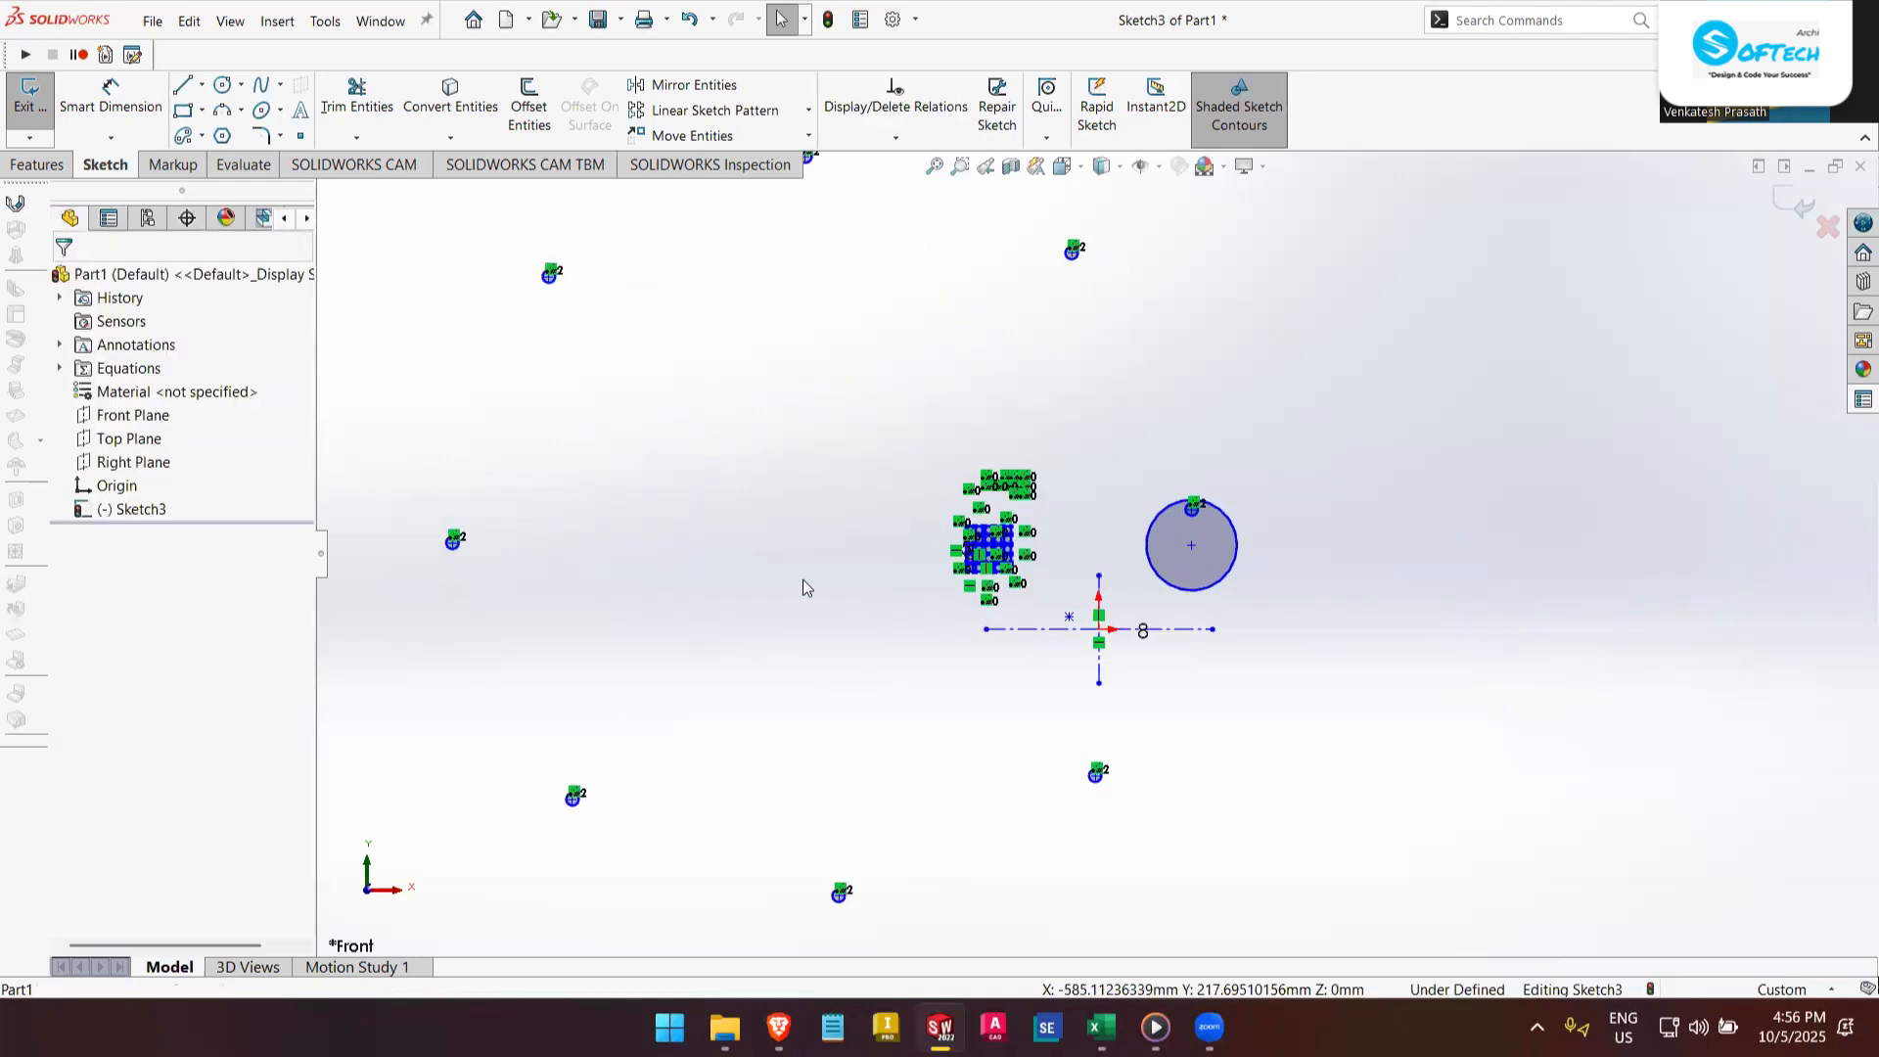
- Undo the center point repositioning and the earlier move of the large circle with its patterned circles
{"action": "key", "text": "ctrl+z"}
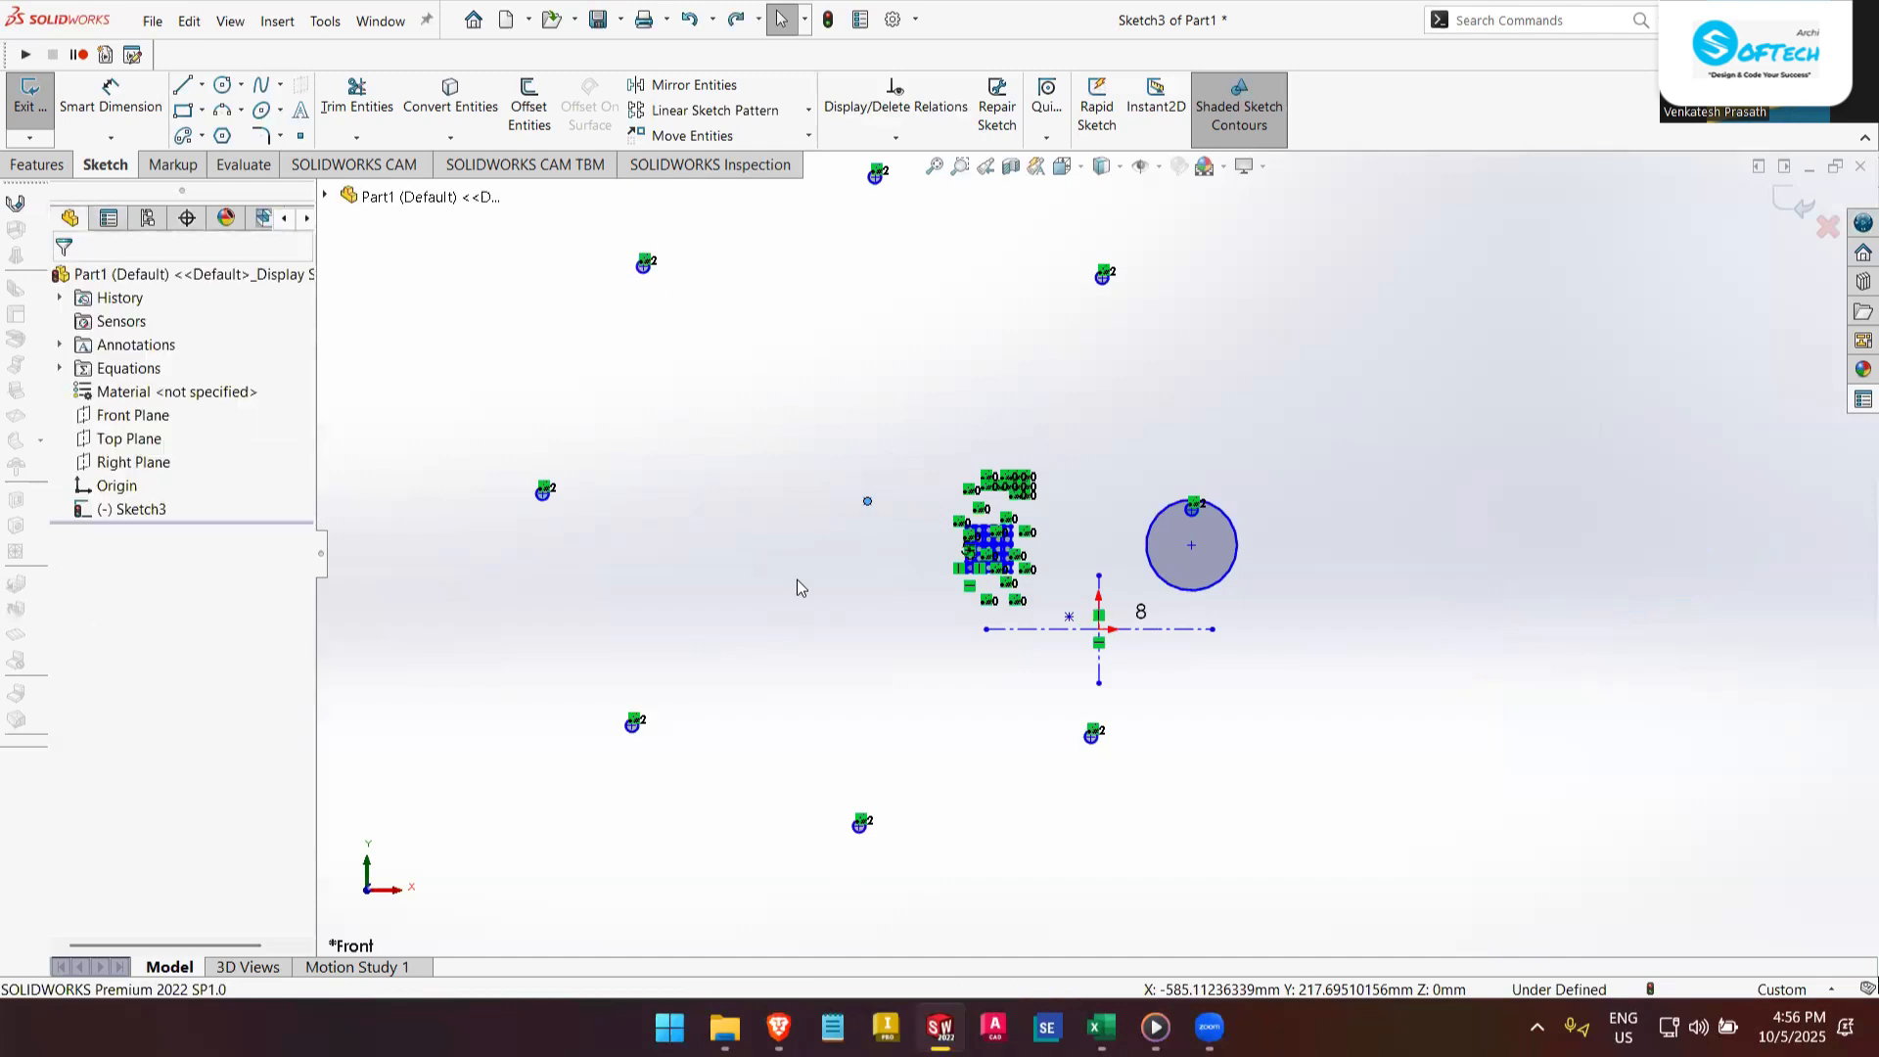
{"action": "key", "text": "ctrl+z"}
{"action": "key", "text": "ctrl+z"}
{"action": "key", "text": "ctrl+z"}
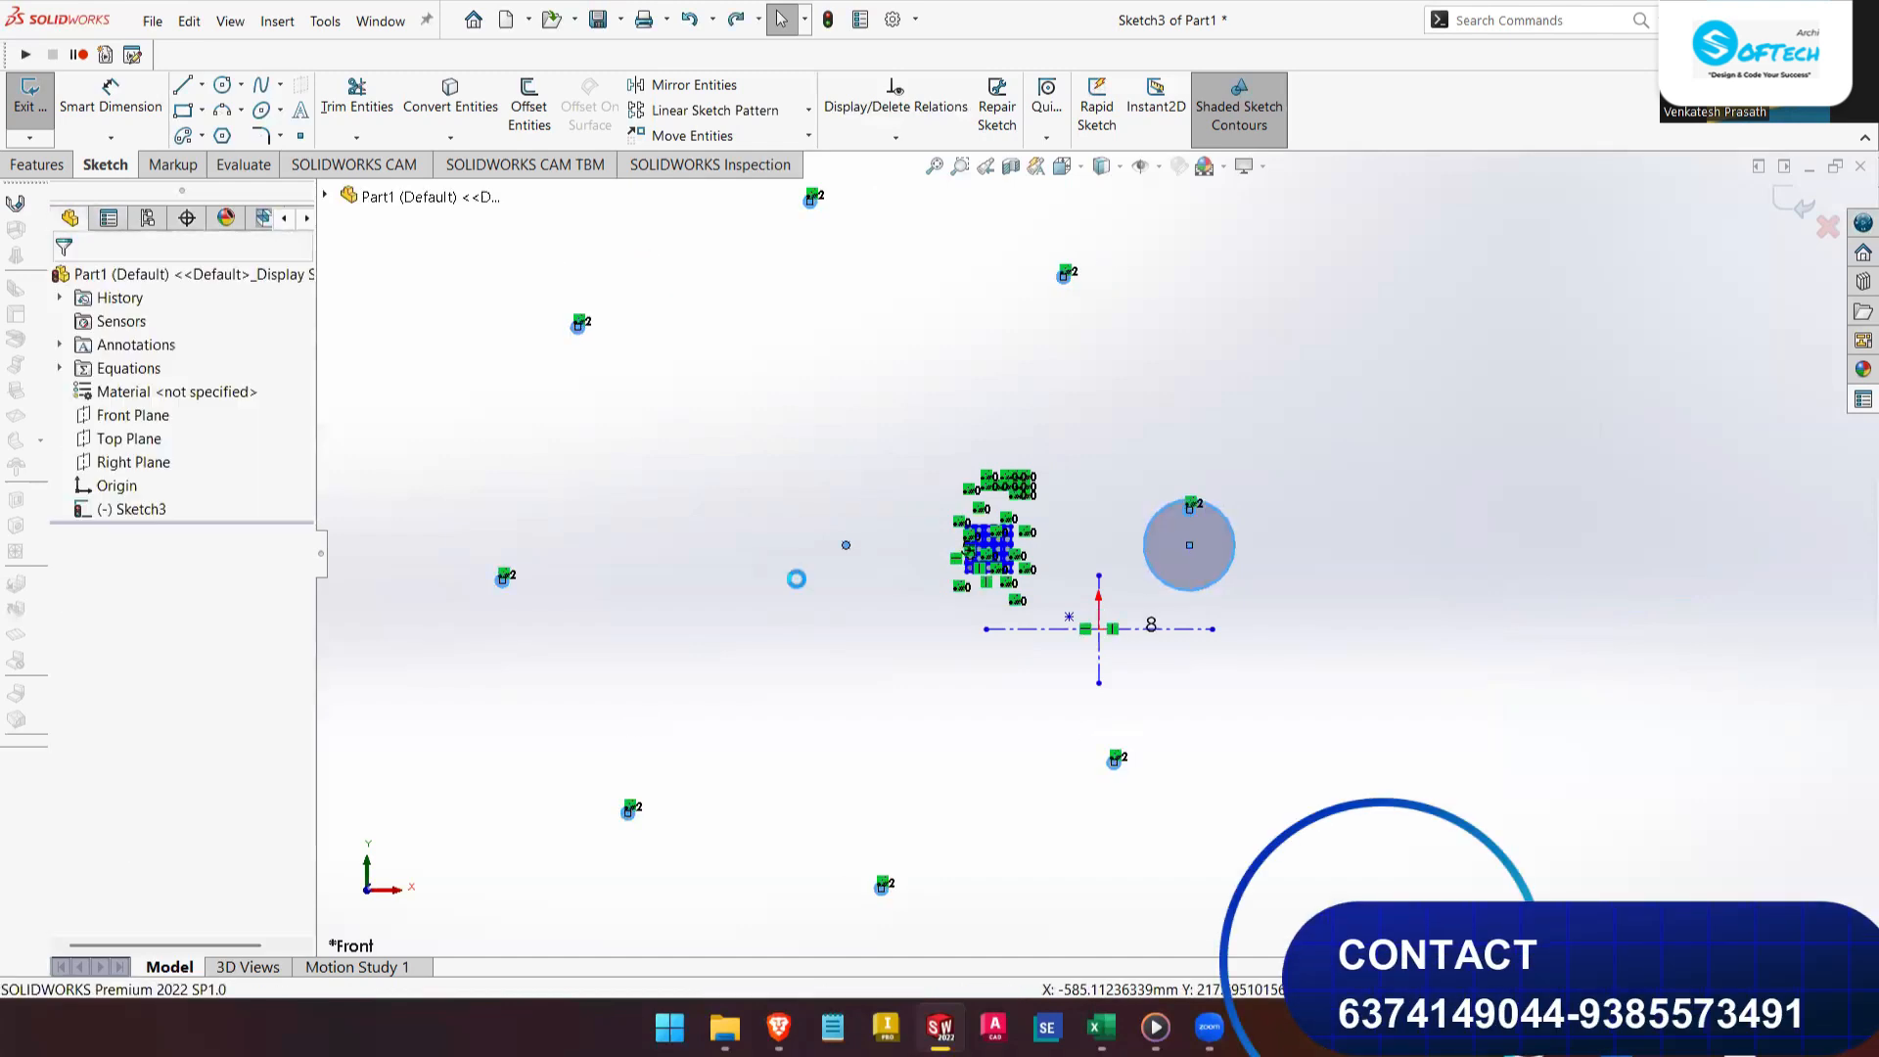
{"action": "key", "text": "ctrl+z"}
{"action": "scroll", "coordinate": [795, 576], "scroll_direction": "down", "scroll_amount": 1}
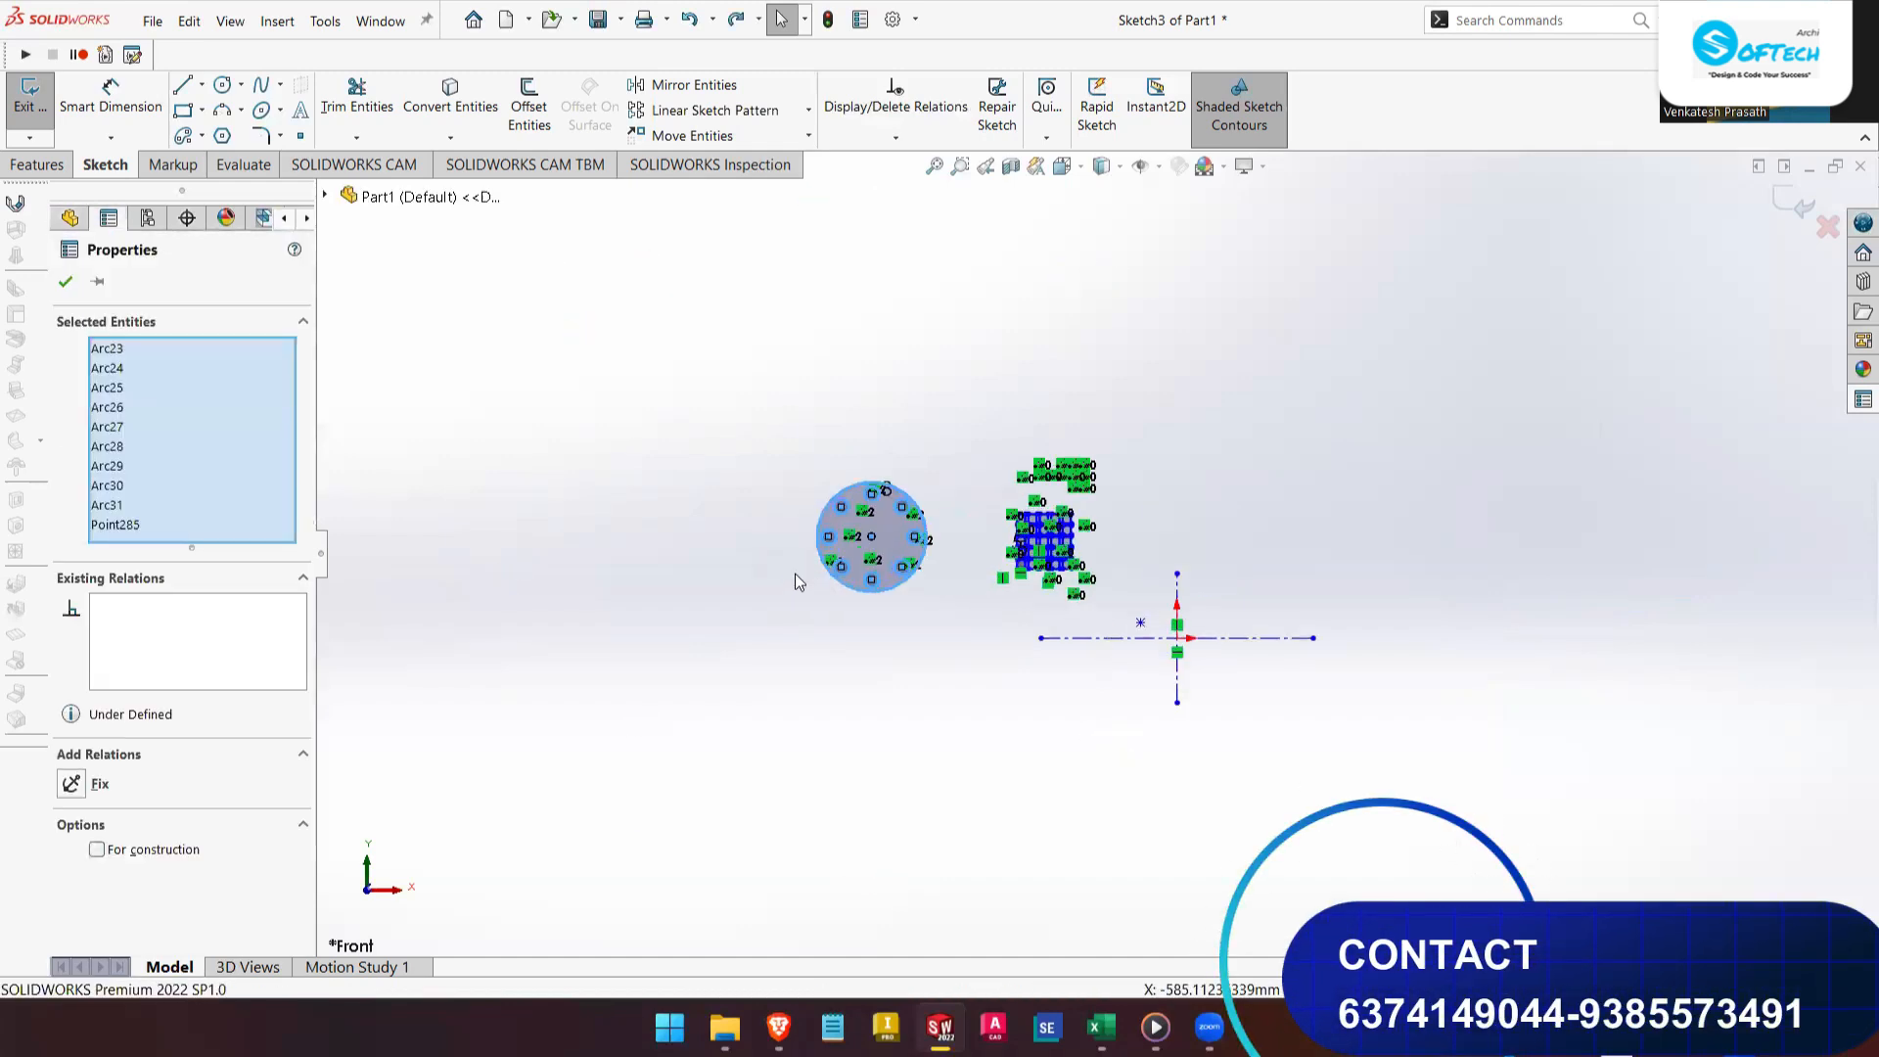
{"action": "scroll", "coordinate": [795, 574], "scroll_direction": "down", "scroll_amount": 3}
{"action": "left_click", "coordinate": [1063, 661]}
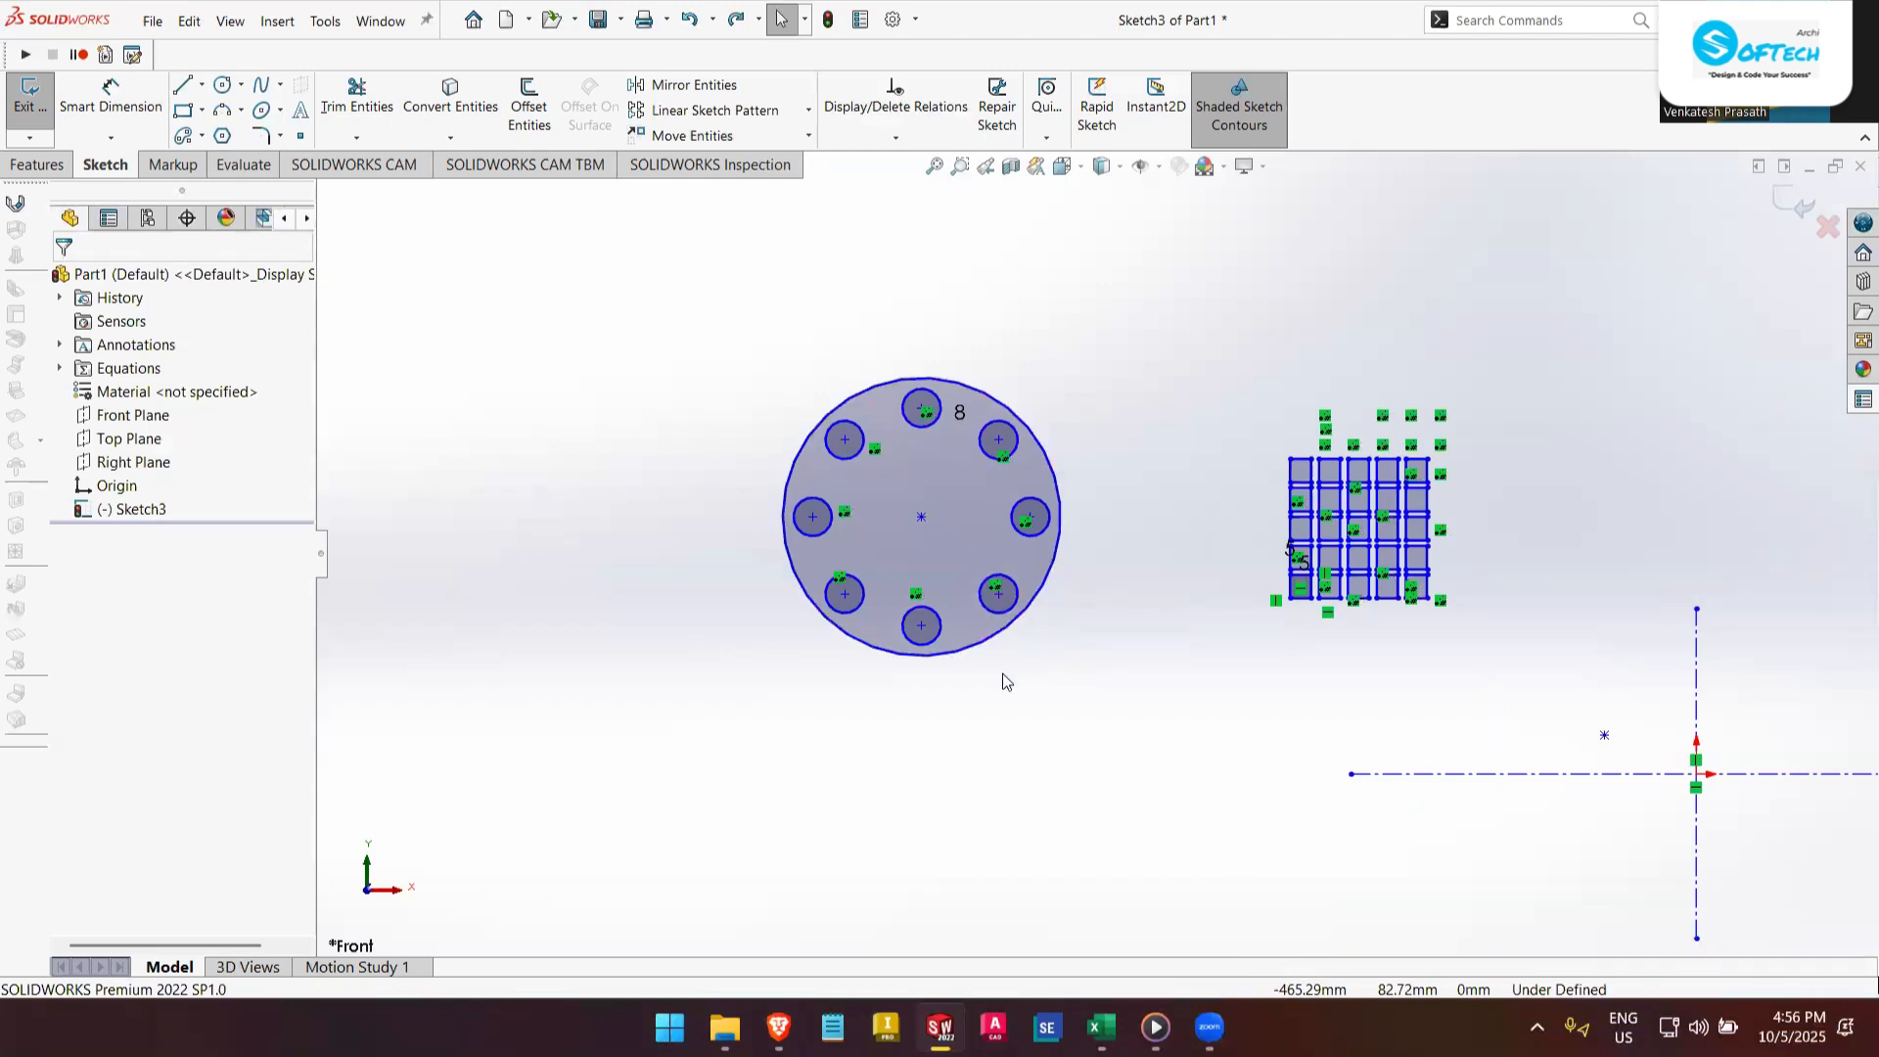
- Copy the large circle with its eight small circles twice, without keeping relations, placing one copy beside the original and one below
{"action": "left_click", "coordinate": [808, 135]}
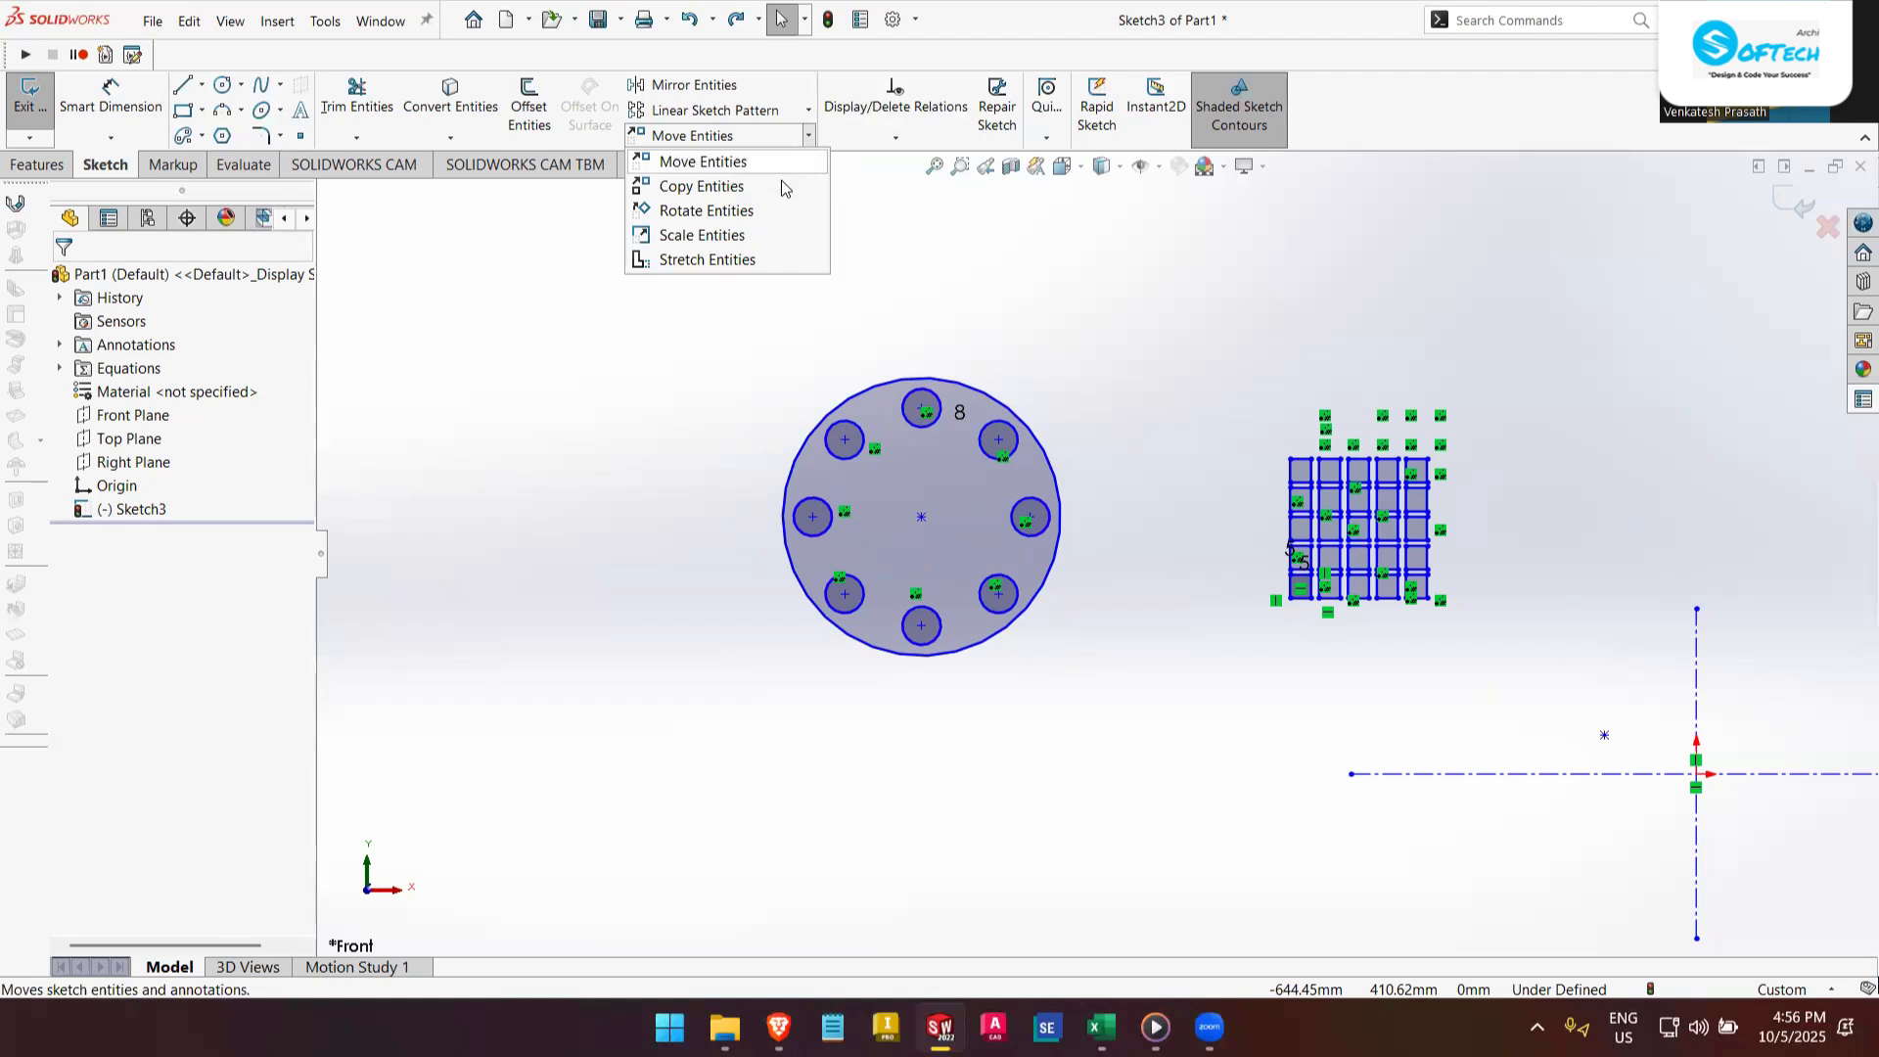
{"action": "left_click", "coordinate": [787, 187]}
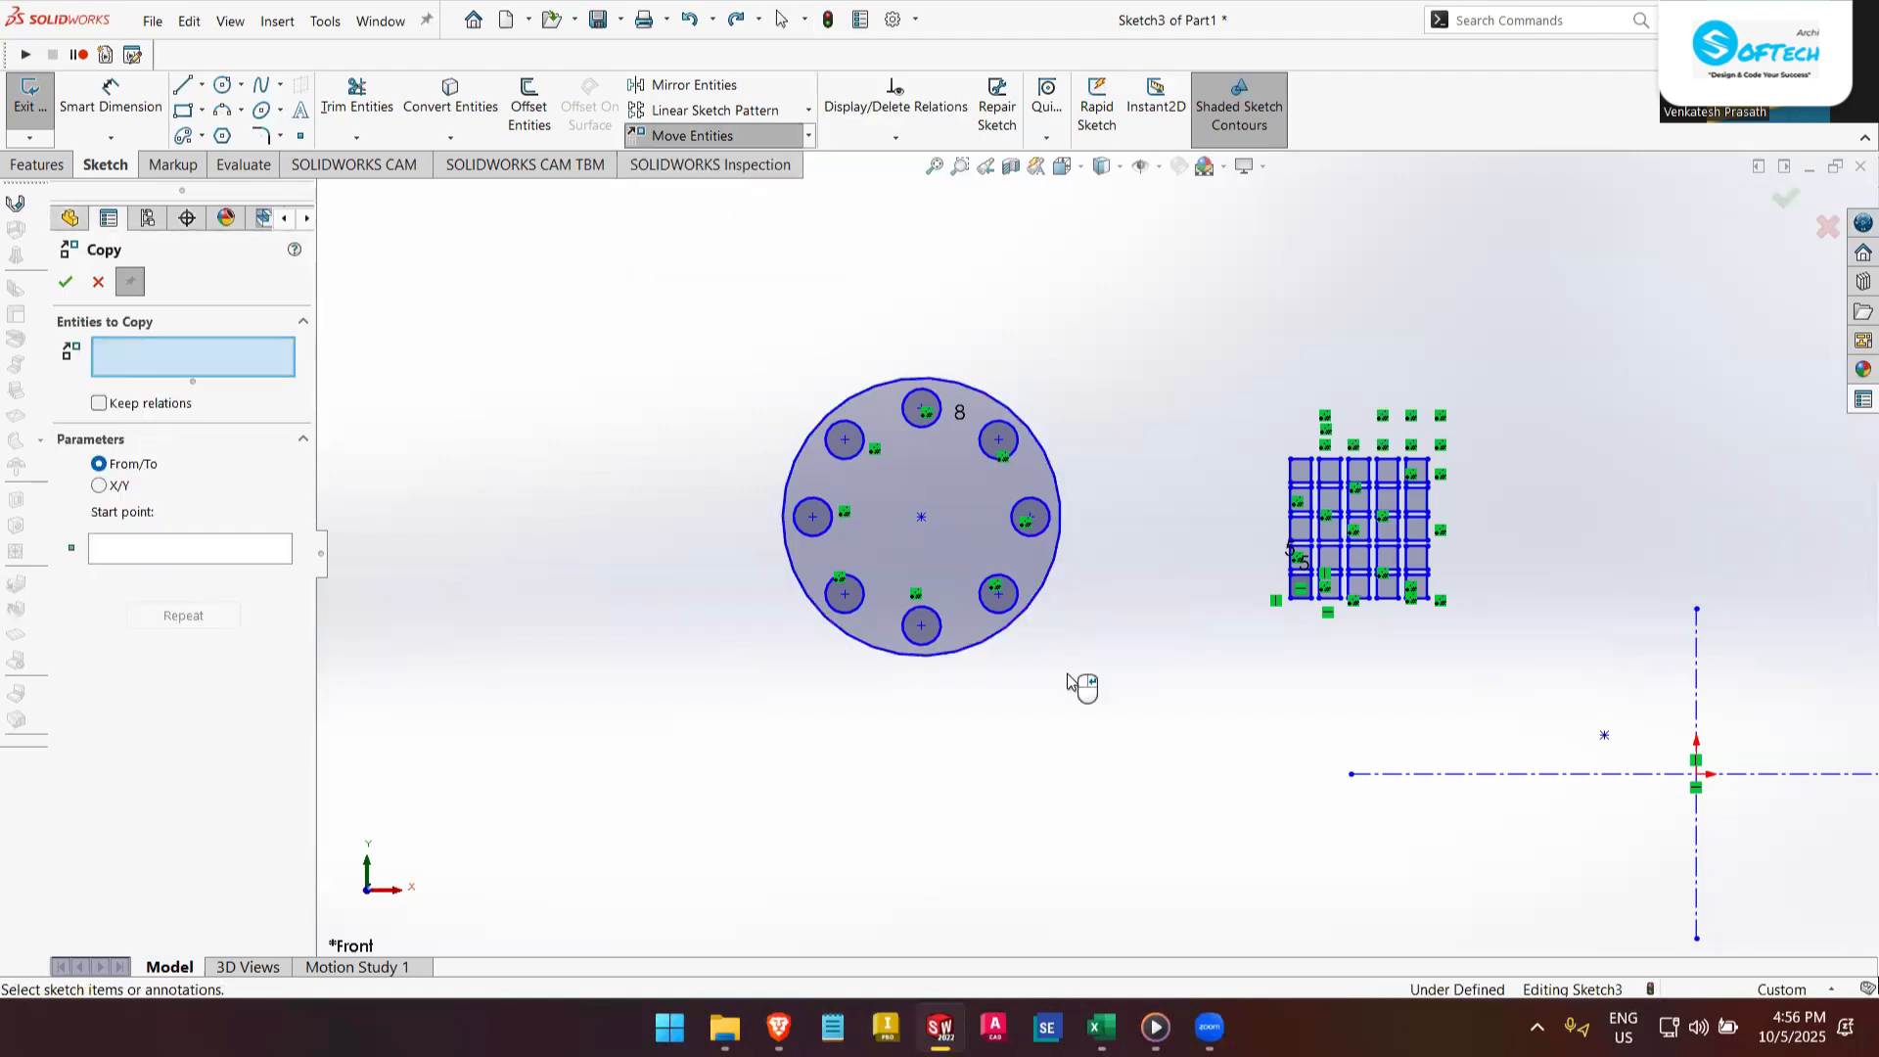
{"action": "mouse_move", "coordinate": [734, 463]}
{"action": "left_mouse_down"}
{"action": "mouse_move", "coordinate": [906, 679]}
{"action": "mouse_move", "coordinate": [1141, 470]}
{"action": "mouse_move", "coordinate": [729, 362]}
{"action": "left_mouse_up"}
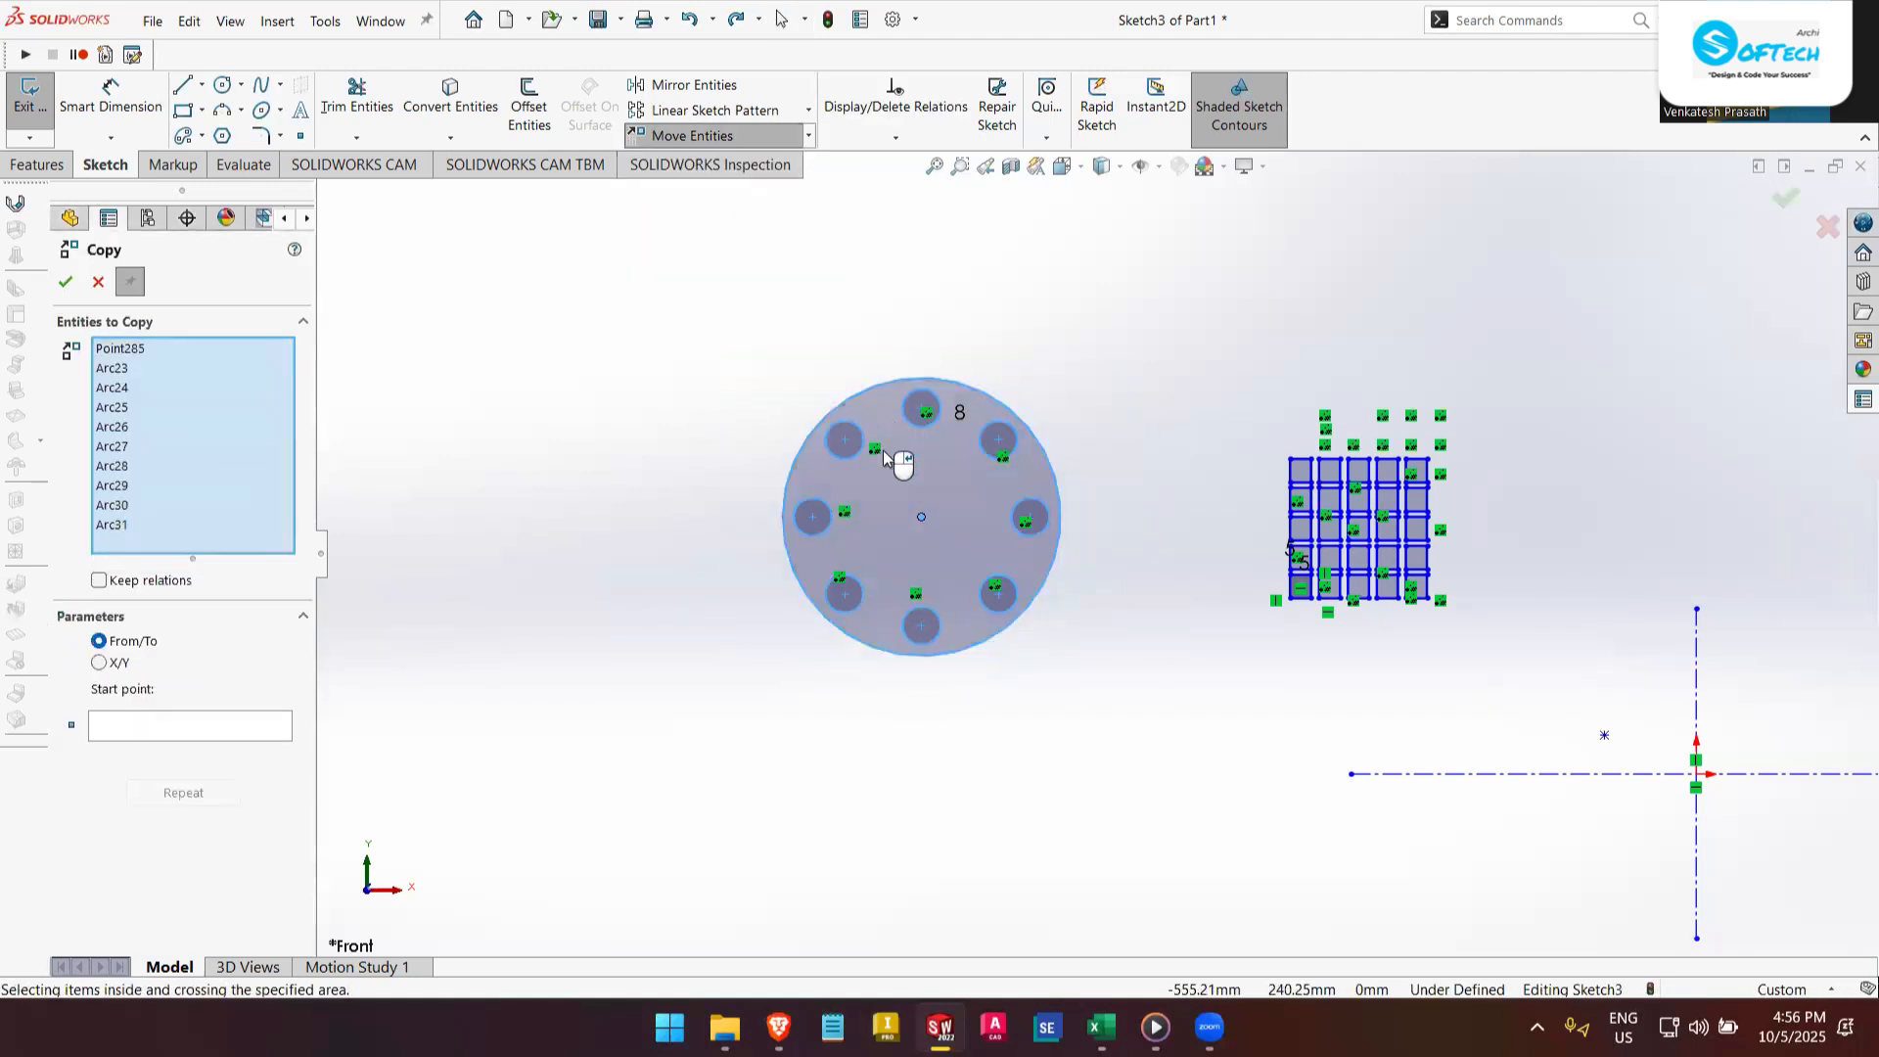
{"action": "left_click", "coordinate": [230, 729]}
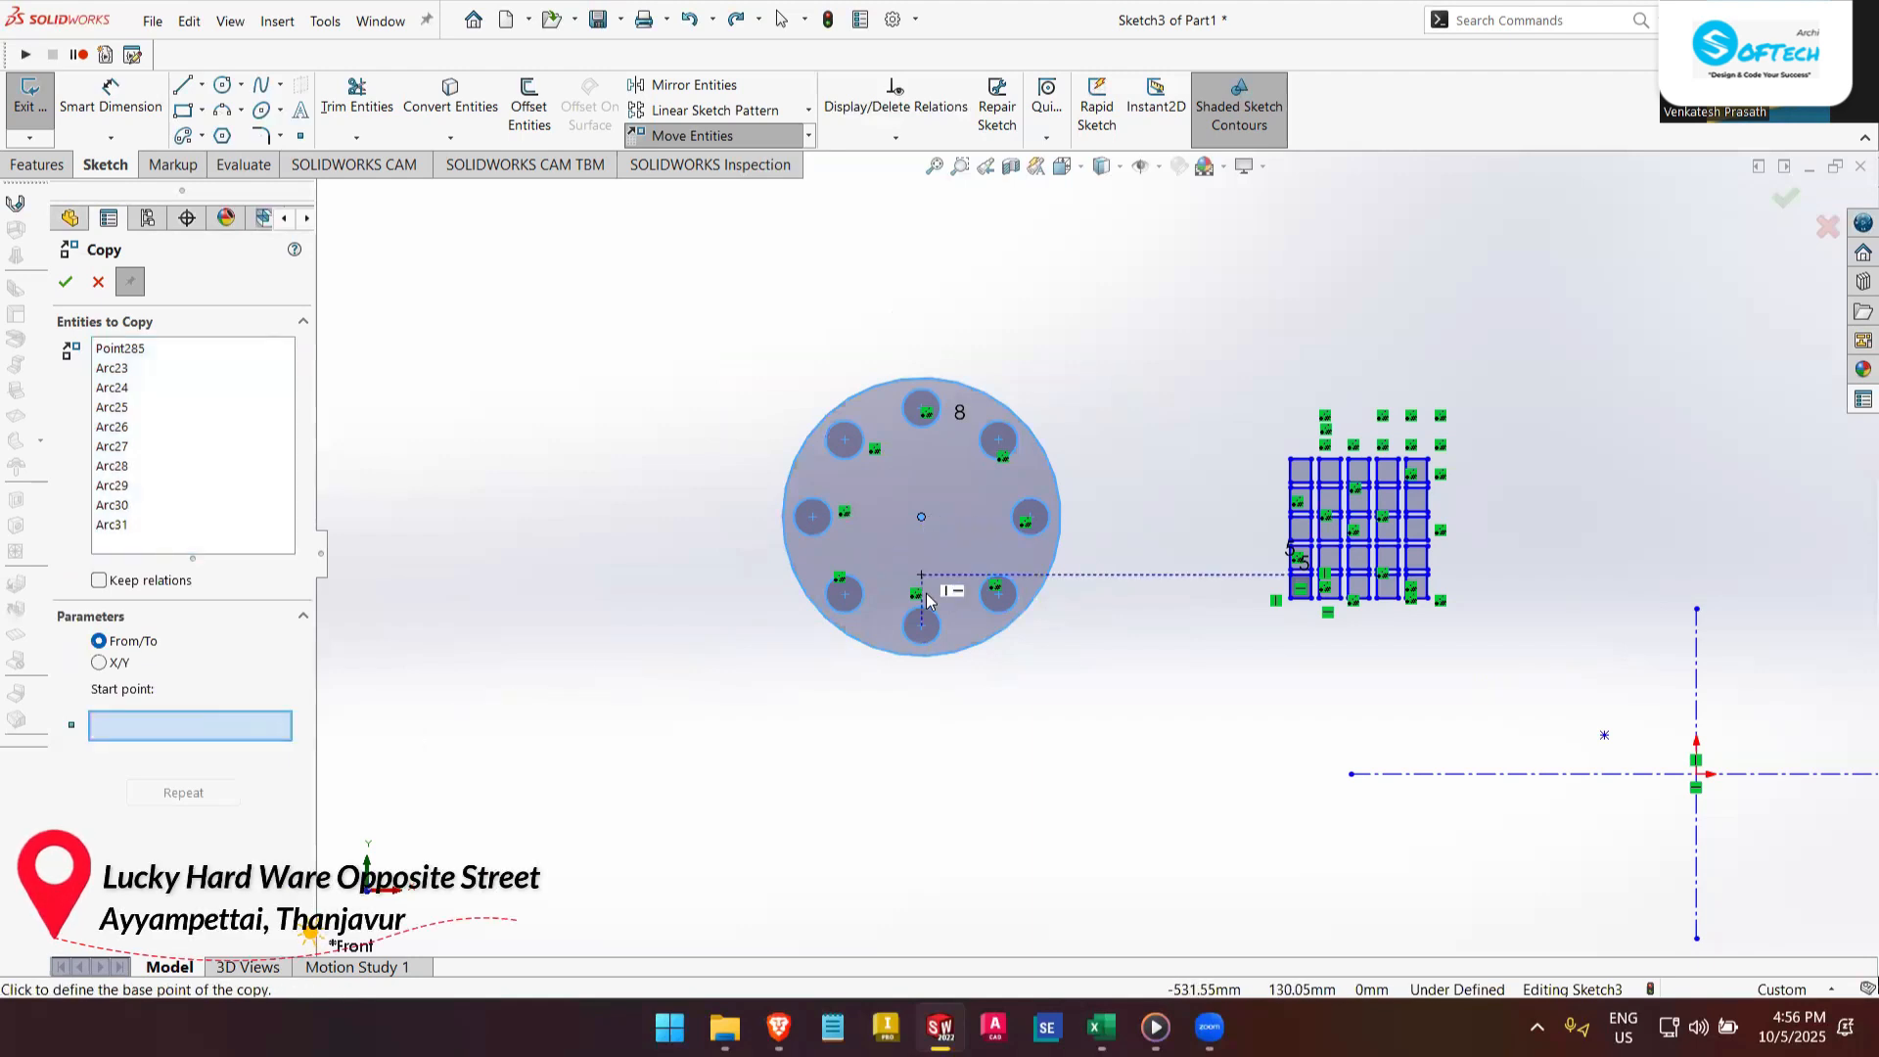
{"action": "left_click", "coordinate": [946, 553]}
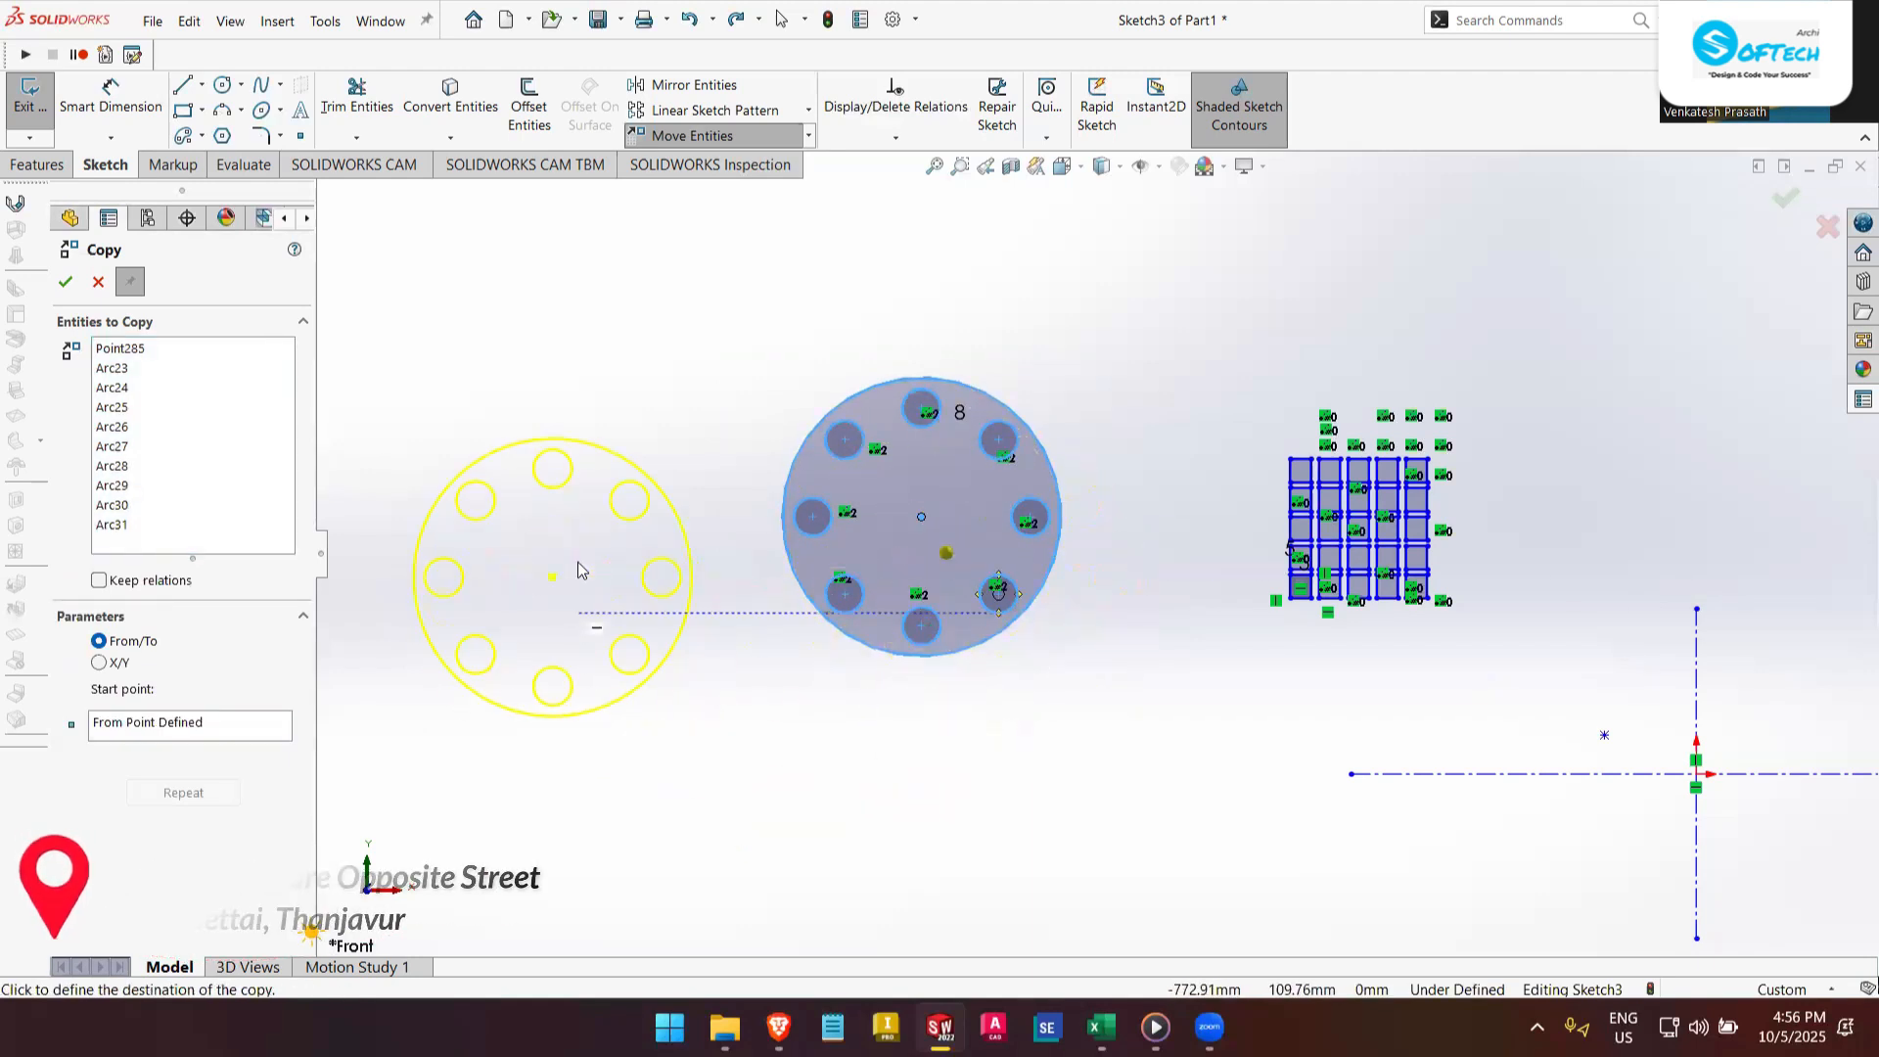
{"action": "left_click", "coordinate": [577, 563]}
{"action": "left_click", "coordinate": [771, 849]}
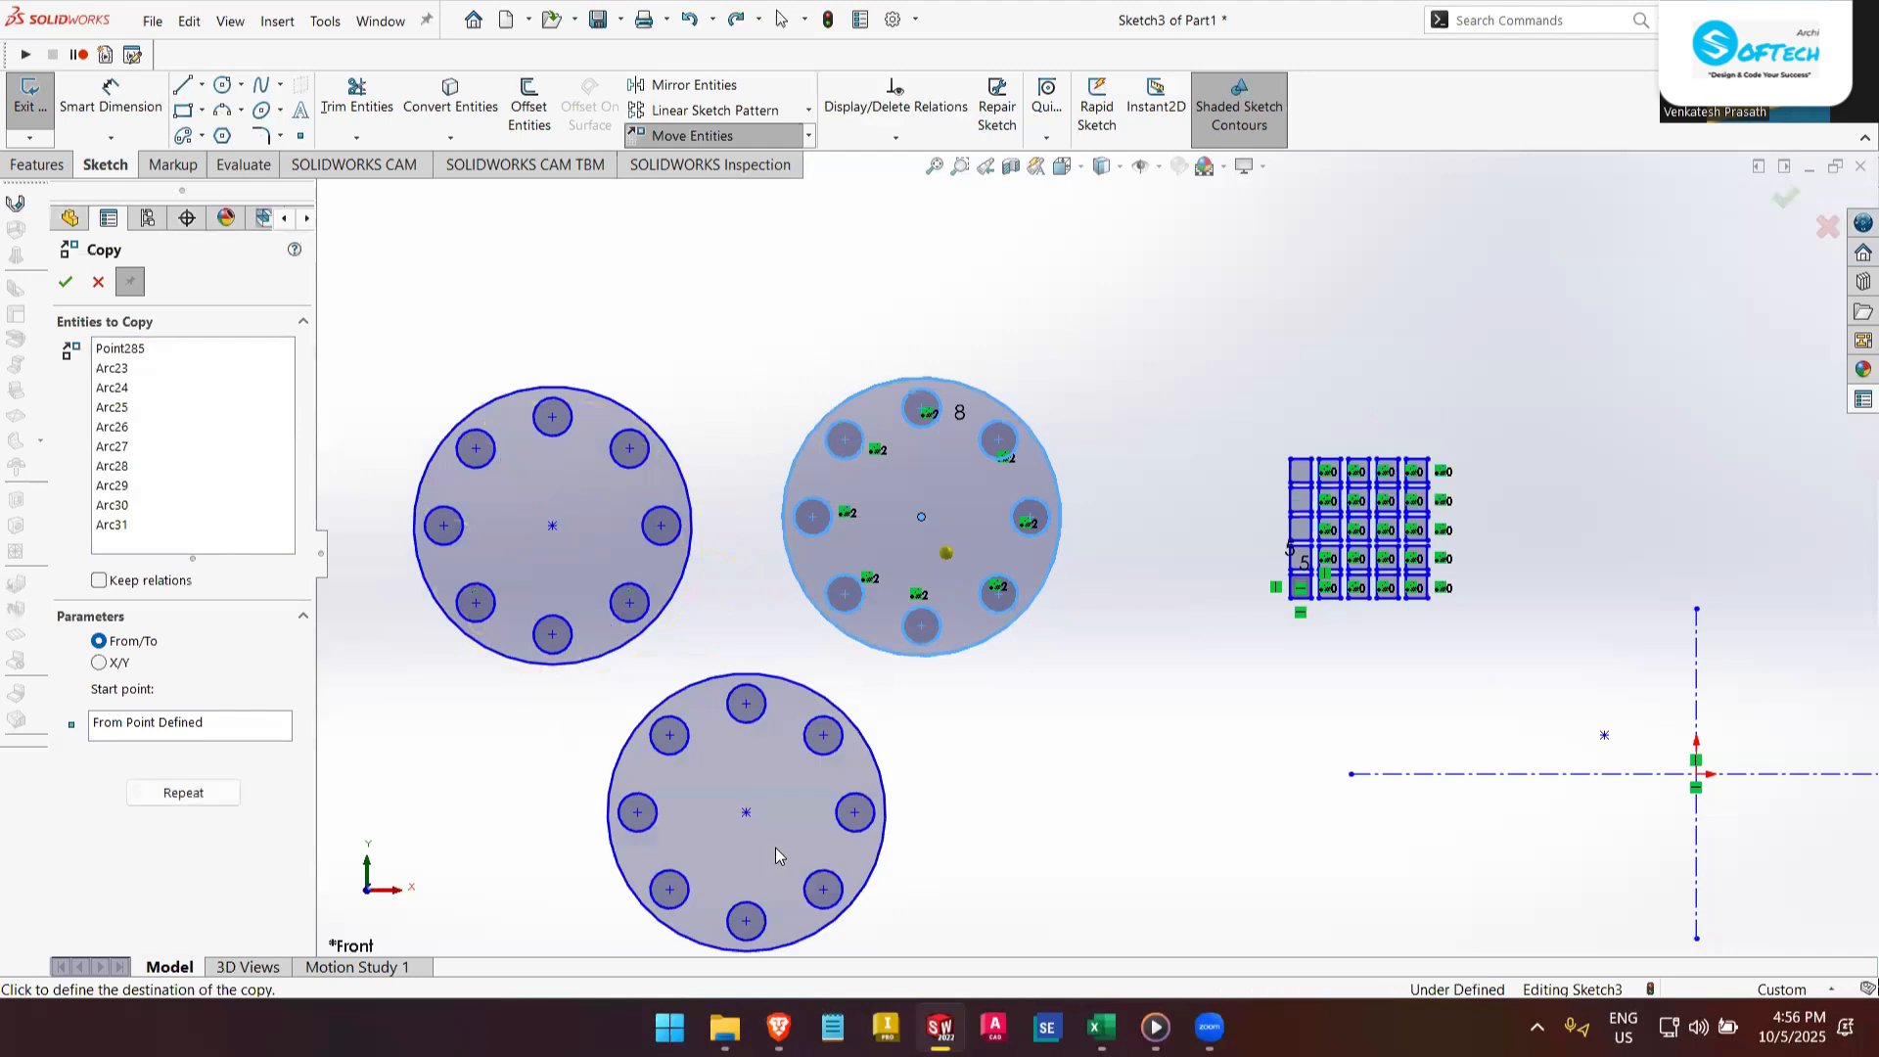
{"action": "key", "text": "Escape"}
{"action": "key", "text": "z"}
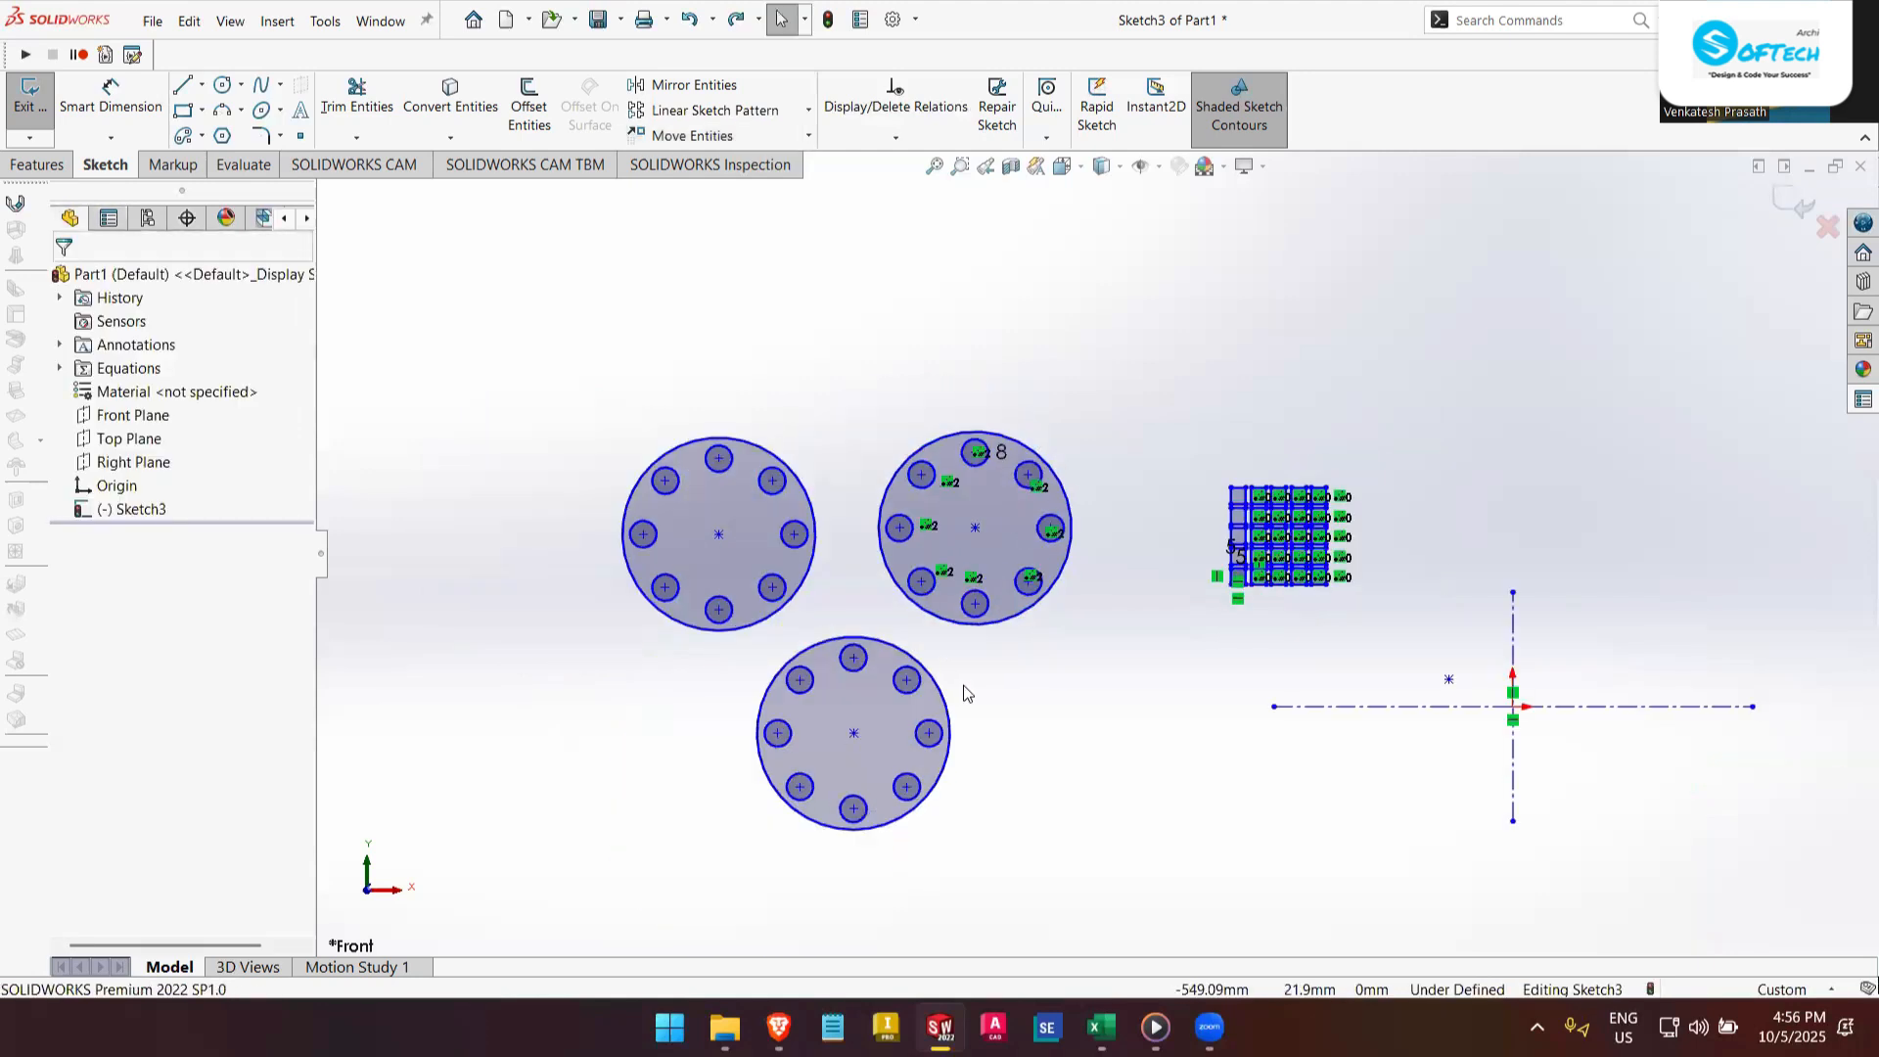
{"action": "left_click", "coordinate": [807, 137]}
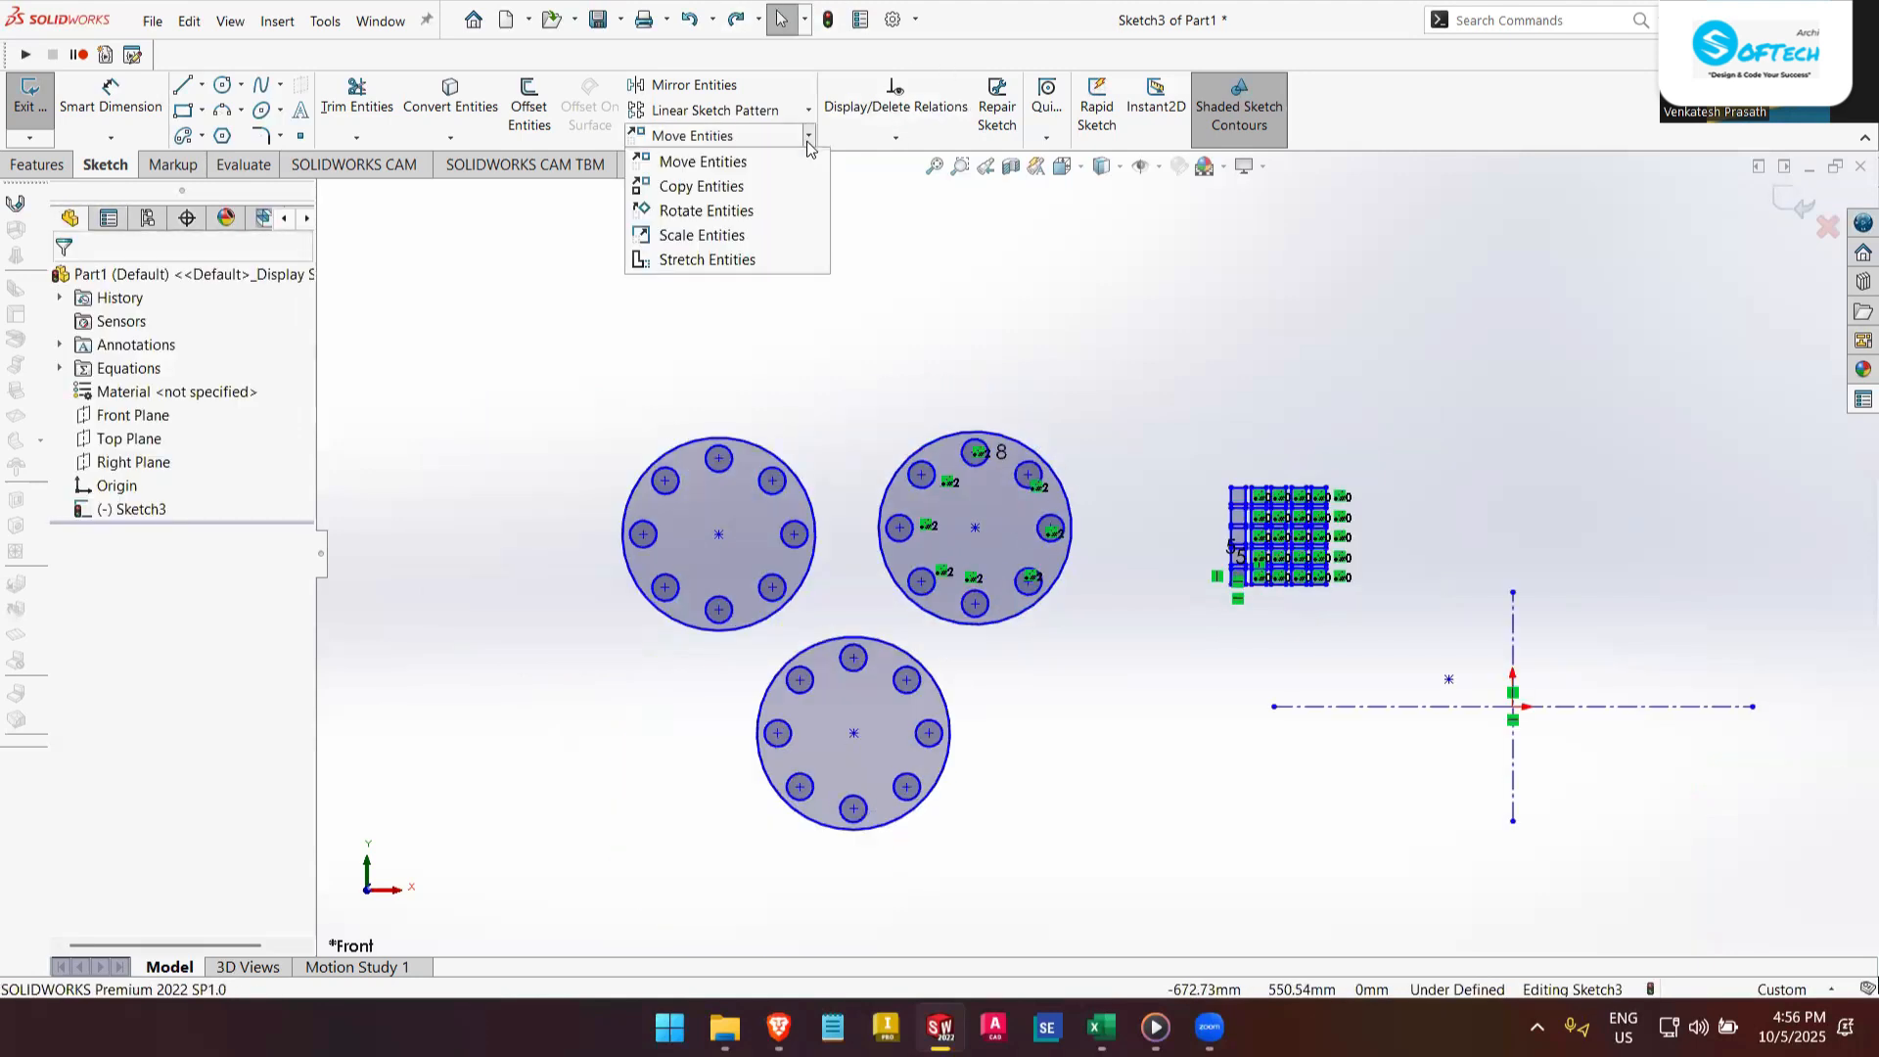
{"action": "left_click", "coordinate": [769, 213]}
{"action": "key", "text": "Escape"}
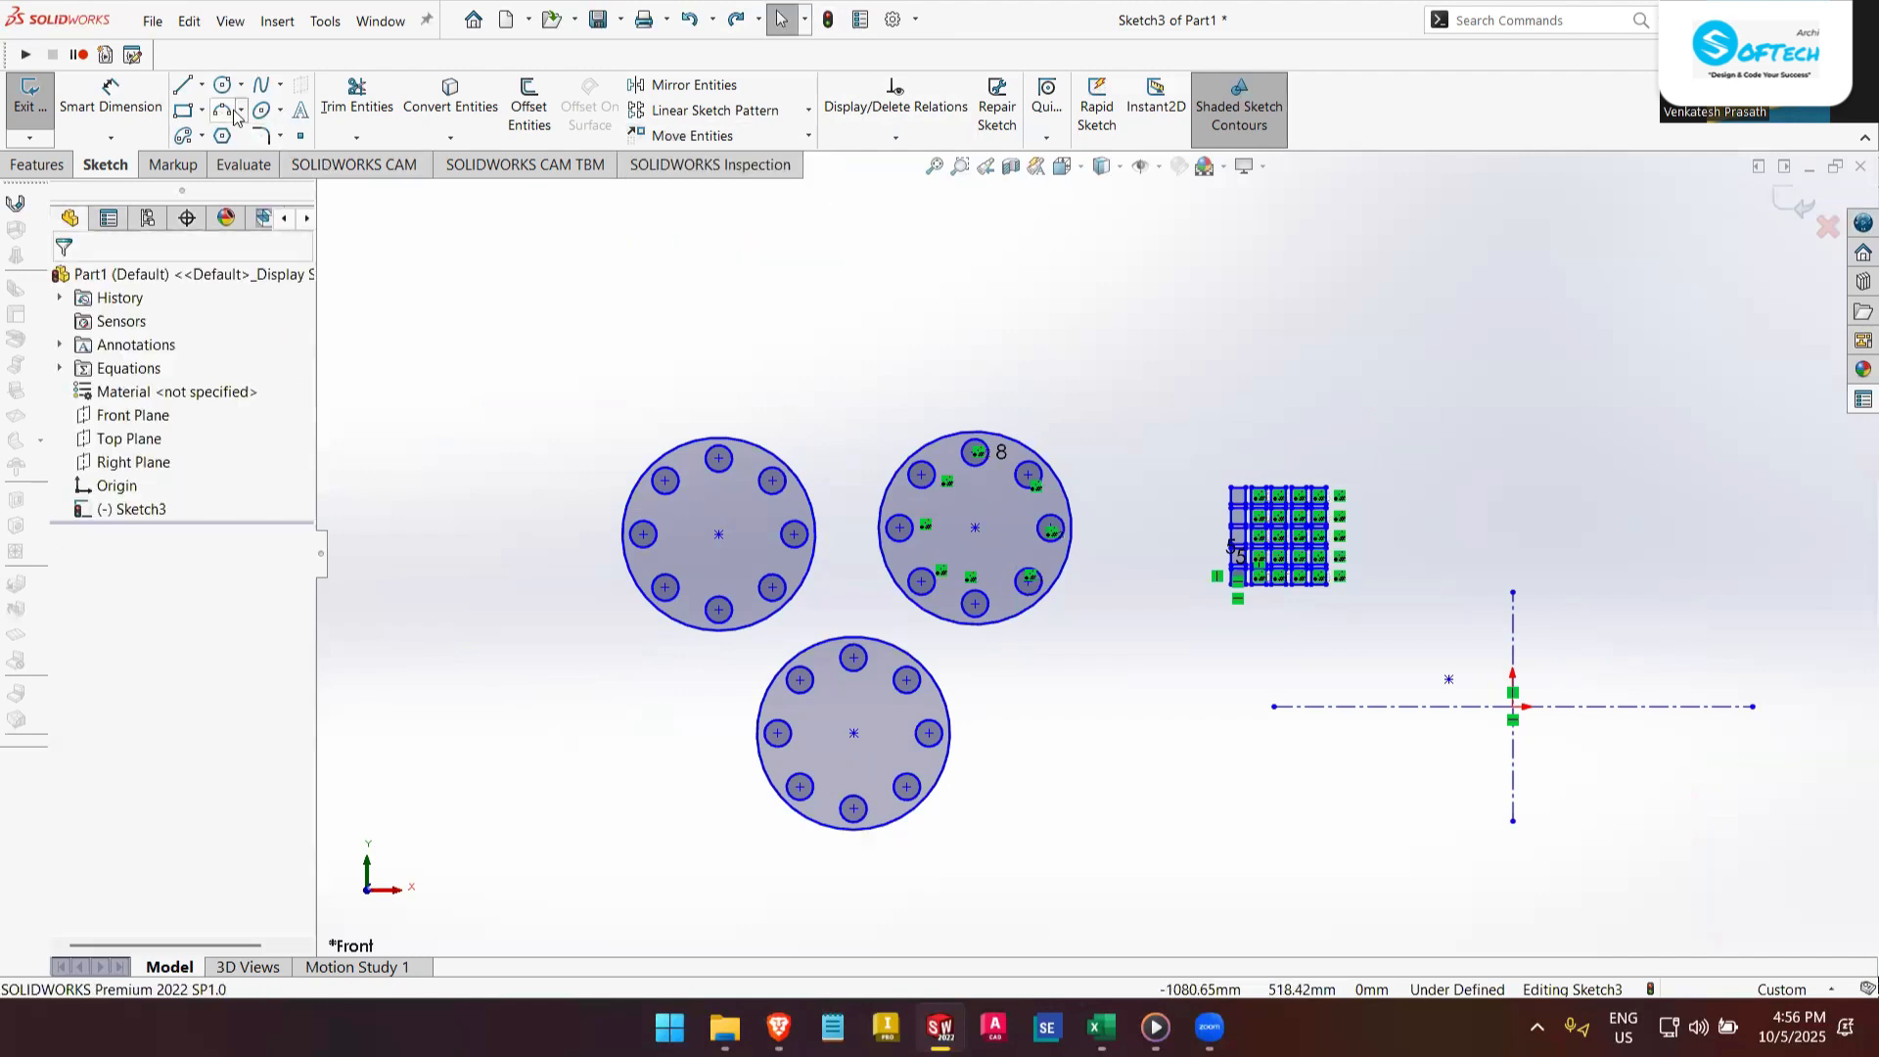
- Draw a five-sided polygon with an inscribed circle about 152 mm in diameter, away from the circle copies on the side opposite the grid
{"action": "left_click", "coordinate": [223, 136]}
{"action": "key", "text": "z"}
{"action": "key", "text": "z"}
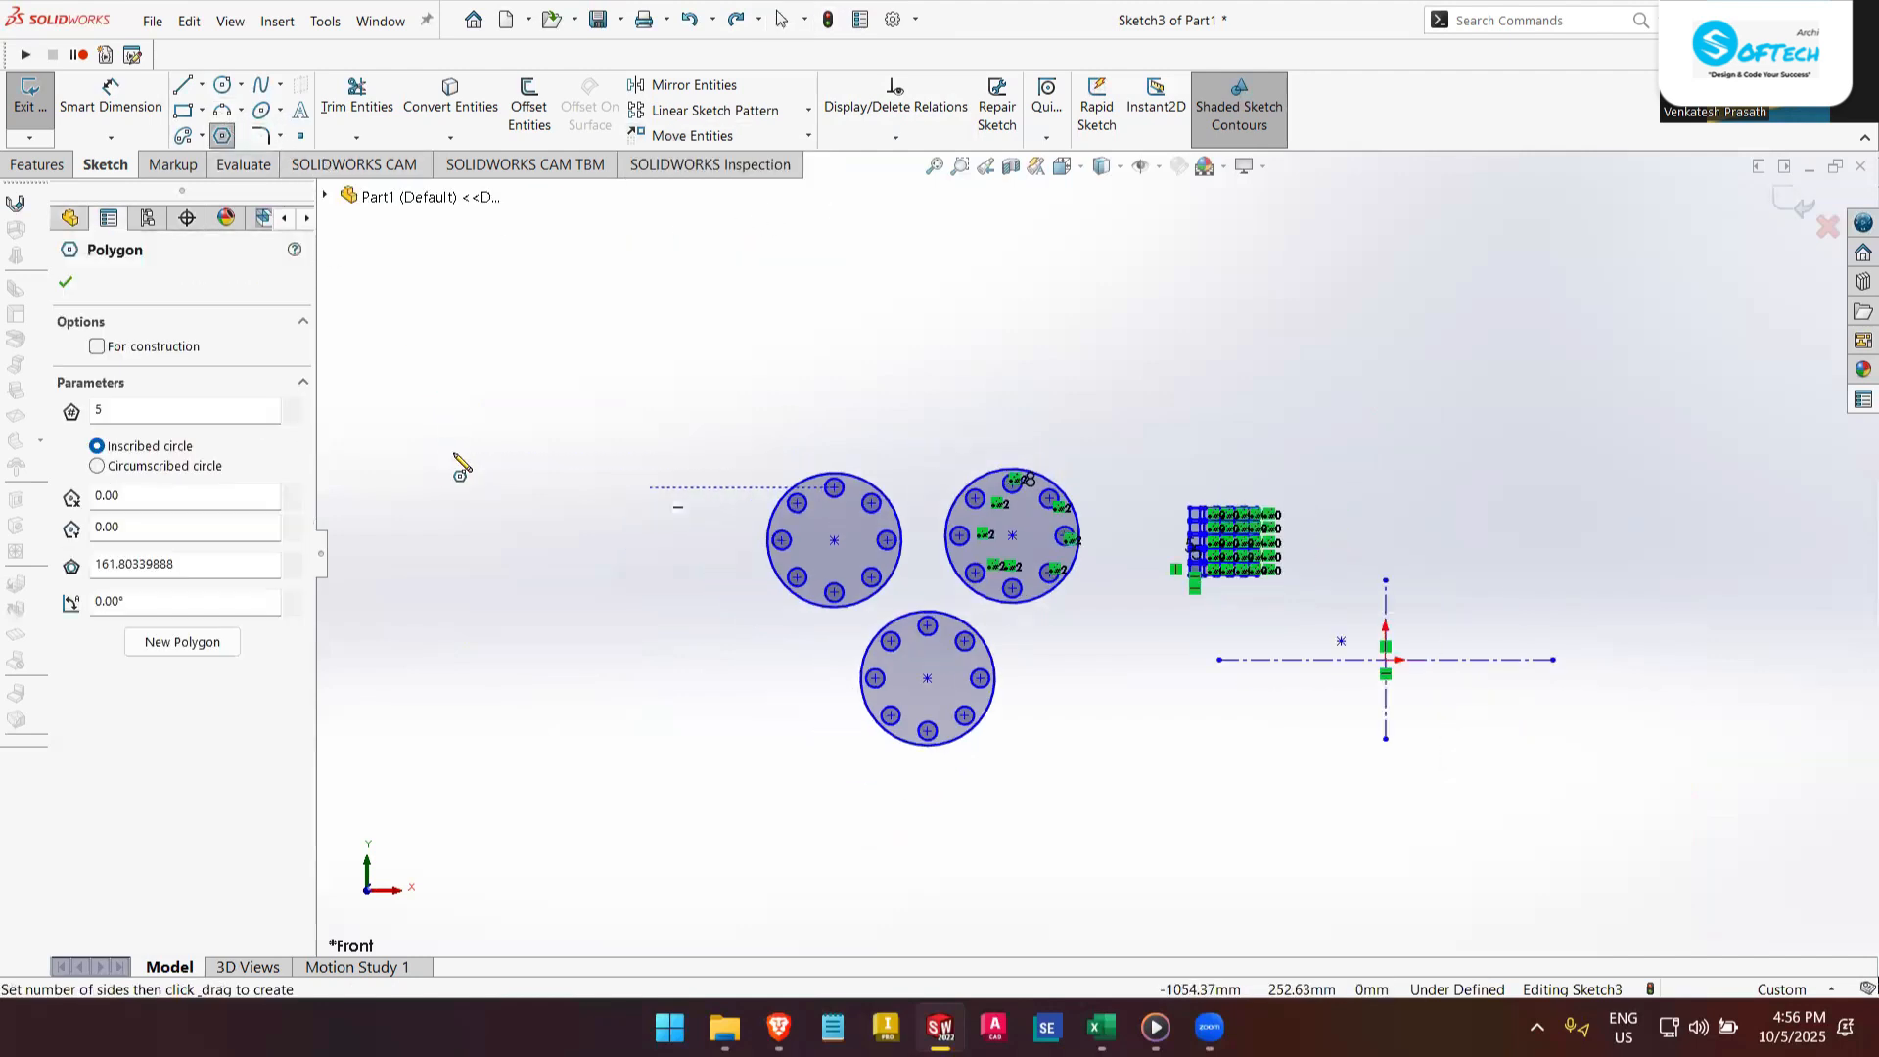
{"action": "left_click", "coordinate": [455, 455]}
{"action": "left_click", "coordinate": [494, 502]}
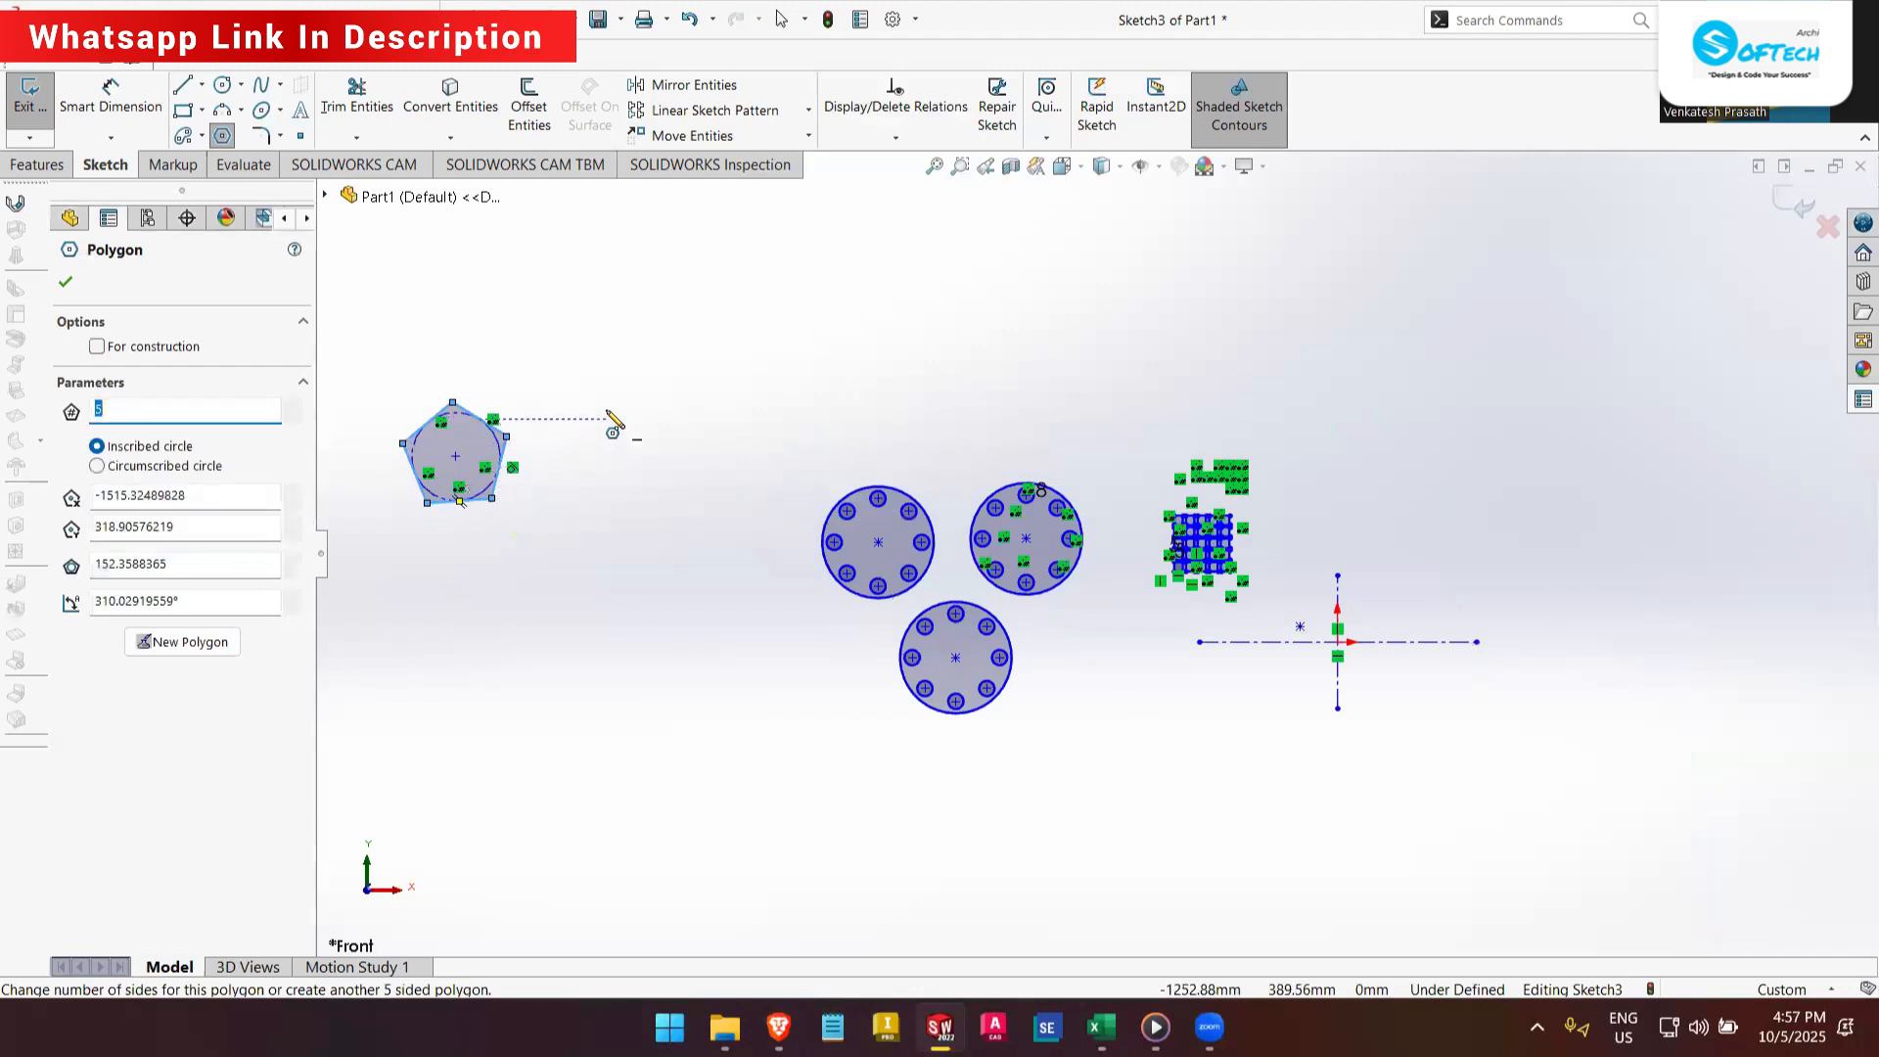
{"action": "scroll", "coordinate": [609, 415], "scroll_direction": "down", "scroll_amount": 3}
{"action": "middle_click_drag", "start_coordinate": [865, 427], "coordinate": [873, 434]}
{"action": "key", "text": "space"}
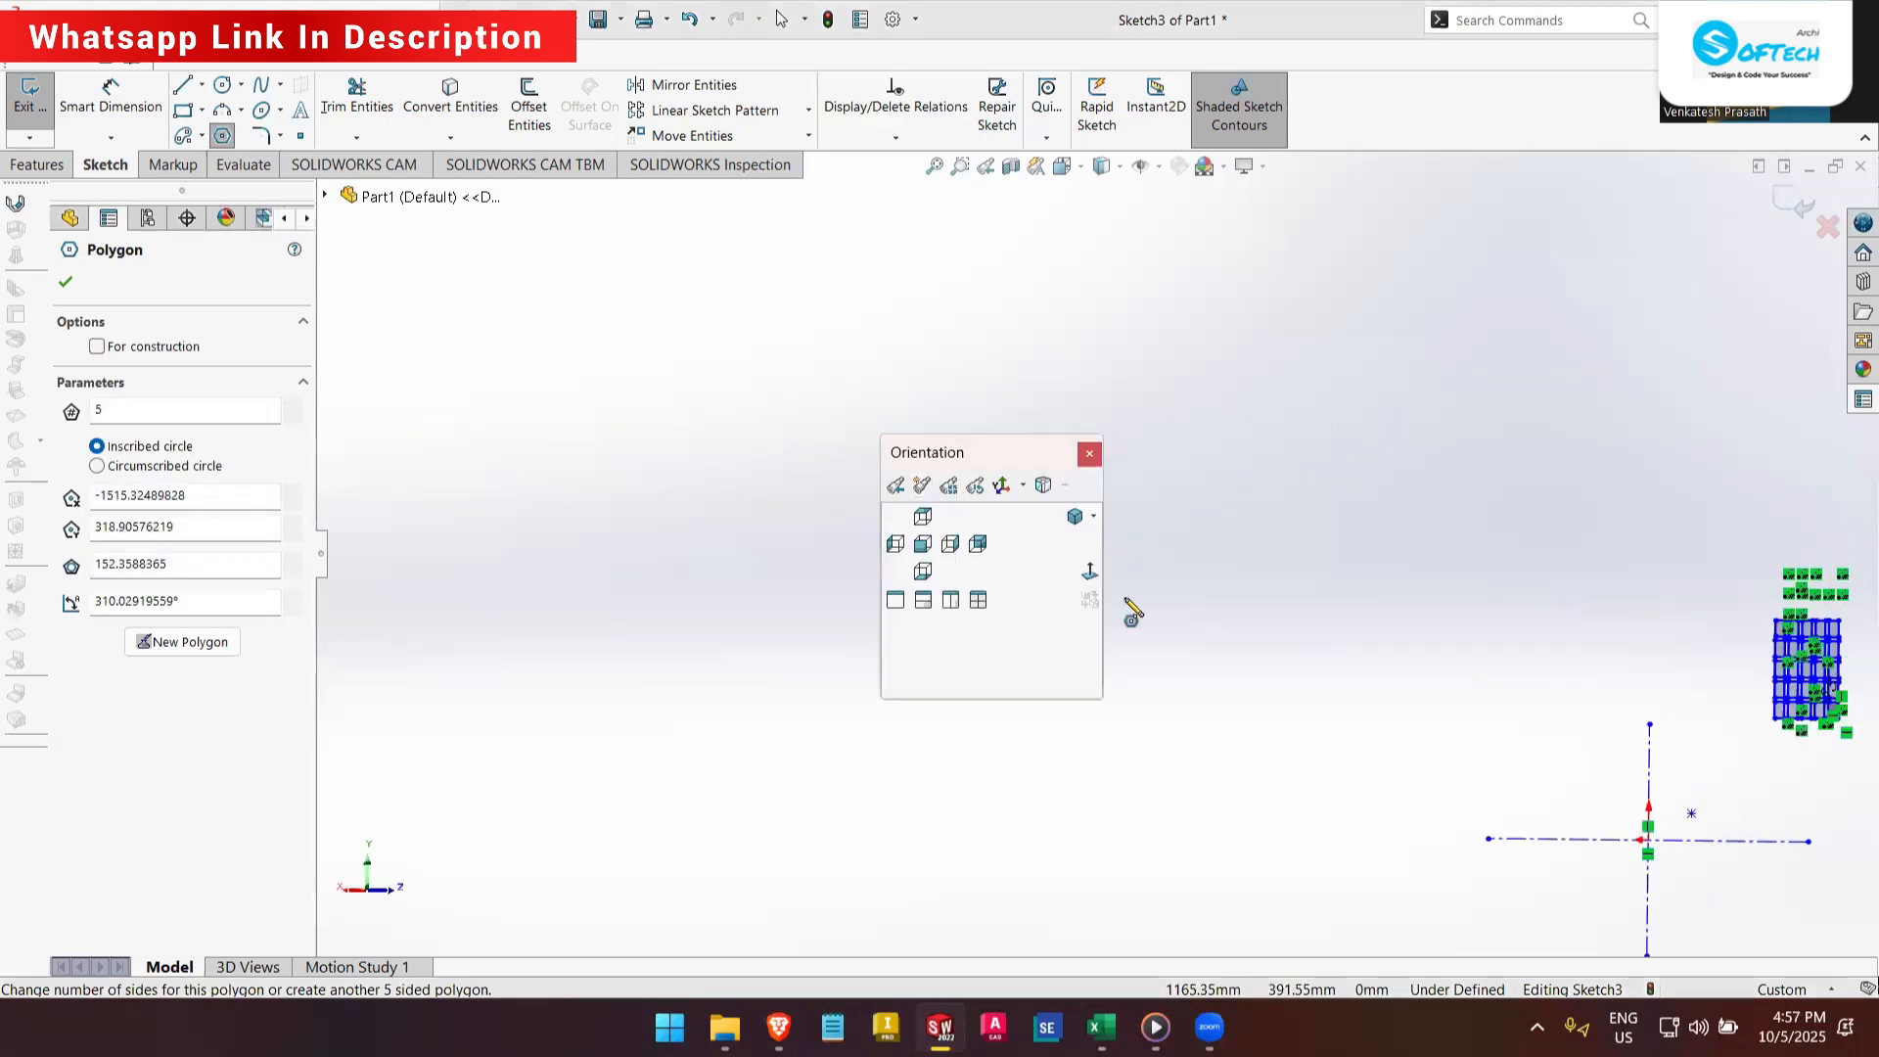
{"action": "left_click", "coordinate": [1088, 572]}
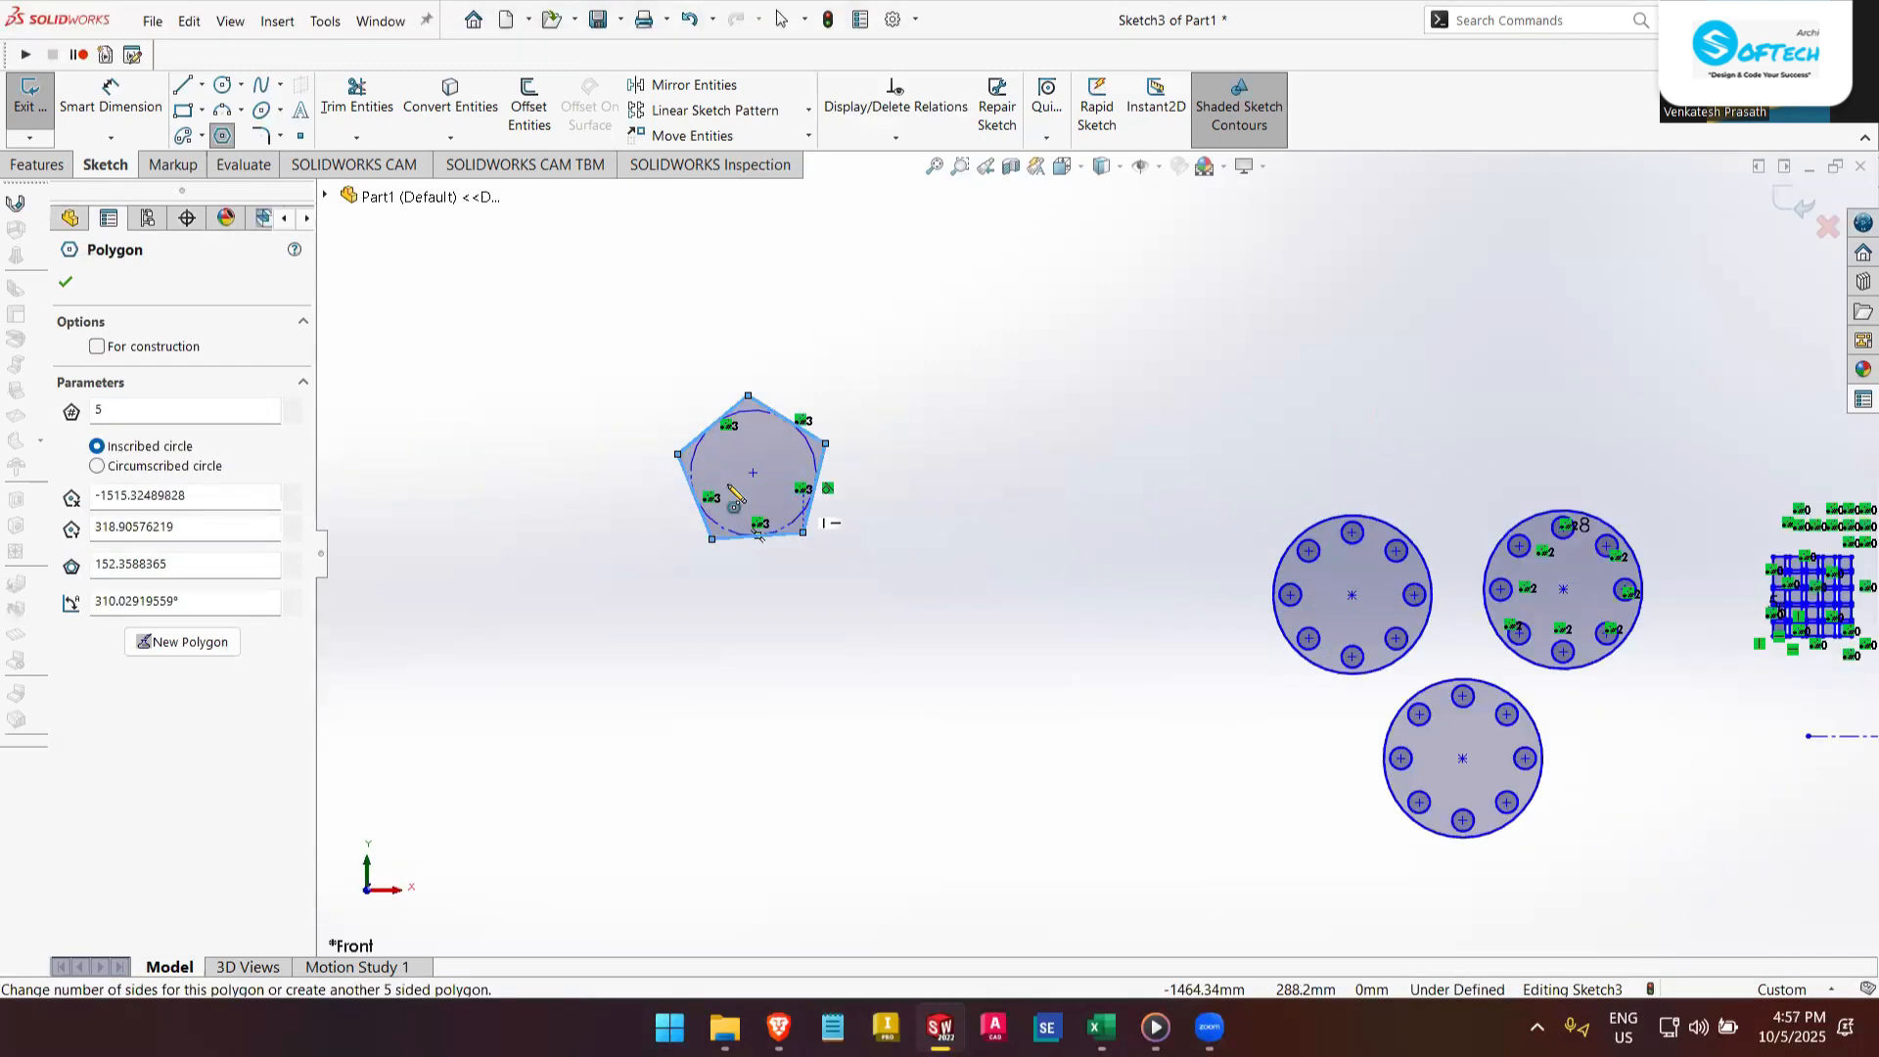
{"action": "left_click", "coordinate": [808, 136]}
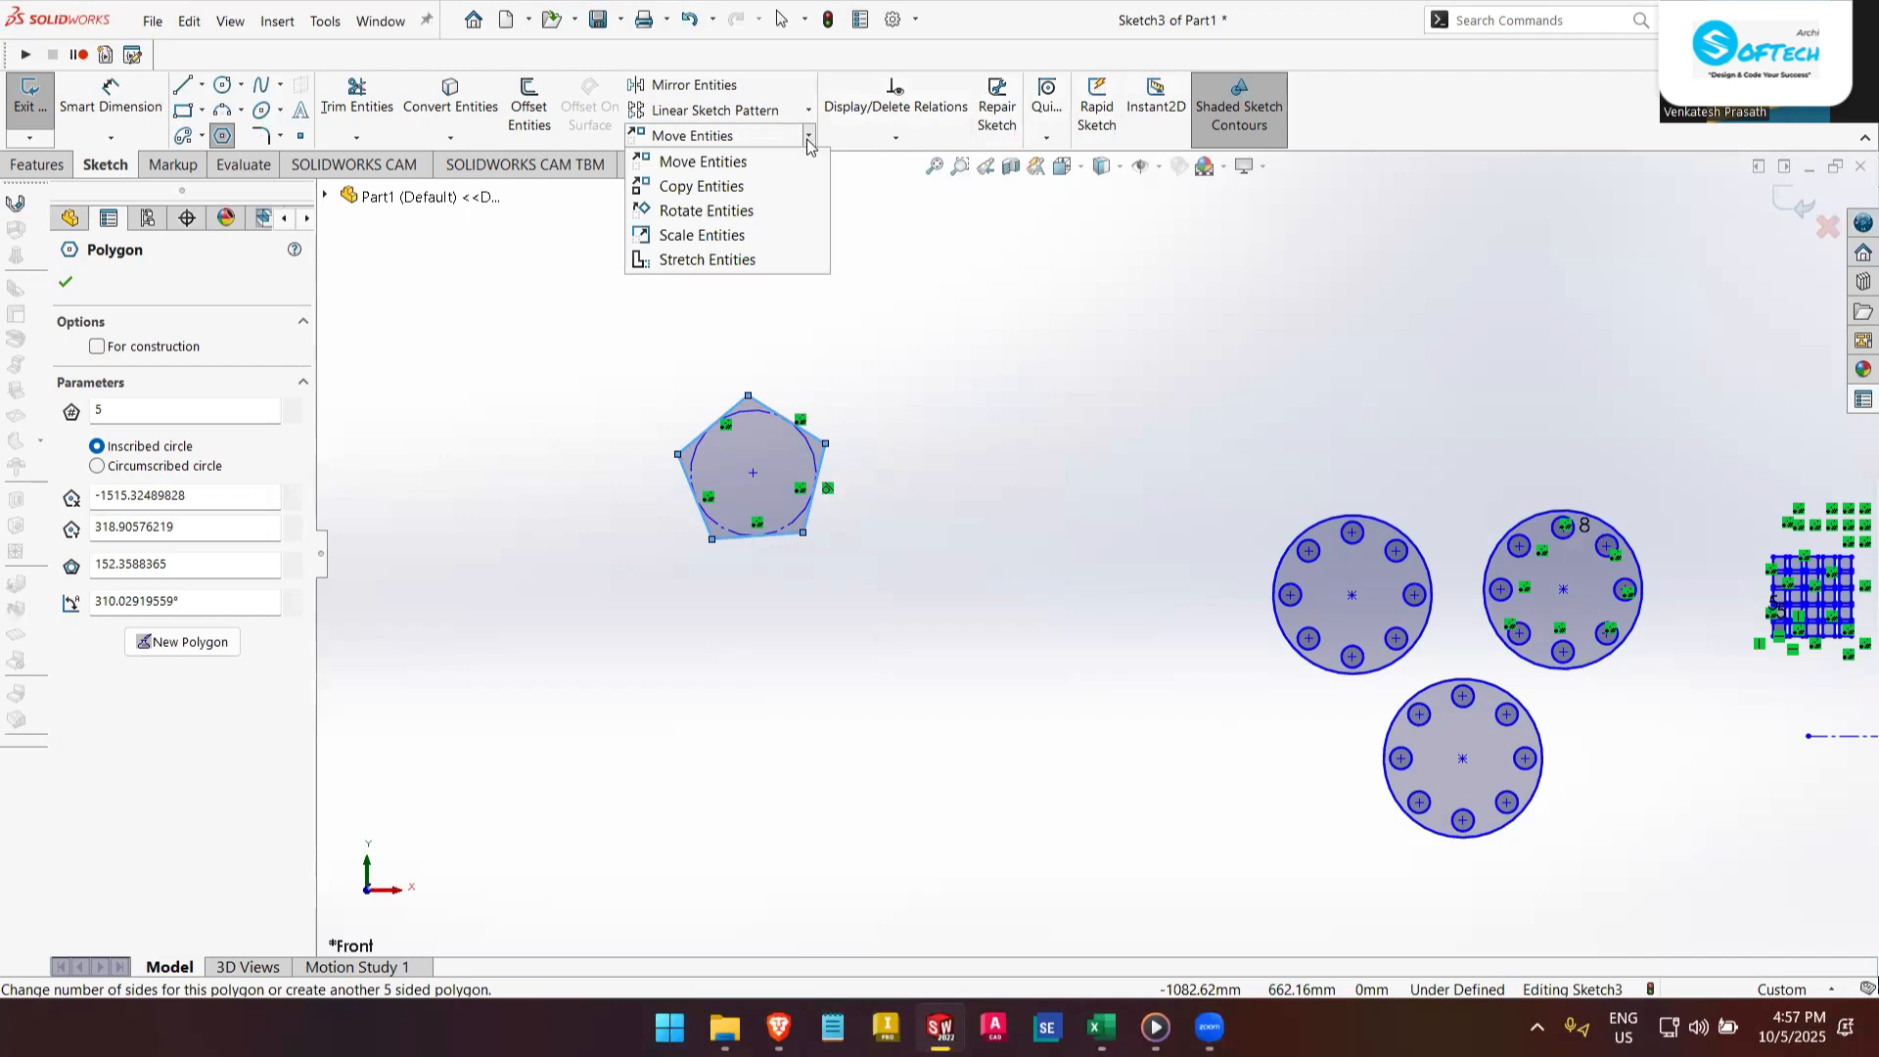
{"action": "left_click", "coordinate": [792, 210]}
{"action": "left_click", "coordinate": [886, 574]}
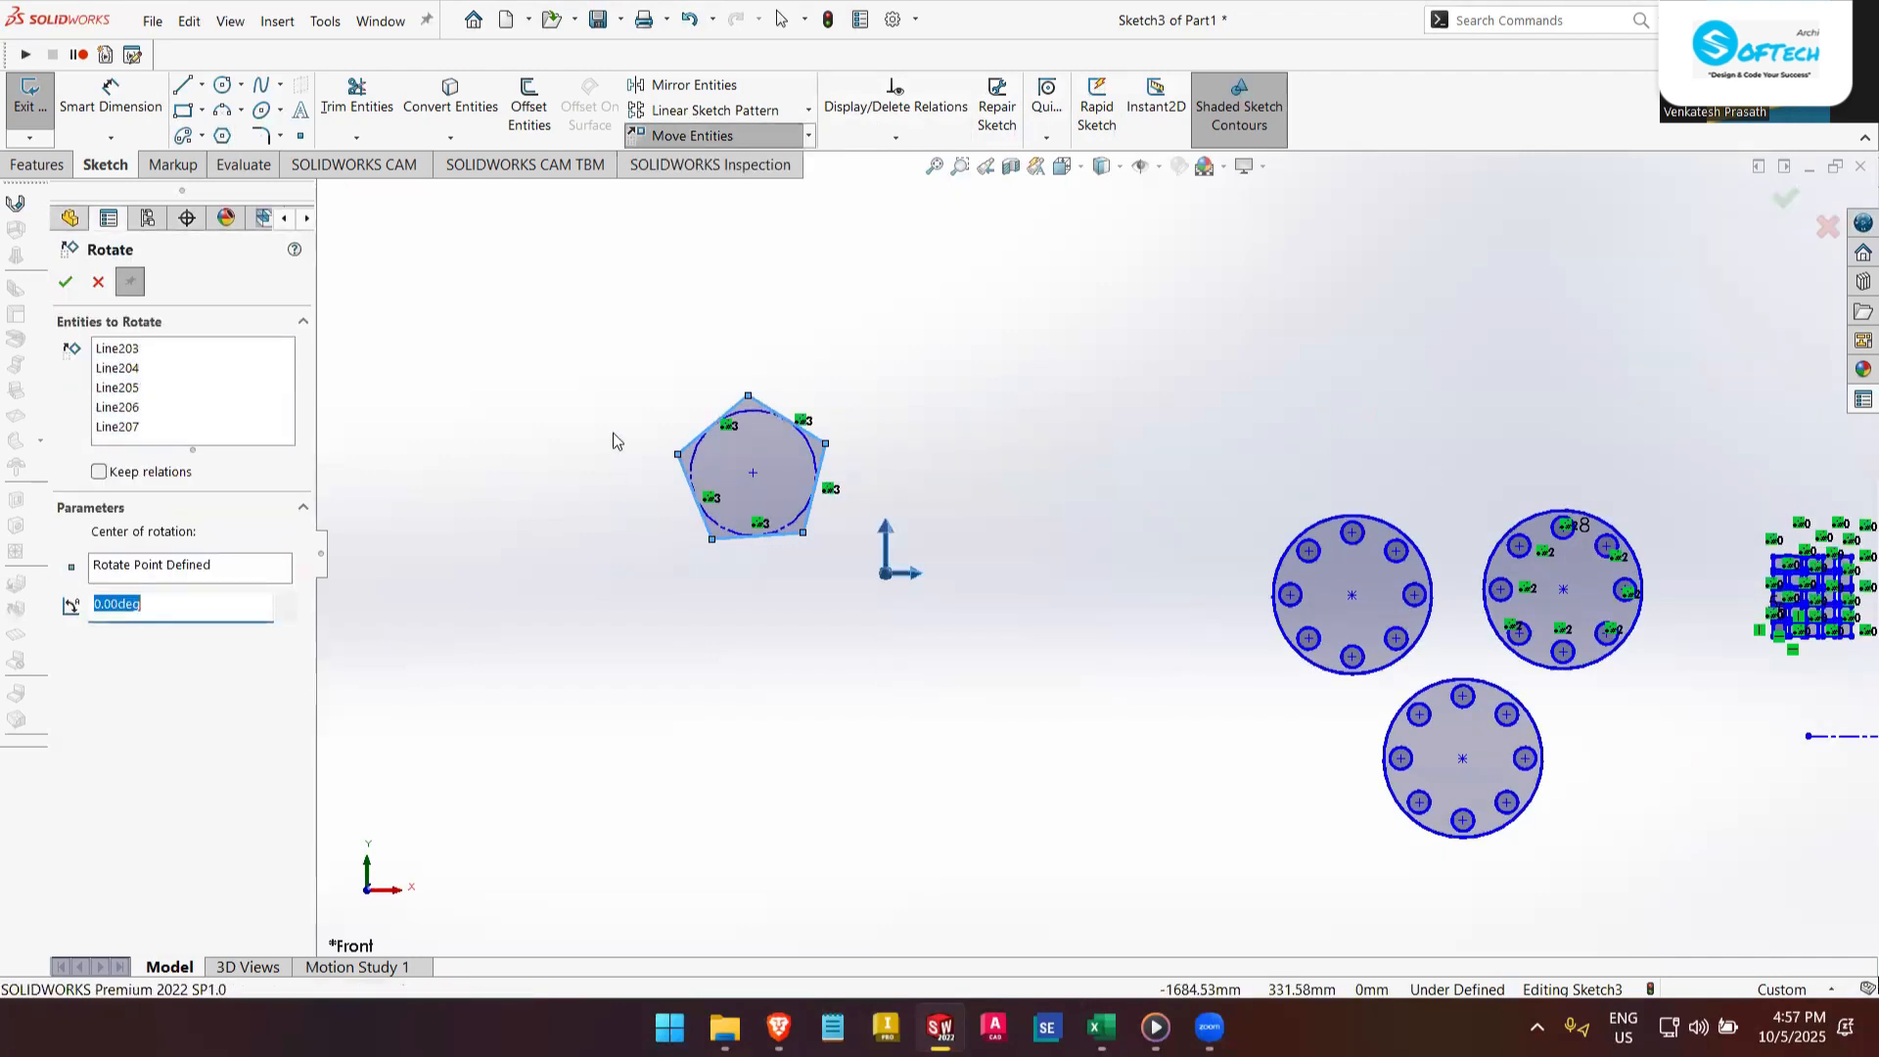
{"action": "key", "text": "Escape"}
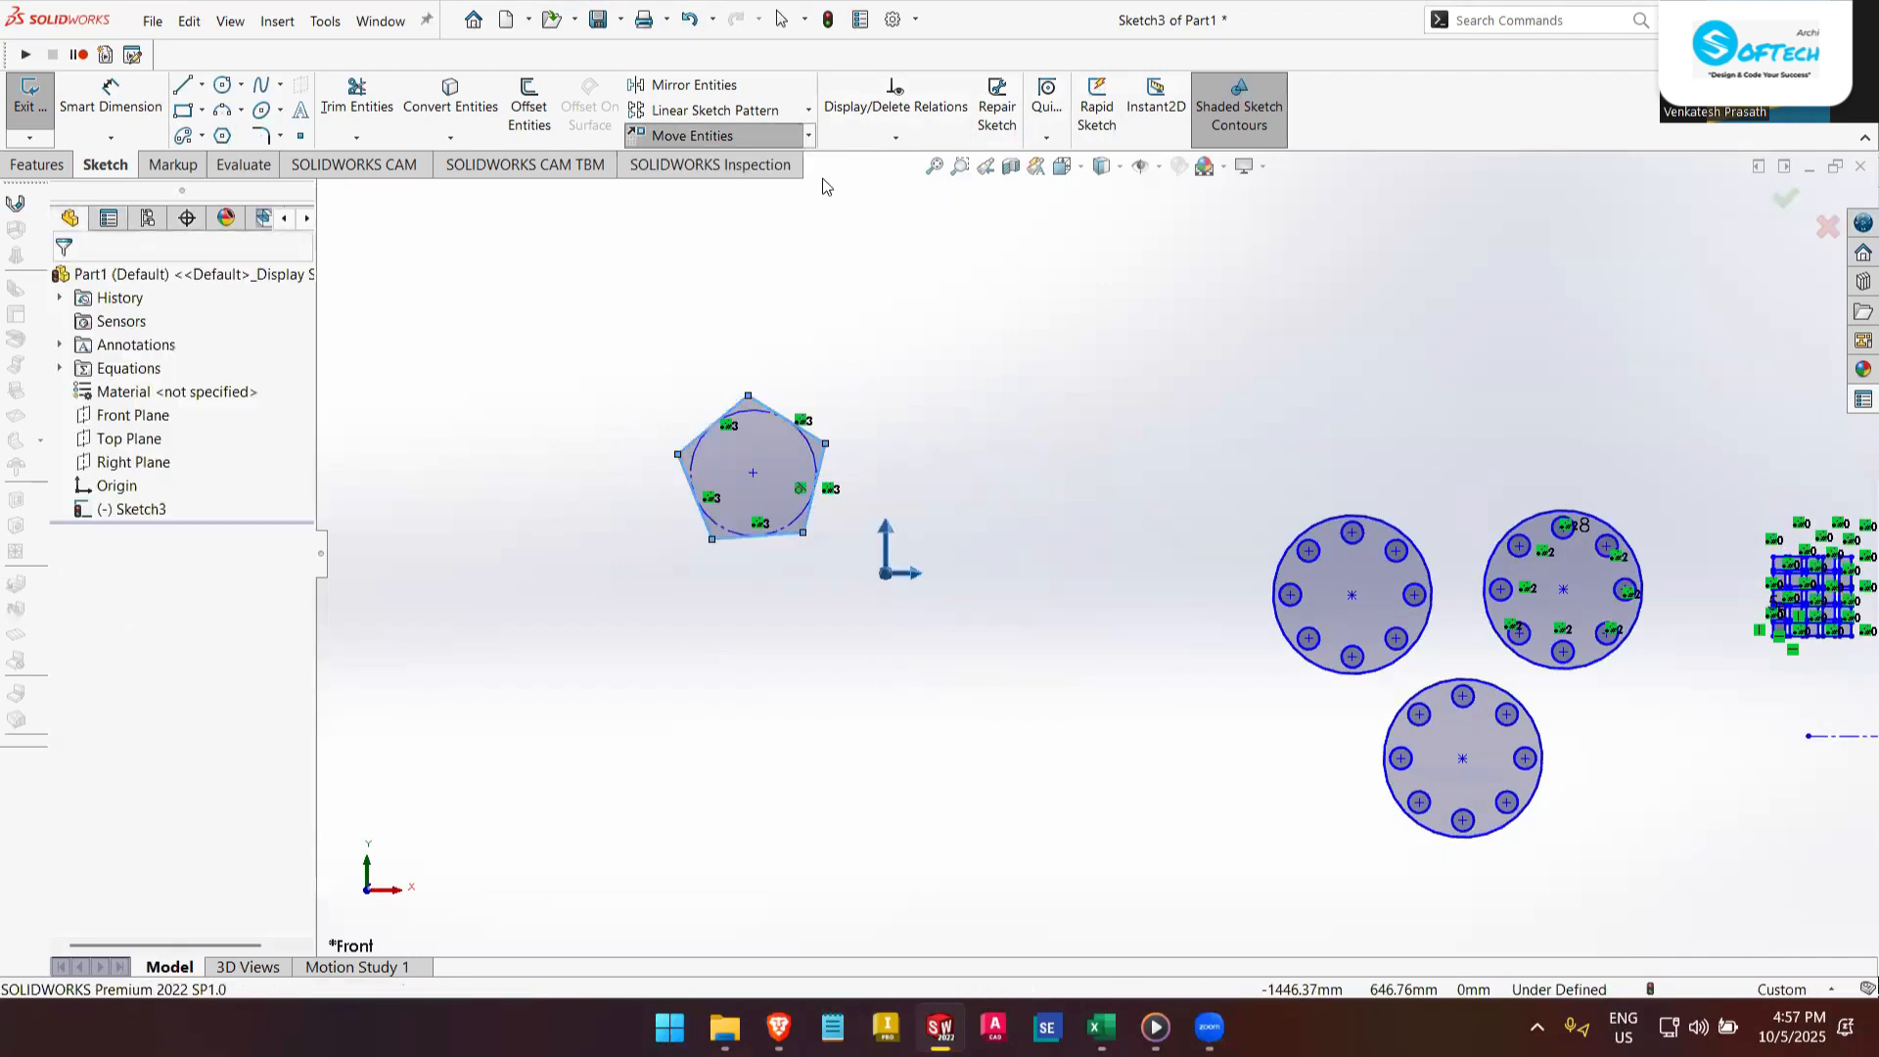
- Rotate the pentagon and its inscribed circle 45 degrees about their center, without keeping relations
{"action": "left_click", "coordinate": [811, 133]}
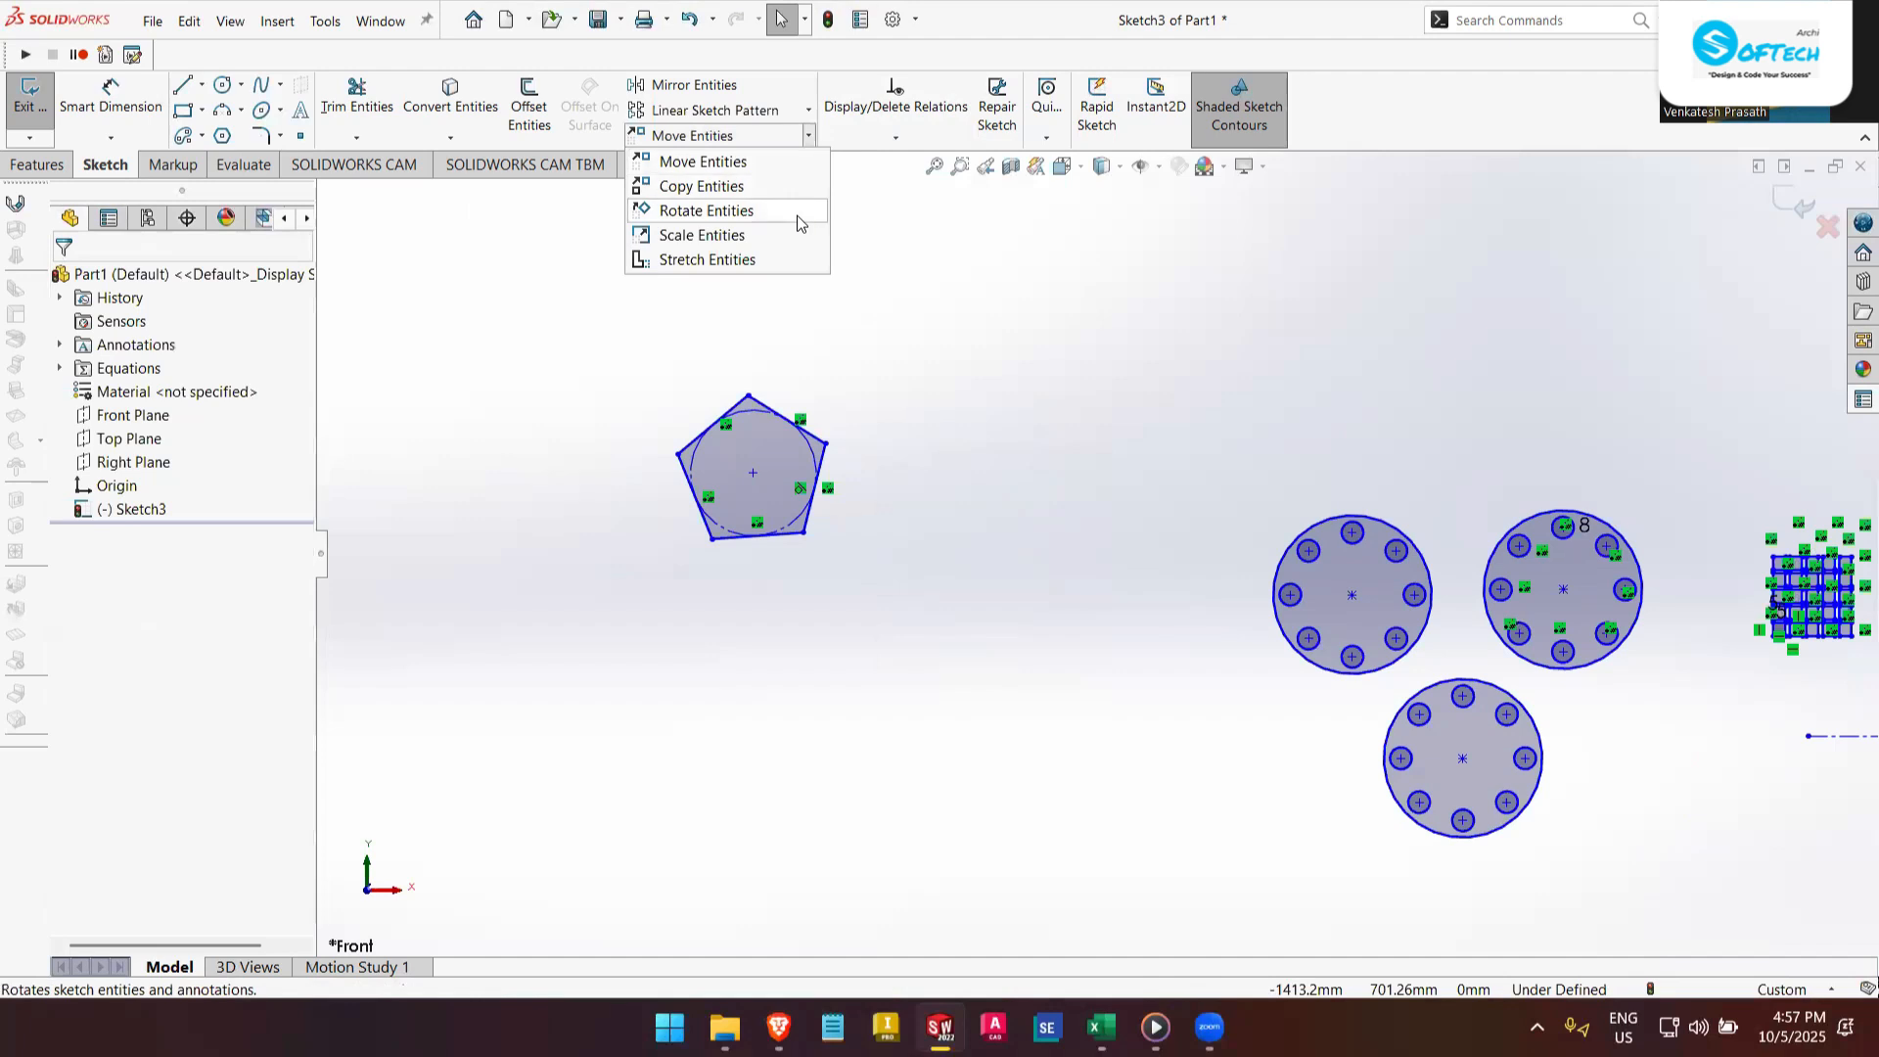
{"action": "left_click", "coordinate": [797, 211]}
{"action": "mouse_move", "coordinate": [840, 541]}
{"action": "left_mouse_down"}
{"action": "mouse_move", "coordinate": [524, 545]}
{"action": "mouse_move", "coordinate": [683, 343]}
{"action": "mouse_move", "coordinate": [960, 386]}
{"action": "mouse_move", "coordinate": [930, 381]}
{"action": "left_mouse_up"}
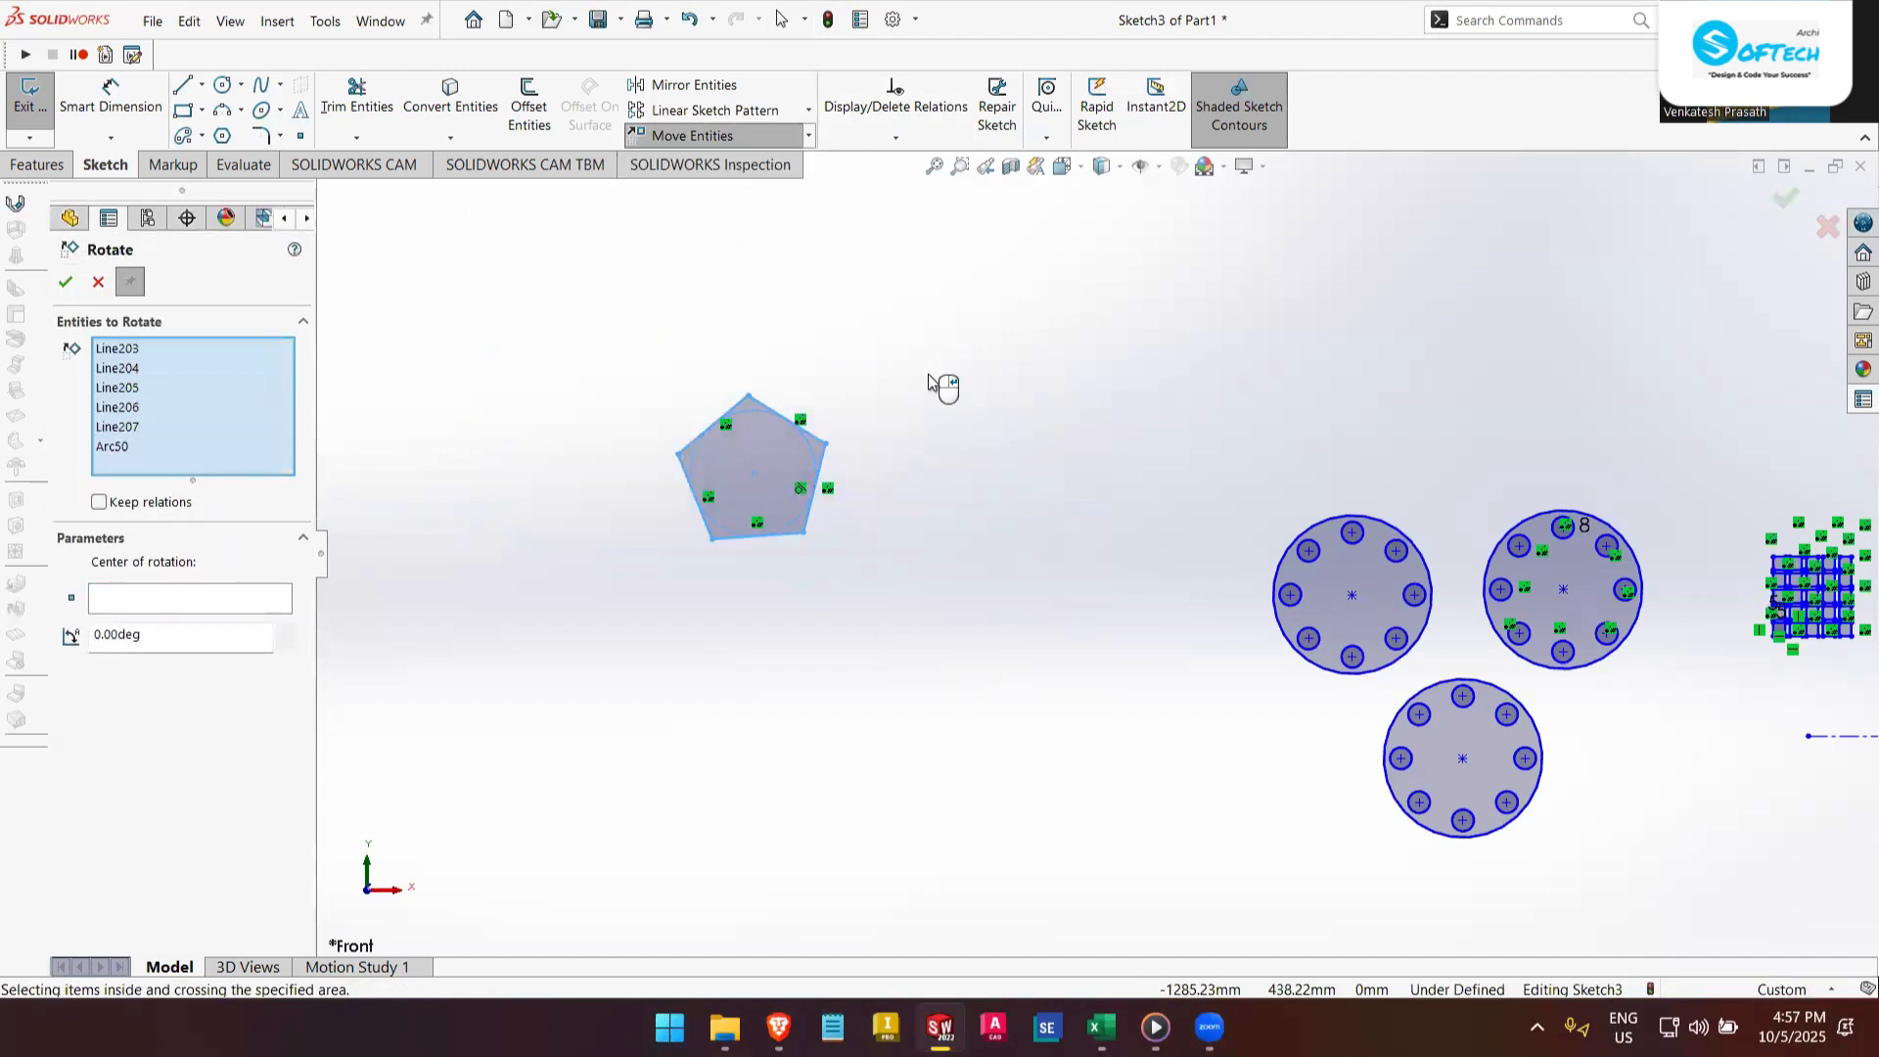
{"action": "left_click", "coordinate": [193, 597]}
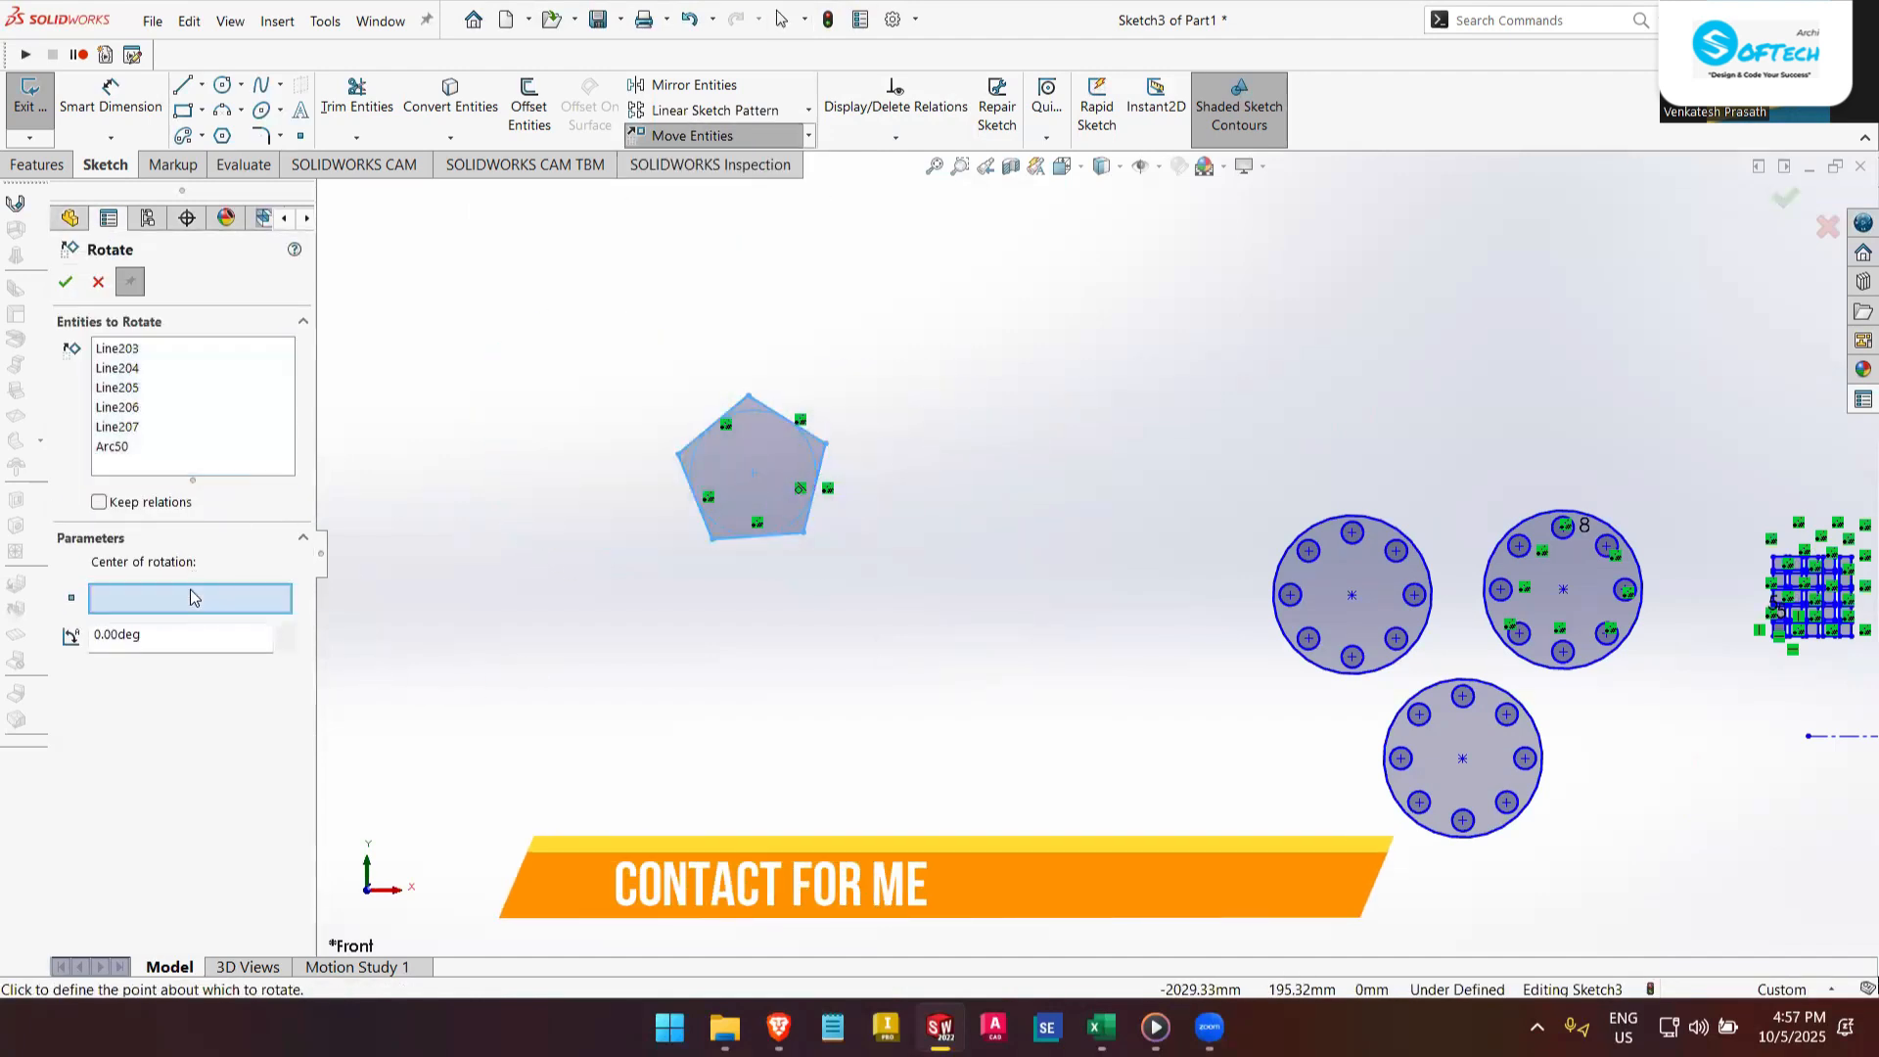
{"action": "left_click", "coordinate": [754, 474]}
{"action": "left_click_drag", "start_coordinate": [780, 474], "coordinate": [780, 401]}
{"action": "left_click", "coordinate": [811, 428]}
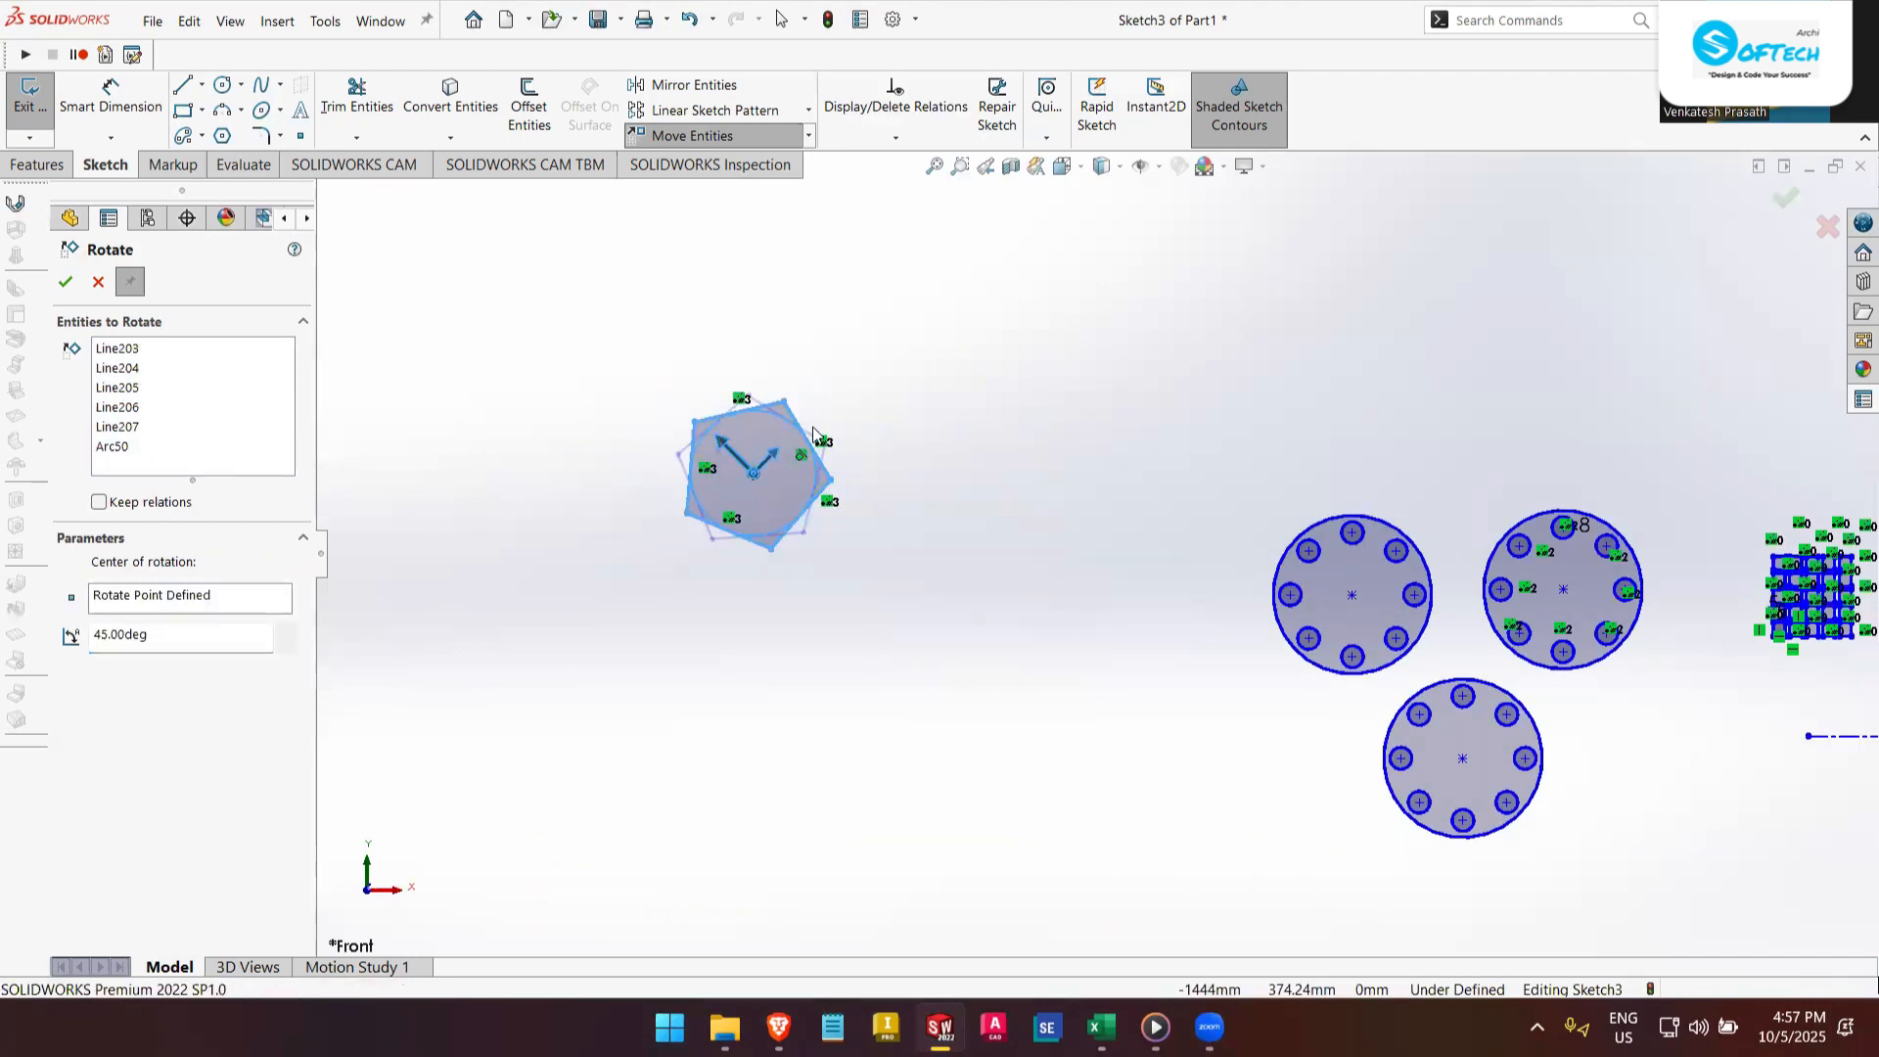
{"action": "double_click", "coordinate": [203, 640]}
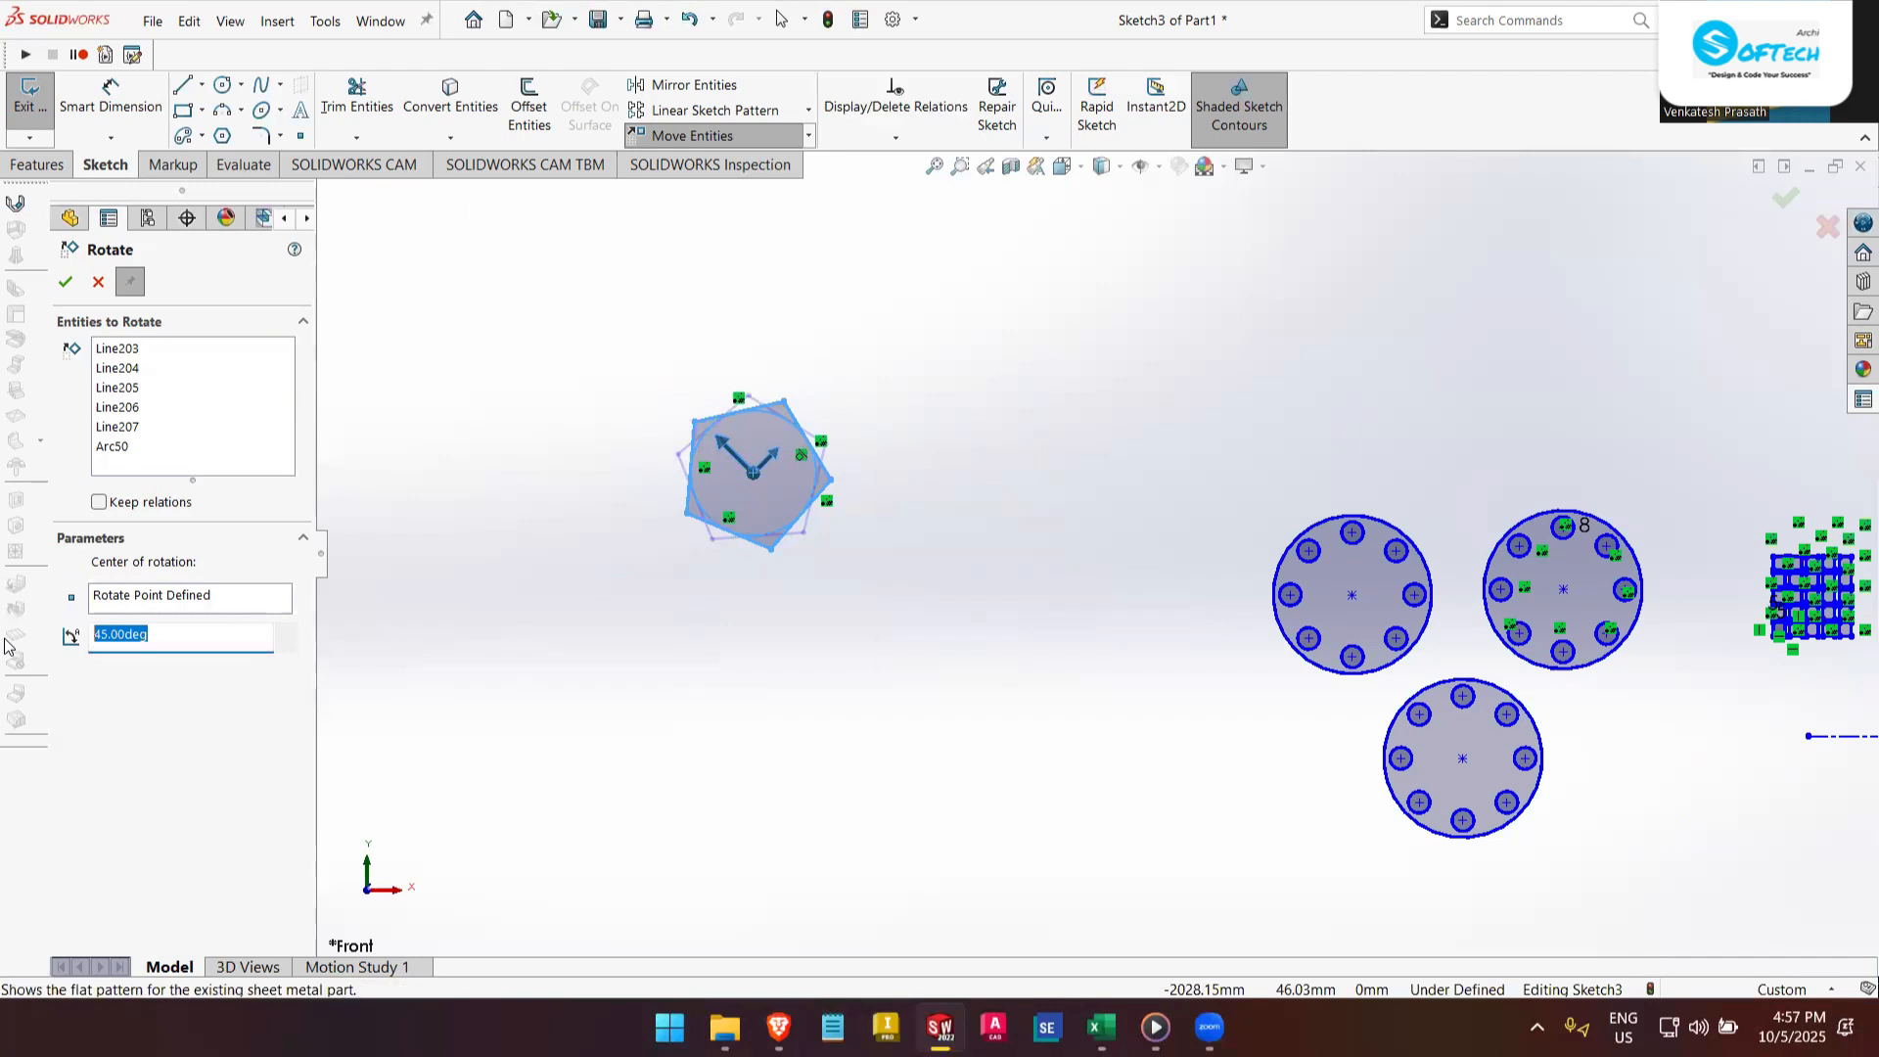
{"action": "type", "text": "45"}
{"action": "left_click", "coordinate": [65, 285]}
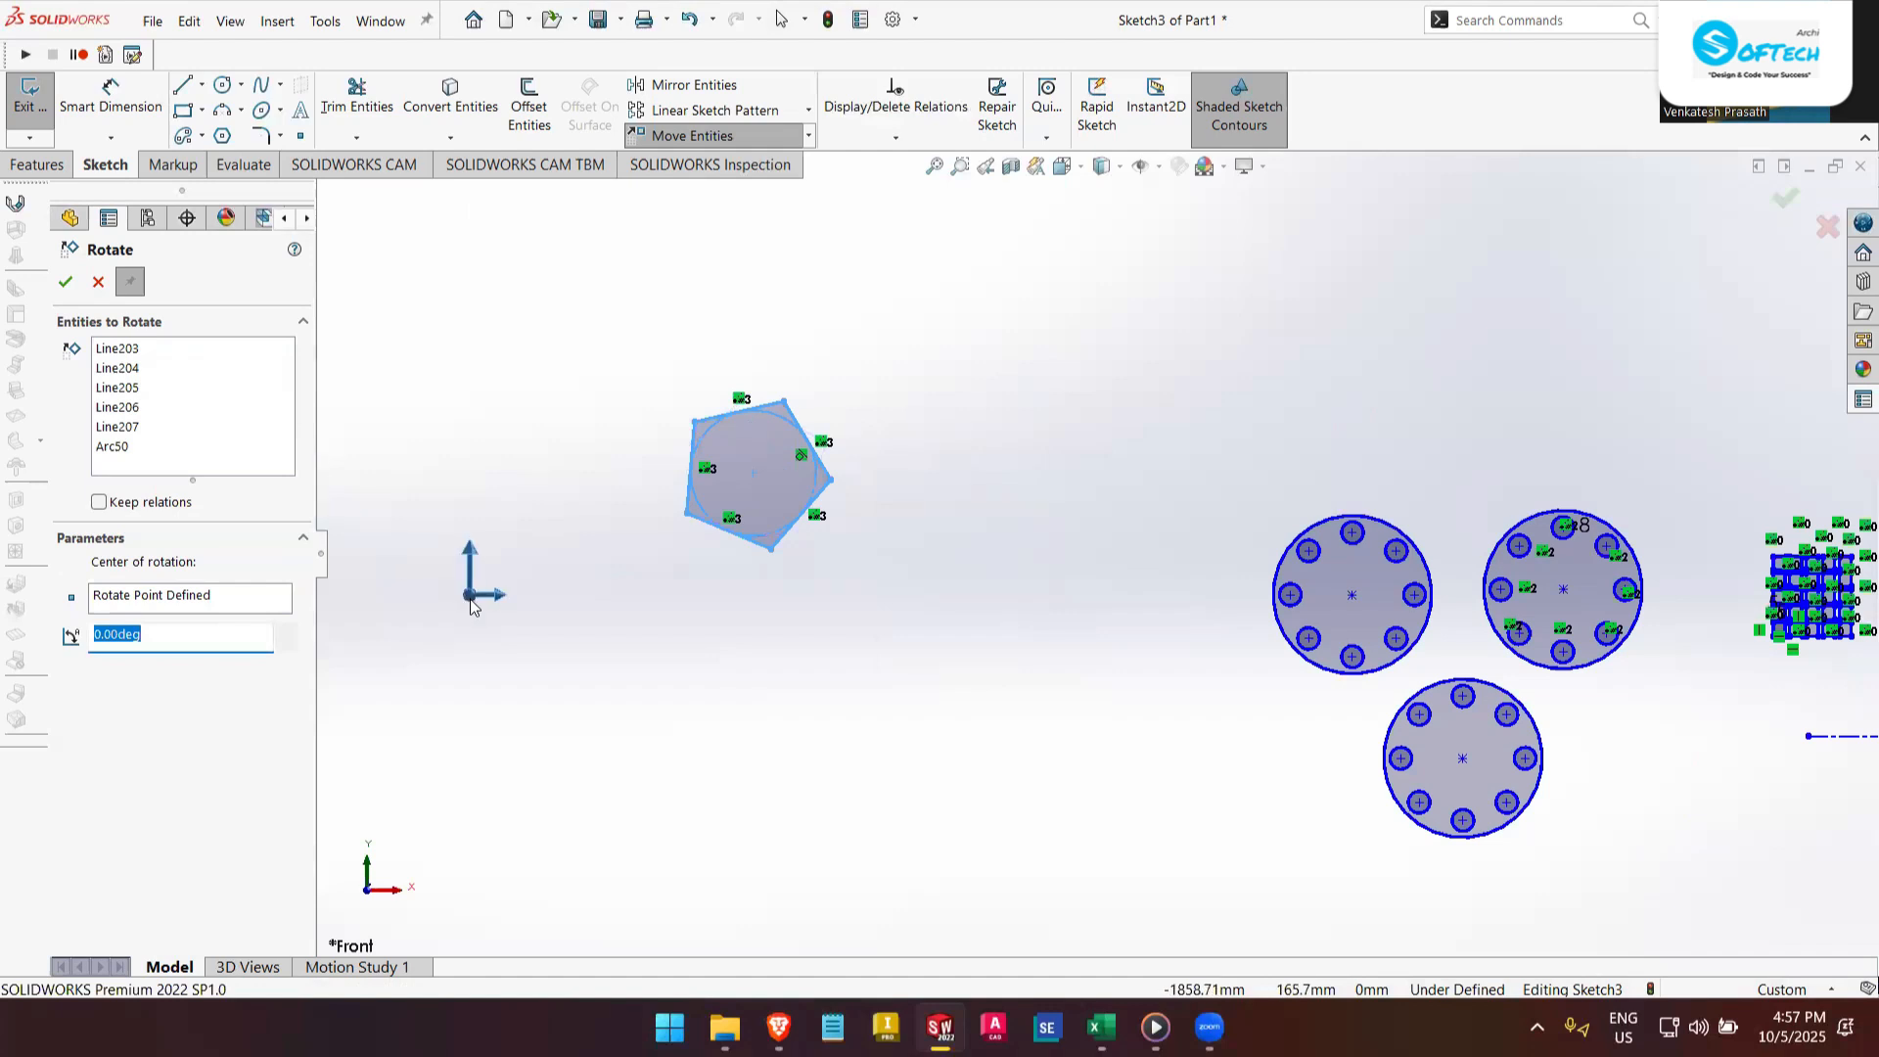
{"action": "key", "text": "Escape"}
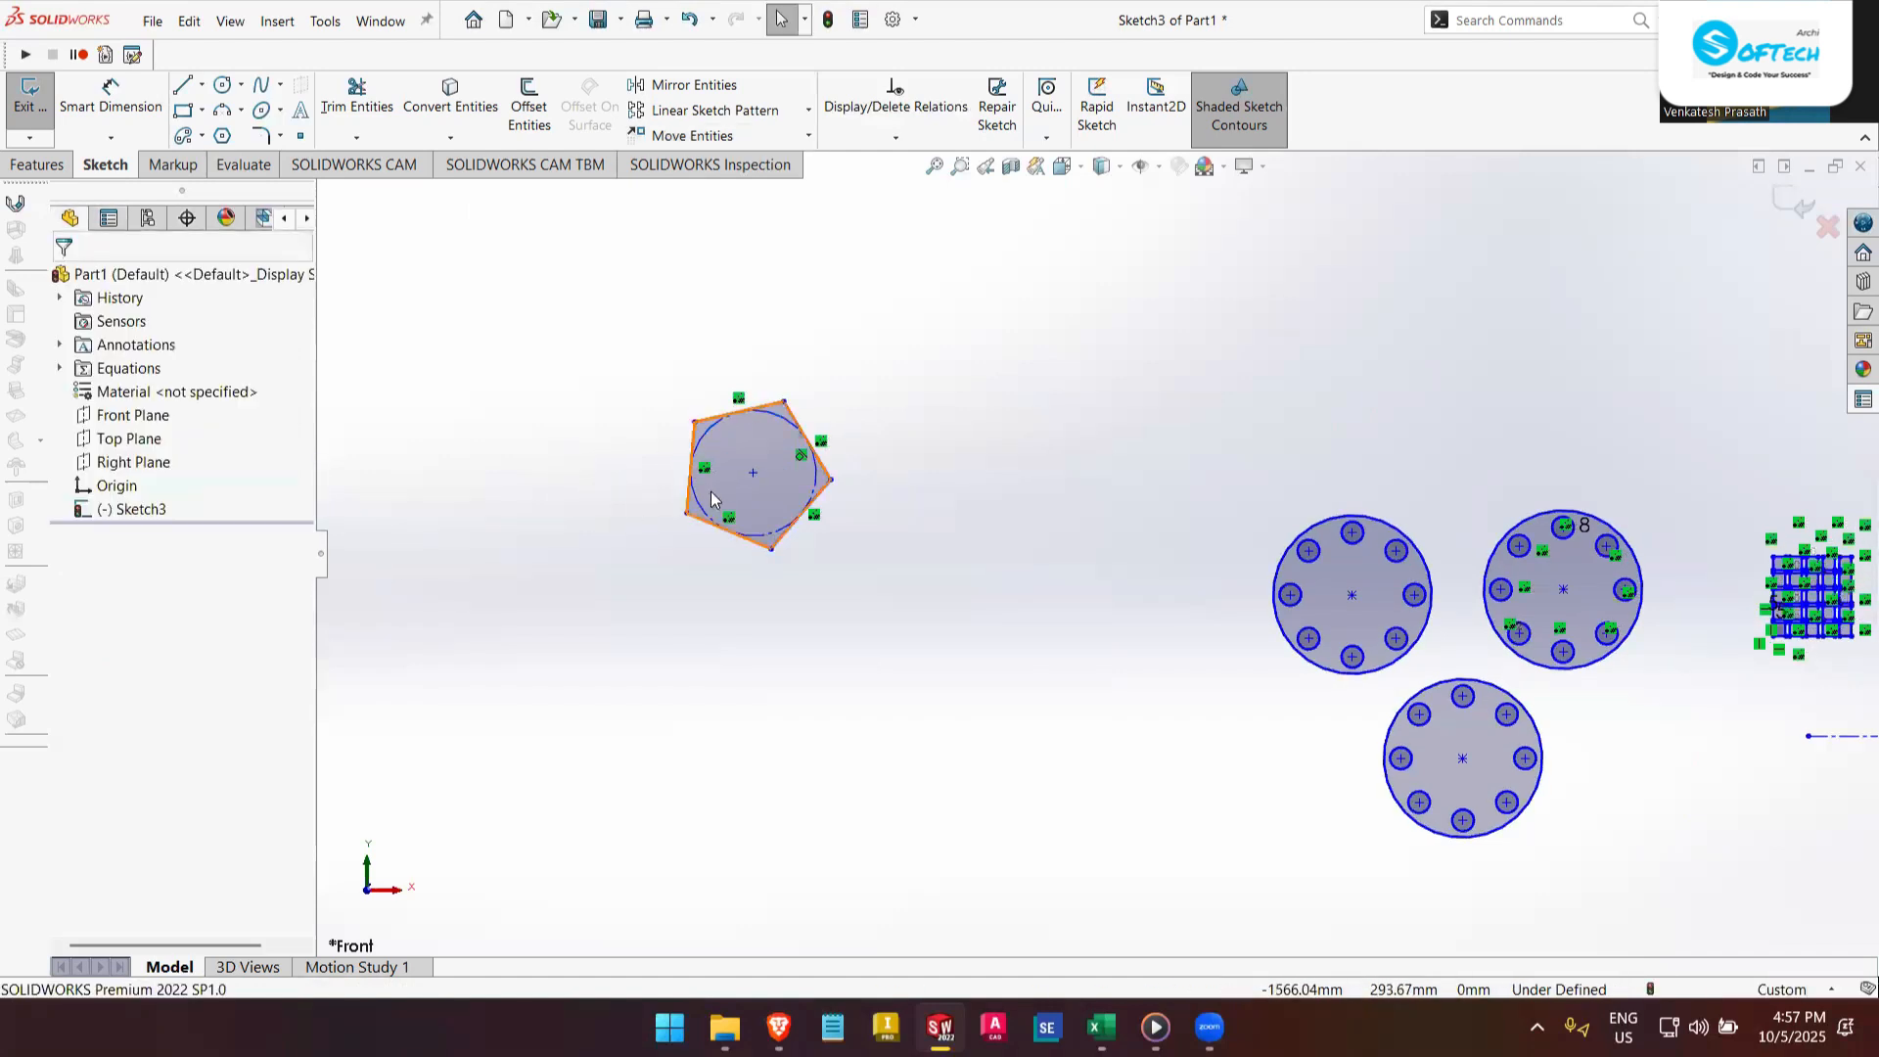
- Scale the pentagon and its inscribed circle by a factor of 0.5 about their center, without making a copy
{"action": "left_click", "coordinate": [808, 136]}
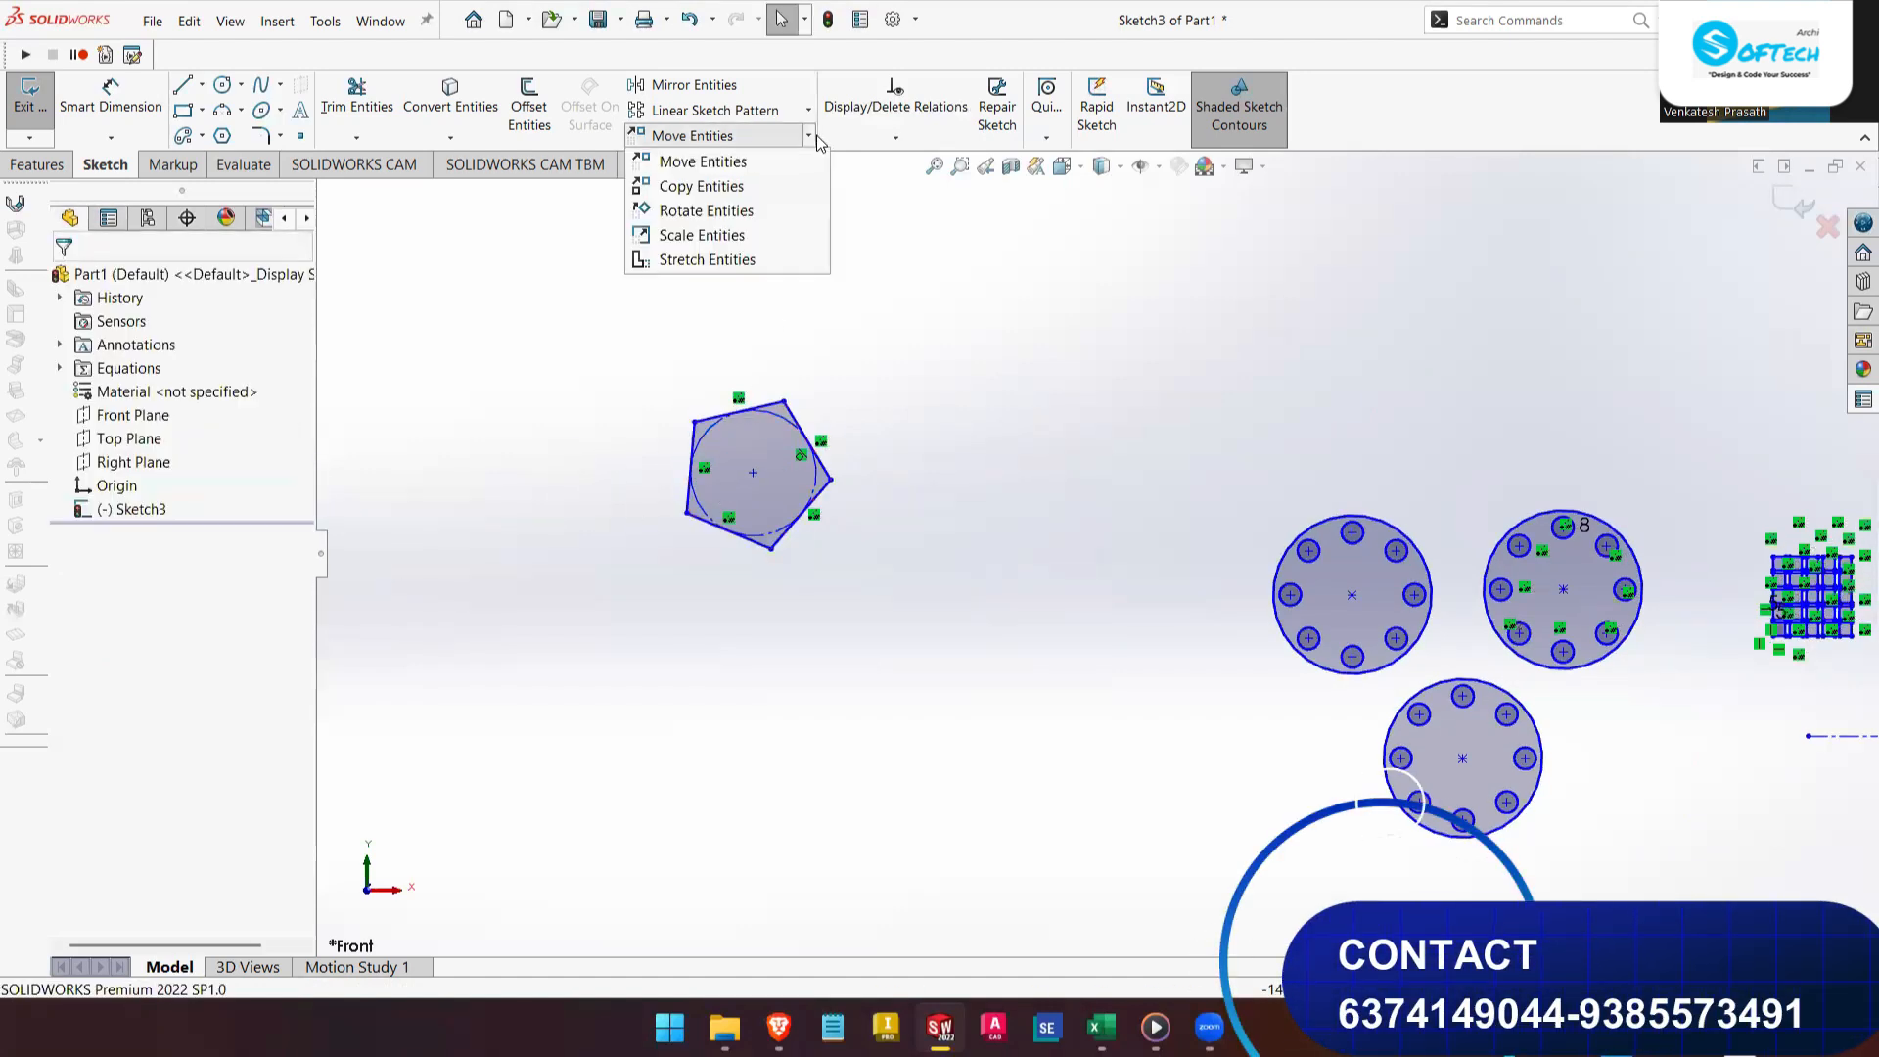
{"action": "left_click", "coordinate": [795, 237]}
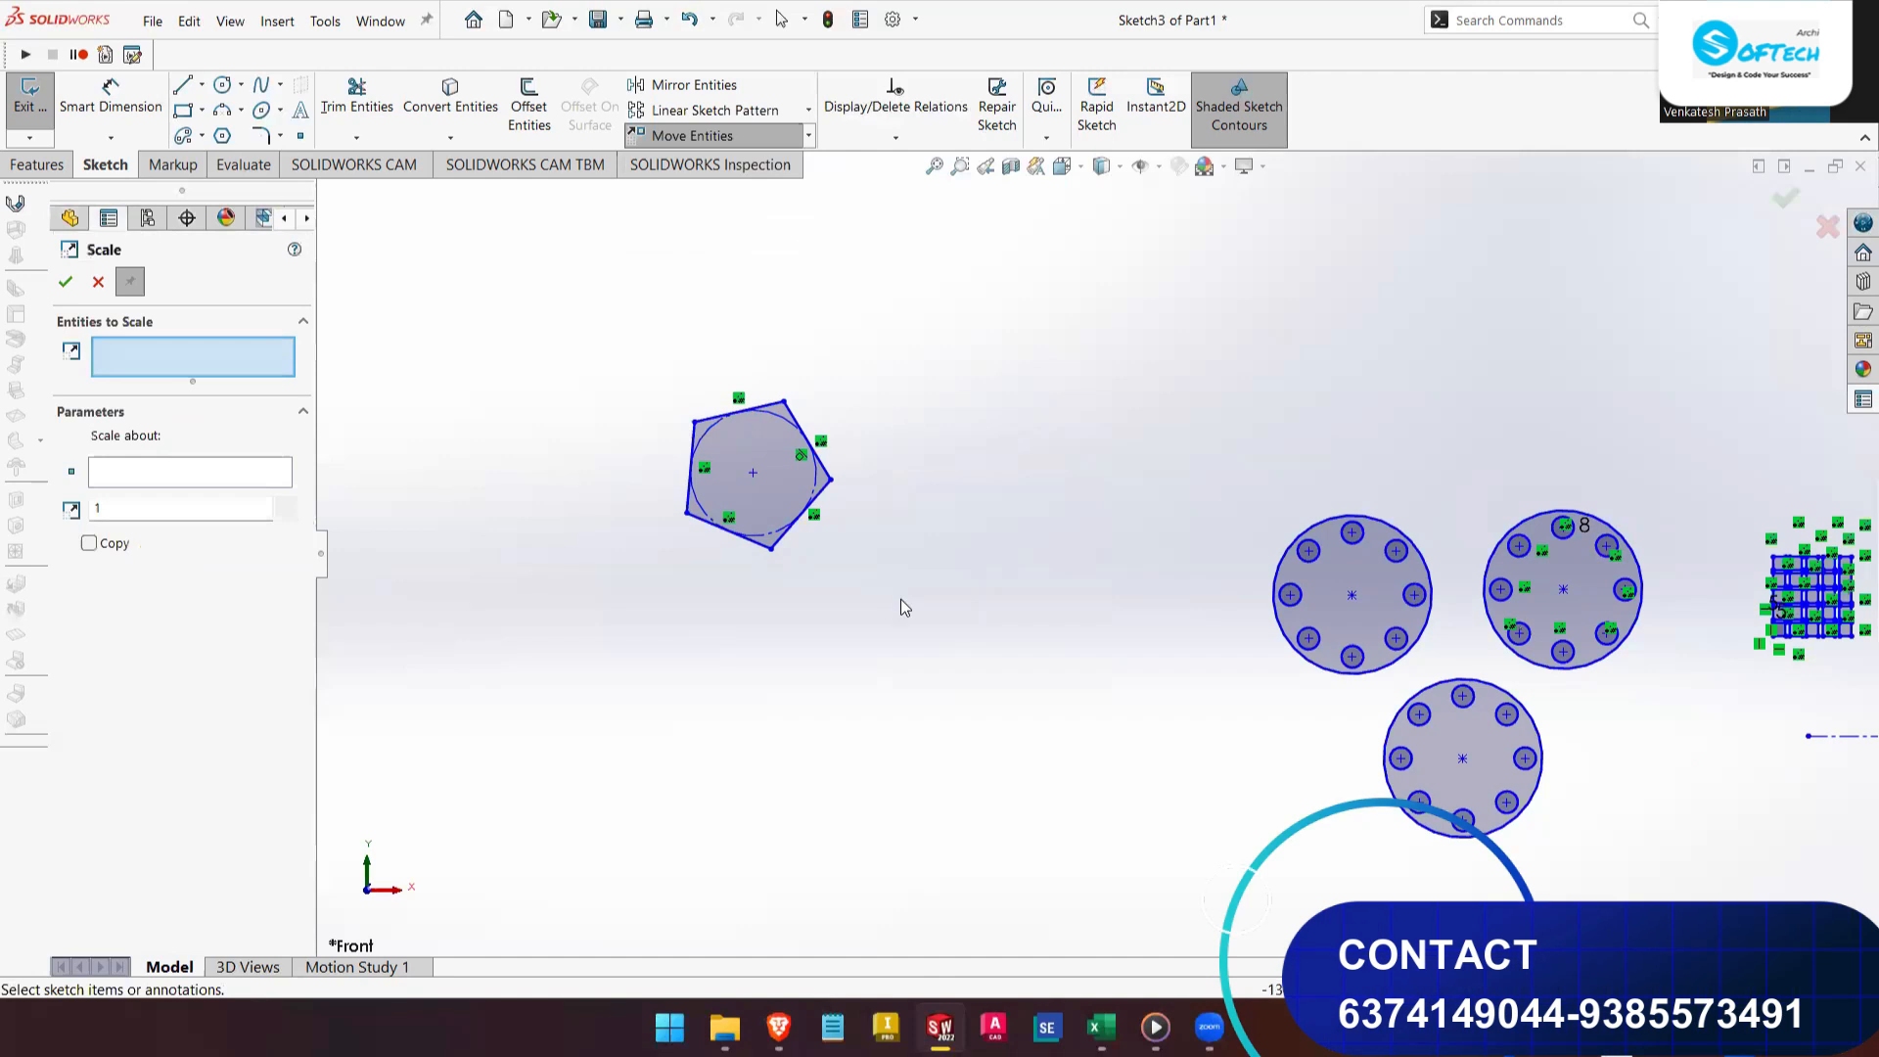
{"action": "mouse_move", "coordinate": [887, 592]}
{"action": "left_mouse_down"}
{"action": "mouse_move", "coordinate": [649, 592]}
{"action": "mouse_move", "coordinate": [911, 322]}
{"action": "left_mouse_up"}
{"action": "left_click", "coordinate": [200, 577]}
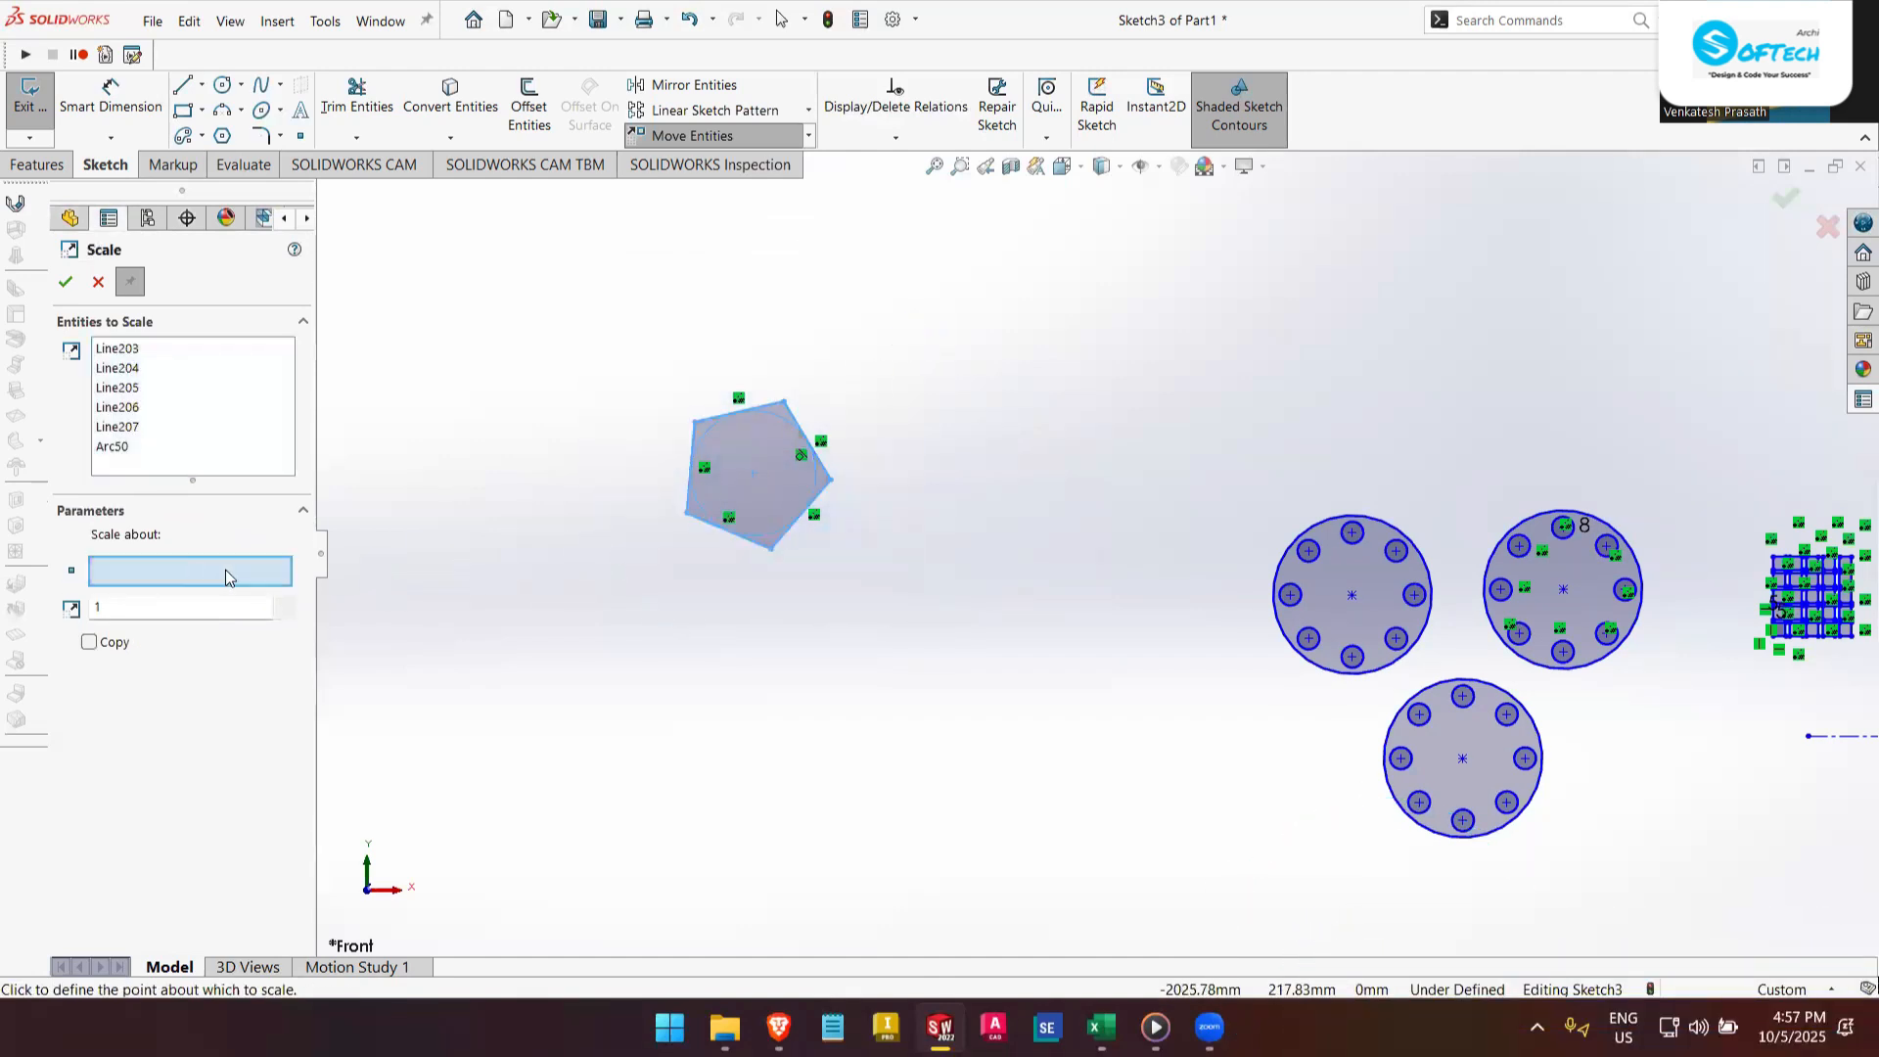
{"action": "left_click", "coordinate": [754, 479]}
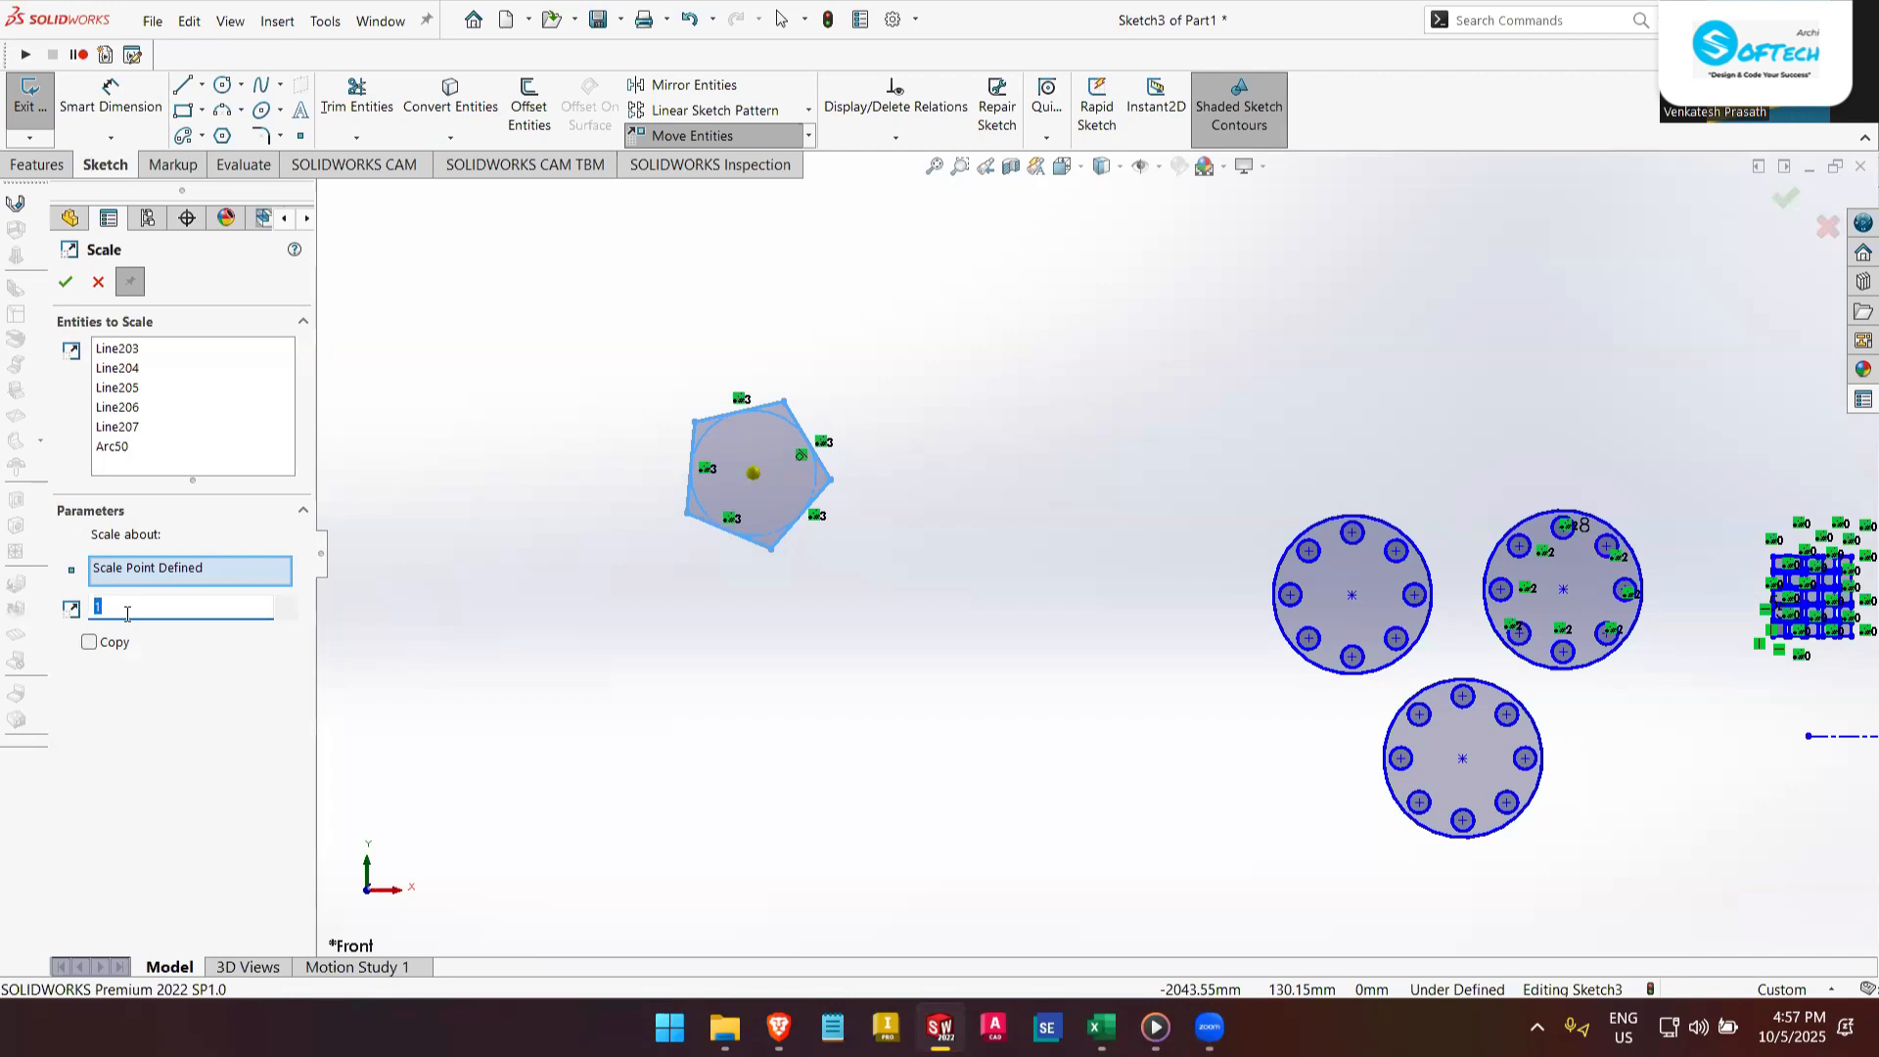
{"action": "type", "text": "0.5"}
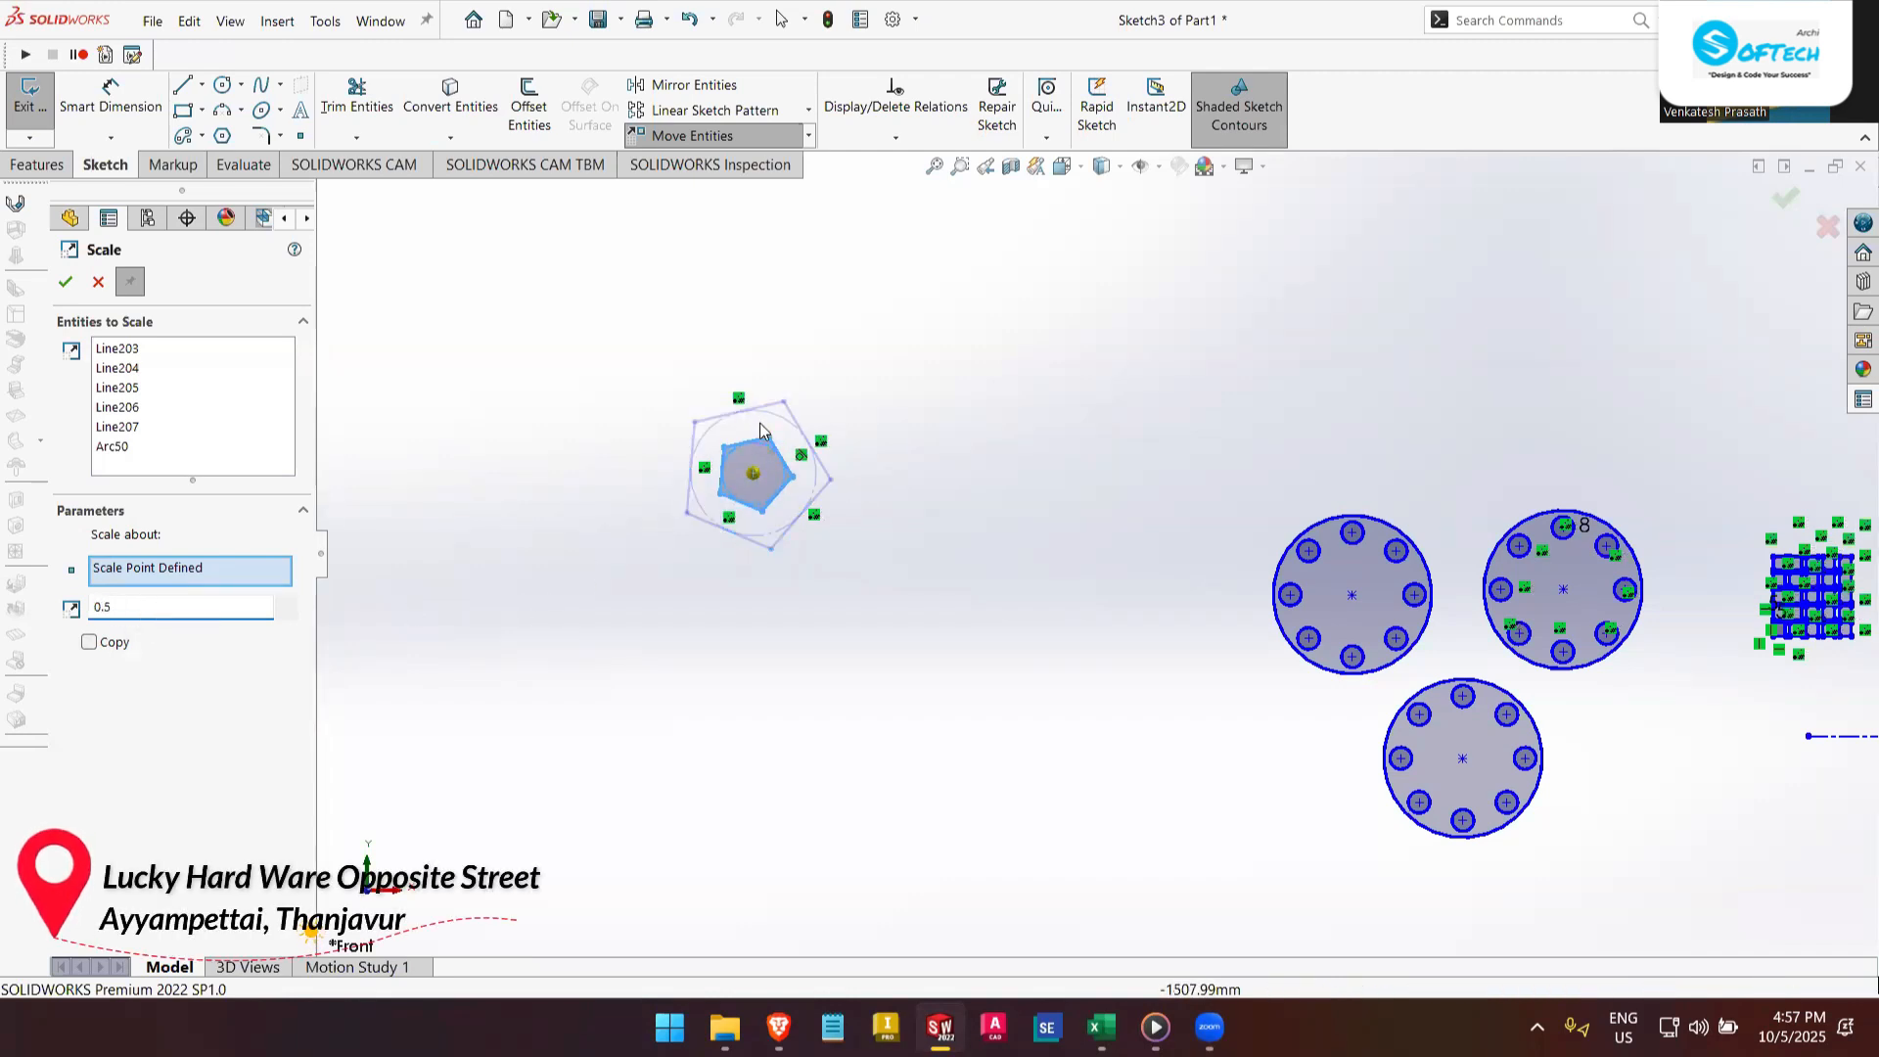
{"action": "left_click", "coordinate": [66, 282]}
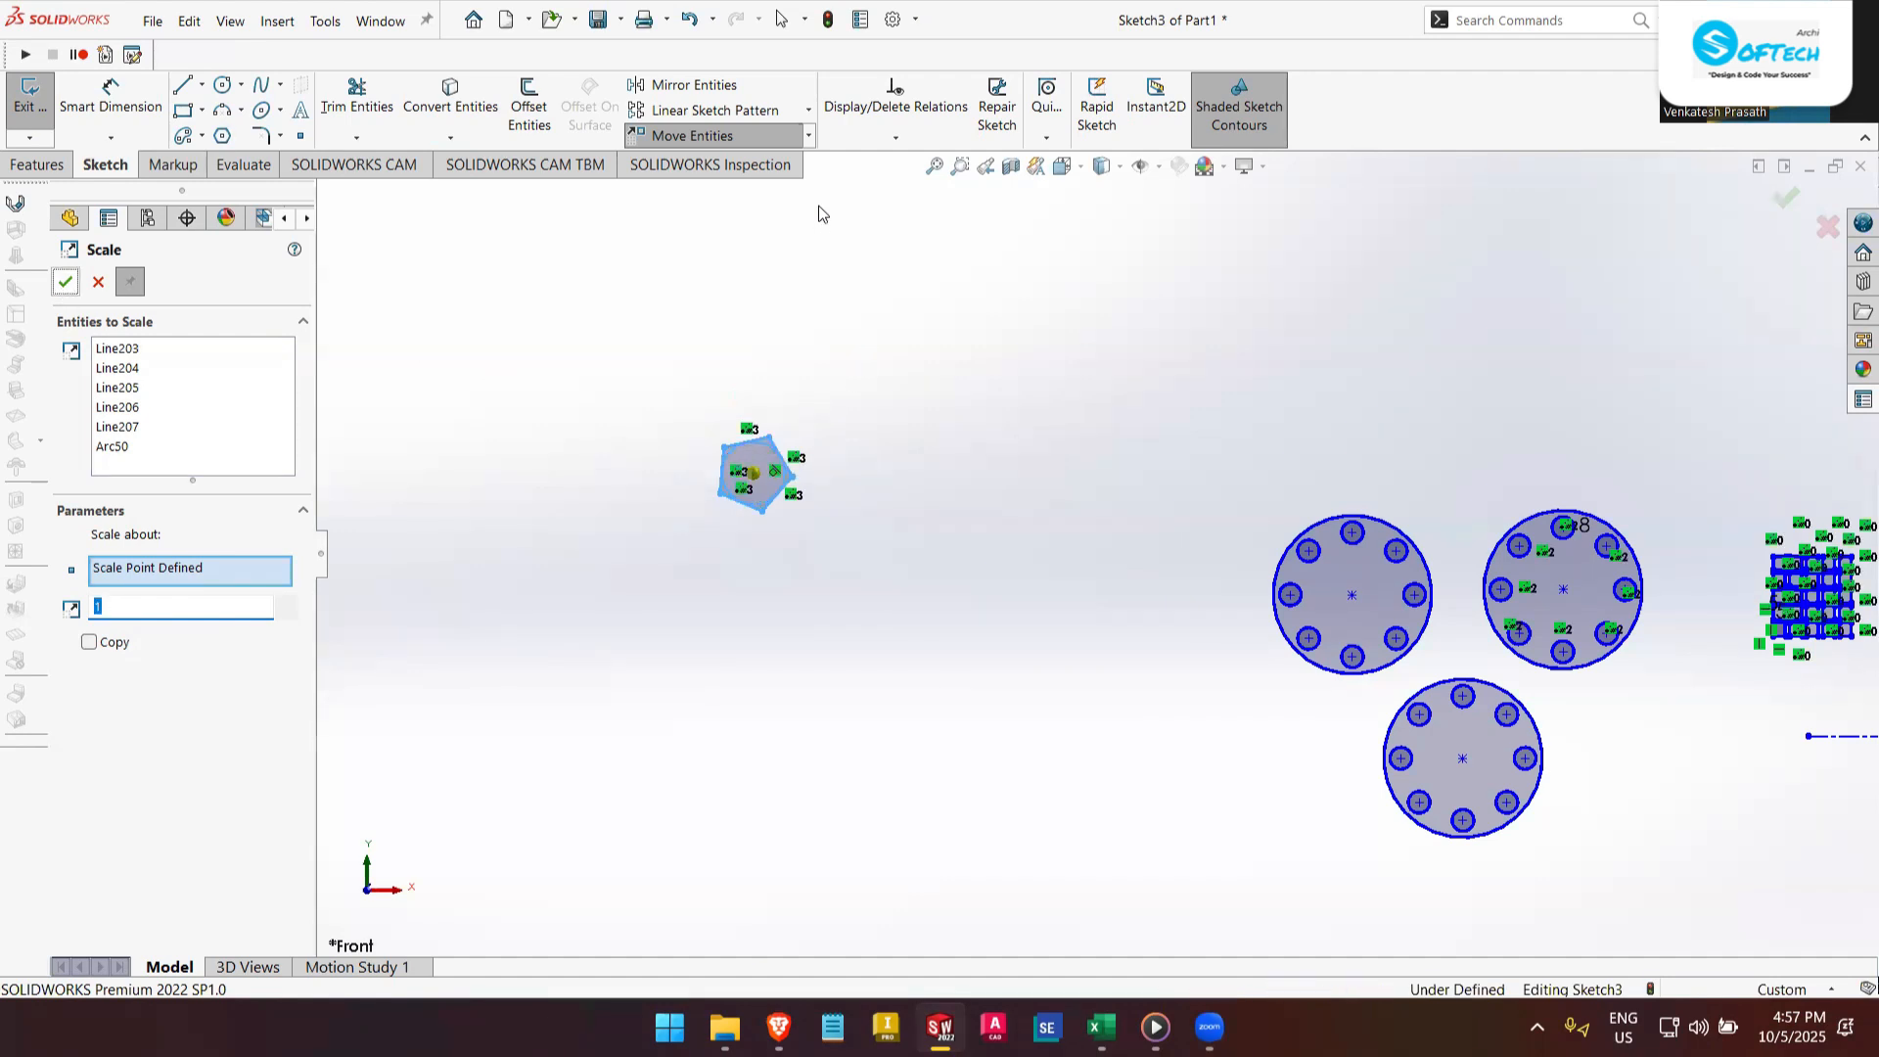
{"action": "key", "text": "Escape"}
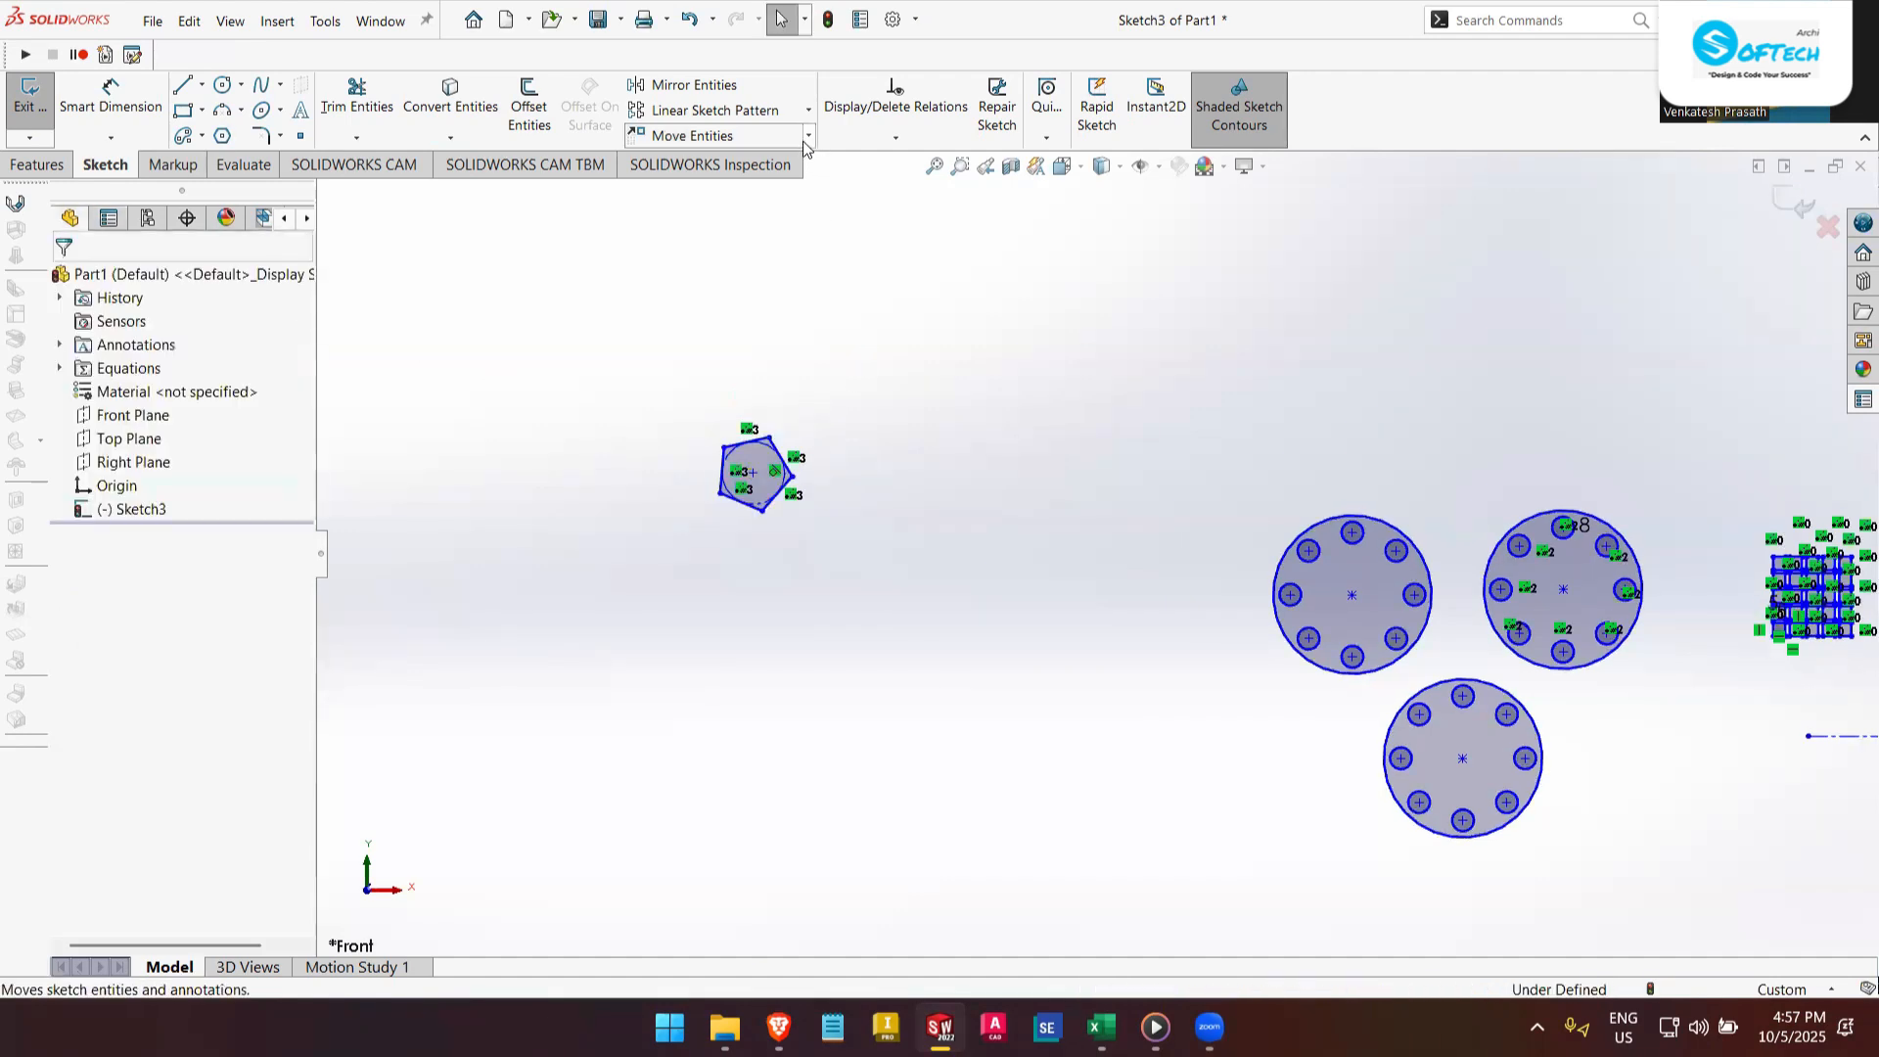
- Try to stretch the pentagon and its inscribed circle with the From/To option, using the pentagon's lowest vertex as base point
{"action": "left_click", "coordinate": [804, 139]}
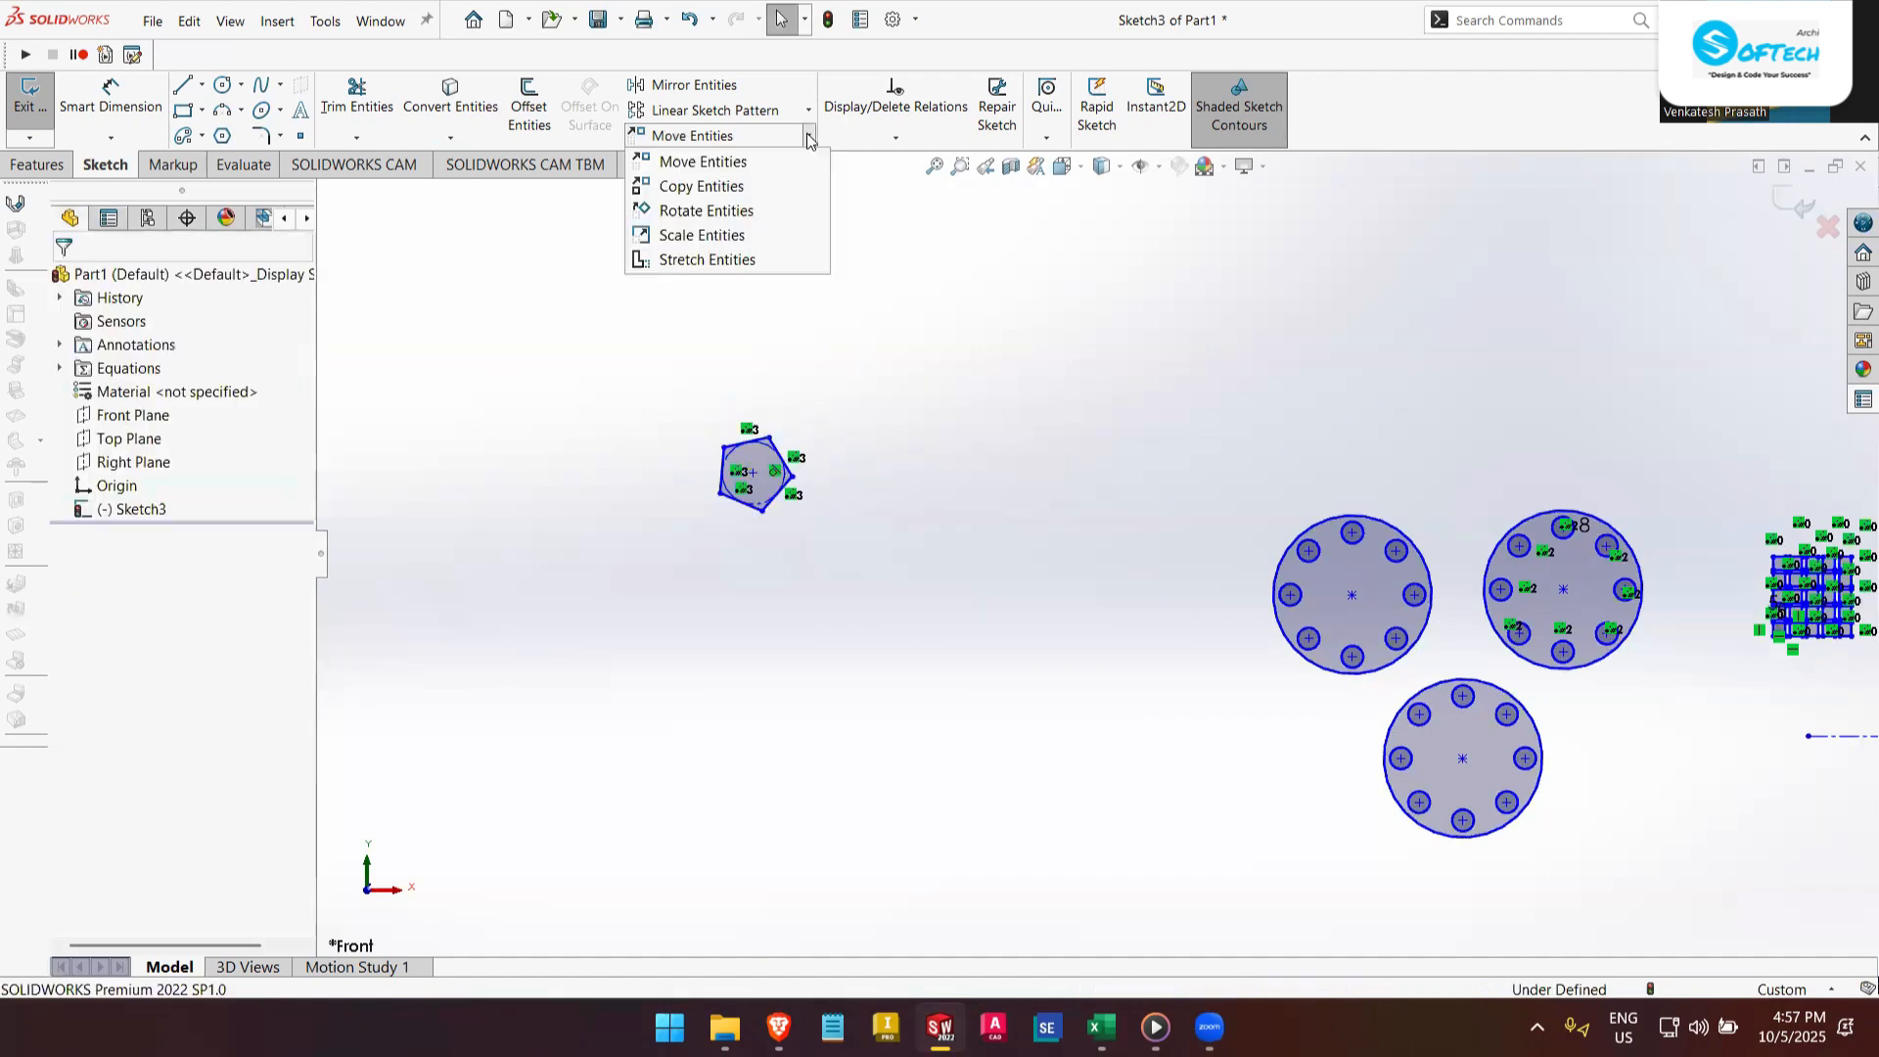
{"action": "left_click", "coordinate": [801, 262]}
{"action": "mouse_move", "coordinate": [797, 541]}
{"action": "left_mouse_down"}
{"action": "mouse_move", "coordinate": [839, 344]}
{"action": "mouse_move", "coordinate": [854, 442]}
{"action": "mouse_move", "coordinate": [782, 558]}
{"action": "left_mouse_up"}
{"action": "left_click", "coordinate": [253, 615]}
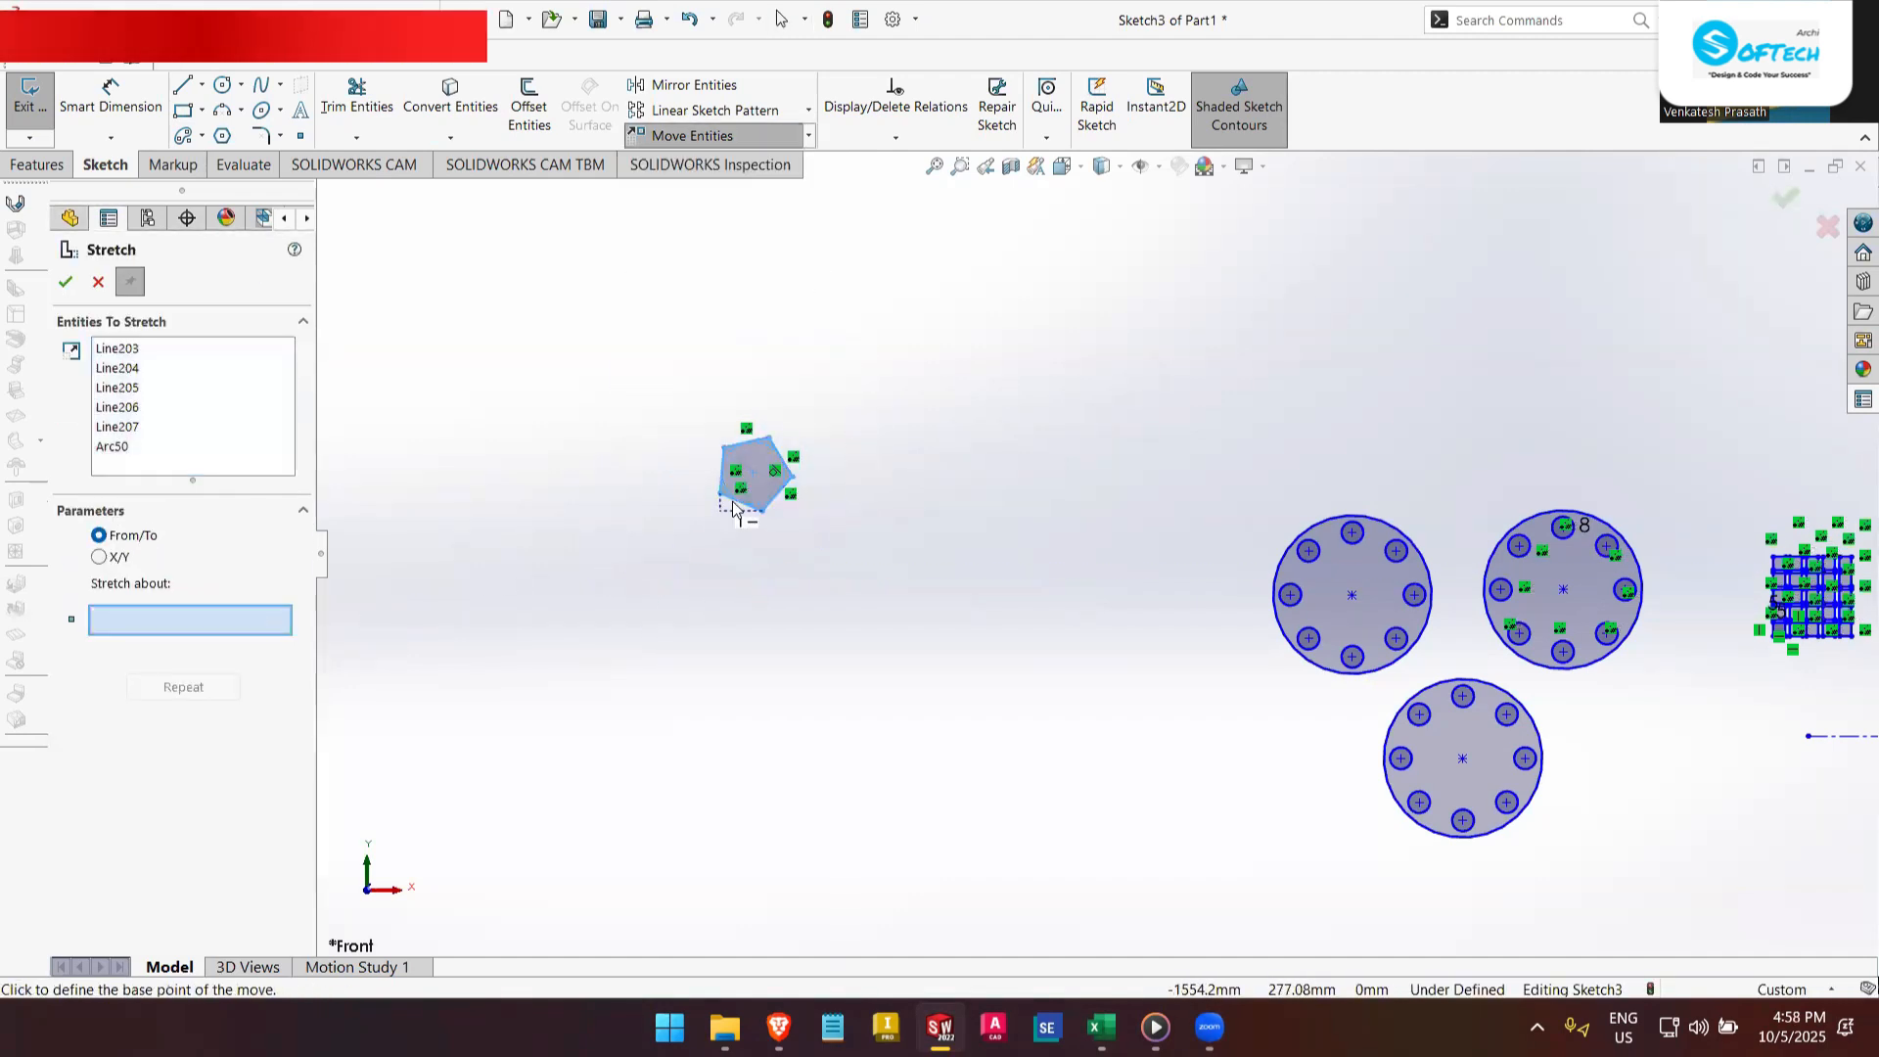
{"action": "left_click", "coordinate": [762, 511]}
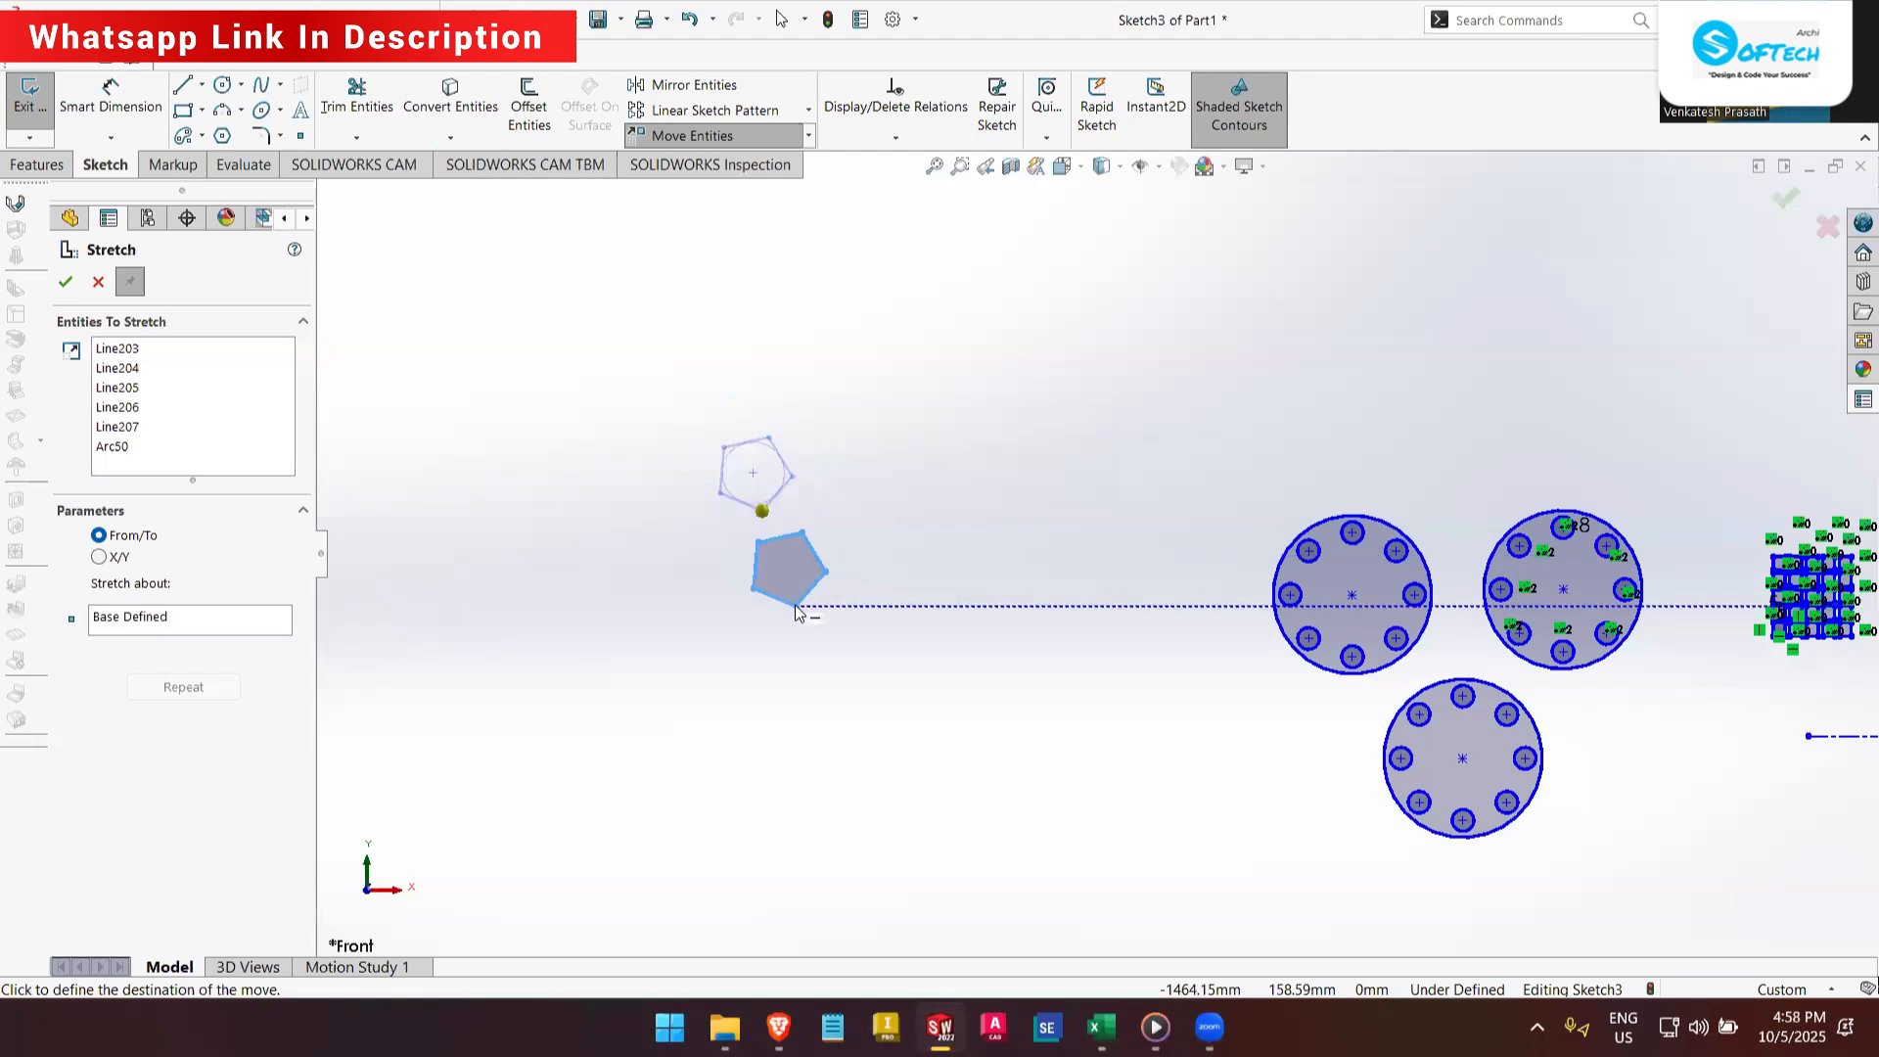
{"action": "key", "text": "Escape"}
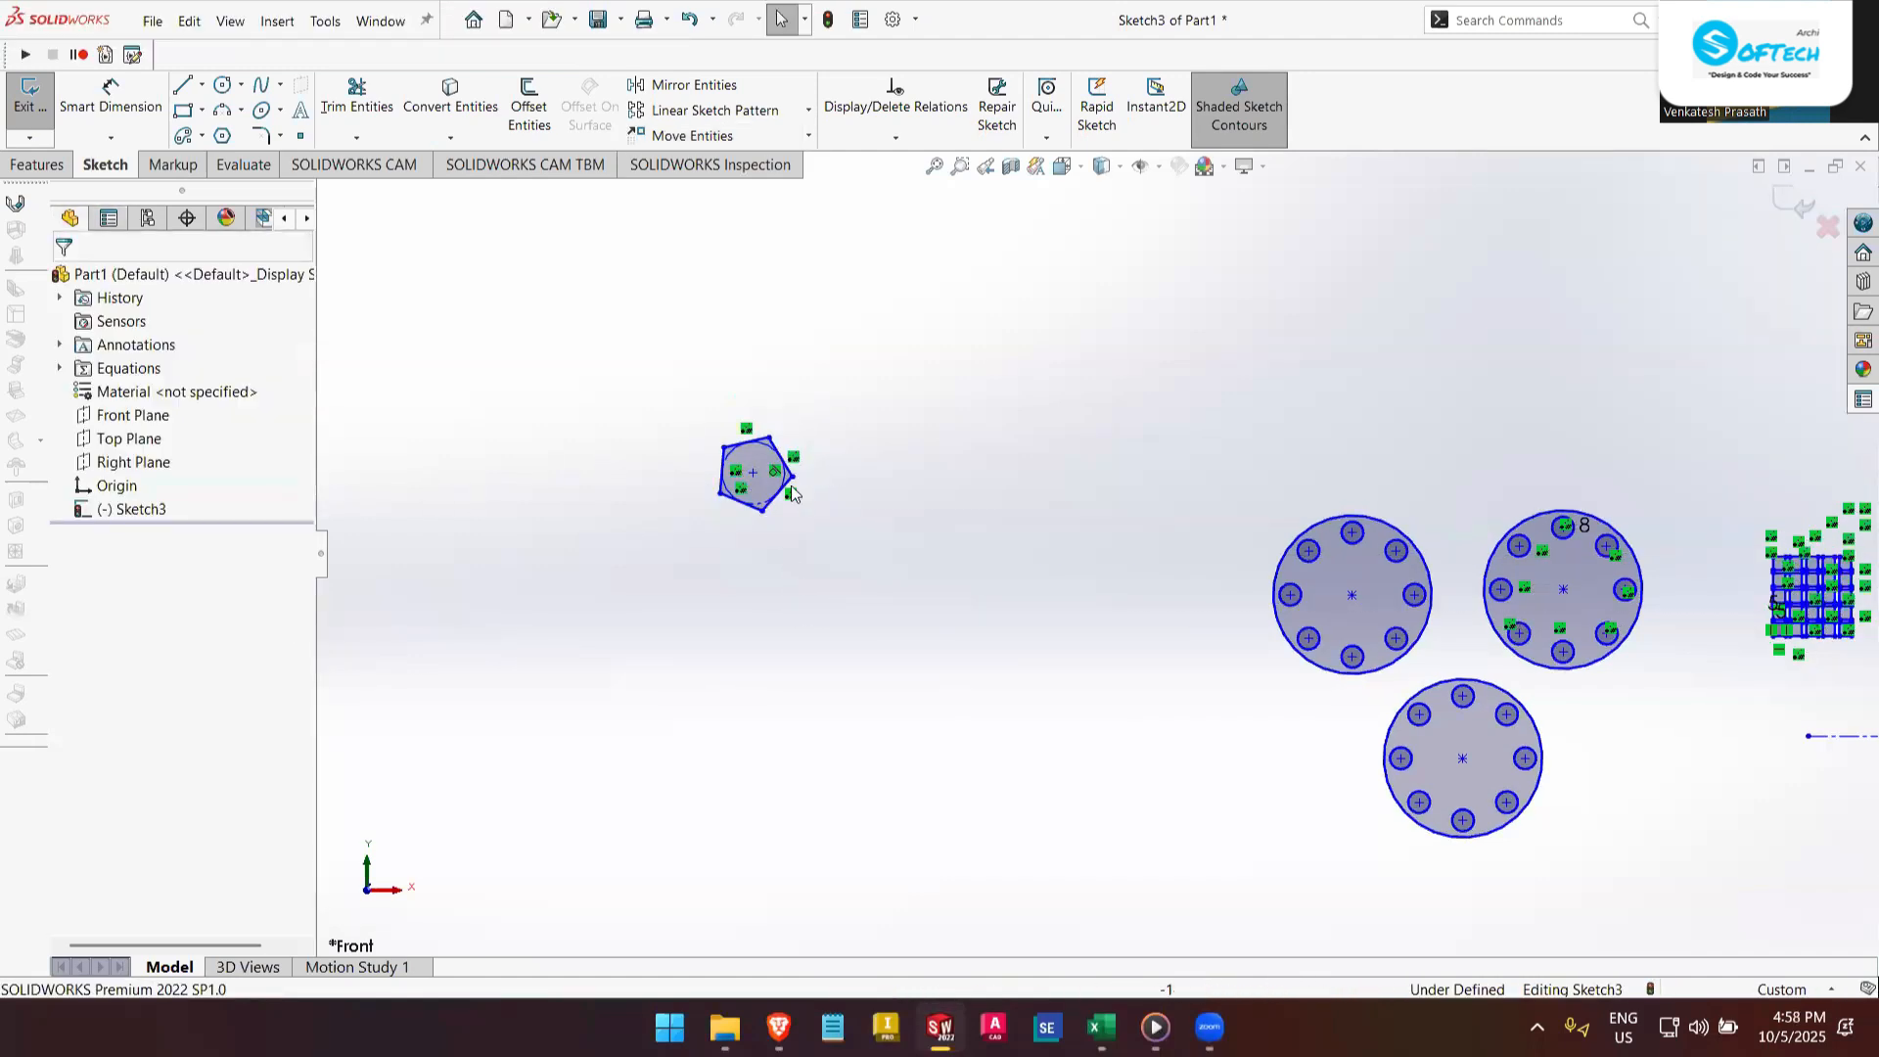
- Reposition the pentagon by its center point to about X -1480 mm, Y 259 mm
{"action": "left_click_drag", "start_coordinate": [756, 476], "coordinate": [786, 524]}
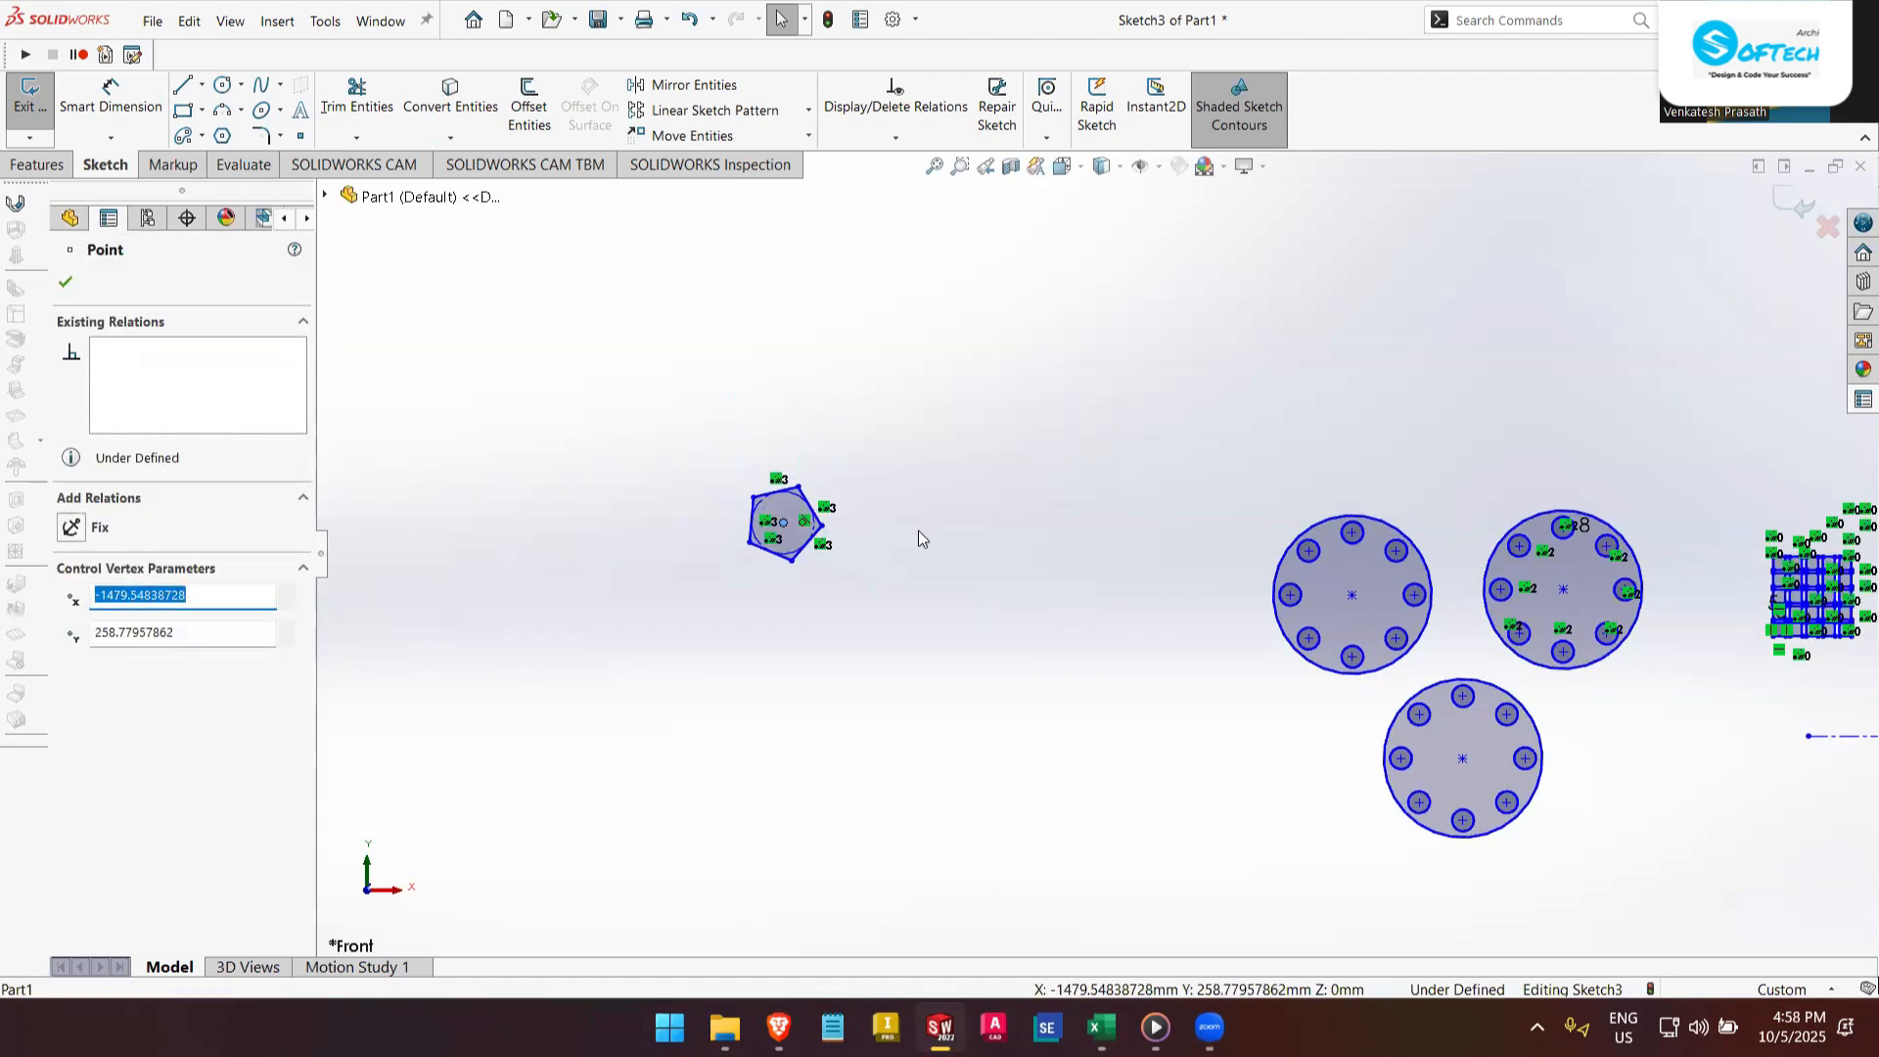
{"action": "left_click", "coordinate": [817, 539]}
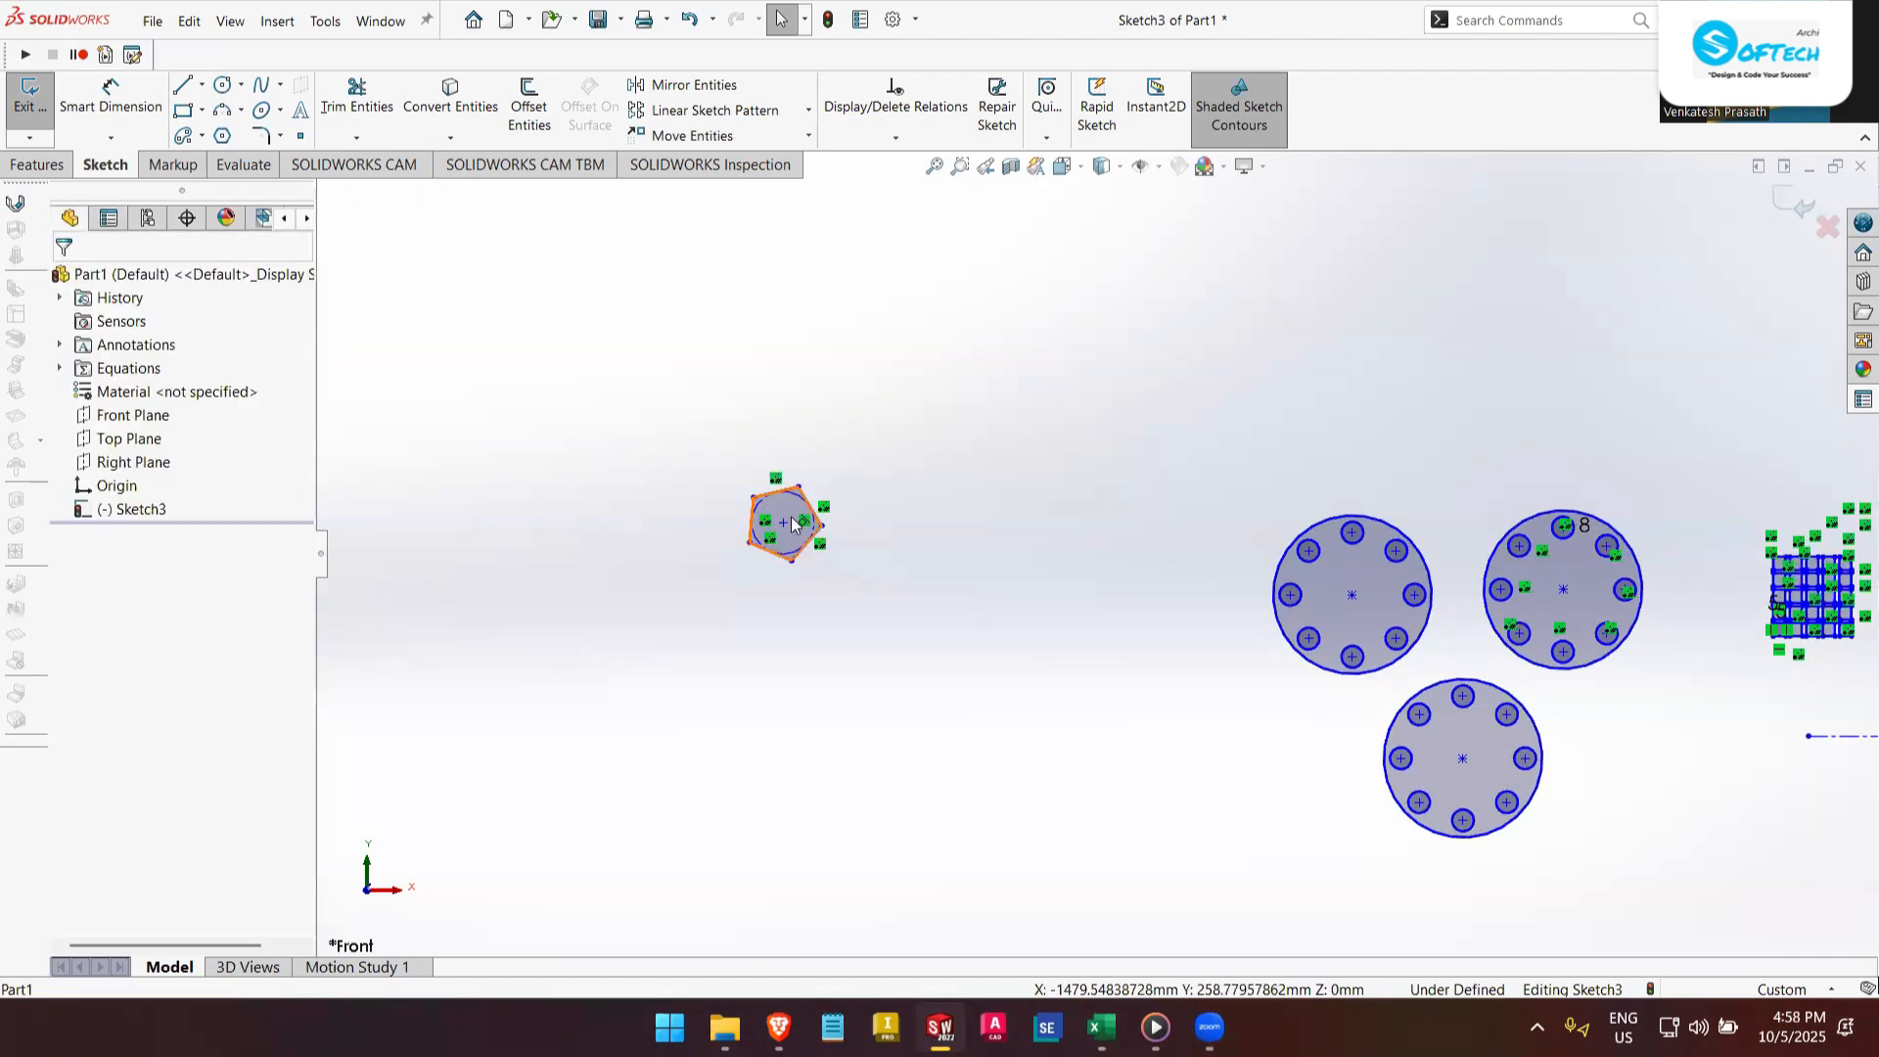
- Sketch an open U shape from two vertical lines joined by a horizontal base line, above and beside the pentagon
{"action": "scroll", "coordinate": [791, 518], "scroll_direction": "down", "scroll_amount": 3}
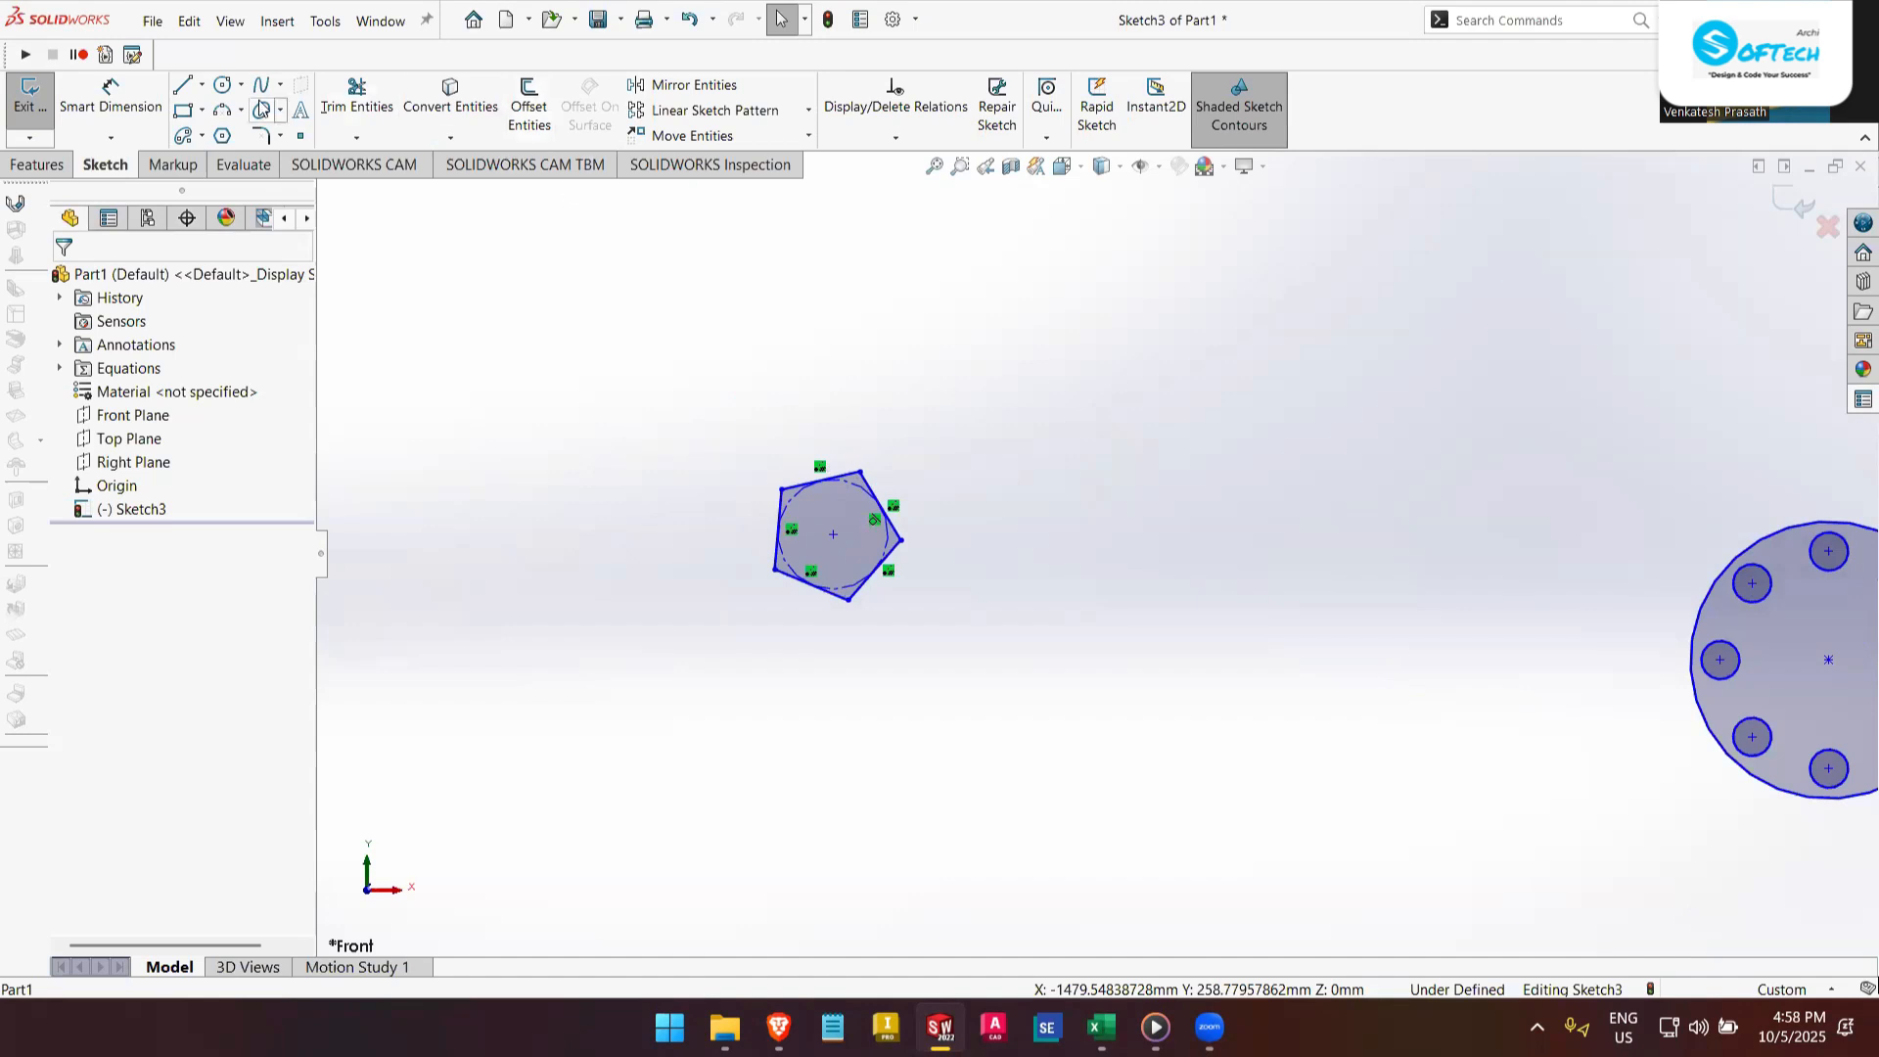
{"action": "left_click", "coordinate": [182, 85]}
{"action": "left_click", "coordinate": [489, 319]}
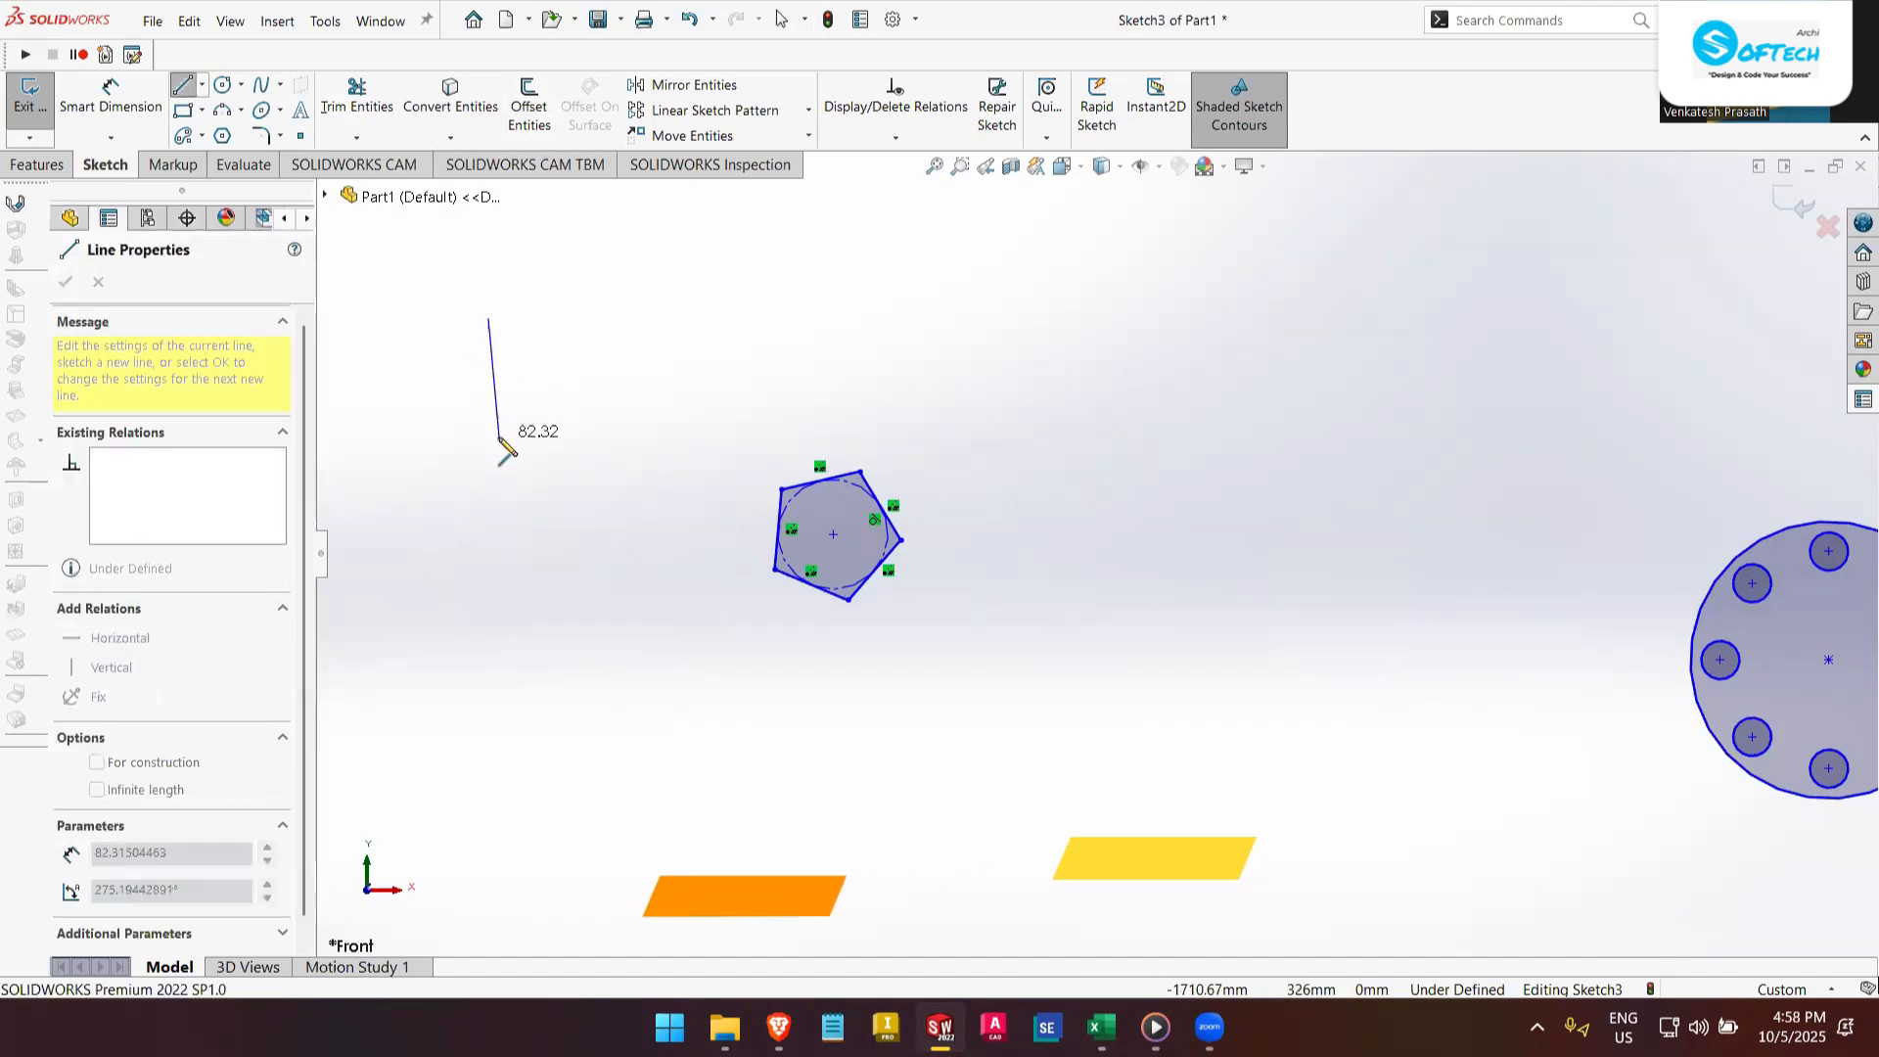
{"action": "left_click", "coordinate": [488, 451]}
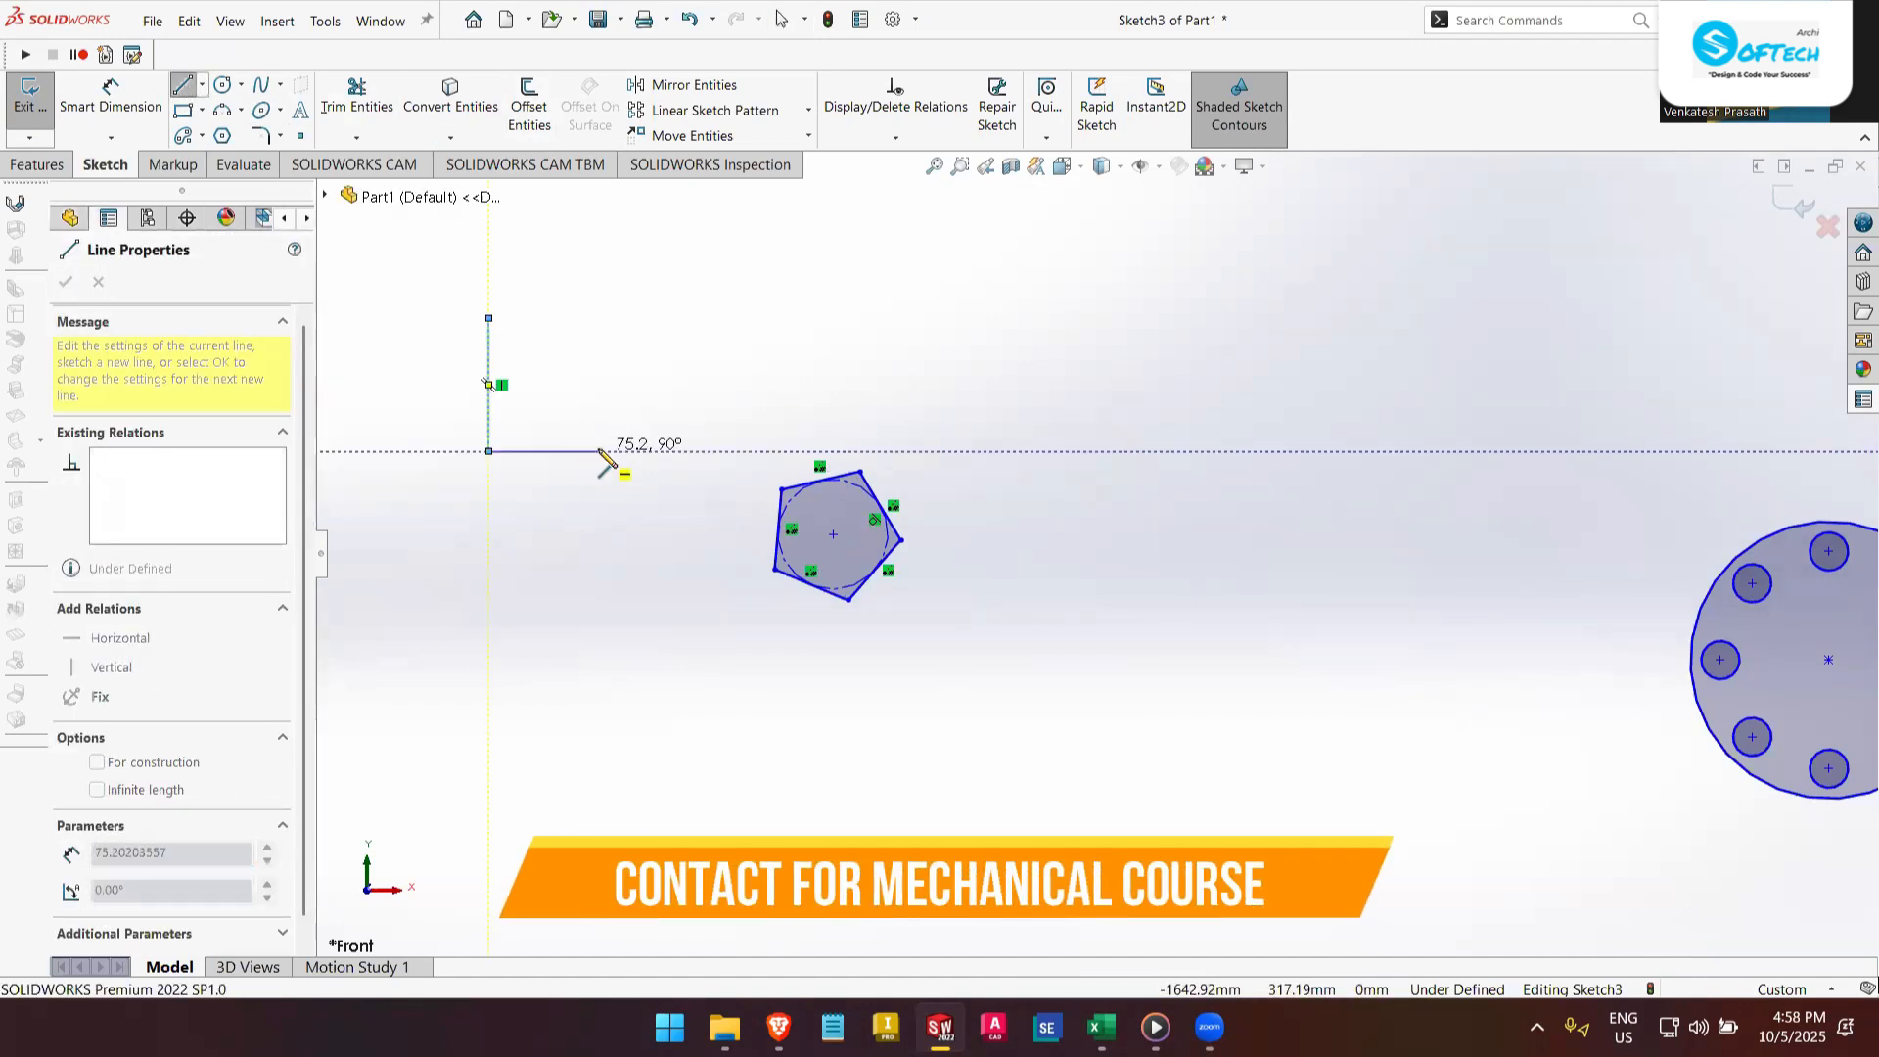
{"action": "left_click", "coordinate": [653, 451]}
{"action": "left_click", "coordinate": [654, 336]}
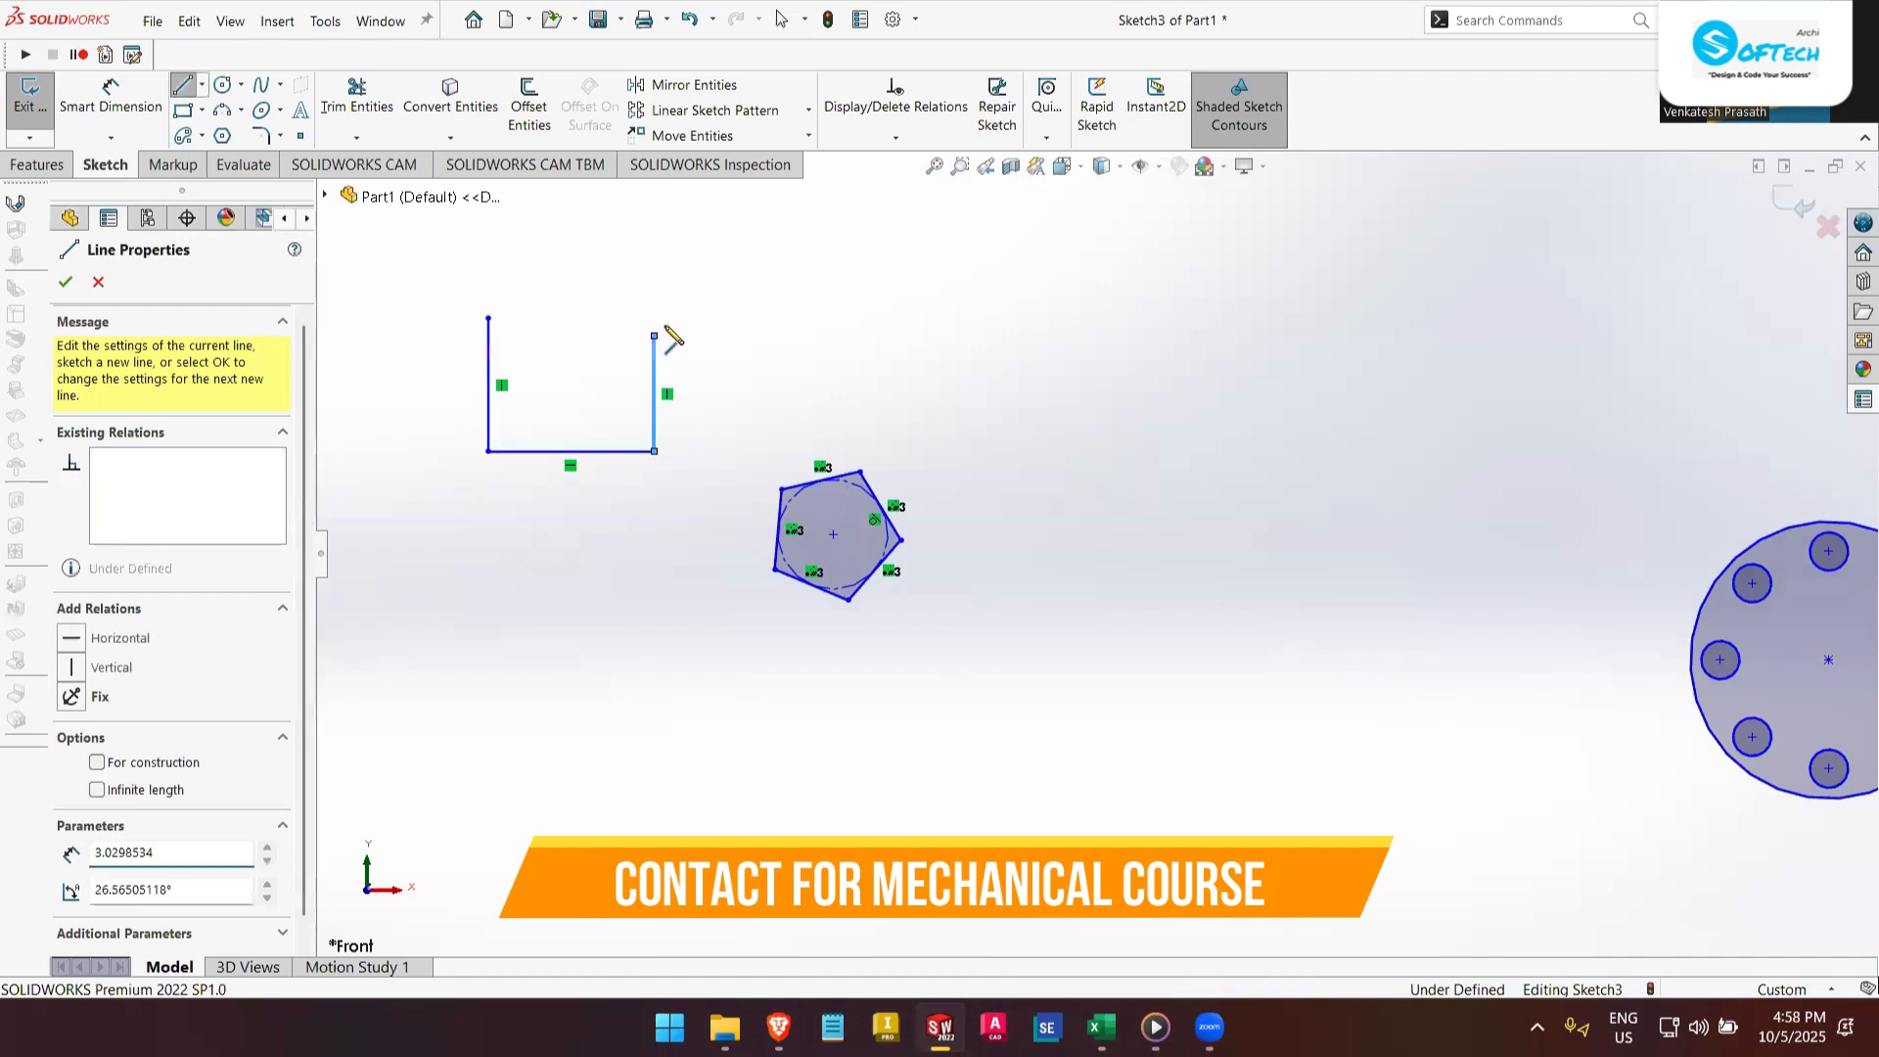
{"action": "key", "text": "Escape"}
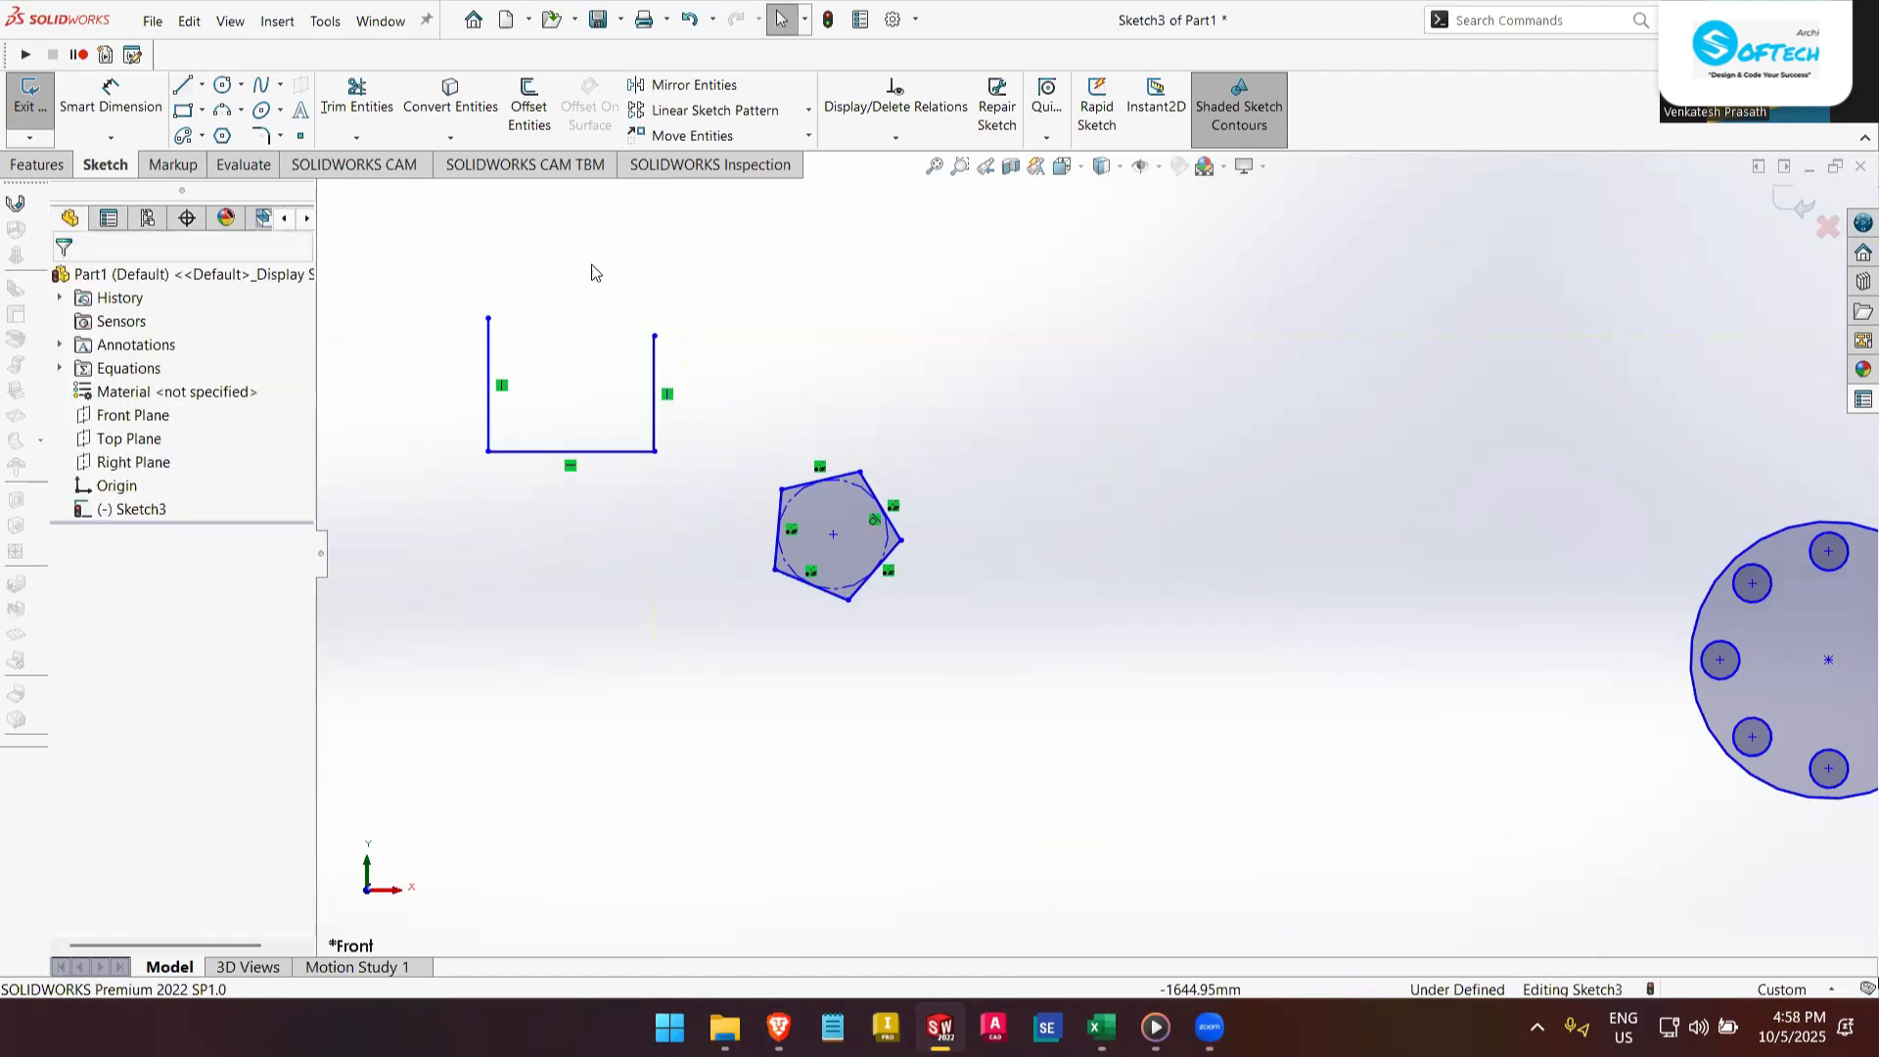
- Delete the three lines of the open U shape and the pentagon with its inscribed circle
{"action": "mouse_move", "coordinate": [730, 464]}
{"action": "left_mouse_down"}
{"action": "mouse_move", "coordinate": [541, 516]}
{"action": "mouse_move", "coordinate": [609, 299]}
{"action": "mouse_move", "coordinate": [671, 294]}
{"action": "mouse_move", "coordinate": [656, 290]}
{"action": "left_mouse_up"}
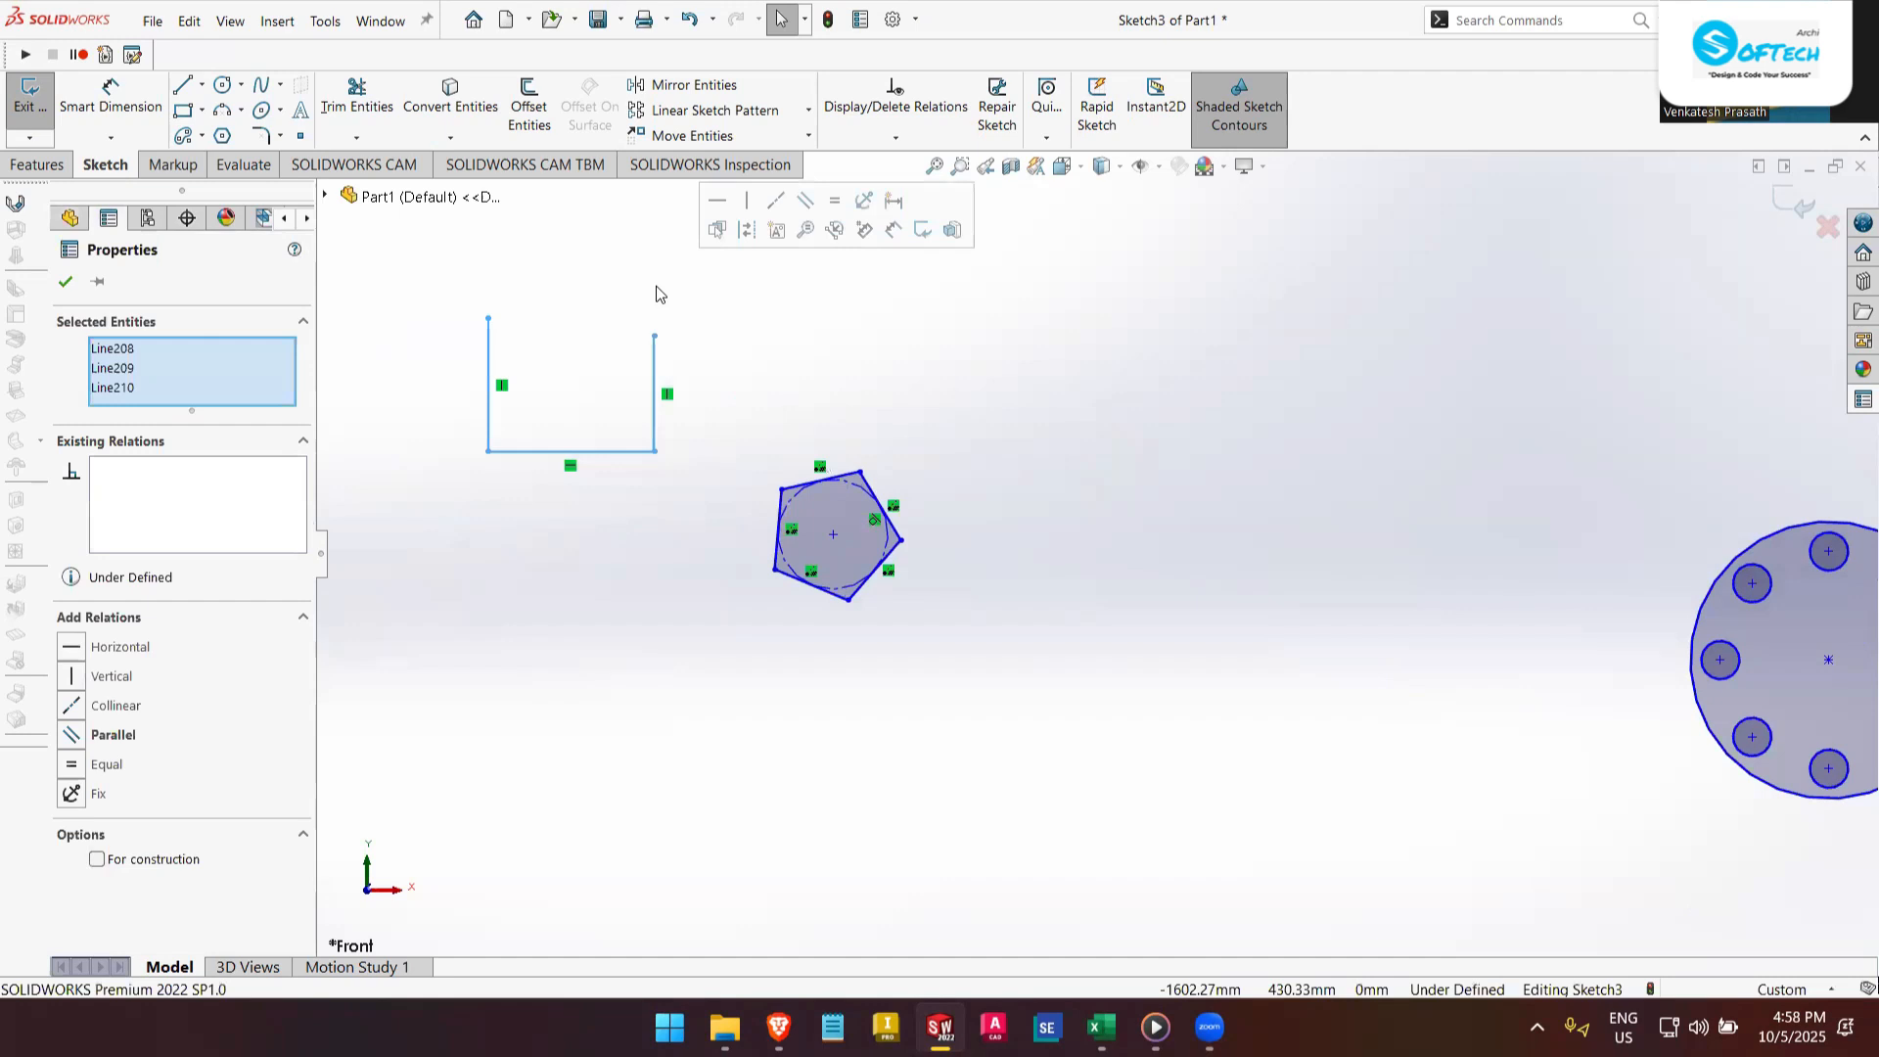
{"action": "key", "text": "Delete"}
{"action": "mouse_move", "coordinate": [940, 627]}
{"action": "left_mouse_down"}
{"action": "mouse_move", "coordinate": [776, 642]}
{"action": "mouse_move", "coordinate": [957, 448]}
{"action": "mouse_move", "coordinate": [1011, 503]}
{"action": "left_mouse_up"}
{"action": "scroll", "coordinate": [1011, 503], "scroll_direction": "up", "scroll_amount": 4}
{"action": "key", "text": "Delete"}
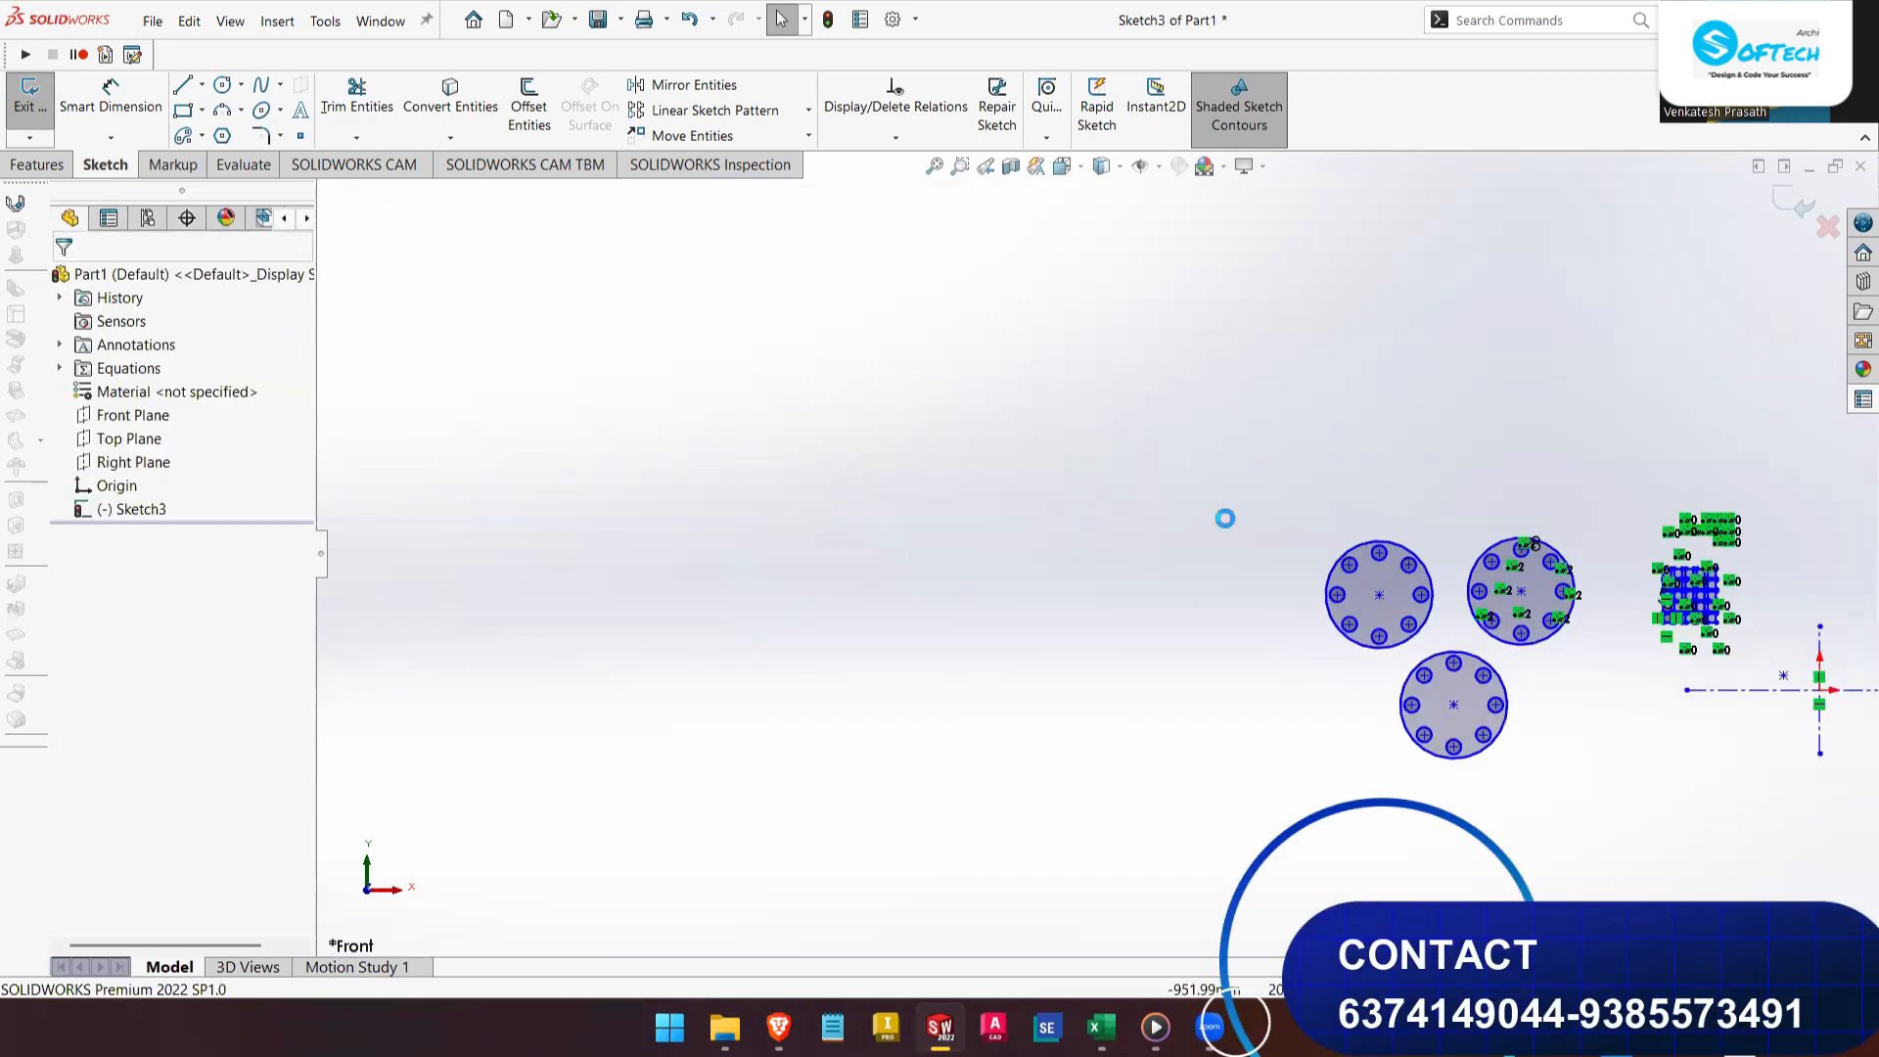